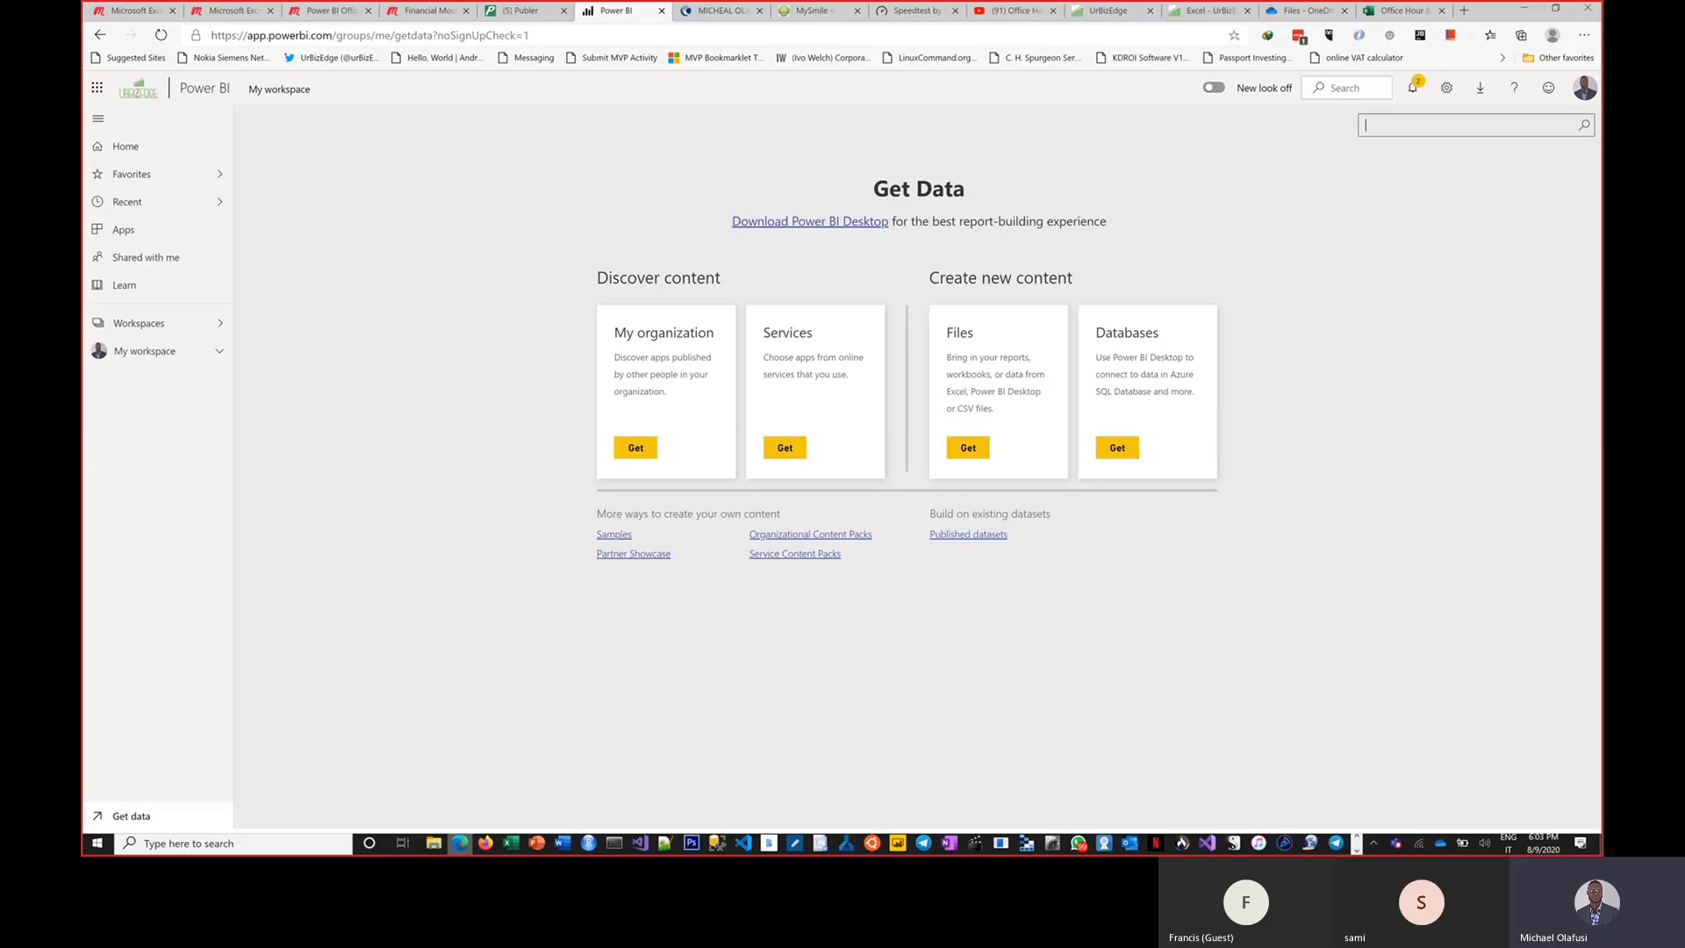
left_click_drag(1442, 189, 1507, 287)
mouse_move(250, 155)
left_mouse_down()
mouse_move(262, 237)
mouse_move(280, 179)
mouse_move(345, 215)
mouse_move(362, 150)
mouse_move(415, 188)
mouse_move(445, 185)
left_mouse_up()
mouse_move(455, 167)
left_mouse_down()
mouse_move(546, 146)
mouse_move(523, 236)
left_mouse_up()
mouse_move(565, 198)
left_mouse_down()
mouse_move(555, 230)
mouse_move(605, 245)
left_mouse_up()
mouse_move(617, 150)
left_mouse_down()
mouse_move(623, 250)
mouse_move(754, 174)
left_mouse_up()
left_click_drag(714, 163, 745, 194)
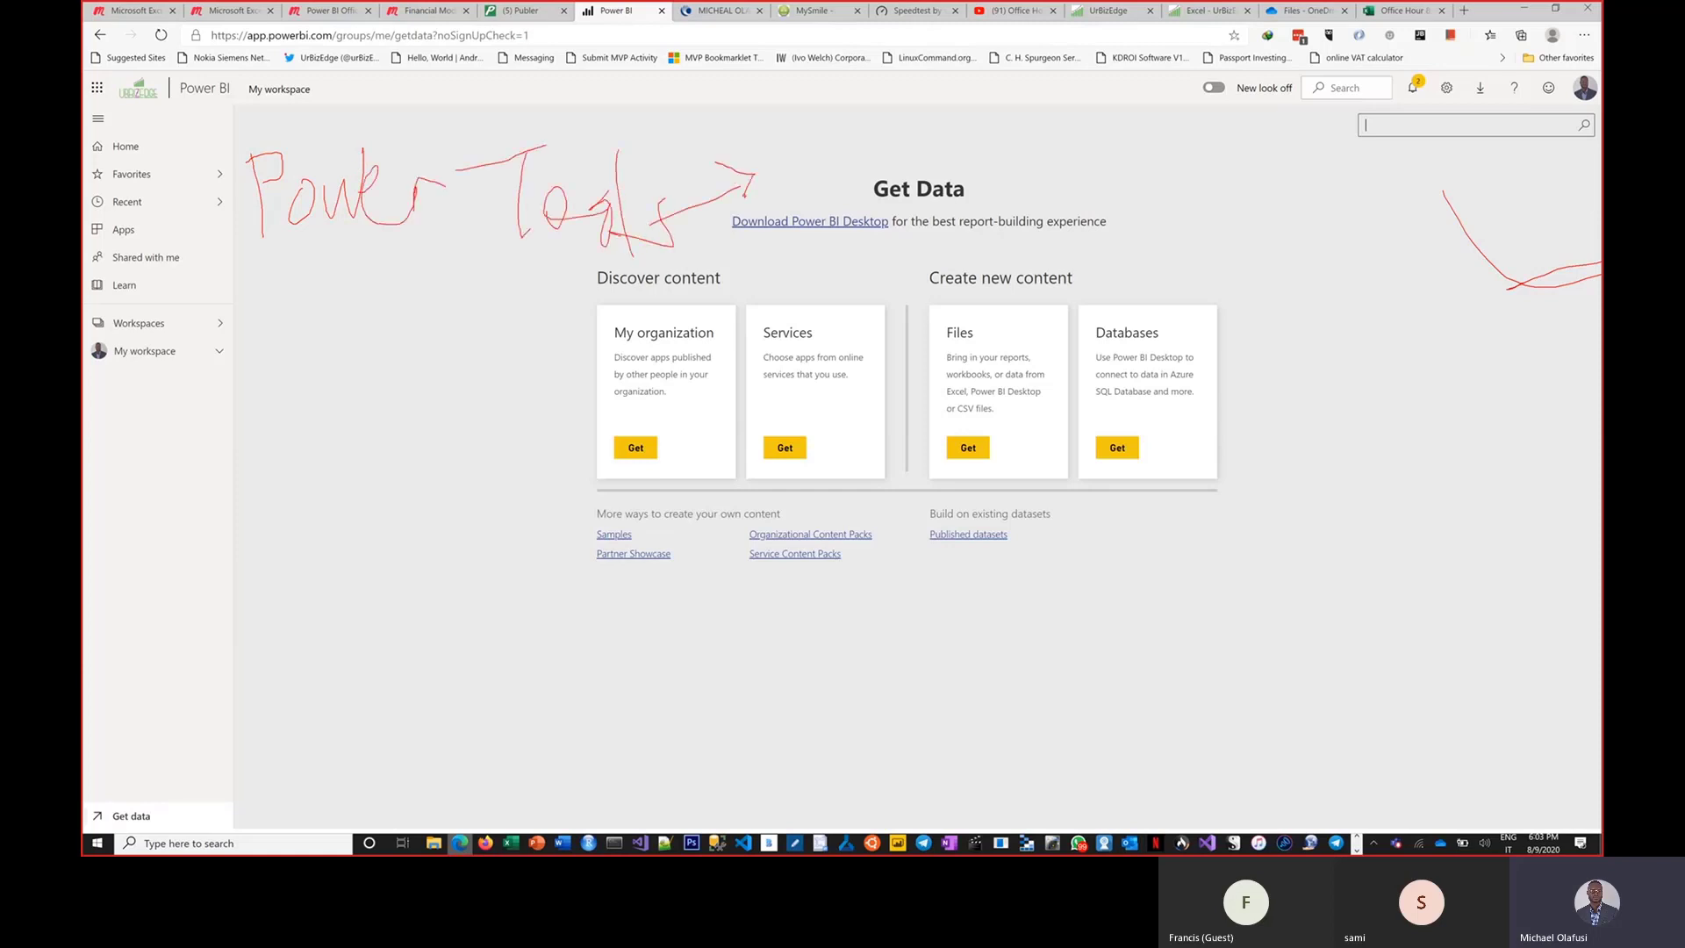
mouse_move(838, 106)
left_mouse_down()
mouse_move(904, 160)
mouse_move(980, 148)
mouse_move(964, 184)
left_mouse_up()
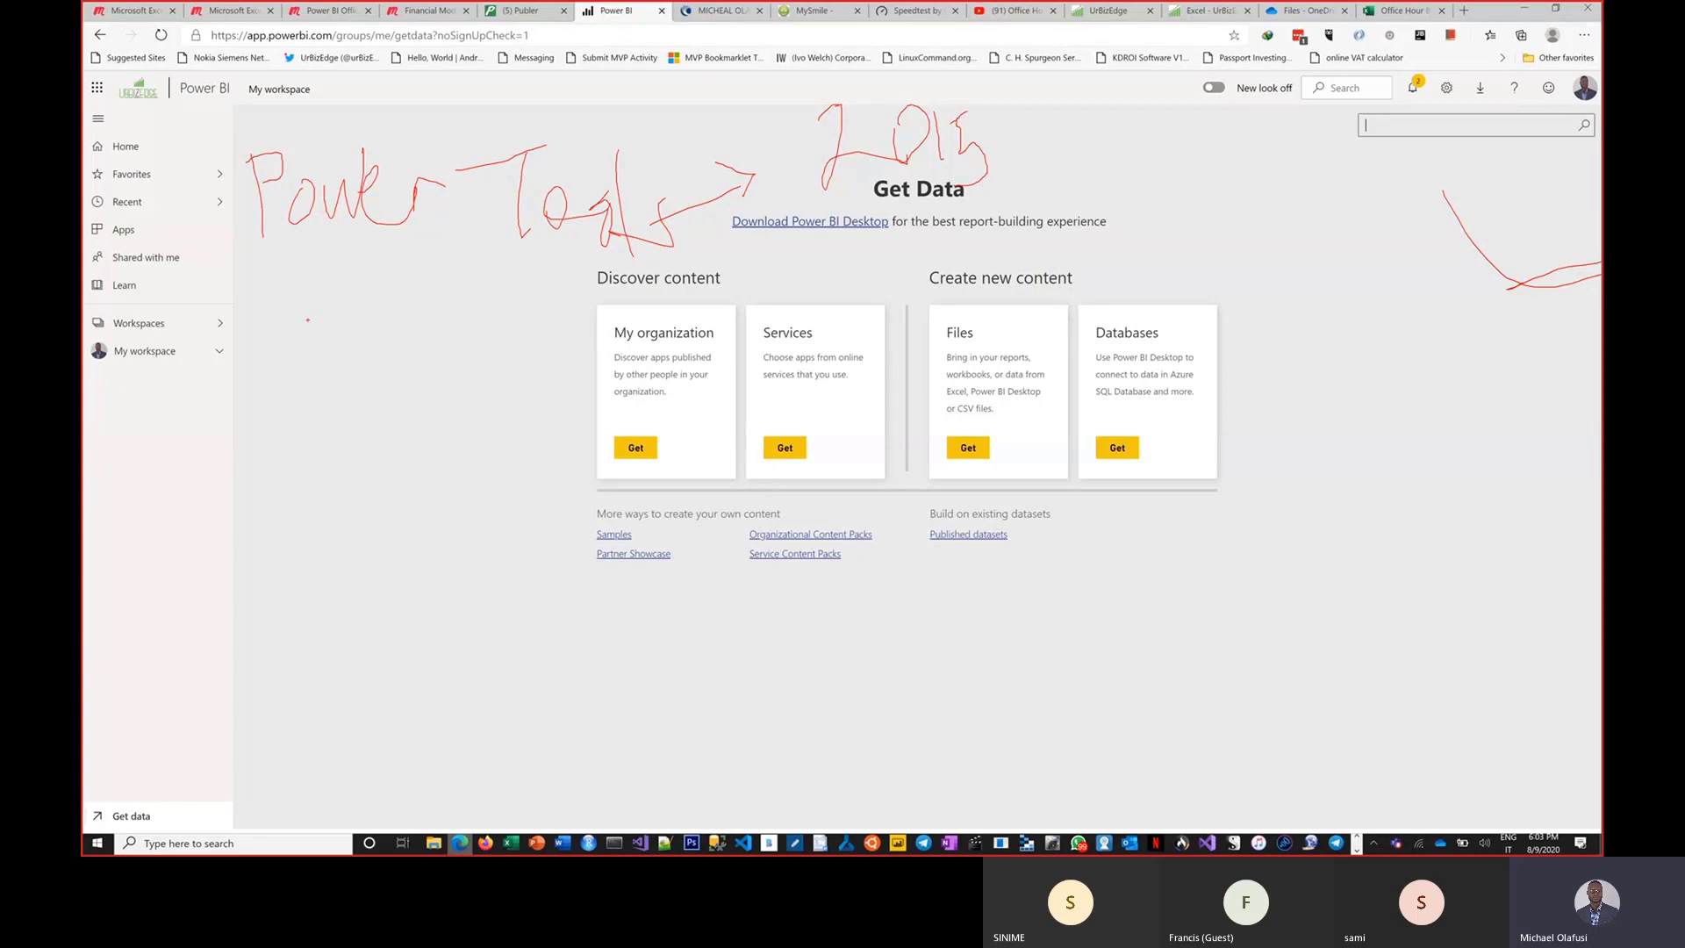
mouse_move(303, 308)
left_mouse_down()
mouse_move(334, 334)
mouse_move(341, 296)
left_mouse_up()
mouse_move(353, 328)
left_mouse_down()
mouse_move(409, 316)
mouse_move(408, 342)
mouse_move(483, 346)
mouse_move(497, 373)
left_mouse_up()
left_click_drag(507, 268, 524, 371)
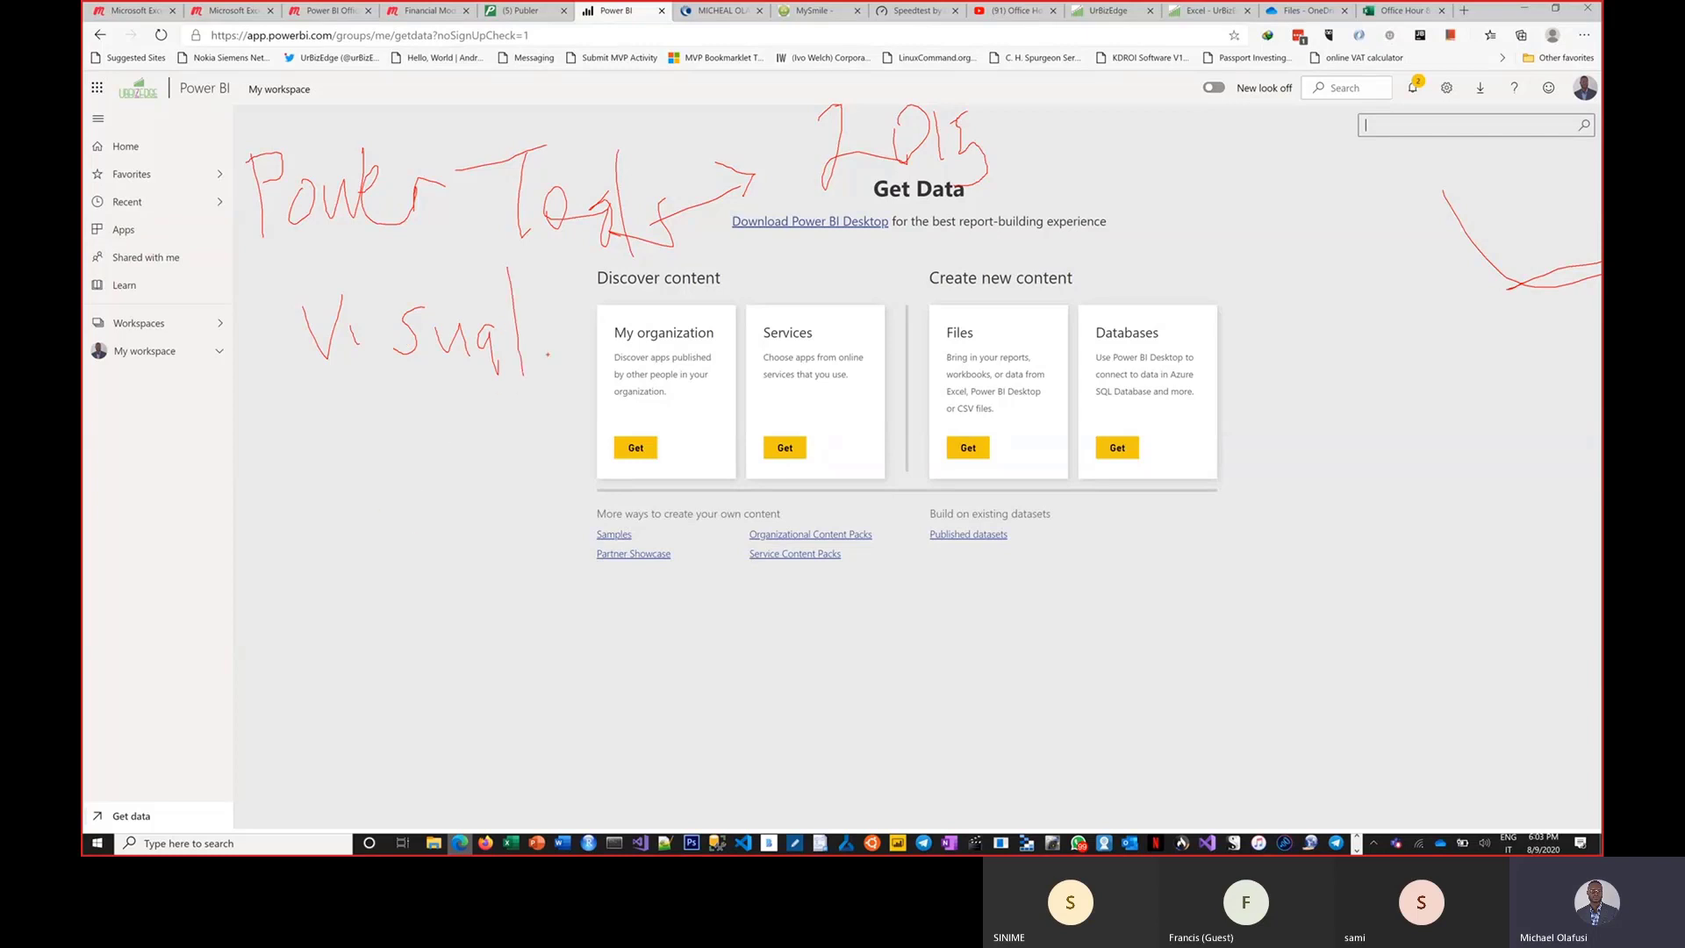
mouse_move(551, 294)
left_mouse_down()
mouse_move(536, 464)
mouse_move(1069, 615)
mouse_move(1027, 671)
left_mouse_up()
mouse_move(1121, 547)
left_mouse_down()
mouse_move(1133, 611)
mouse_move(1132, 575)
mouse_move(1176, 566)
mouse_move(1185, 597)
mouse_move(1204, 531)
mouse_move(1316, 593)
mouse_move(1343, 518)
mouse_move(1362, 589)
left_mouse_up()
mouse_move(1418, 523)
left_mouse_down()
mouse_move(1420, 592)
mouse_move(1462, 595)
mouse_move(1504, 488)
mouse_move(1535, 601)
mouse_move(1549, 596)
mouse_move(1546, 641)
left_mouse_up()
mouse_move(1554, 562)
left_mouse_down()
mouse_move(1572, 590)
mouse_move(1525, 561)
left_mouse_up()
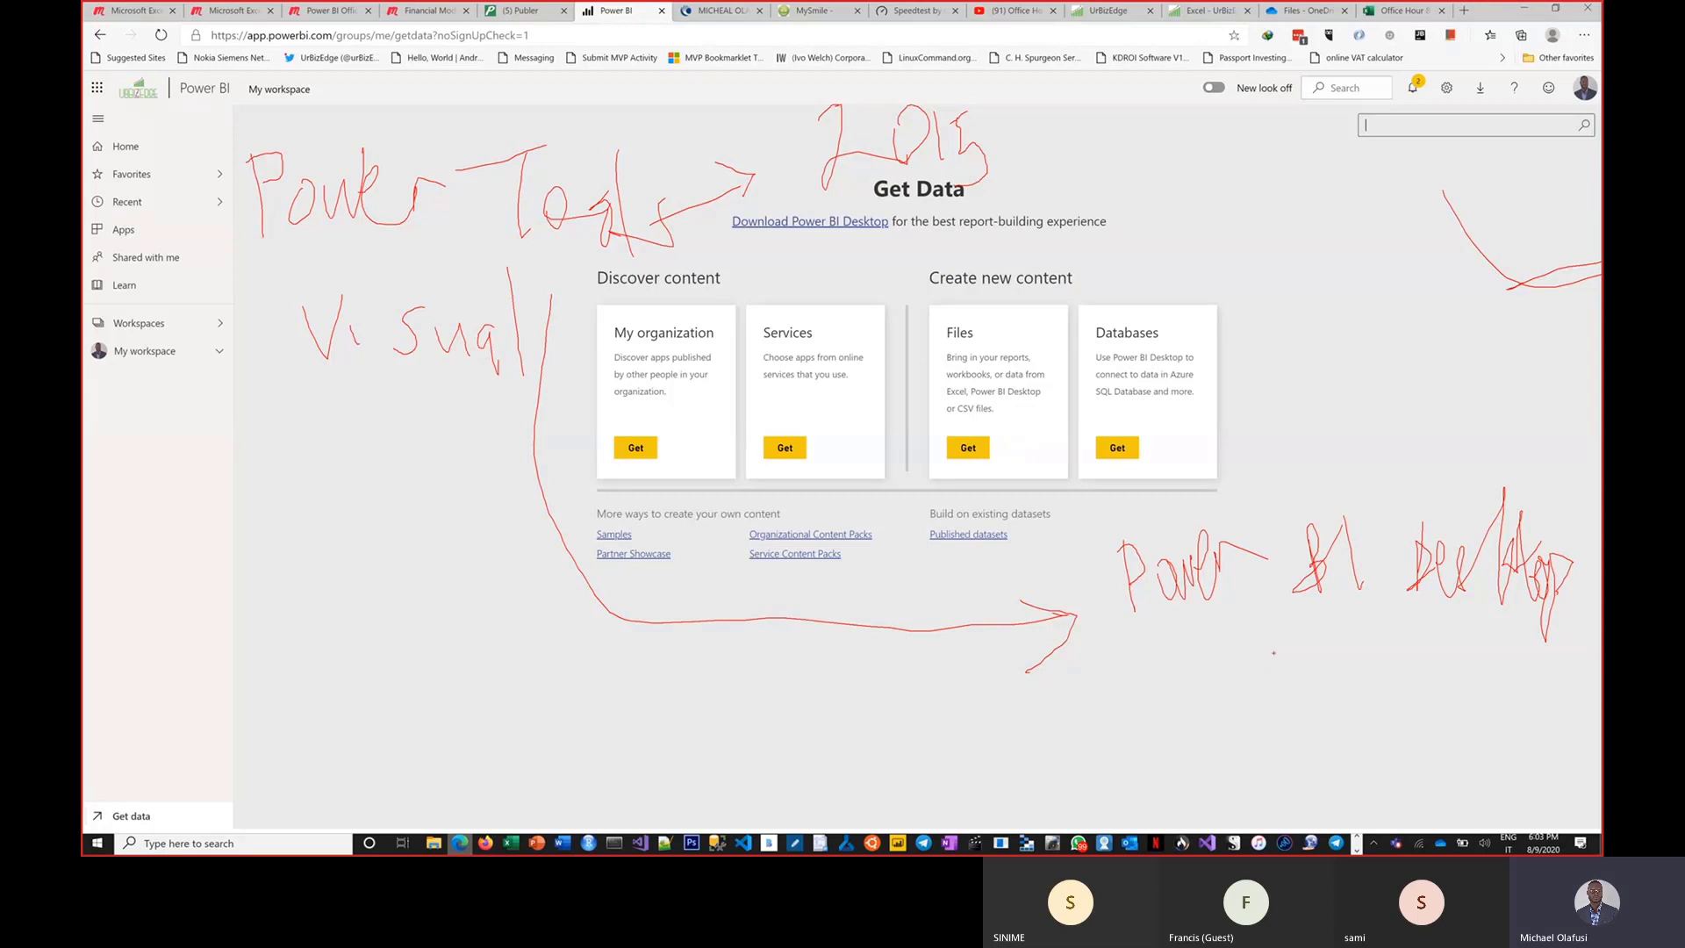
mouse_move(1143, 653)
left_mouse_down()
mouse_move(1153, 695)
mouse_move(1155, 670)
mouse_move(1198, 693)
mouse_move(1218, 654)
mouse_move(1280, 684)
mouse_move(1270, 708)
left_mouse_up()
left_click_drag(1291, 650, 1310, 702)
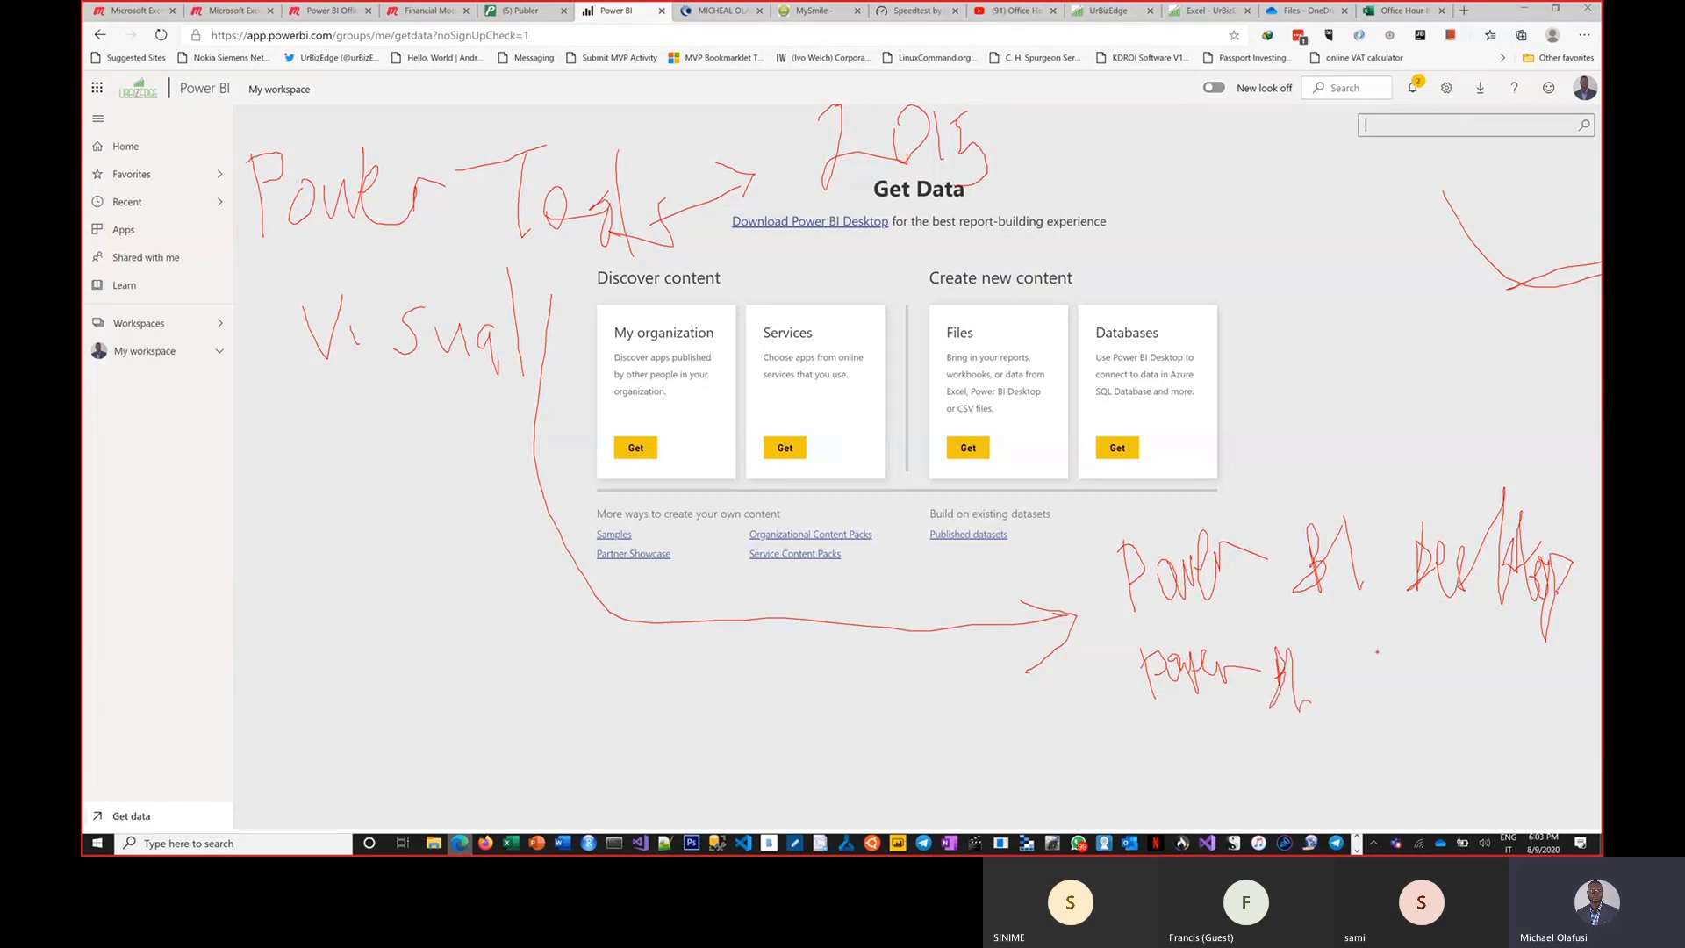
mouse_move(1377, 652)
left_mouse_down()
mouse_move(1365, 704)
mouse_move(1432, 694)
mouse_move(1417, 665)
mouse_move(1444, 654)
mouse_move(1450, 672)
mouse_move(1455, 640)
mouse_move(1462, 653)
left_mouse_up()
left_click_drag(1478, 651, 1498, 628)
mouse_move(1163, 718)
left_mouse_down()
mouse_move(1175, 756)
mouse_move(1209, 733)
mouse_move(1223, 746)
mouse_move(1255, 704)
mouse_move(1268, 746)
mouse_move(1283, 725)
mouse_move(1332, 745)
mouse_move(1331, 765)
mouse_move(1390, 770)
mouse_move(1451, 712)
mouse_move(1495, 766)
mouse_move(1563, 762)
left_mouse_up()
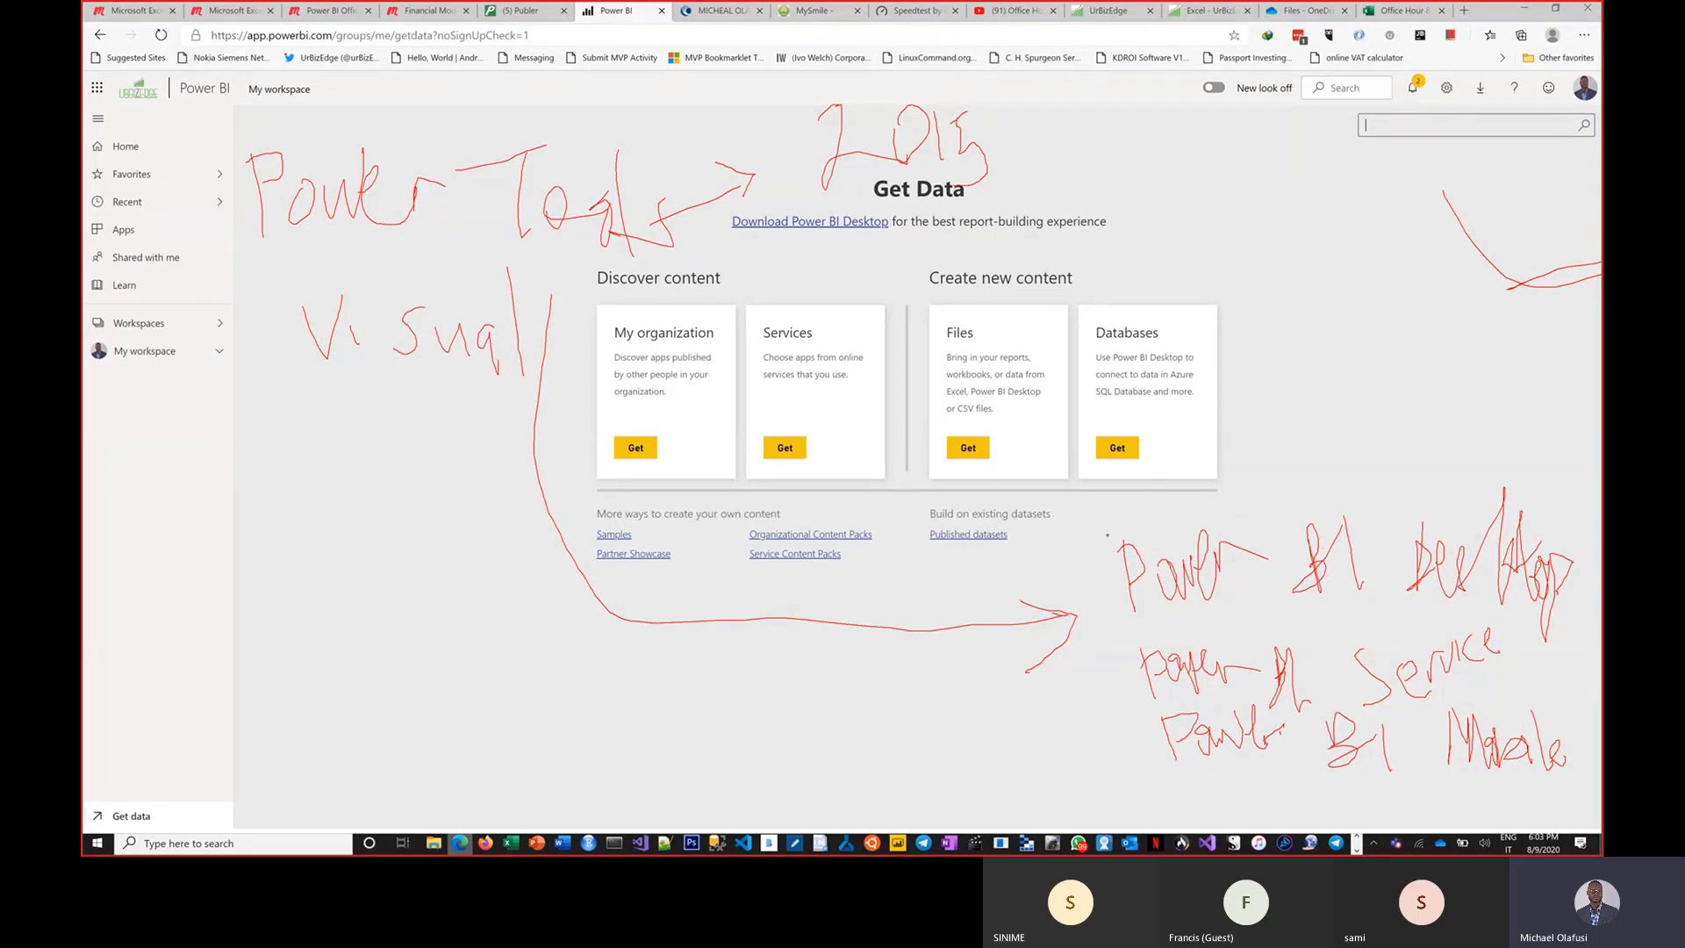
left_click_drag(1278, 516, 1343, 460)
left_click_drag(1063, 557, 1077, 555)
left_click_drag(1080, 547, 1082, 562)
left_click_drag(1110, 673, 1099, 683)
mouse_move(1070, 684)
left_mouse_down()
mouse_move(1116, 686)
mouse_move(1100, 703)
left_mouse_up()
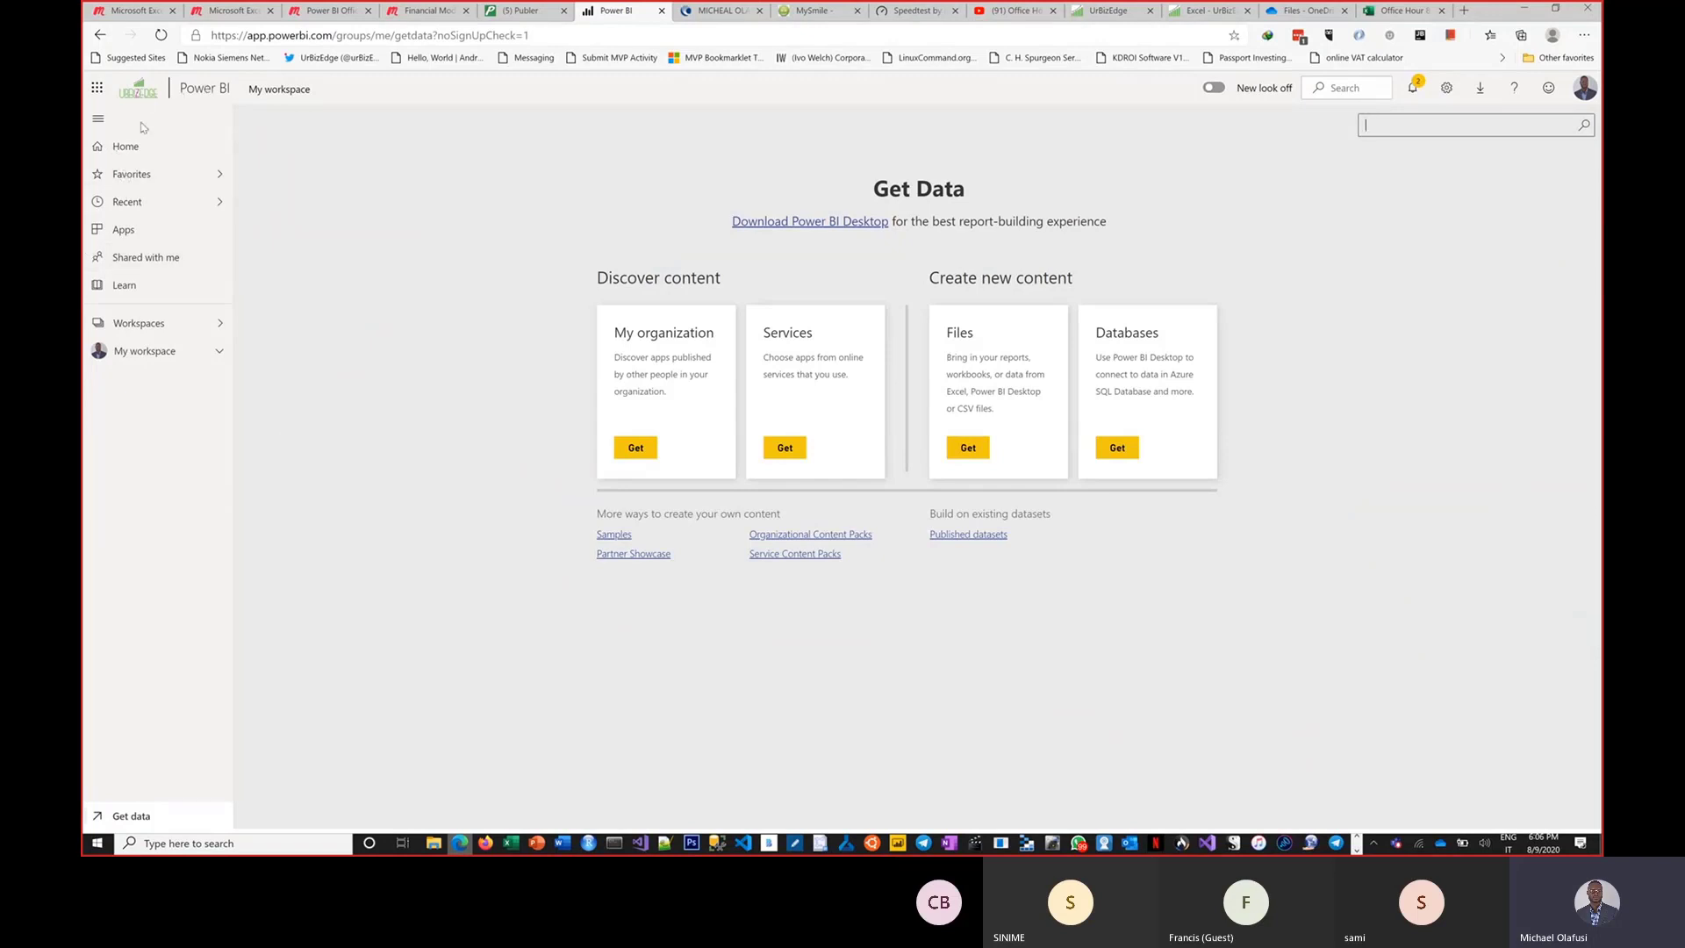
Visit the Home page, return to the Get Data page and enlarge the page.
left_click(221, 146)
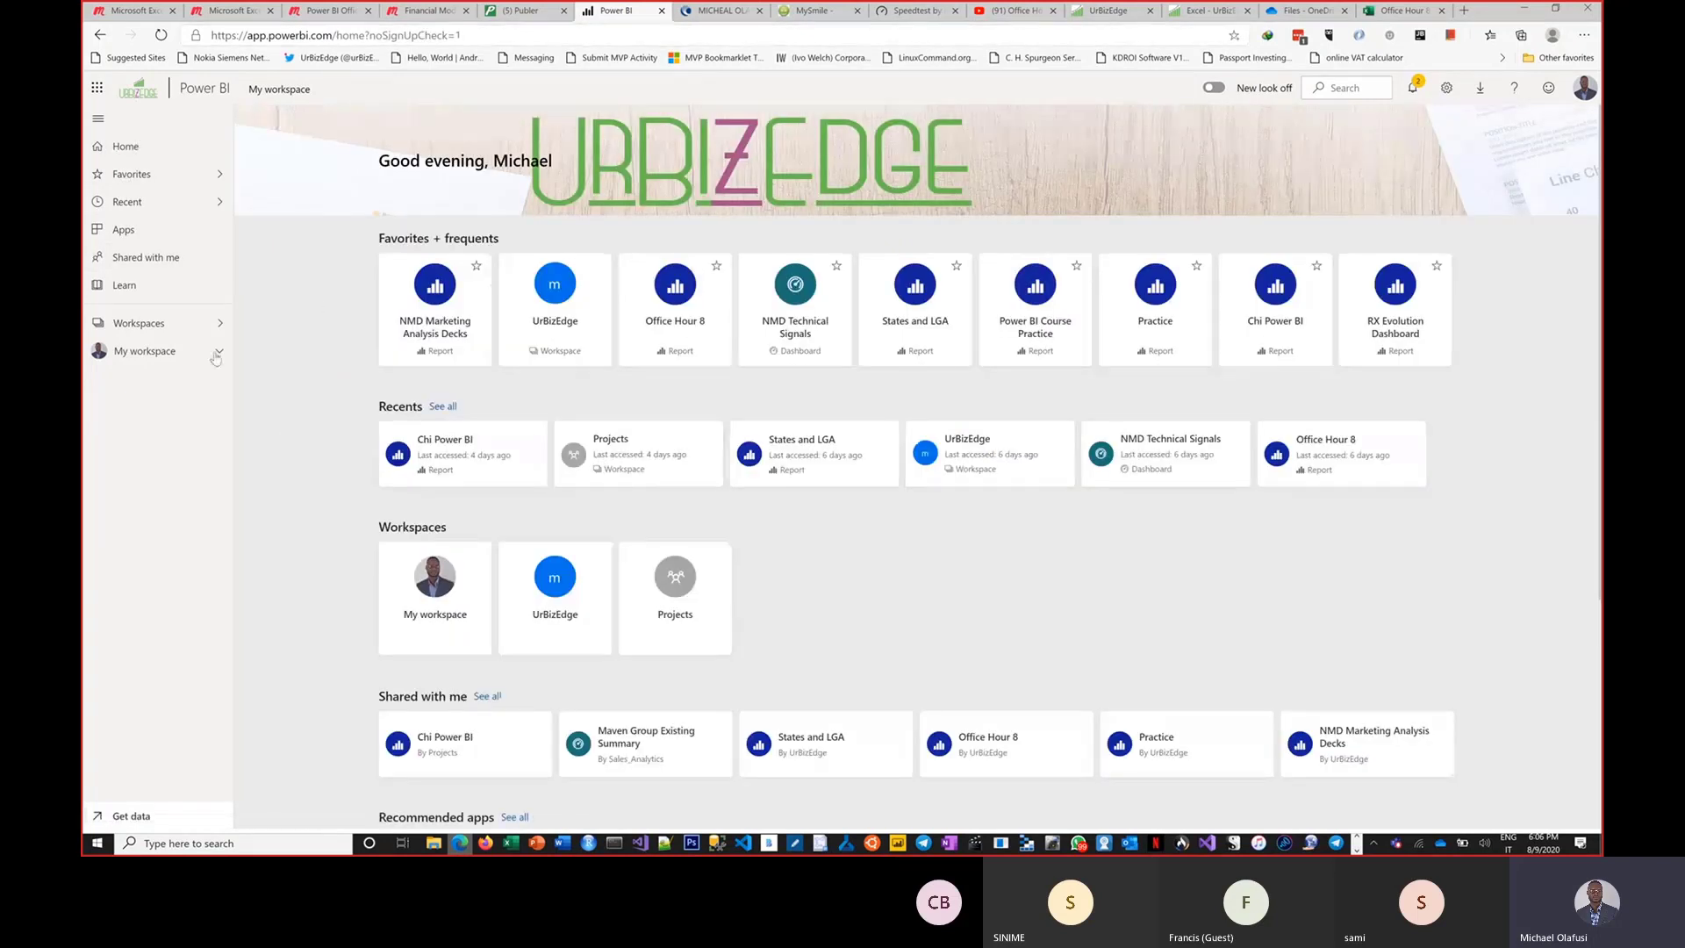
left_click(134, 817)
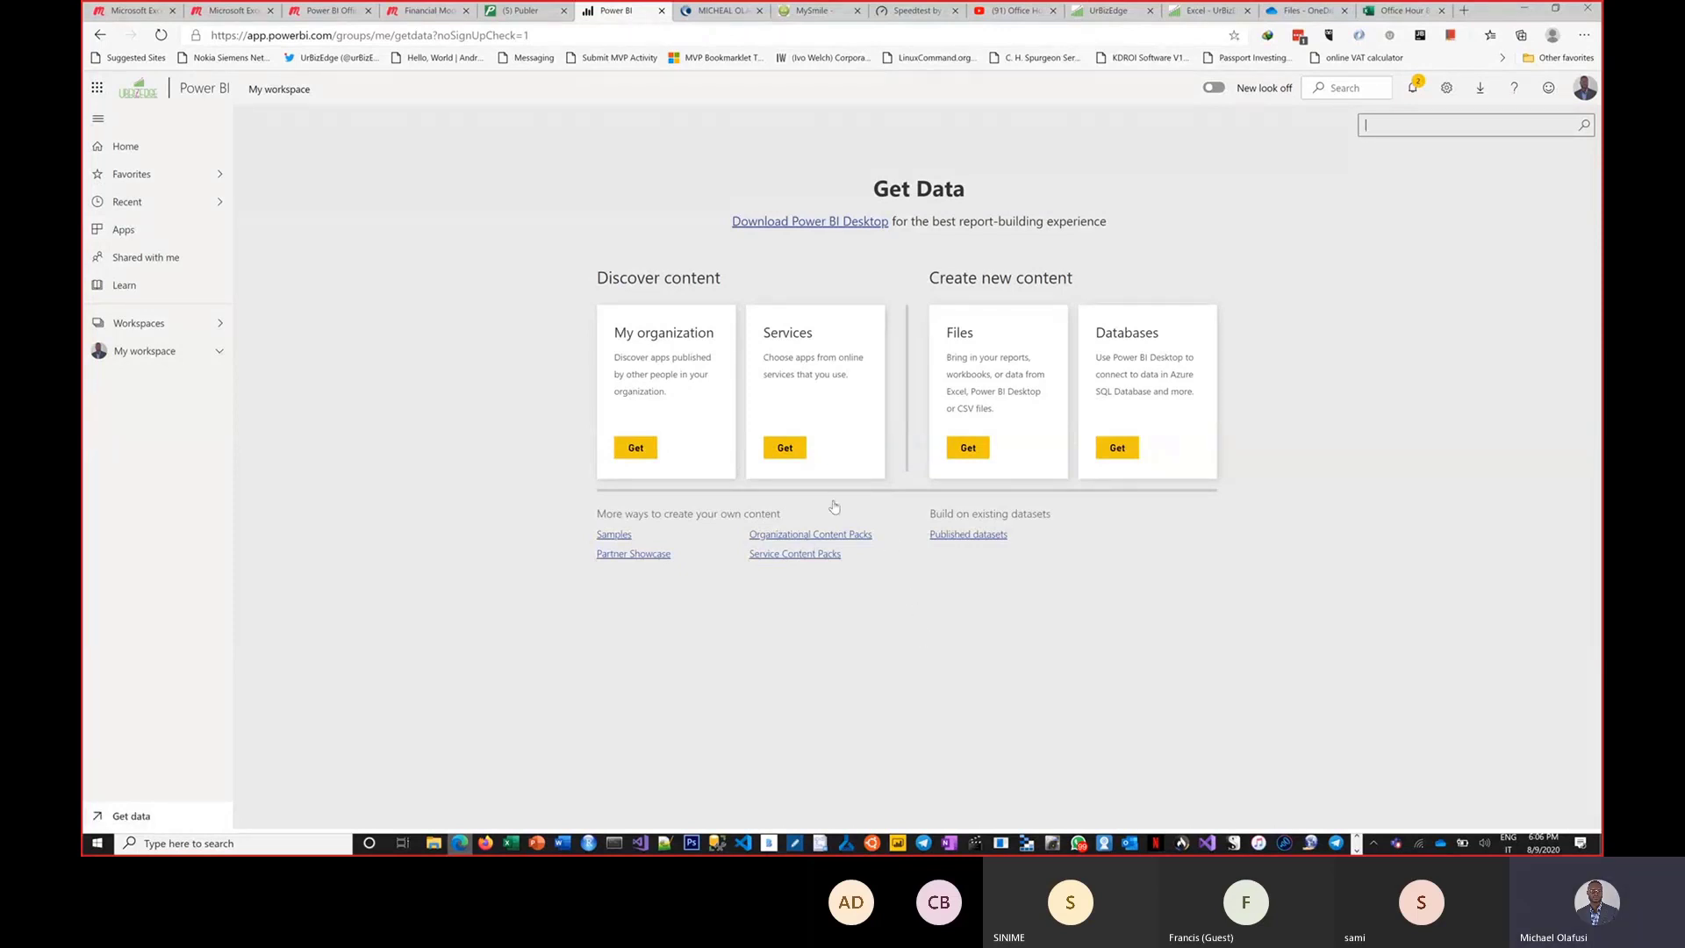
key("ctrl+plus")
key("ctrl+plus")
key("ctrl+plus")
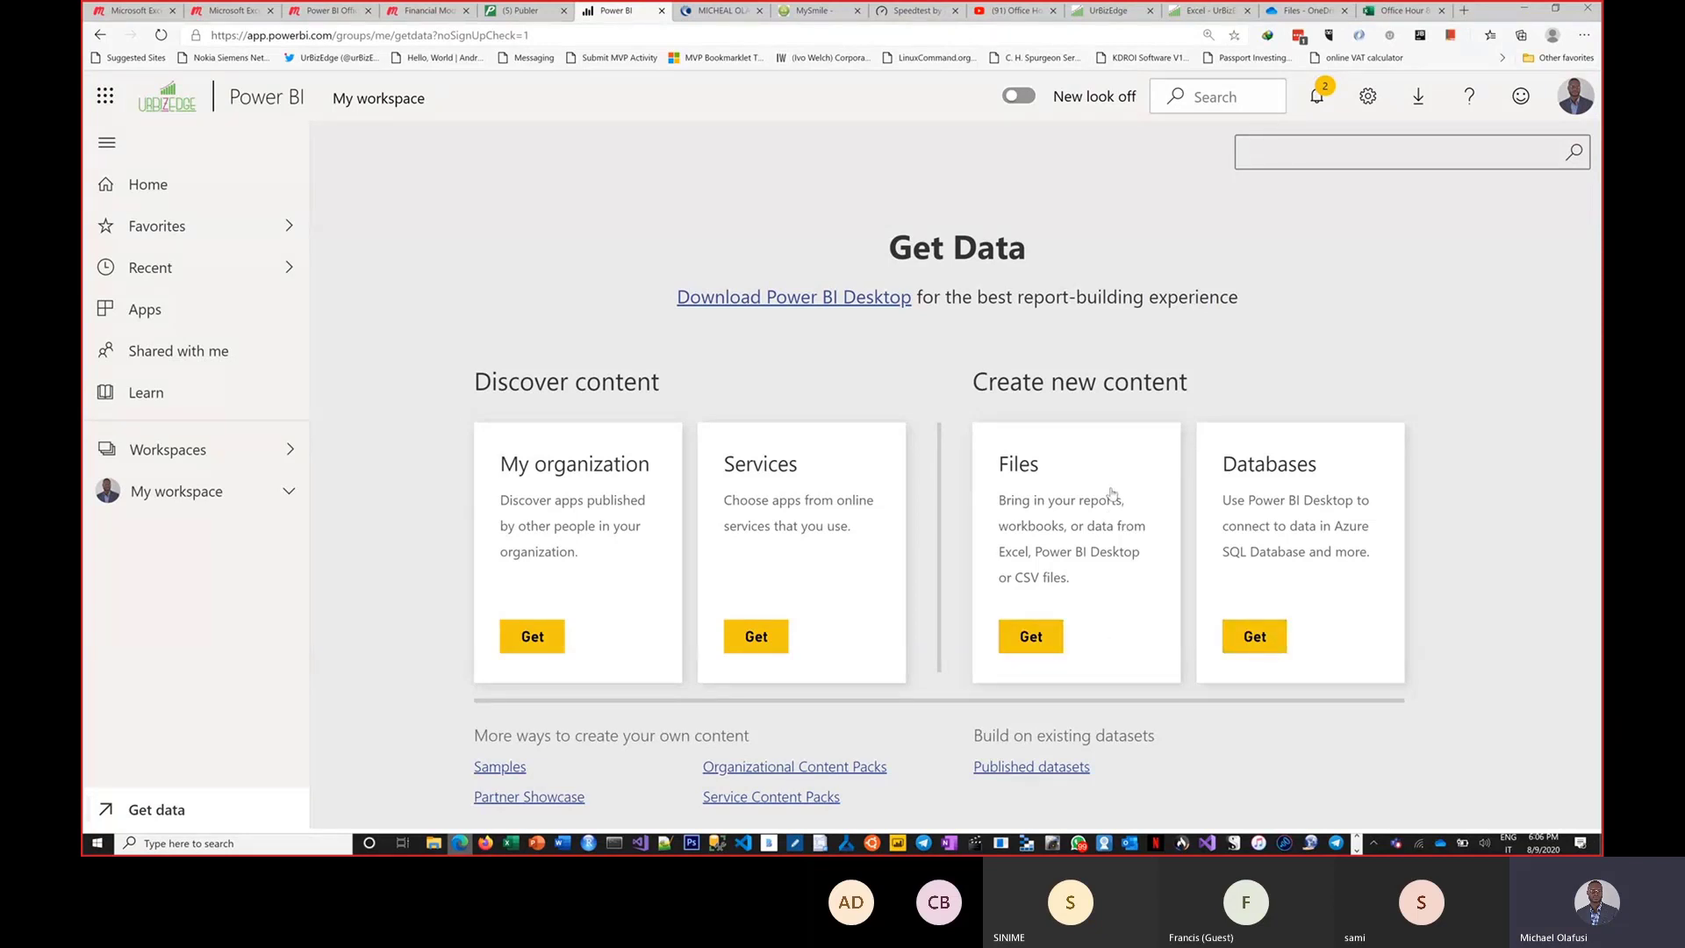
Open the Files import options under Create new content.
left_click(1032, 639)
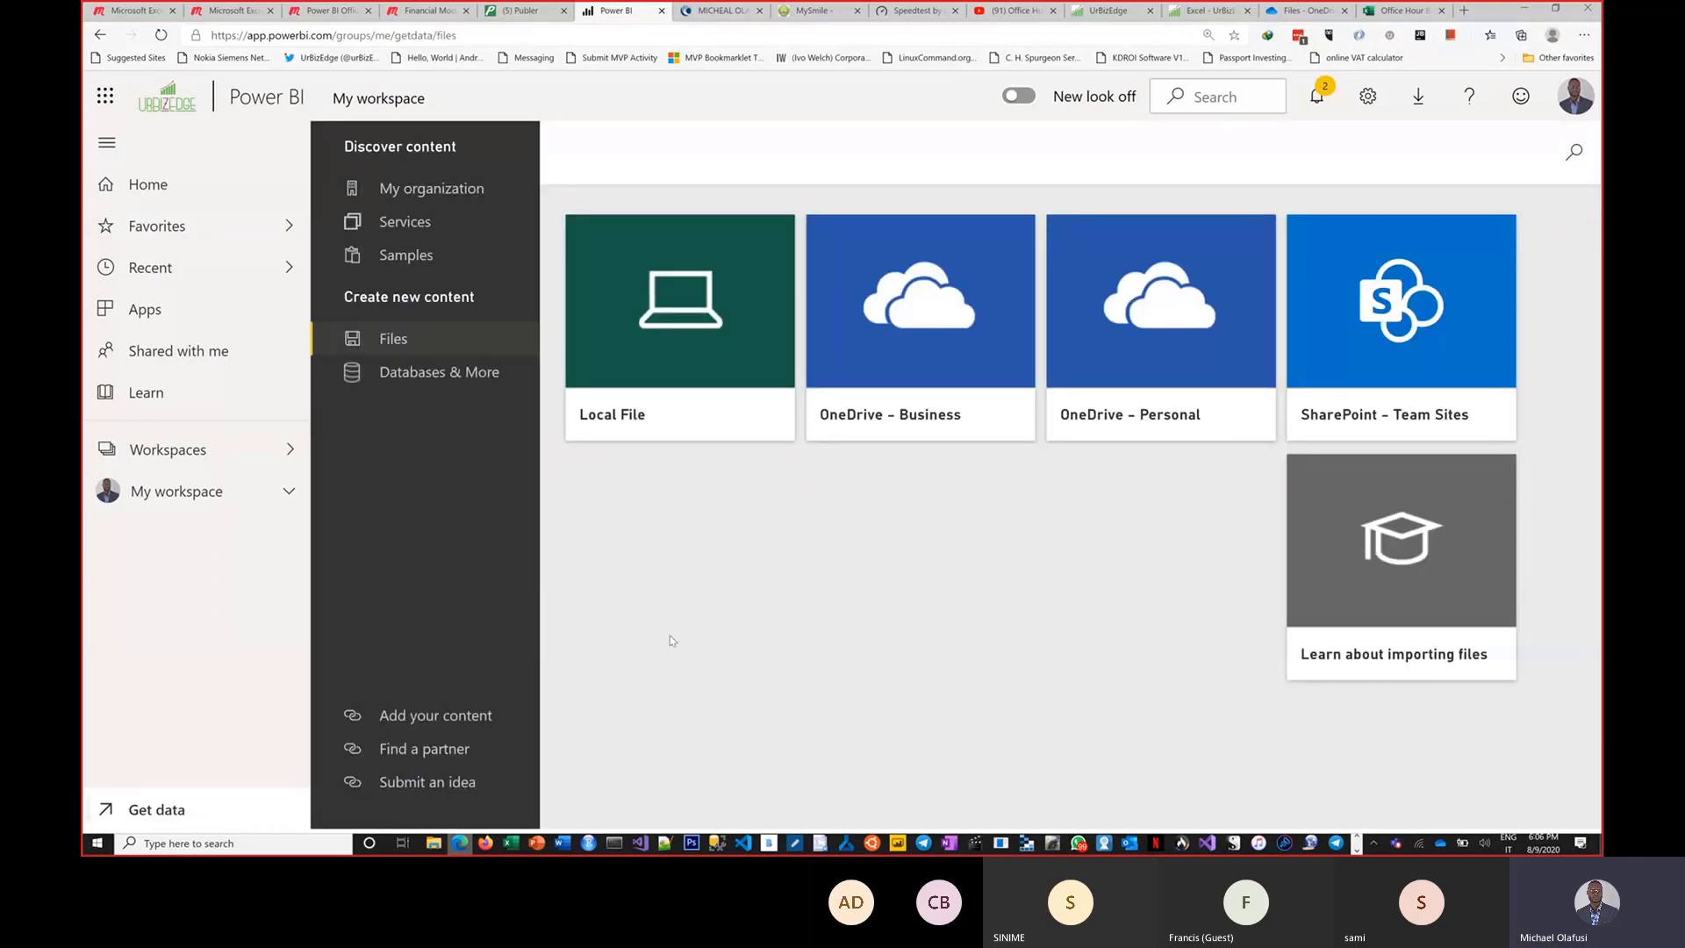
left_click(689, 378)
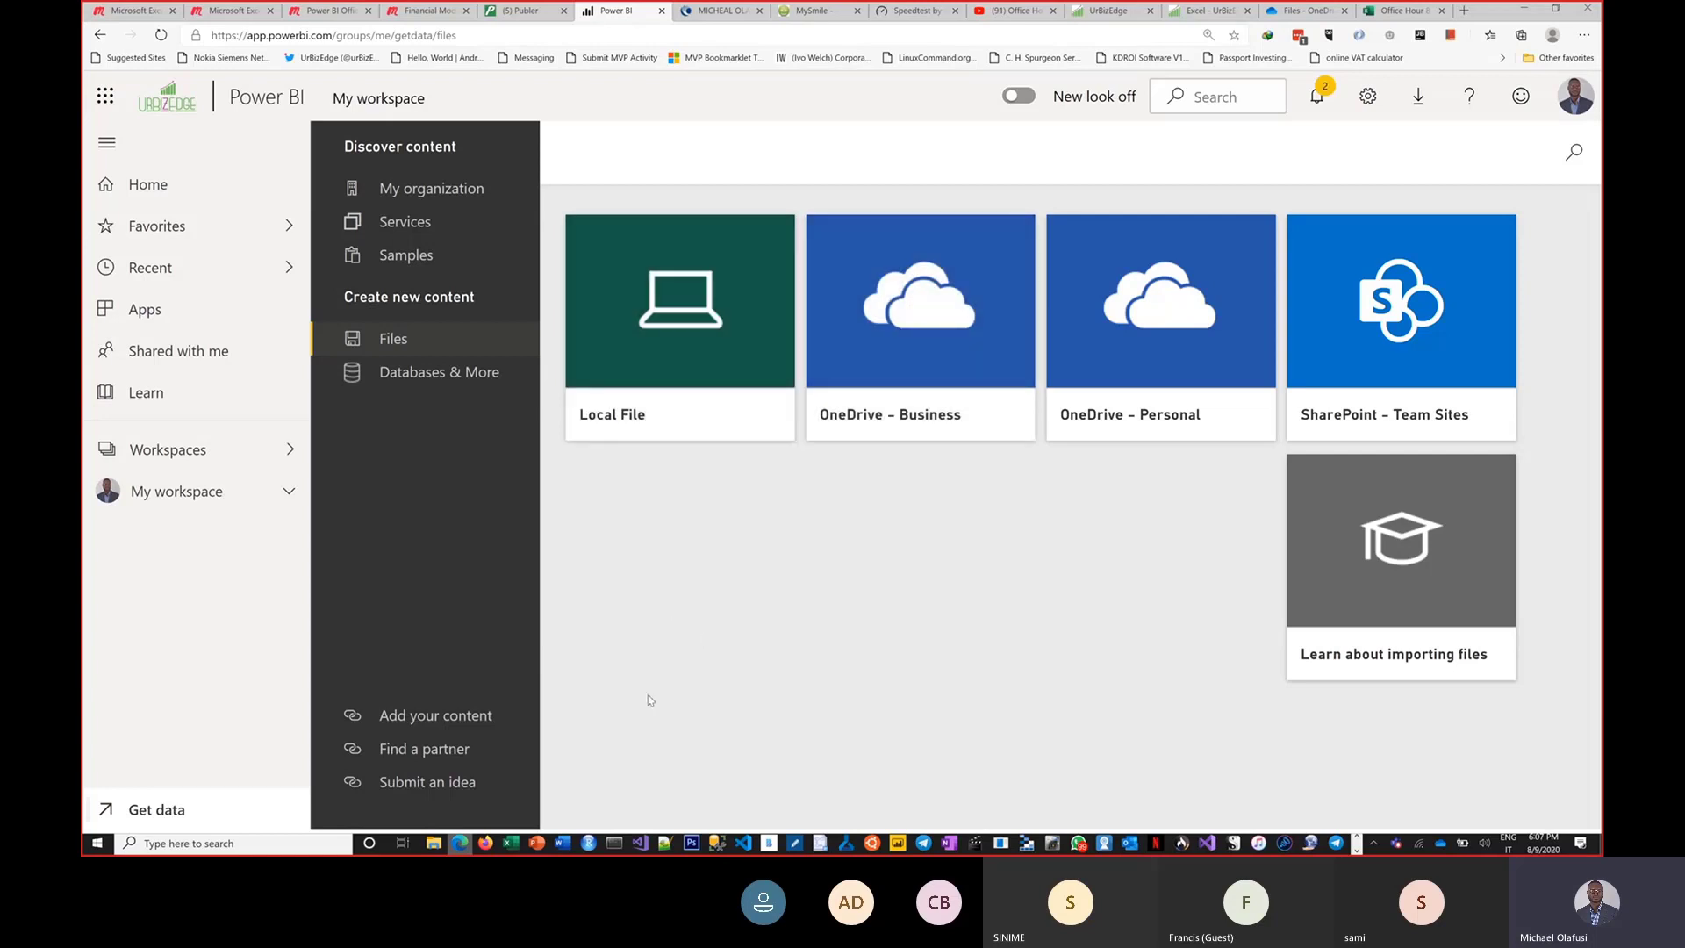
Switch to the Book1 workbook in Excel and rename the S/N column header to Date.
left_click(516, 846)
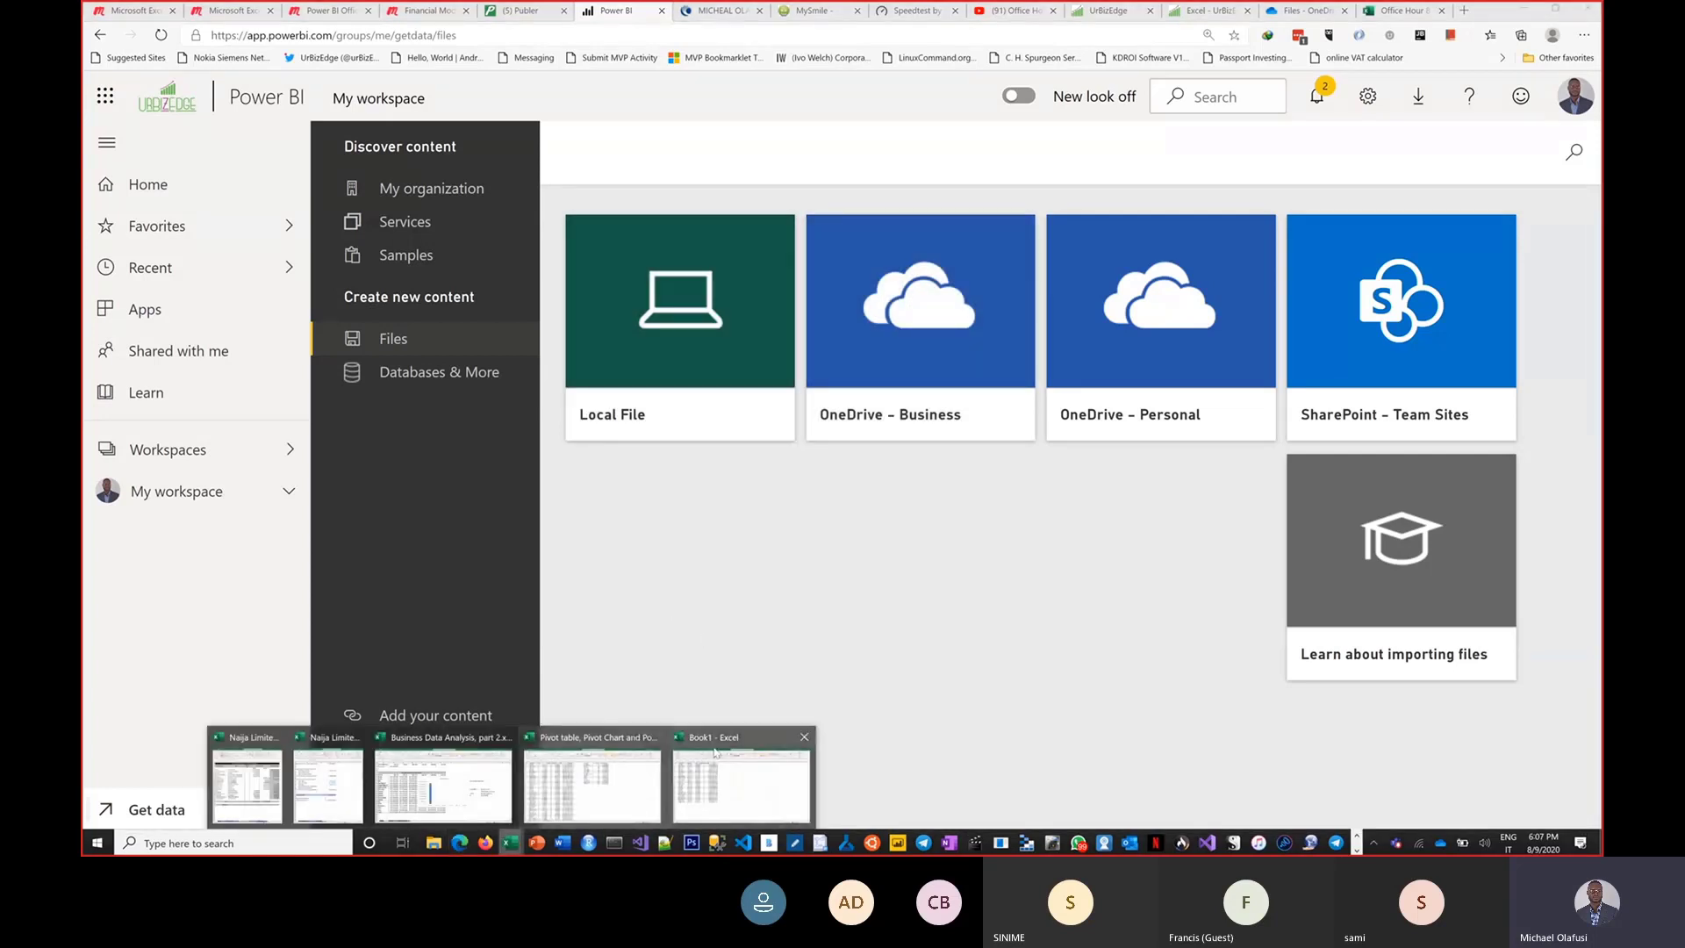
left_click(713, 782)
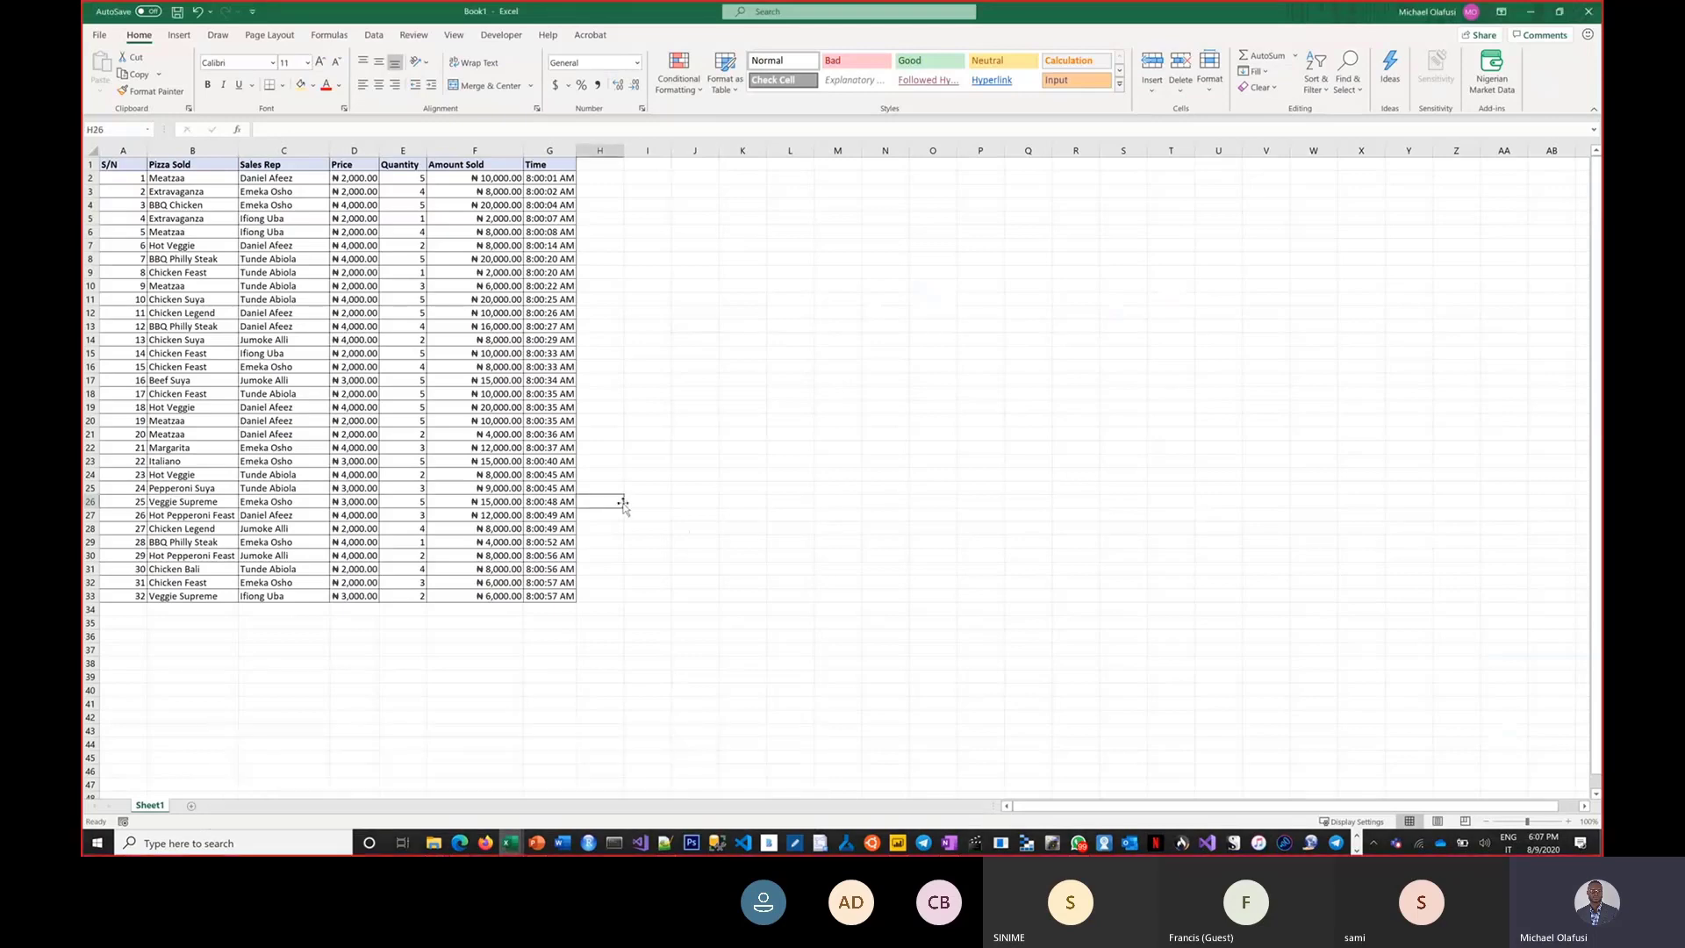
scroll(623, 507, "up", 1)
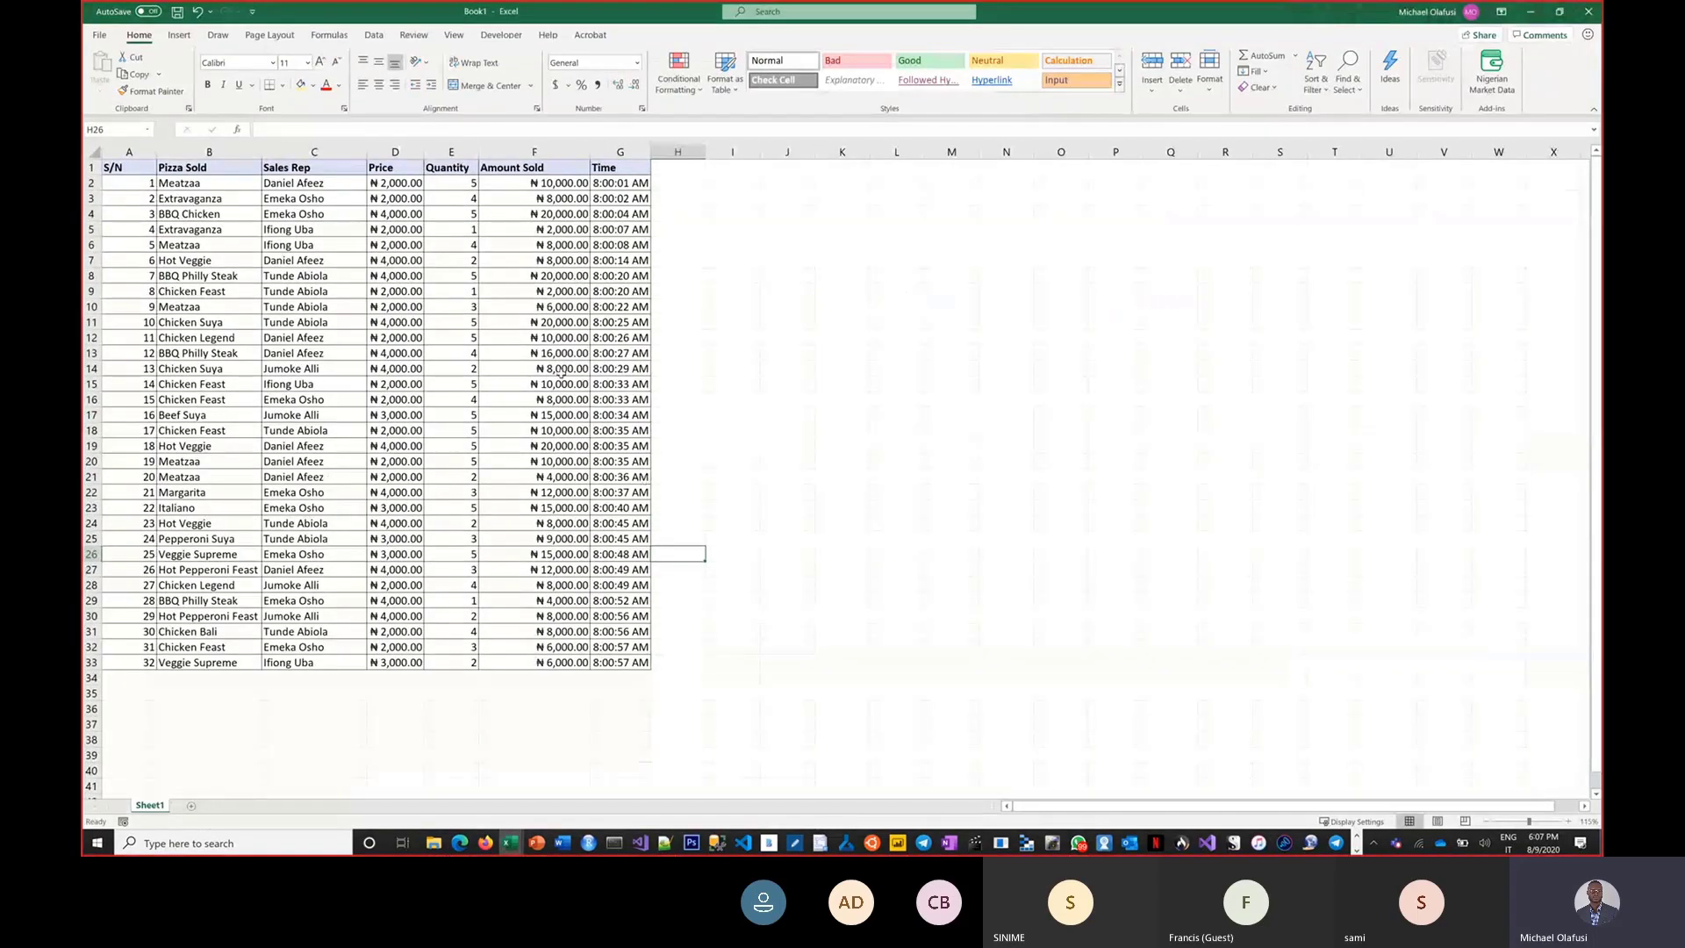
scroll(561, 372, "up", 2)
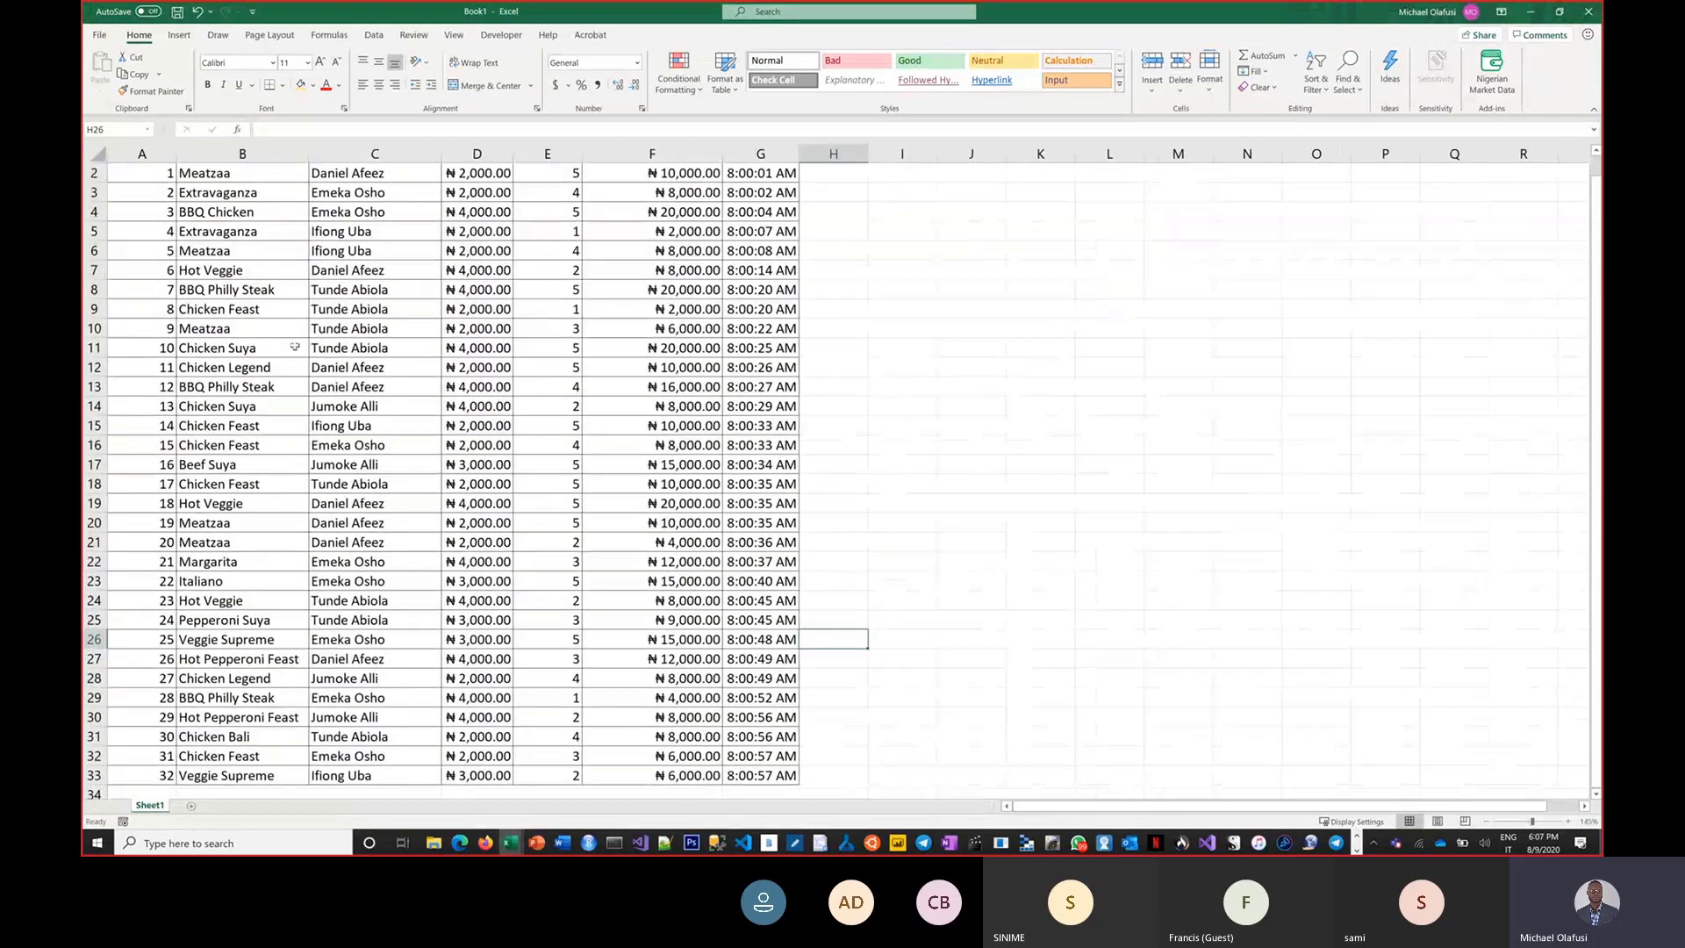
scroll(123, 206, "up", 1)
left_click(138, 180)
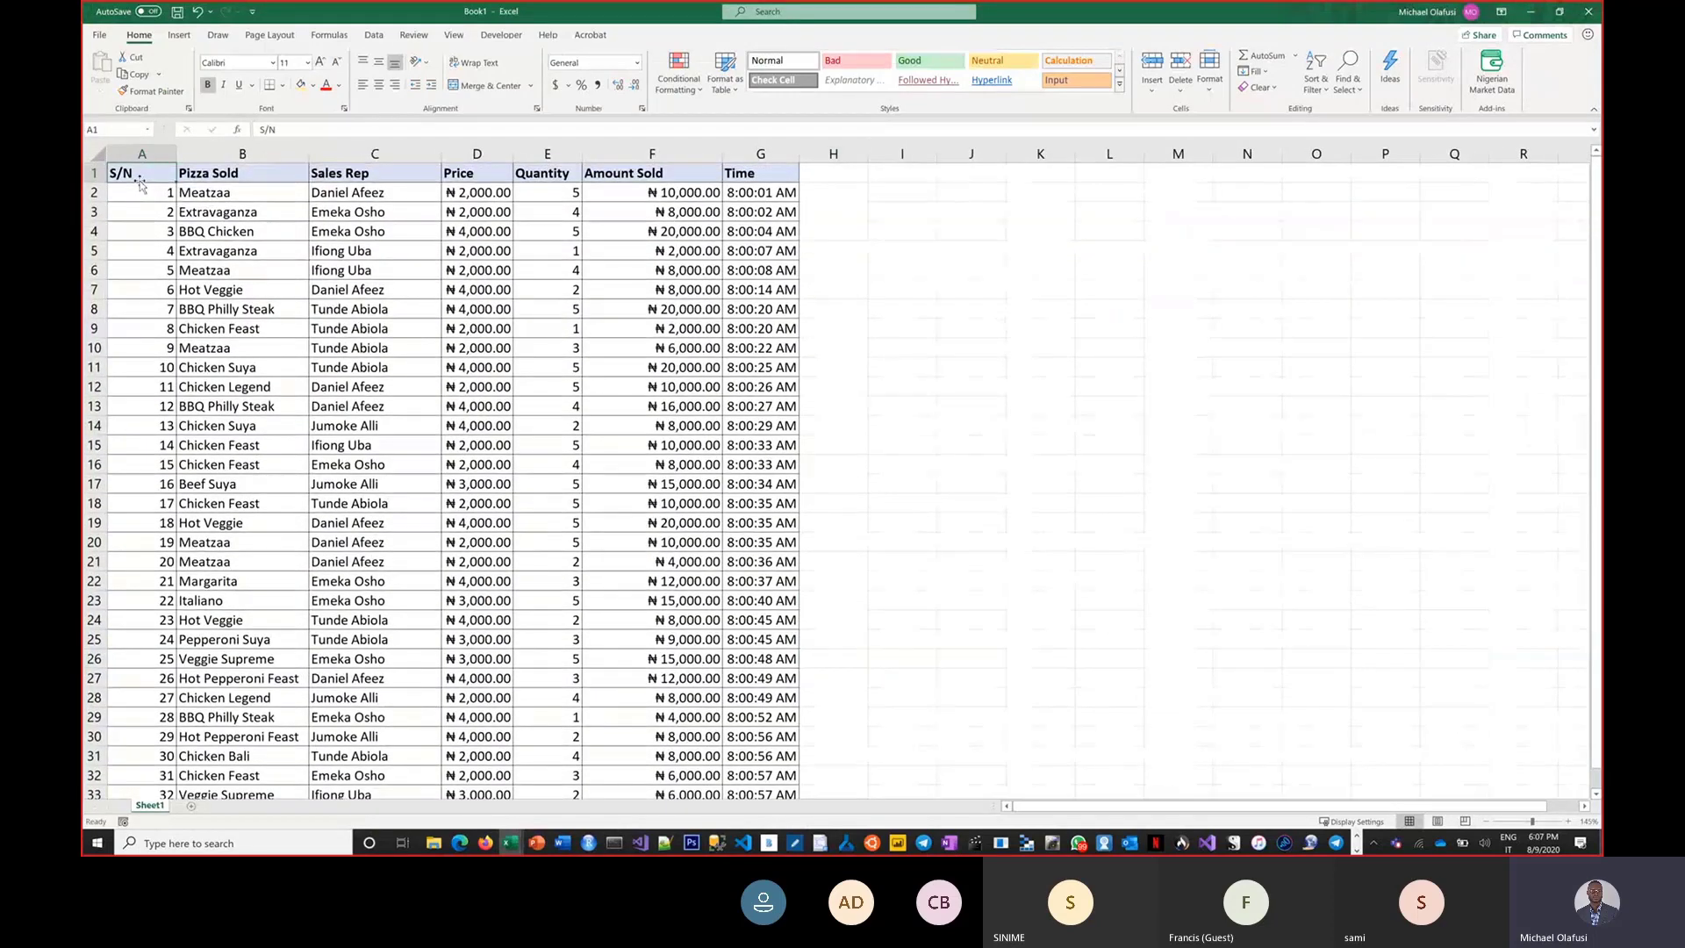
type("Date")
key("Return")
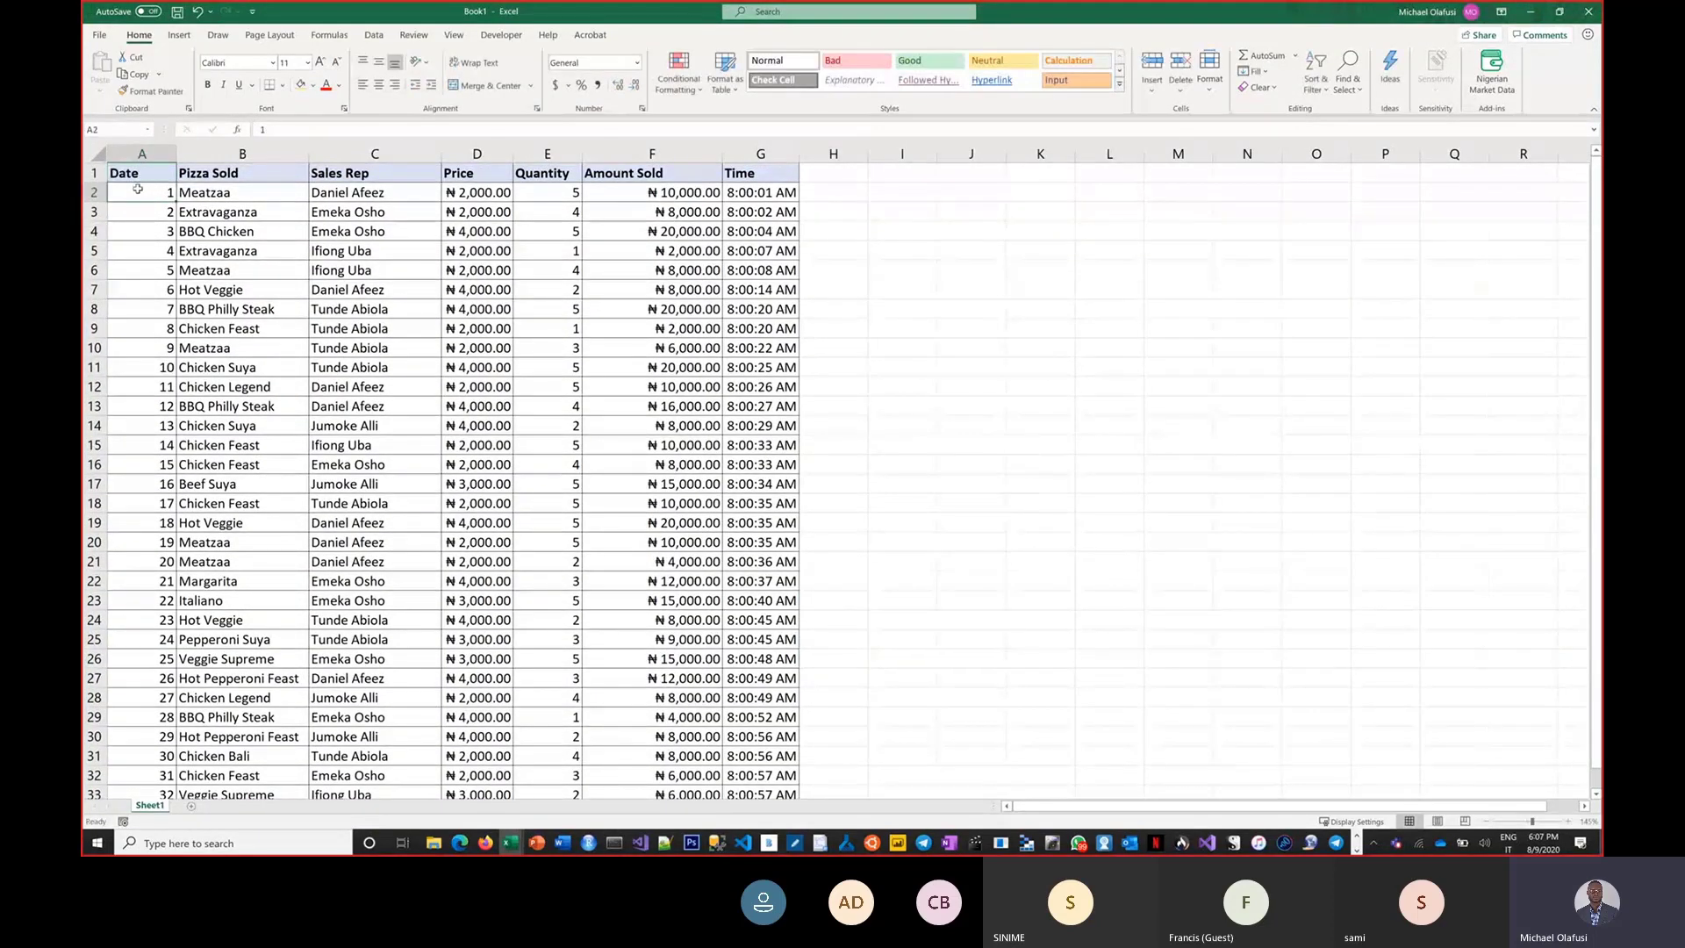
Fill every data cell of the Date column with 04 Aug 2020 at once.
left_click_drag(136, 189, 133, 471)
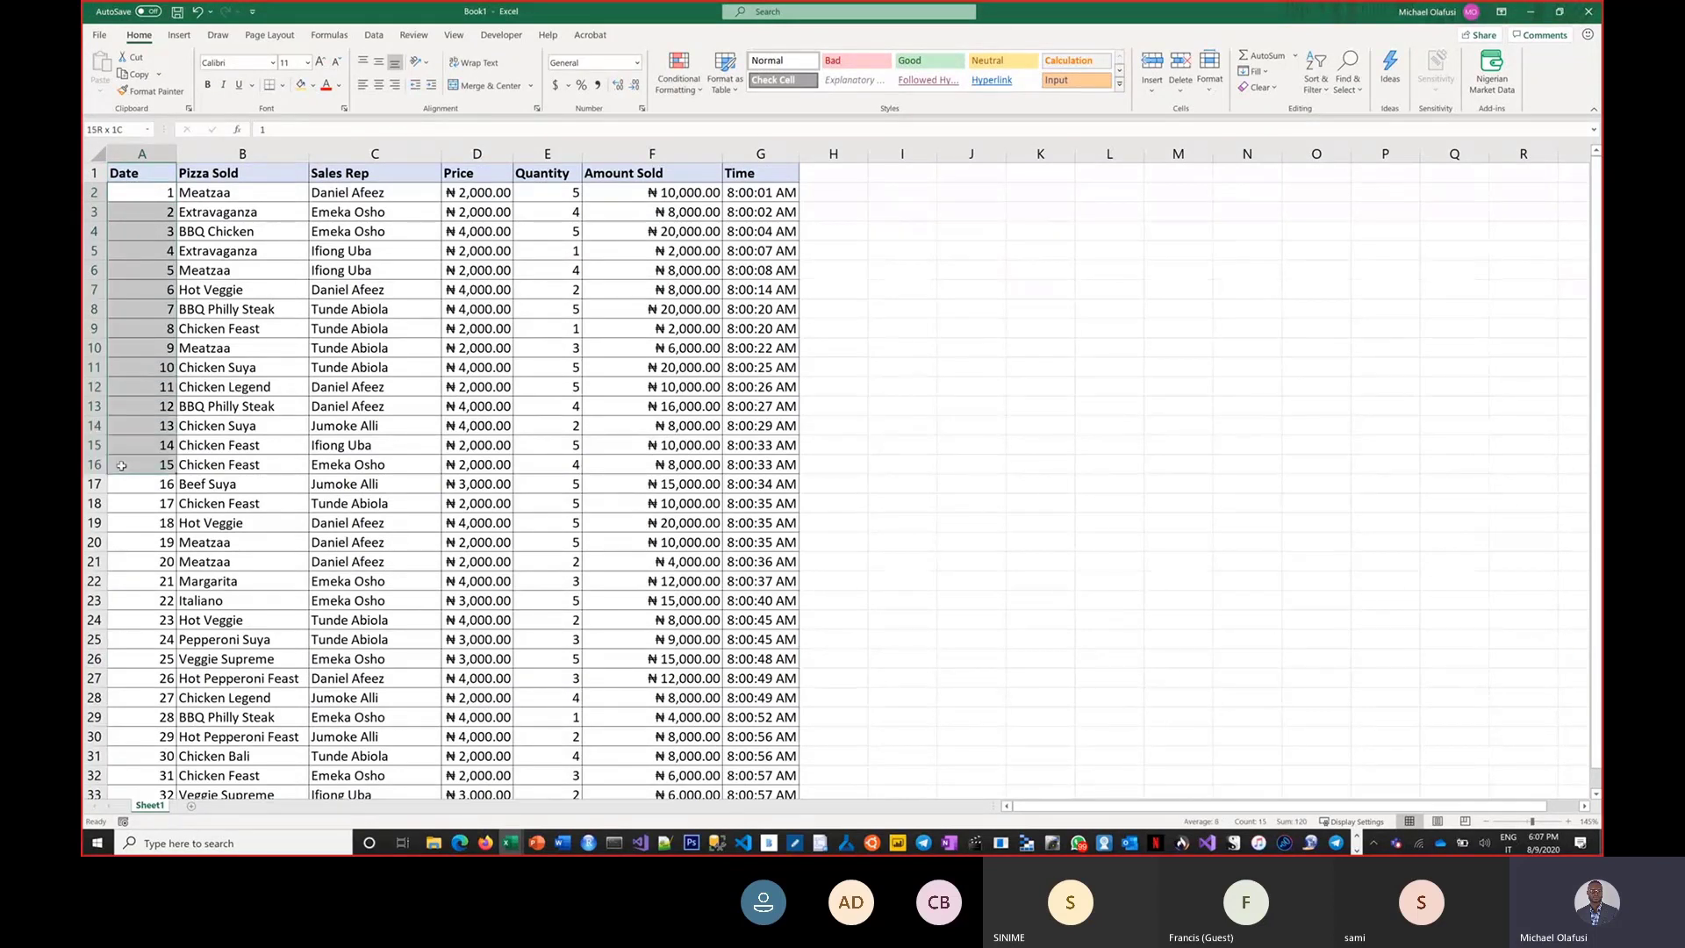
left_click(149, 193)
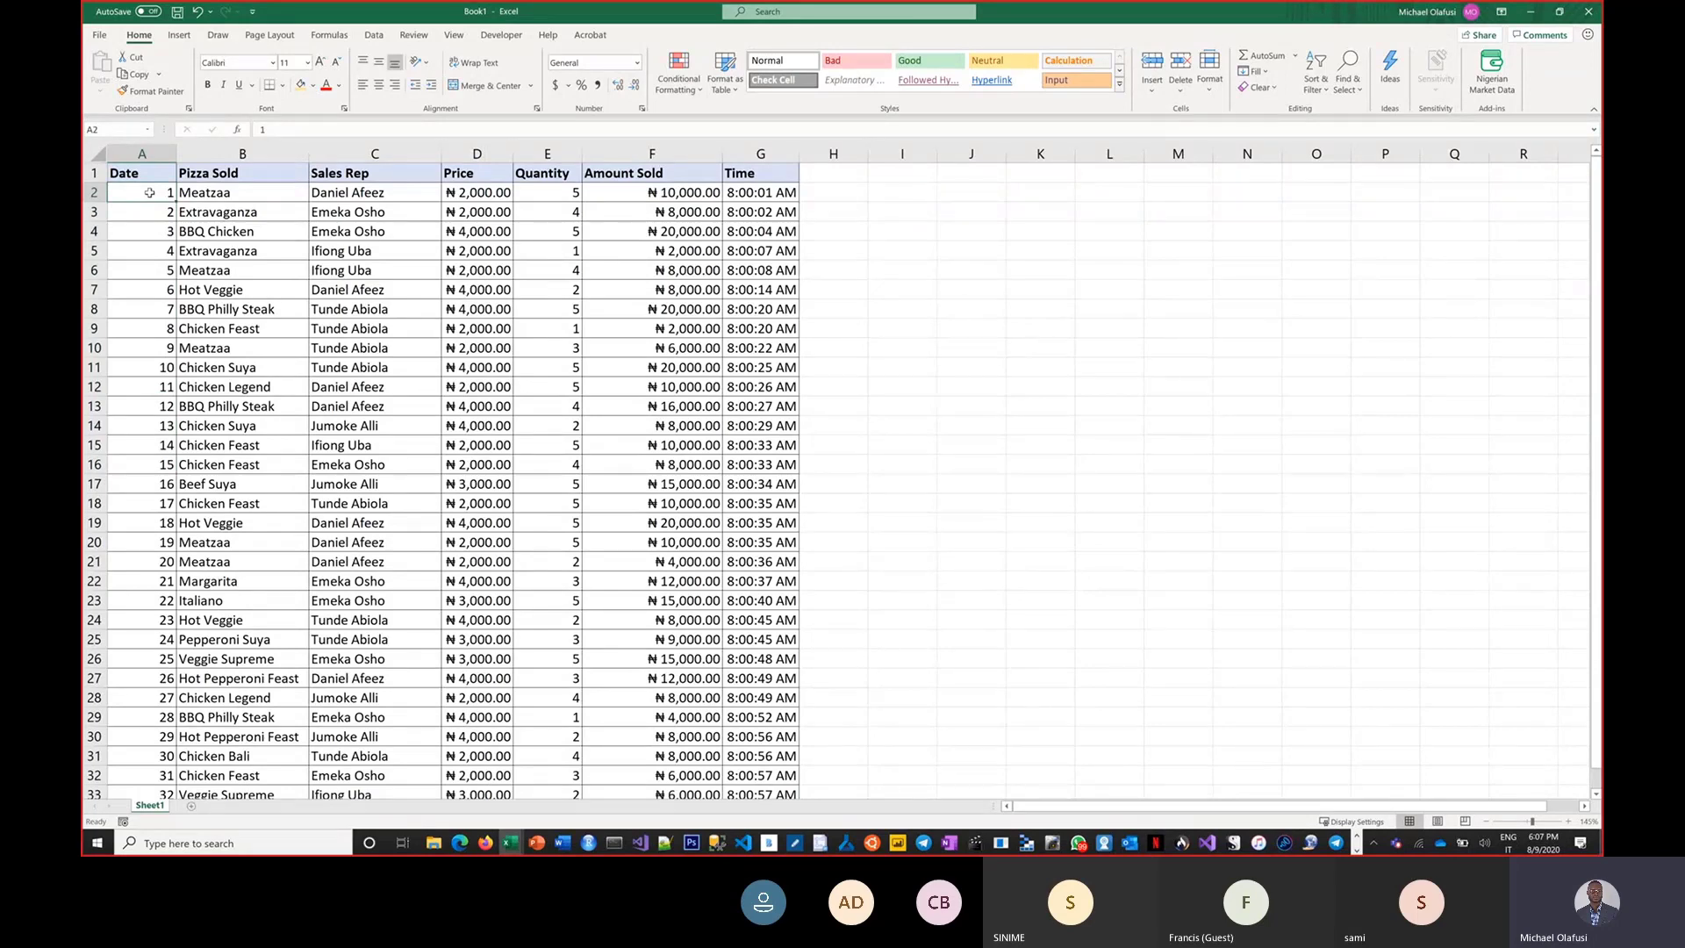
key("ctrl+shift+Down")
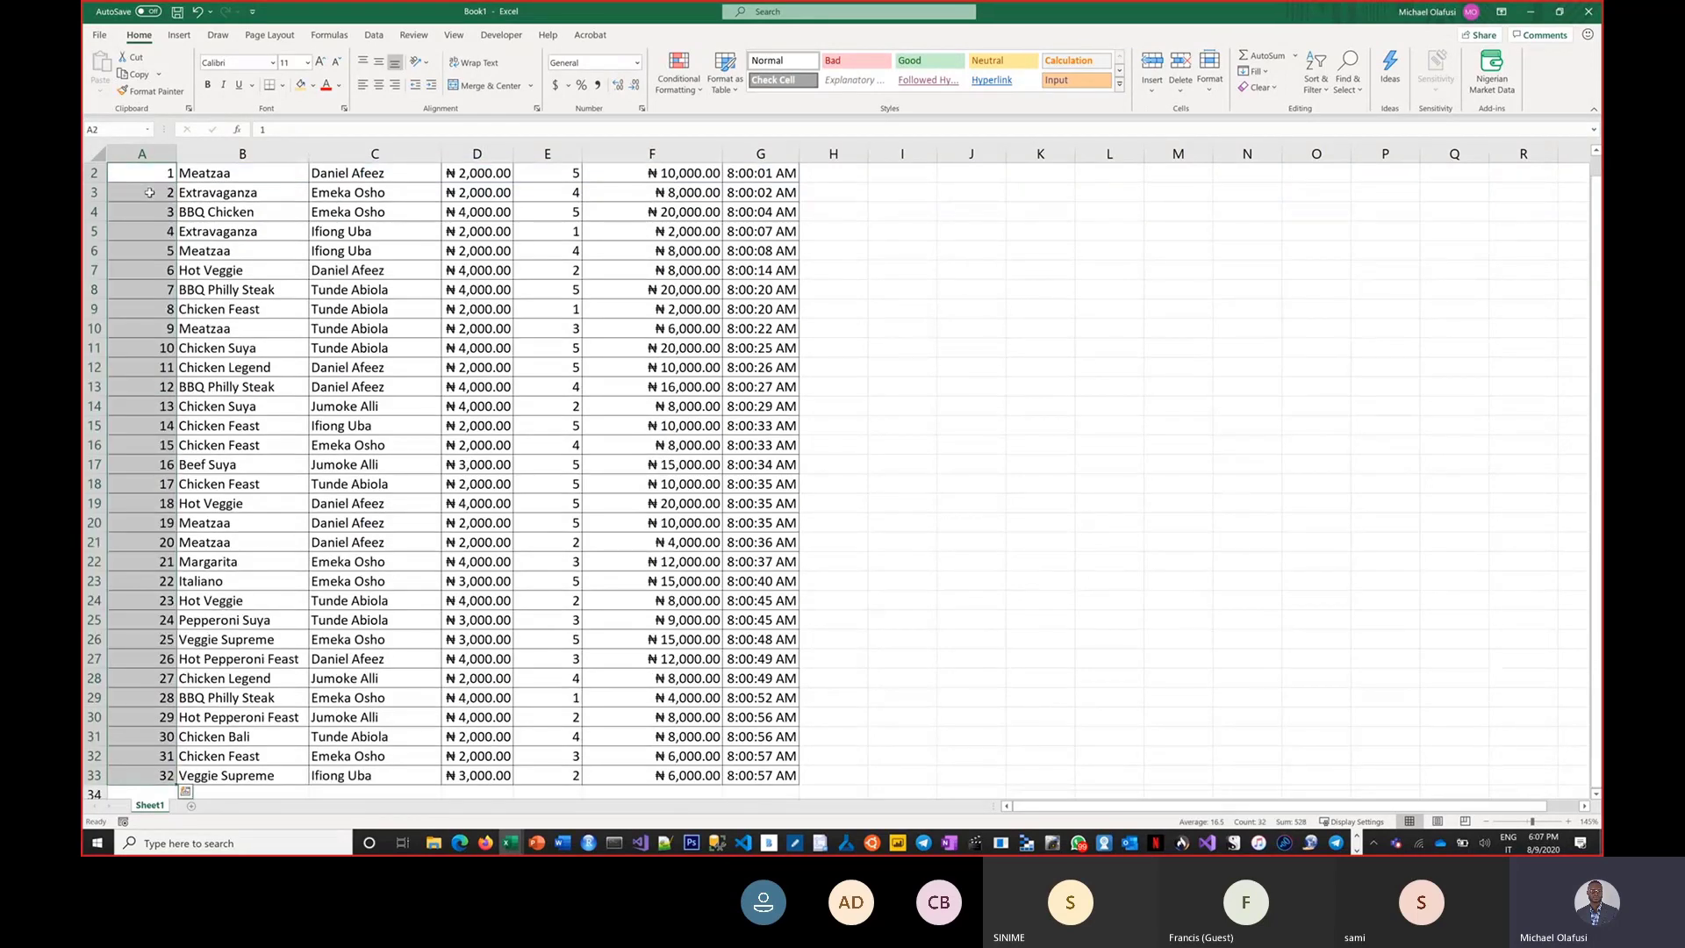
type("0")
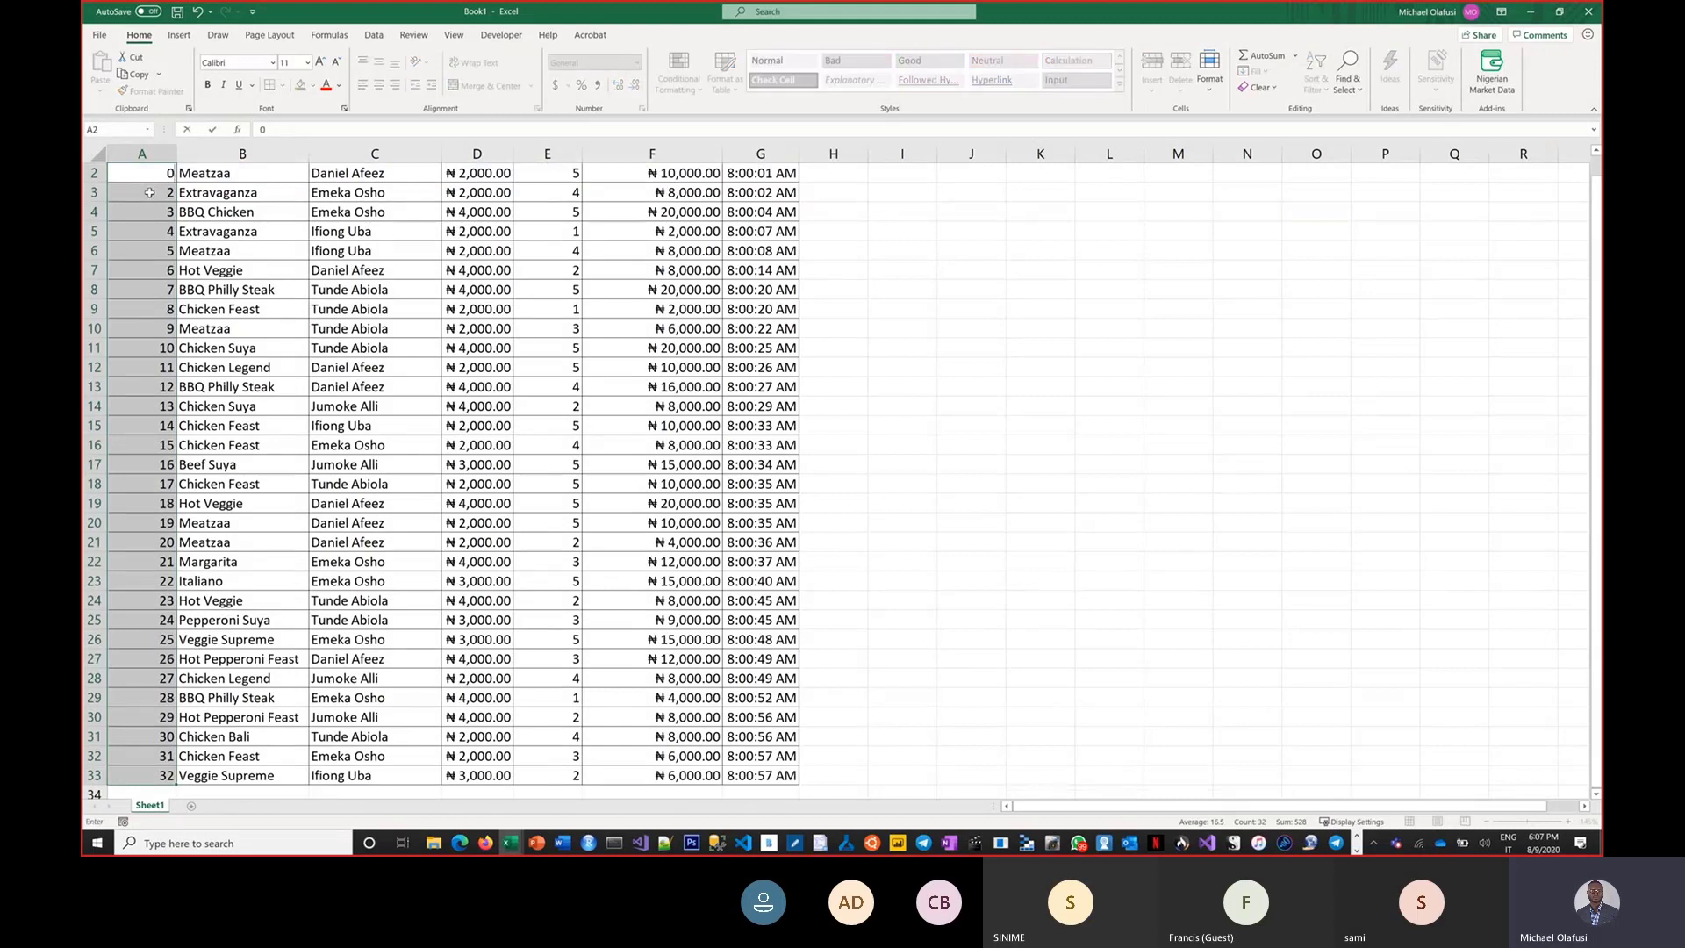
type("4 Aug 2020")
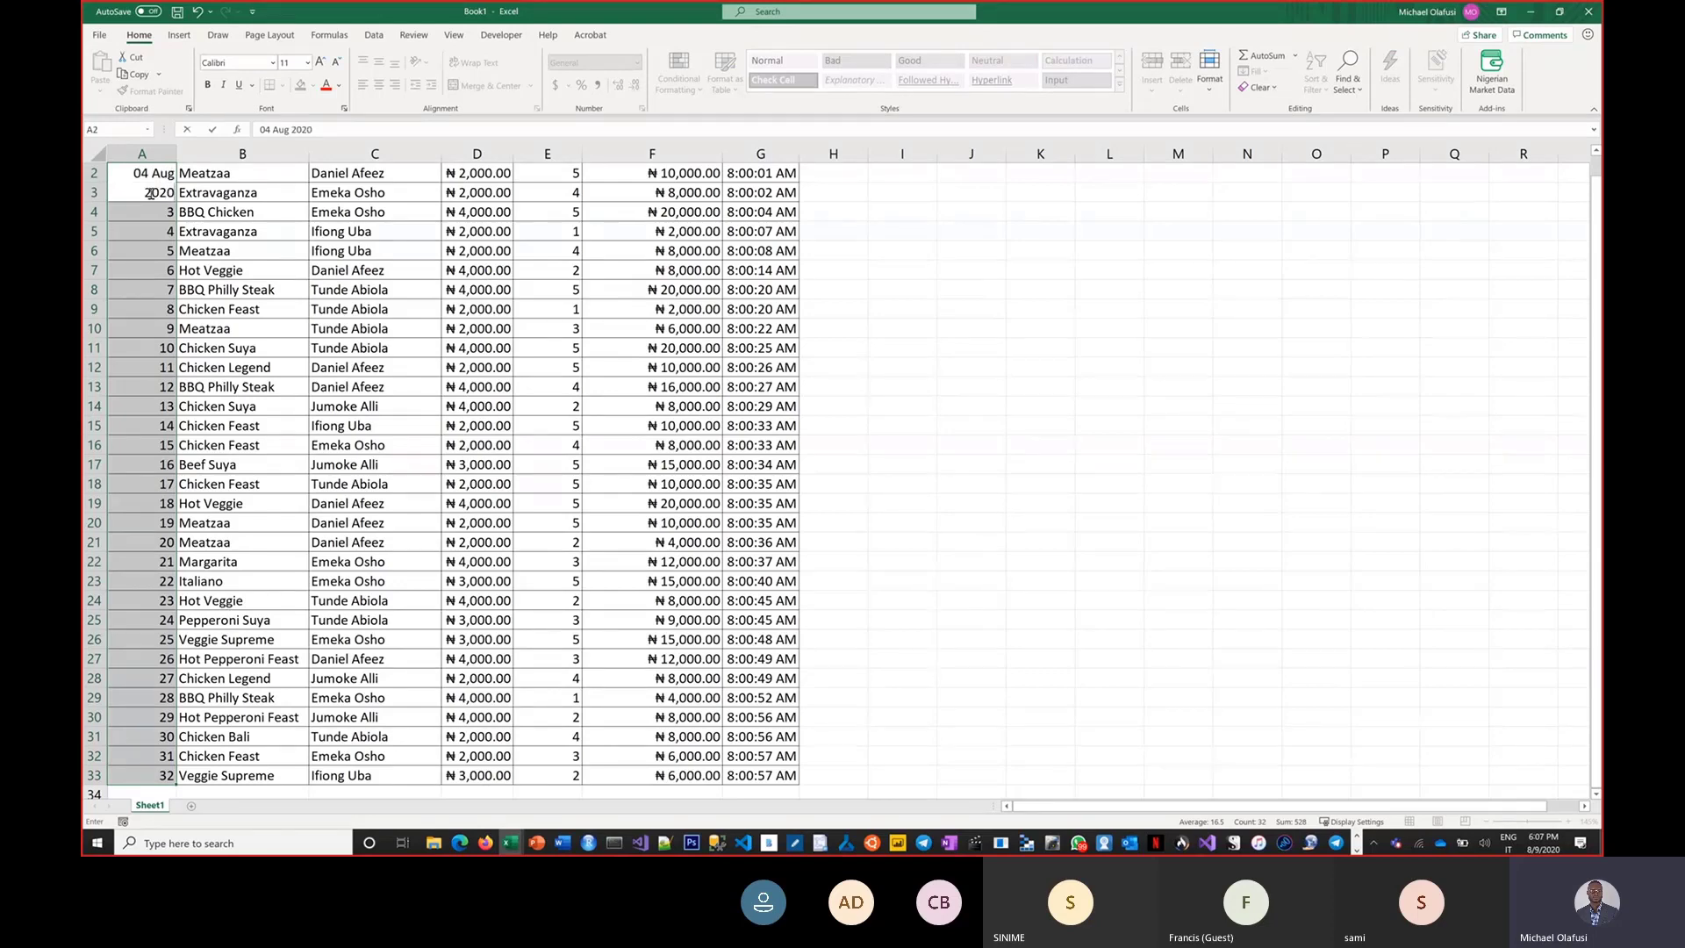
key("ctrl+Return")
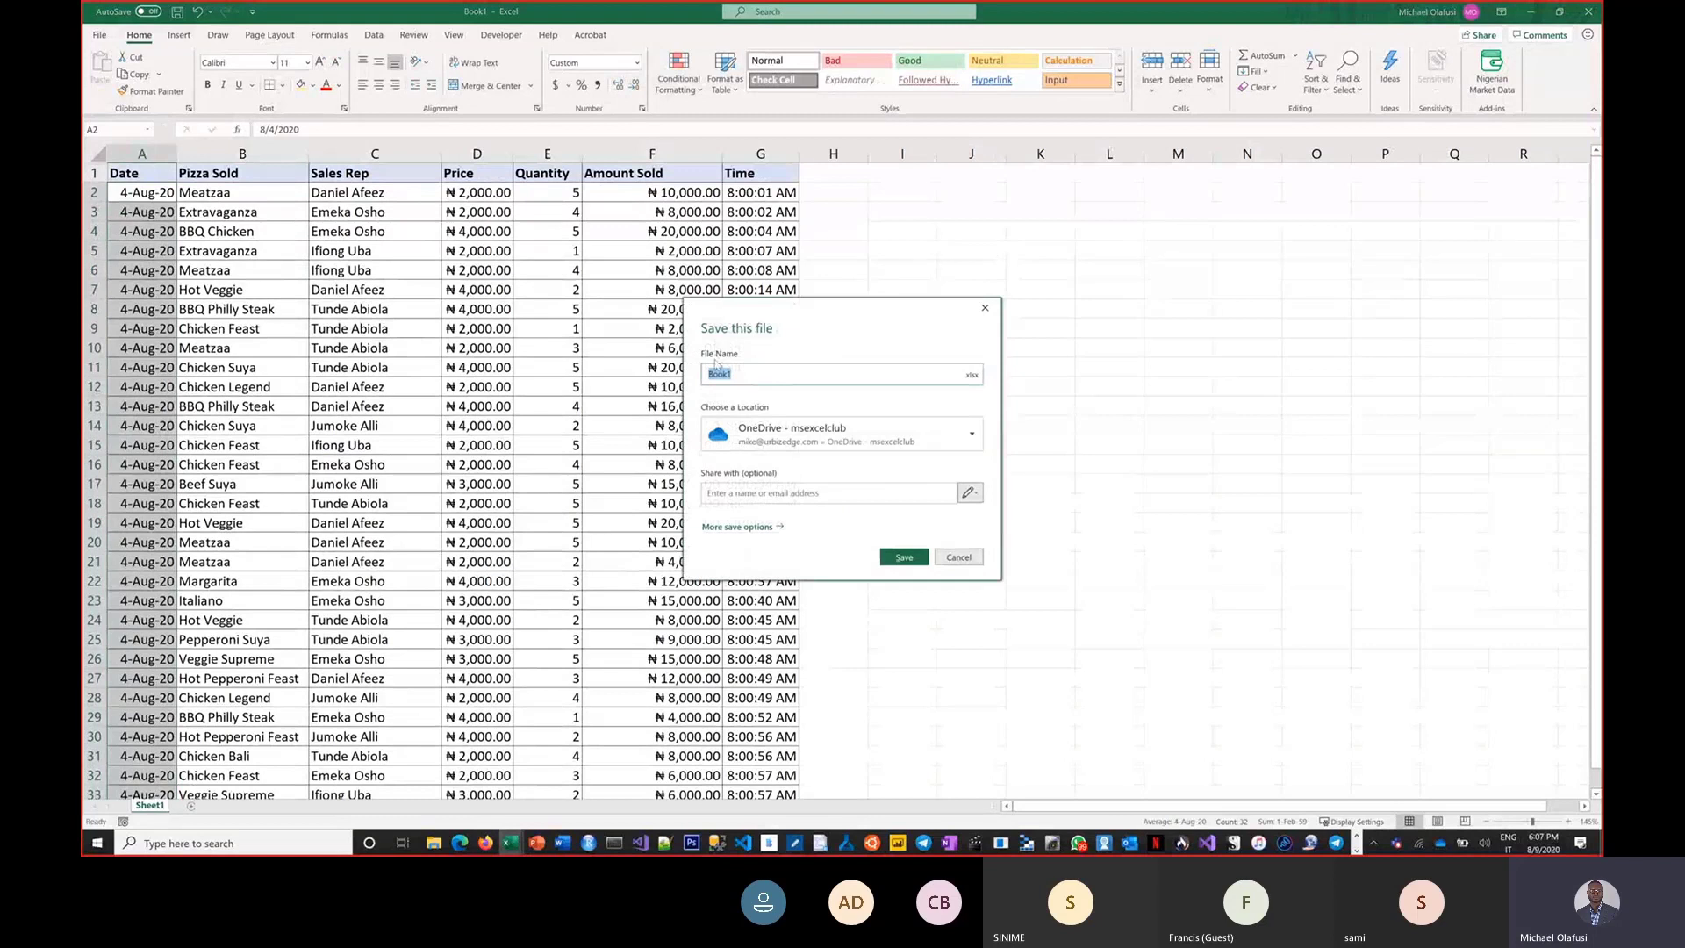
Save the workbook under the name Office Hour 9 Demo.
type("Office Hour 9 Demo")
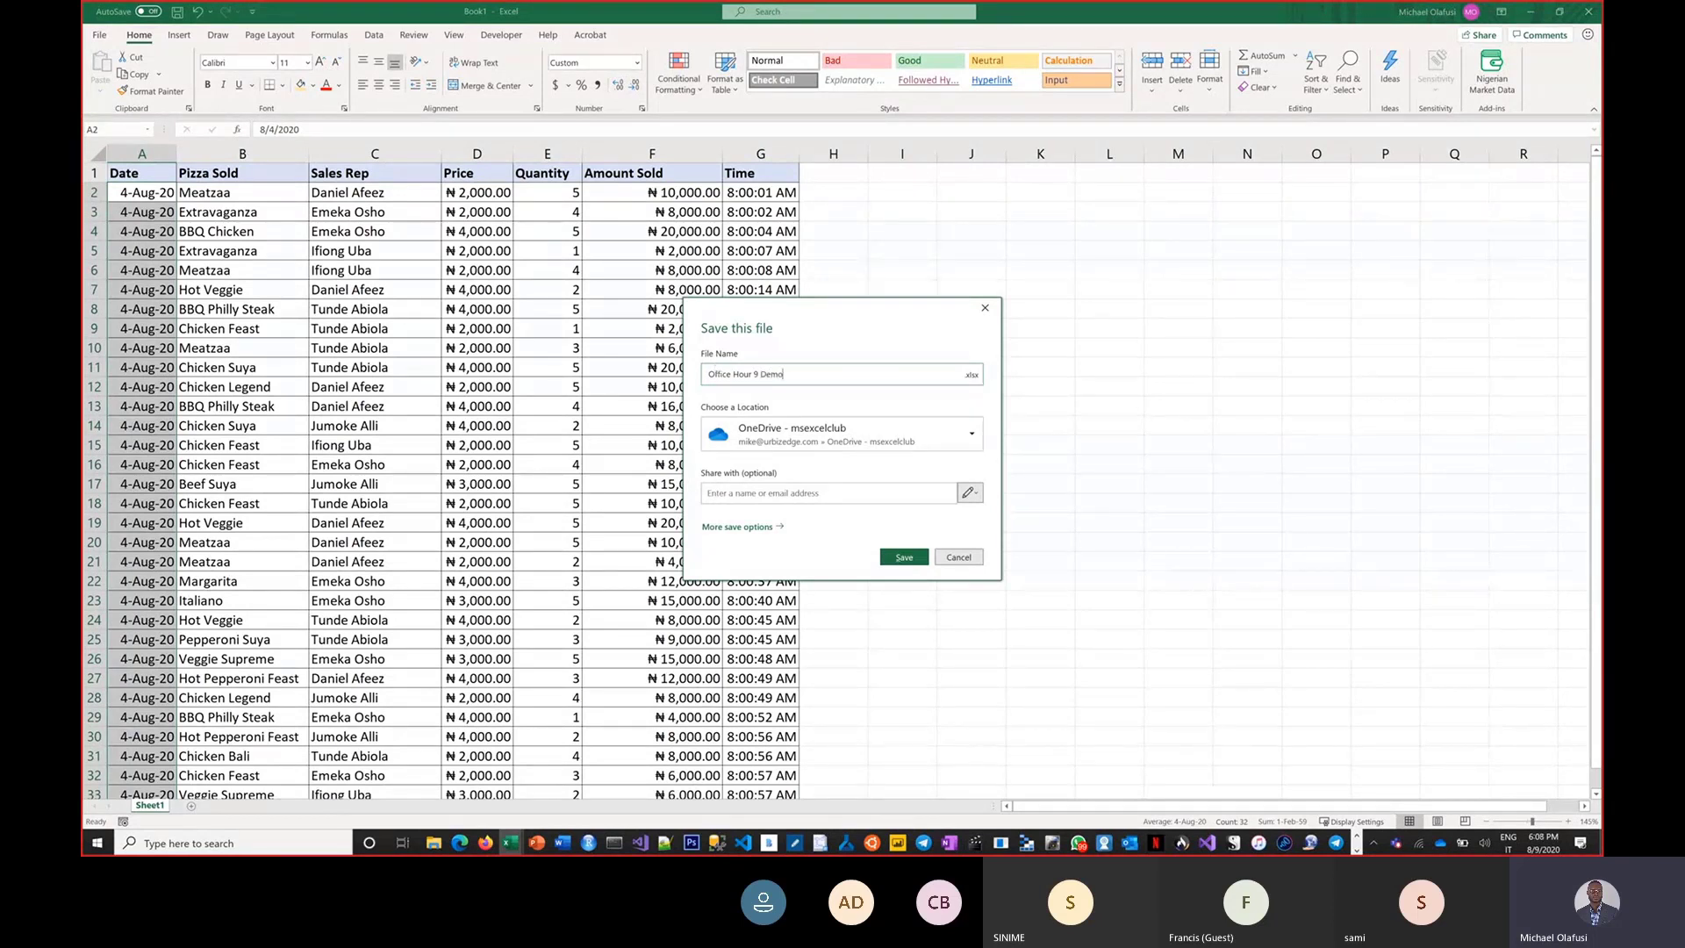
left_click(971, 435)
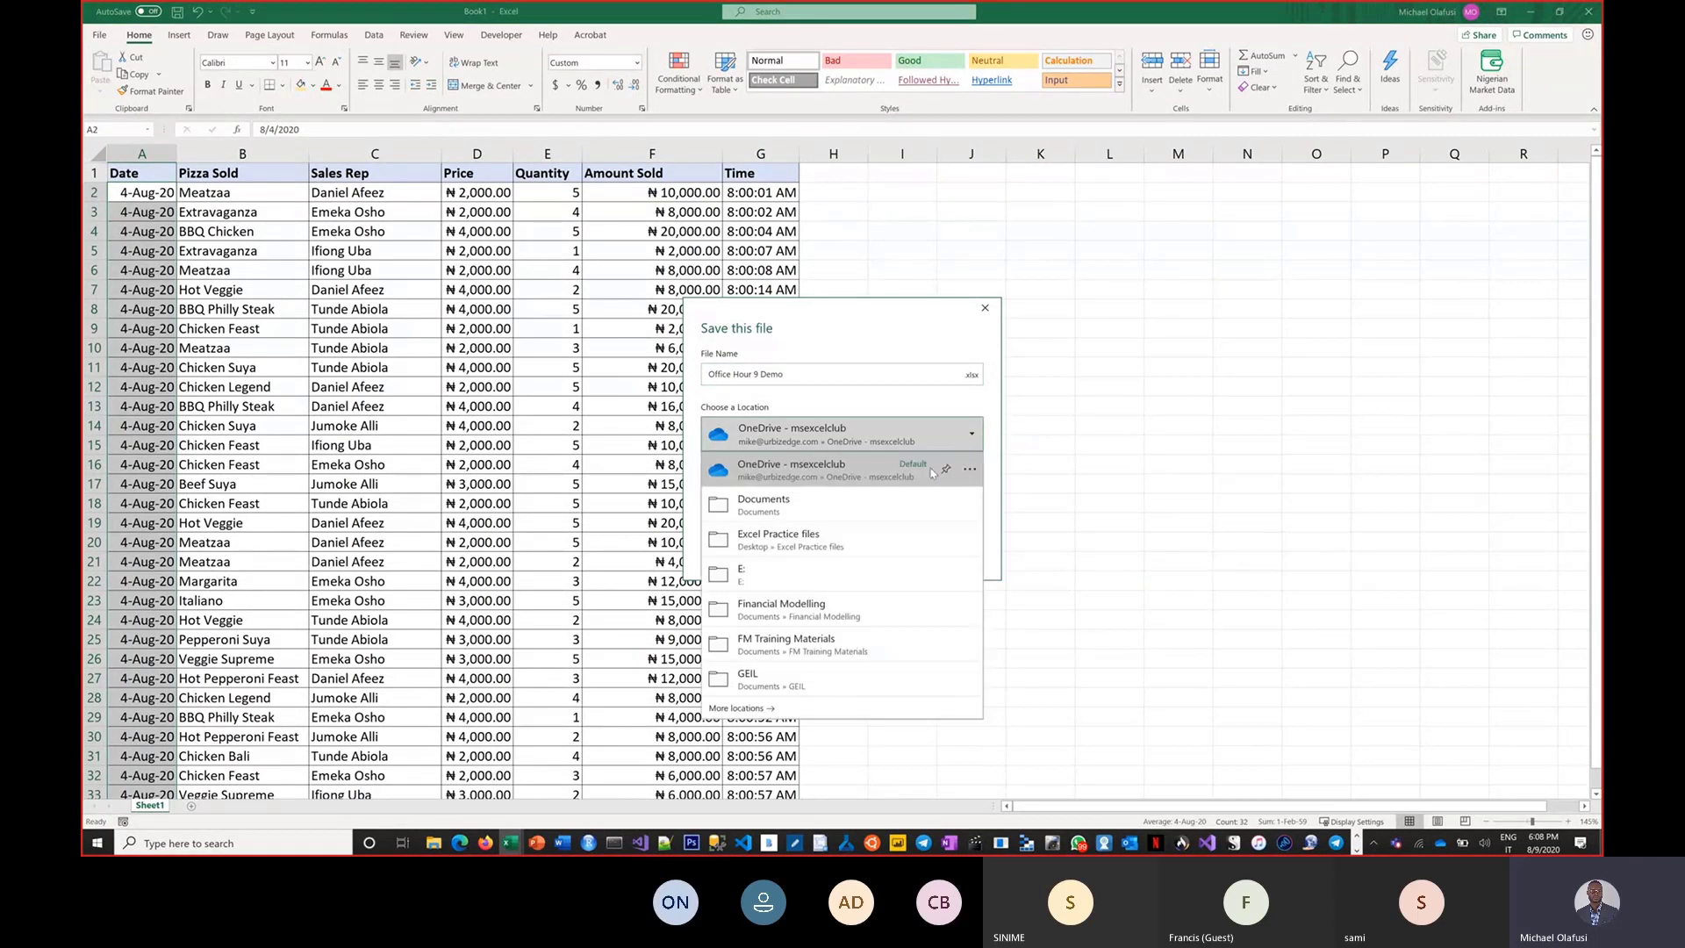
left_click(792, 516)
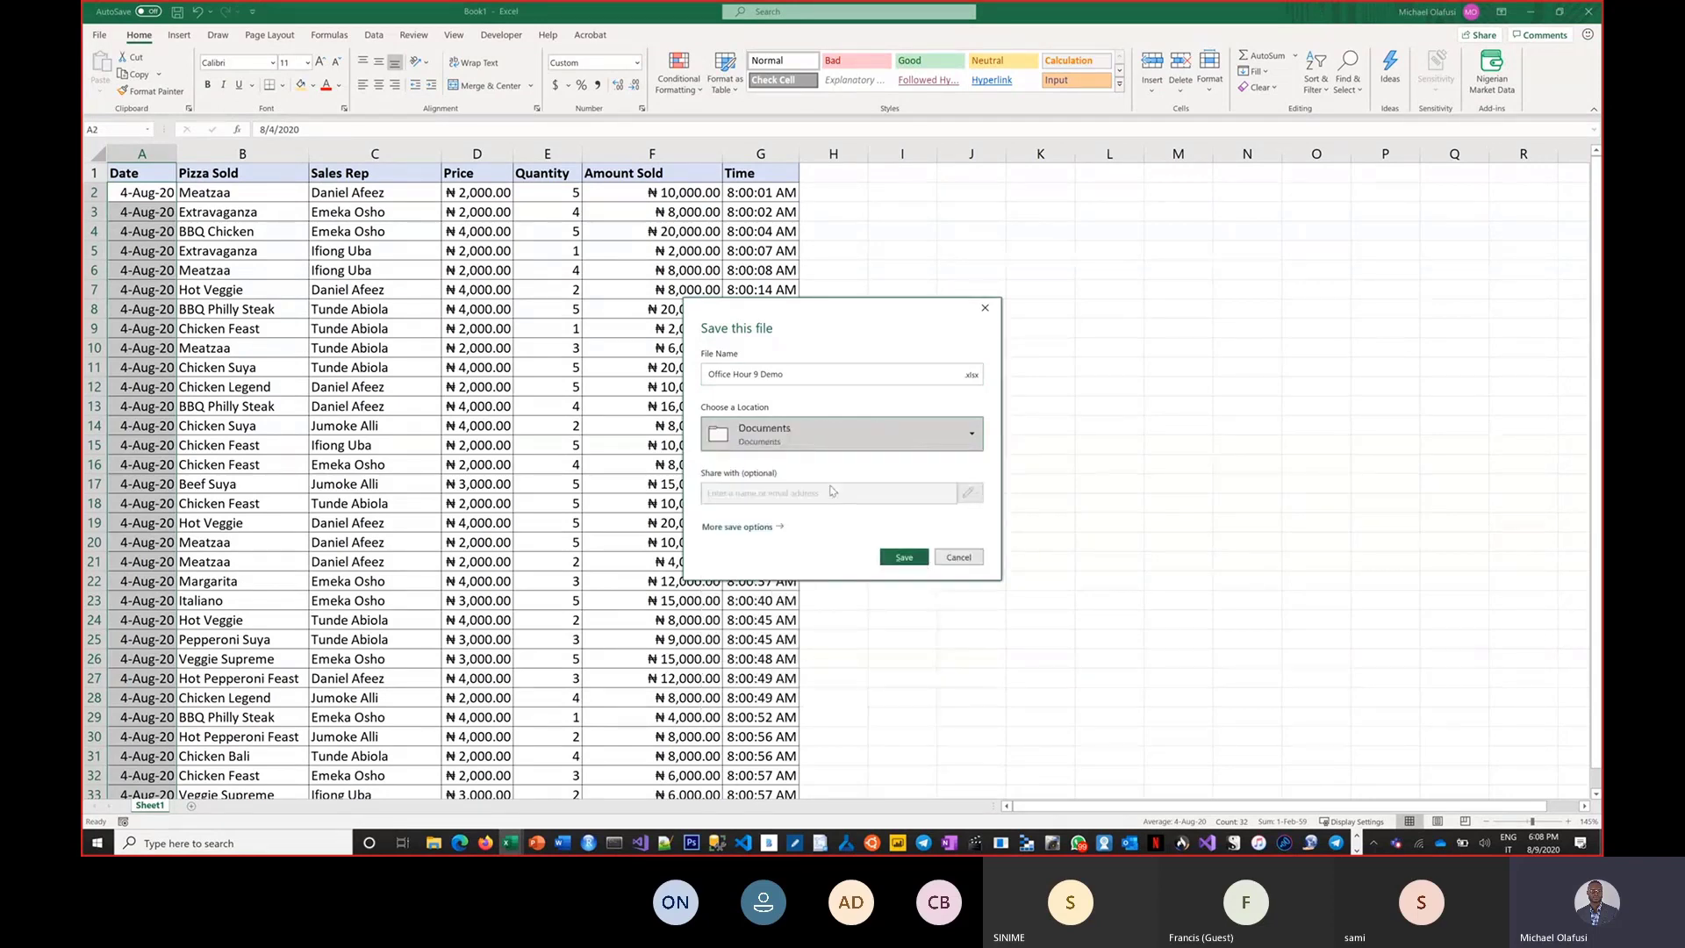
left_click(966, 446)
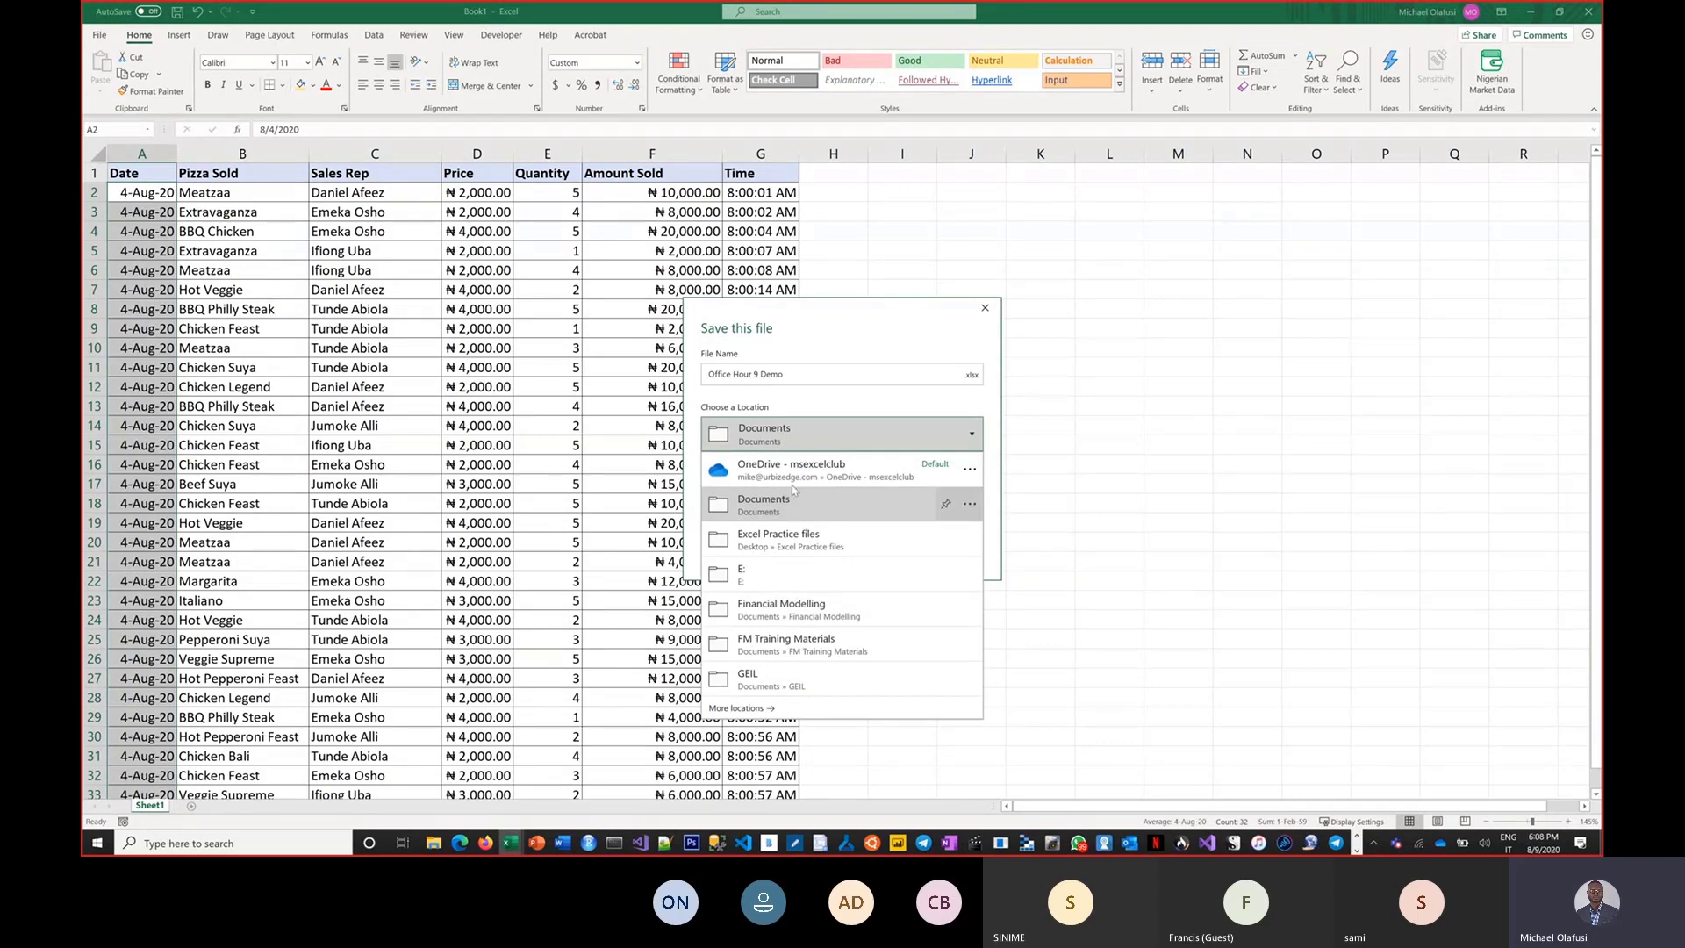
left_click(849, 358)
left_click(891, 556)
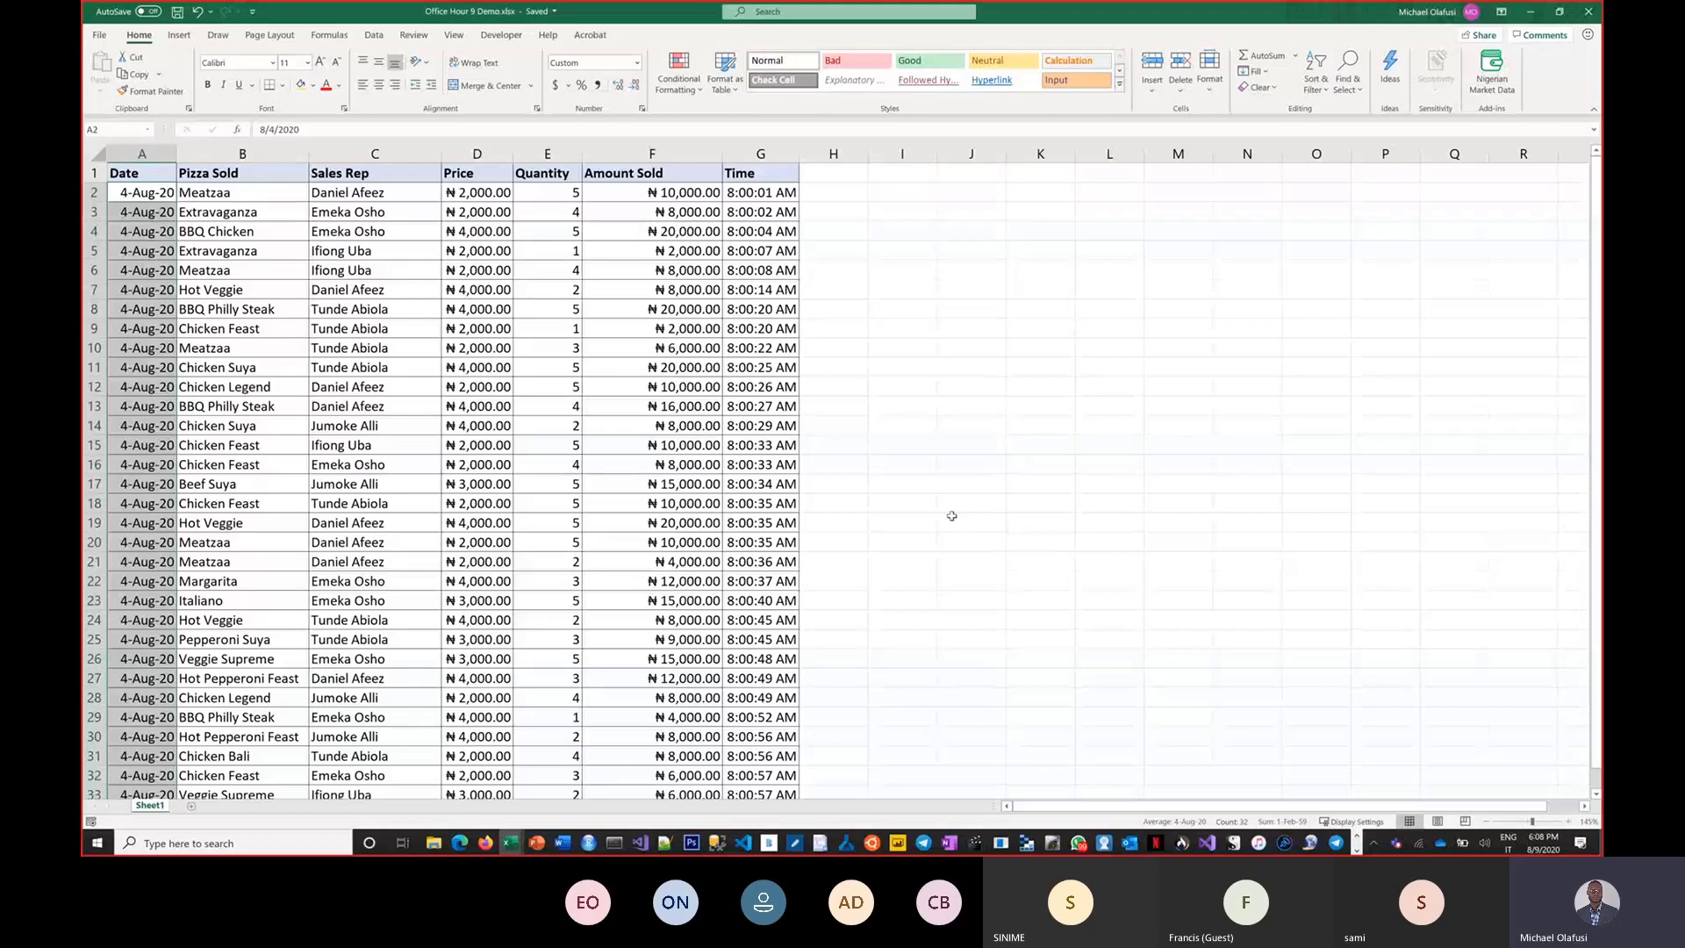
Switch back to the Power BI service in the browser and return to Get Data via Home.
key("alt+Tab")
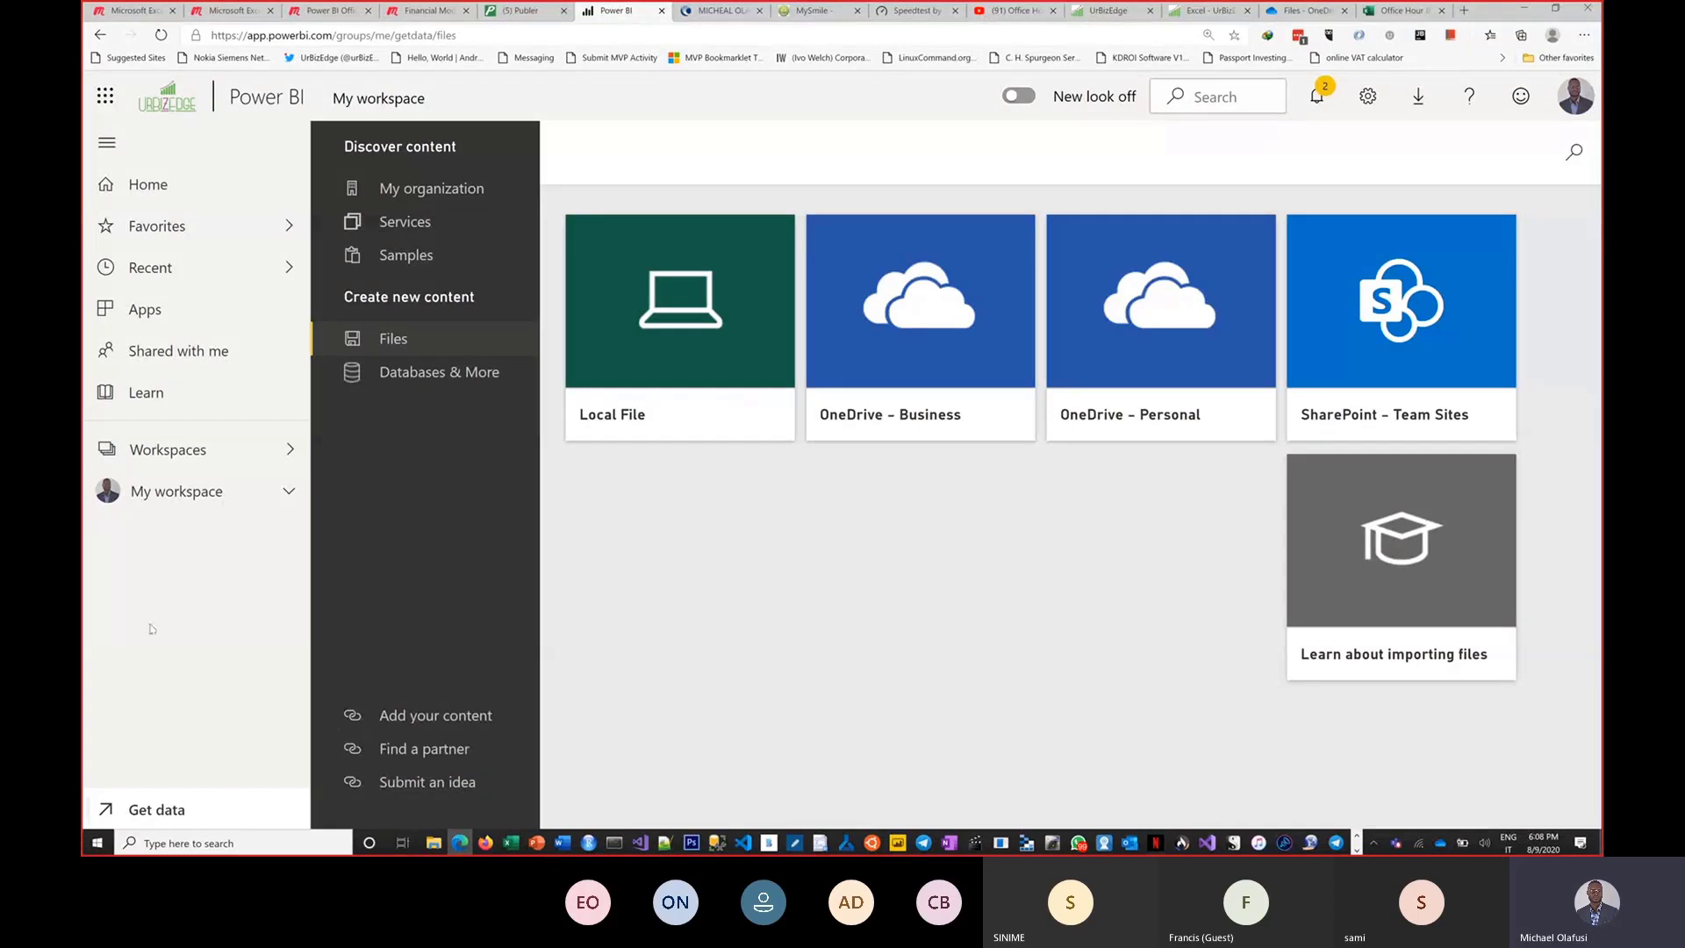
left_click(168, 184)
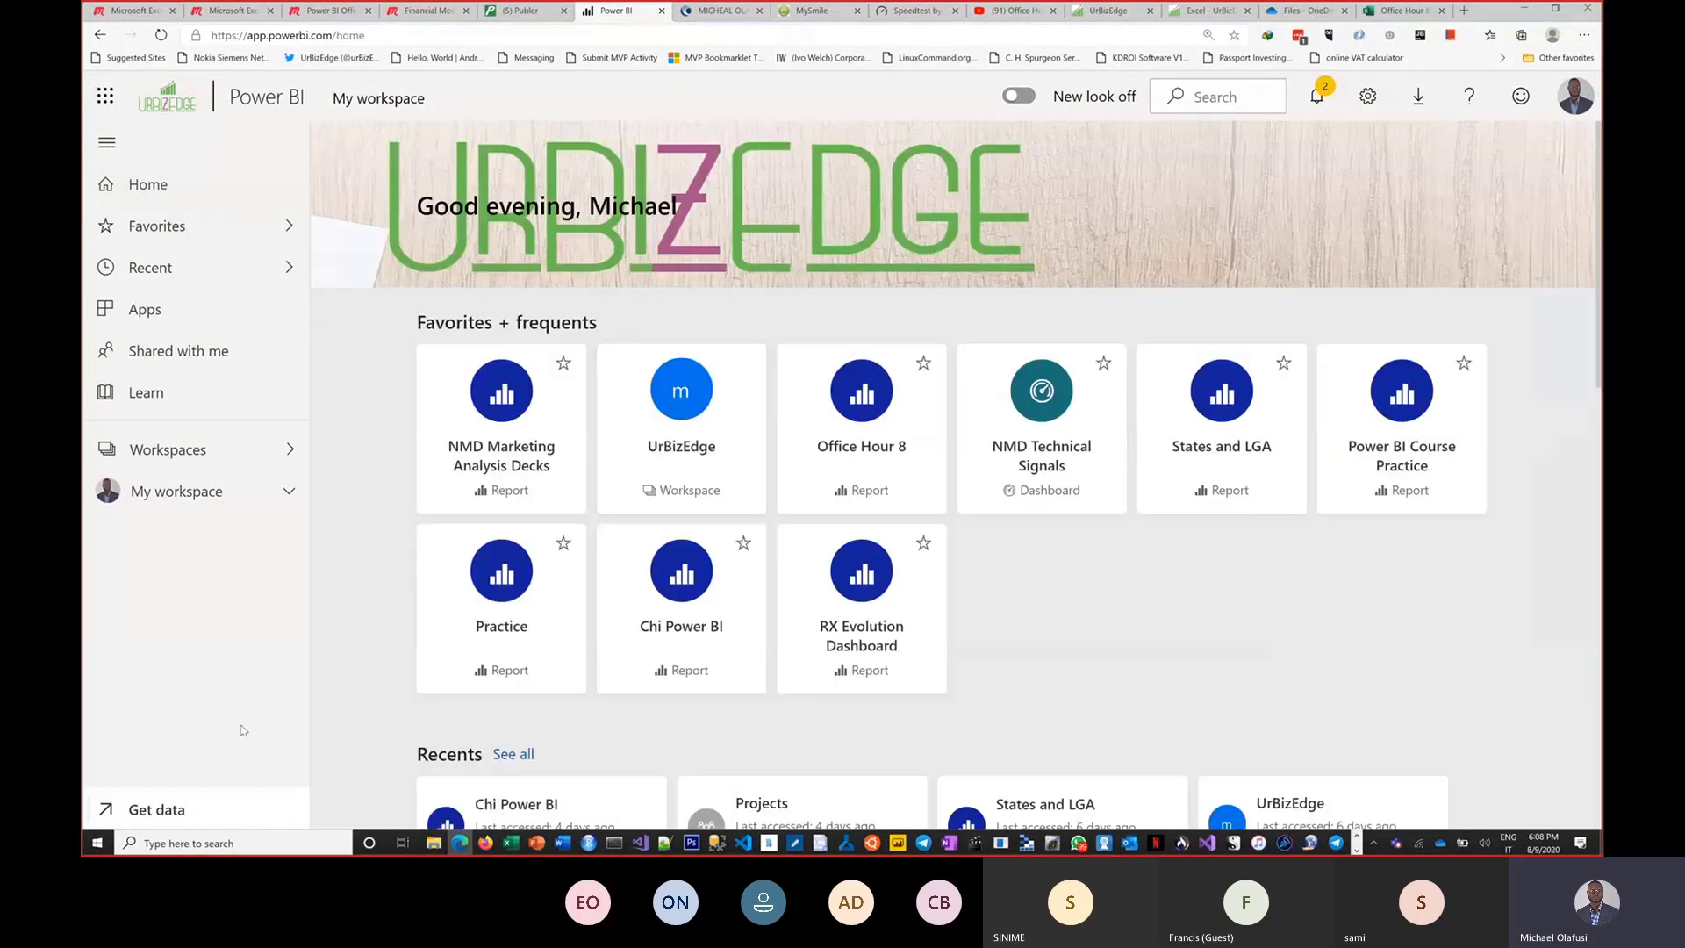
left_click(156, 809)
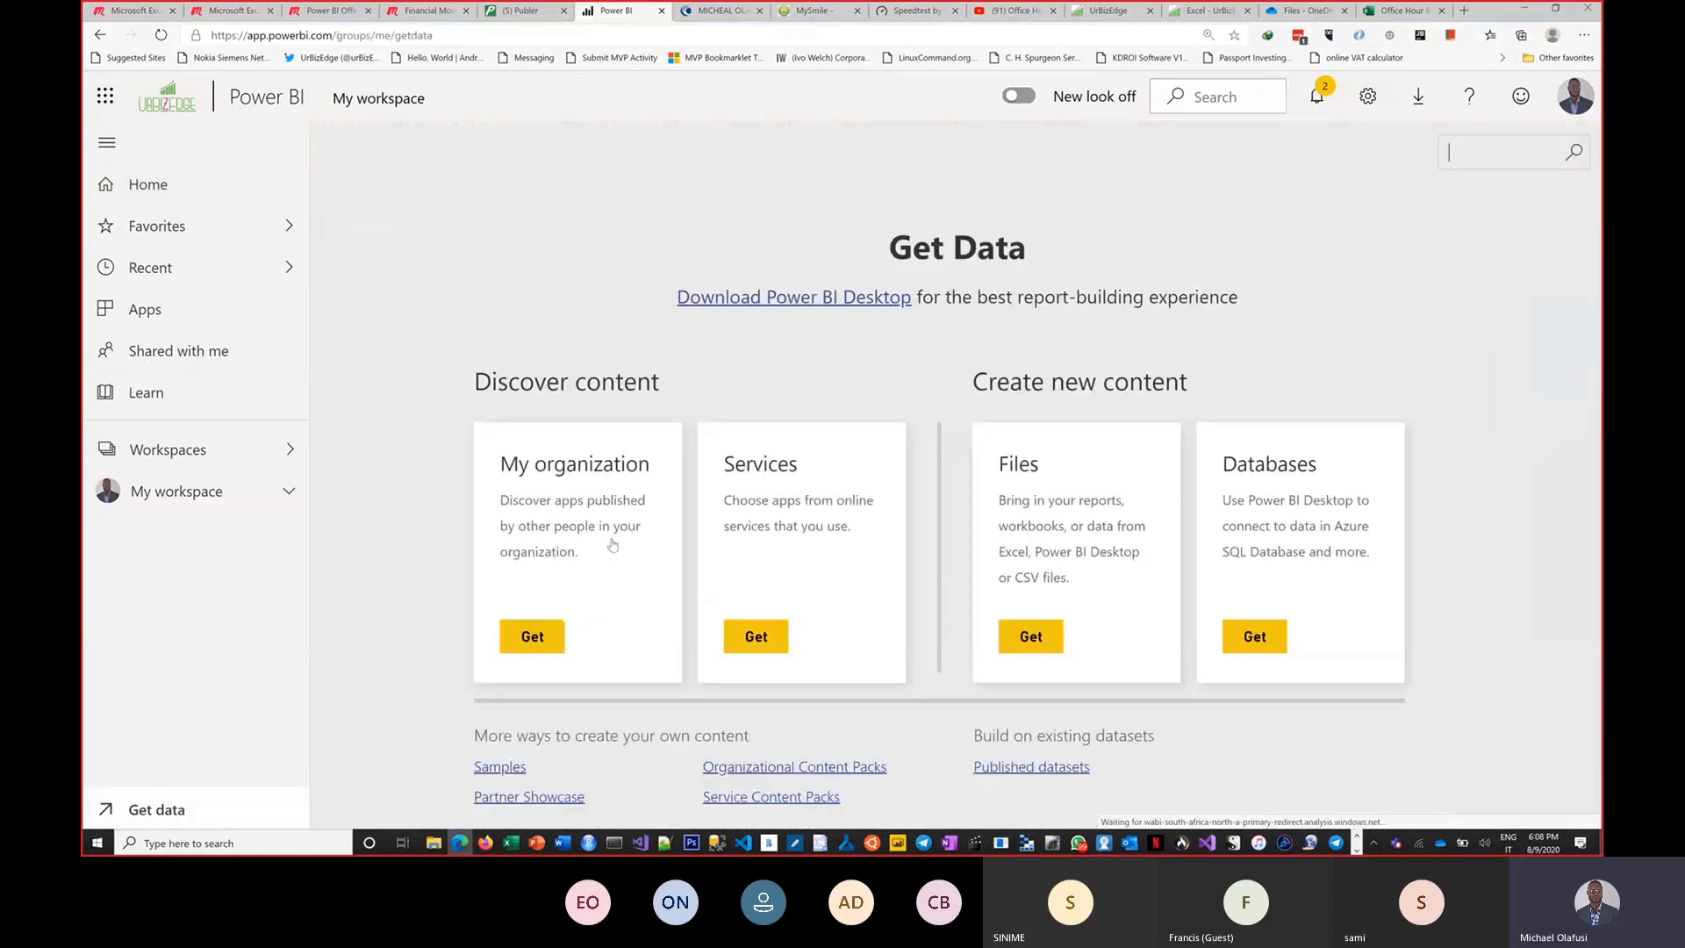
Open the Files import options under Create new content again.
left_click(1031, 642)
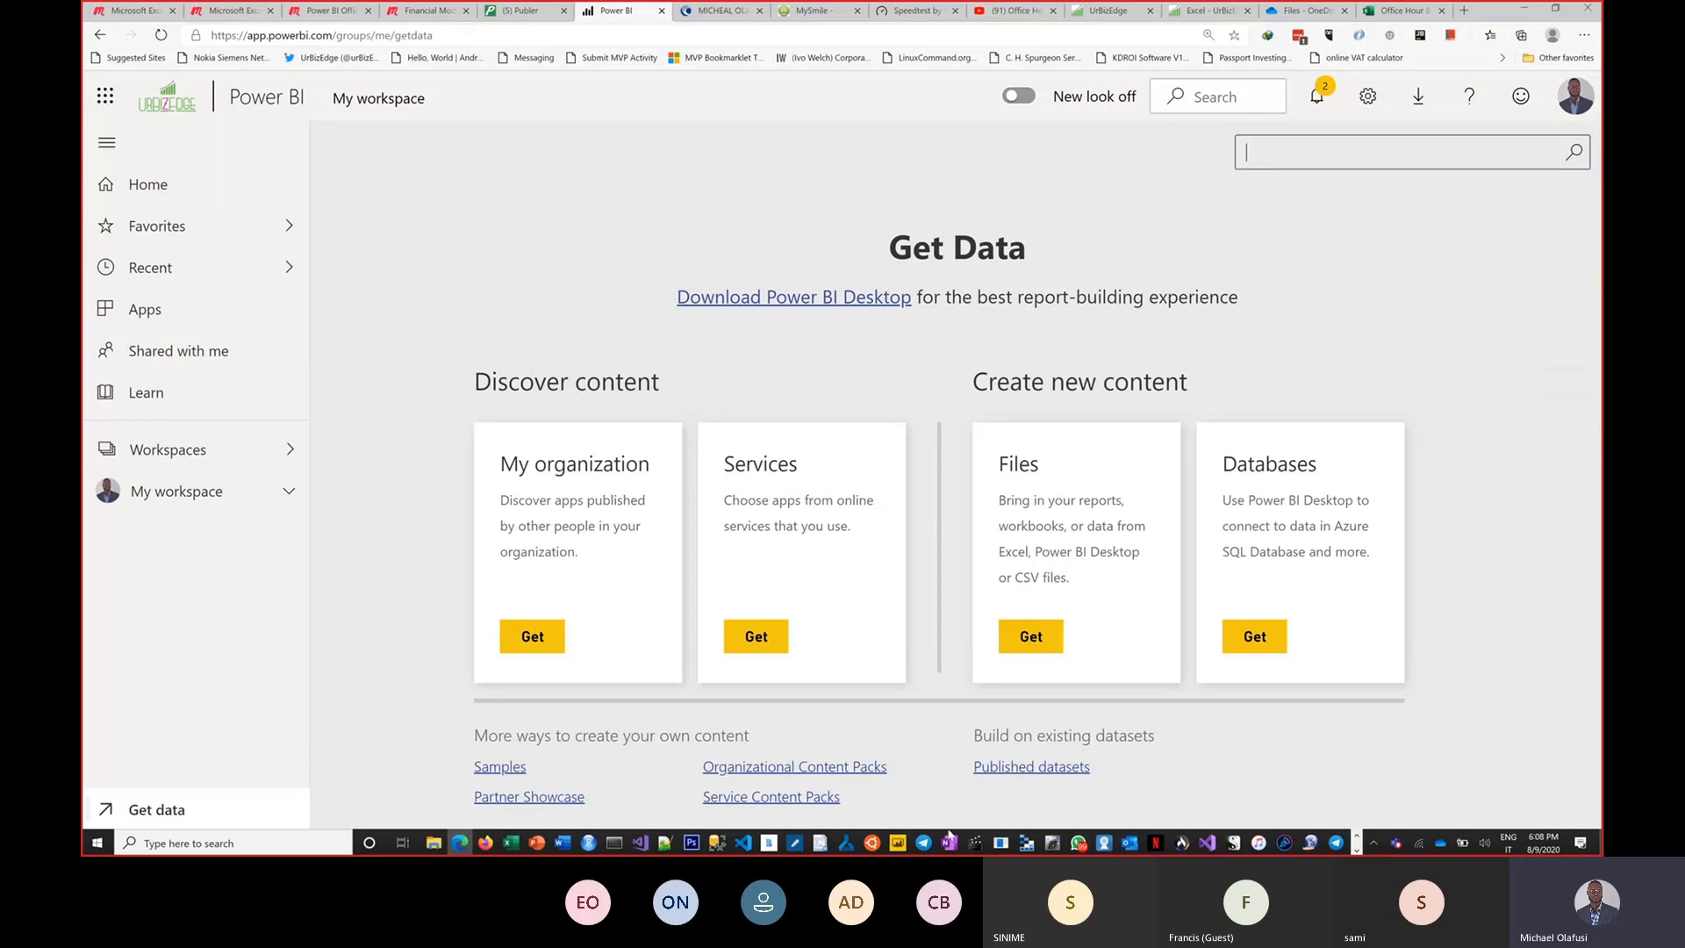
left_click(898, 842)
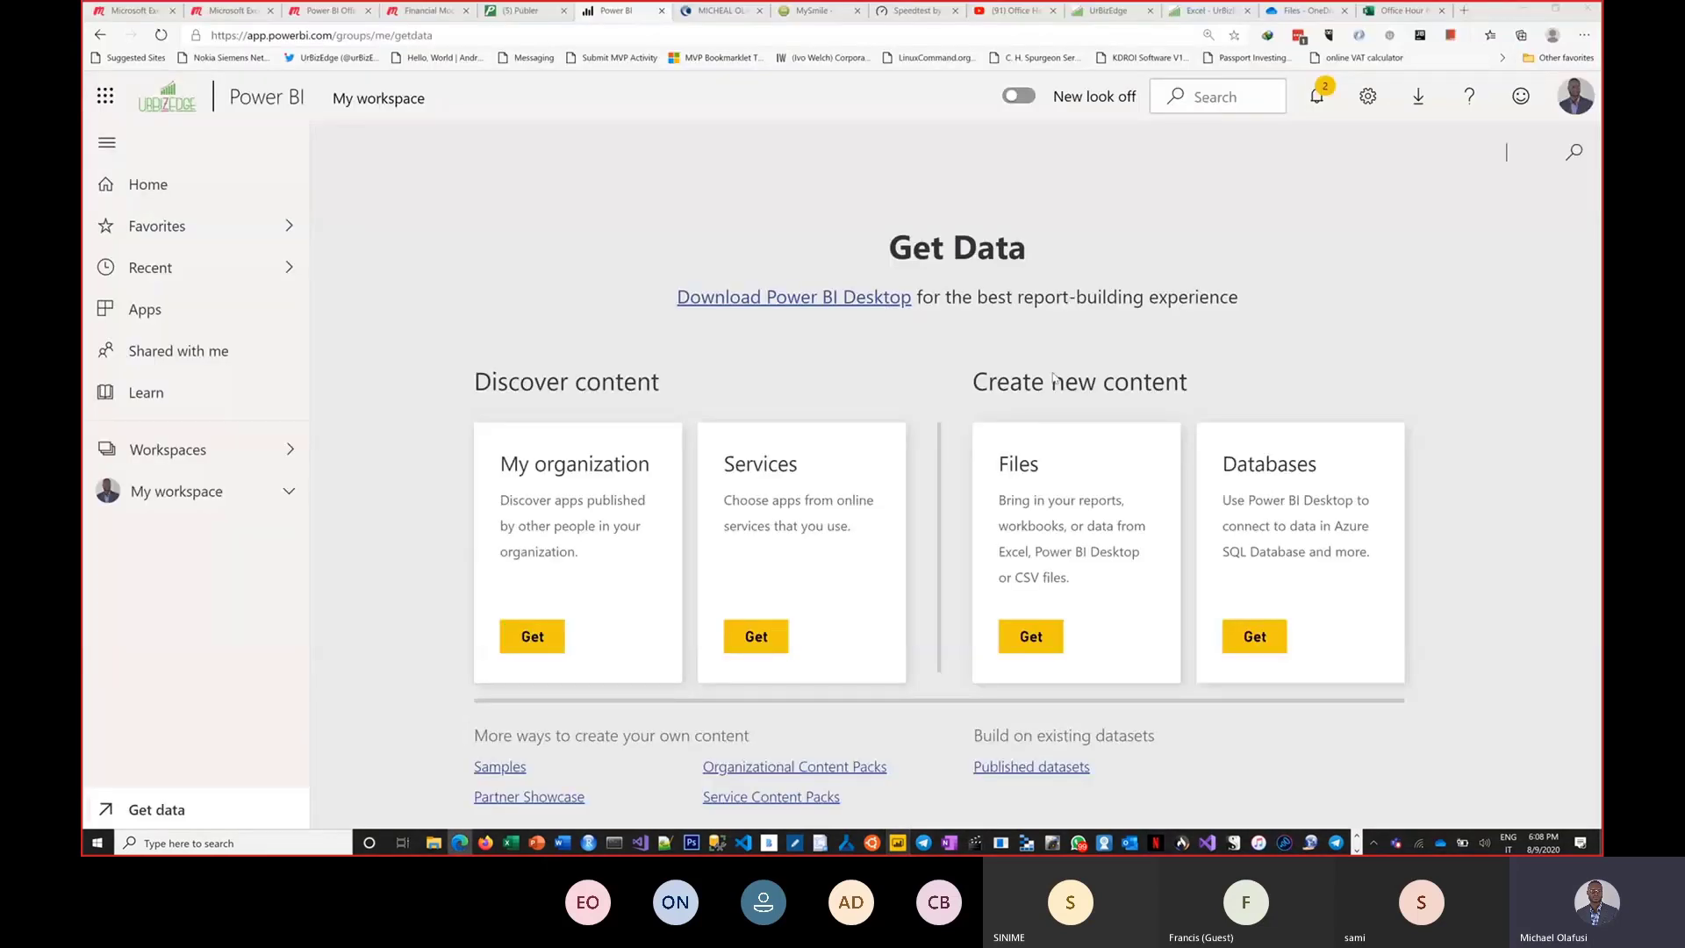
left_click(1032, 636)
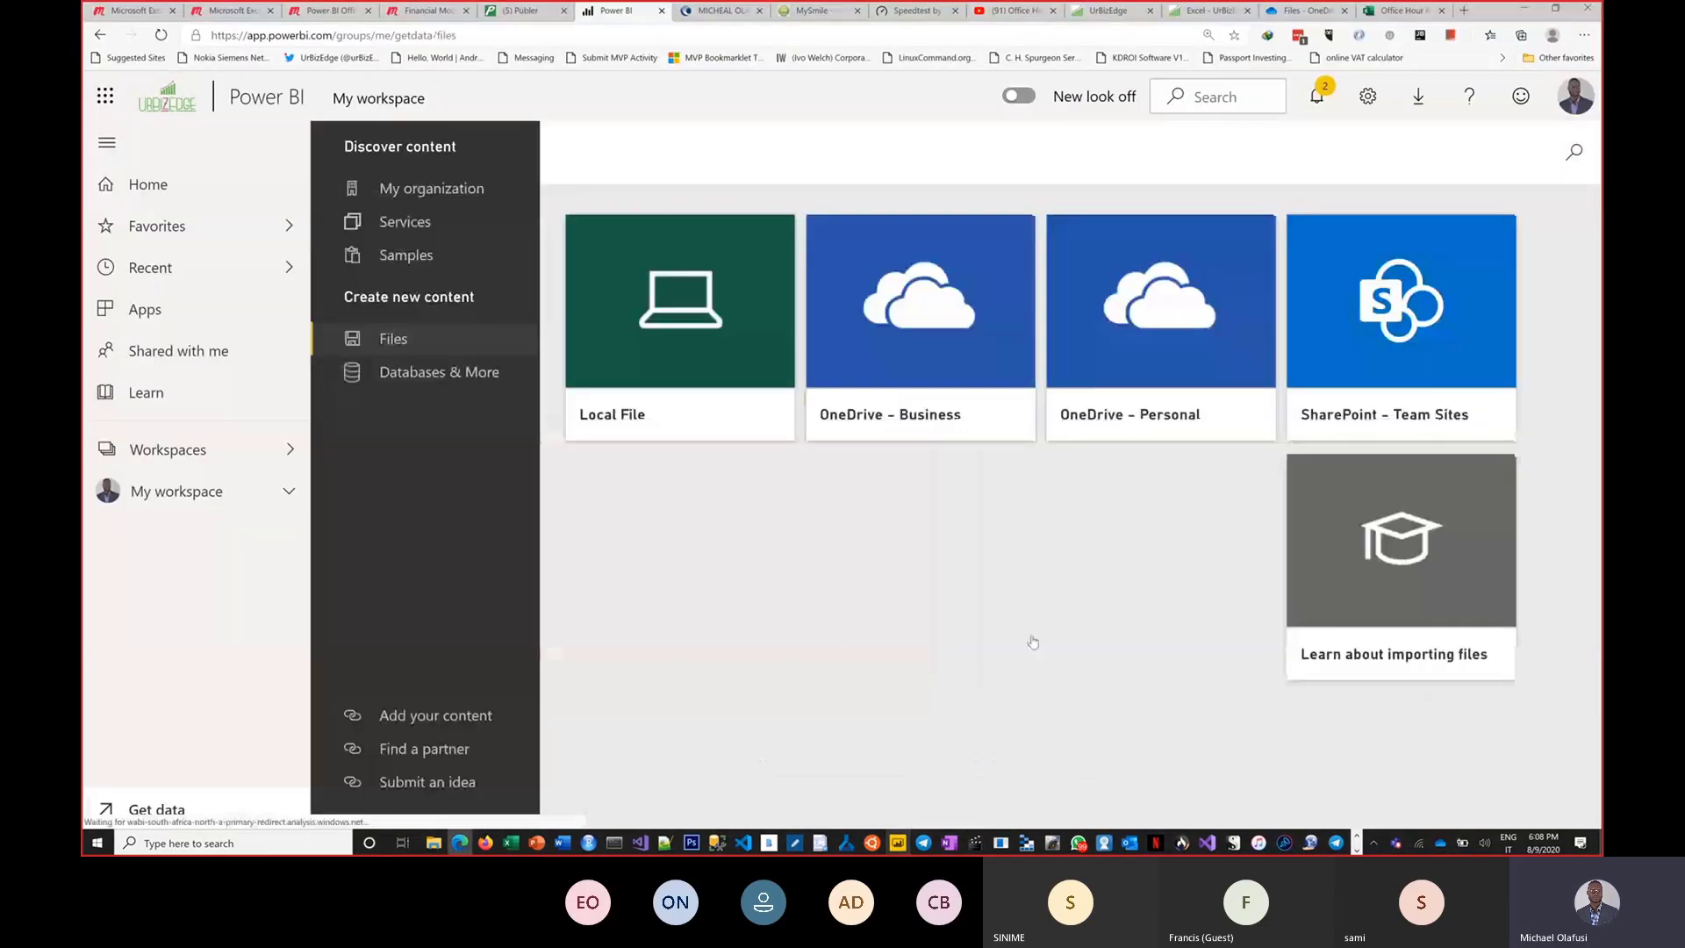
Try to import Office Hour 9 Demo.xlsx from Documents into the Power BI service as a local Excel file.
left_click(675, 360)
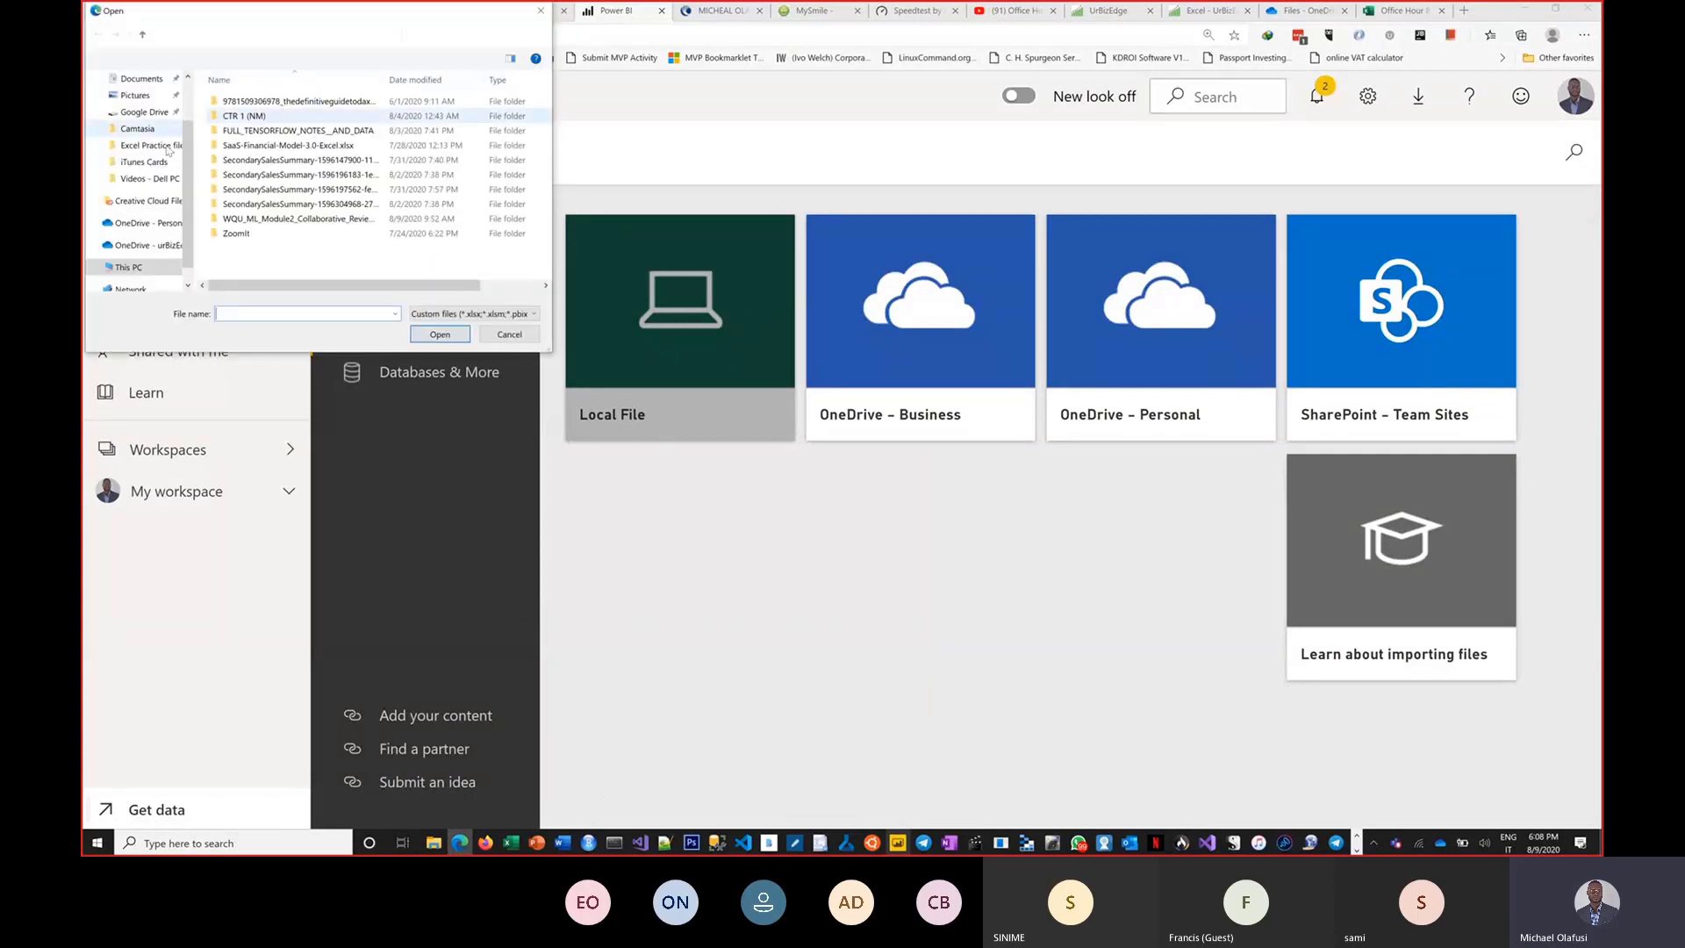
left_click(145, 80)
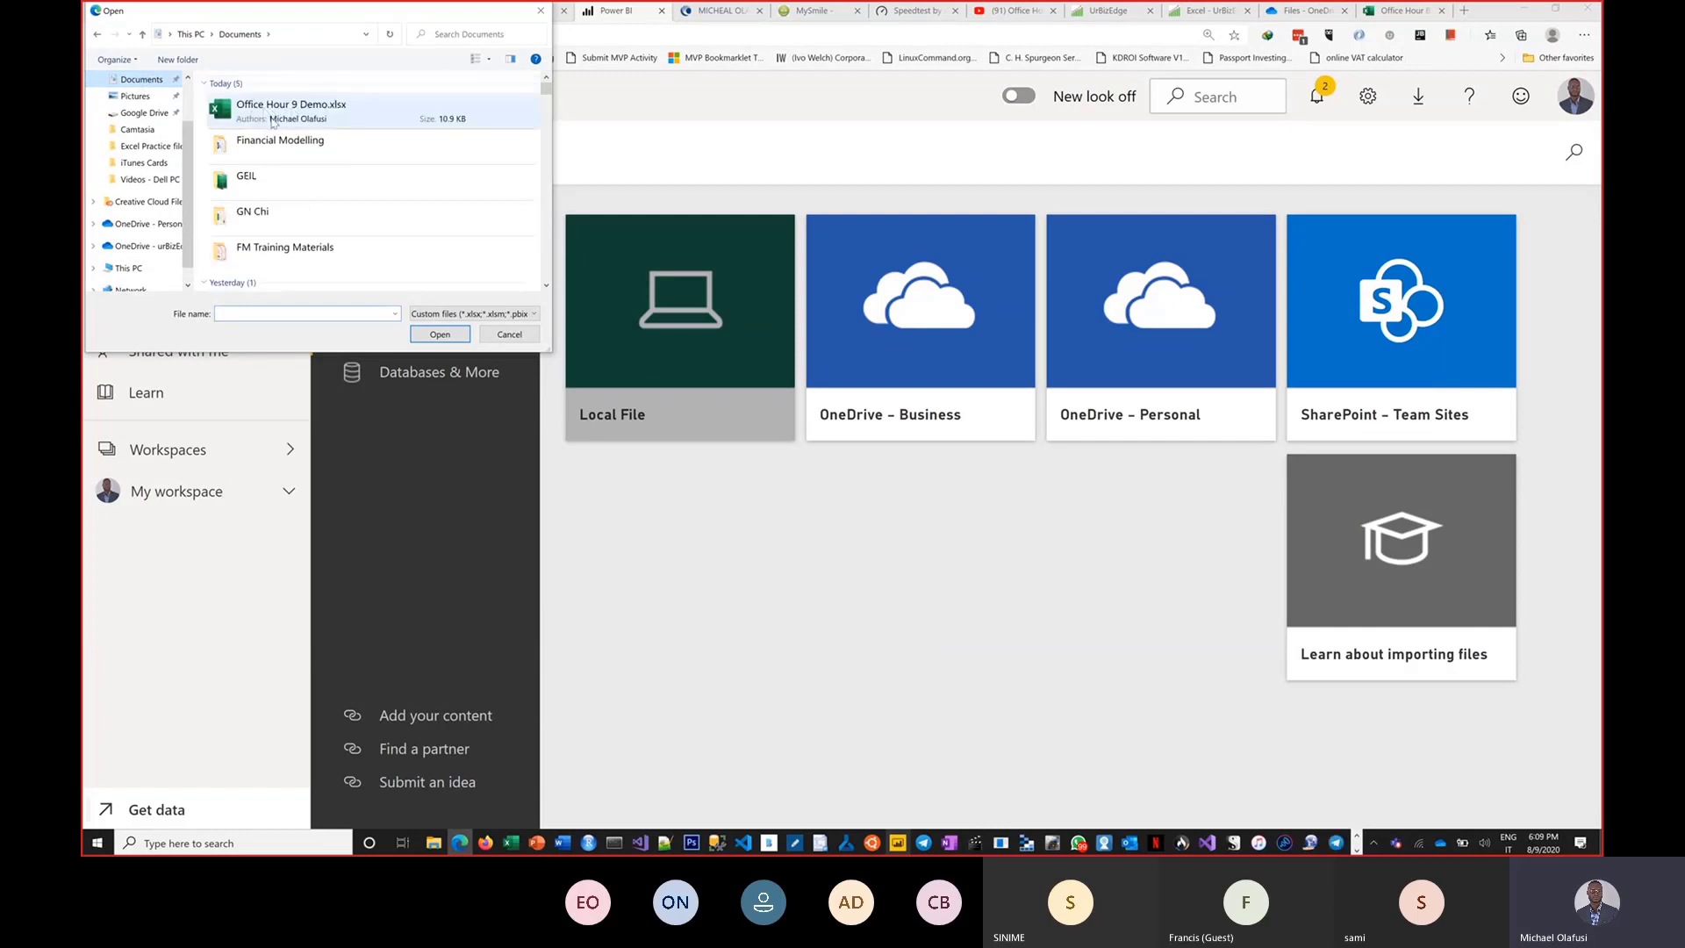
left_click(296, 121)
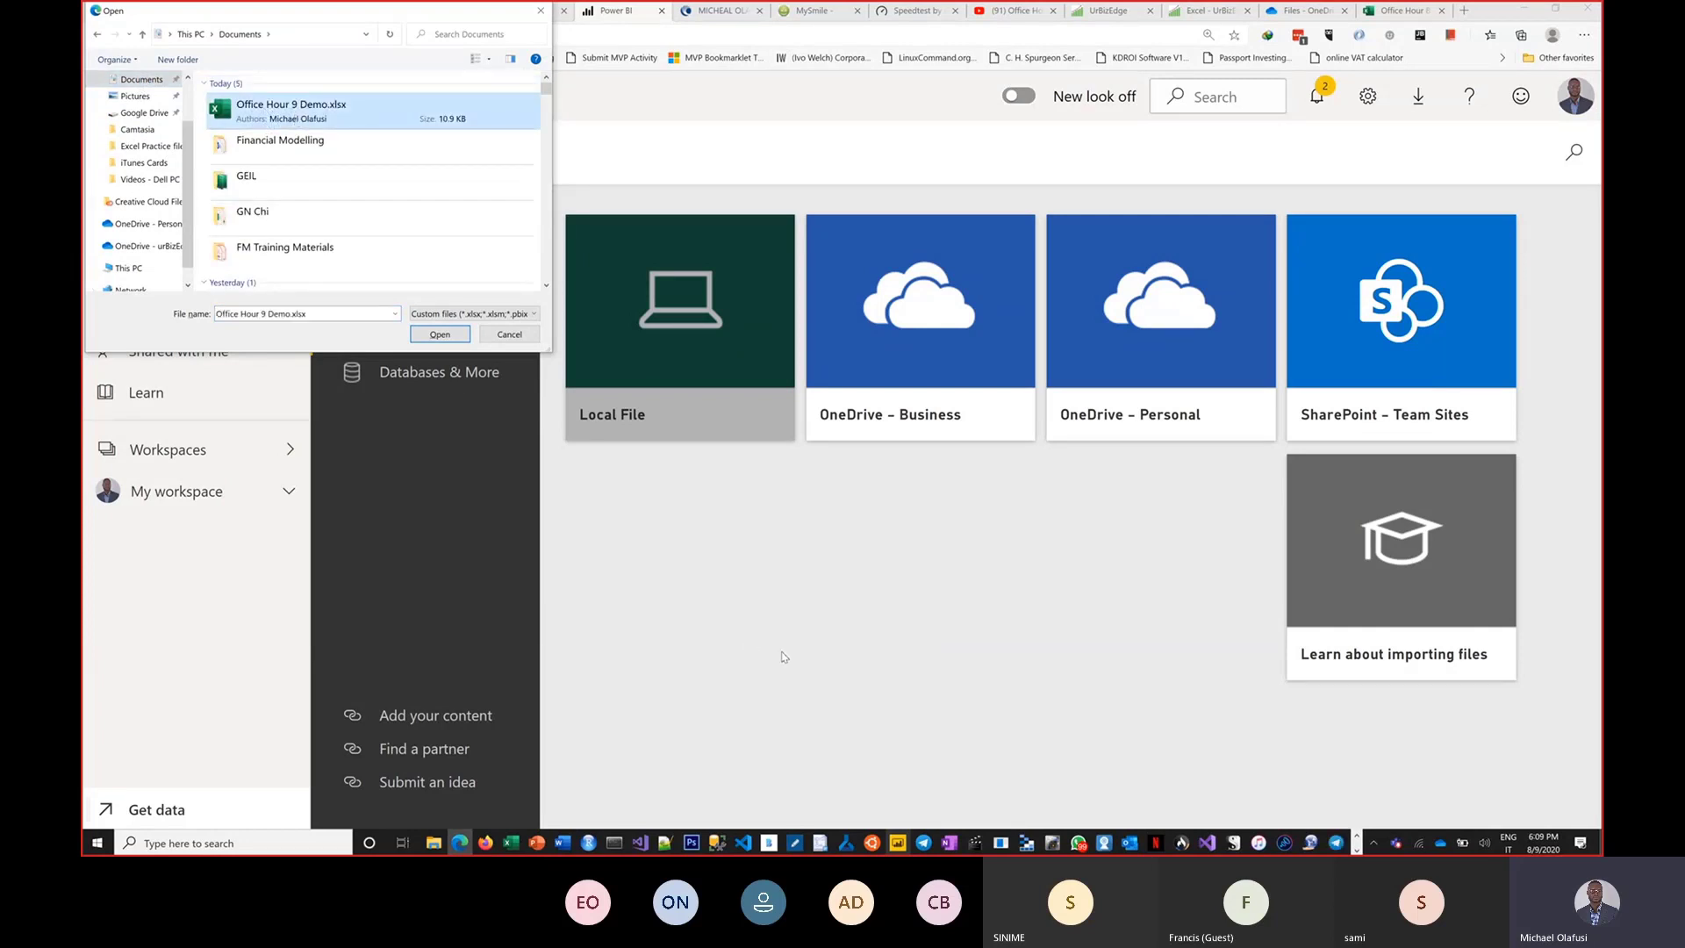
key("alt+Tab")
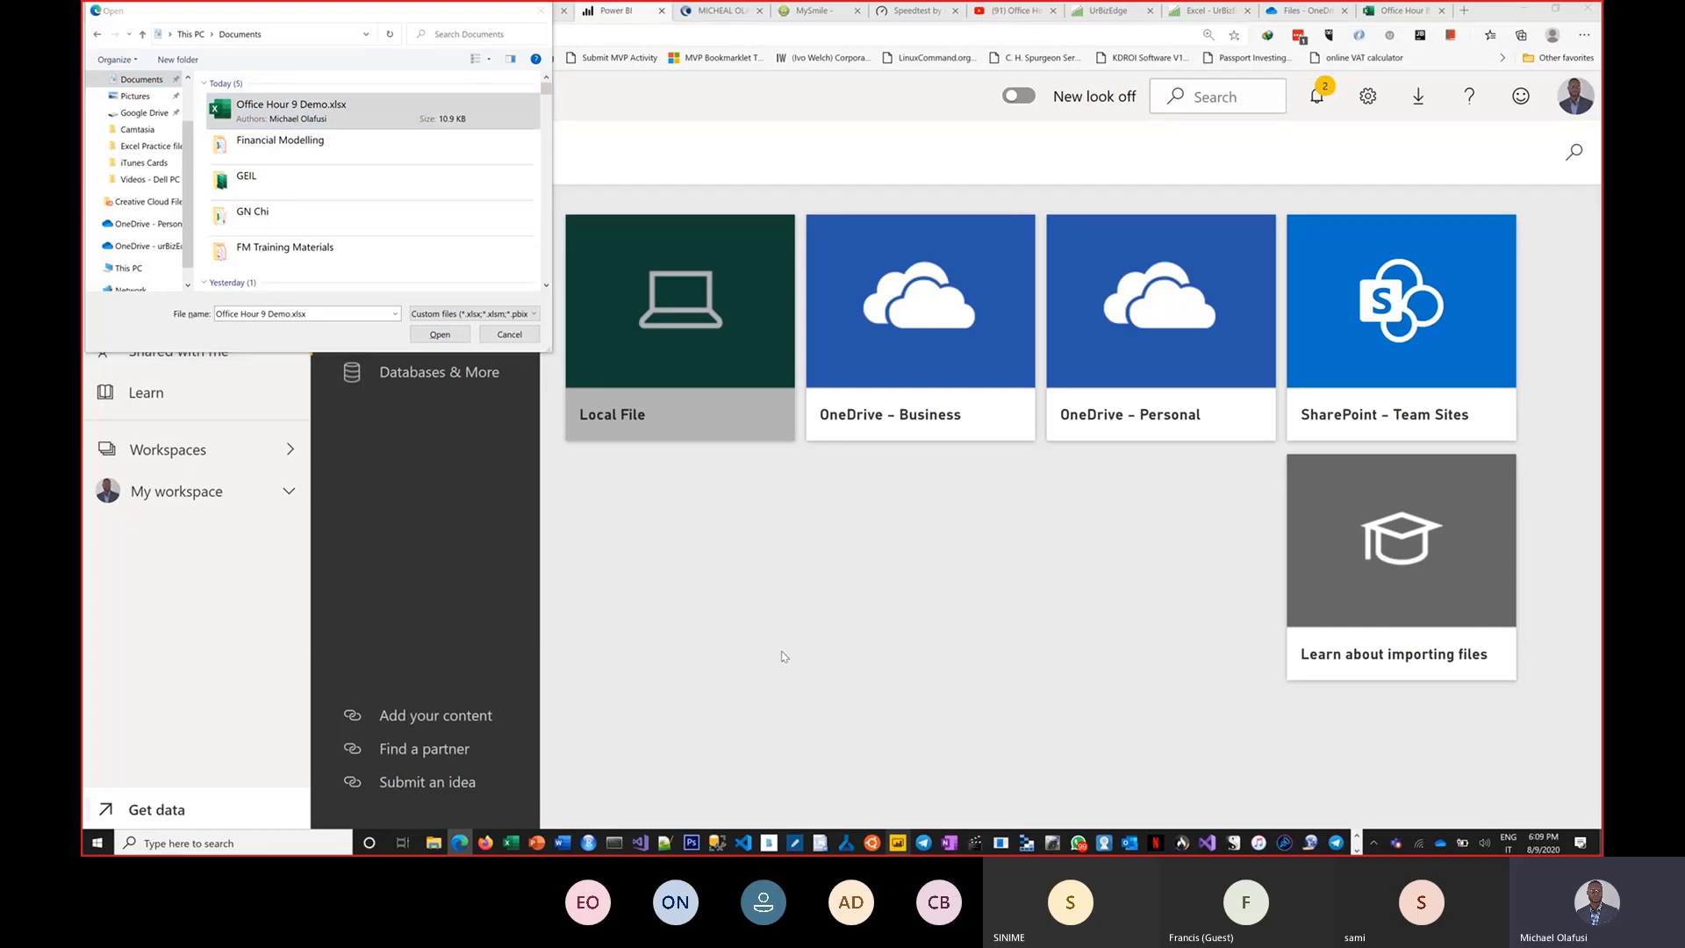
key("alt+Tab")
key("alt+Tab")
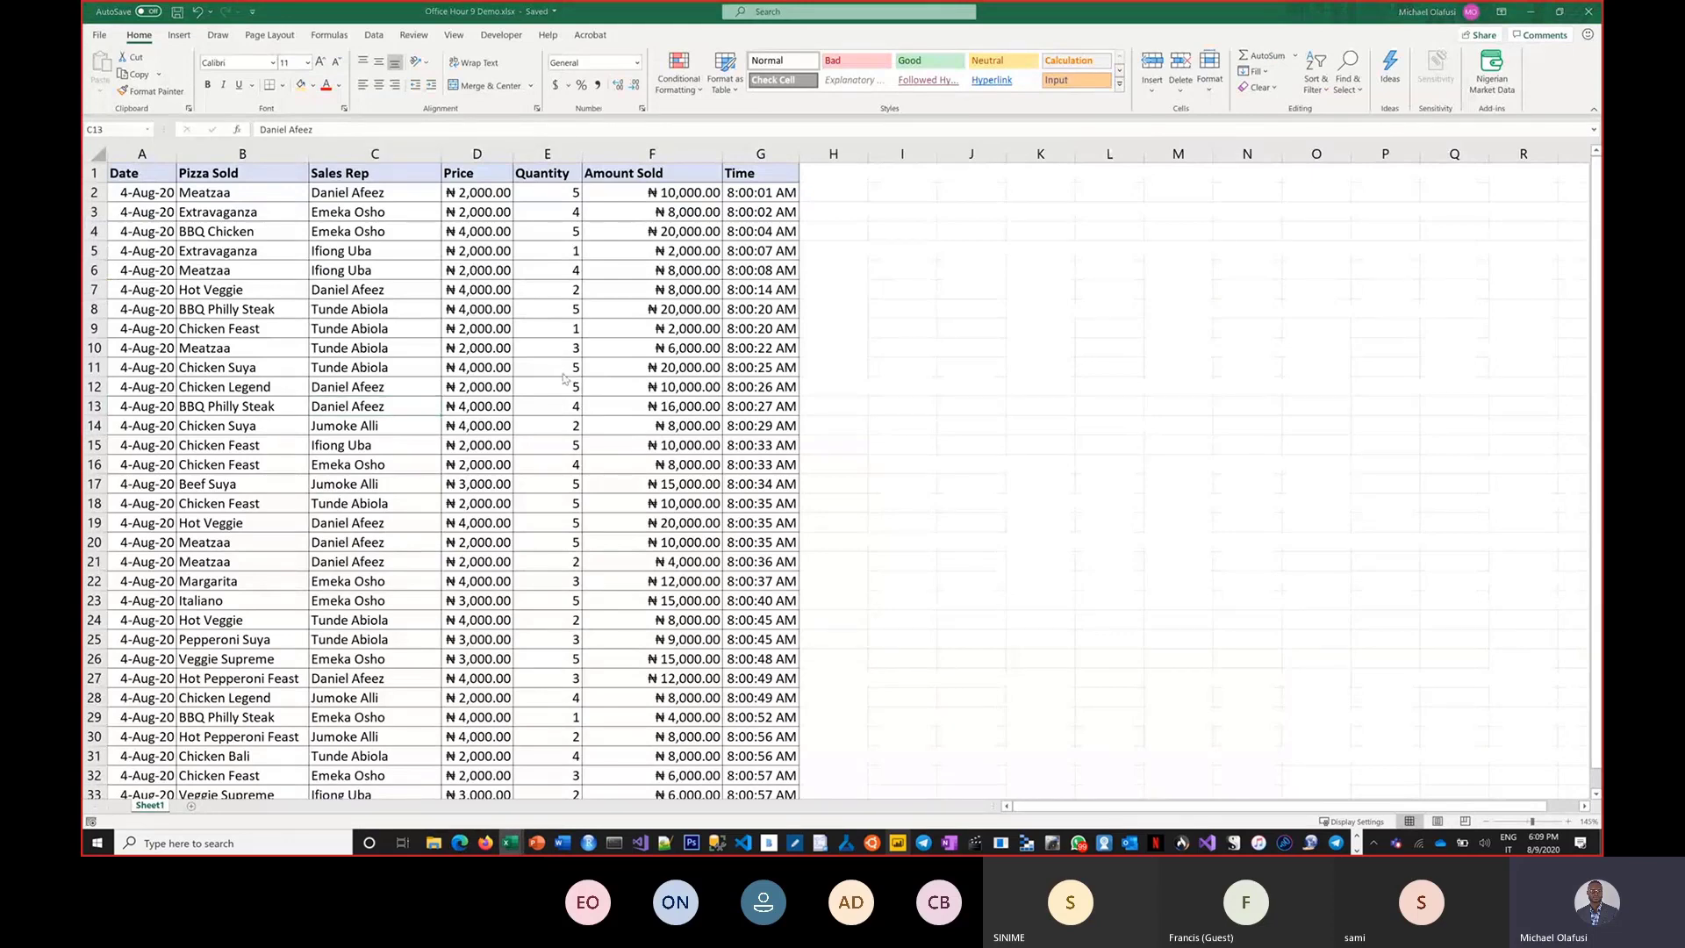
key("alt+Tab")
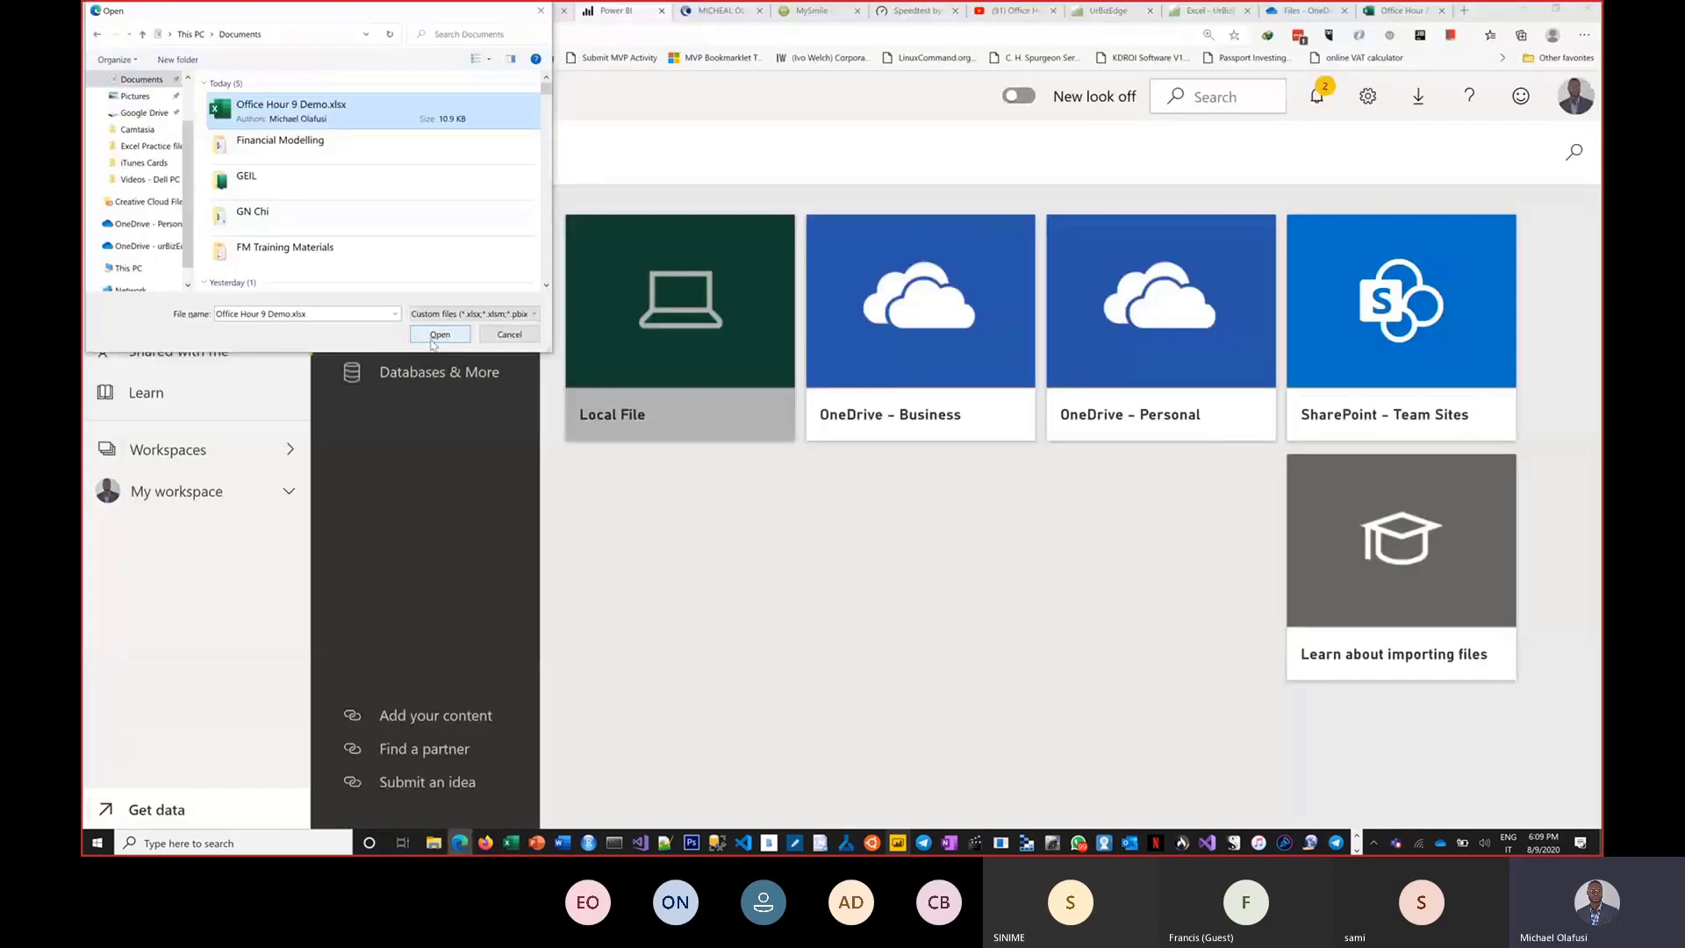
left_click(439, 336)
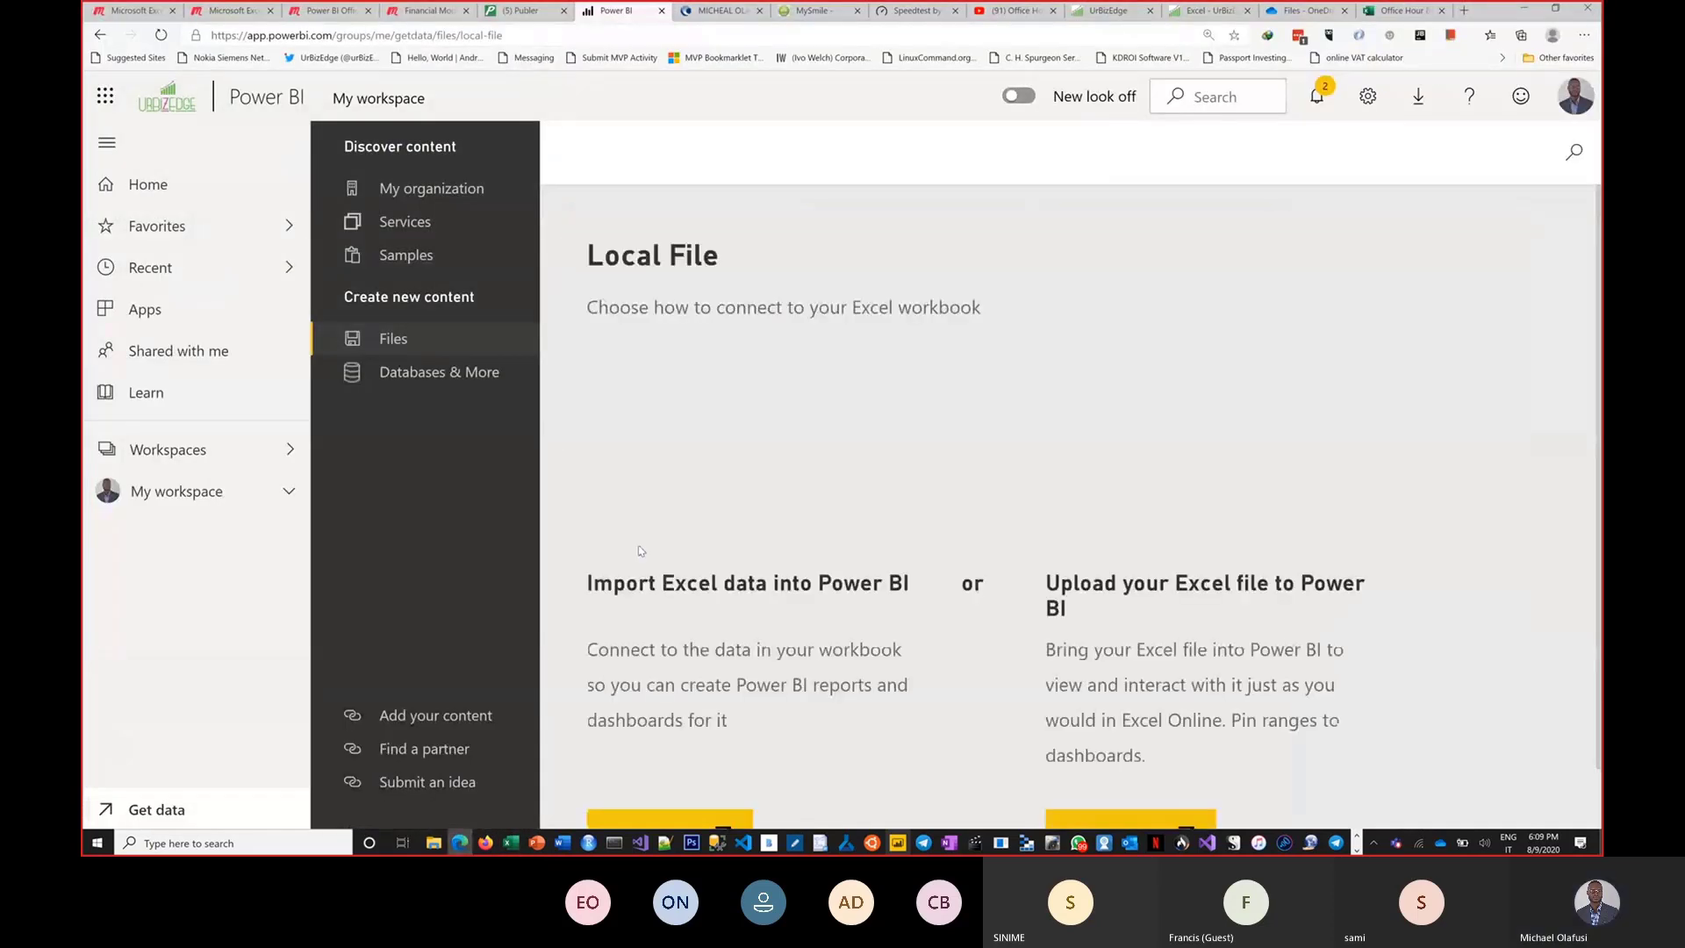
scroll(735, 548, "down", 1)
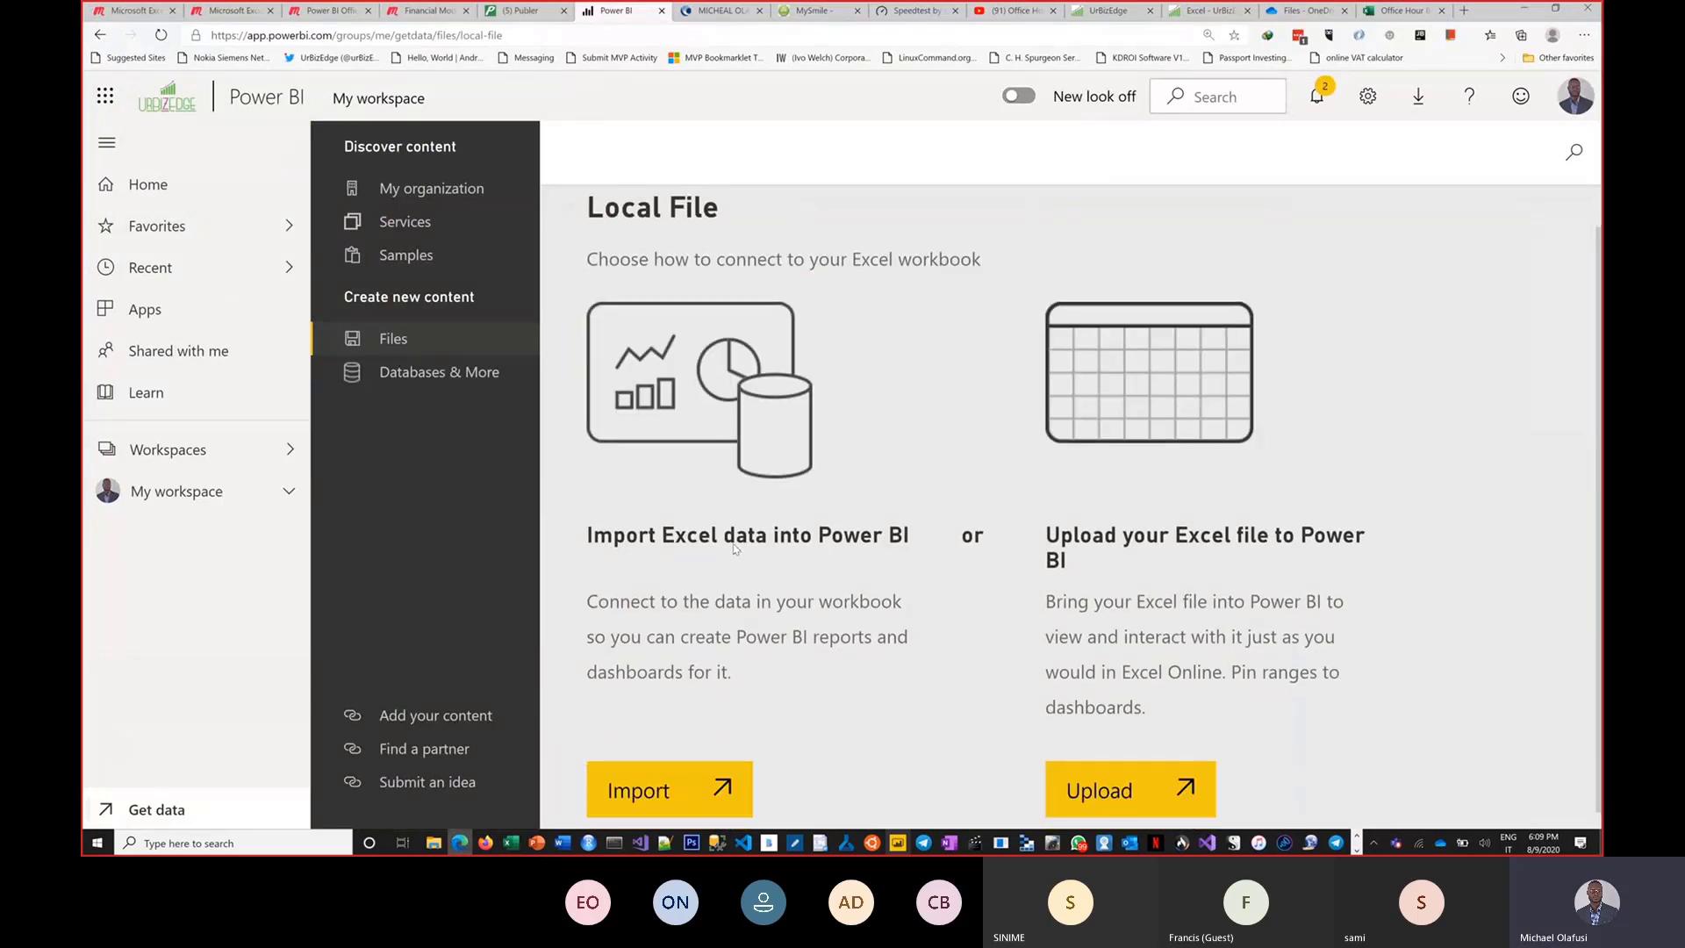
scroll(735, 548, "down", 1)
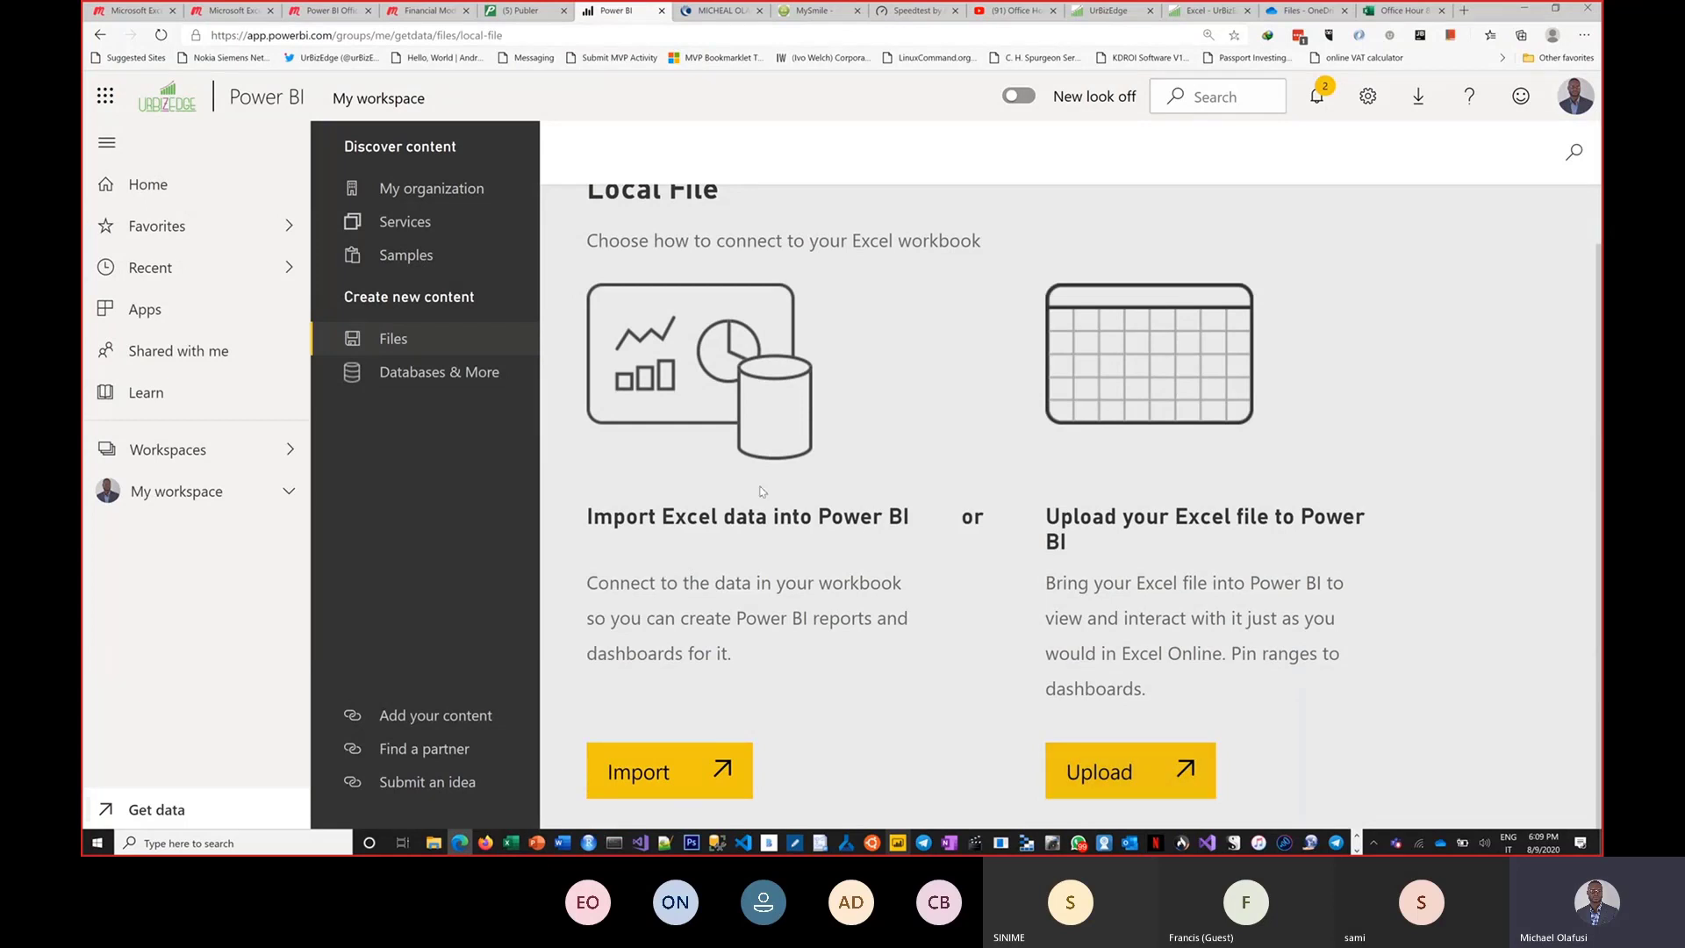
scroll(882, 467, "up", 1)
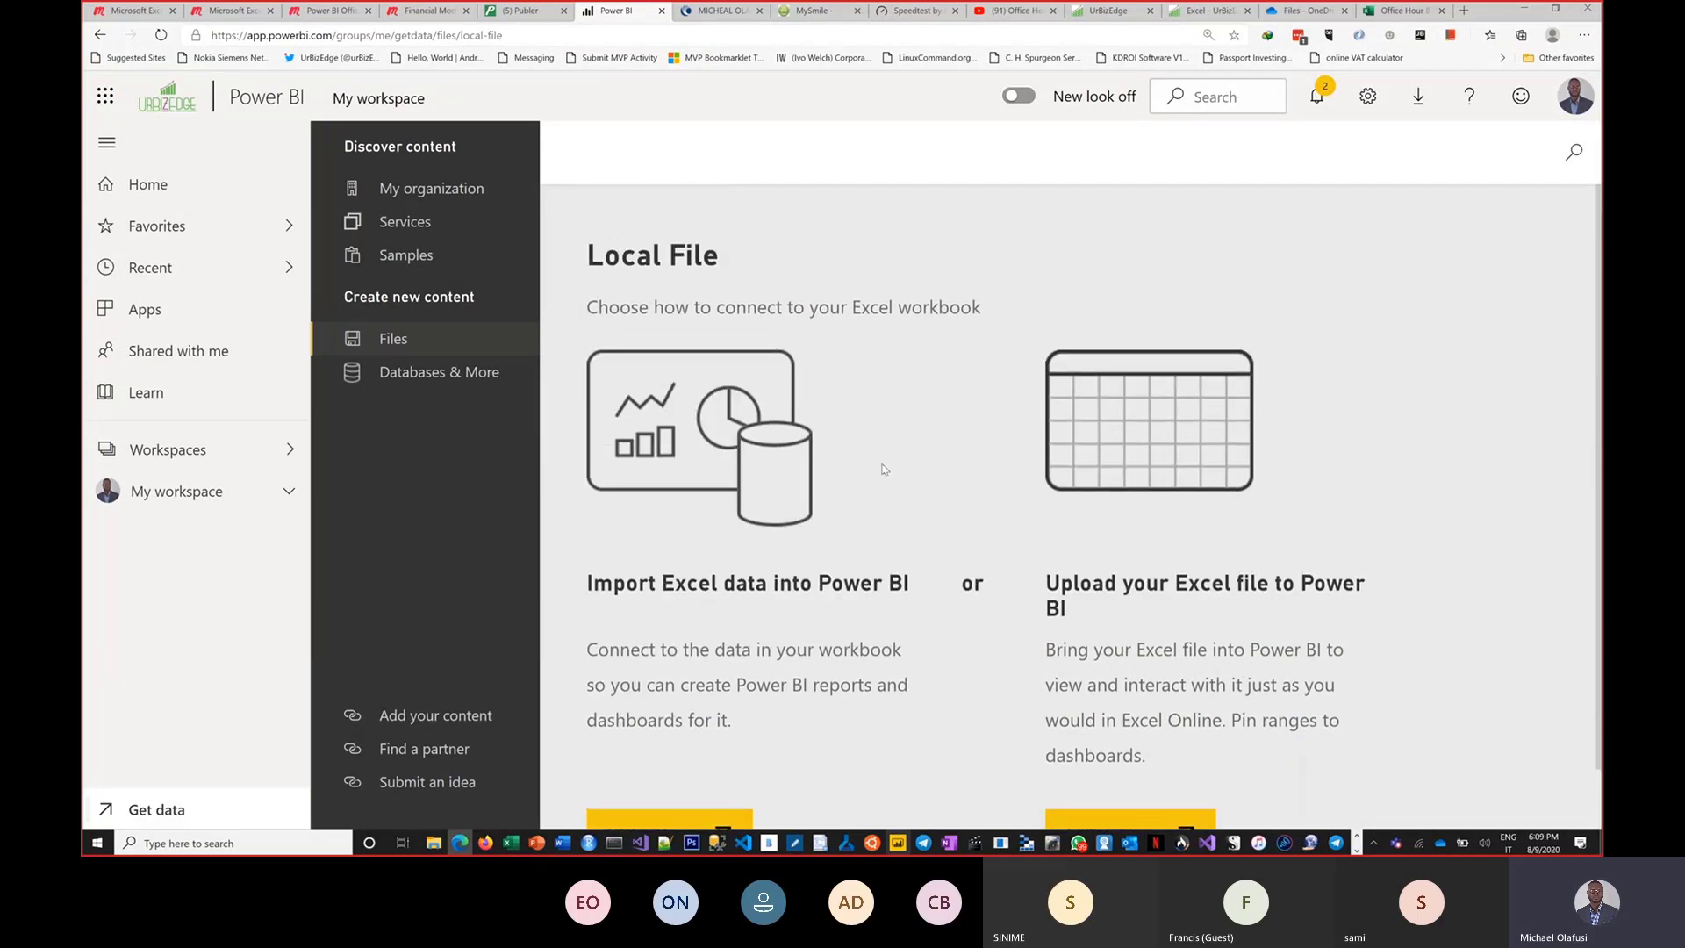
scroll(882, 471, "down", 1)
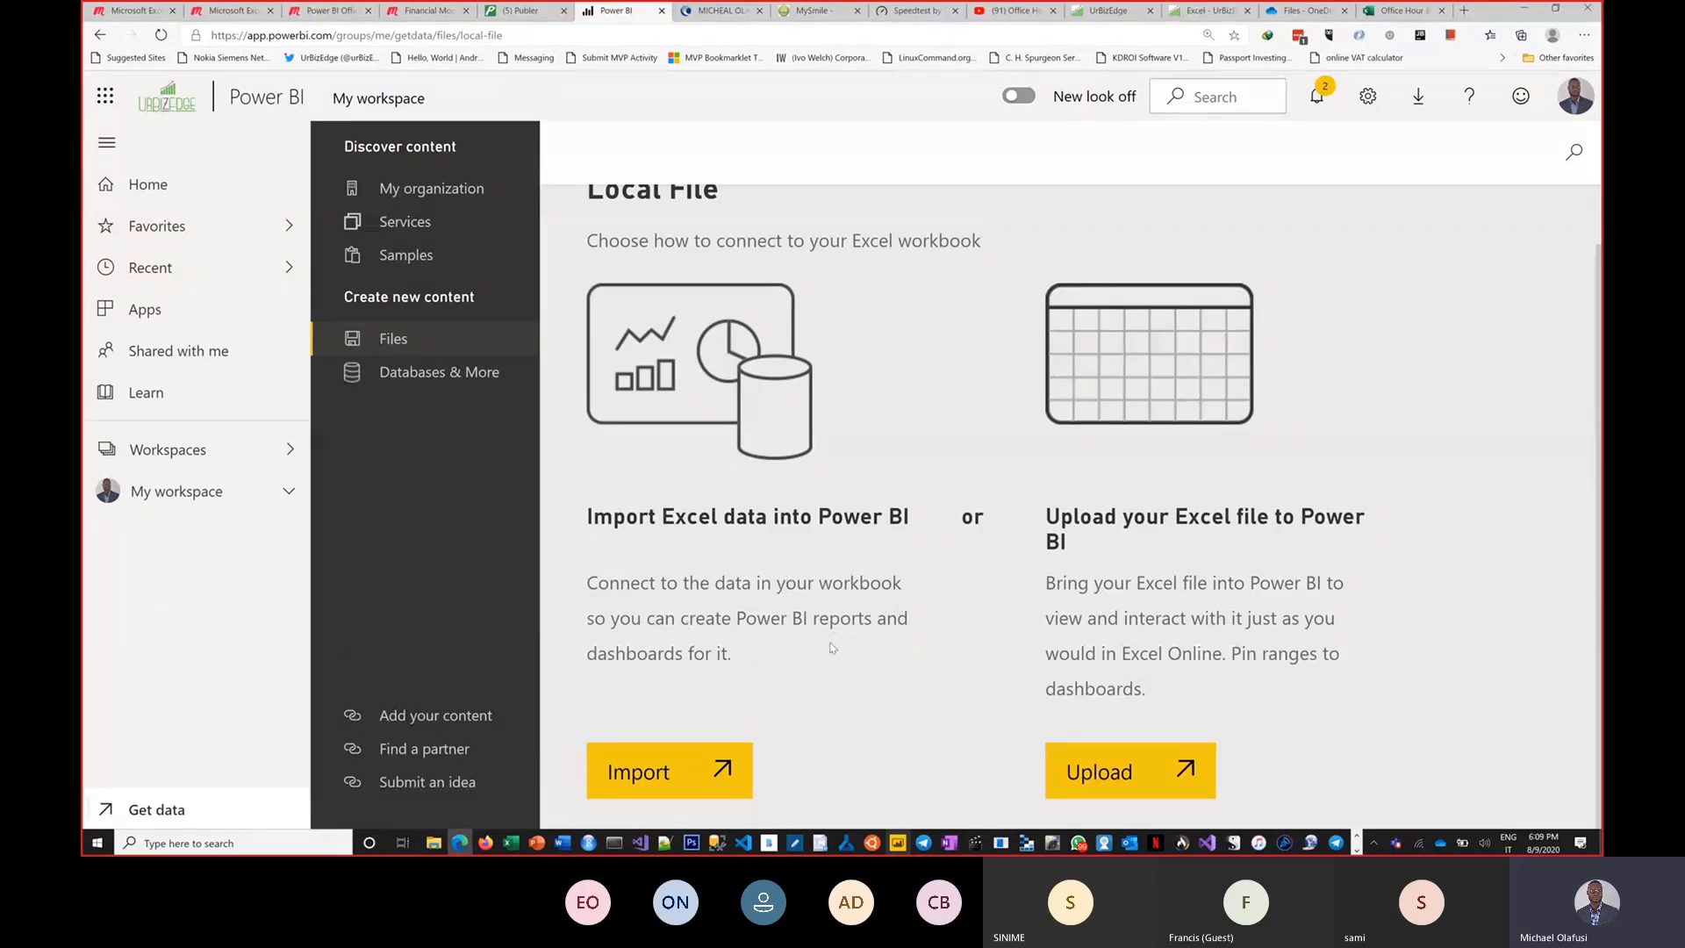
left_click(672, 762)
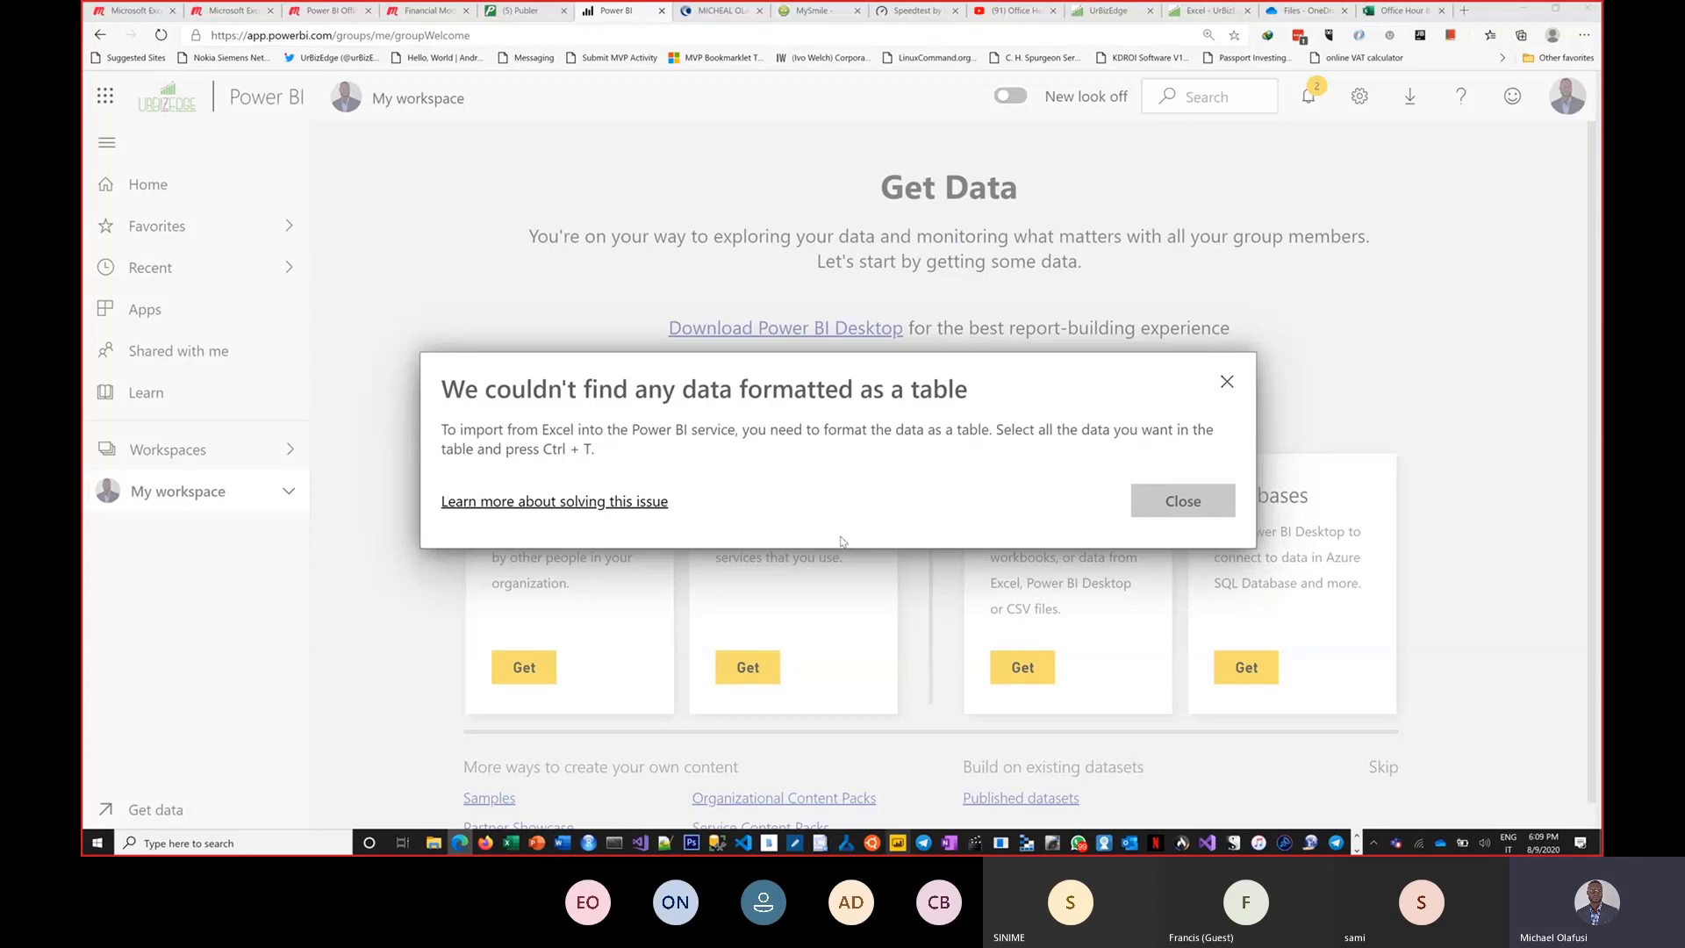
Switch to Power BI Desktop, get data from Excel, open Office Hour 9 Demo.xlsx and tick Sheet1 in the Navigator.
key("alt+Tab")
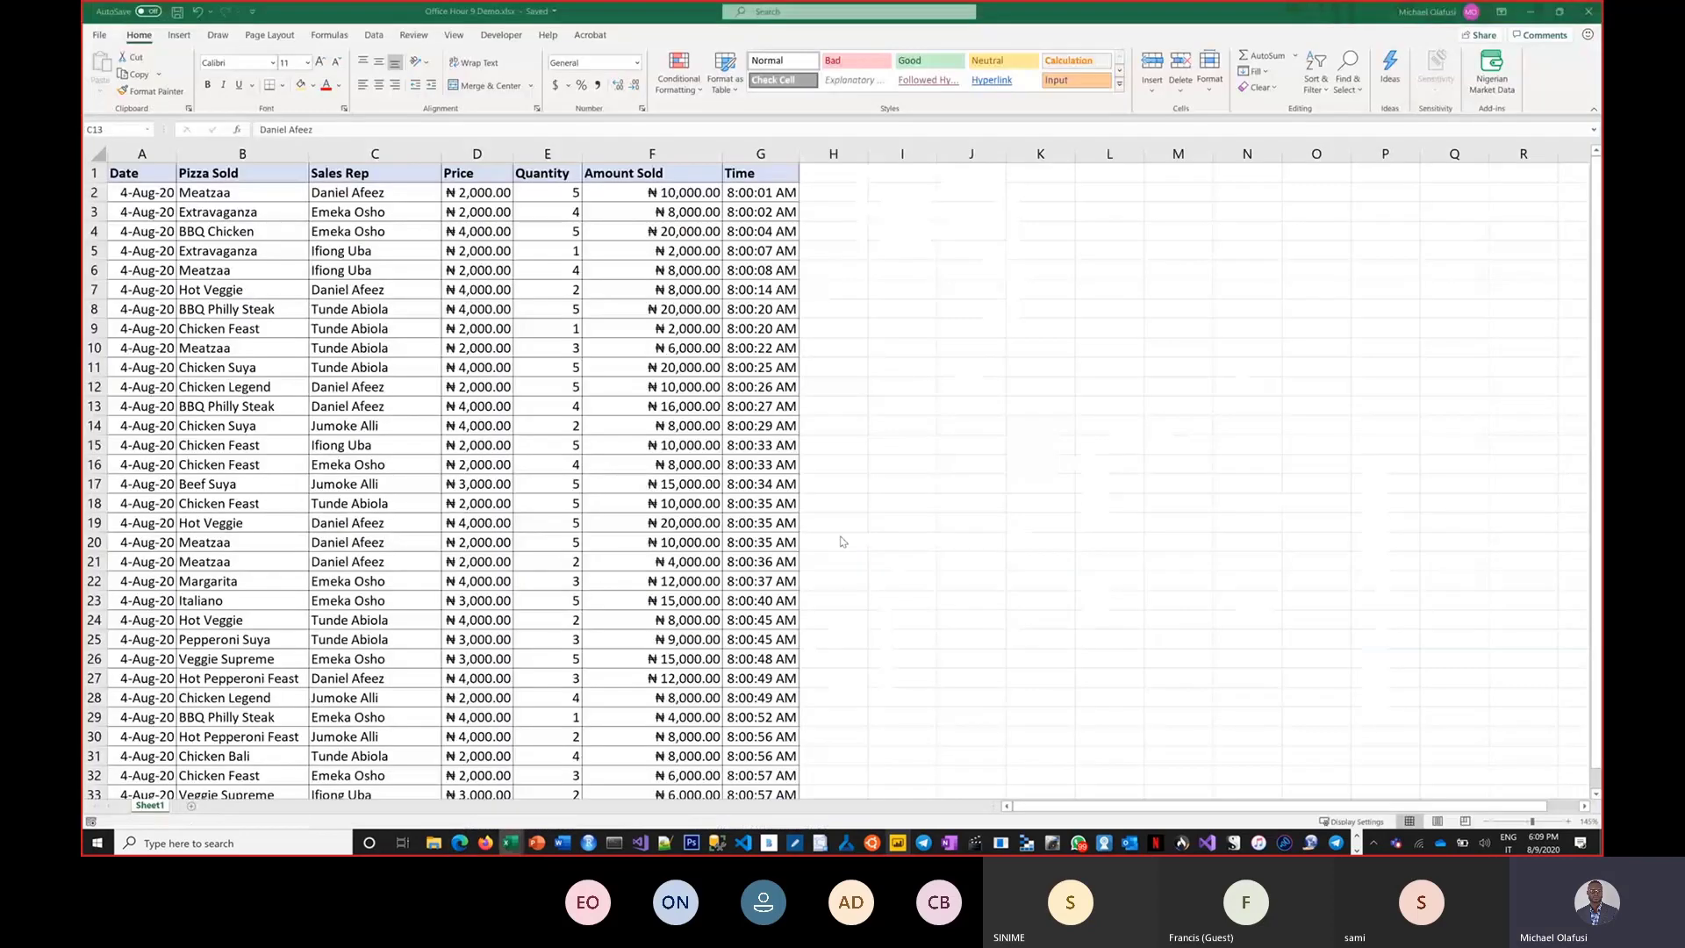
key("alt+Tab")
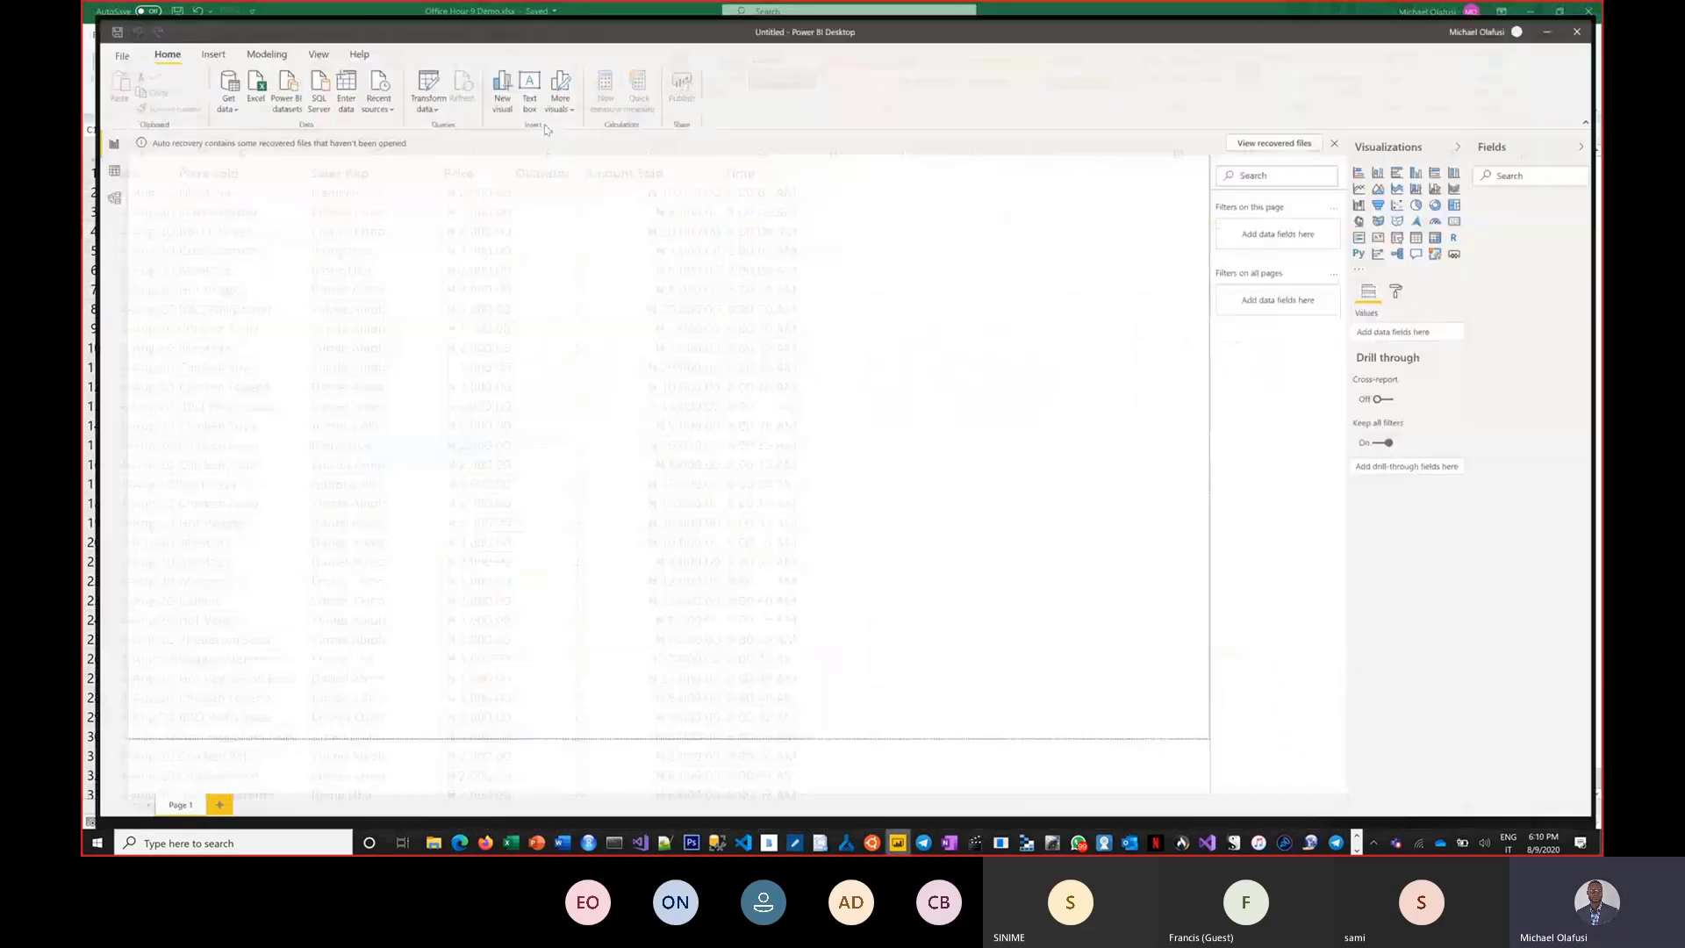
left_click(210, 85)
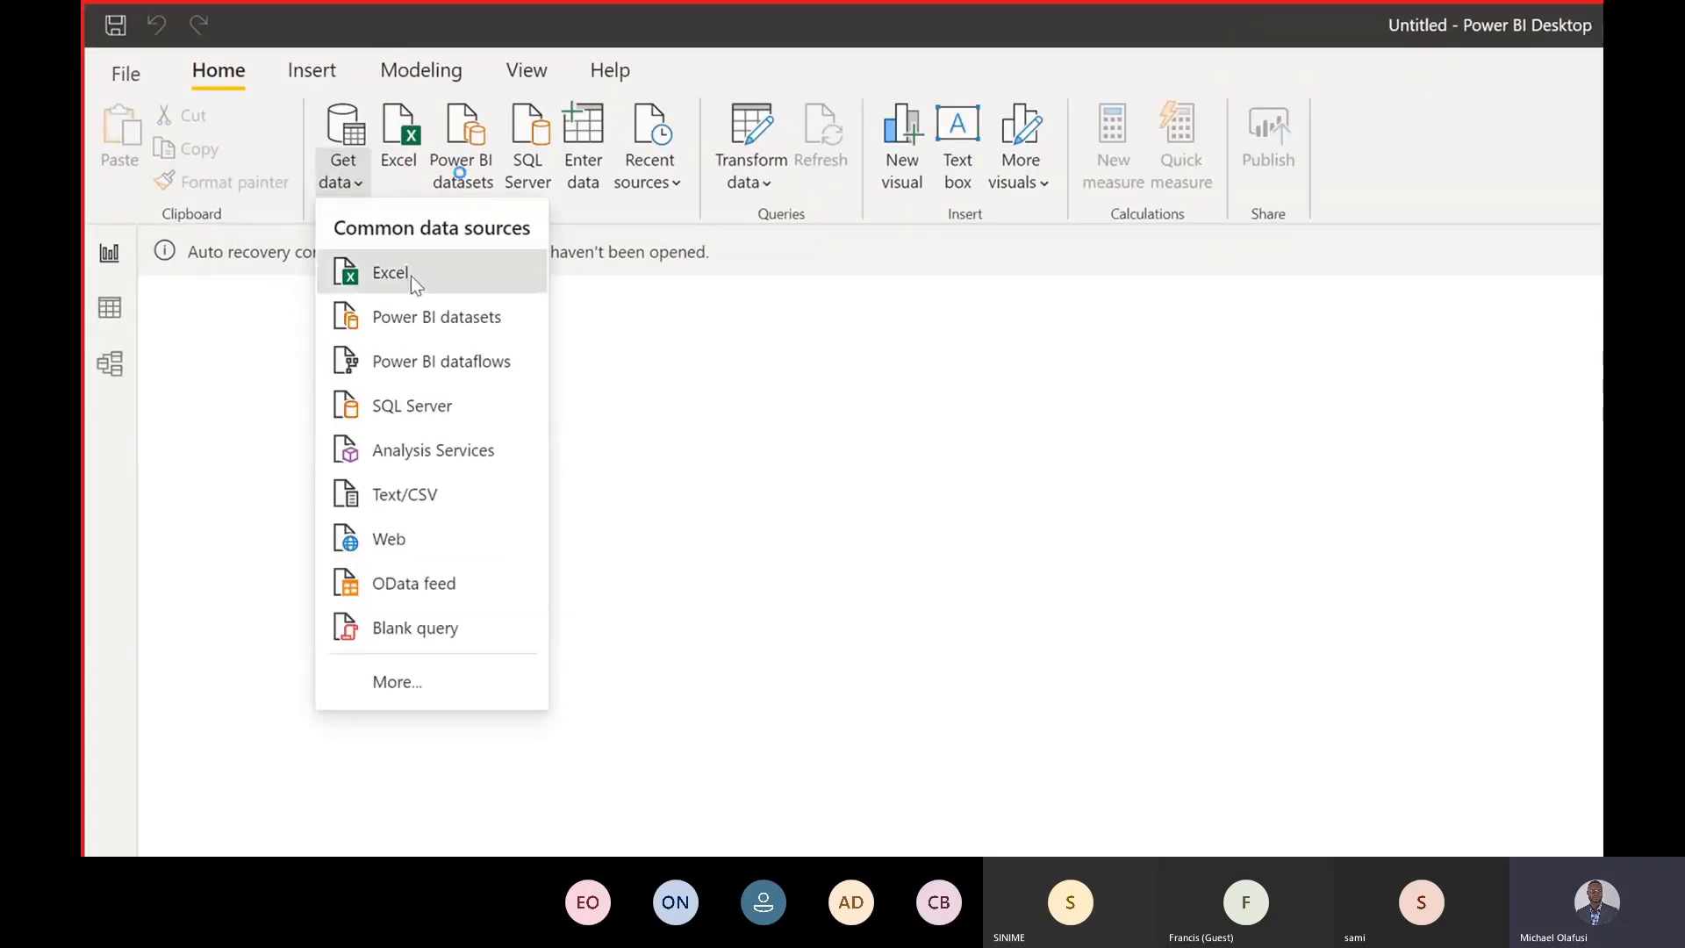
left_click(410, 275)
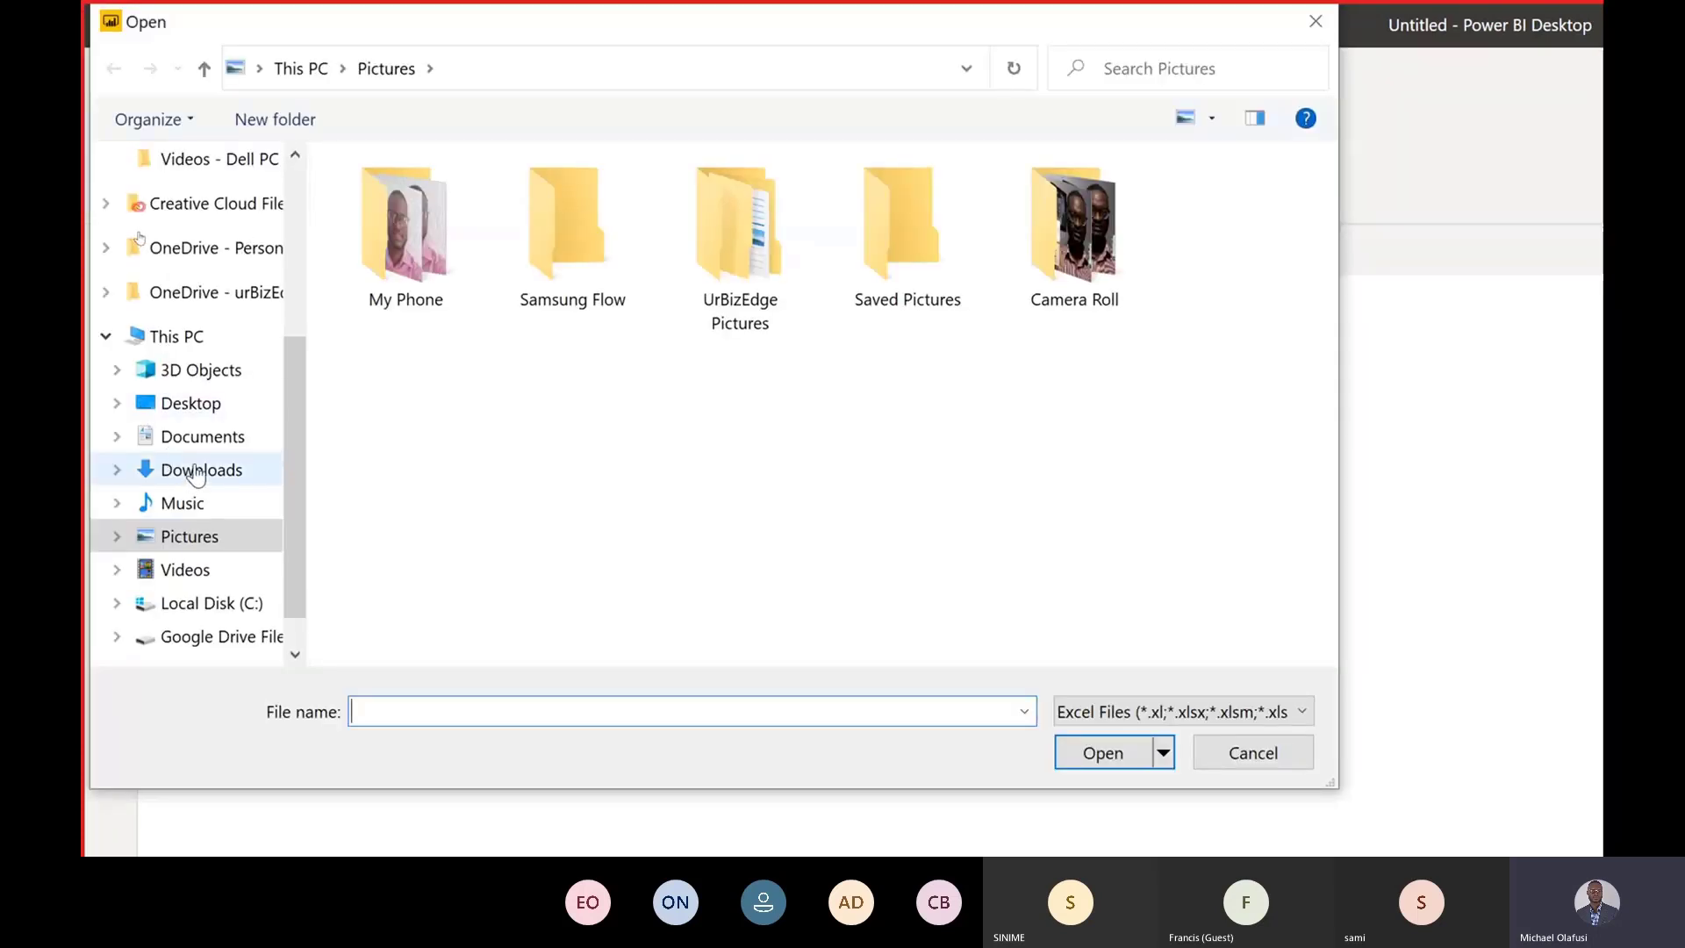
left_click(207, 441)
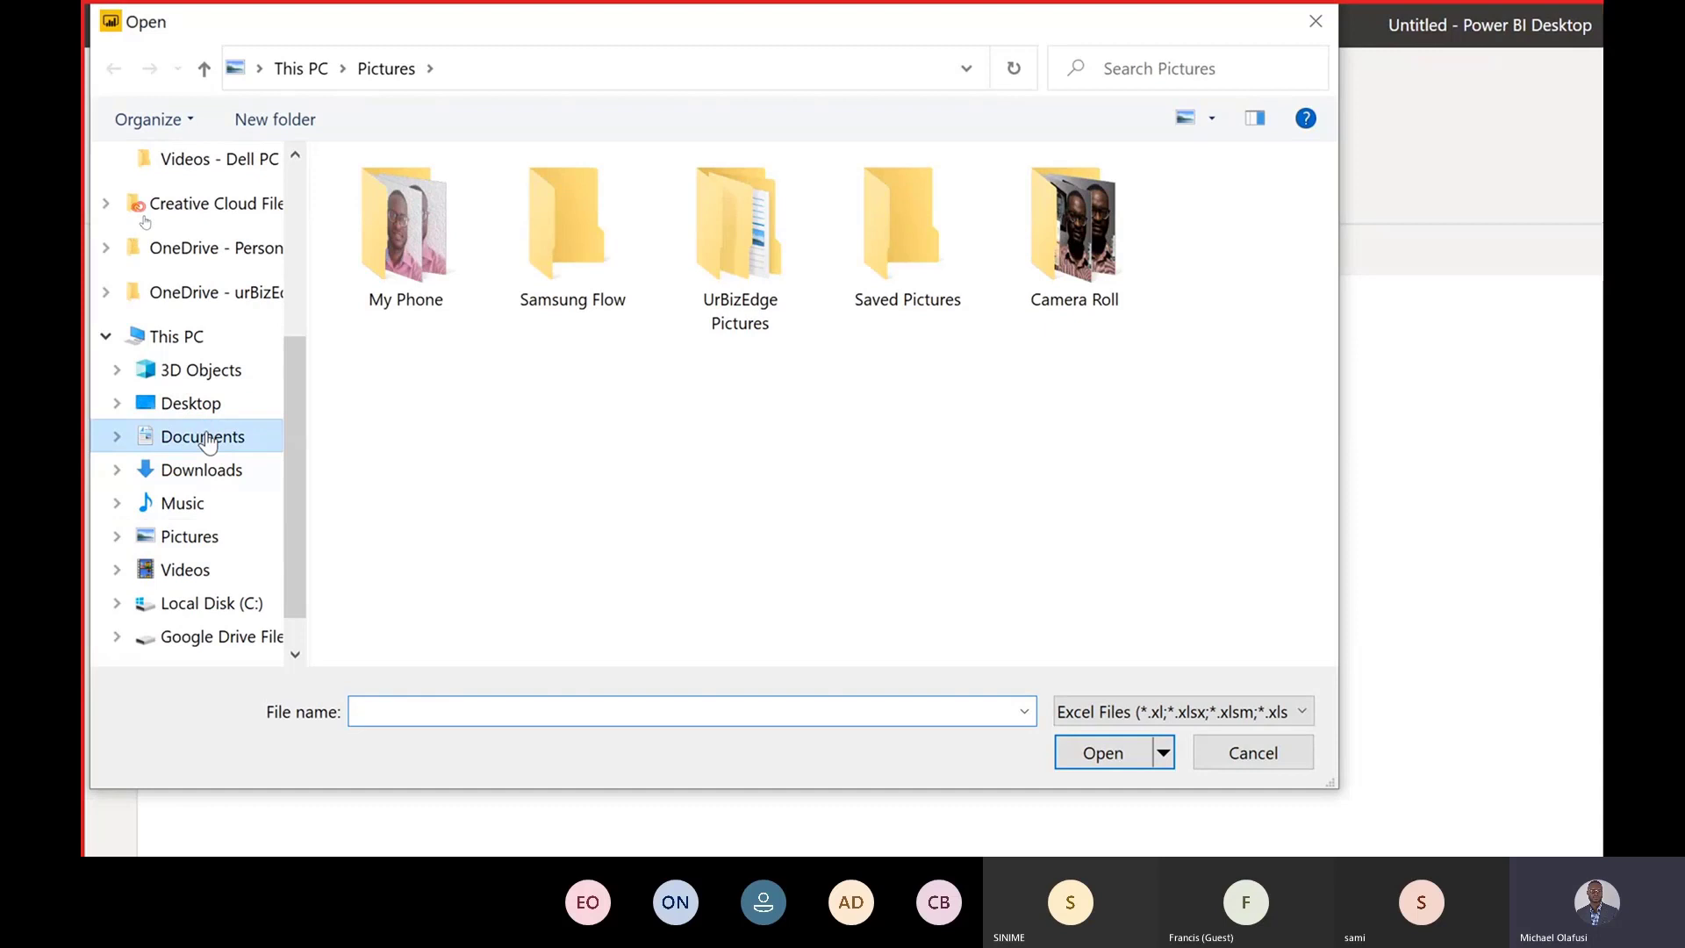
left_click(204, 438)
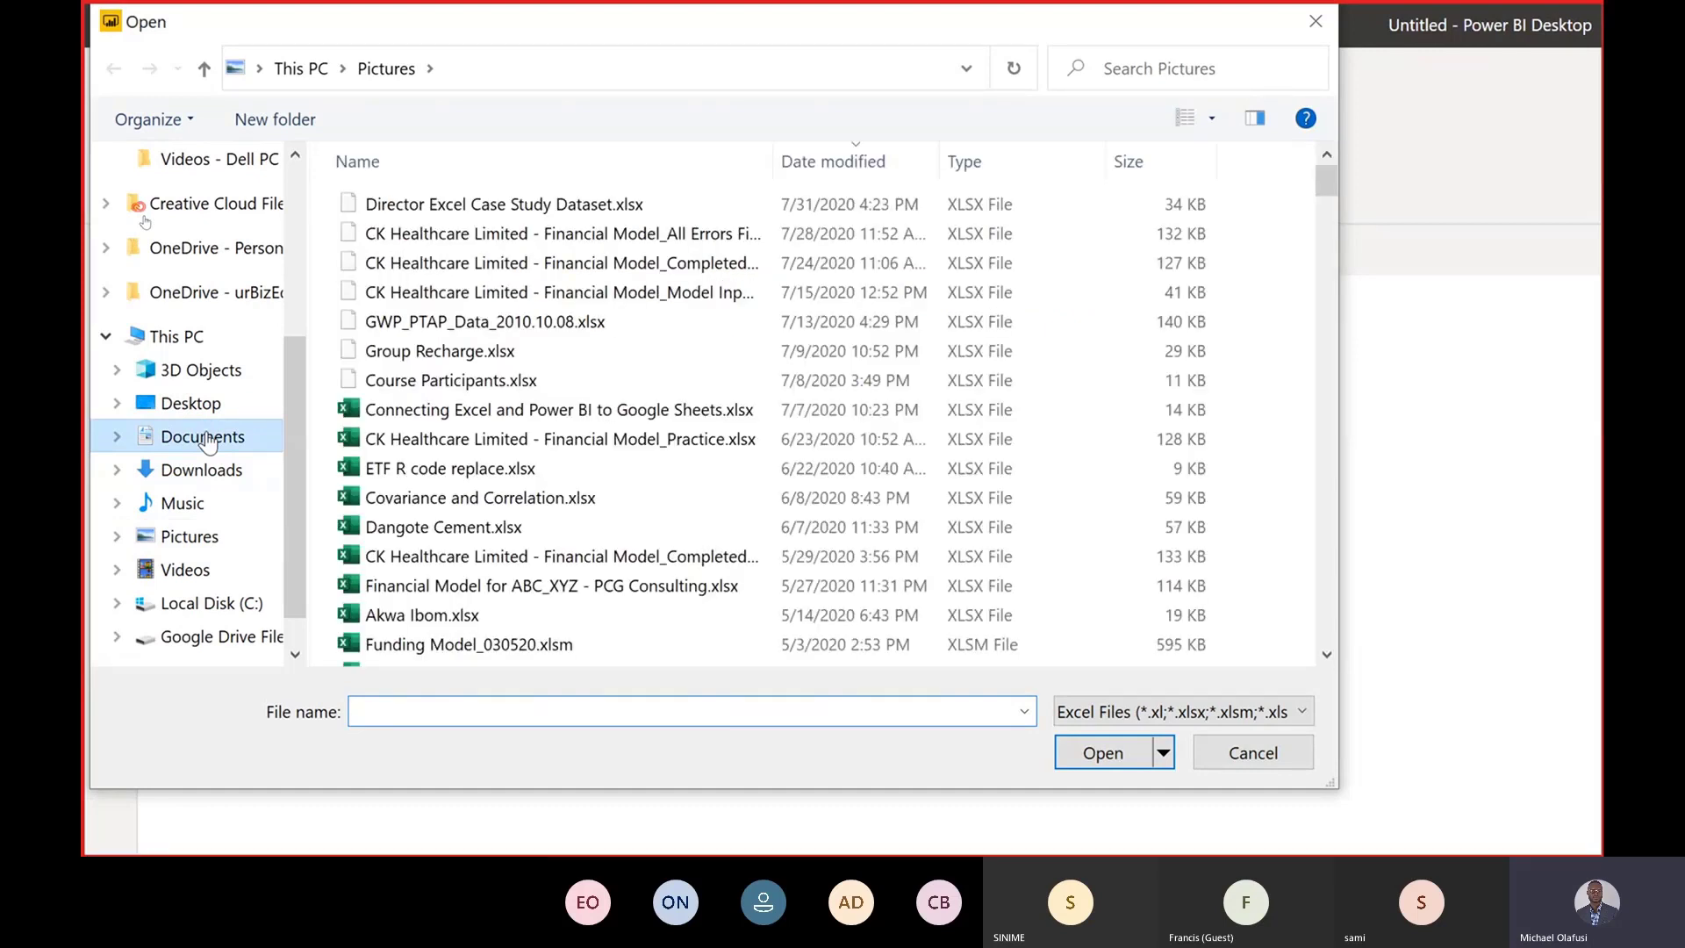
left_click(442, 211)
double_click(441, 211)
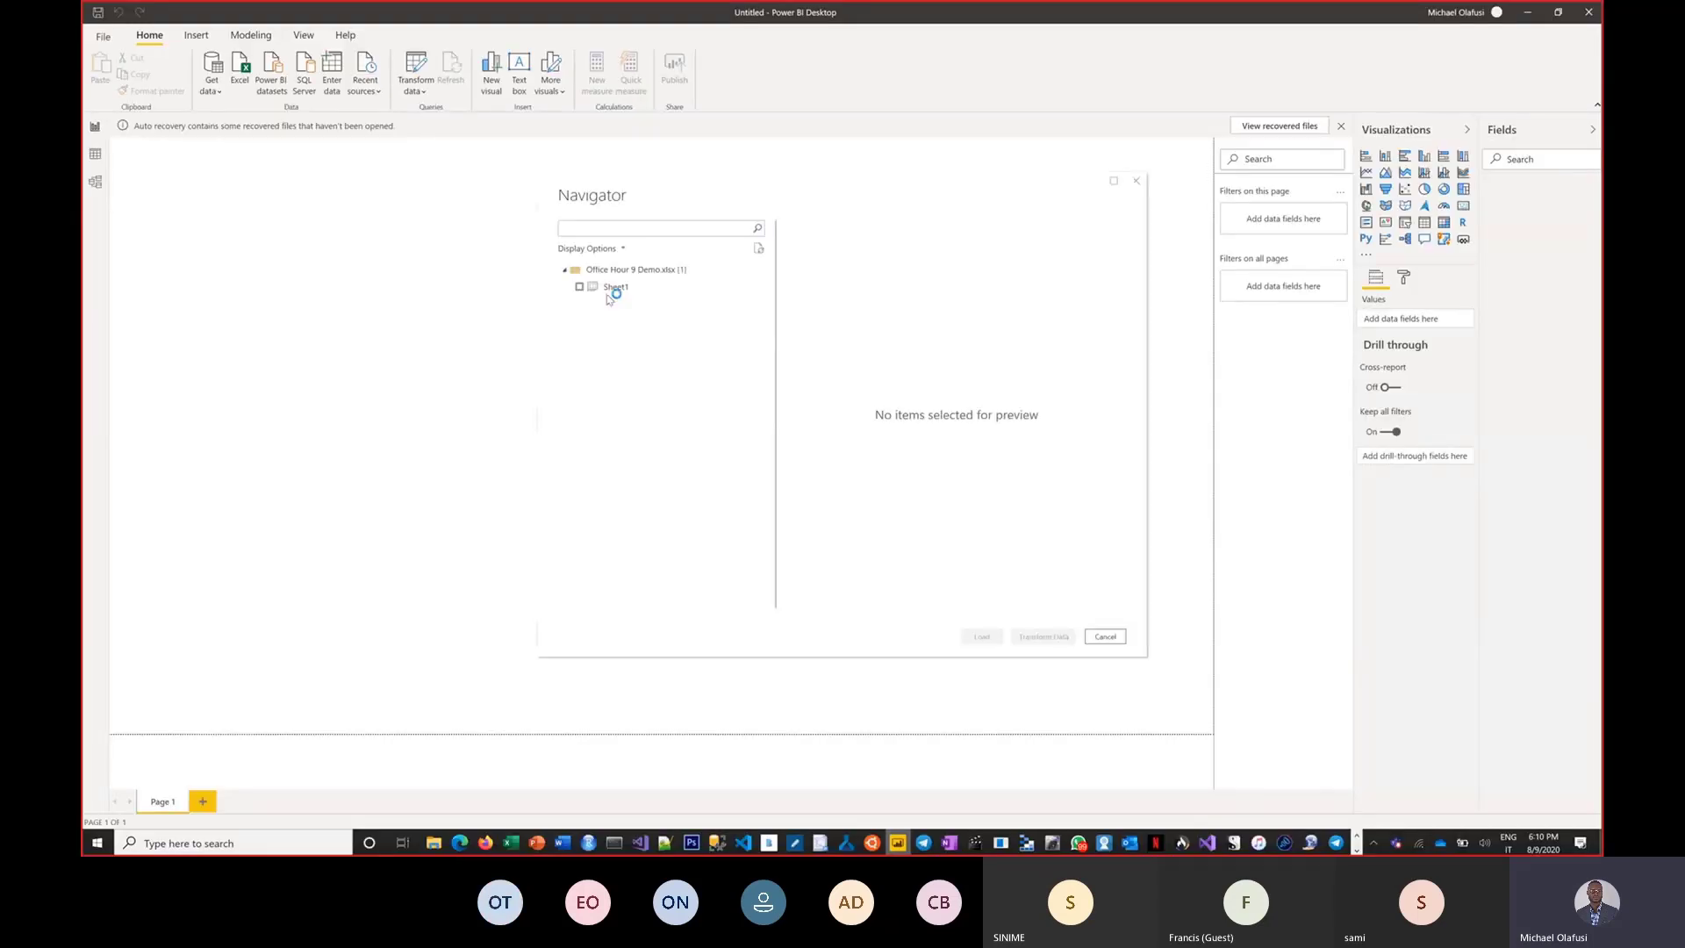
left_click(579, 287)
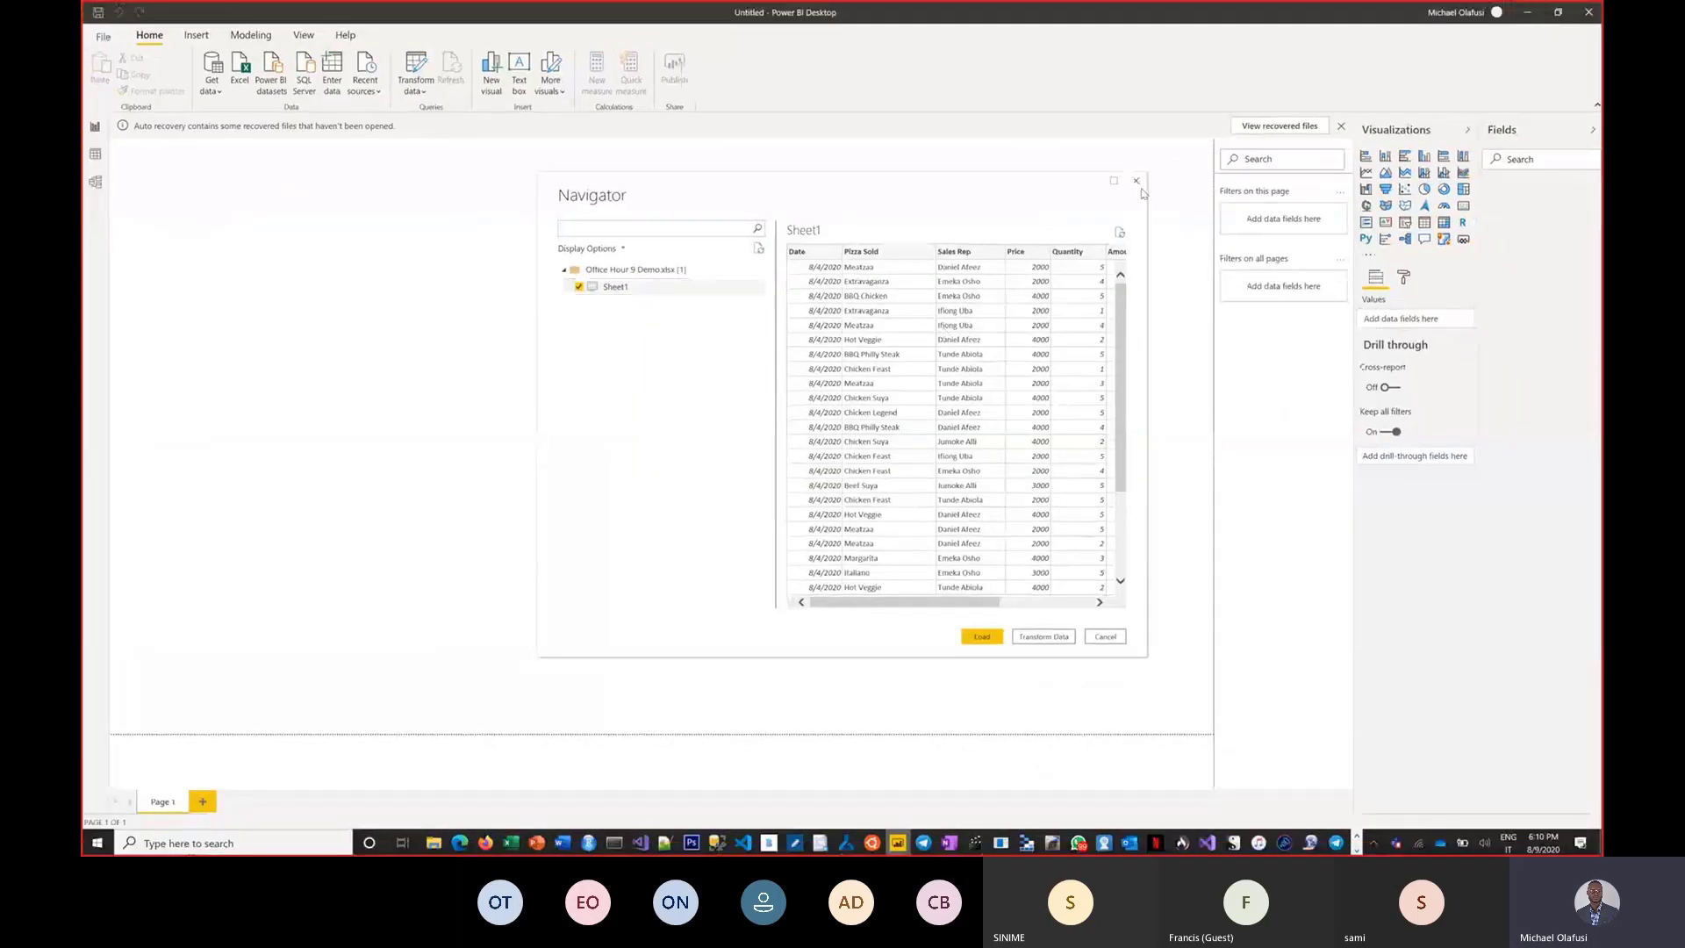
Switch back to the Power BI service in the browser and close the table-formatting error message.
key("alt+Tab")
key("alt+Tab")
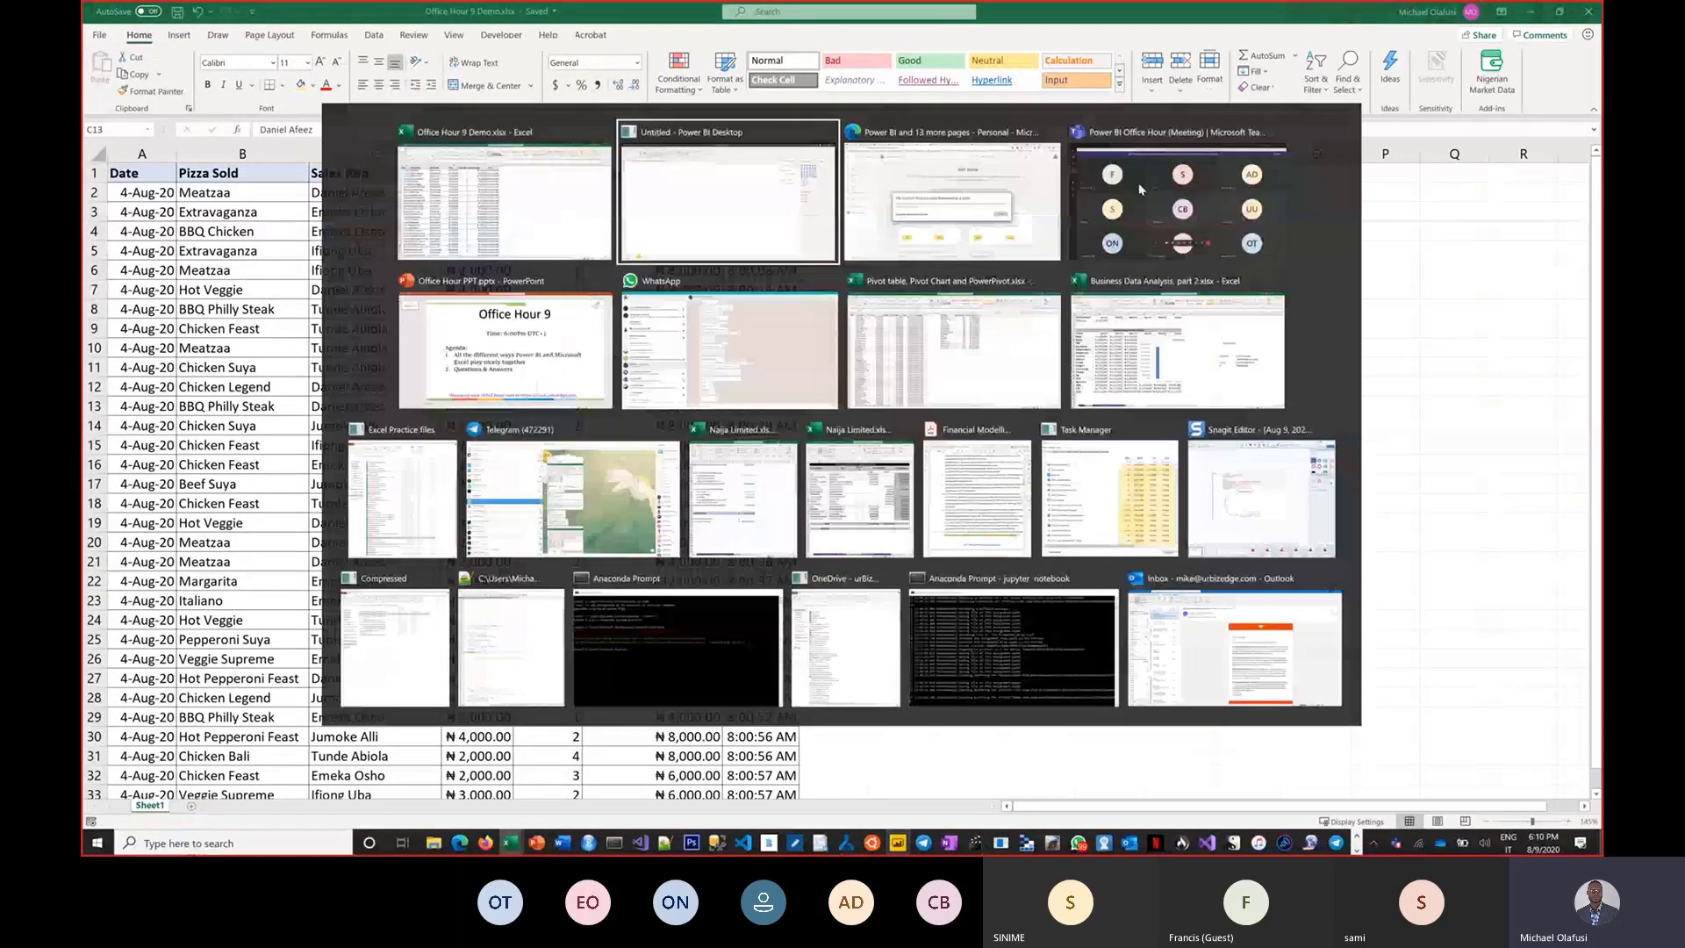
key("alt+Tab")
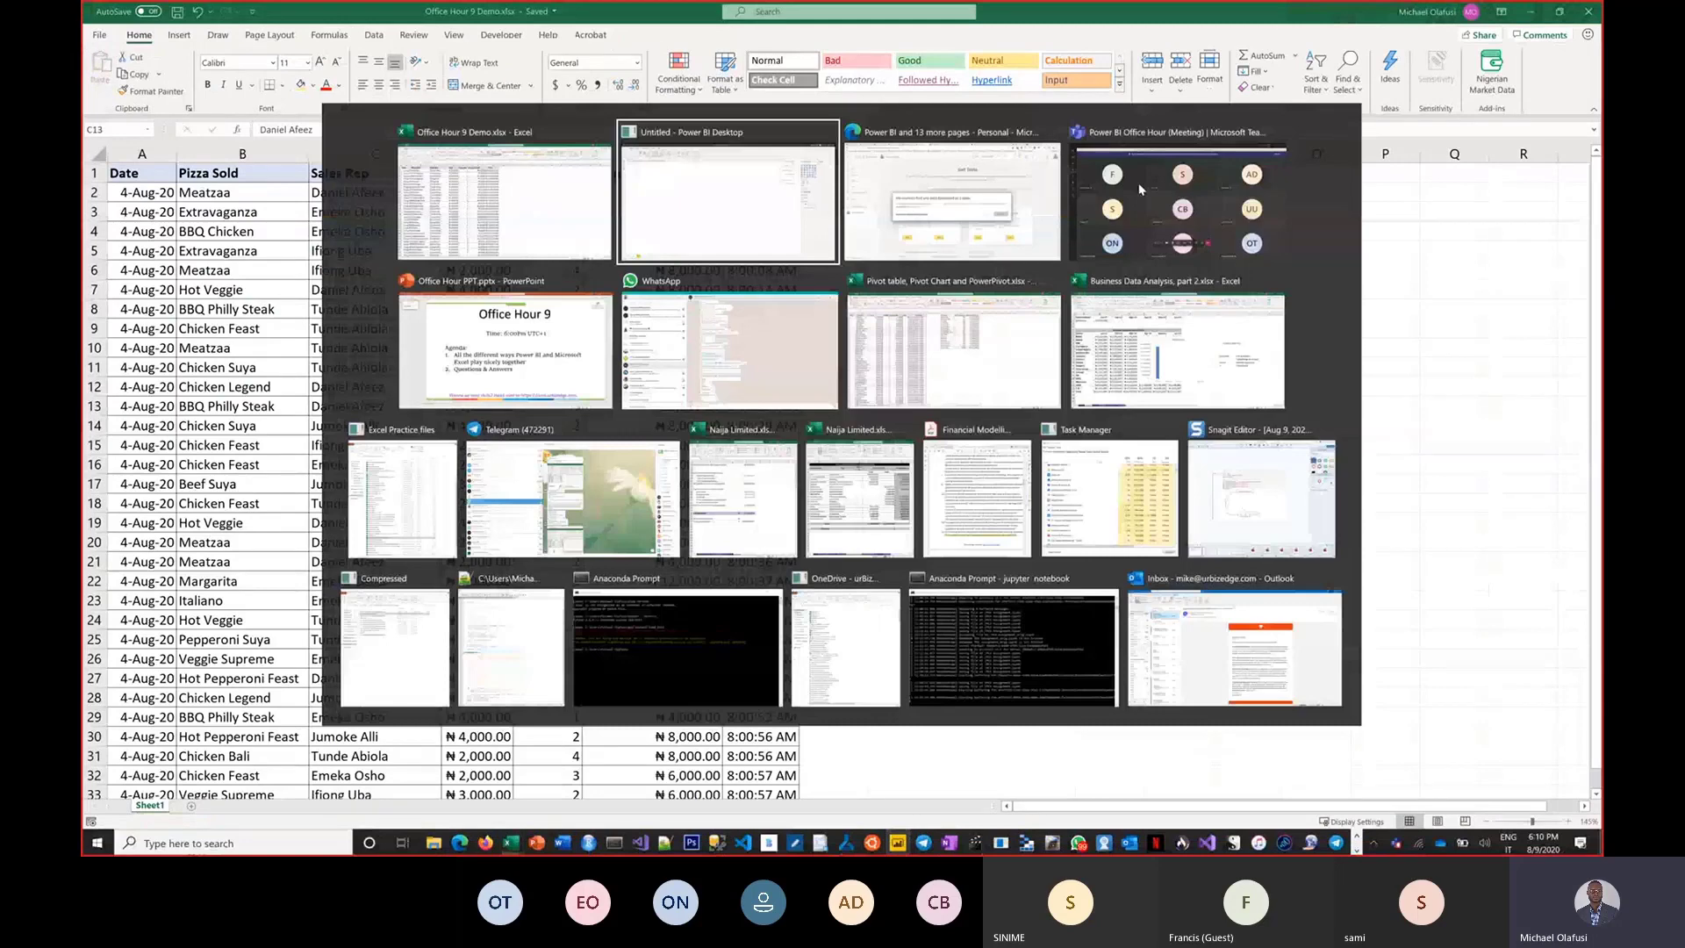
key("alt+Tab")
left_click(1186, 500)
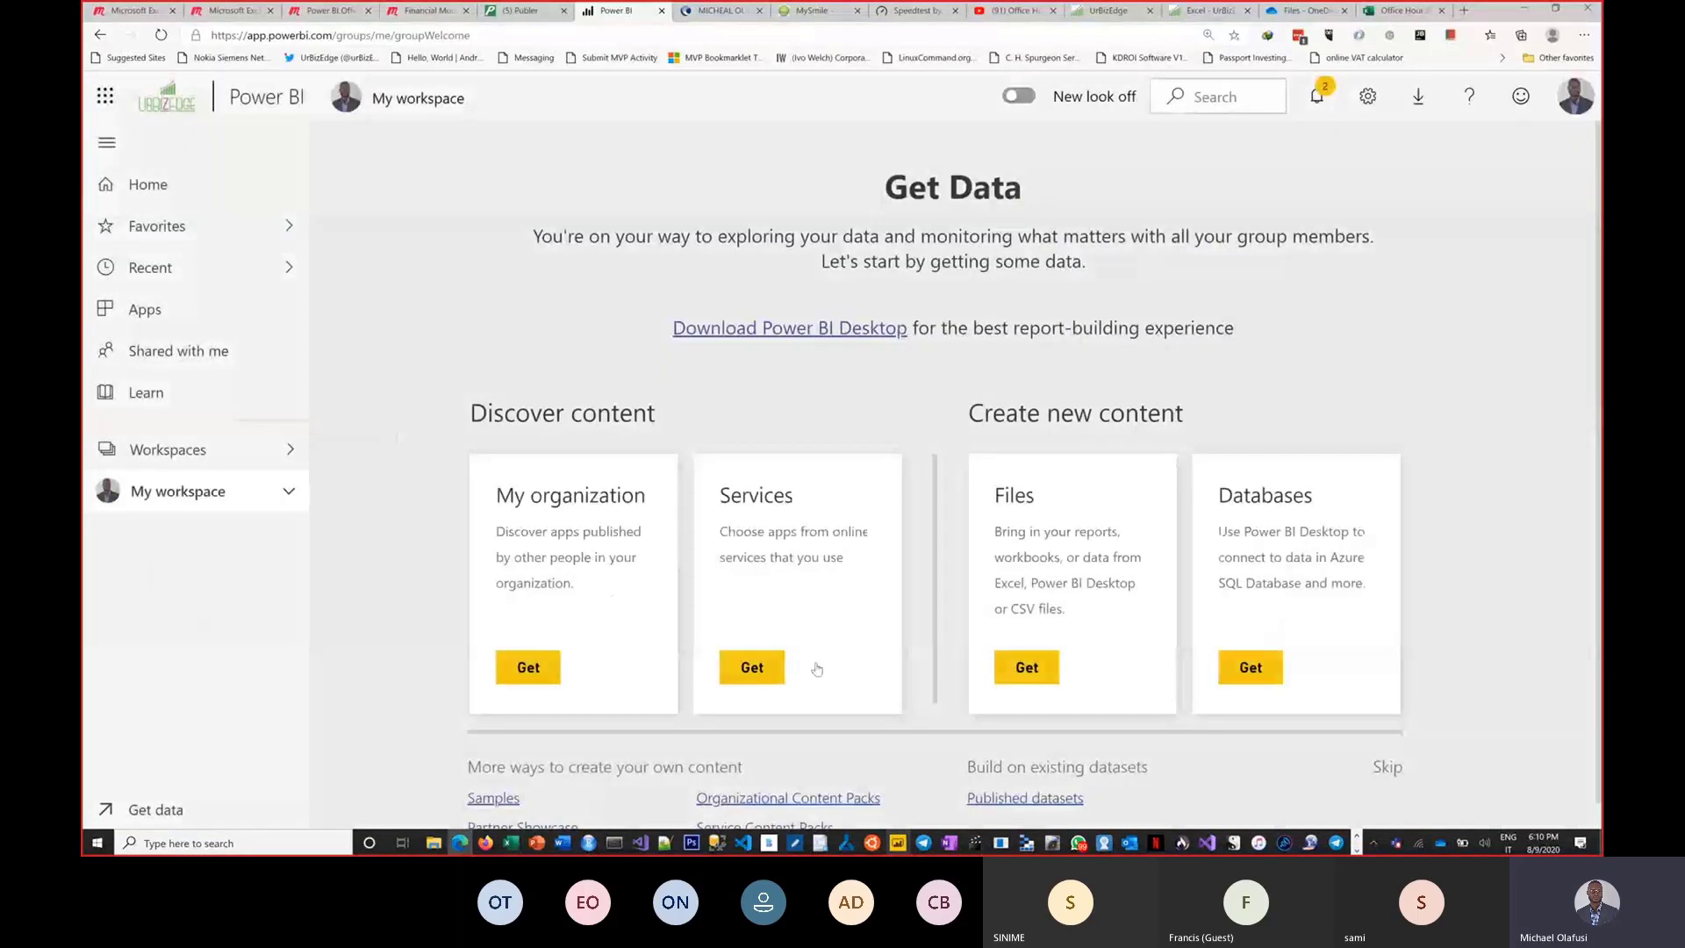
Start a new Files import from a local file and pick Office Hour 9 Demo.xlsx from Documents.
left_click(1002, 671)
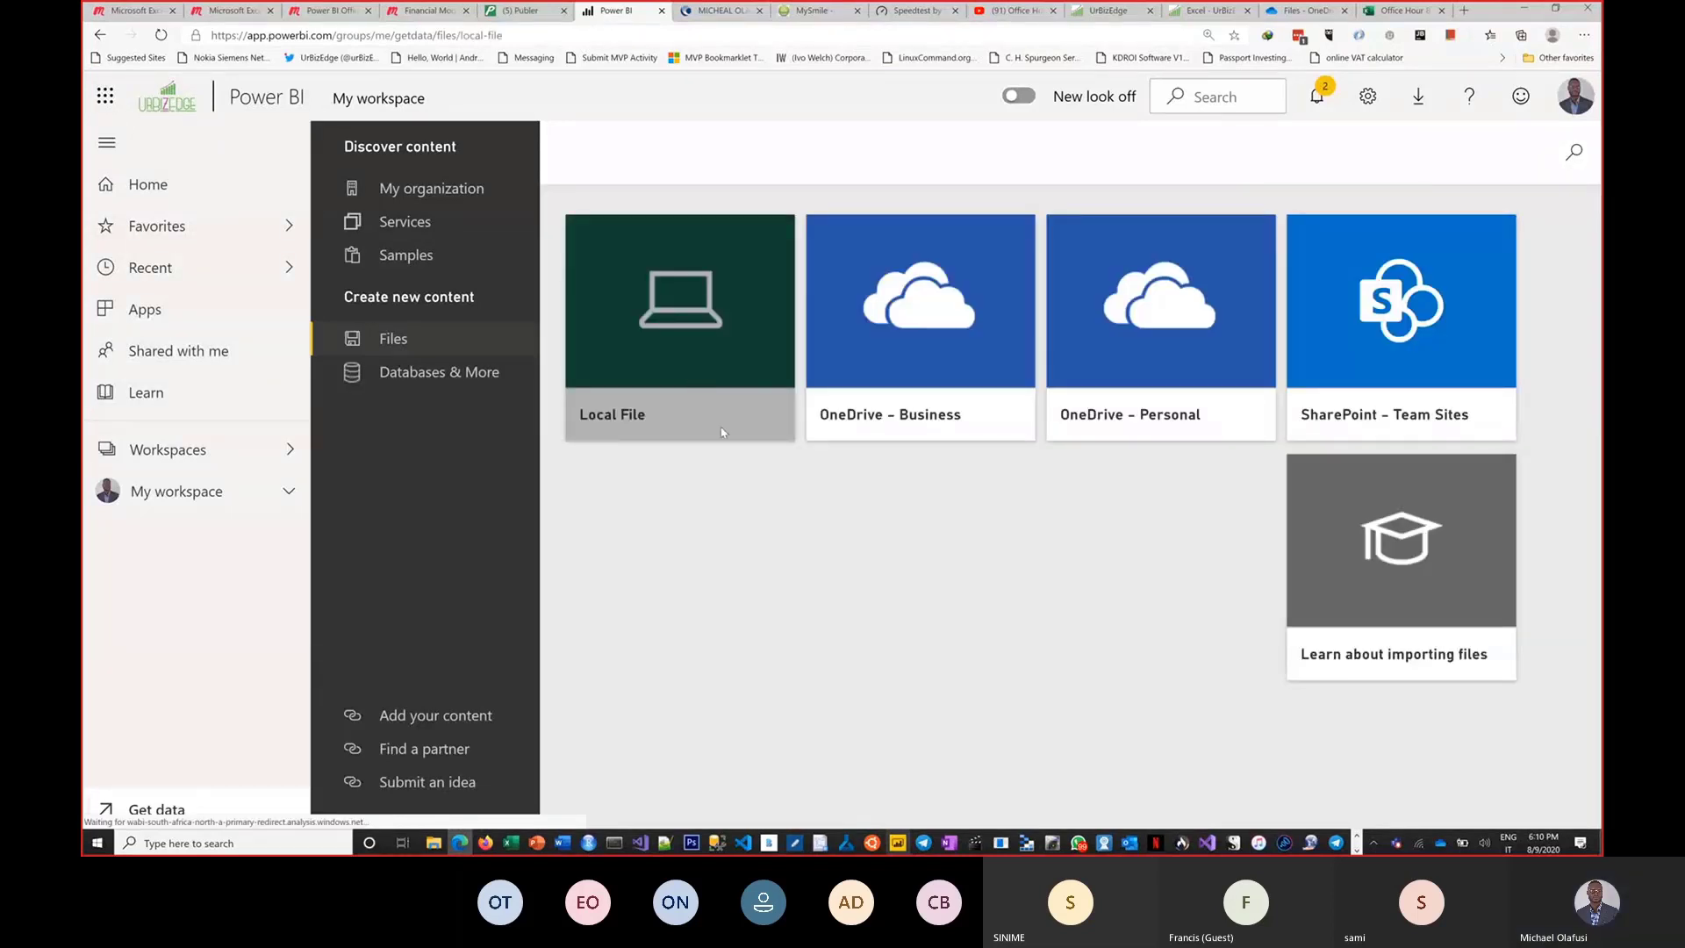
left_click(726, 431)
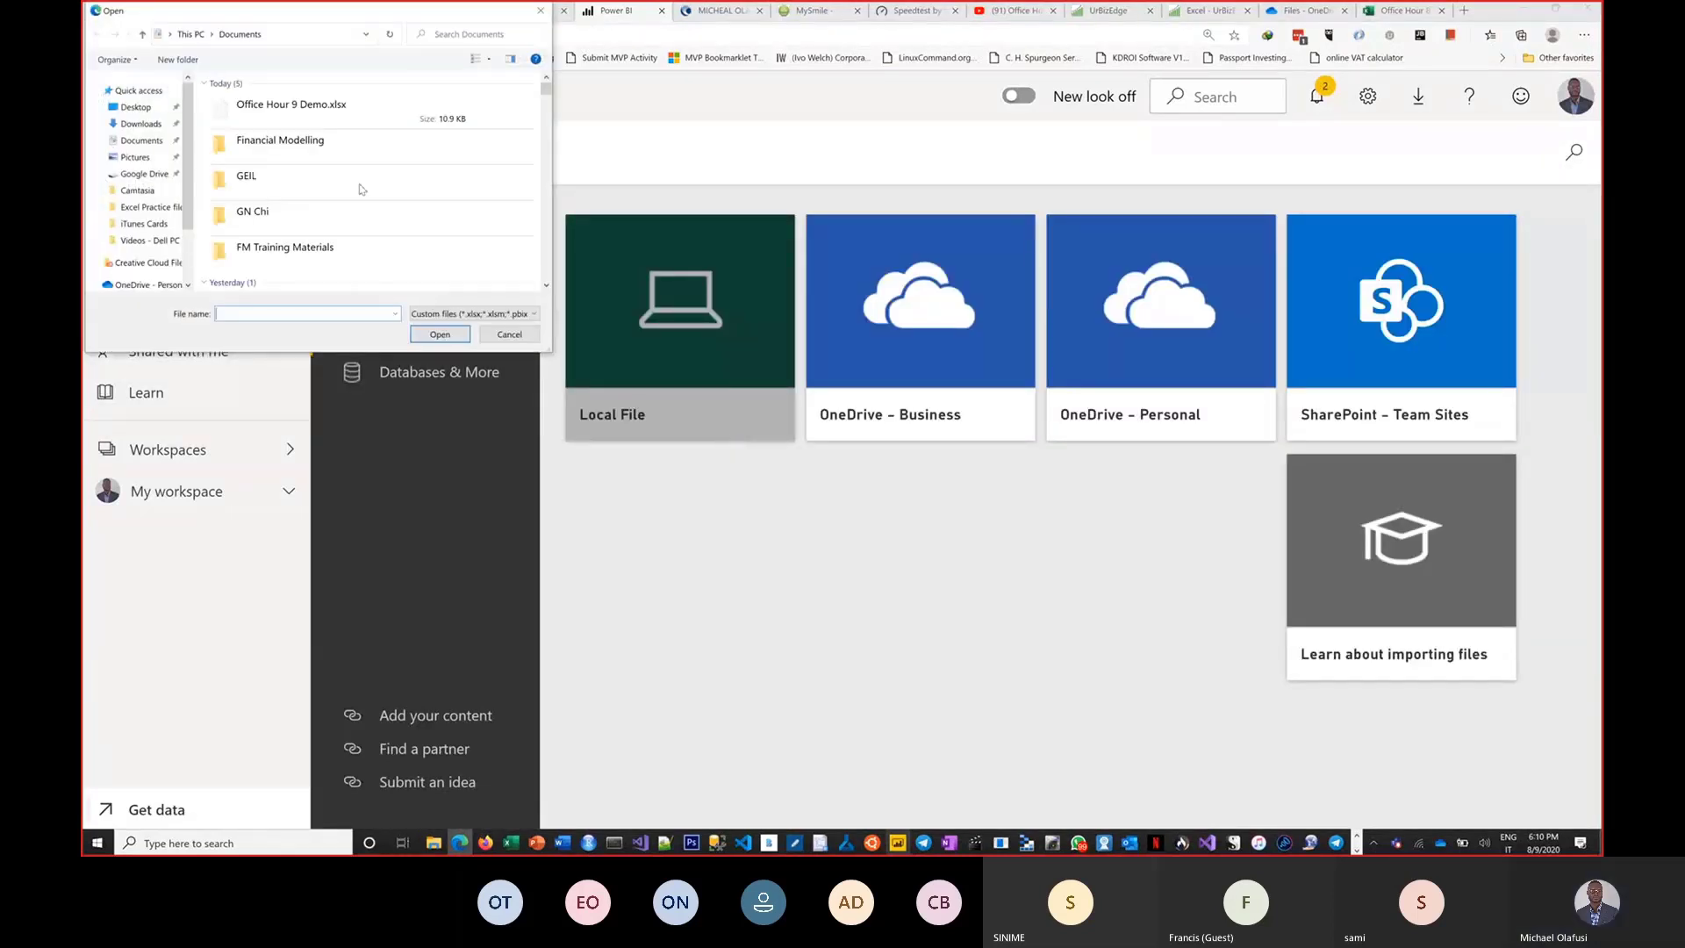
left_click(305, 113)
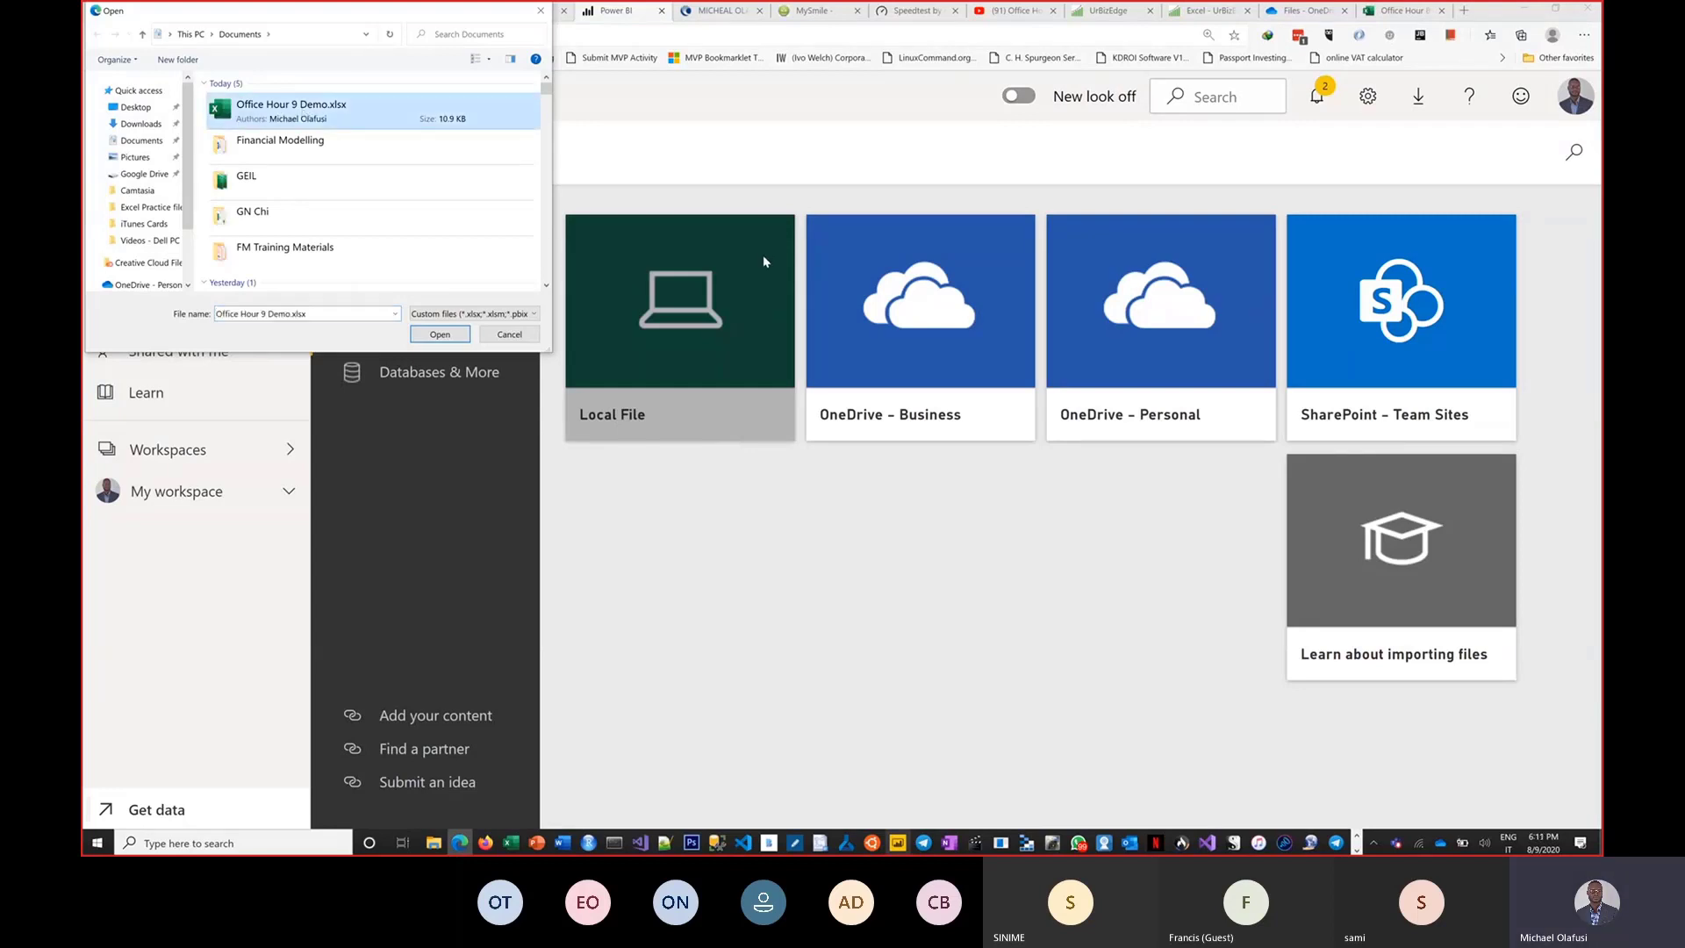
left_click(762, 255)
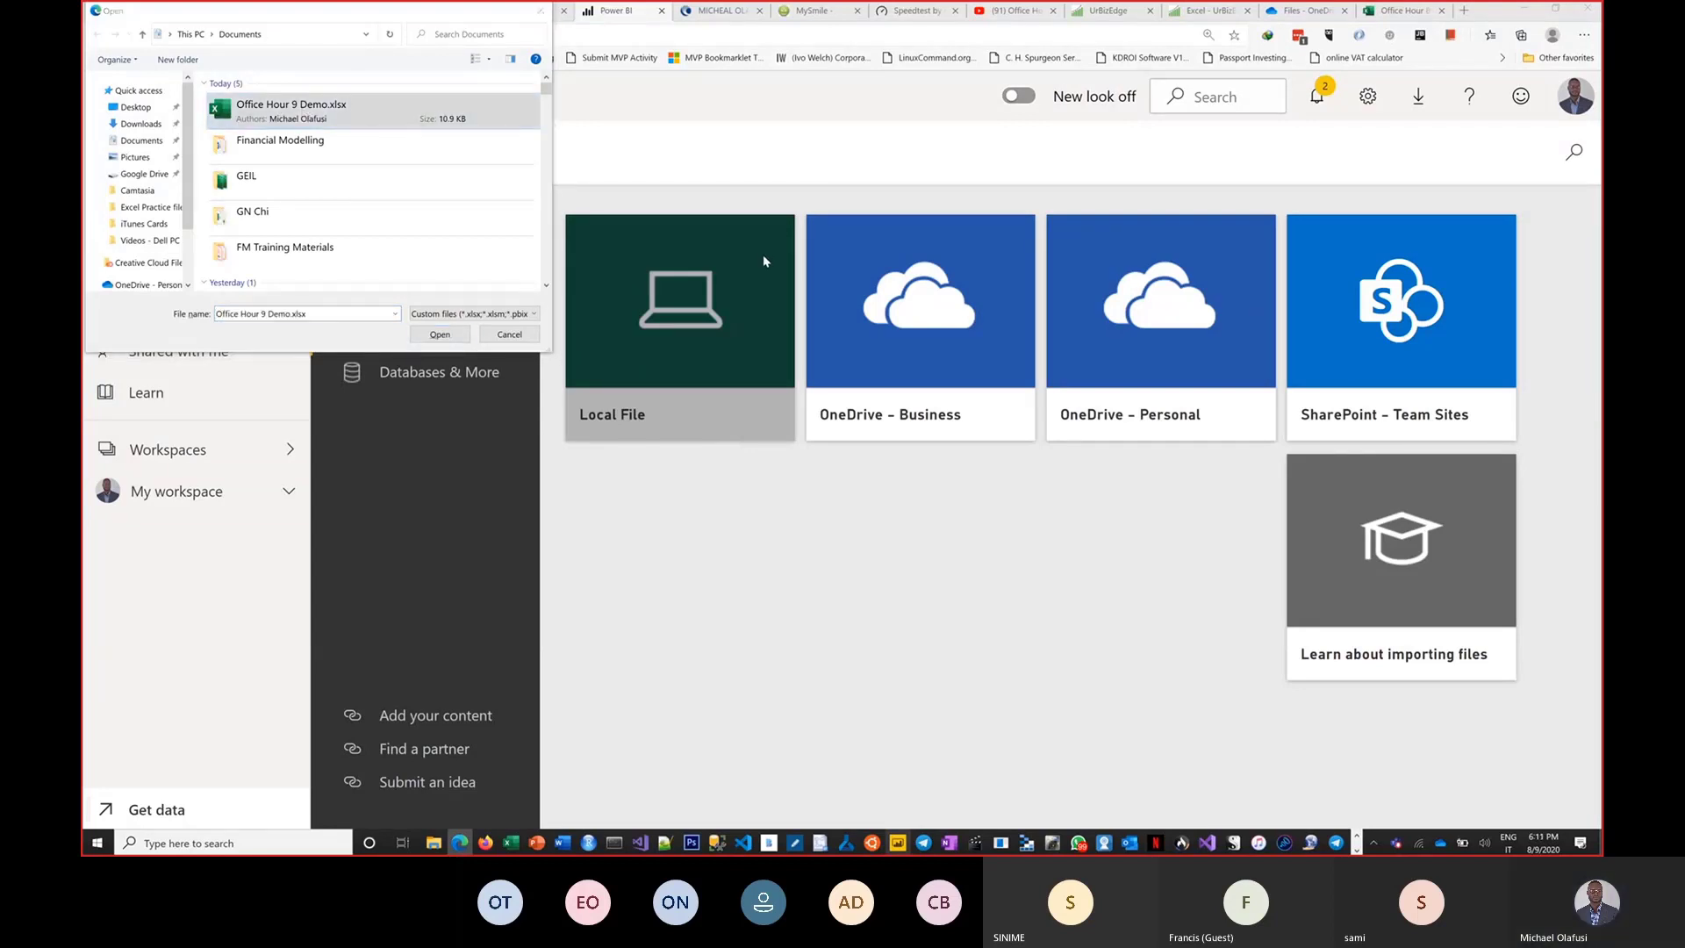
Switch to the Excel workbook and format all the sales data as a table with Blue, Table Style Light 9 and headers.
key("alt+Tab")
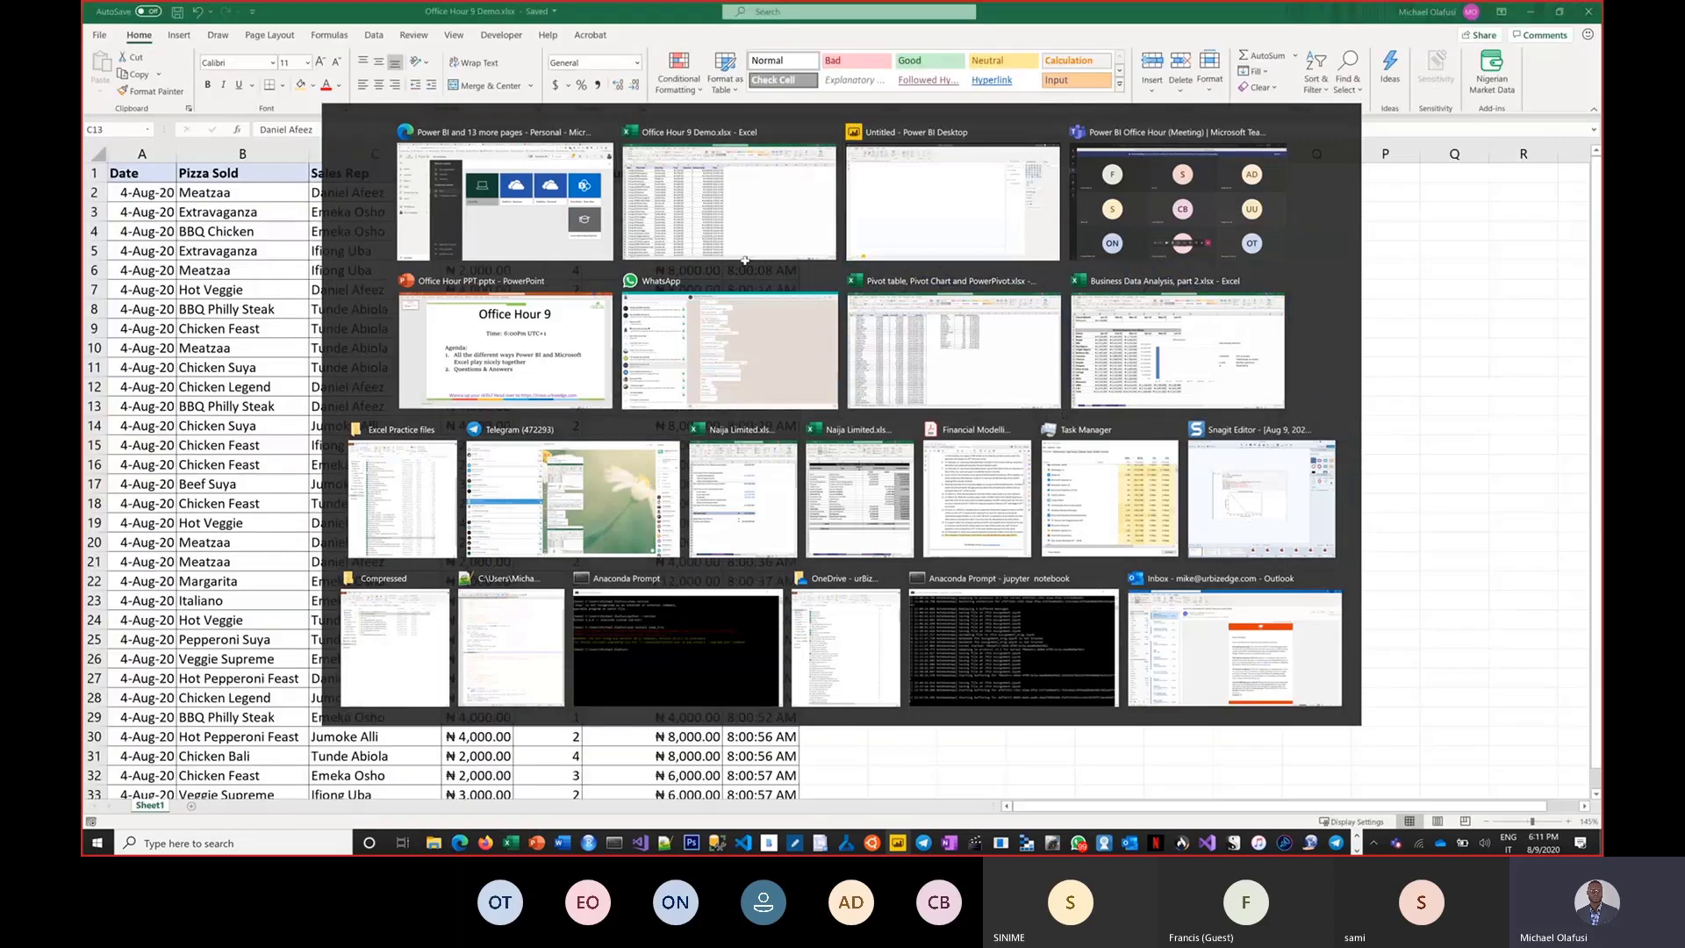
left_click(361, 292)
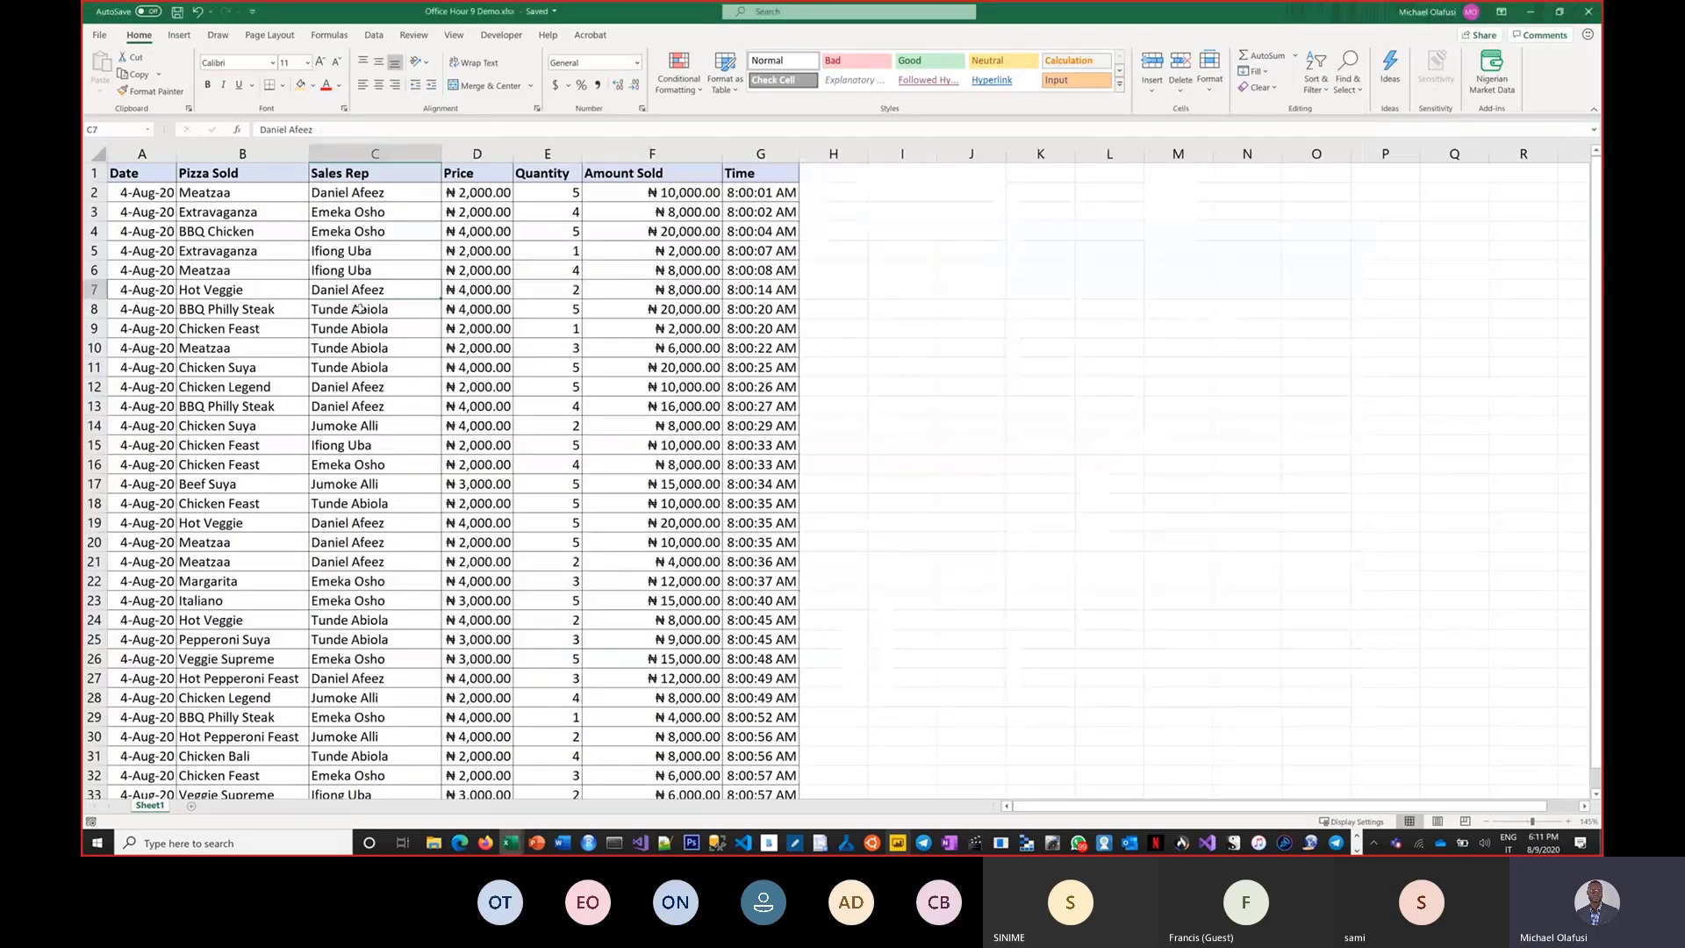
key("ctrl+a")
scroll(405, 467, "down", 2)
scroll(405, 466, "up", 2)
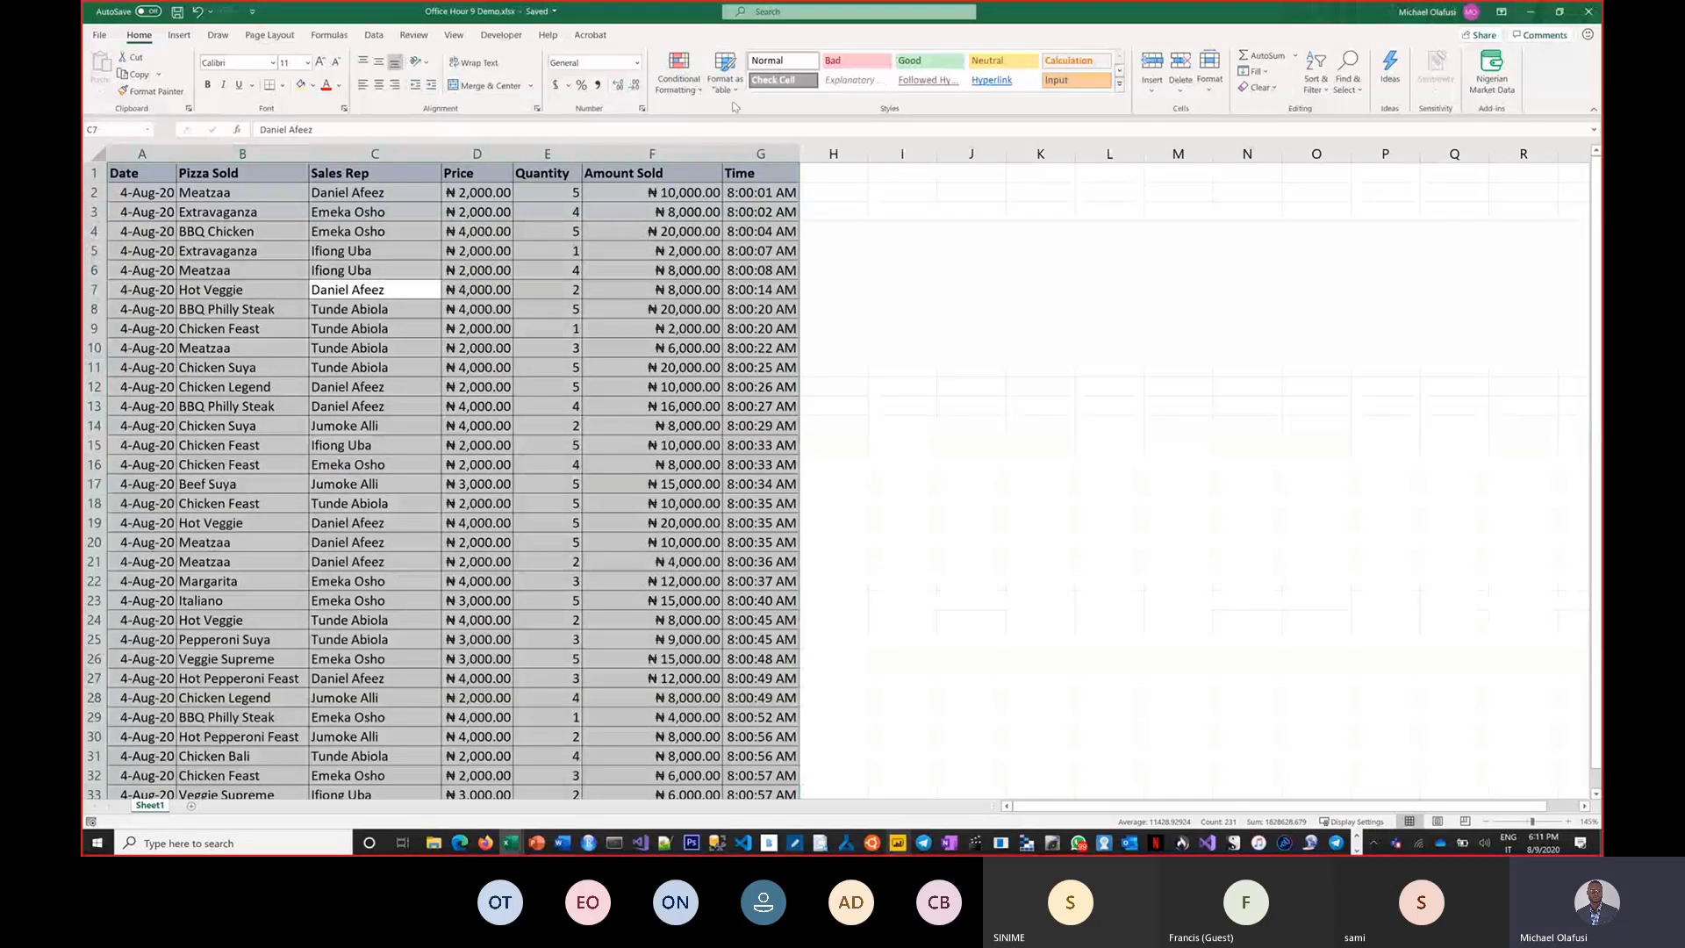
key("ctrl+q")
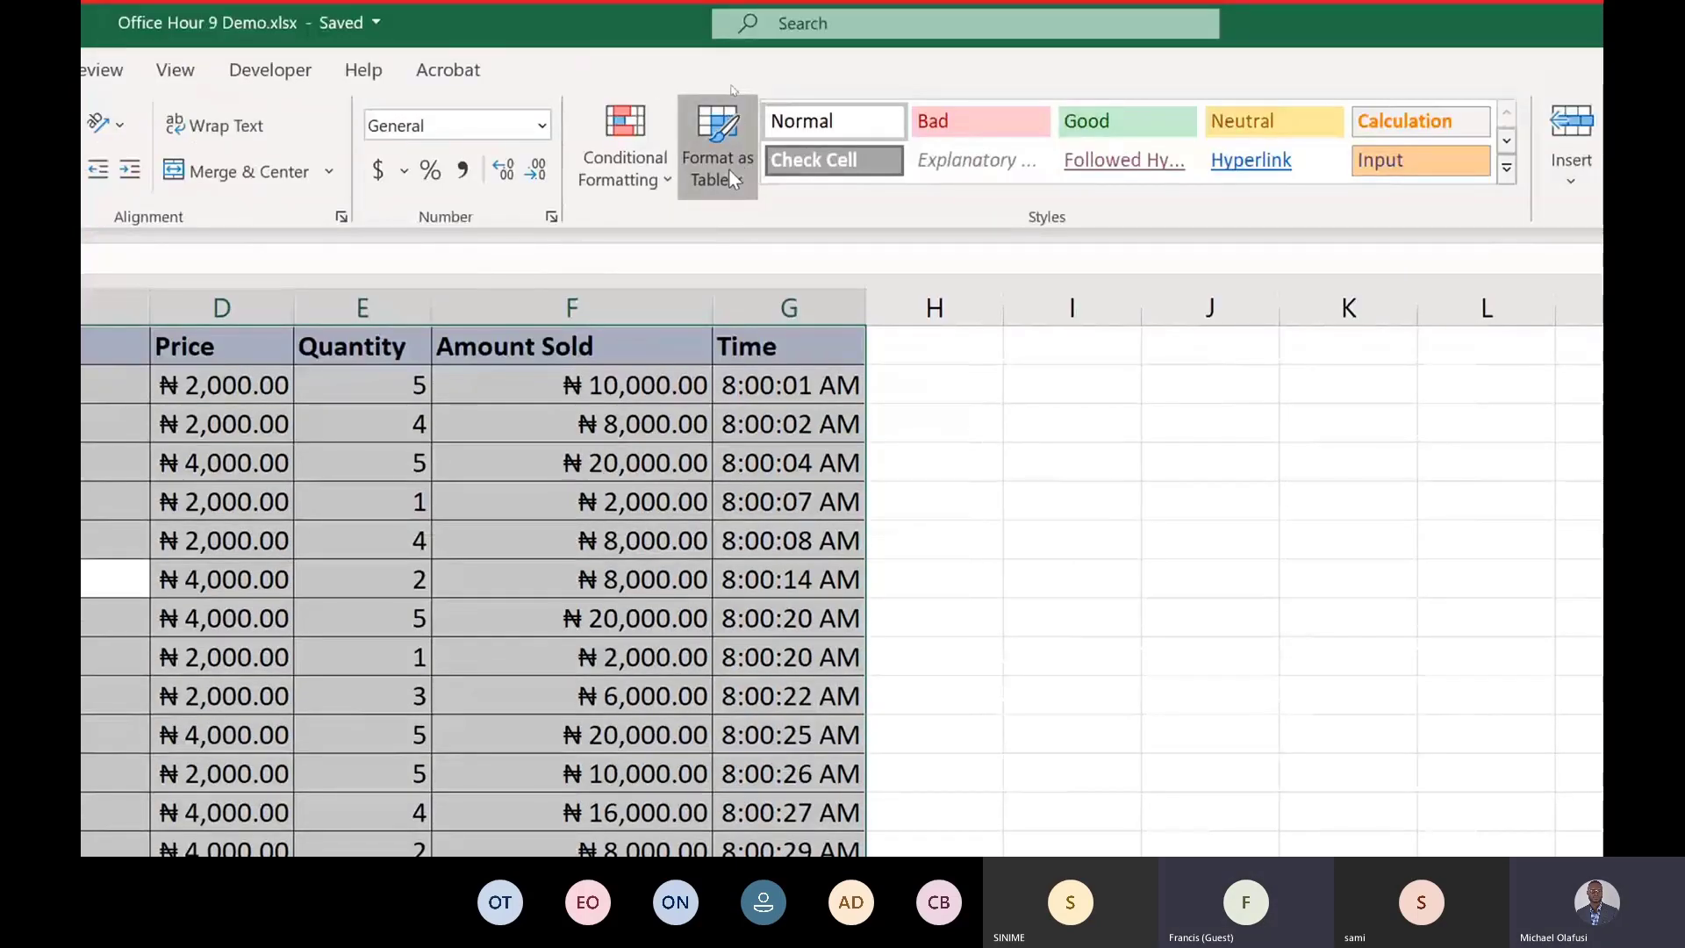
left_click(729, 168)
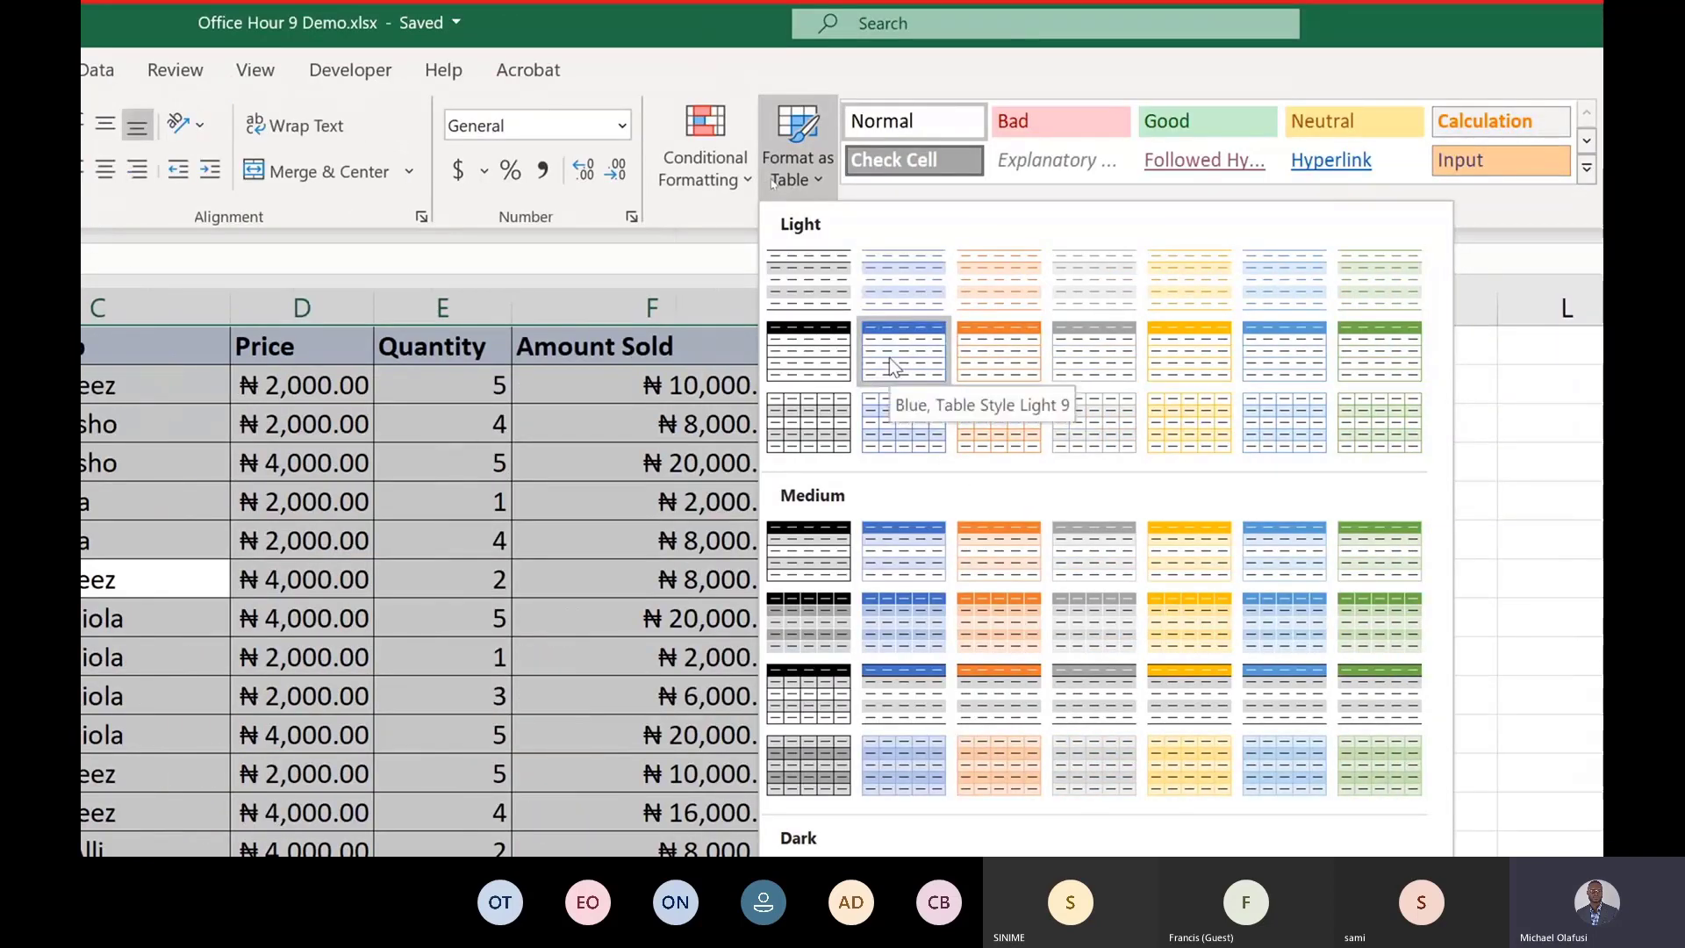
left_click(897, 340)
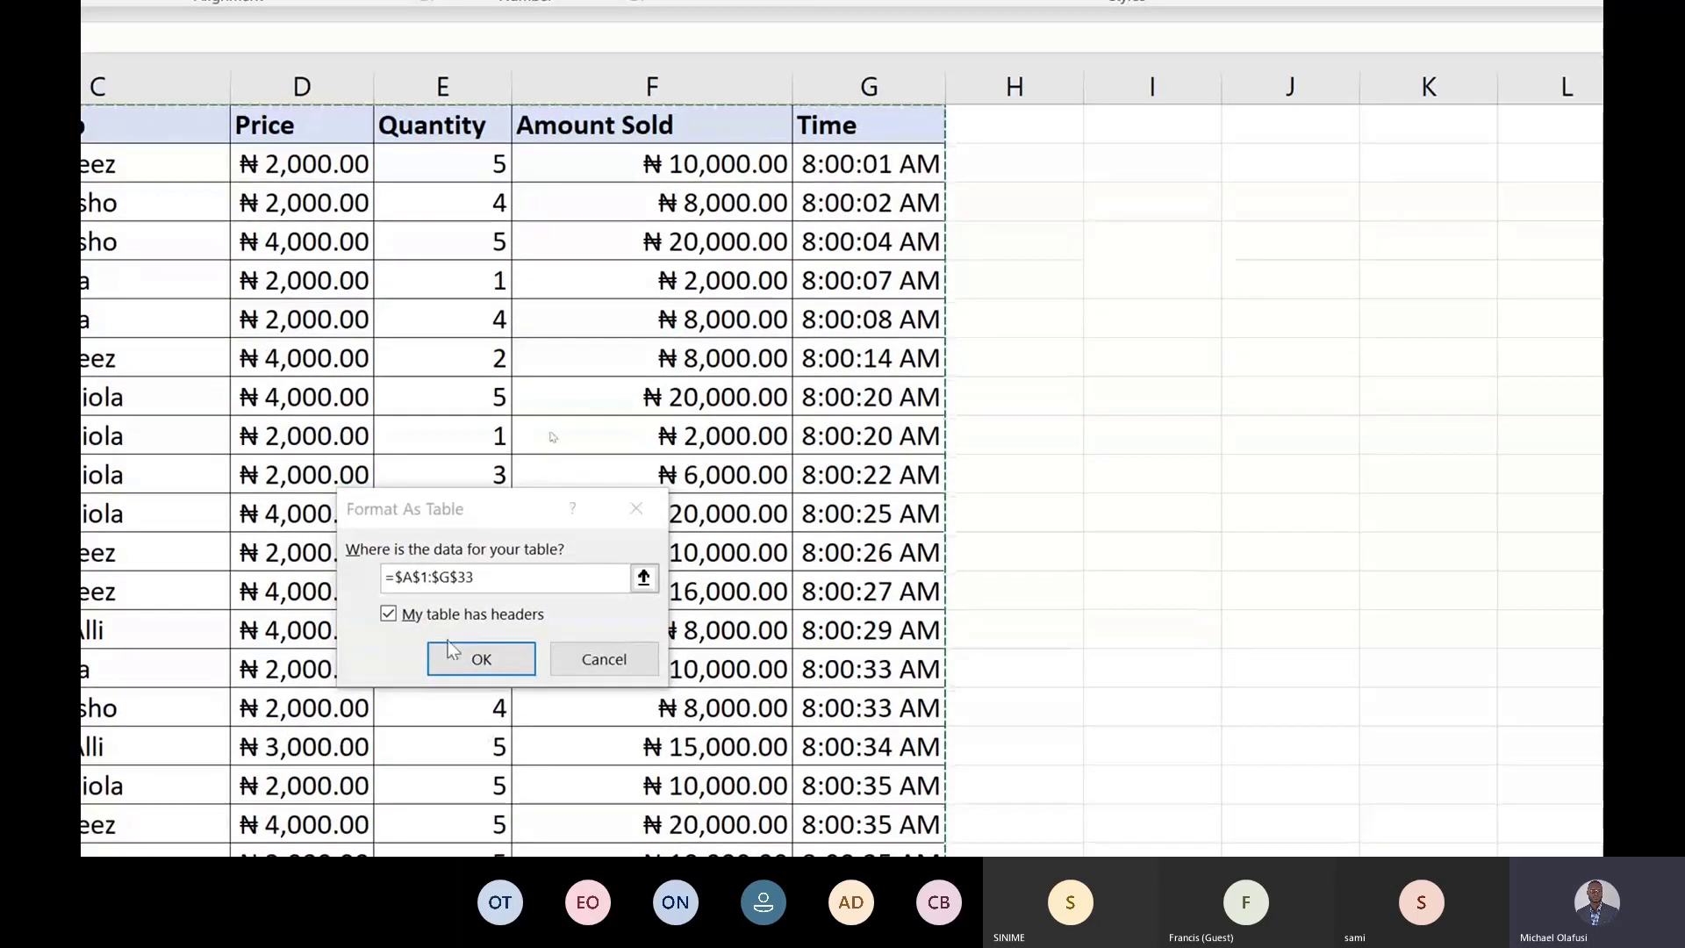
left_click(481, 658)
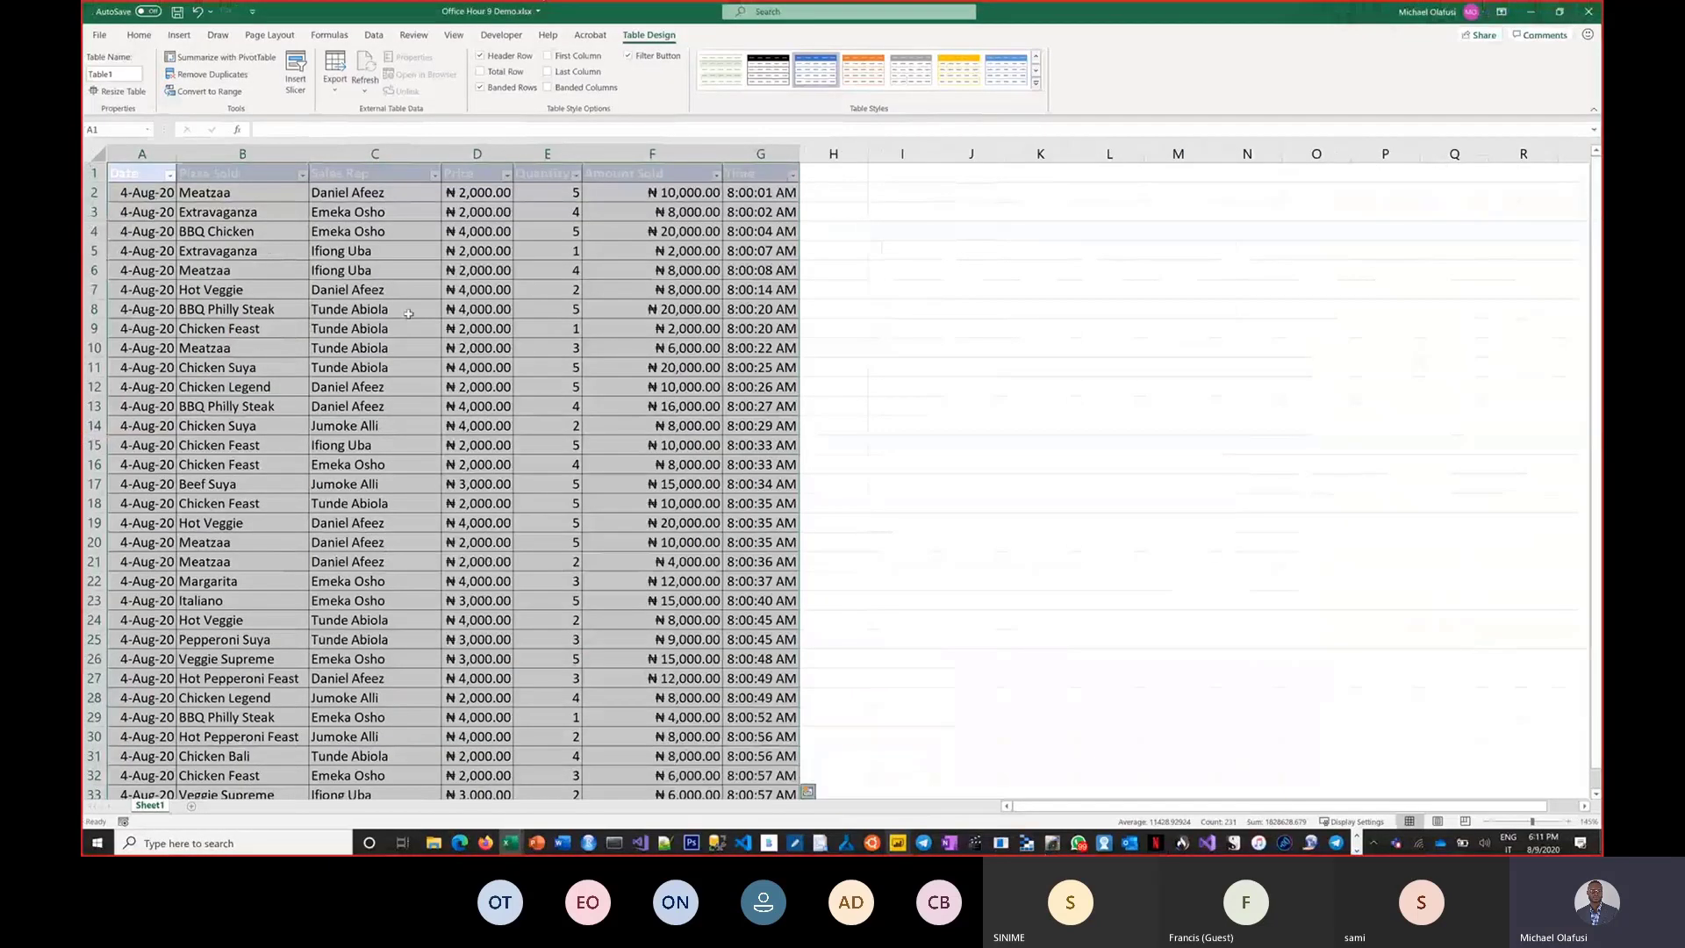
left_click(261, 348)
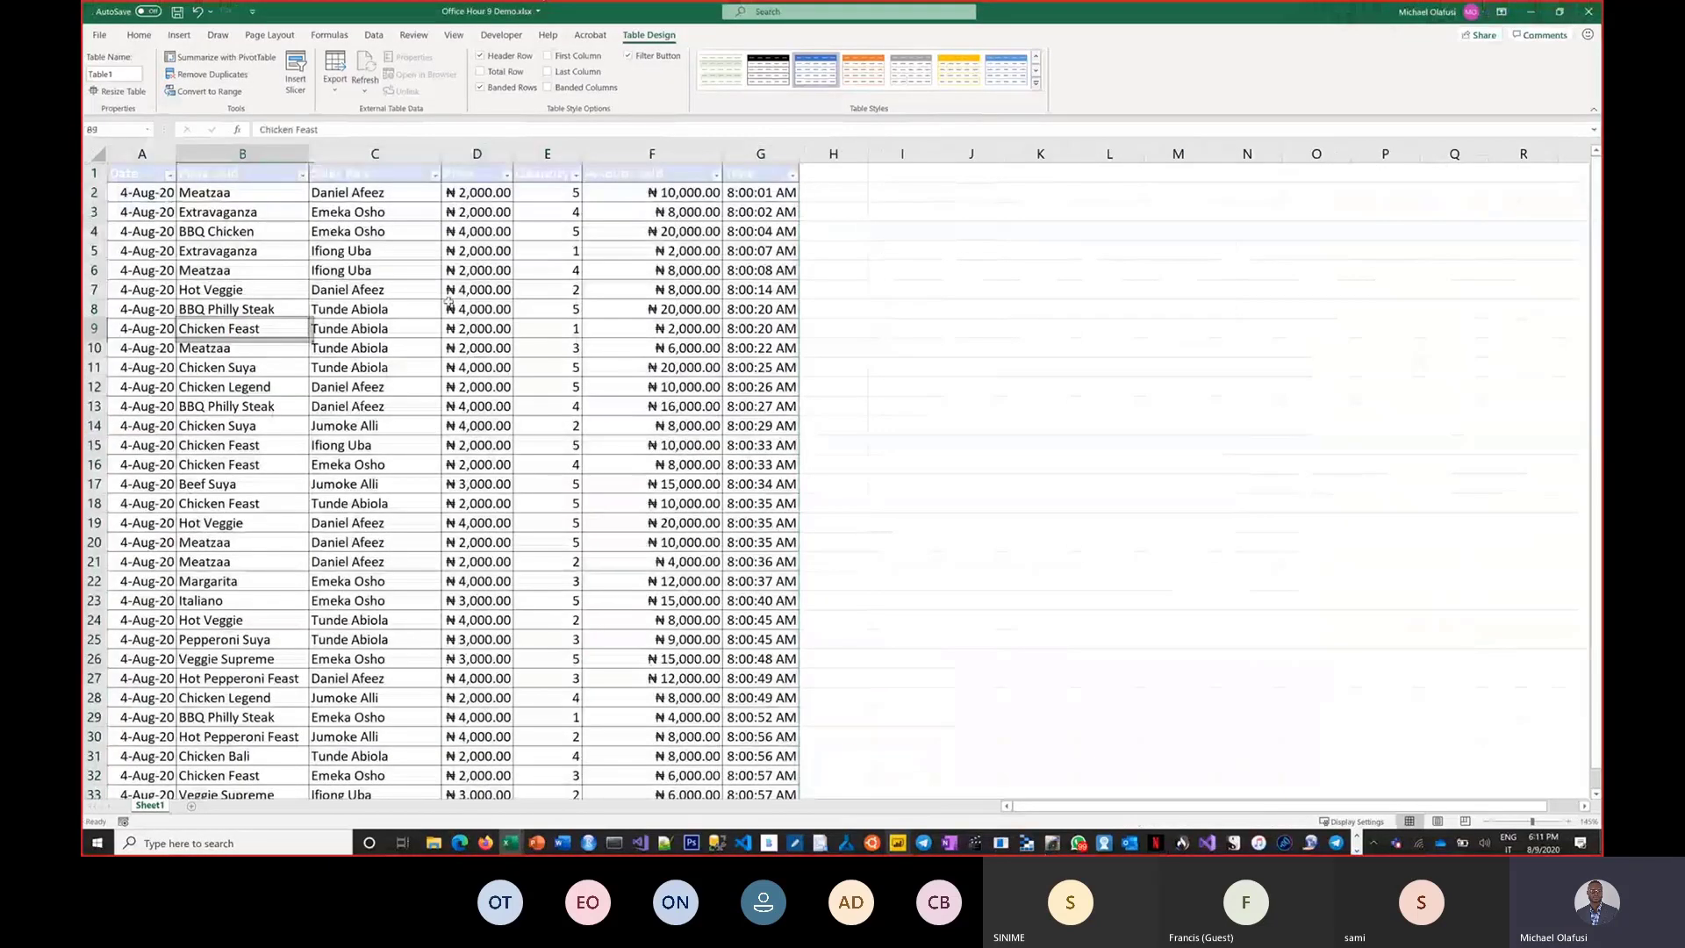
Save the workbook, then pick Office Hour 9 Demo.xlsx in the local file dialog and import its Excel data into Power BI.
key("ctrl+s")
key("alt+Tab")
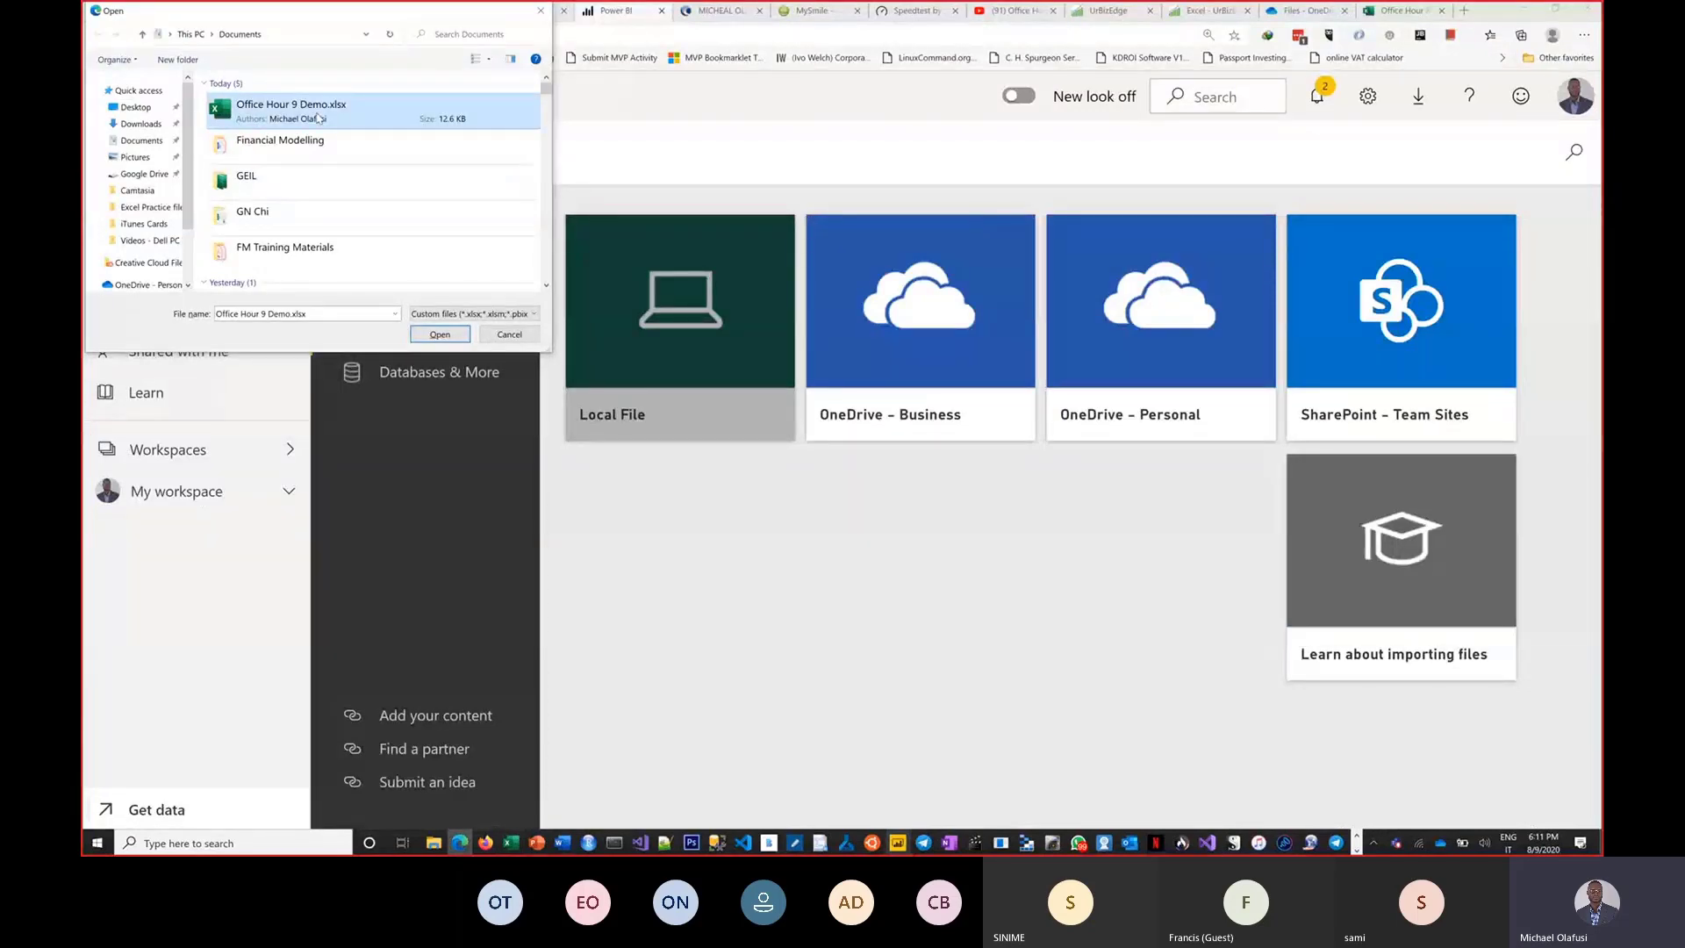
double_click(318, 116)
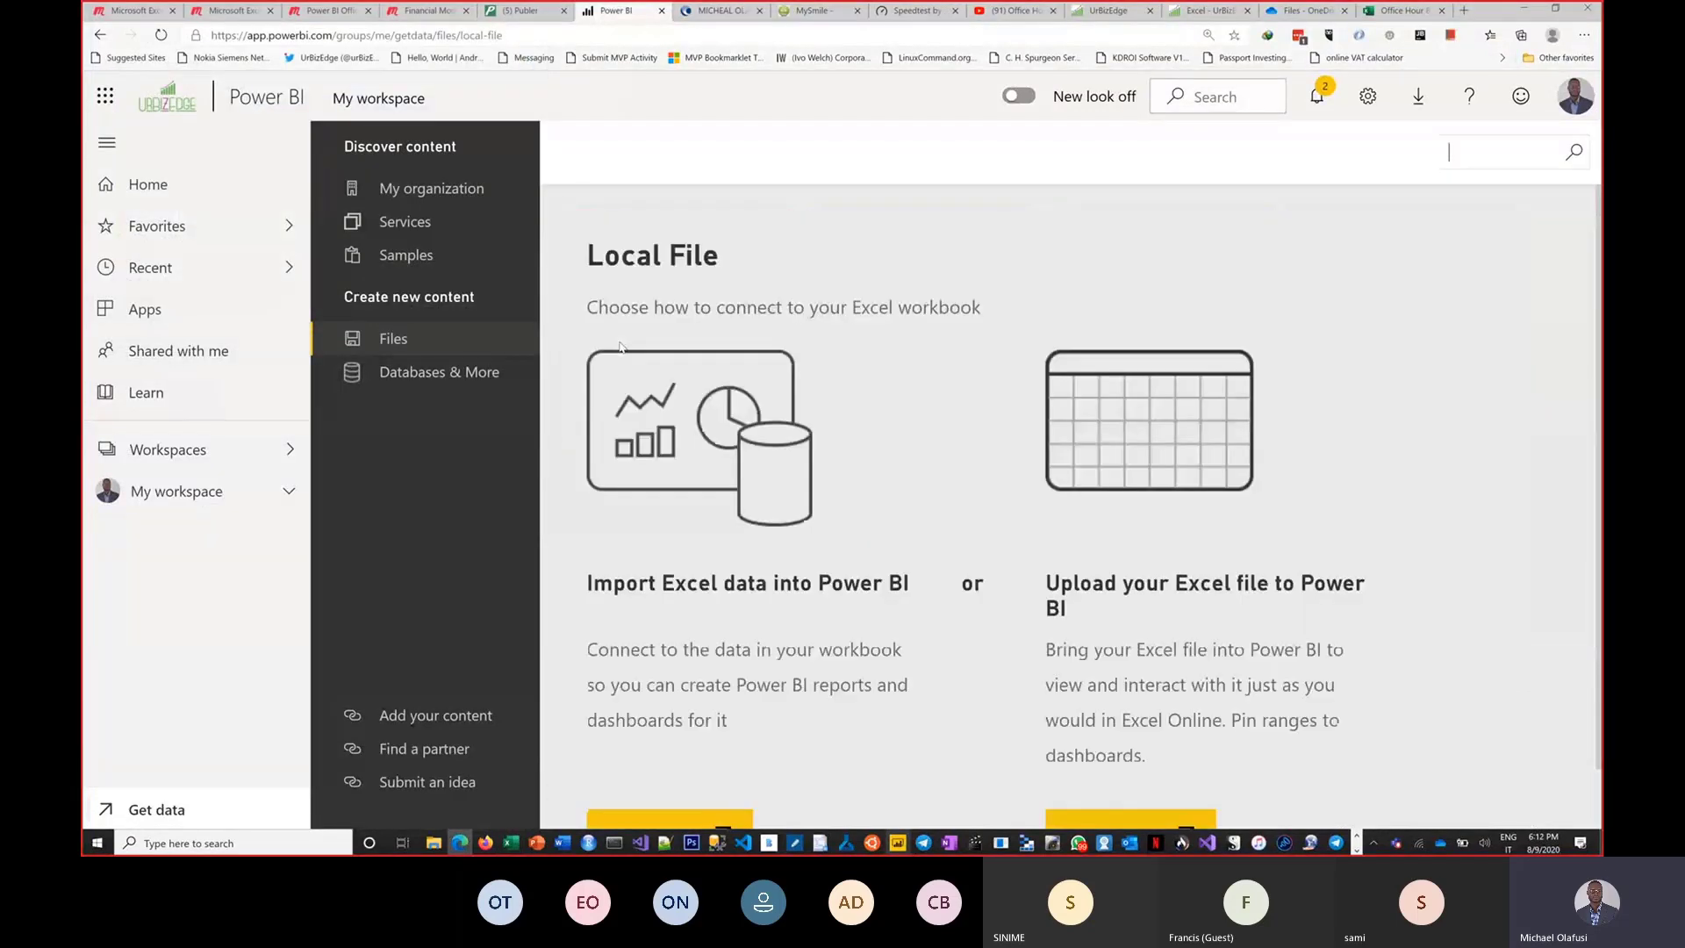
scroll(795, 523, "down", 2)
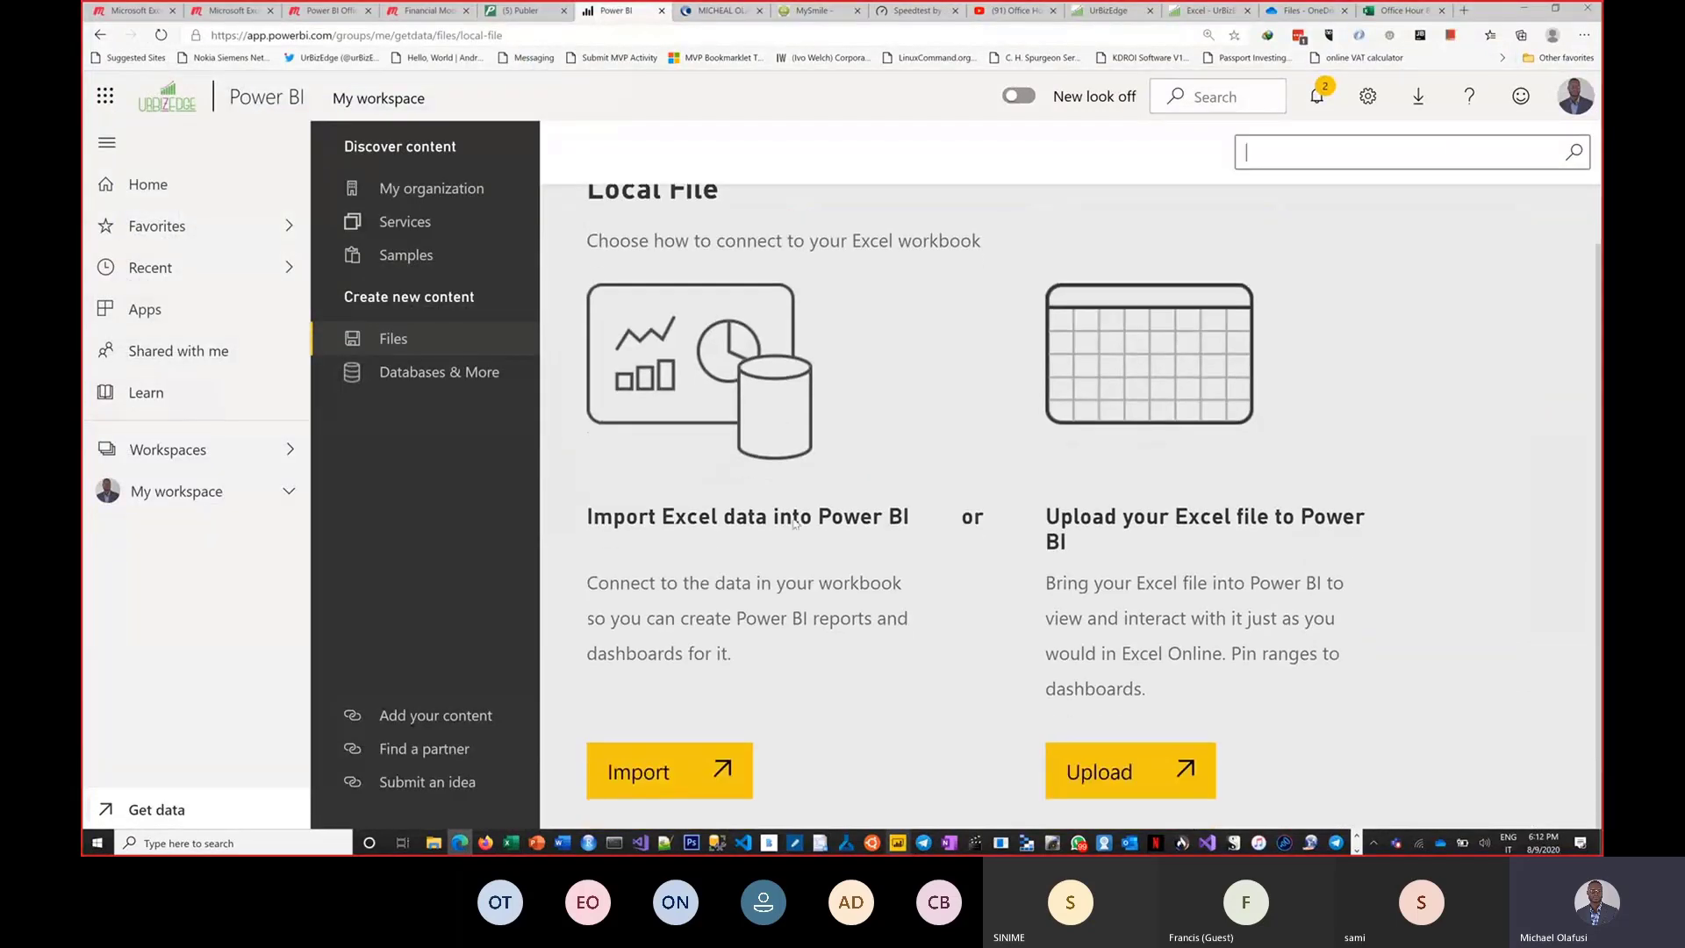
left_click(689, 774)
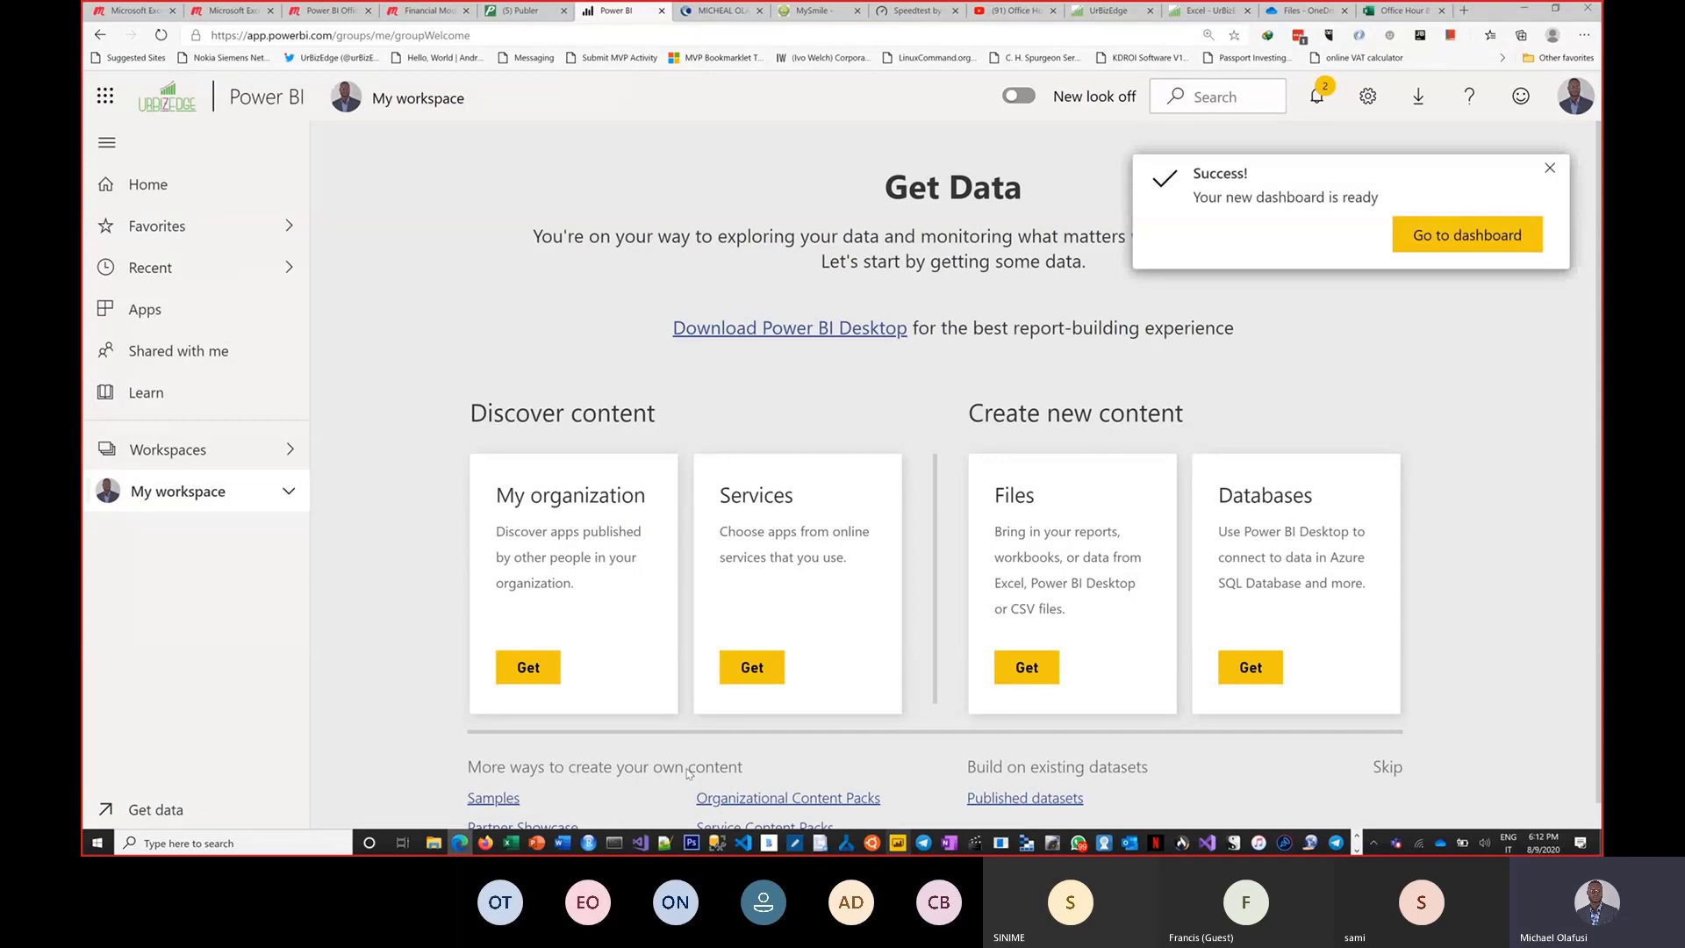
Open the new dashboard, then open the Office Hour 9 Demo dataset from My workspace to start a report.
left_click(1436, 245)
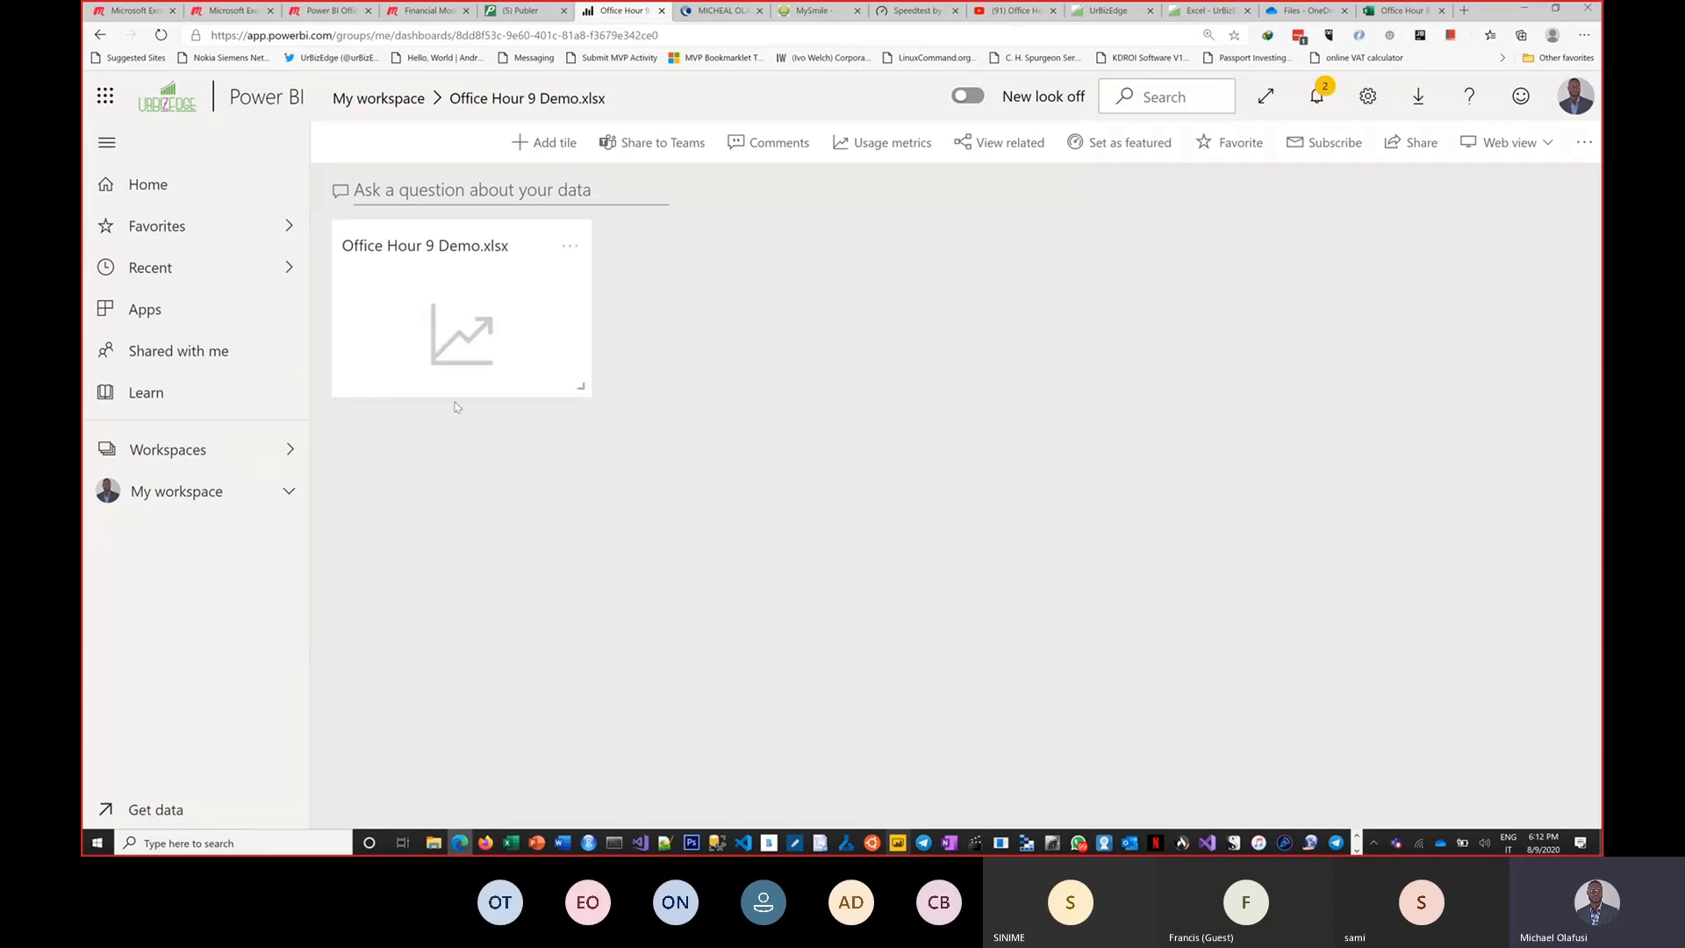
left_click(286, 494)
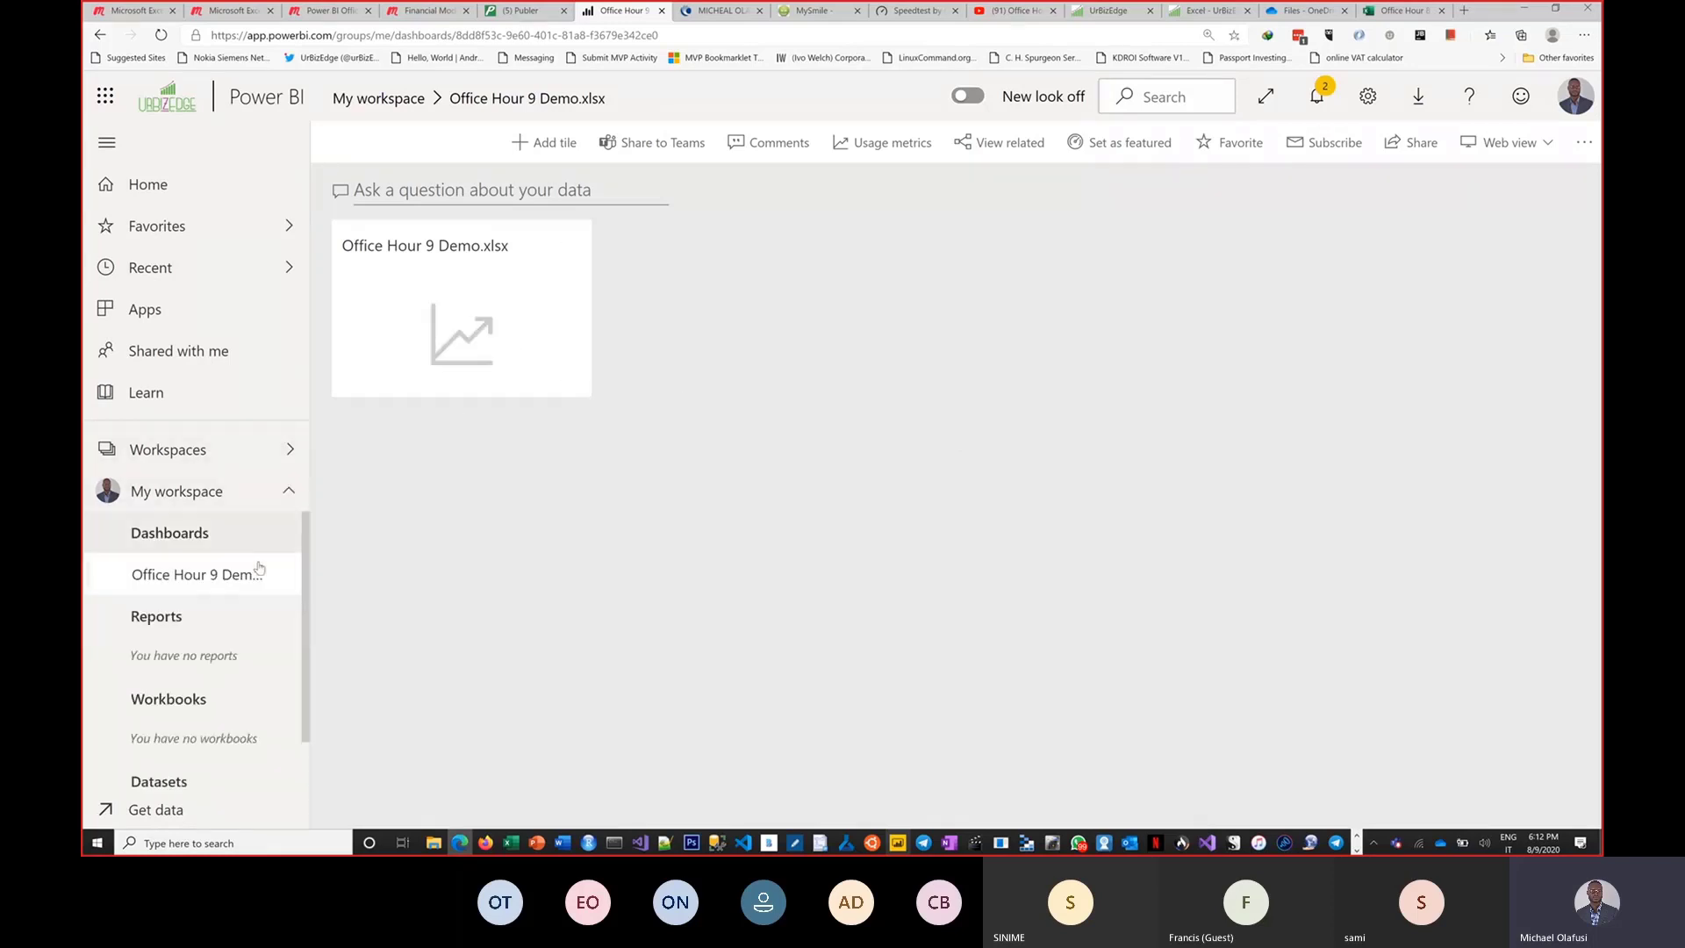
scroll(255, 574, "down", 1)
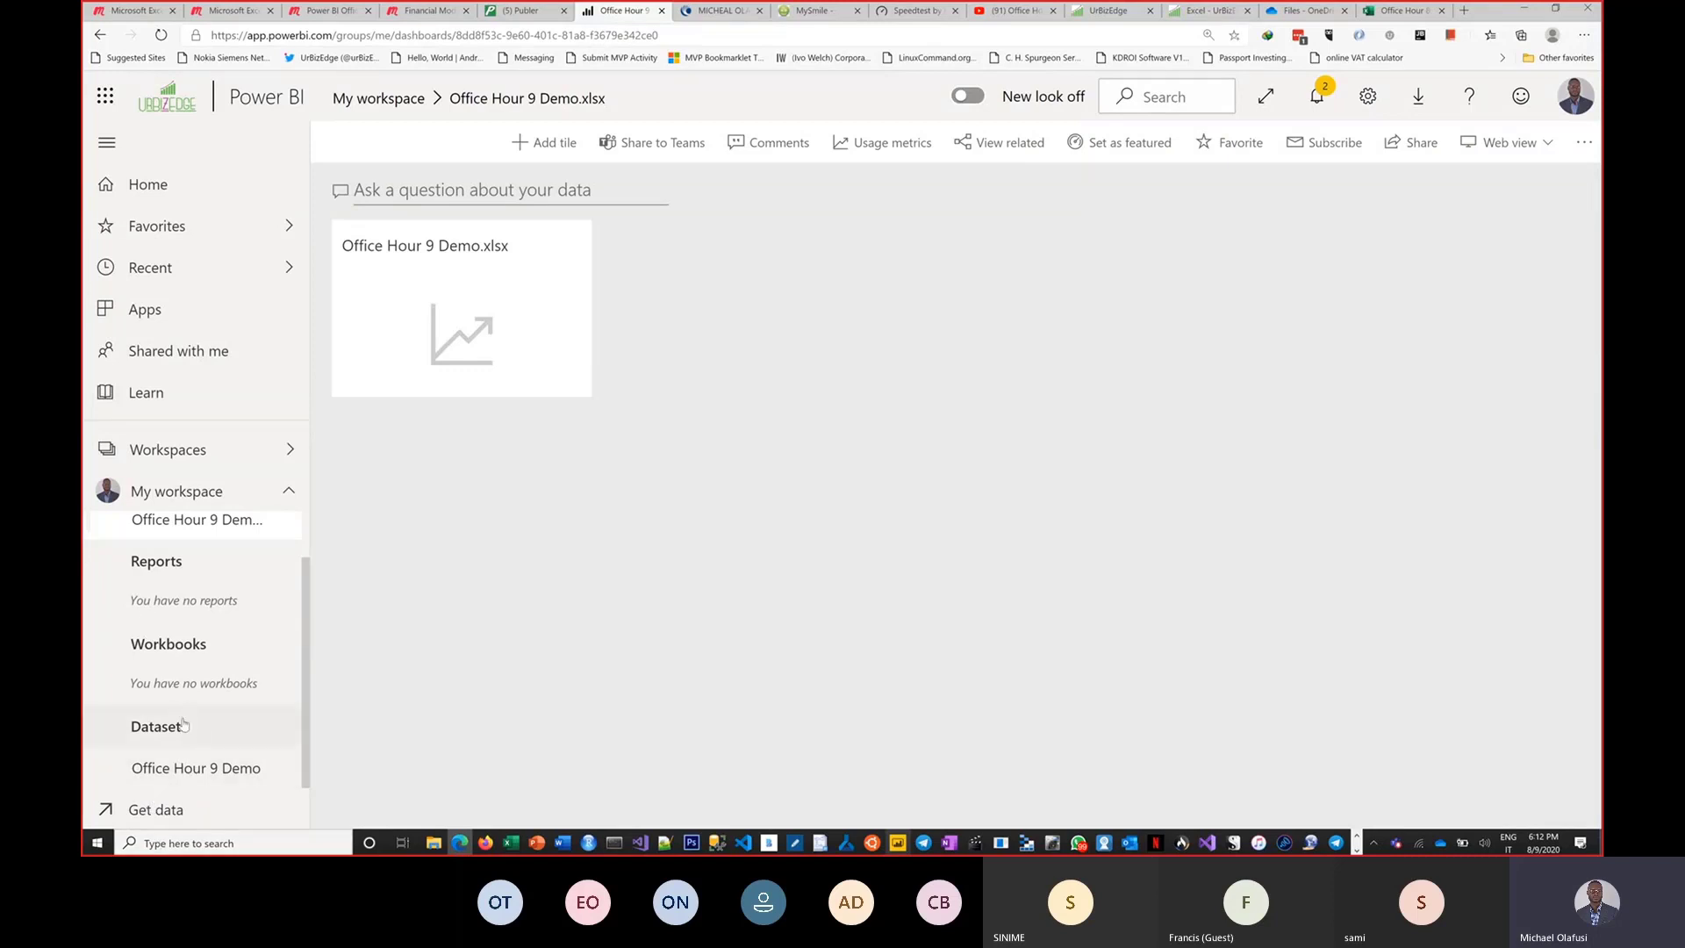
left_click(195, 772)
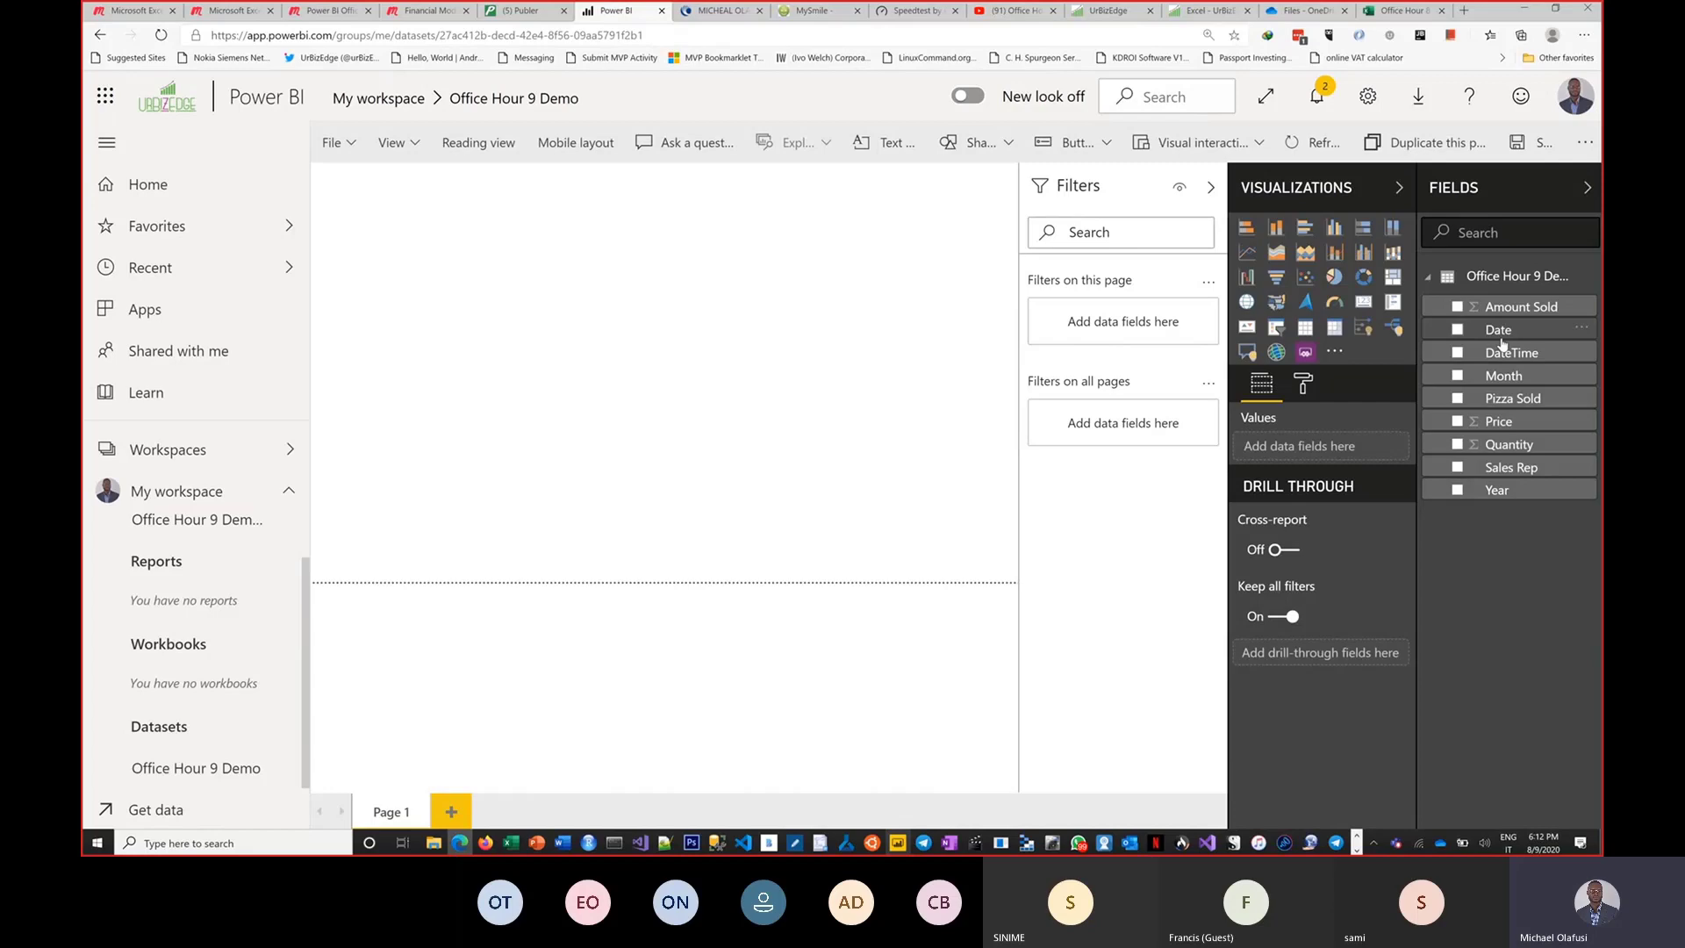
Insert a matrix visual on the report canvas and enlarge it.
key("alt+Tab")
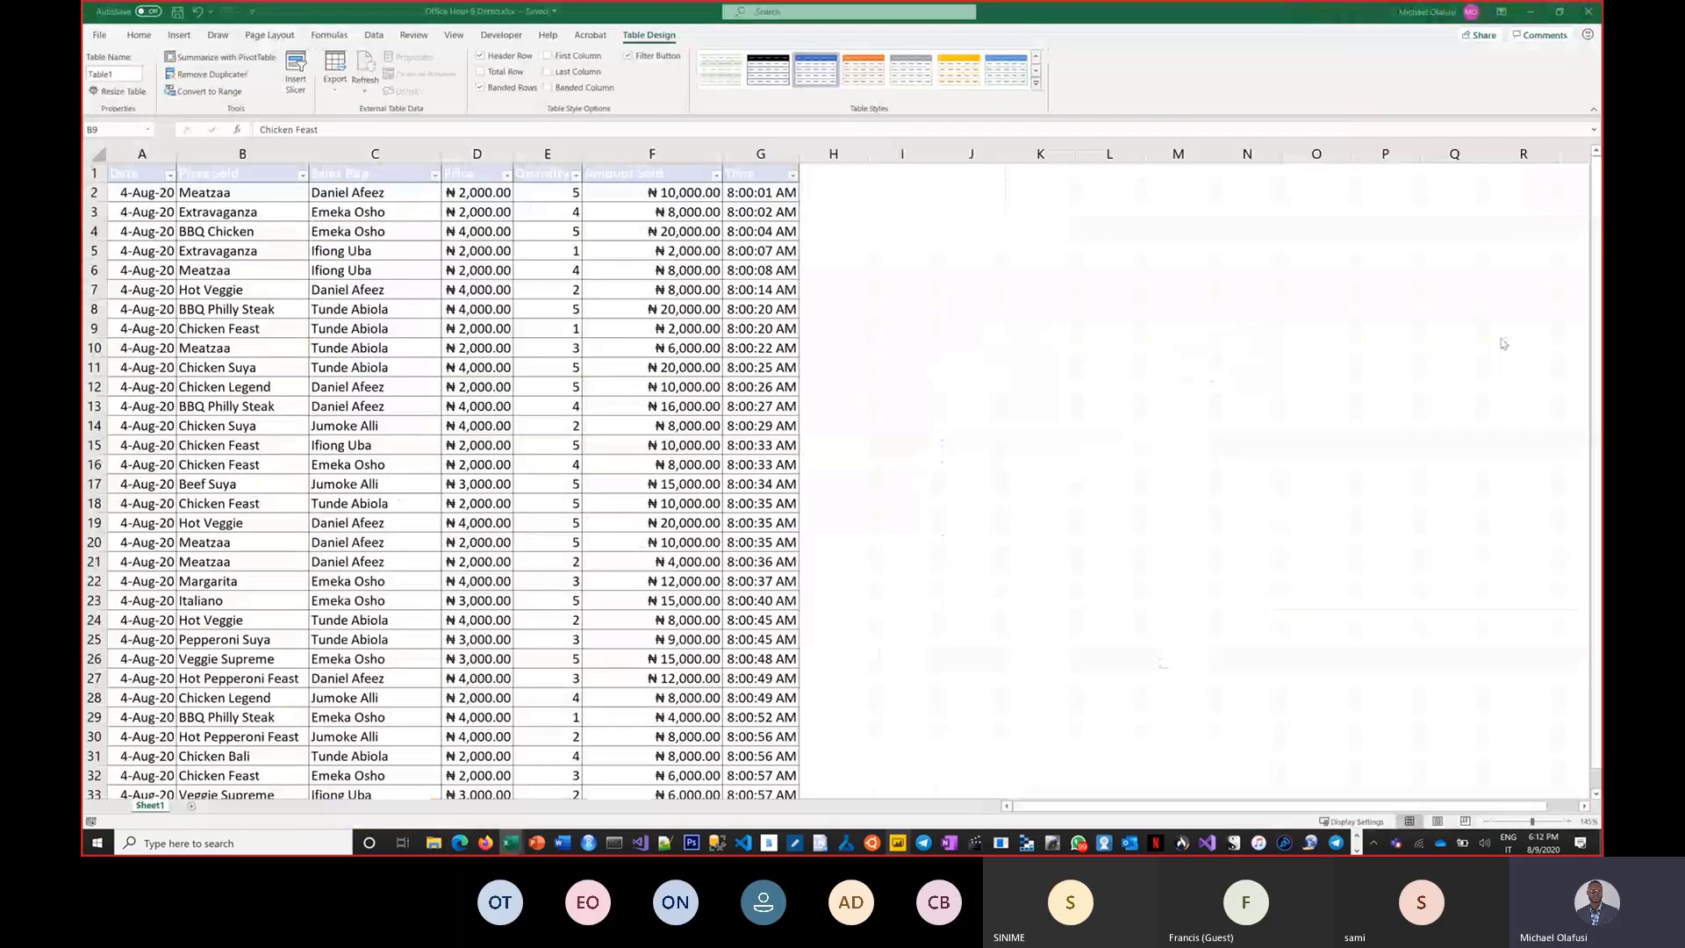
key("alt+Tab")
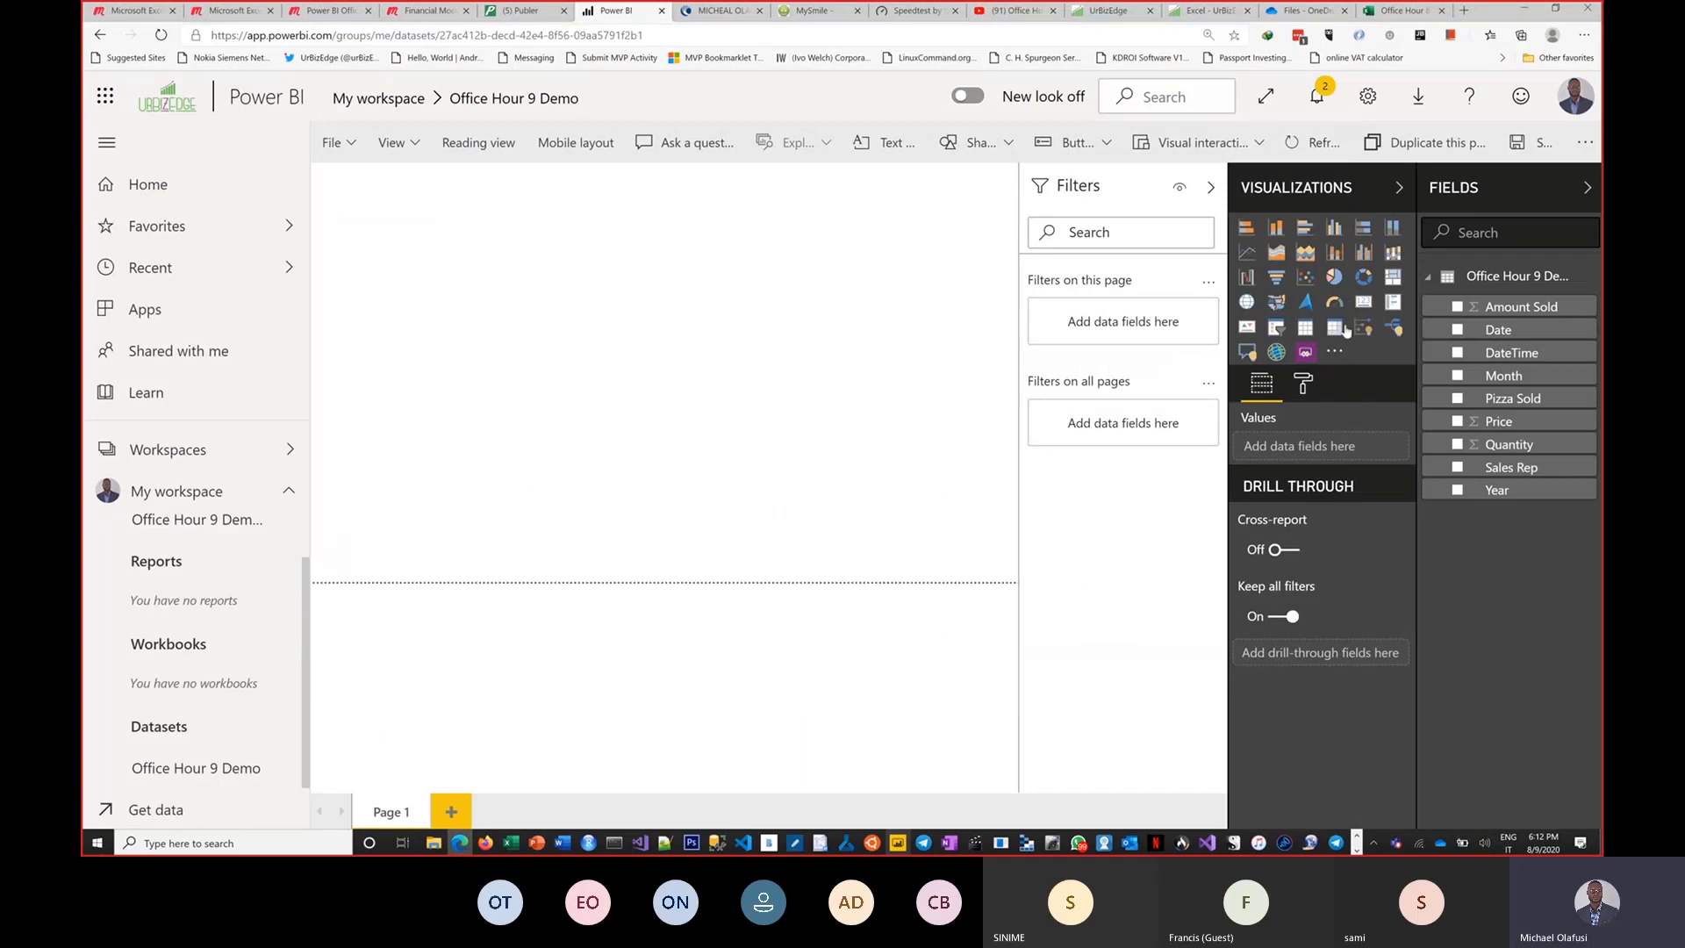
left_click(1335, 330)
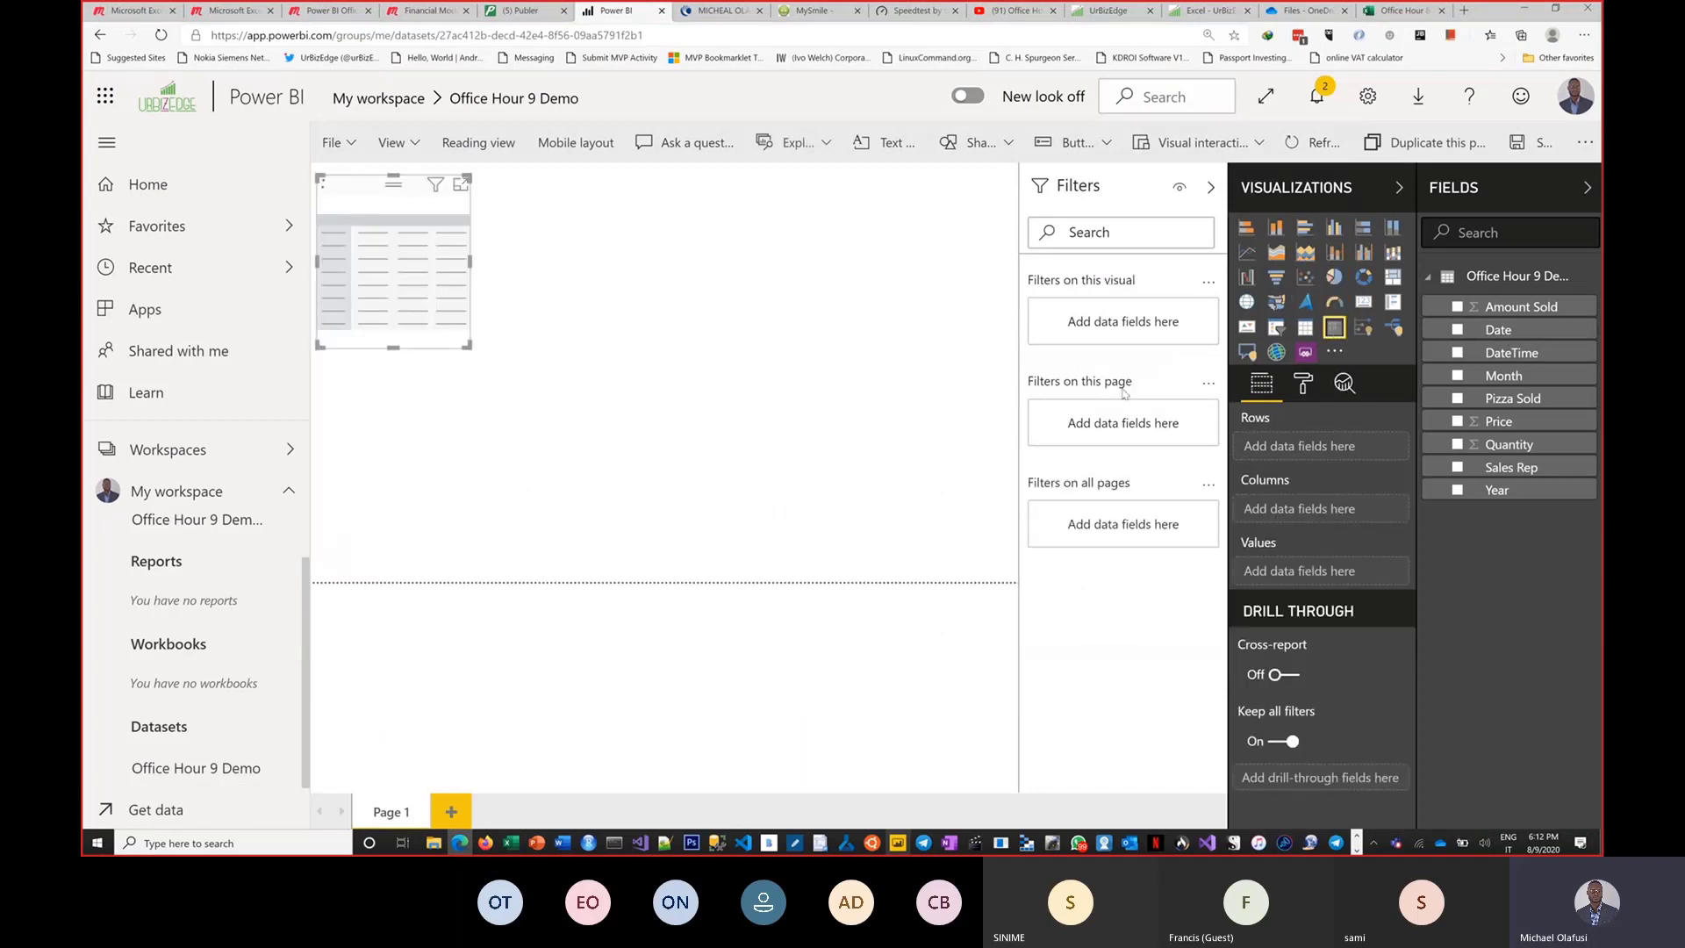
left_click_drag(468, 347, 752, 526)
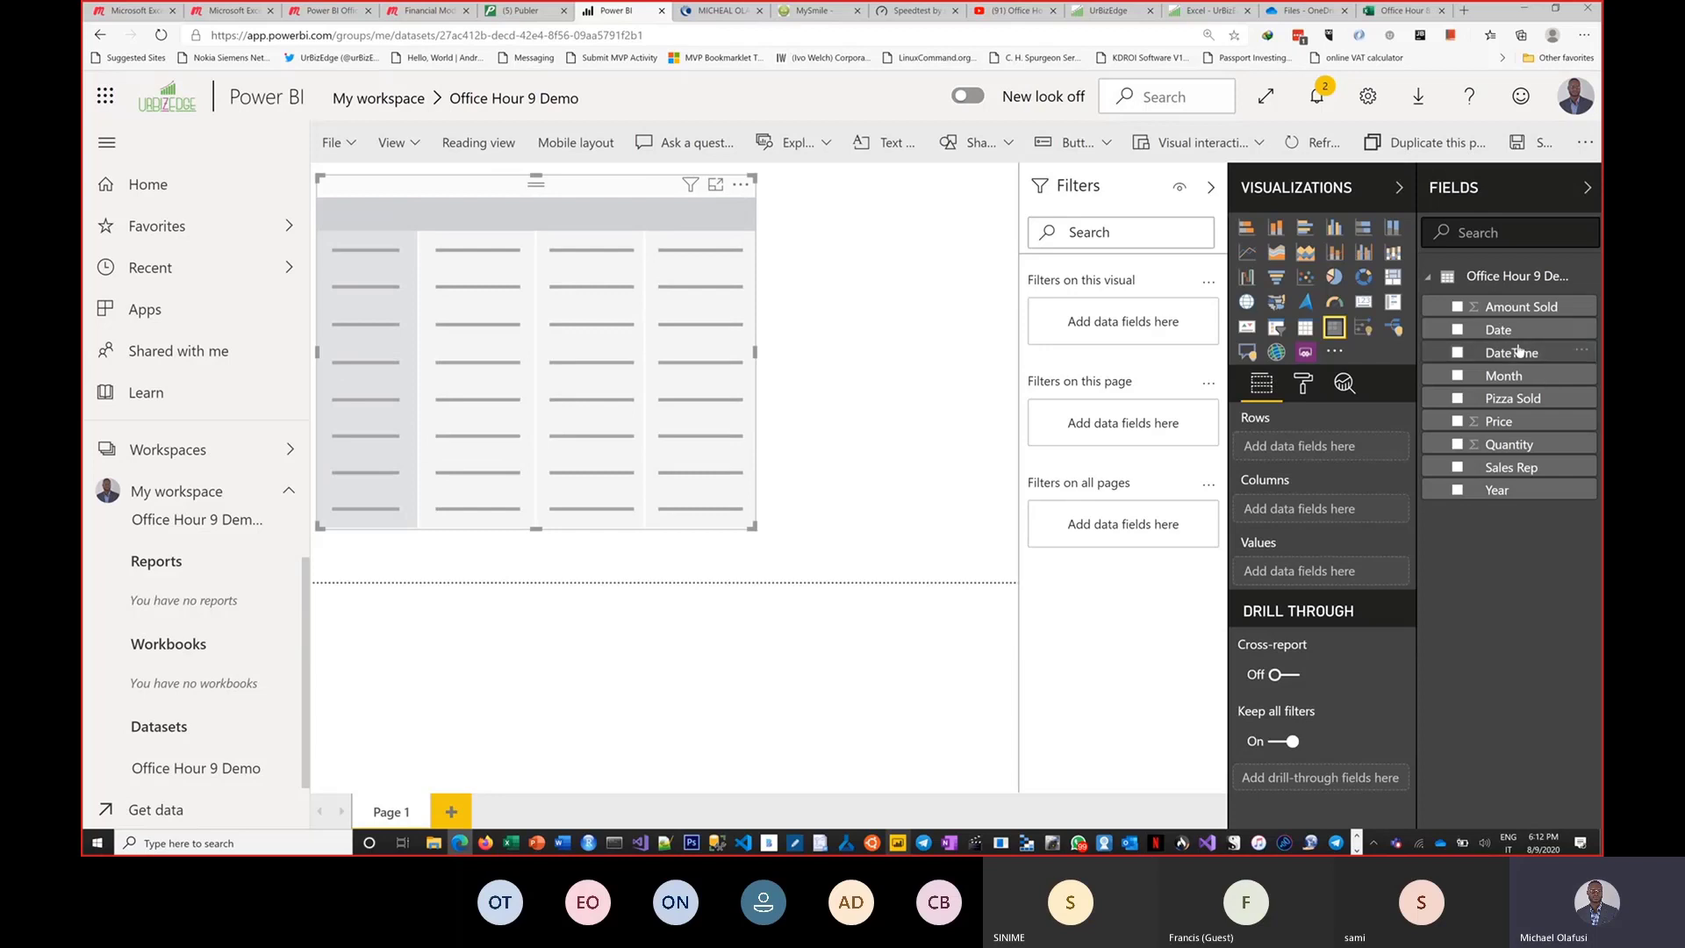
Put Date and Sales Rep in the matrix rows and Quantity in its values, then expand all row levels.
left_click_drag(1517, 340, 1329, 447)
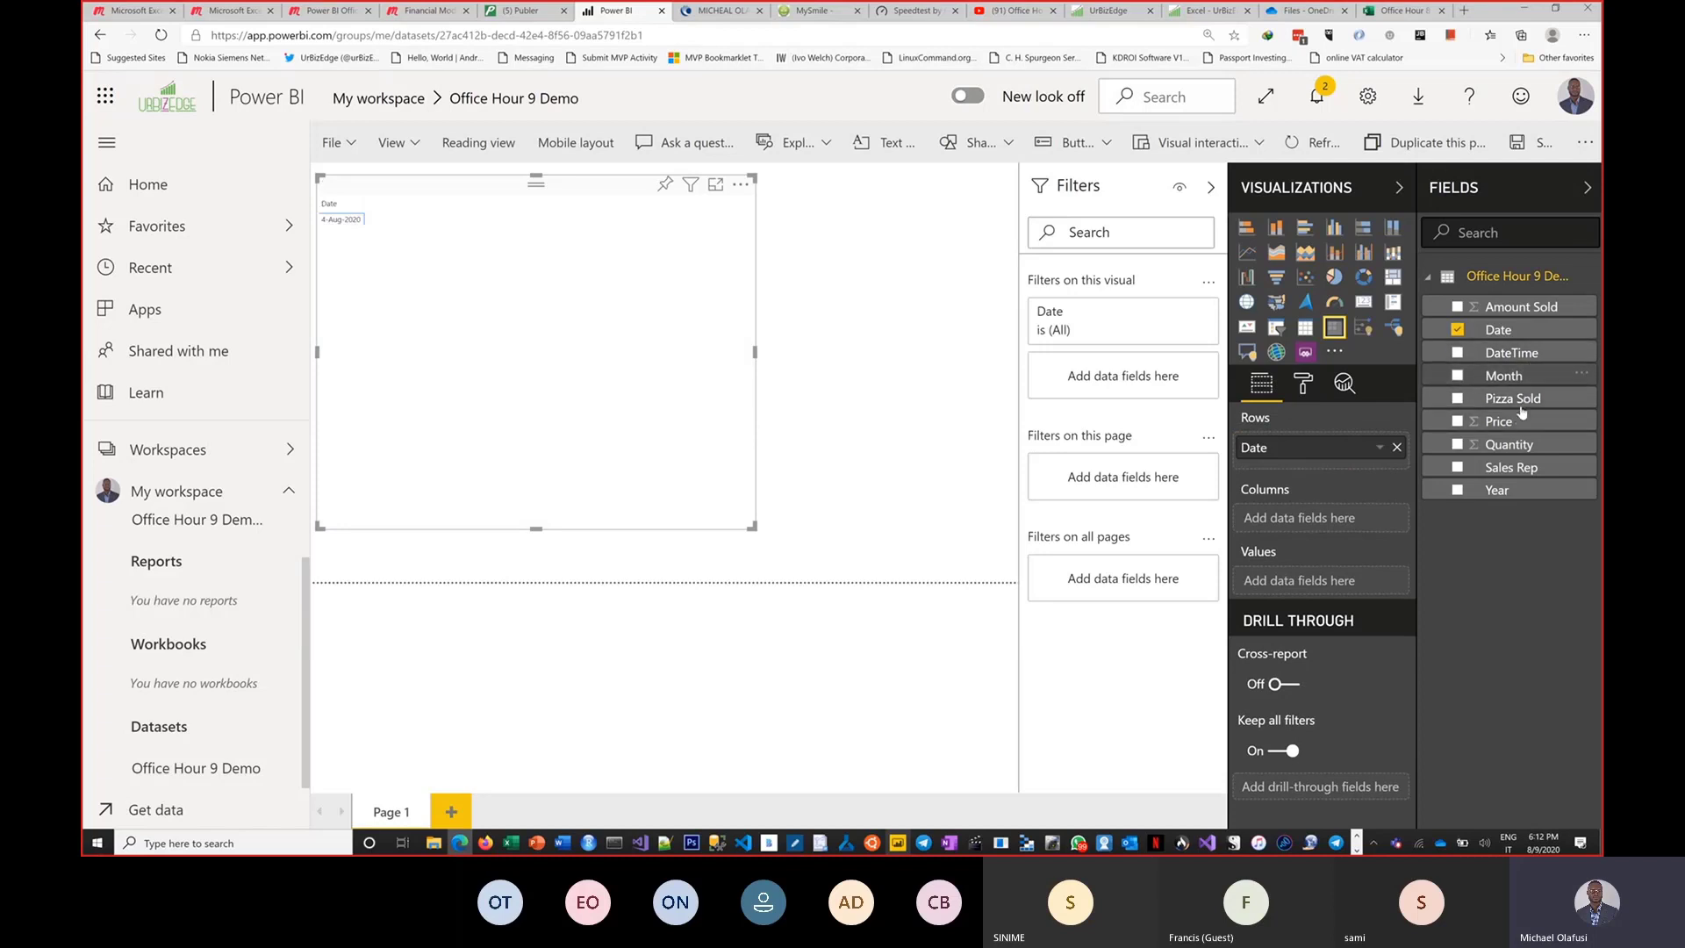
left_click_drag(1509, 467, 1316, 460)
left_click_drag(1506, 444, 1316, 607)
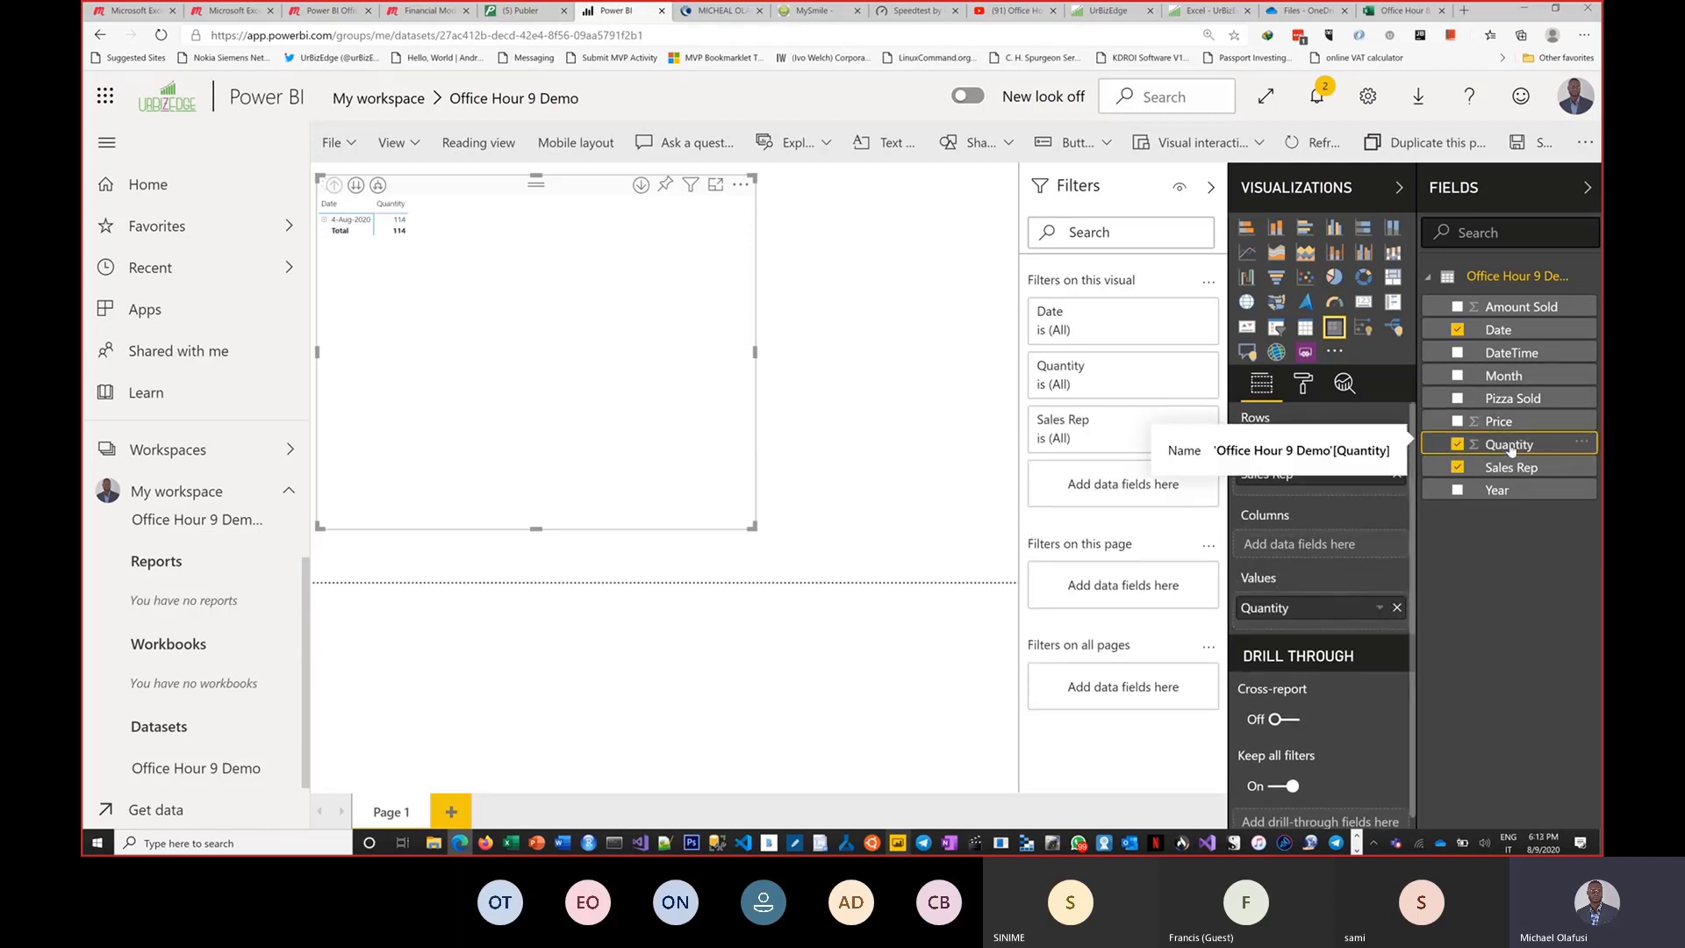
left_click(377, 185)
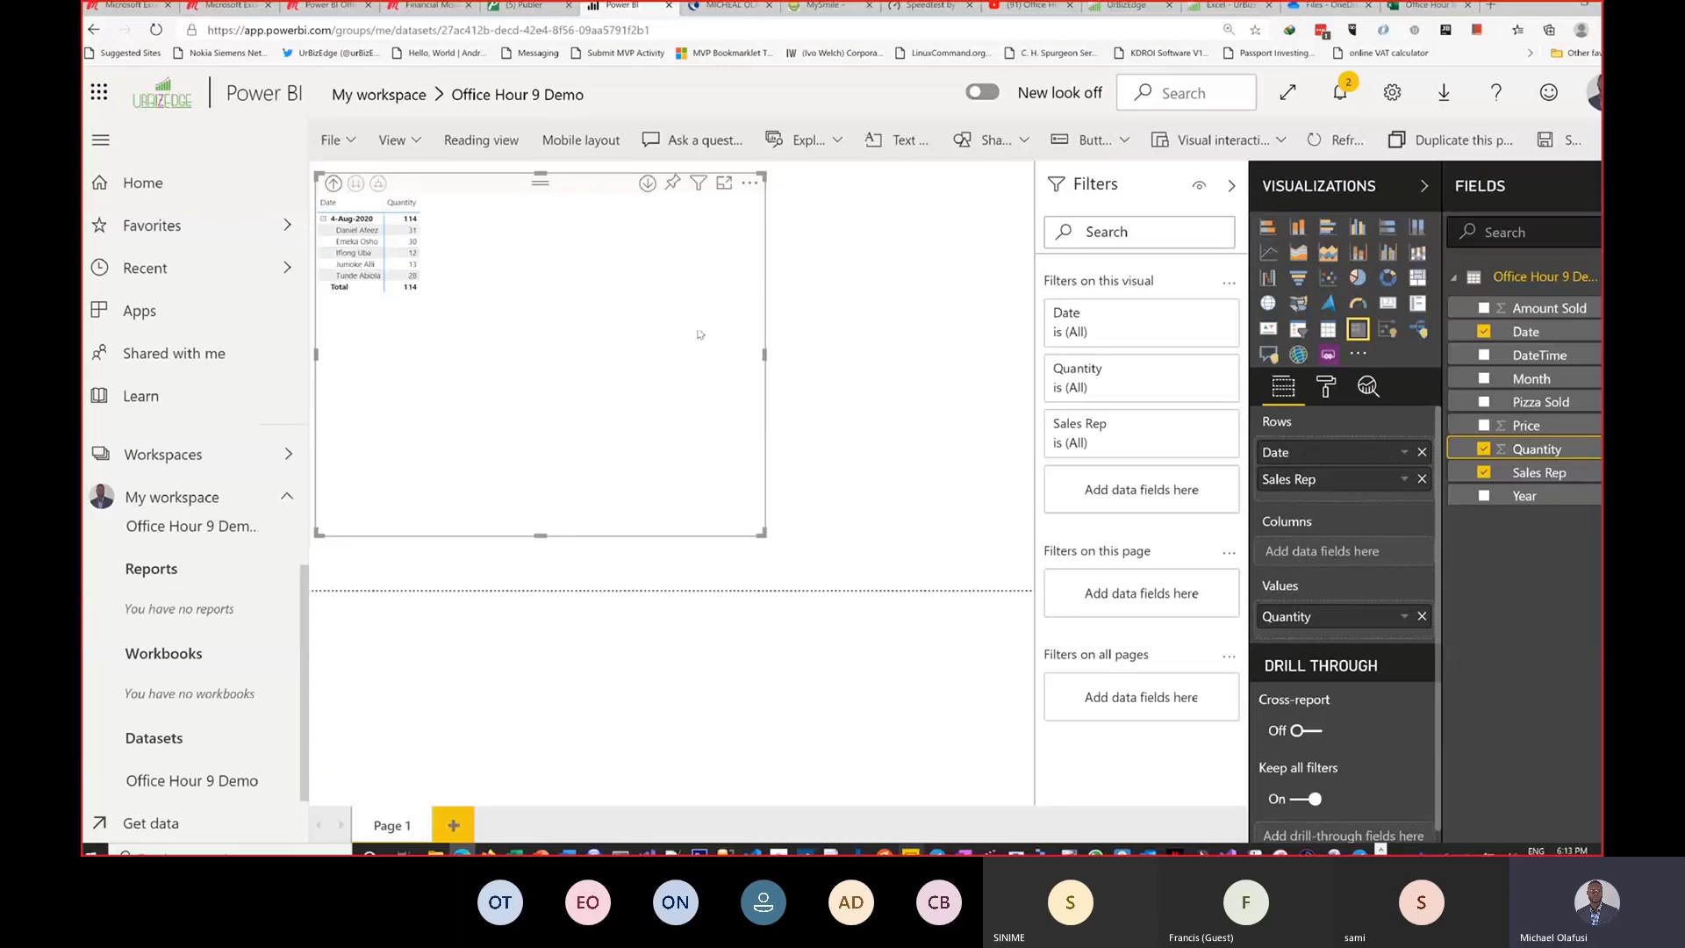
key("alt+Tab")
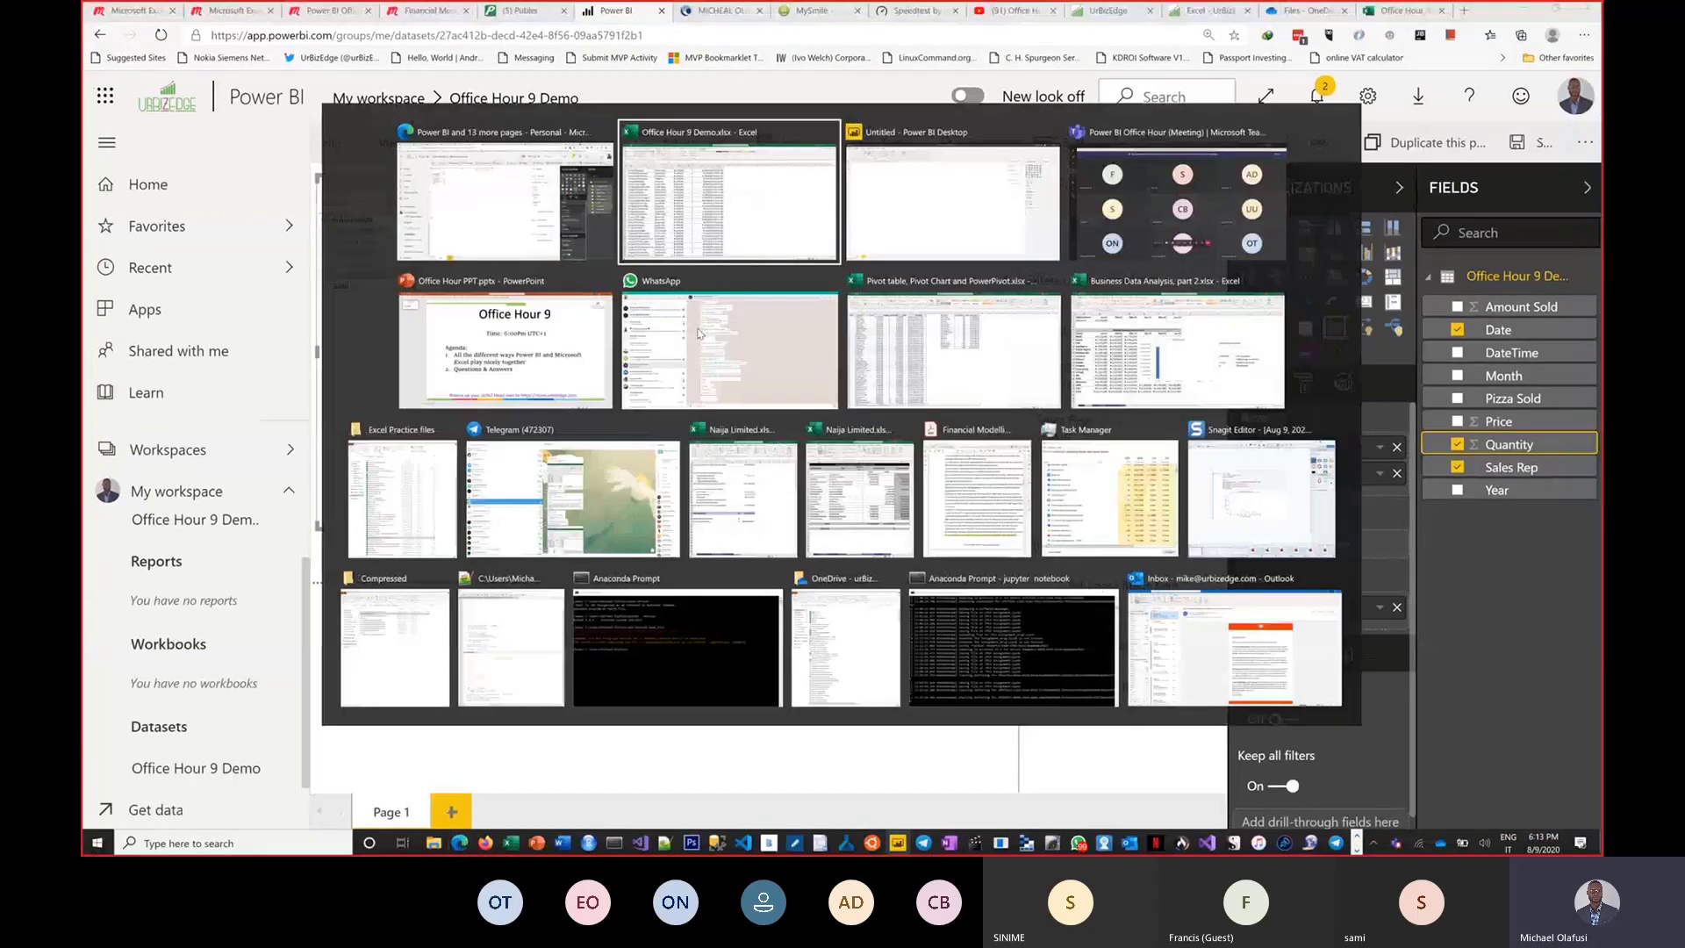
key("alt+Tab")
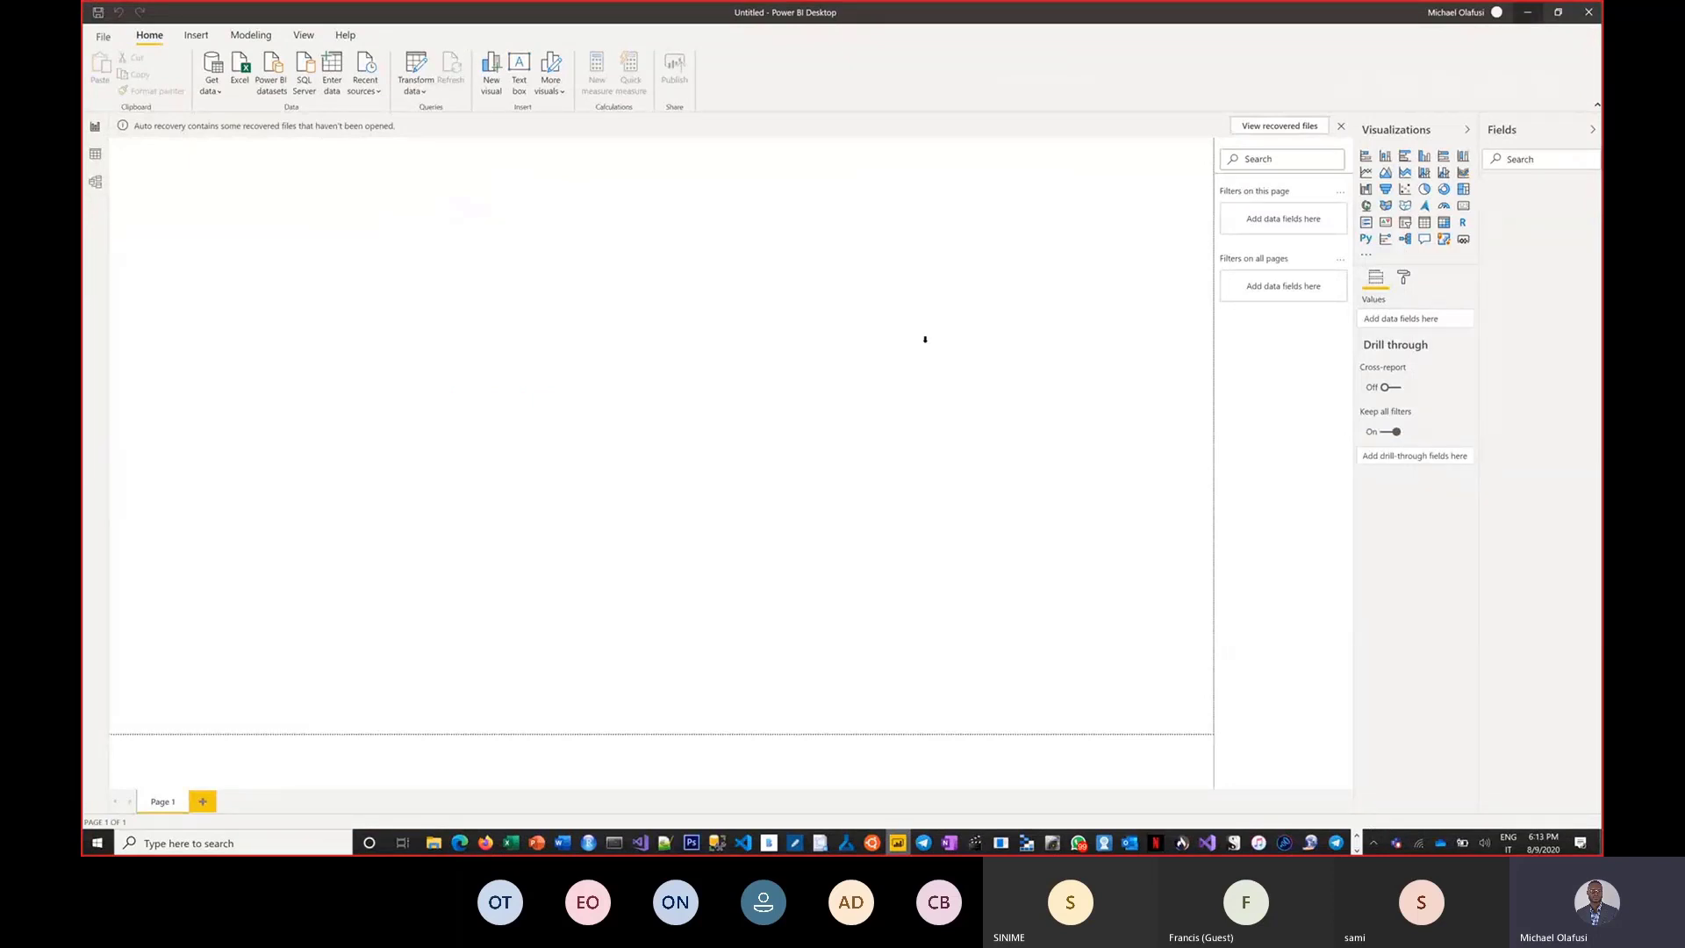
key("alt+Tab")
key("alt+Tab")
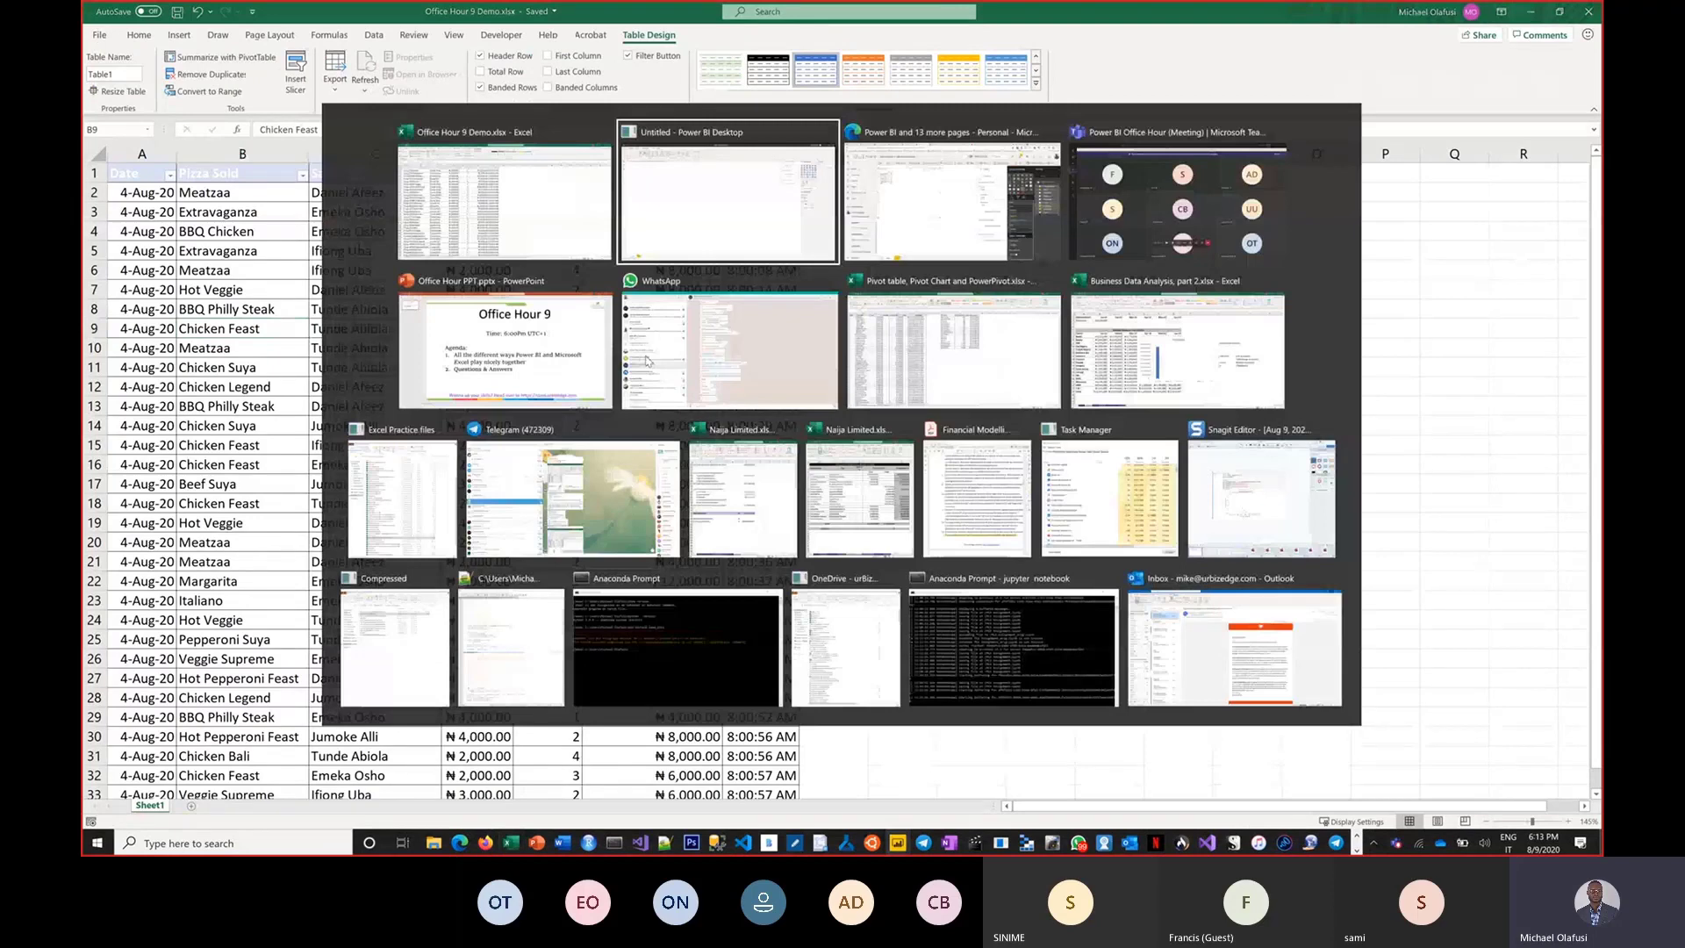
key("alt+Tab")
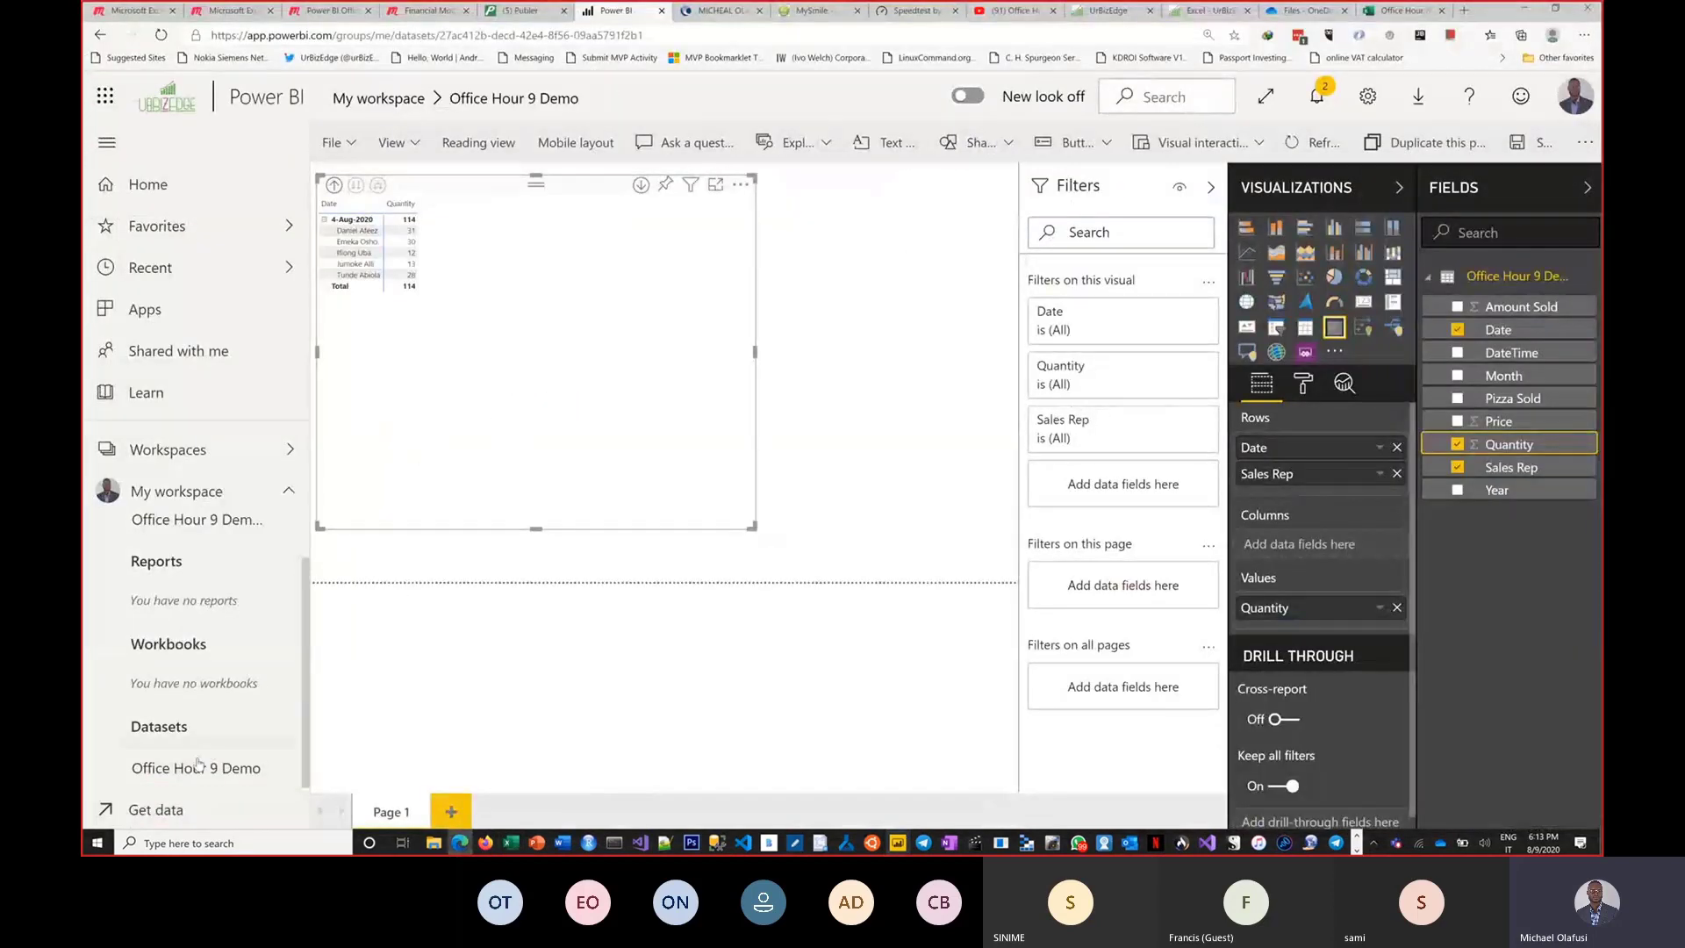
Save the report as Office Hour 9 Demo.
left_click(176, 816)
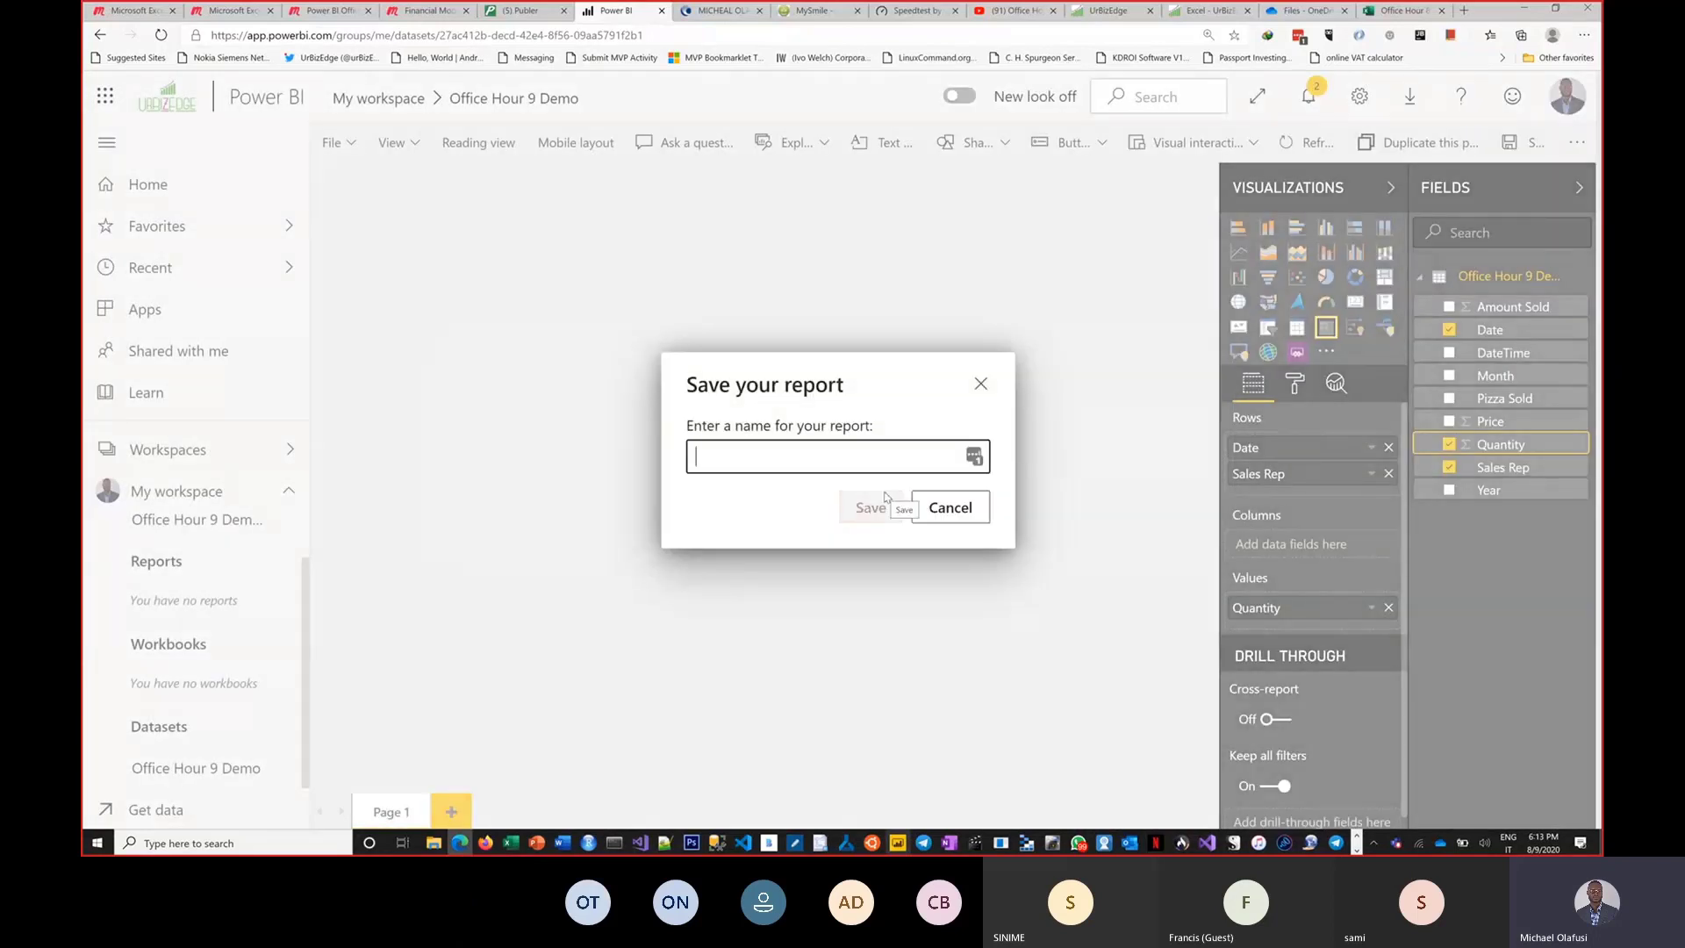
type("Office Hour ")
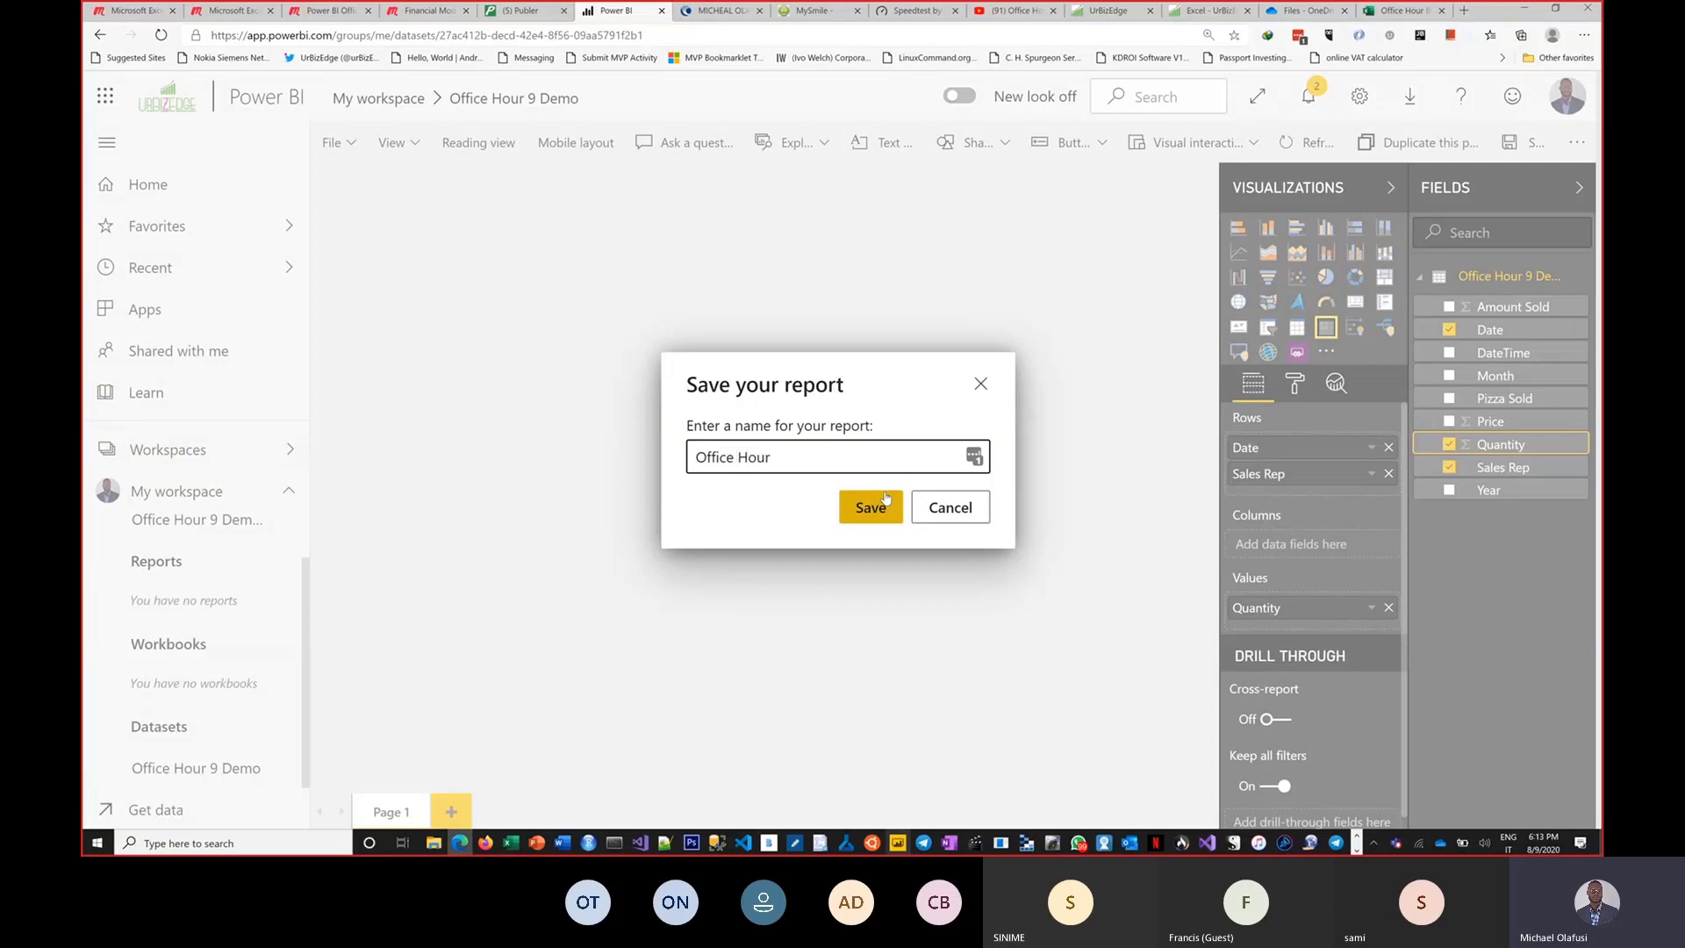
type("9 Demo")
left_click(878, 506)
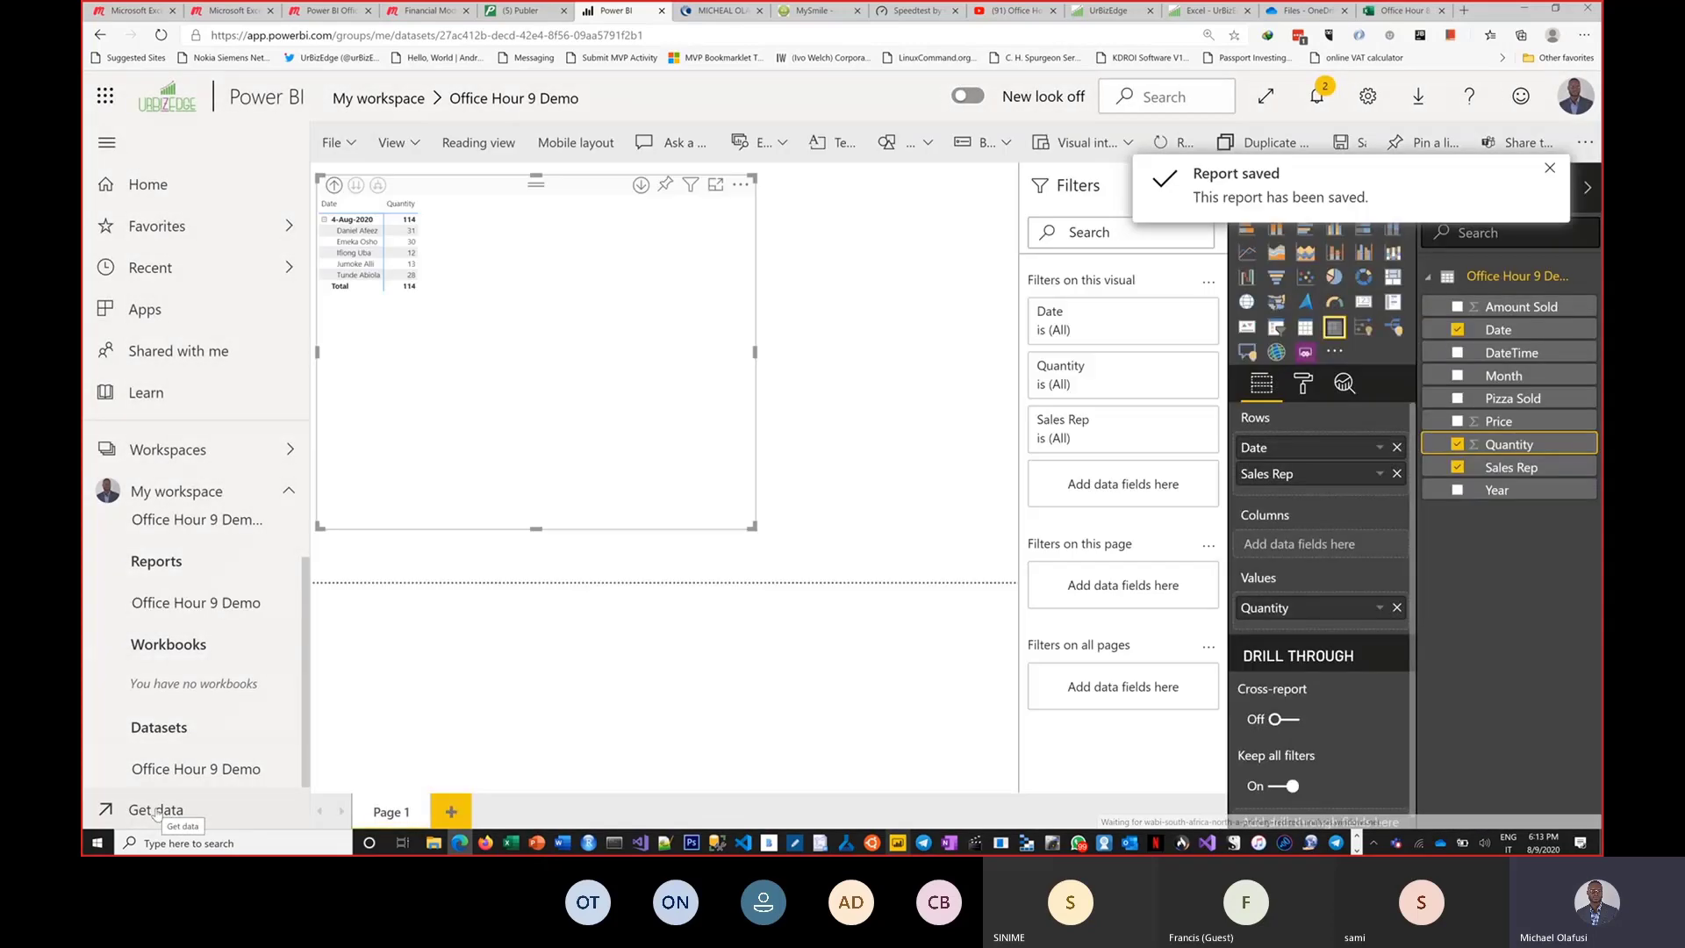
Upload Office Hour 9 Demo.xlsx from a local file into Power BI as an Excel workbook.
left_click(155, 809)
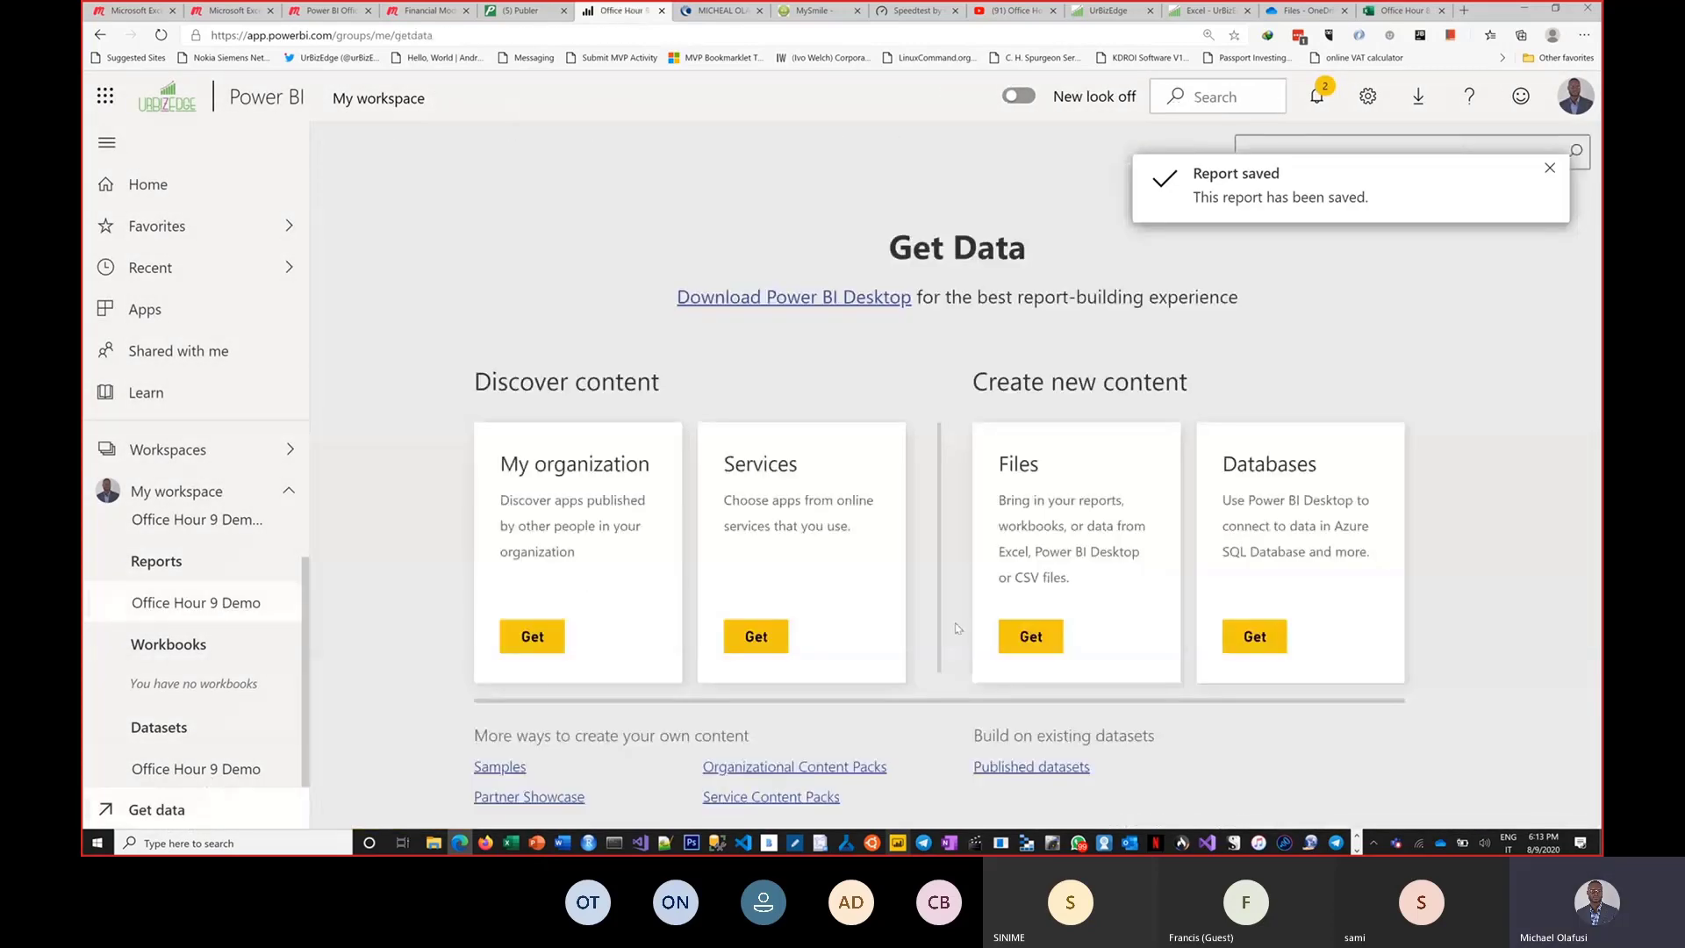
left_click(1025, 633)
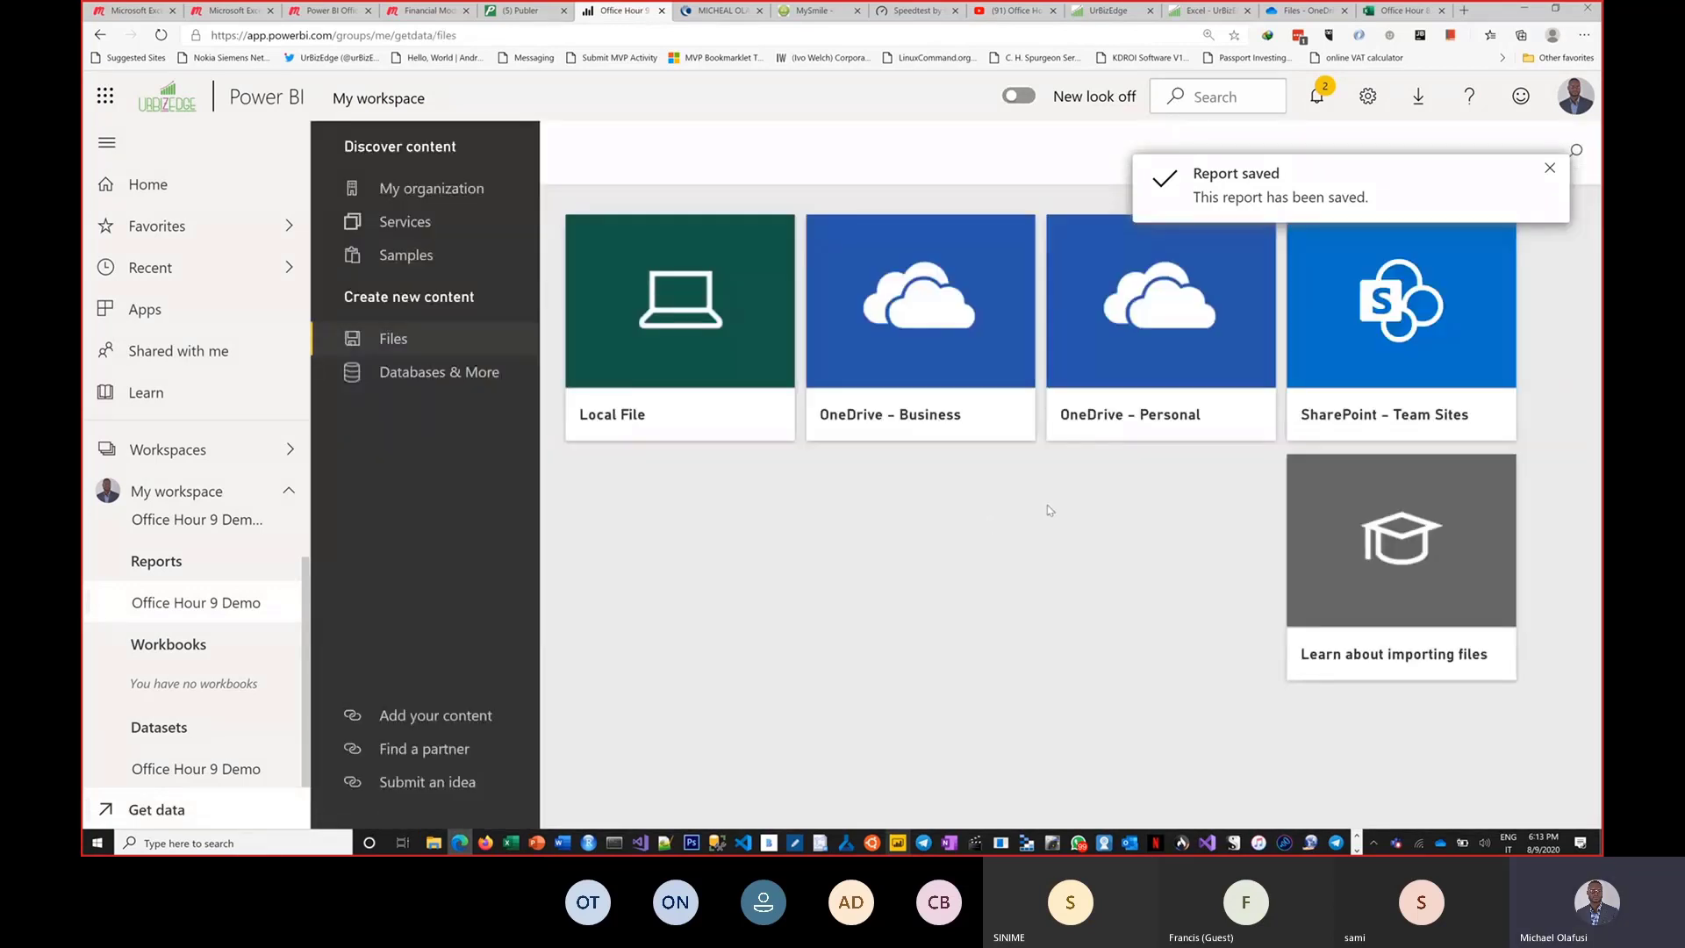
left_click(707, 369)
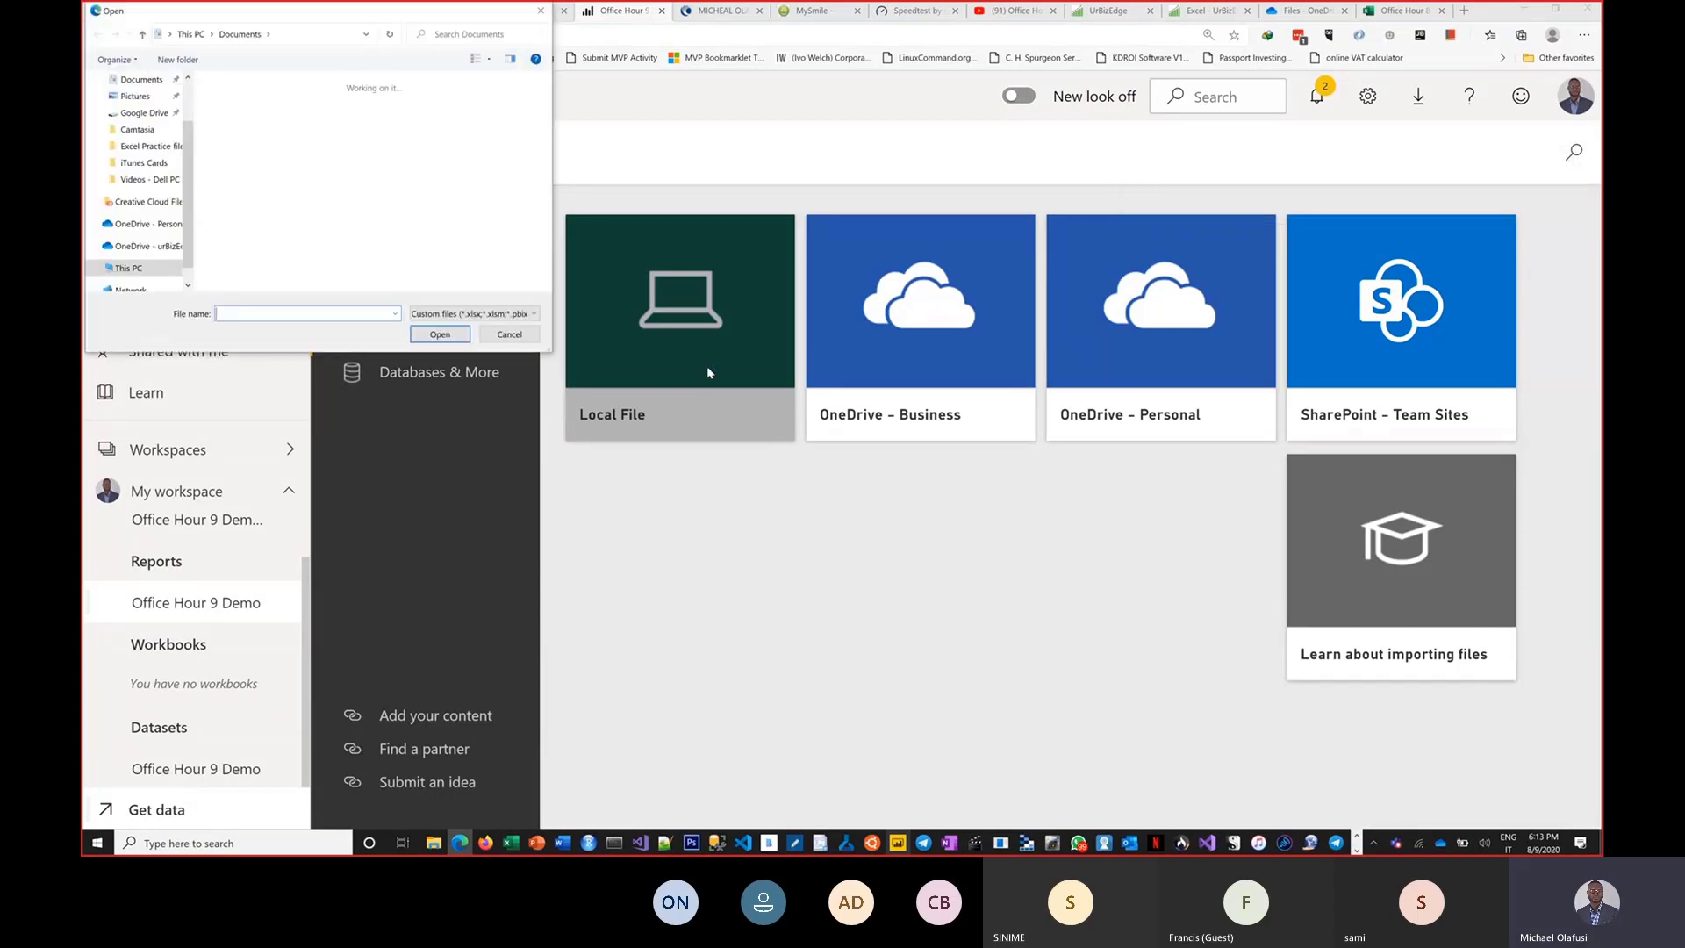
left_click(318, 114)
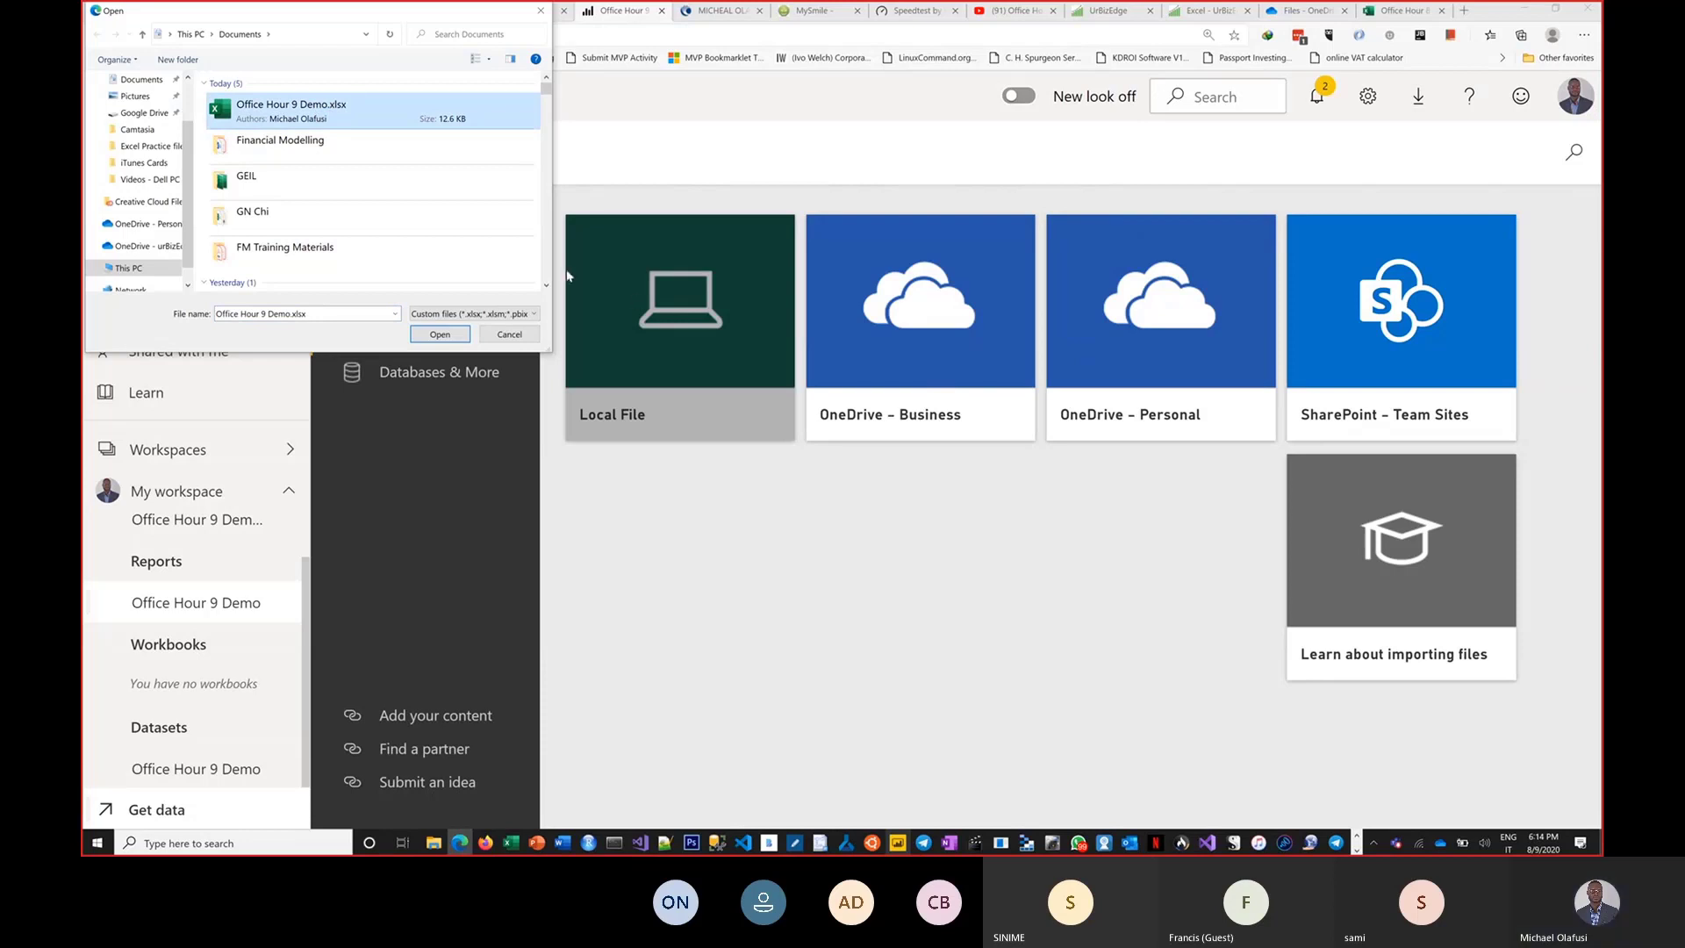
left_click(430, 337)
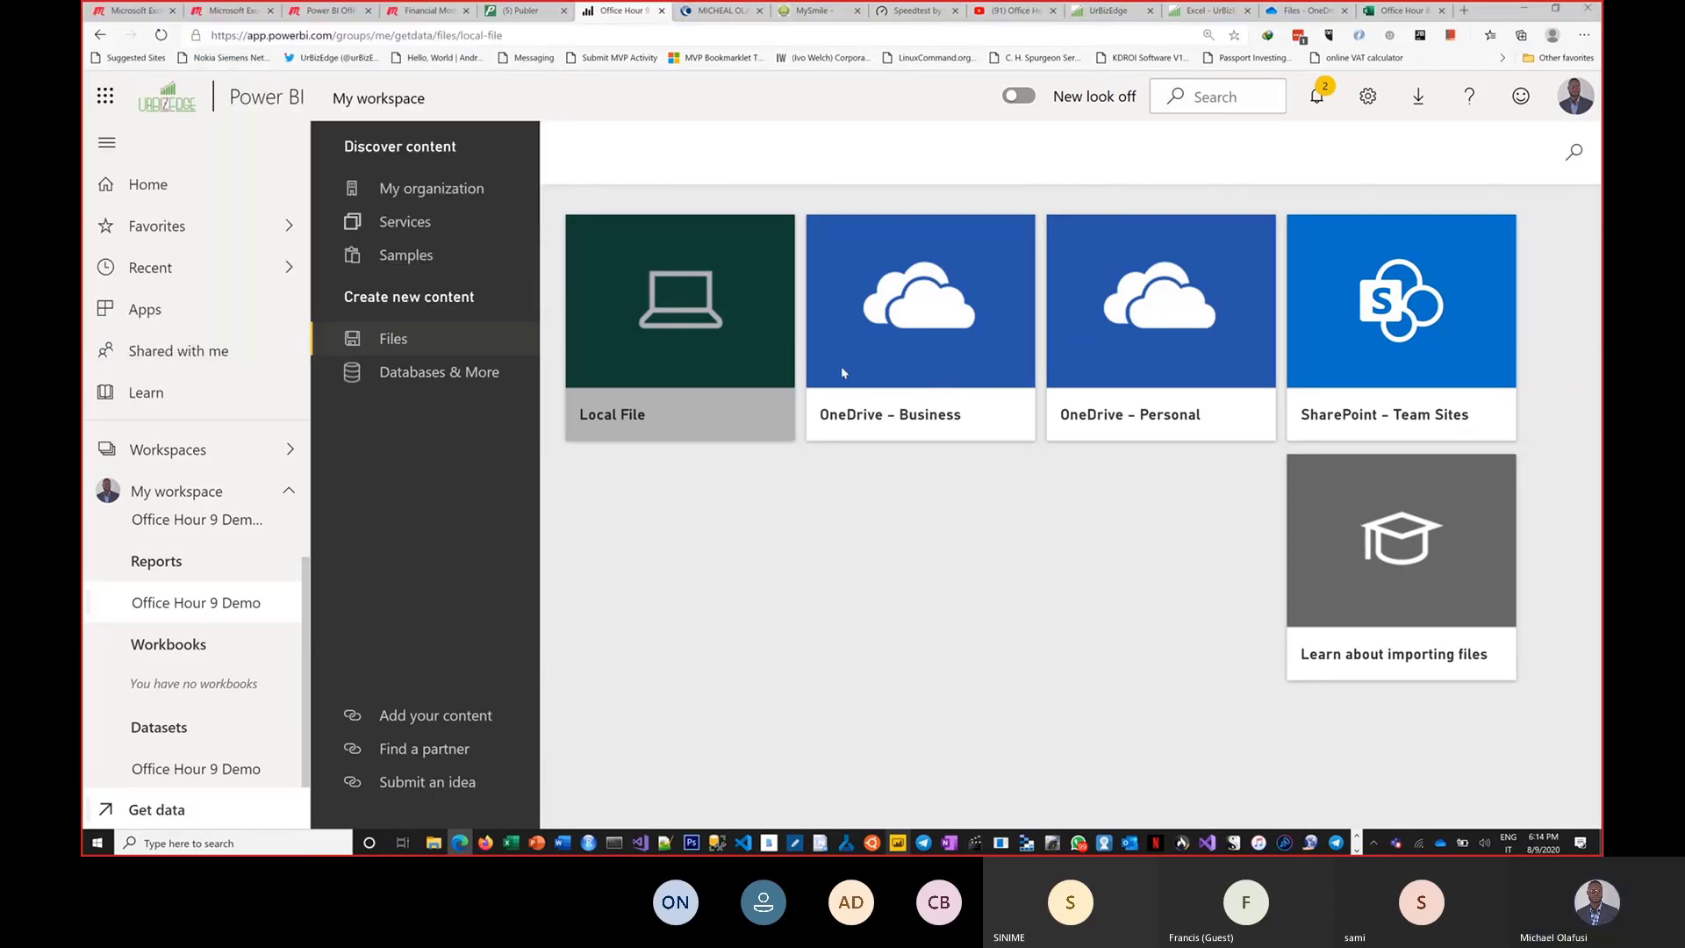
scroll(959, 486, "down", 1)
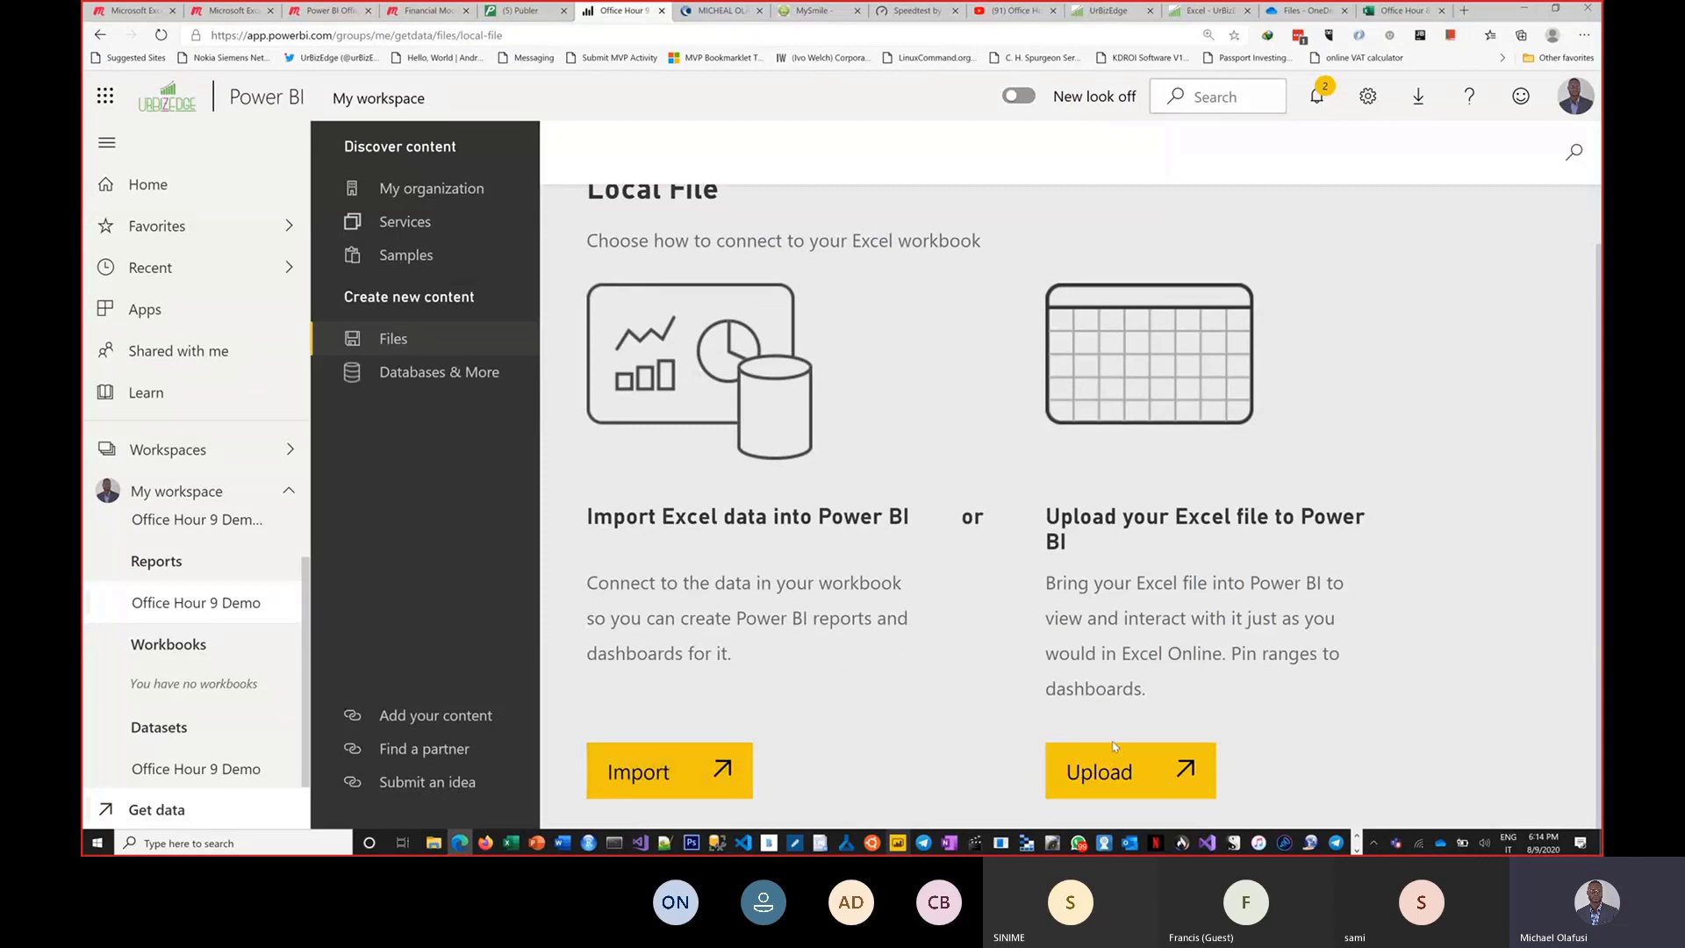
left_click(1138, 771)
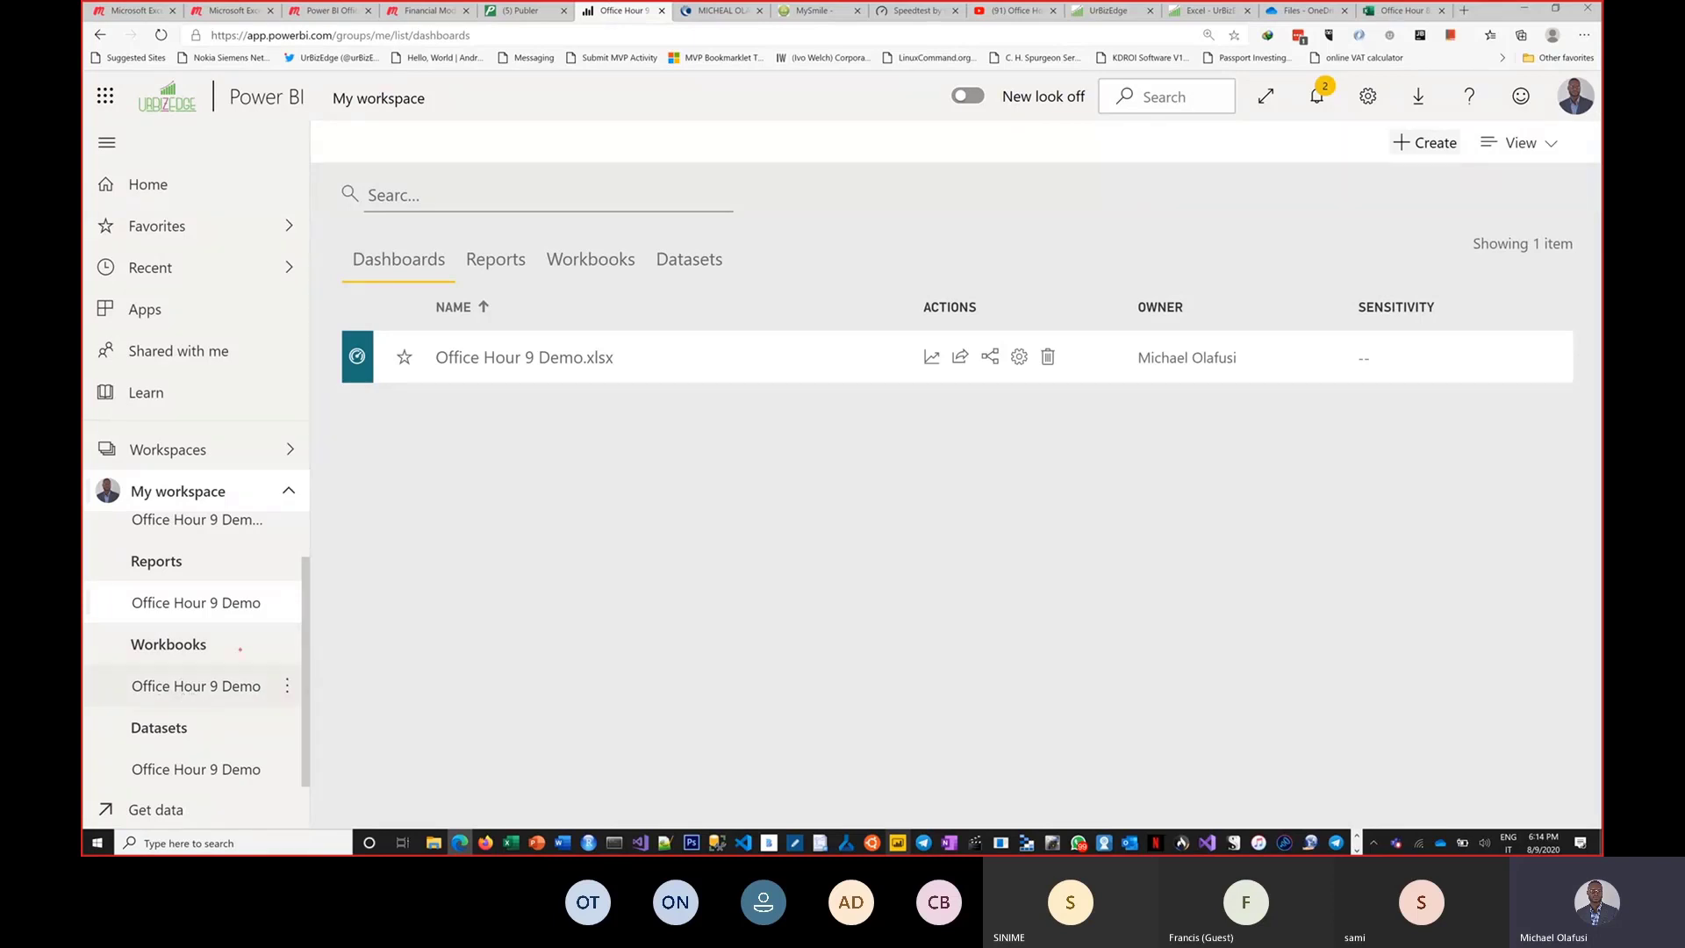
Open the uploaded Office Hour 9 Demo workbook from My workspace and dismiss the pinning tip.
mouse_move(224, 655)
left_mouse_down()
mouse_move(273, 632)
mouse_move(220, 669)
left_mouse_up()
left_click(203, 685)
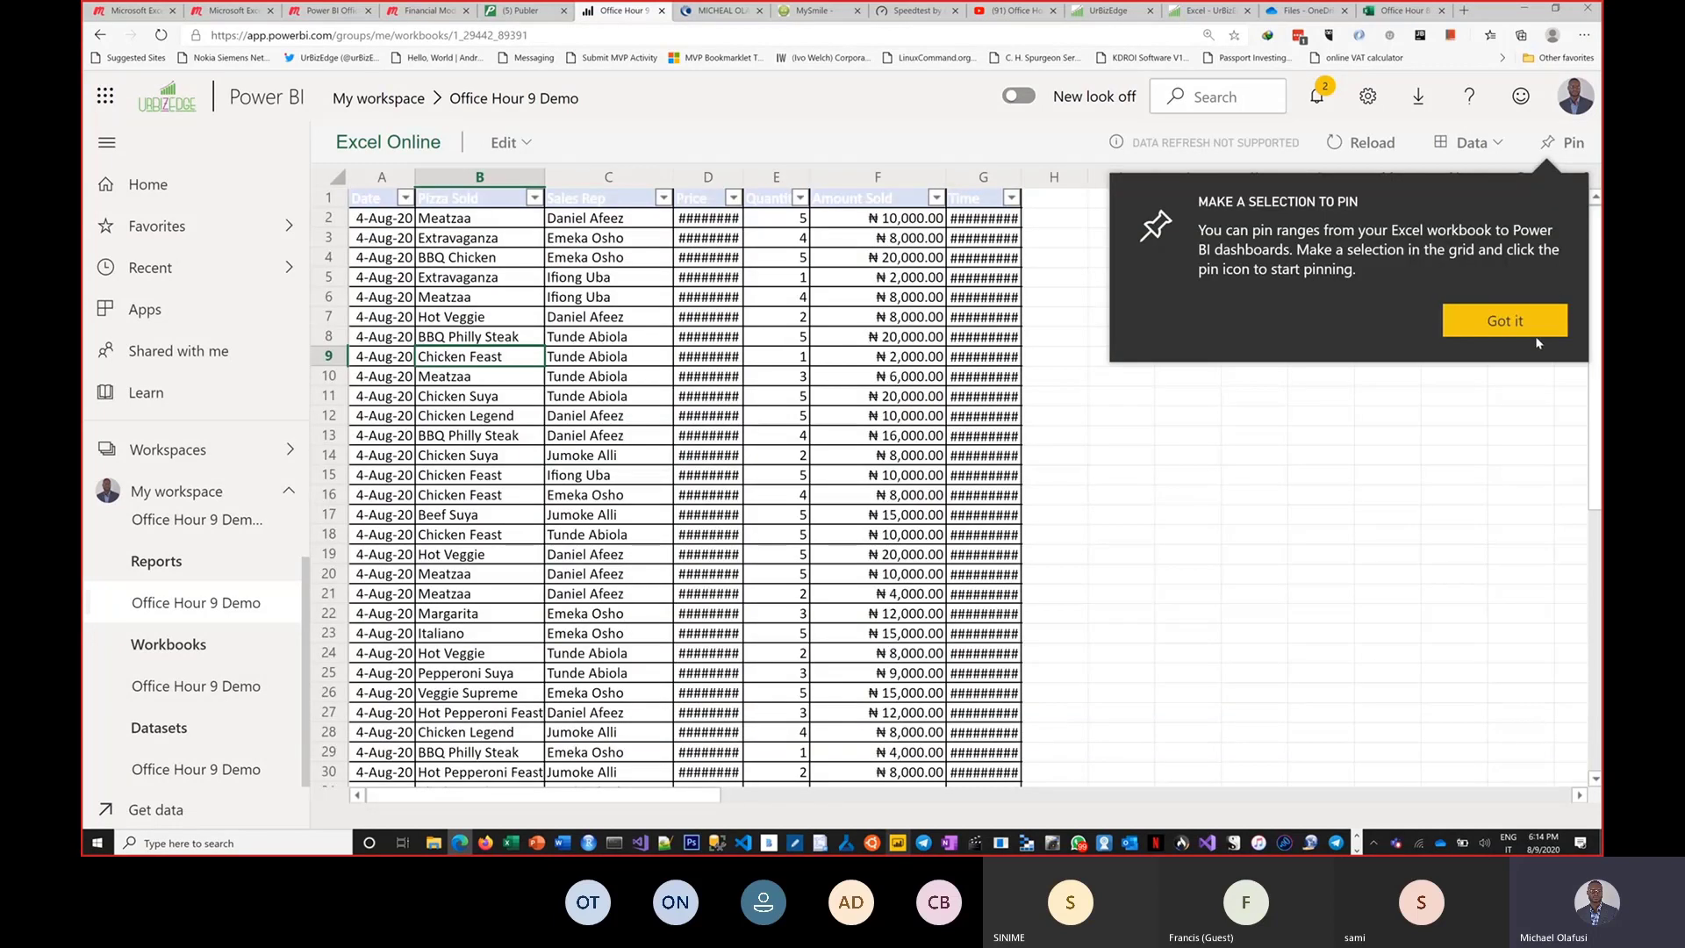
left_click(1535, 331)
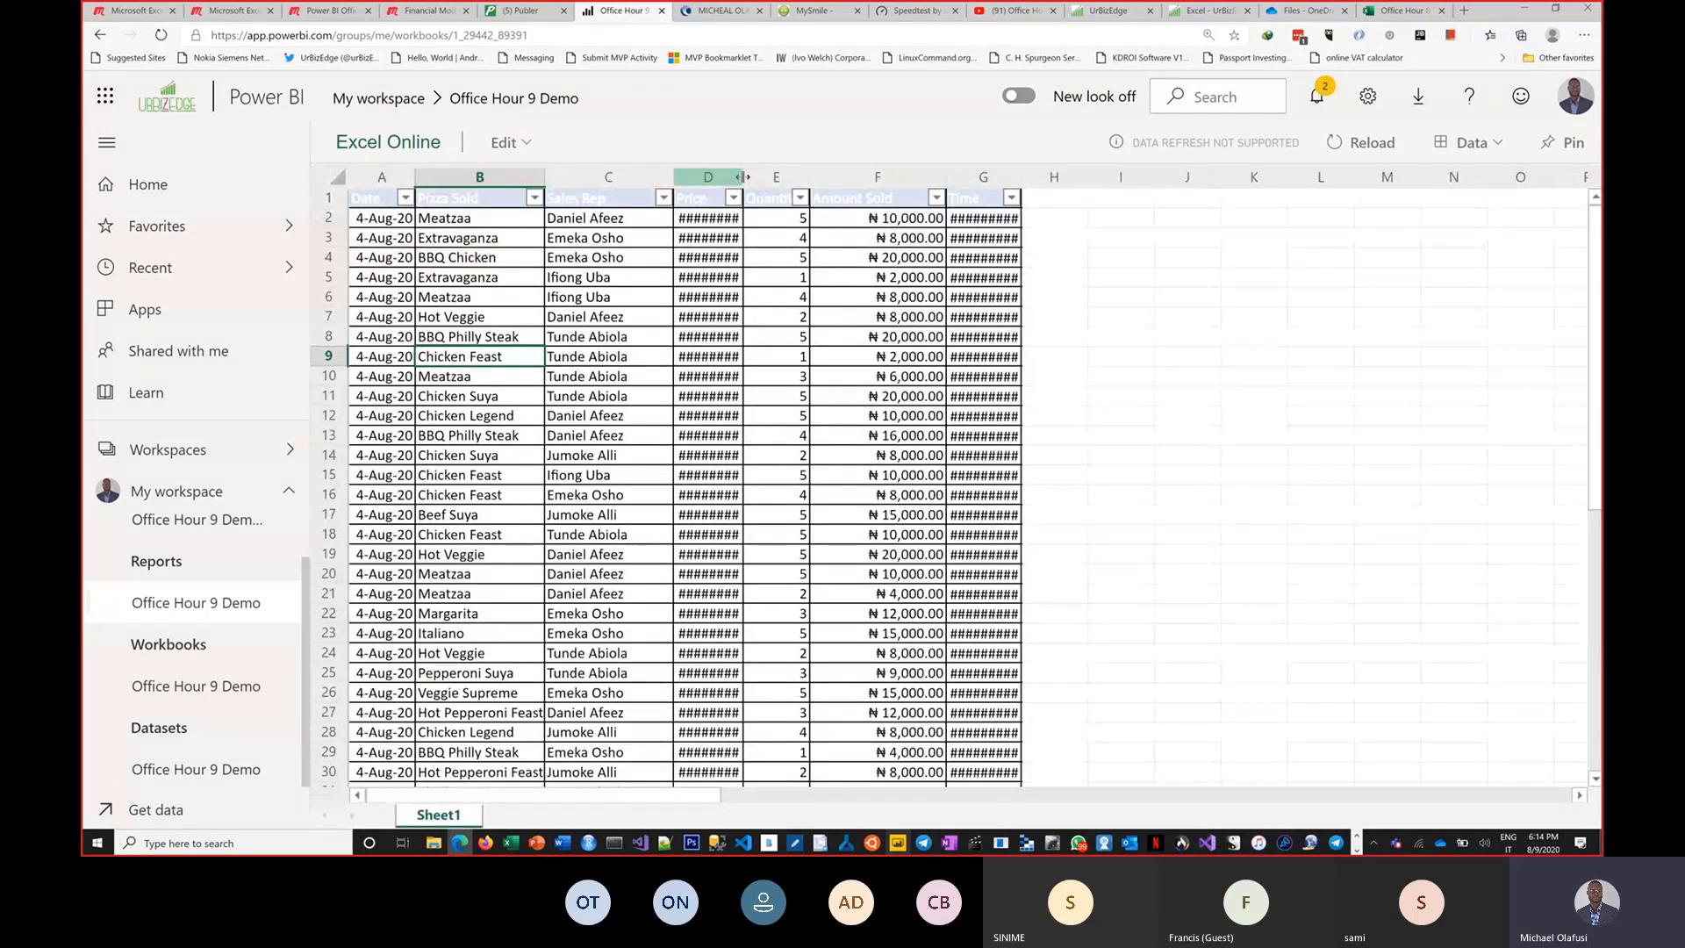
Widen the Price, Time and Date columns in the online workbook so their values display.
left_click_drag(741, 177, 766, 184)
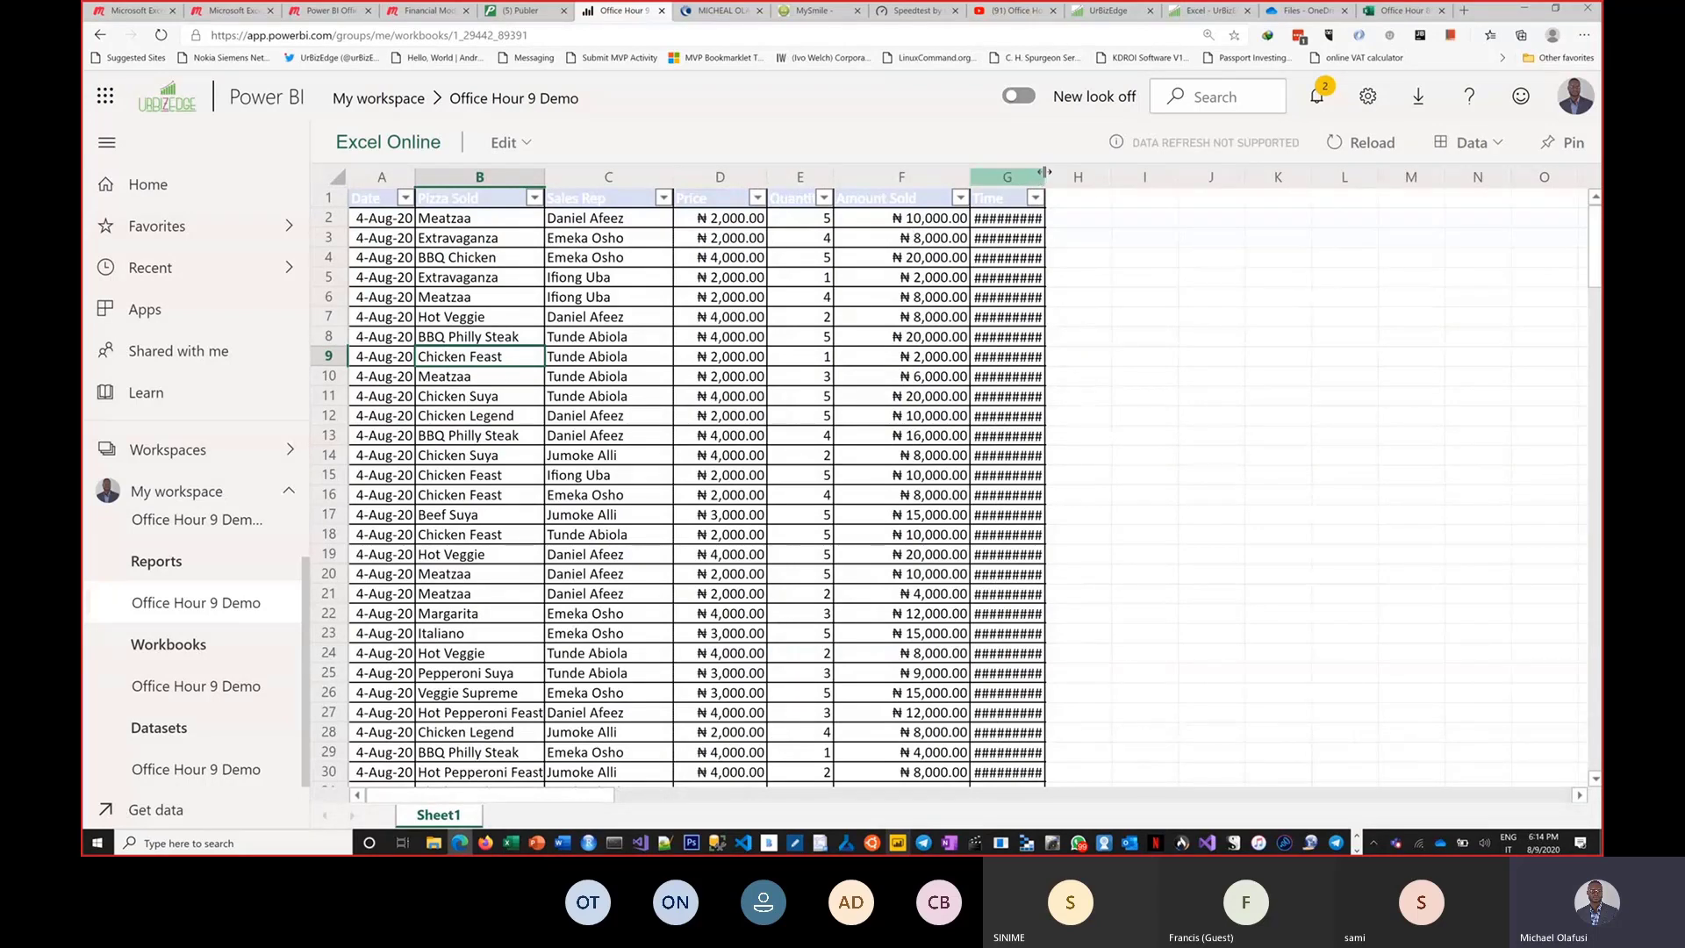
left_click_drag(1044, 172, 1080, 175)
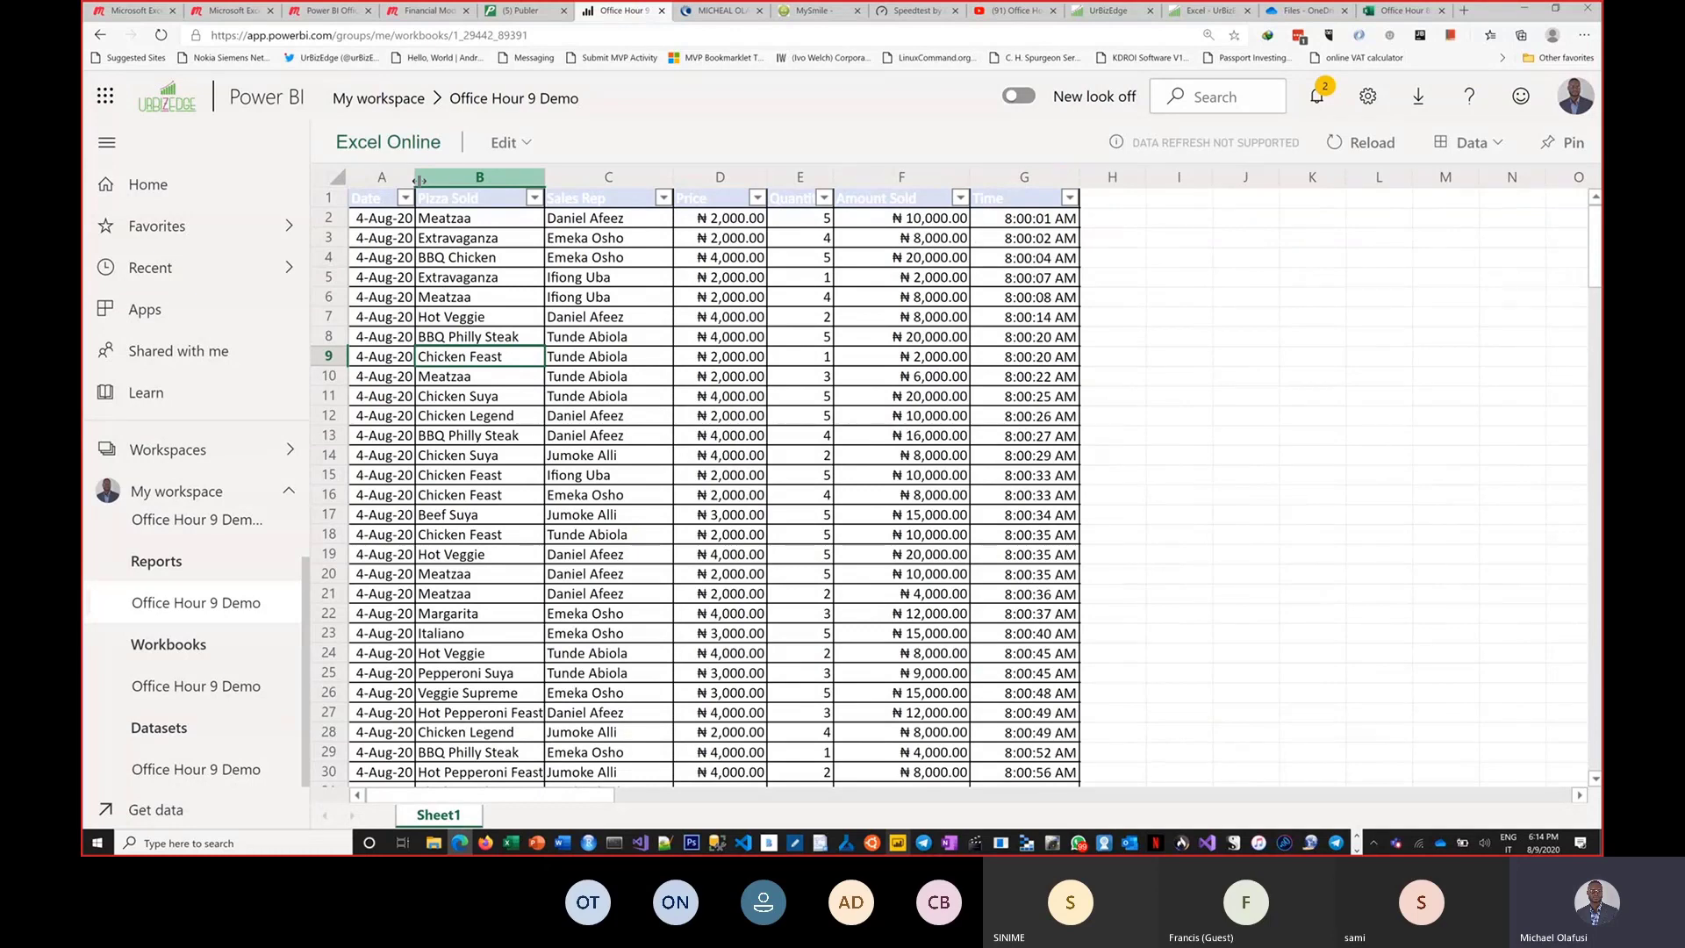
left_click_drag(420, 180, 441, 181)
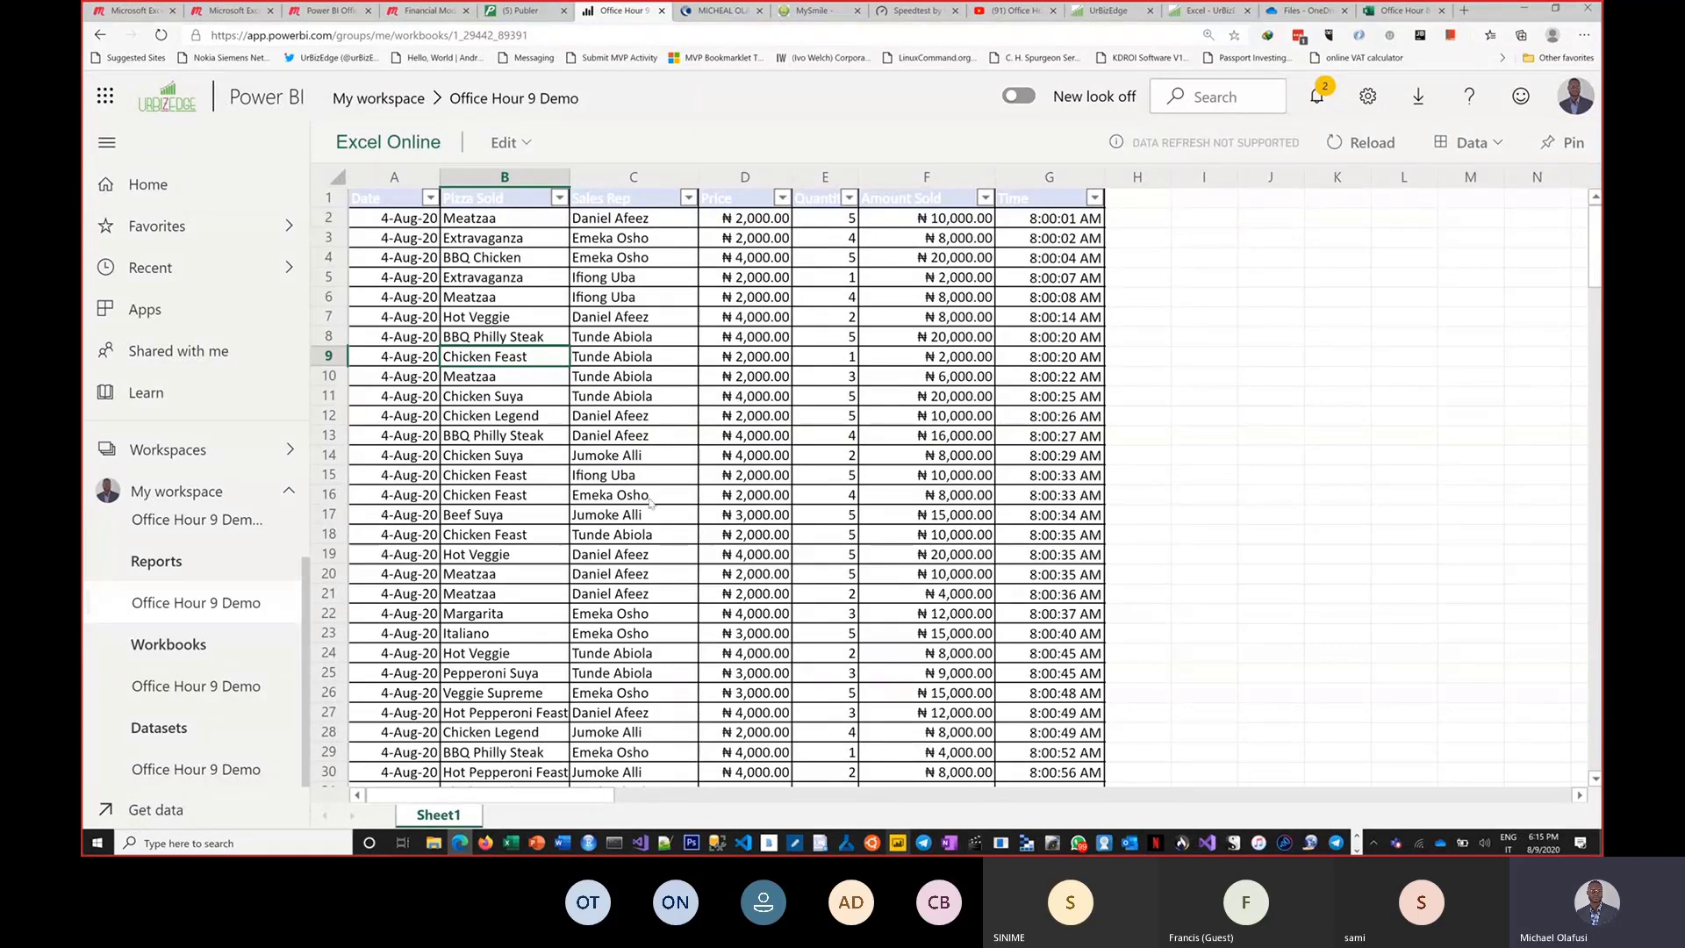
Open Get Data, choose Files, and pick OneDrive - Business as the source.
left_click(159, 809)
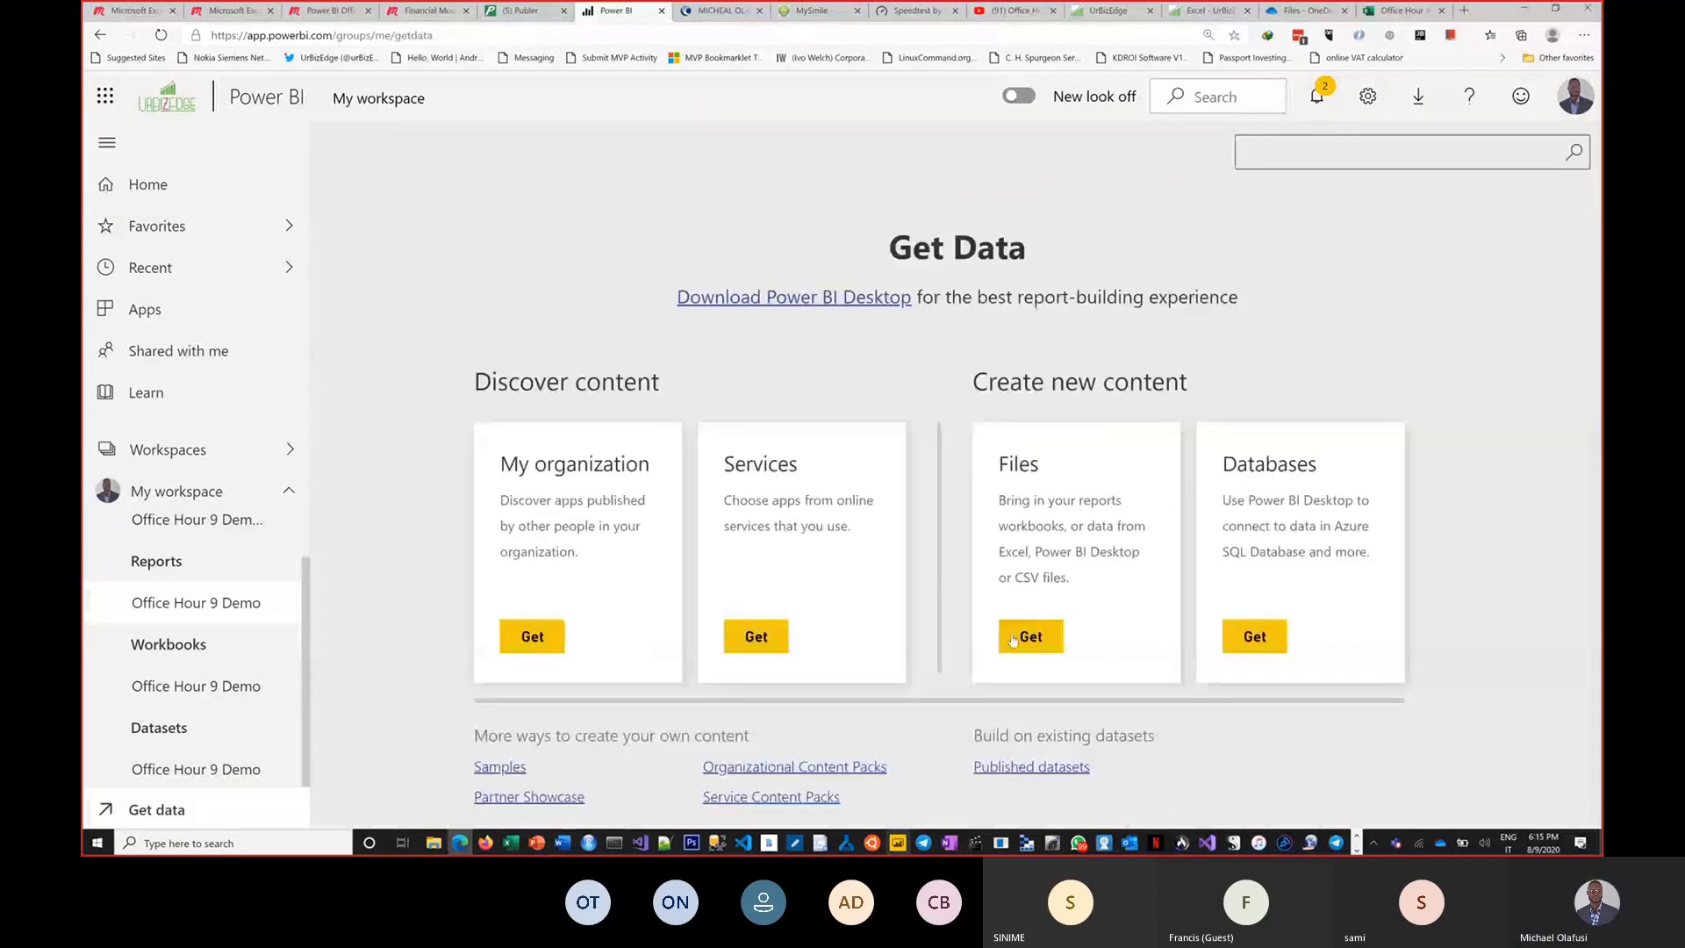
left_click(1018, 643)
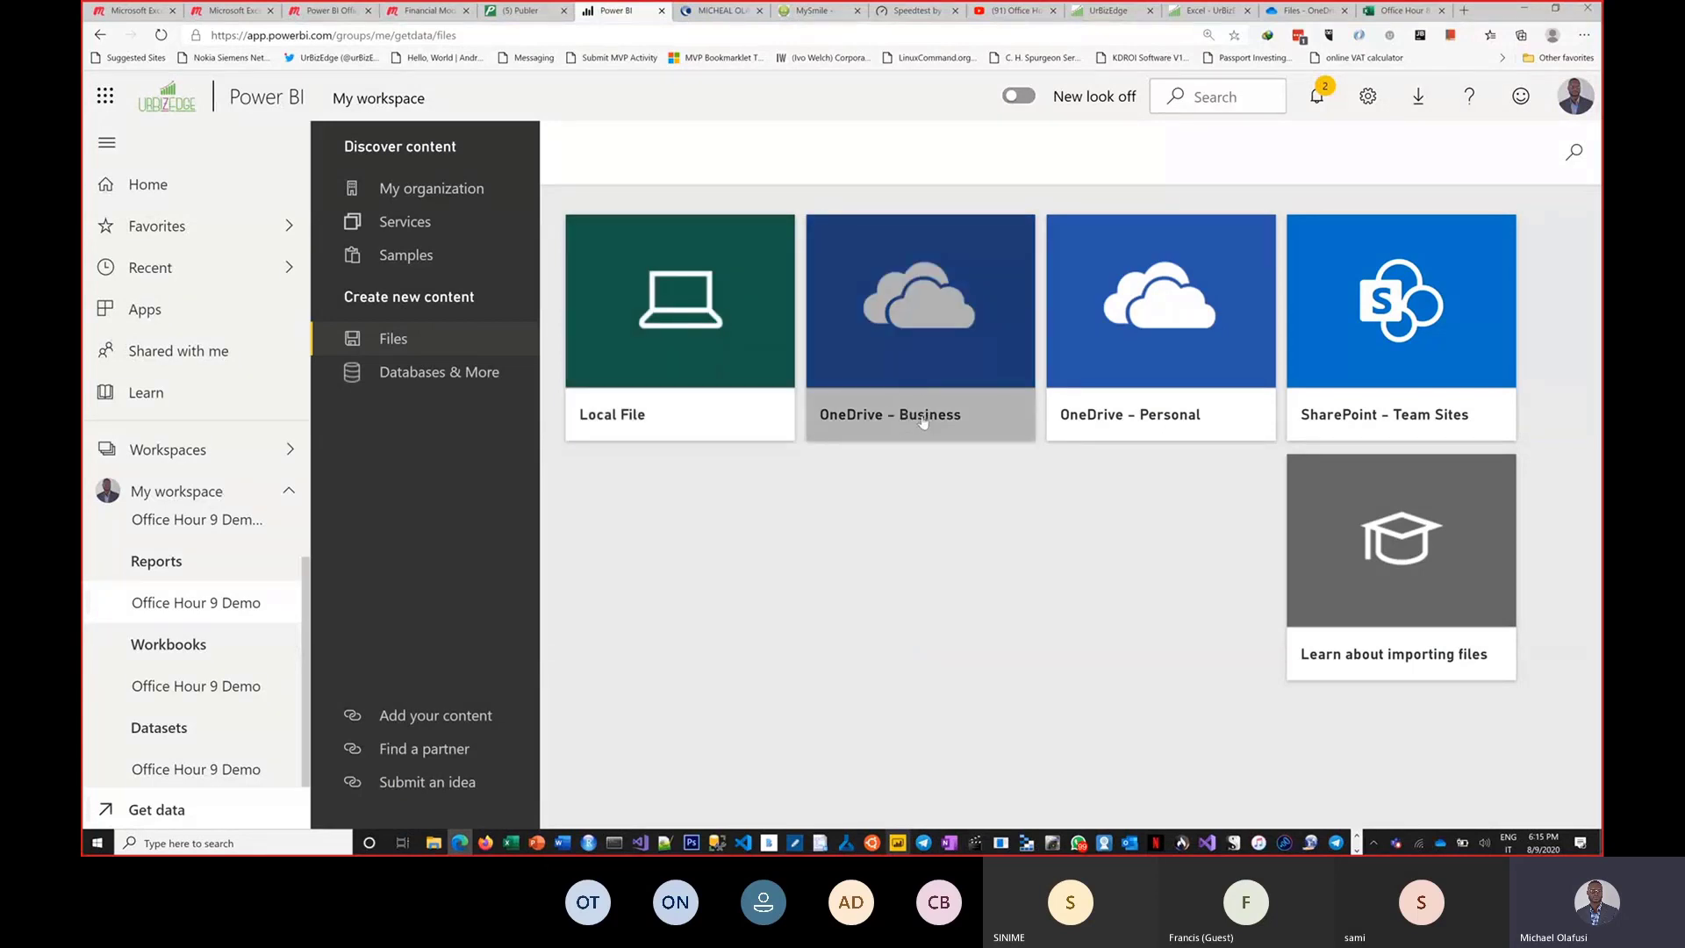
left_click(899, 354)
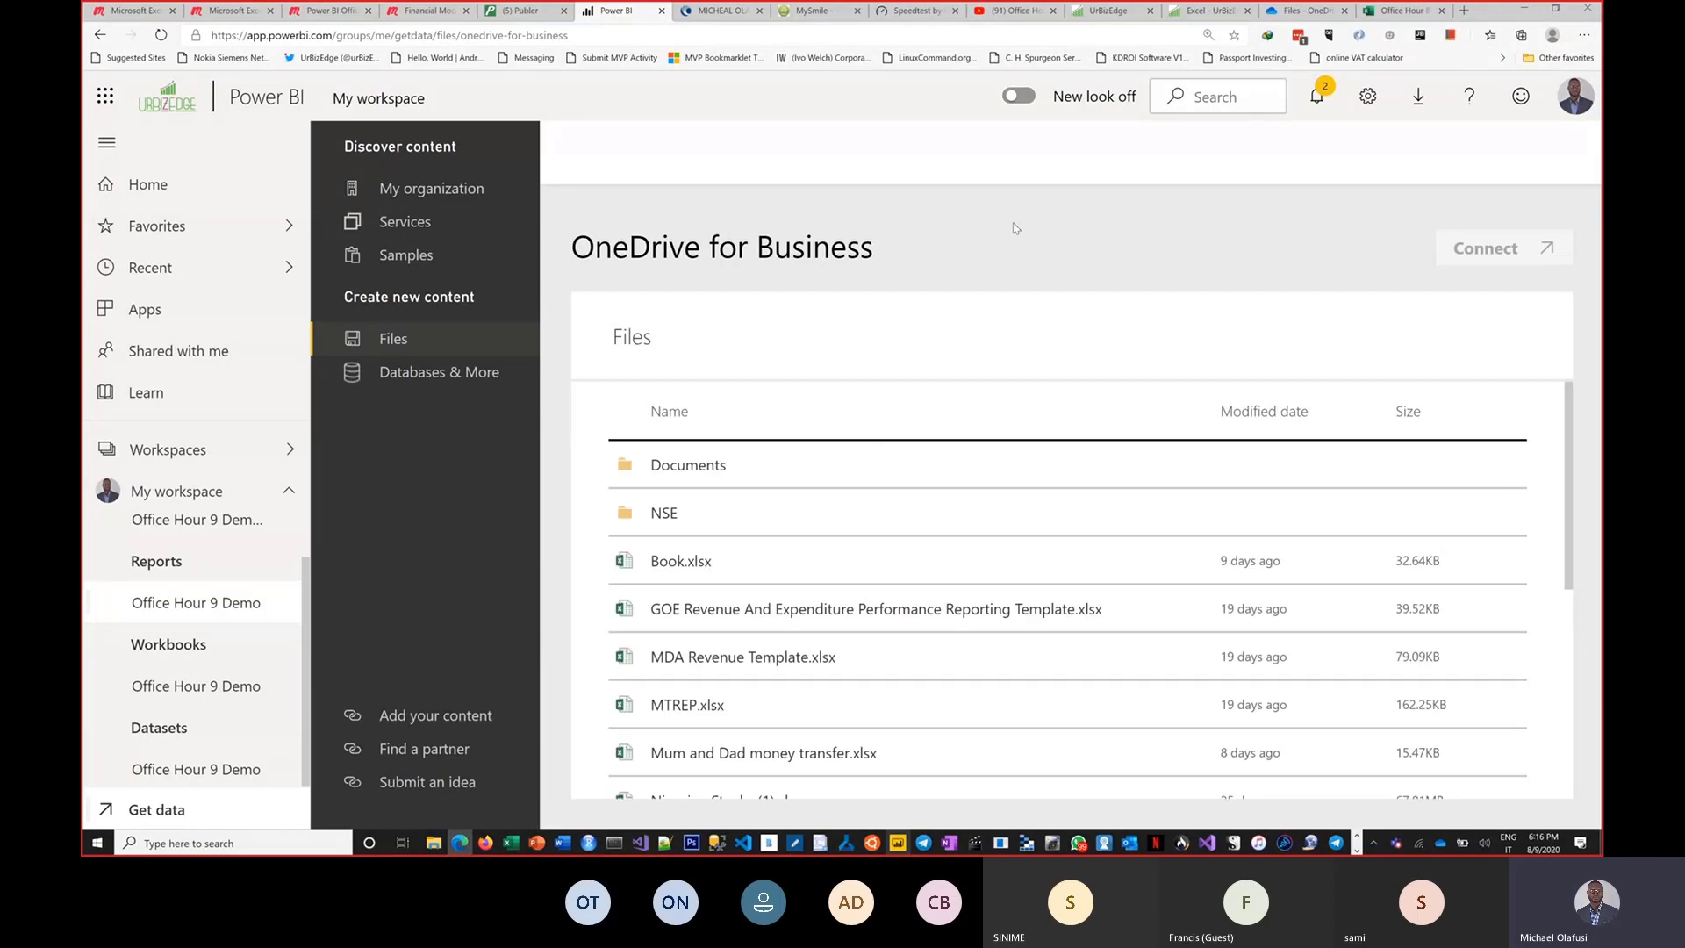
Switch to the Excel desktop workbook, look over the pizza sales table, and switch back to the browser.
key("alt+Tab")
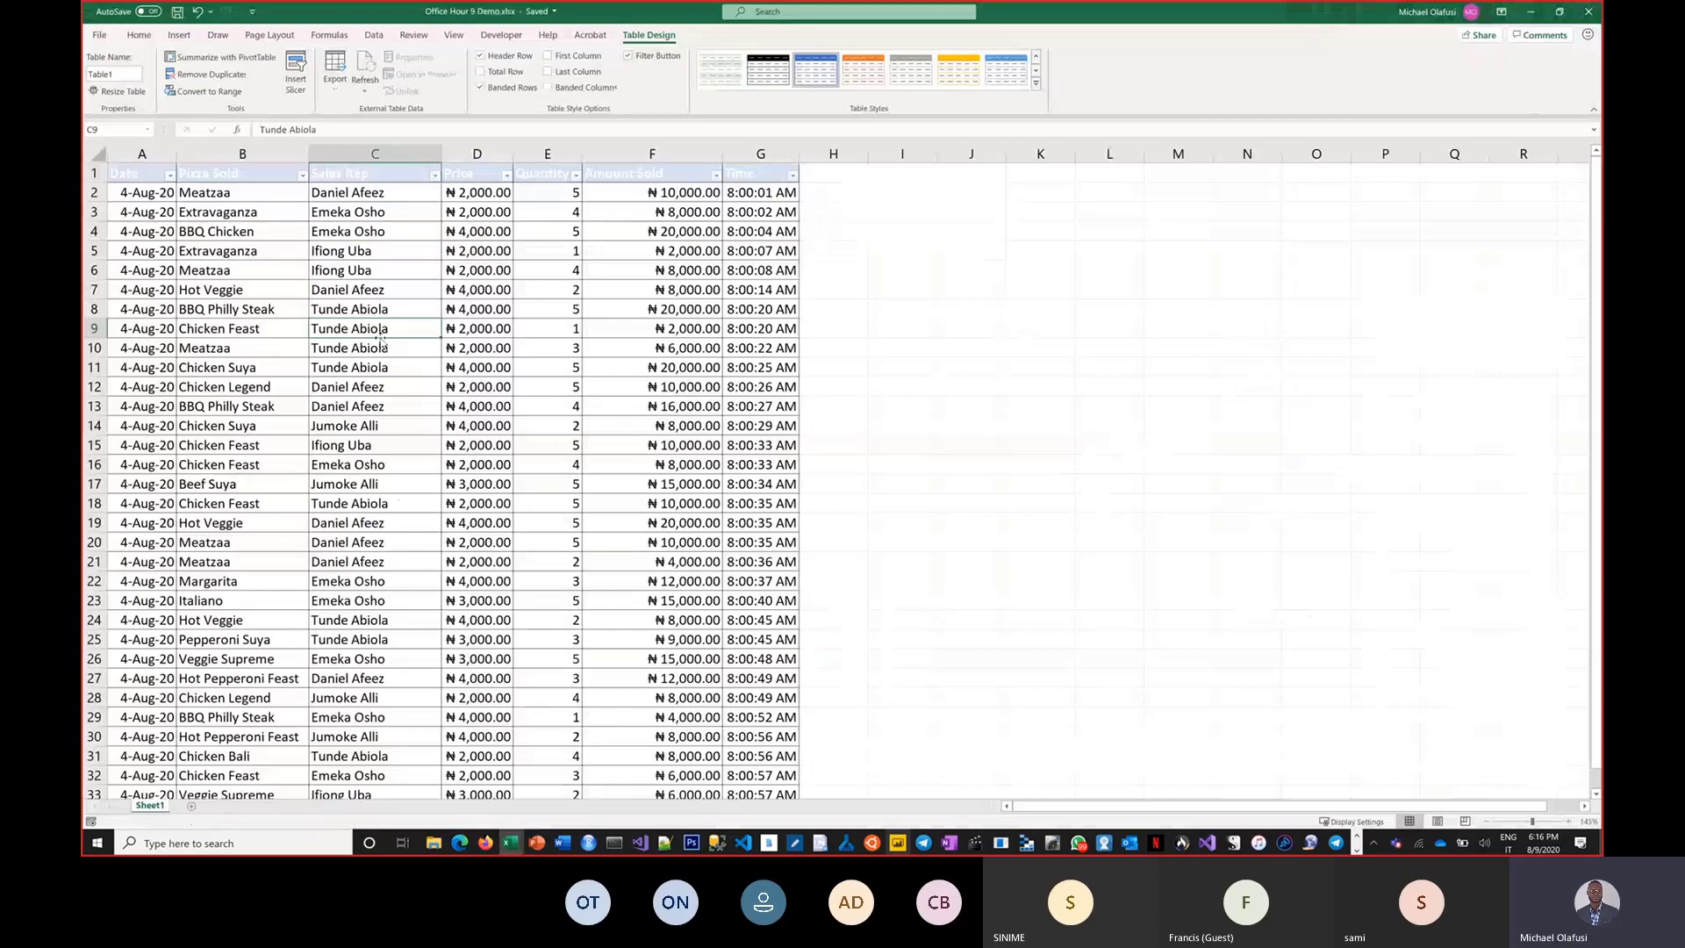
left_click(147, 12)
left_click(930, 362)
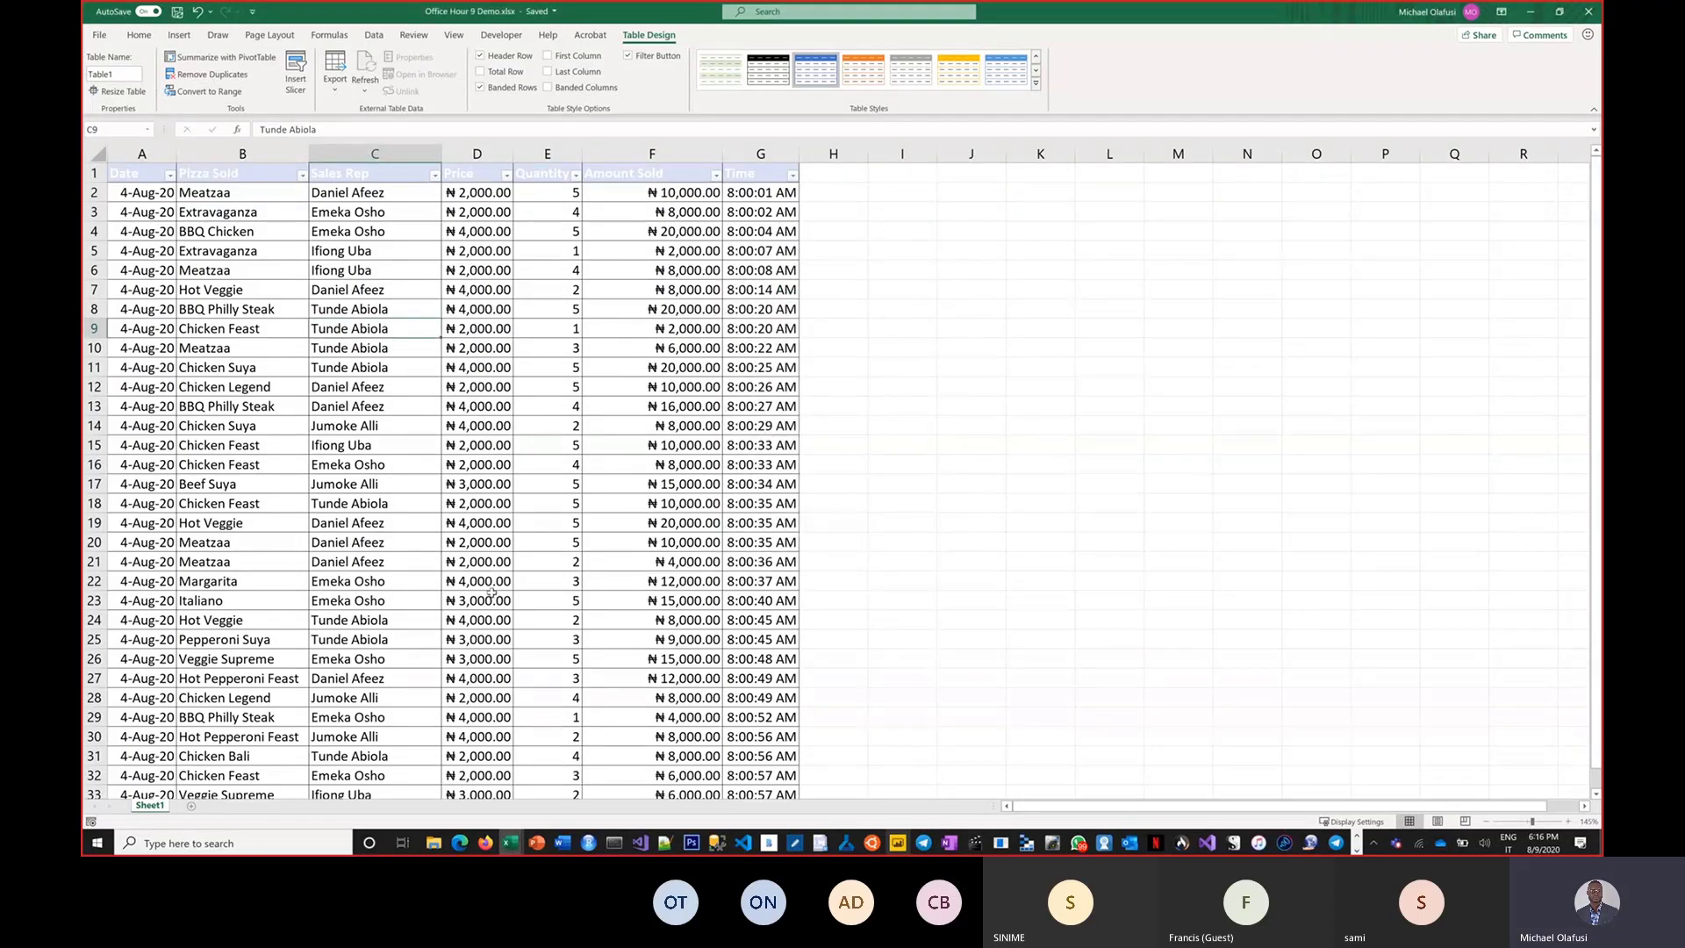
scroll(492, 593, "down", 3)
scroll(492, 593, "up", 1)
scroll(491, 593, "up", 2)
key("alt+Tab")
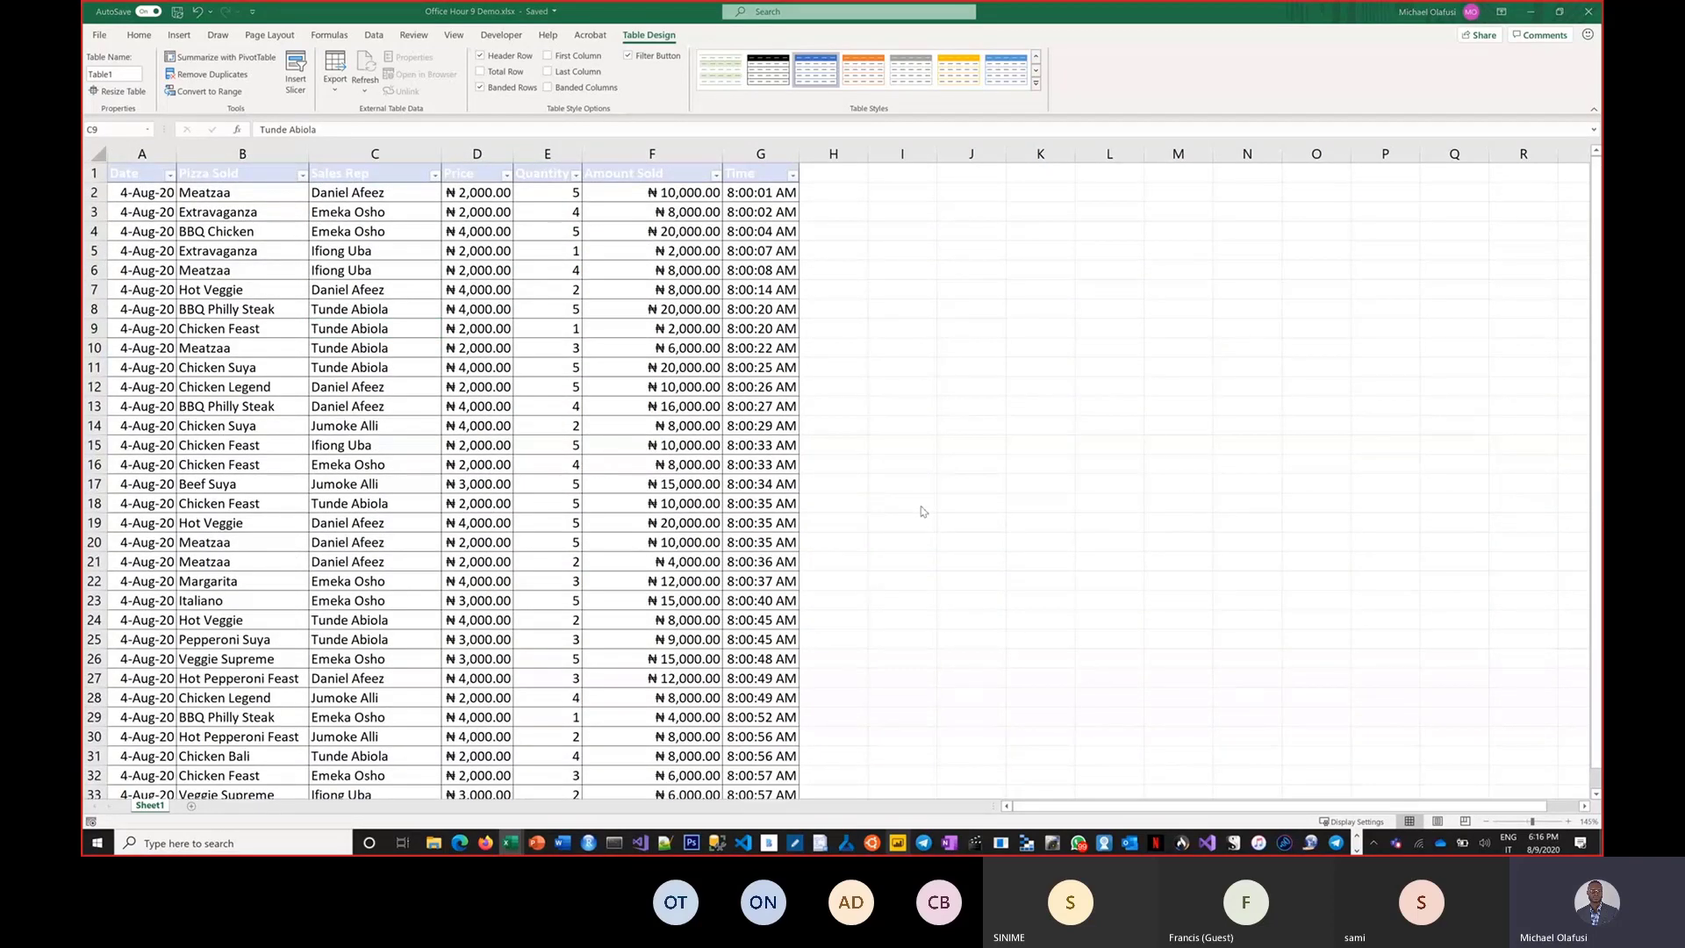
key("alt+Tab")
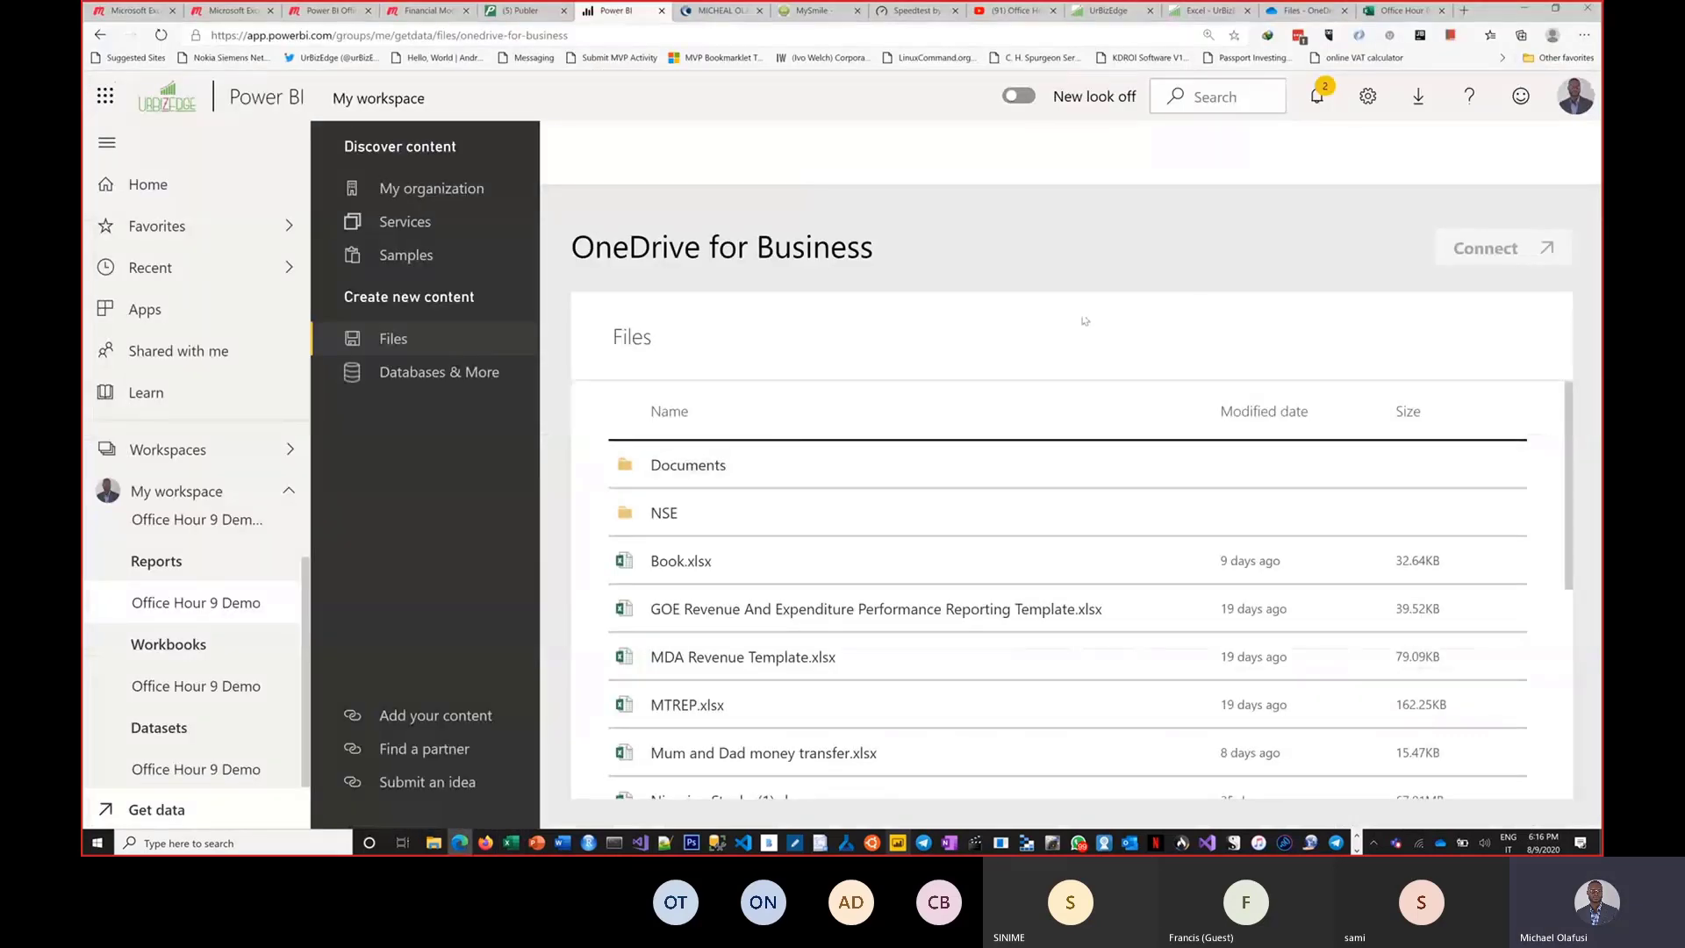
Browse the Databases & More sources and return to the OneDrive - Business file list.
scroll(1237, 518, "down", 1)
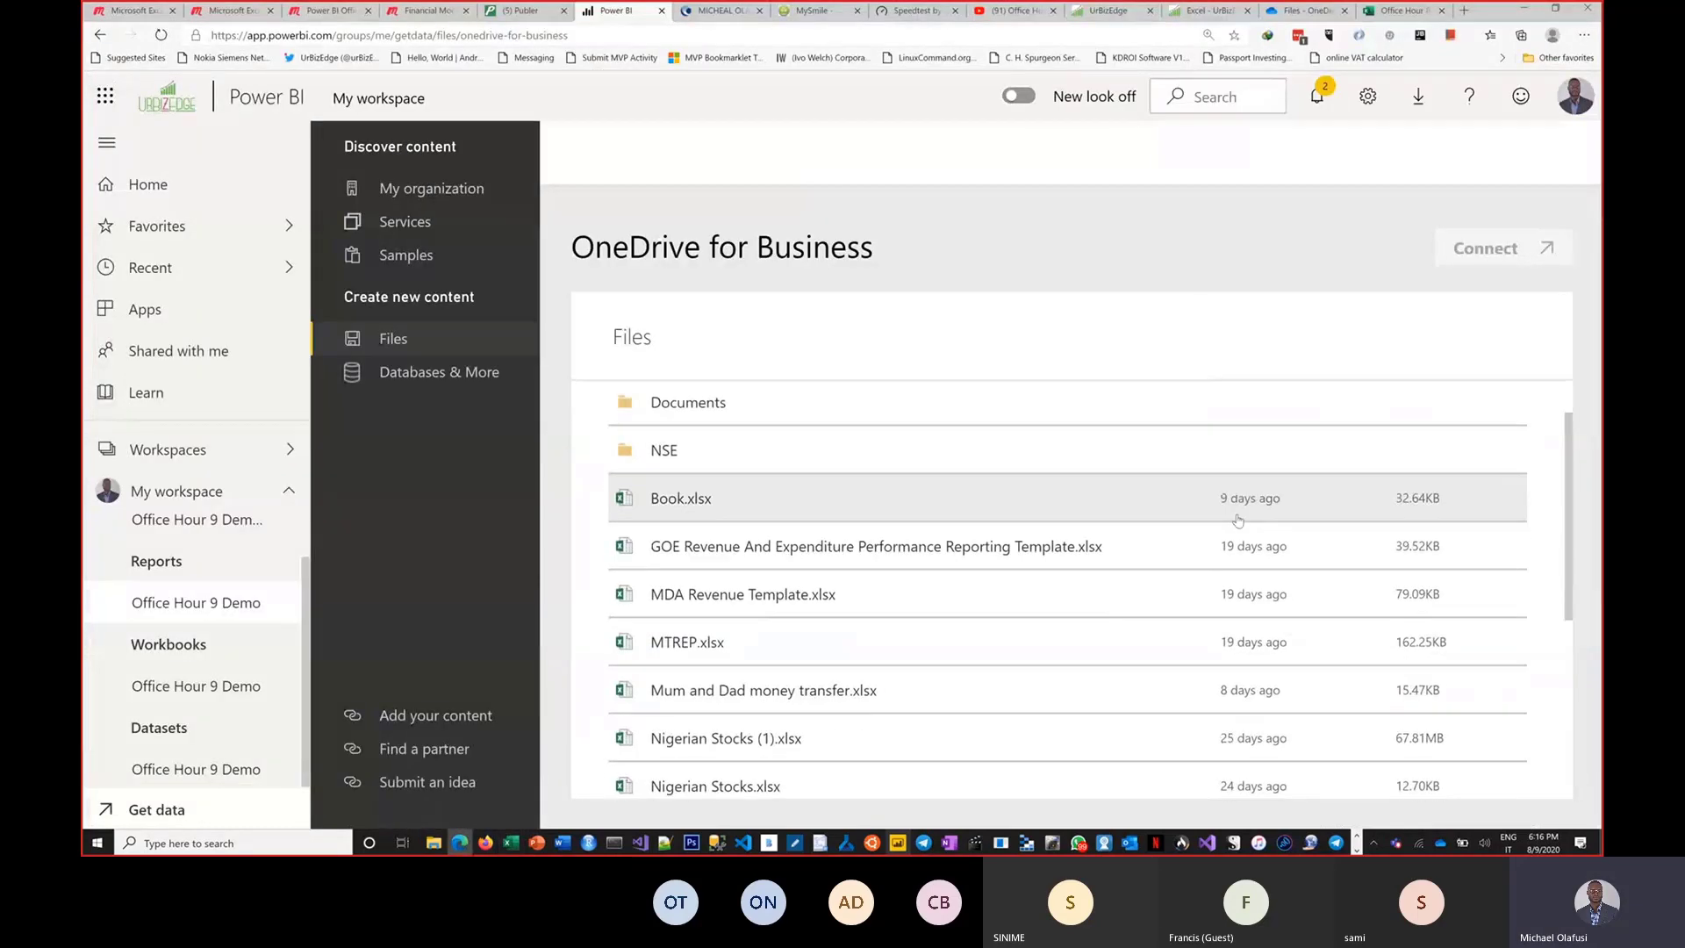
scroll(1237, 519, "up", 1)
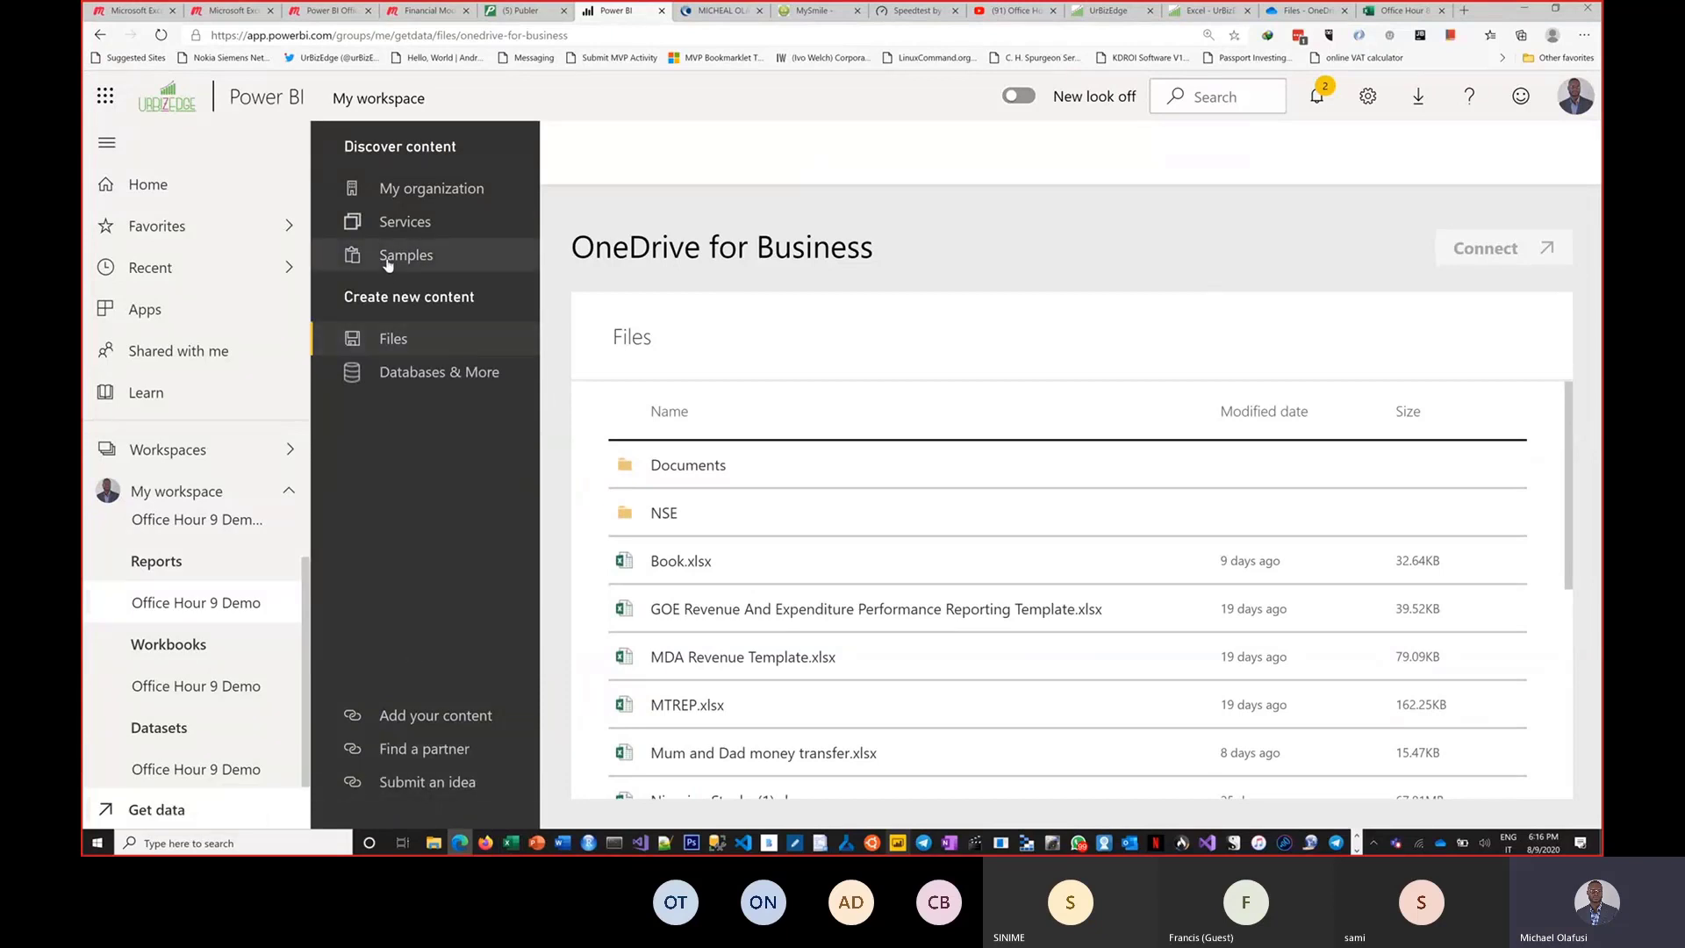
left_click(403, 375)
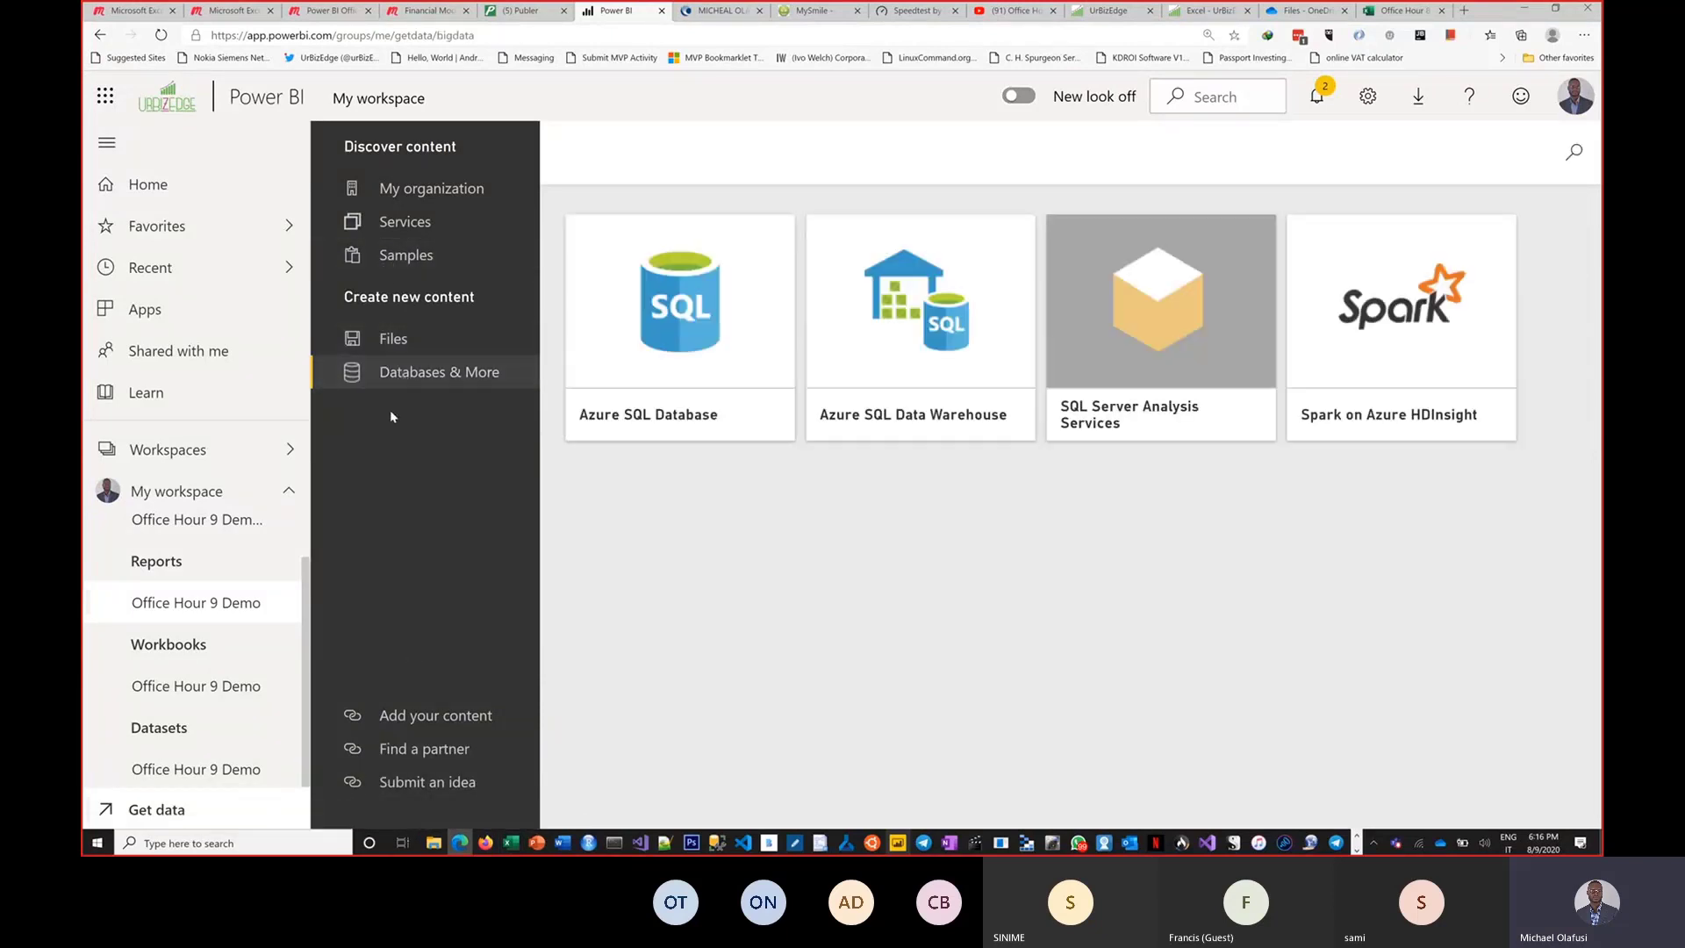
left_click(384, 351)
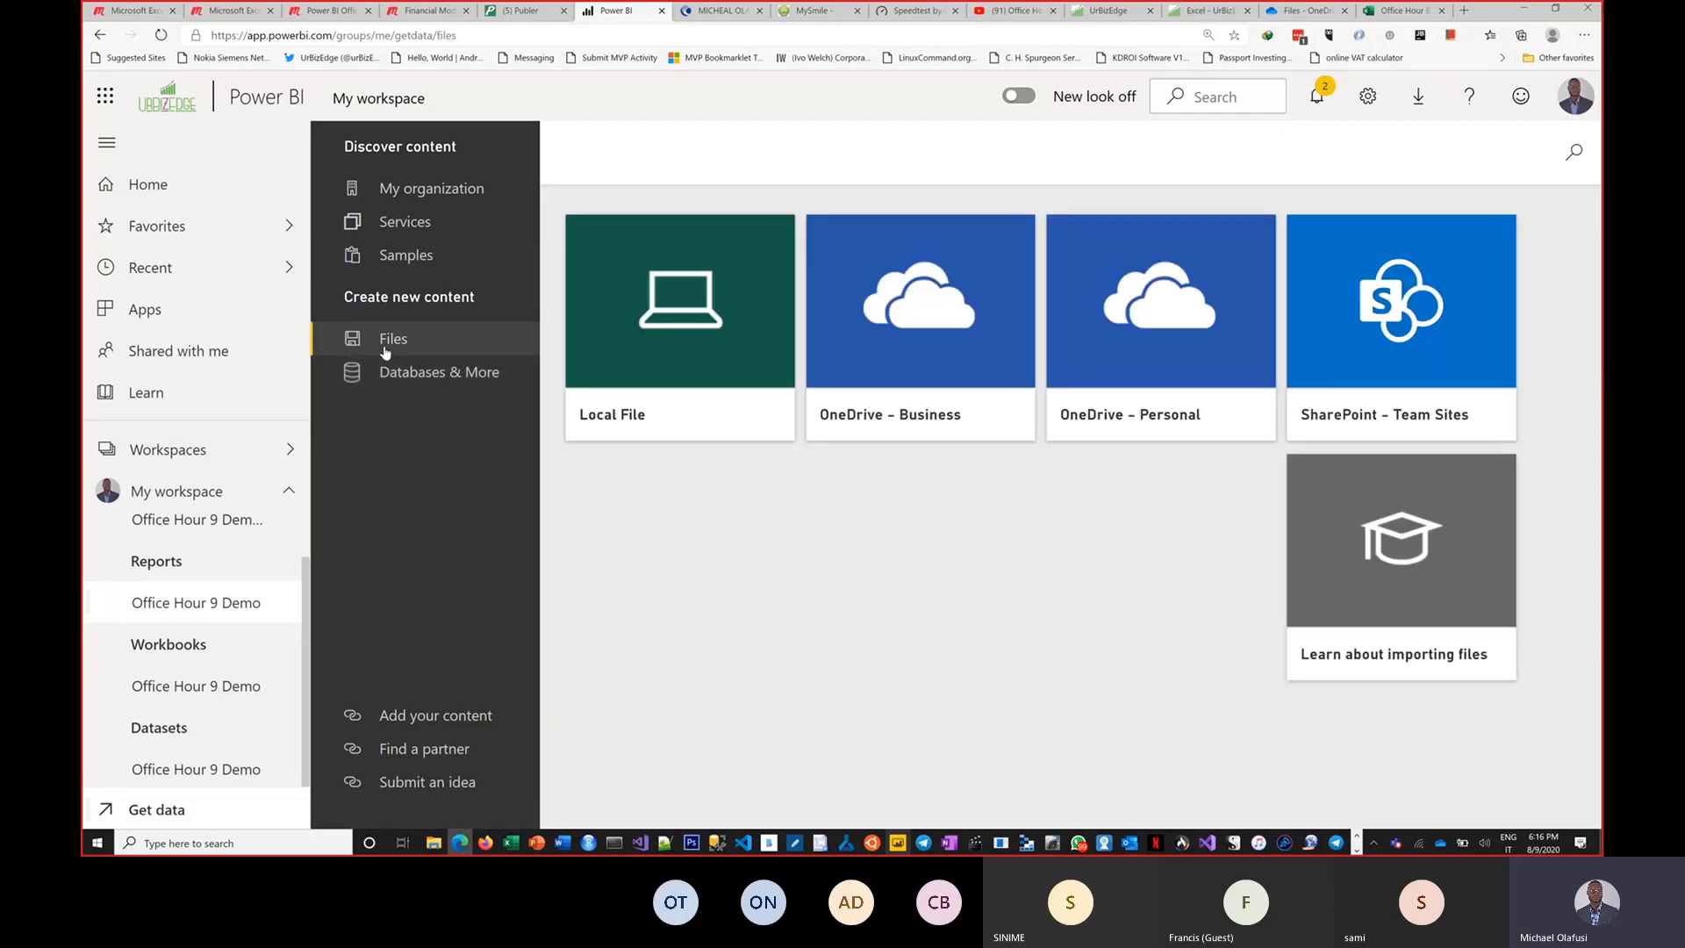
left_click(928, 360)
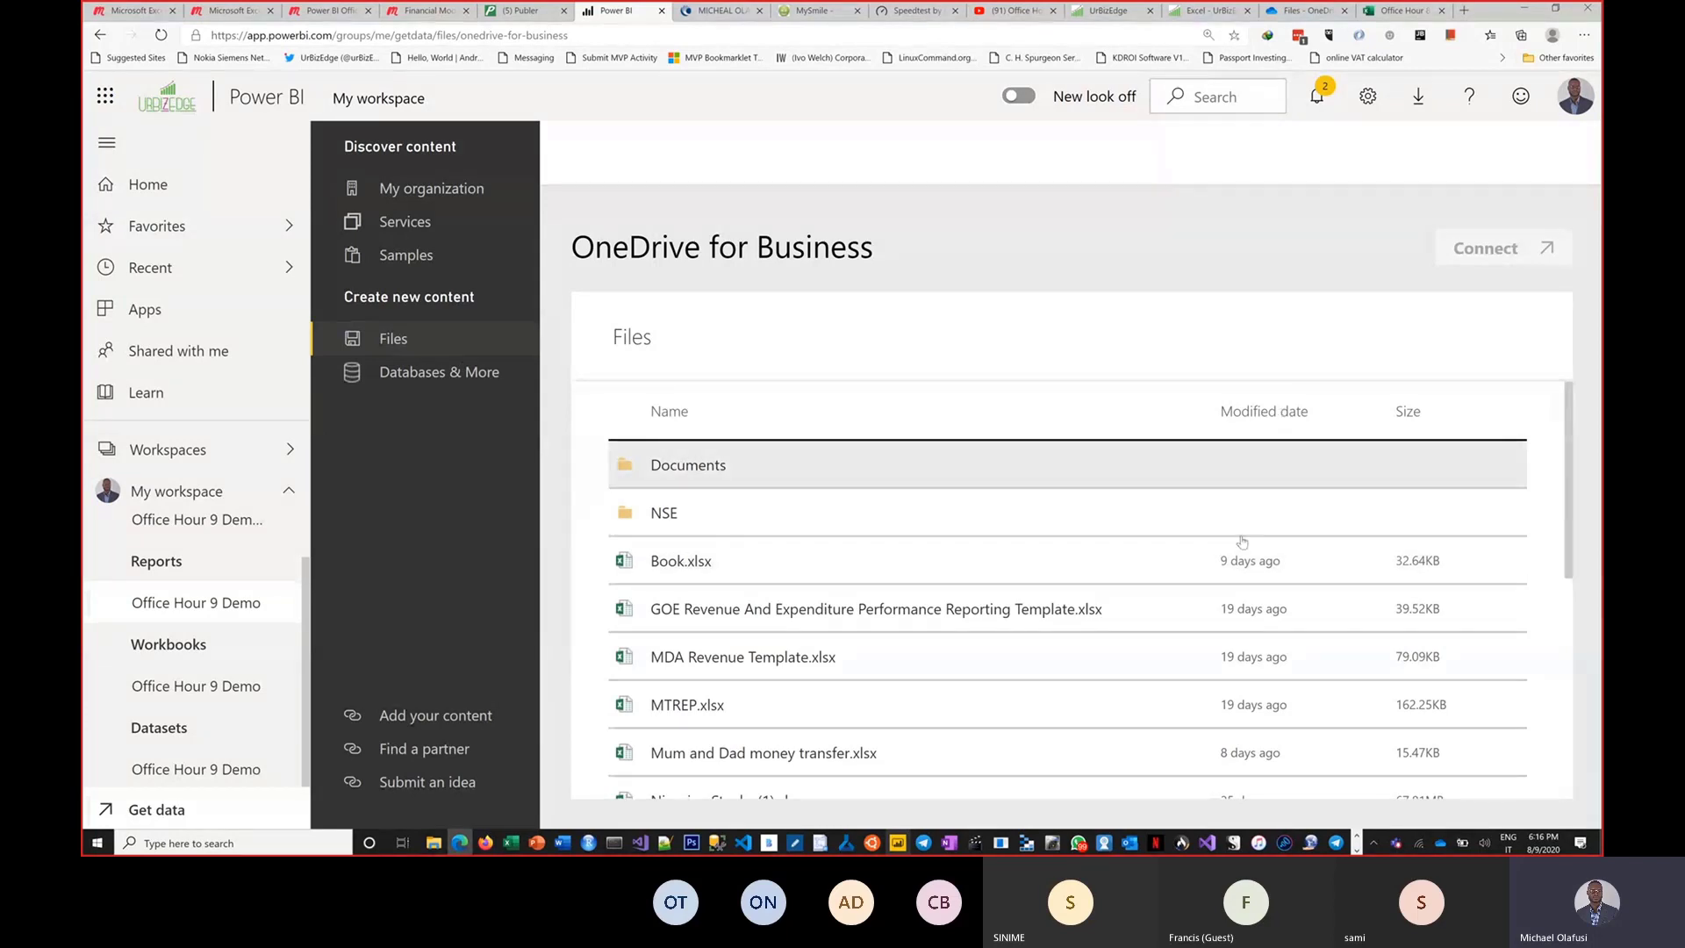
Import Office Hour 9 Demo.xlsx from OneDrive for Business into Power BI and open the resulting dataset.
scroll(1263, 527, "down", 5)
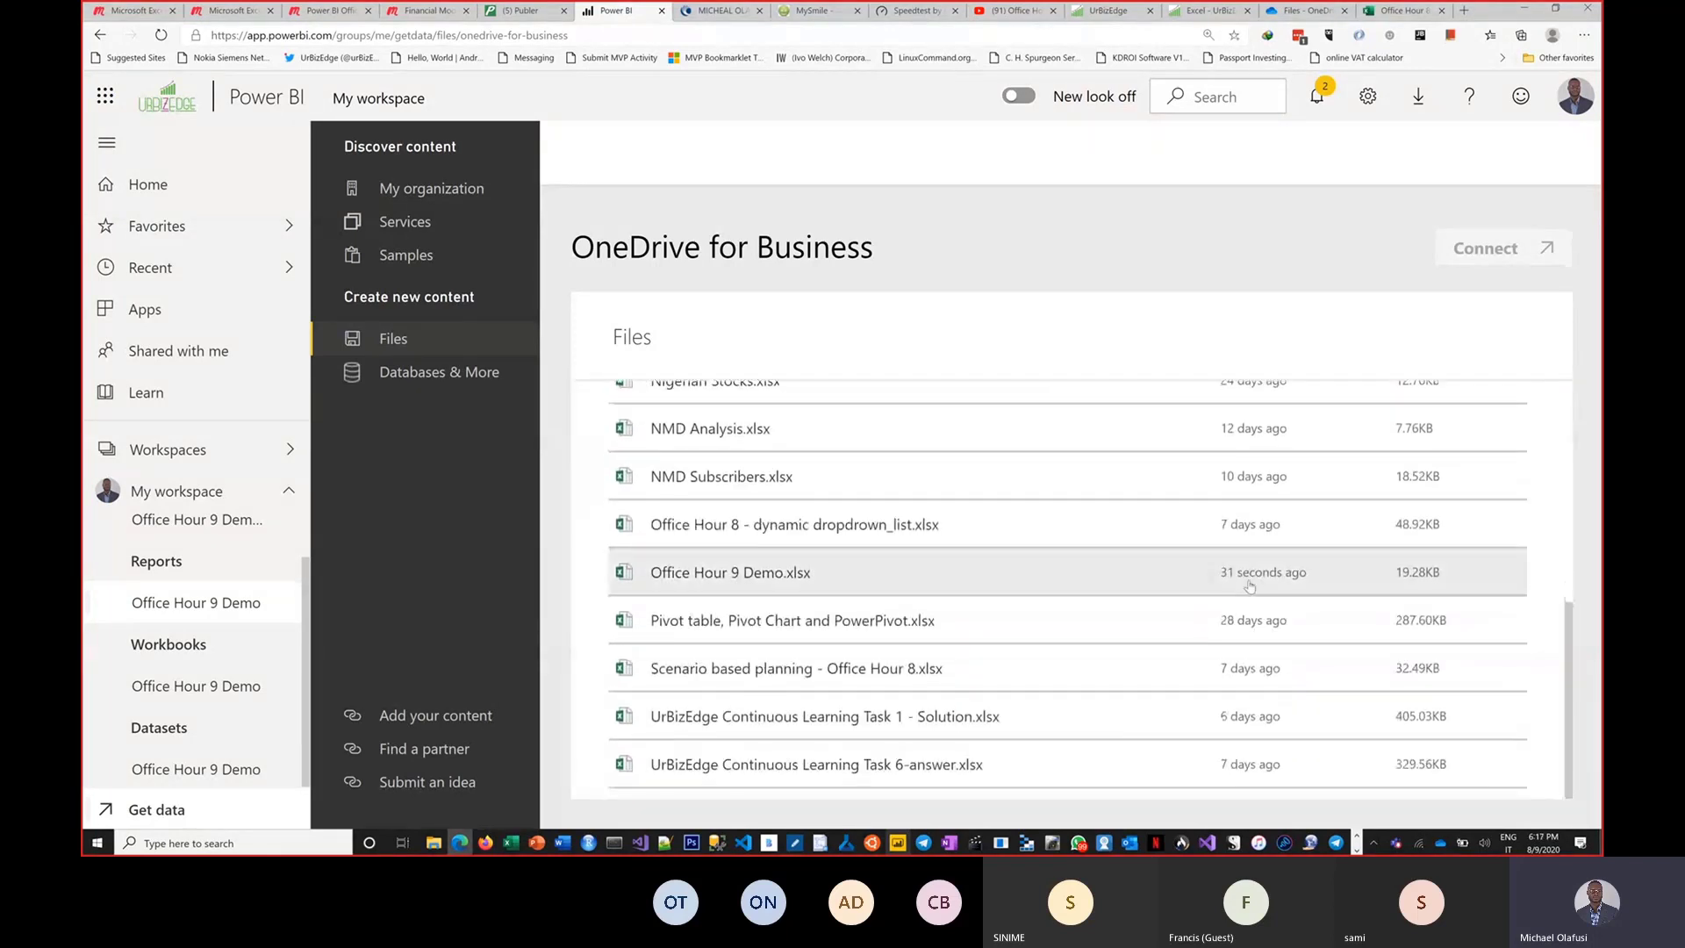
left_click(715, 575)
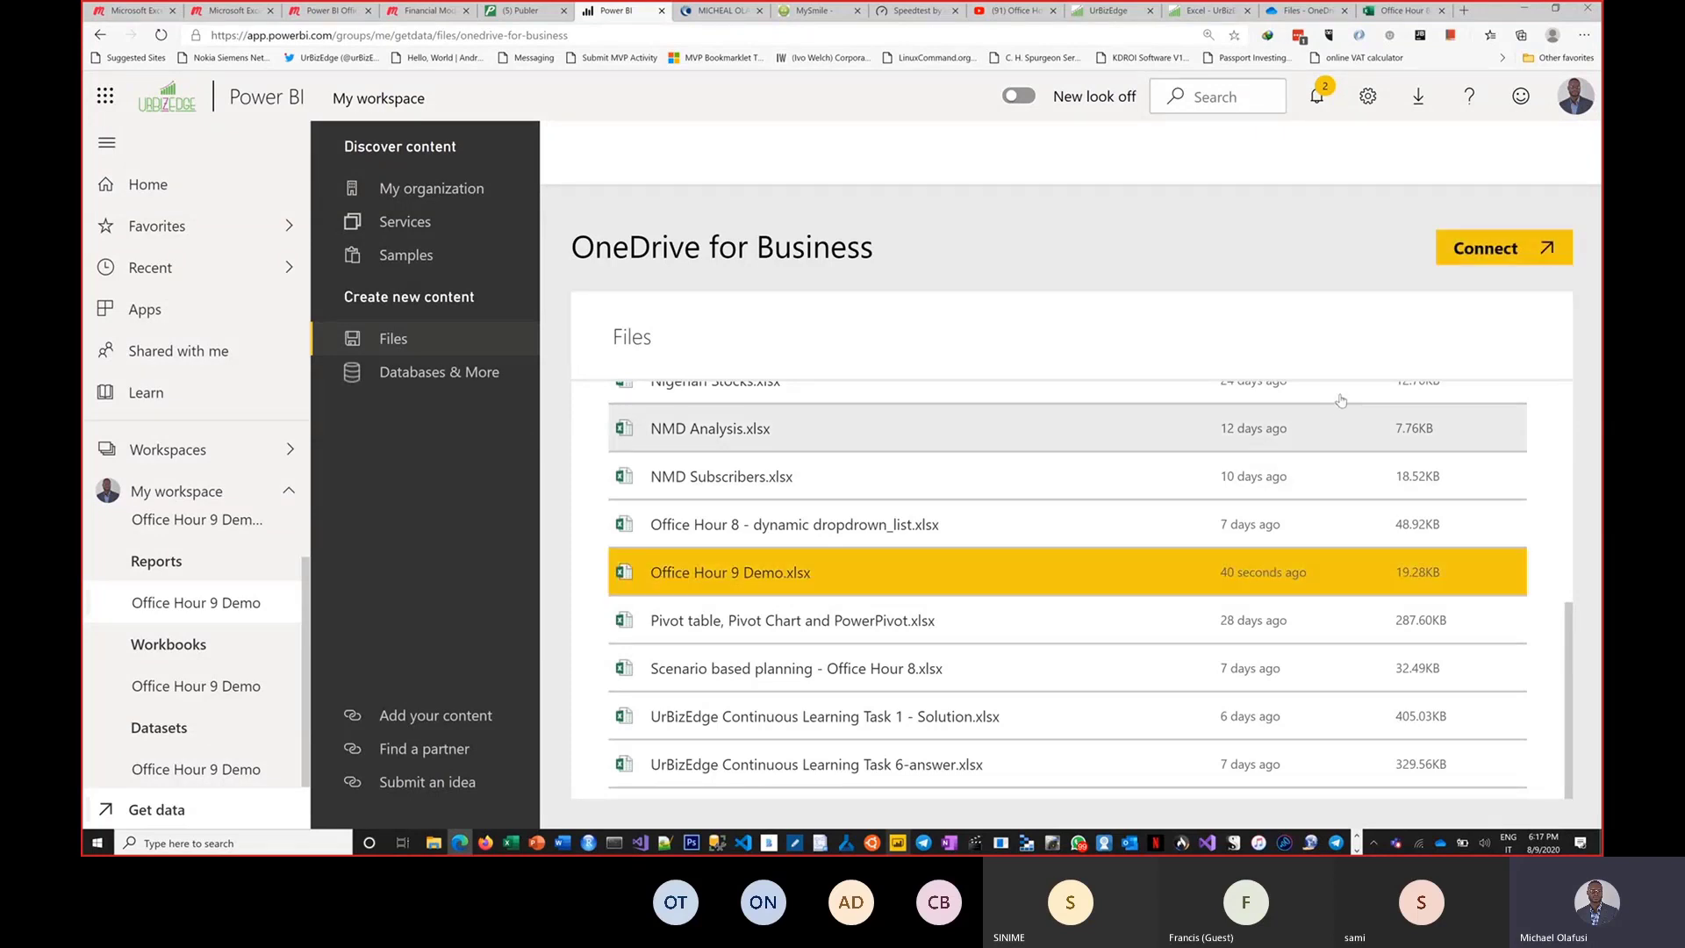
left_click(1515, 251)
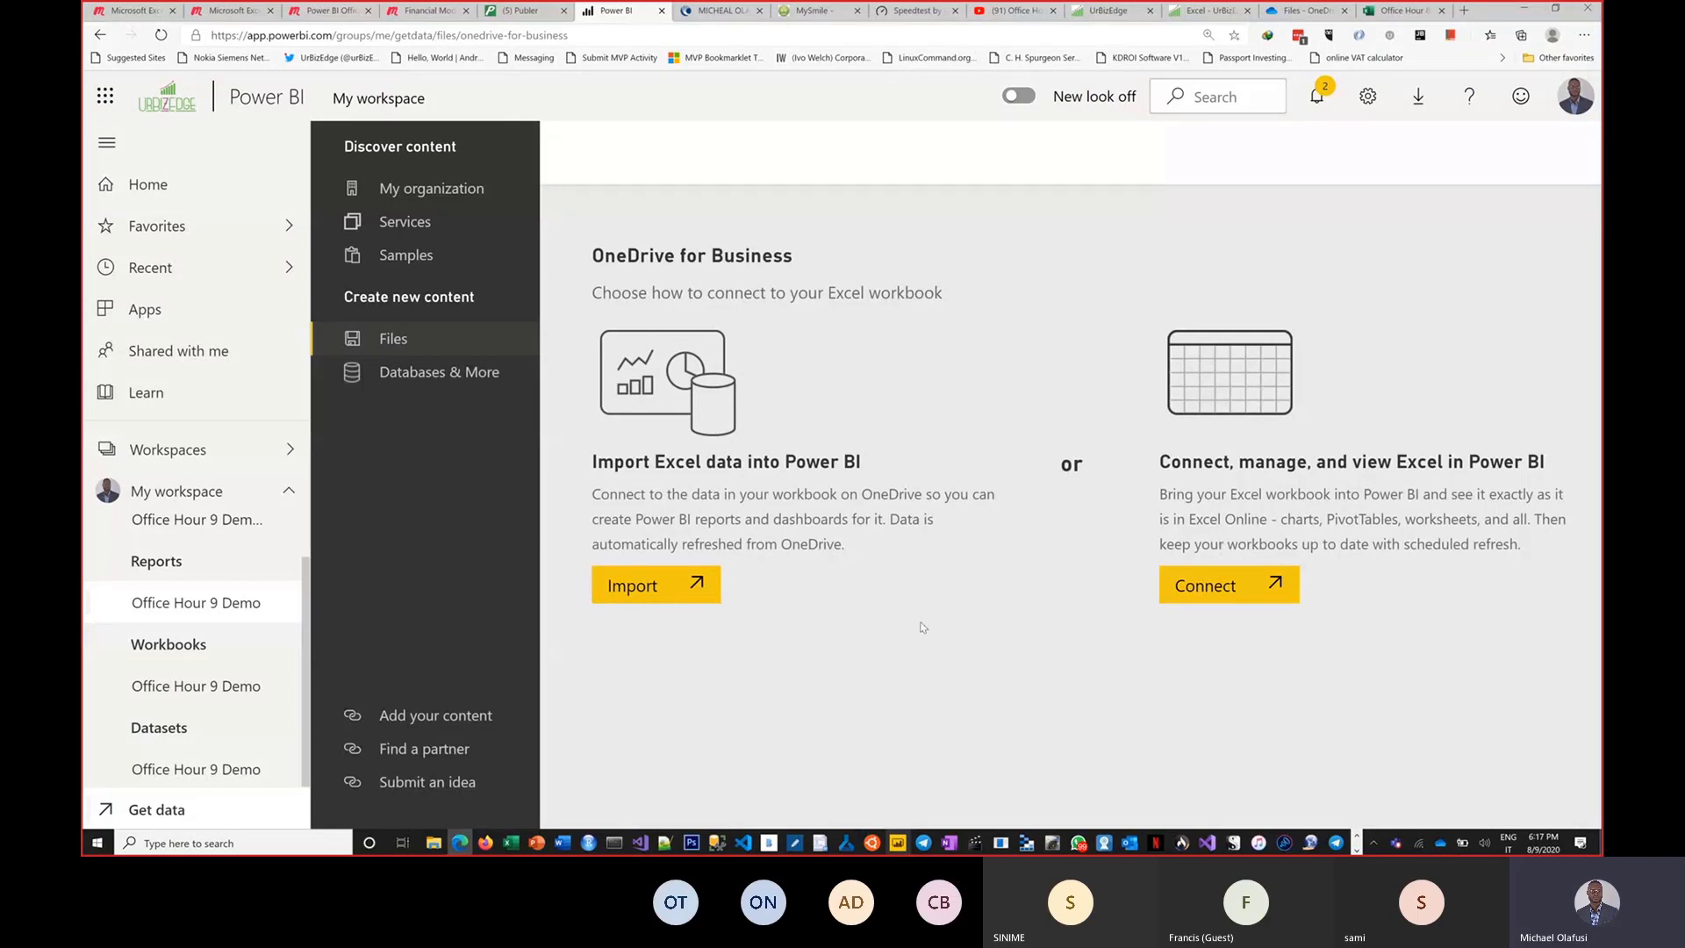
left_click(656, 588)
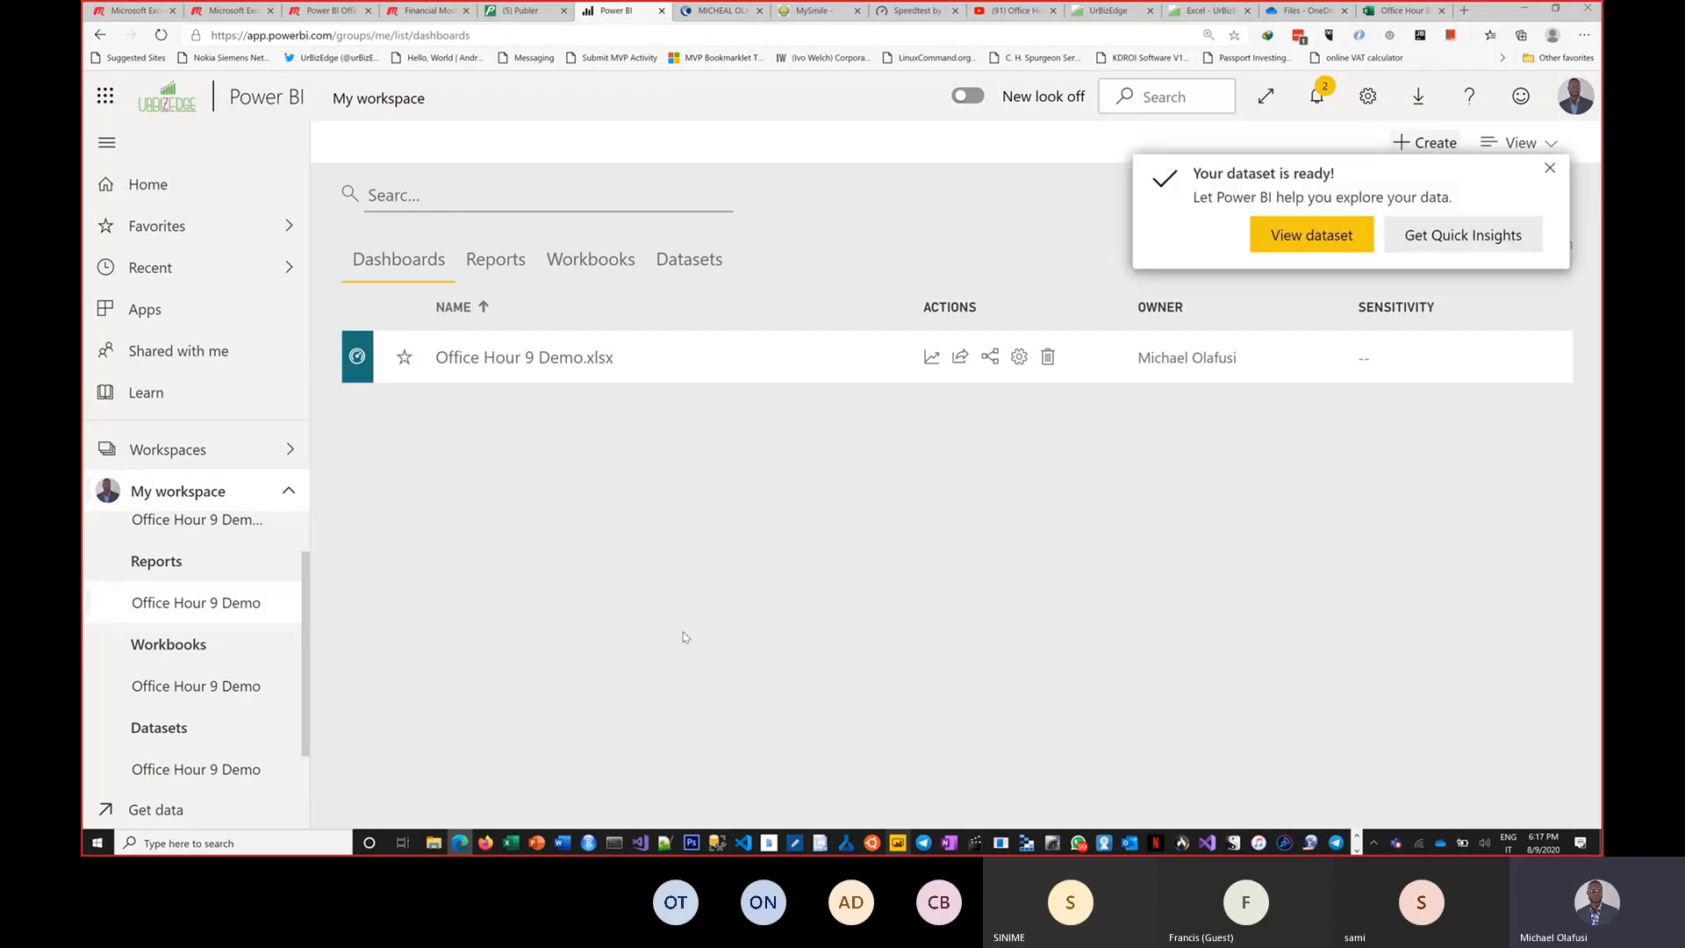
left_click(1312, 237)
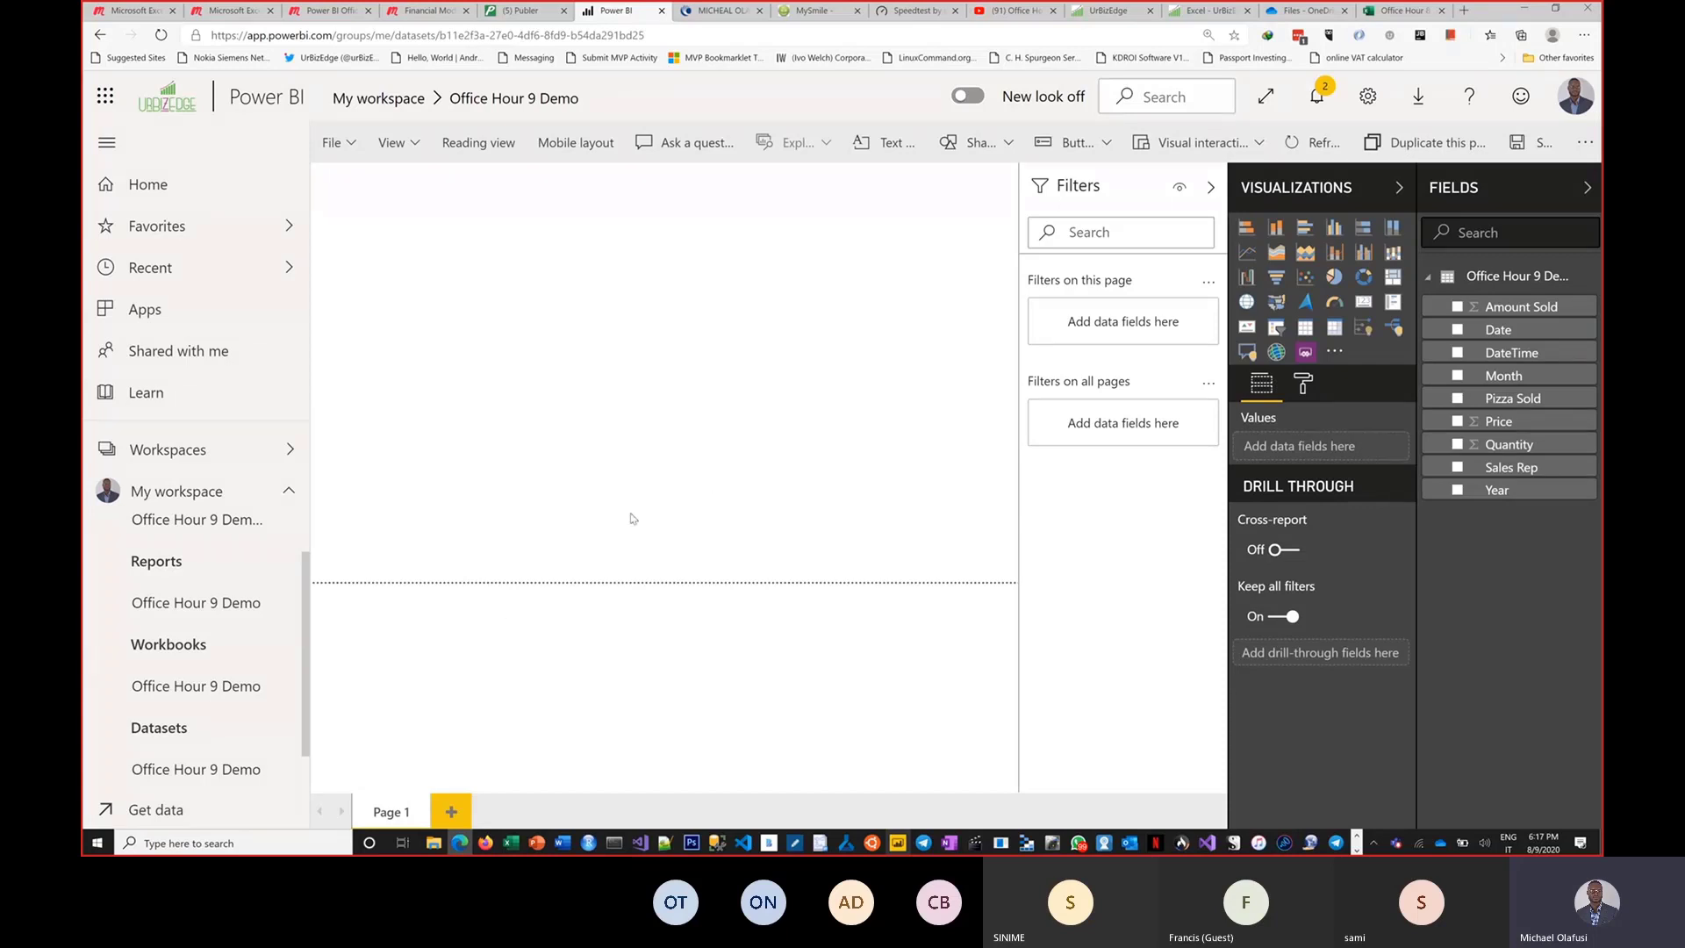
Open the schedule refresh settings for the newly imported Office Hour 9 Demo dataset.
scroll(179, 764, "down", 1)
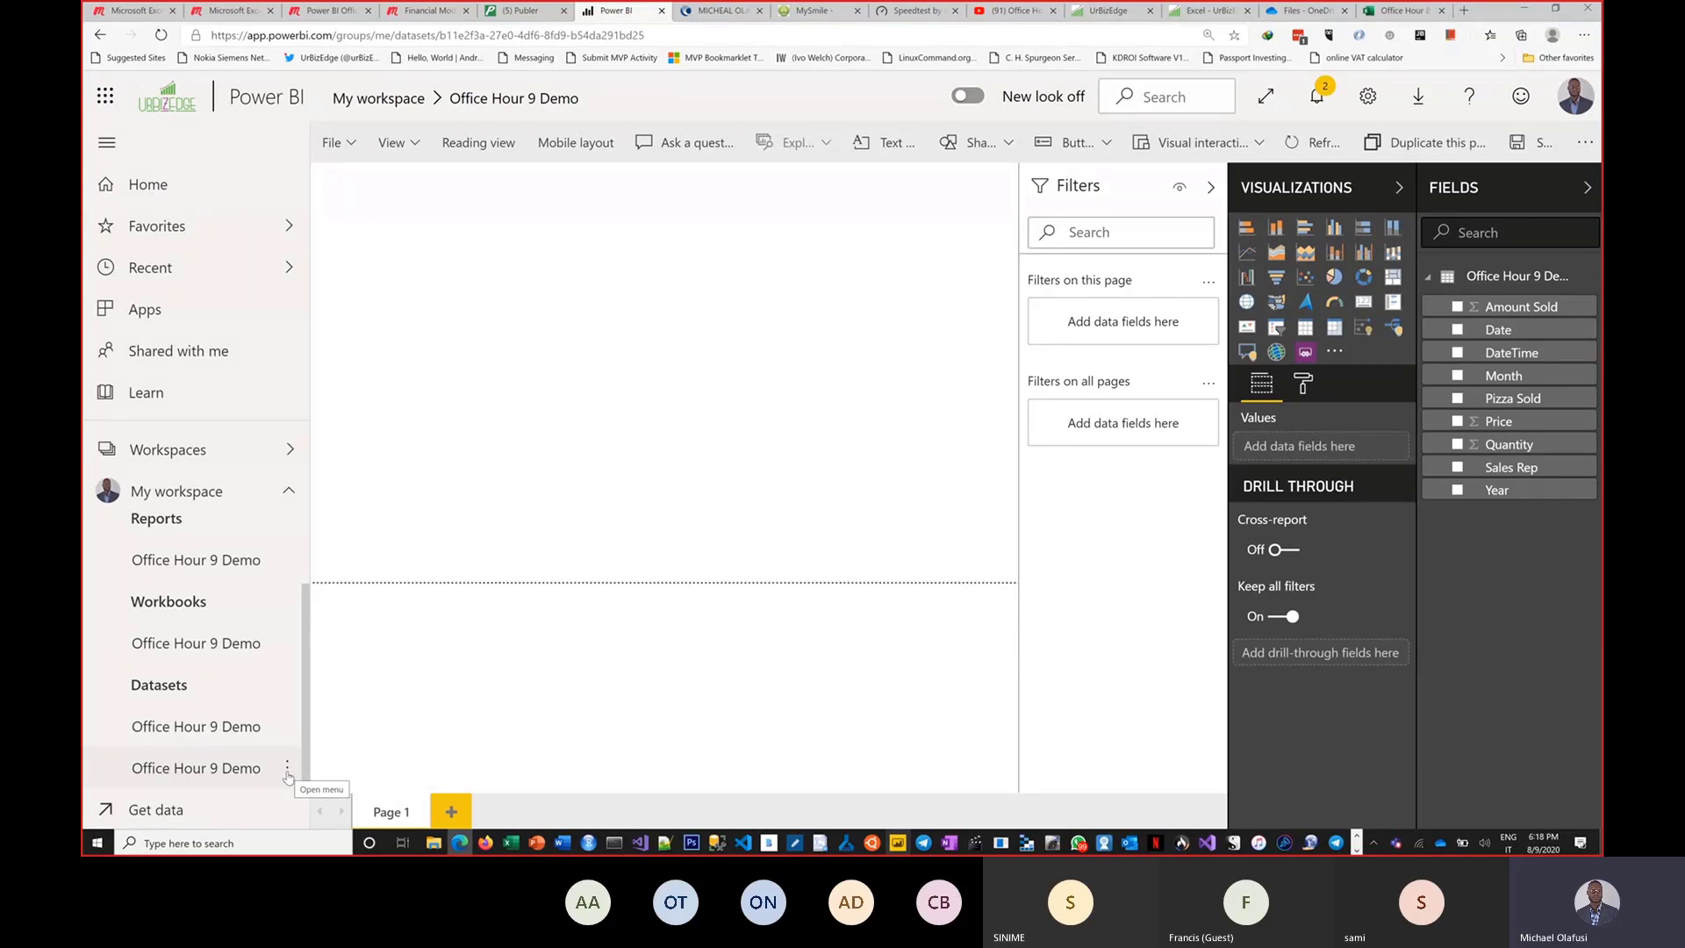
left_click(286, 770)
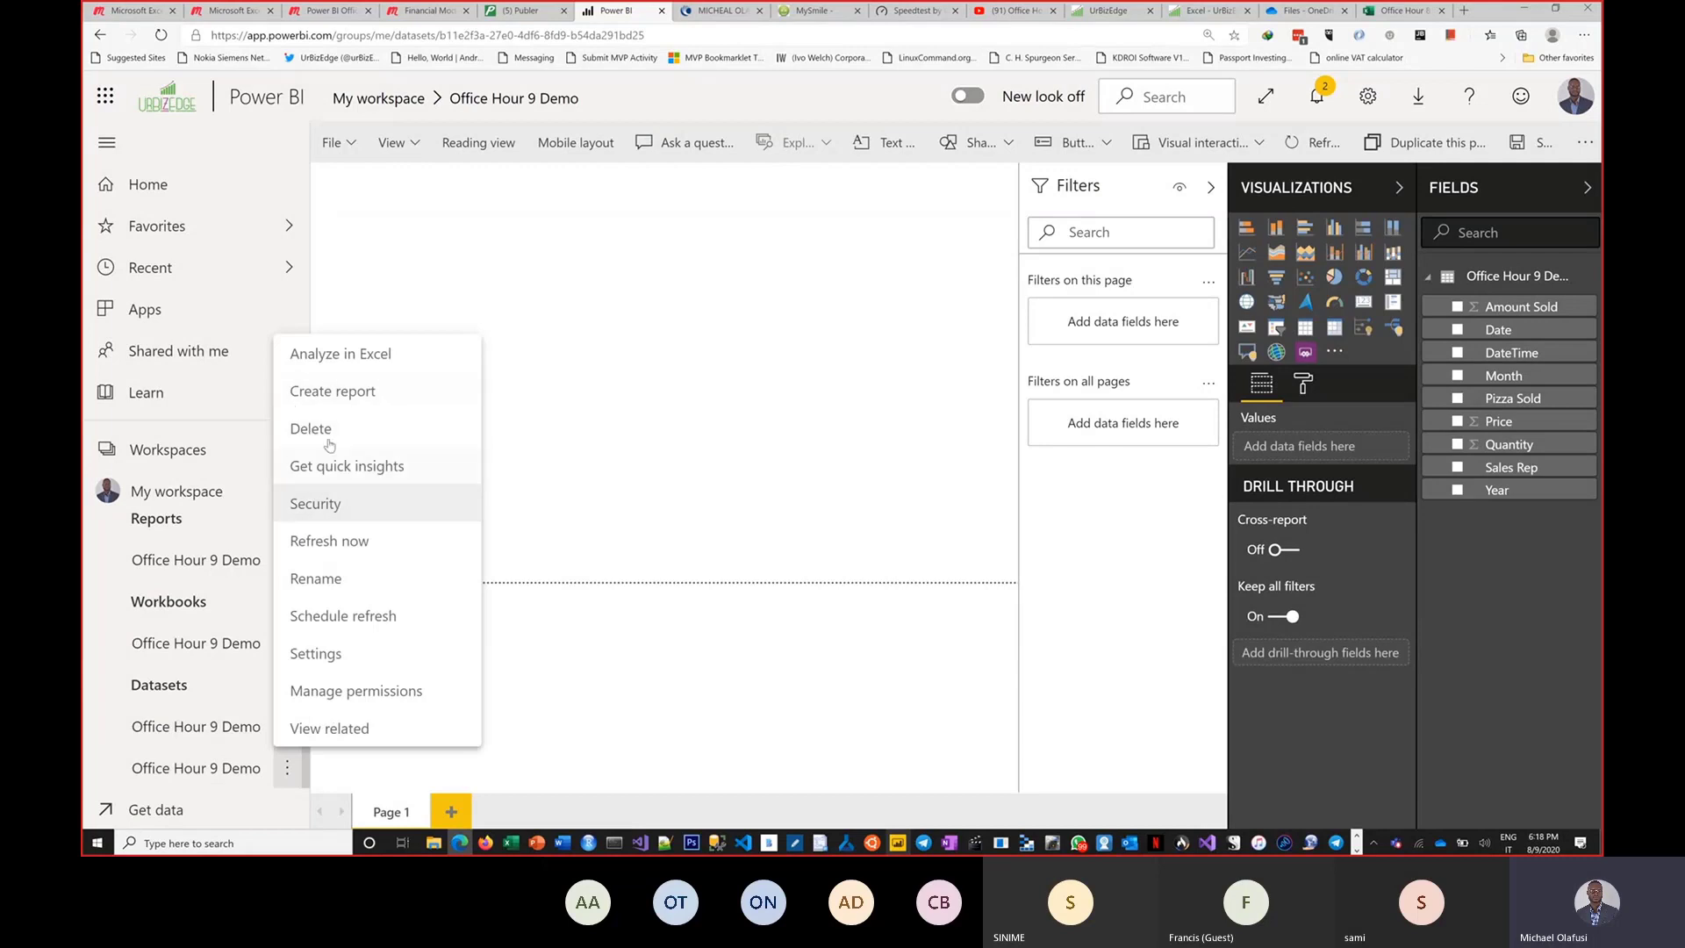
left_click(337, 618)
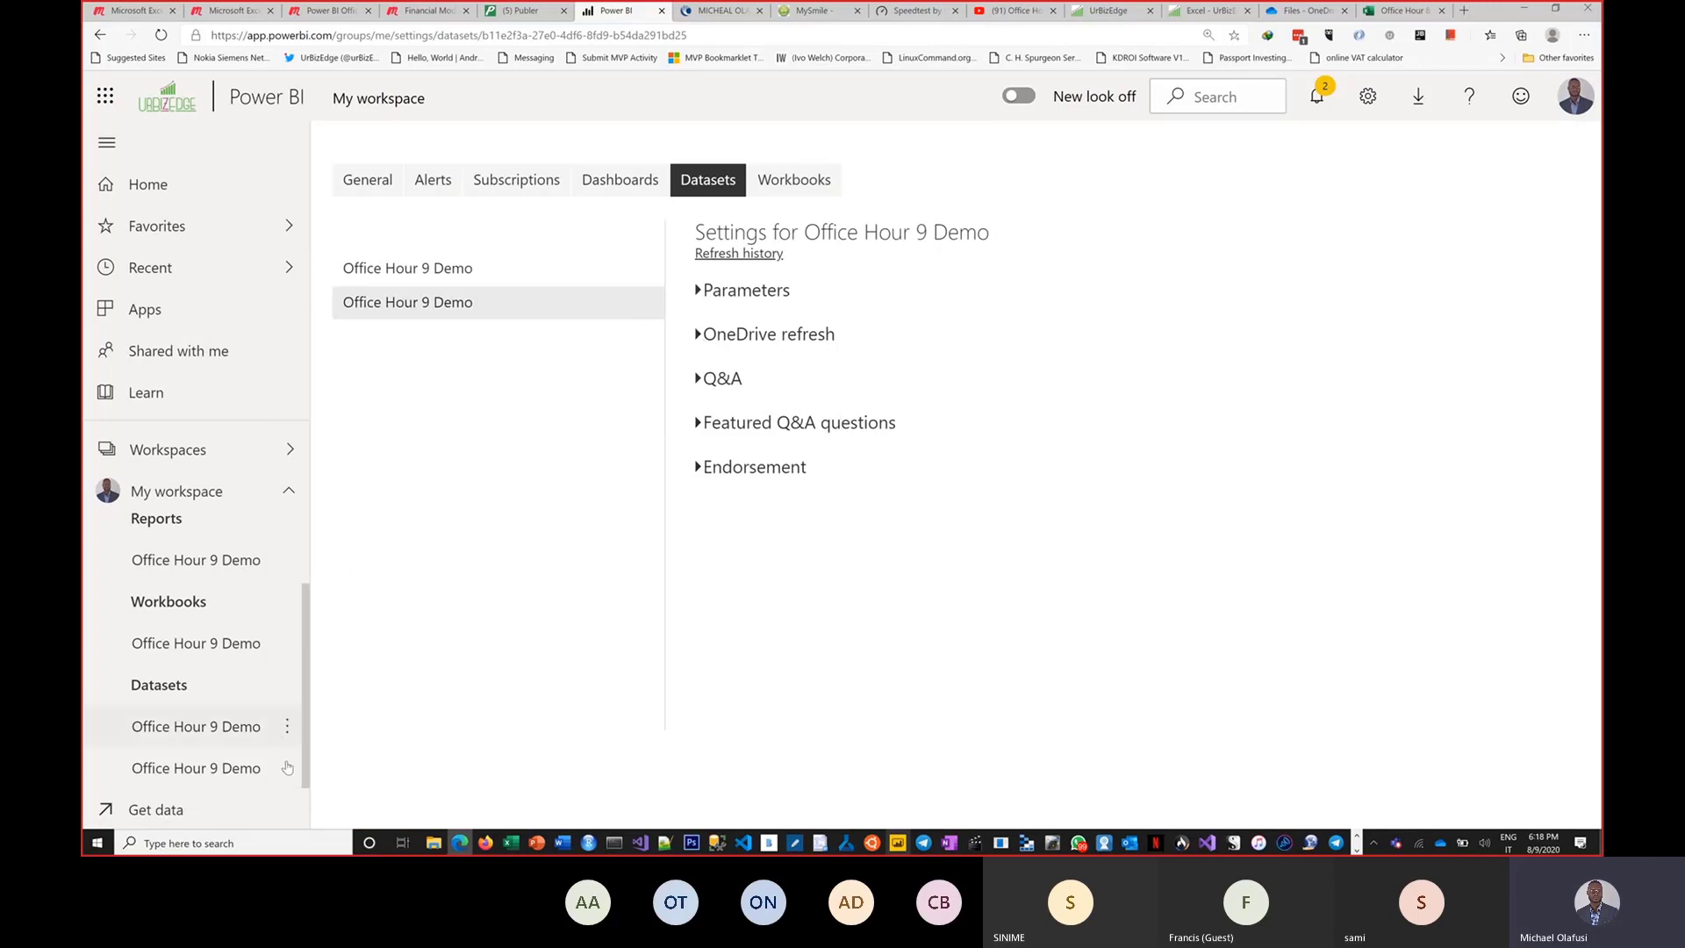
Rename the imported dataset as OneDrive - Office Hour 9 Demo.
left_click(287, 768)
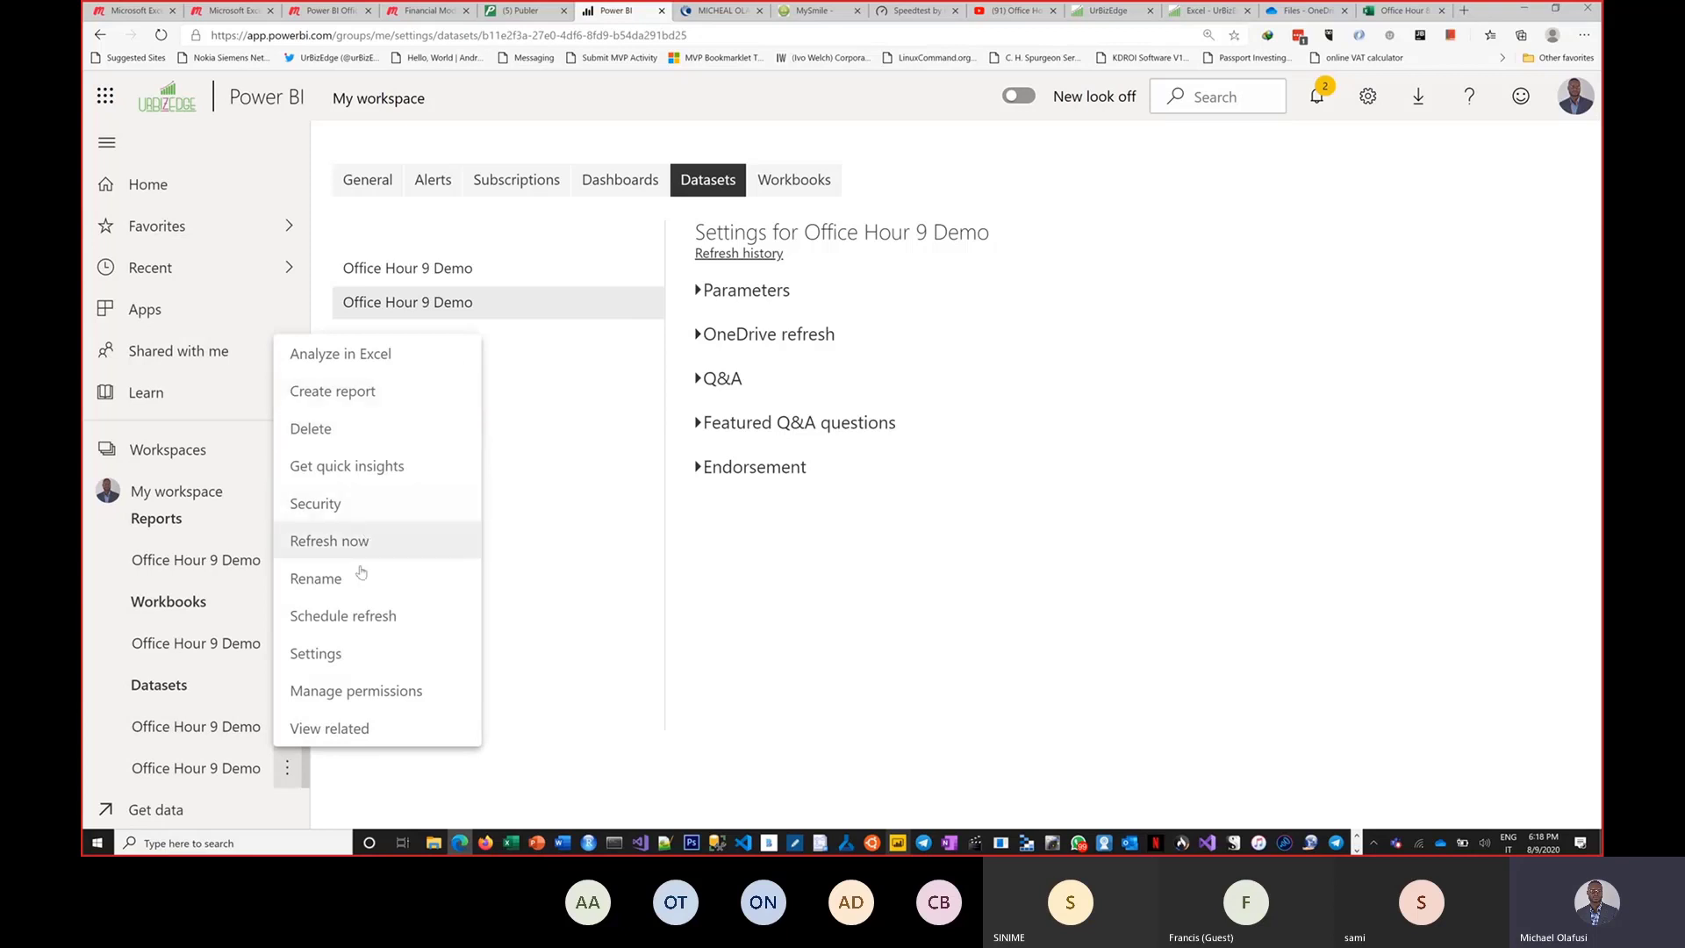
left_click(340, 597)
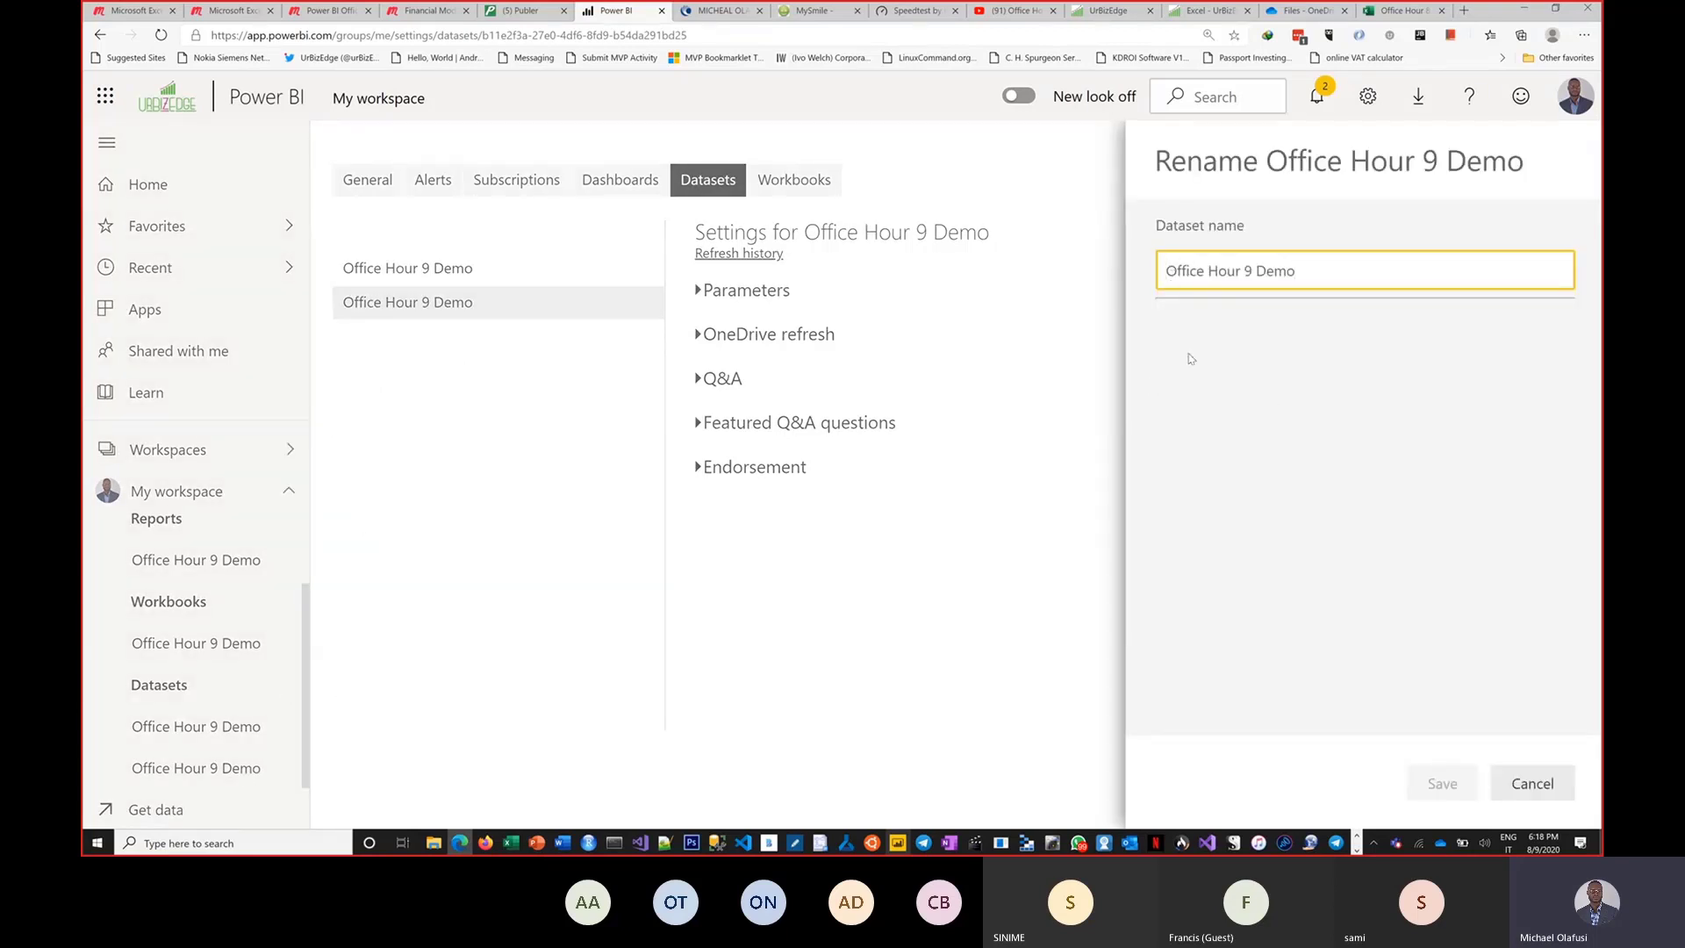
type("OneDr")
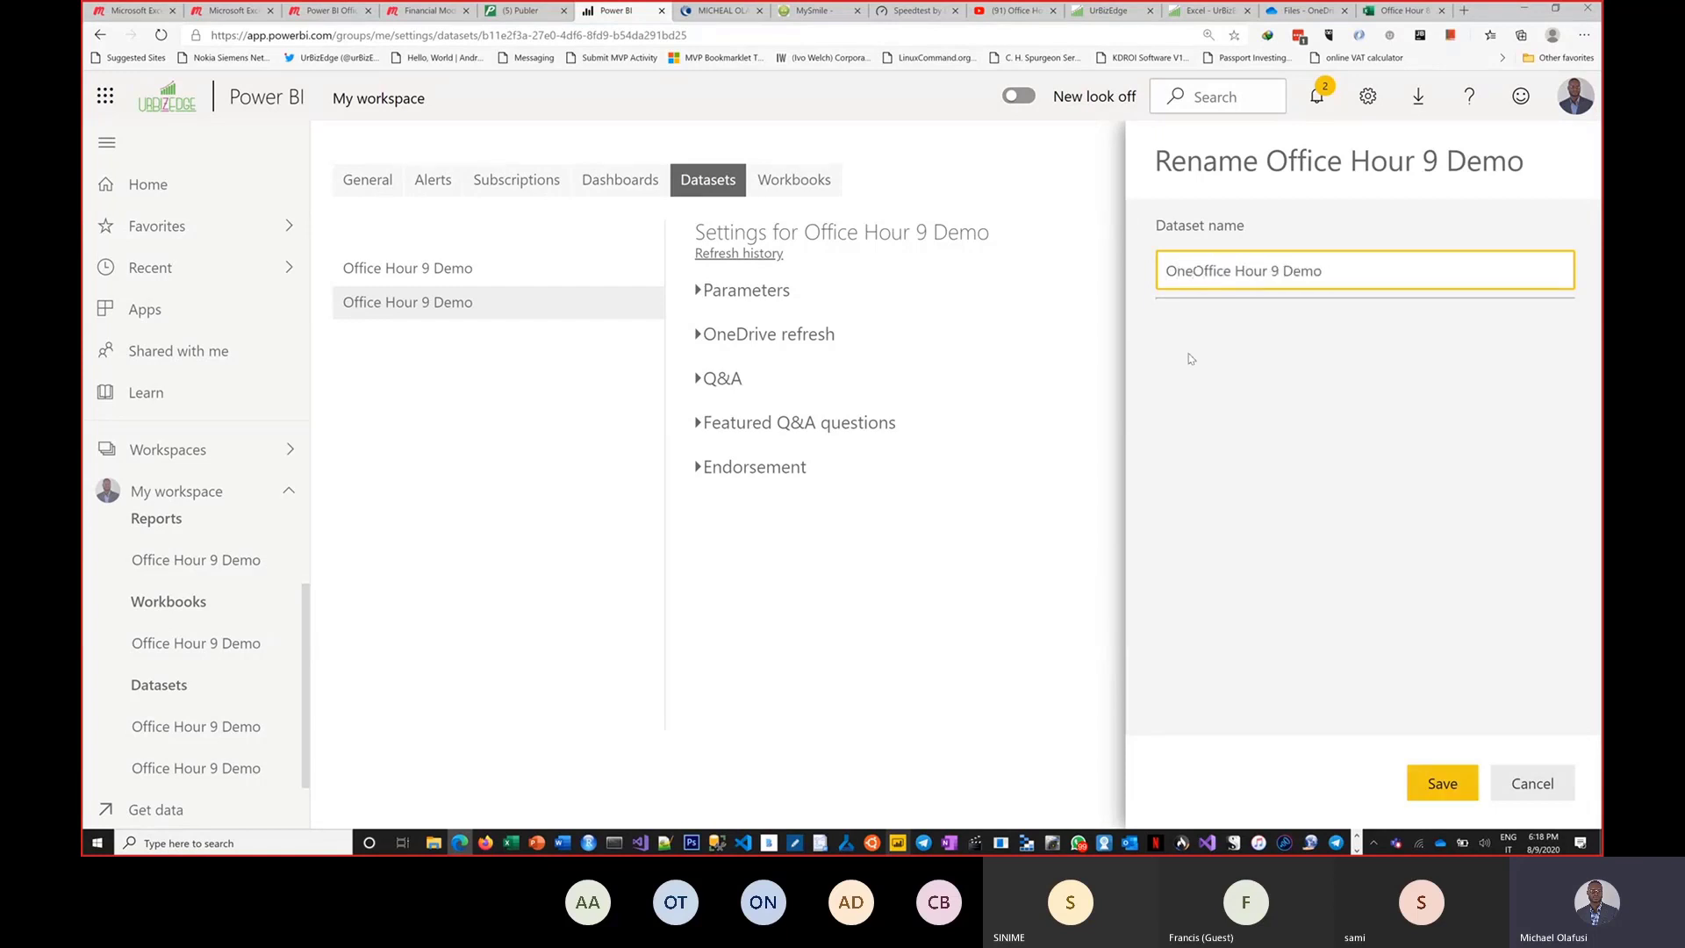
type("ive -")
left_click(1443, 783)
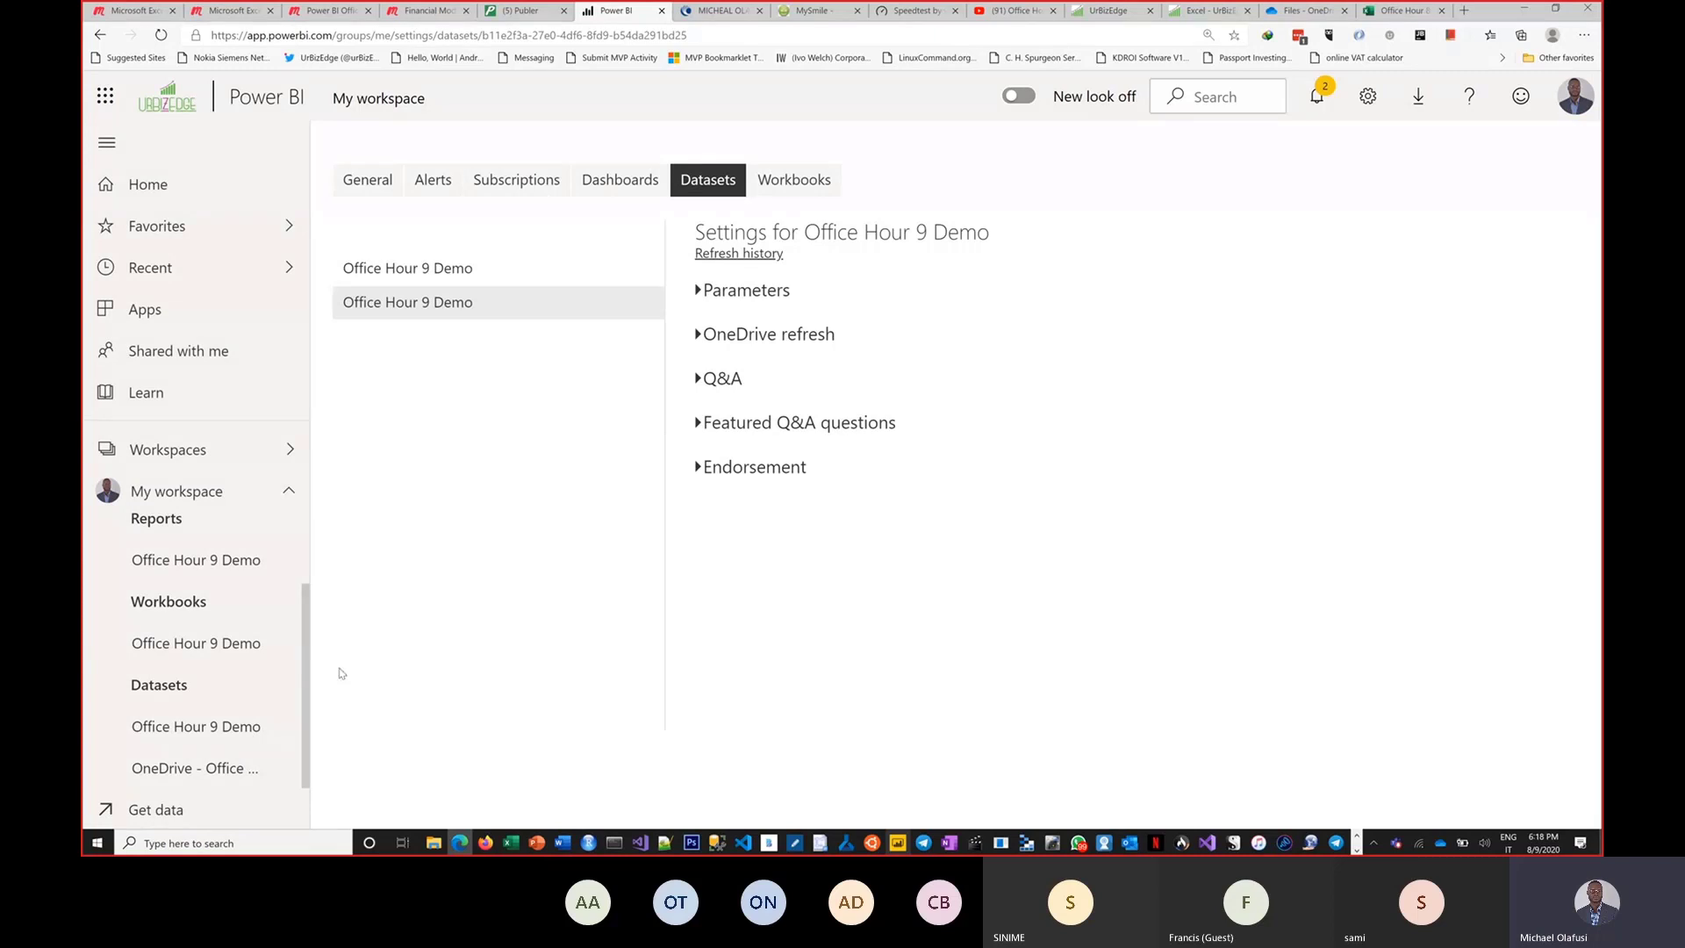
Open the OneDrive - Office Hour 9 Demo dataset's settings and expand its OneDrive refresh section.
left_click(214, 734)
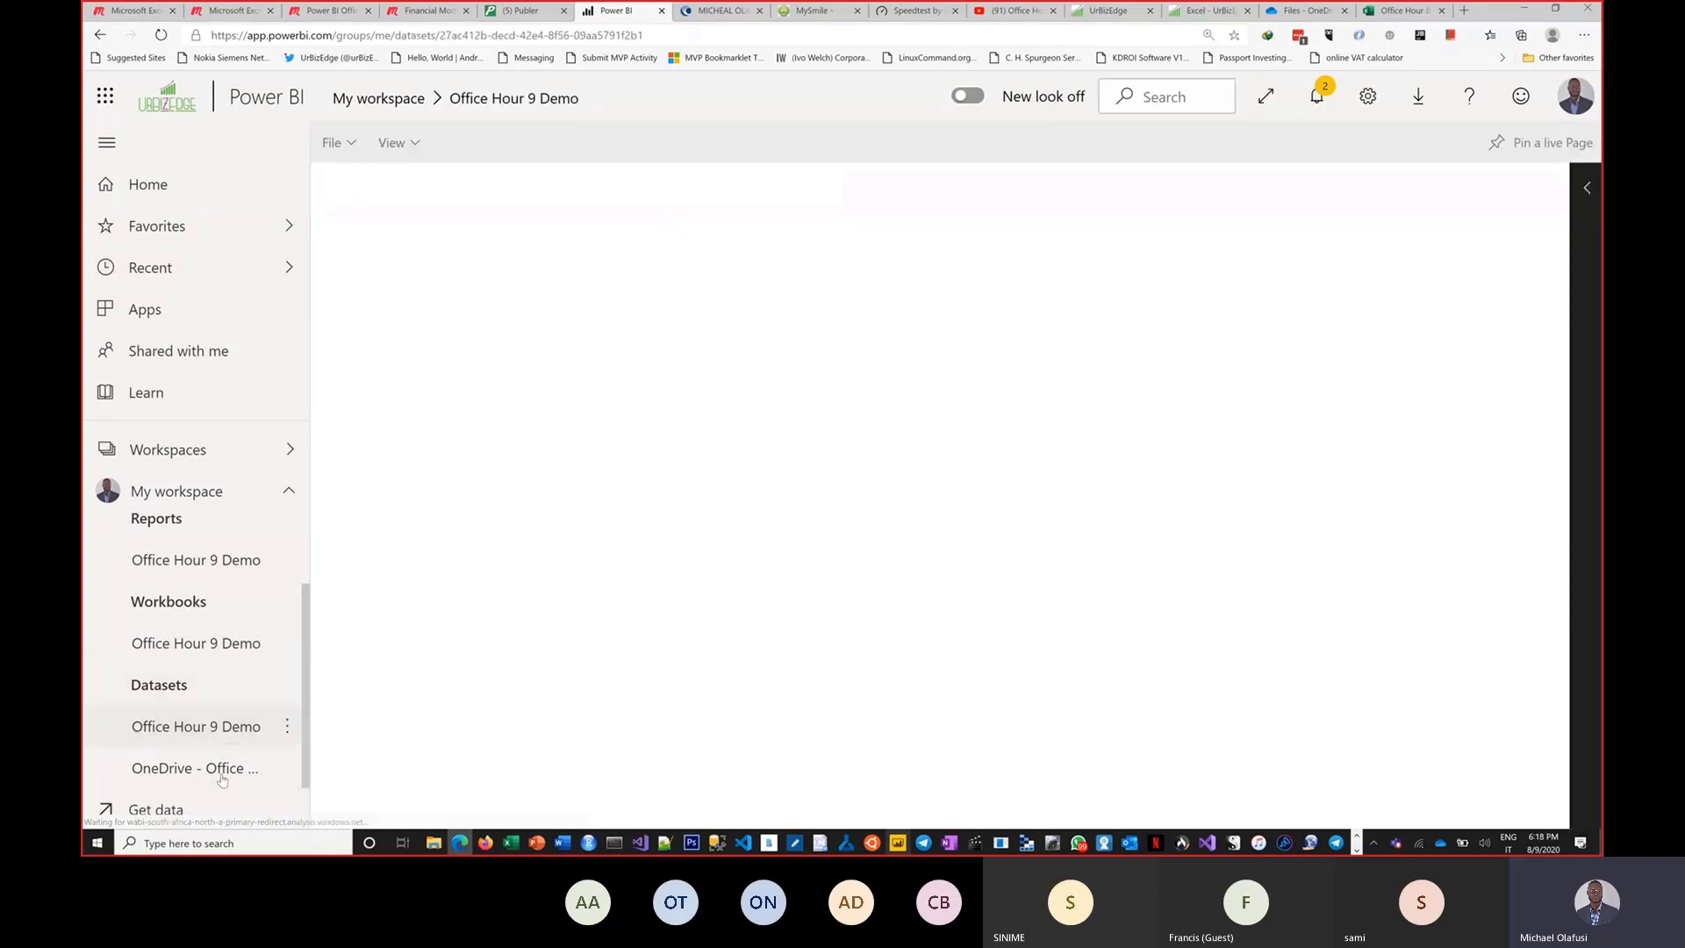
left_click(226, 769)
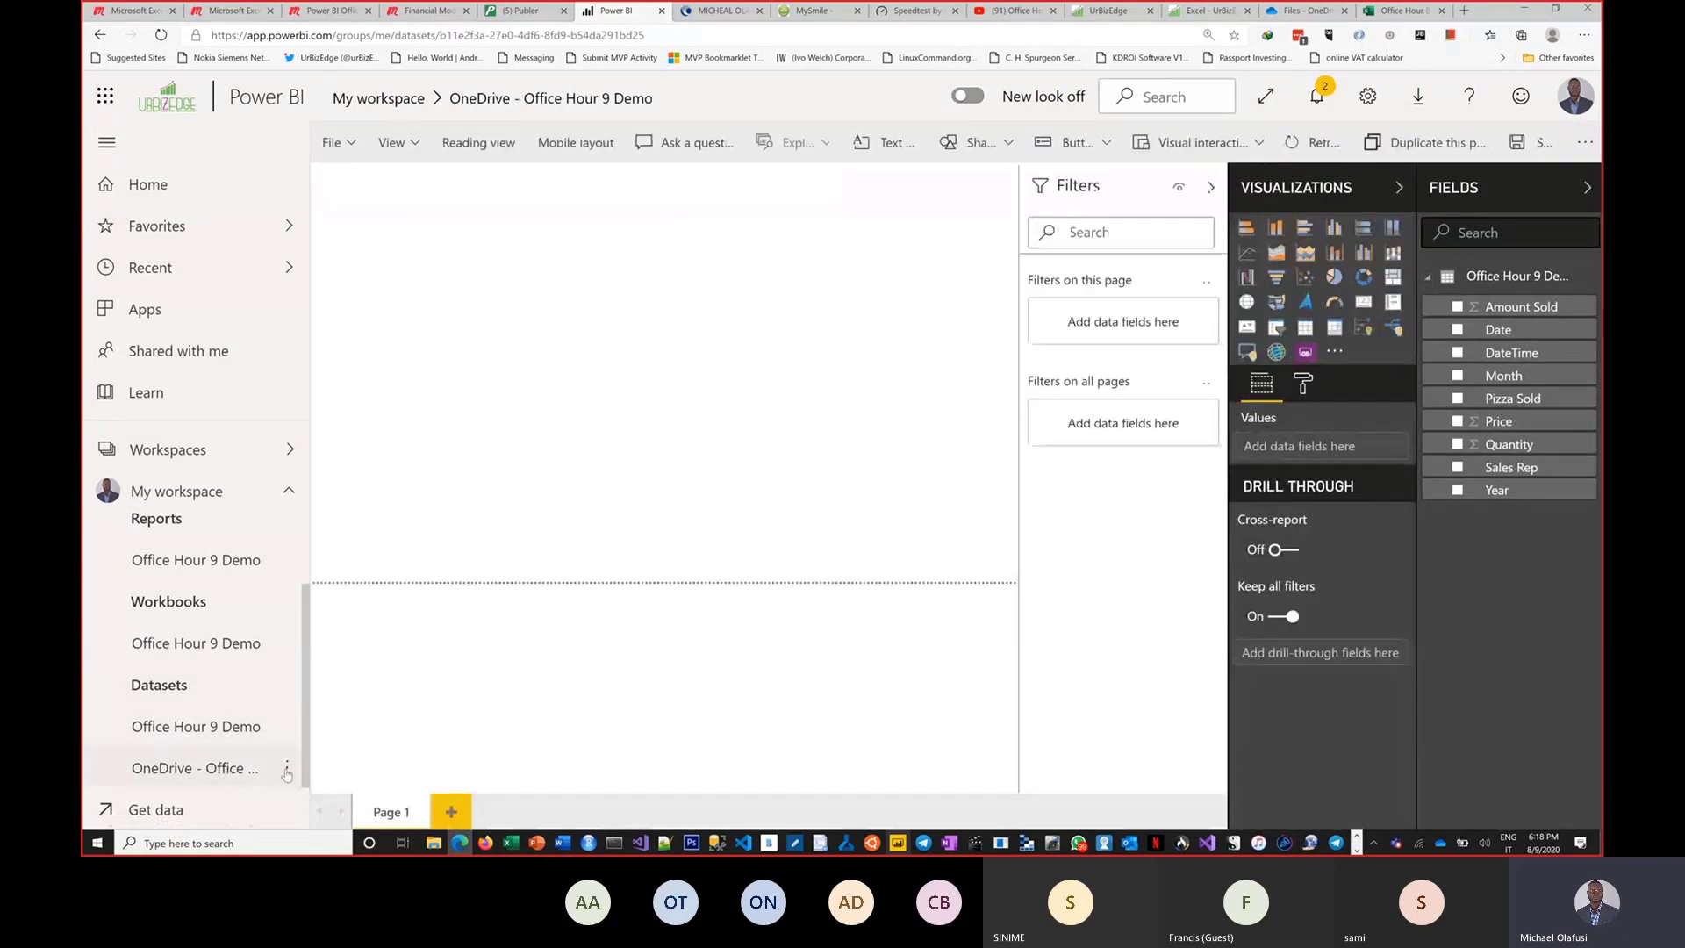
left_click(286, 768)
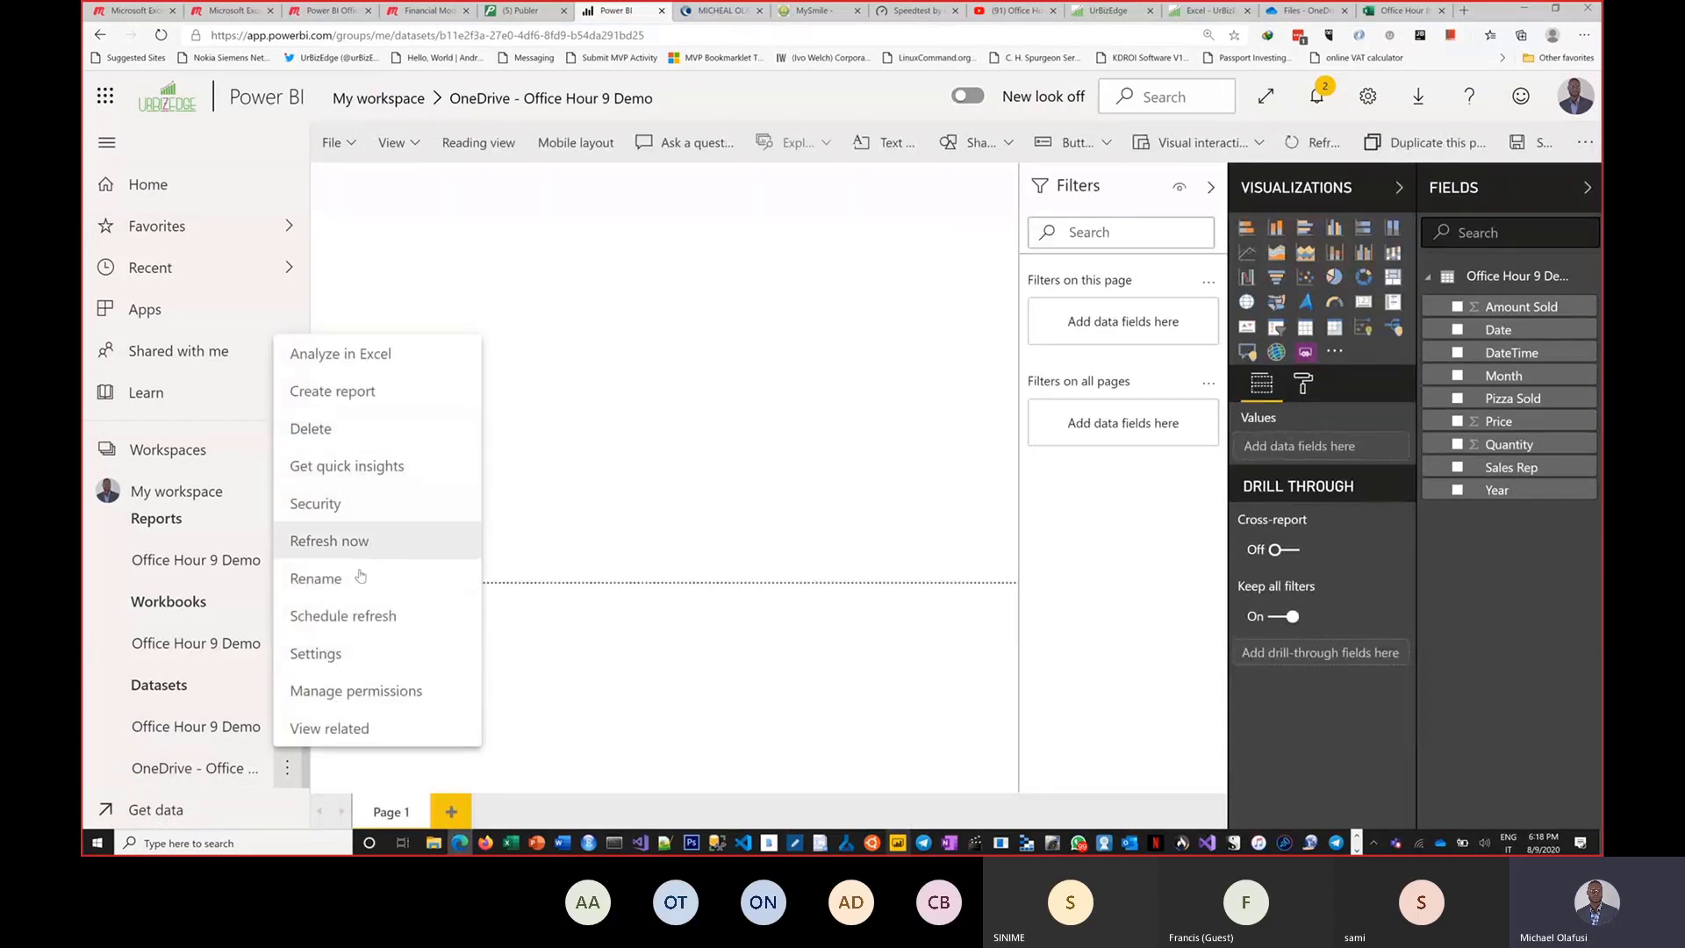
left_click(362, 622)
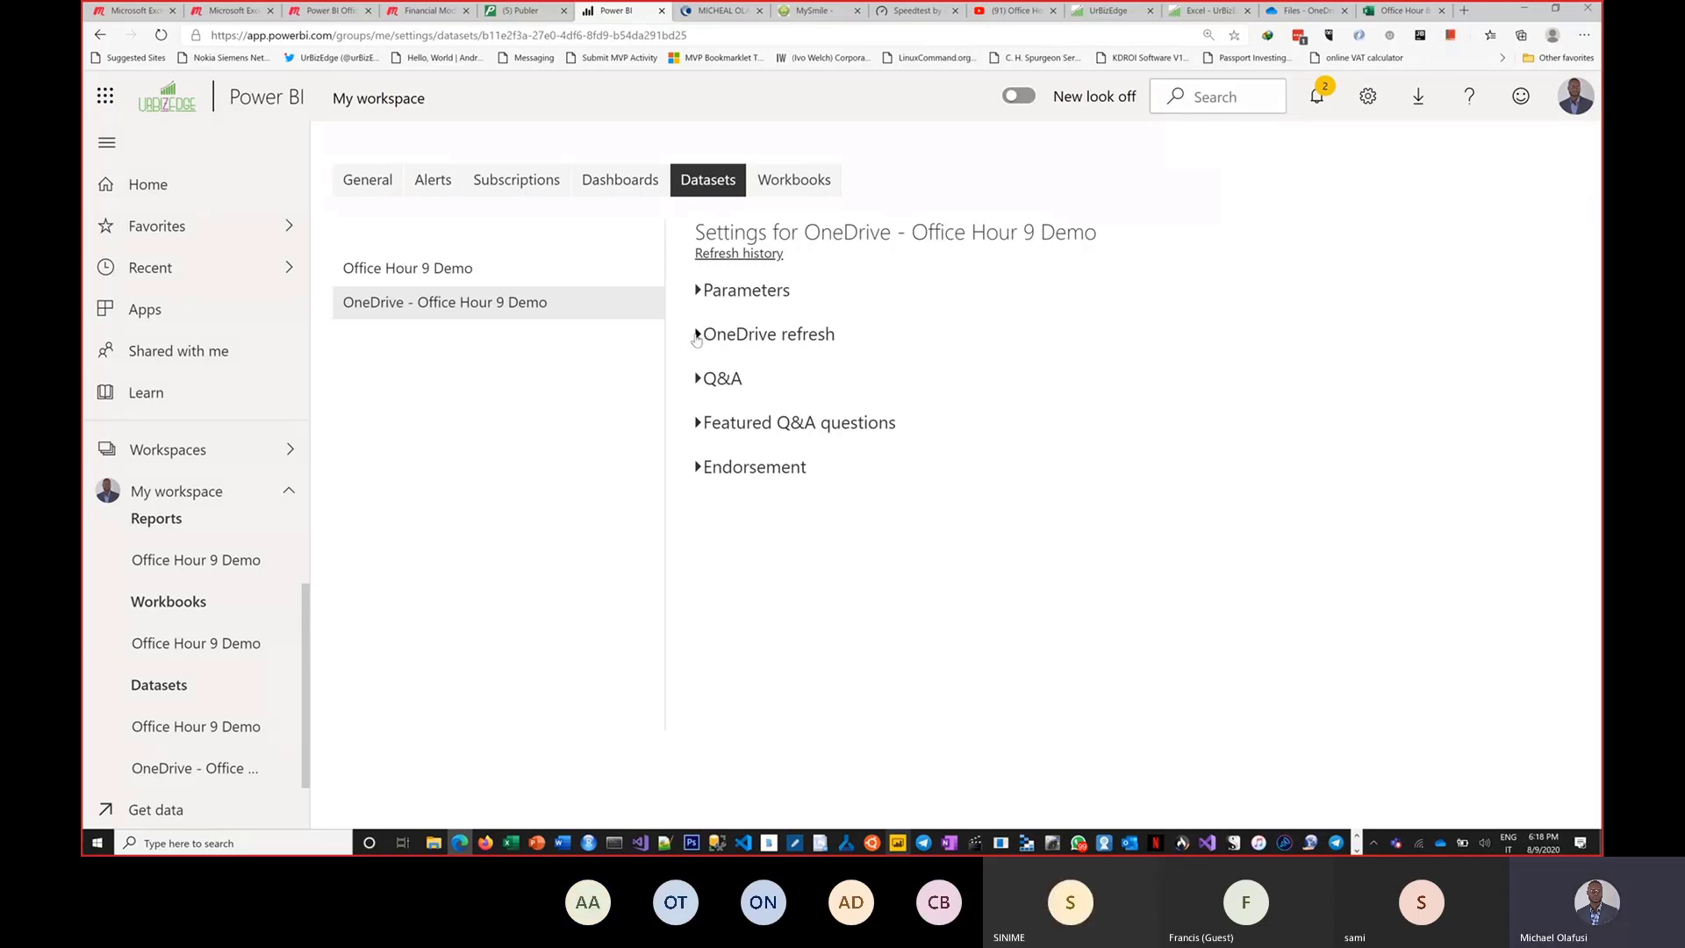
left_click(697, 335)
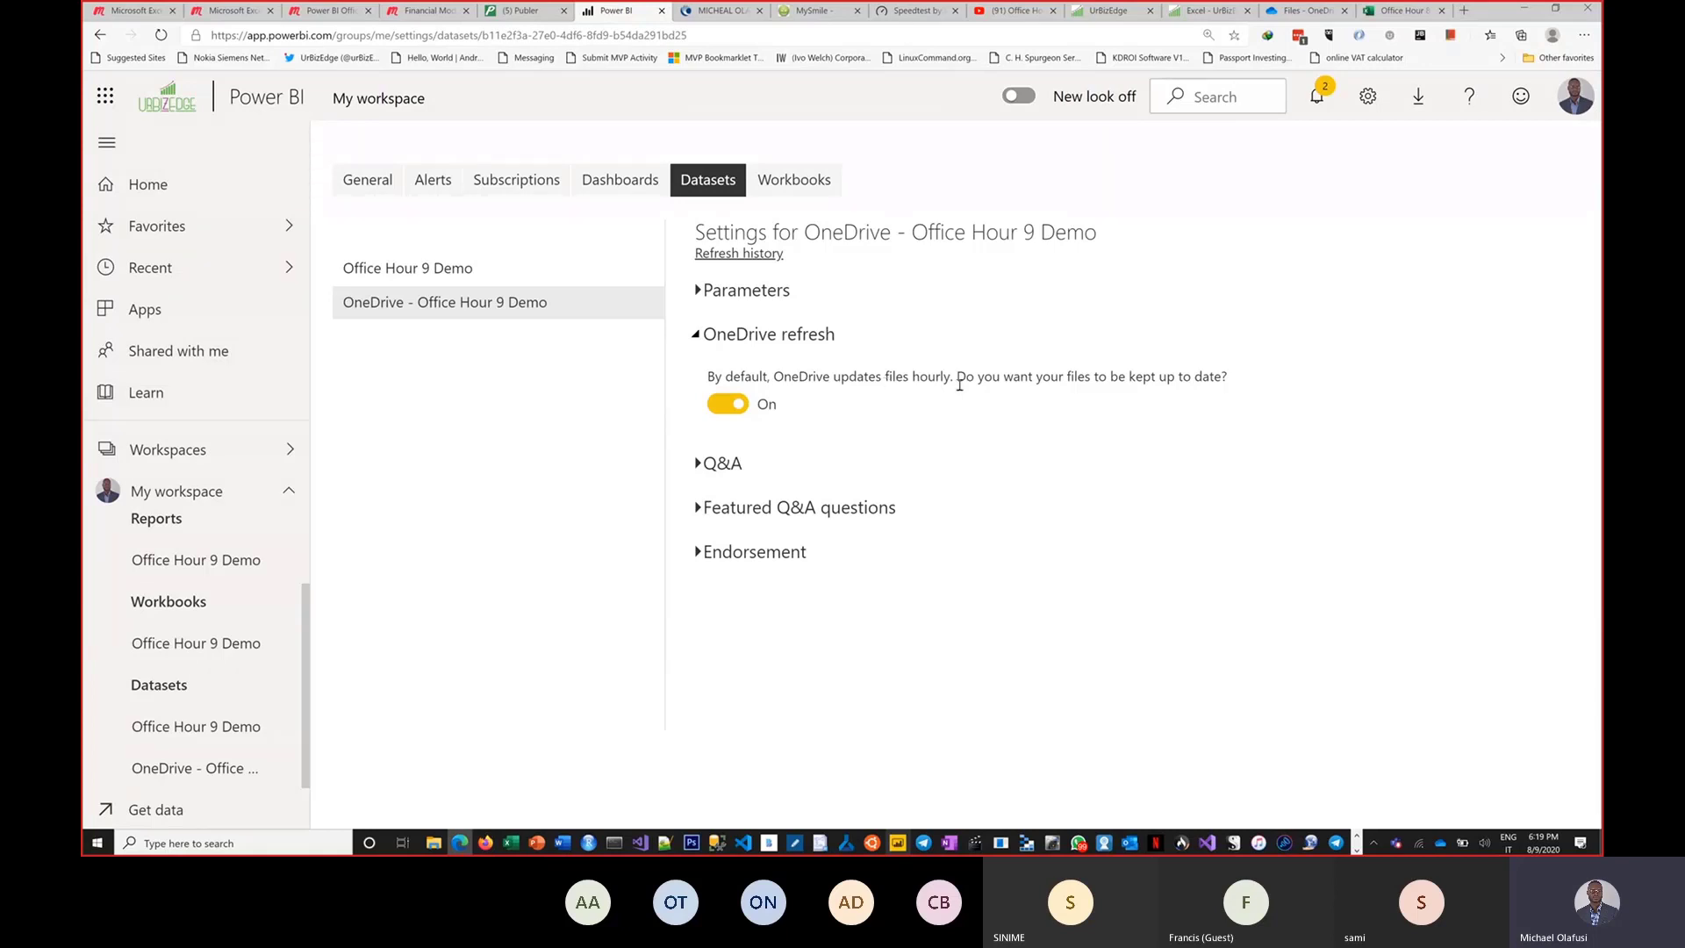
Review the uploaded Office Hour 9 Demo dataset's settings, its Parameters section and its refresh history.
left_click(507, 276)
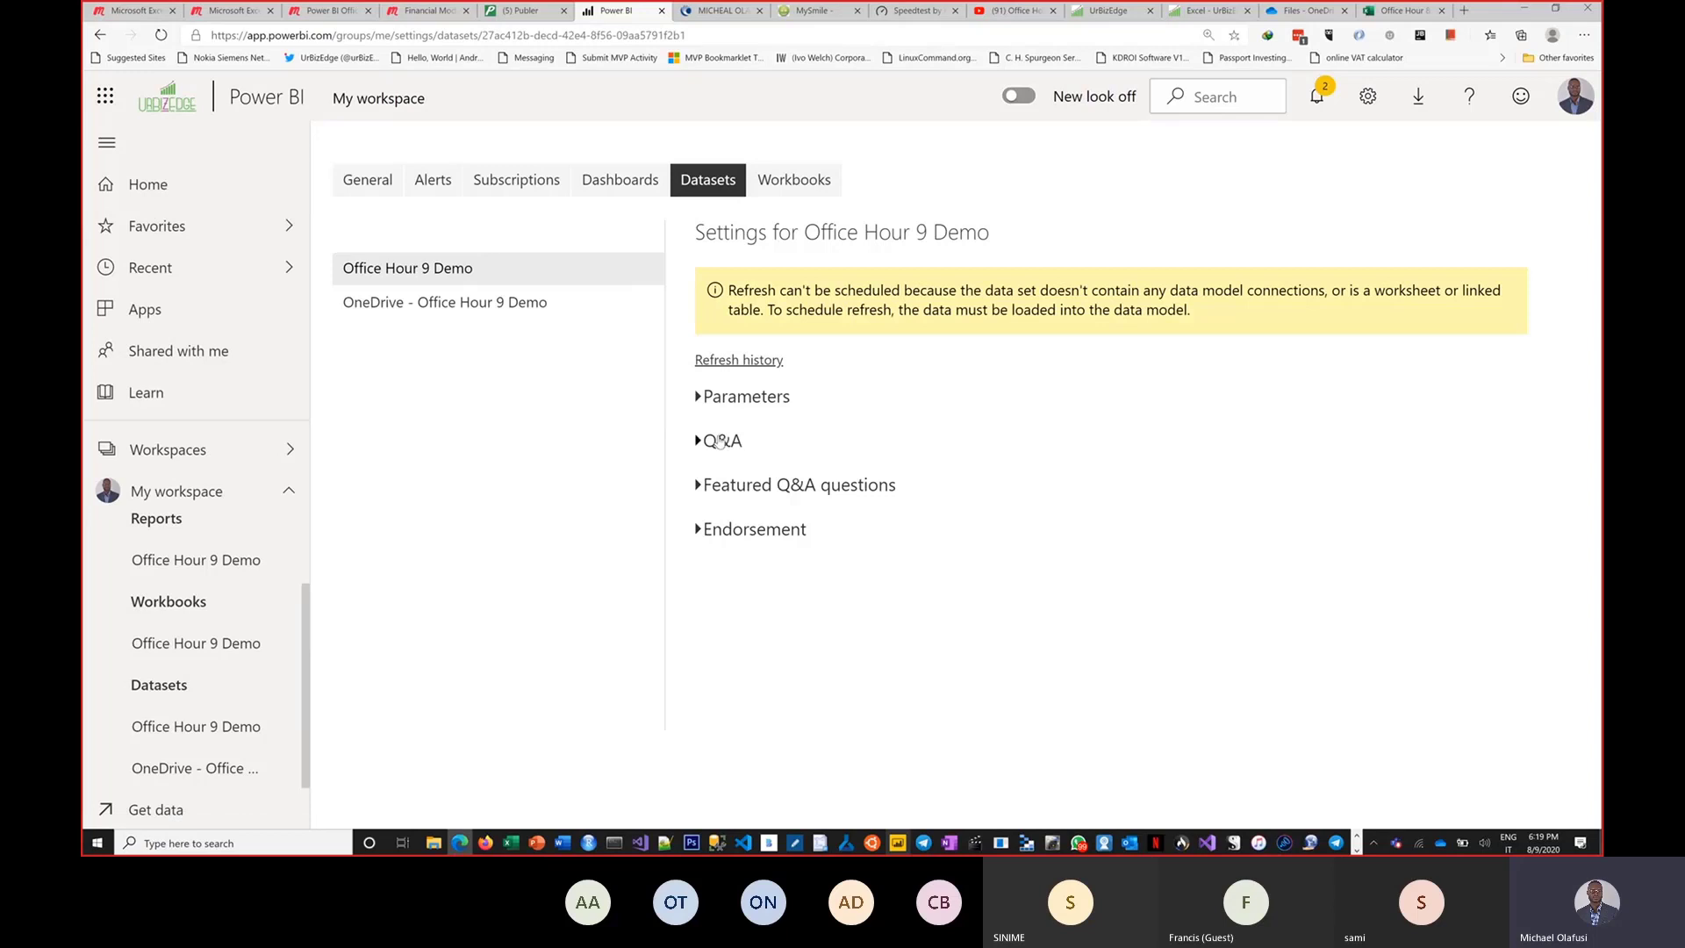
left_click(700, 401)
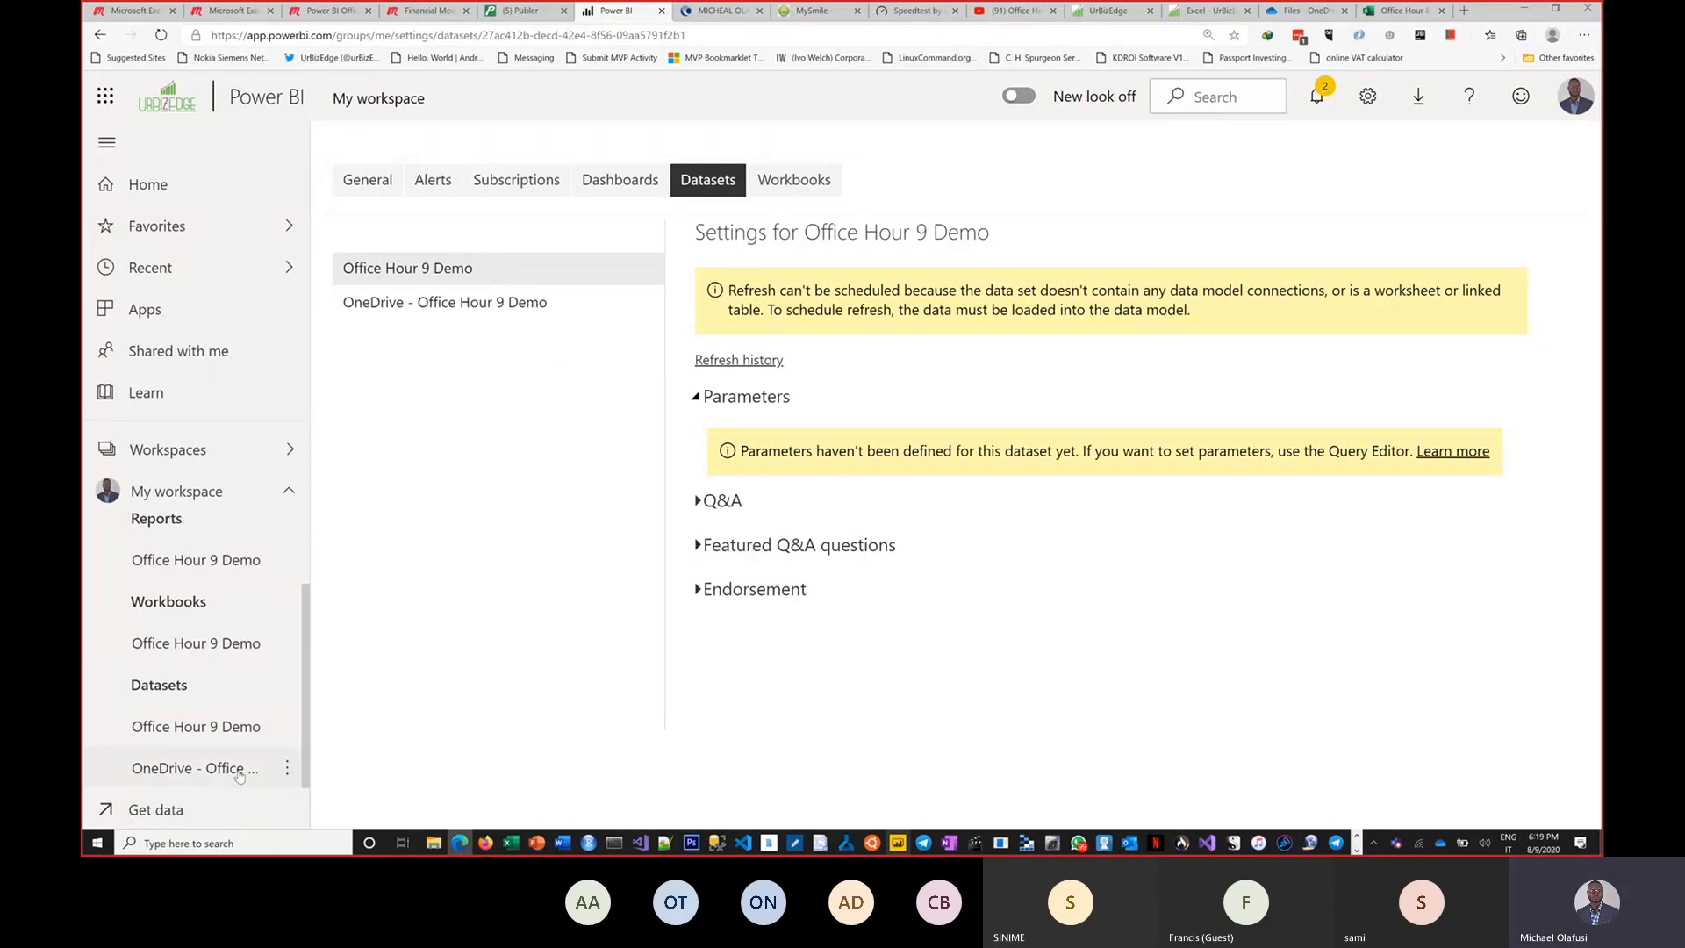
left_click(287, 726)
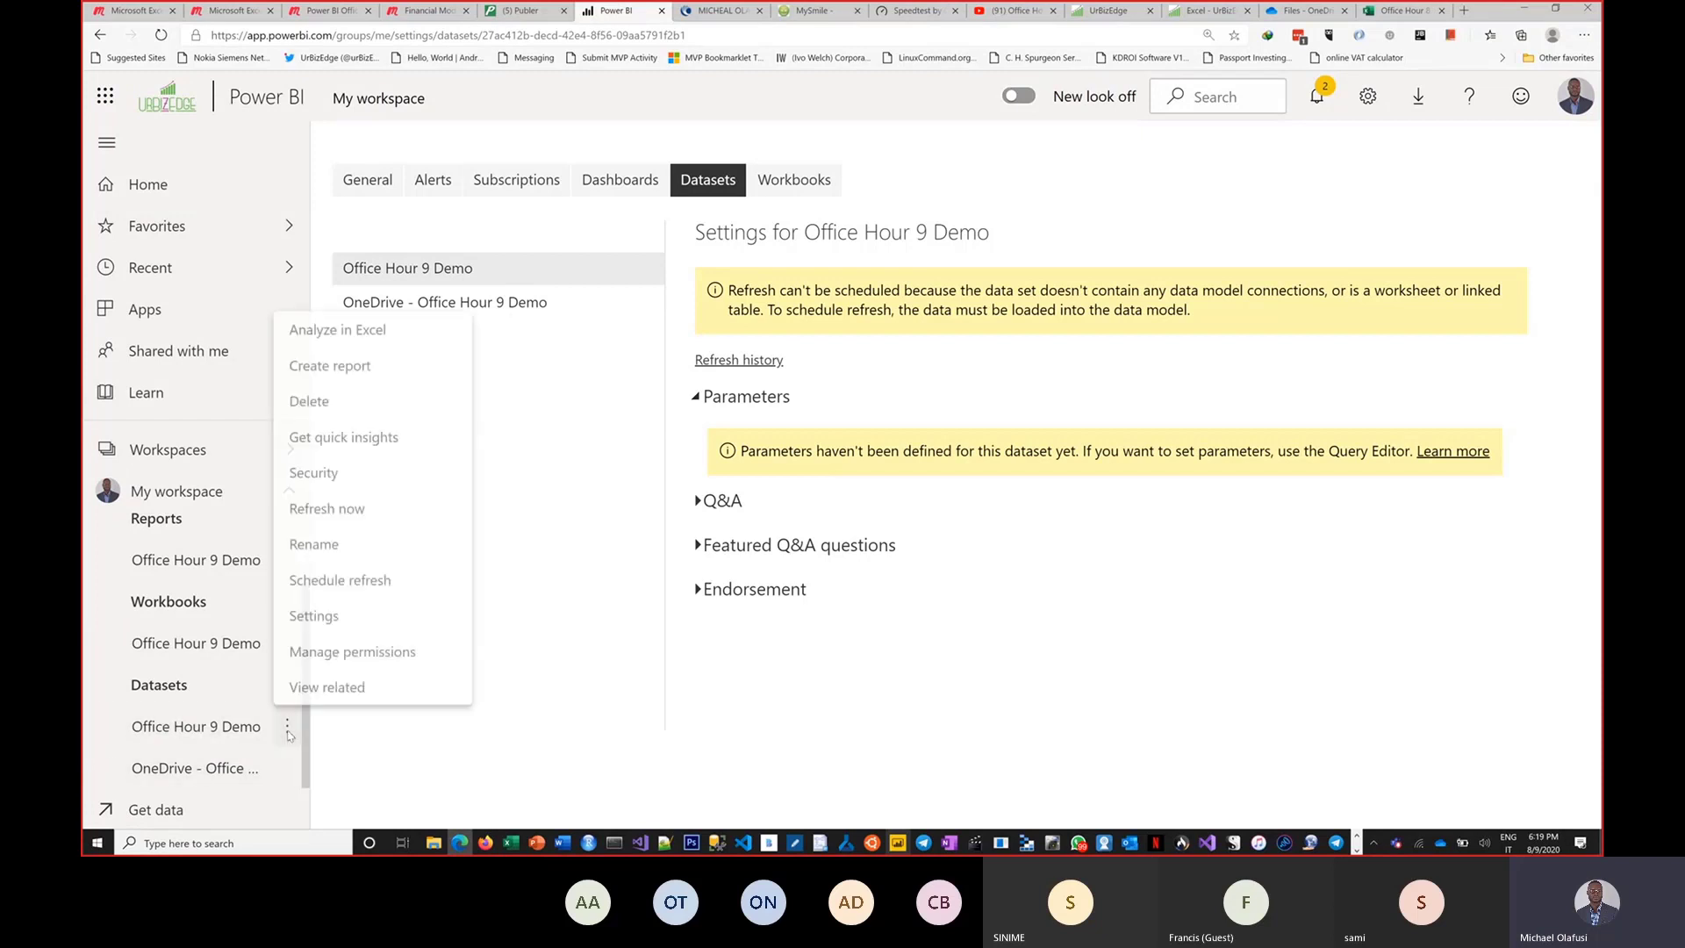
left_click(337, 581)
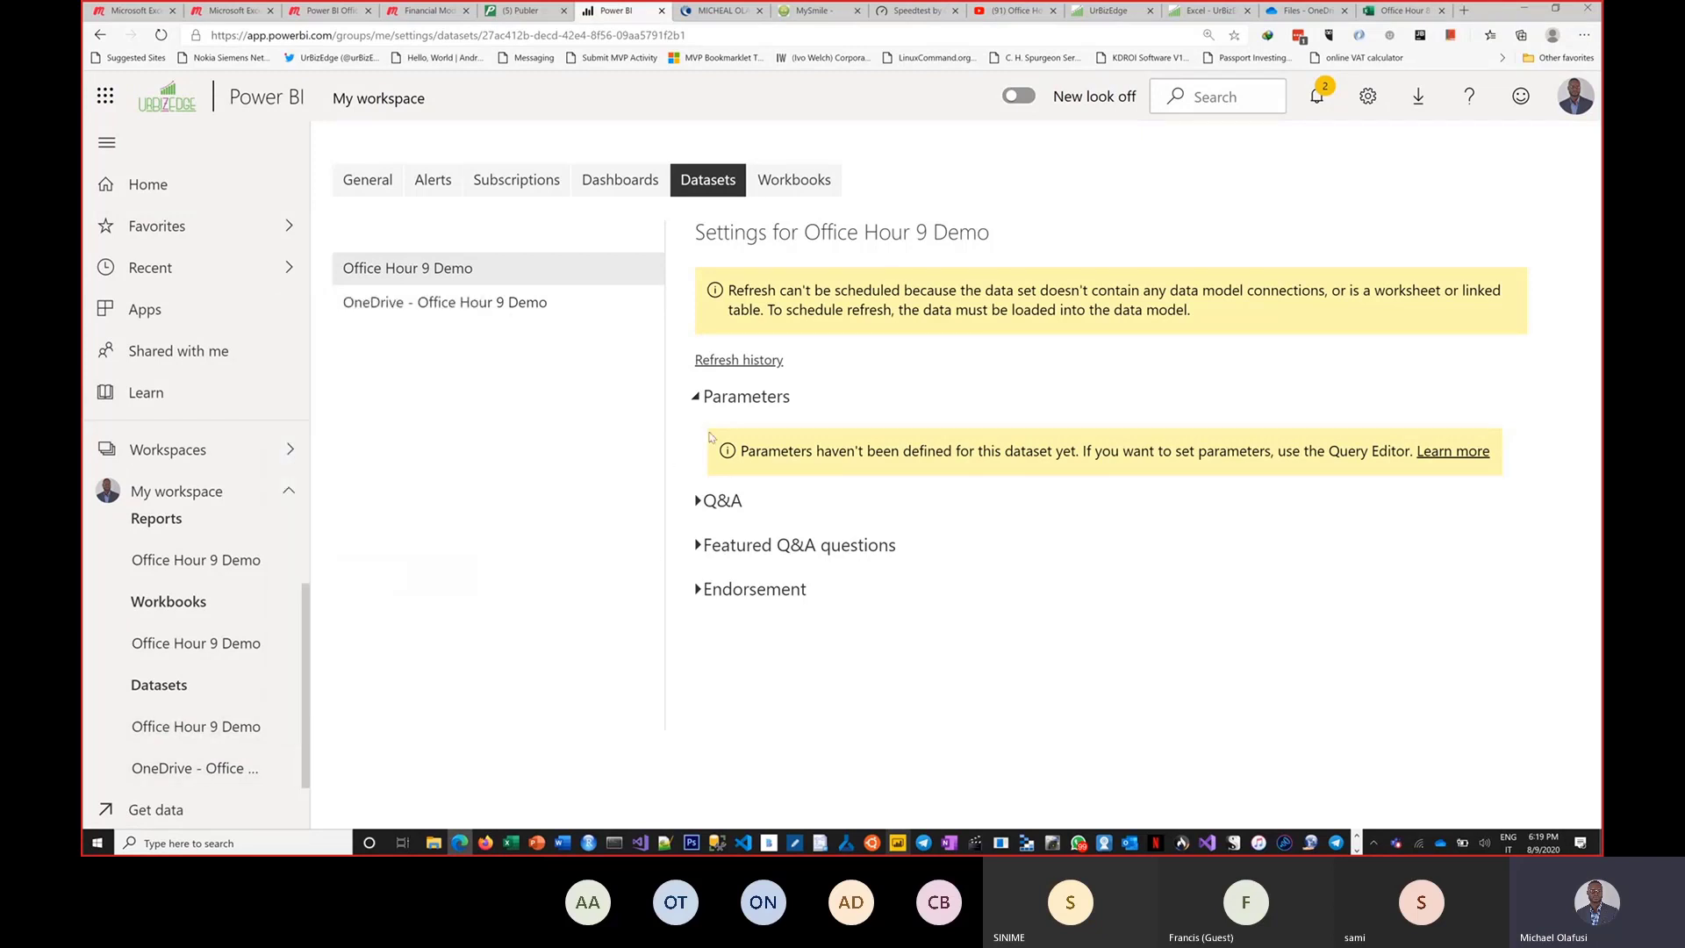
left_click(755, 360)
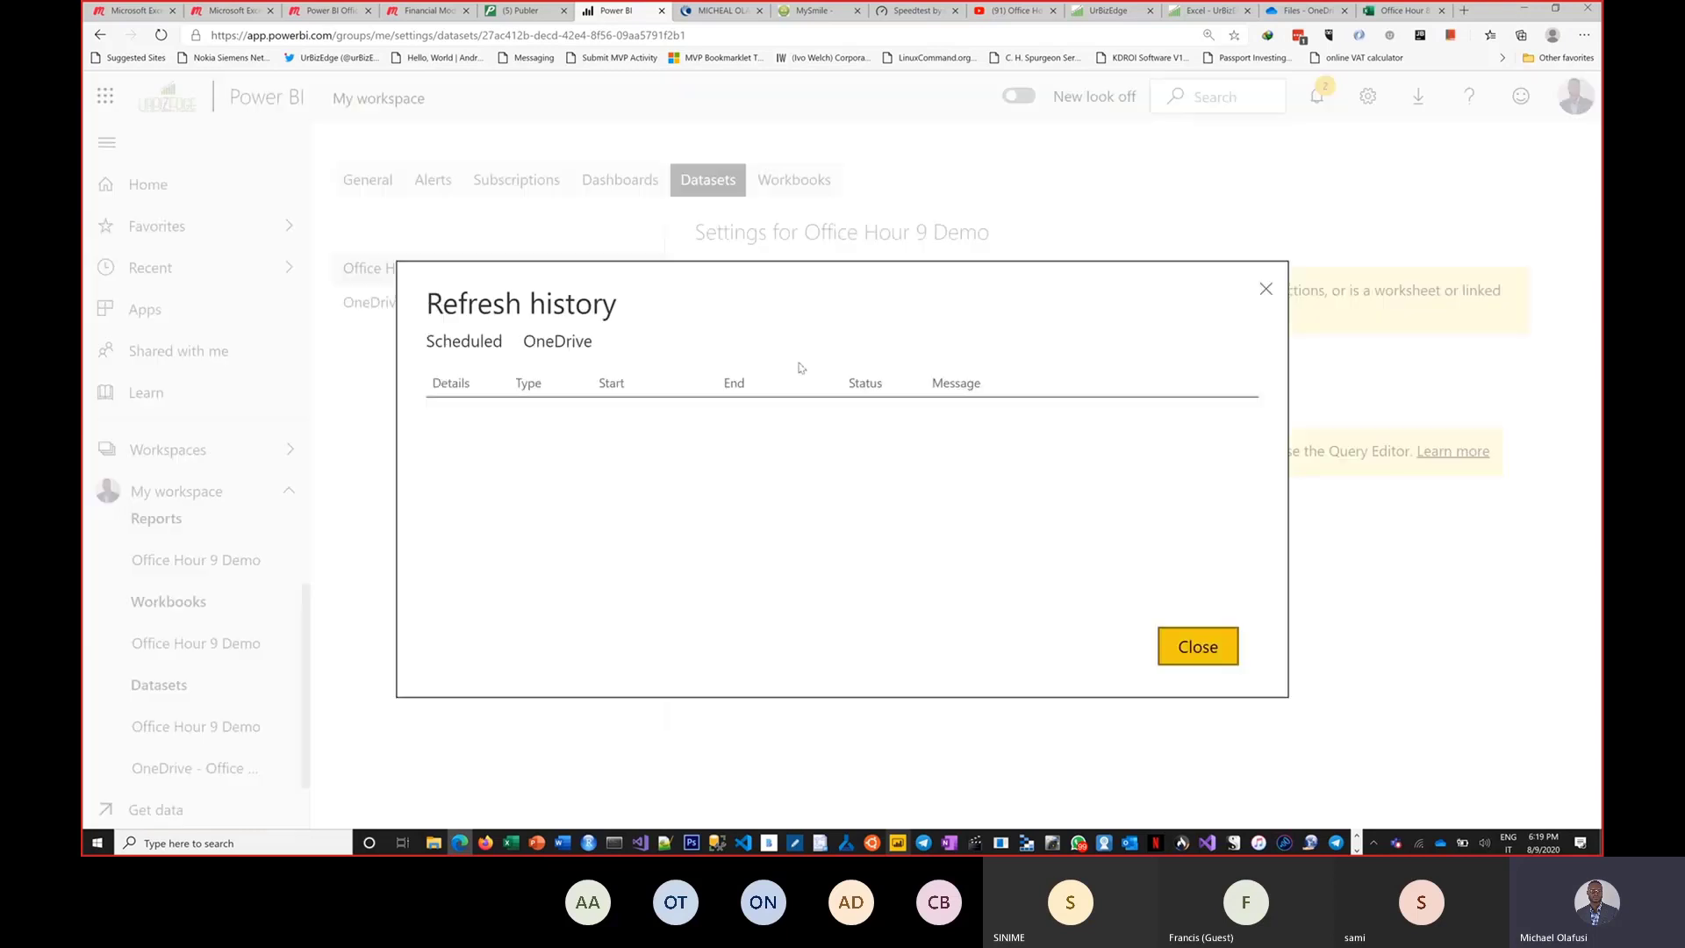
left_click(1269, 290)
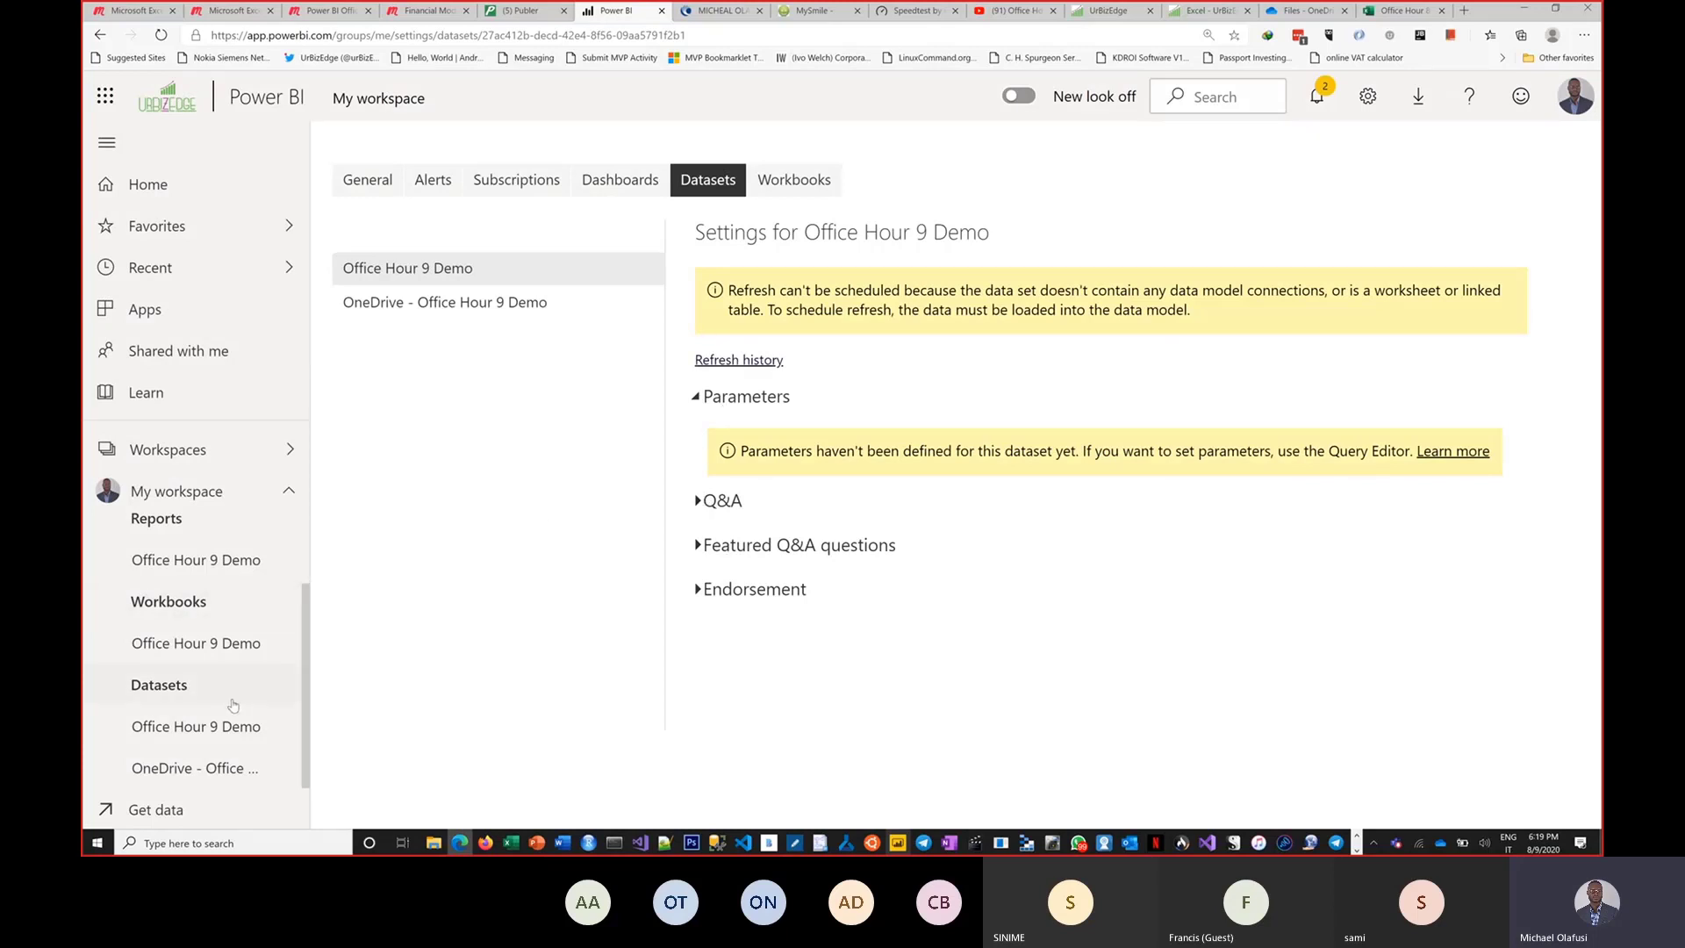
Open the Office Hour 9 Demo workbook and then the Office Hour 9 Demo report in the workspace.
left_click(211, 643)
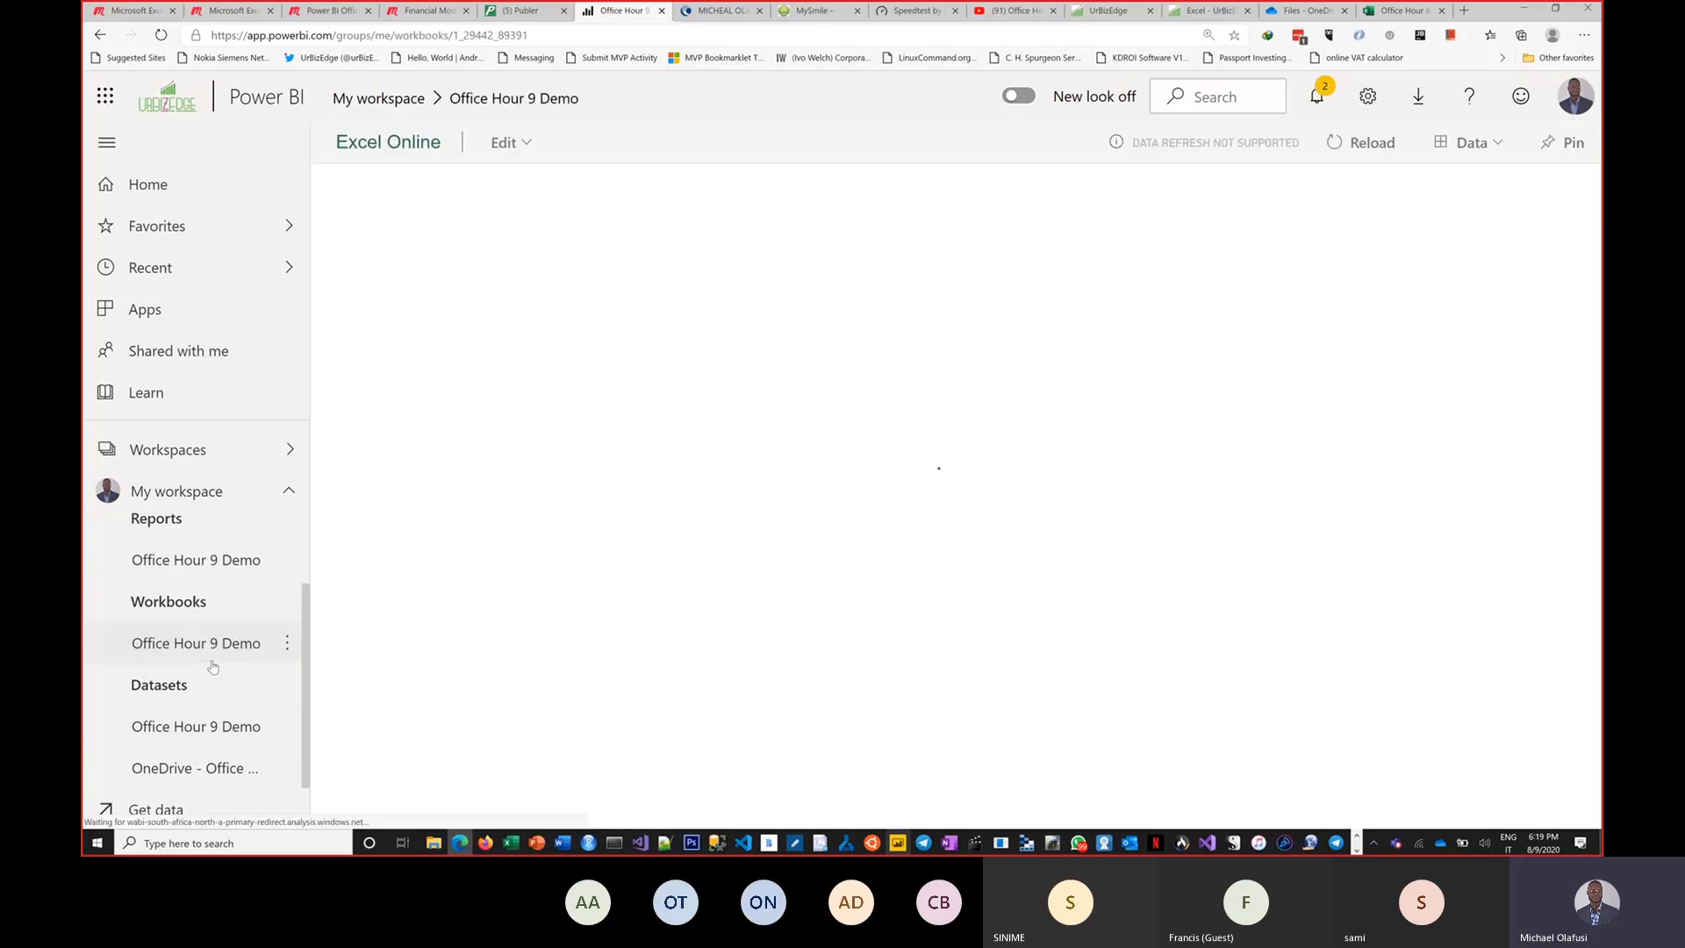
left_click(208, 576)
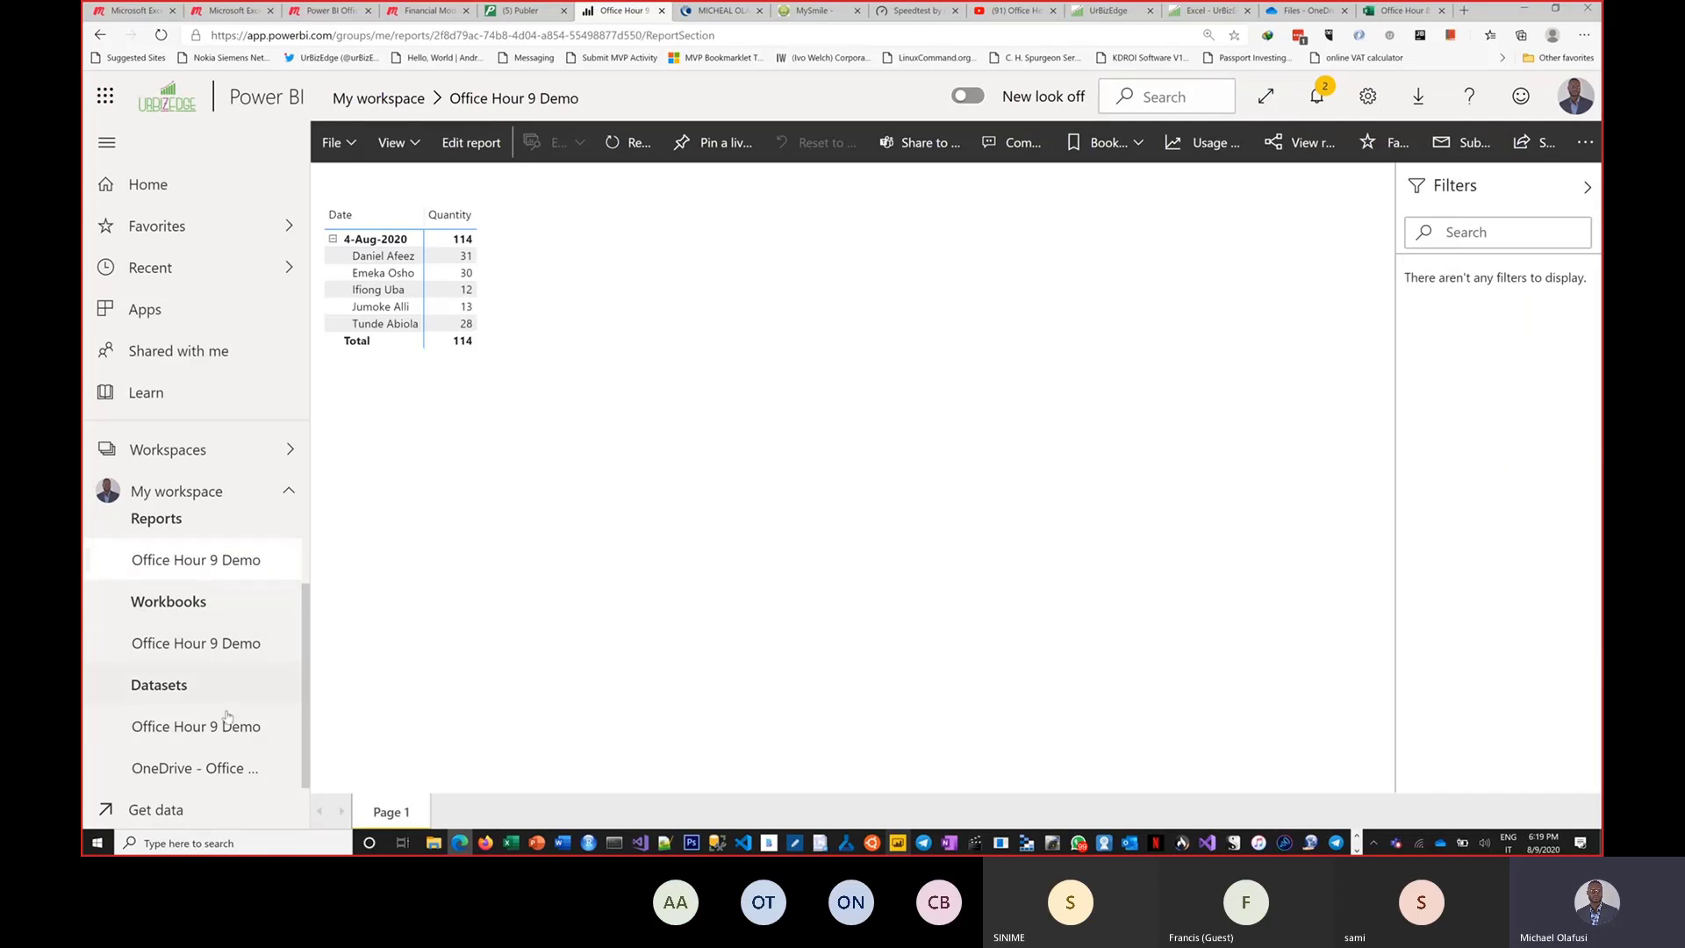
Return to dataset settings and expand the OneDrive refresh section of the OneDrive - Office Hour 9 Demo dataset.
left_click(287, 726)
left_click(343, 574)
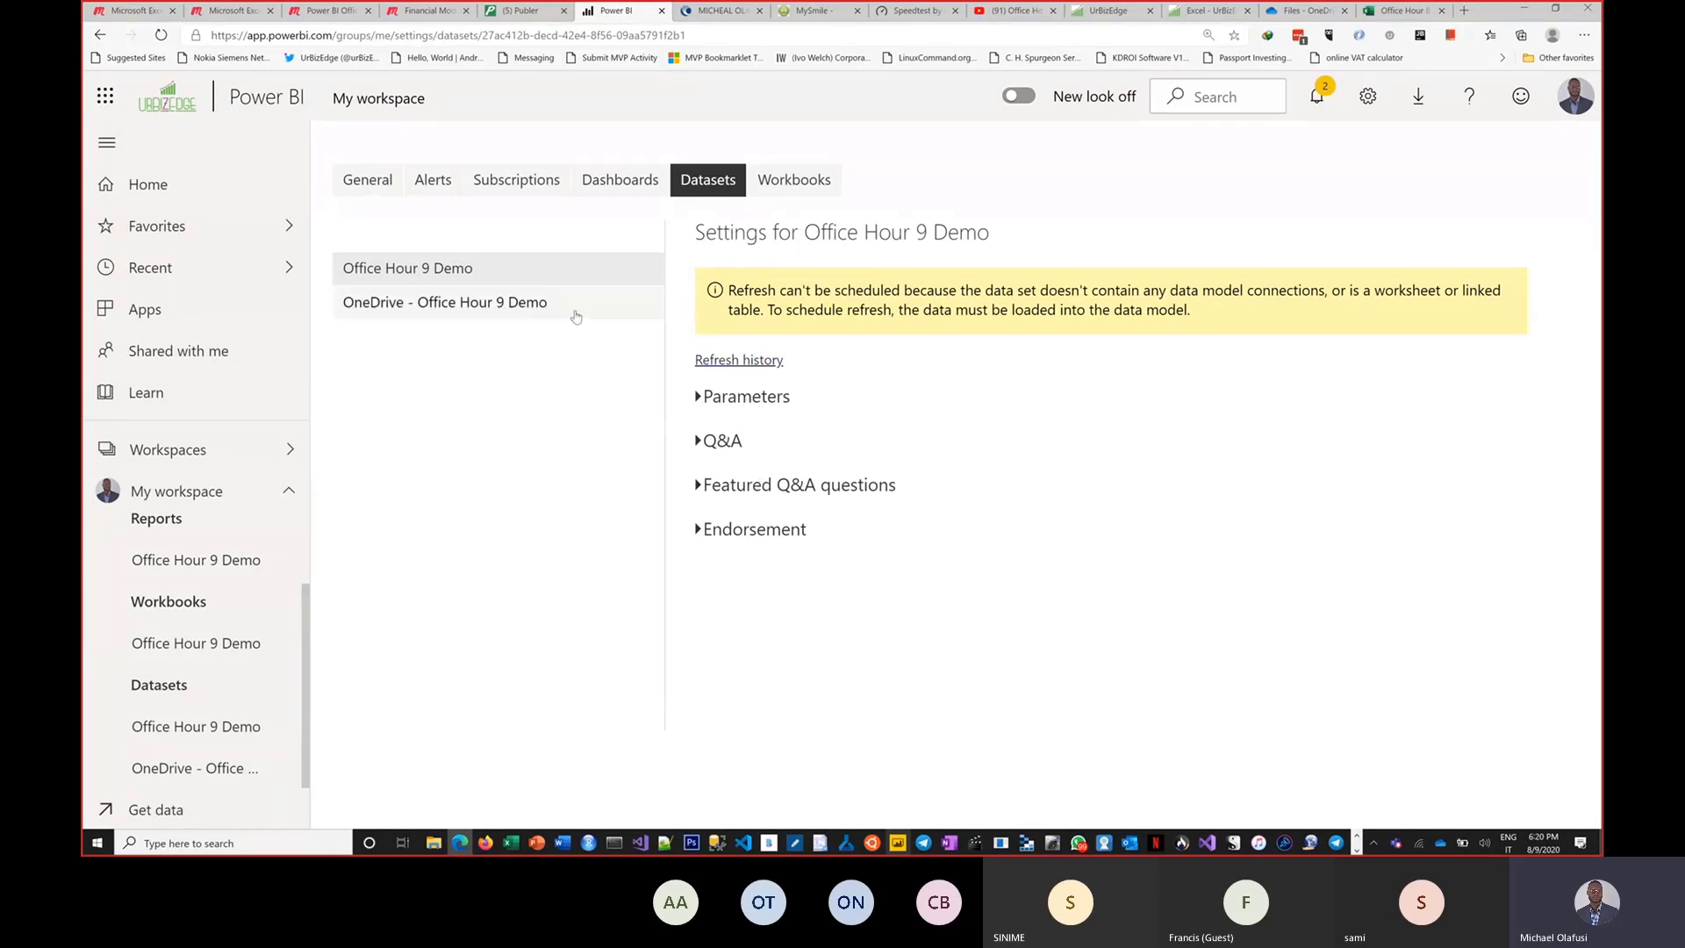
left_click(599, 308)
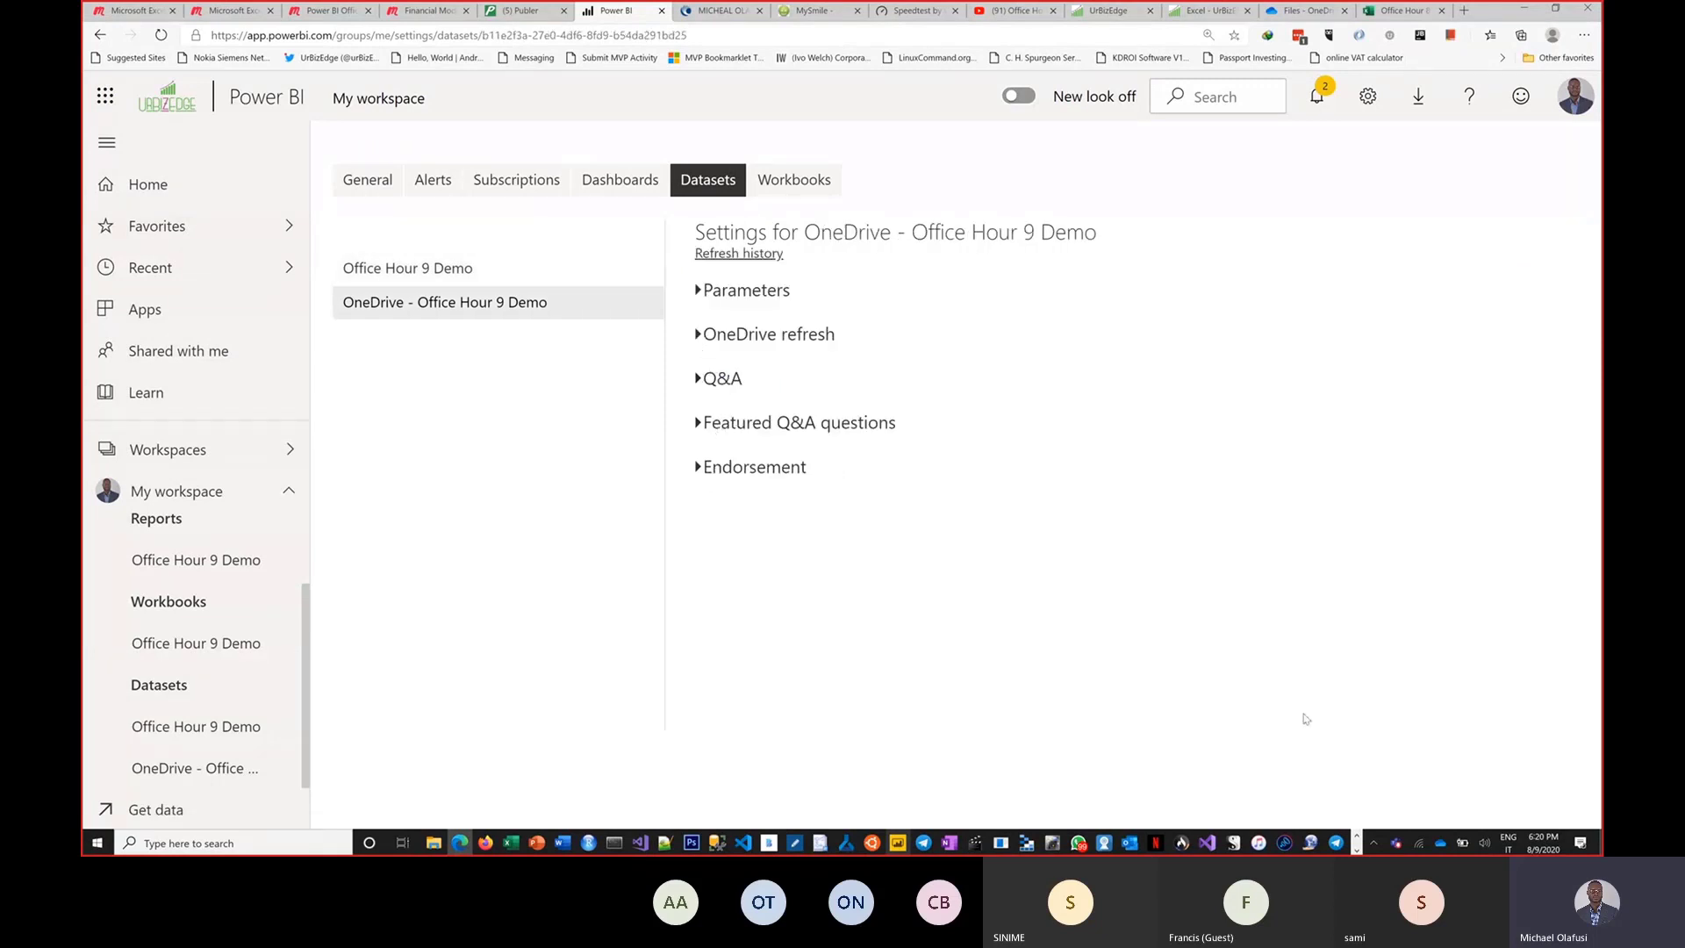
left_click(700, 338)
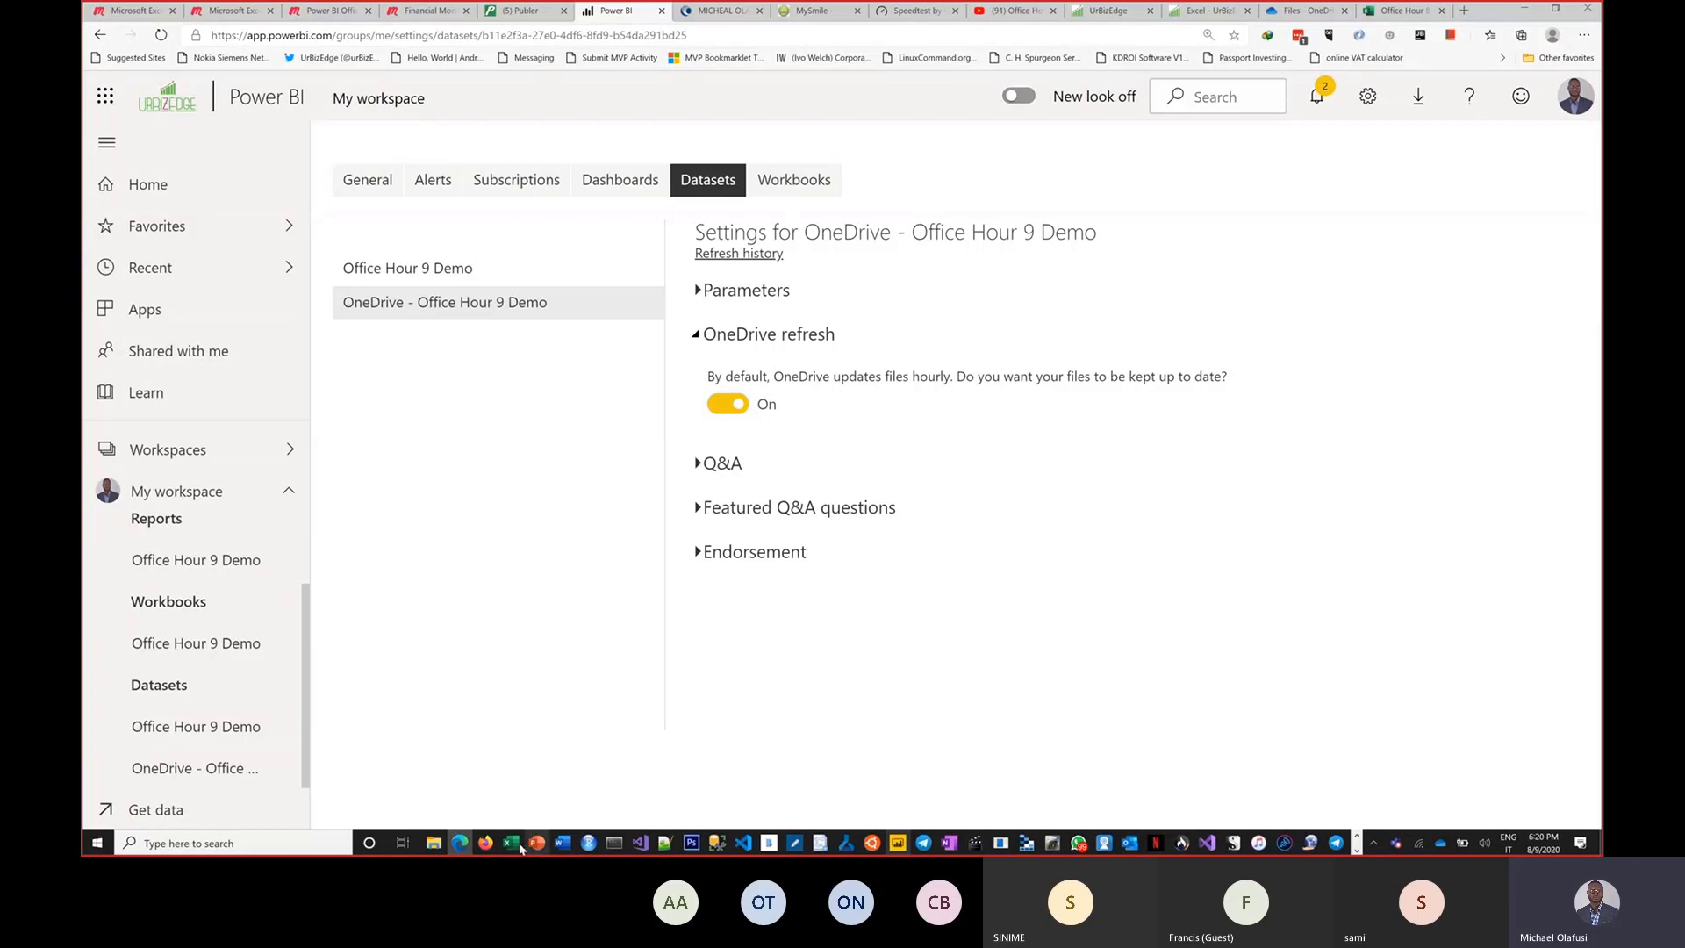
Switch to the Office Hour 9 Demo workbook in Excel and select an empty cell beside the table.
mouse_move(516, 848)
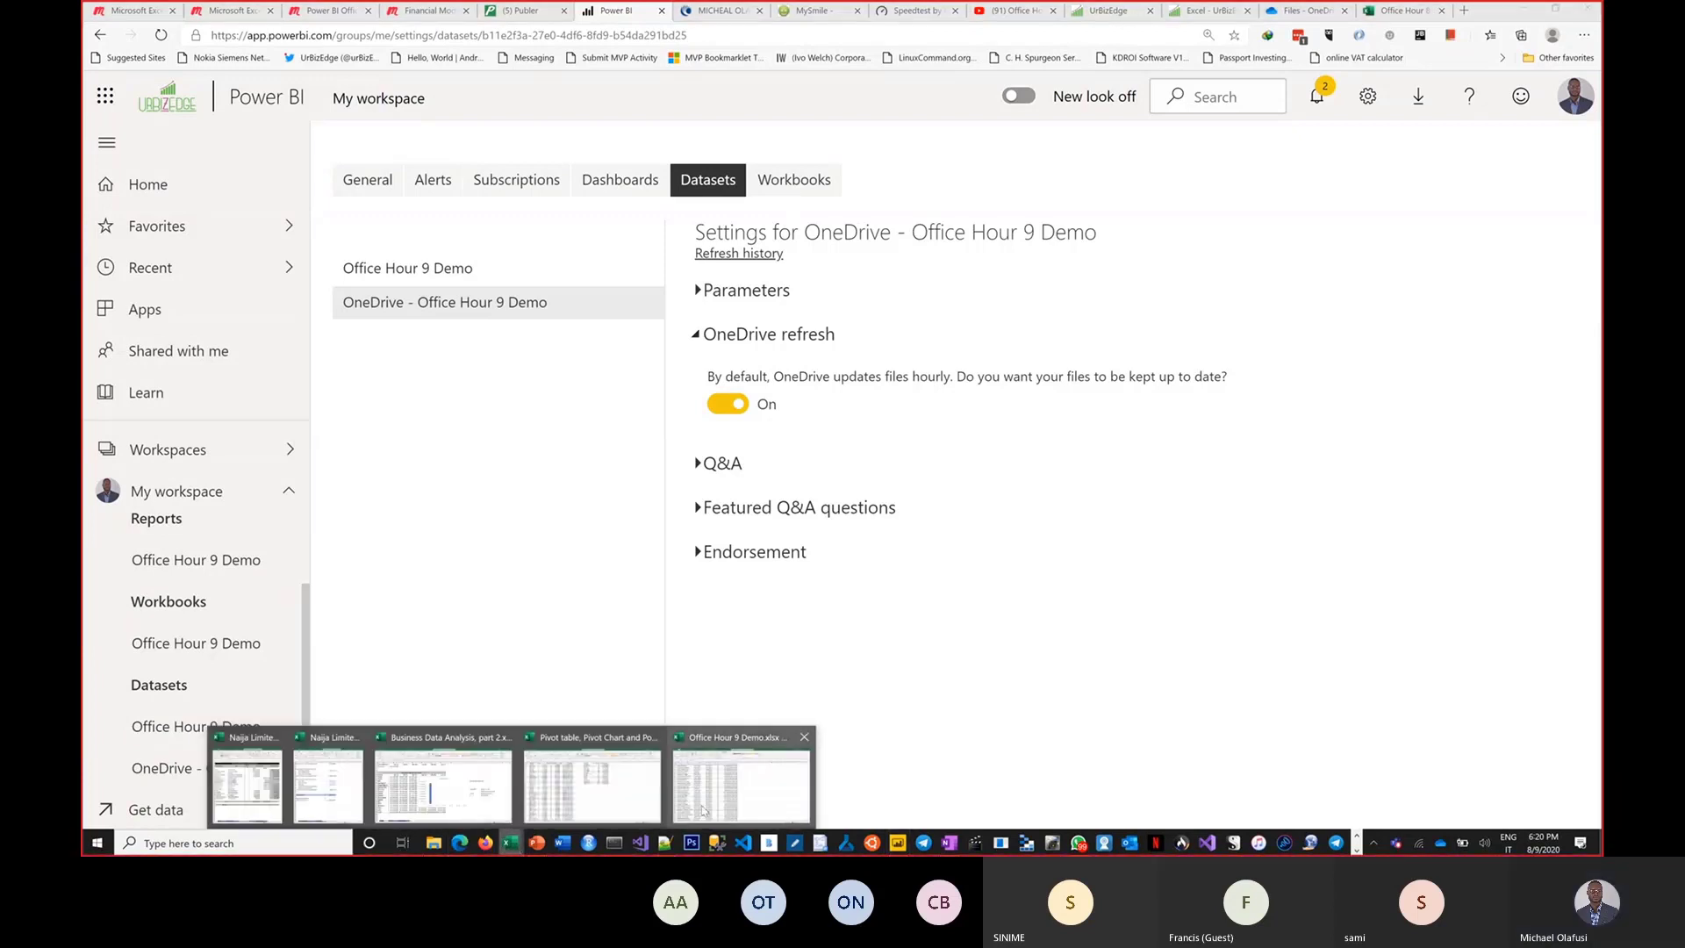
left_click(708, 805)
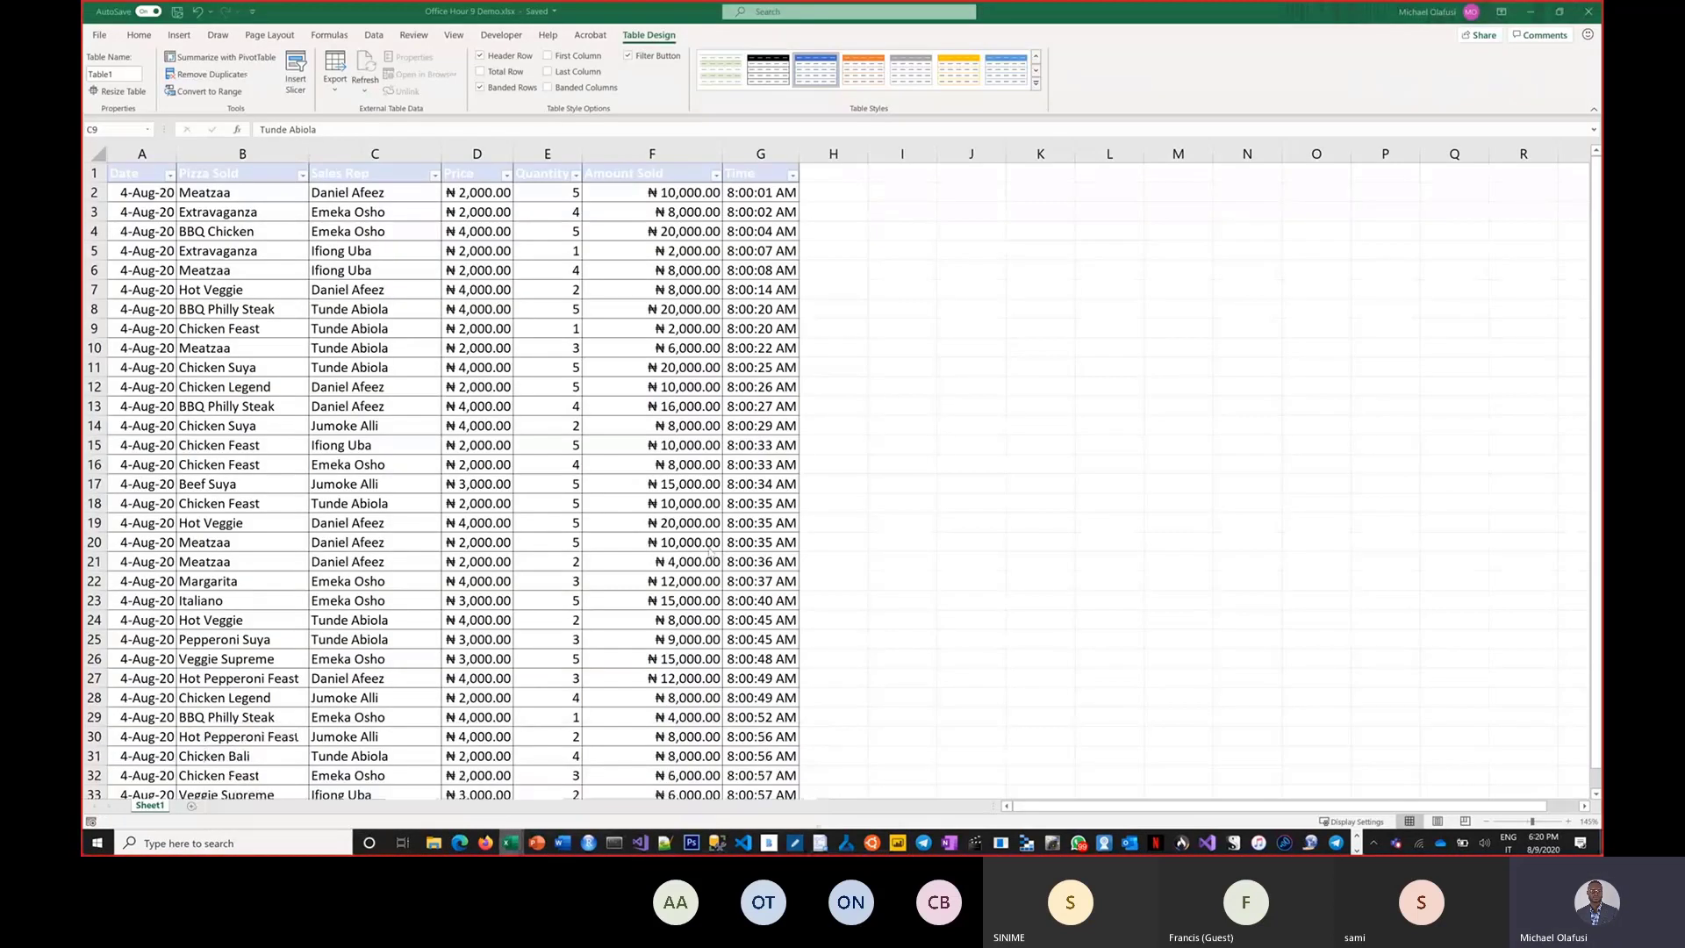
left_click(1039, 367)
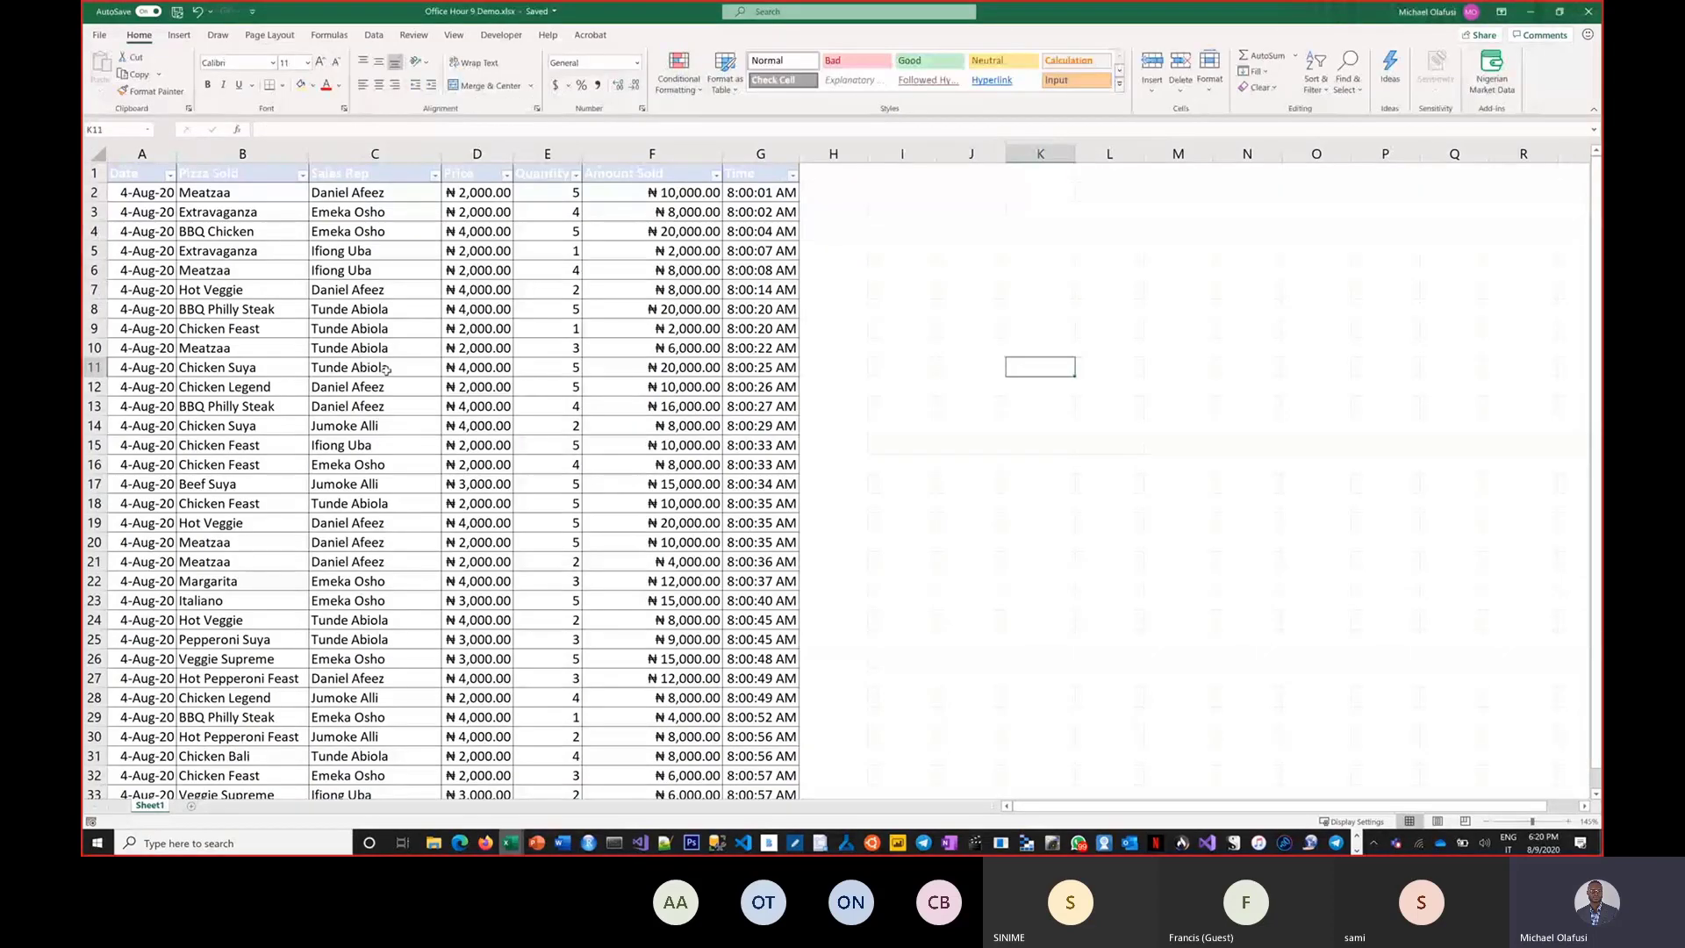
key("ctrl+1")
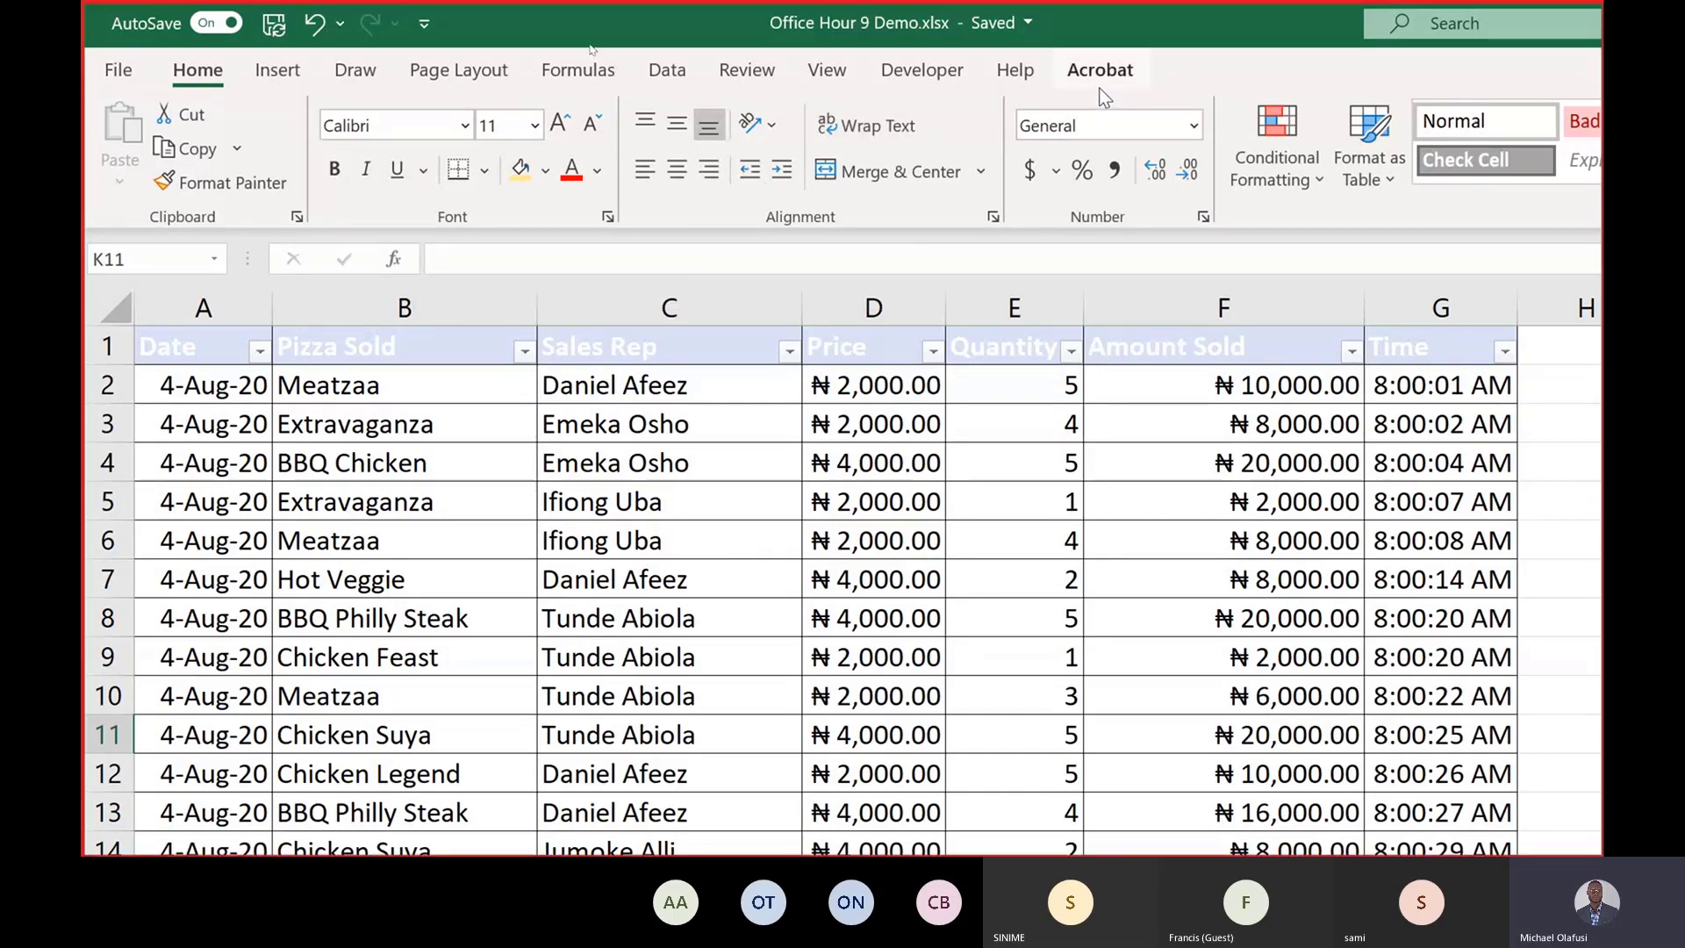
left_click(114, 77)
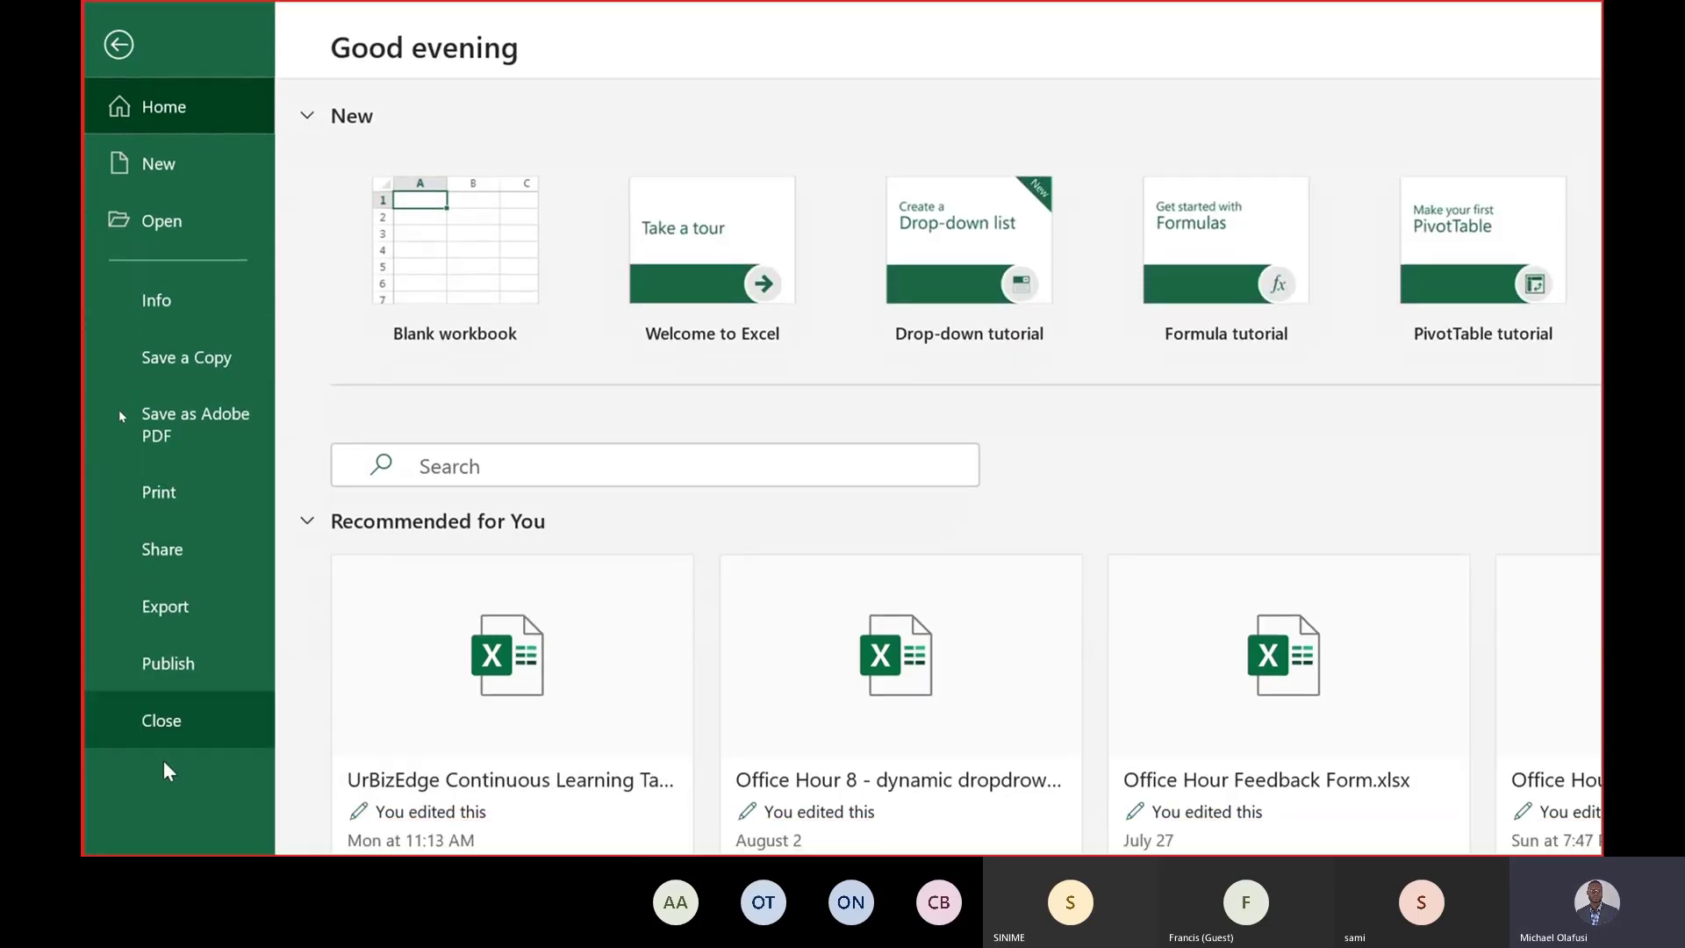
scroll(205, 768, "down", 5)
scroll(202, 748, "down", 5)
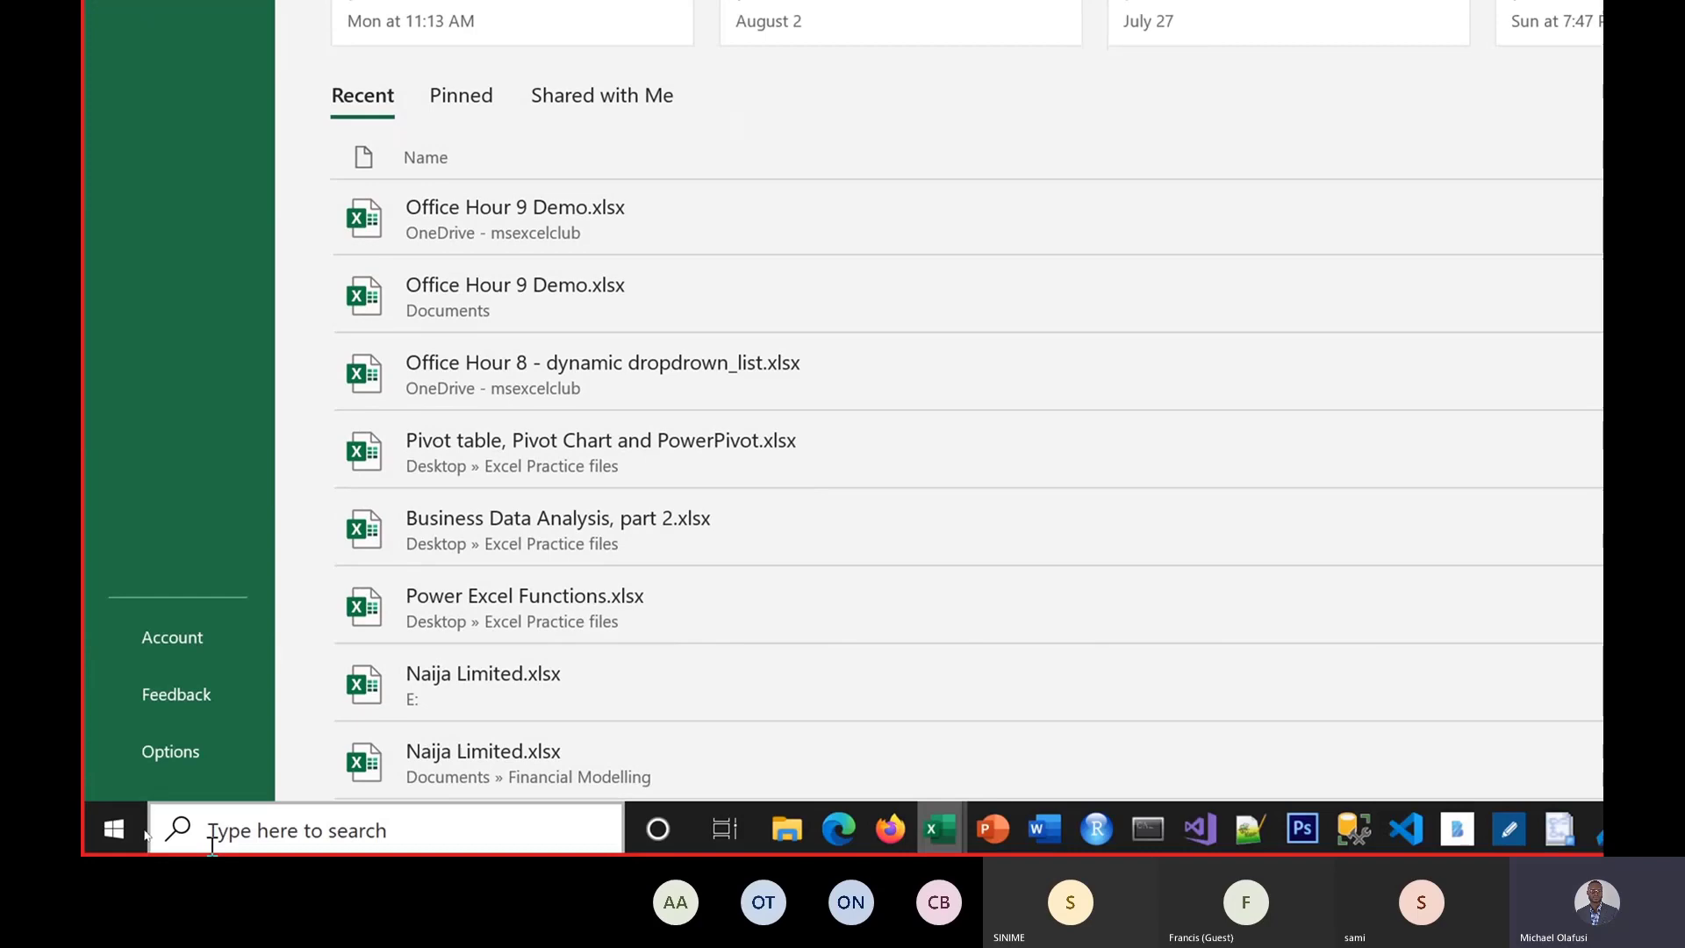
left_click(216, 760)
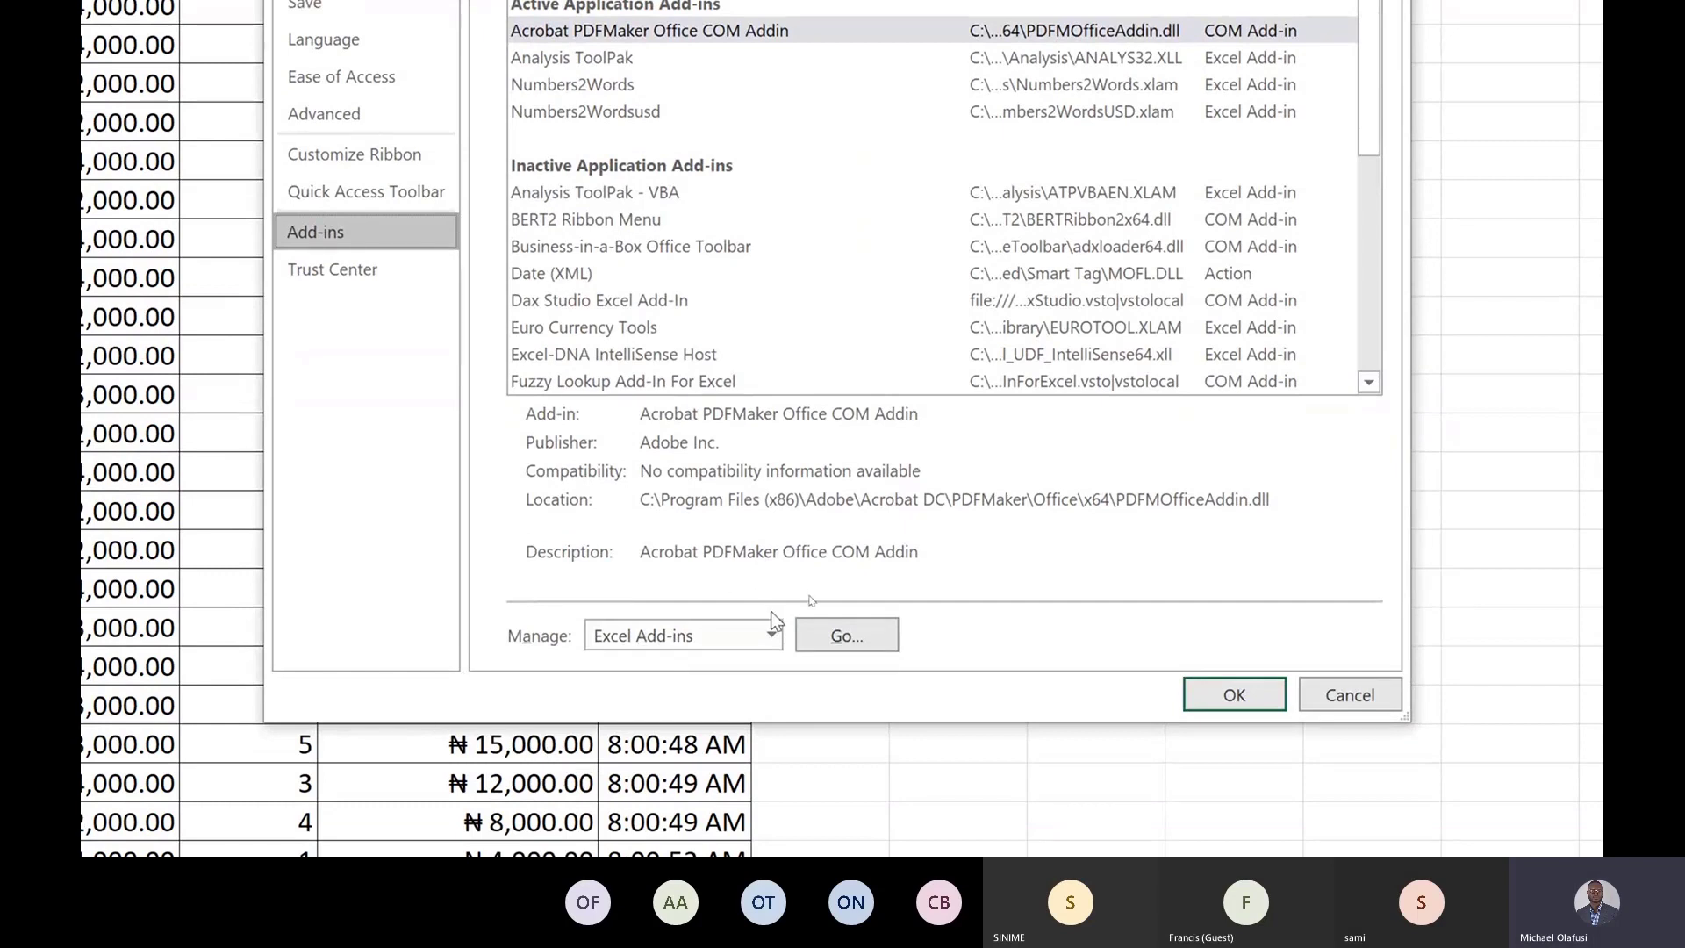
left_click(773, 633)
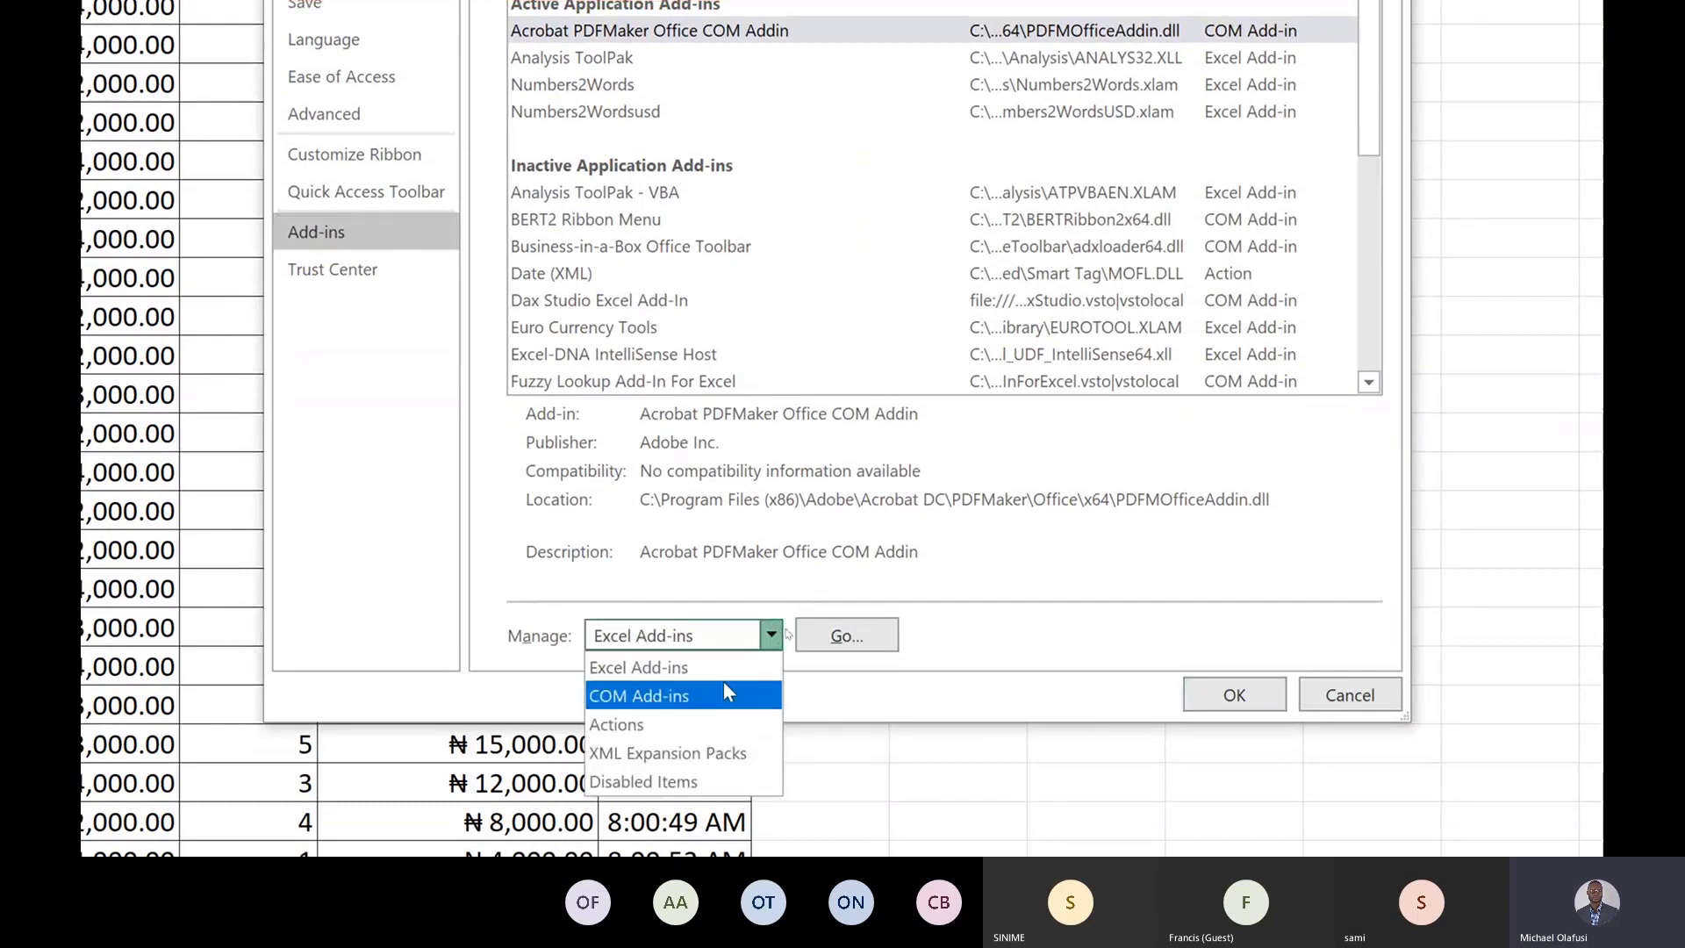
left_click(846, 630)
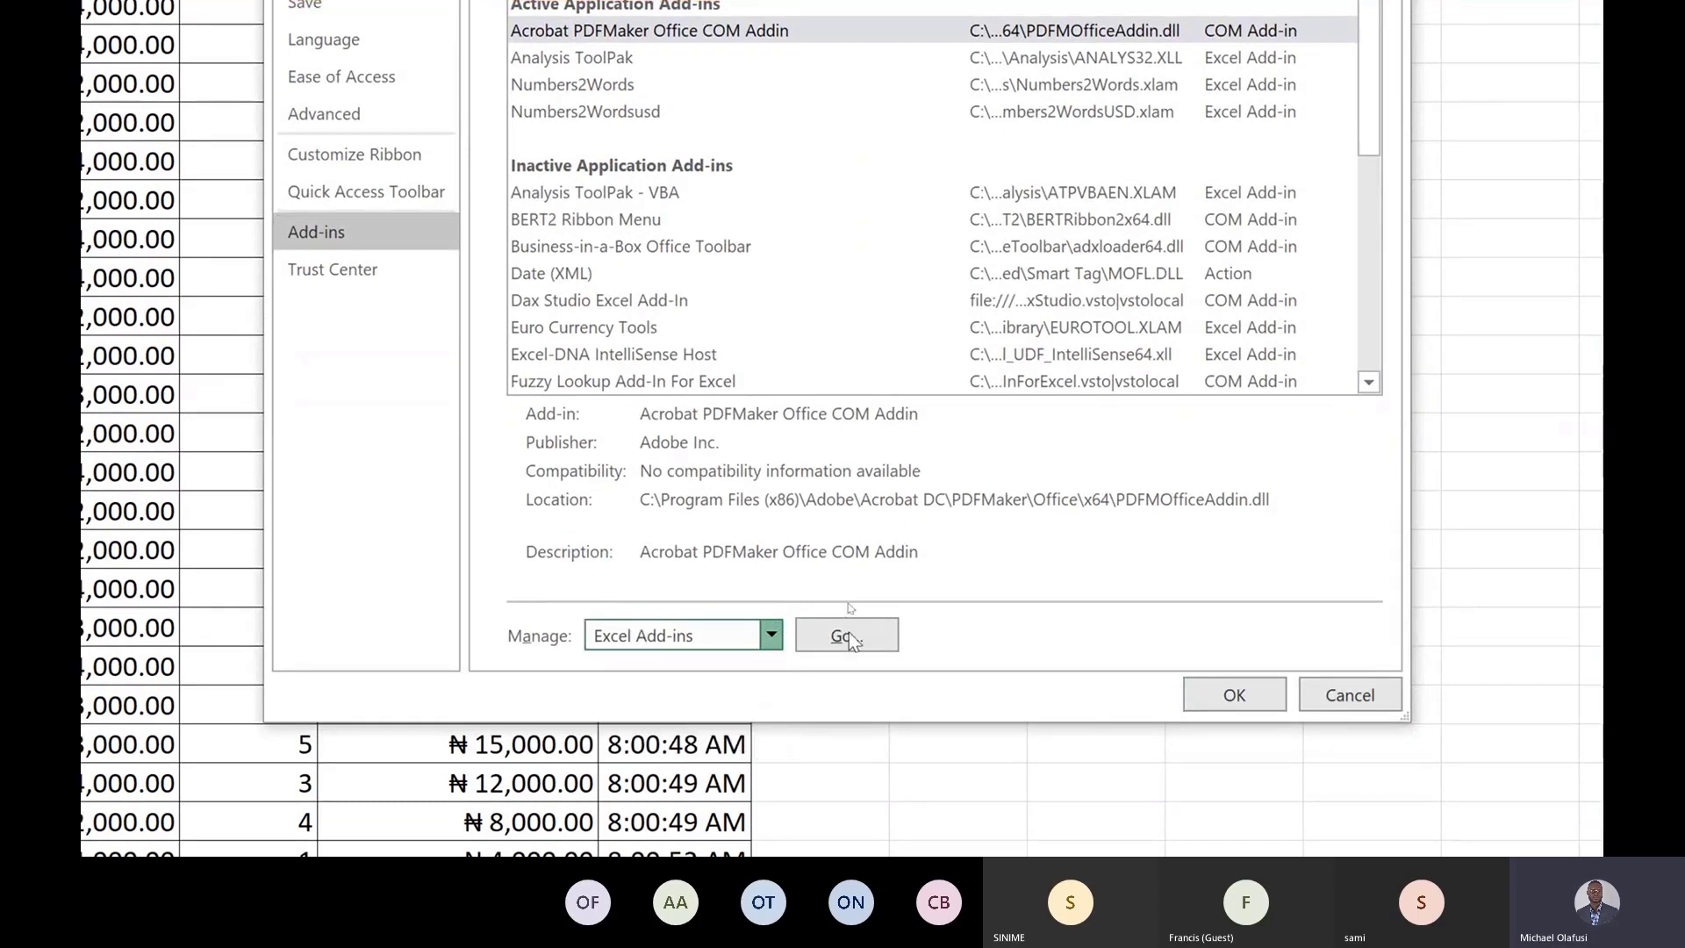
left_click(846, 632)
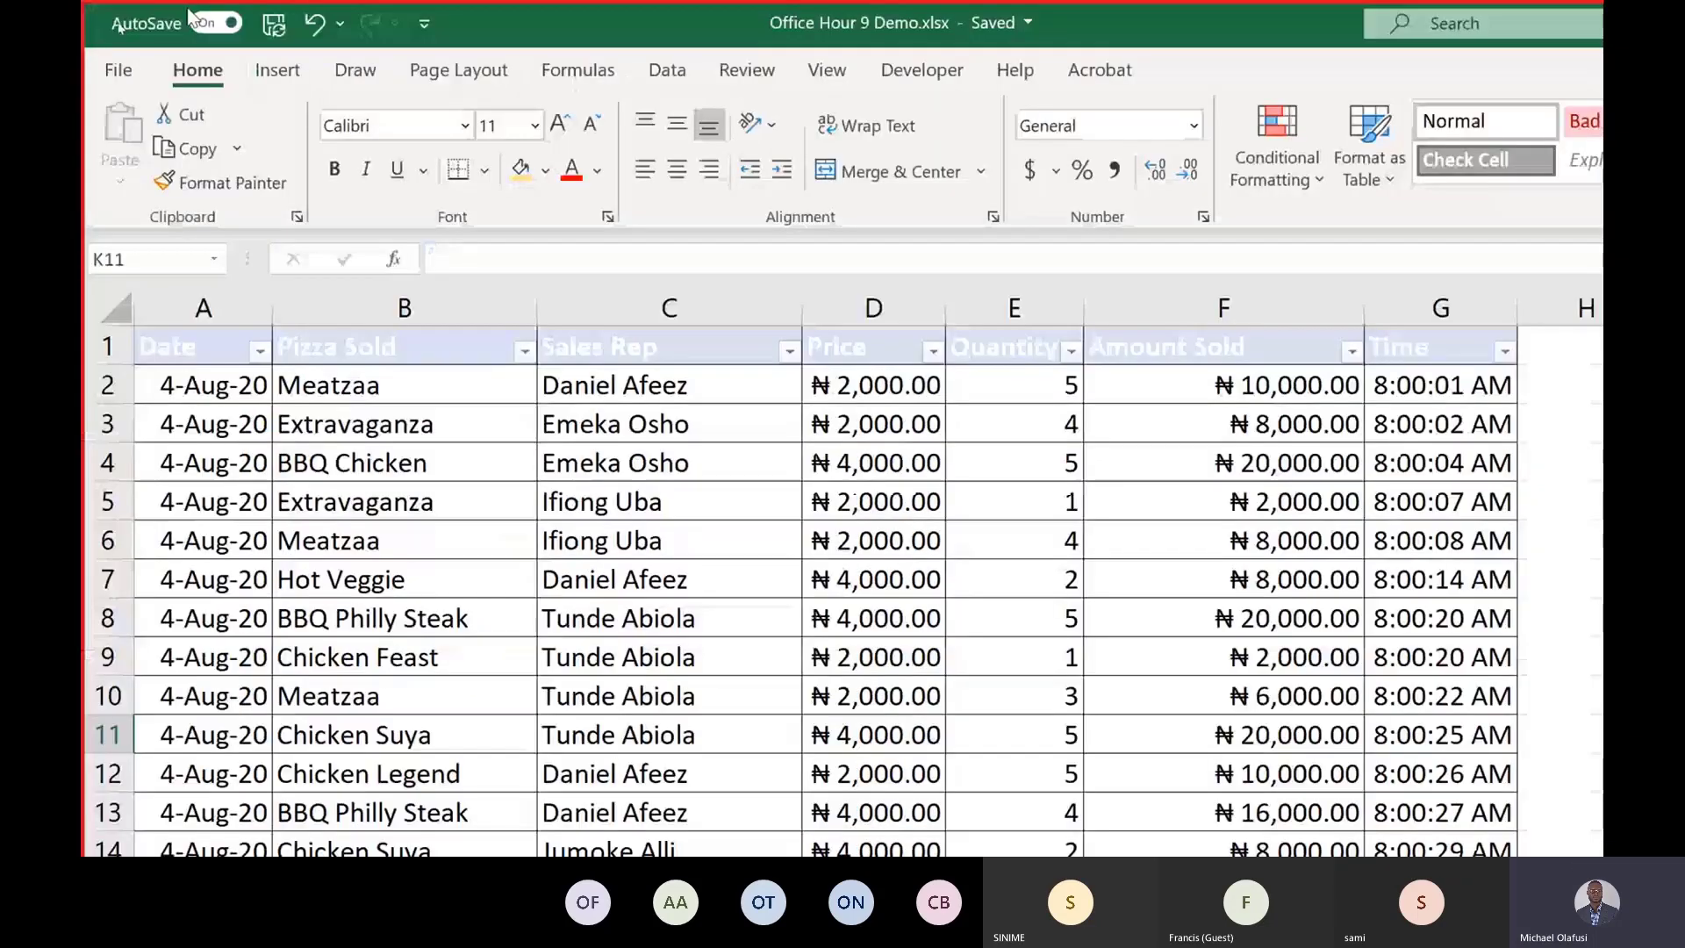
Open the COM Add-ins manager from Excel Options, scroll through the available add-ins and close it.
left_click(117, 83)
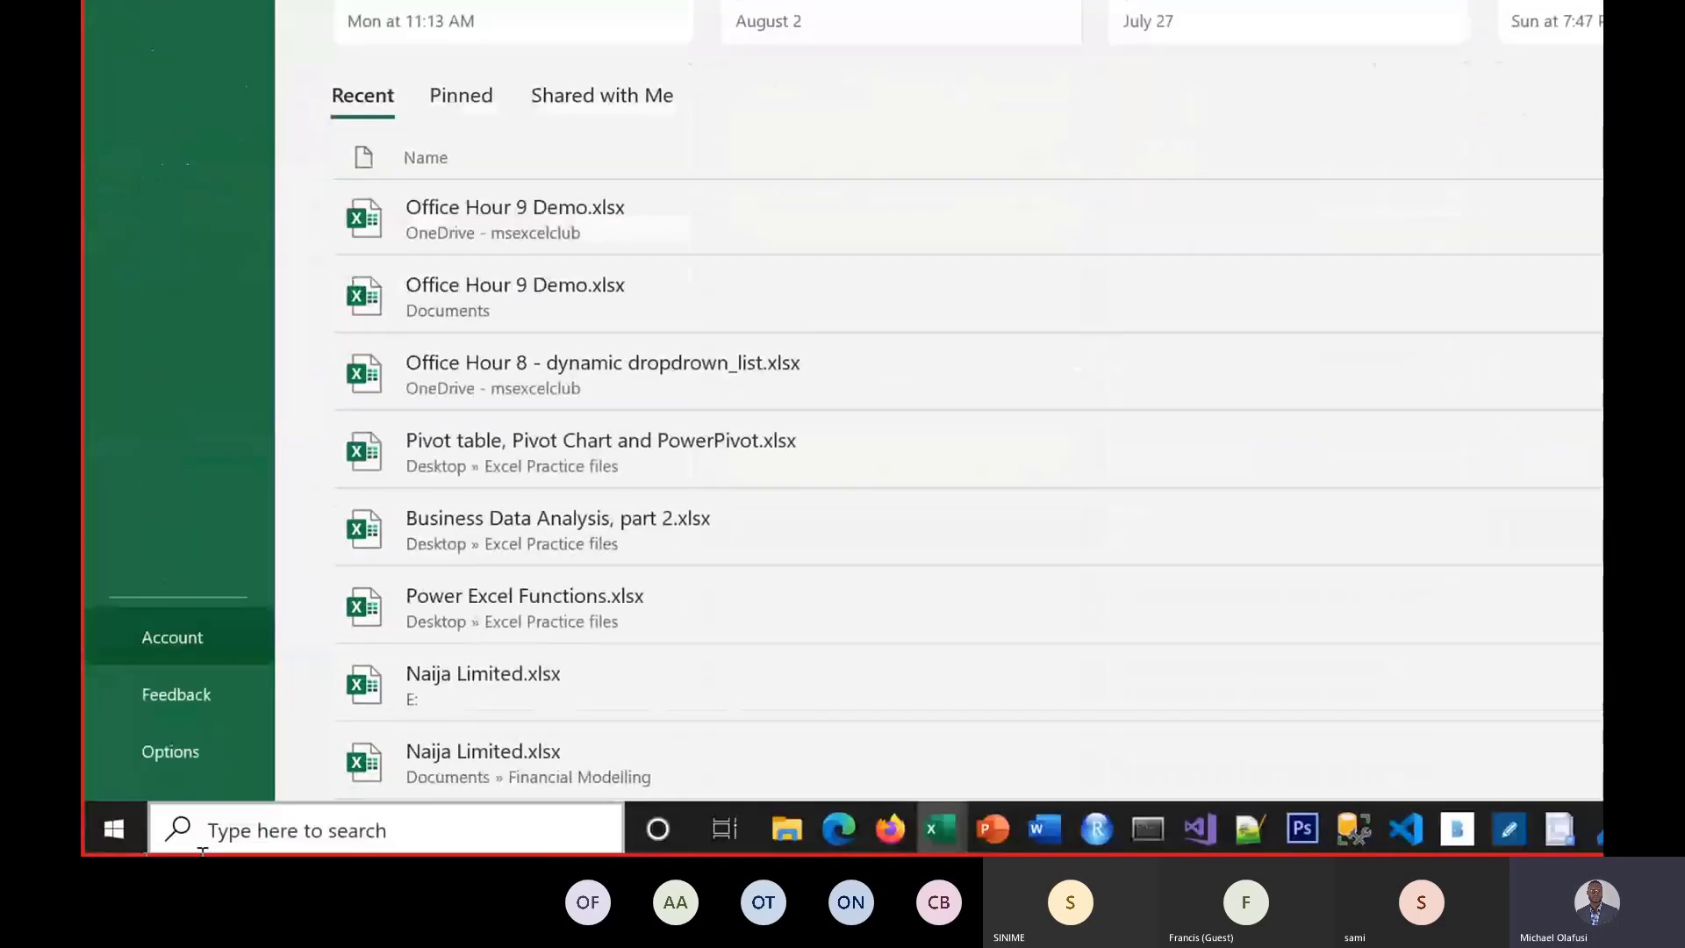
left_click(192, 755)
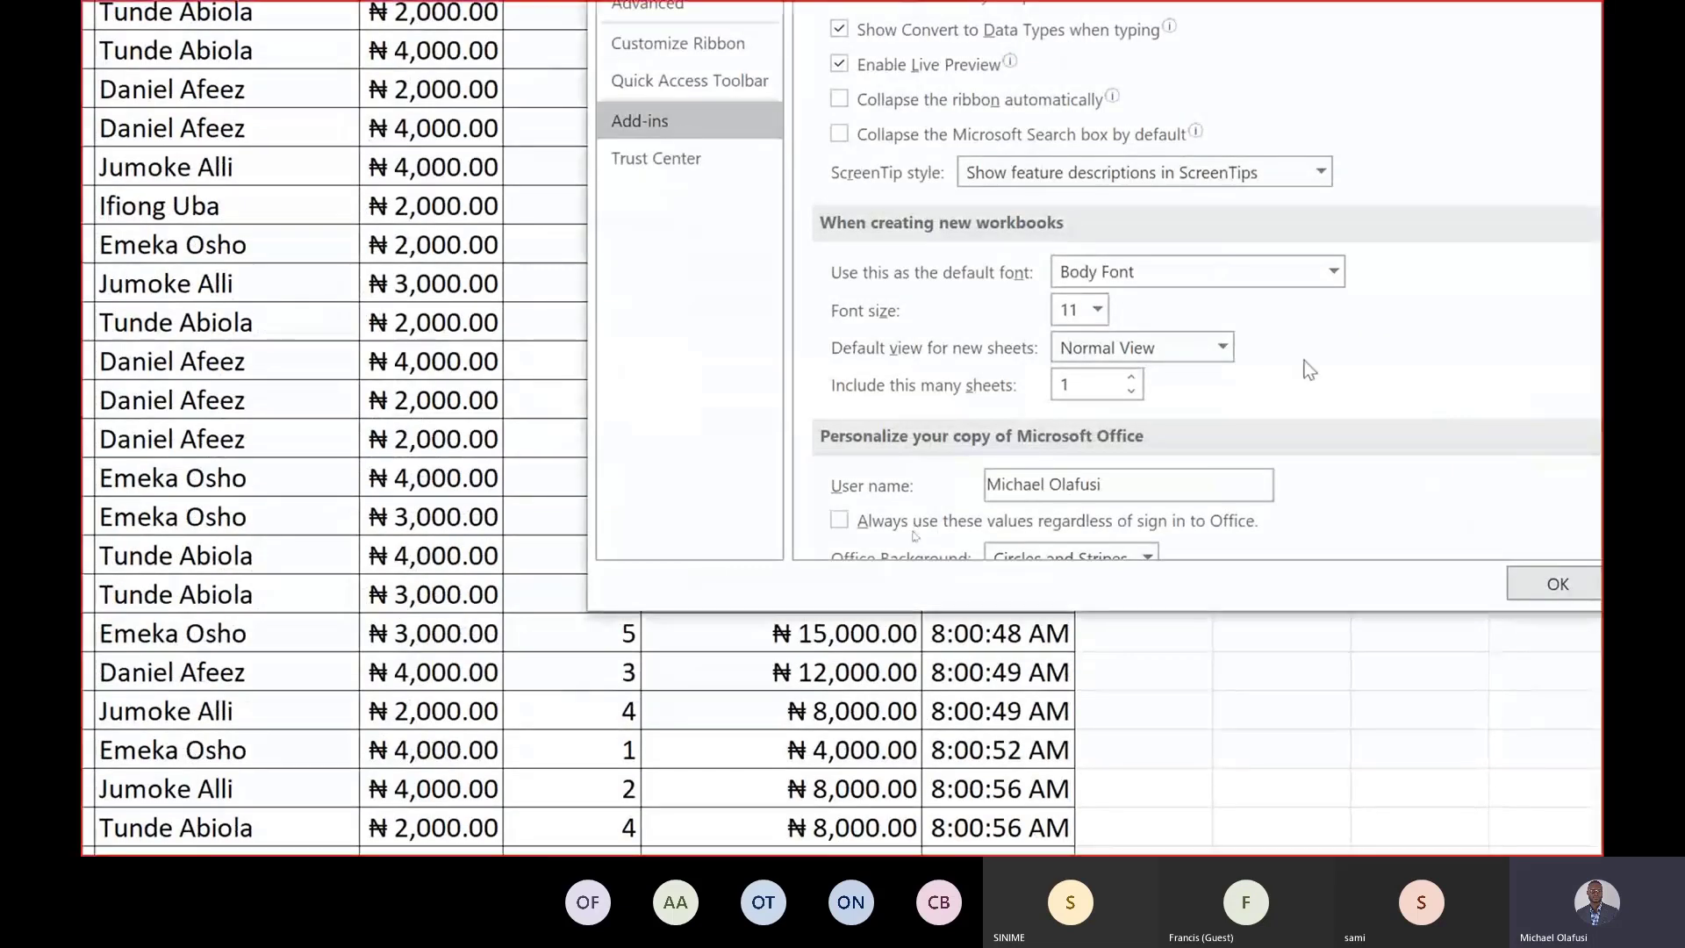
left_click(682, 120)
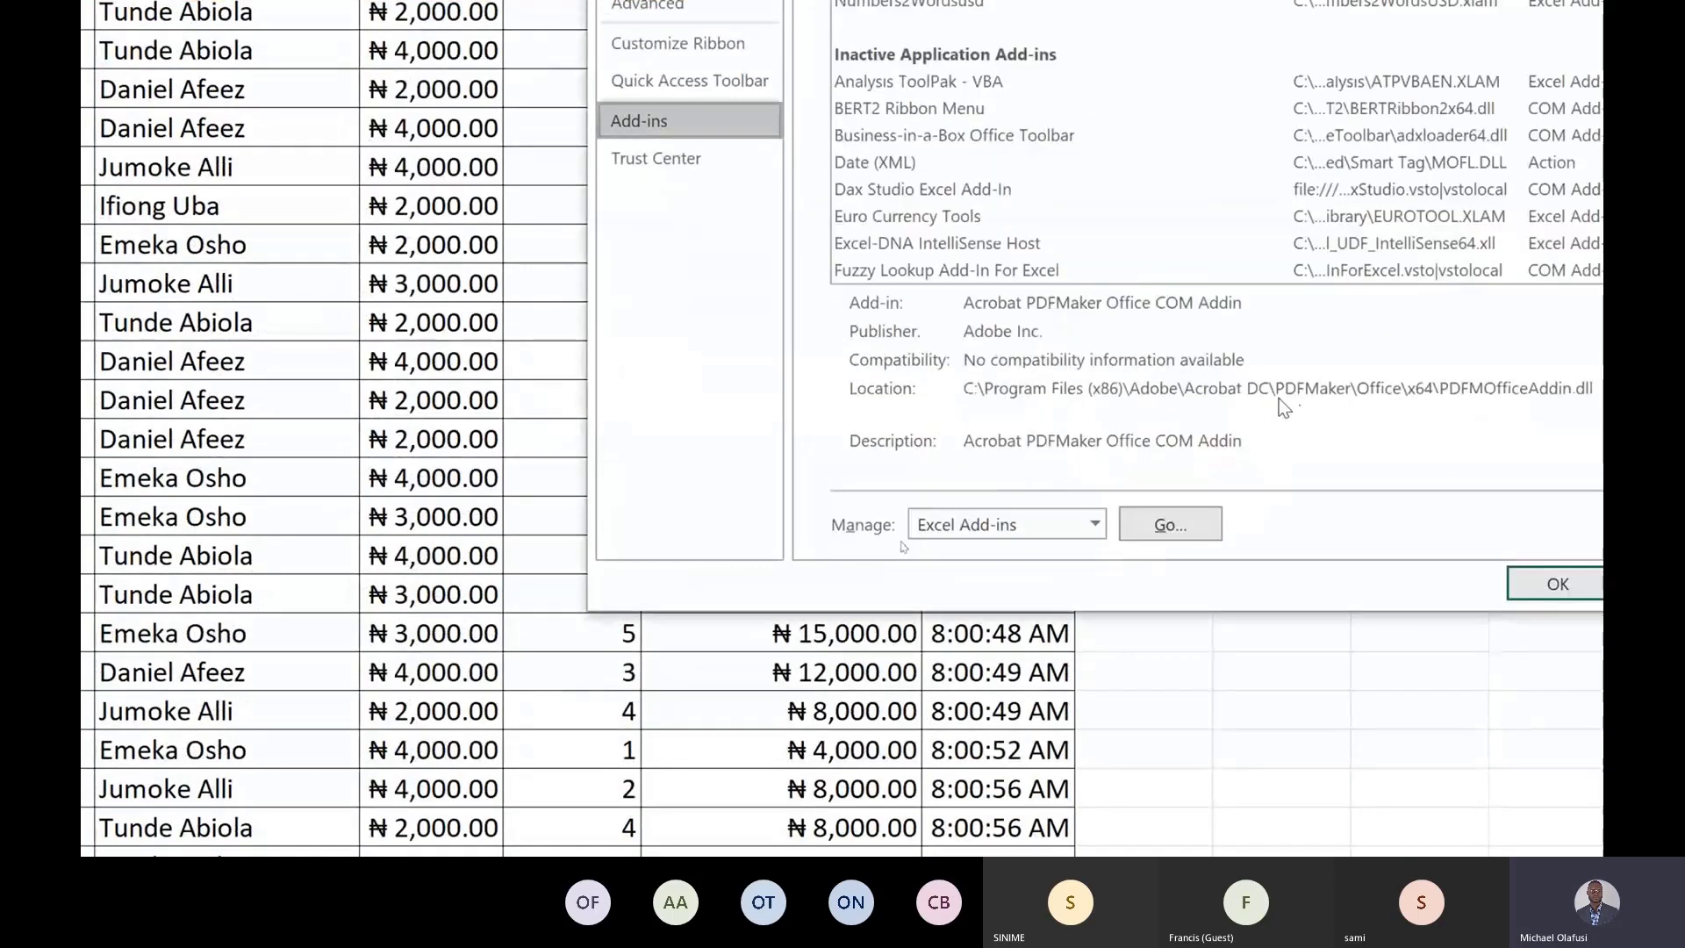
left_click(1099, 522)
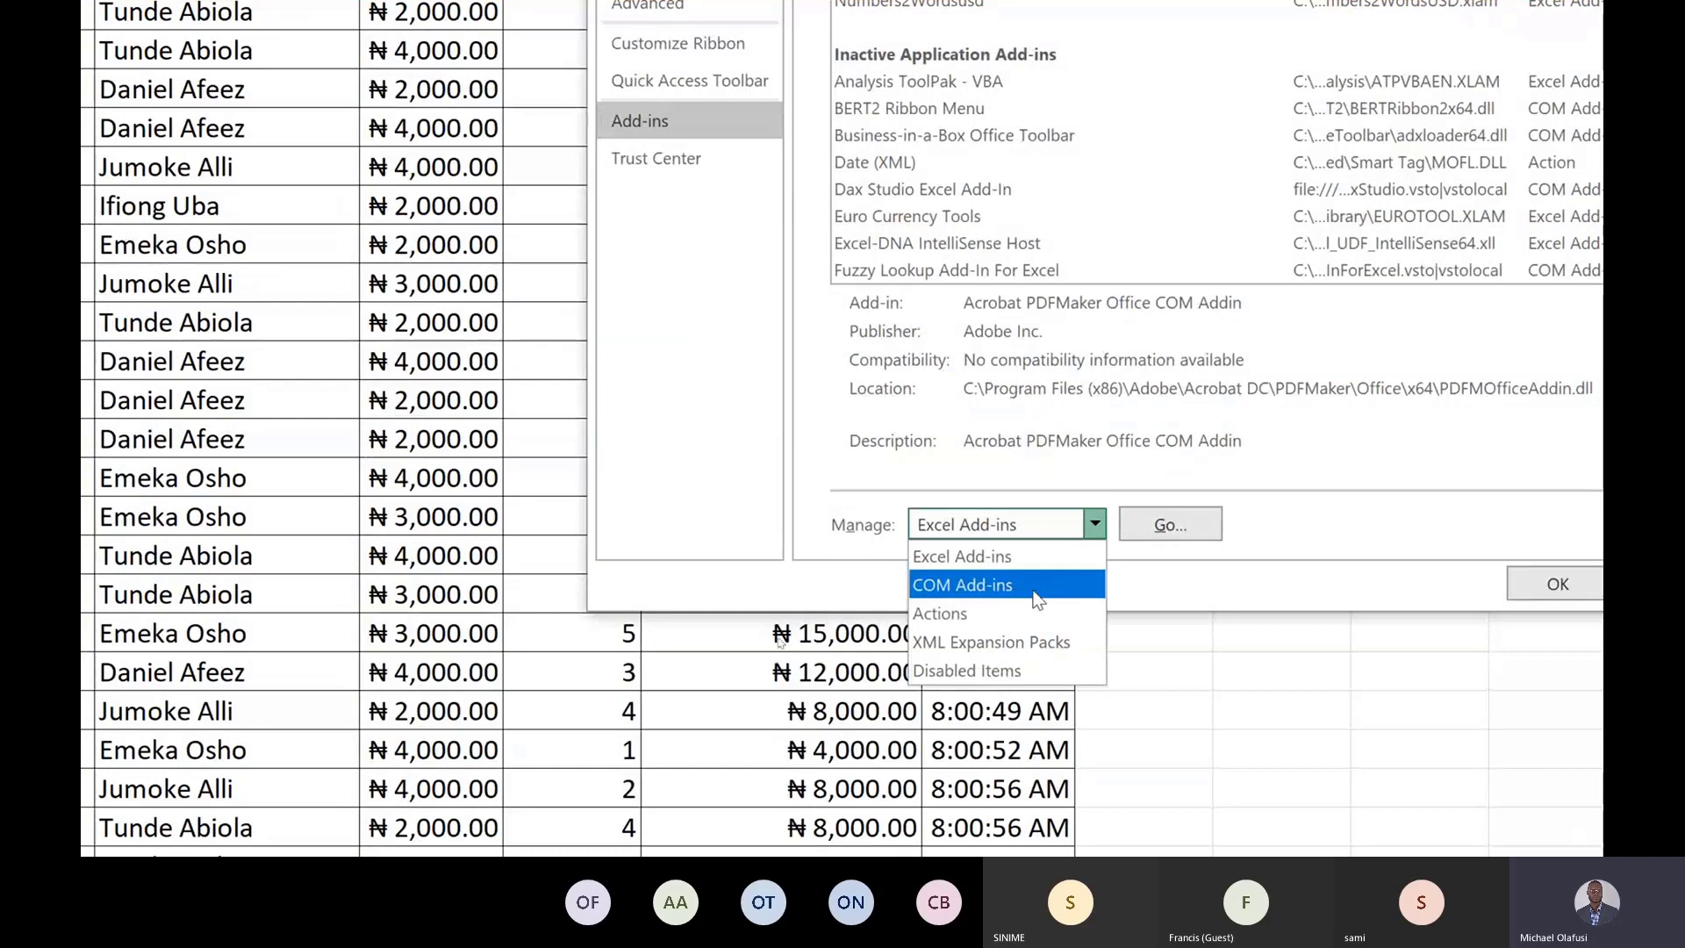
left_click(1035, 590)
left_click(1157, 526)
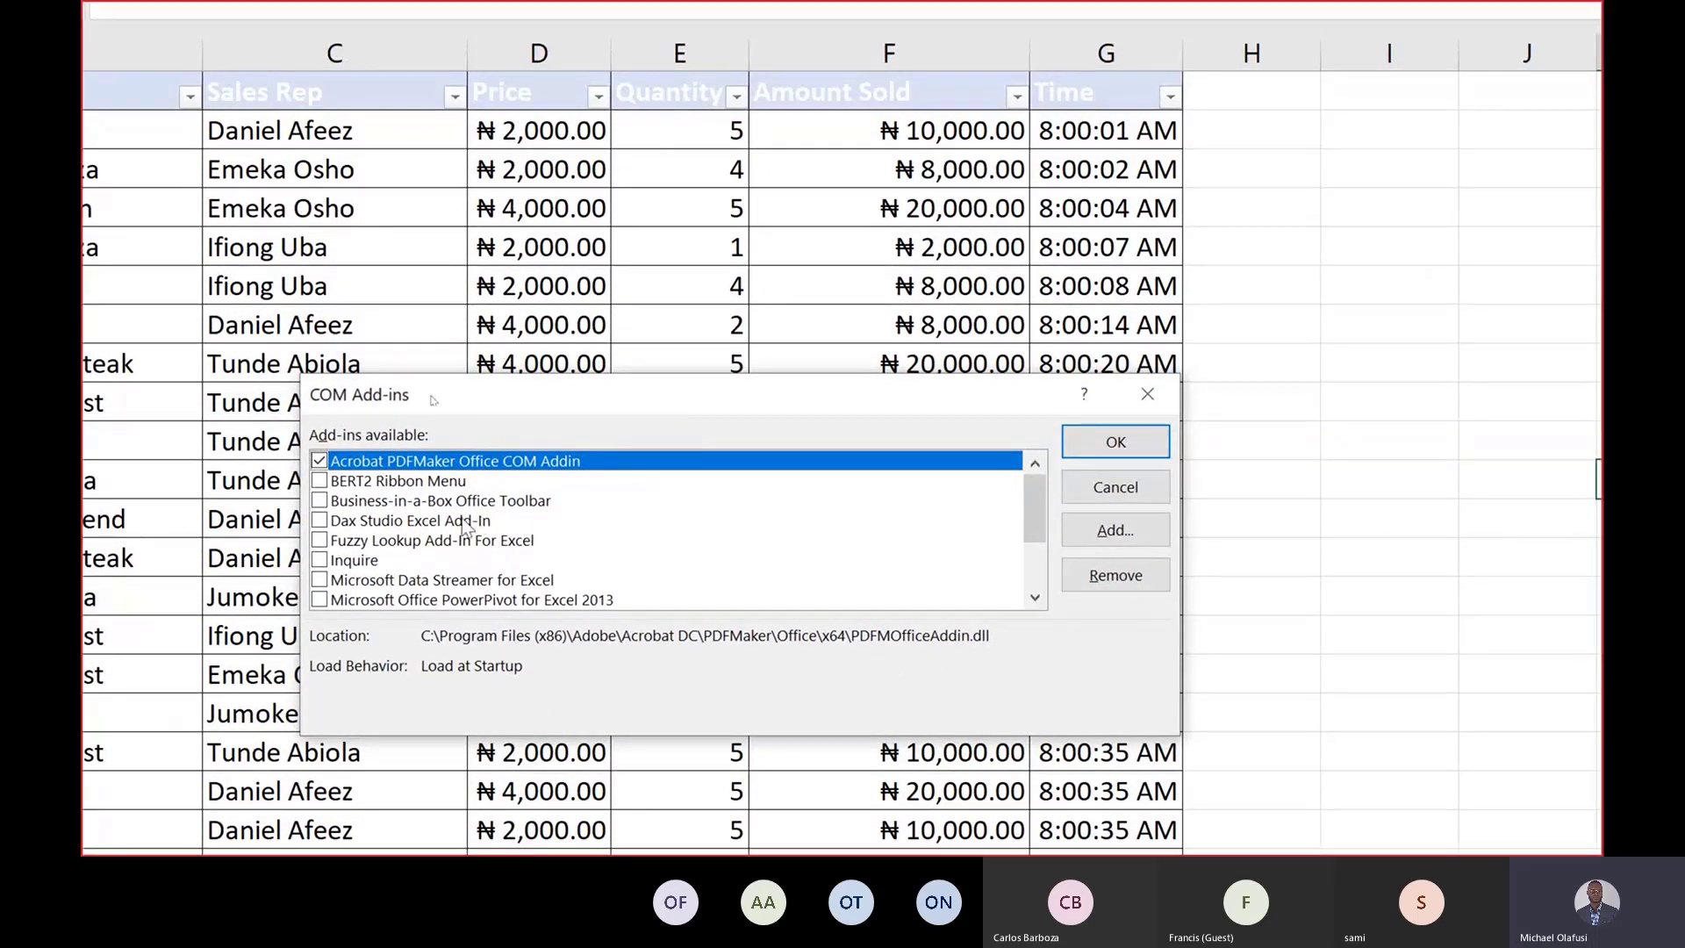
left_click(1037, 600)
left_click(1036, 600)
left_click(1036, 600)
left_click(1036, 600)
left_click(1036, 600)
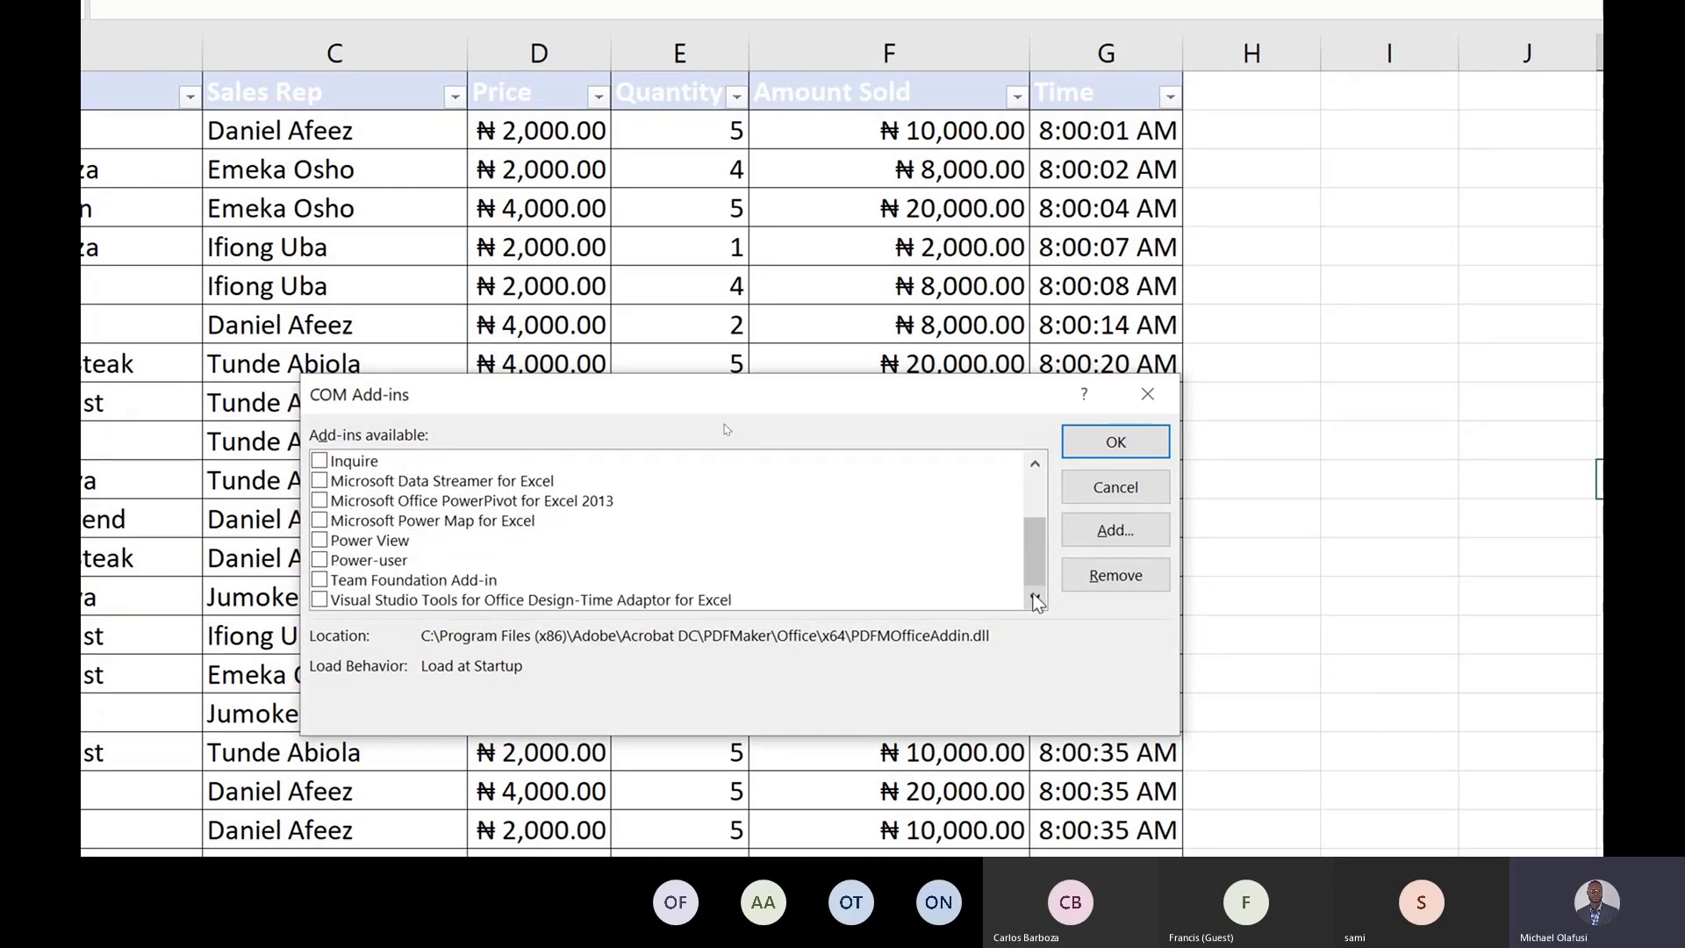
left_click(1160, 409)
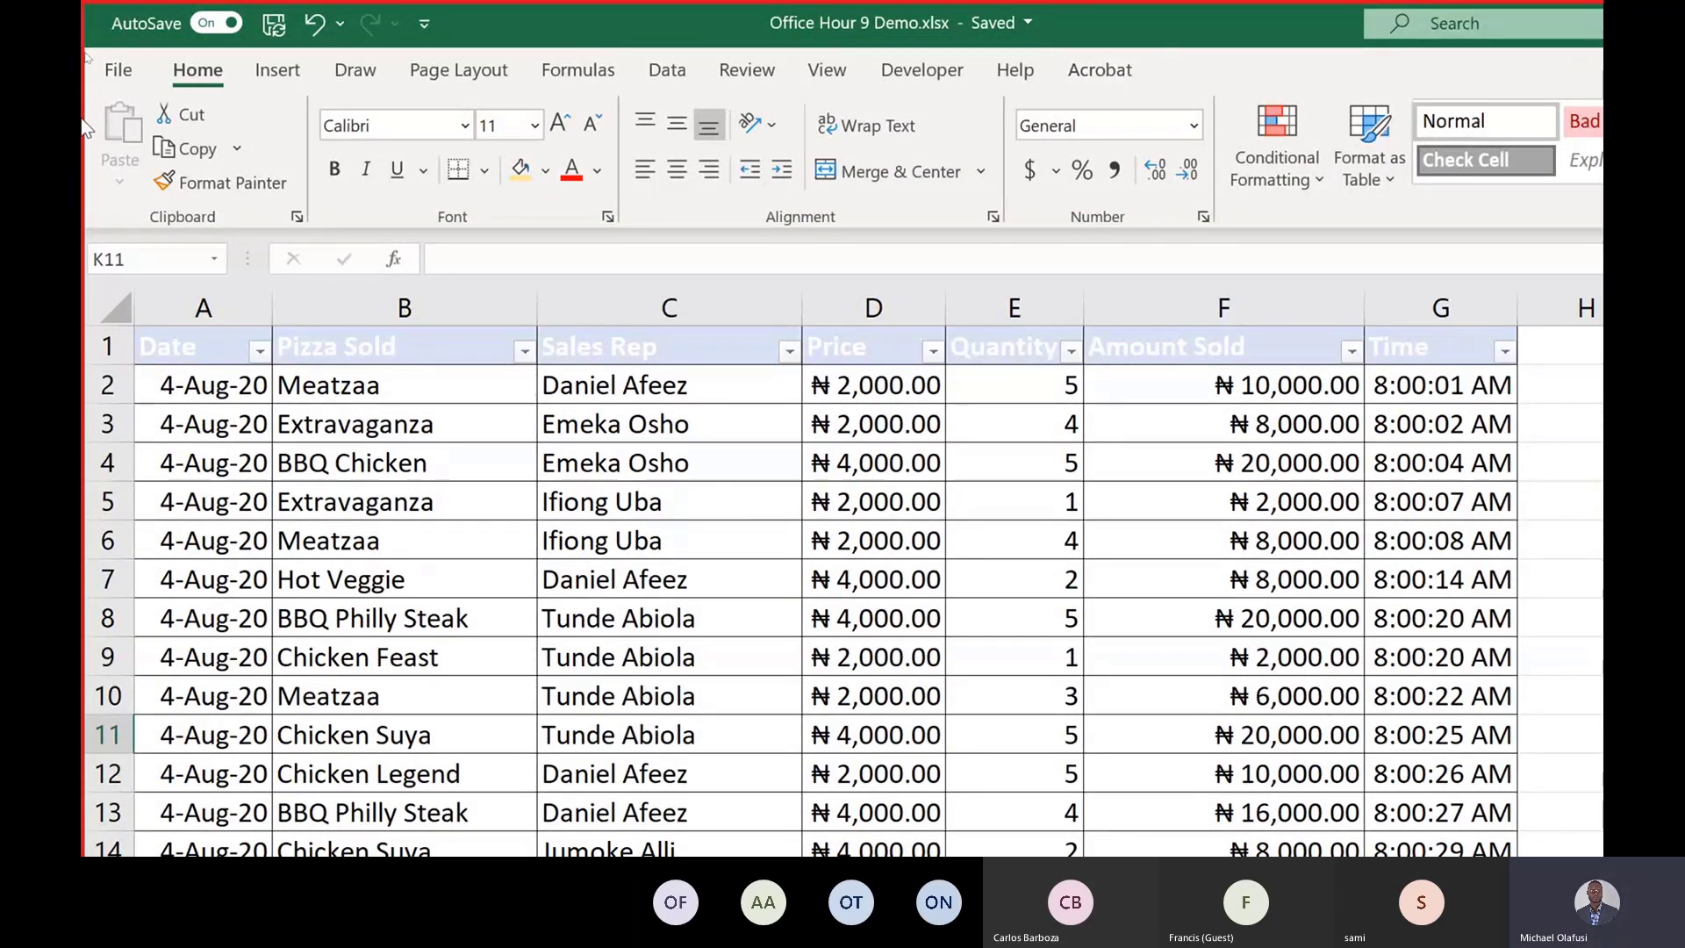
Try to insert a PivotTable from Power BI based on the Office Hour 9 Demo dataset.
left_click(292, 72)
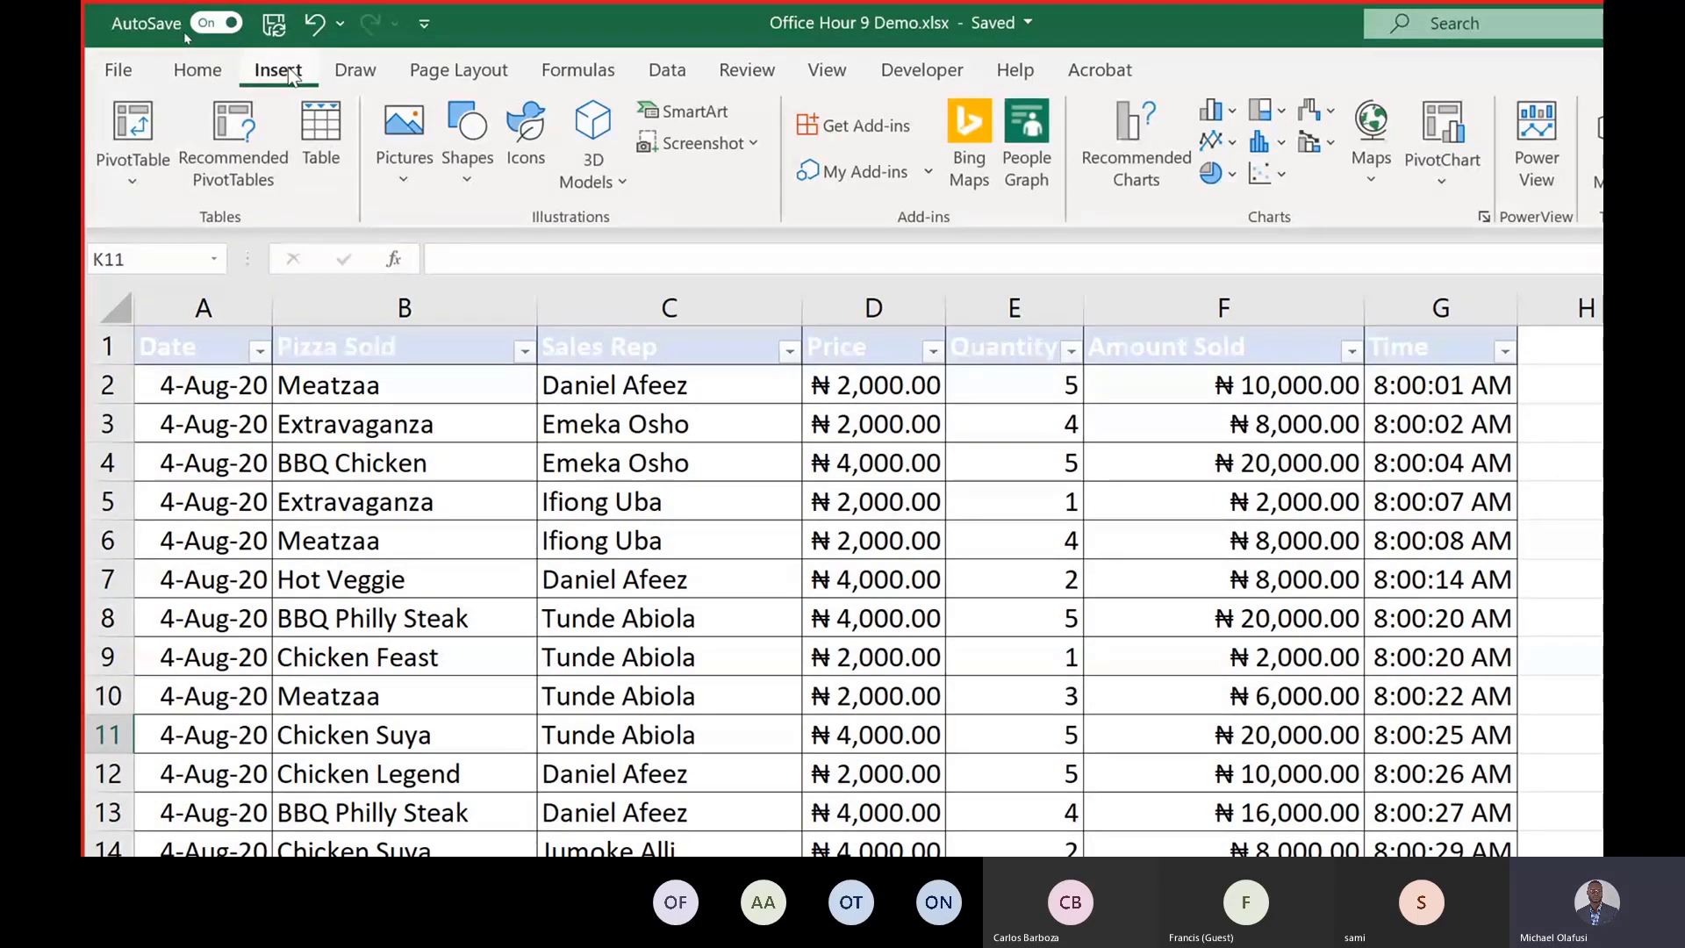
left_click(136, 188)
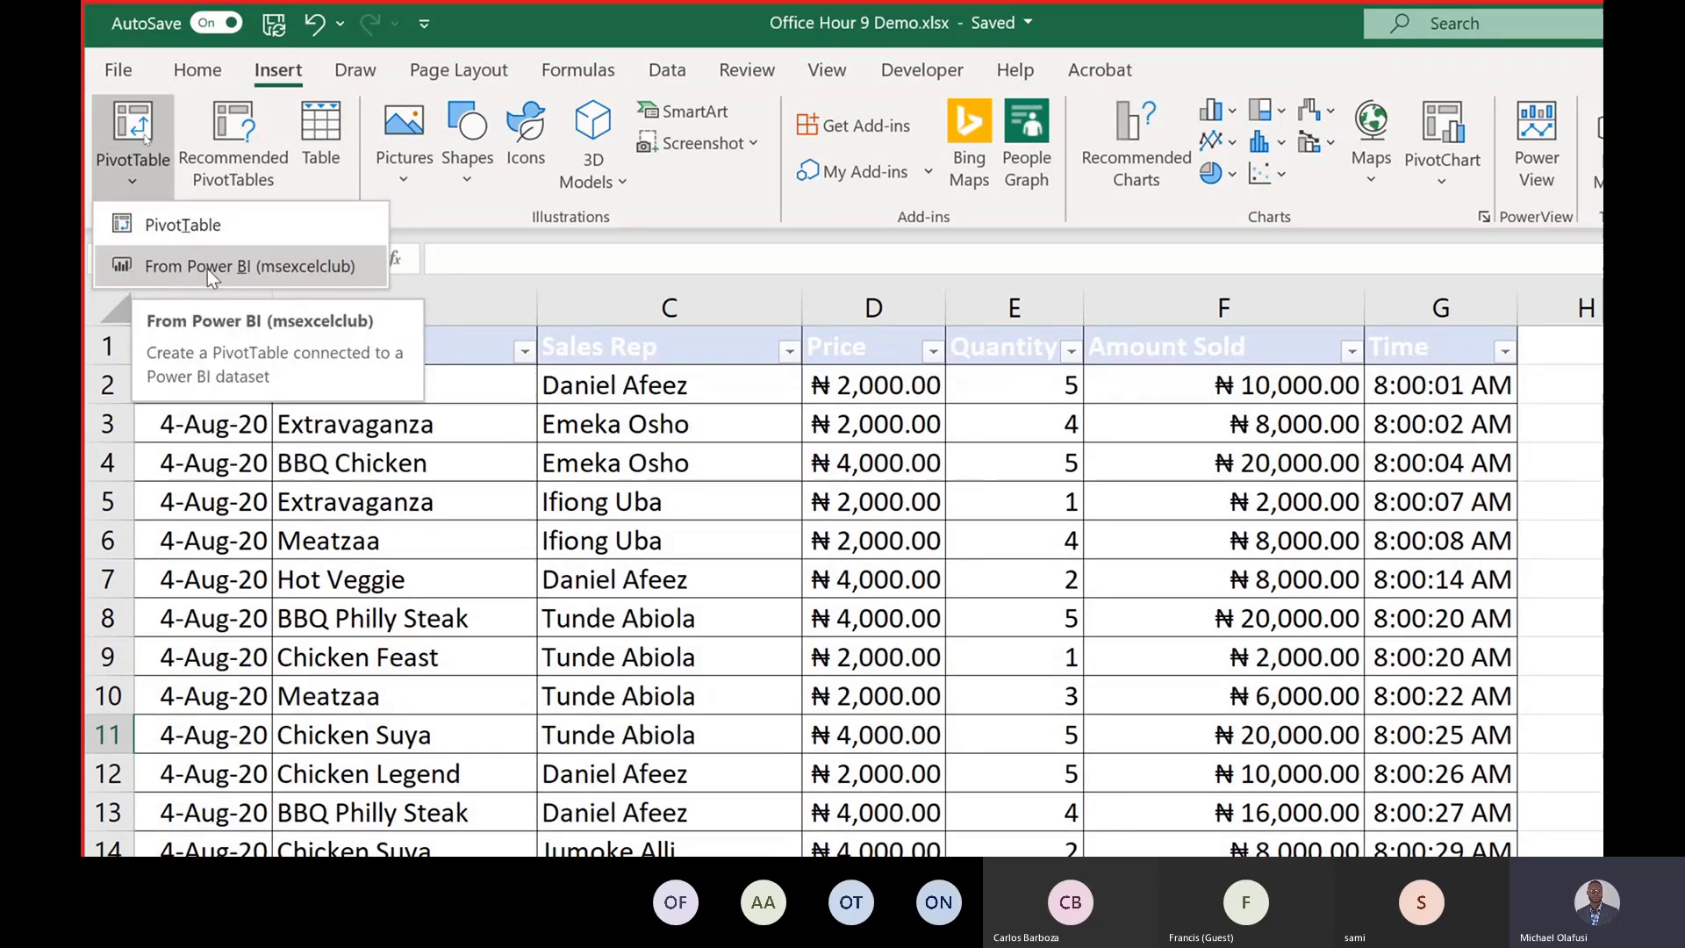
key("Escape")
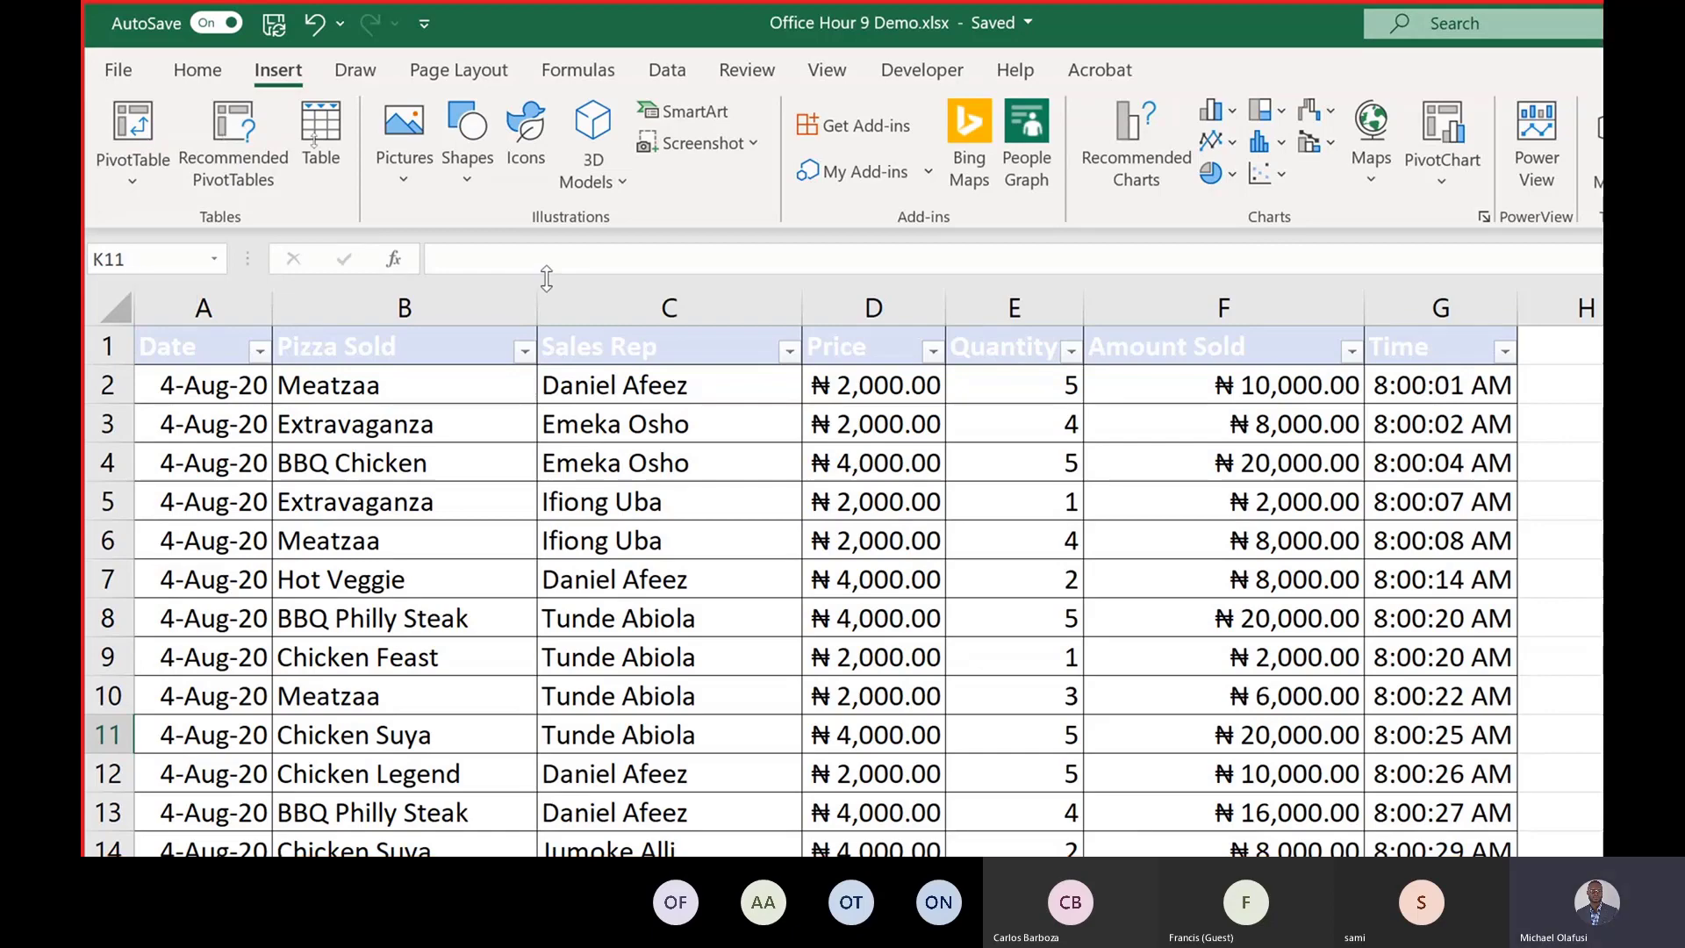
key("super+minus")
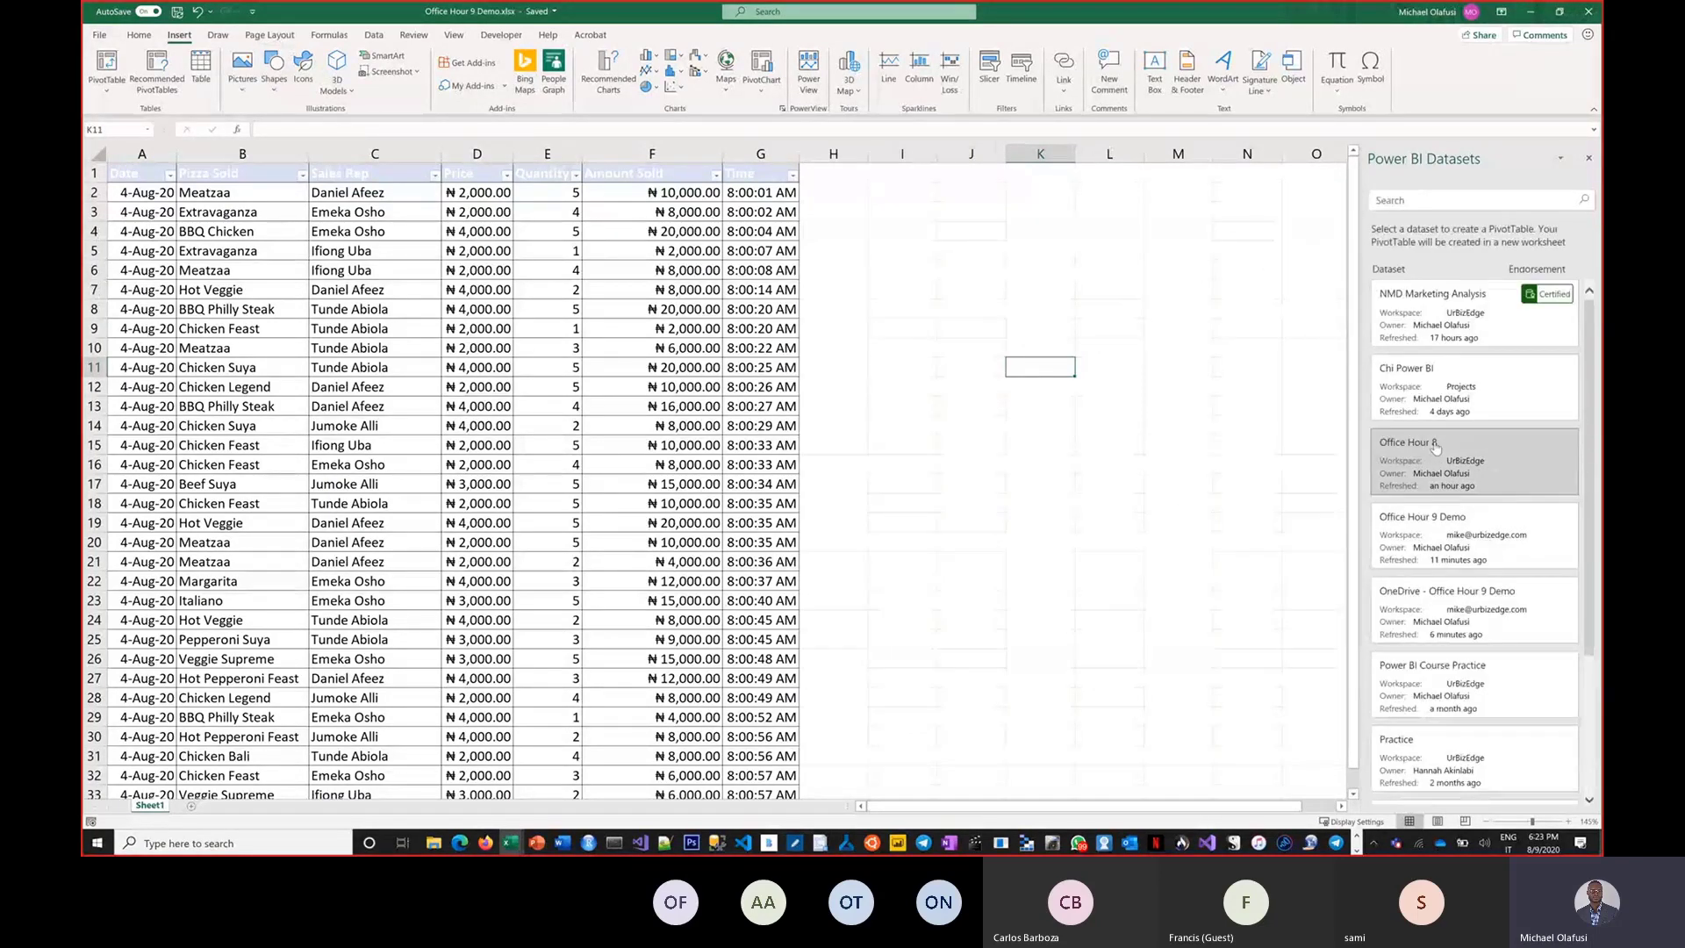
left_click(1420, 541)
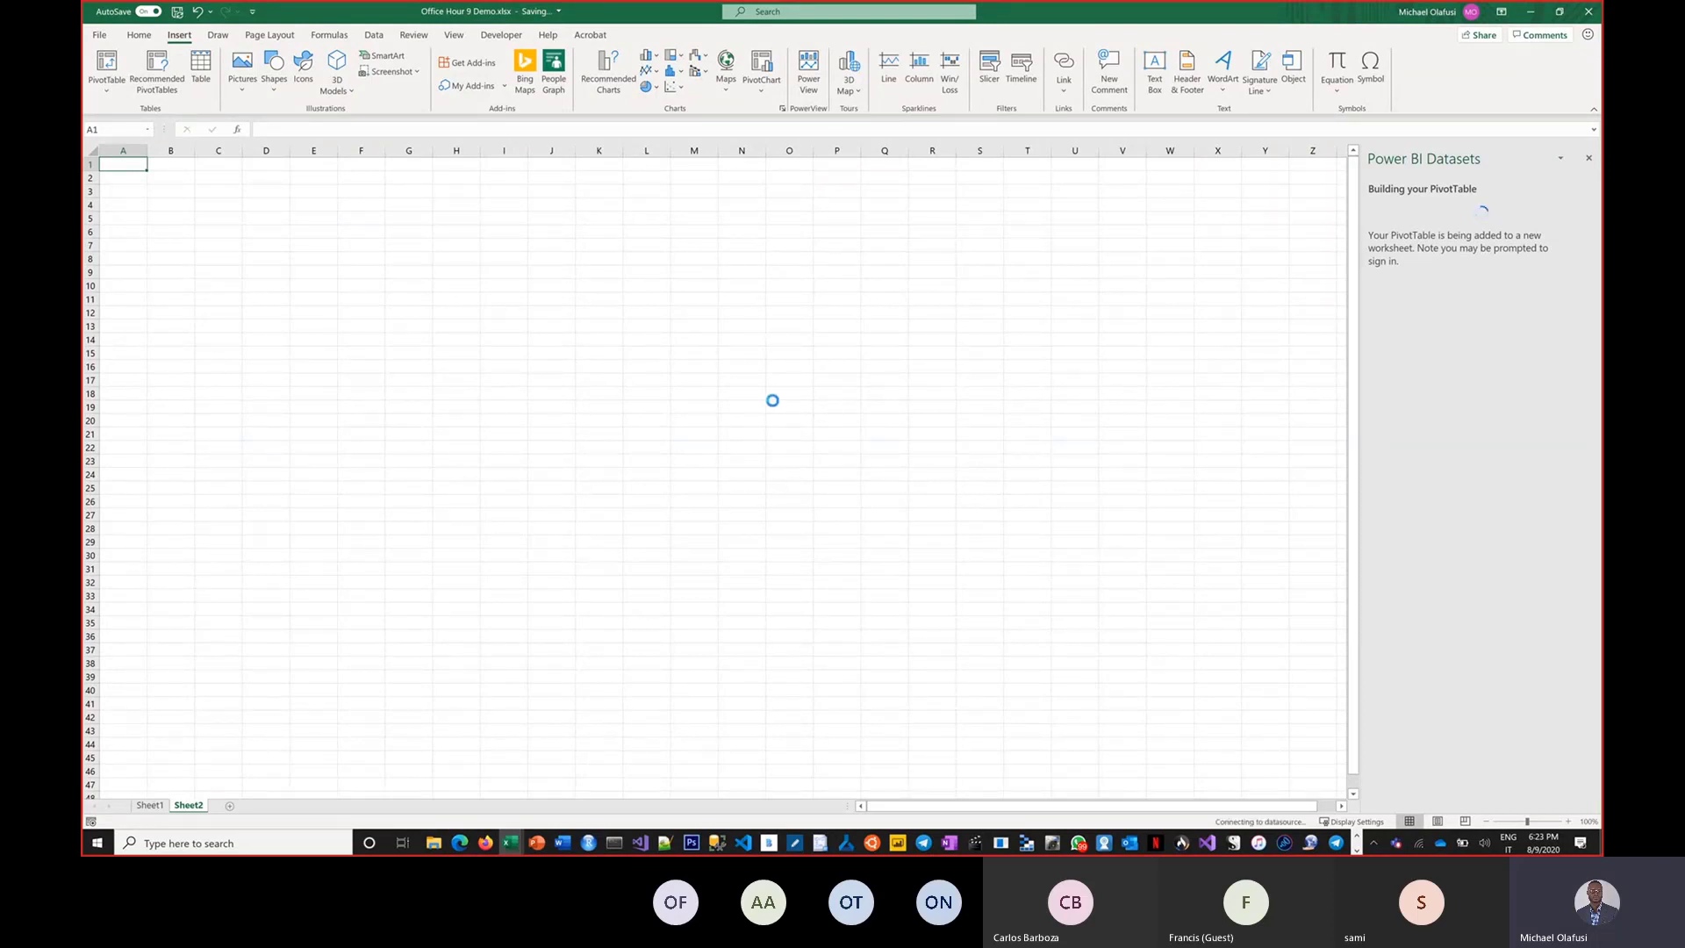
Retry the Power BI PivotTable, choosing the Office Hour 9 Demo dataset again.
scroll(748, 359, "up", 8)
left_click(748, 359, "ctrl")
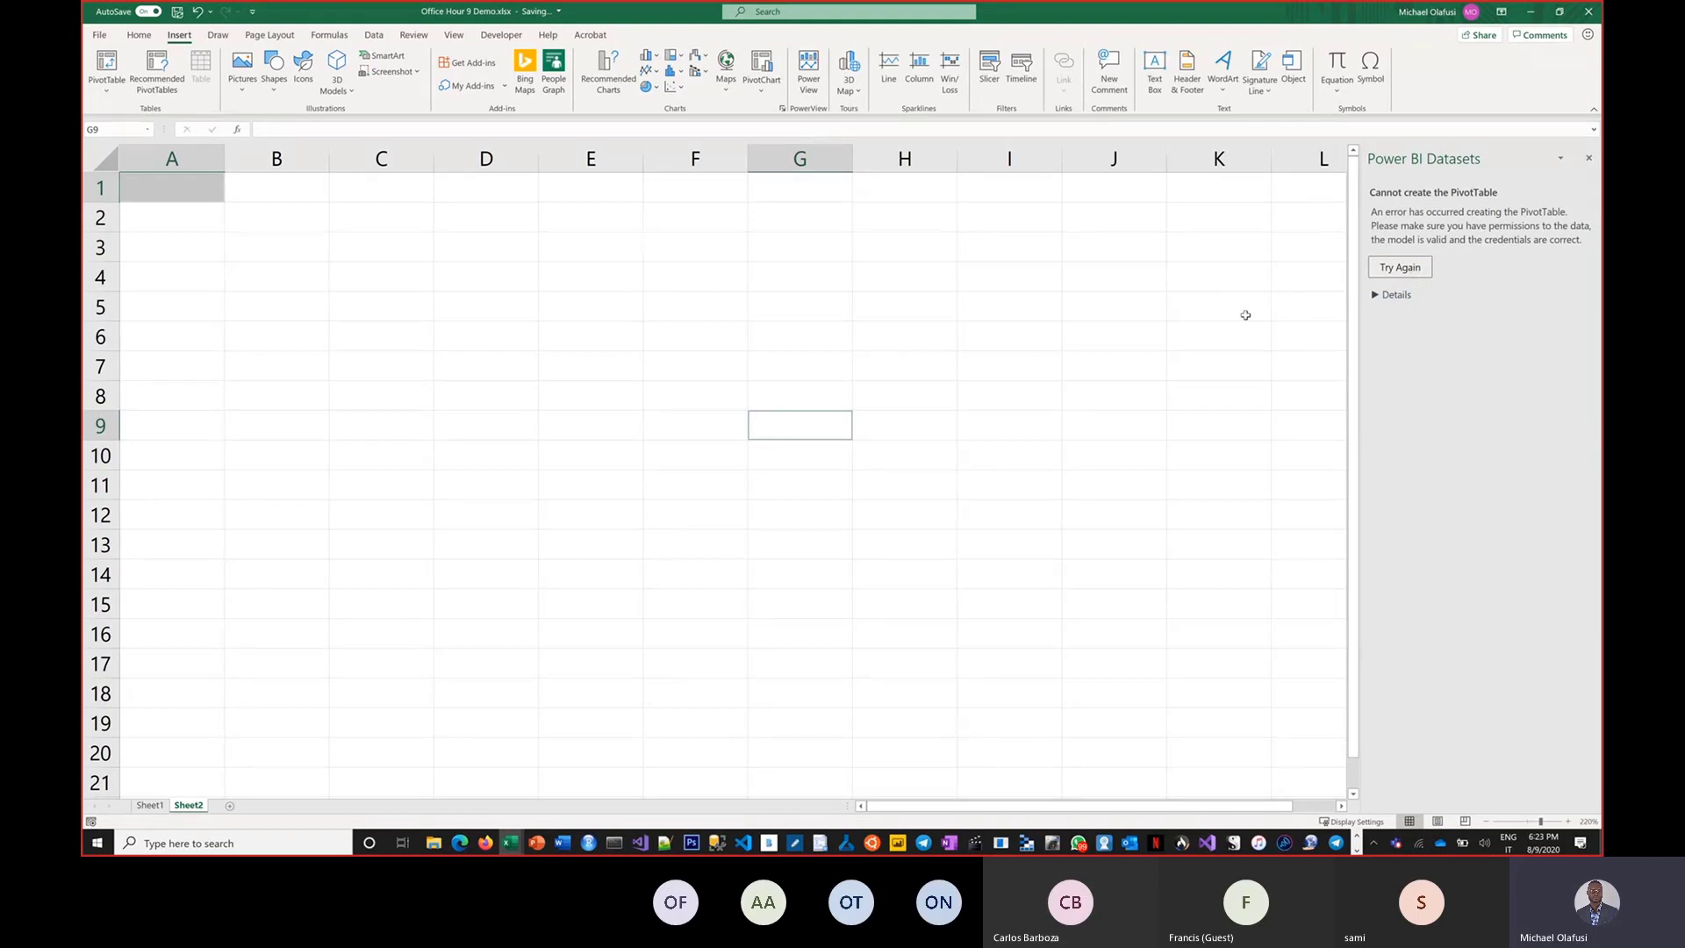
left_click(1395, 267)
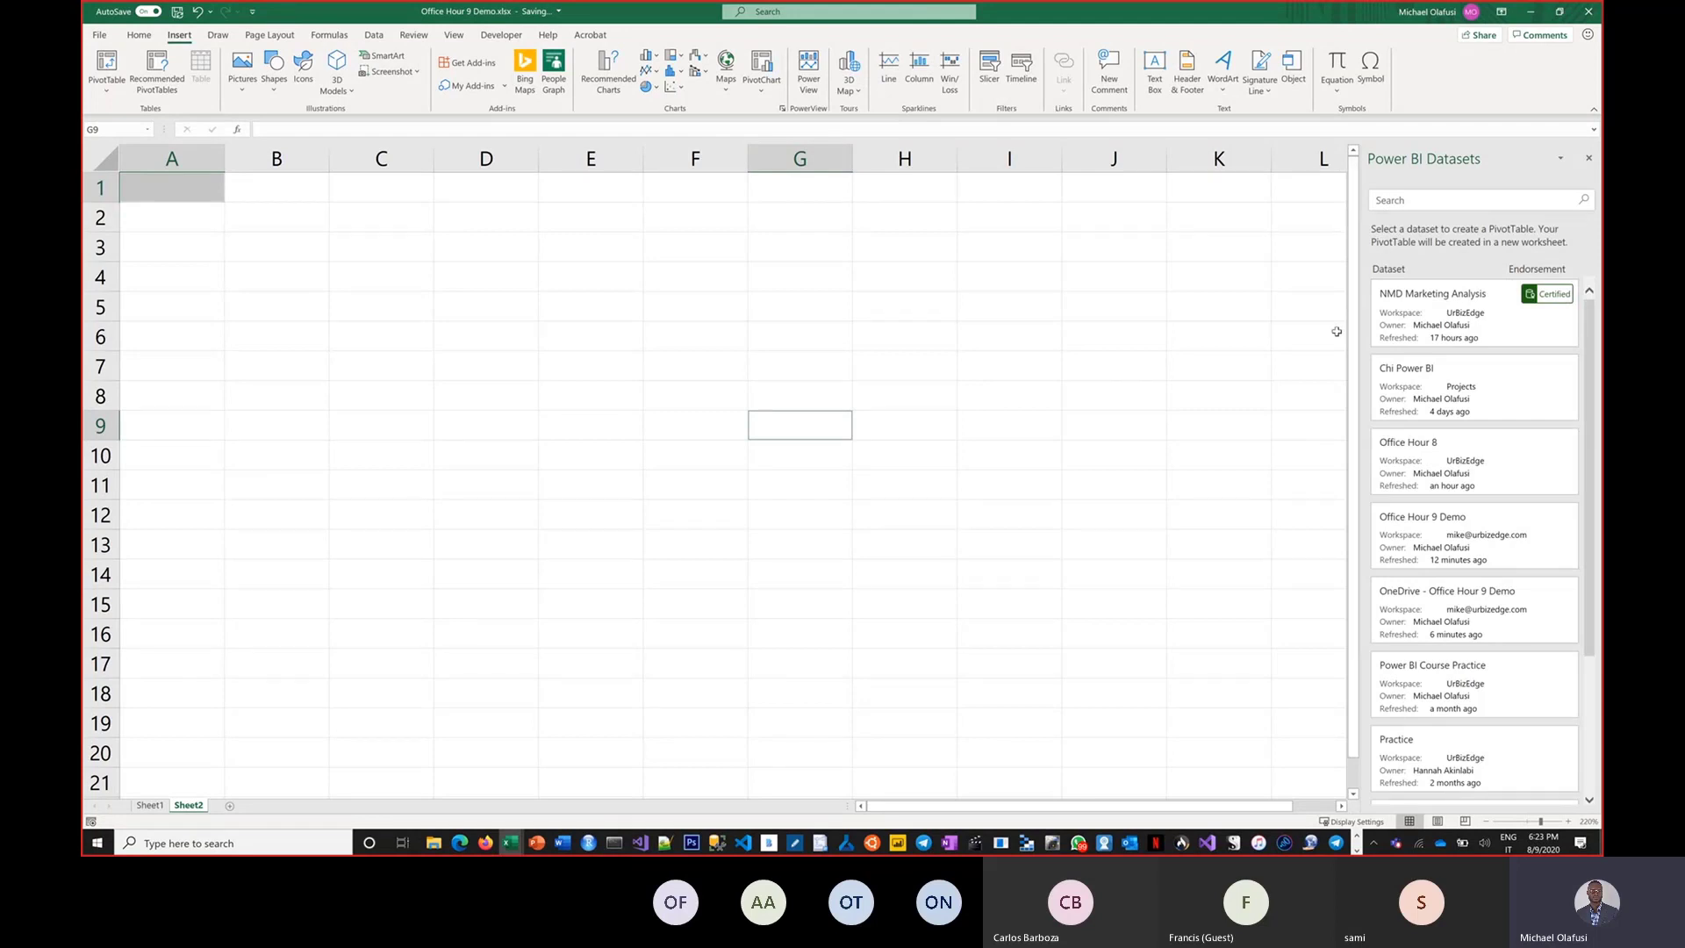
left_click(1422, 527)
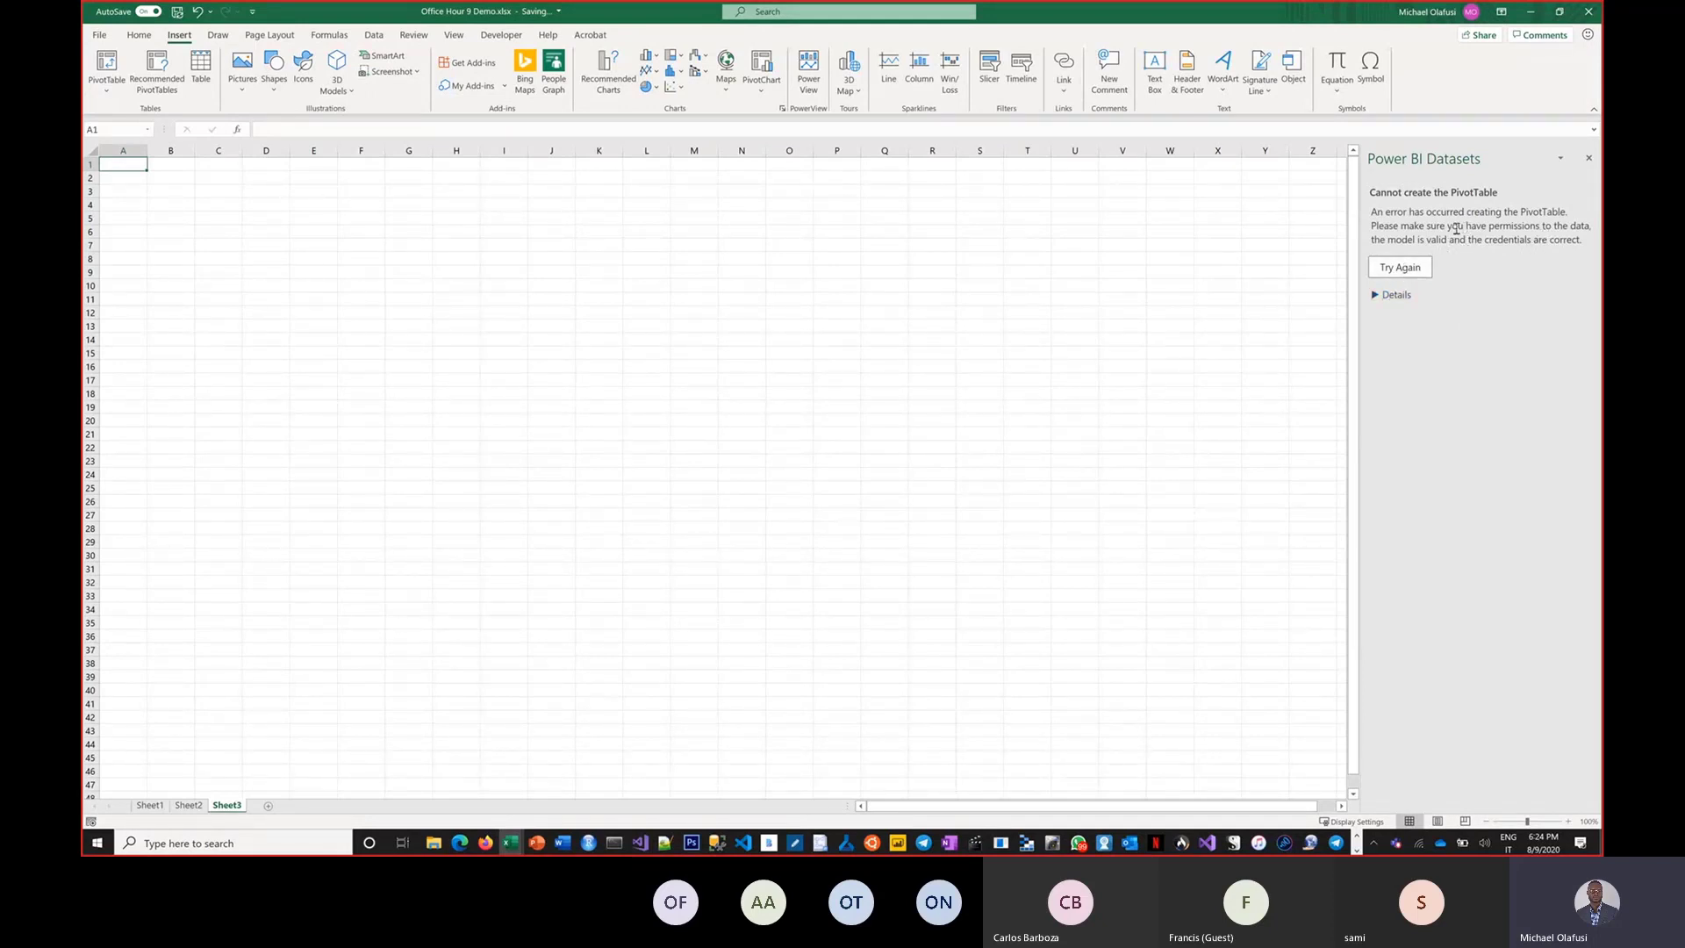
Retry and create the Power BI PivotTable from the NMD Marketing Analysis dataset, then browse its field list.
left_click(1403, 270)
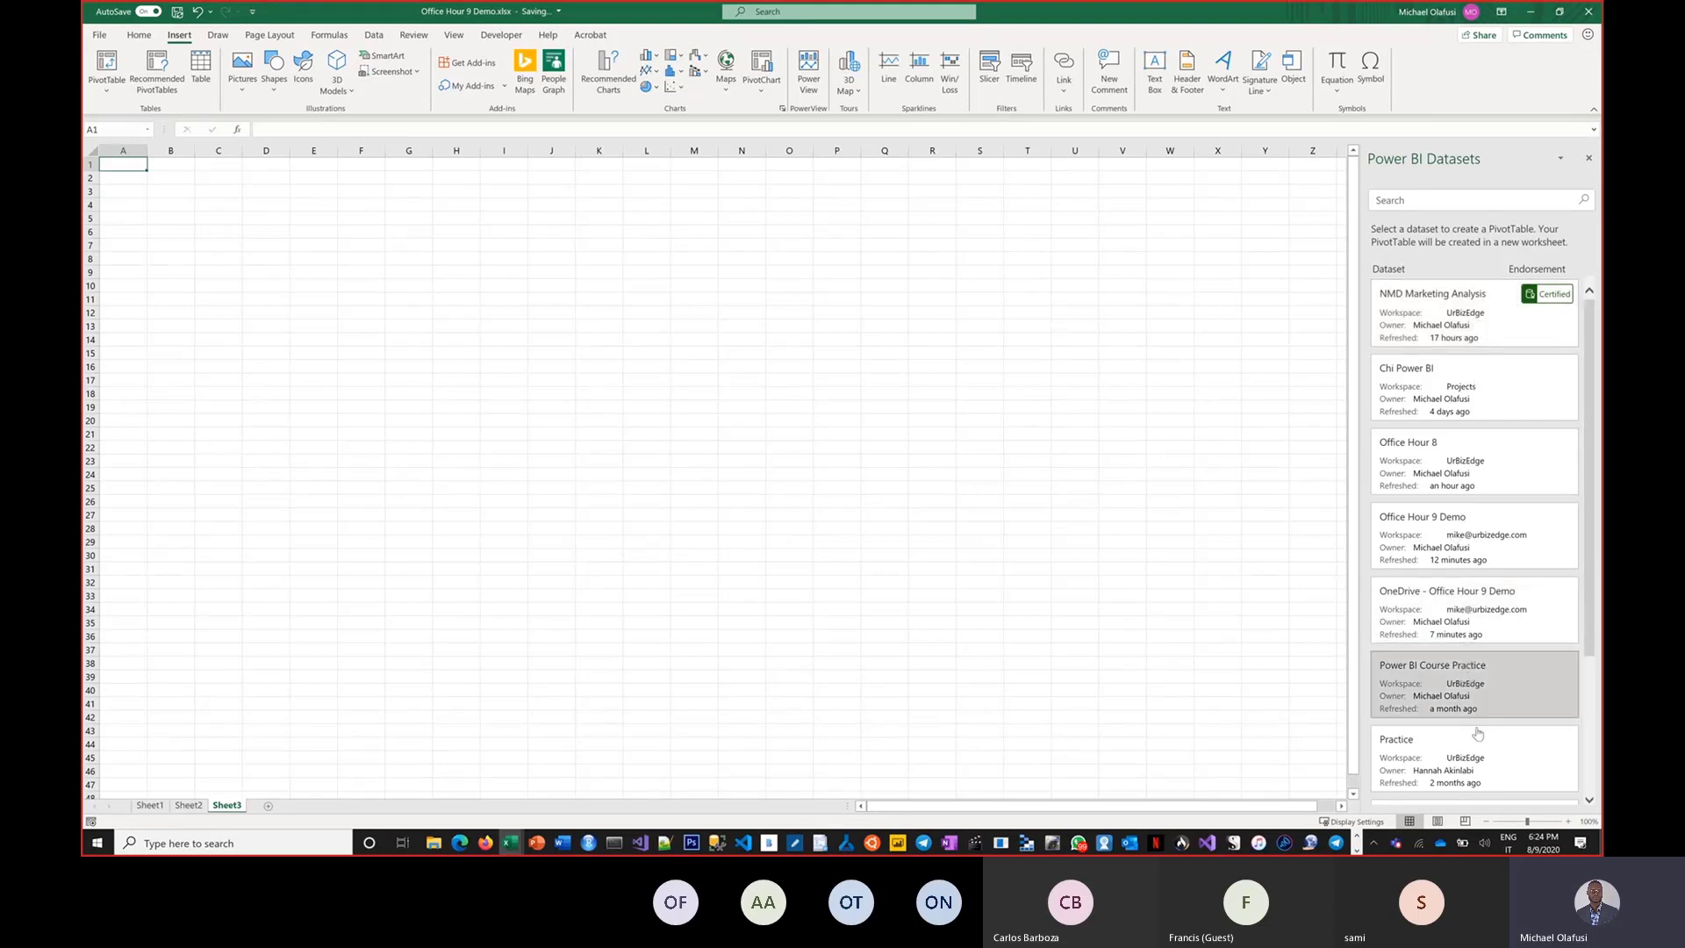
left_click(1470, 330)
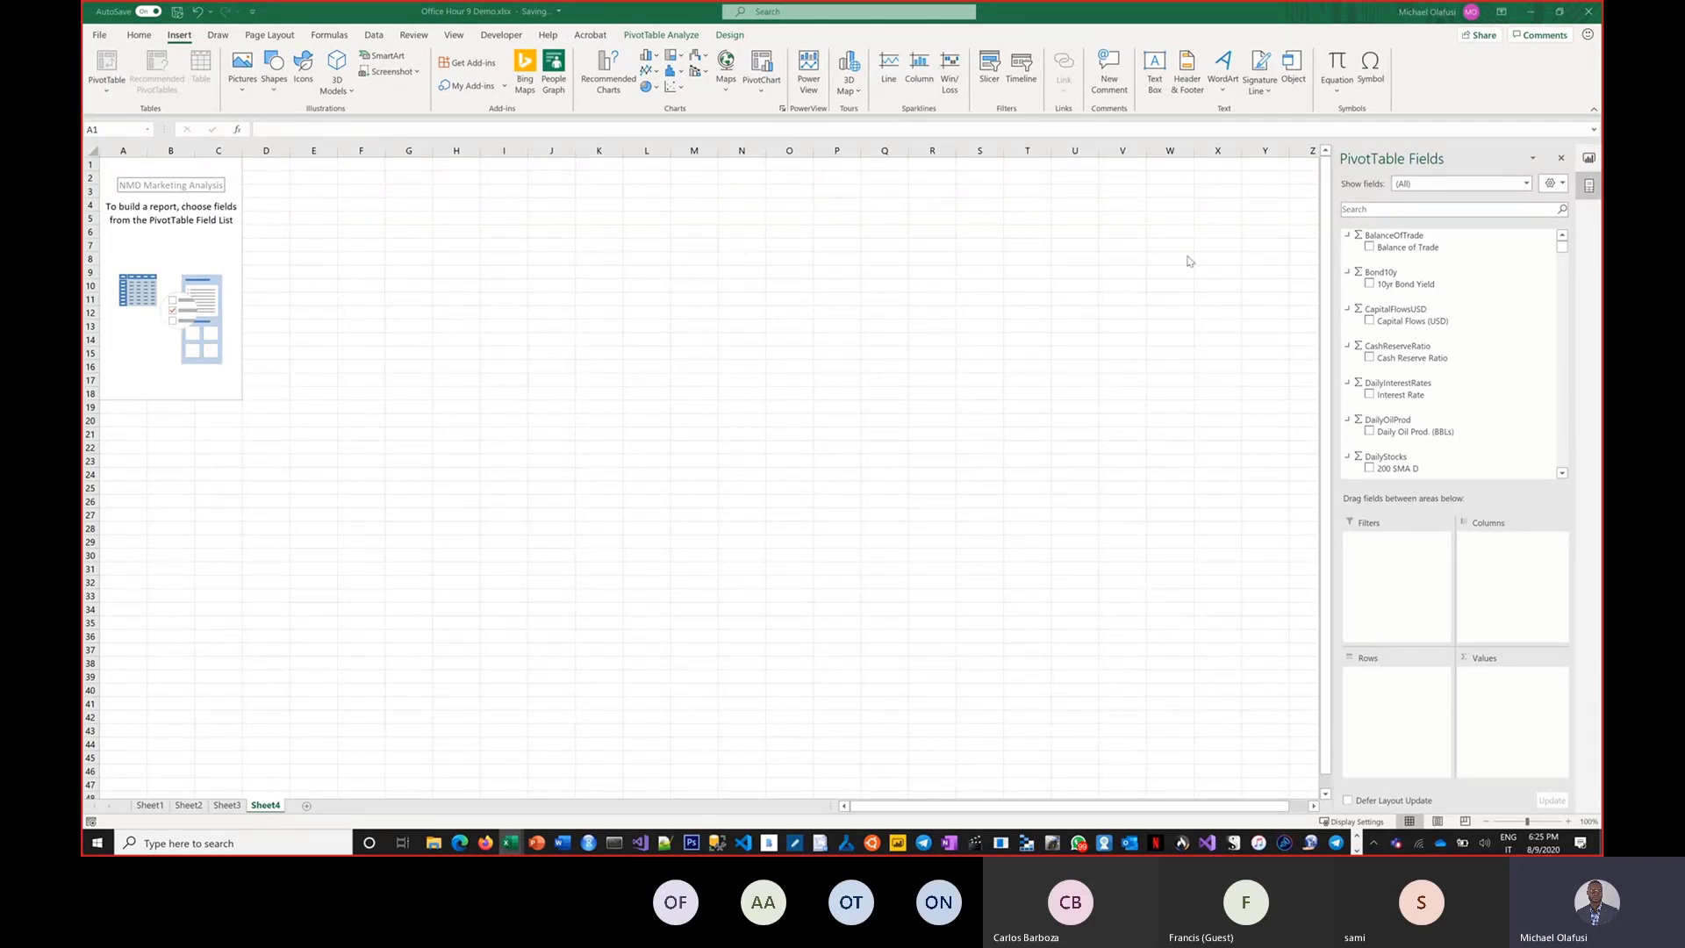
scroll(1448, 400, "down", 8)
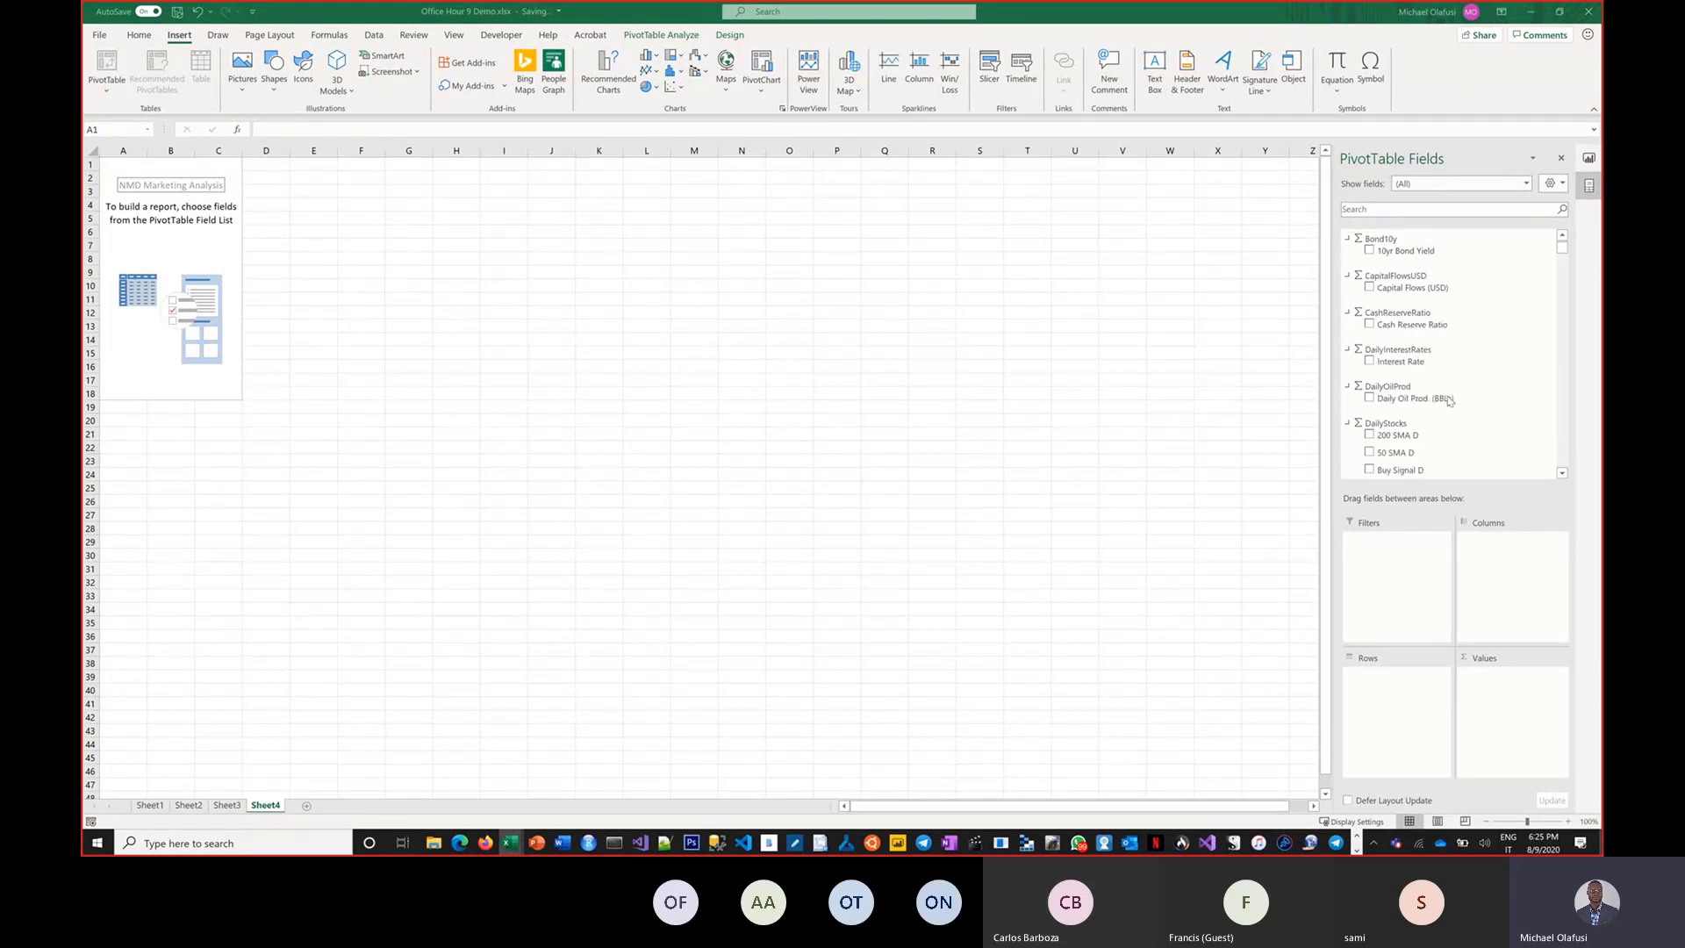
scroll(1449, 400, "down", 10)
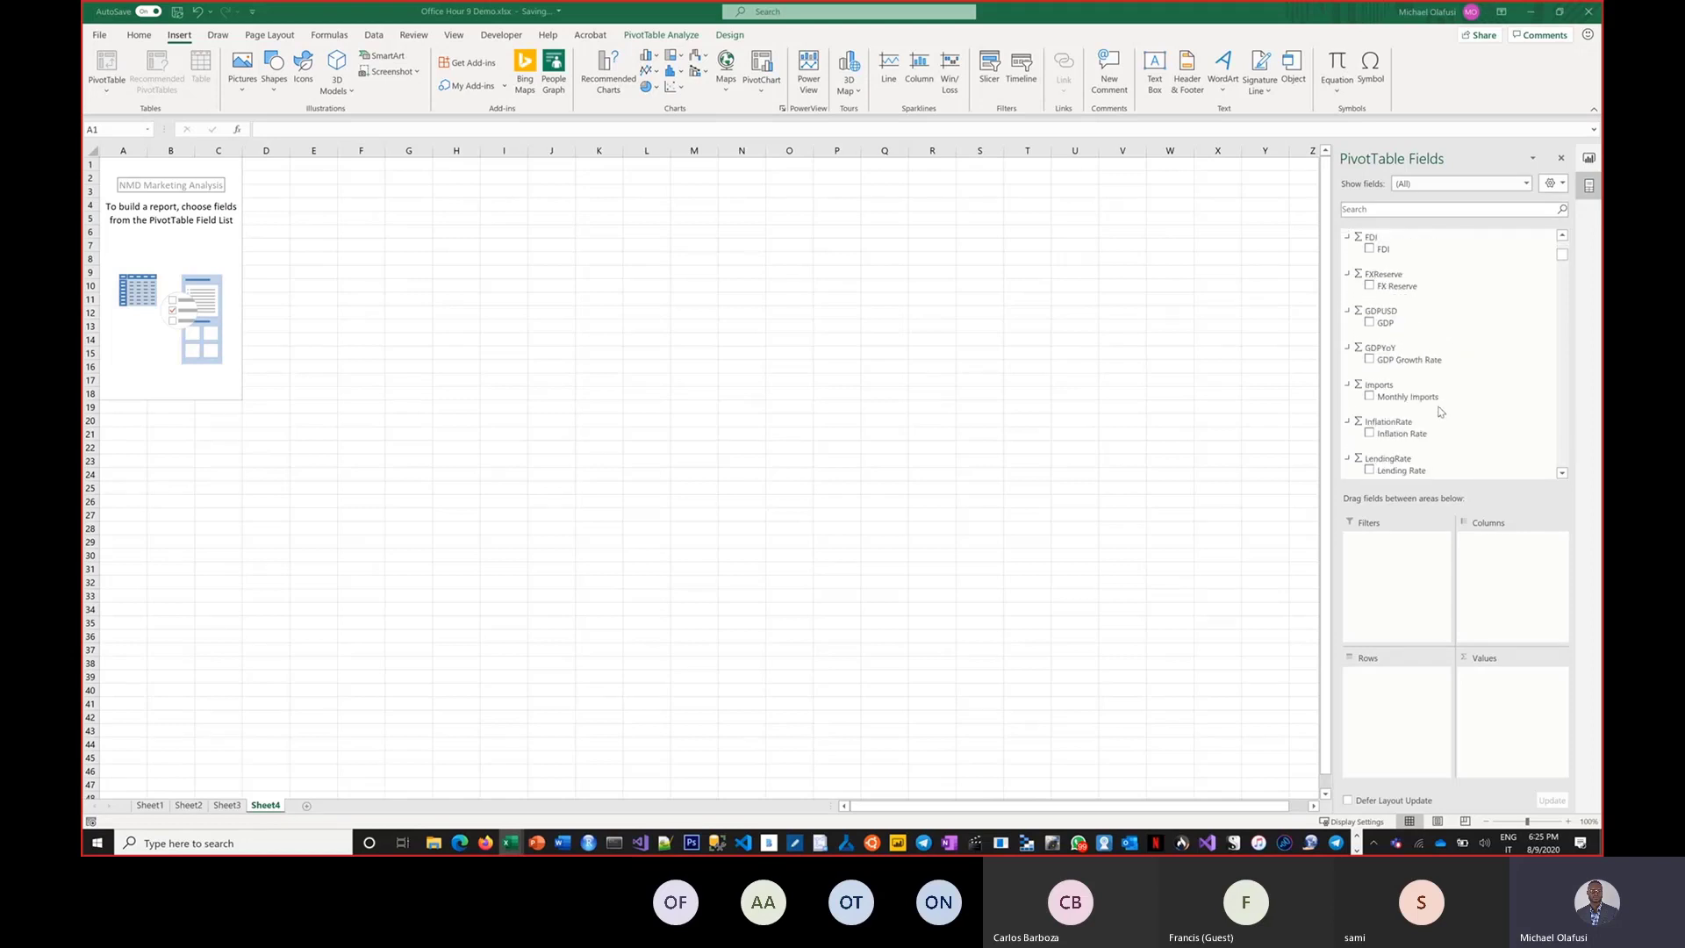
scroll(1461, 396, "down", 4)
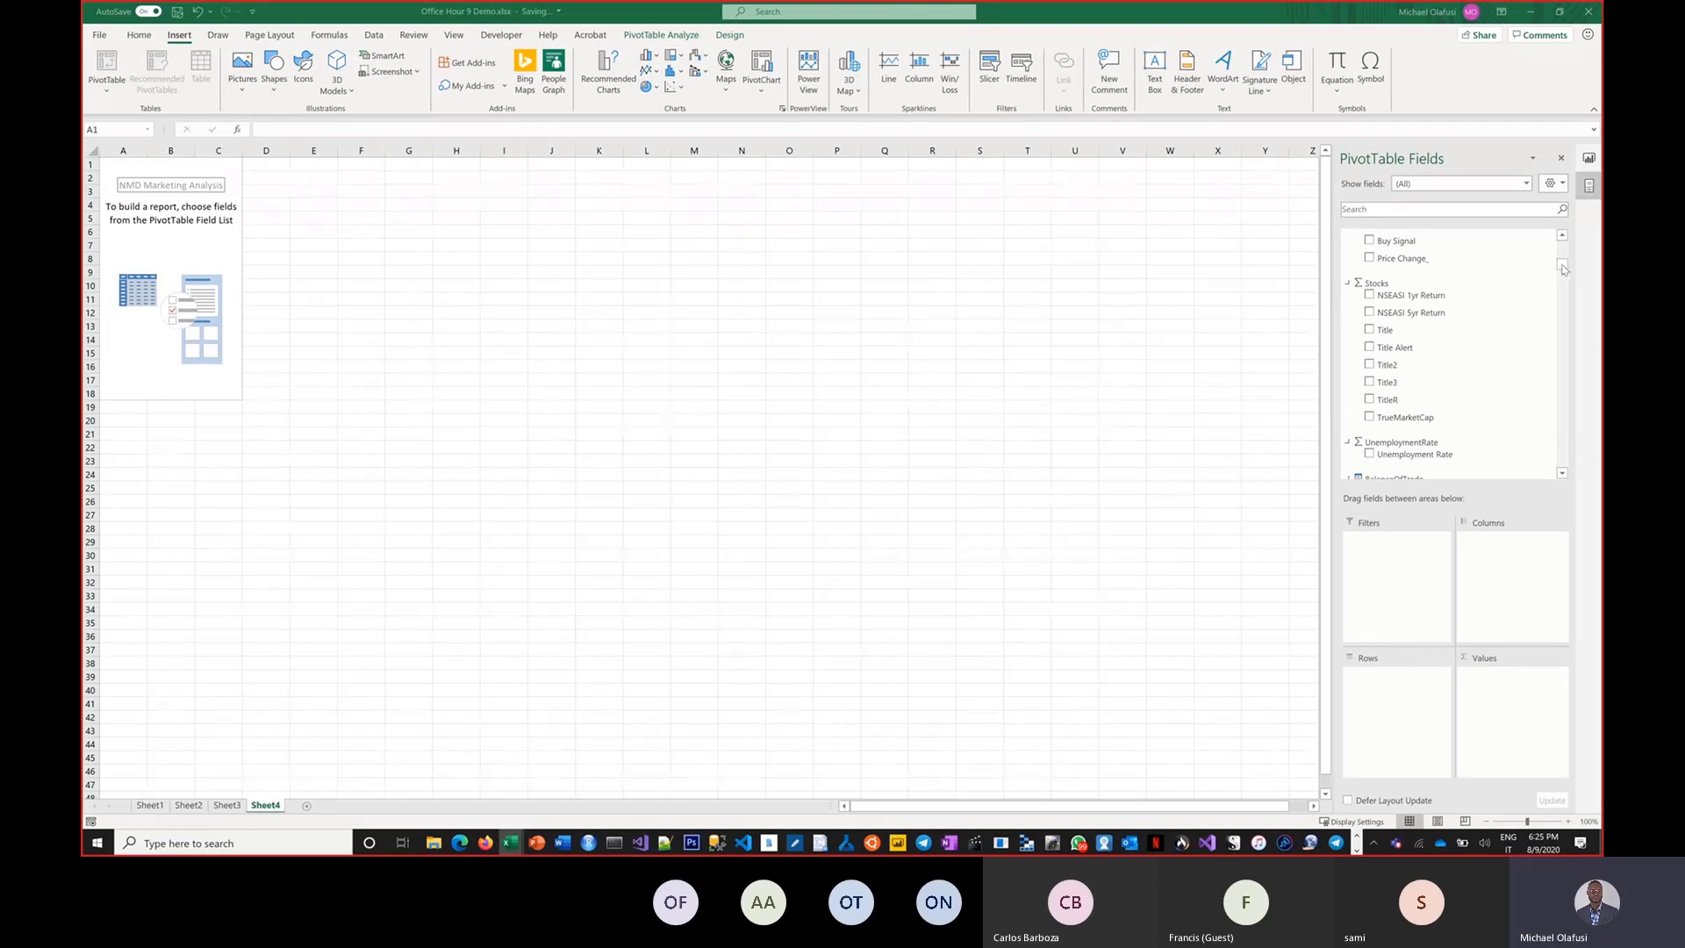
Scroll the field list to the ParallelFX table and add its Date and USDBUY fields to the PivotTable.
left_click(1561, 237)
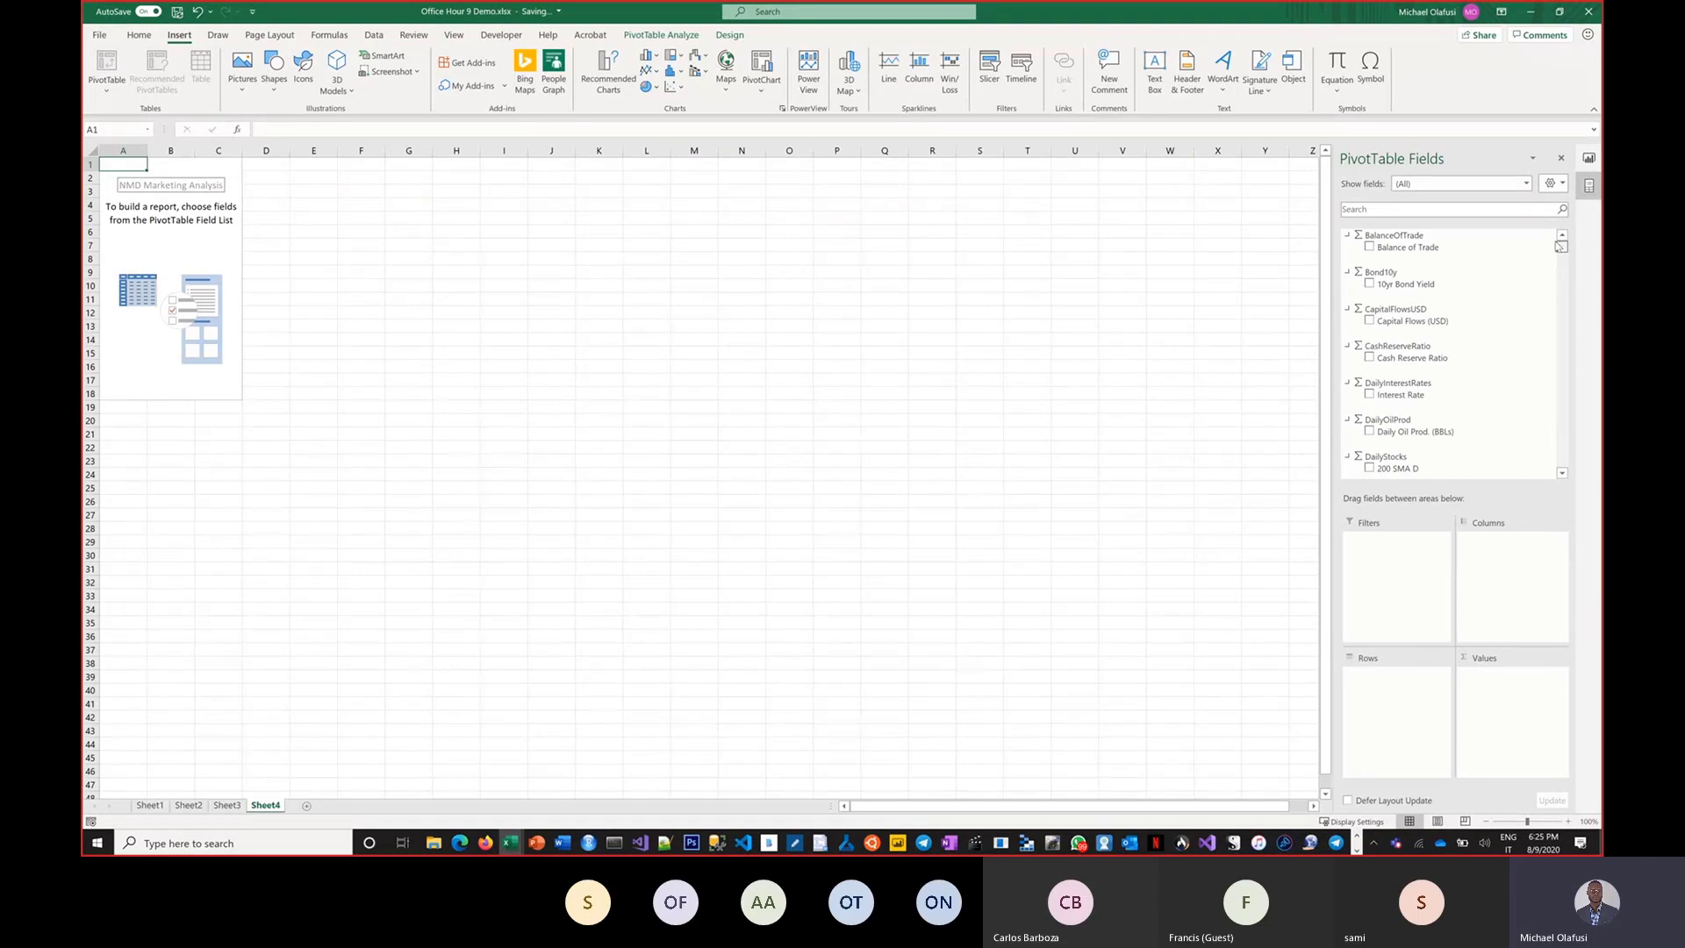
left_click_drag(1560, 248, 1569, 420)
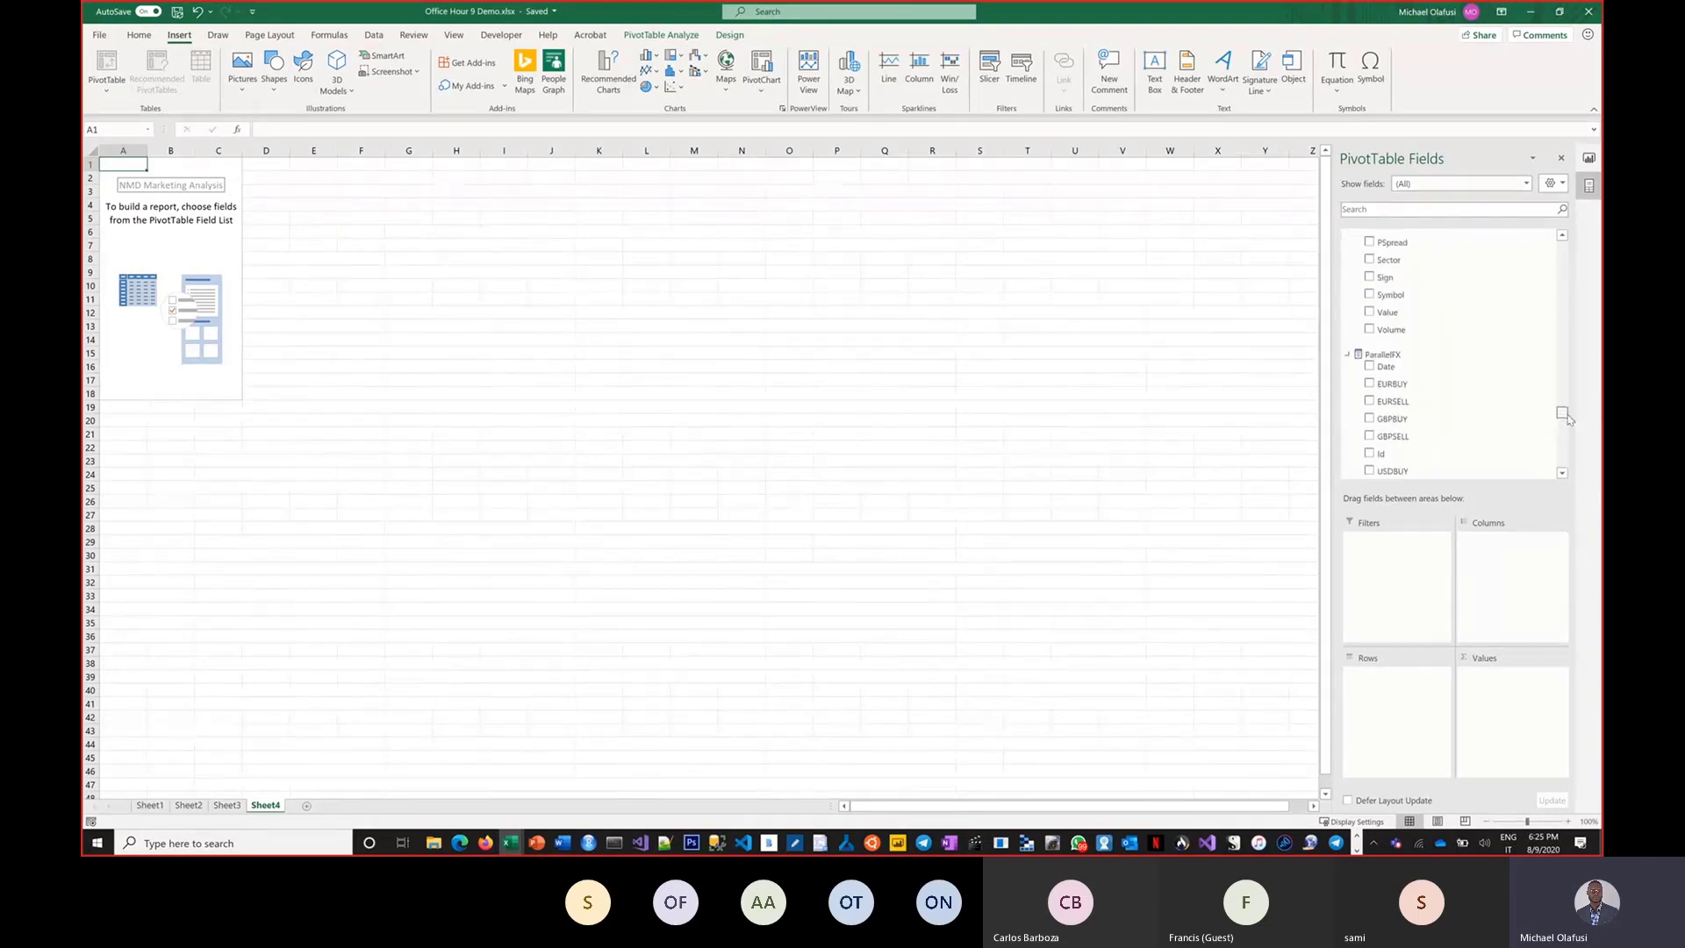
left_click(1370, 367)
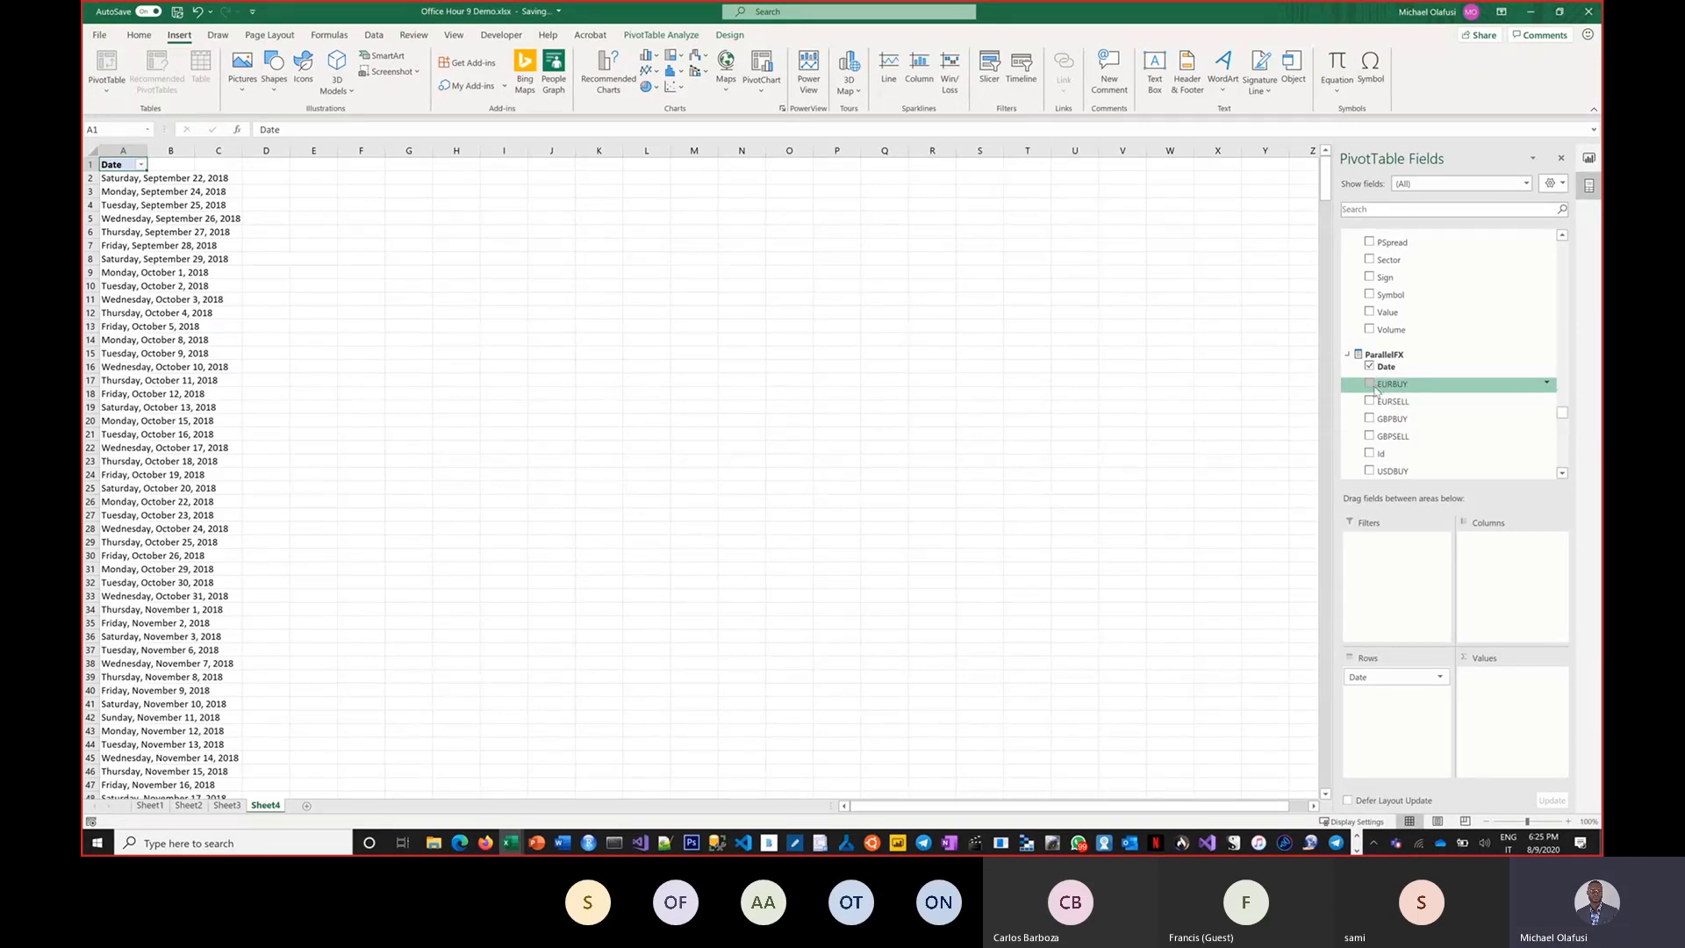
left_click(1369, 471)
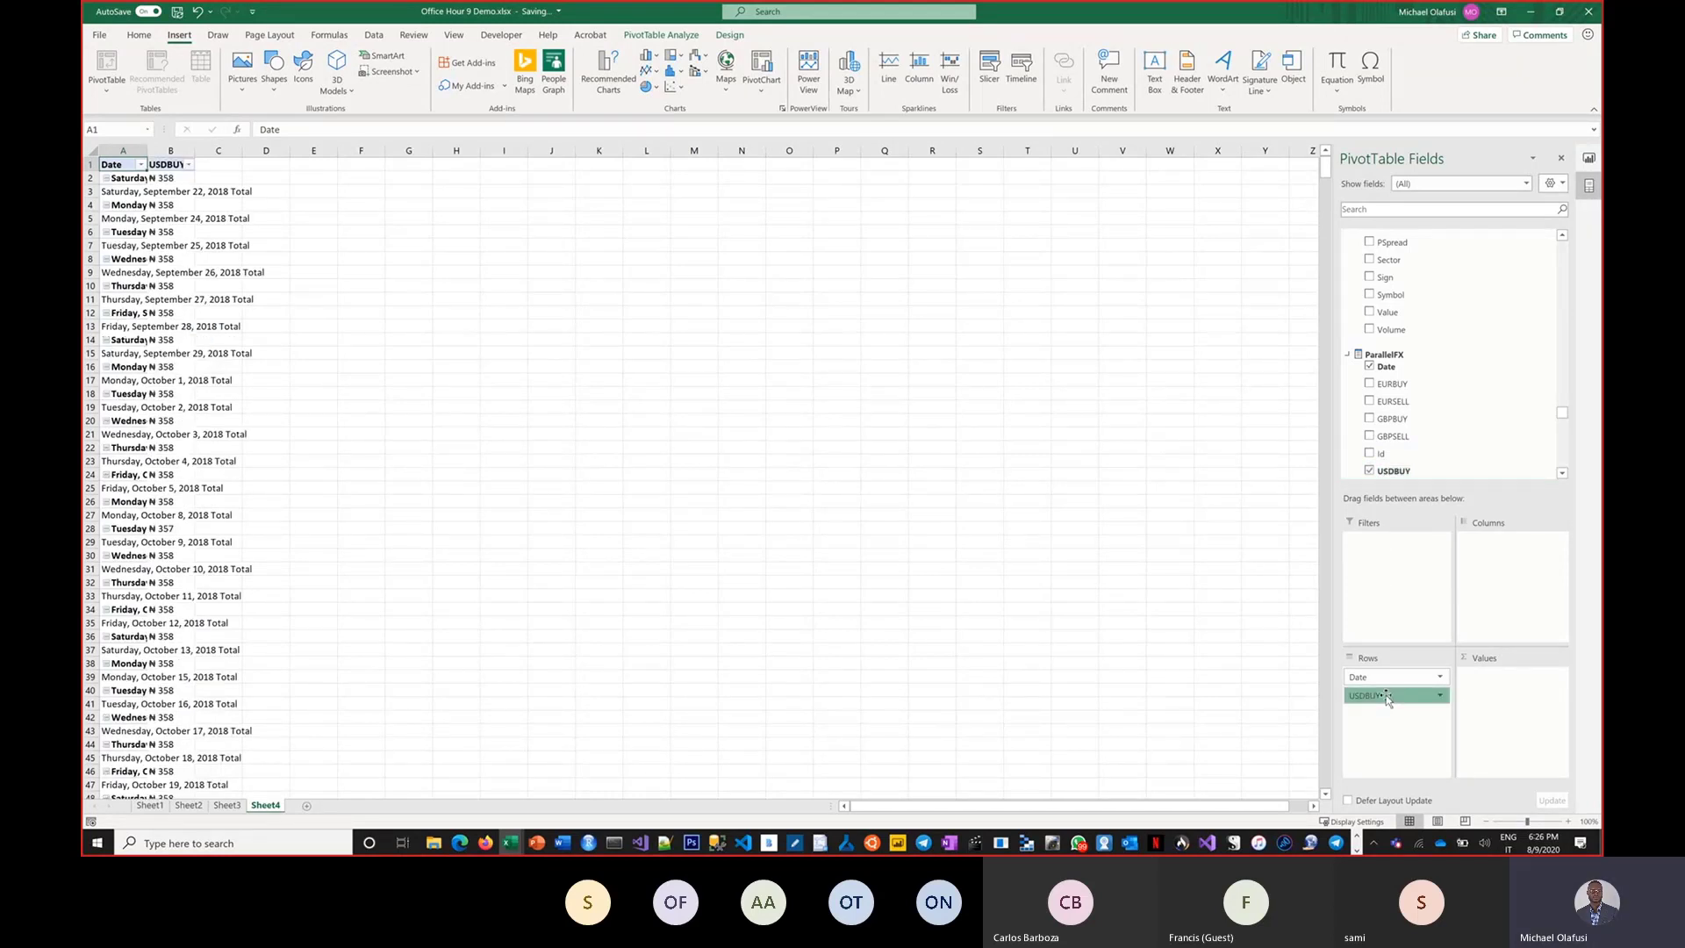
Try to move the USDBUY field into the Values area, then open and cancel its filter menu.
left_click_drag(1386, 699, 1486, 677)
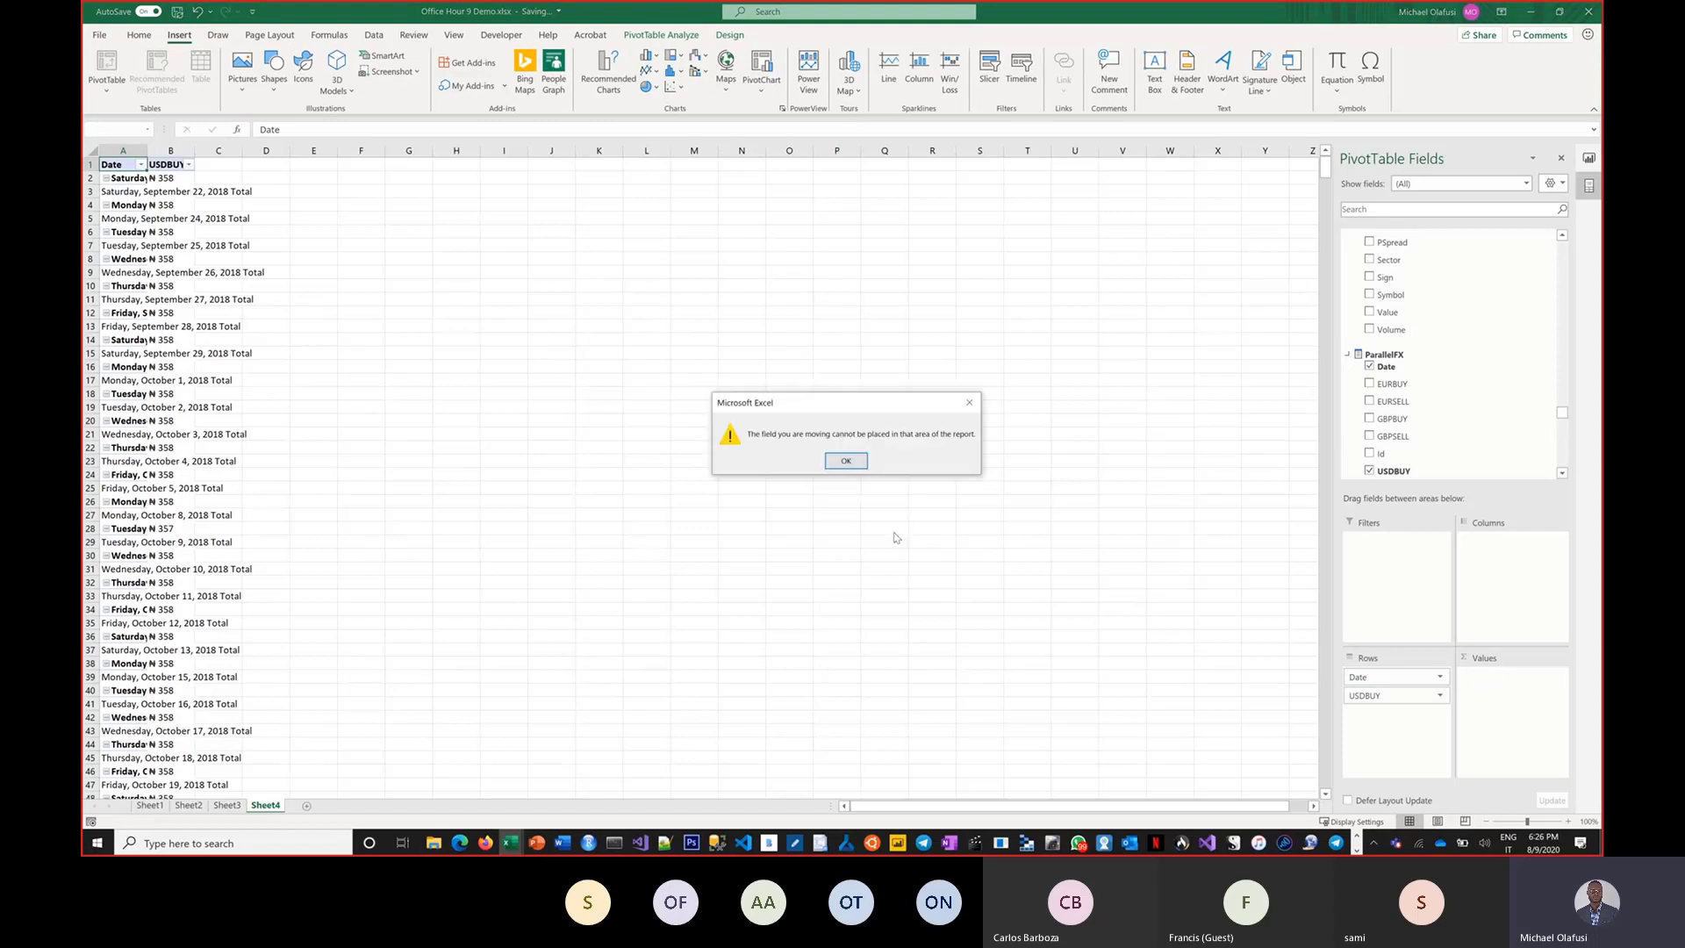
left_click(846, 462)
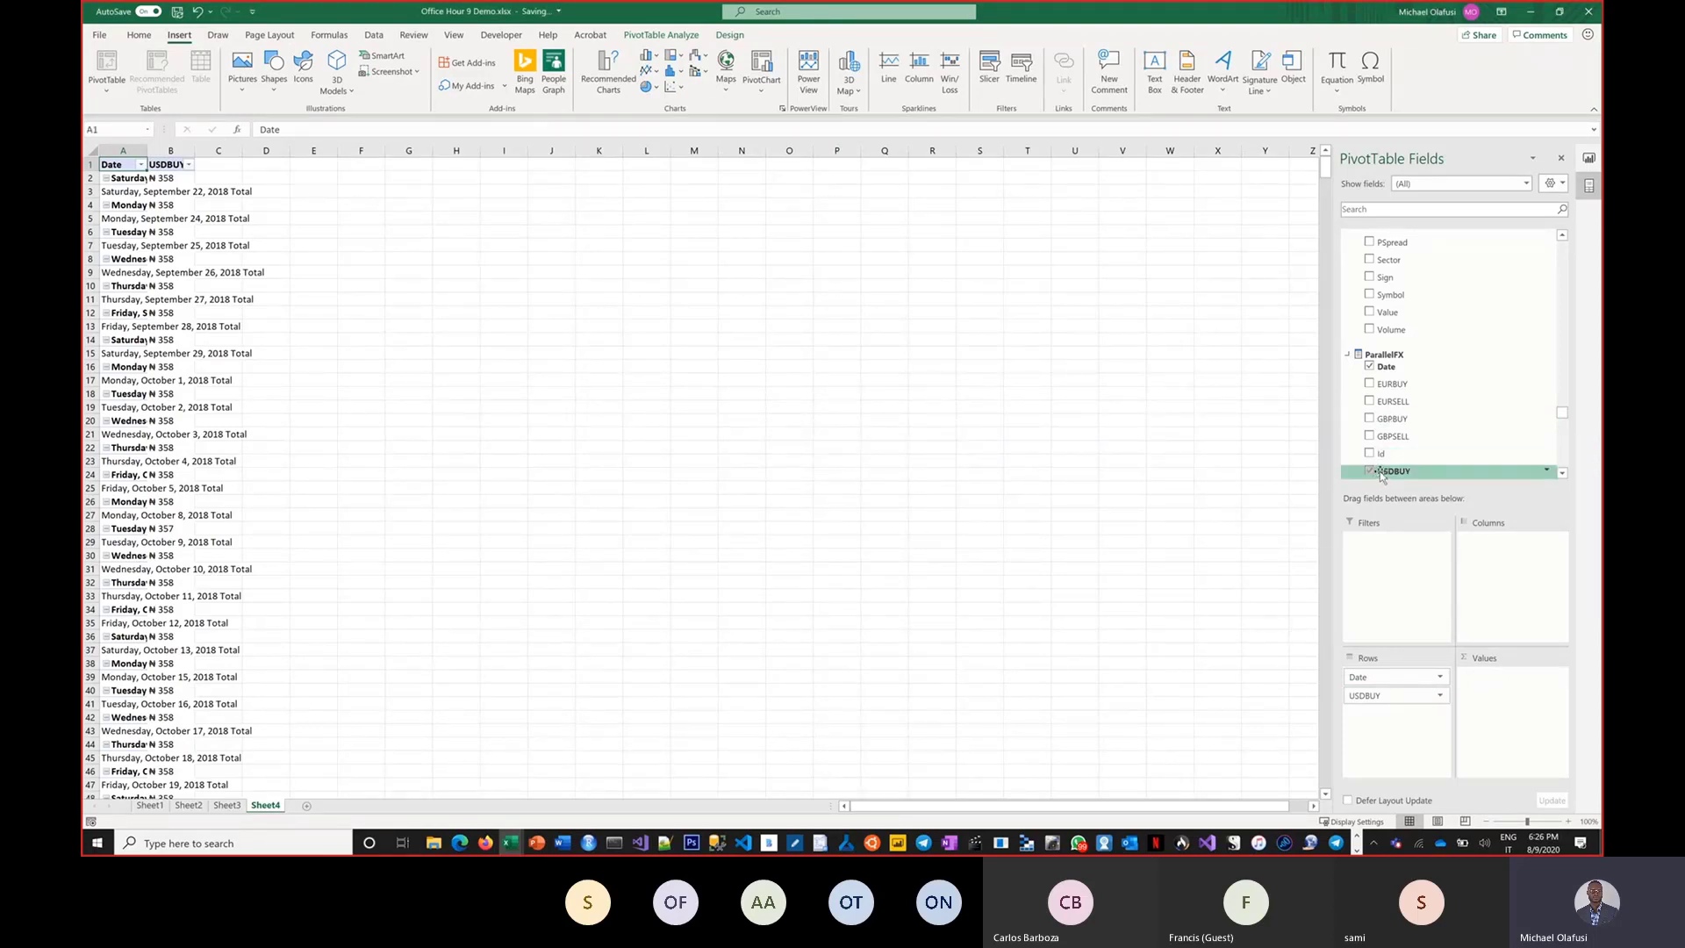
left_click(1546, 471)
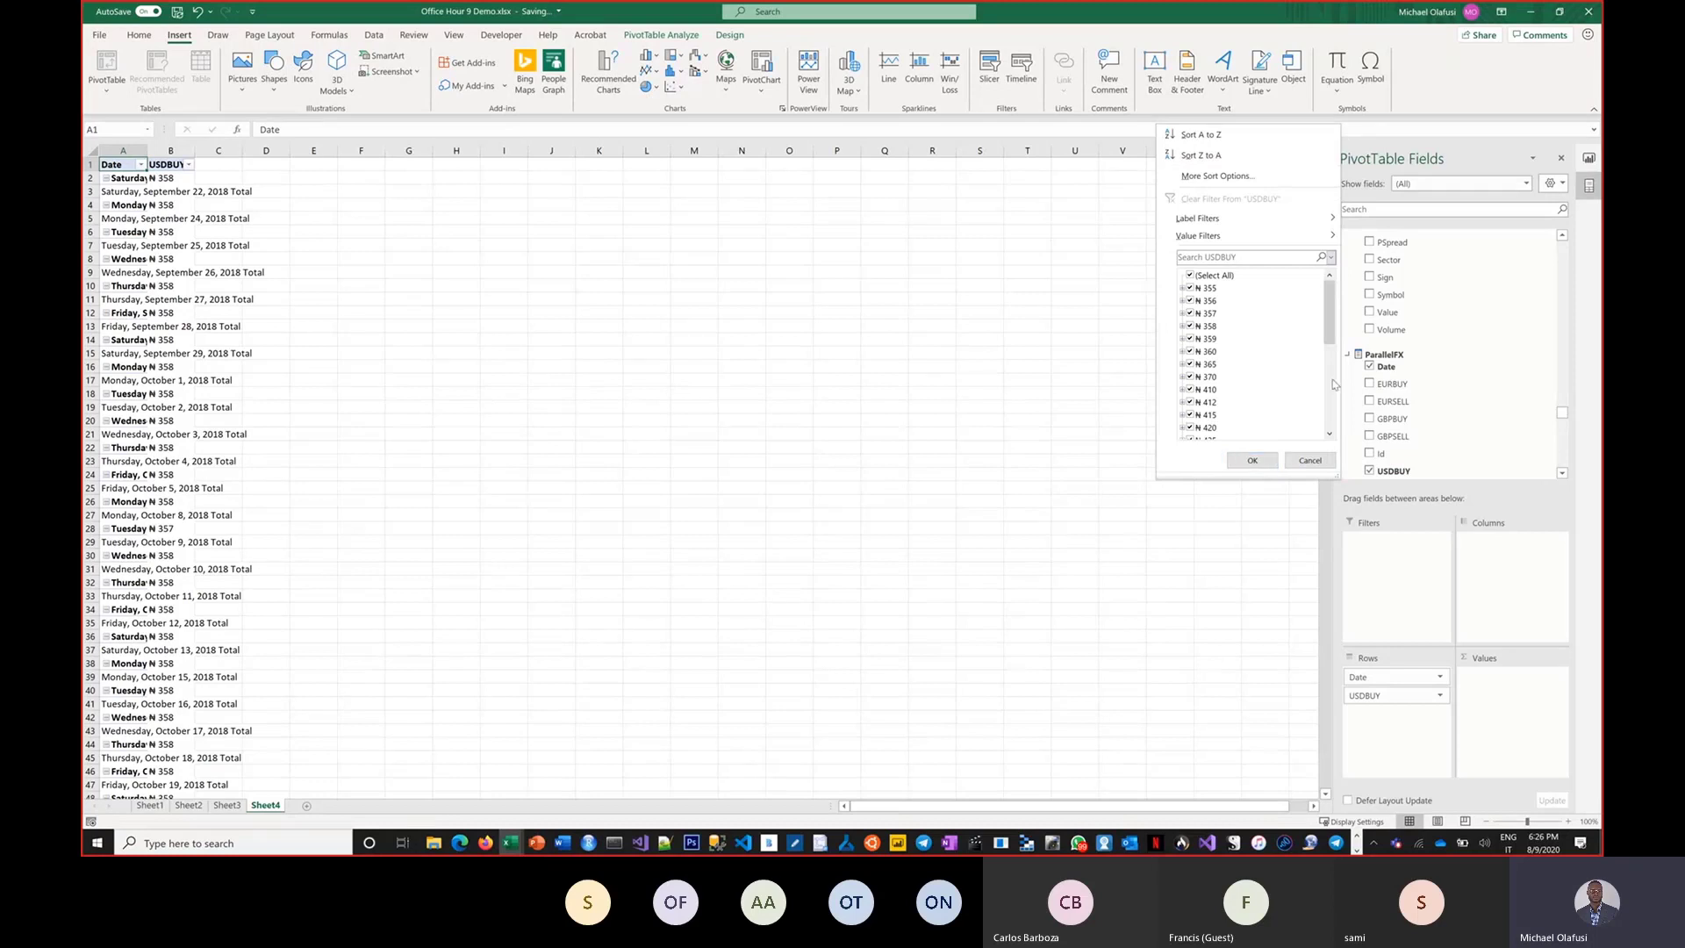
left_click(1310, 460)
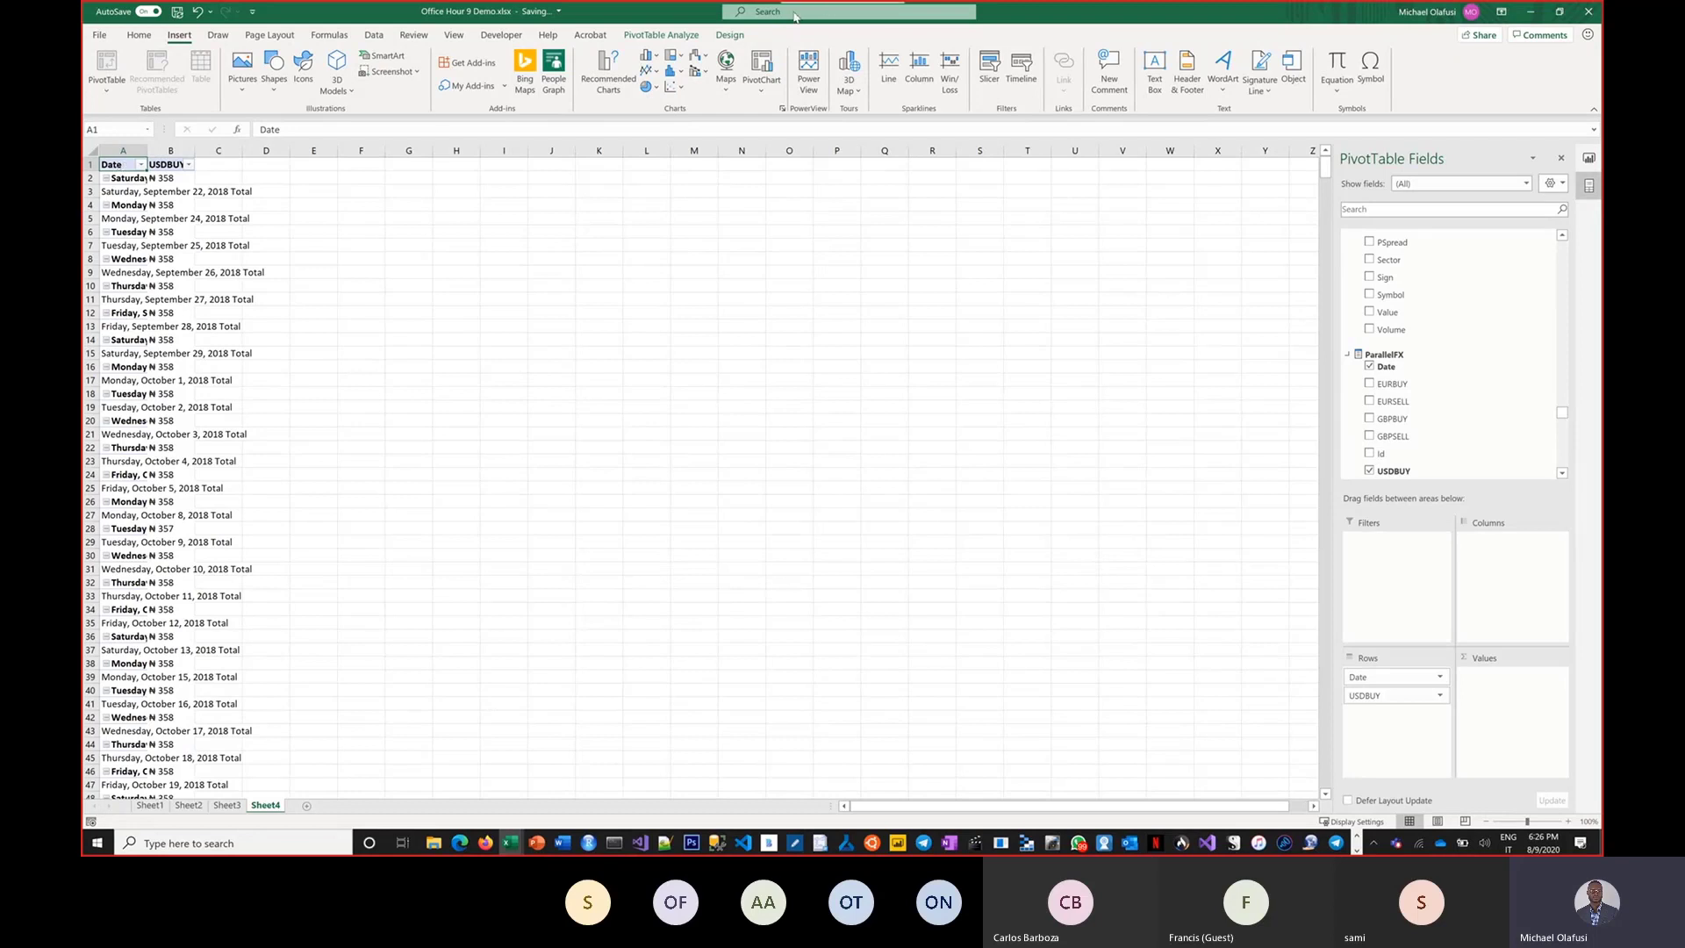
Switch the PivotTable report layout to tabular form and turn off subtotals.
left_click(730, 35)
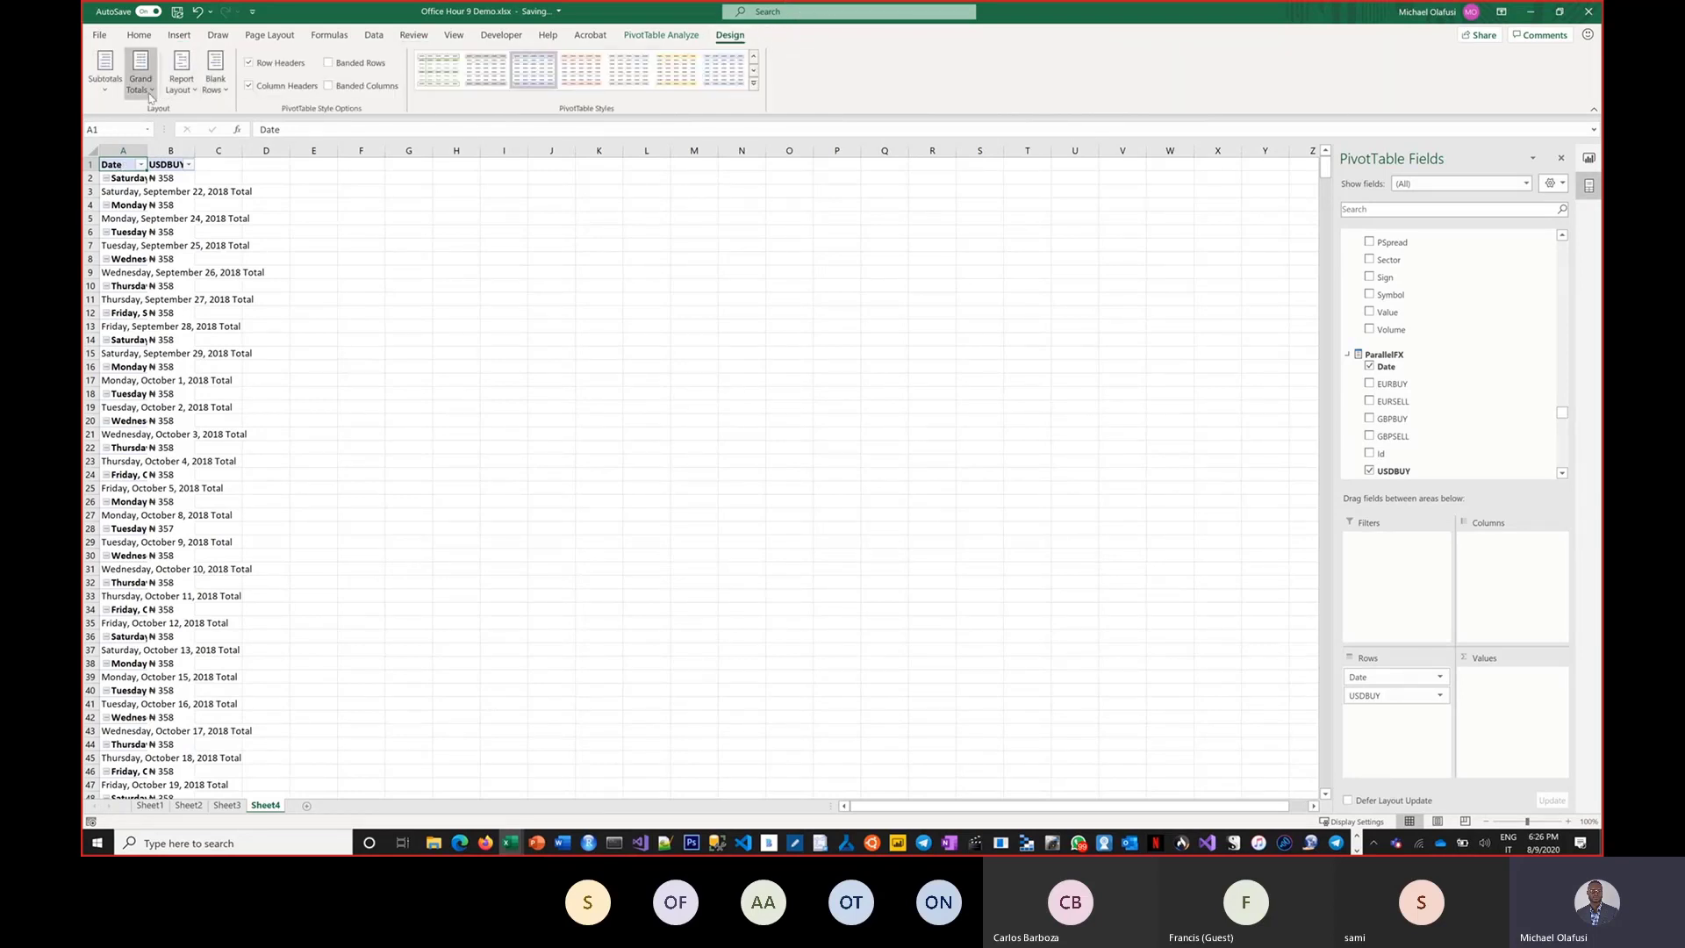
left_click(193, 94)
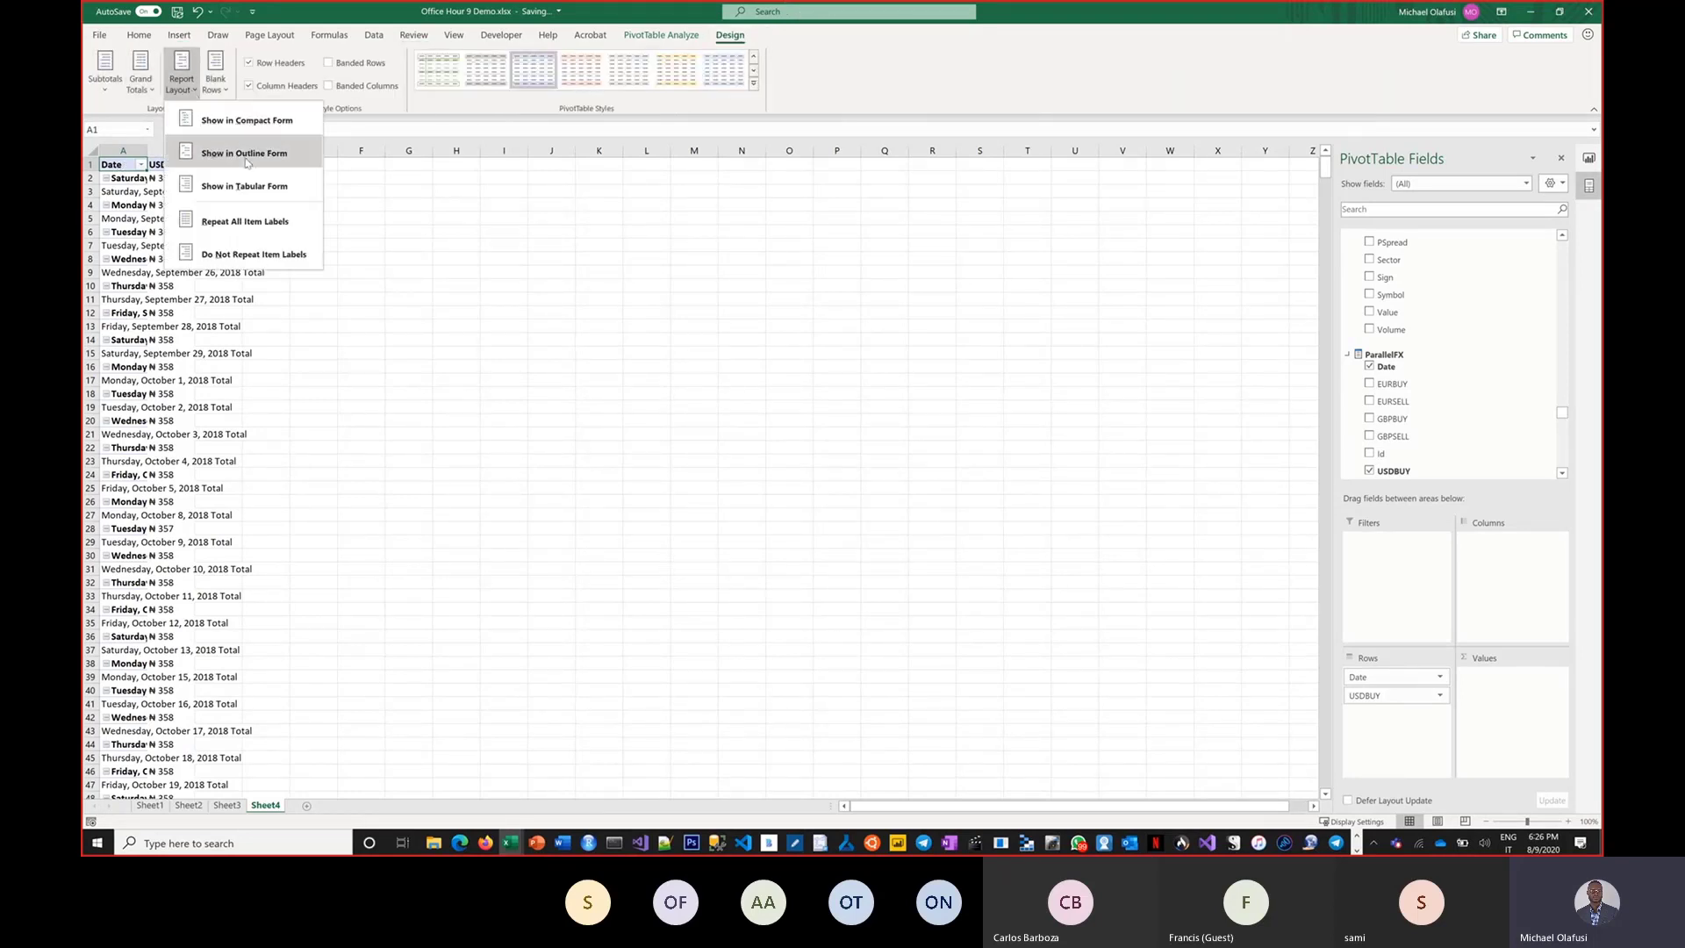
left_click(253, 184)
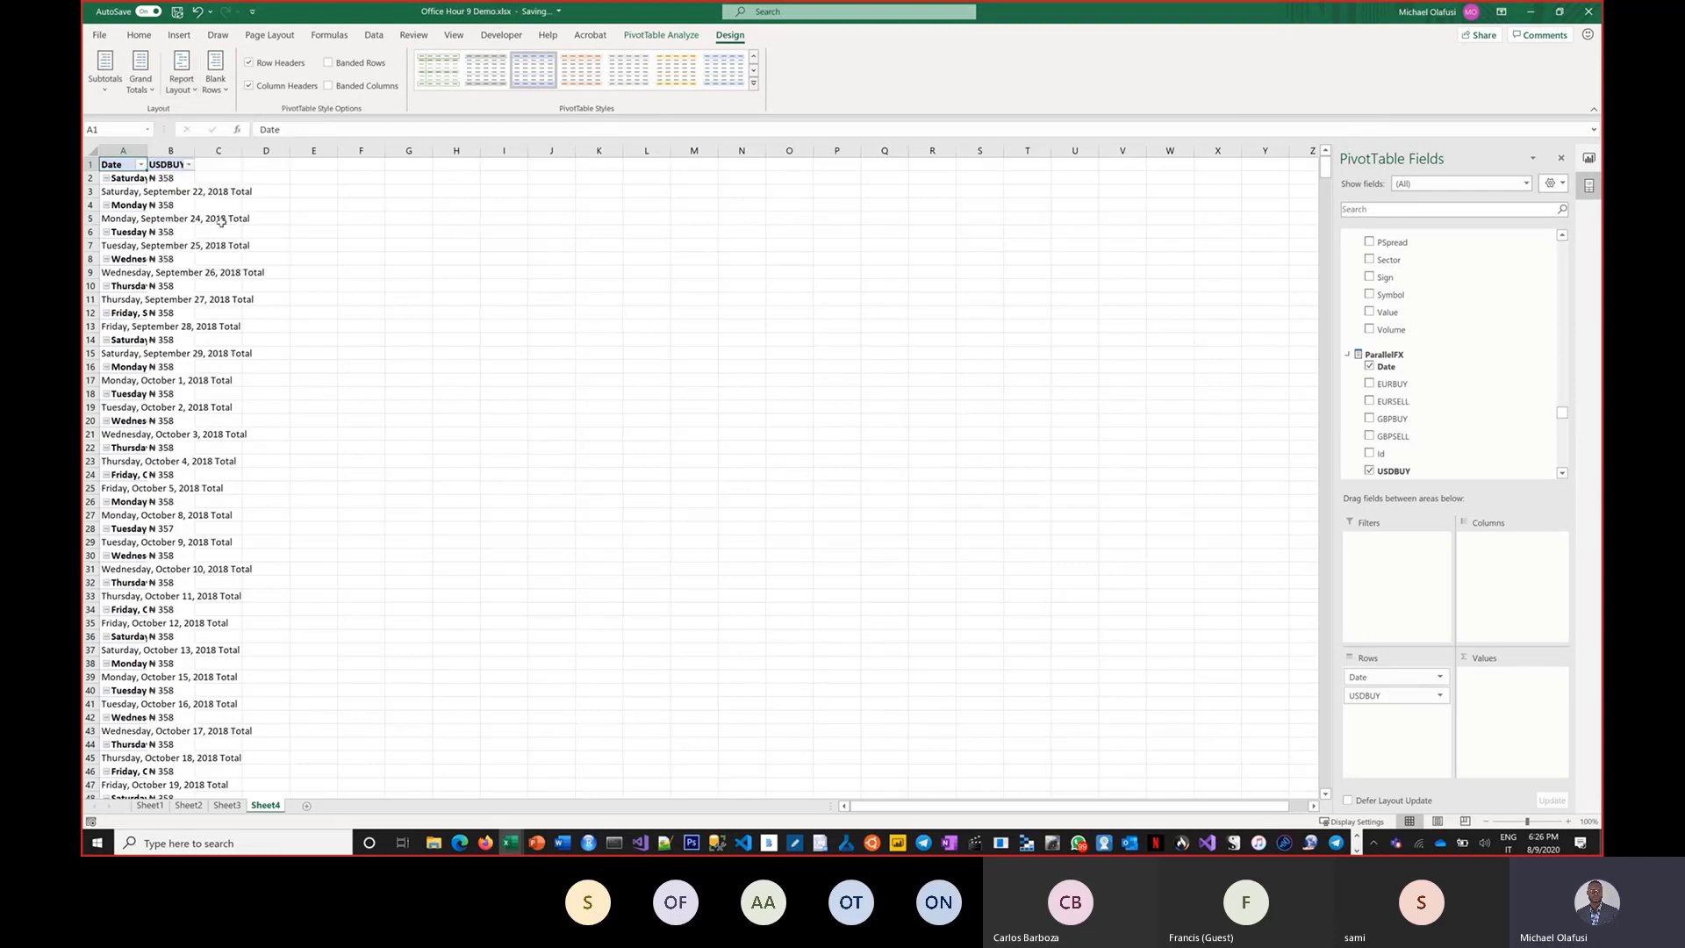
left_click(104, 72)
left_click(138, 130)
Widen column A to fit the full date labels.
scroll(358, 303, "up", 6)
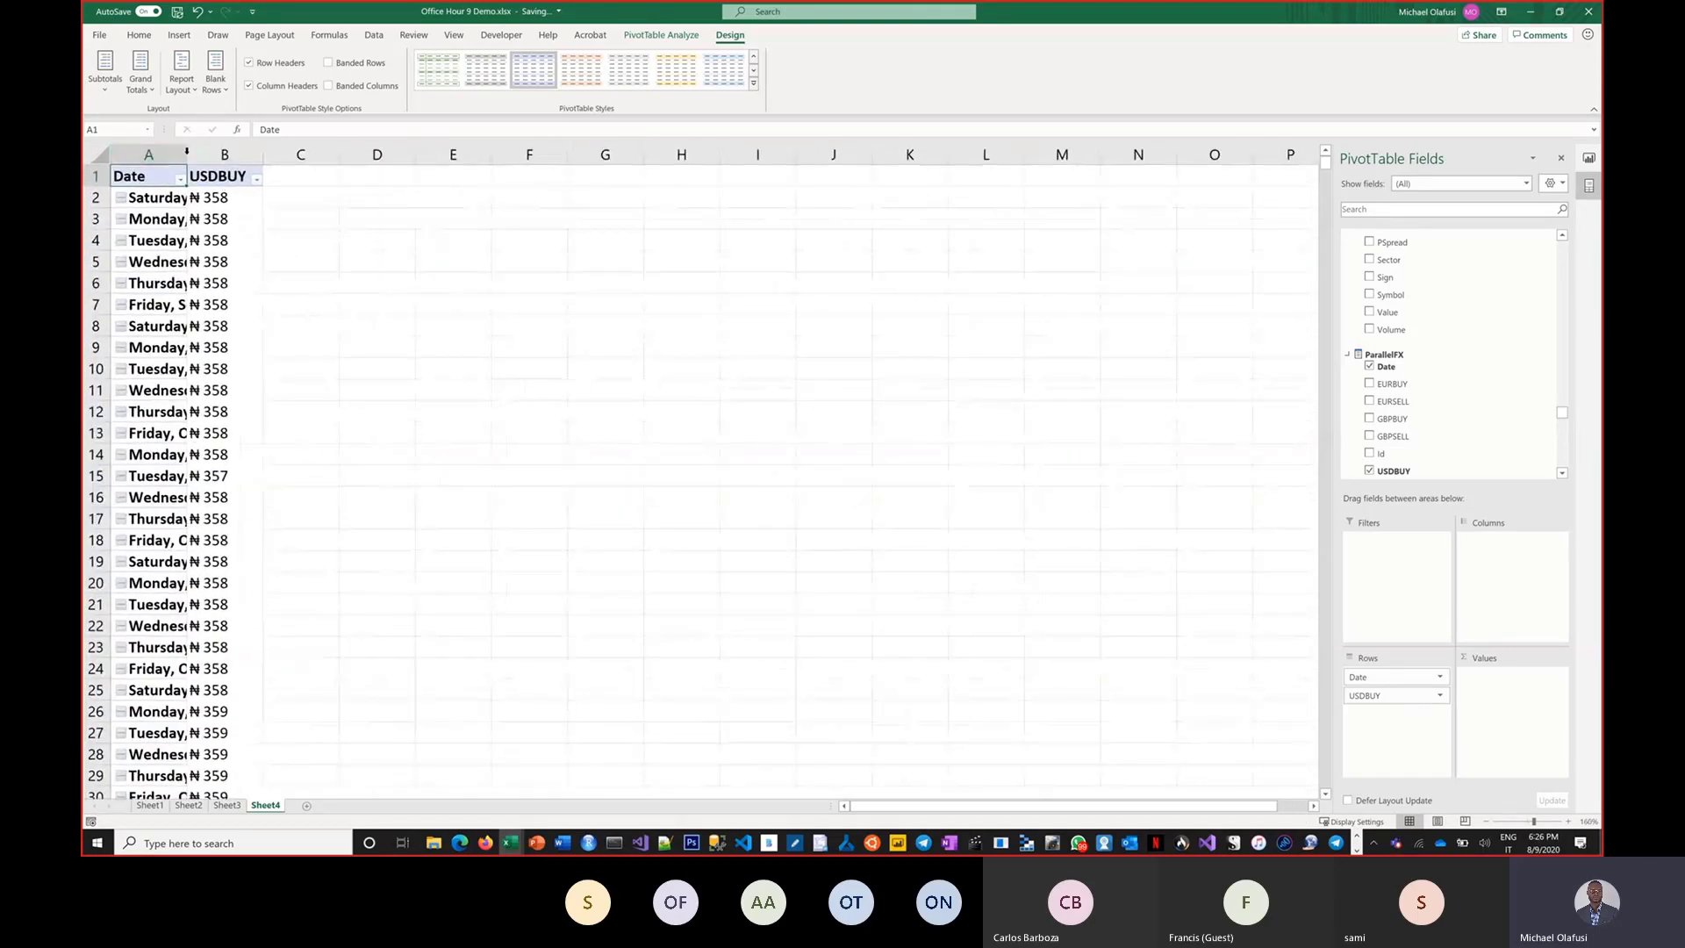
double_click(186, 151)
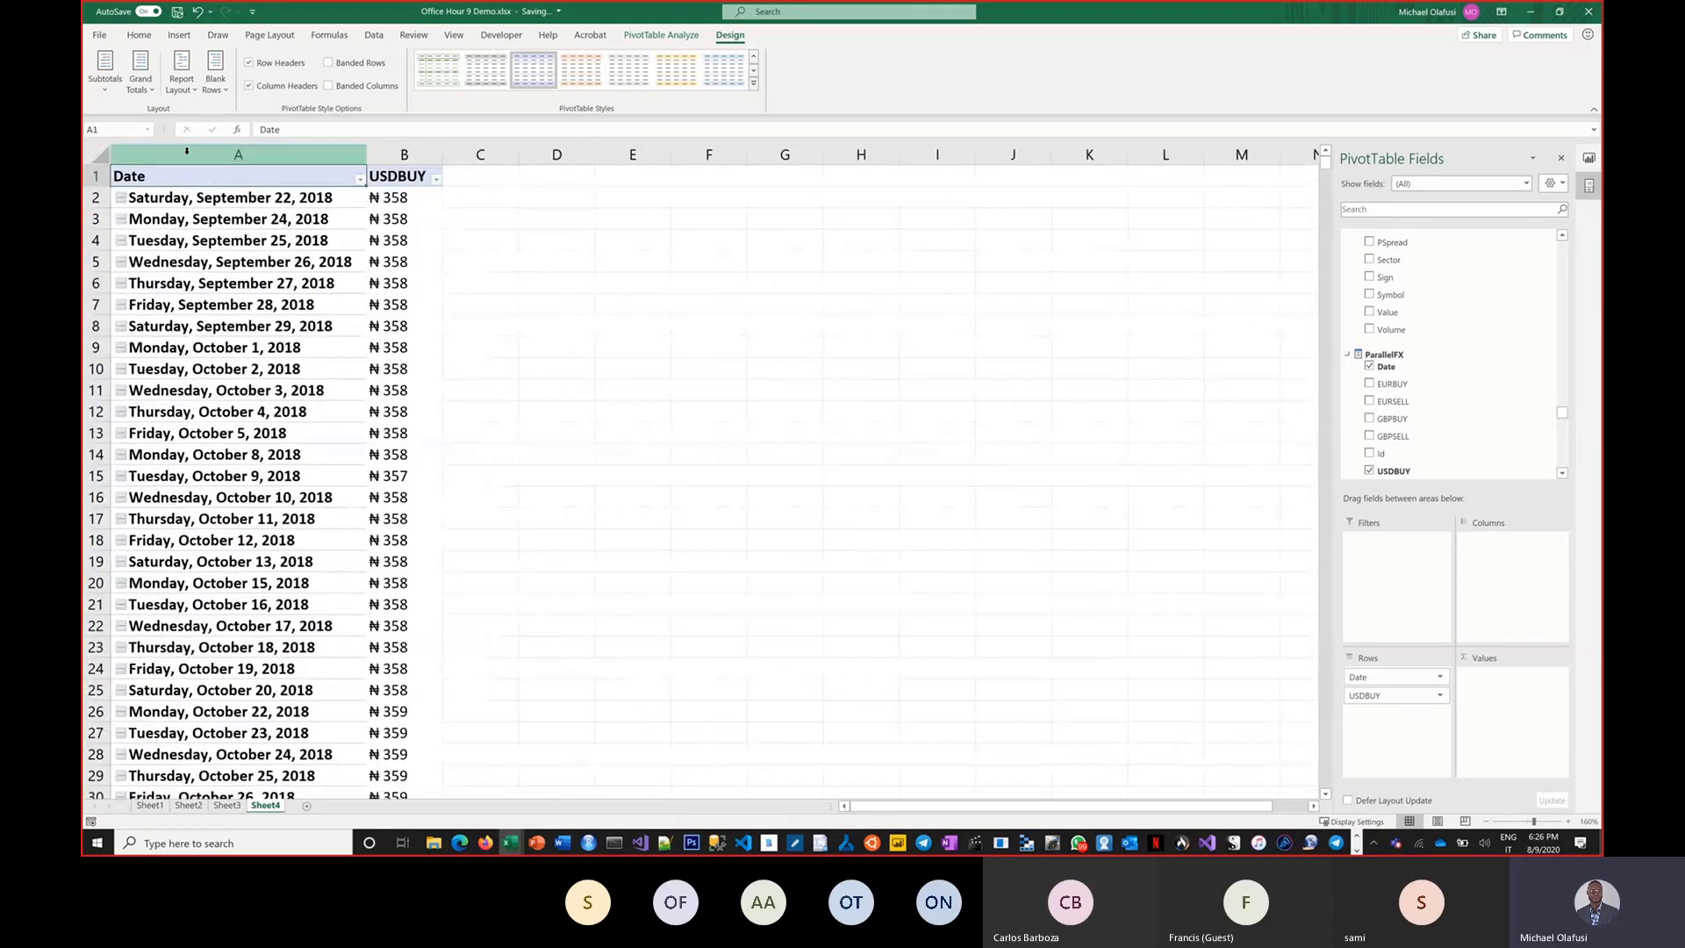
left_click(358, 327)
Select the whole PivotTable from cell A1 down to the grand total and copy it.
scroll(387, 249, "down", 20)
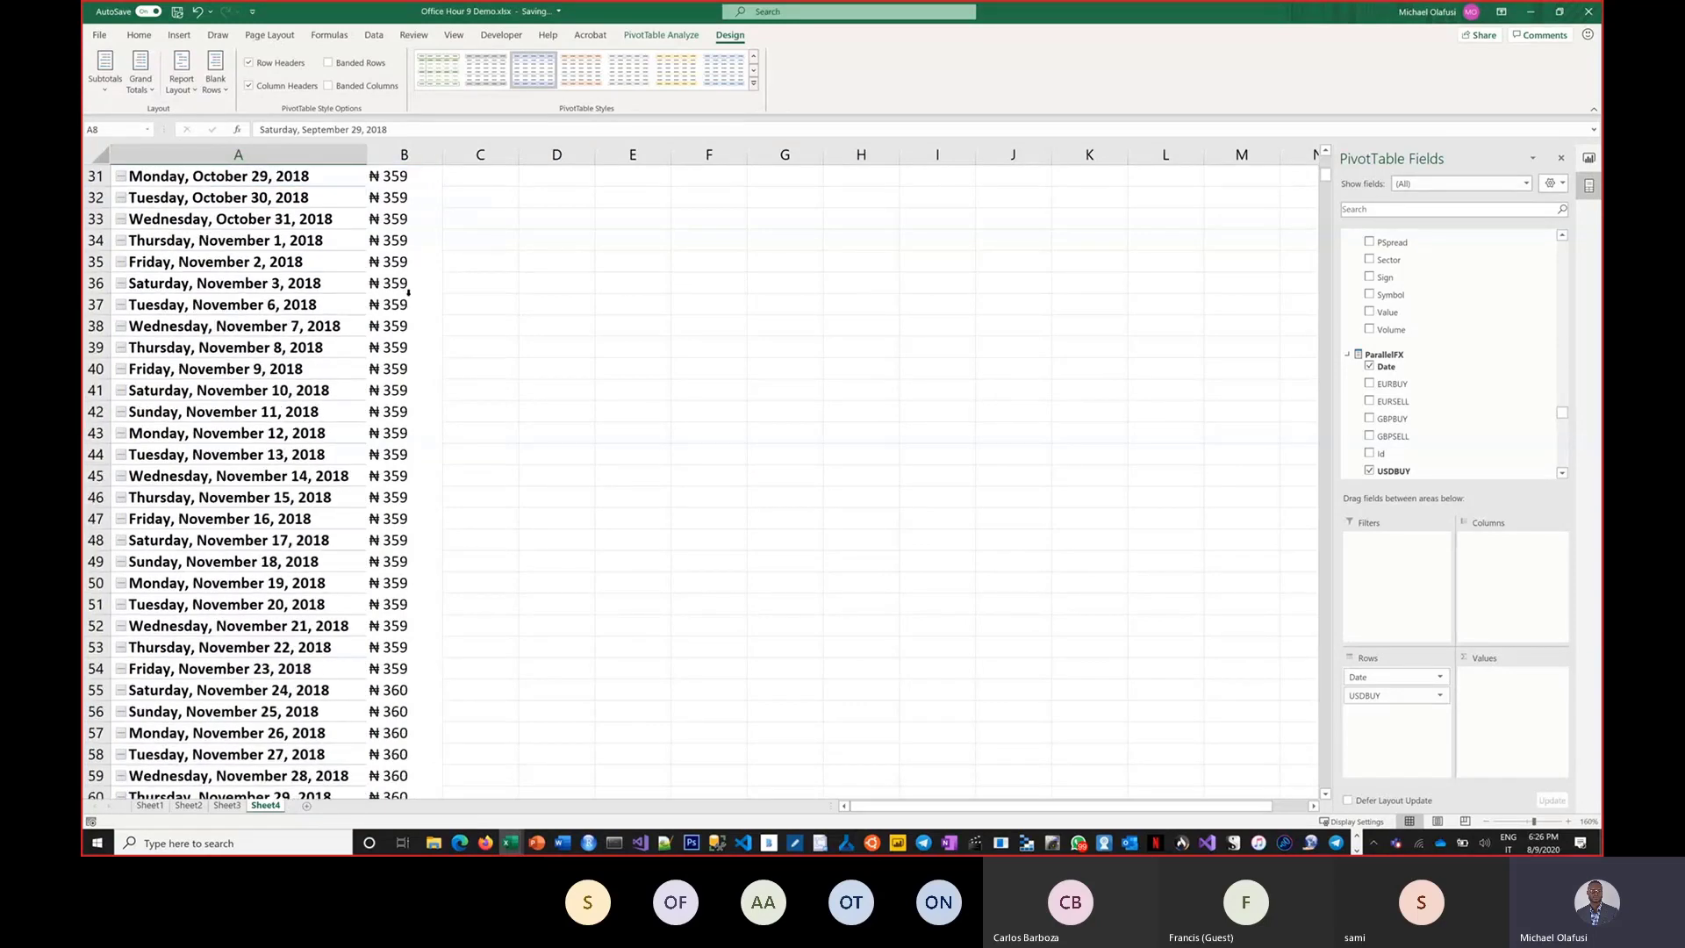
scroll(412, 307, "up", 20)
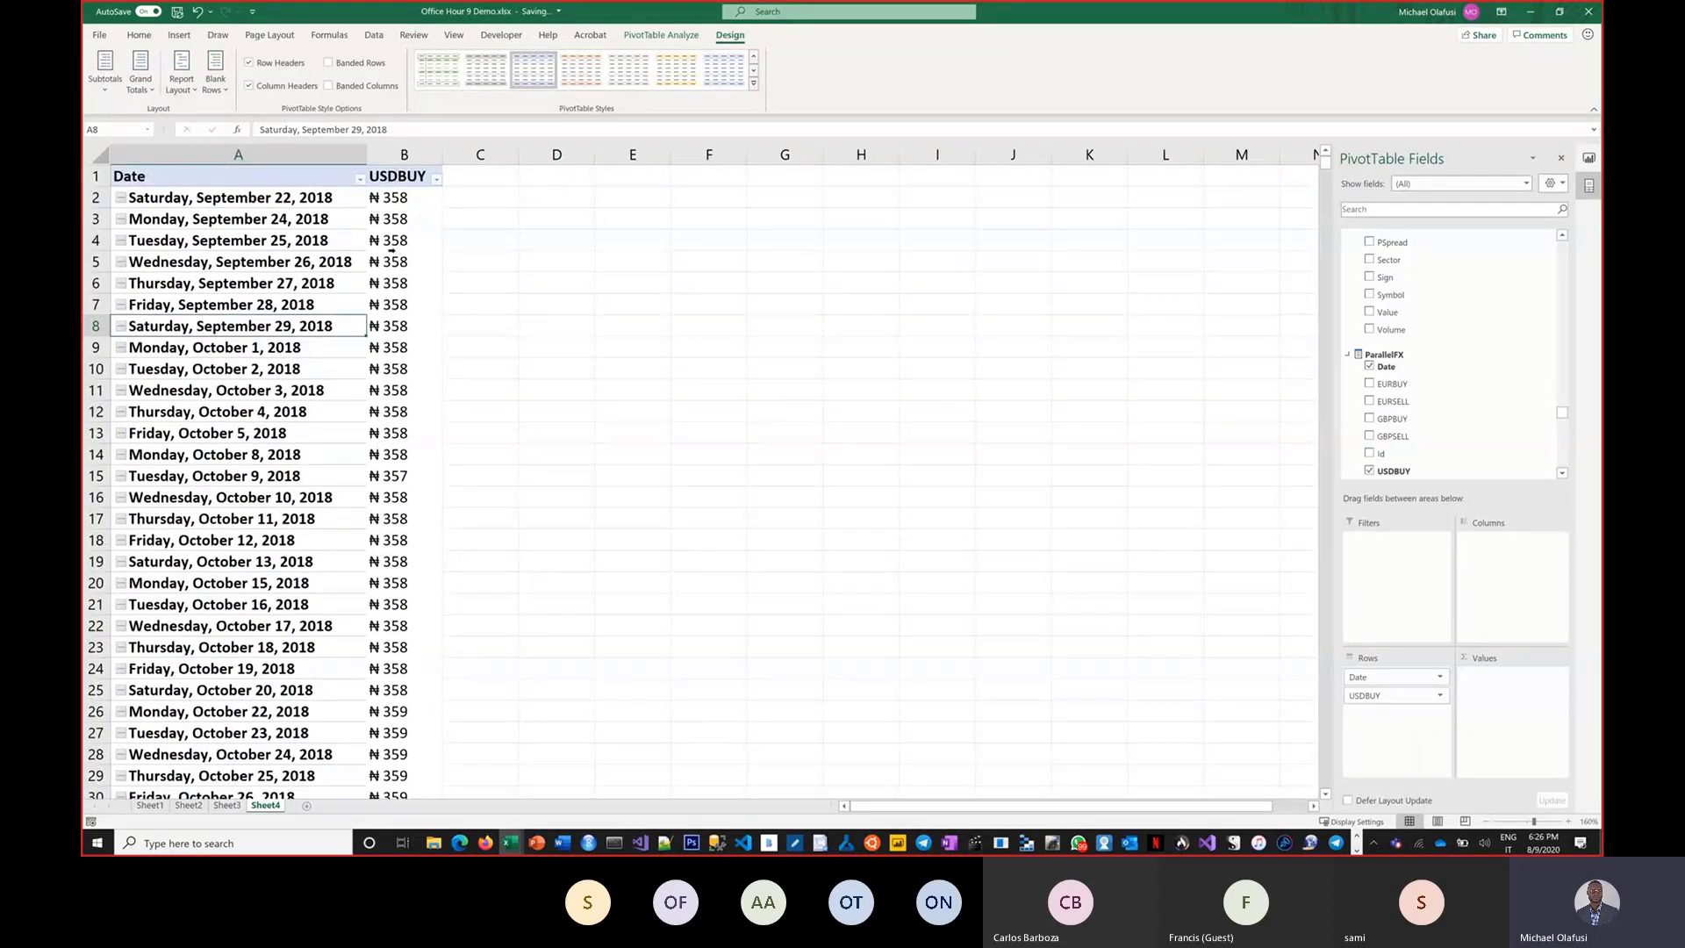
left_click(251, 178)
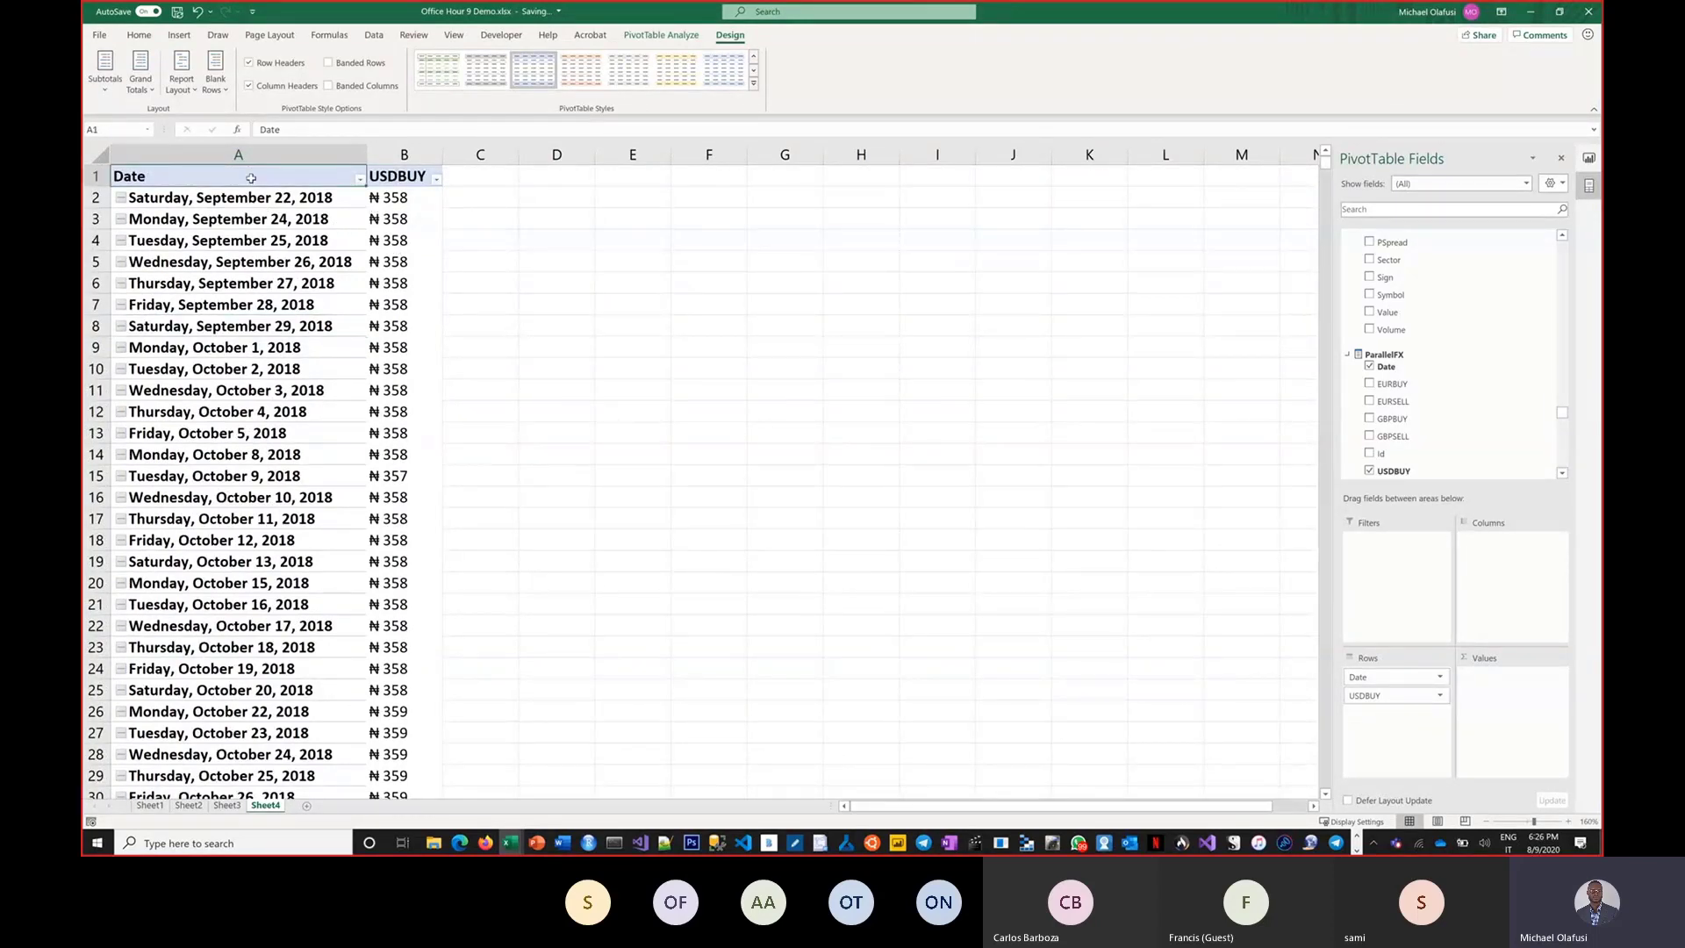
key("ctrl+shift+Right")
key("ctrl+shift+Down")
key("ctrl+c")
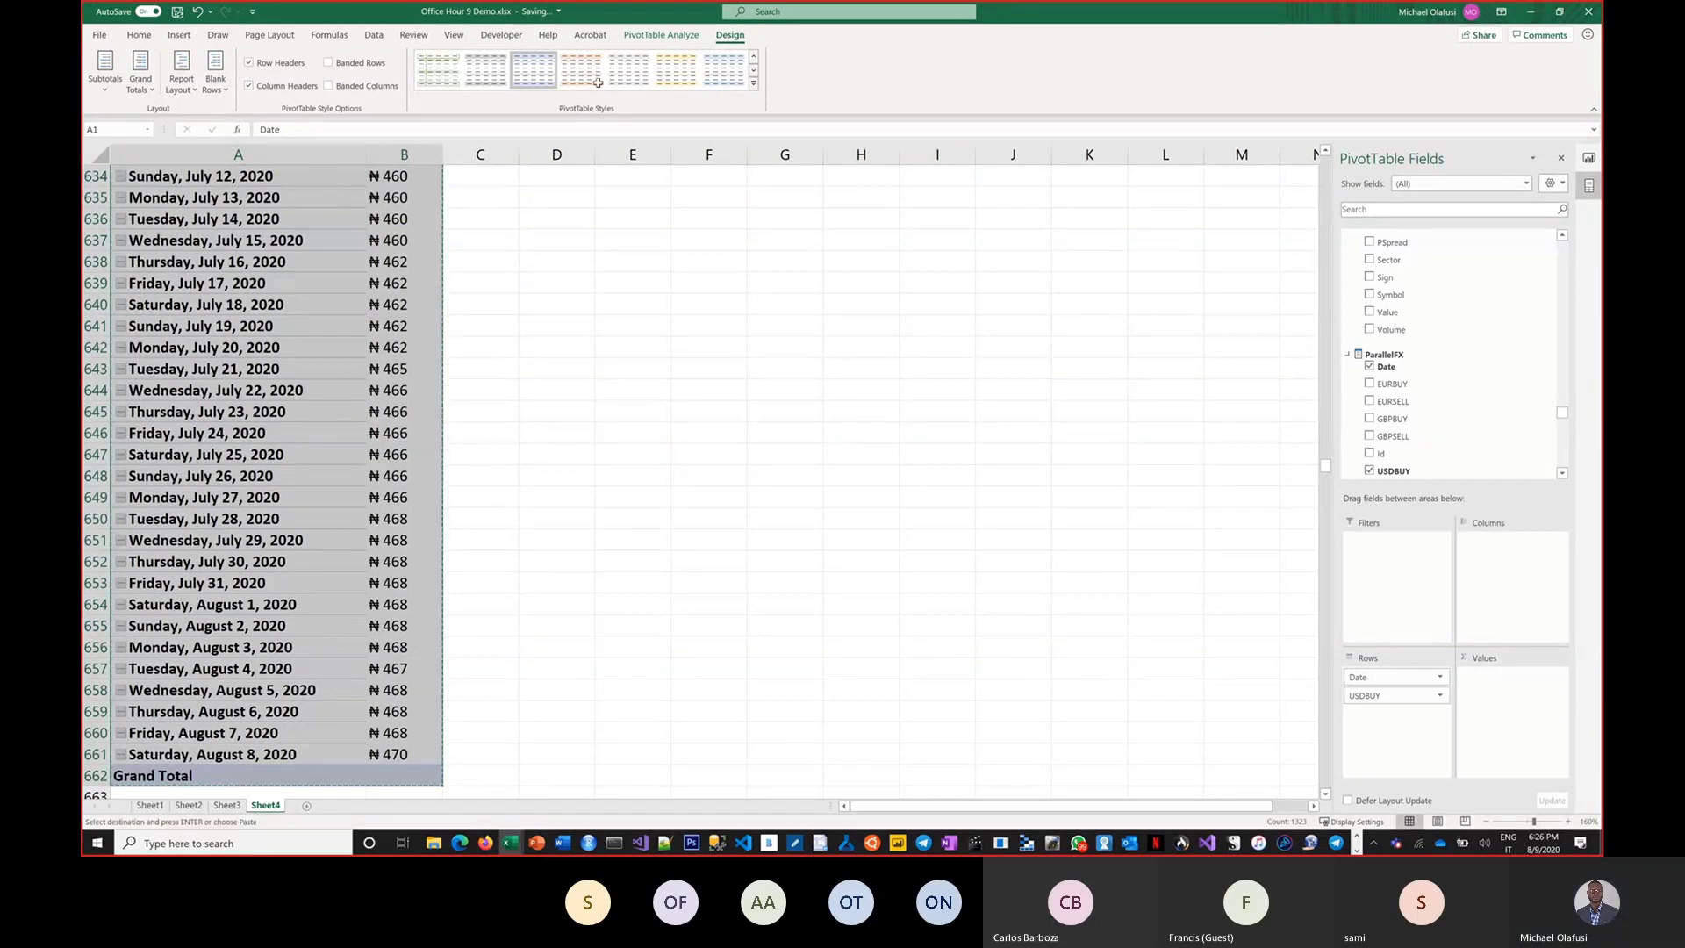
Switch to Sheet2 and close the Power BI Datasets pane.
scroll(597, 82, "up", 7)
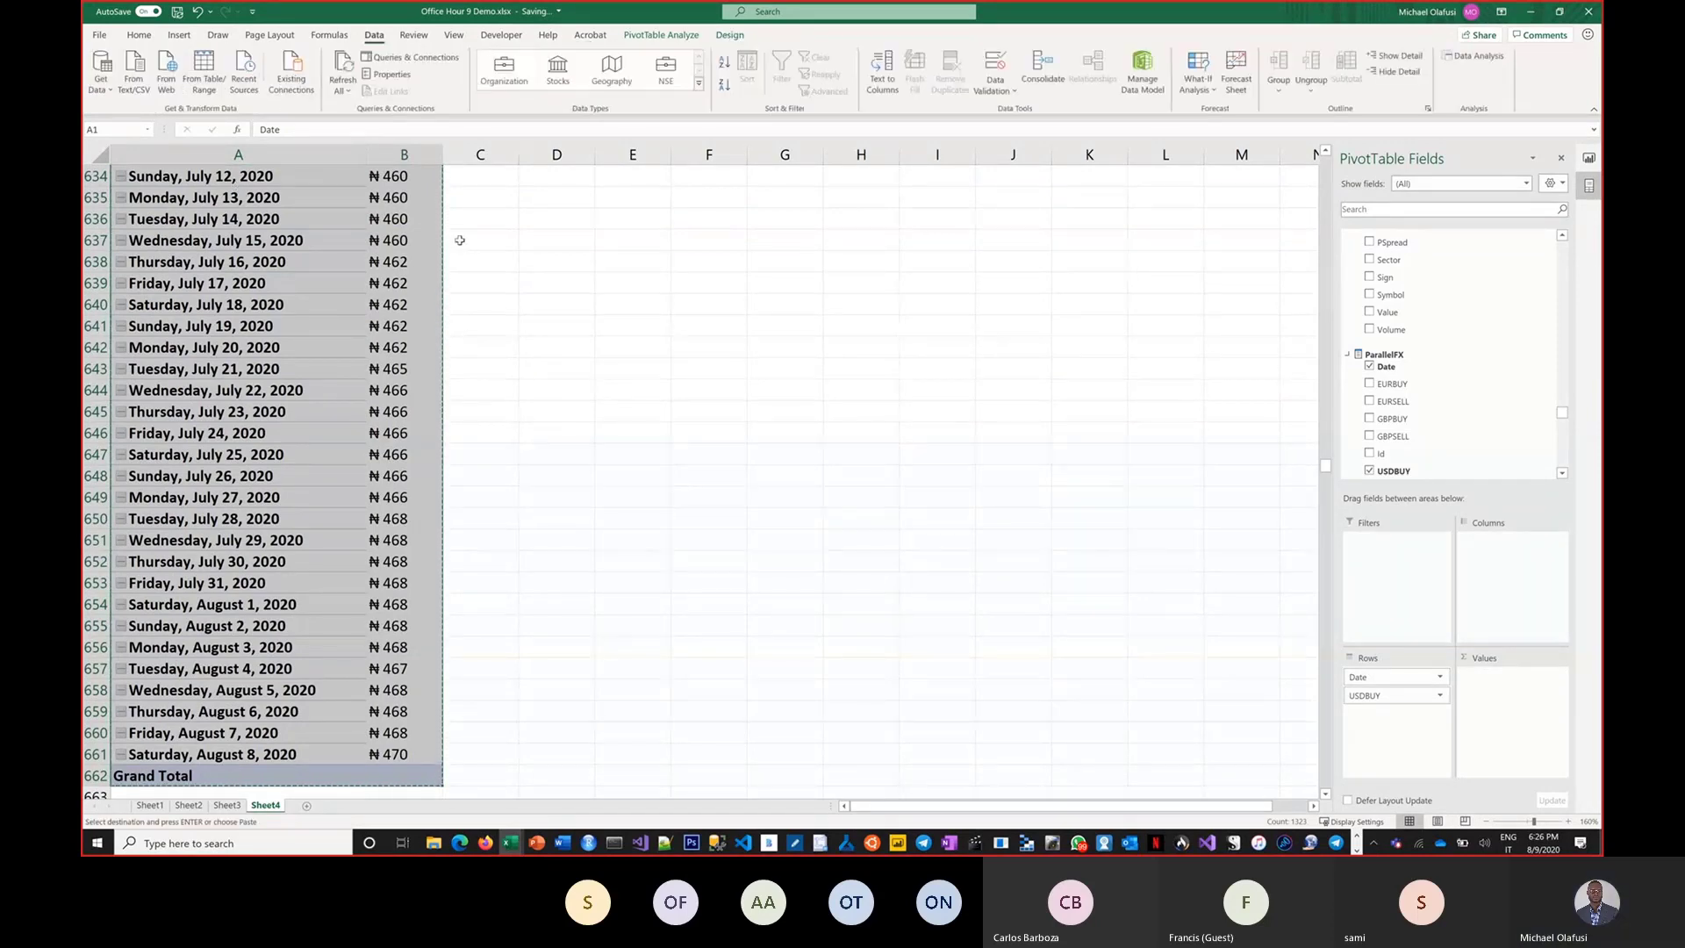
key("Right")
key("Right")
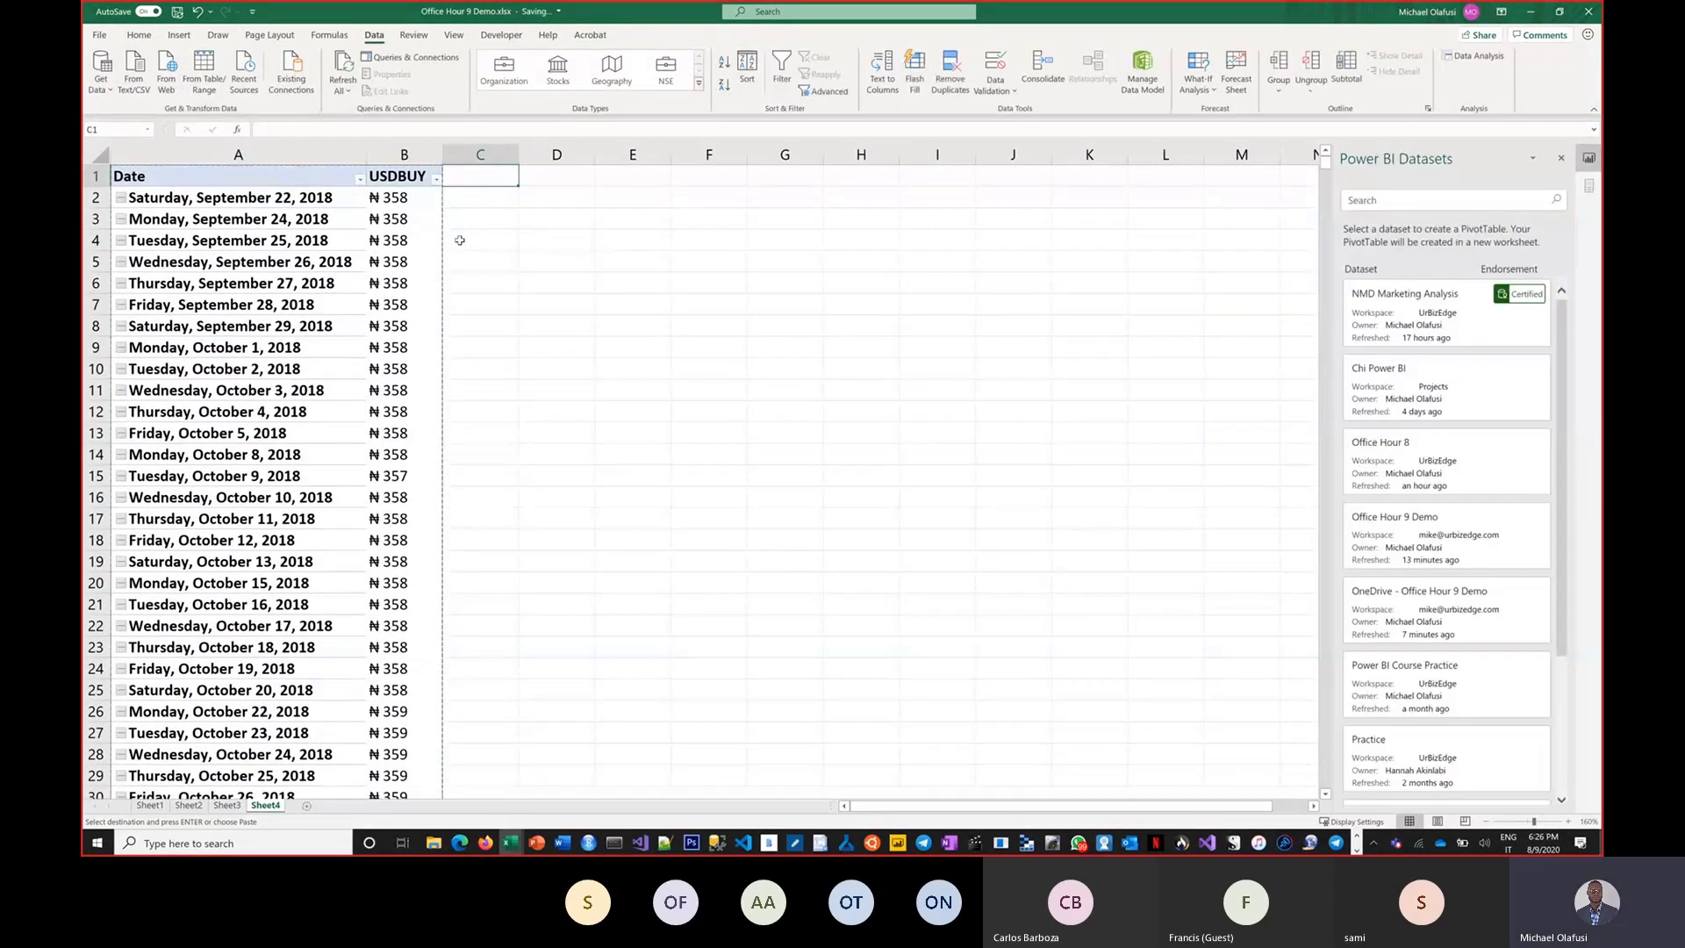
key("Right")
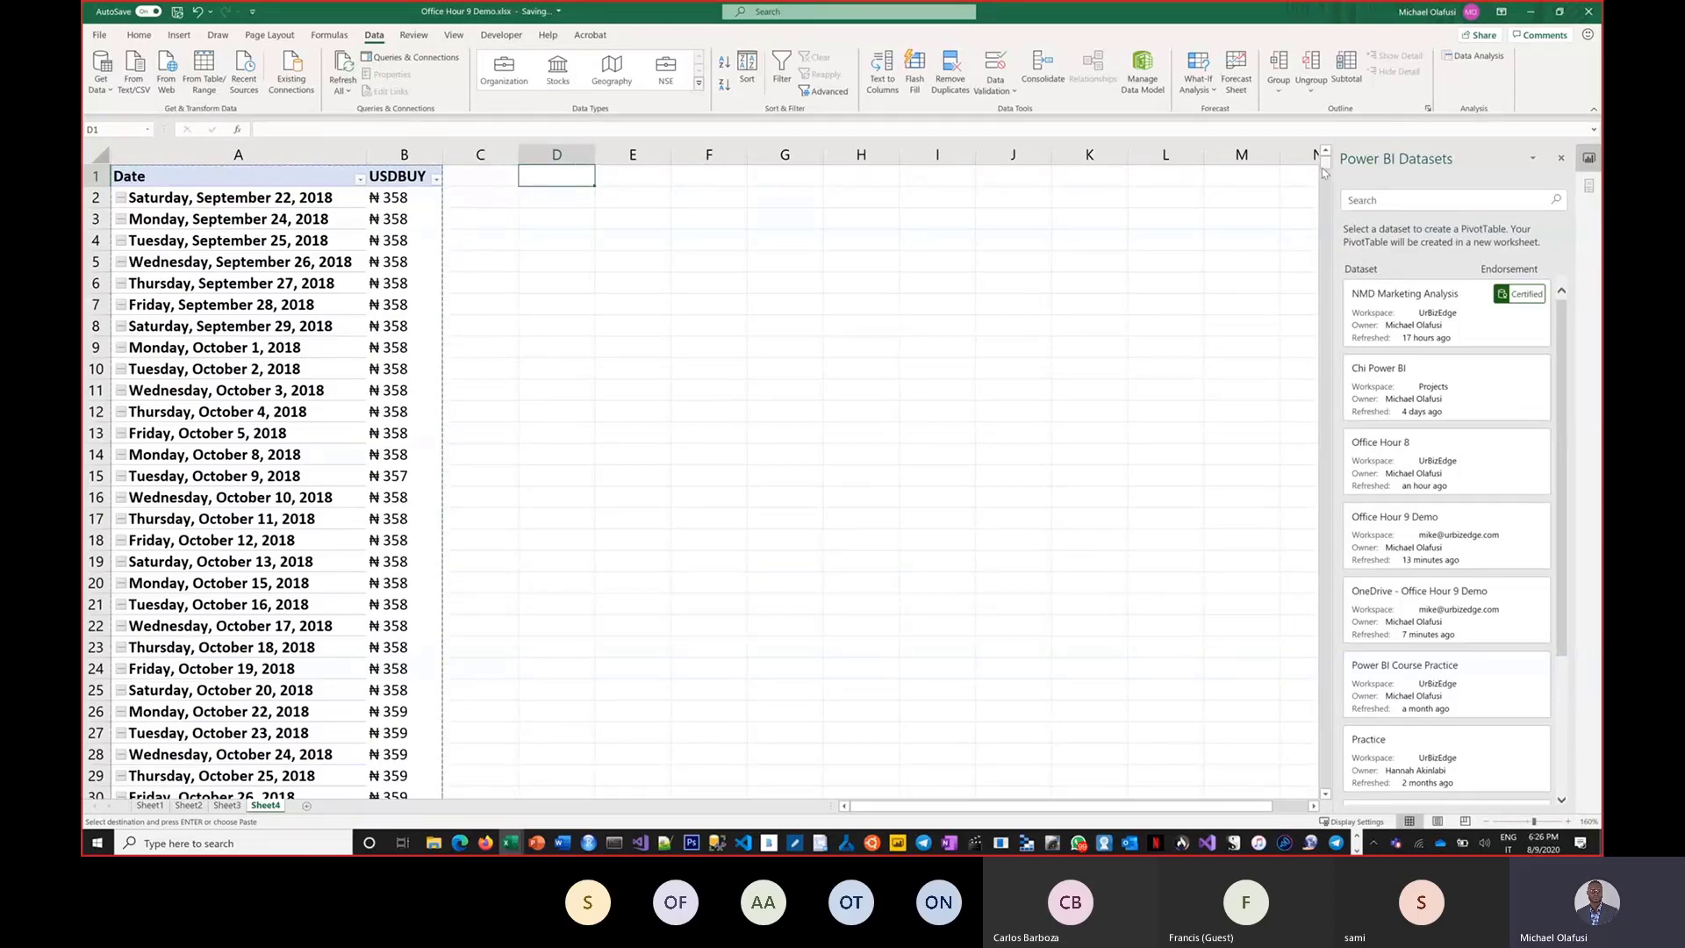
left_click_drag(1325, 172, 1340, 267)
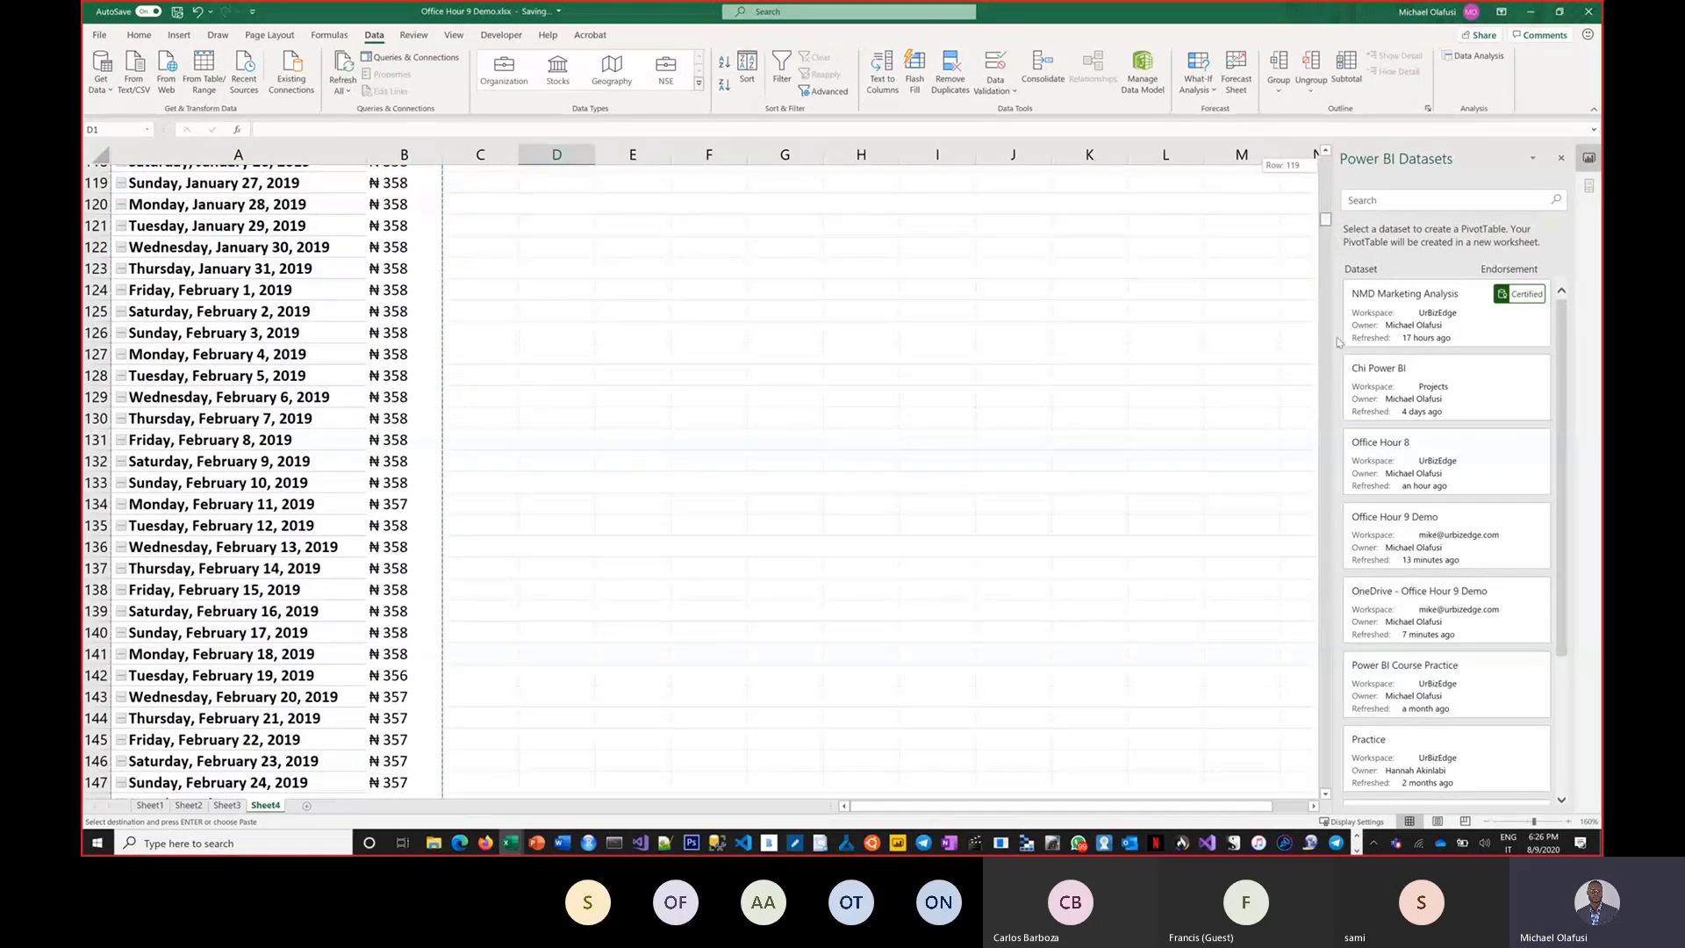
left_click_drag(1340, 341, 1325, 160)
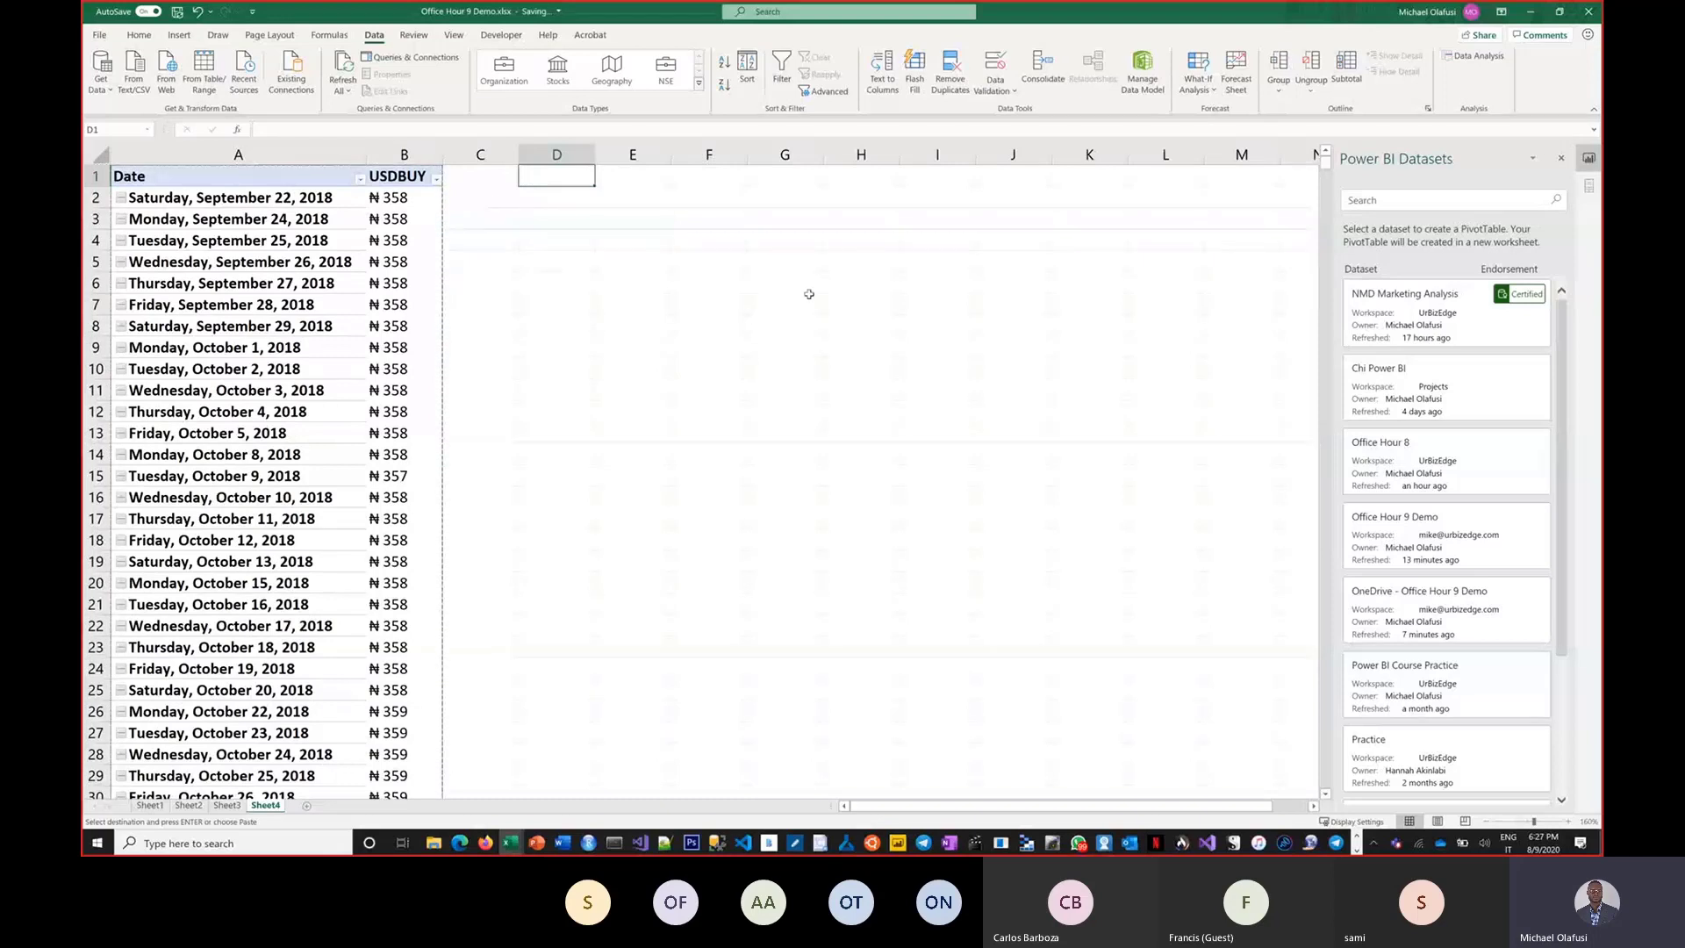
left_click(747, 309)
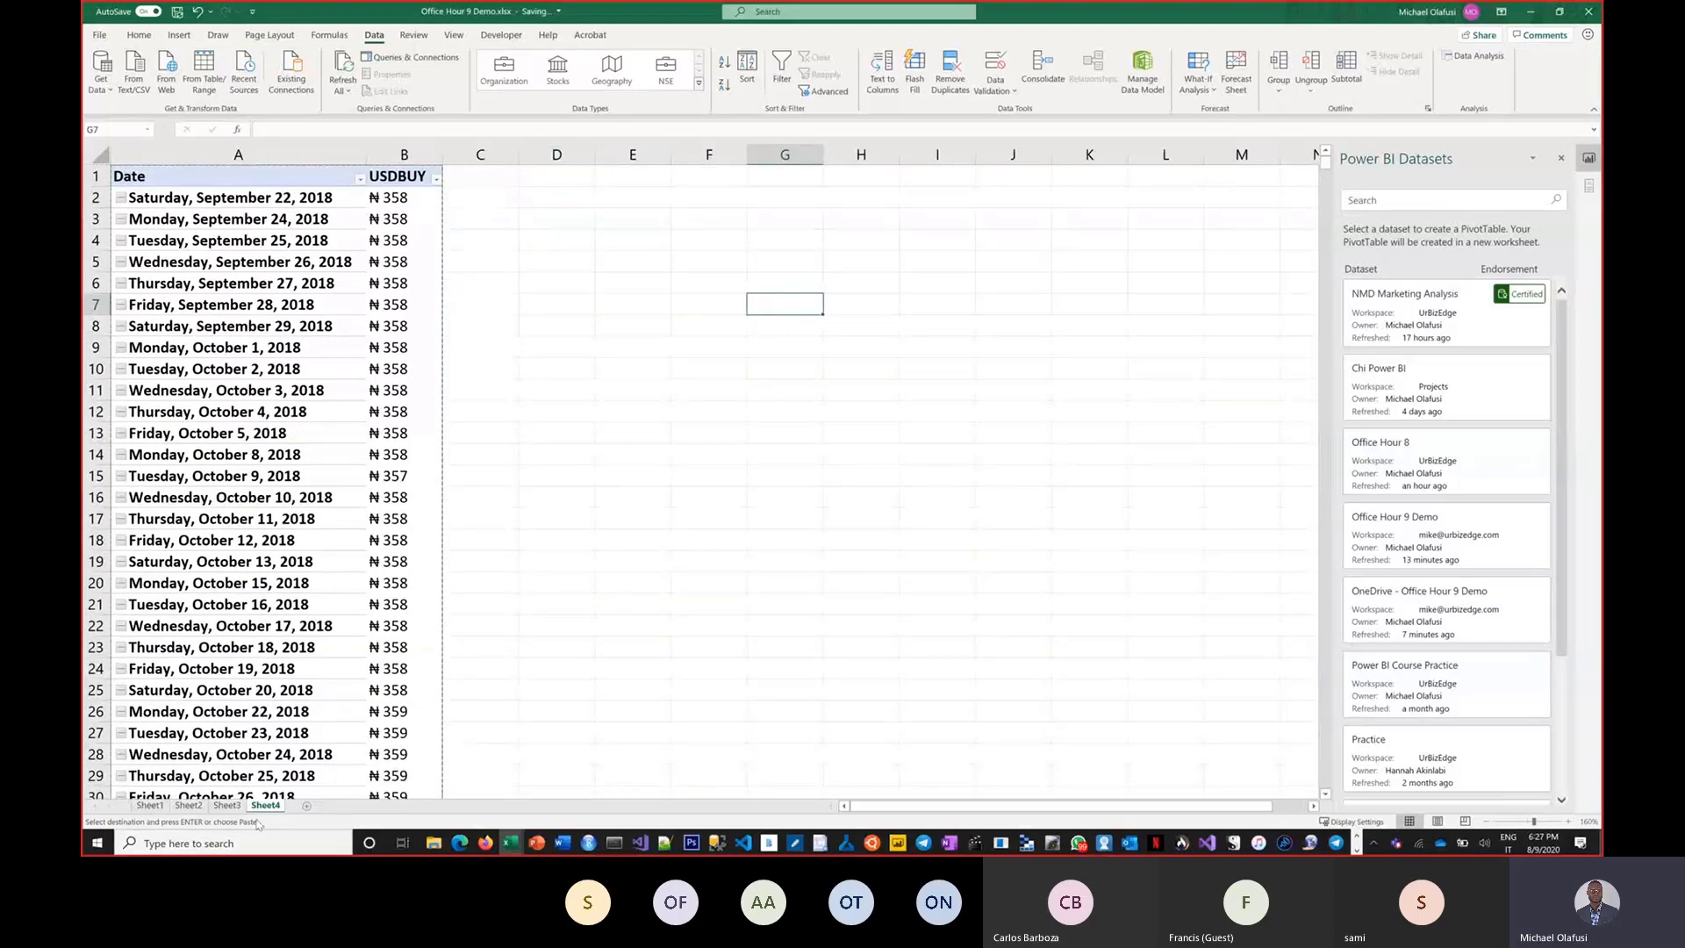
left_click(194, 806)
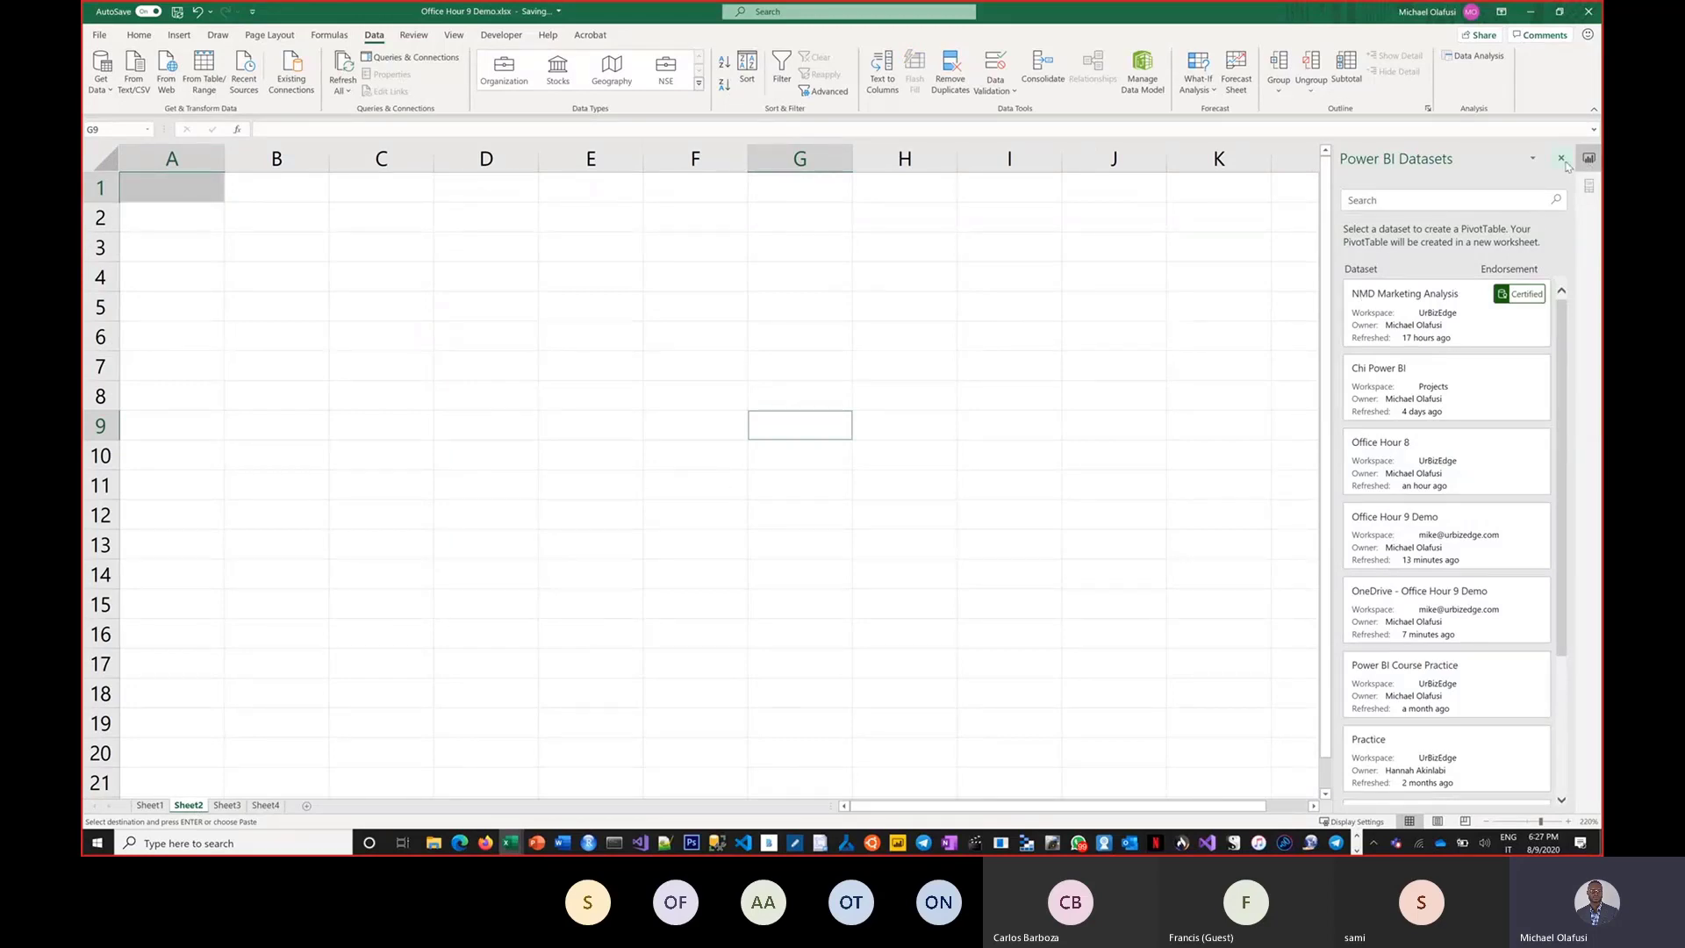
left_click(1561, 159)
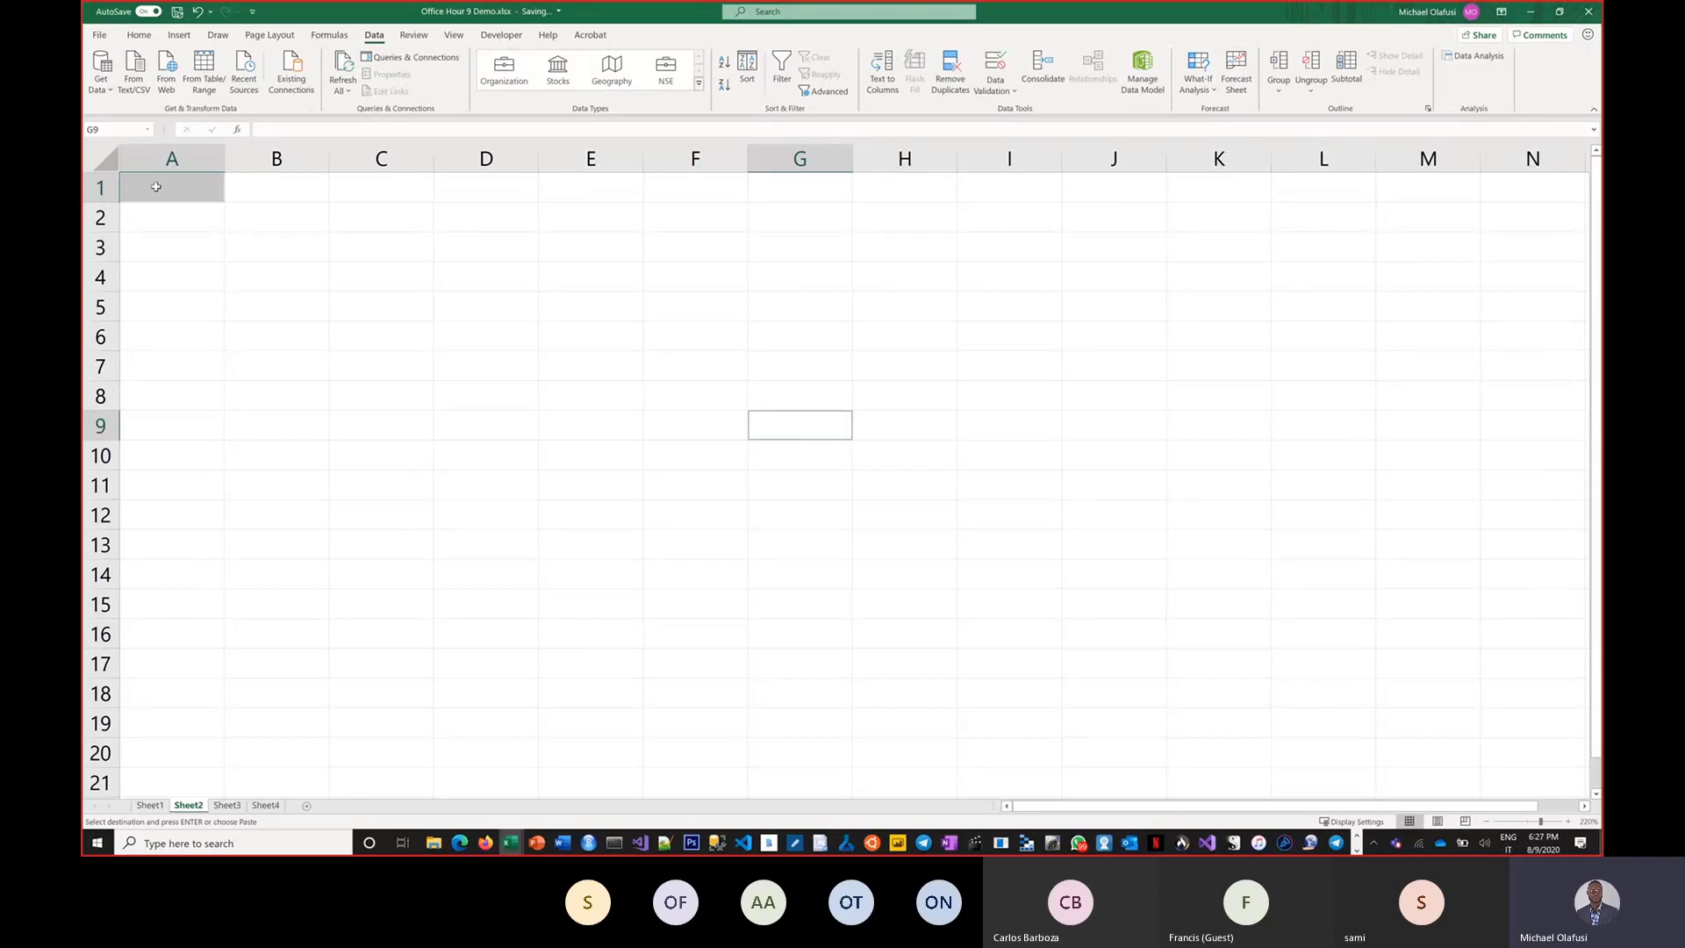
Compare the From Power BI entries in the PivotTable menu and the Get Data menu.
left_click(179, 35)
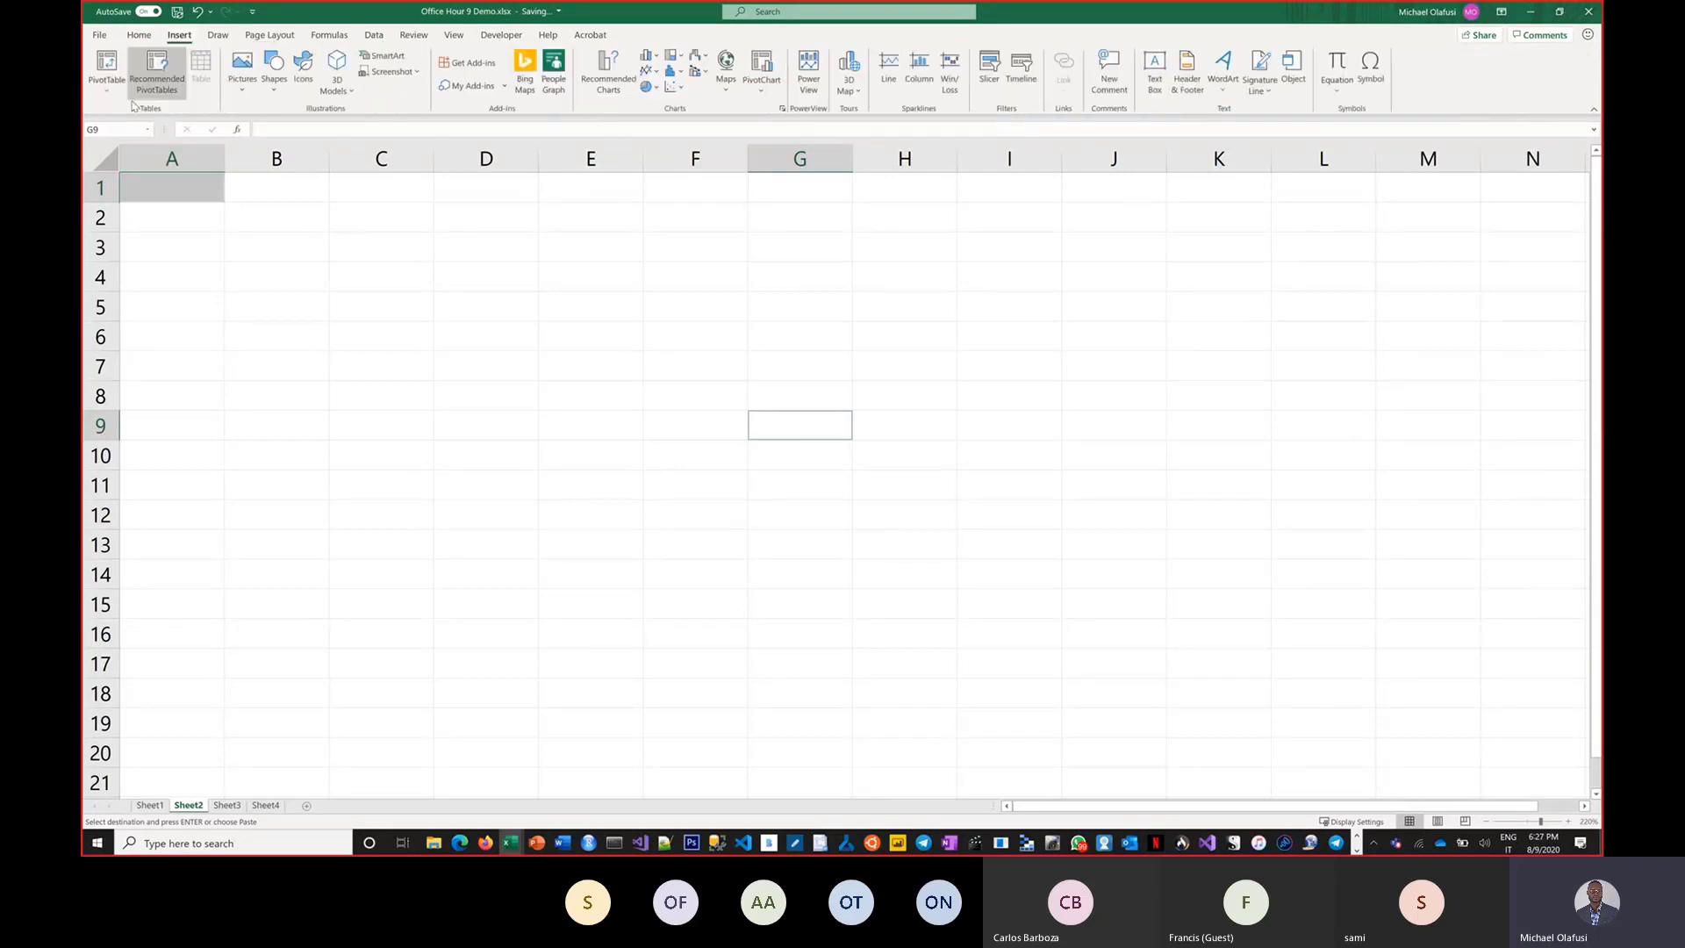
left_click(106, 74)
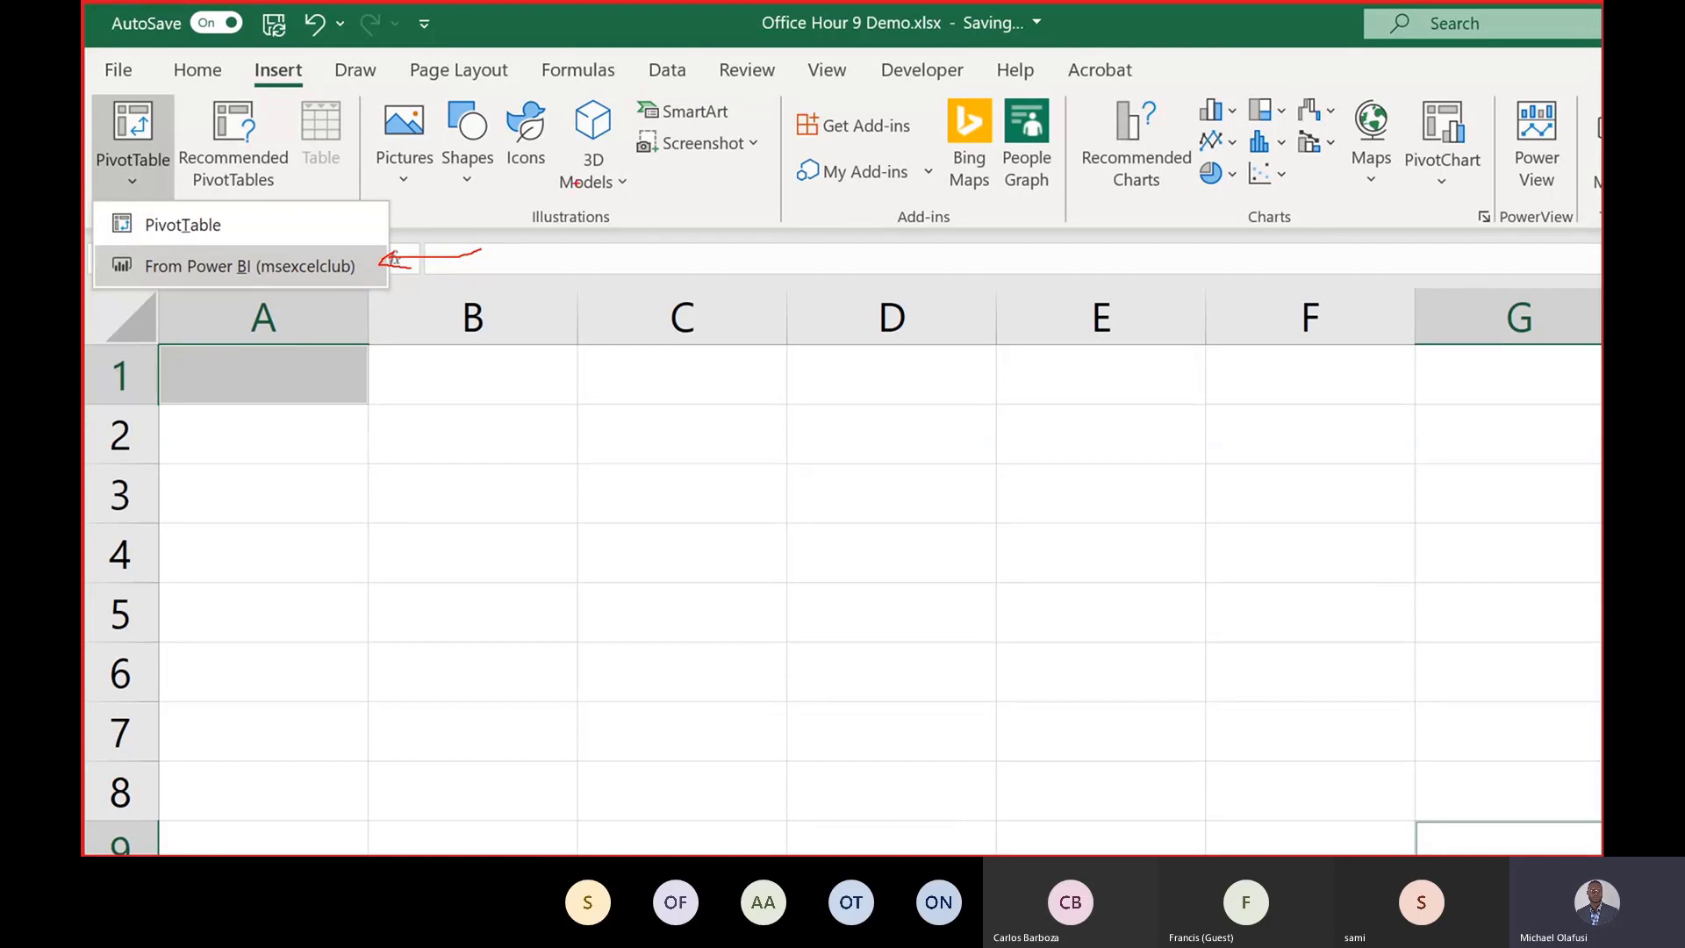
key("Escape")
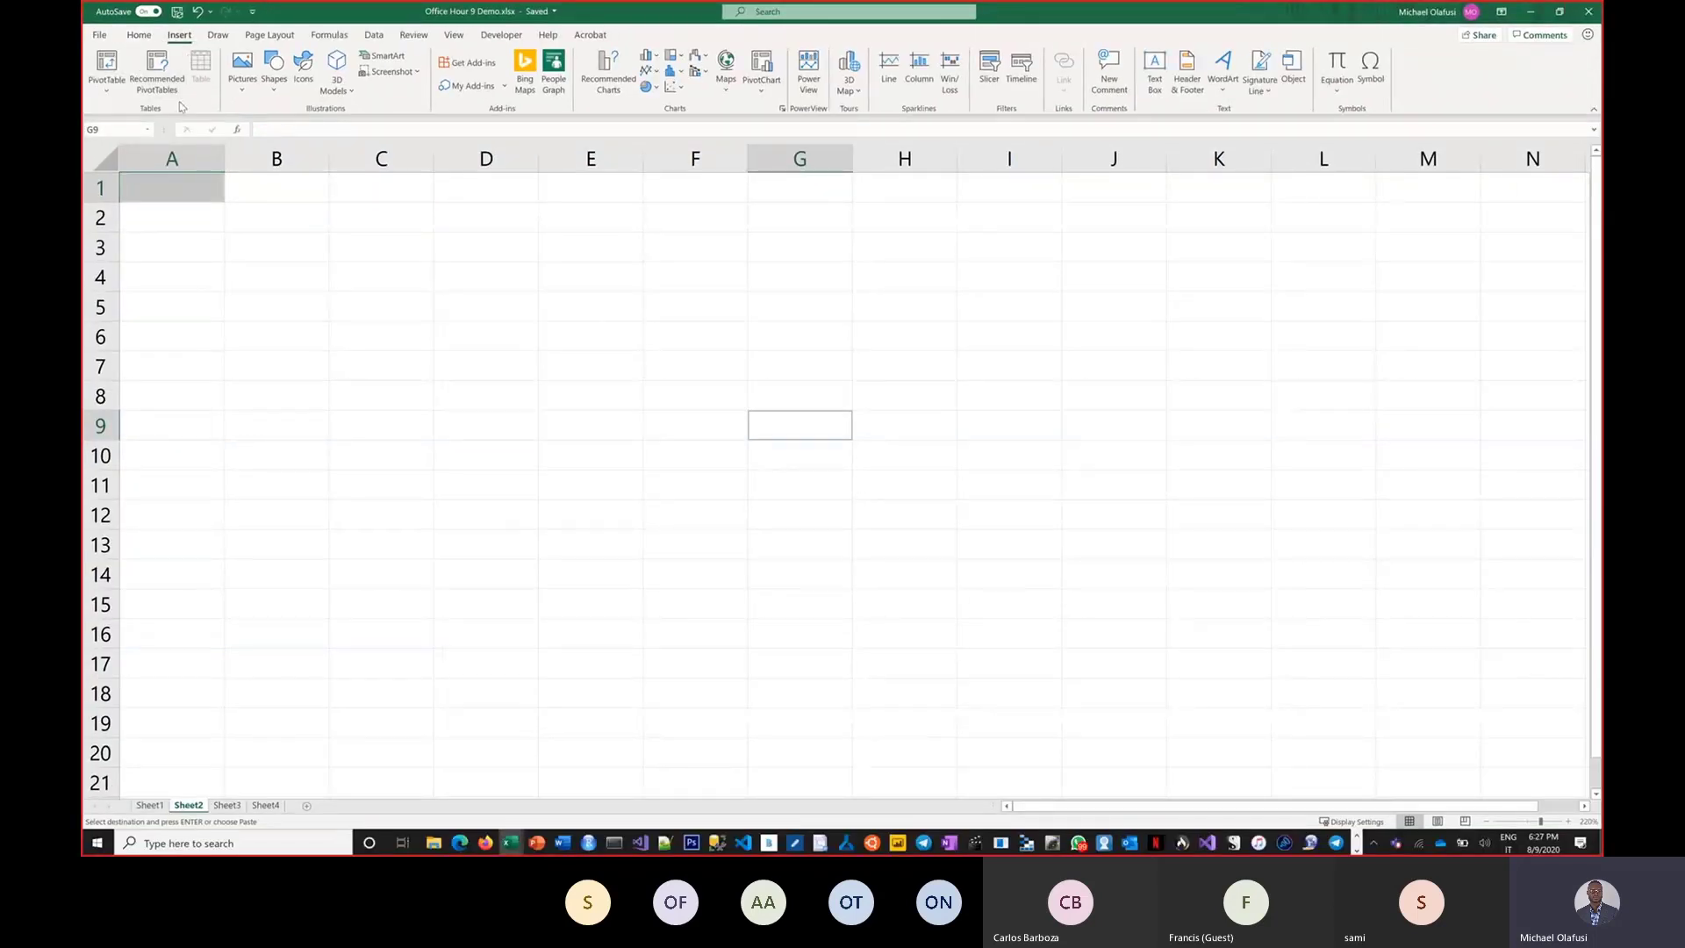
key("ctrl+1")
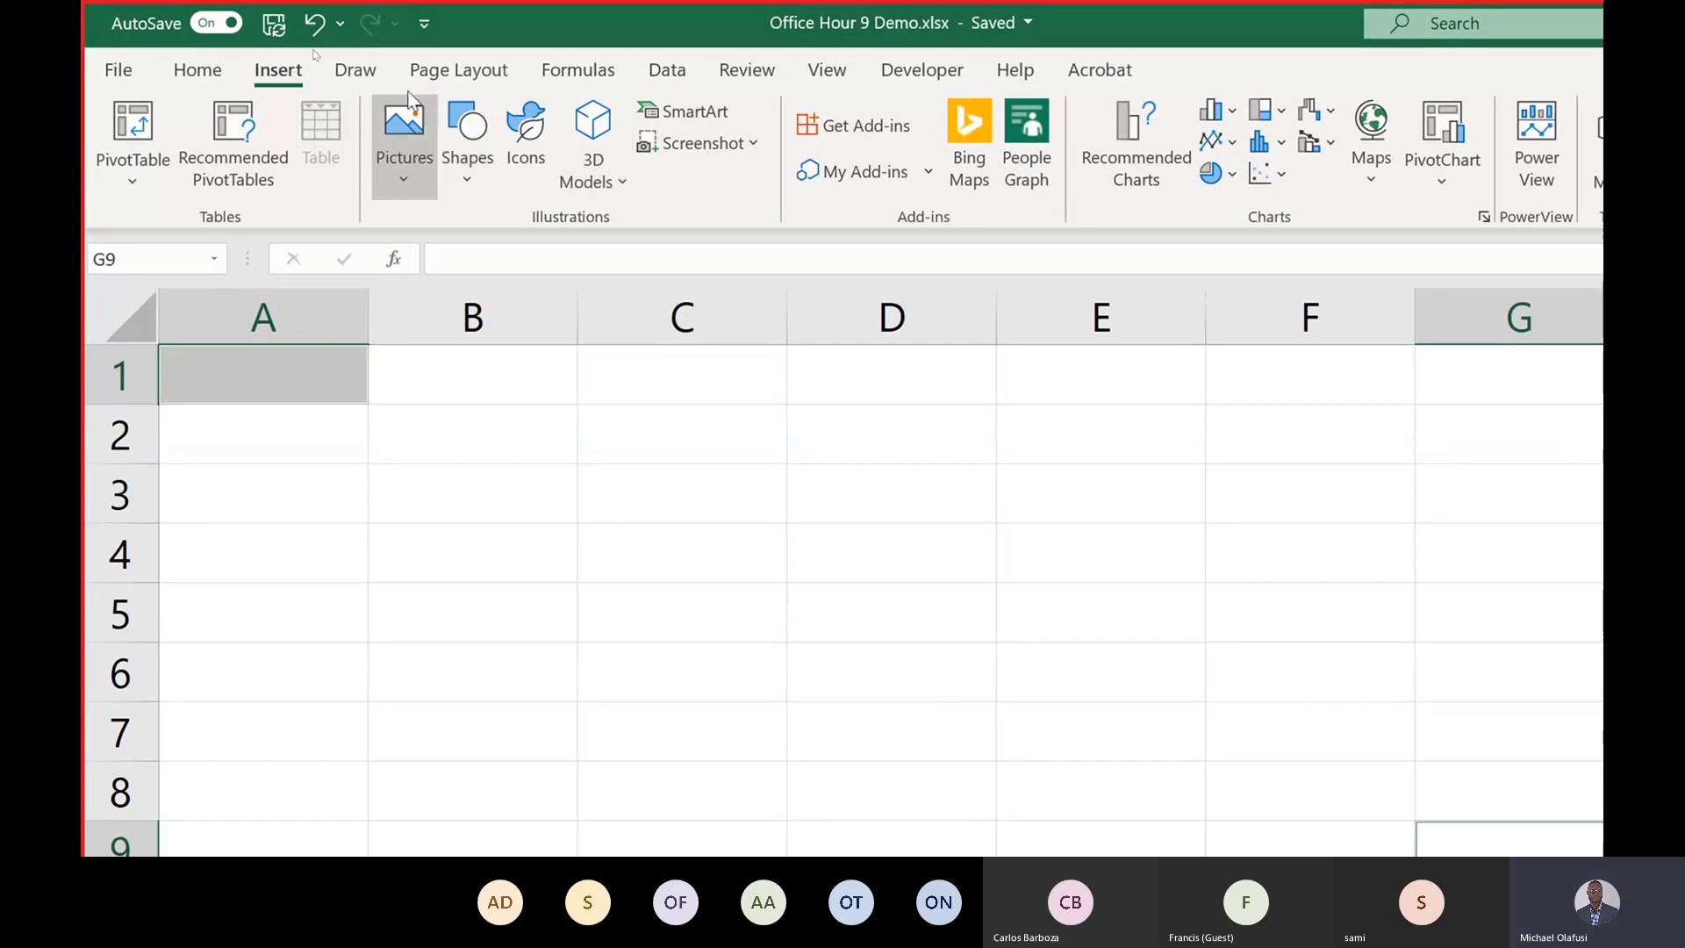
left_click(667, 70)
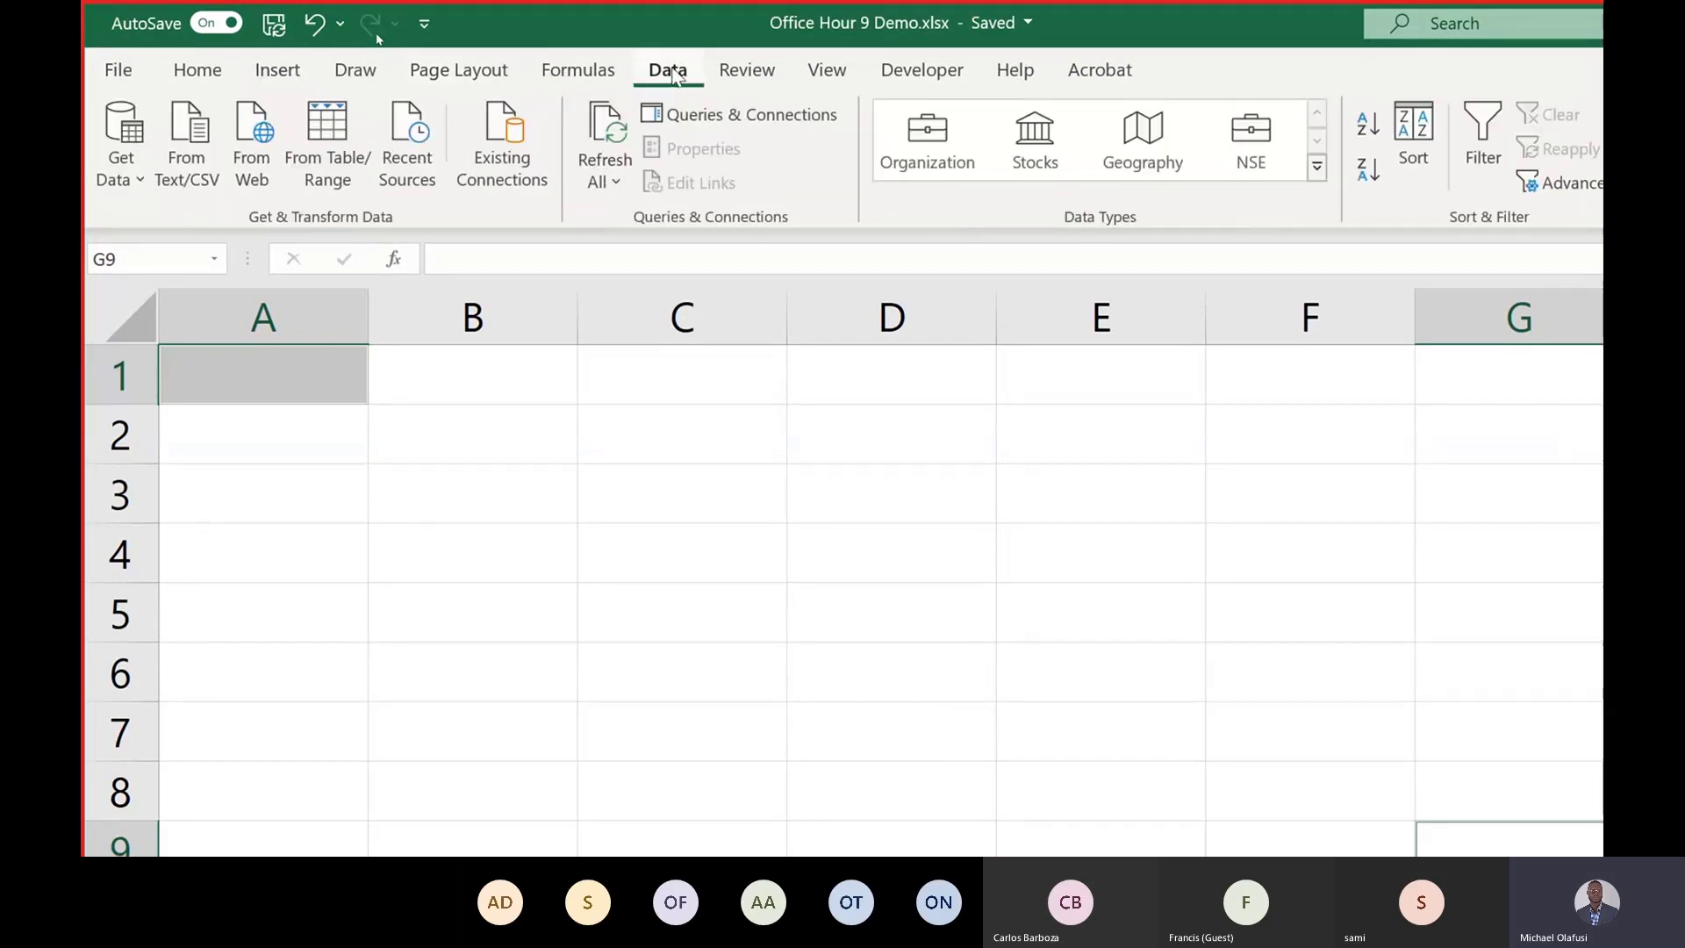
left_click(115, 179)
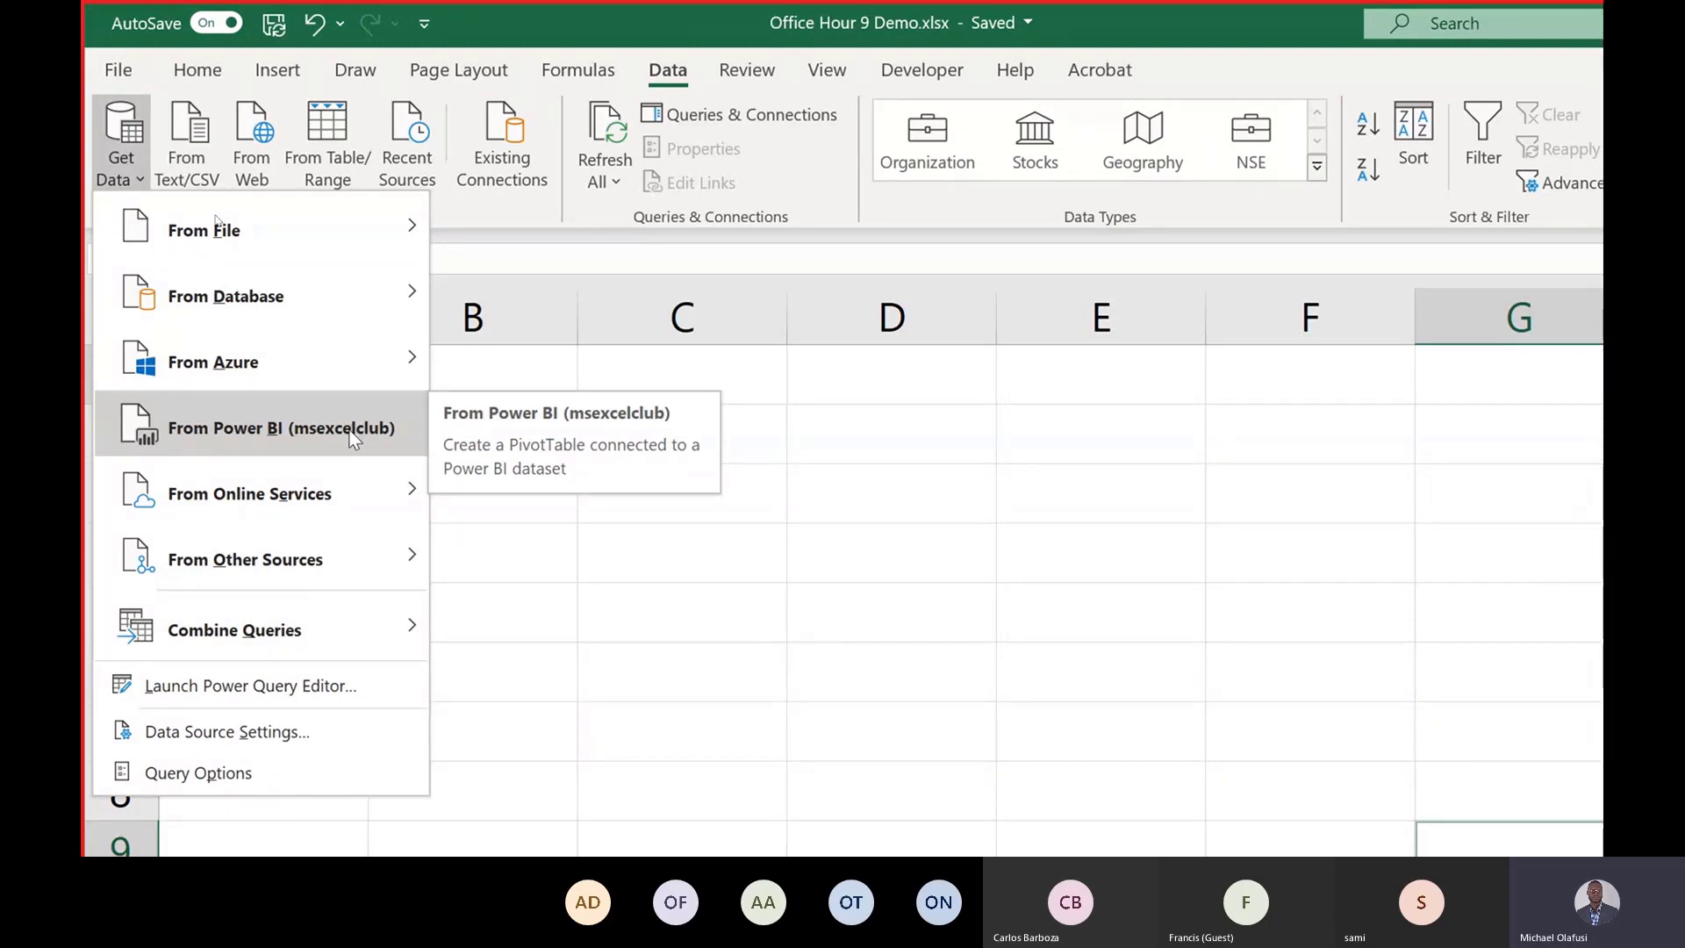
left_click(279, 72)
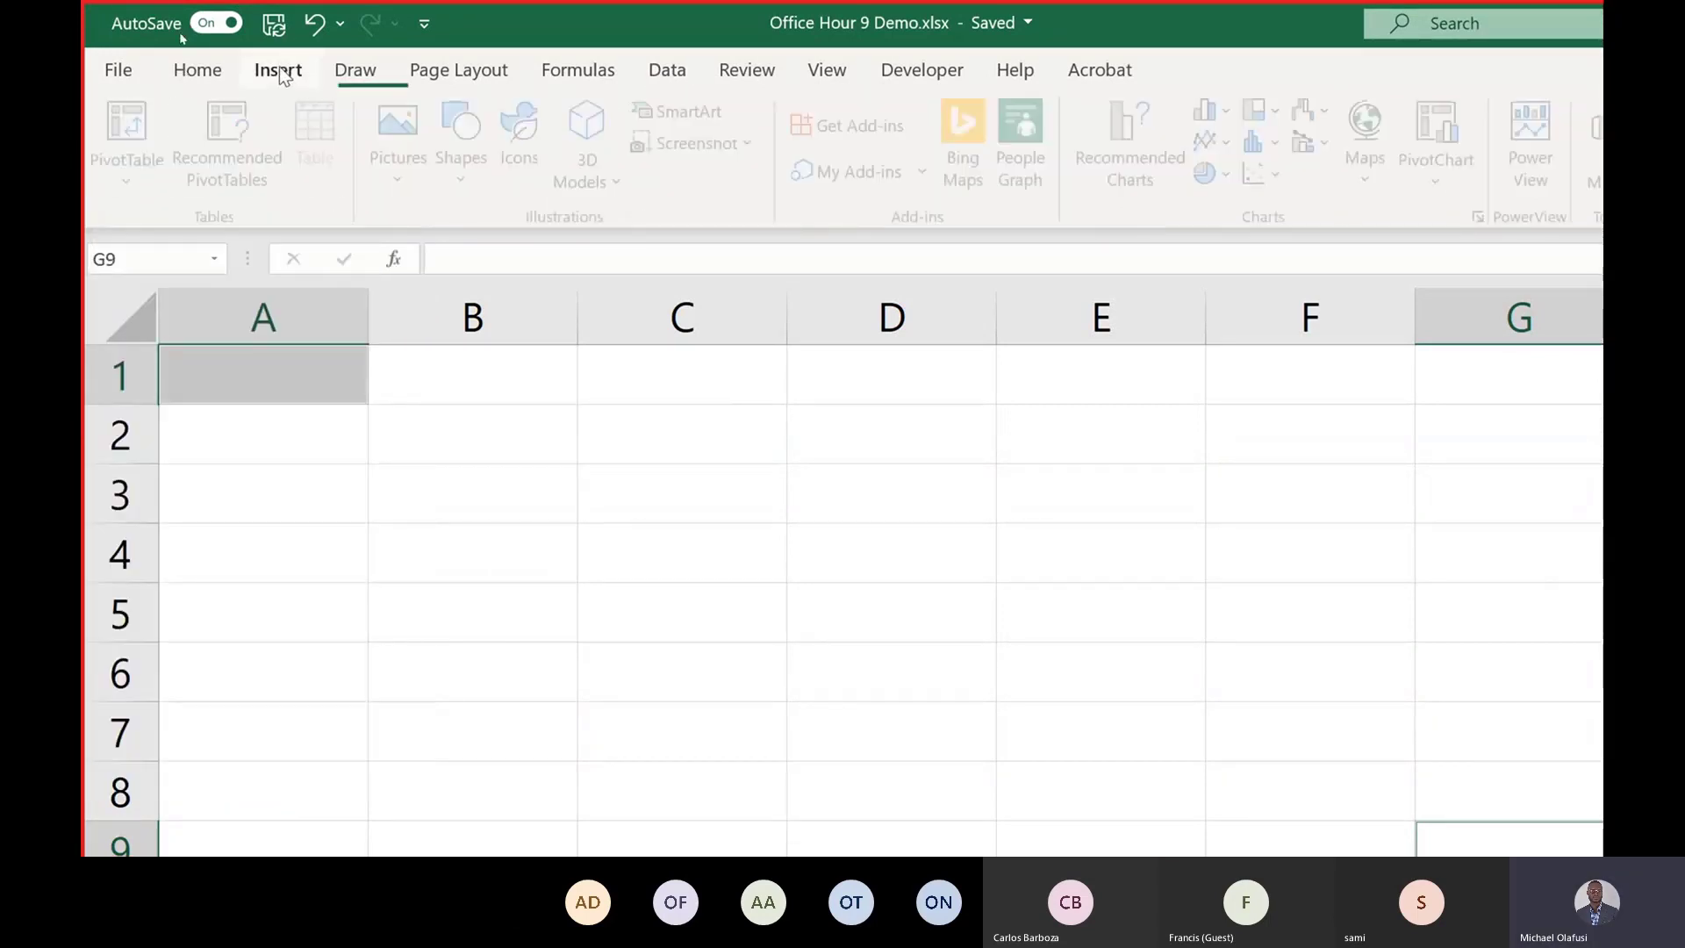
left_click(136, 184)
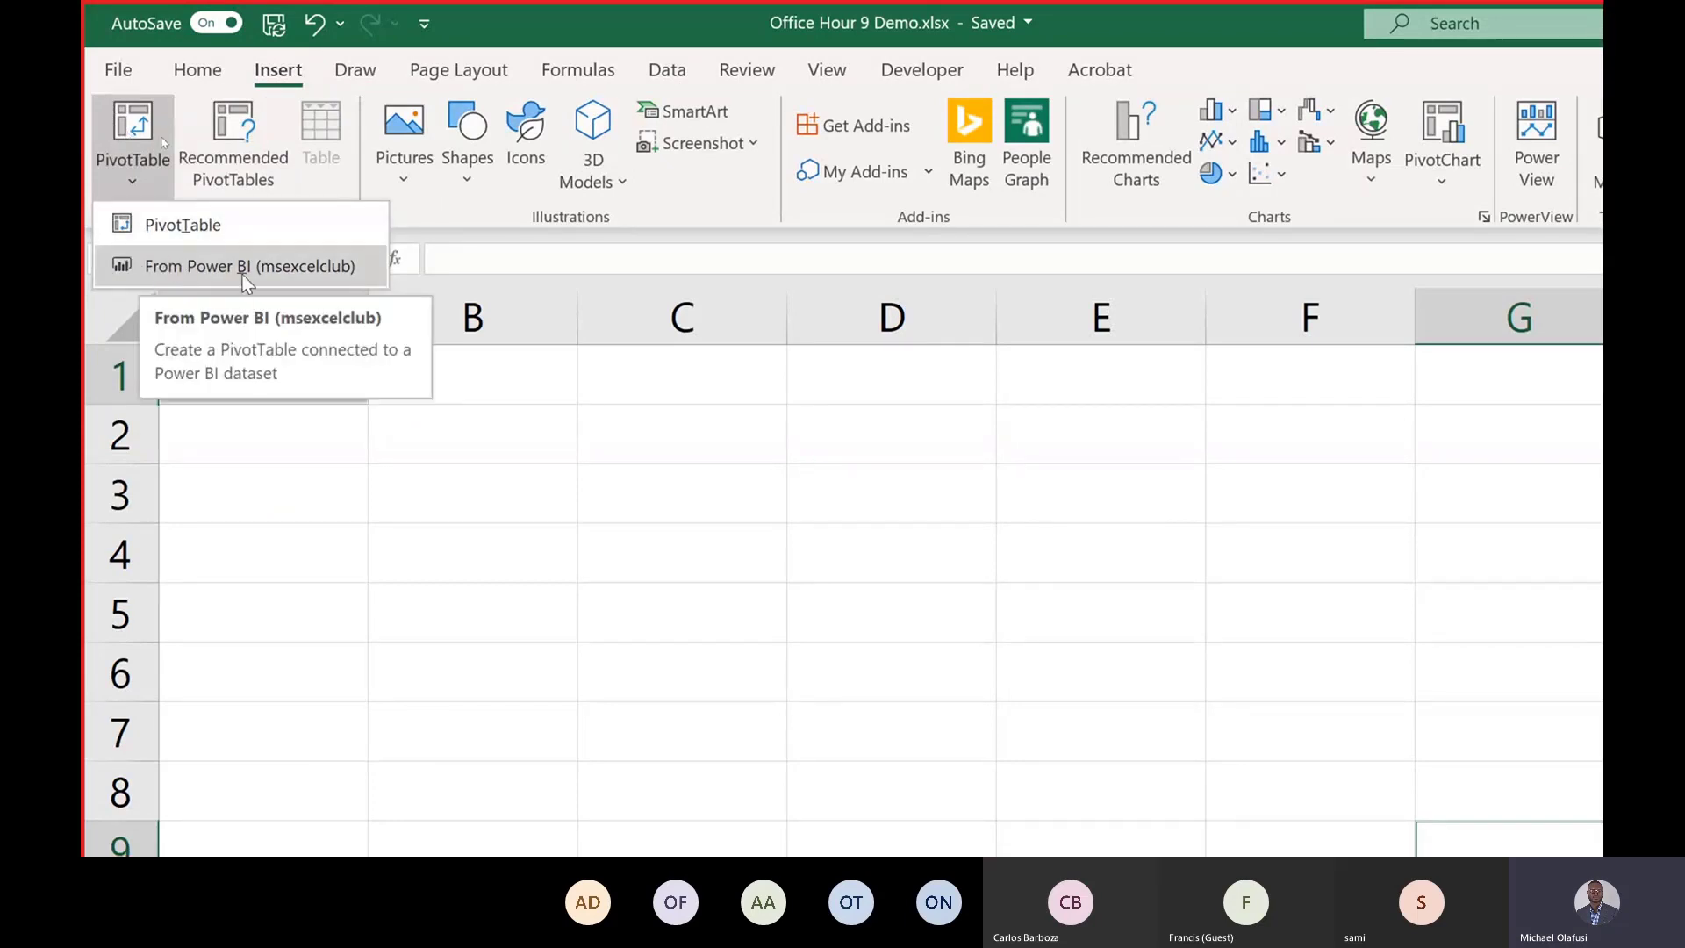
left_click(668, 74)
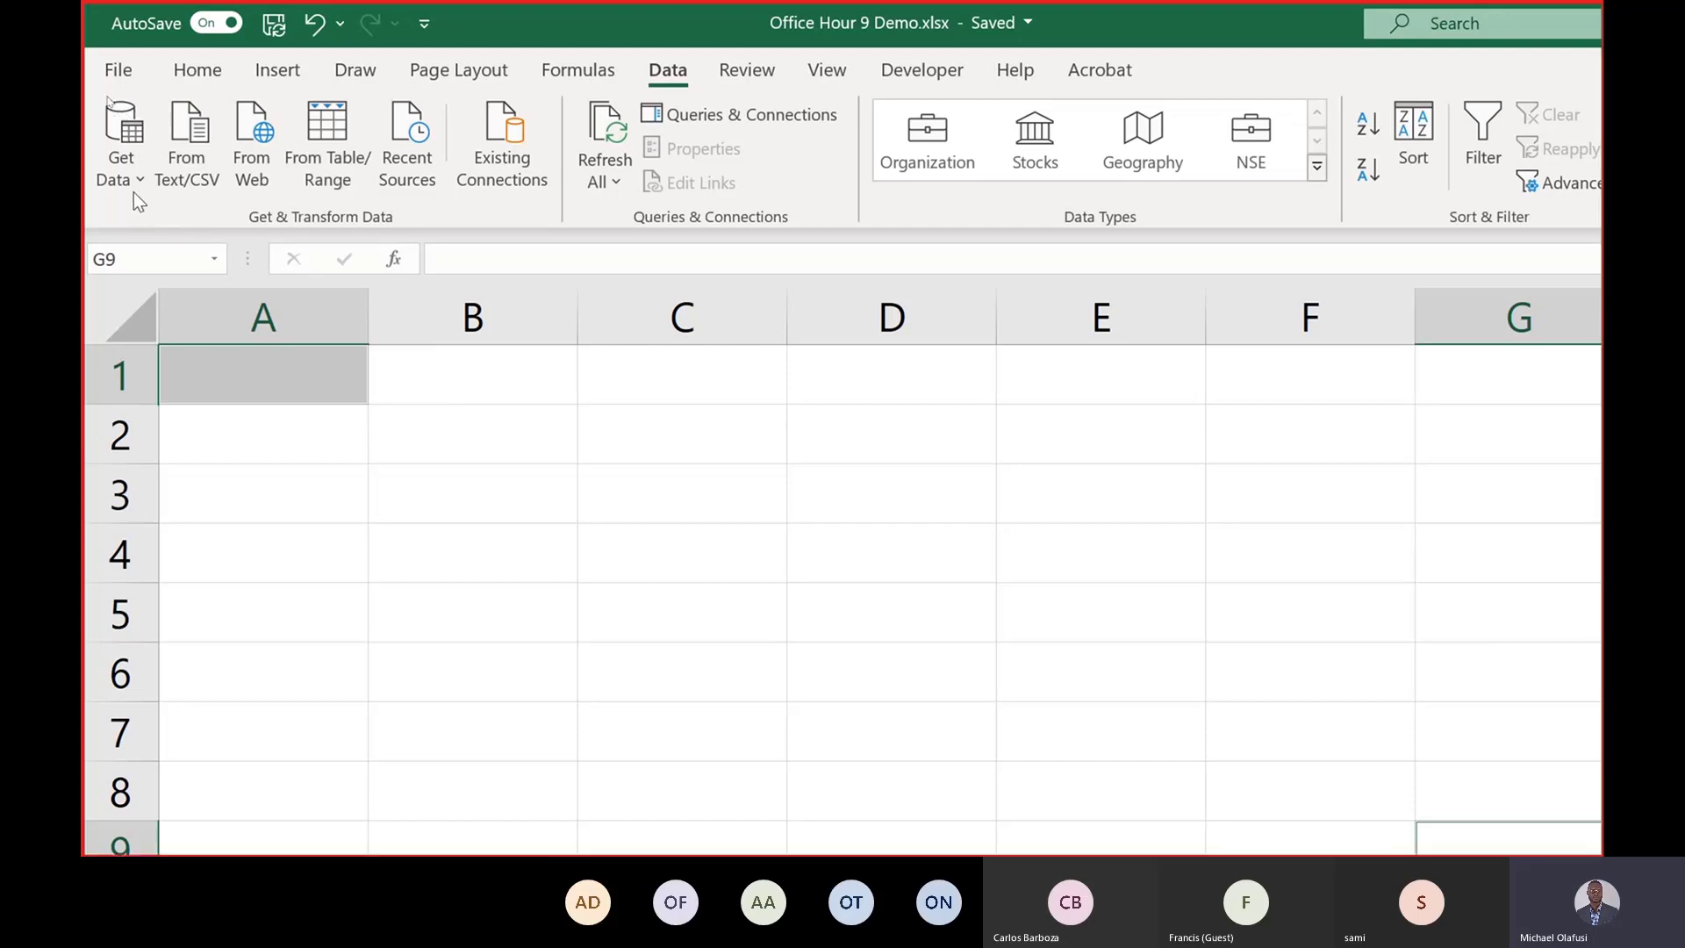
Try to create a PivotTable from the Office Hour 9 Demo Power BI dataset, then retry it.
left_click(130, 171)
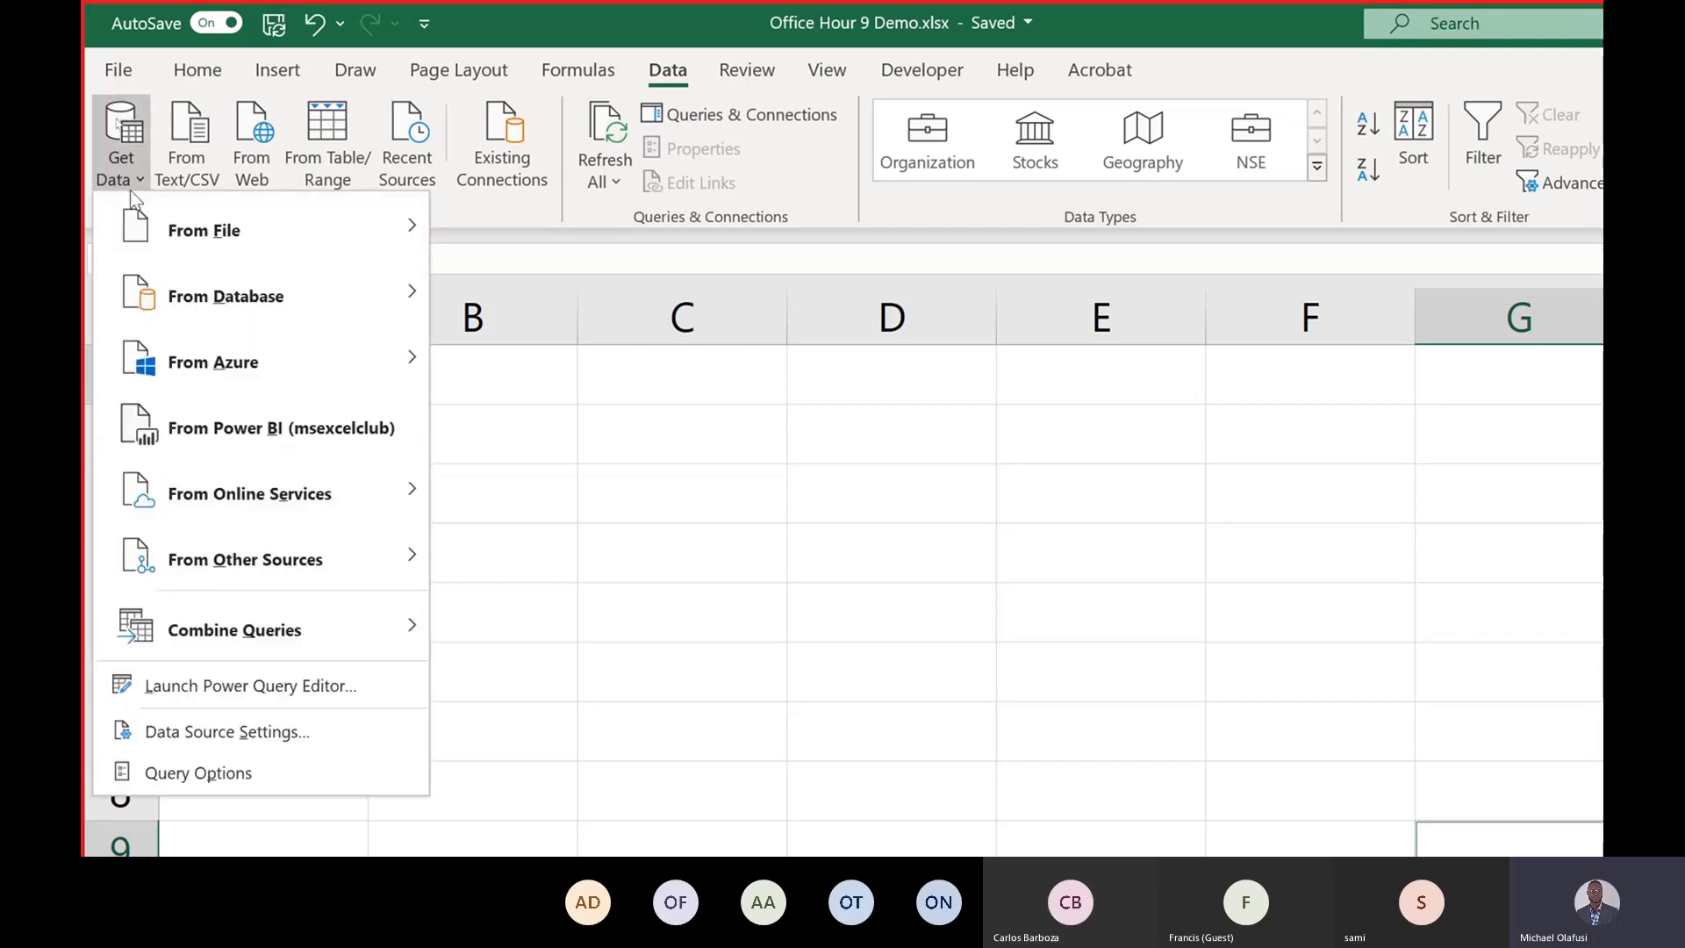
left_click(356, 429)
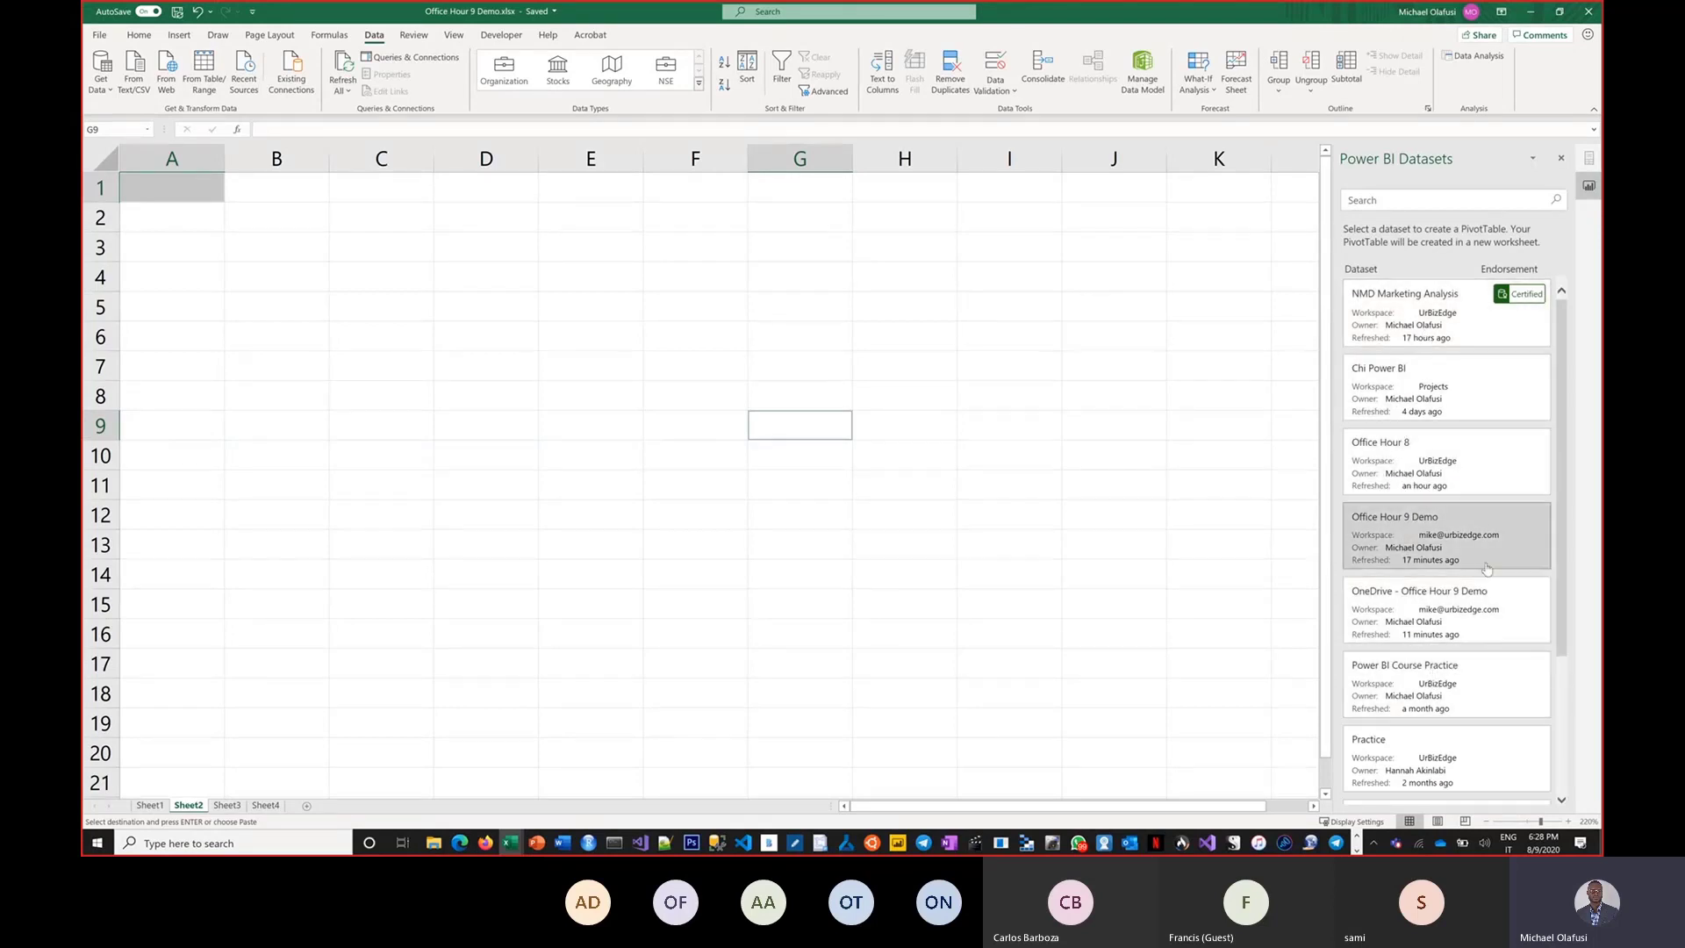
left_click(1428, 537)
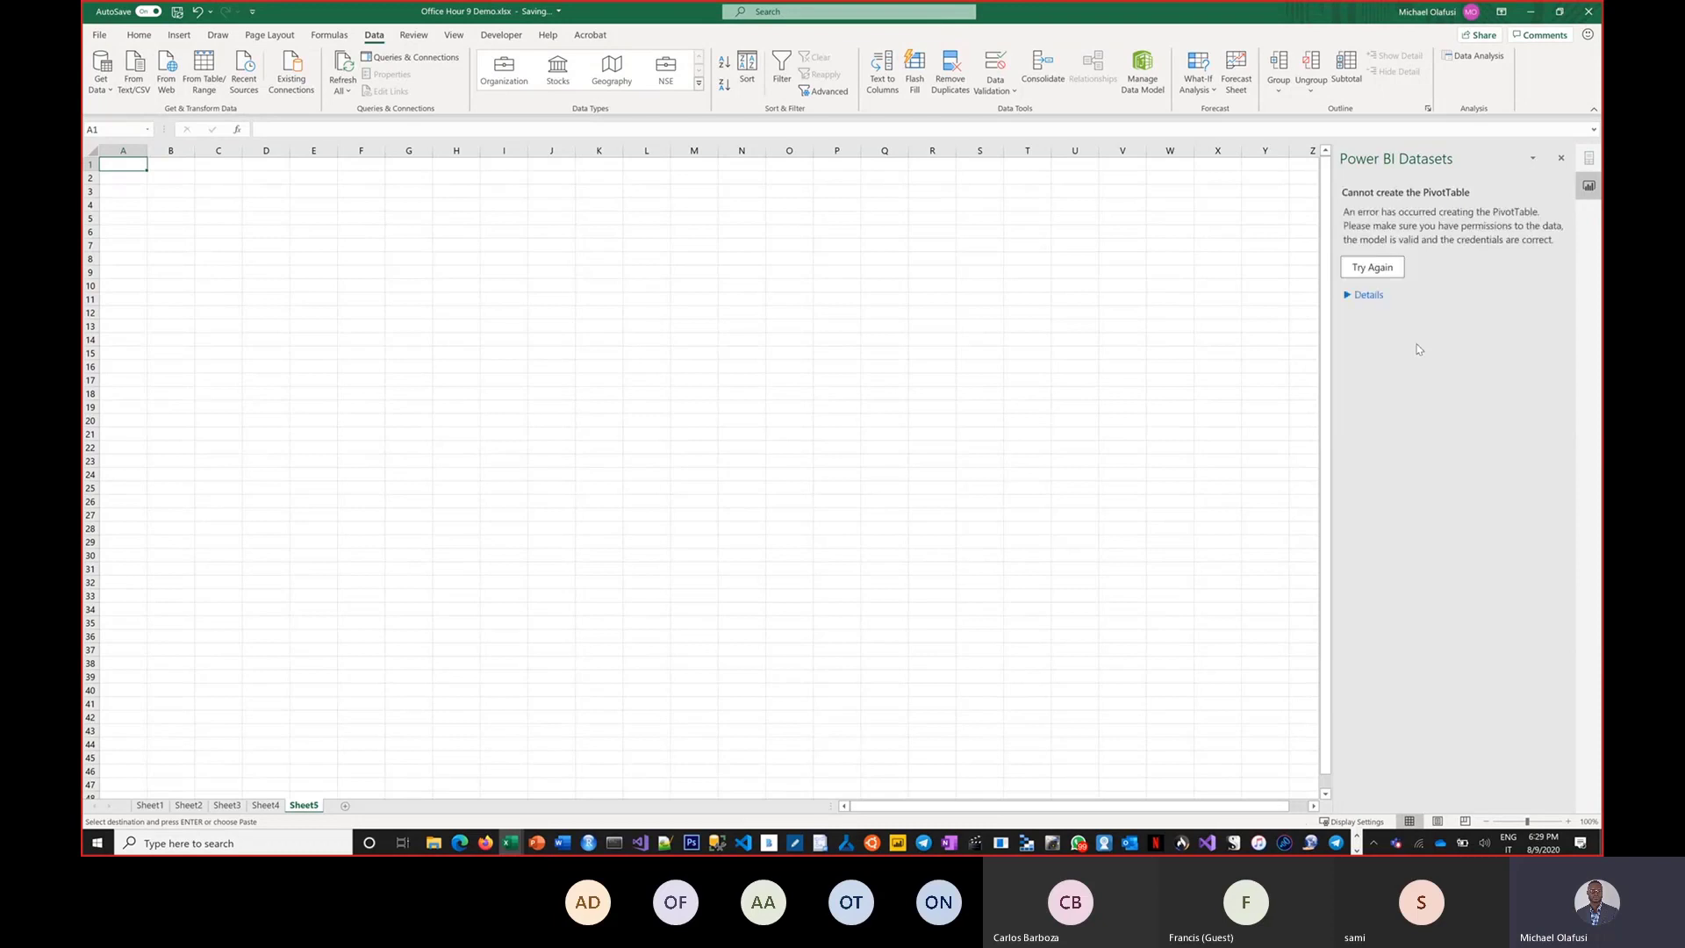
left_click(1373, 270)
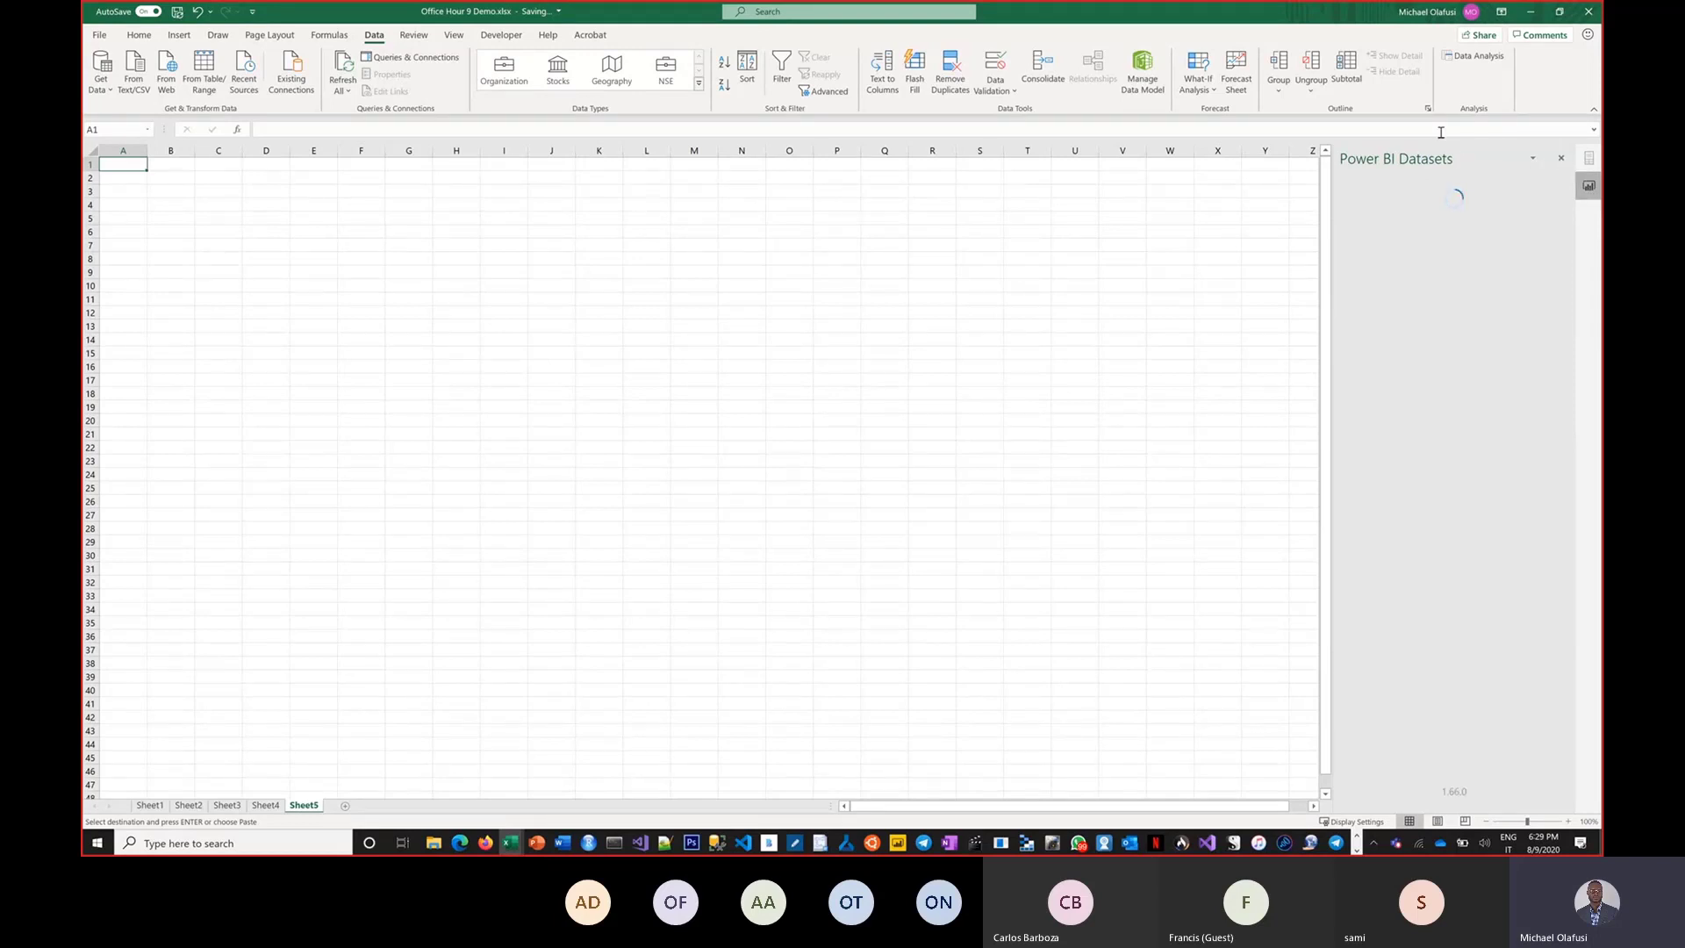
Create a PivotTable connected to the Office Hour 8 Power BI dataset.
left_click(1561, 159)
left_click(1587, 186)
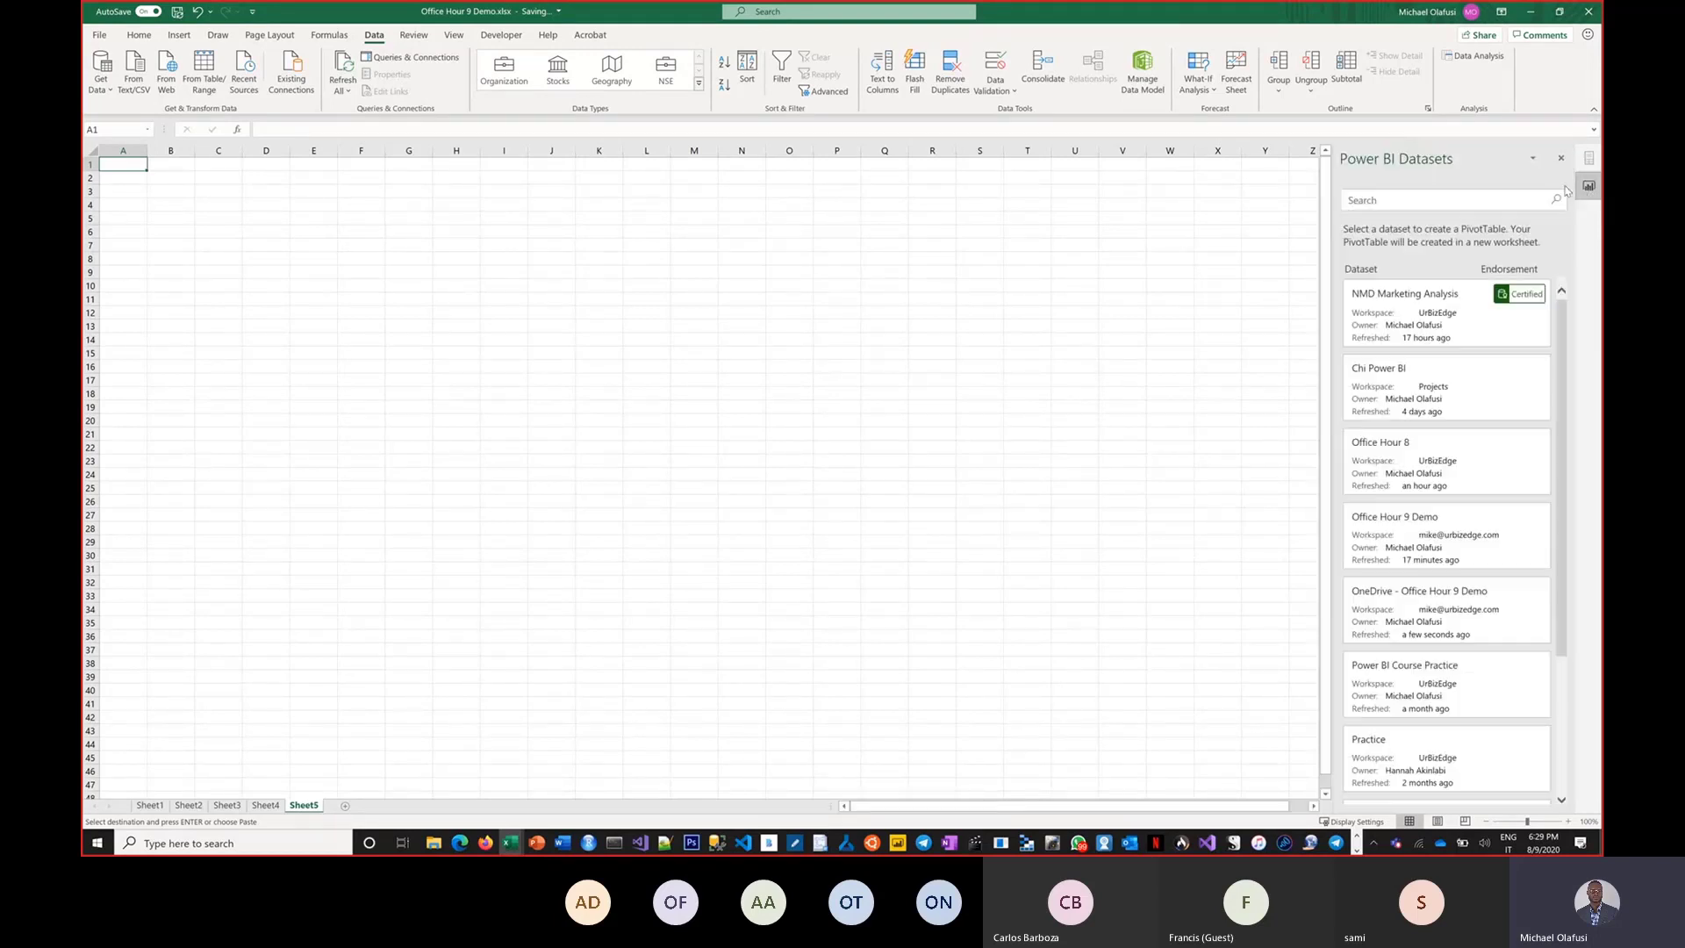
scroll(1453, 457, "down", 1)
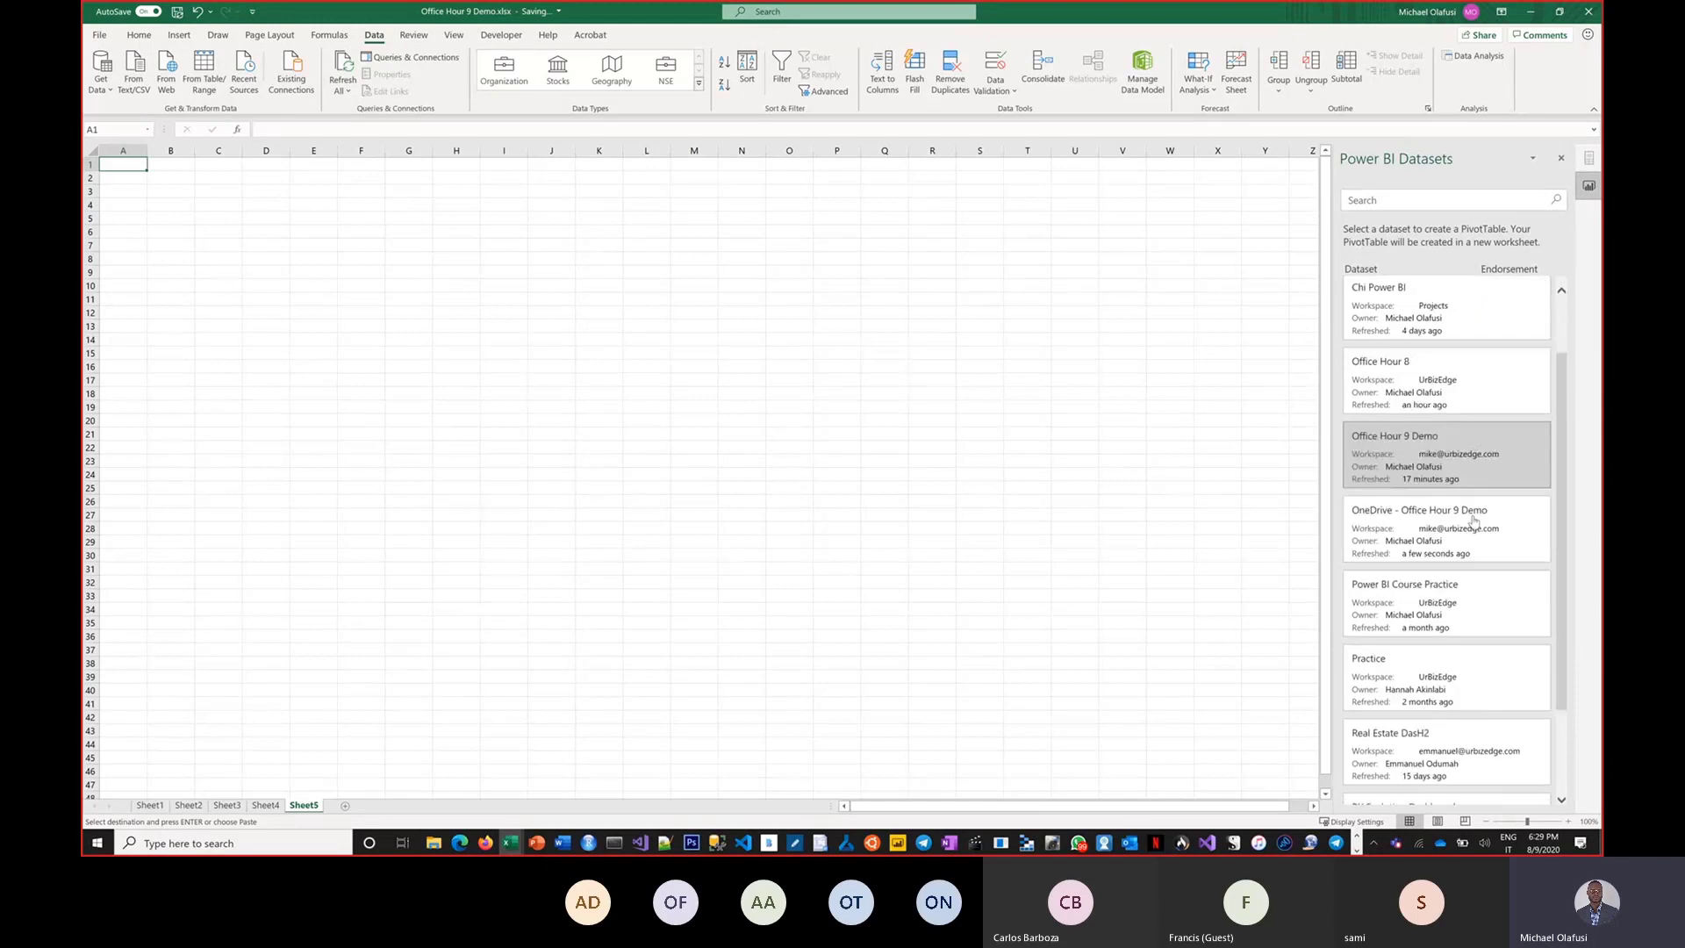
left_click(1385, 409)
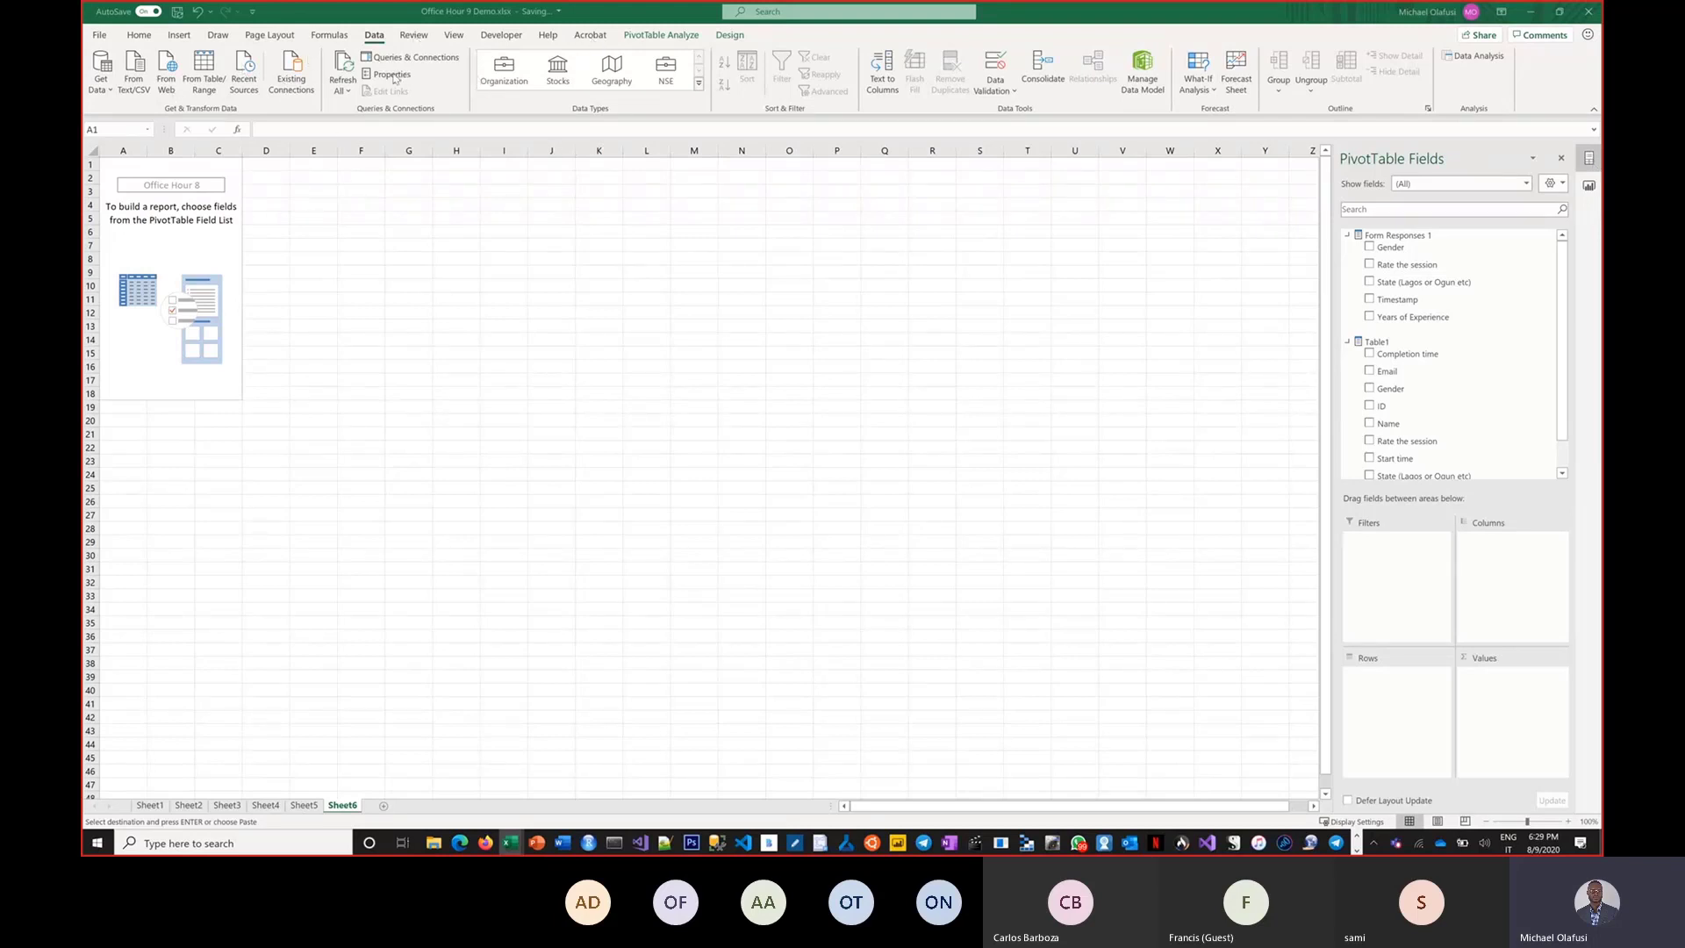
Open the Power Query Editor from the data sources and close it again.
left_click(108, 92)
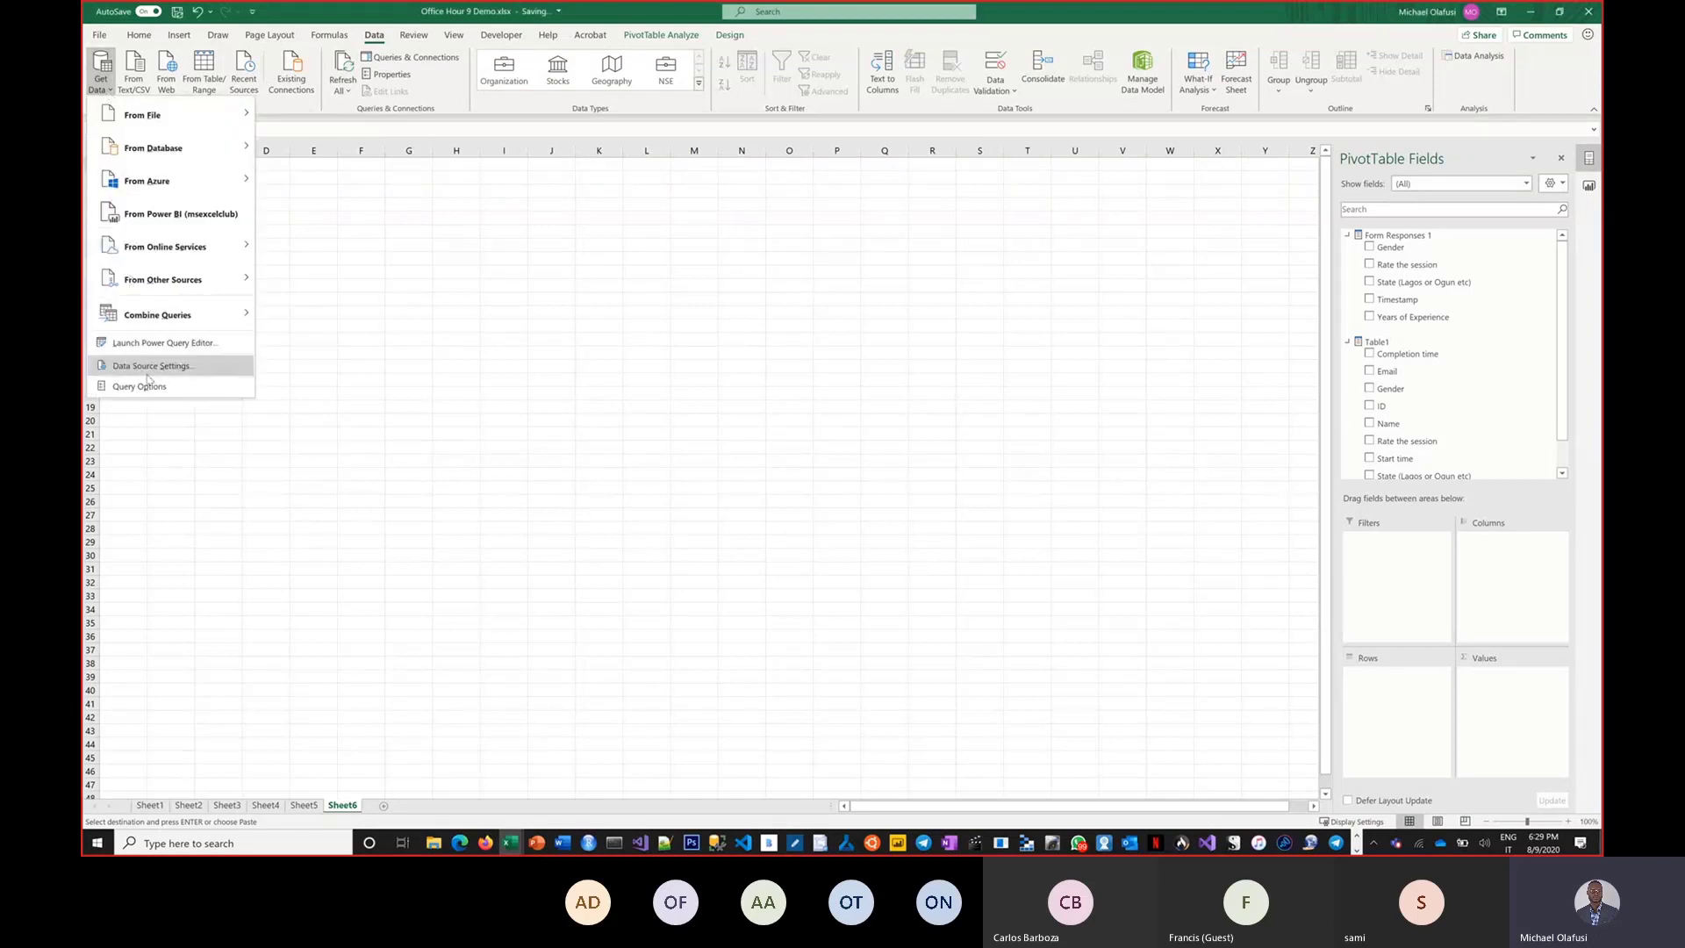
left_click(186, 351)
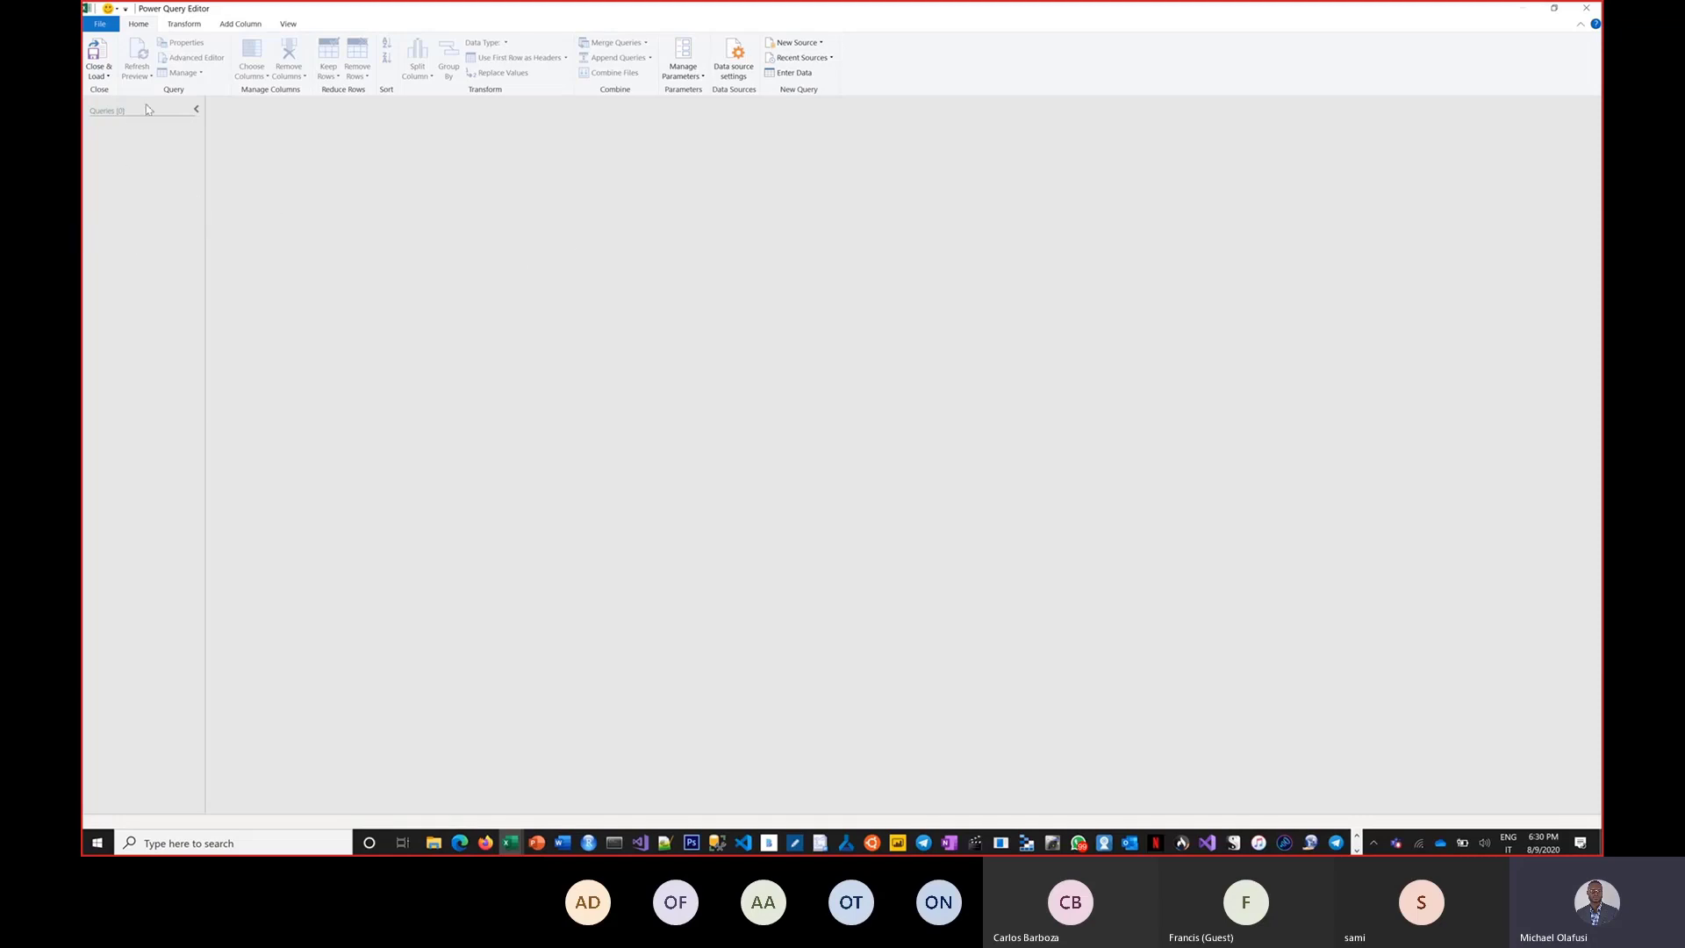
left_click(1587, 10)
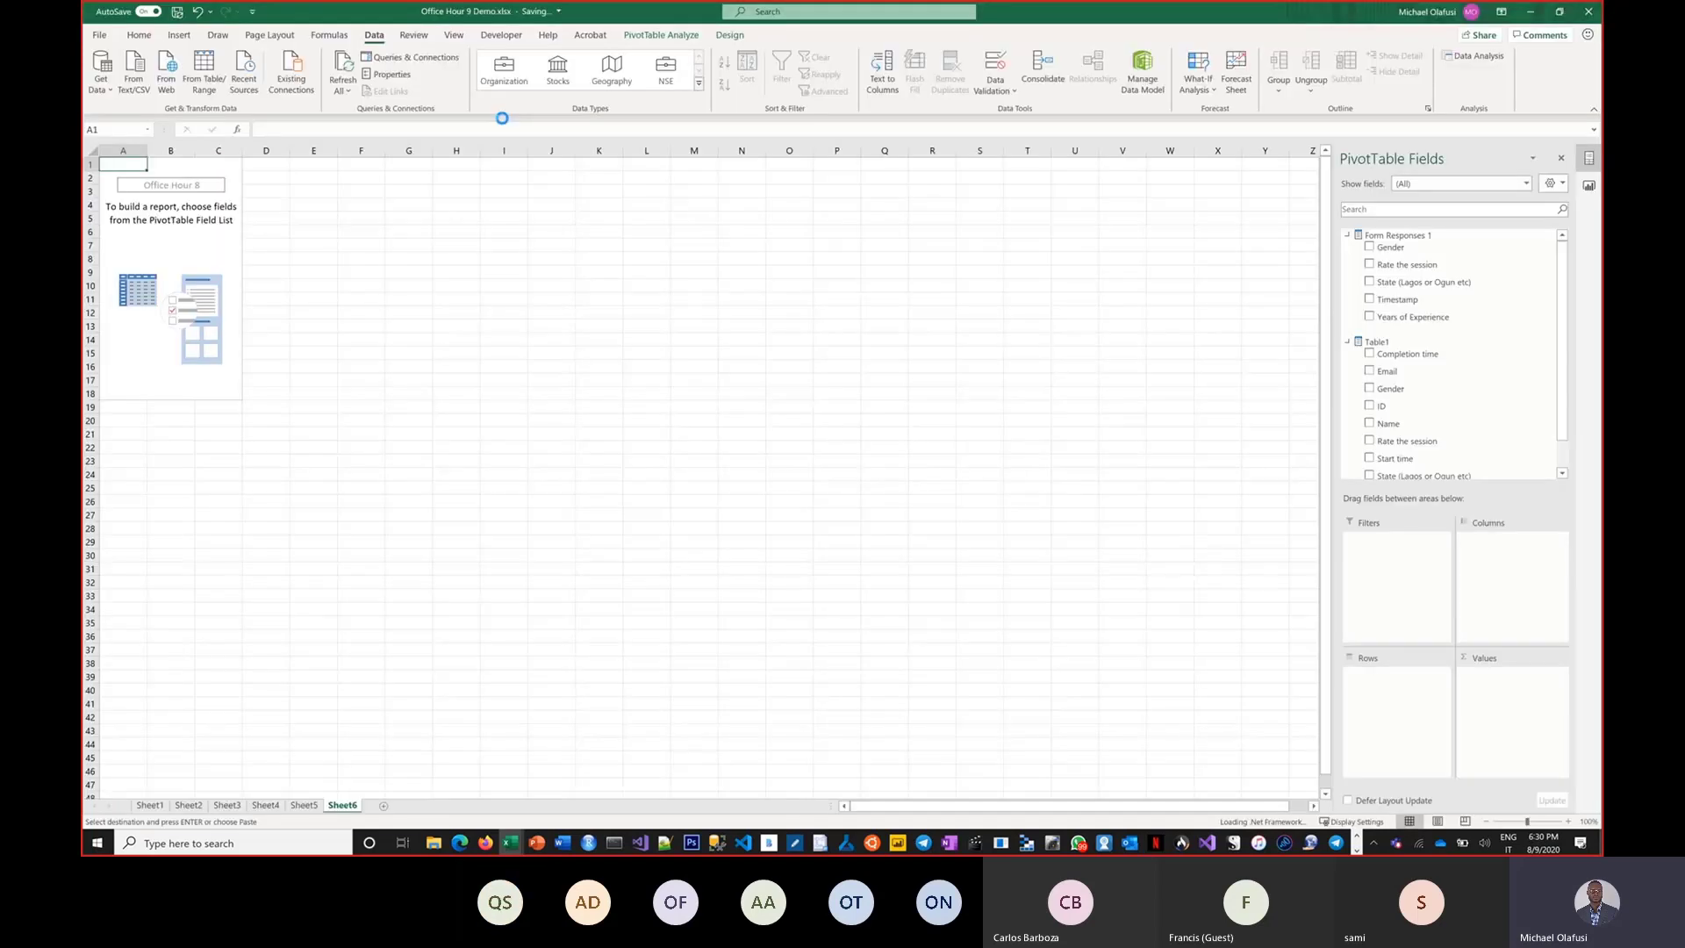
Compare the From Power BI option in the PivotTable menu with the one in the Get Data menu.
left_click(179, 34)
left_click(106, 75)
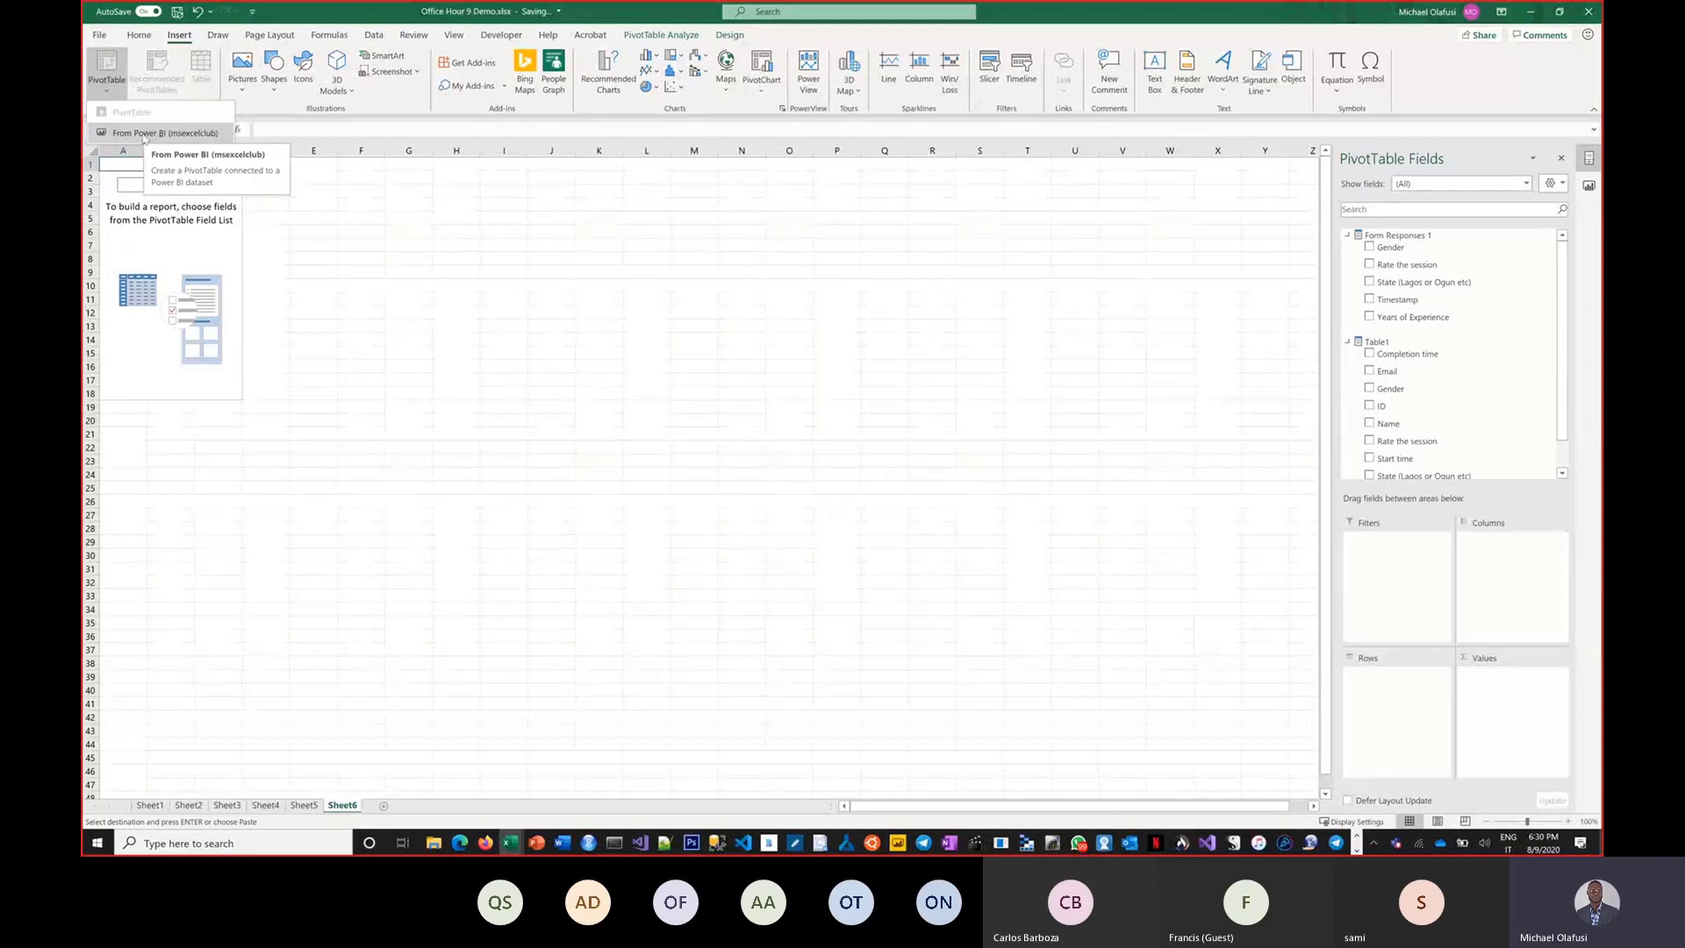
left_click(731, 287)
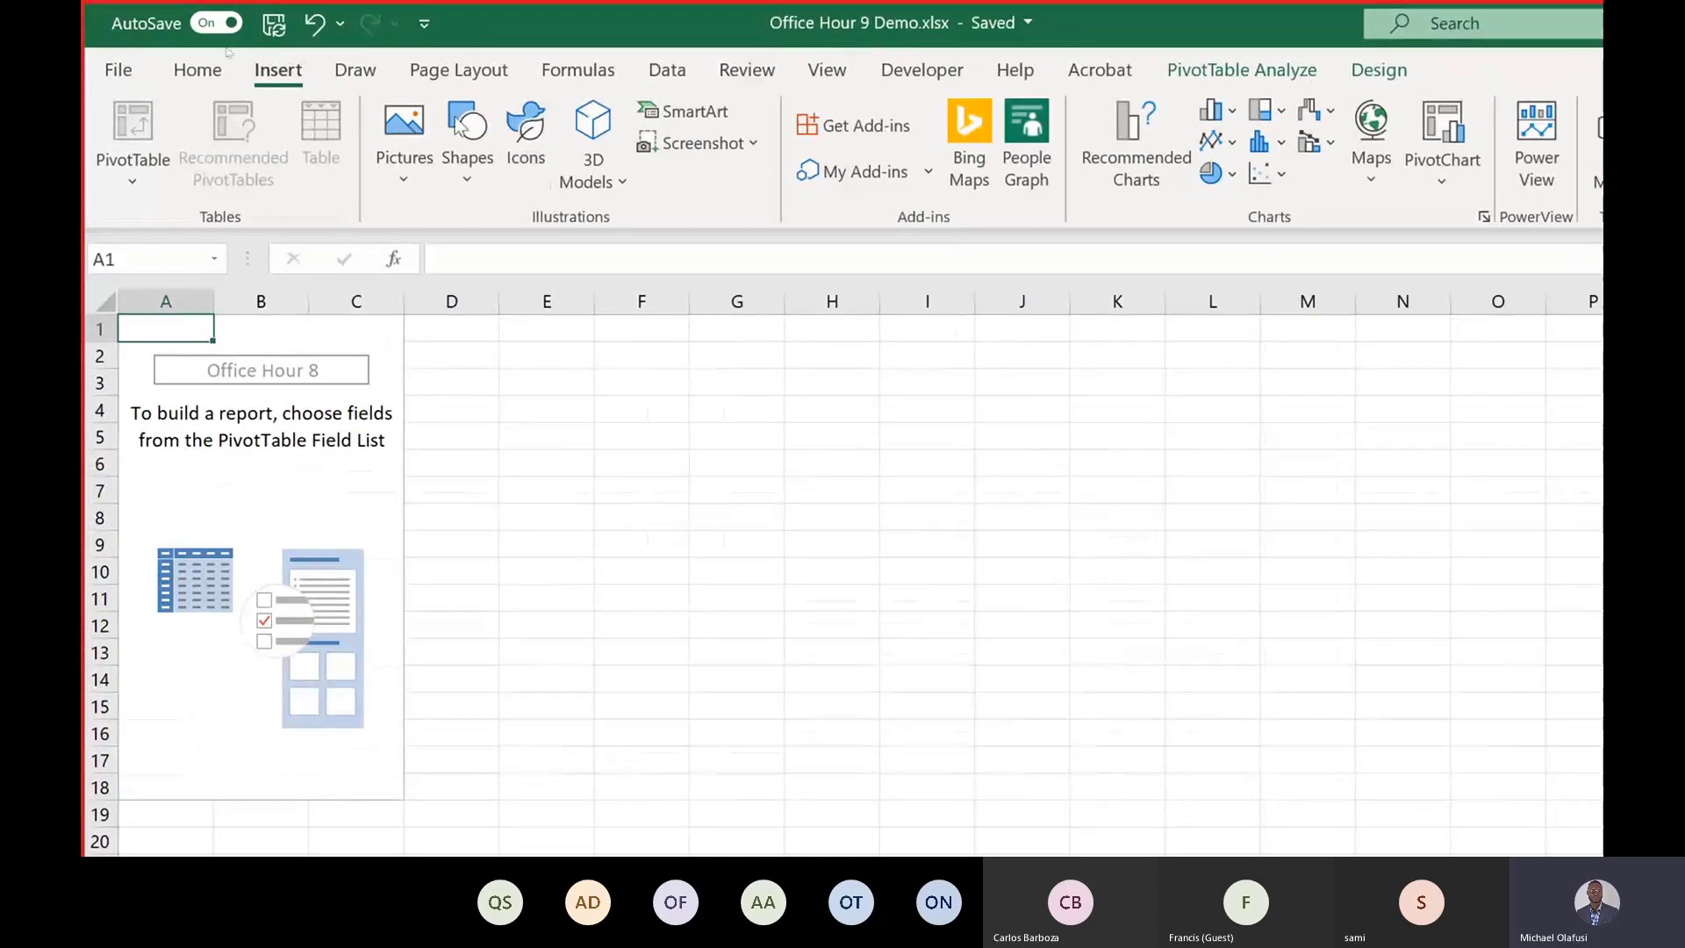
left_click(683, 77)
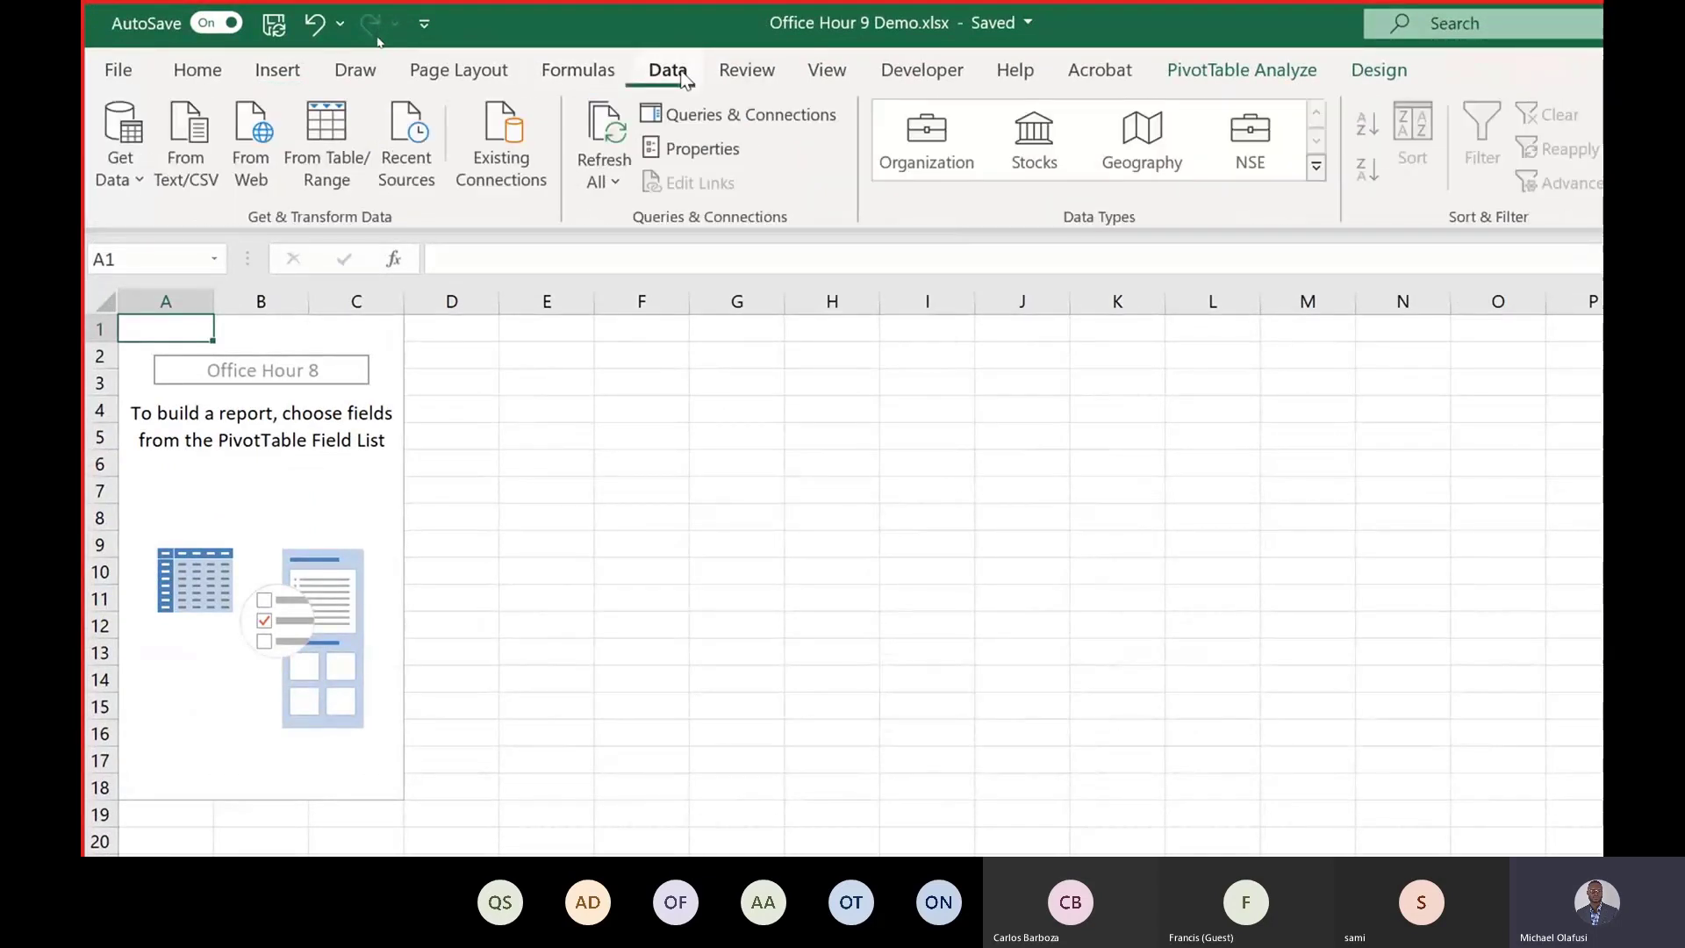
left_click(99, 178)
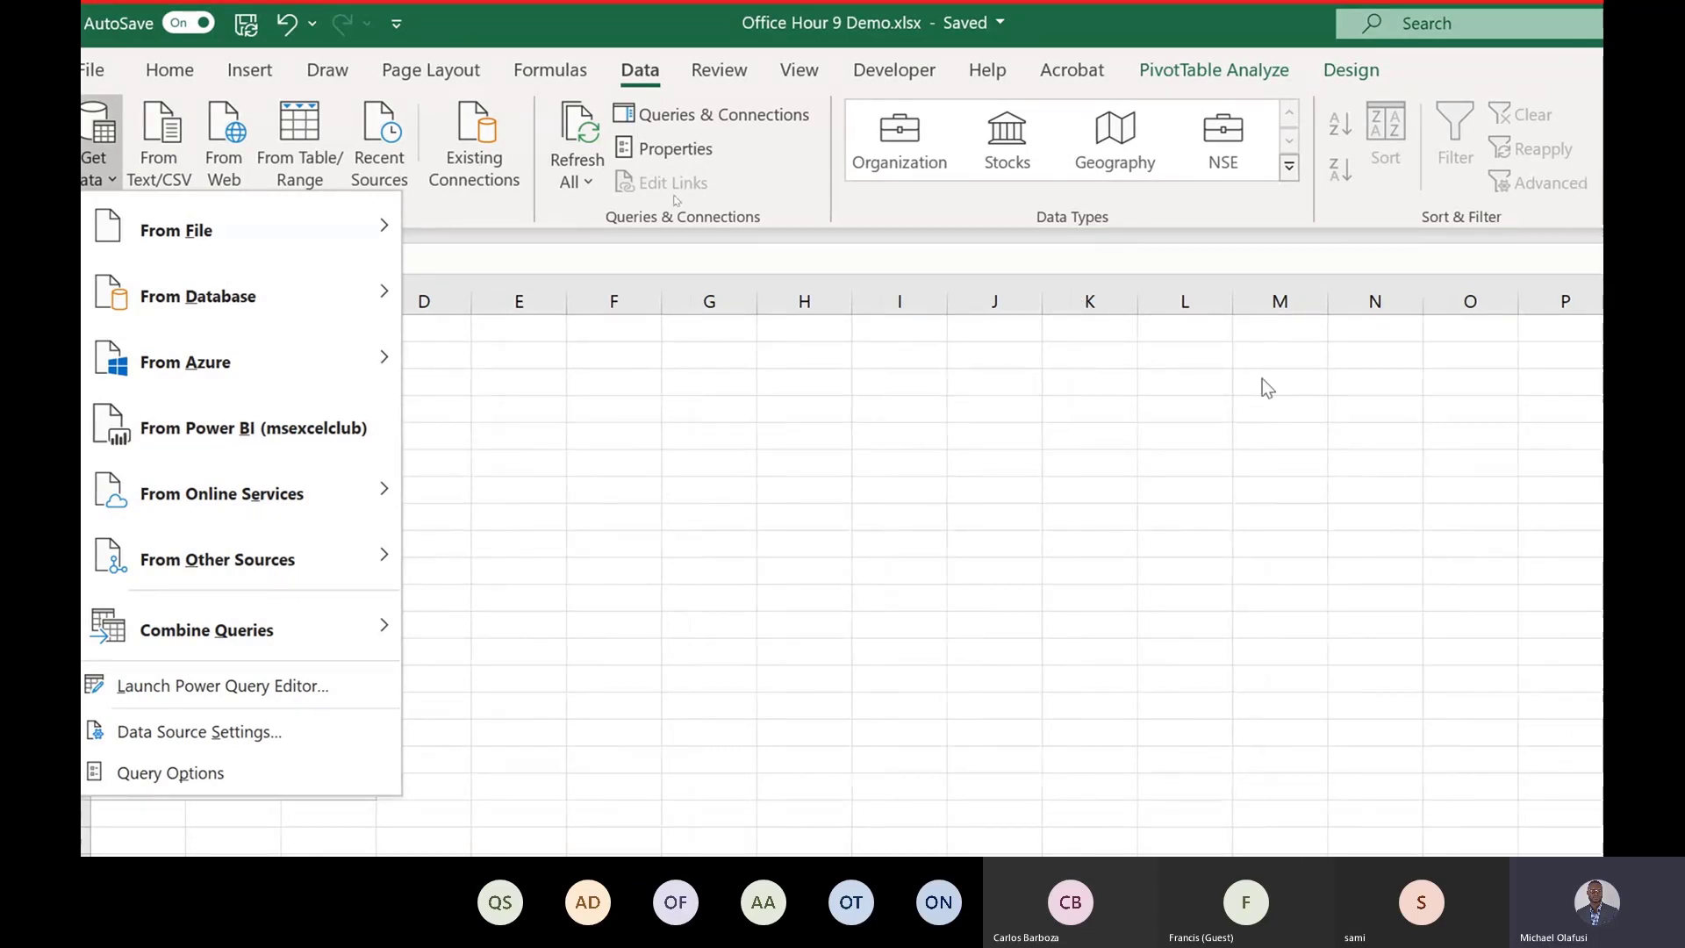
left_click(1029, 448)
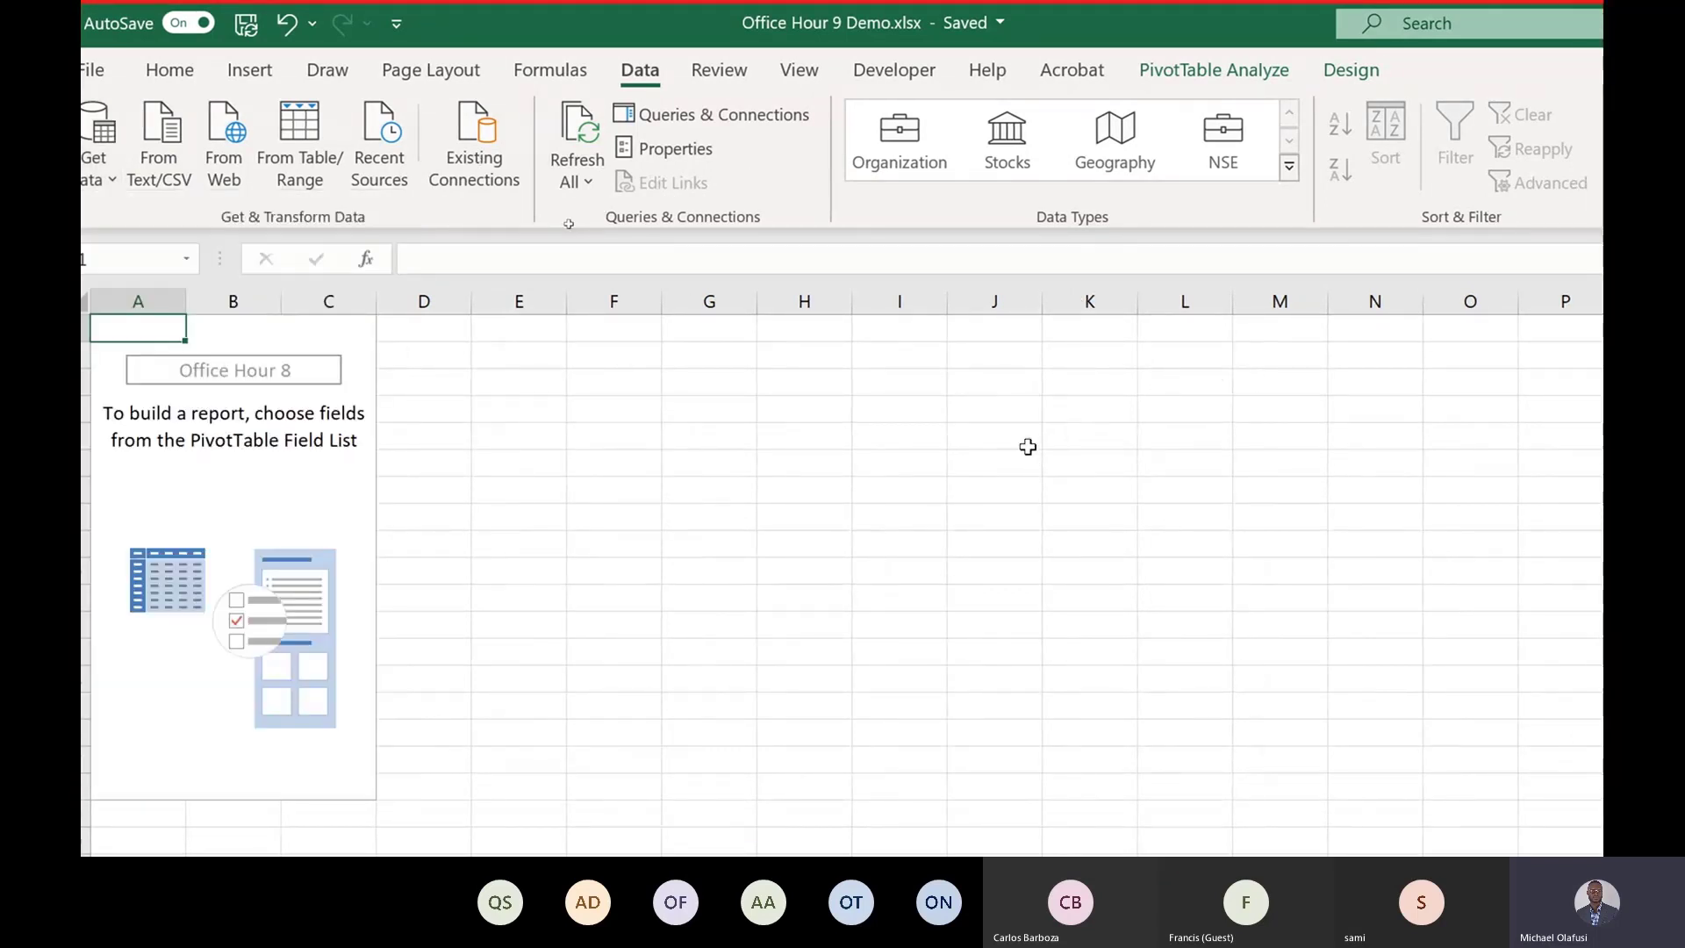
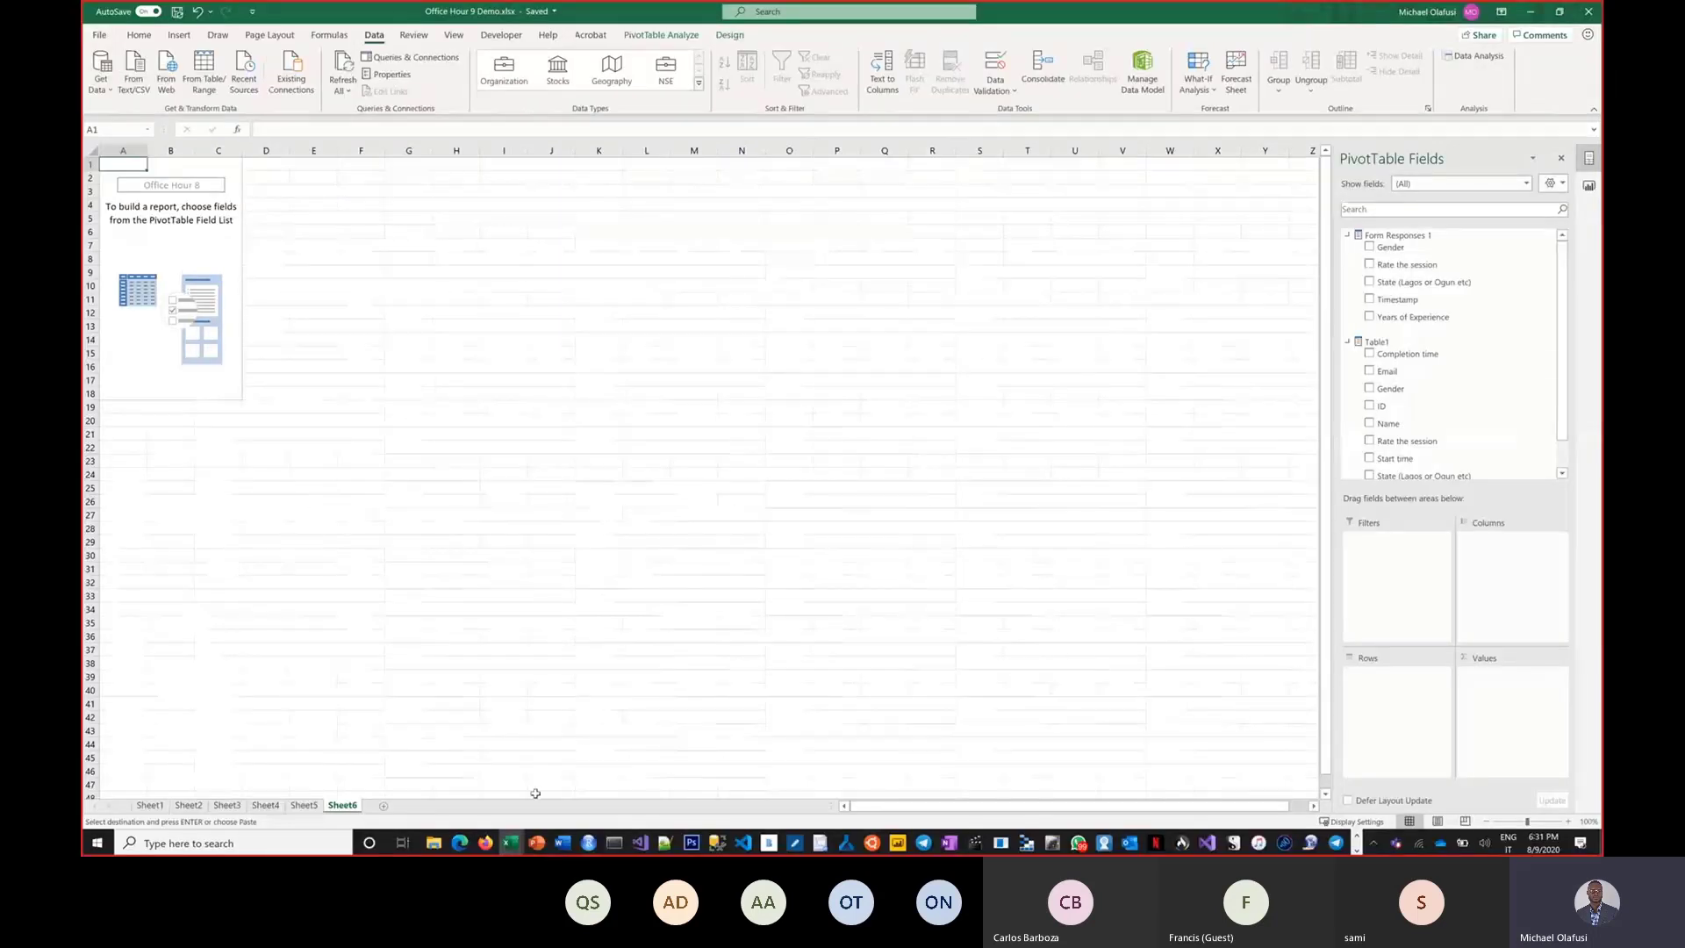
Open the UrBizEdge workspace in the Power BI service and show its datasets list.
mouse_move(462, 852)
left_click(451, 760)
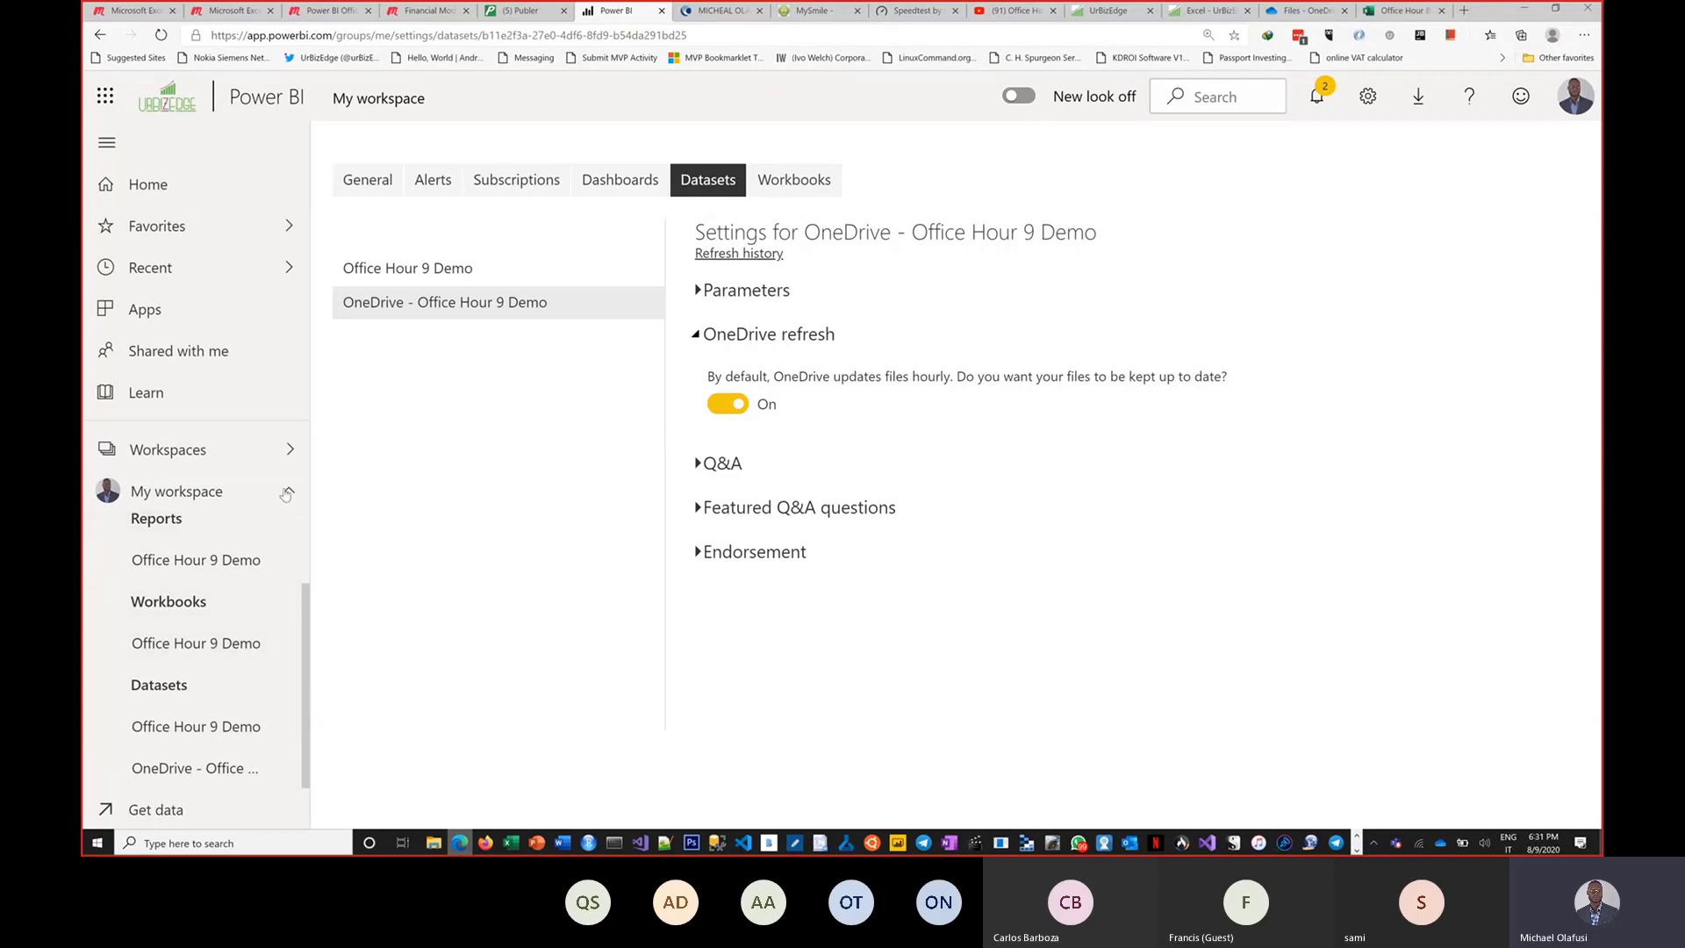
left_click(292, 458)
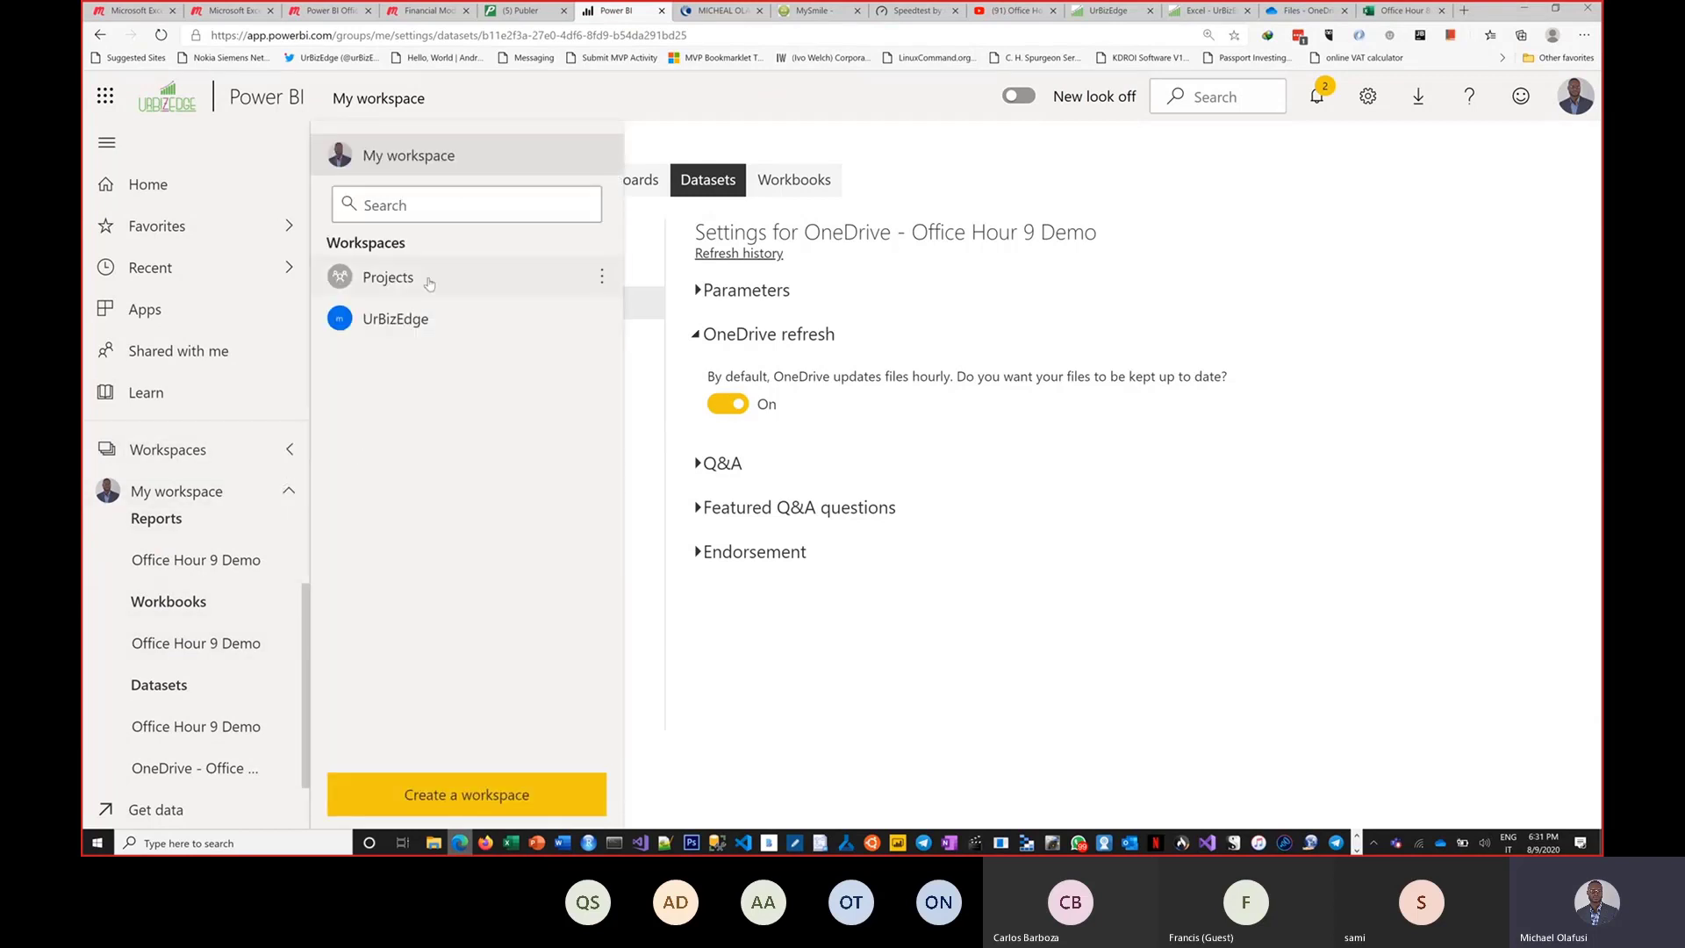
left_click(404, 322)
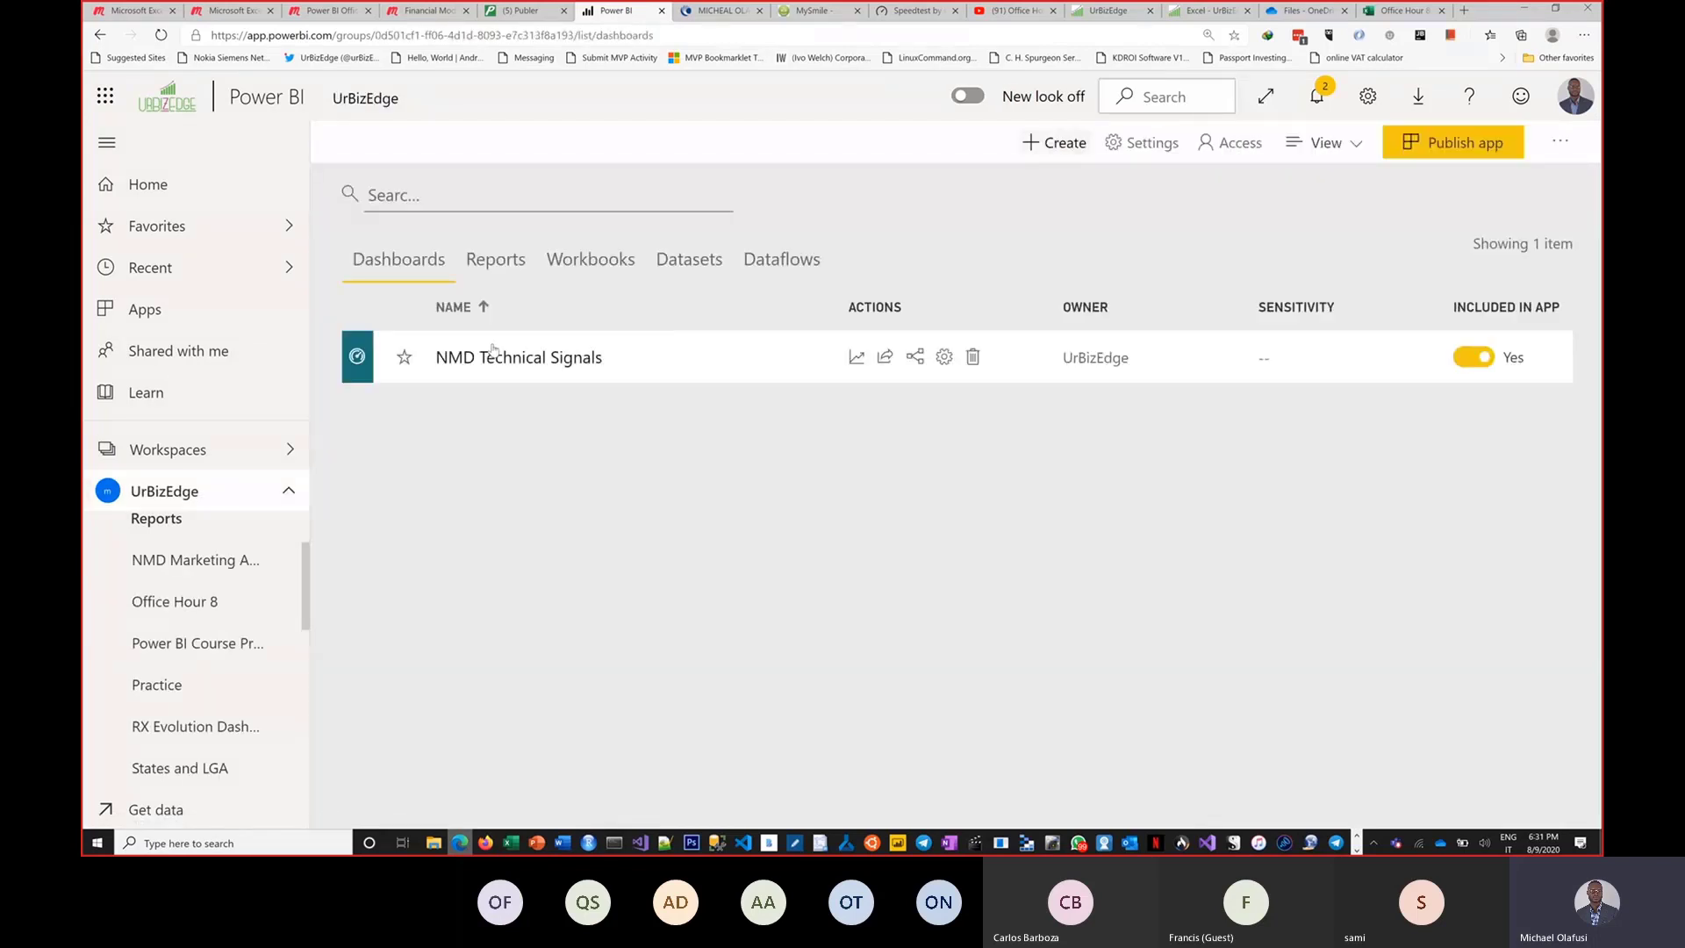
left_click(670, 262)
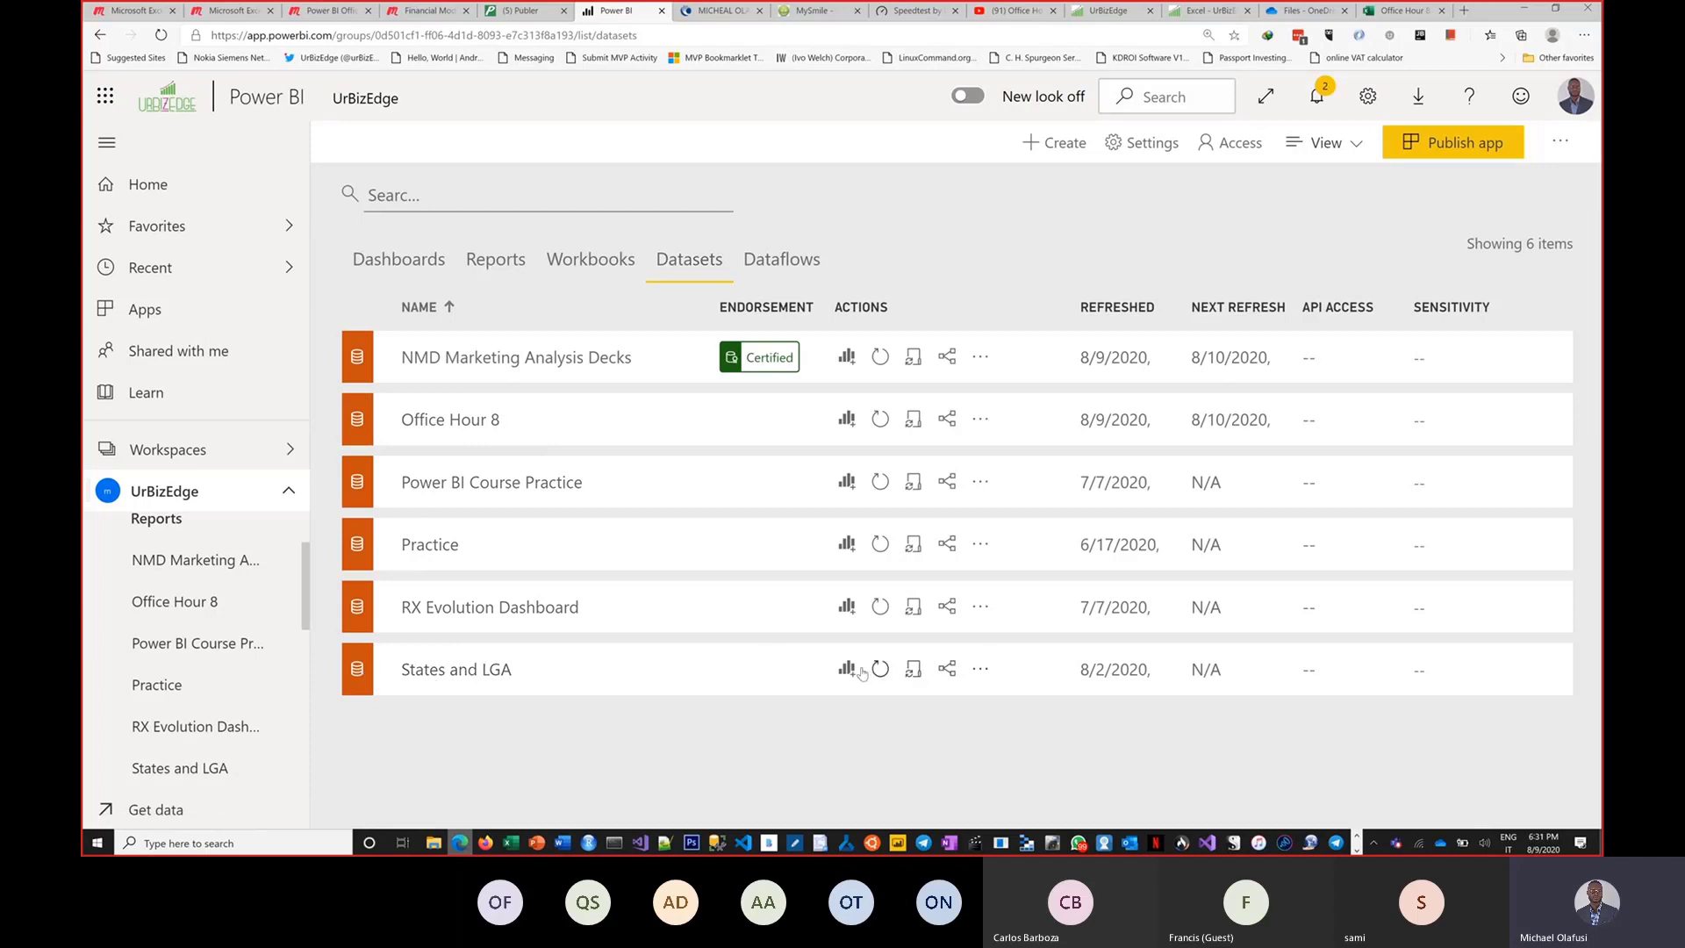
Open the States and LGA report, then start a new report from the States and LGA dataset.
scroll(215, 711, "down", 4)
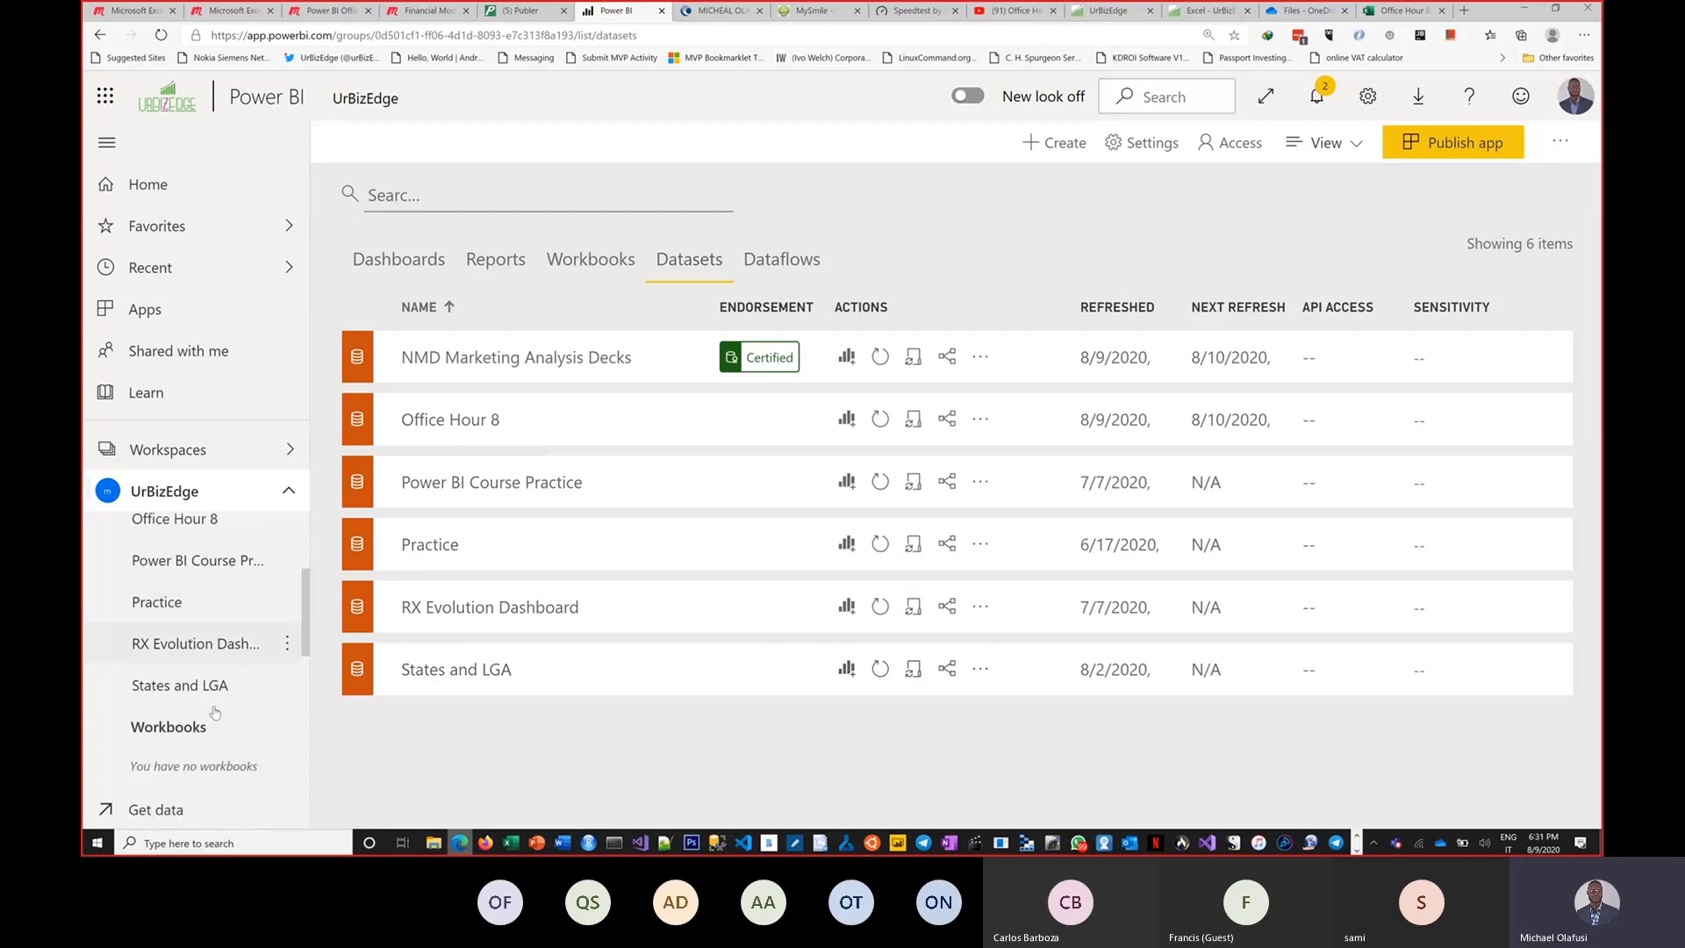
left_click(194, 606)
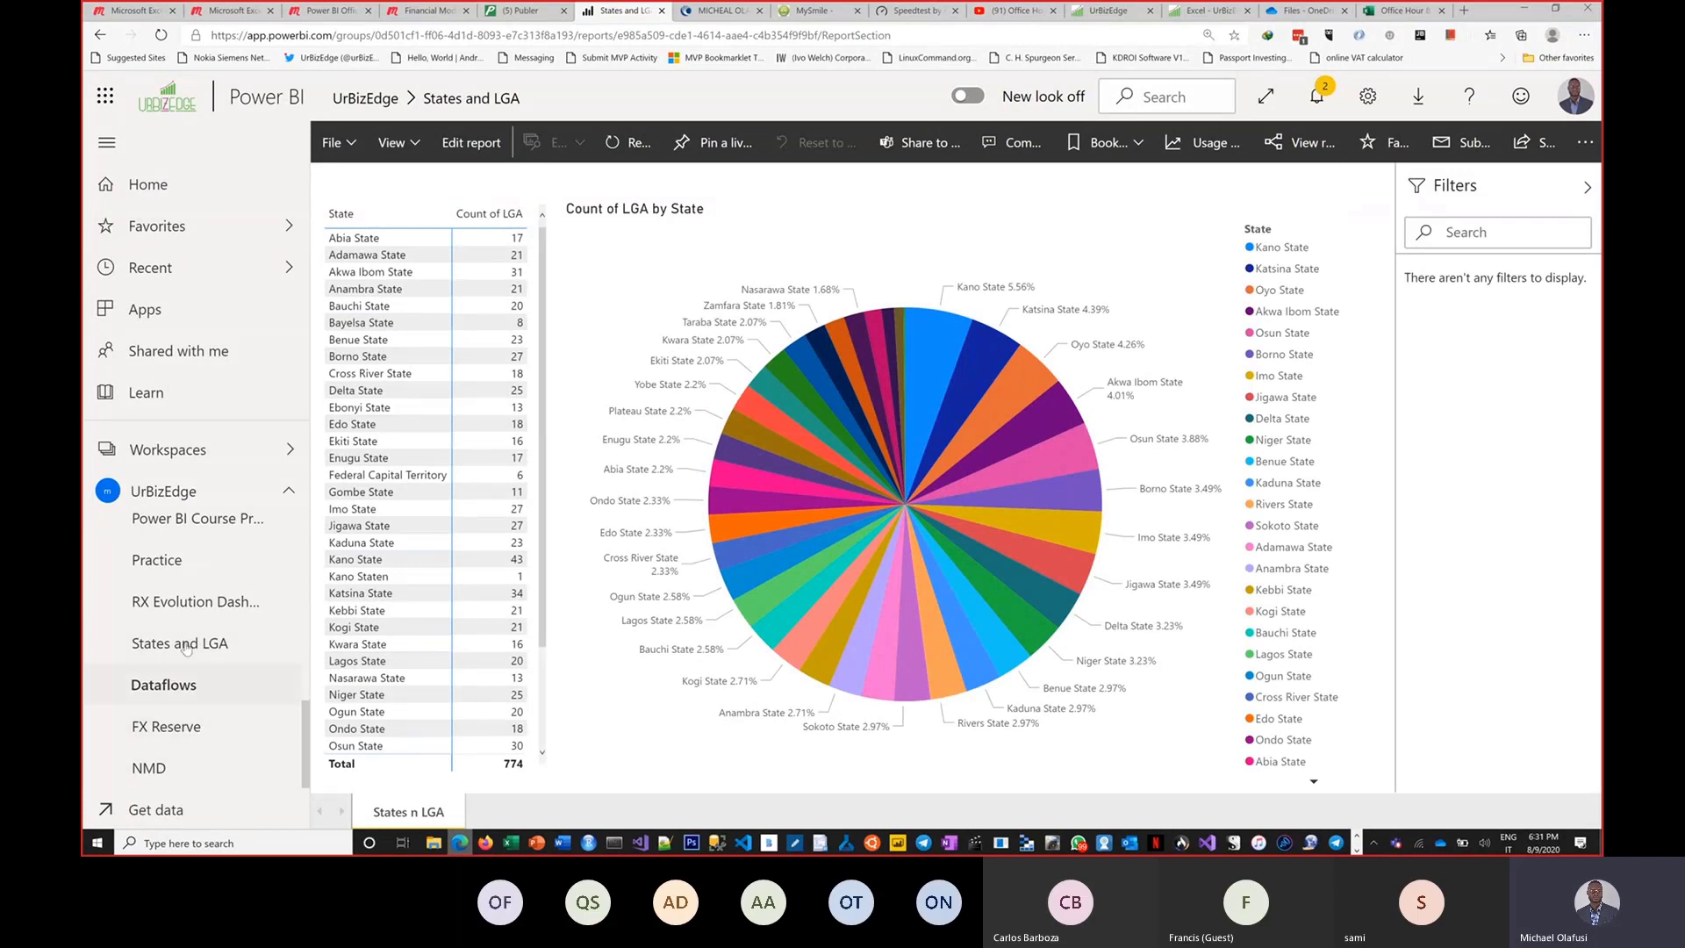
scroll(195, 558, "up", 1)
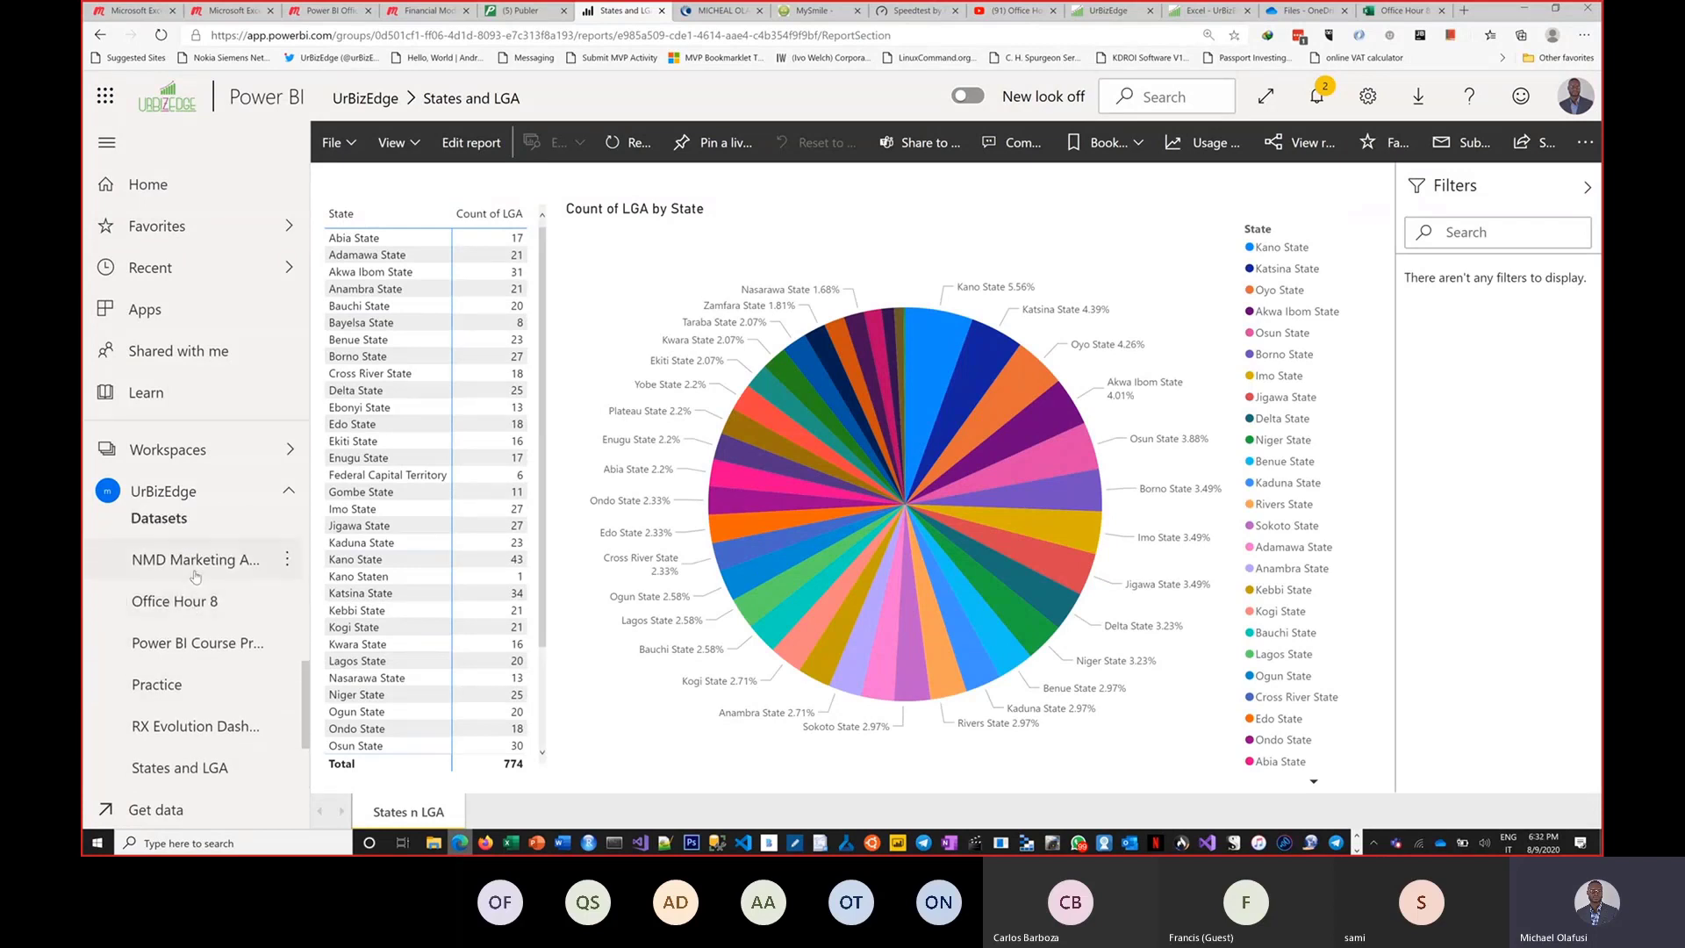
left_click(179, 727)
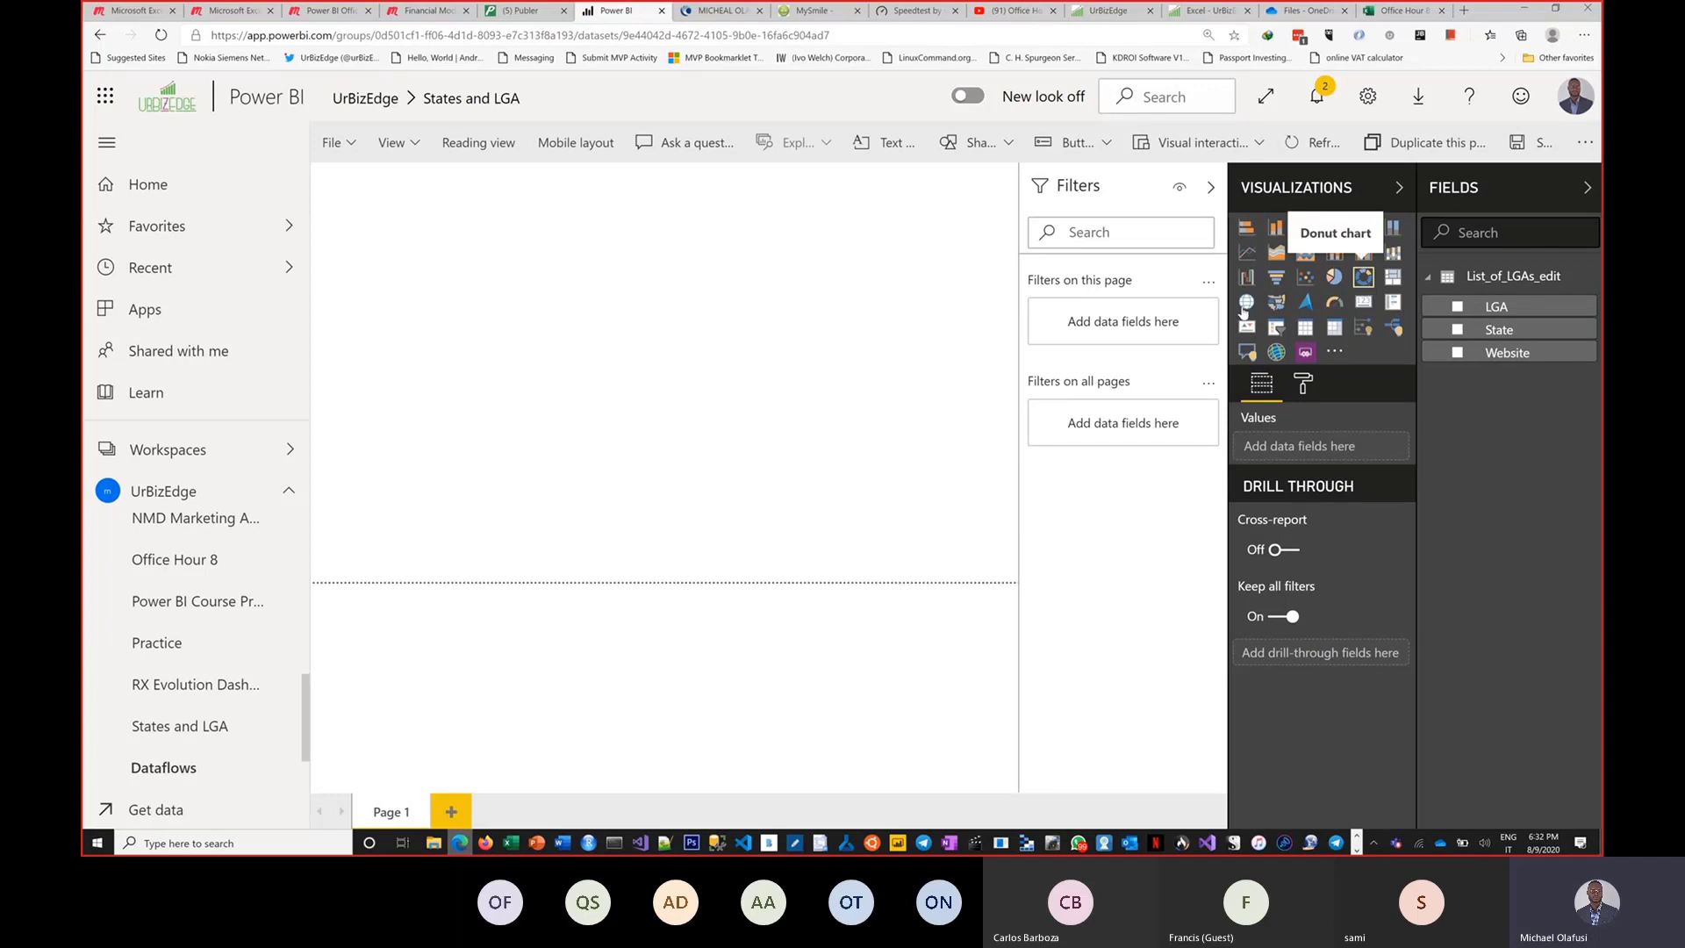
Add a matrix visual to the new report, enlarge it, and add the LGA and State fields.
left_click(1335, 329)
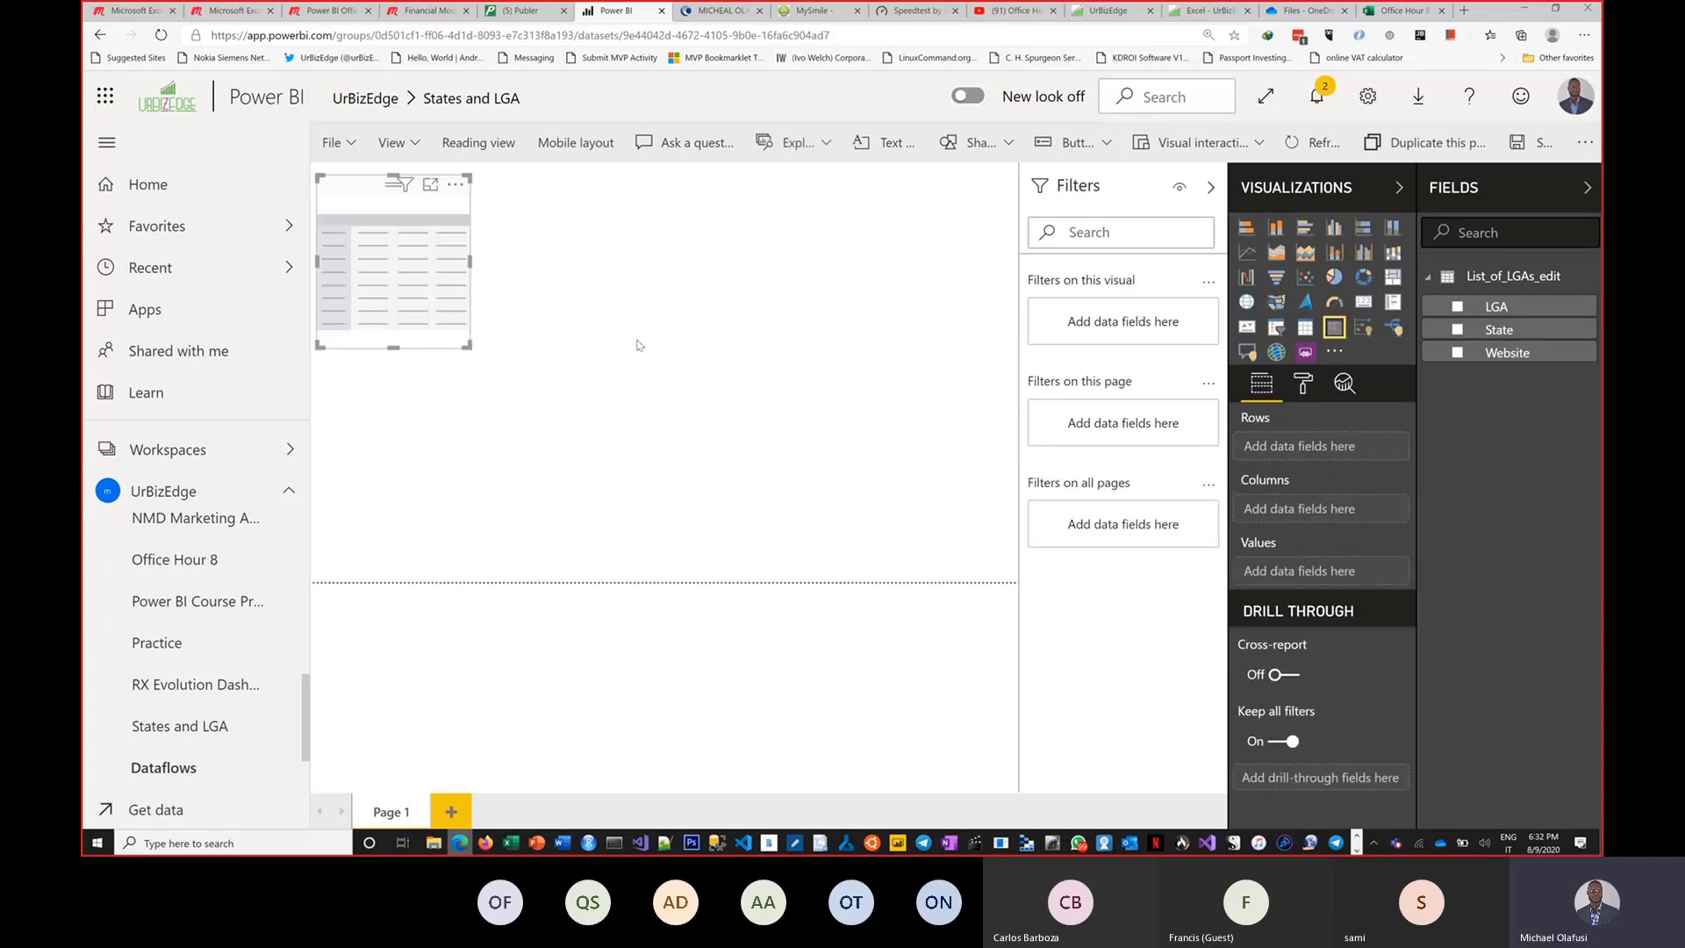
left_click_drag(469, 355, 798, 544)
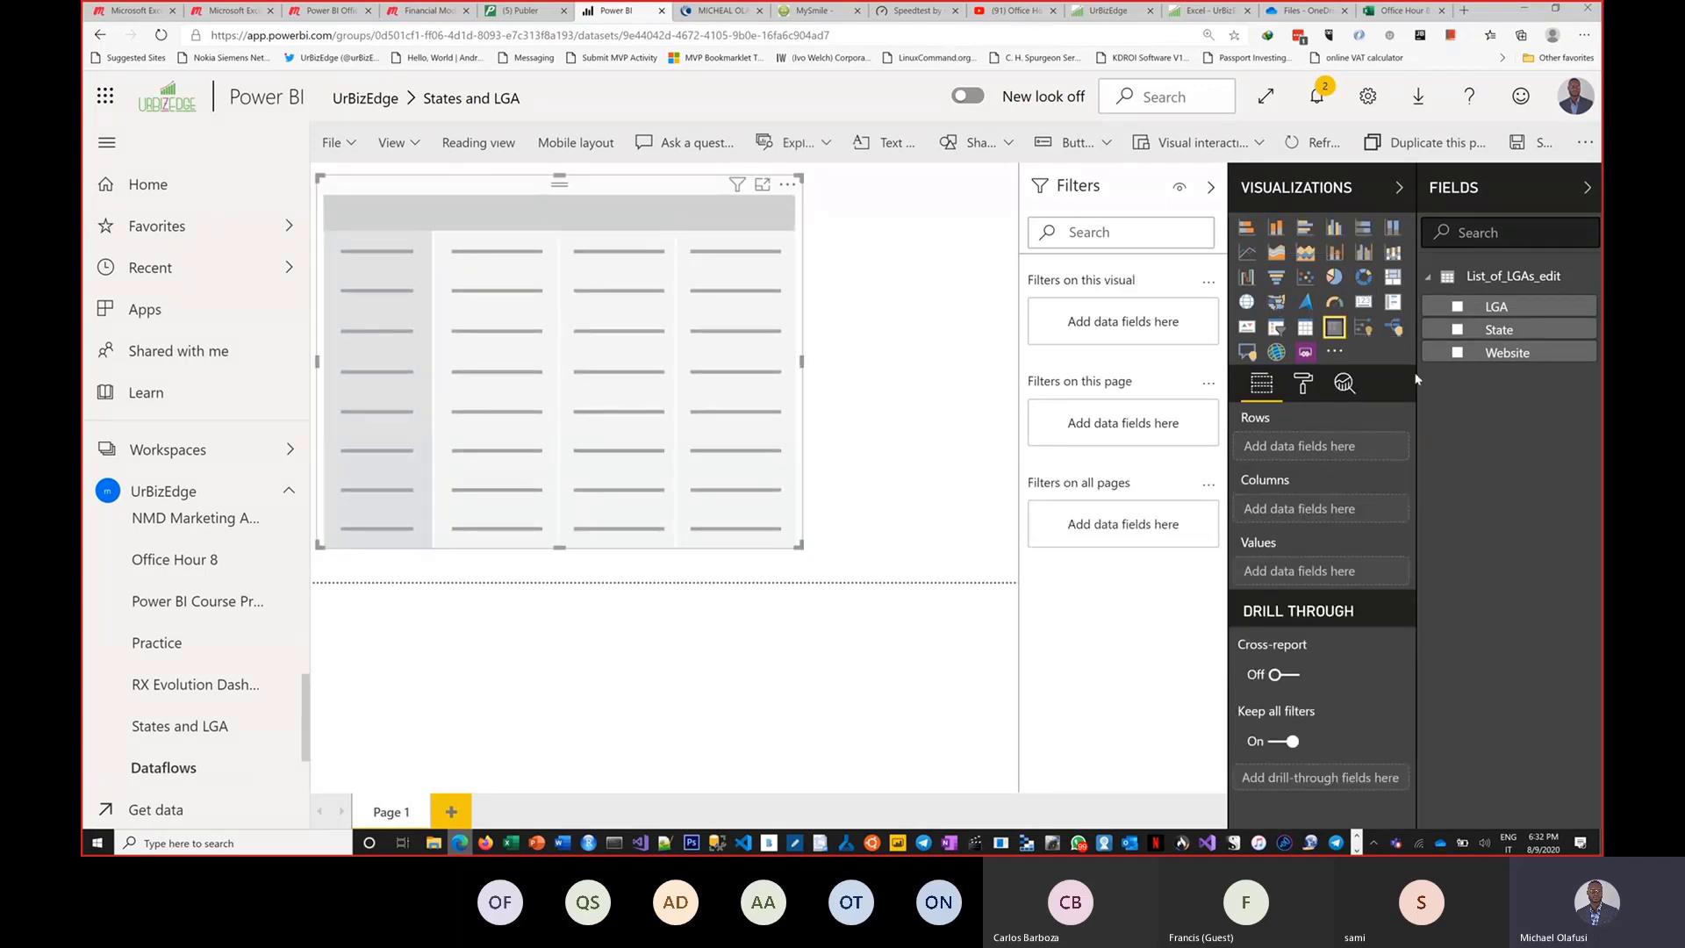
left_click(1457, 306)
left_click(1457, 330)
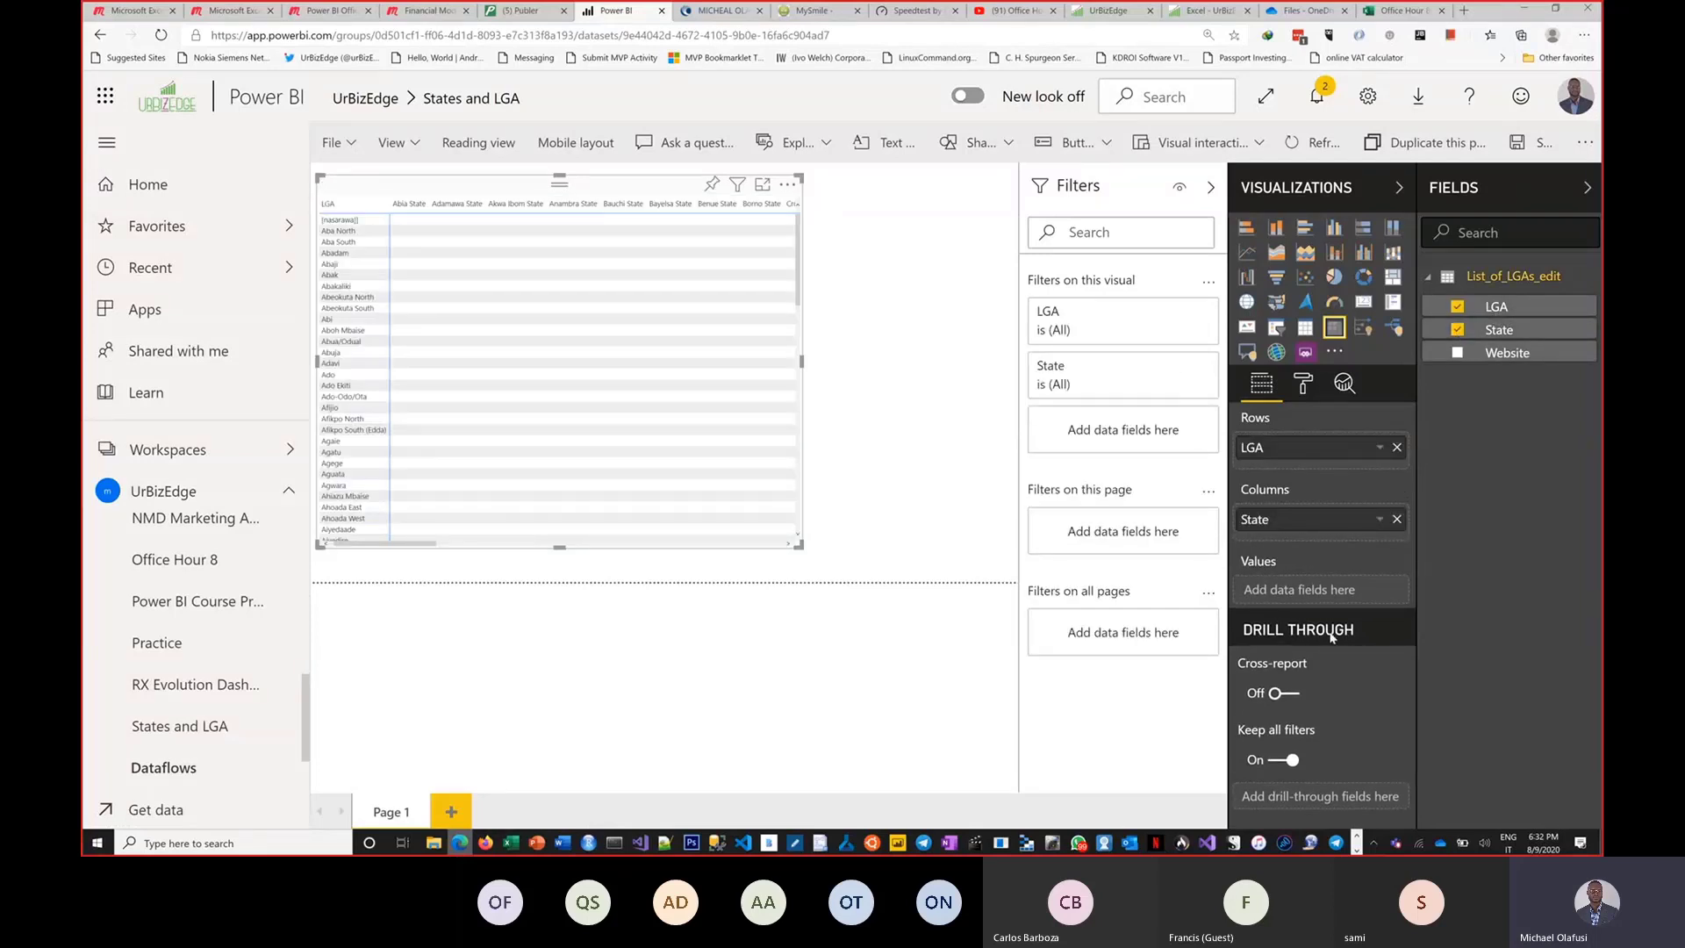
Move State into the matrix rows above LGA and widen the matrix visual.
left_click_drag(1310, 530, 1316, 458)
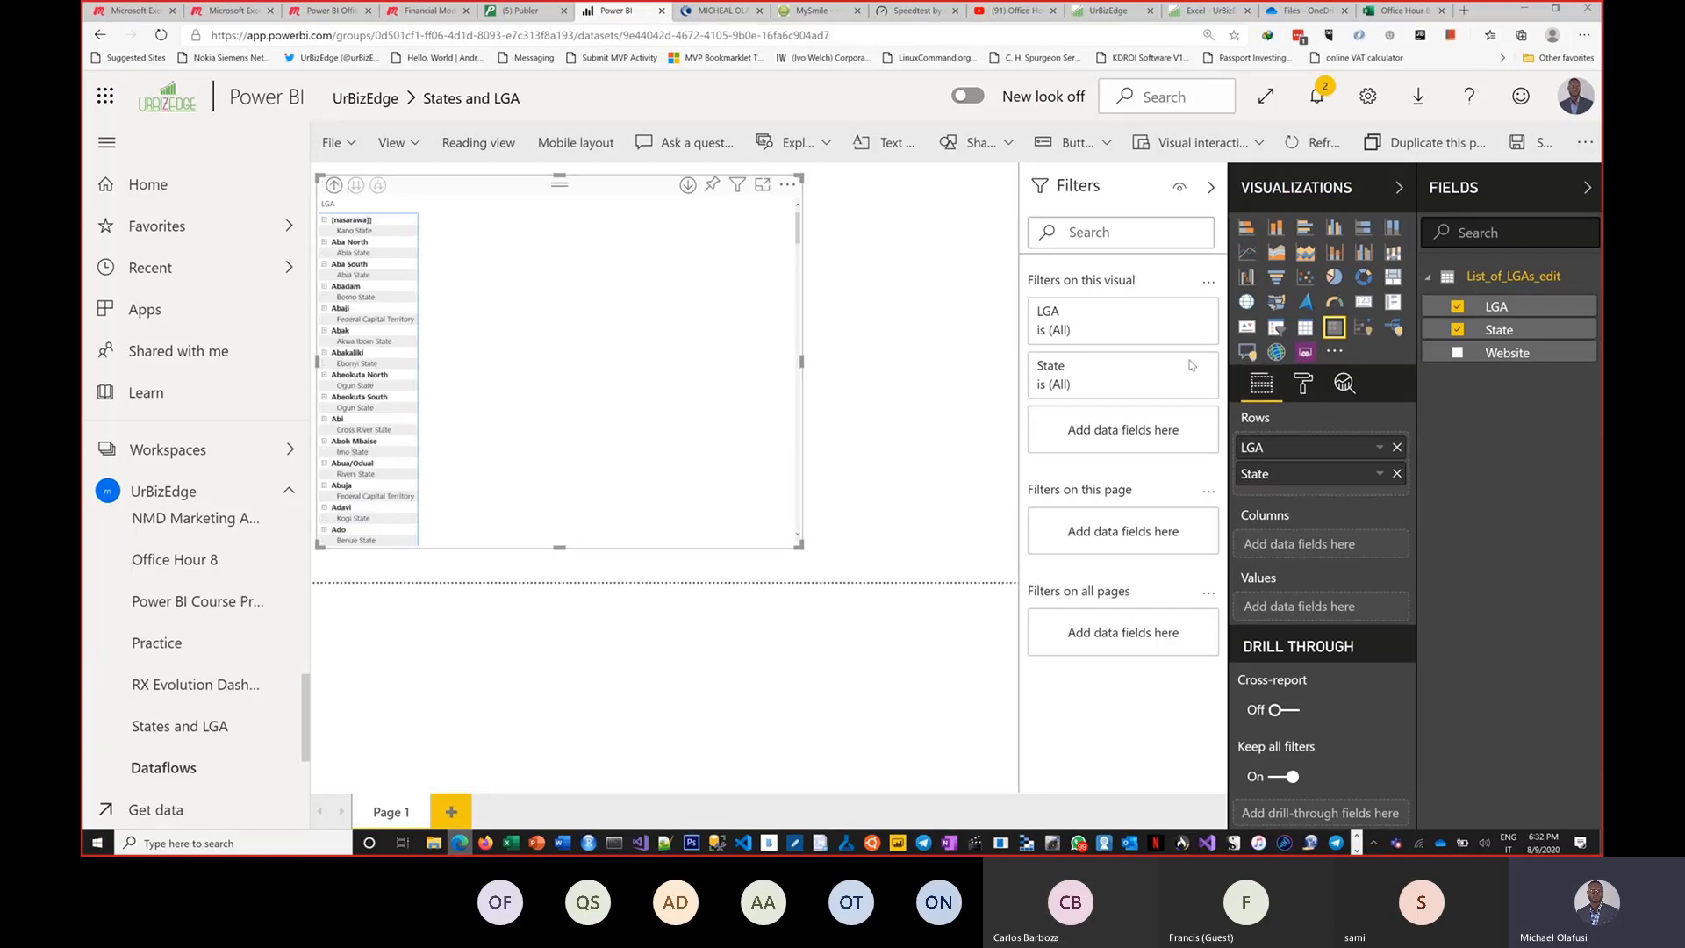
left_click(1303, 383)
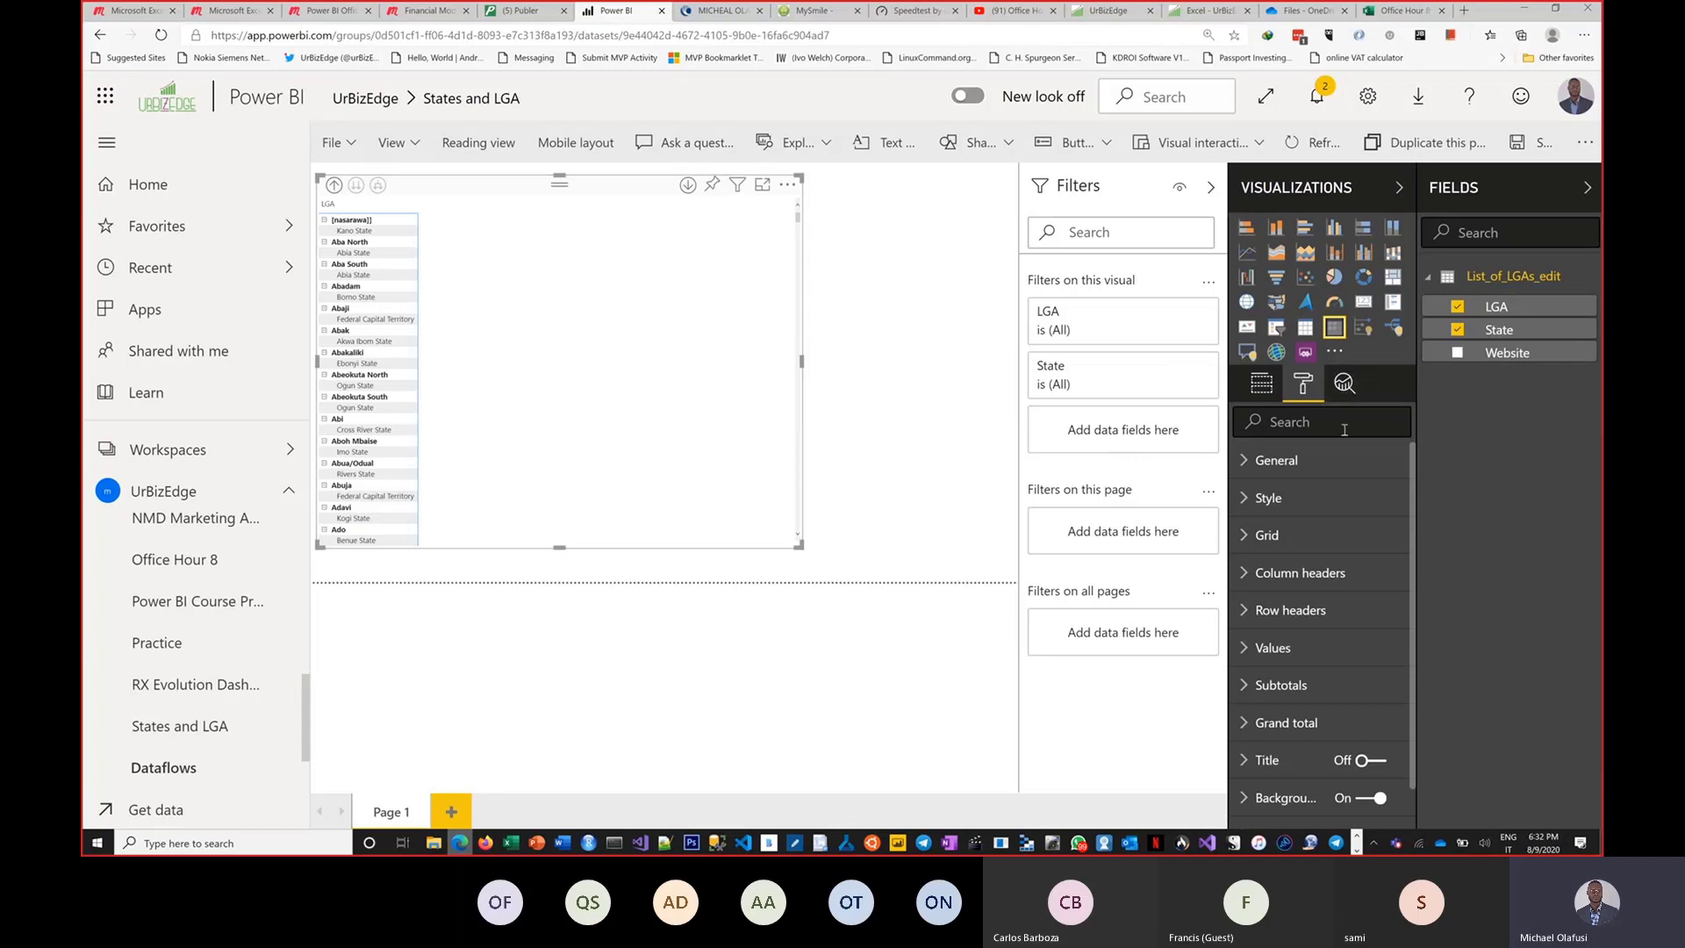
left_click(1262, 386)
left_click_drag(1265, 440, 1264, 484)
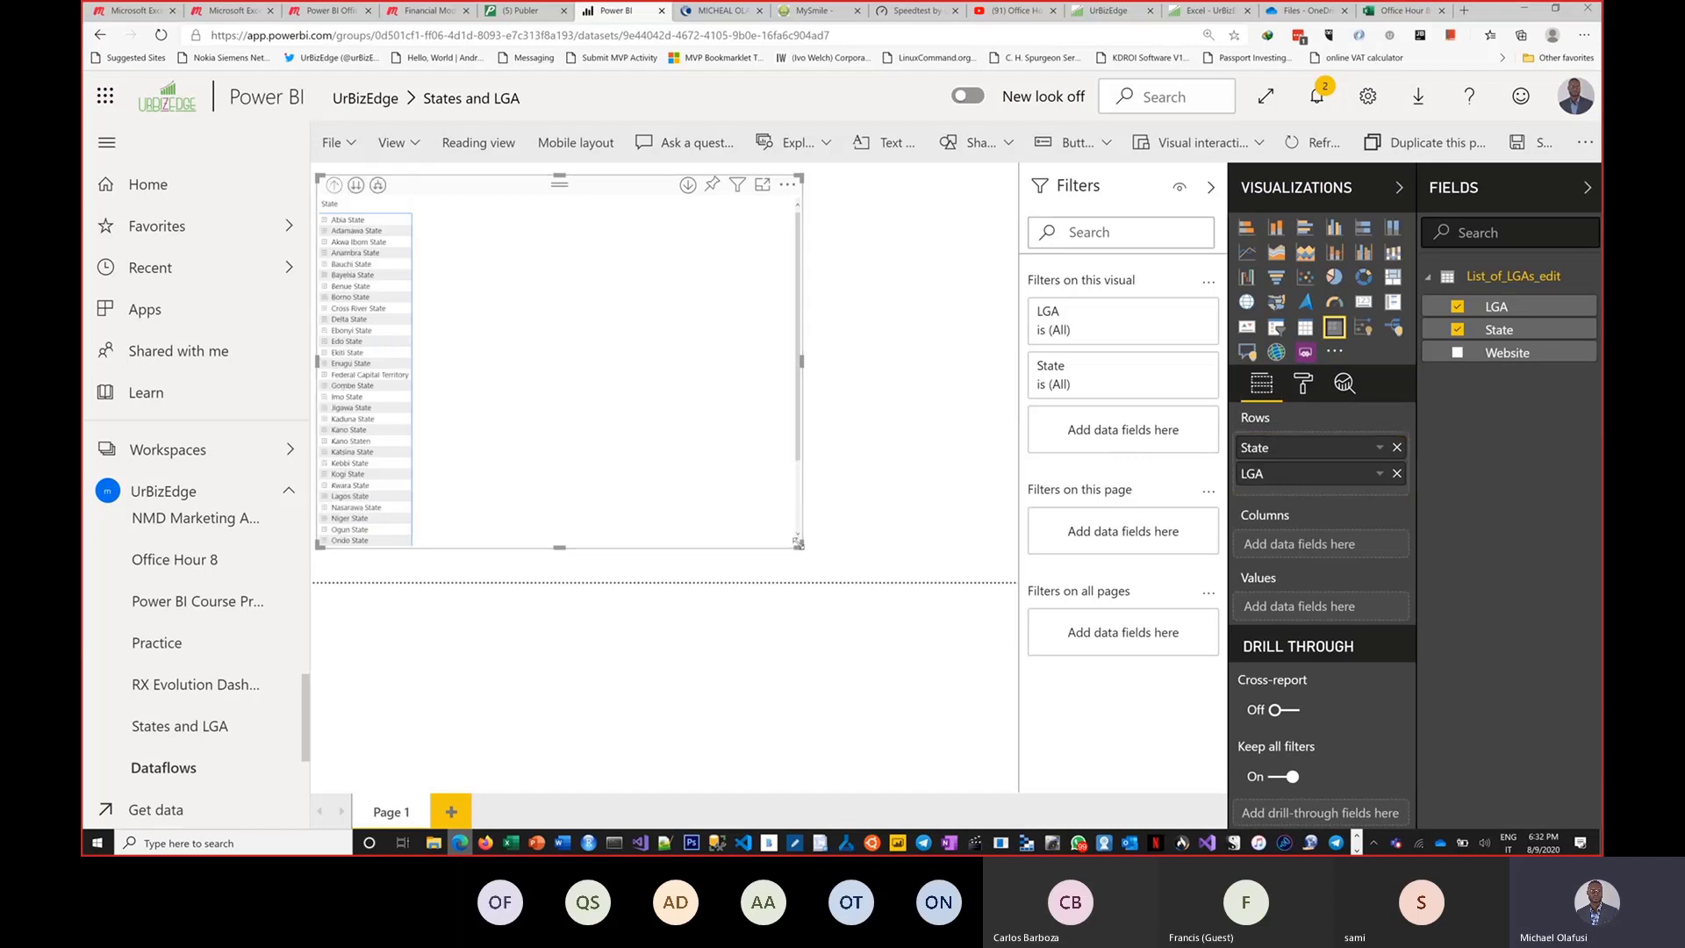
left_click_drag(793, 541, 906, 577)
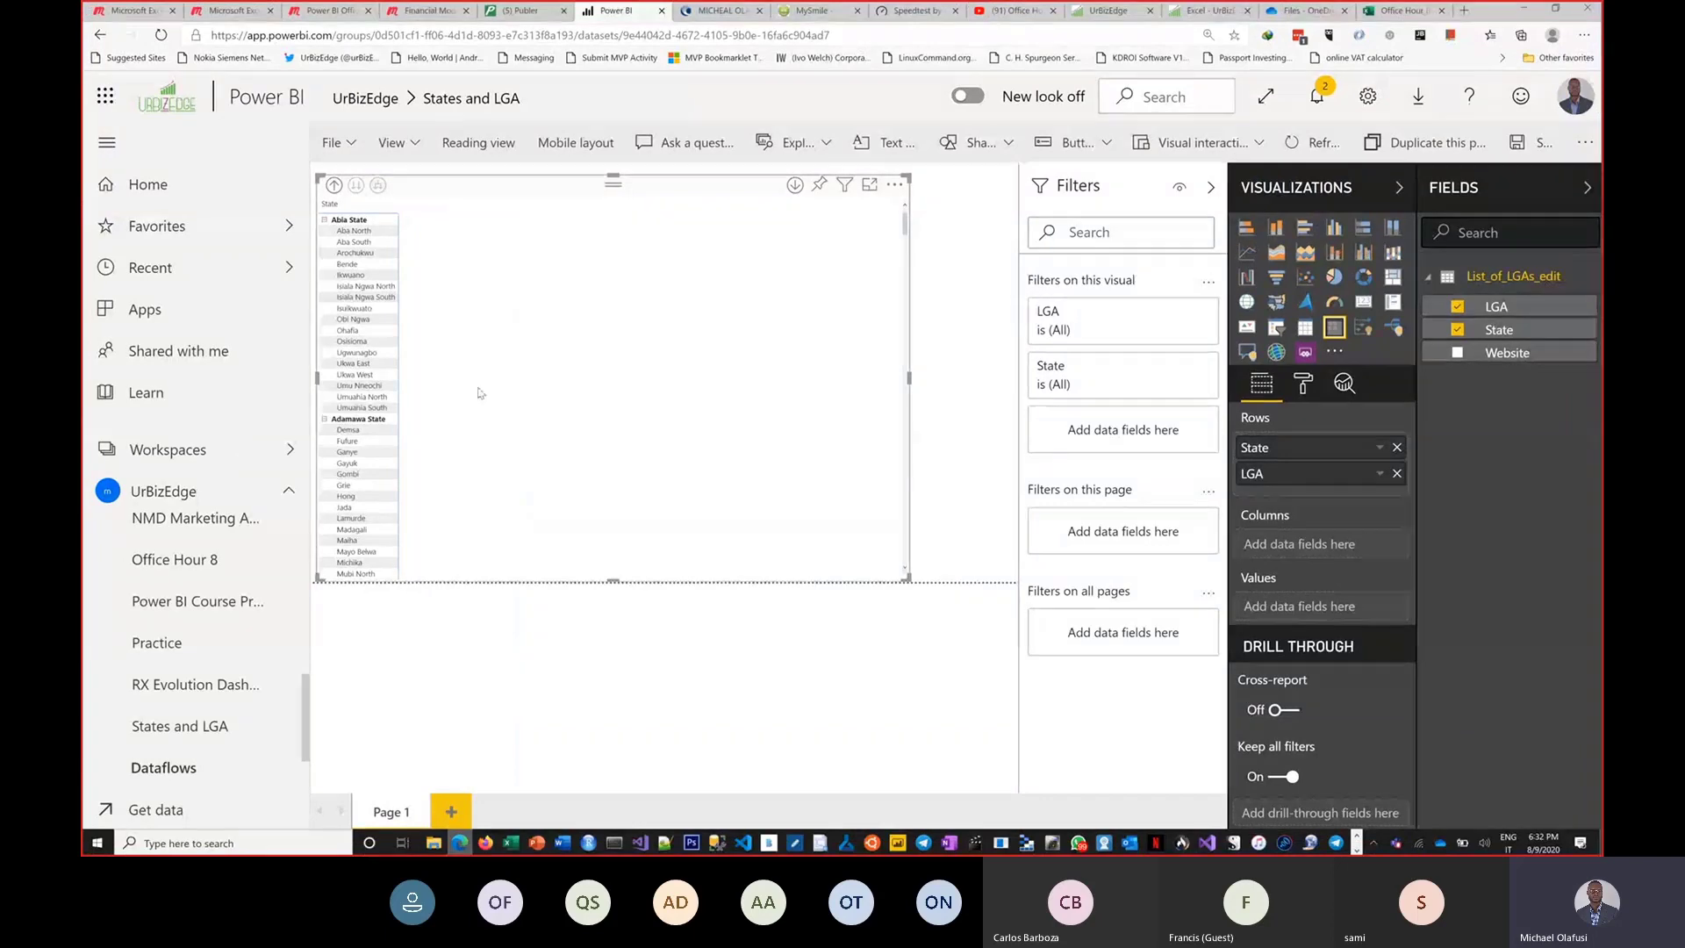
In the Excel workbook, enter Abia in cell G5 and try converting it to the Organization data type.
key("alt+Tab")
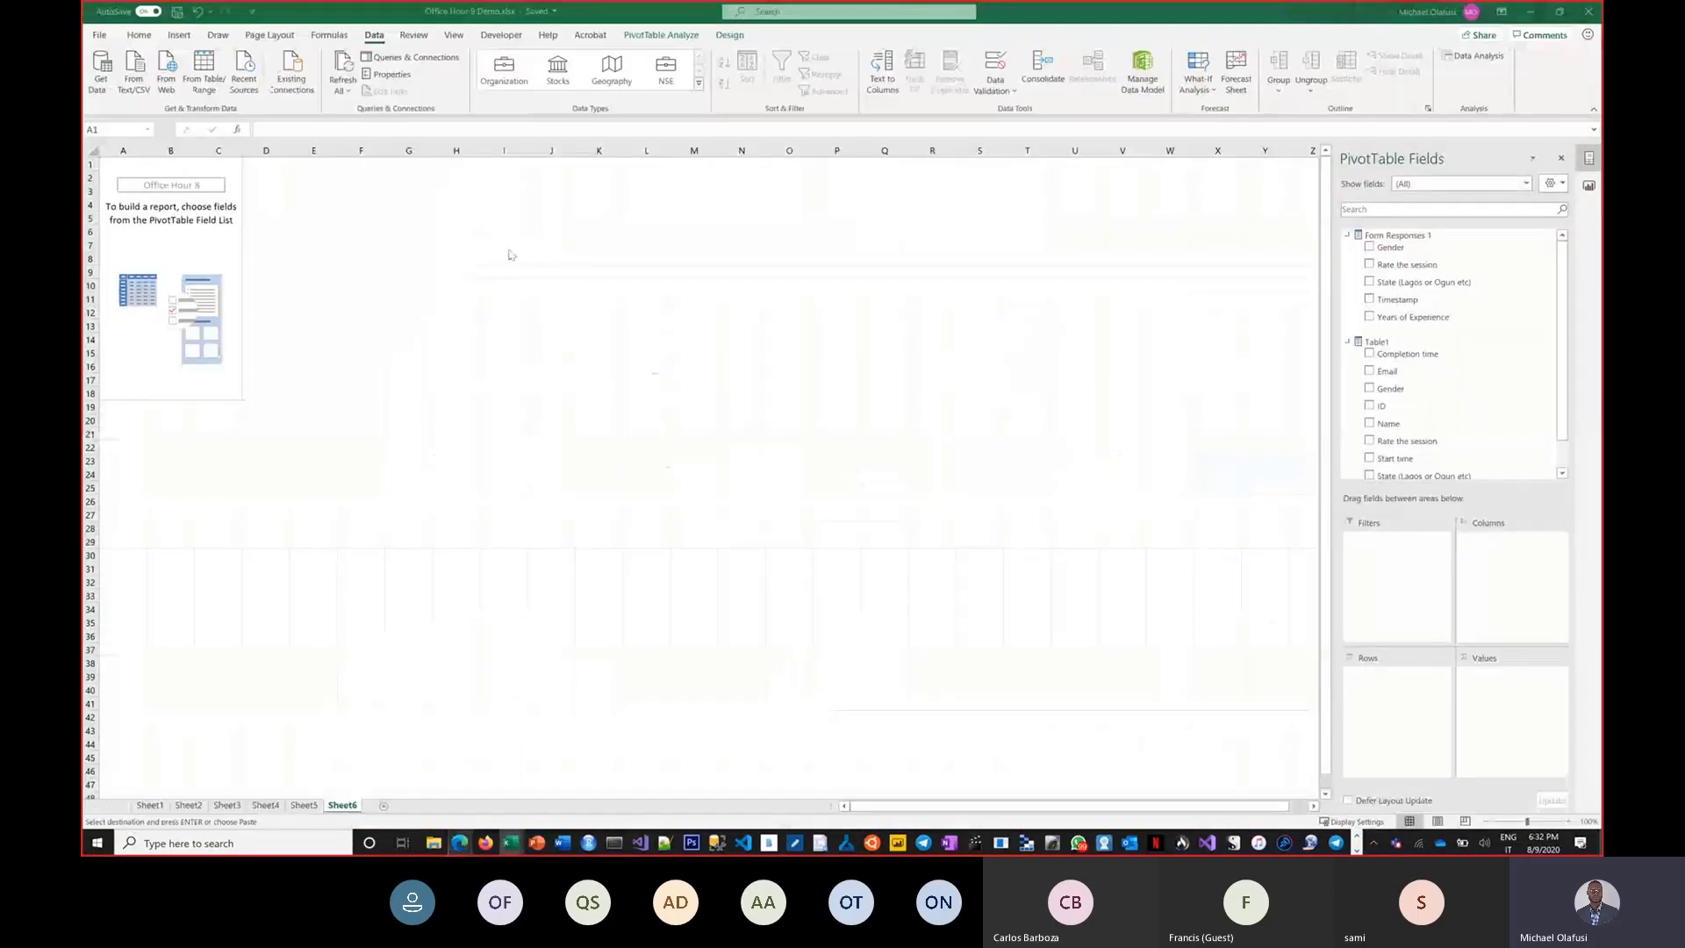
left_click(407, 216)
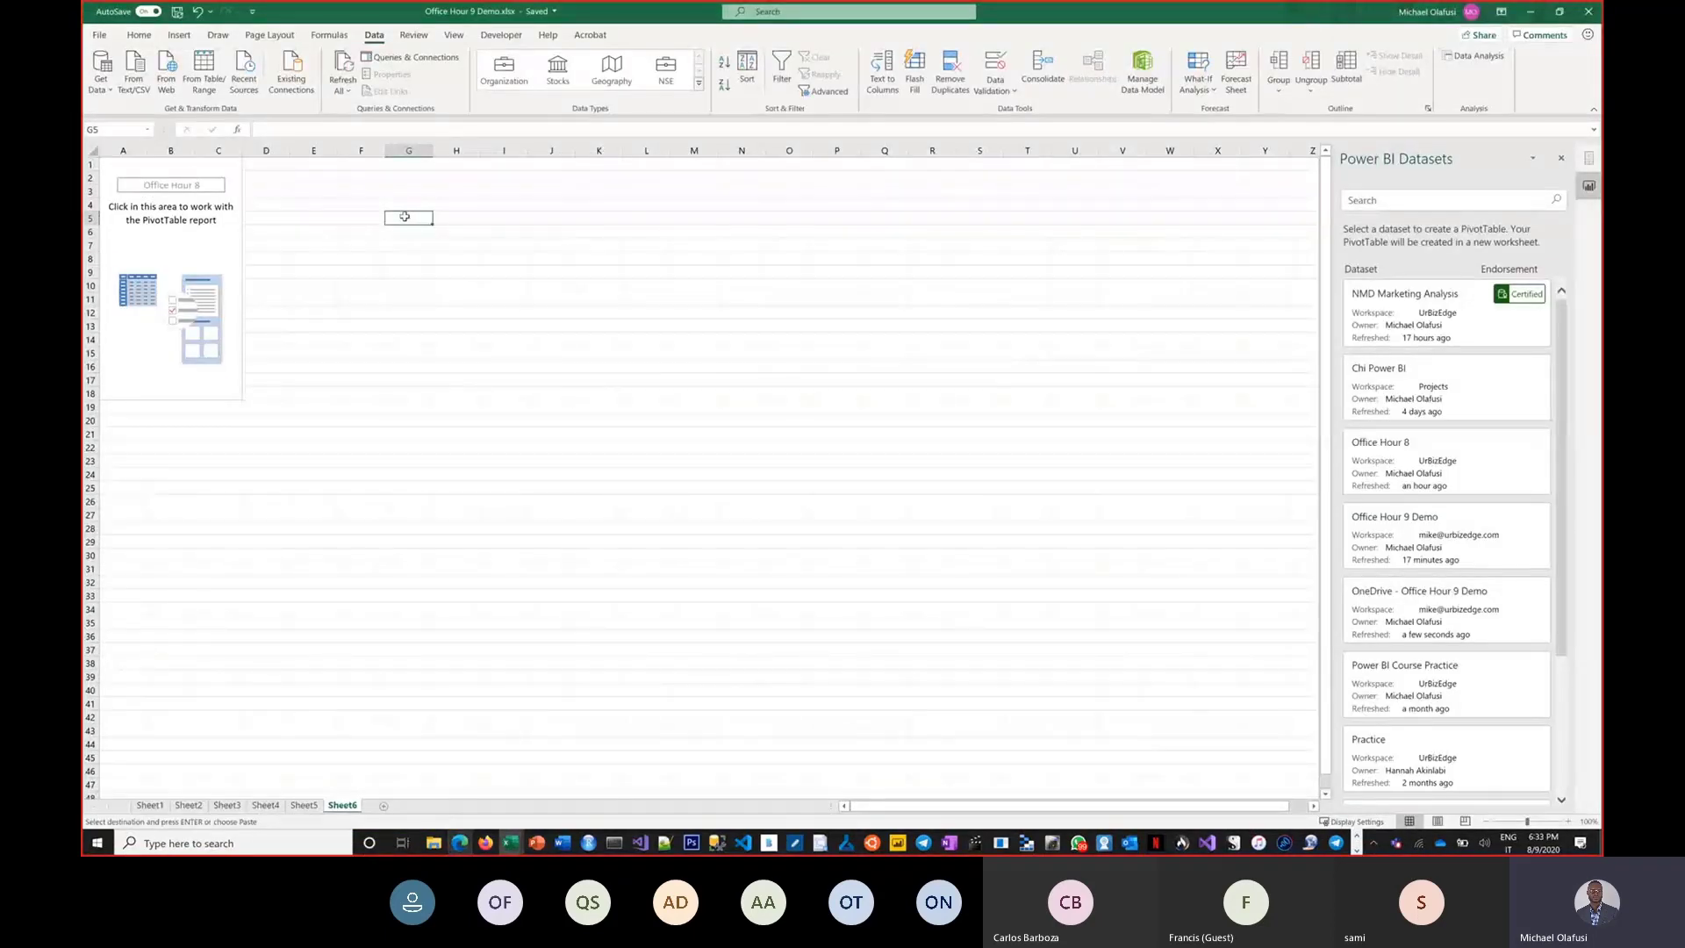
type("Abia")
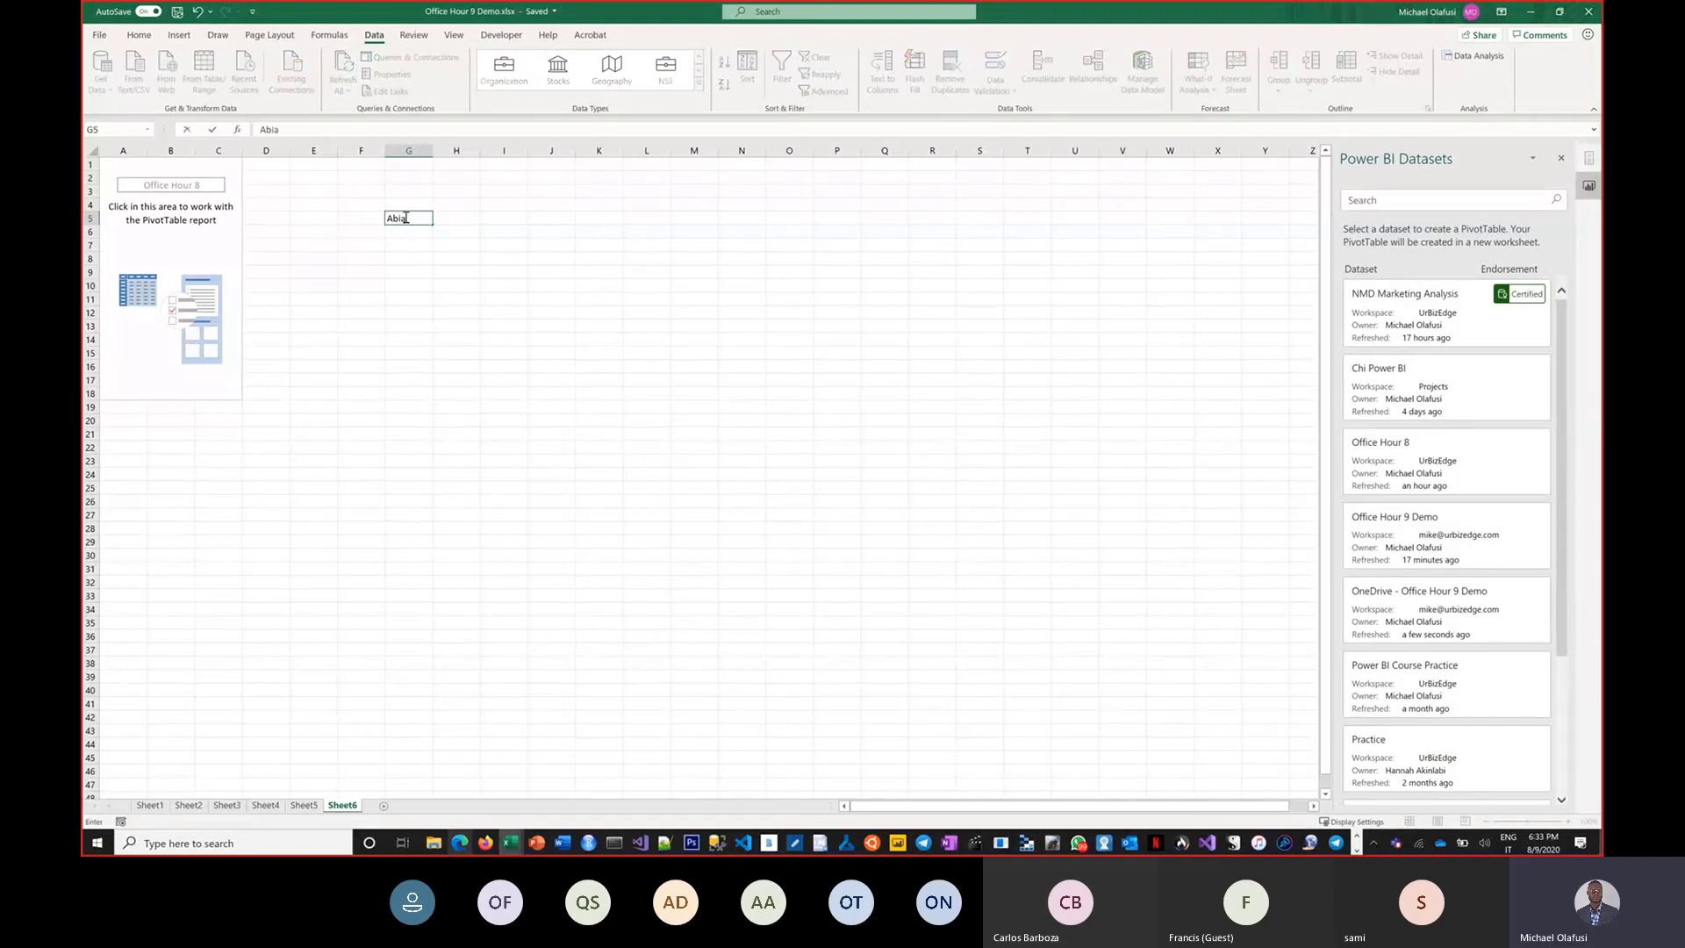
key("ctrl+Return")
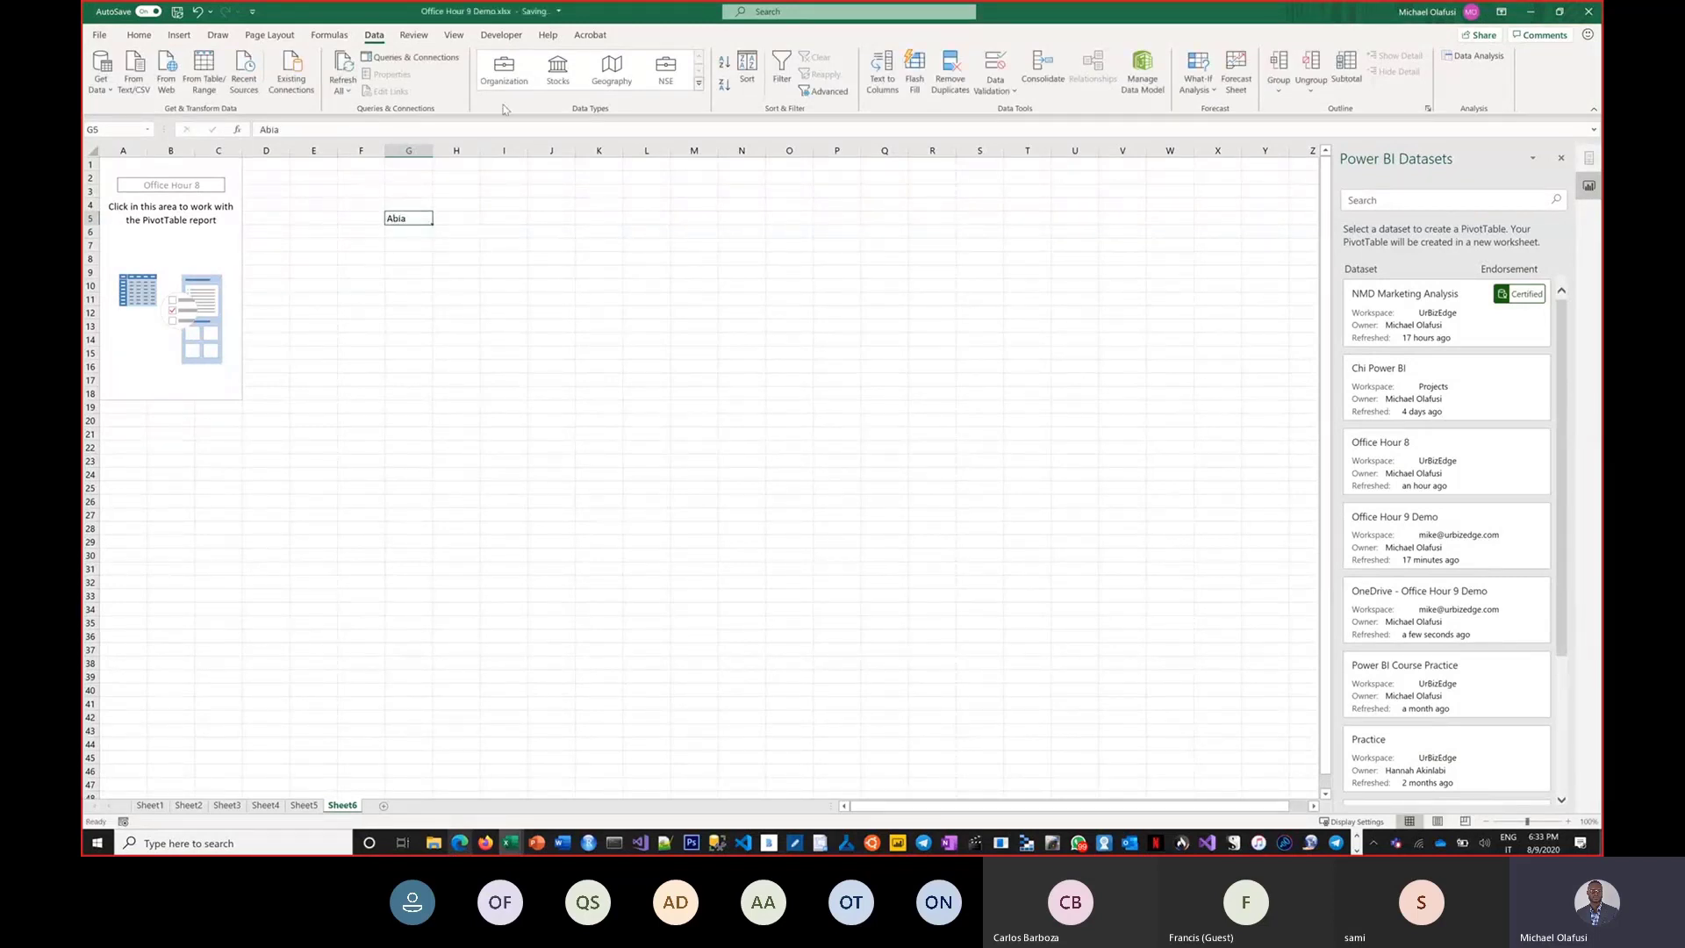
left_click(503, 81)
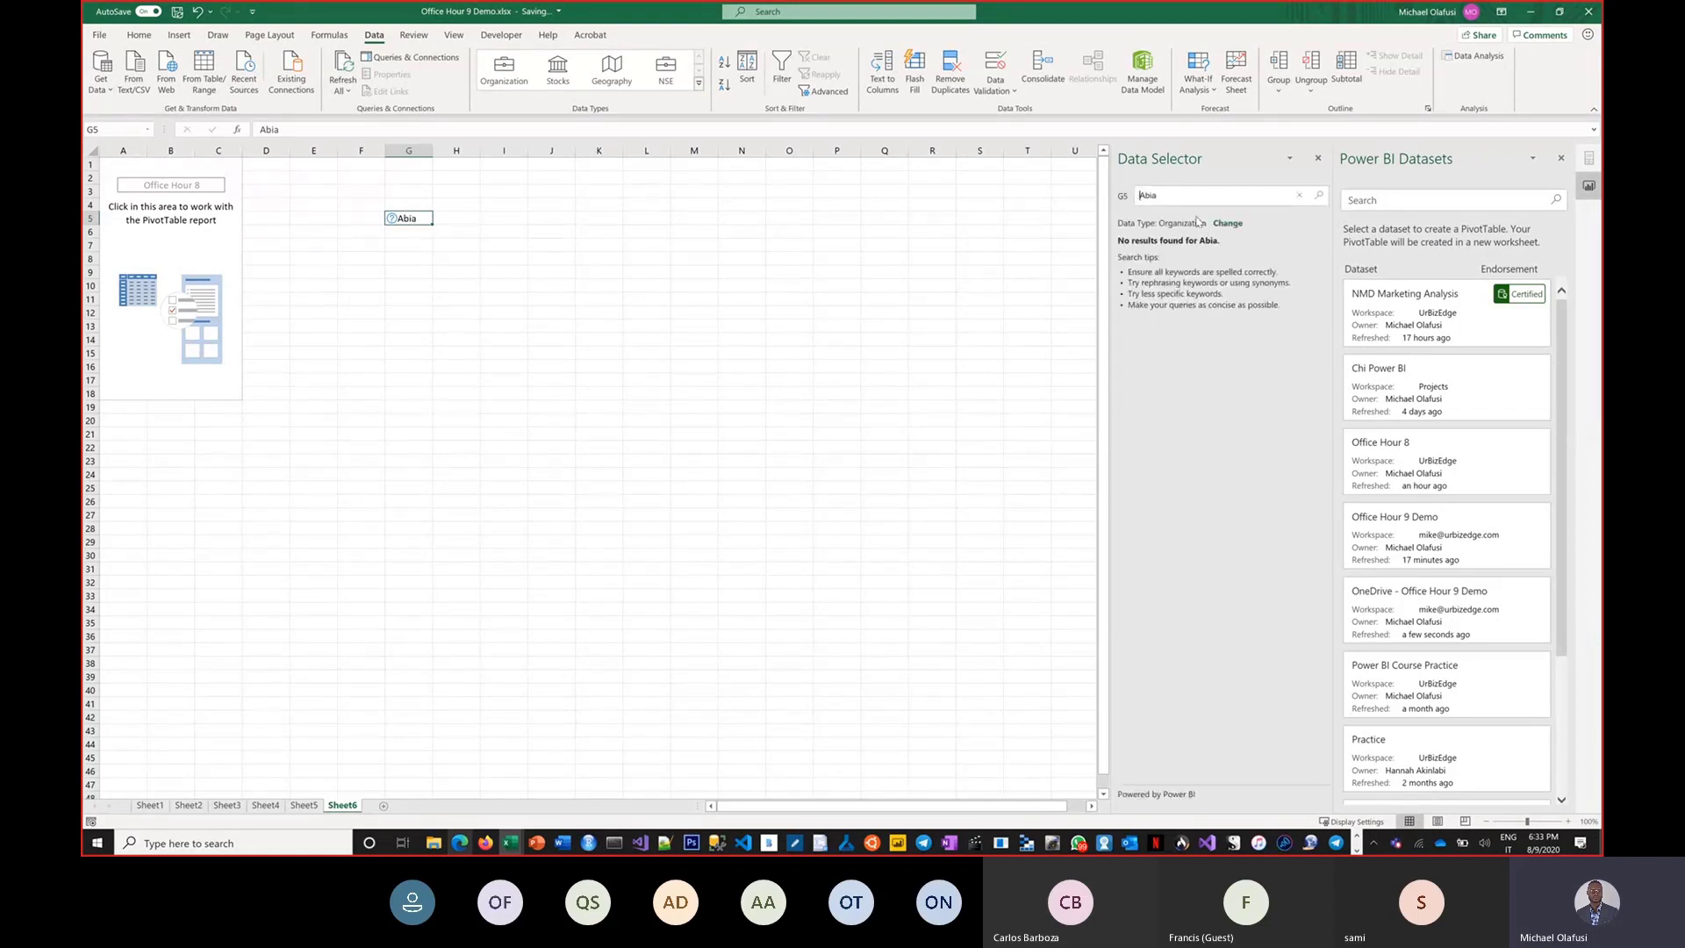
left_click(516, 272)
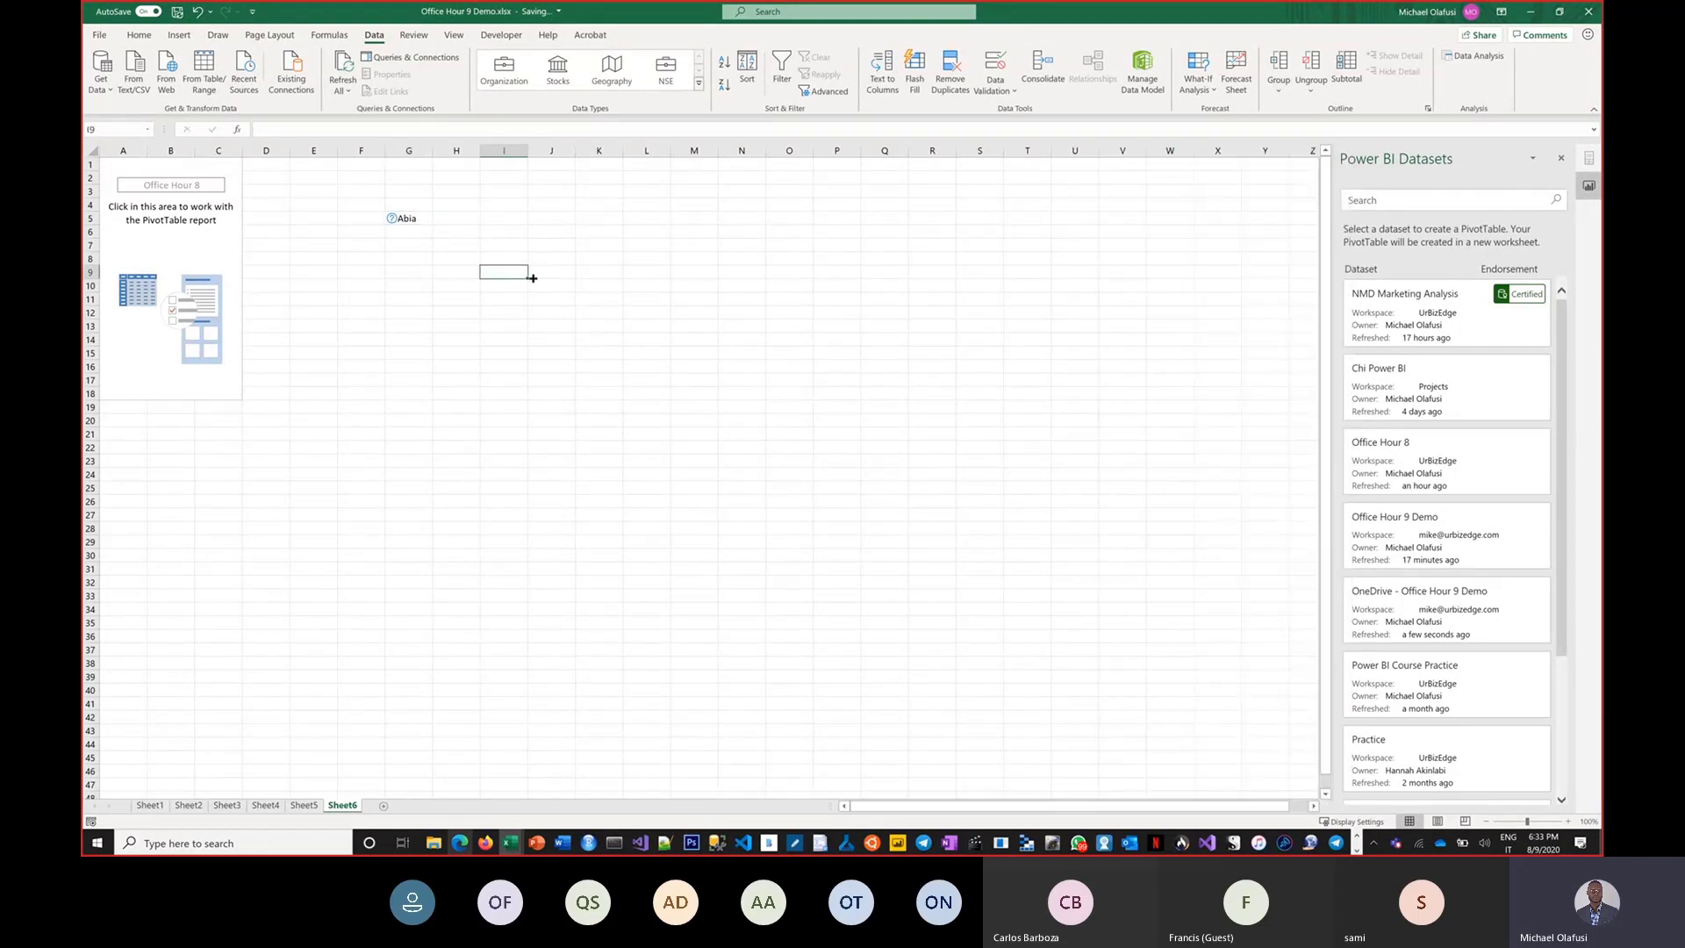
Back in the browser, leave the new report without saving its changes.
key("alt+Tab")
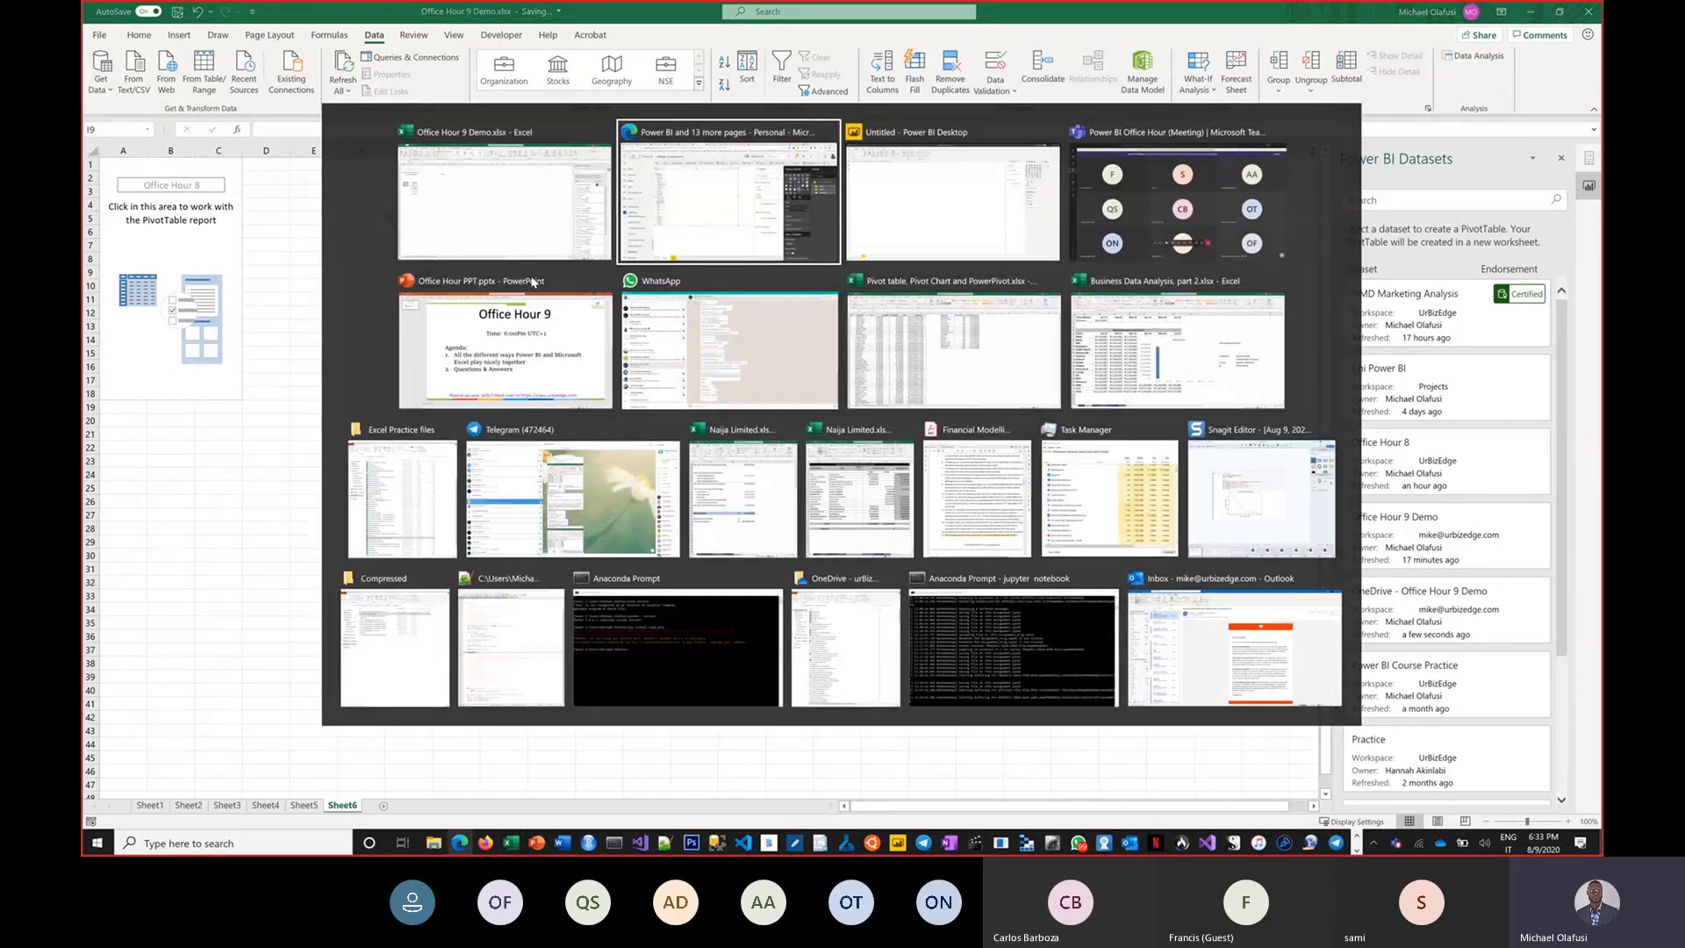
scroll(180, 649, "down", 2)
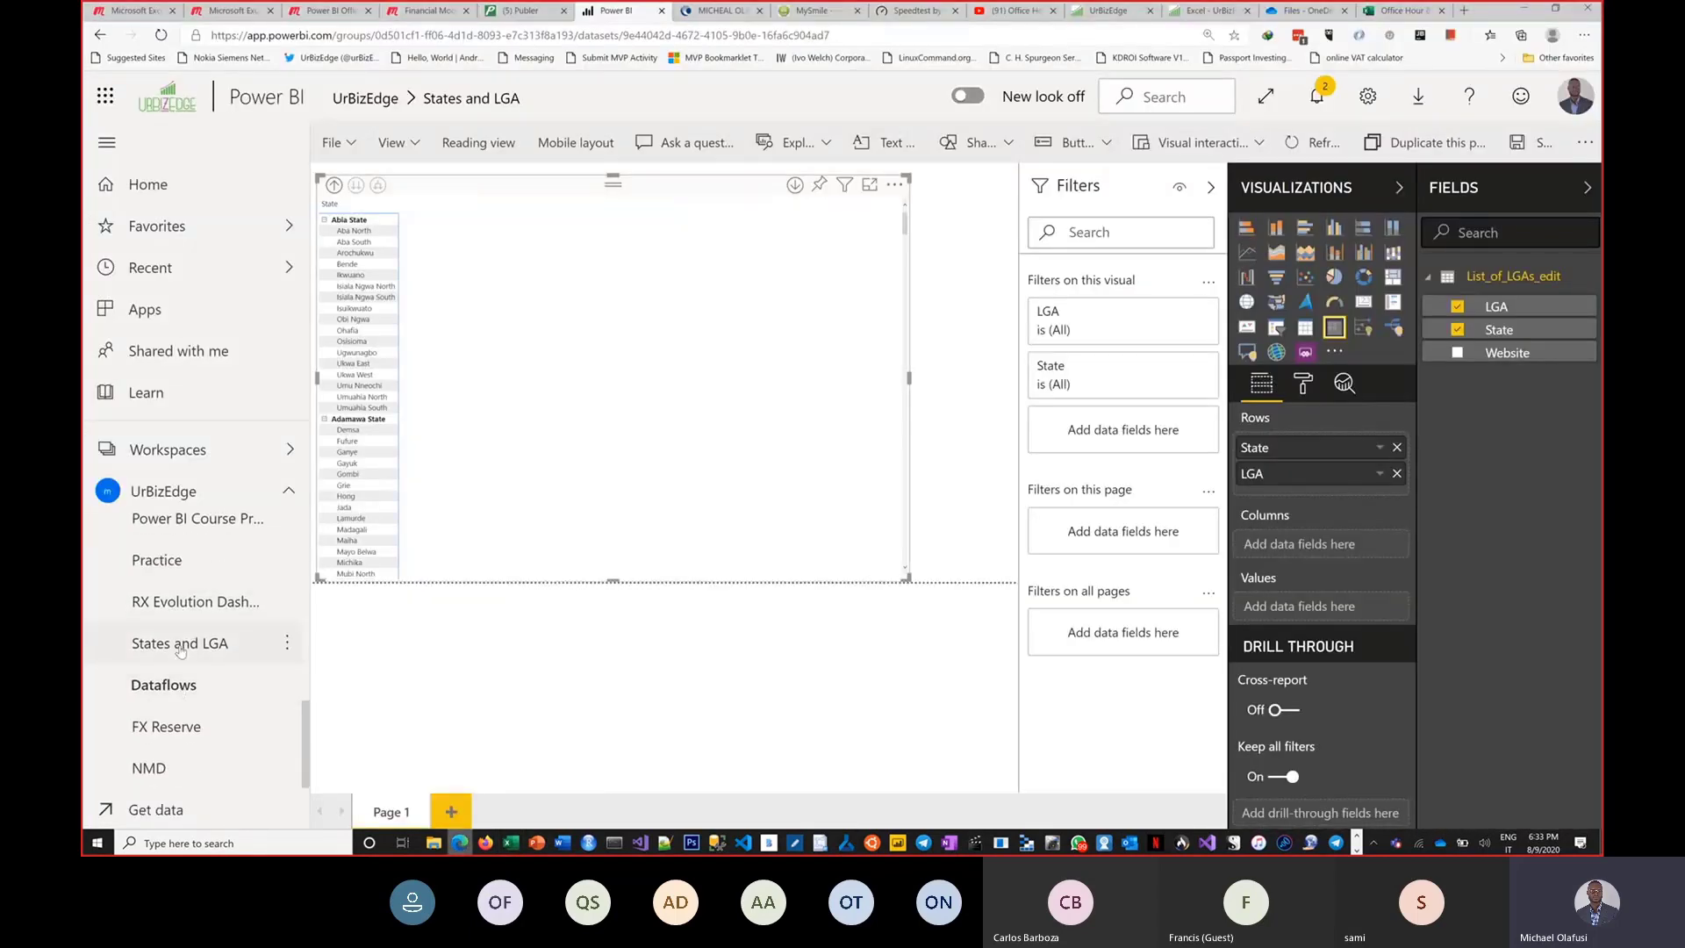
scroll(180, 649, "up", 4)
scroll(187, 709, "down", 2)
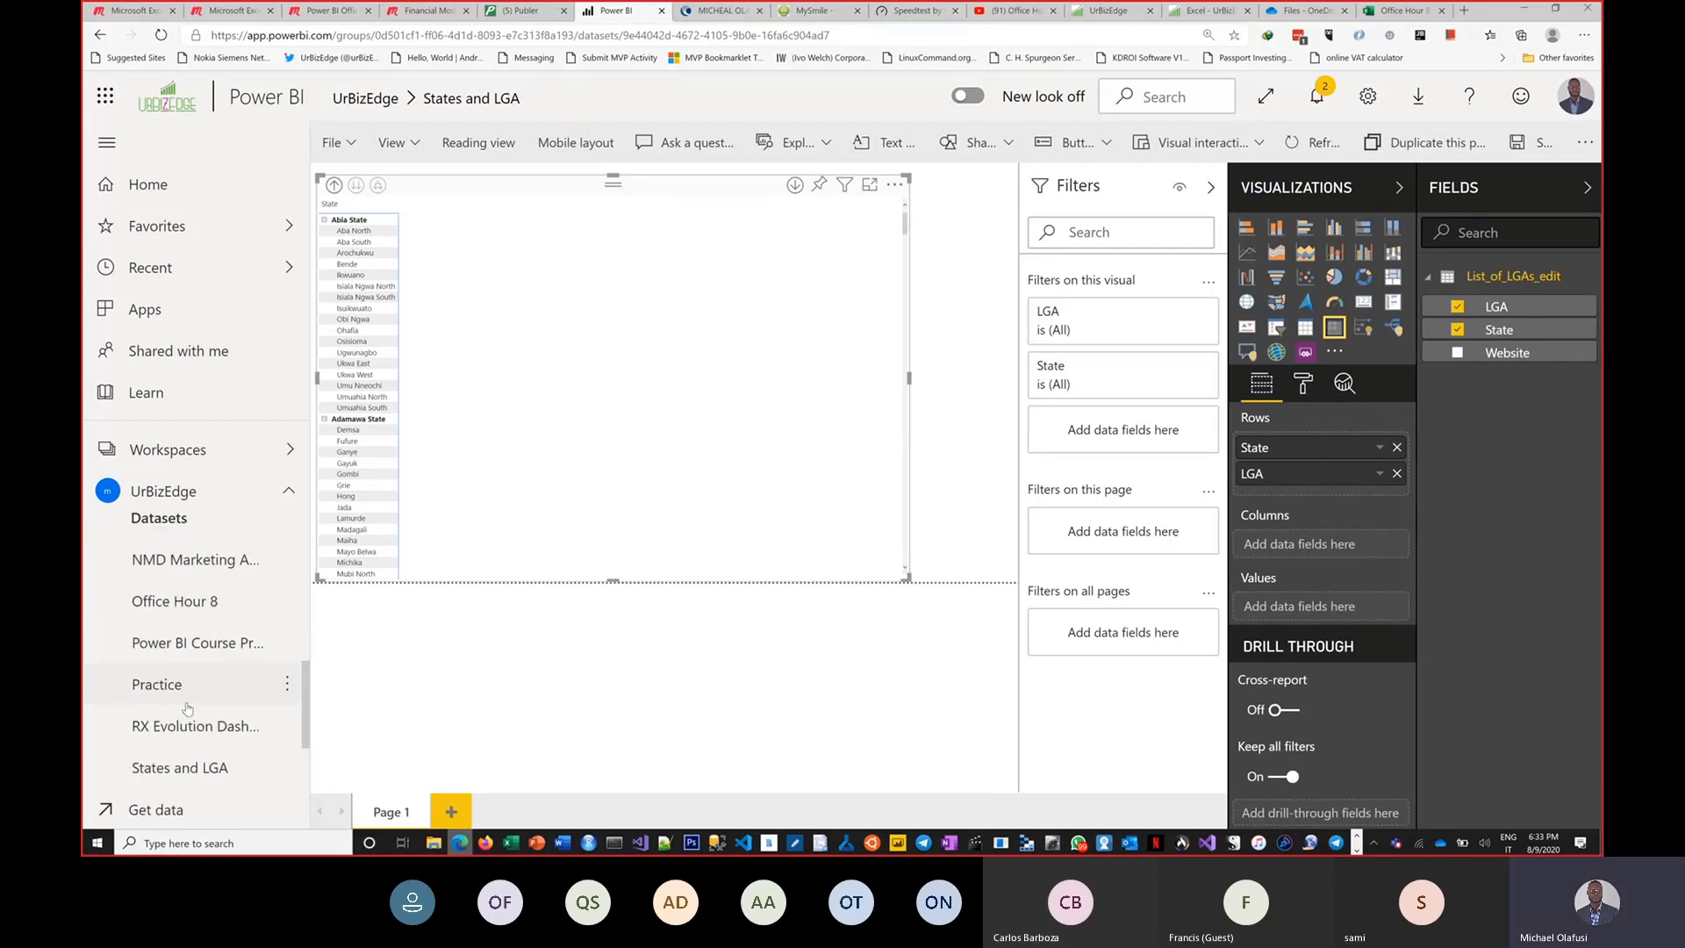
scroll(186, 709, "down", 1)
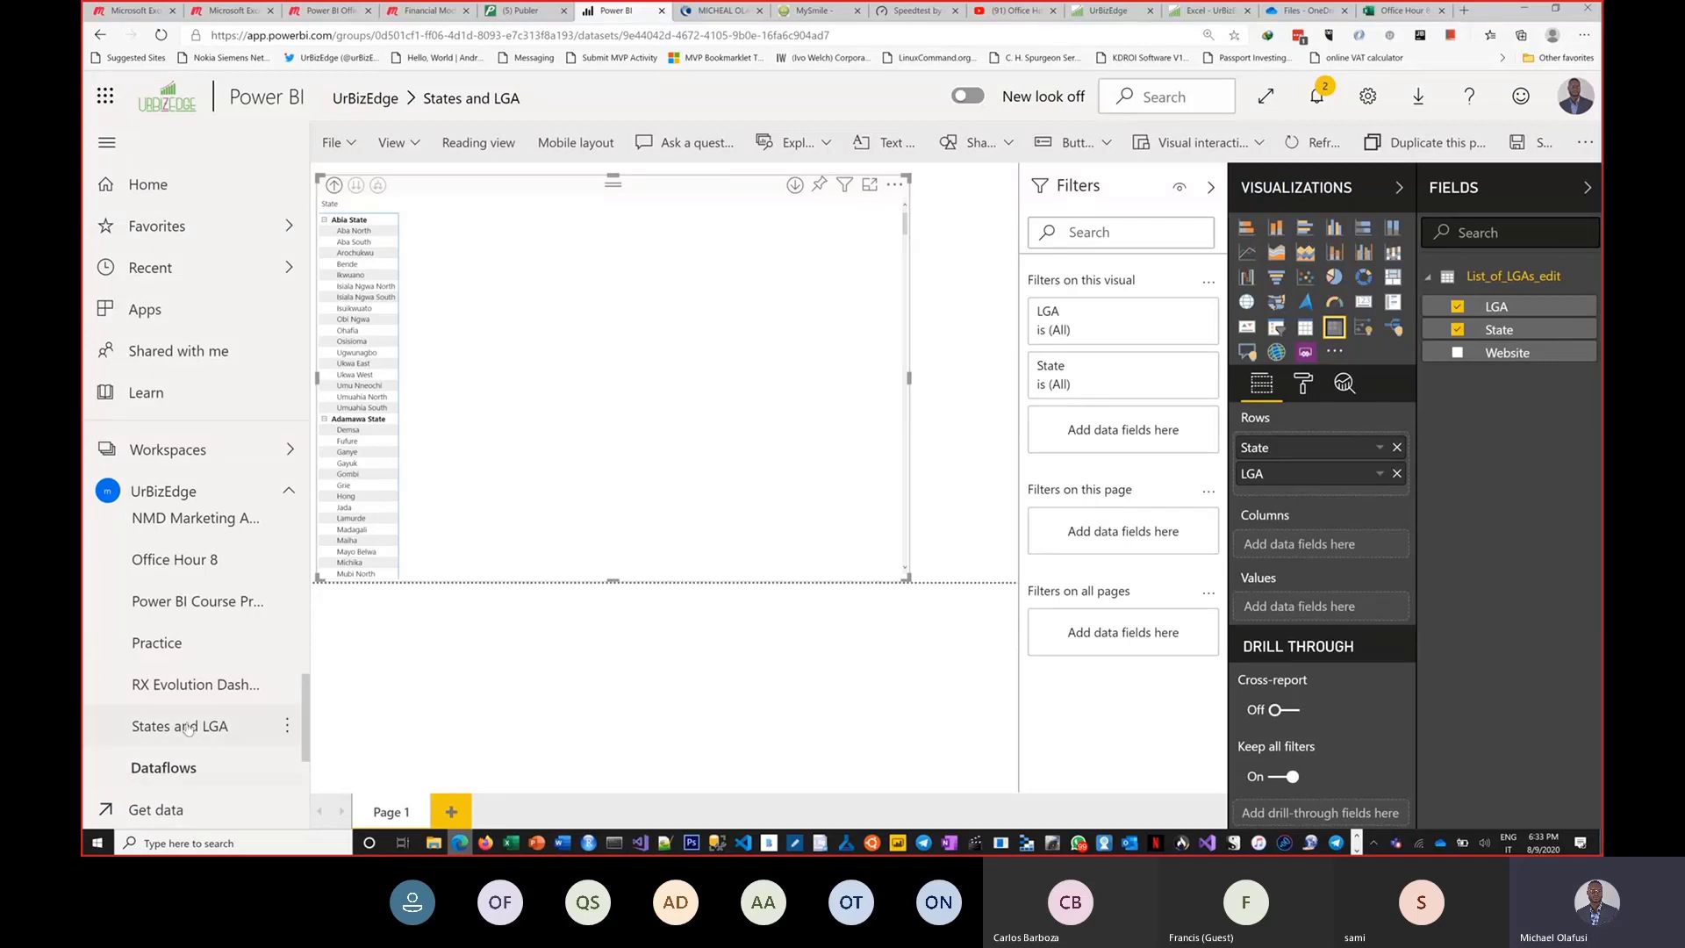
scroll(187, 728, "down", 3)
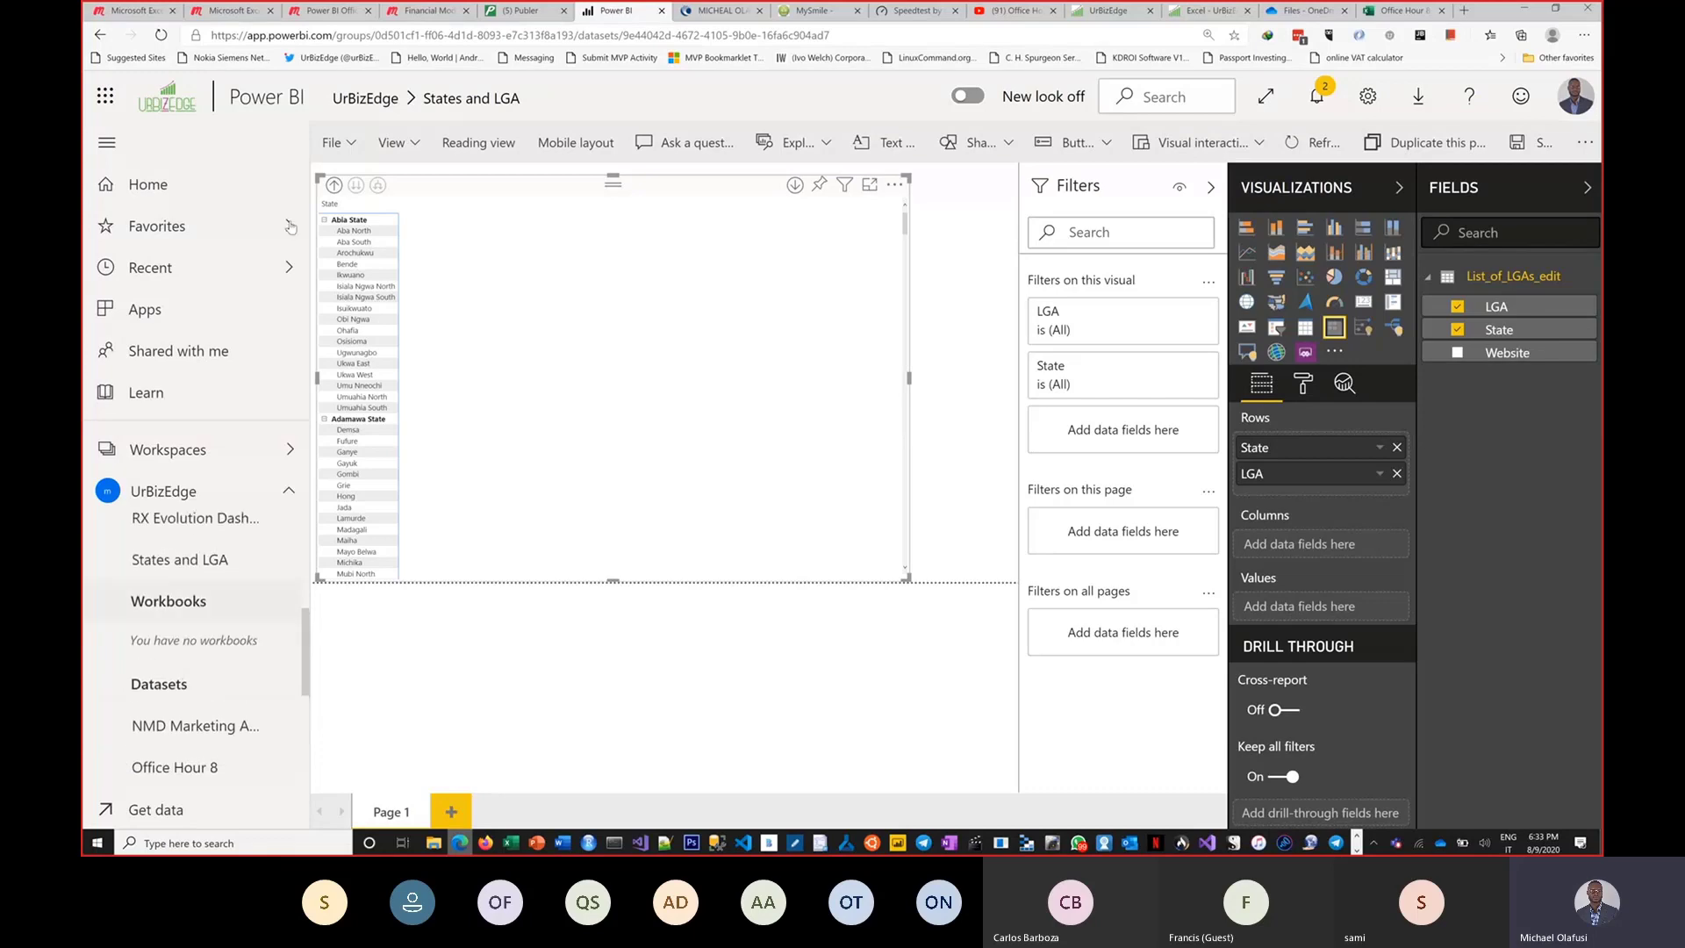
left_click(355, 104)
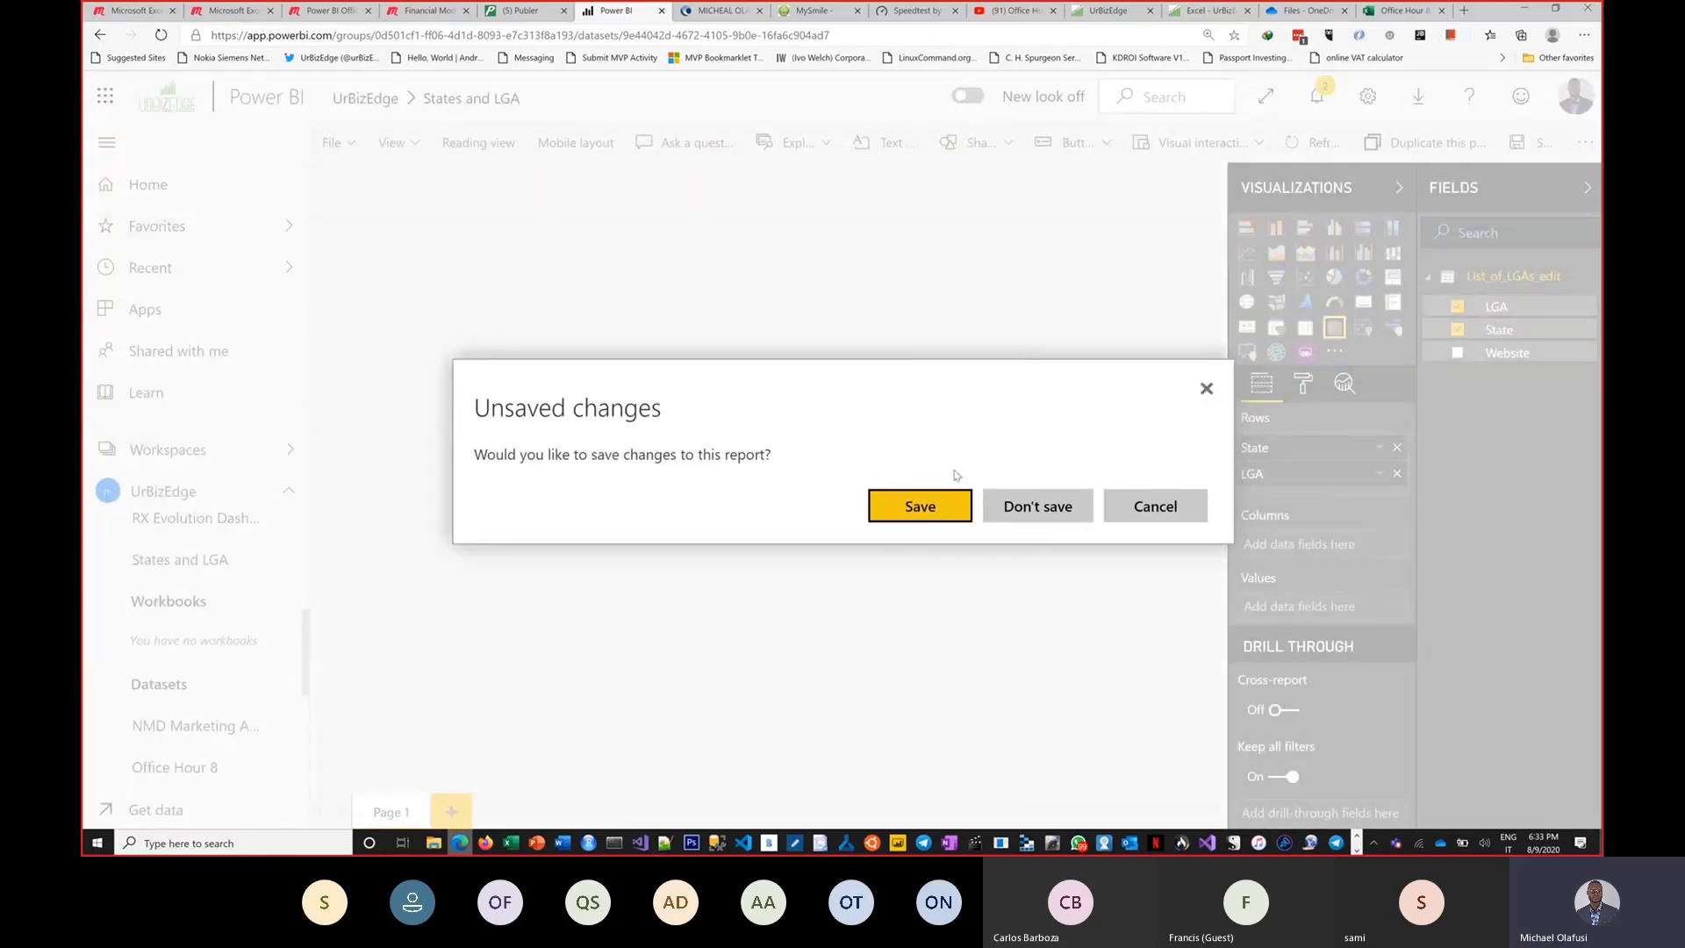
left_click(1009, 502)
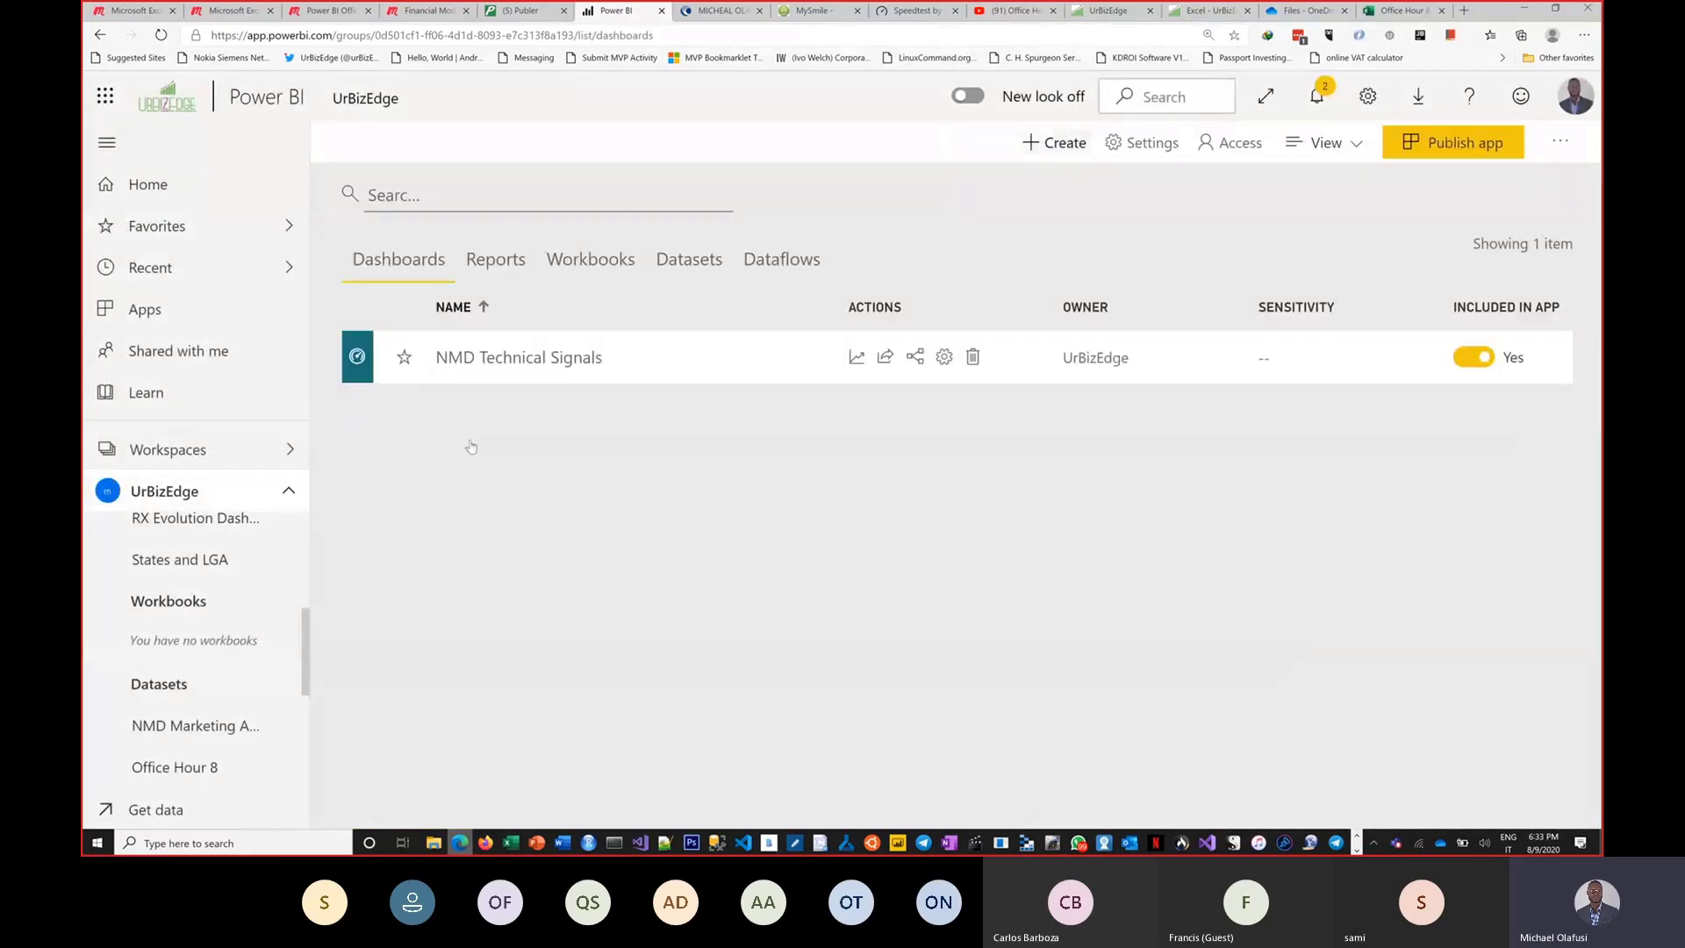
Open the settings of the States and LGA dataset and expand its Endorsement section.
left_click(662, 261)
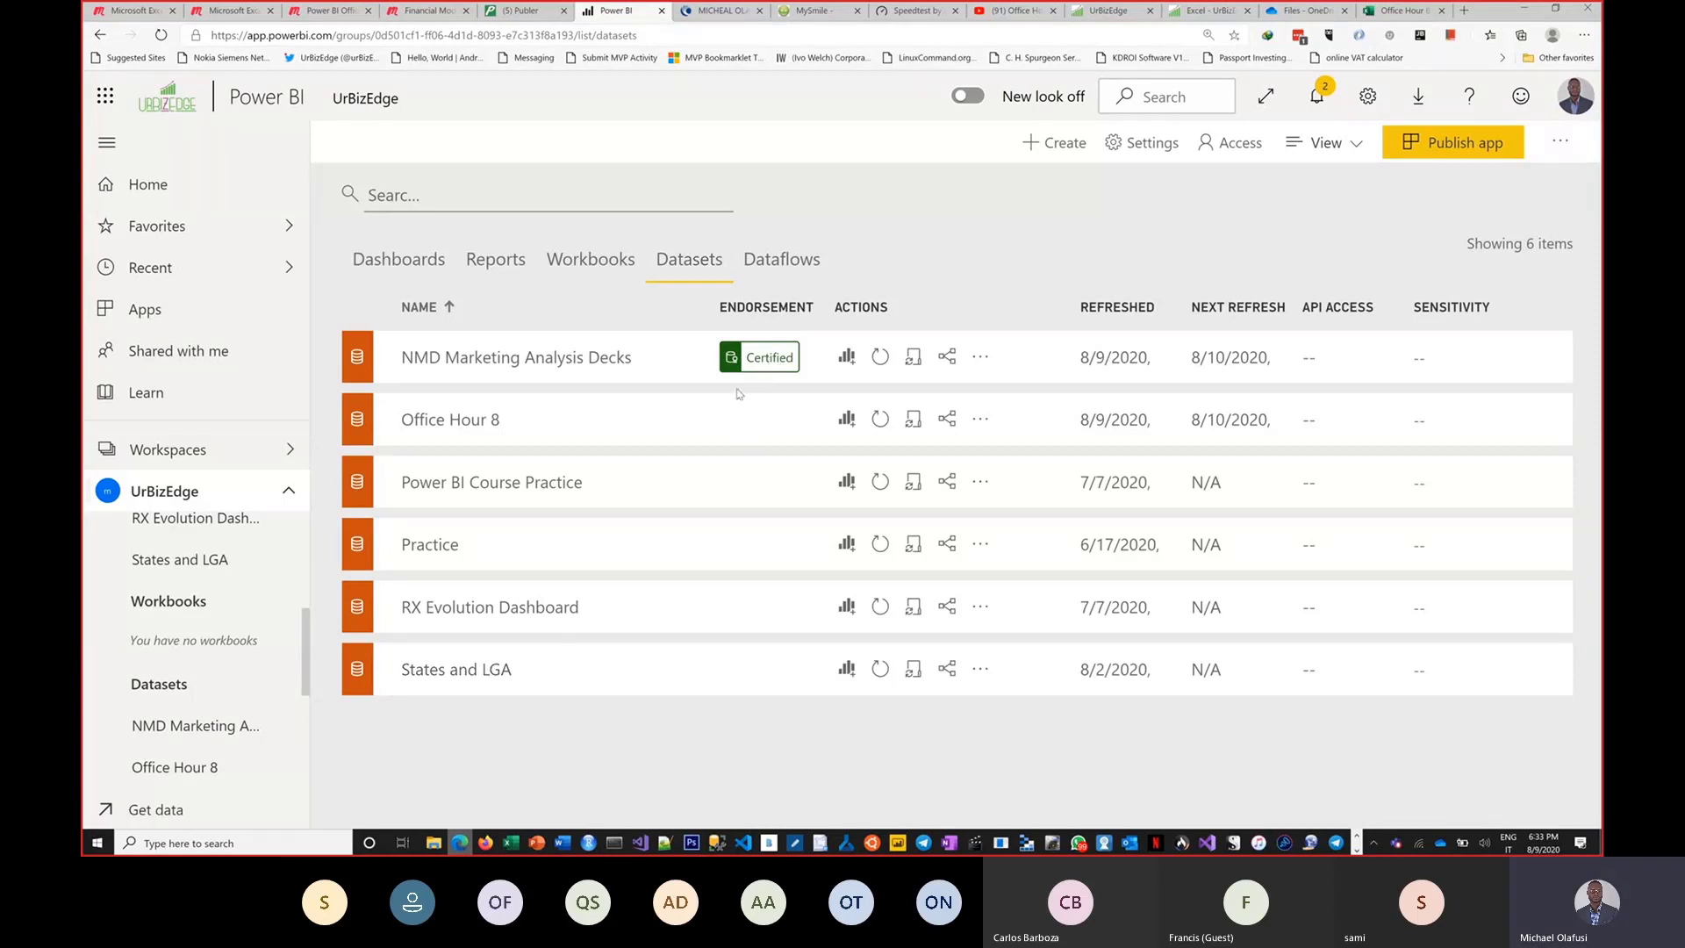
scroll(307, 681, "down", 4)
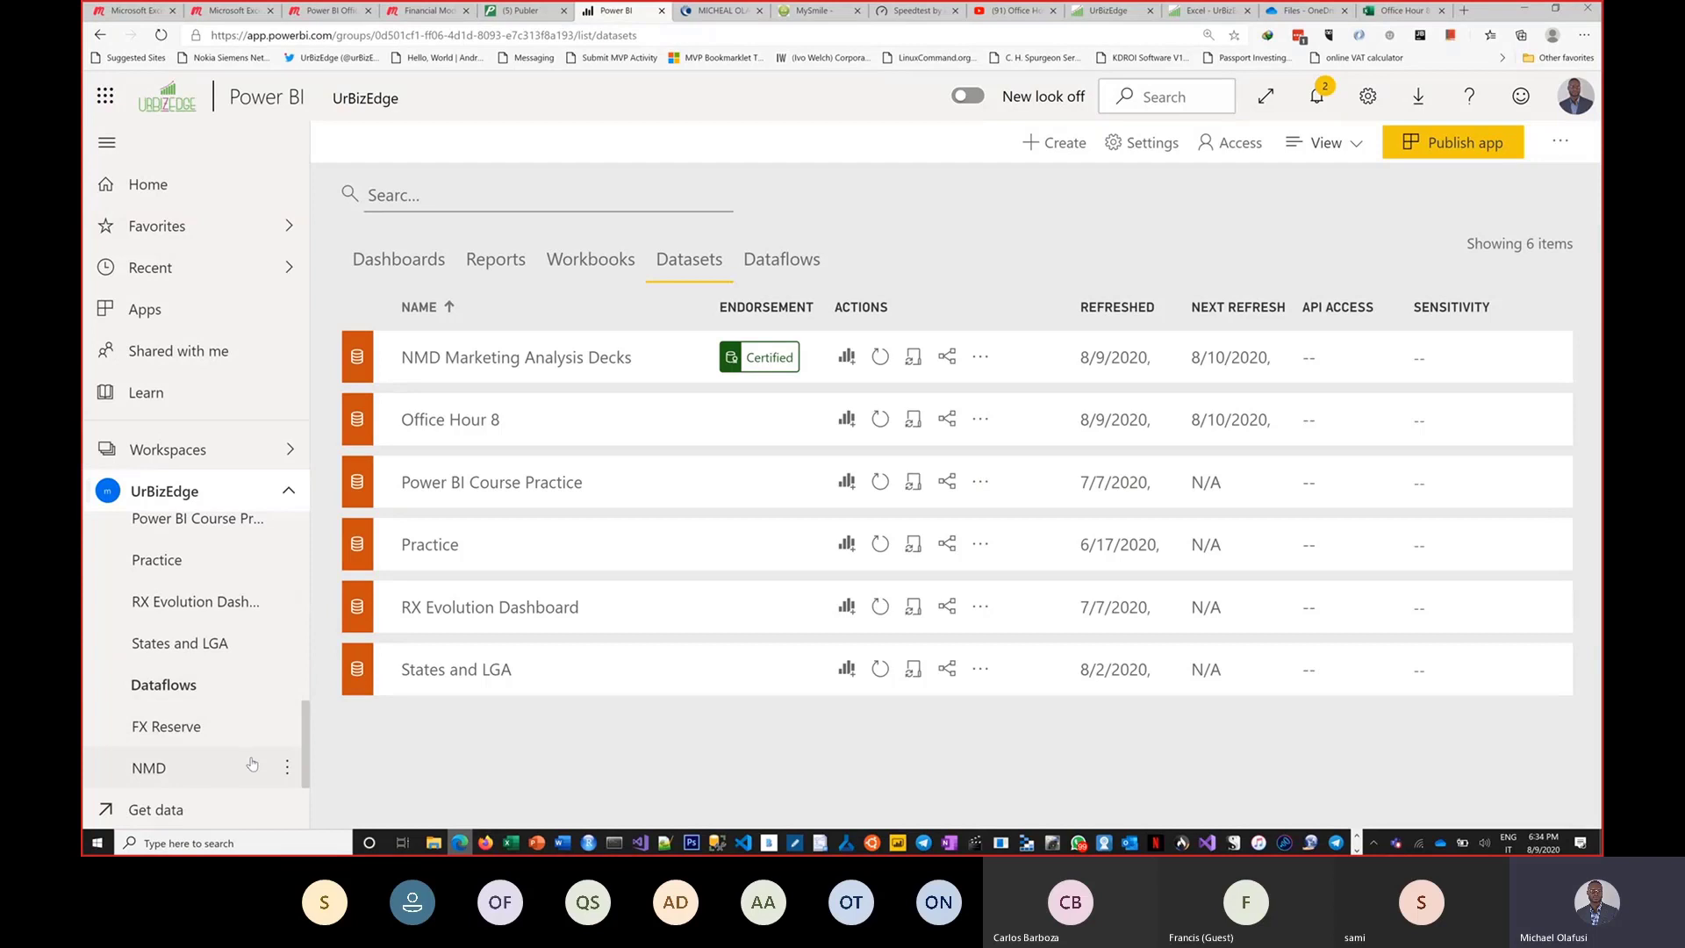
left_click(287, 647)
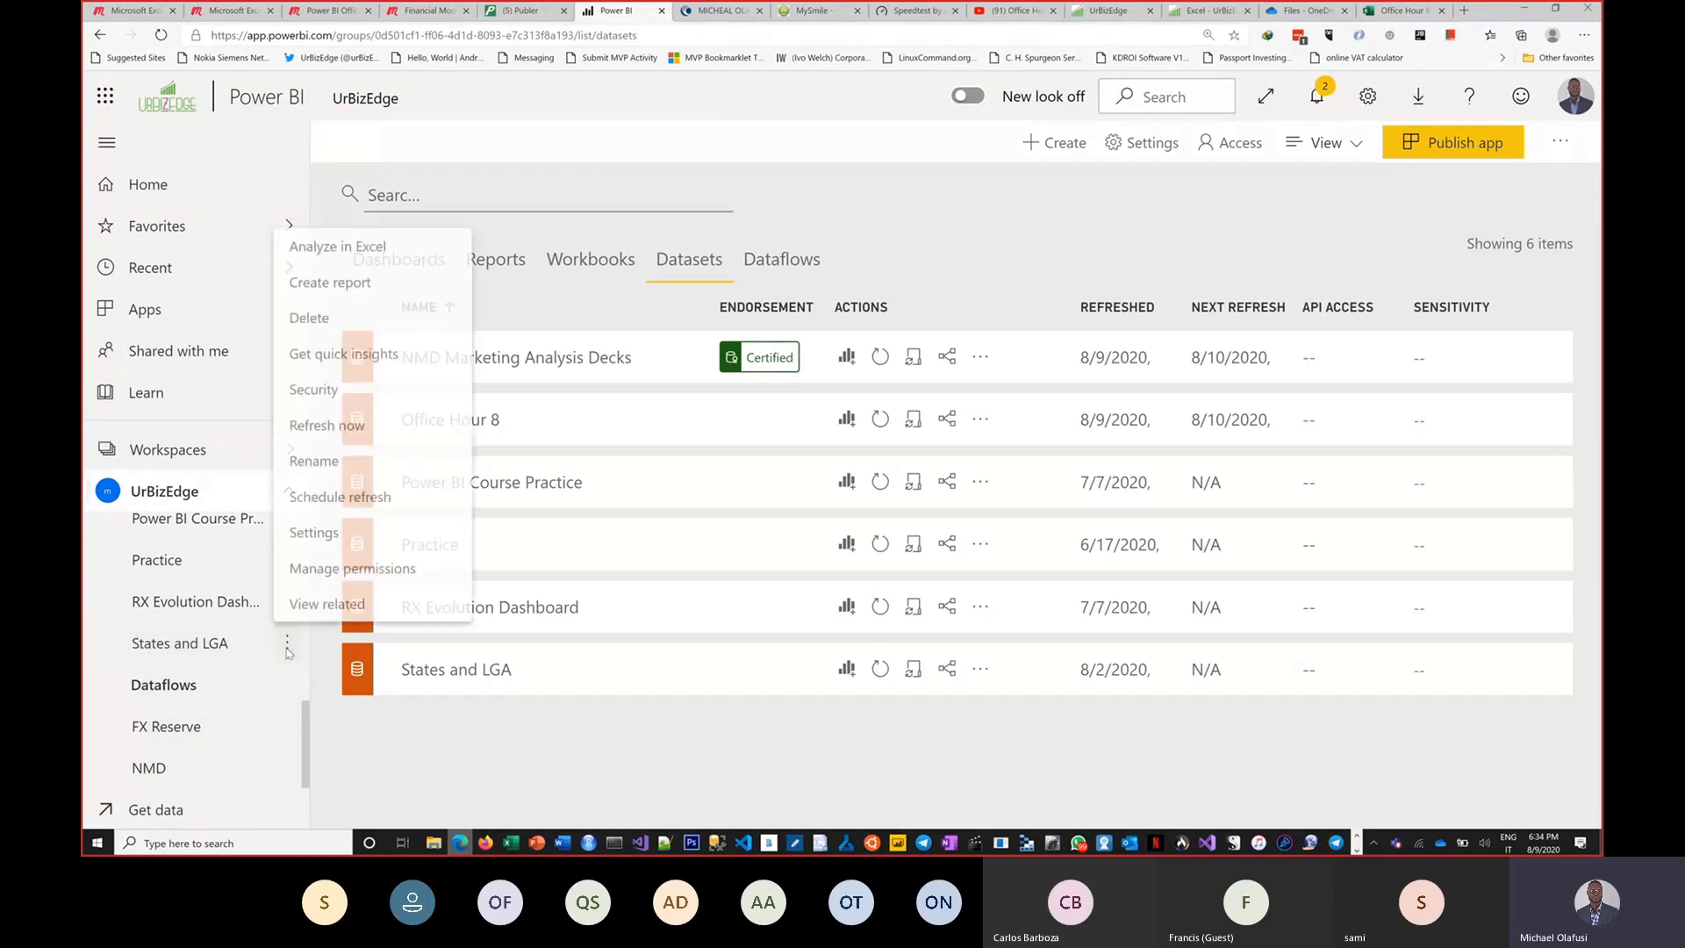
left_click(323, 523)
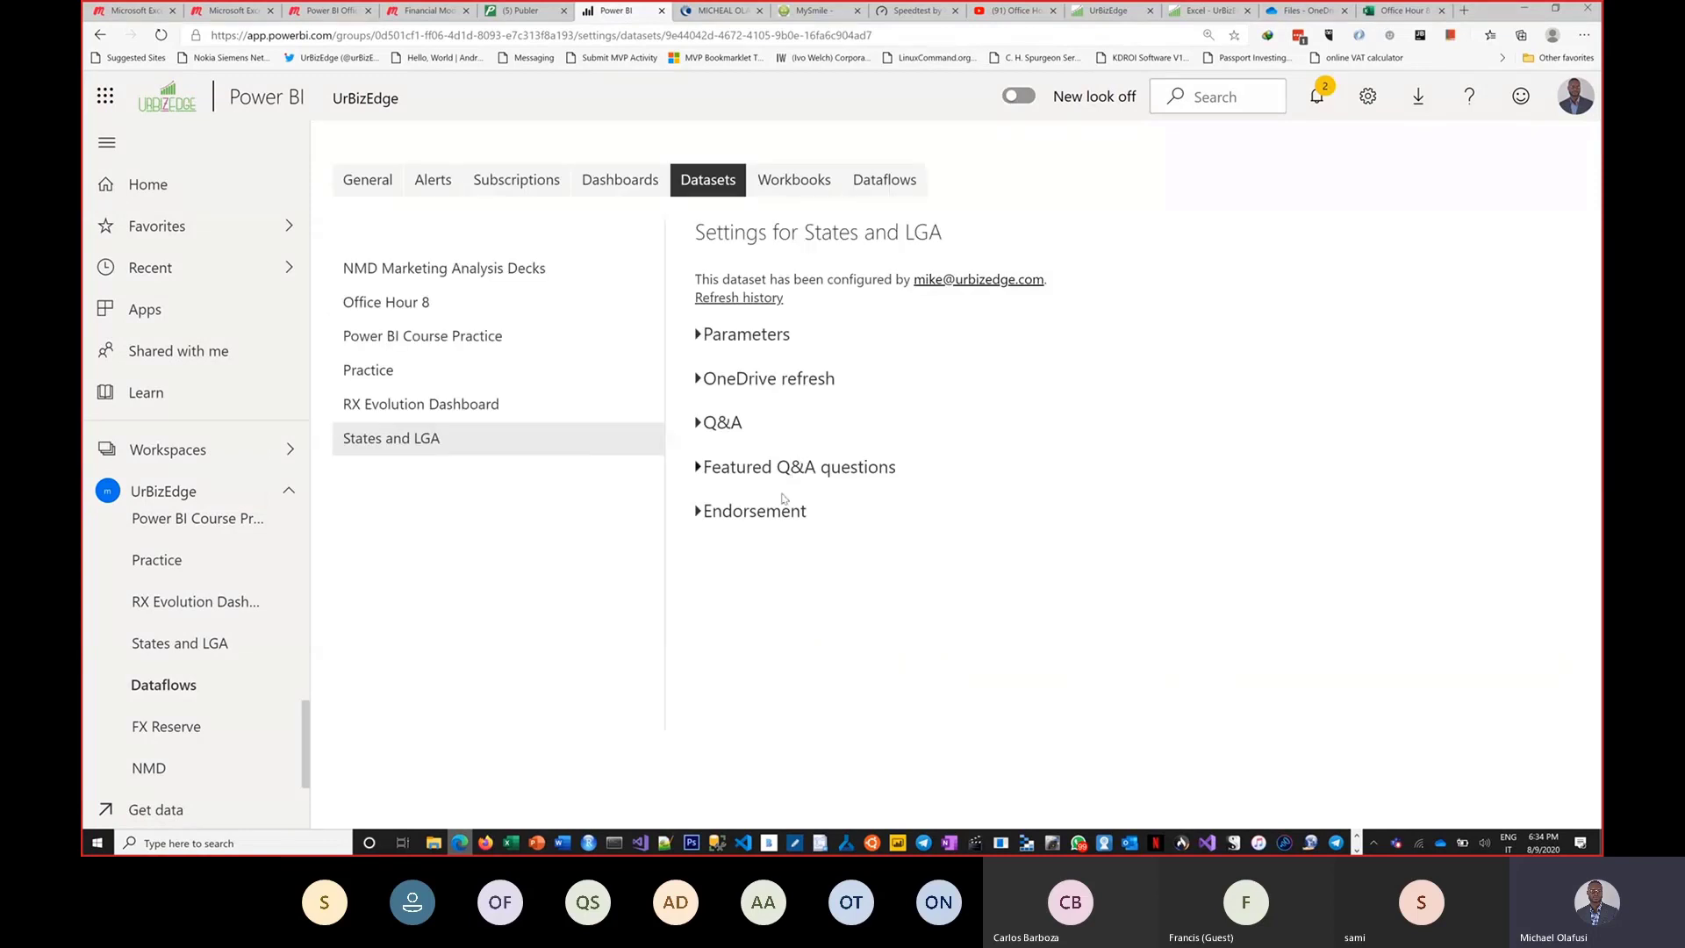
left_click(804, 518)
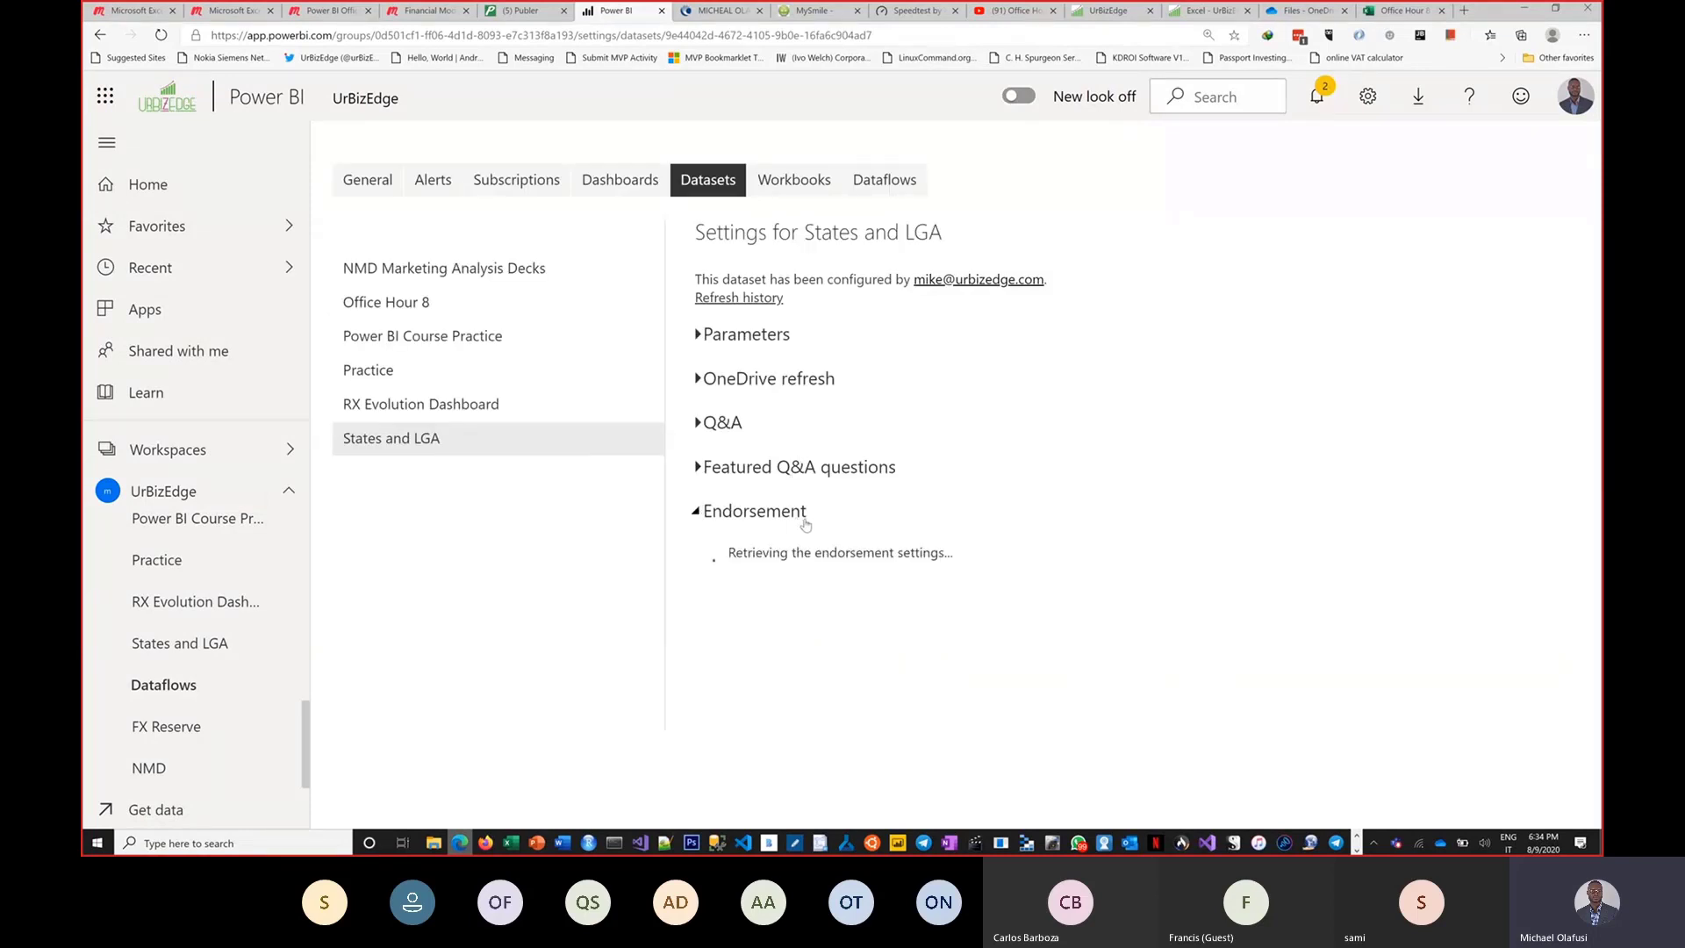
scroll(842, 509, "down", 3)
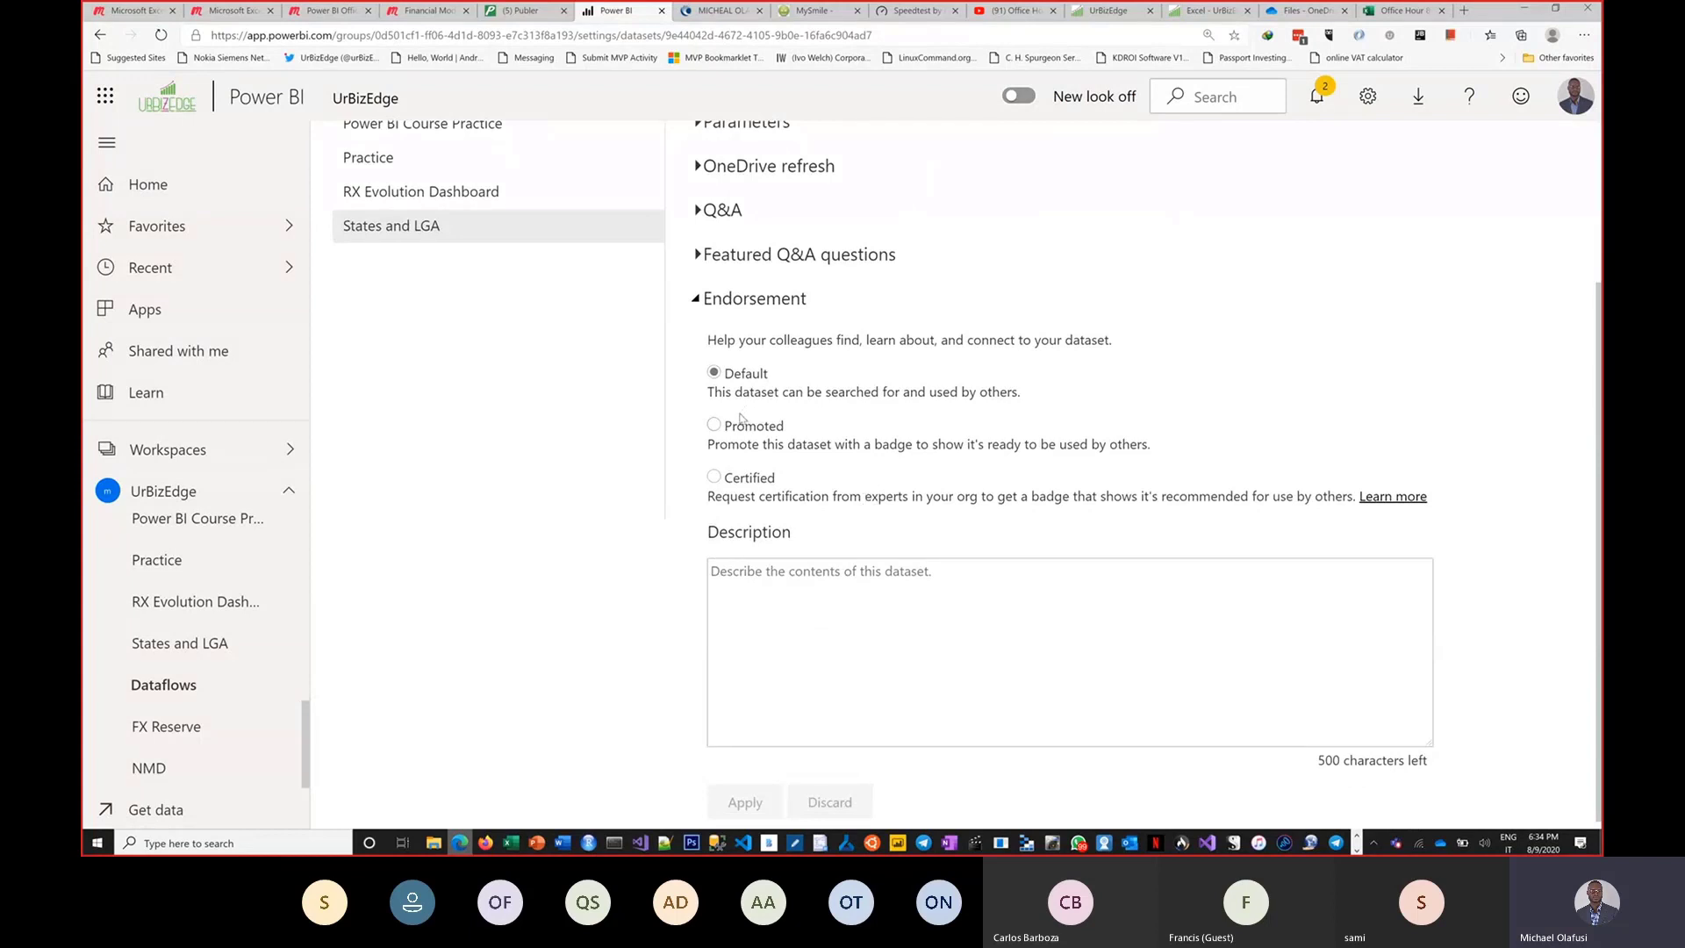
Try the Certified, Default and Promoted endorsement options for the dataset.
left_click(713, 478)
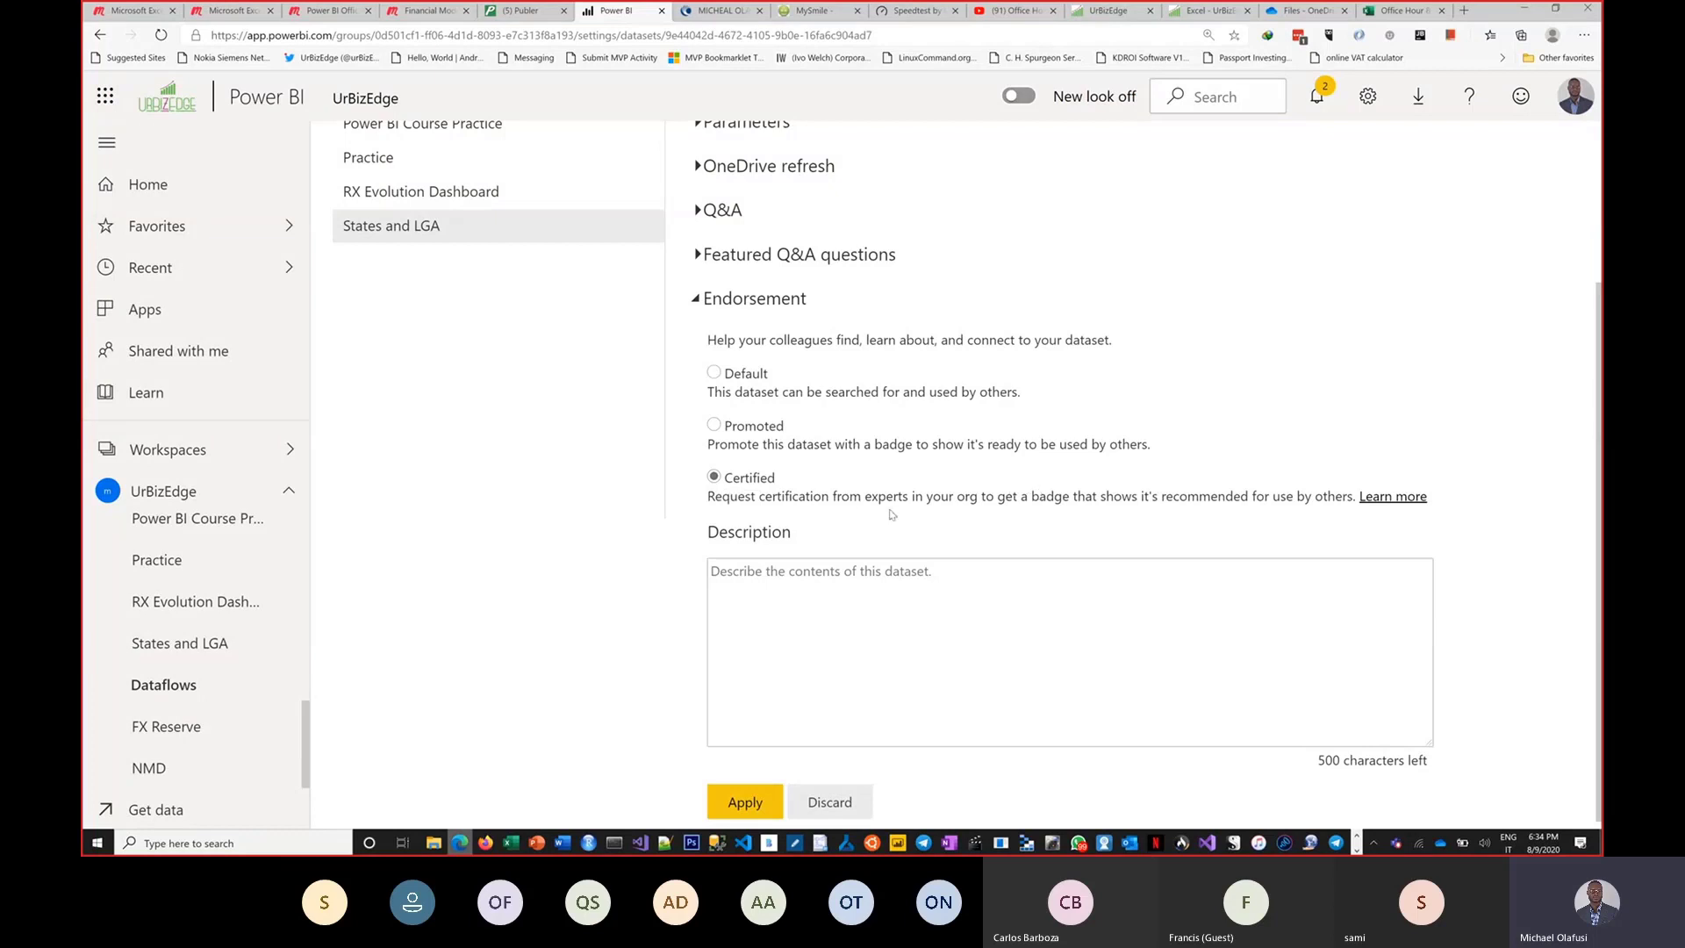
left_click_drag(788, 506, 1282, 496)
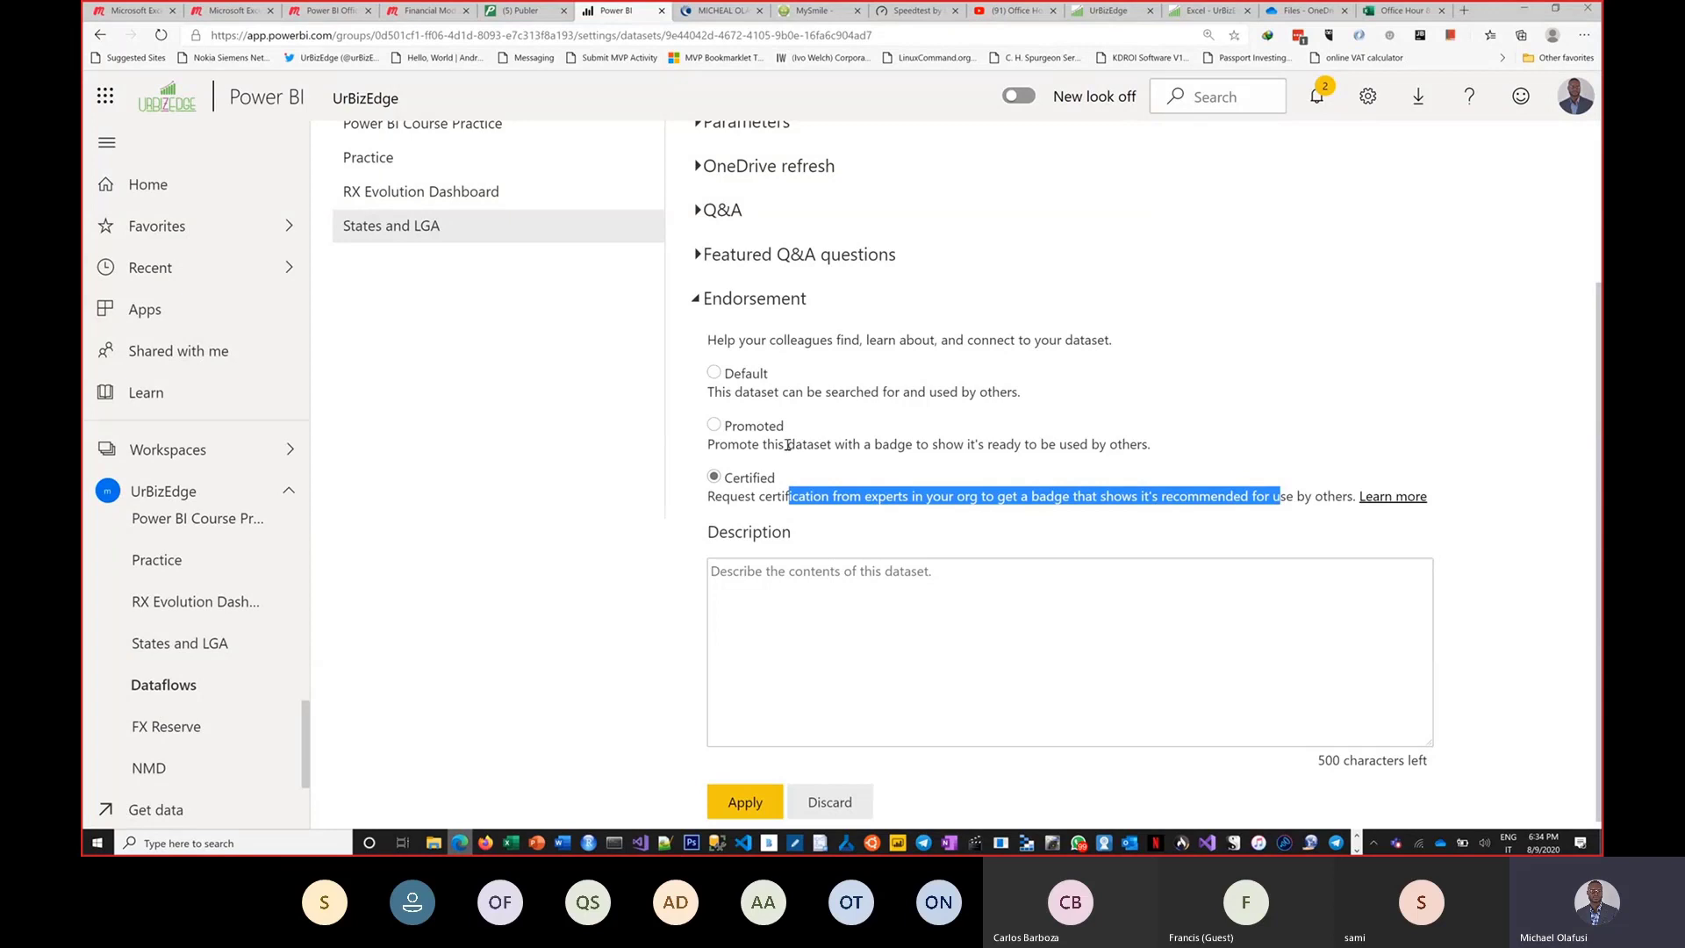
left_click(713, 373)
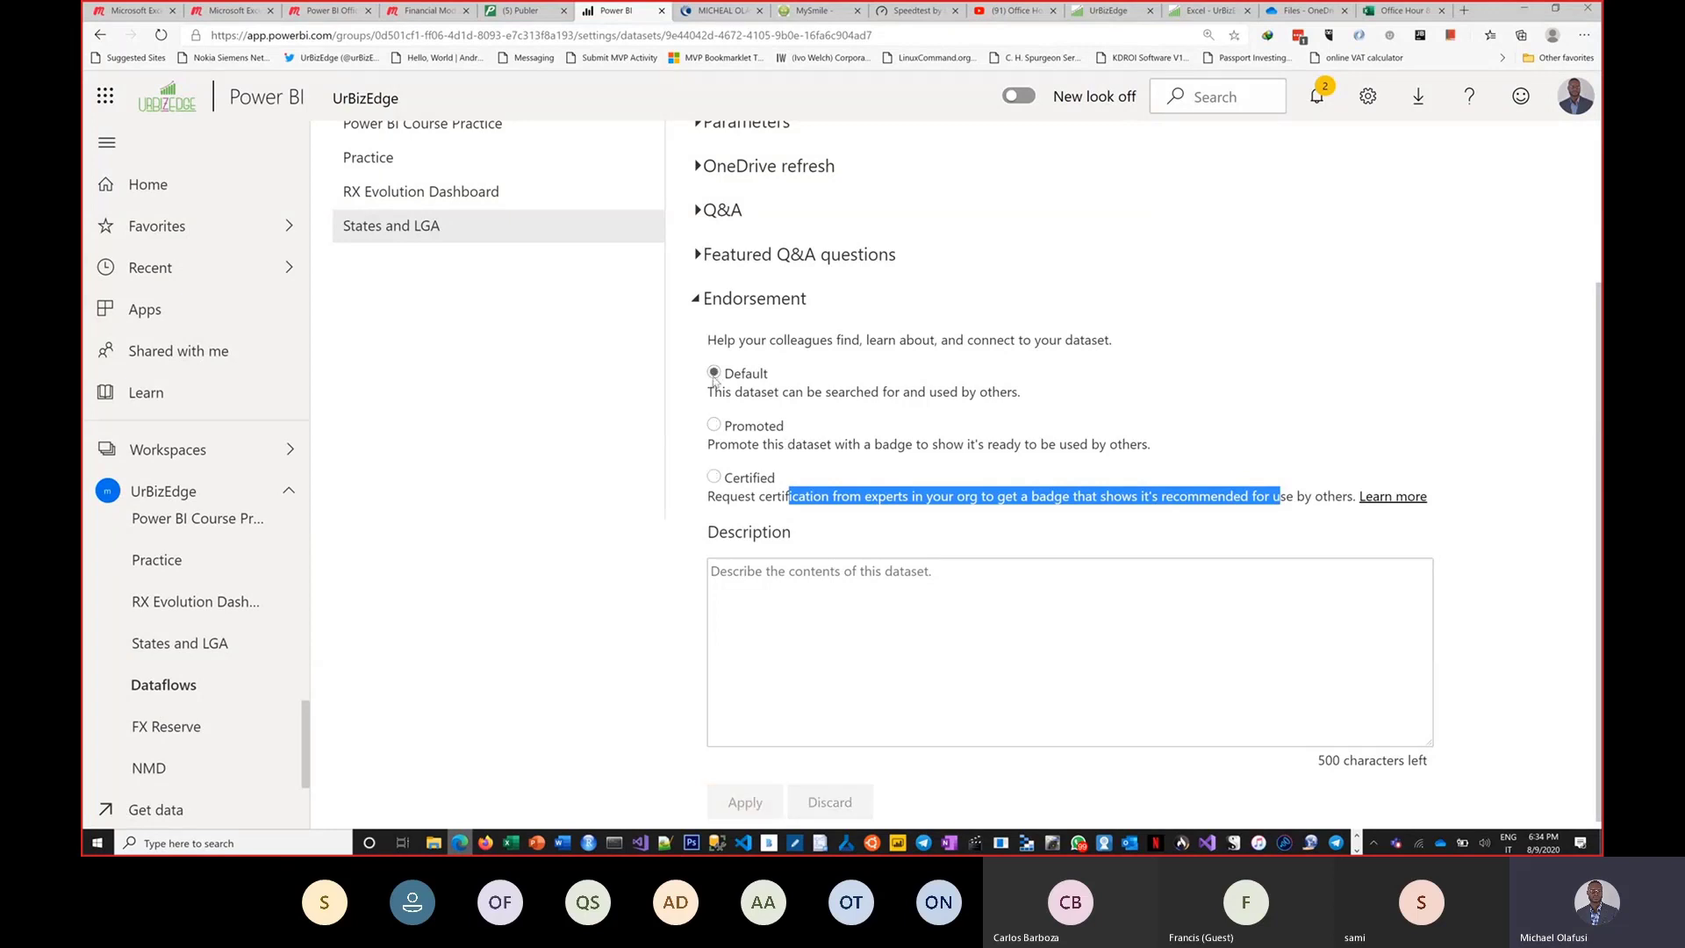
left_click(931, 387)
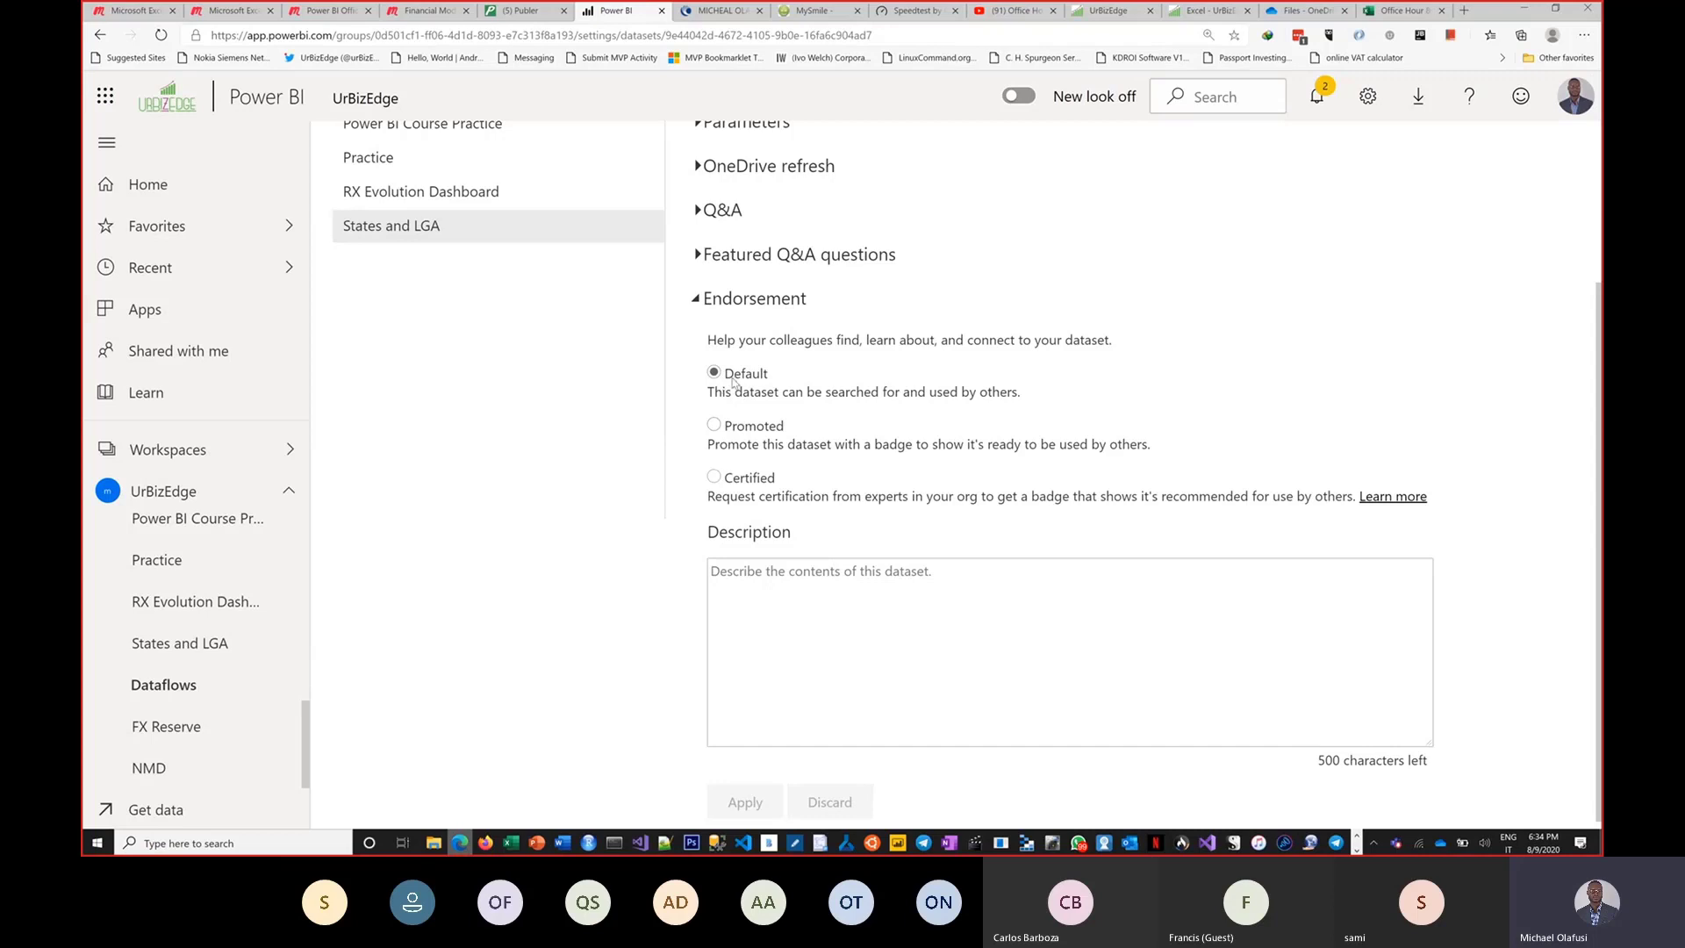
left_click(715, 425)
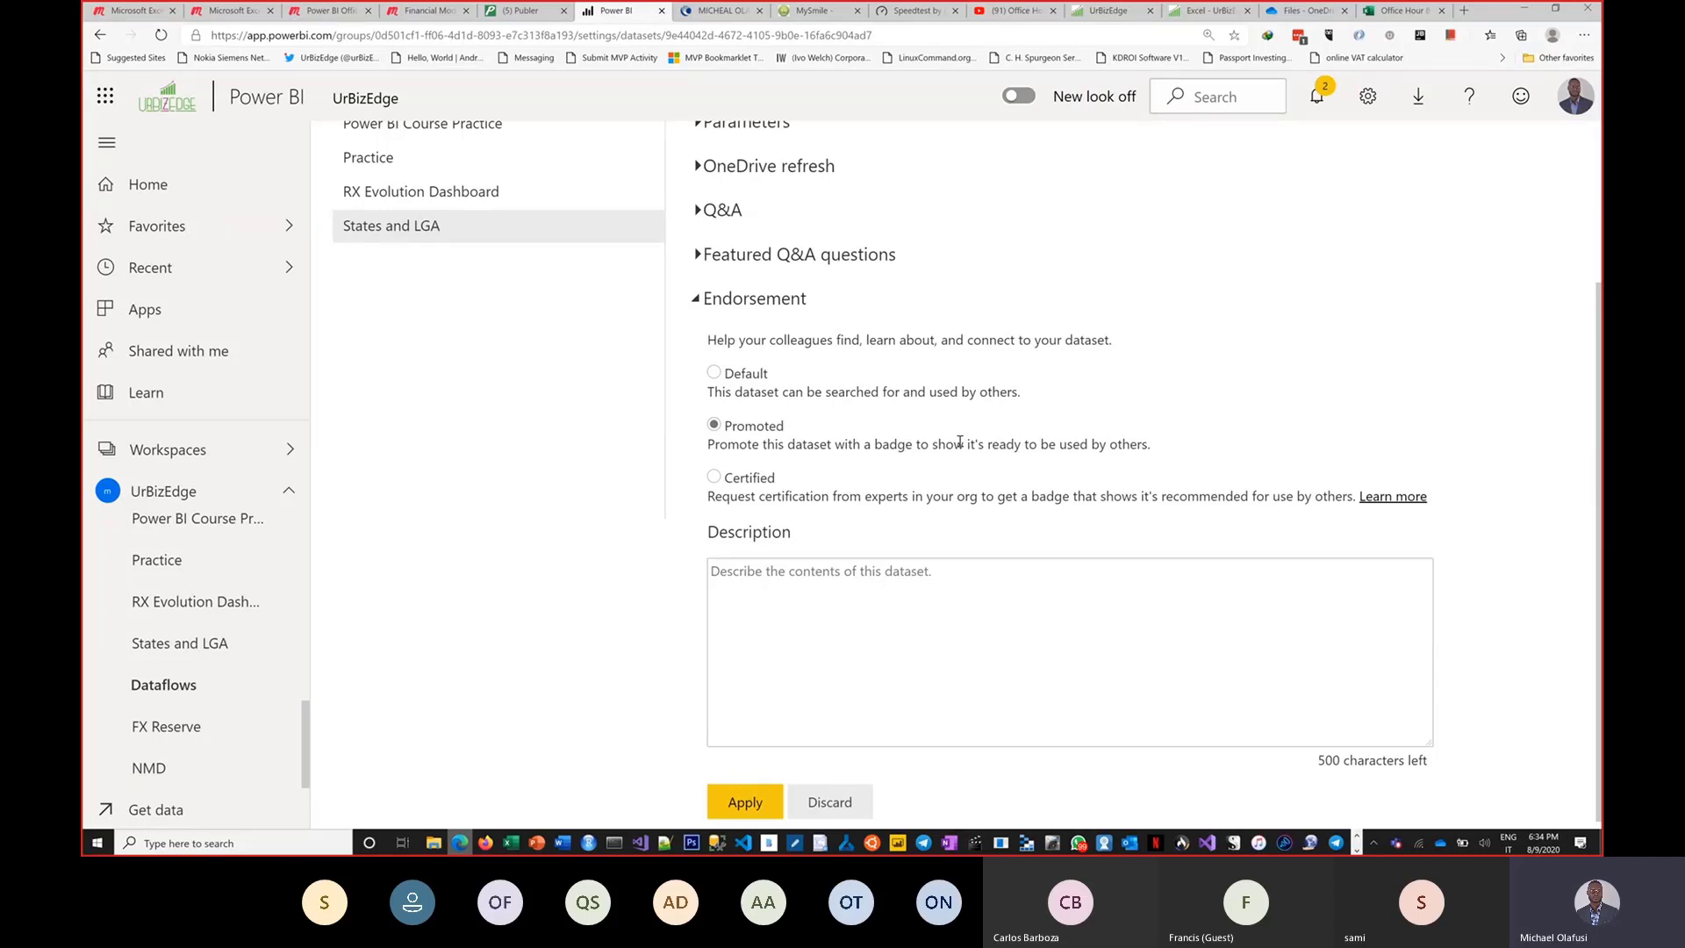
Endorse the States and LGA dataset as Certified and reopen its endorsement settings to check it.
key("alt+Tab")
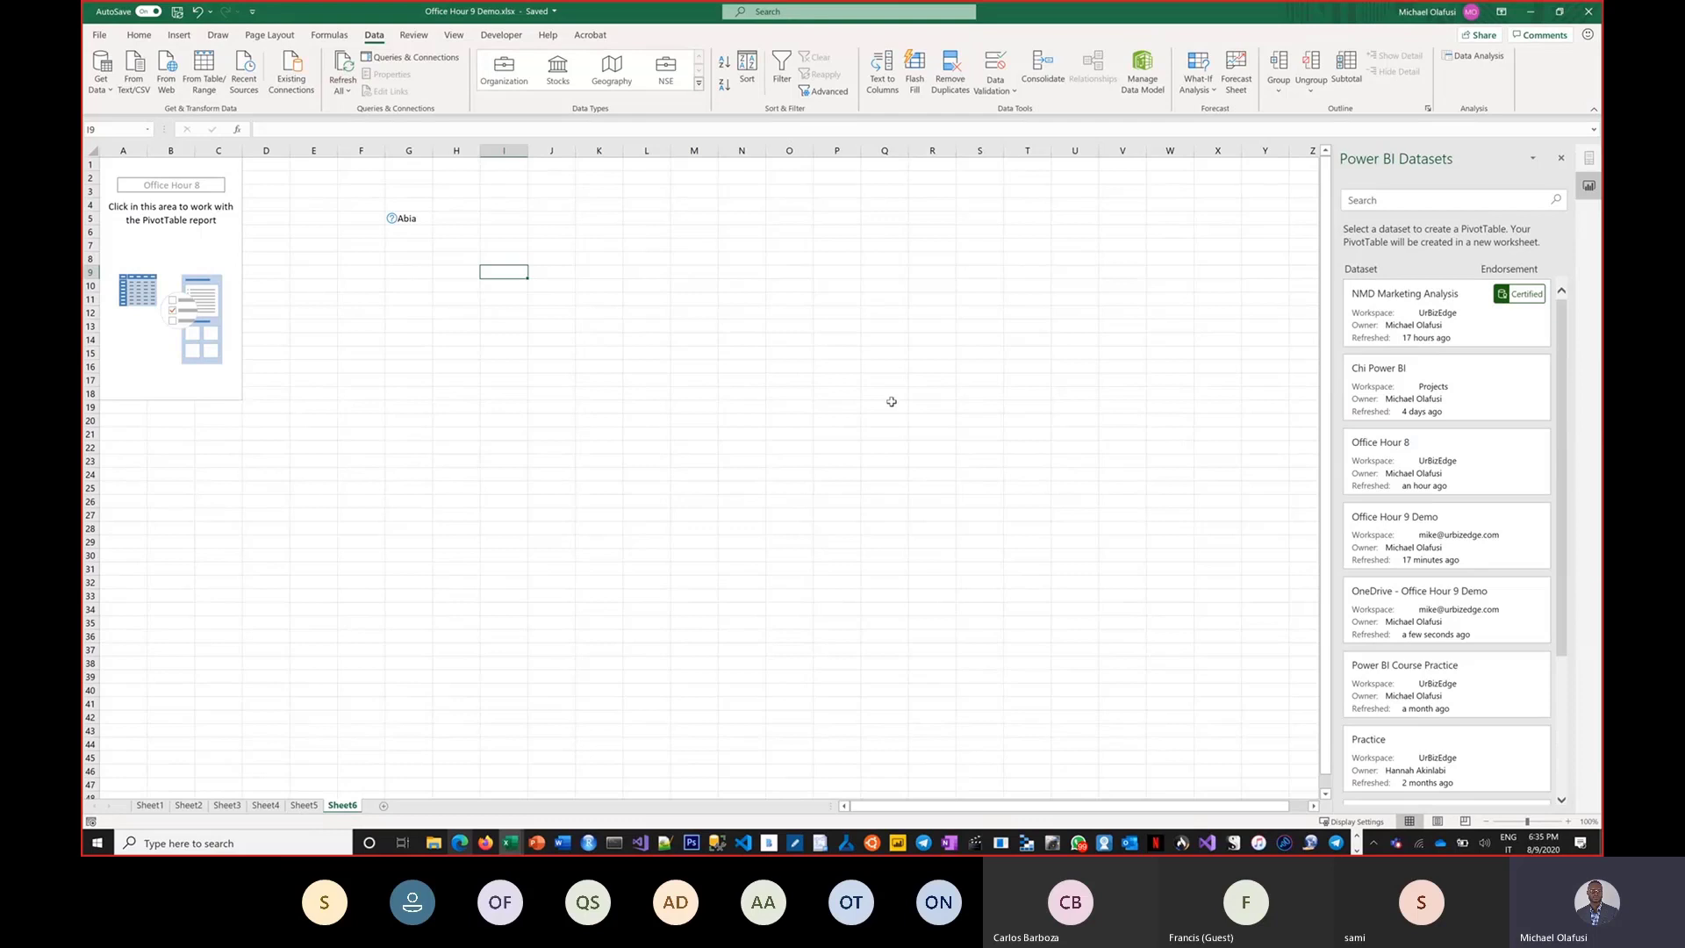
key("alt+Tab")
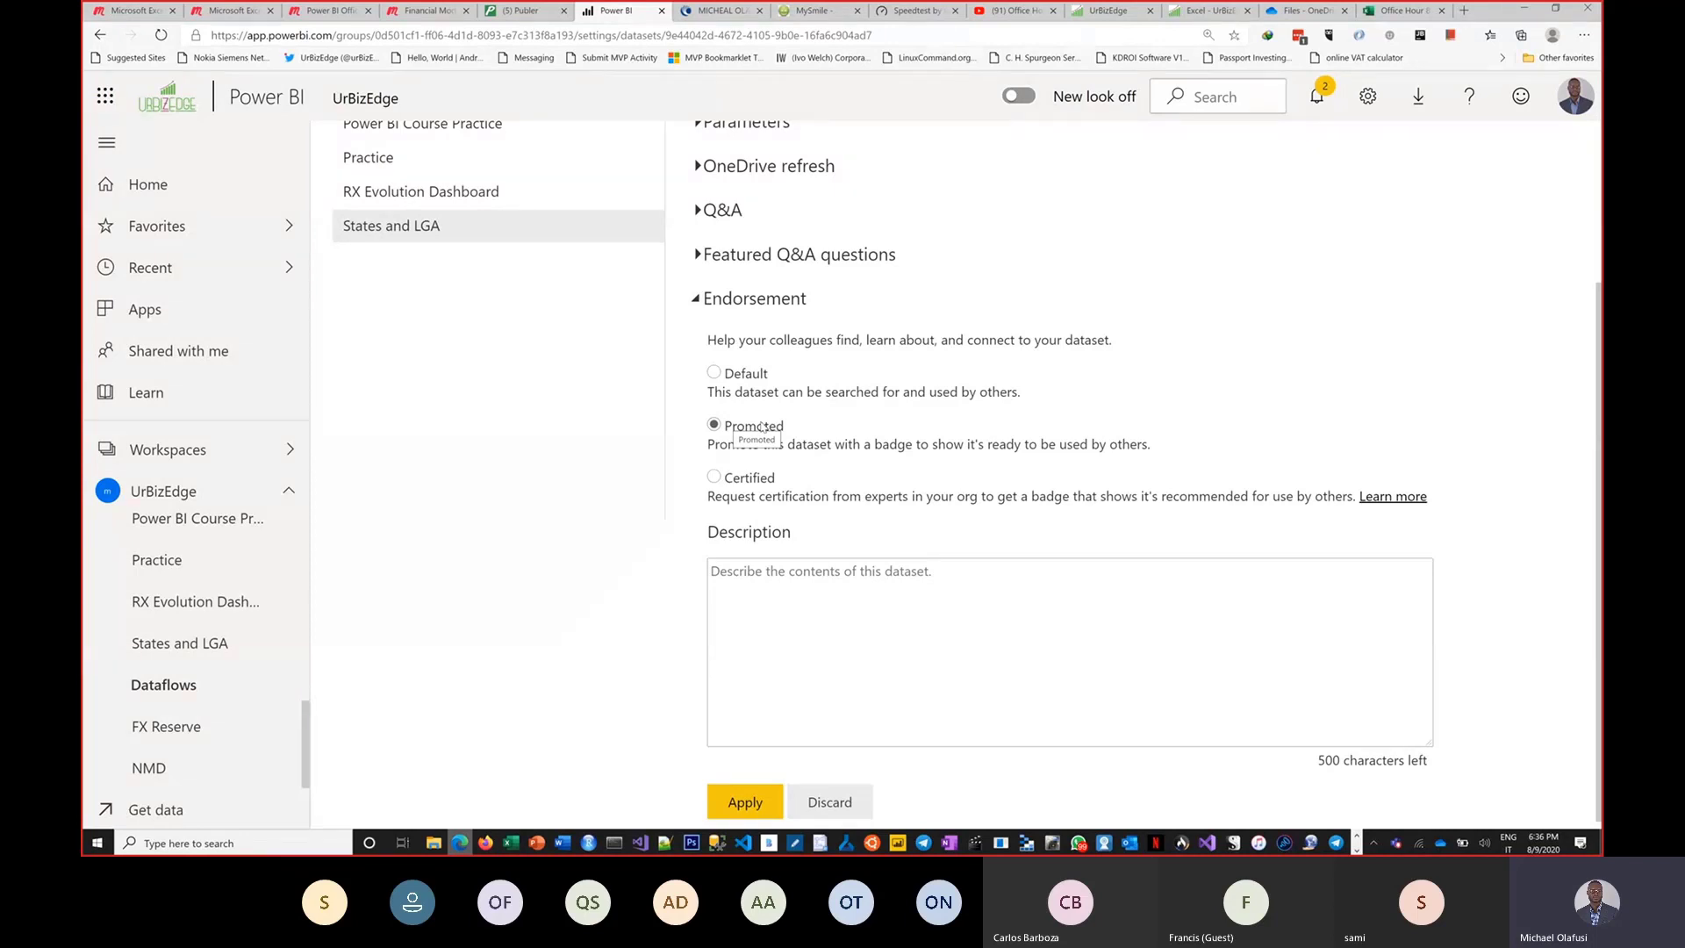
left_click(714, 478)
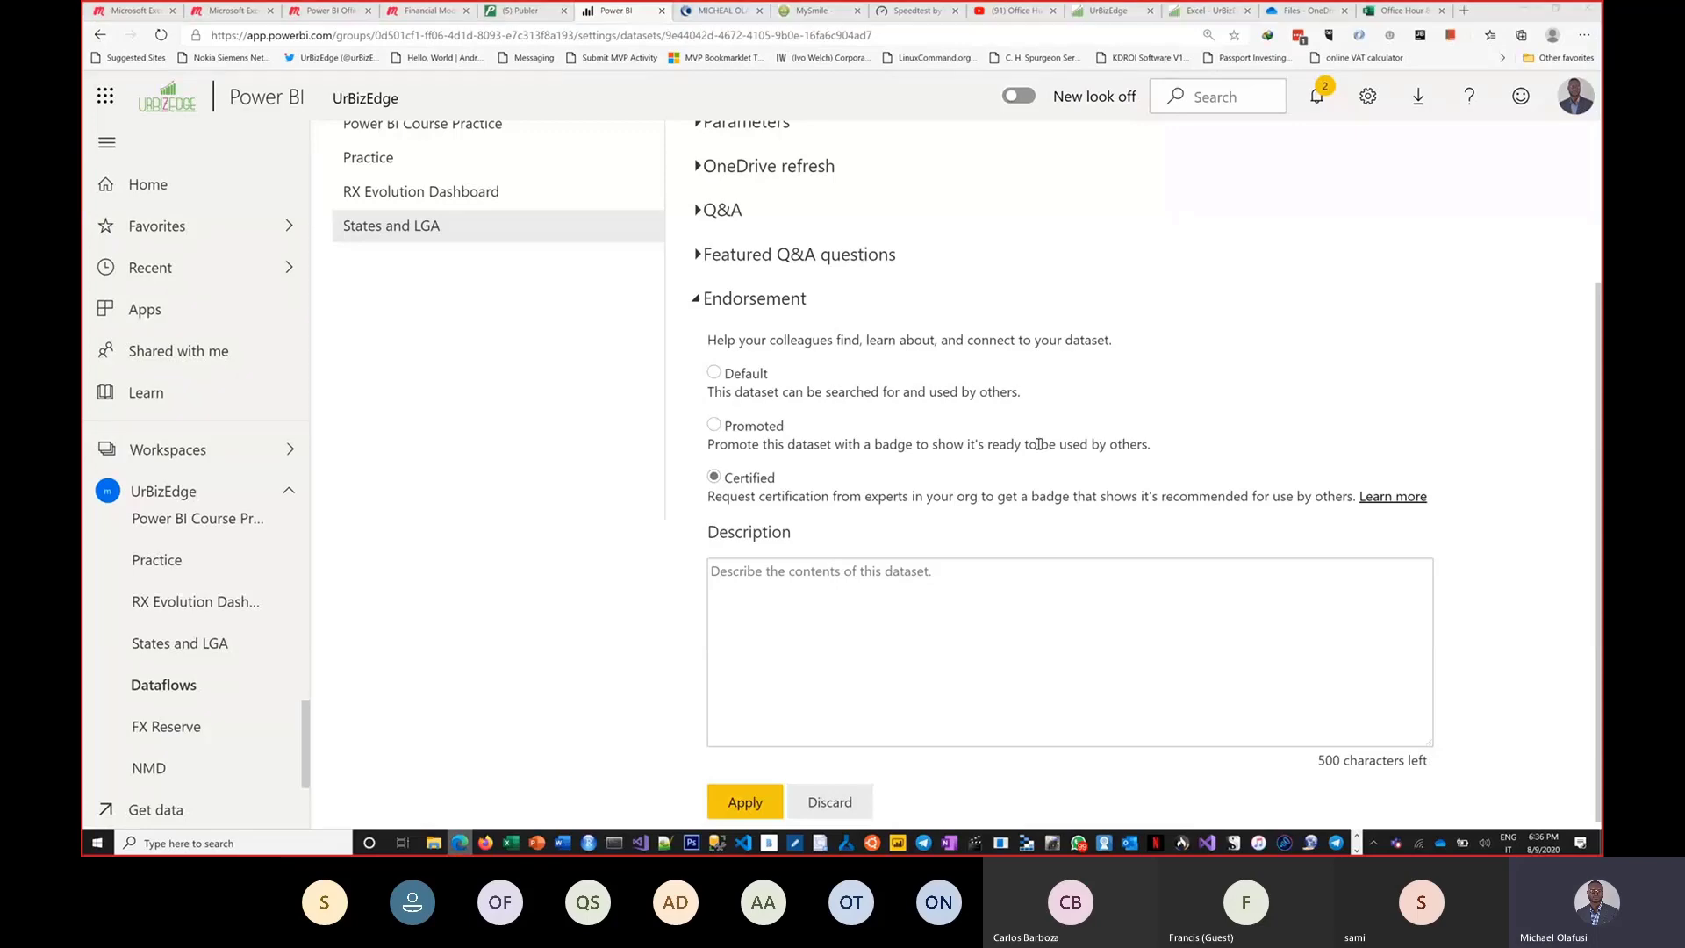
key("alt+Tab")
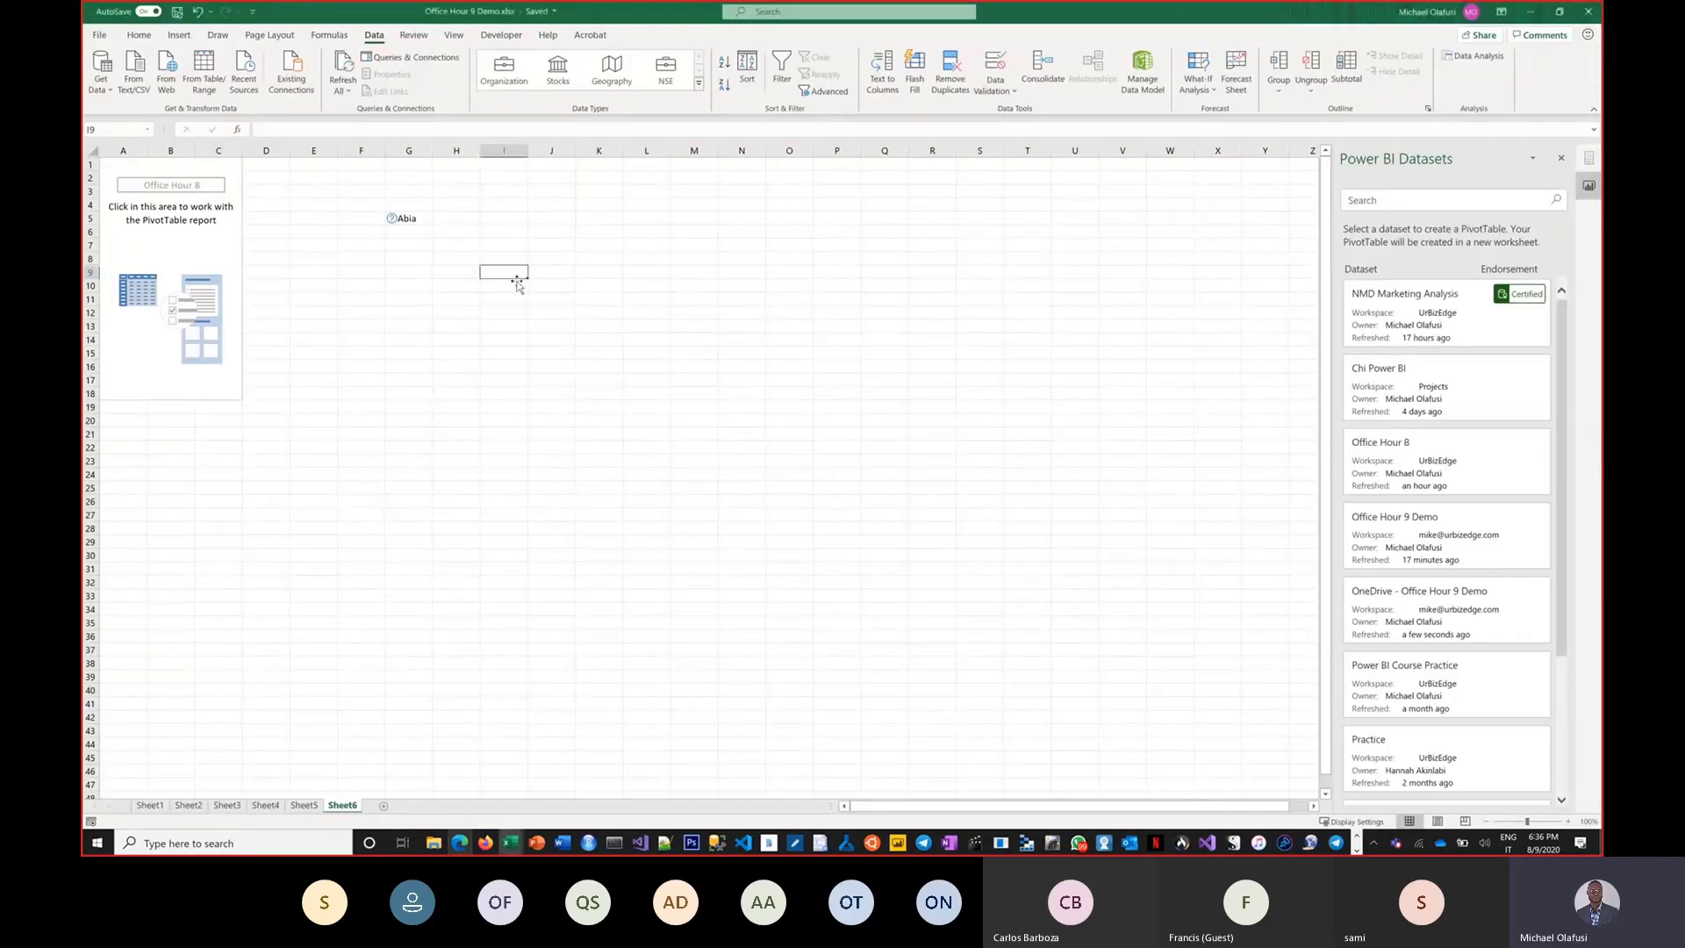
key("alt+Tab")
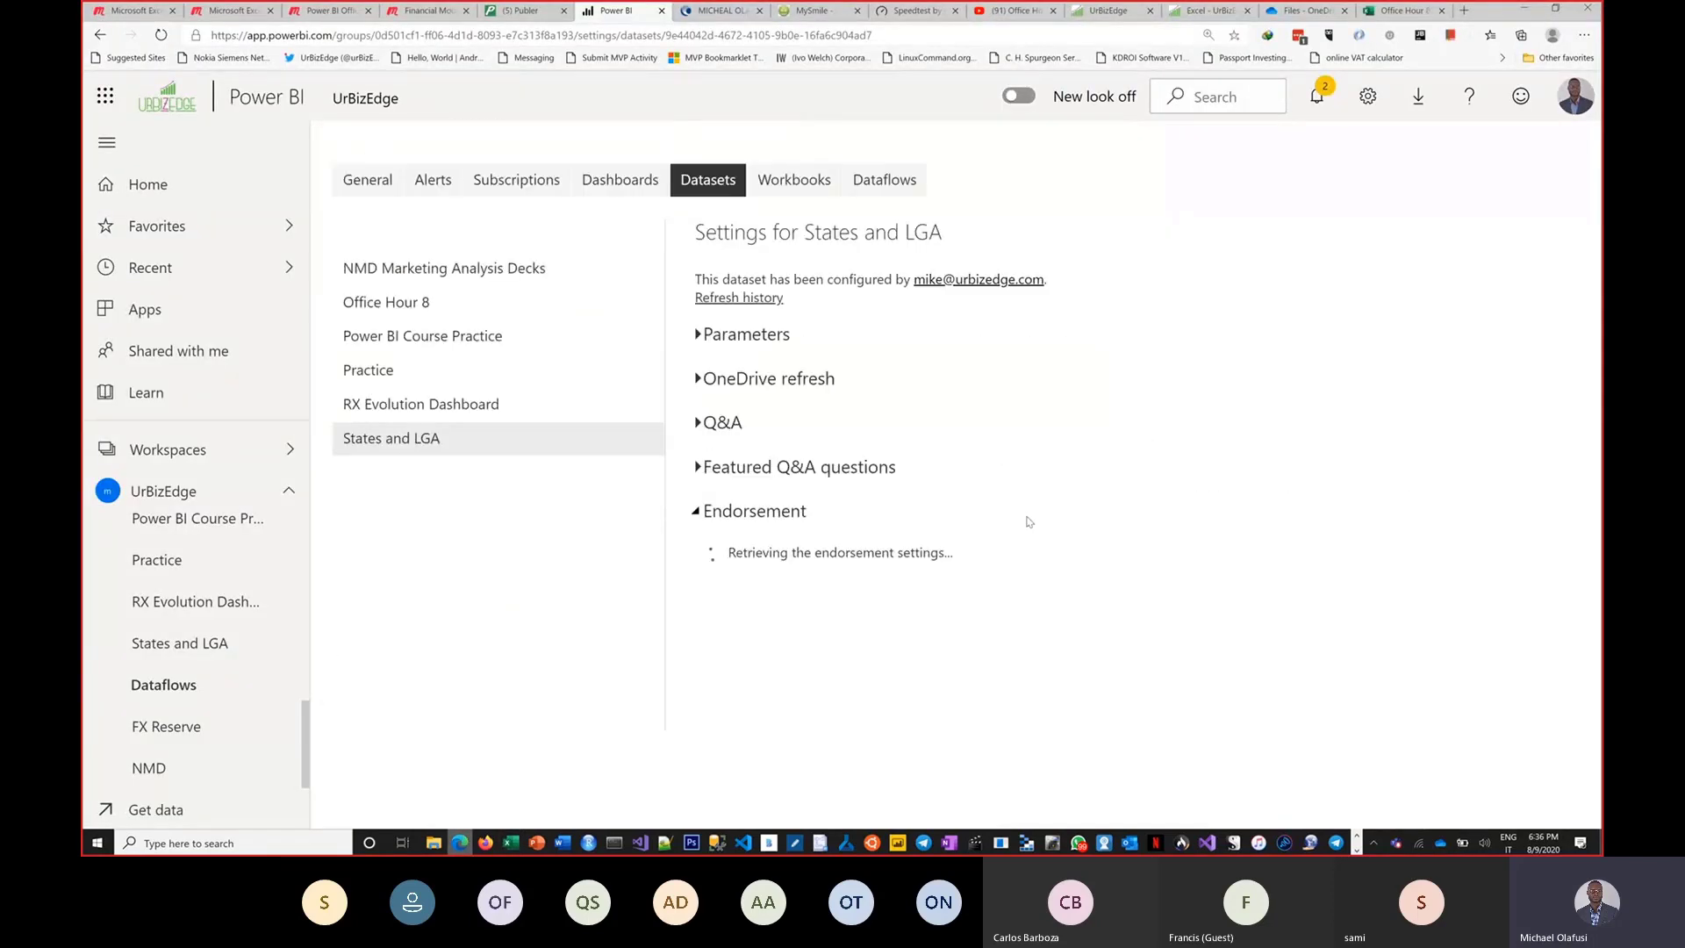
scroll(922, 525, "down", 3)
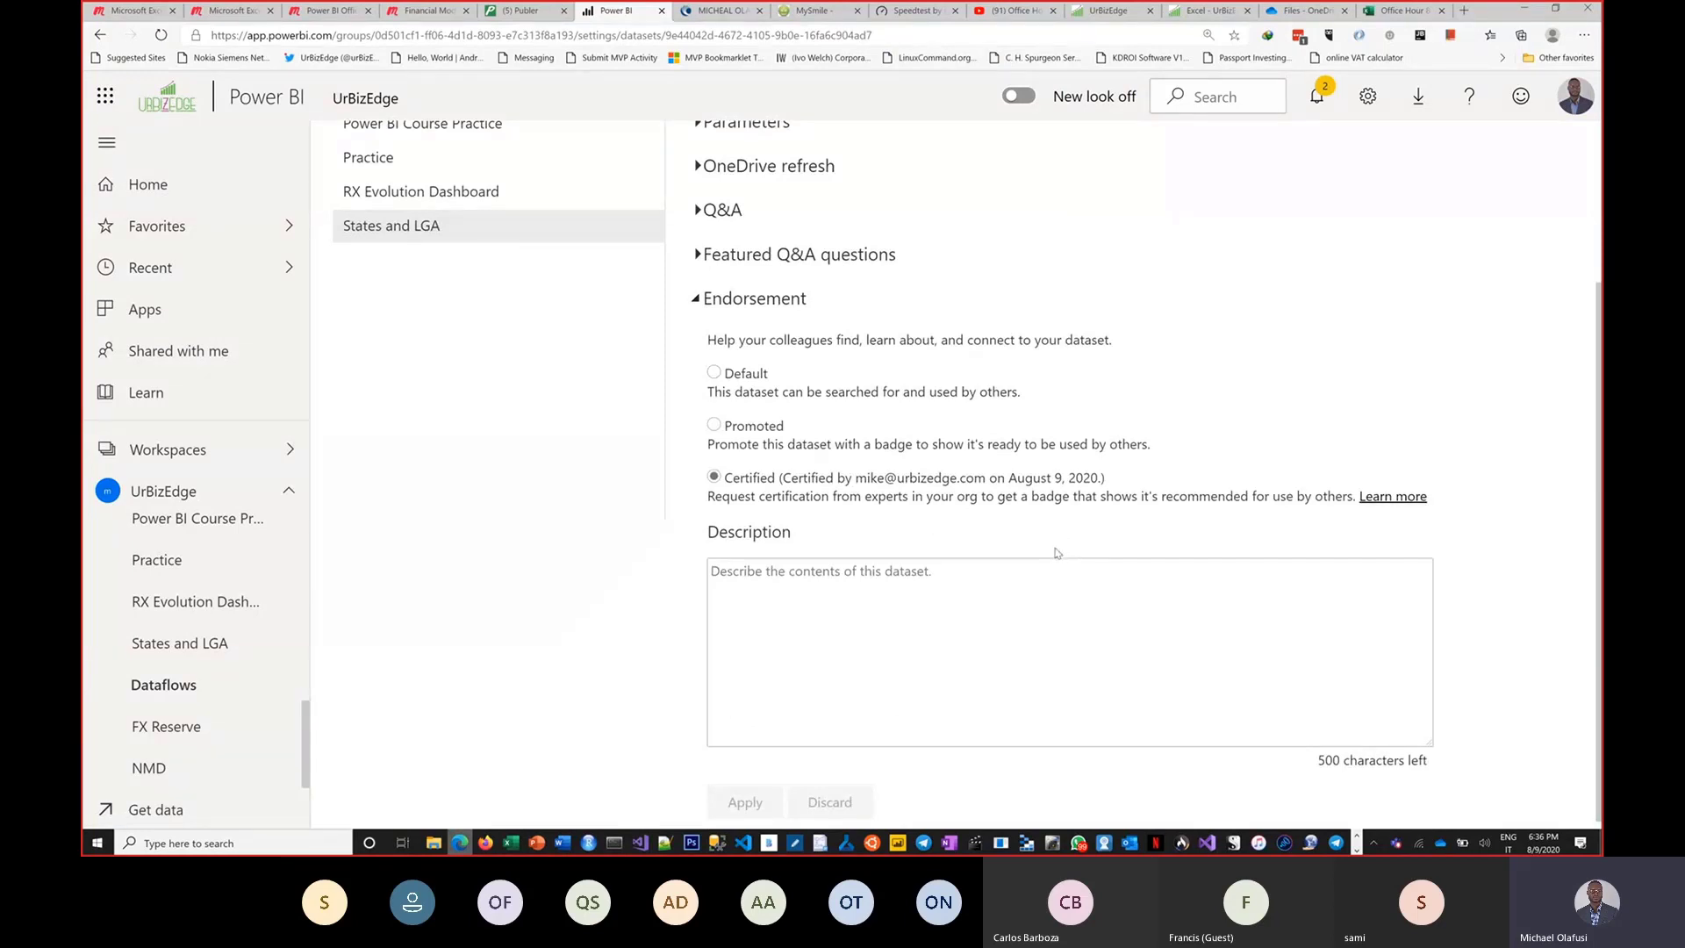
In the Excel workbook, enter Abia in cell I7 and close the Power BI Datasets pane.
key("alt+Tab")
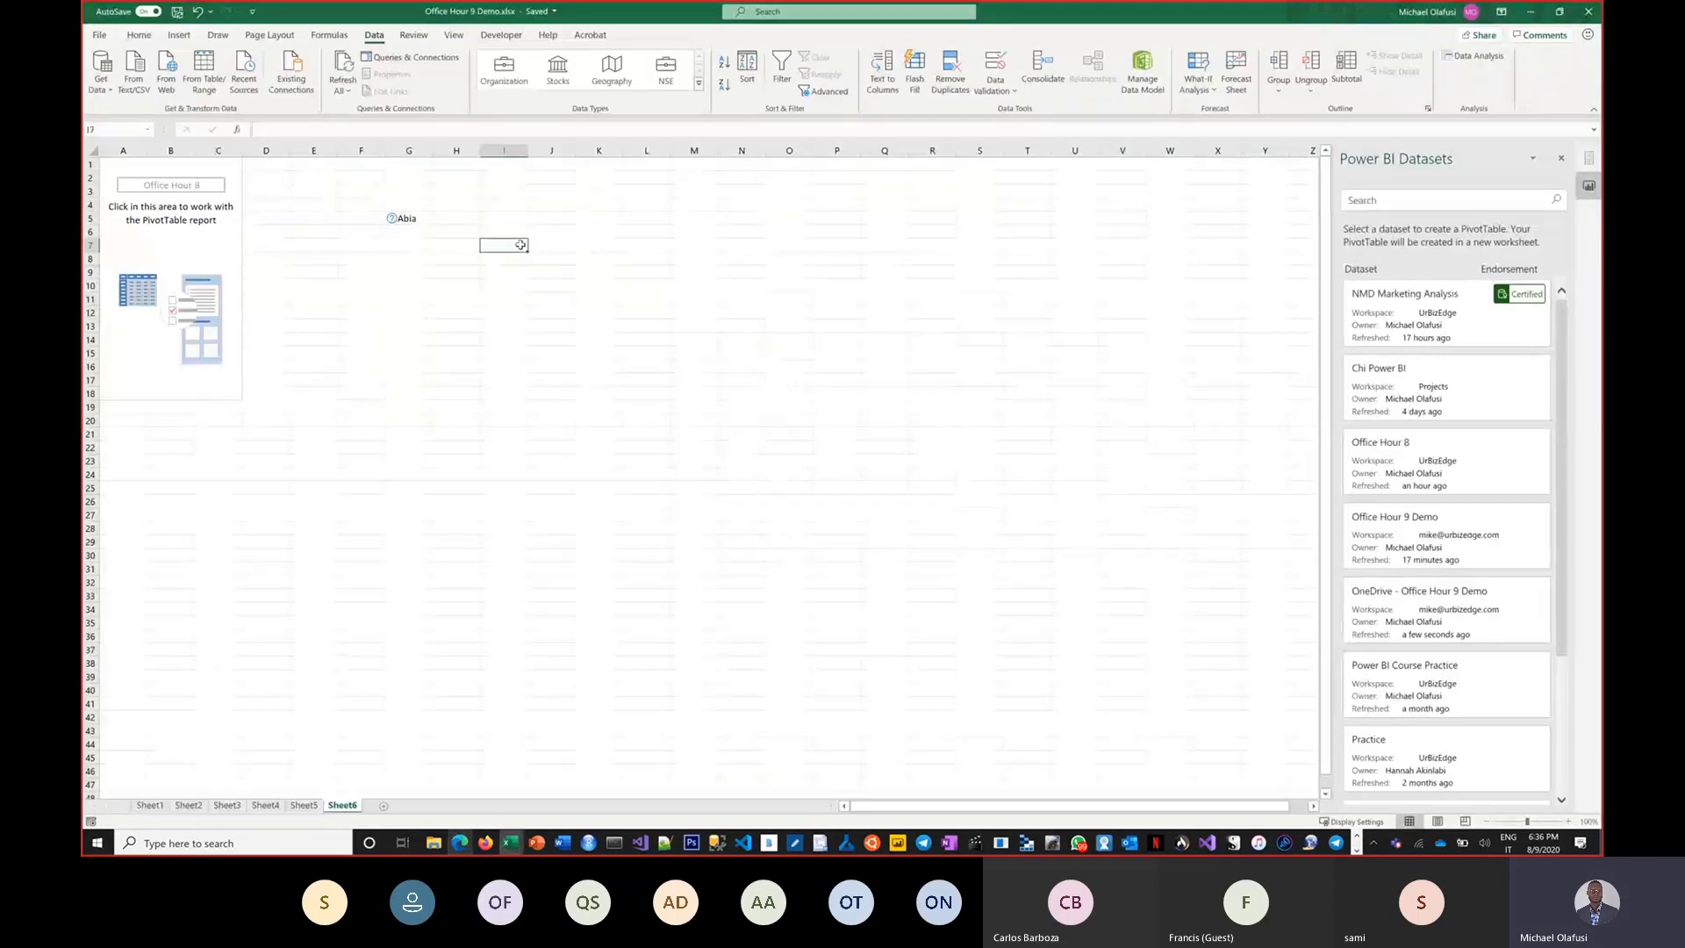
type("Abia")
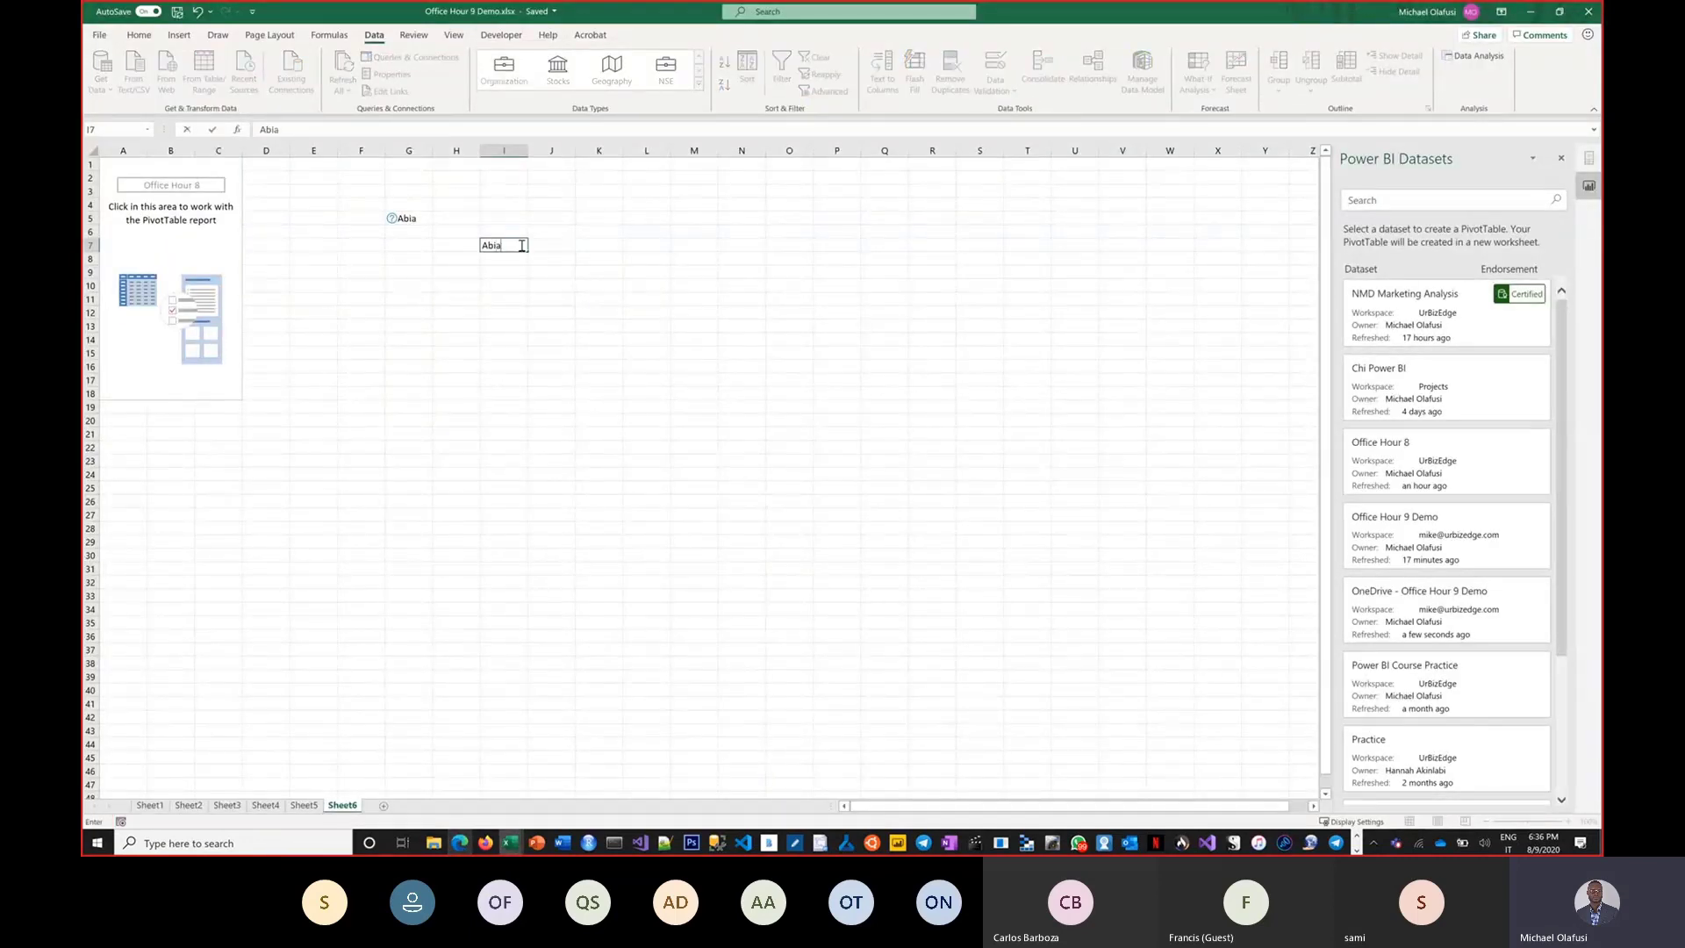
left_click(1561, 159)
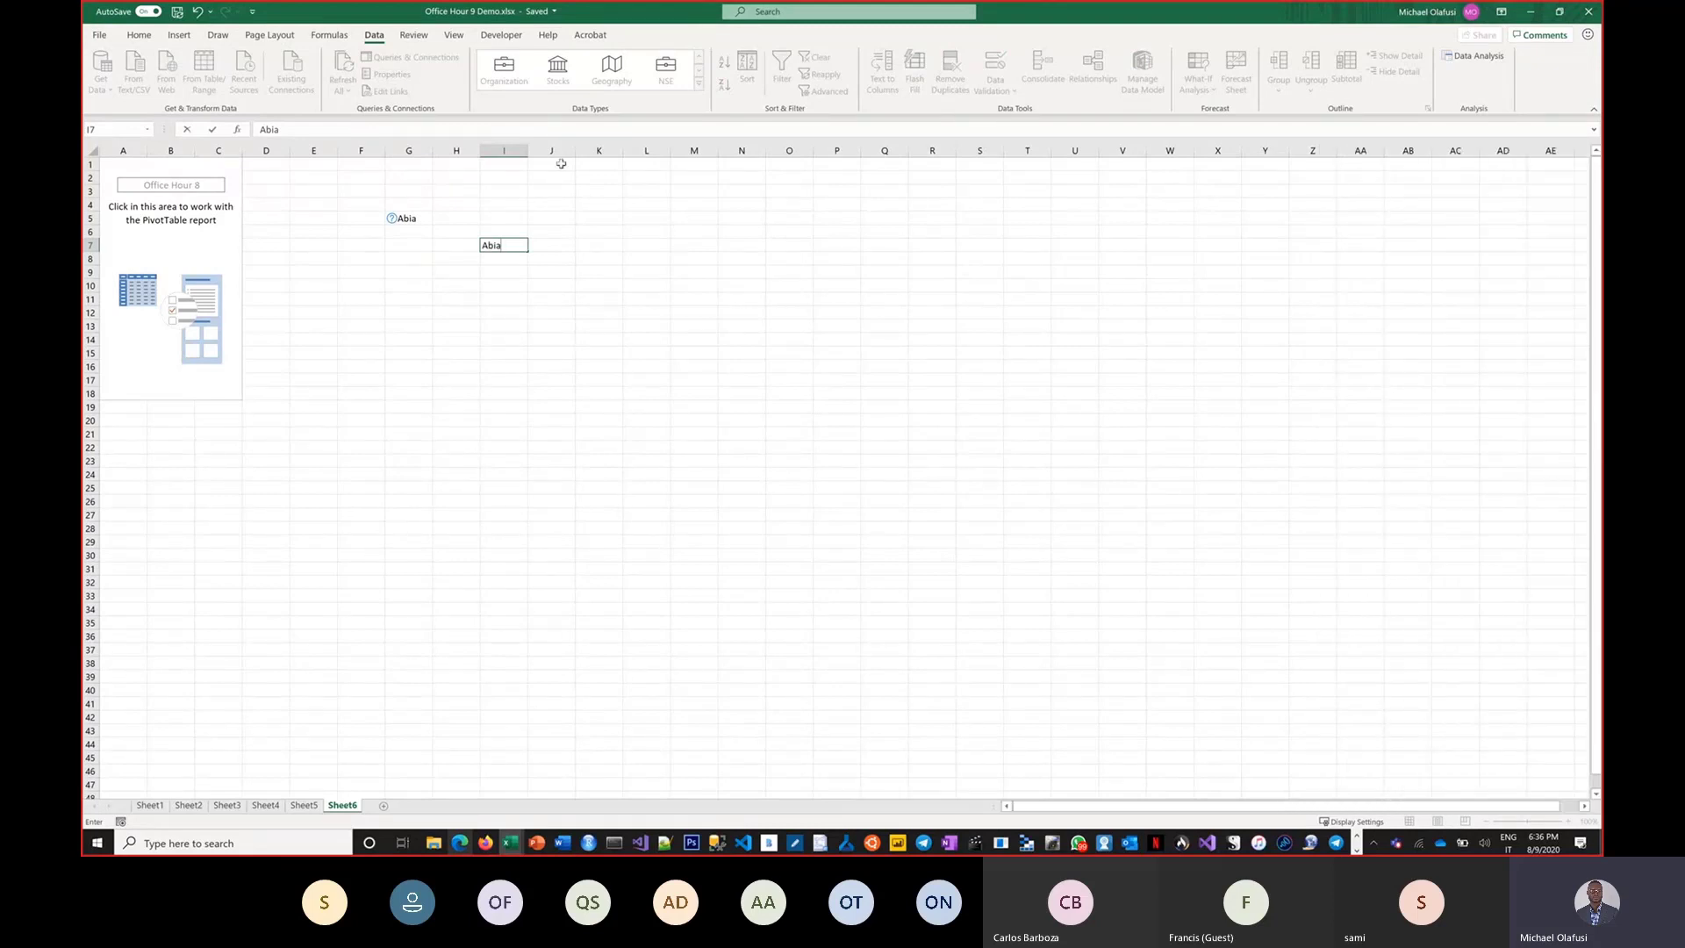
Reopen the Power BI Datasets pane listing the organization's available datasets.
left_click(141, 35)
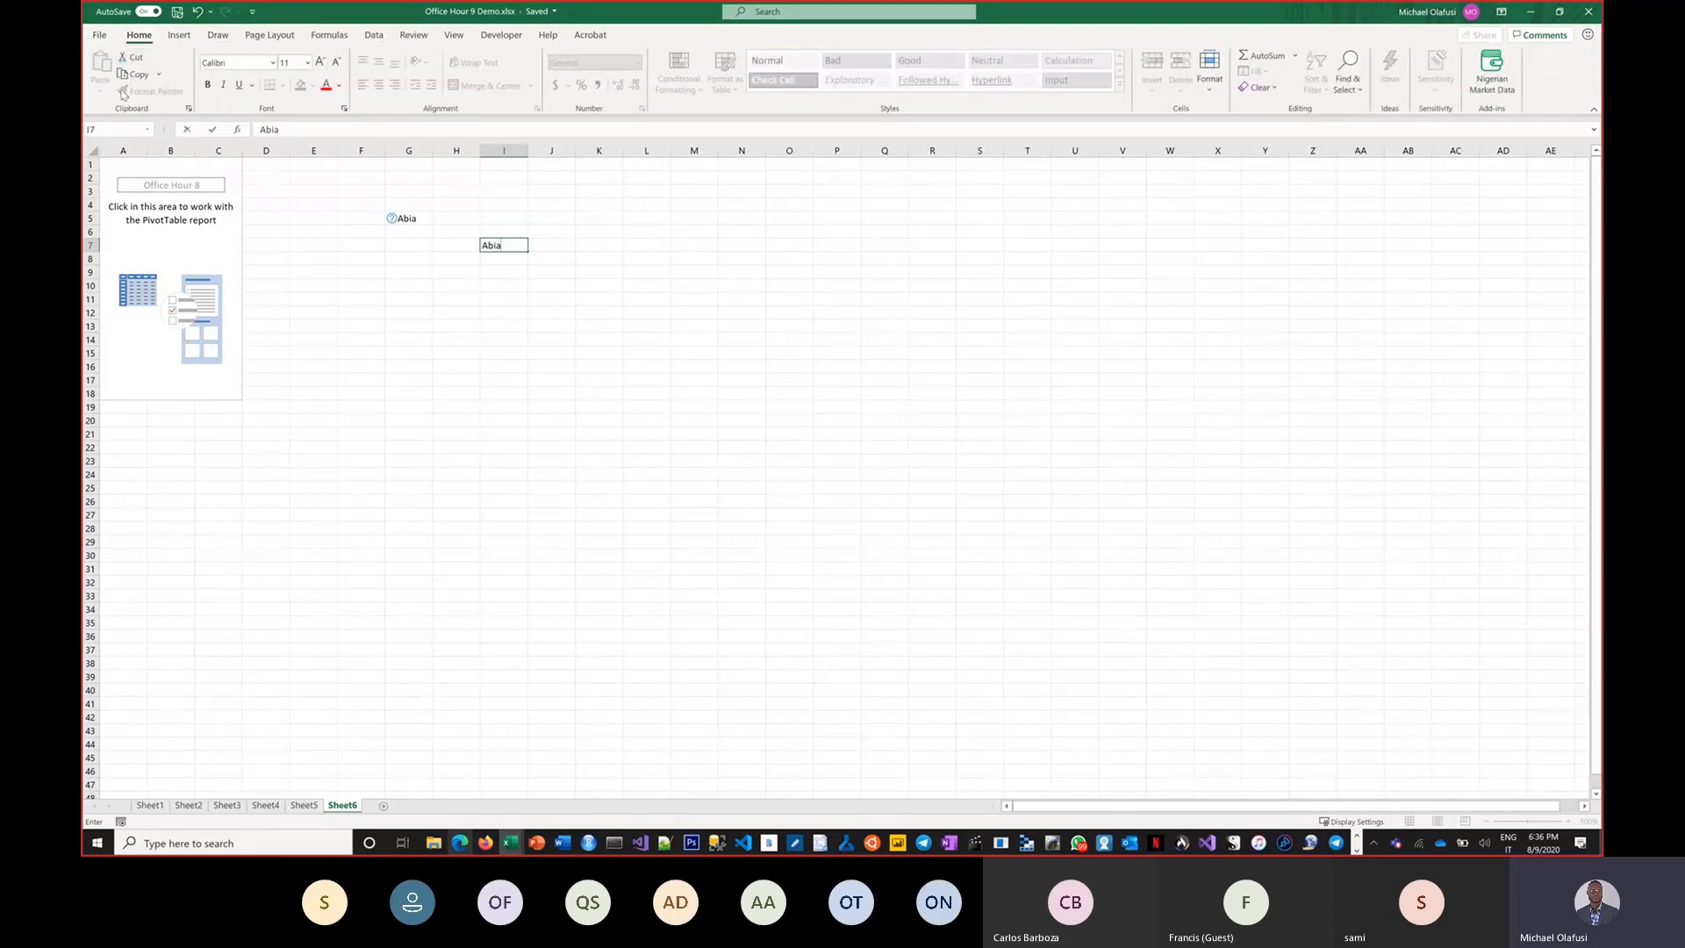
left_click(179, 35)
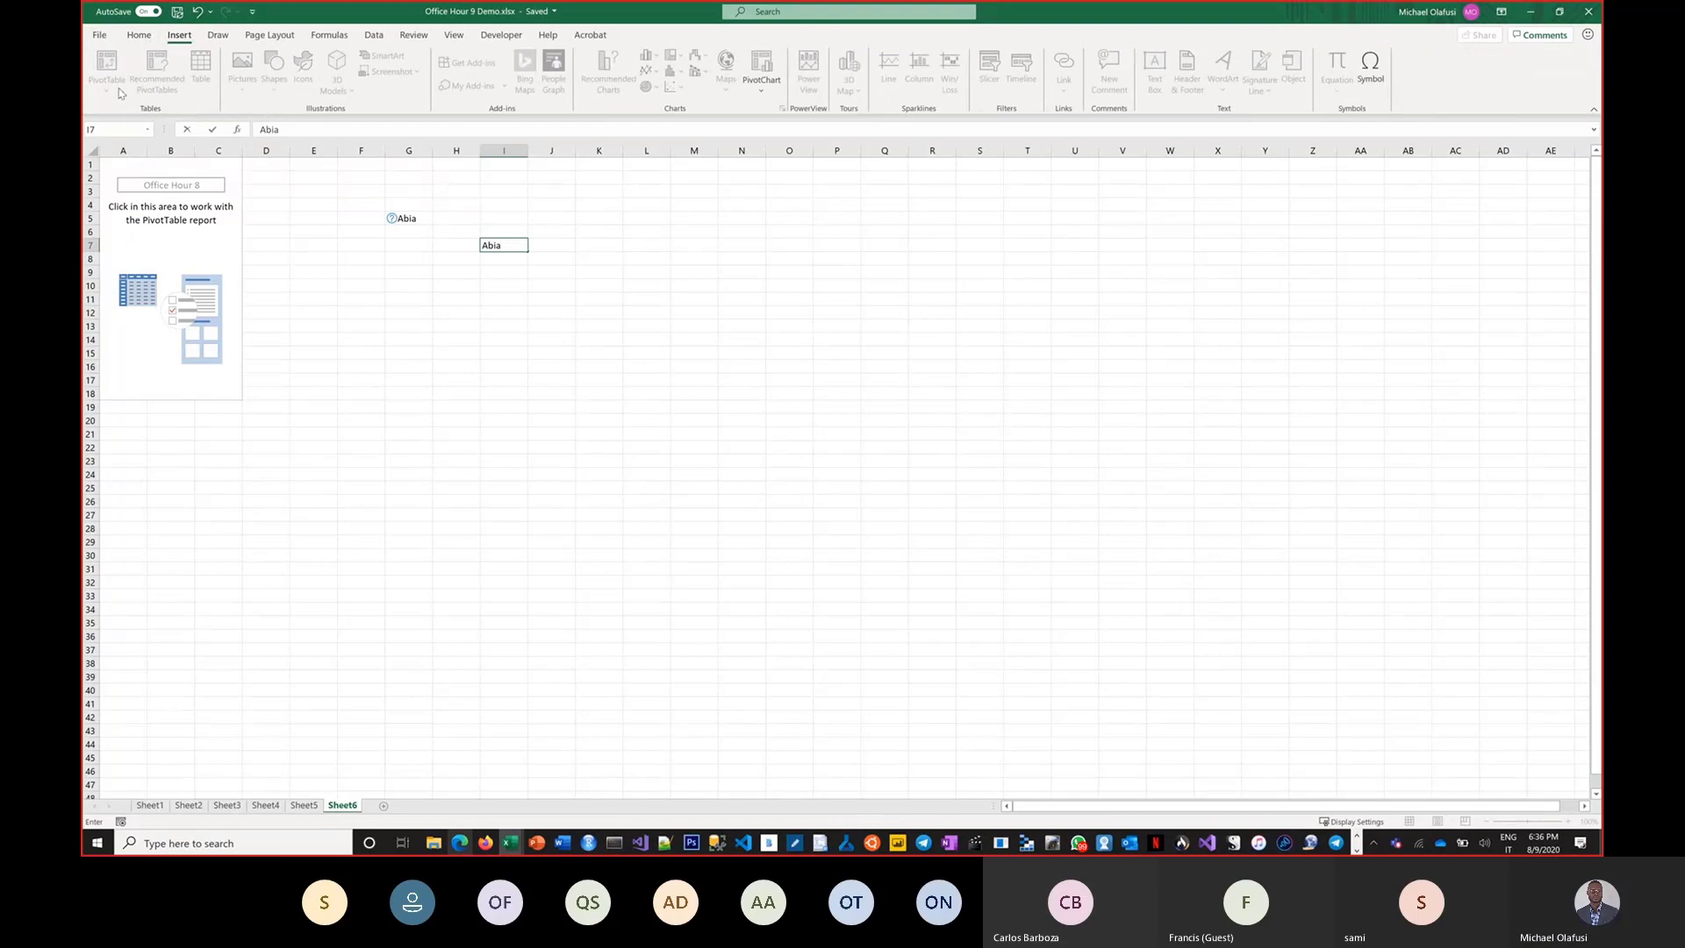
left_click(468, 351)
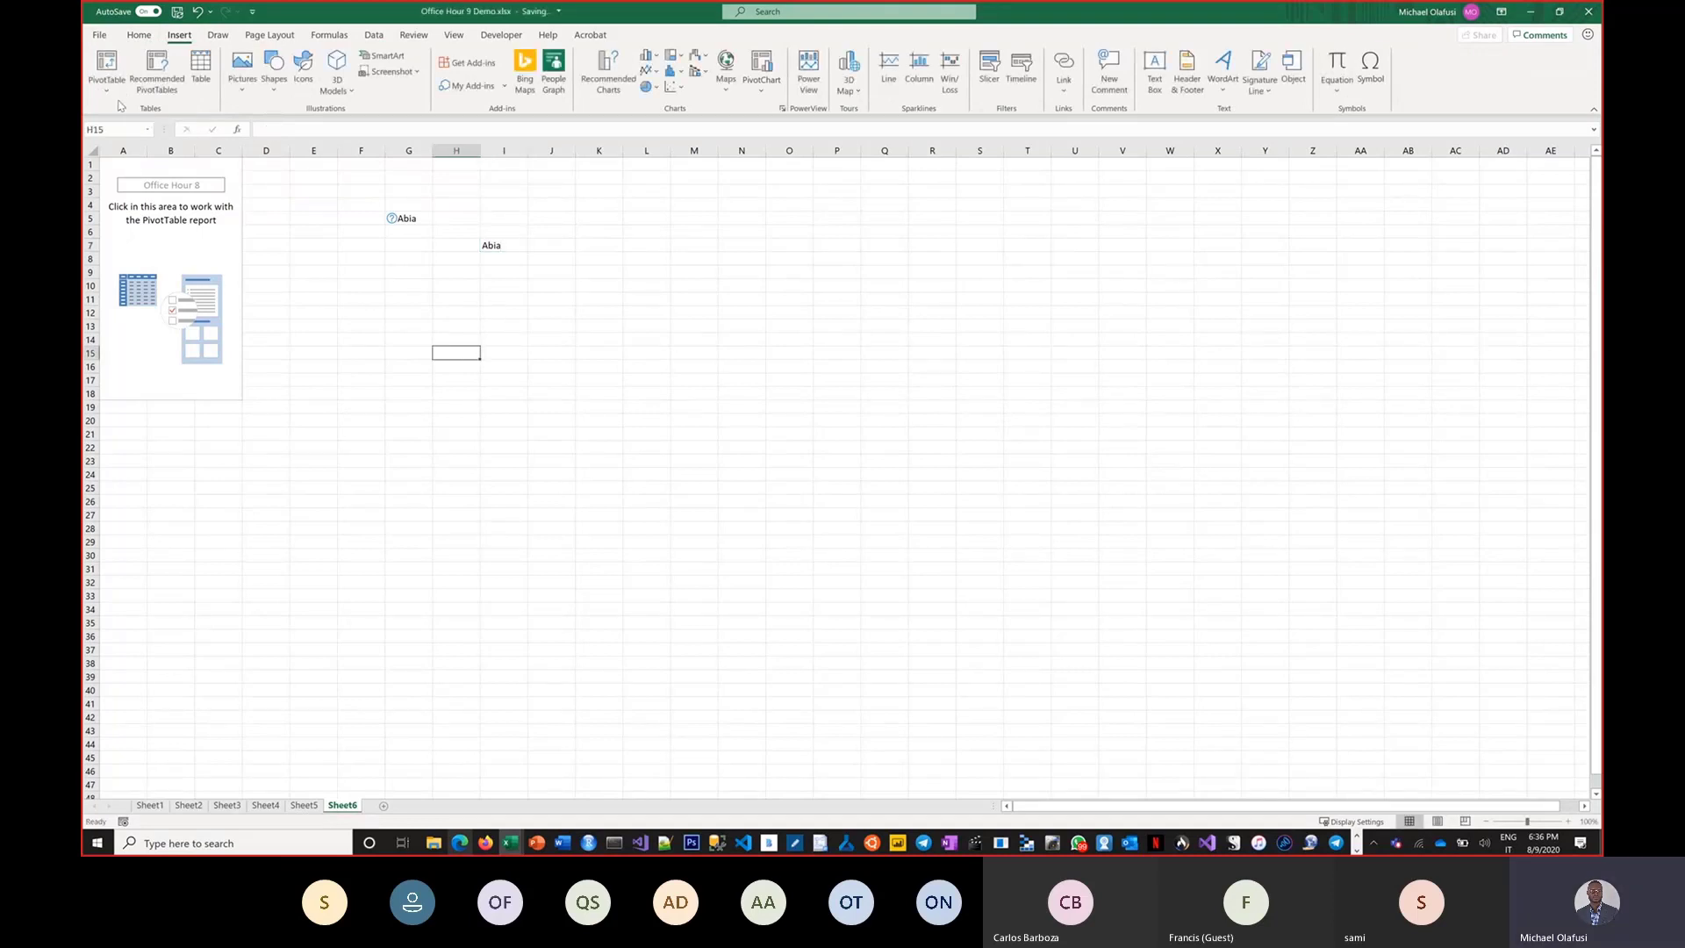
left_click(106, 93)
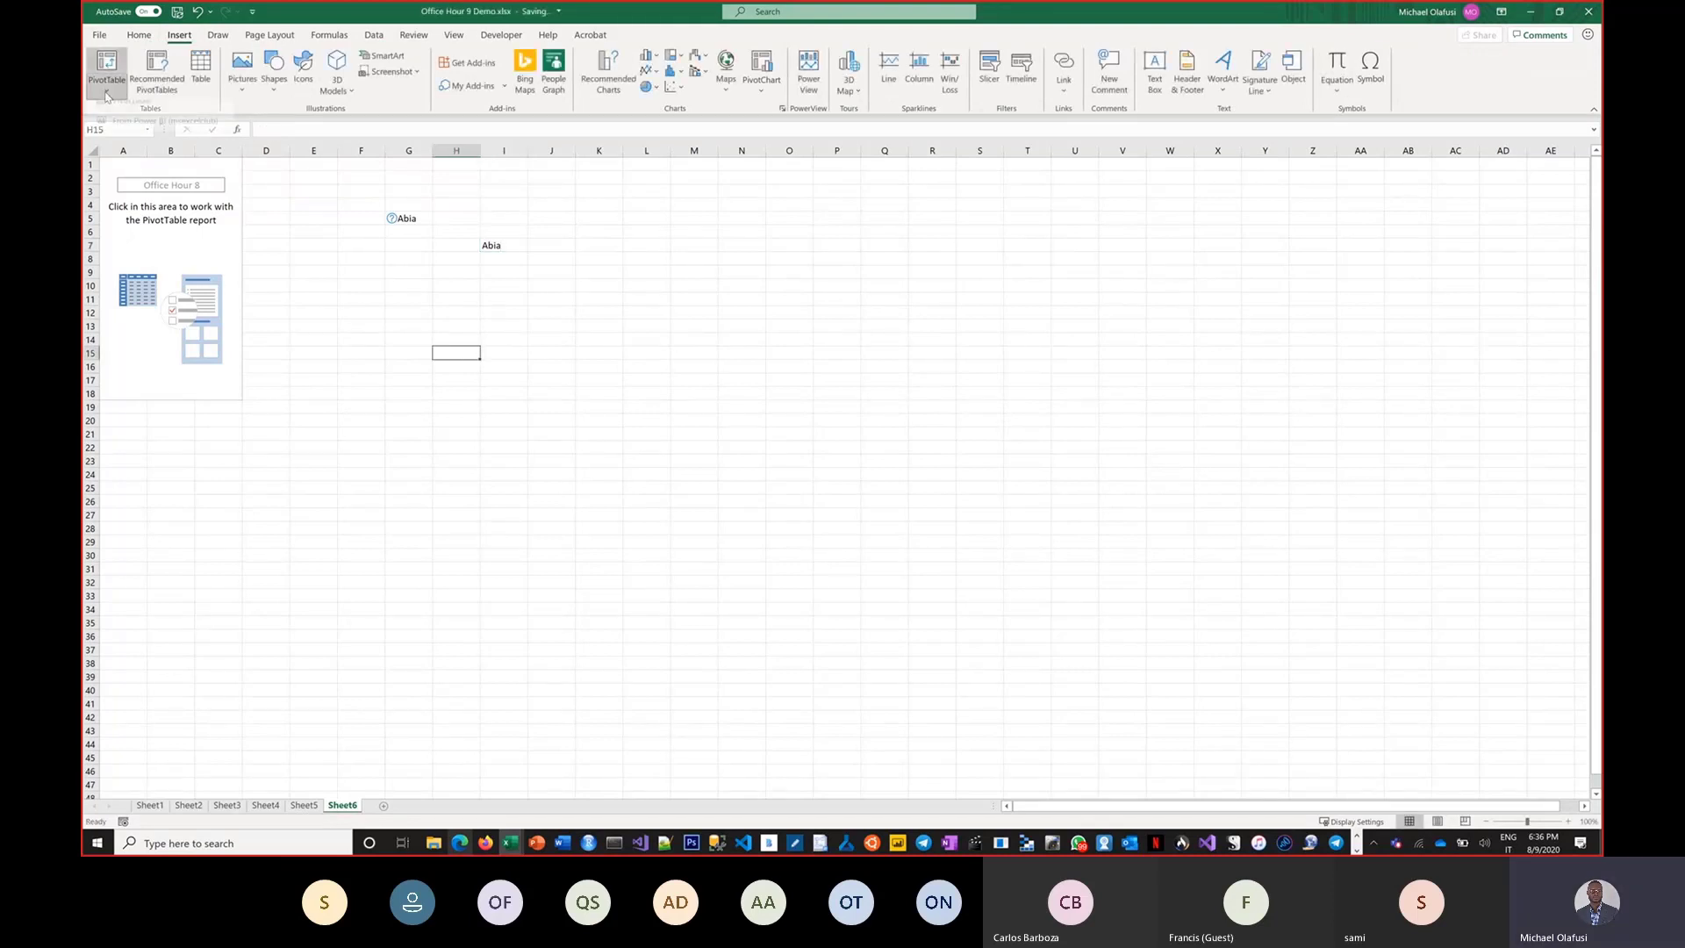
left_click(374, 35)
left_click(100, 70)
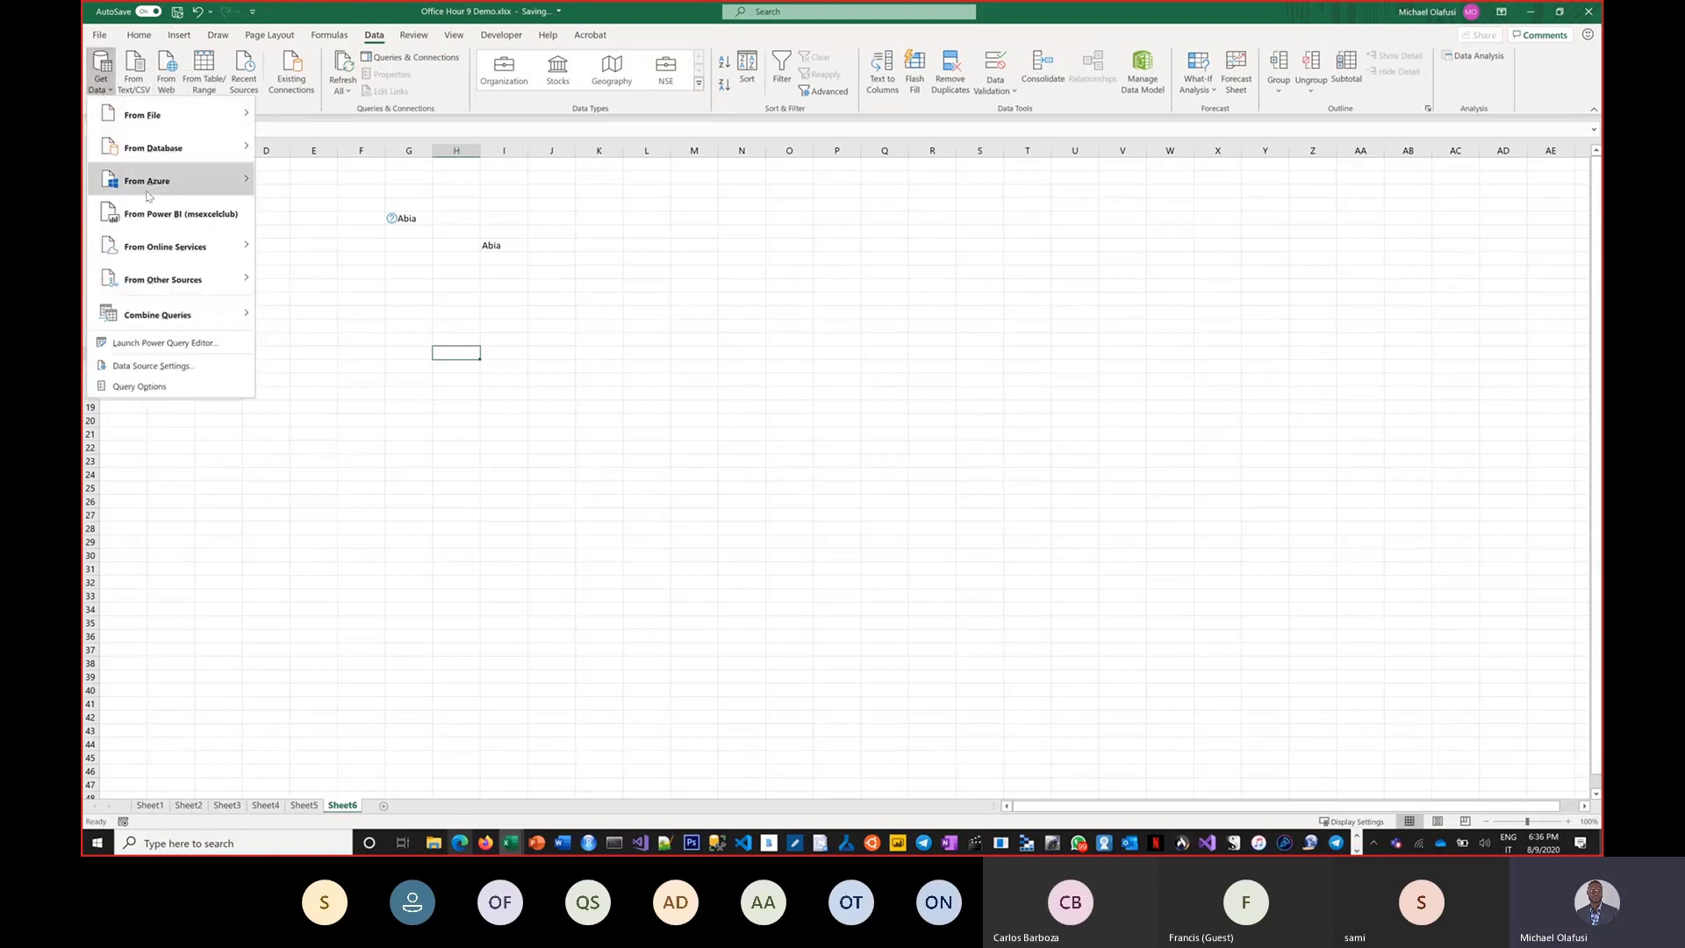
left_click(195, 216)
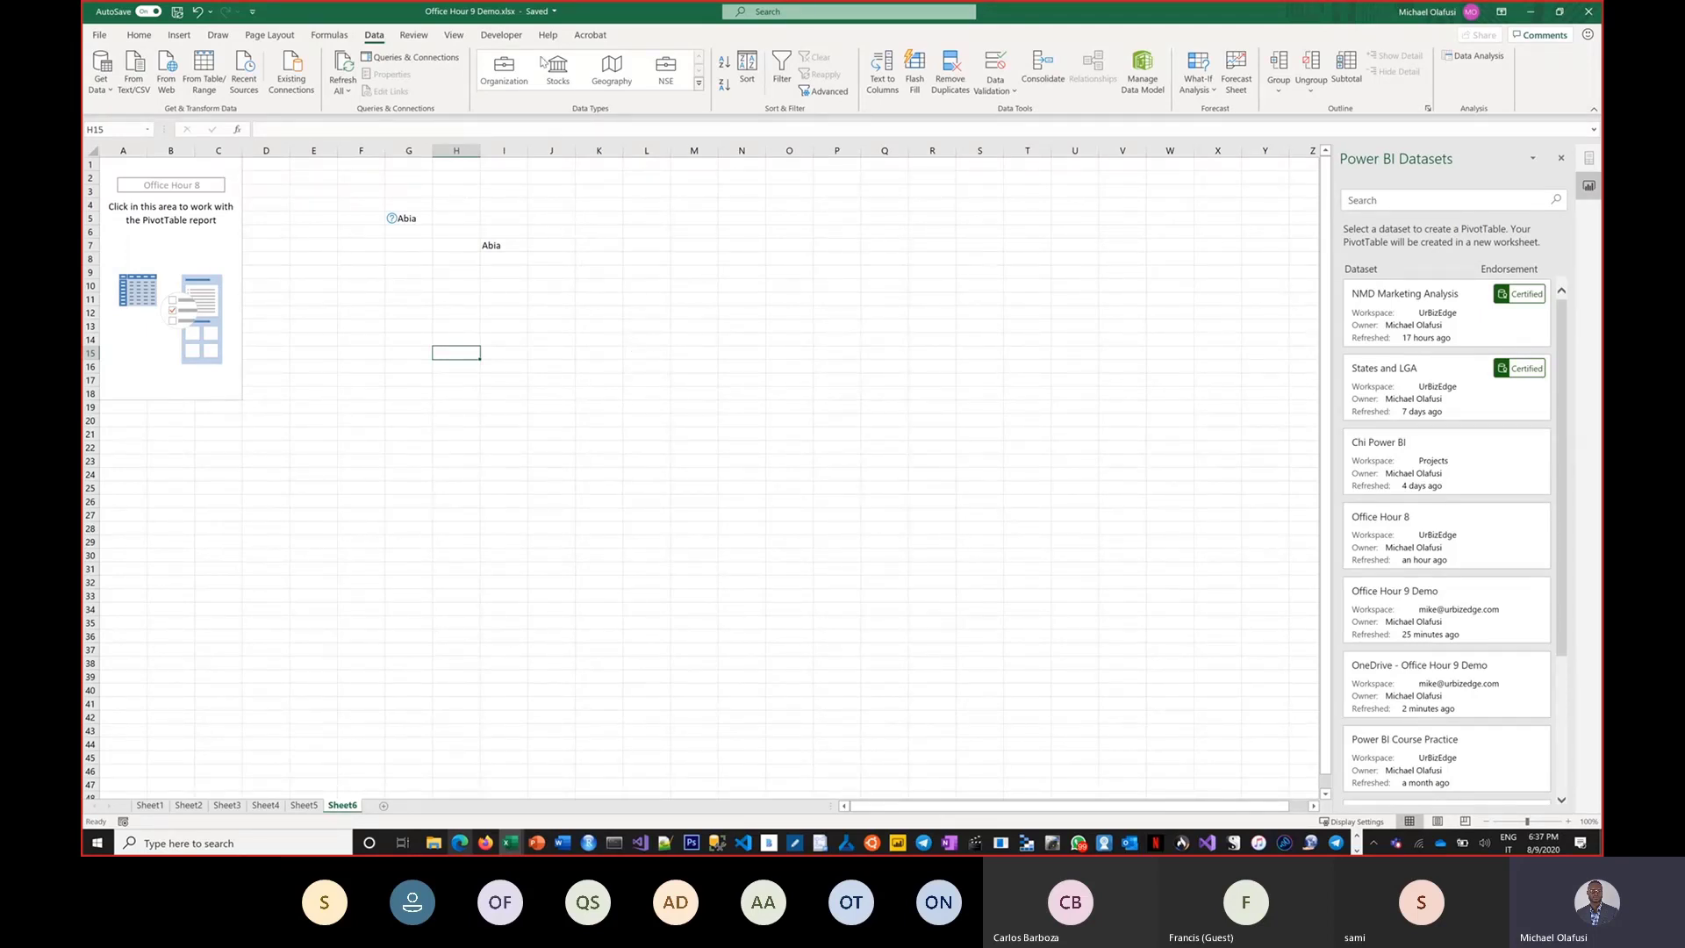
Examine the organization data types offered and the certified datasets listed in the pane.
left_click(699, 84)
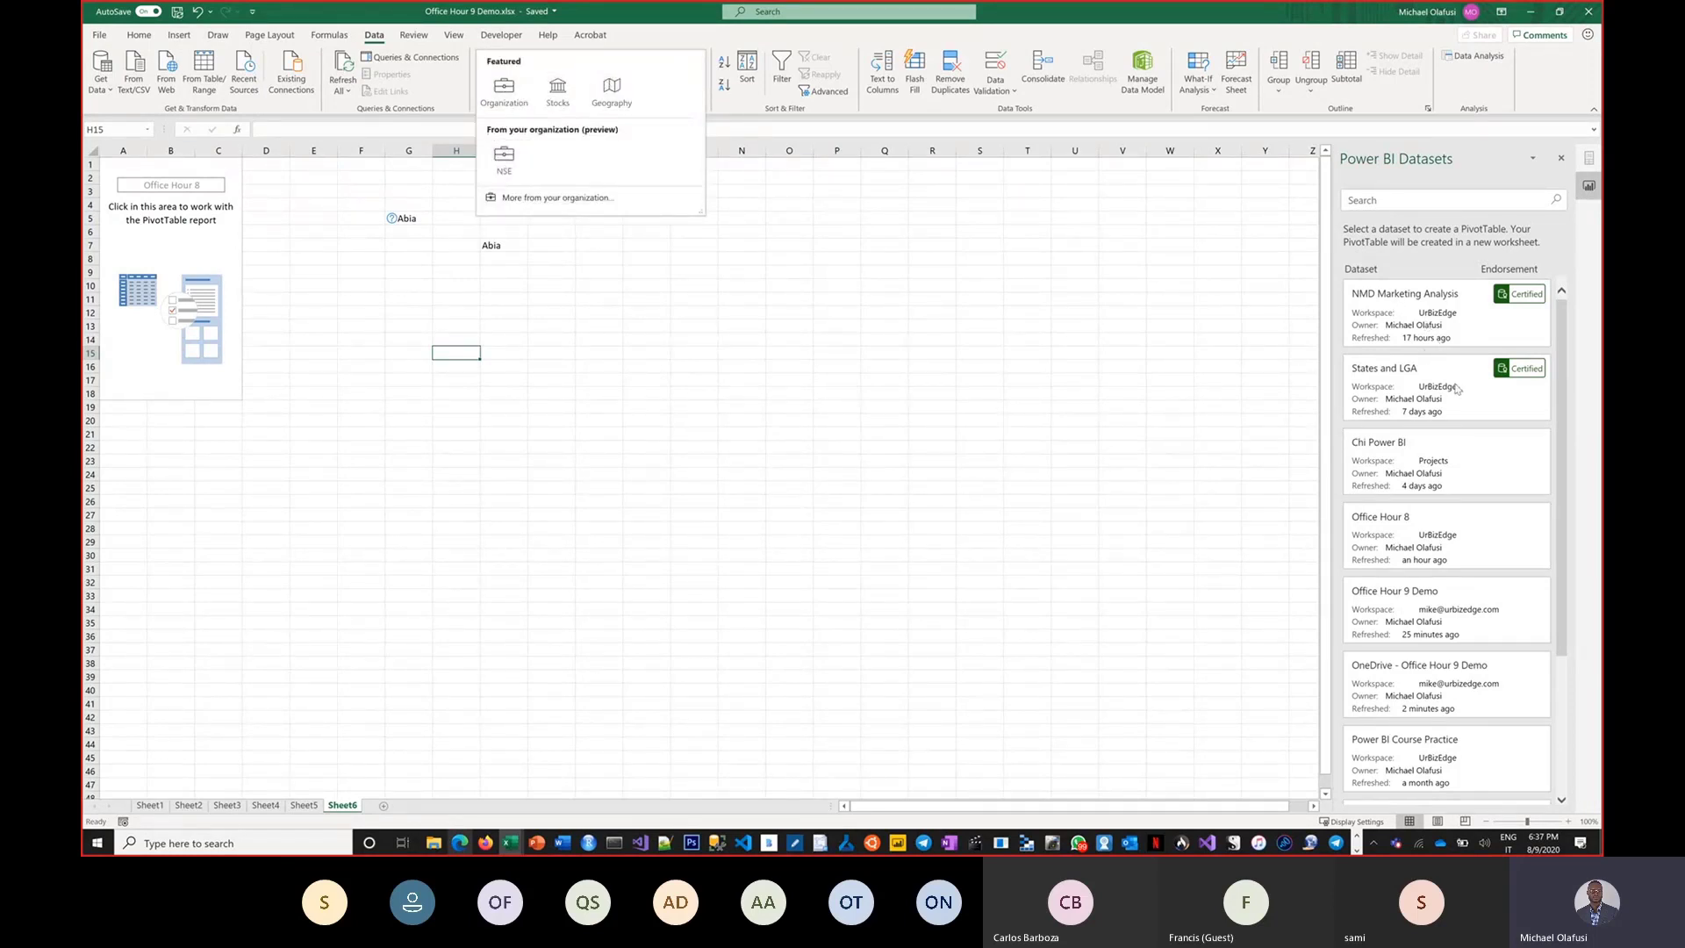
scroll(1450, 455, "down", 3)
scroll(1456, 482, "up", 3)
left_click_drag(1288, 300, 1330, 313)
left_click_drag(1286, 407, 1327, 406)
left_click(575, 301)
Convert Abia in cell I7 to the Organization data type.
left_click(488, 246)
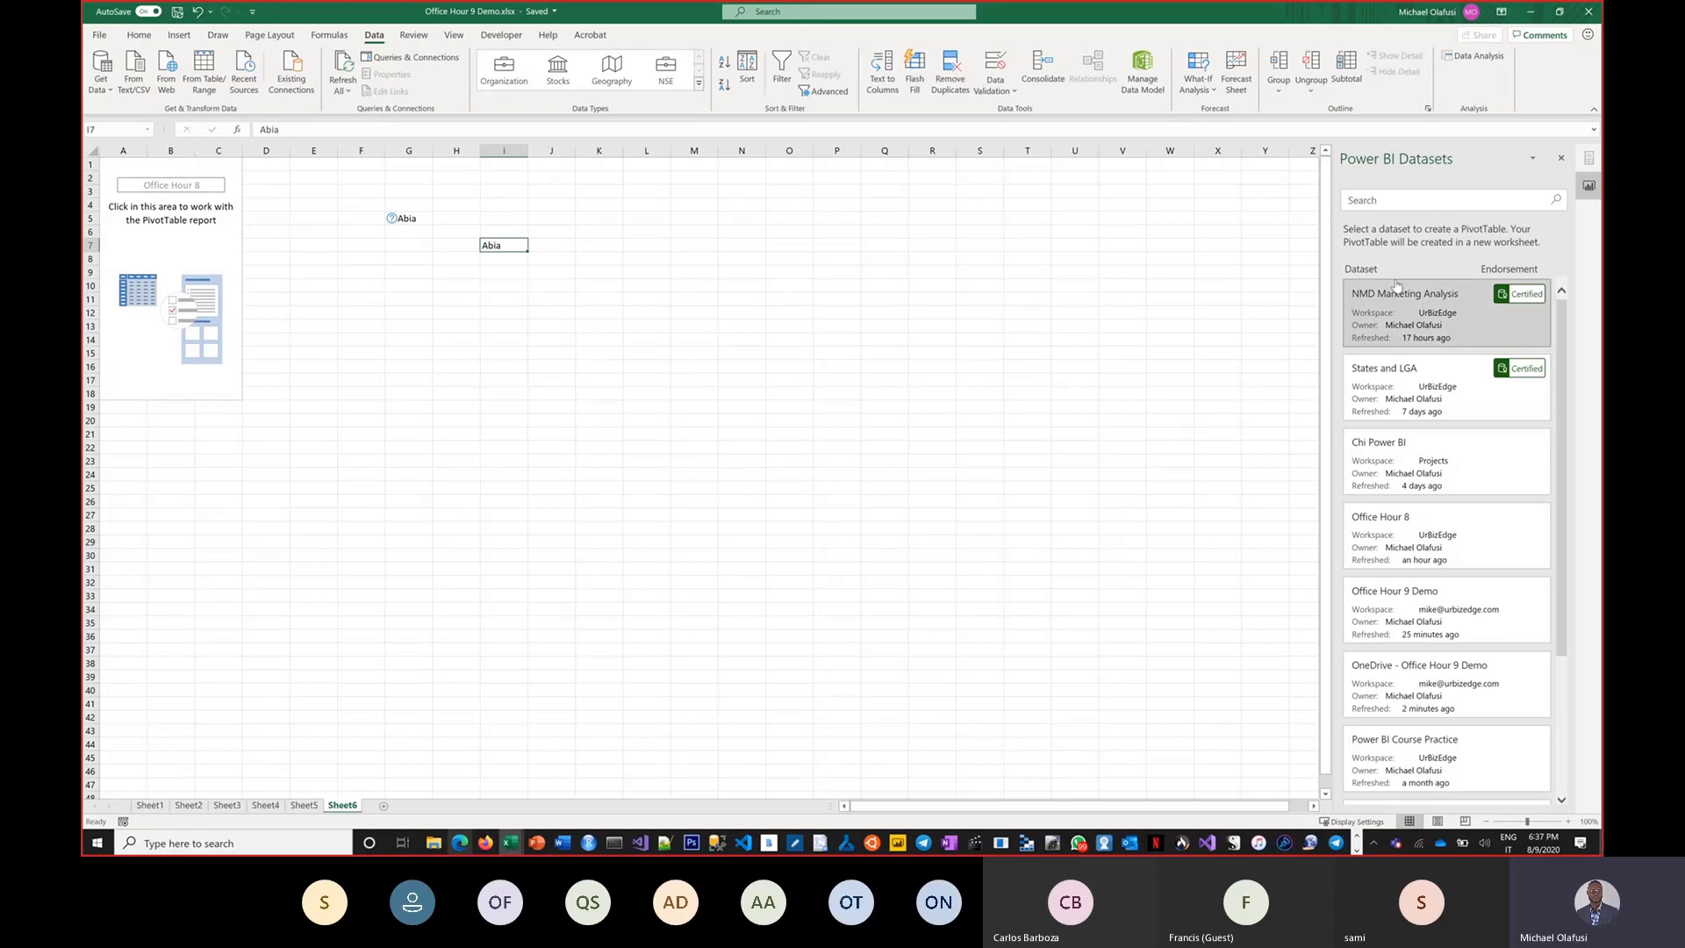
key("alt+Tab")
key("Escape")
left_click_drag(1413, 386, 1352, 309)
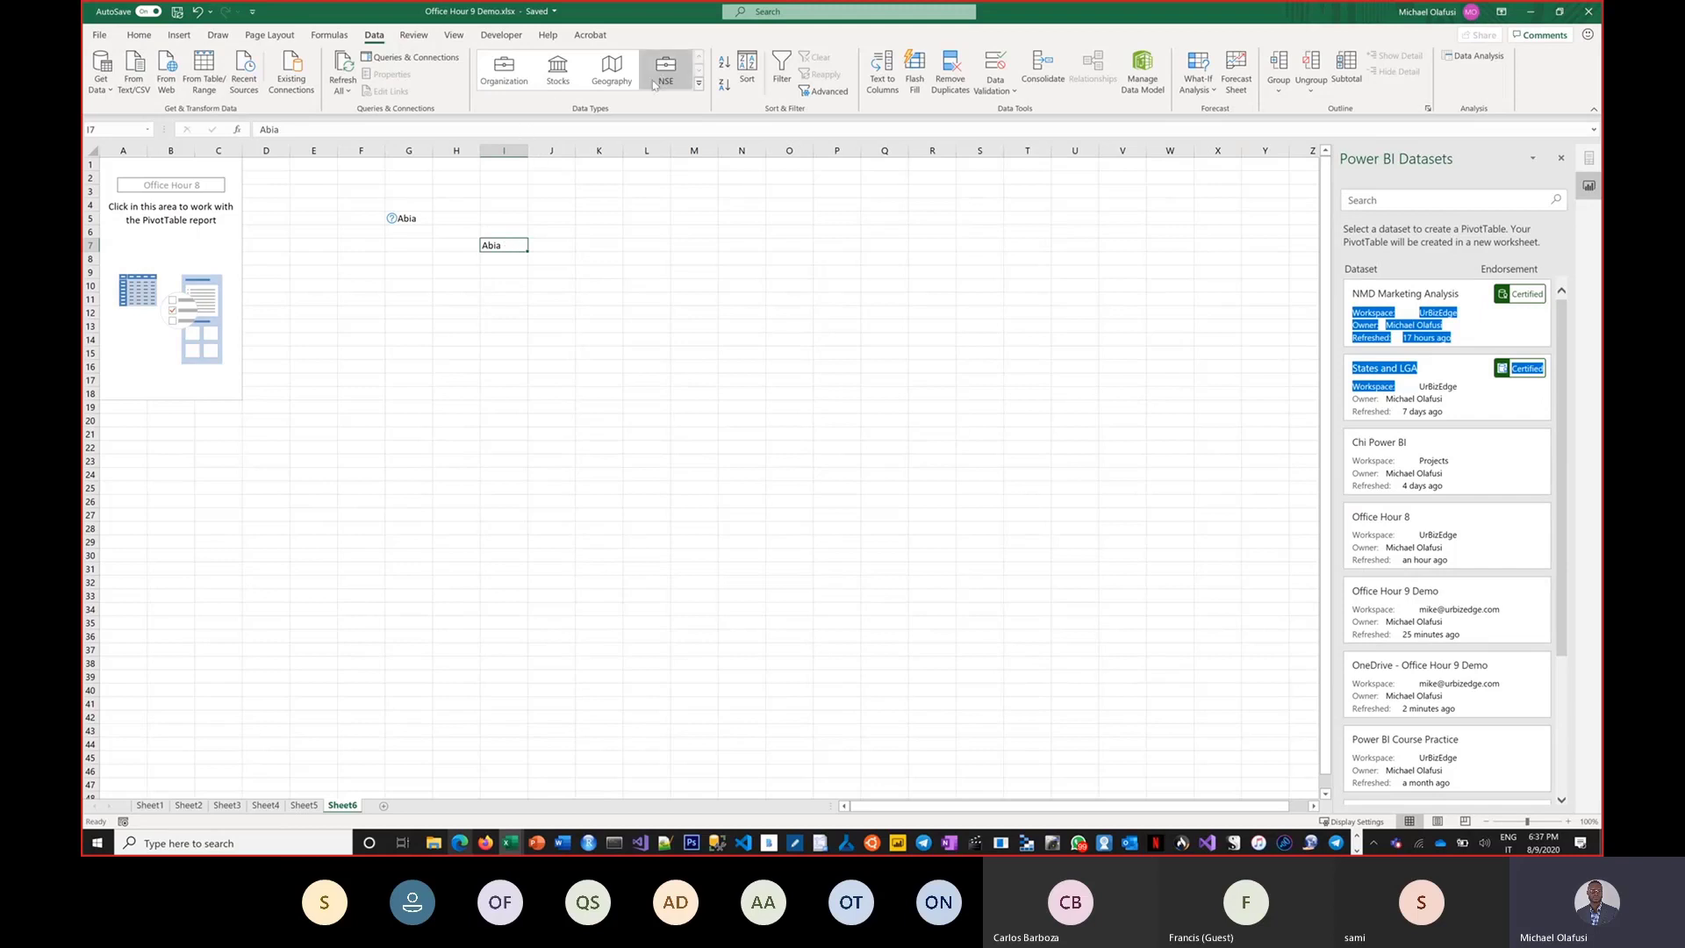
left_click(501, 81)
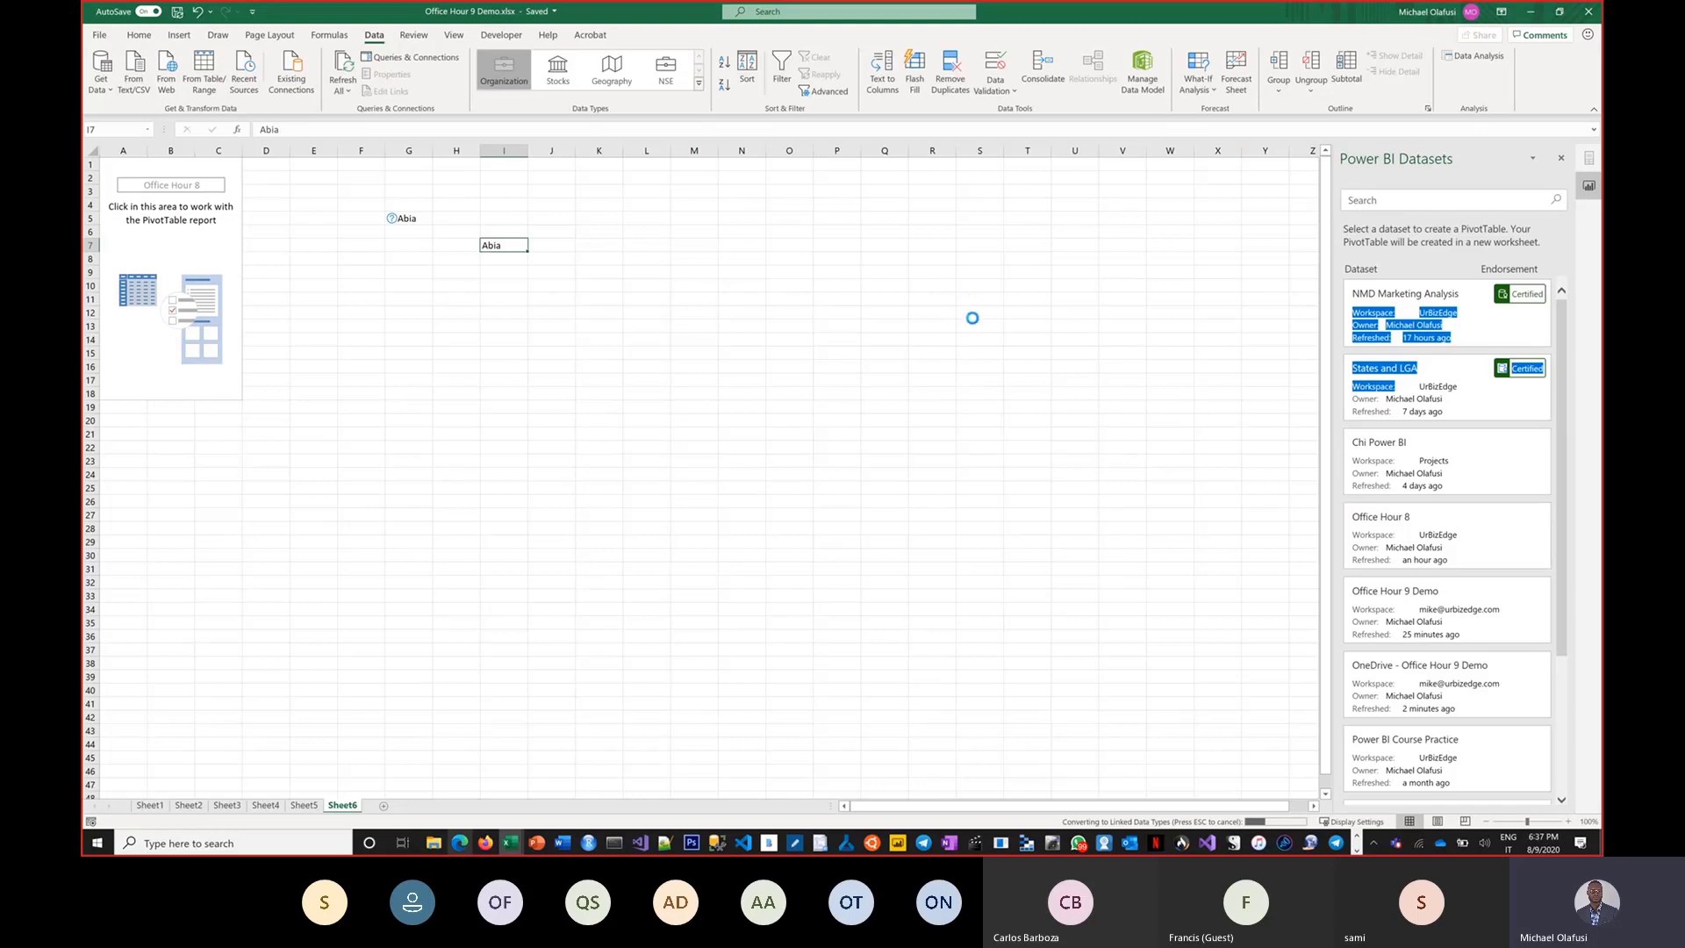
left_click(1222, 406)
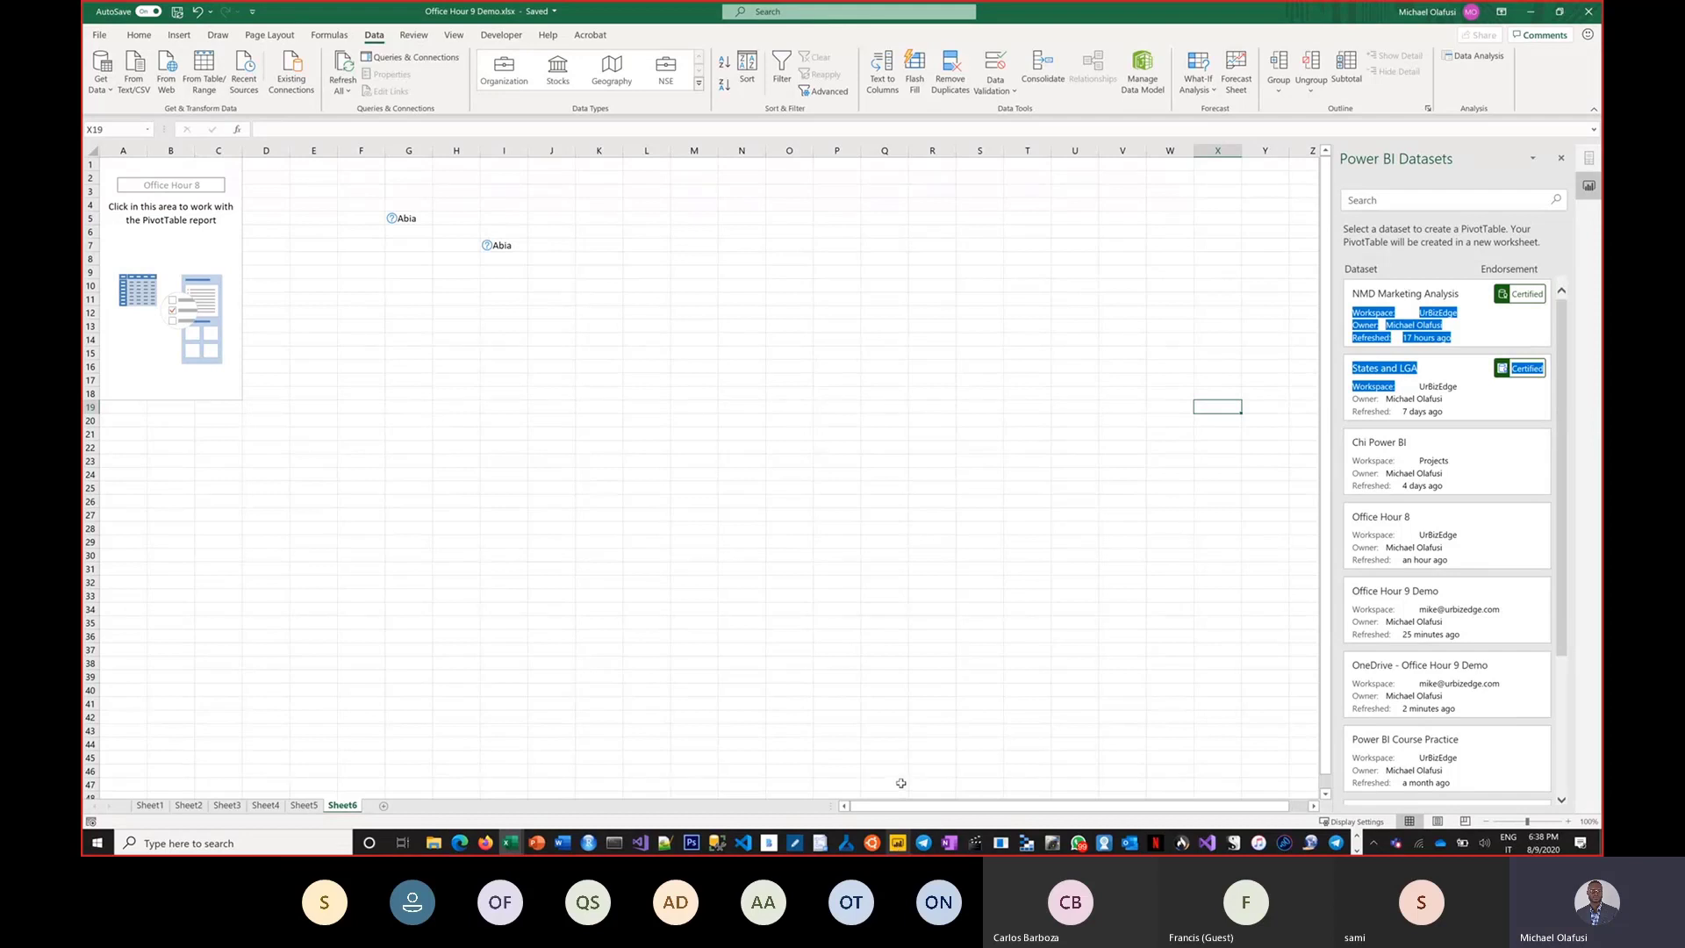
Switch to Power BI Desktop and open the recent report NMD Marketing Analysis Decks.pbix.
left_click(897, 844)
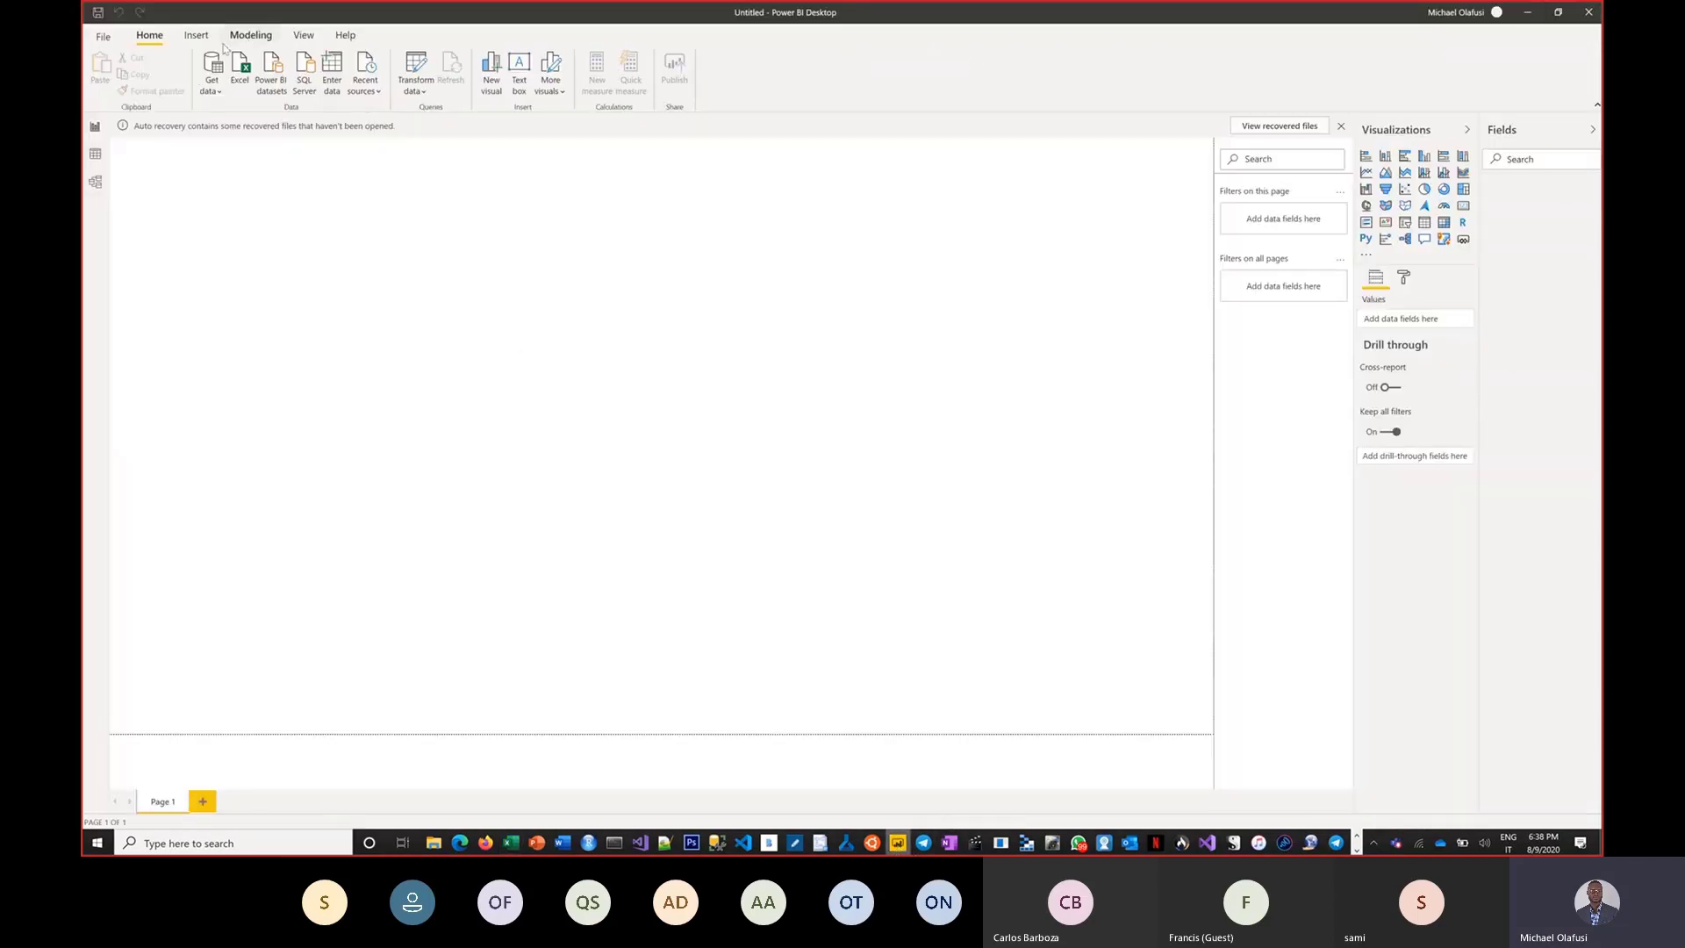
left_click(103, 36)
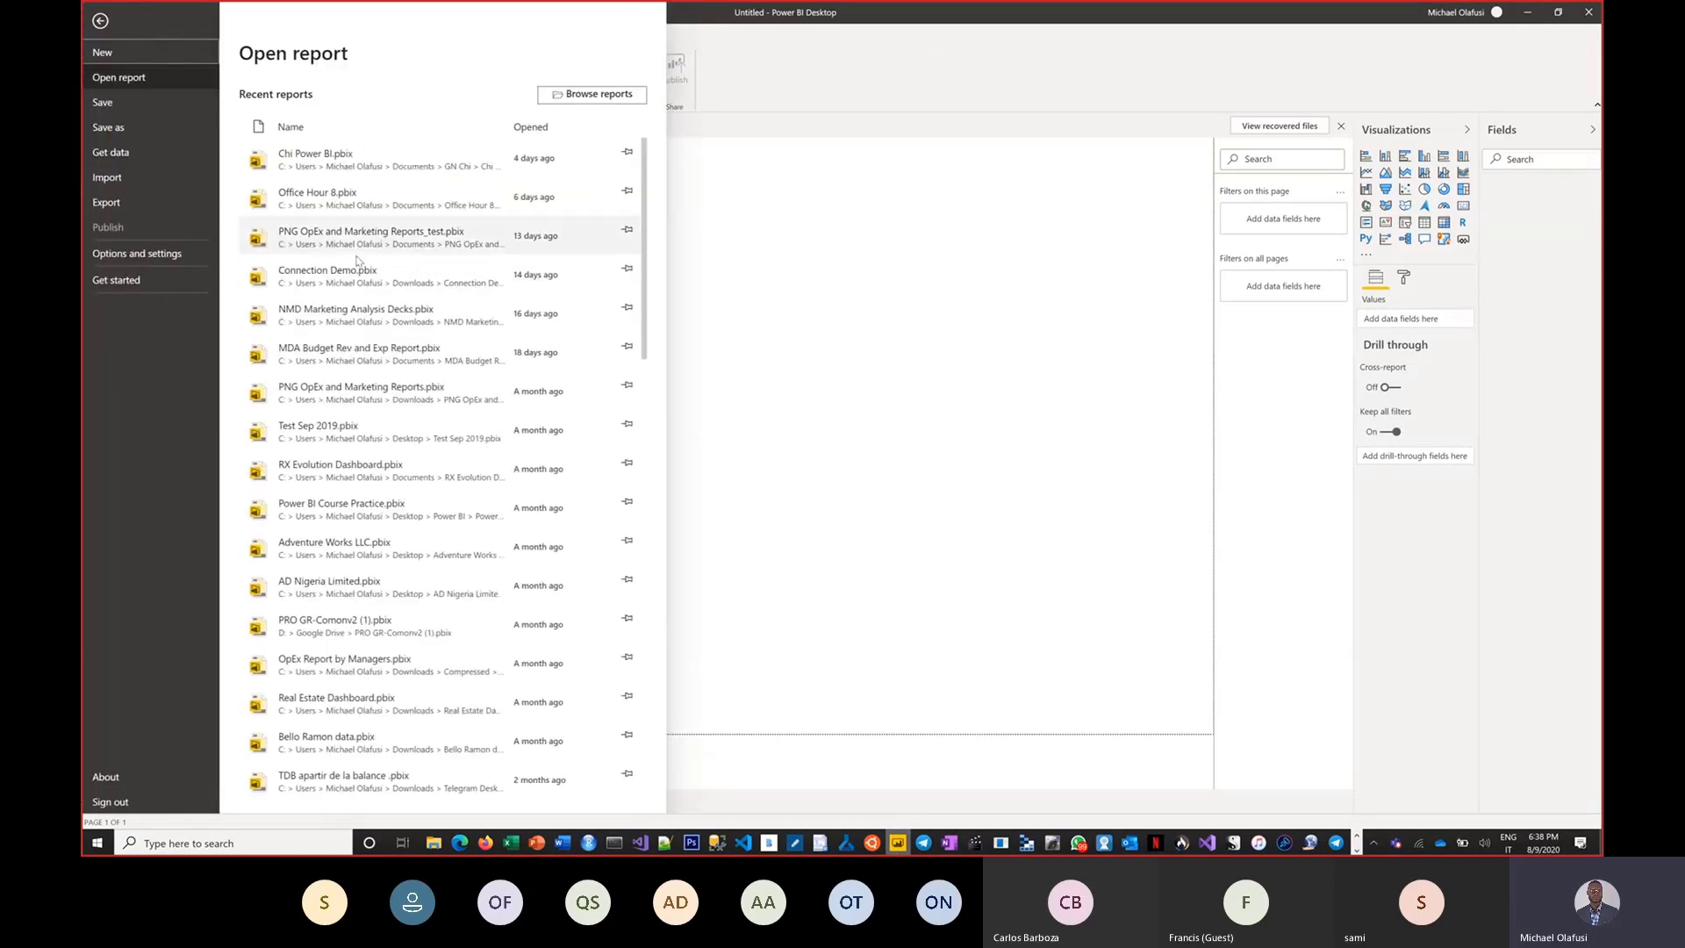
left_click(336, 323)
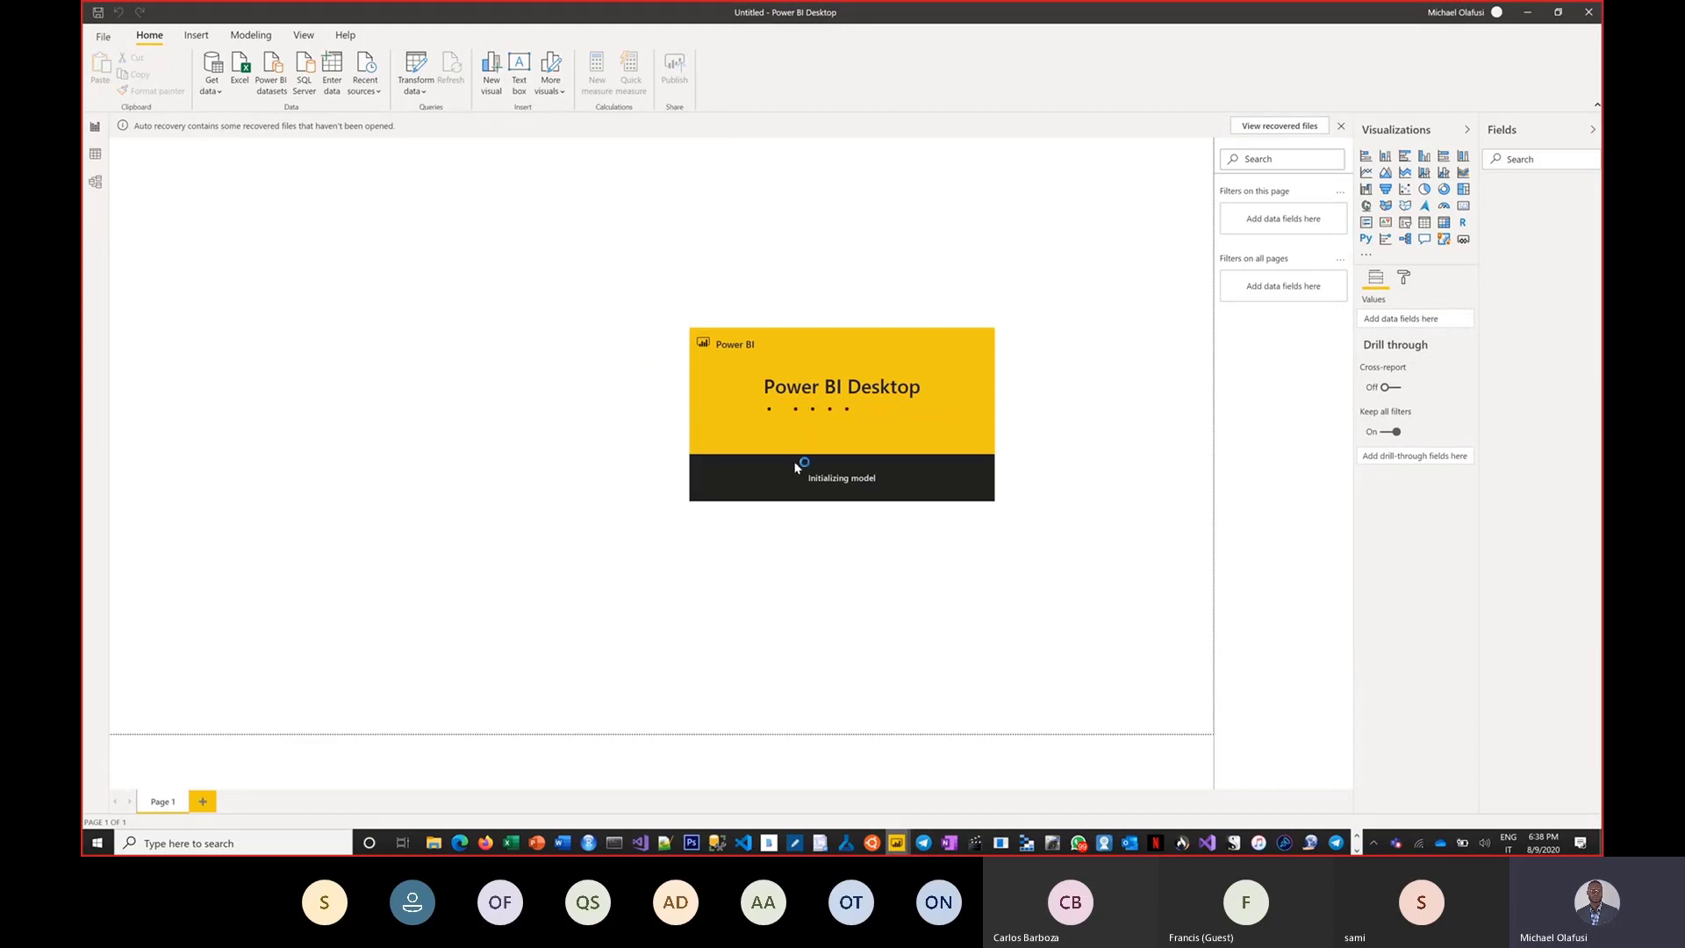
Return to the Excel workbook and close the Data Selector pane.
key("alt+Tab")
key("alt+Tab")
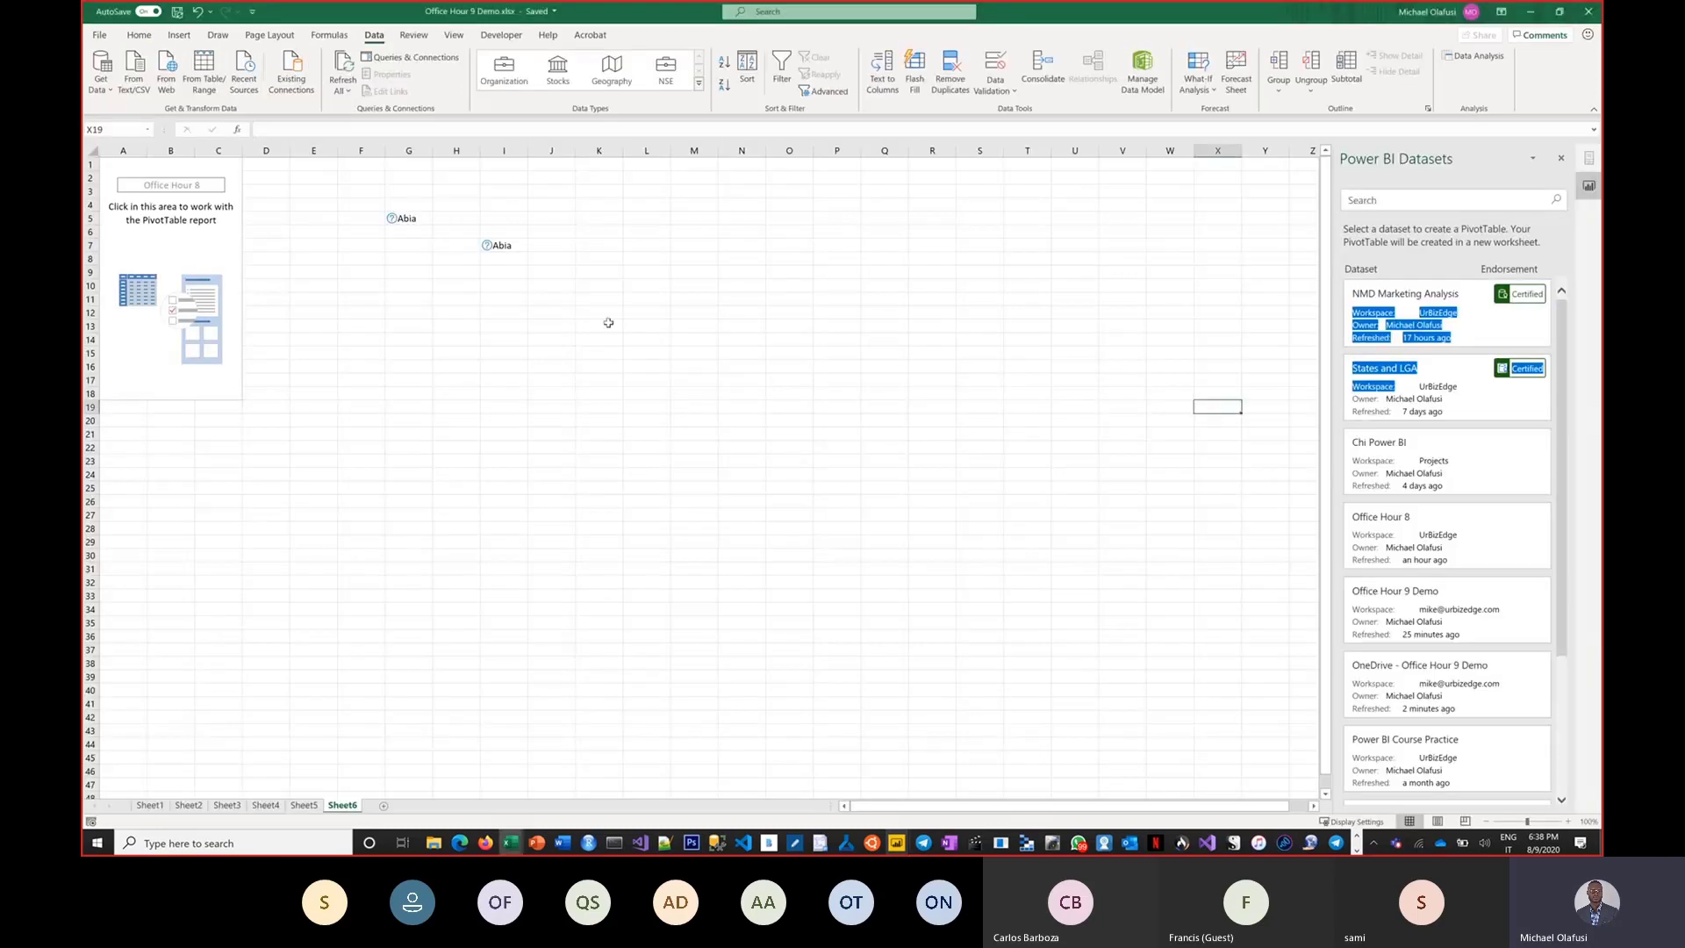
left_click(509, 245)
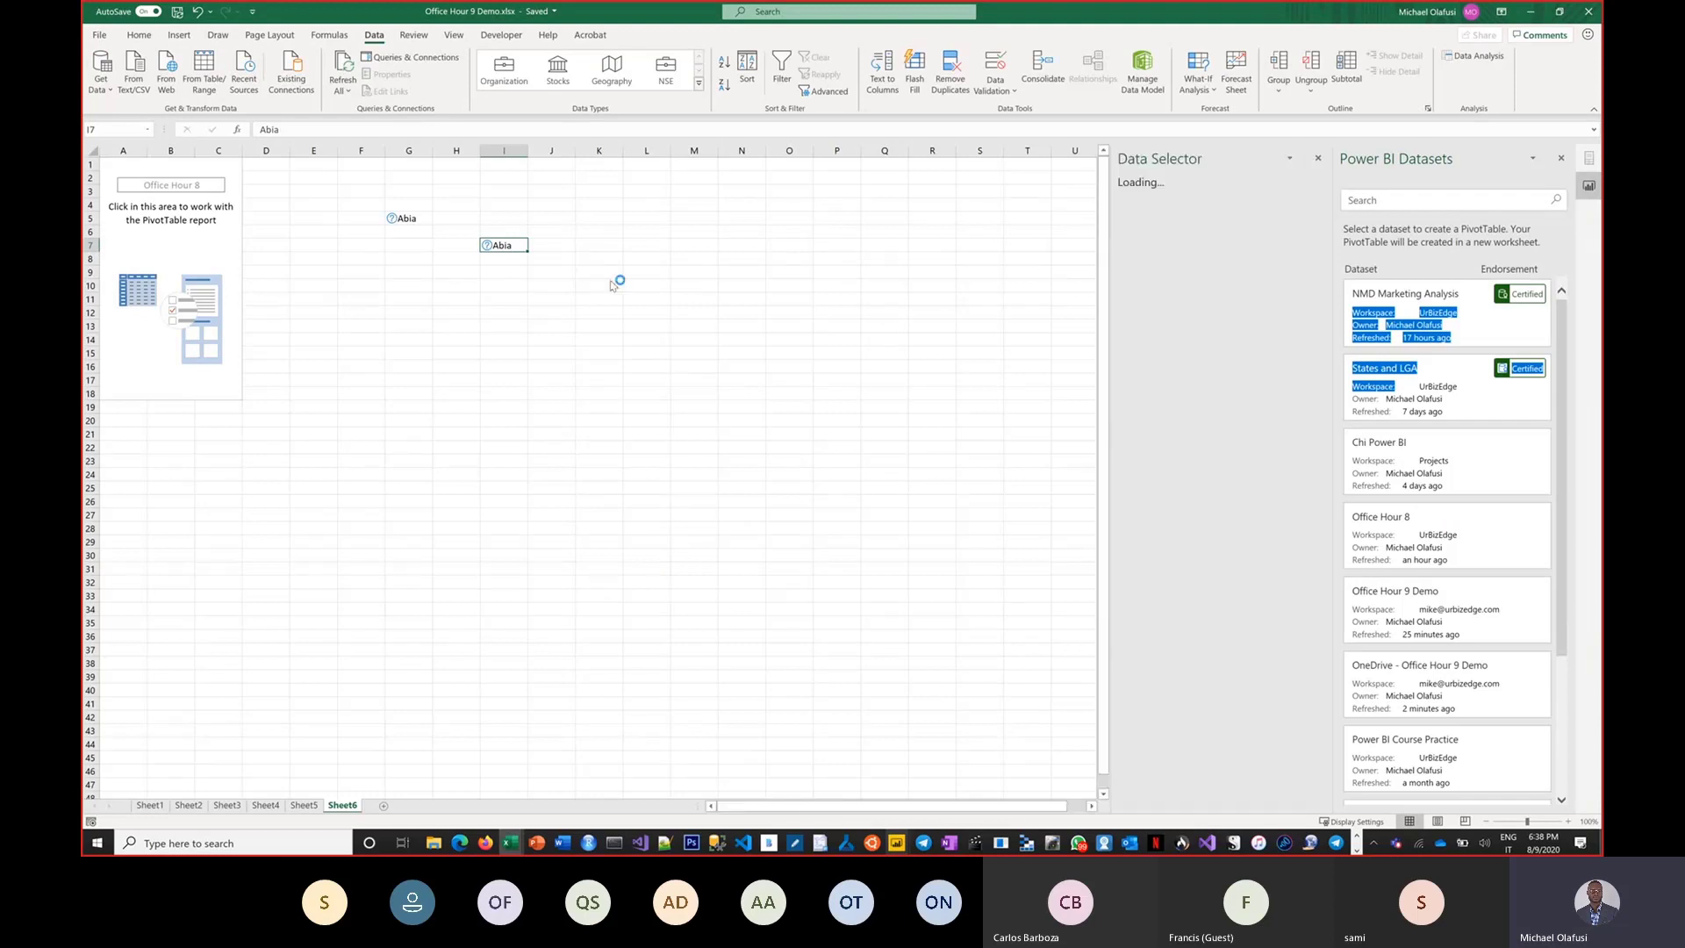
left_click(1317, 158)
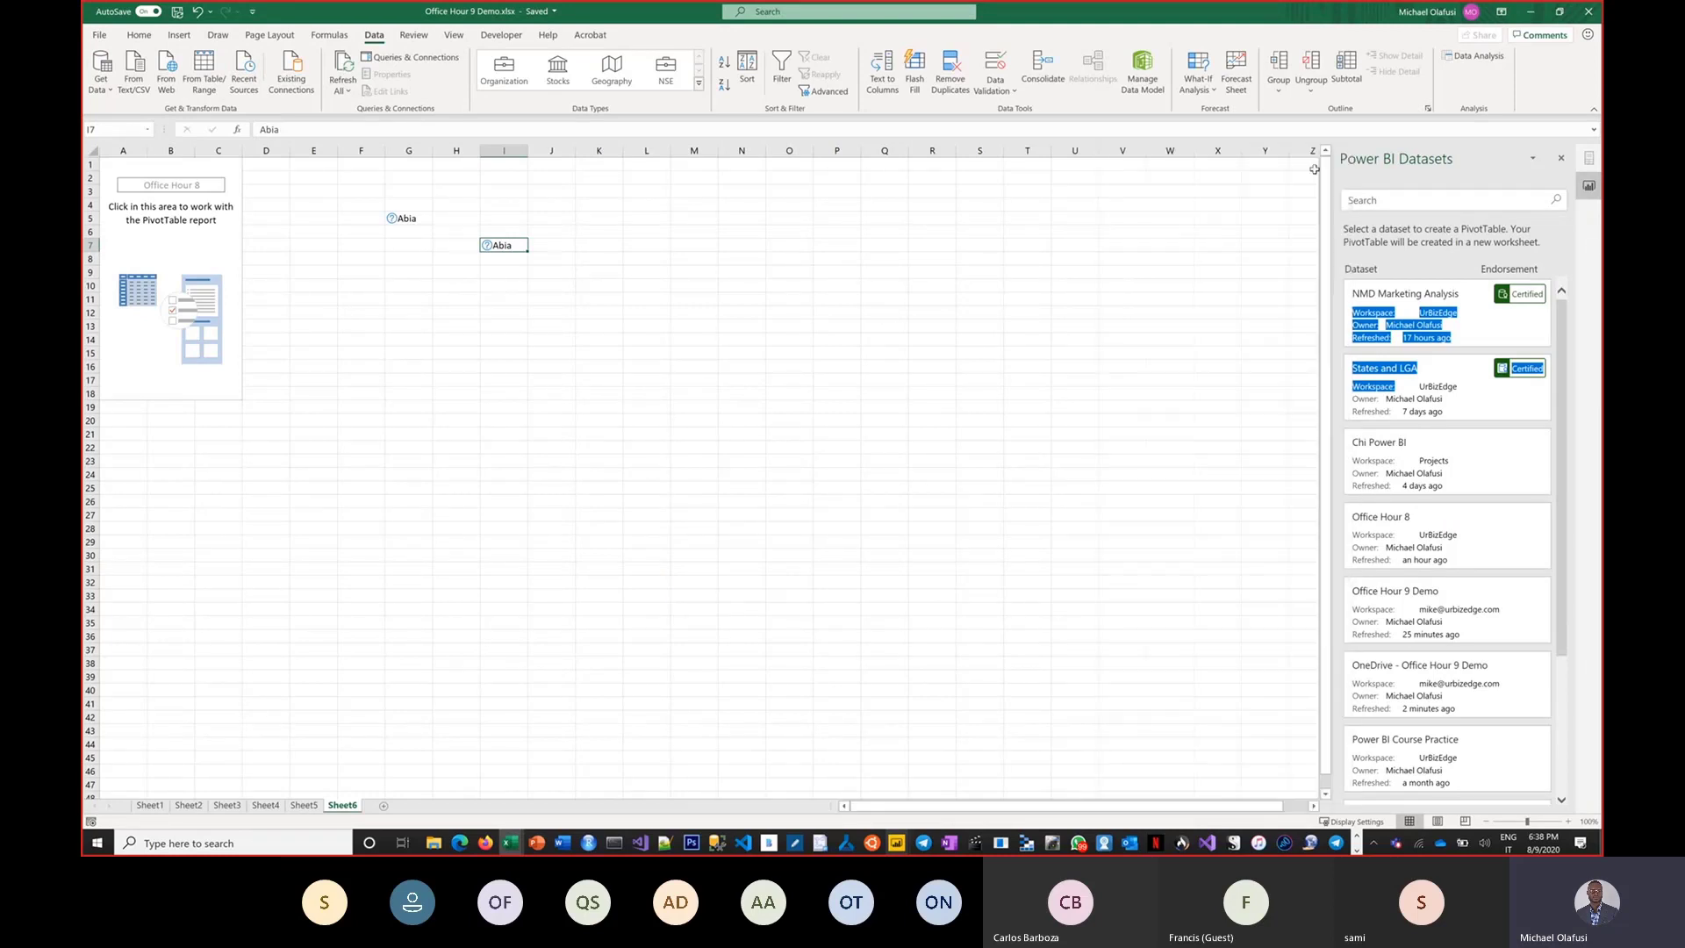
Clear the range F4:K11 holding both Abia cells.
left_click(1068, 459)
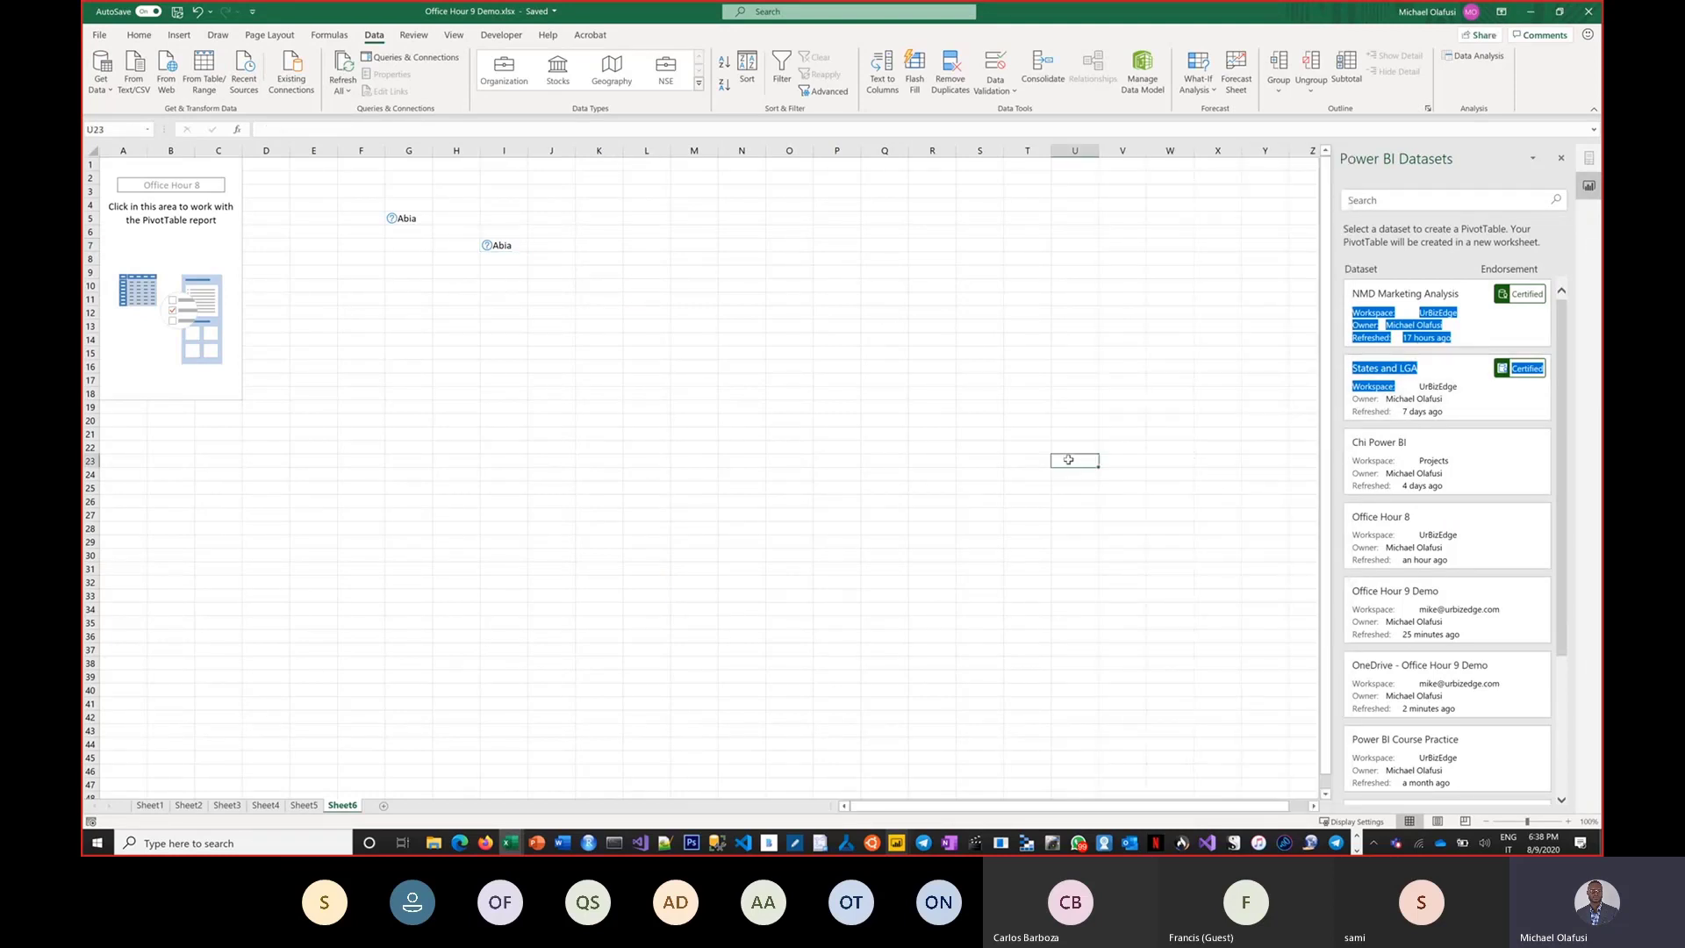
left_click(1155, 447)
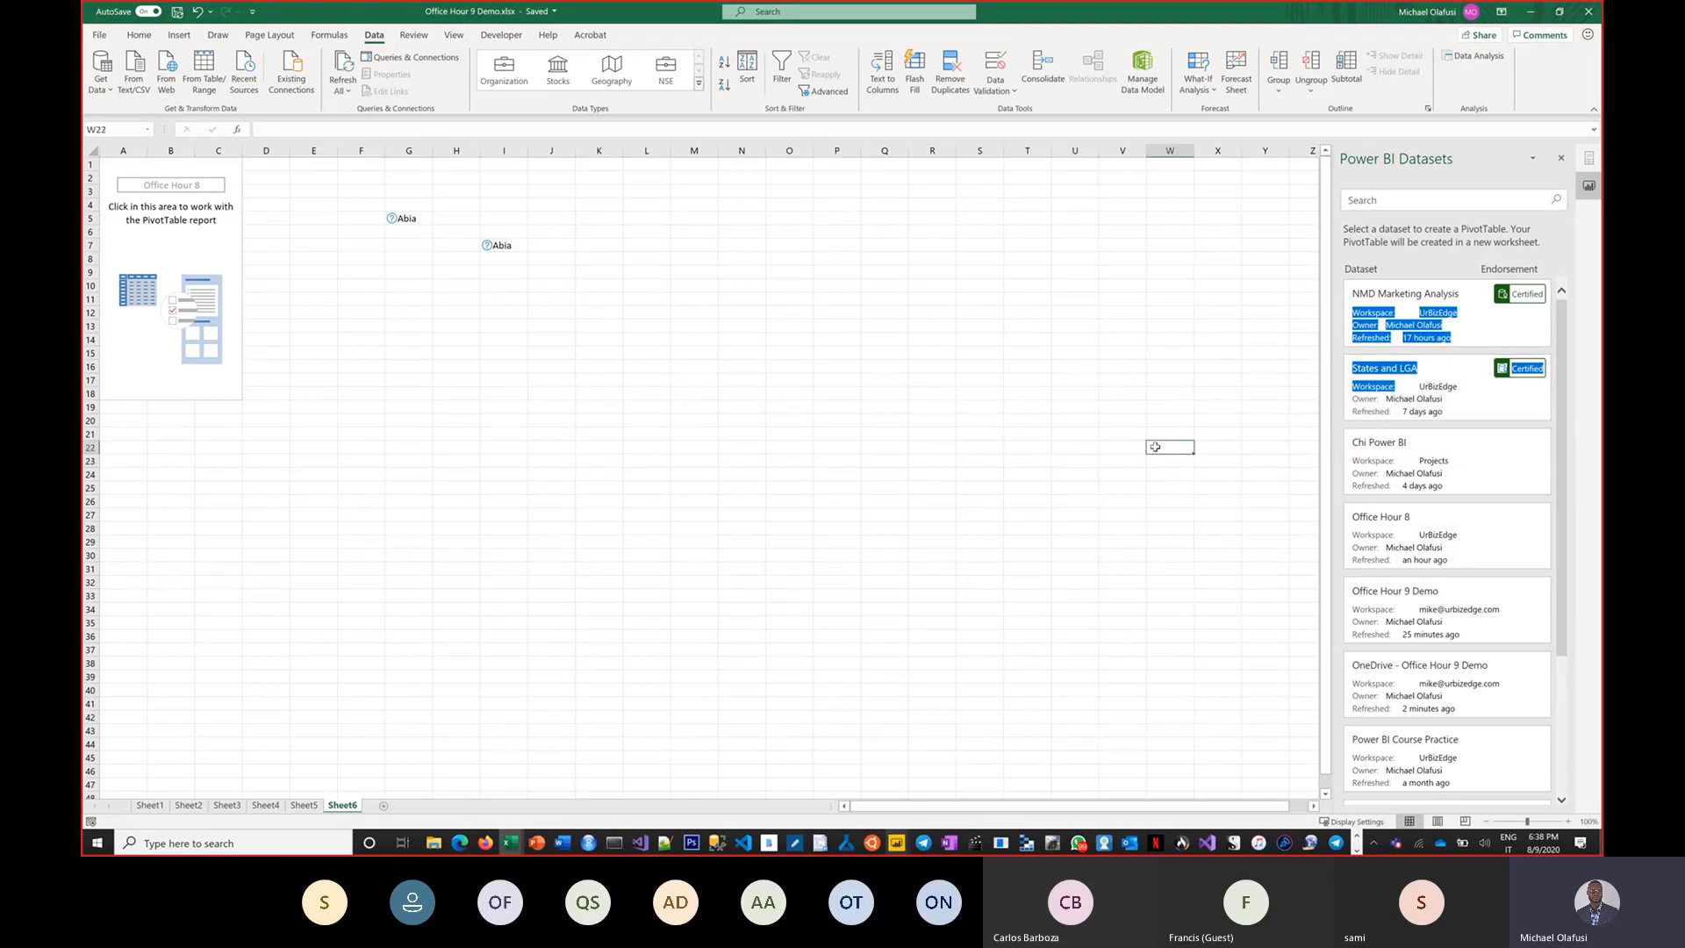
key("alt+Tab")
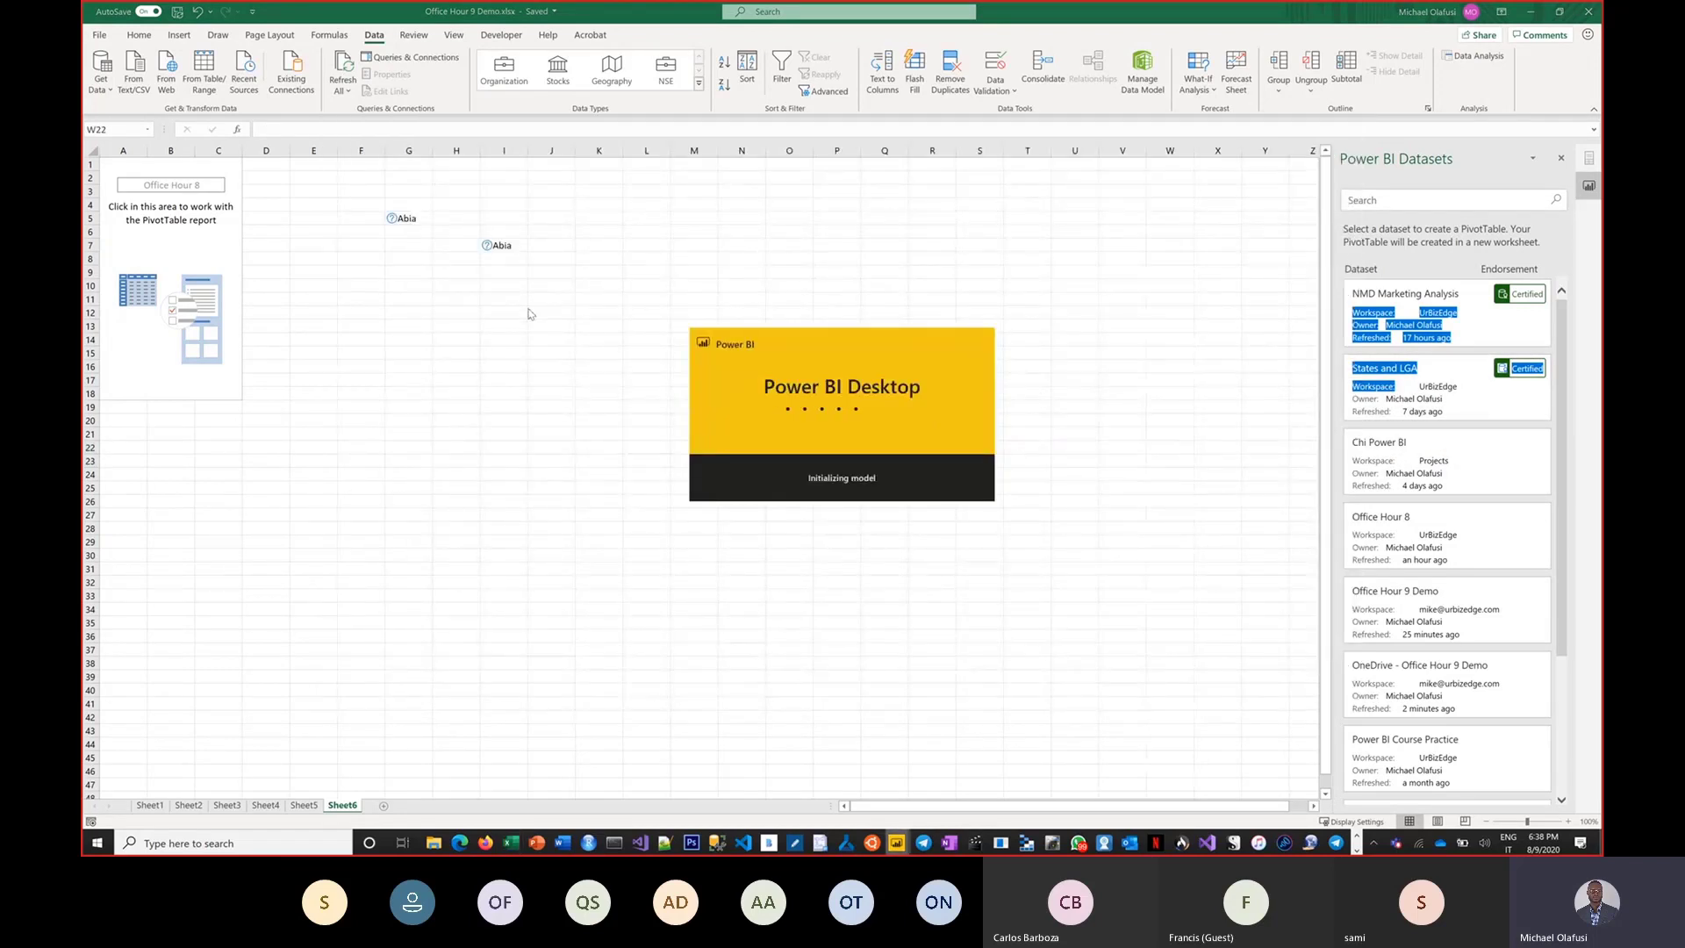
left_click_drag(367, 203, 615, 302)
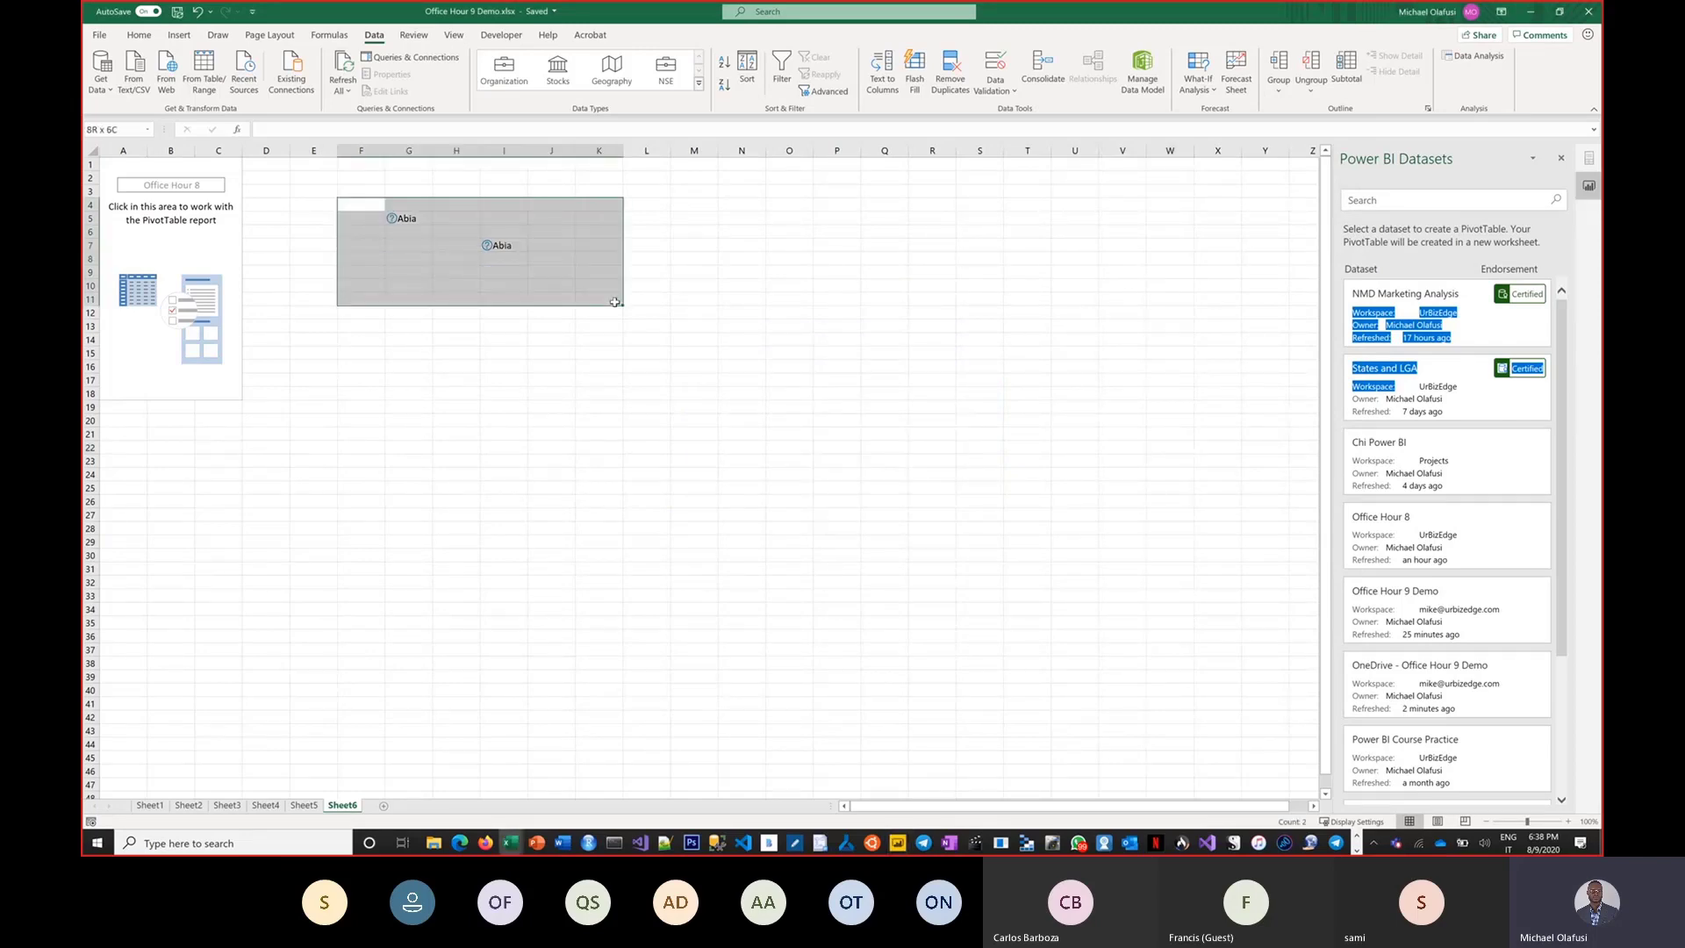
key("Delete")
left_click(633, 516)
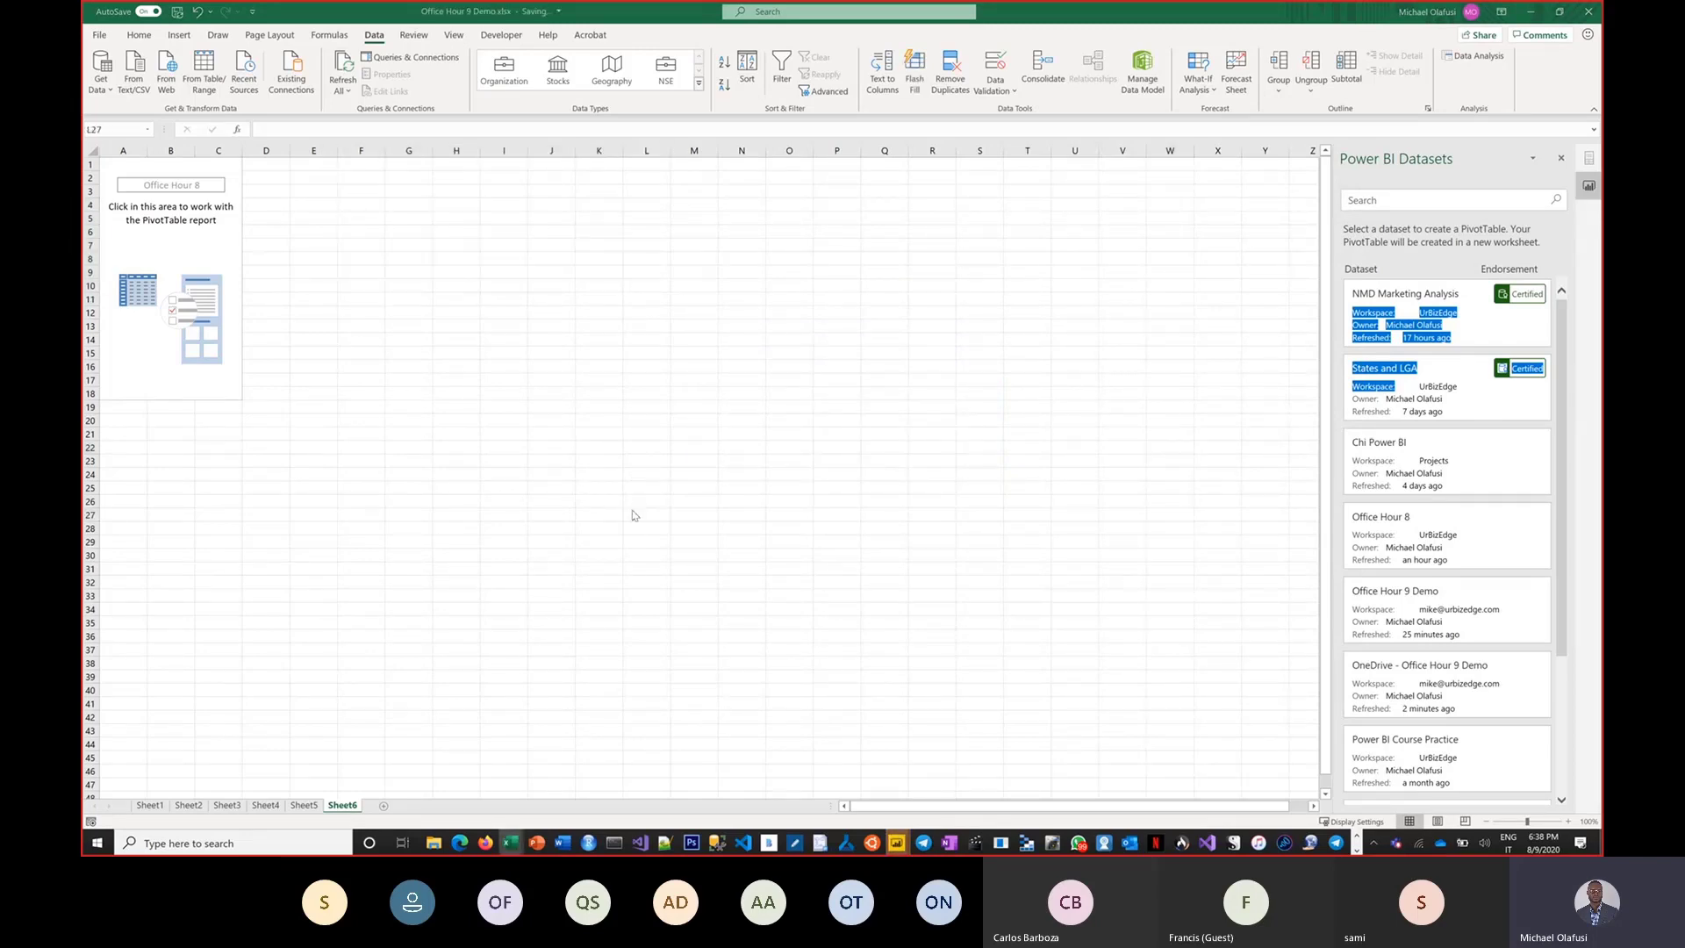
In the report's model view, examine the table properties of the NSE and MoneySupplyM3 tables.
key("alt+Tab")
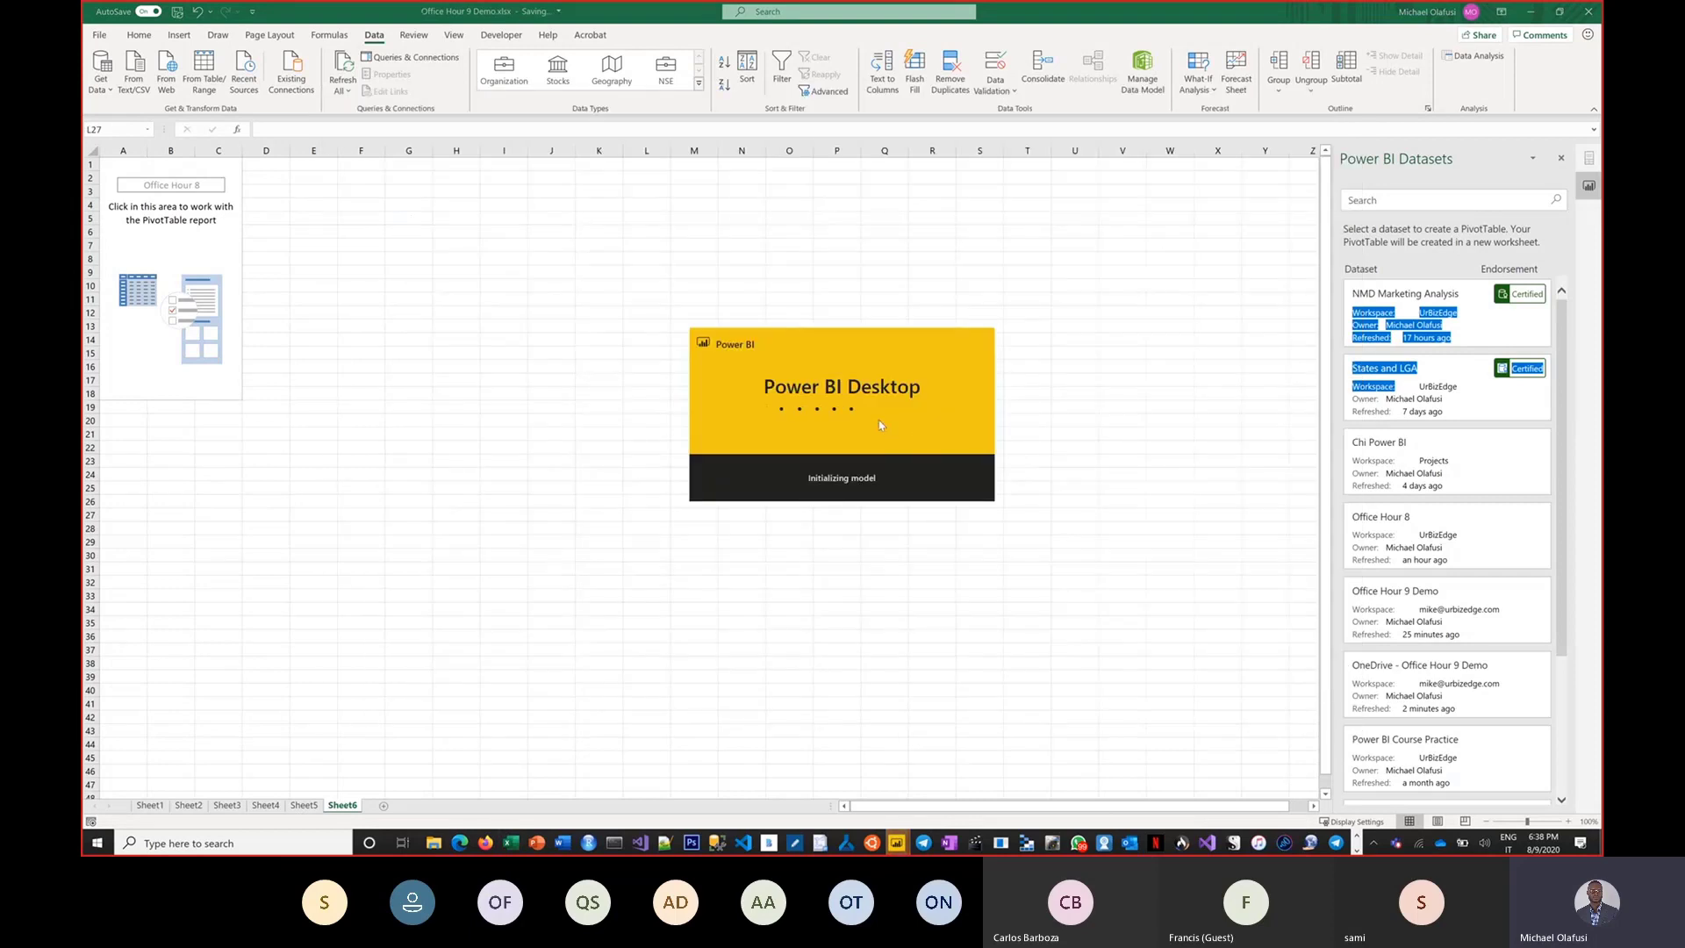
left_click(899, 843)
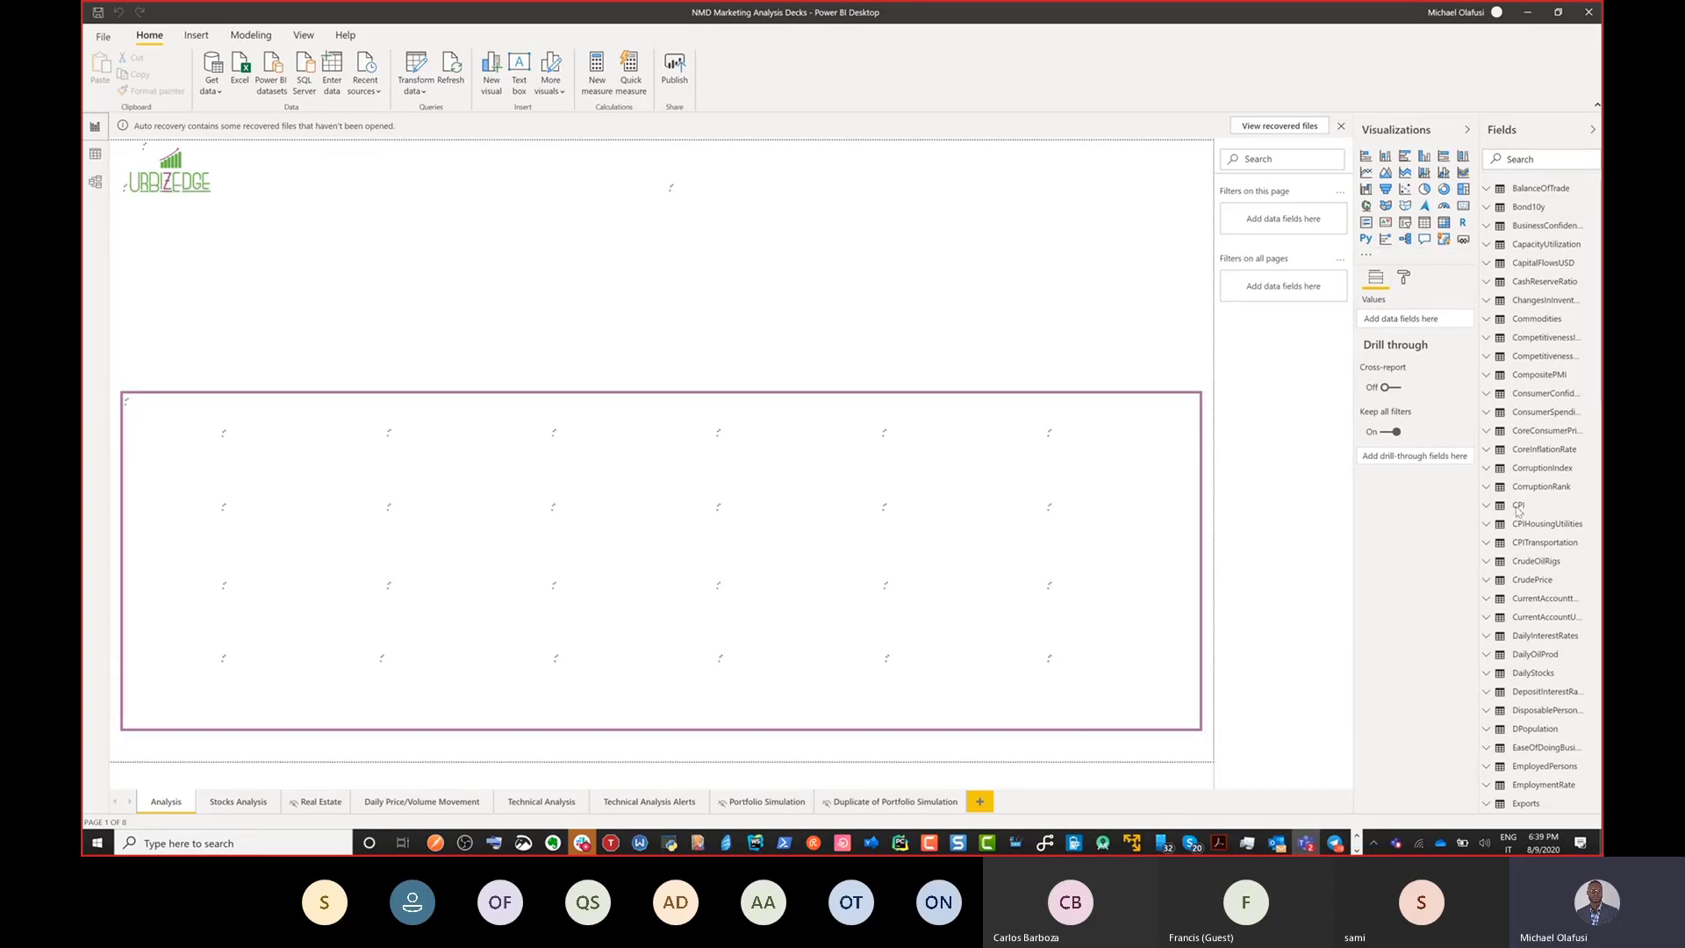
left_click(96, 184)
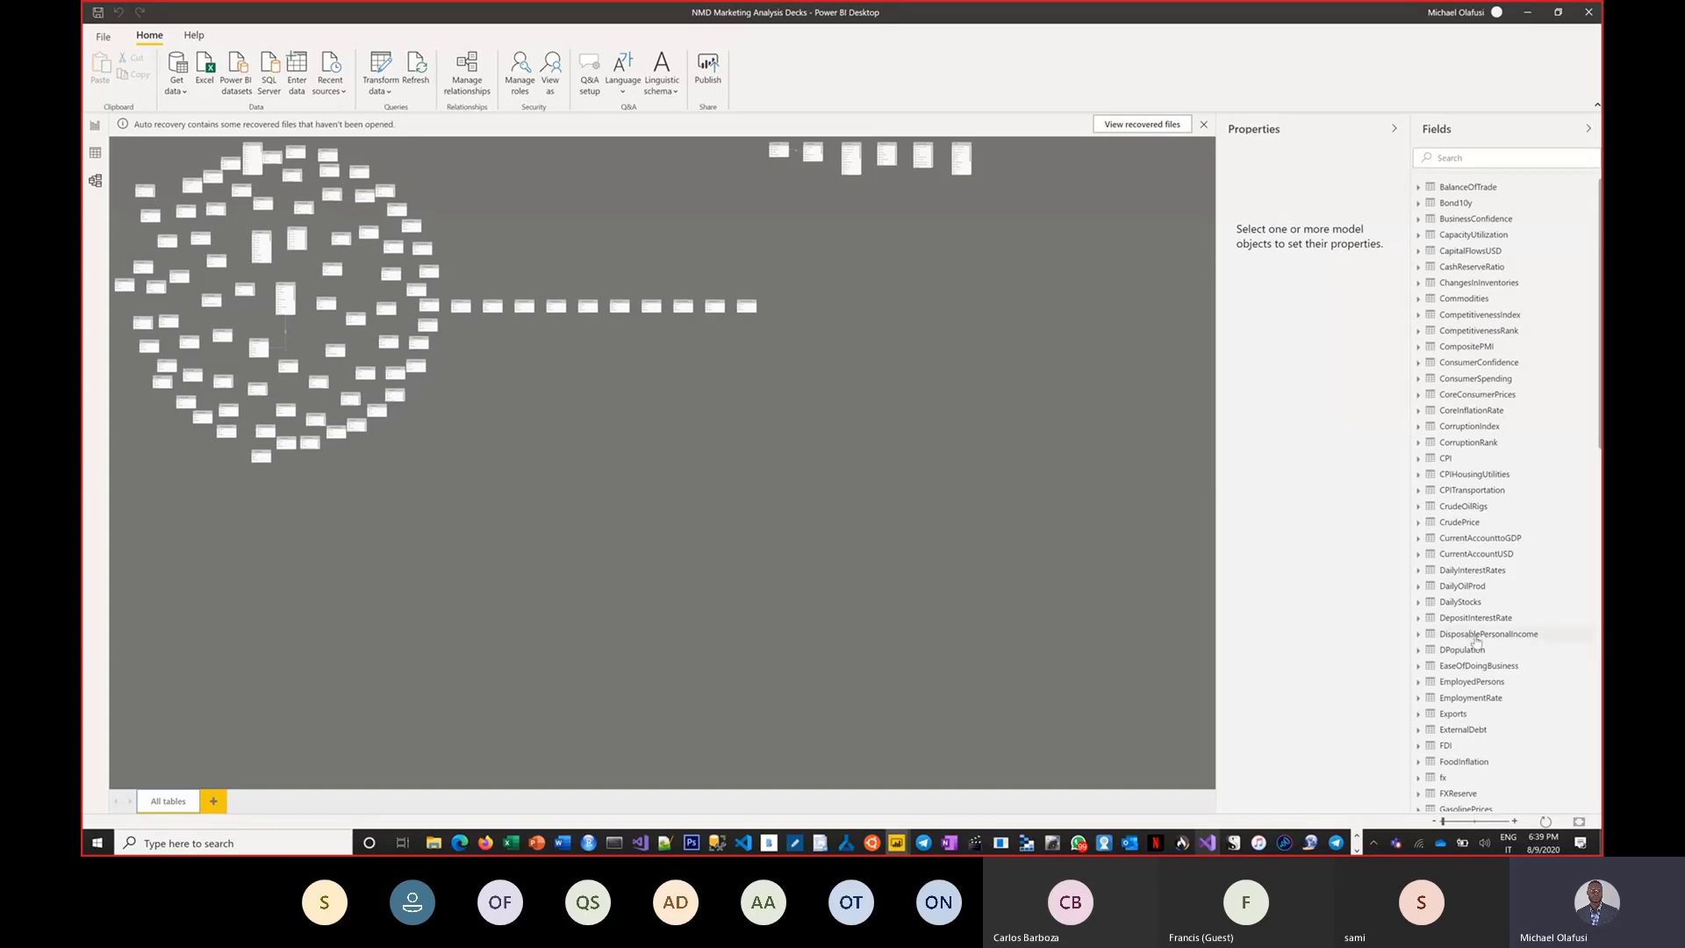
scroll(1496, 678, "down", 3)
scroll(1496, 679, "down", 15)
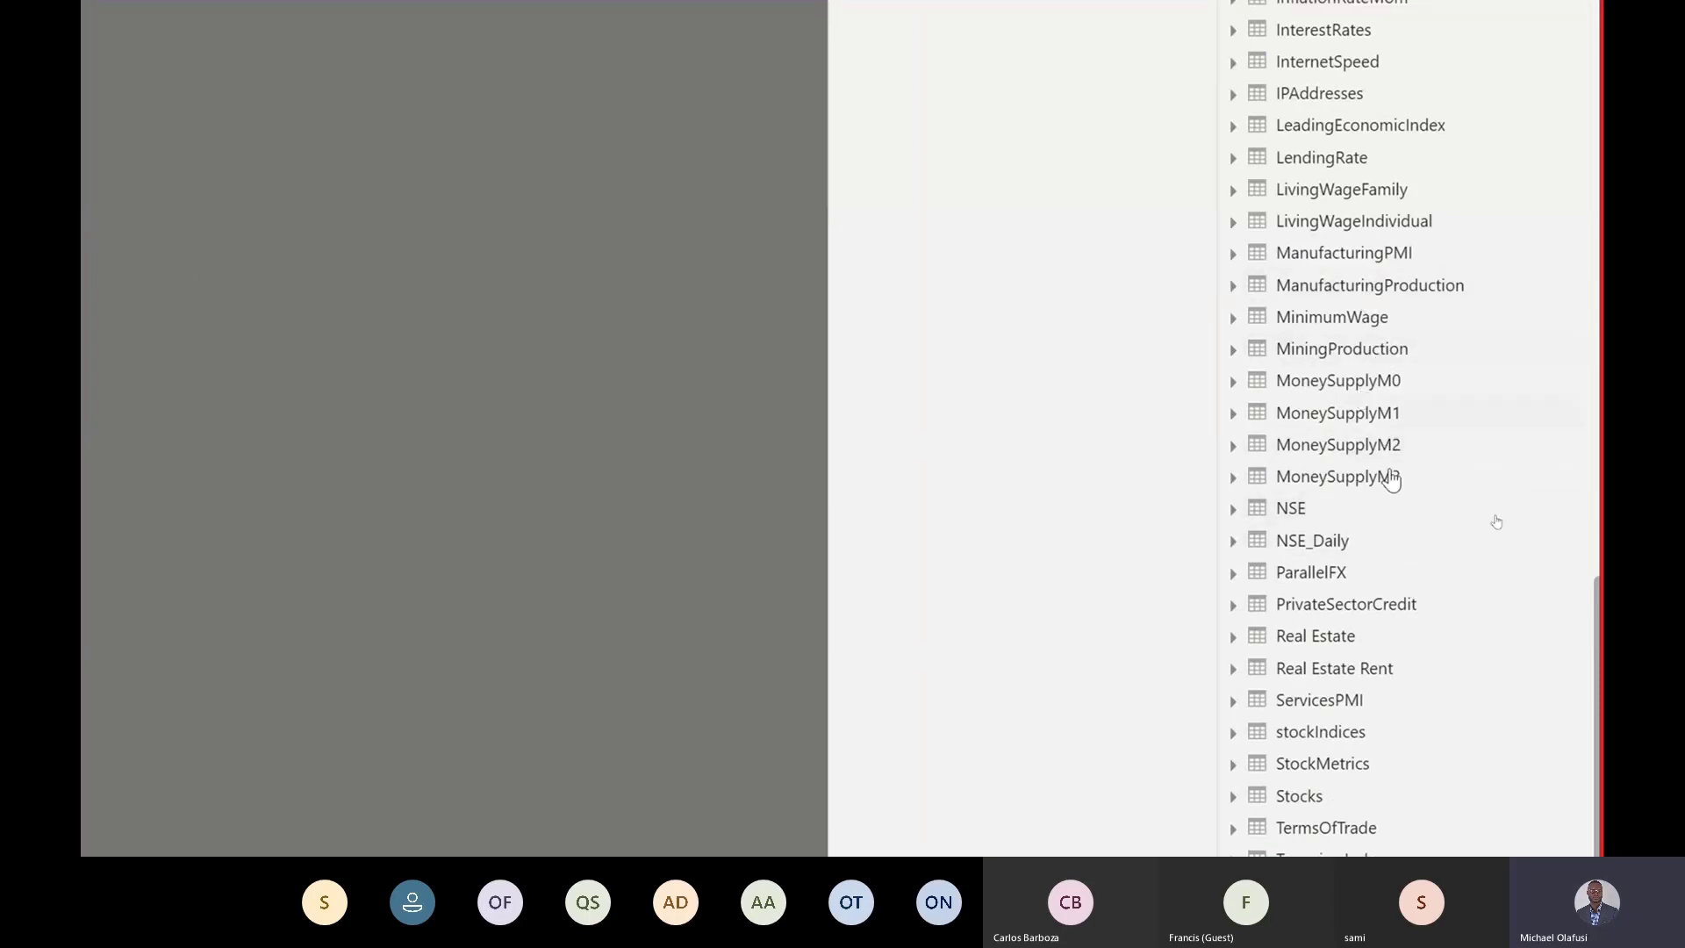
left_click(1279, 518)
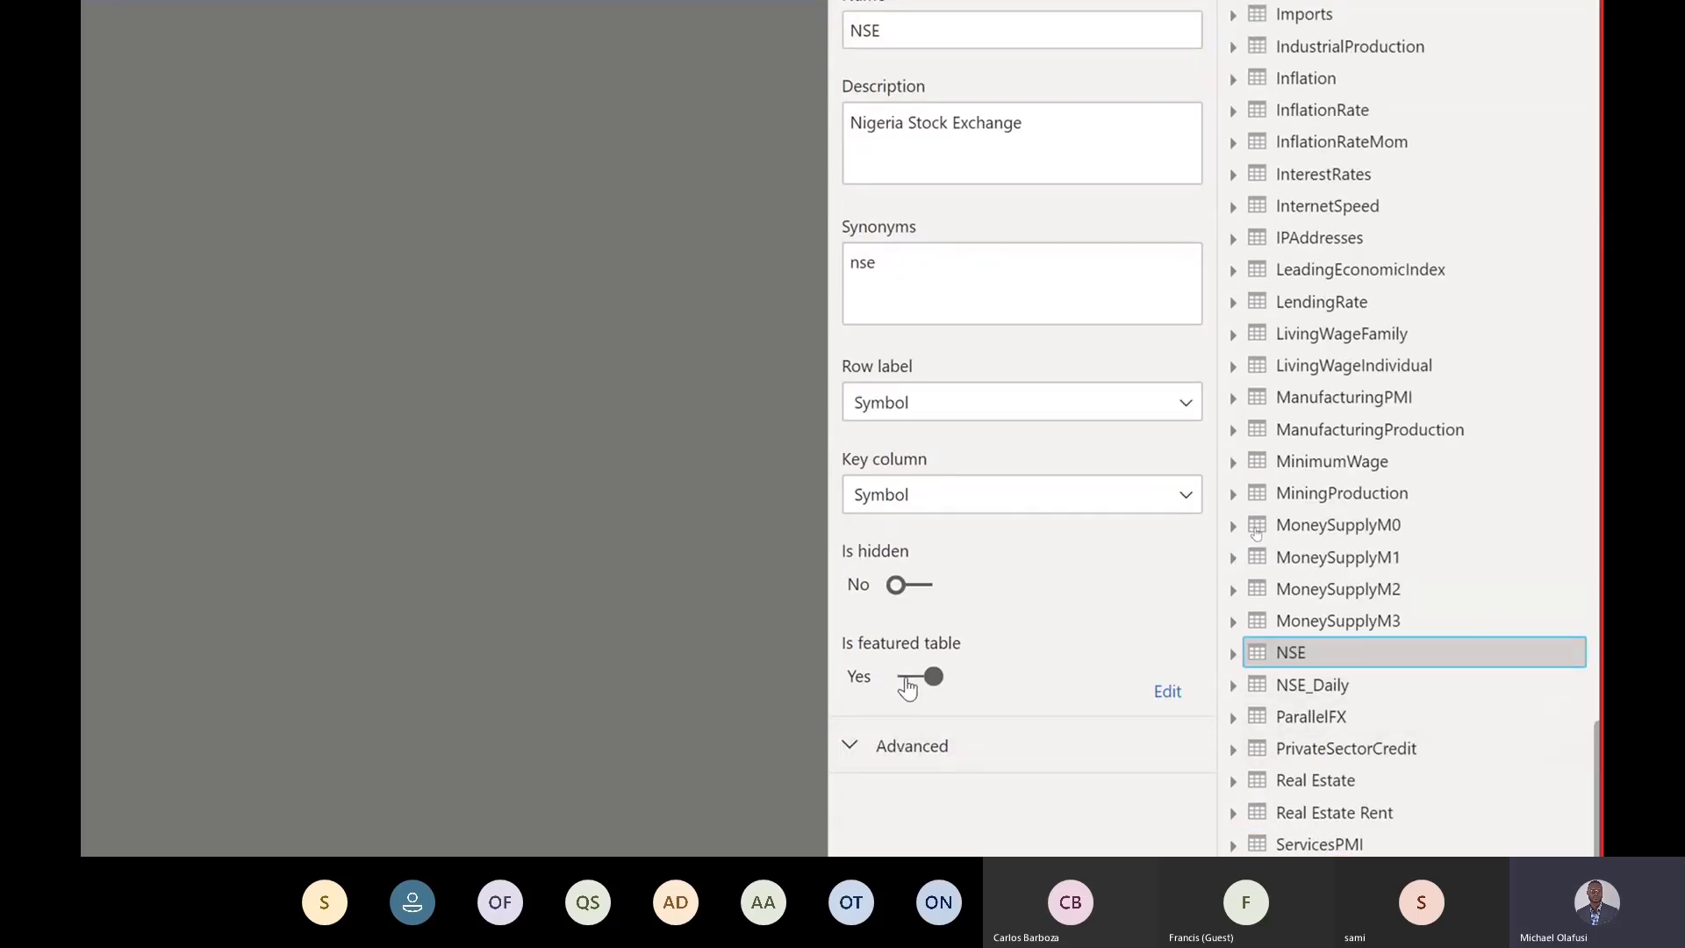
left_click(1336, 635)
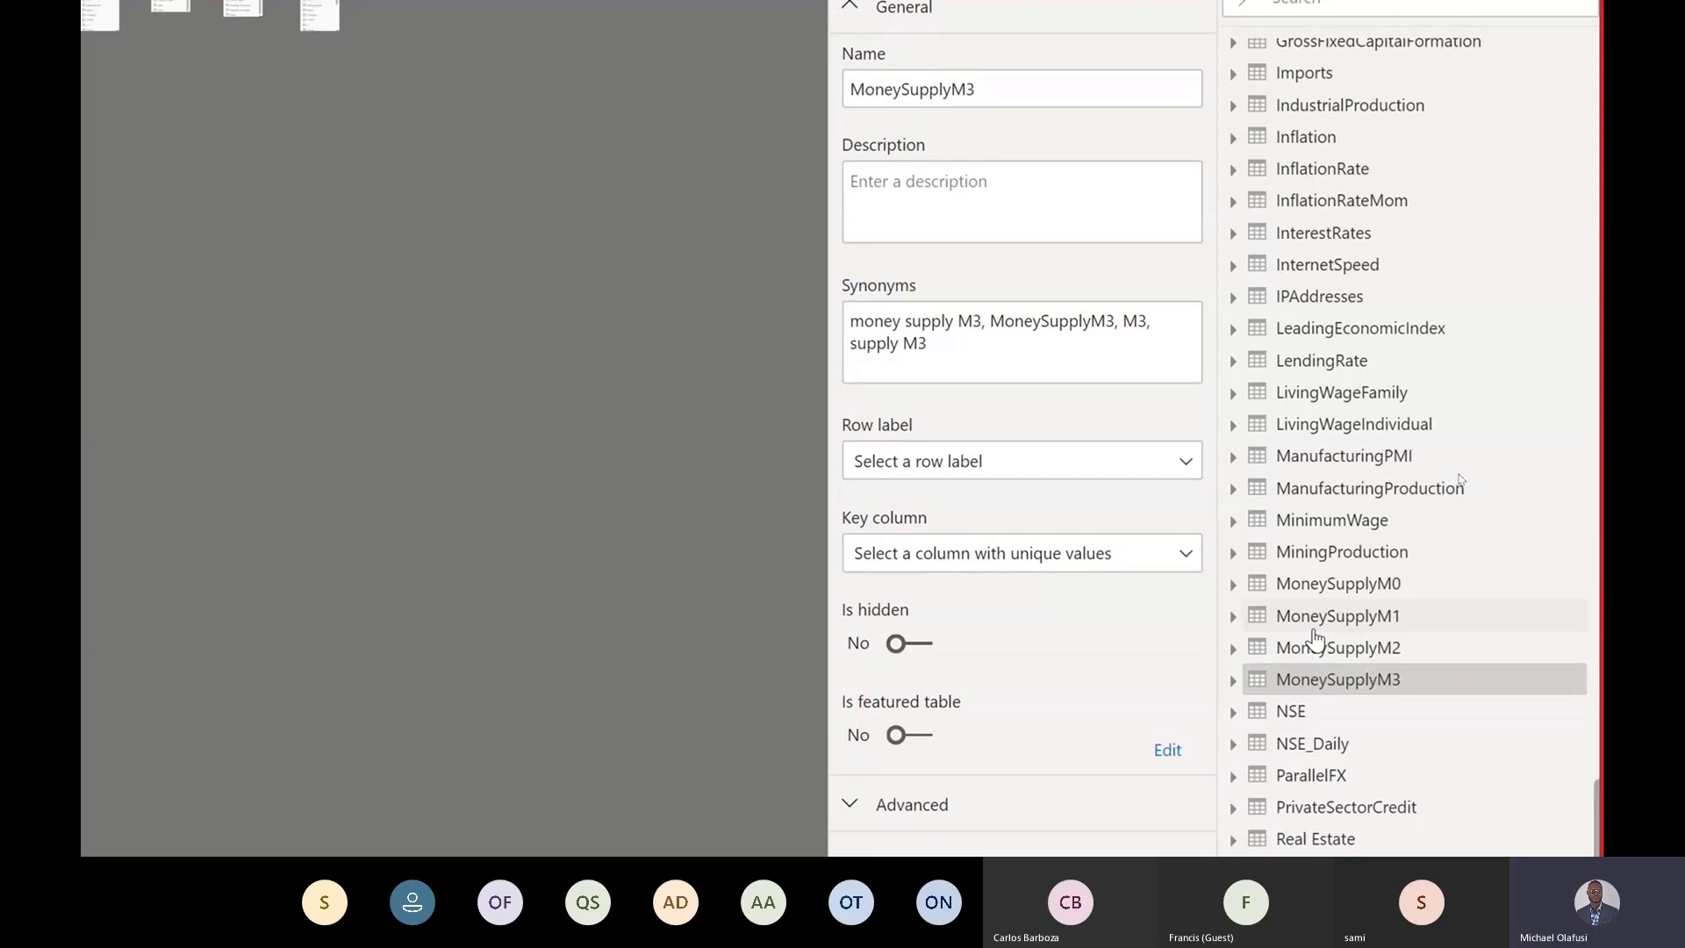
key("alt+Tab")
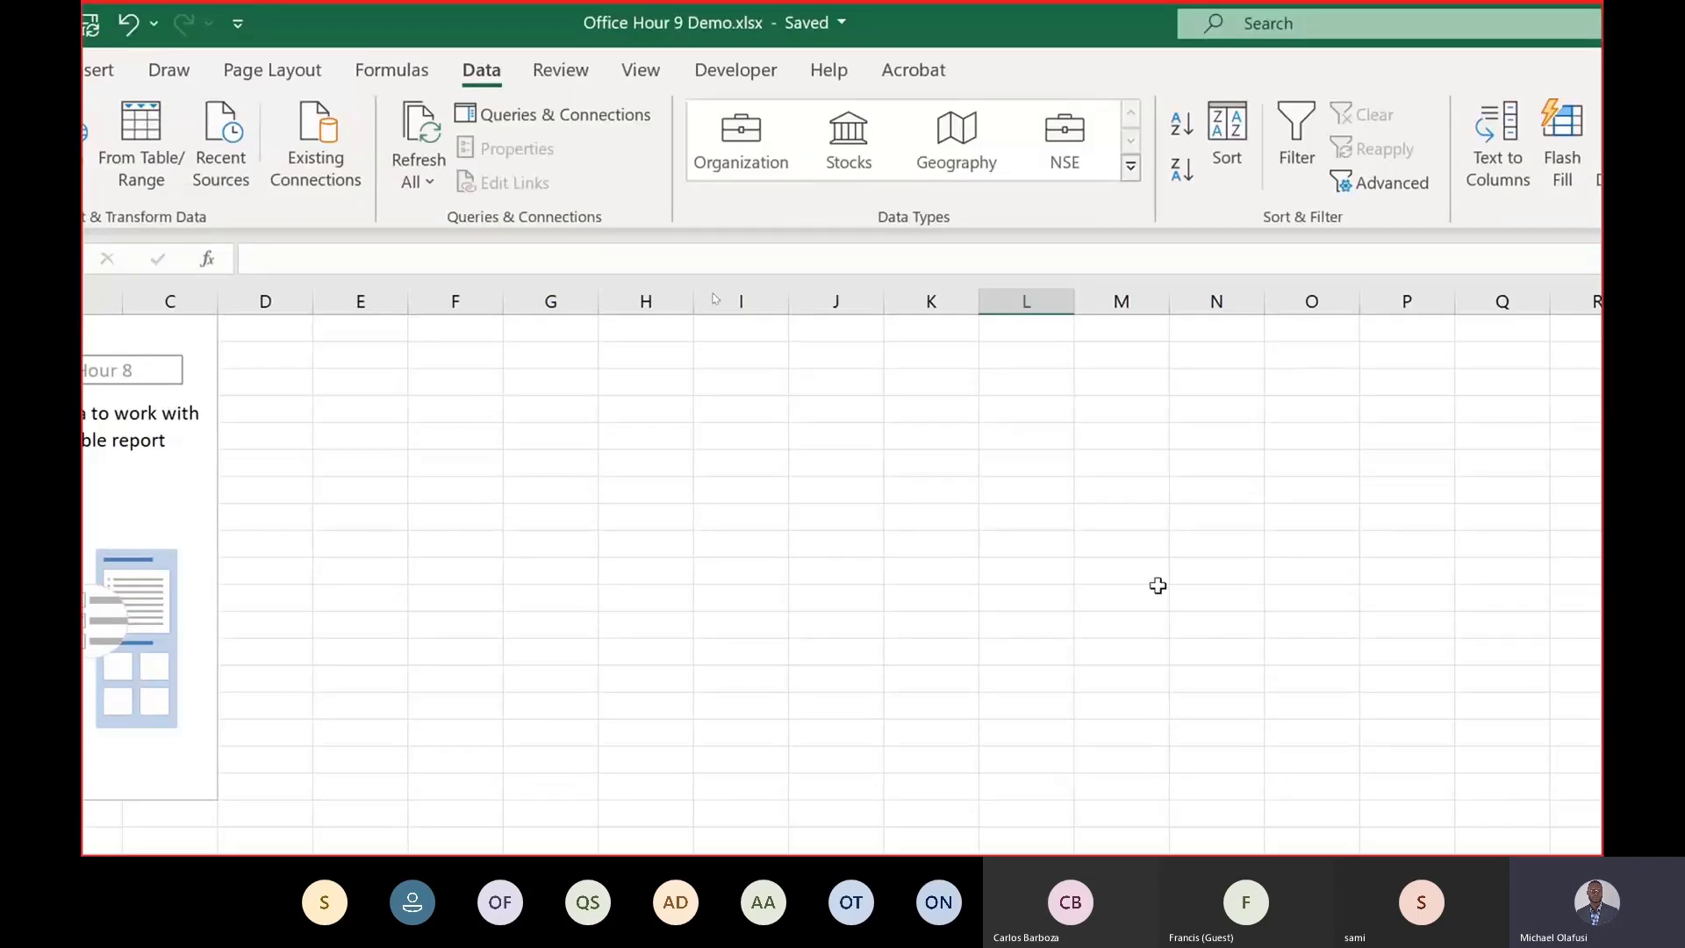
key("alt+Tab")
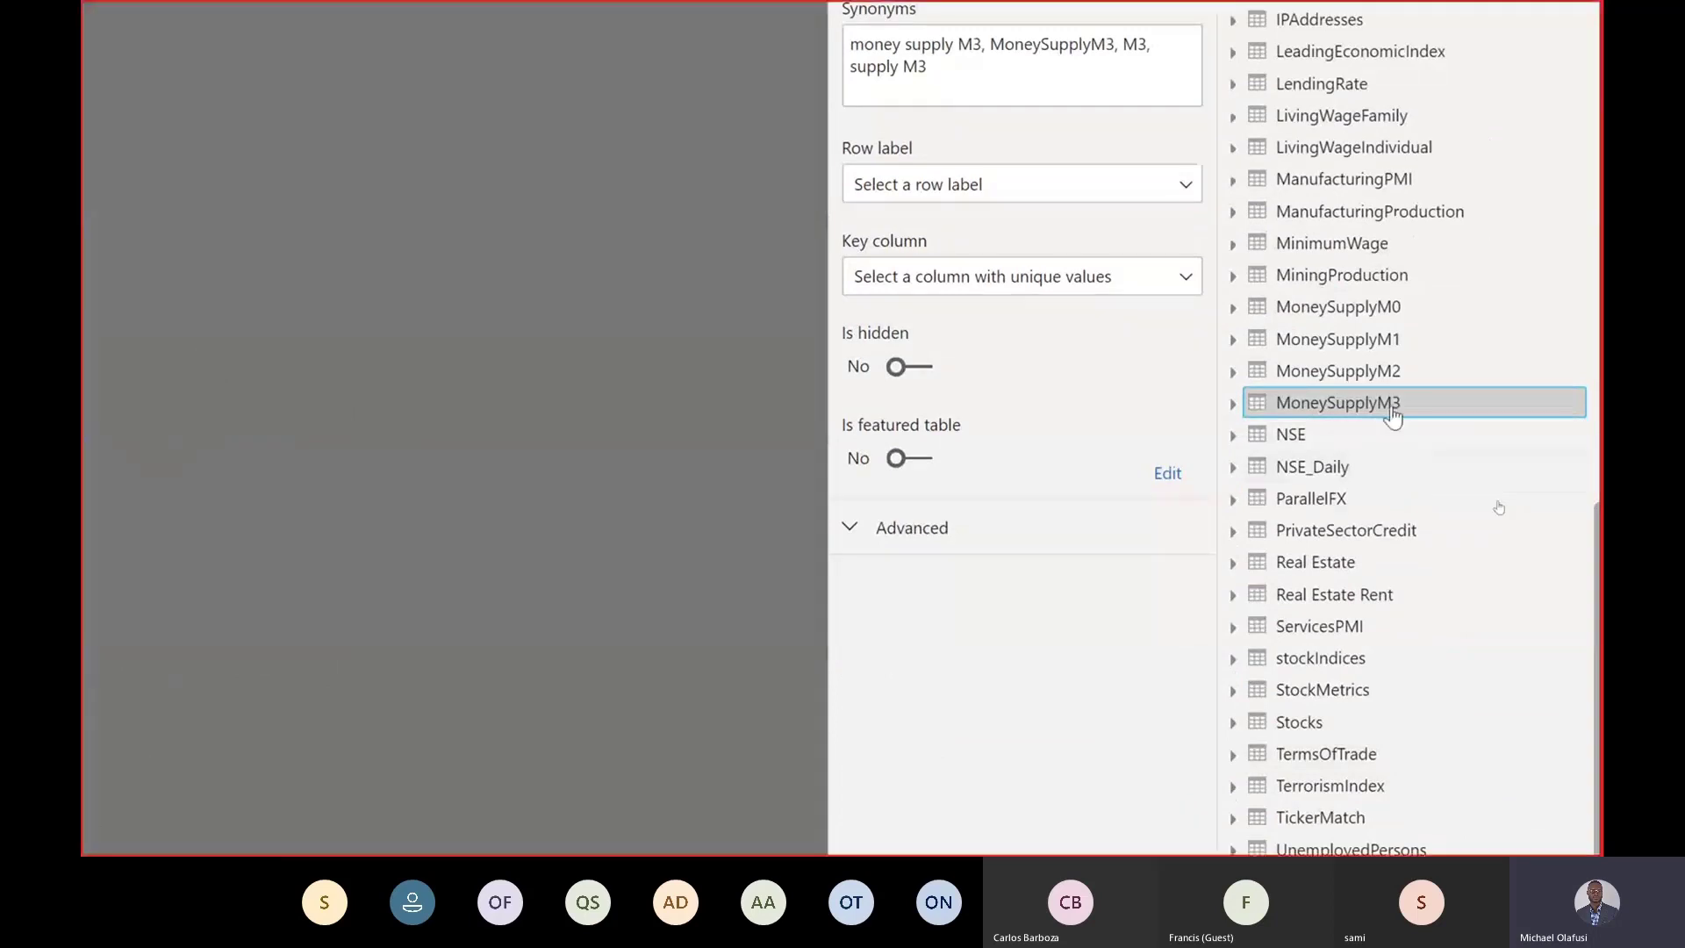
left_click(1329, 435)
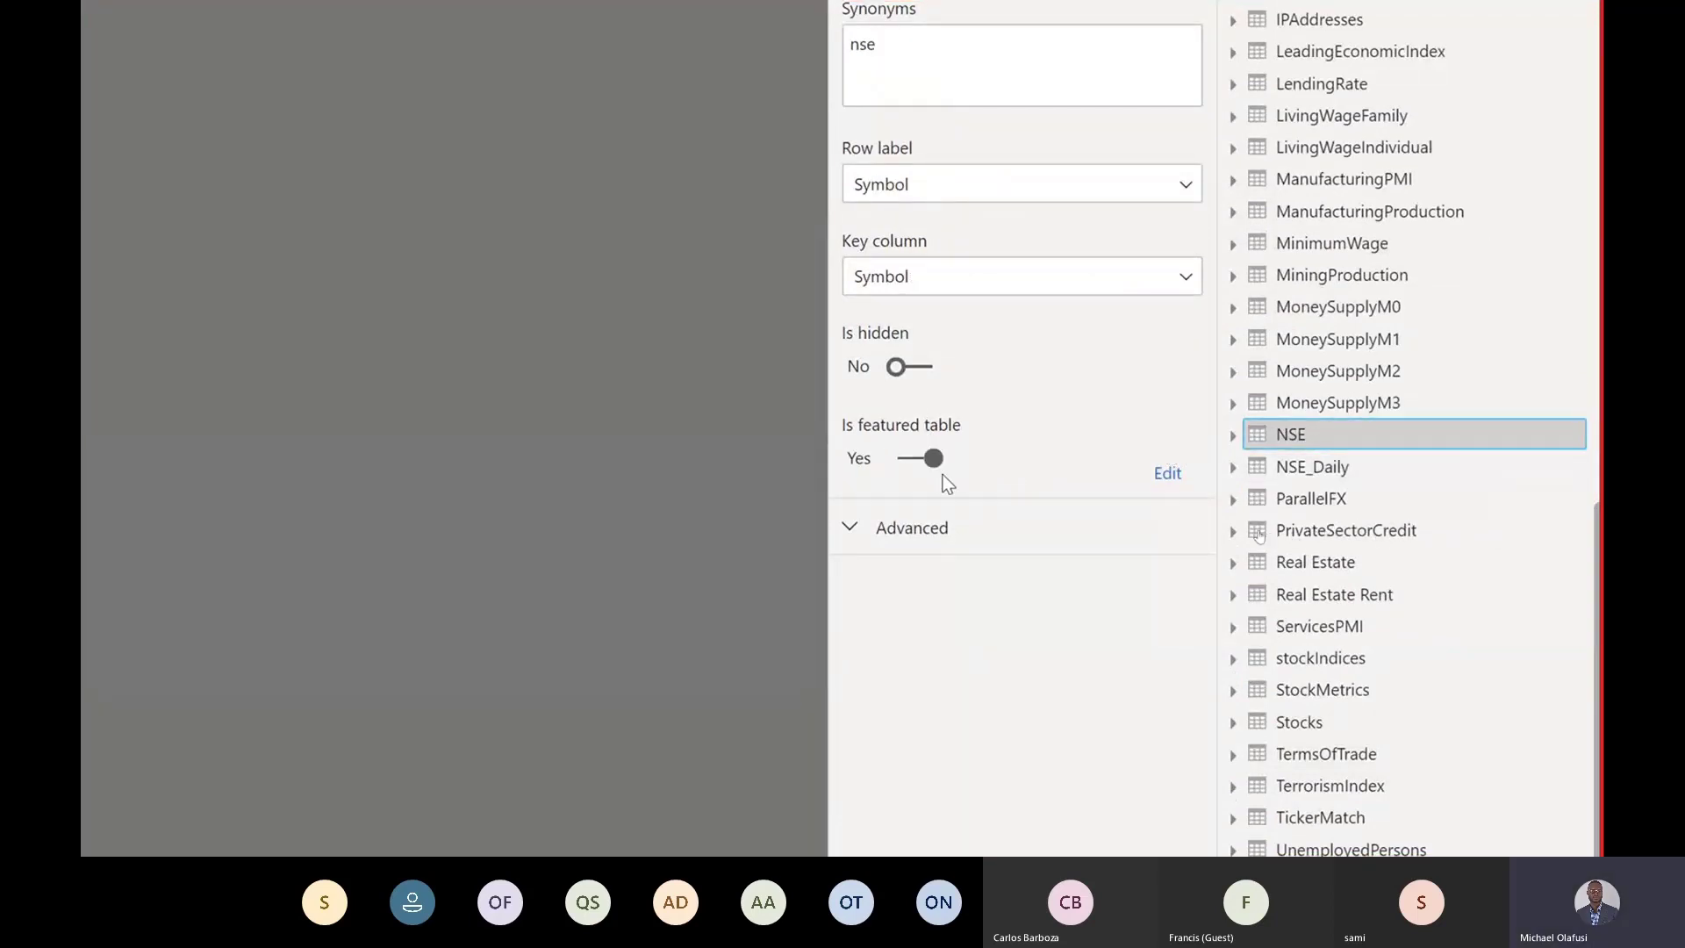
left_click(1358, 406)
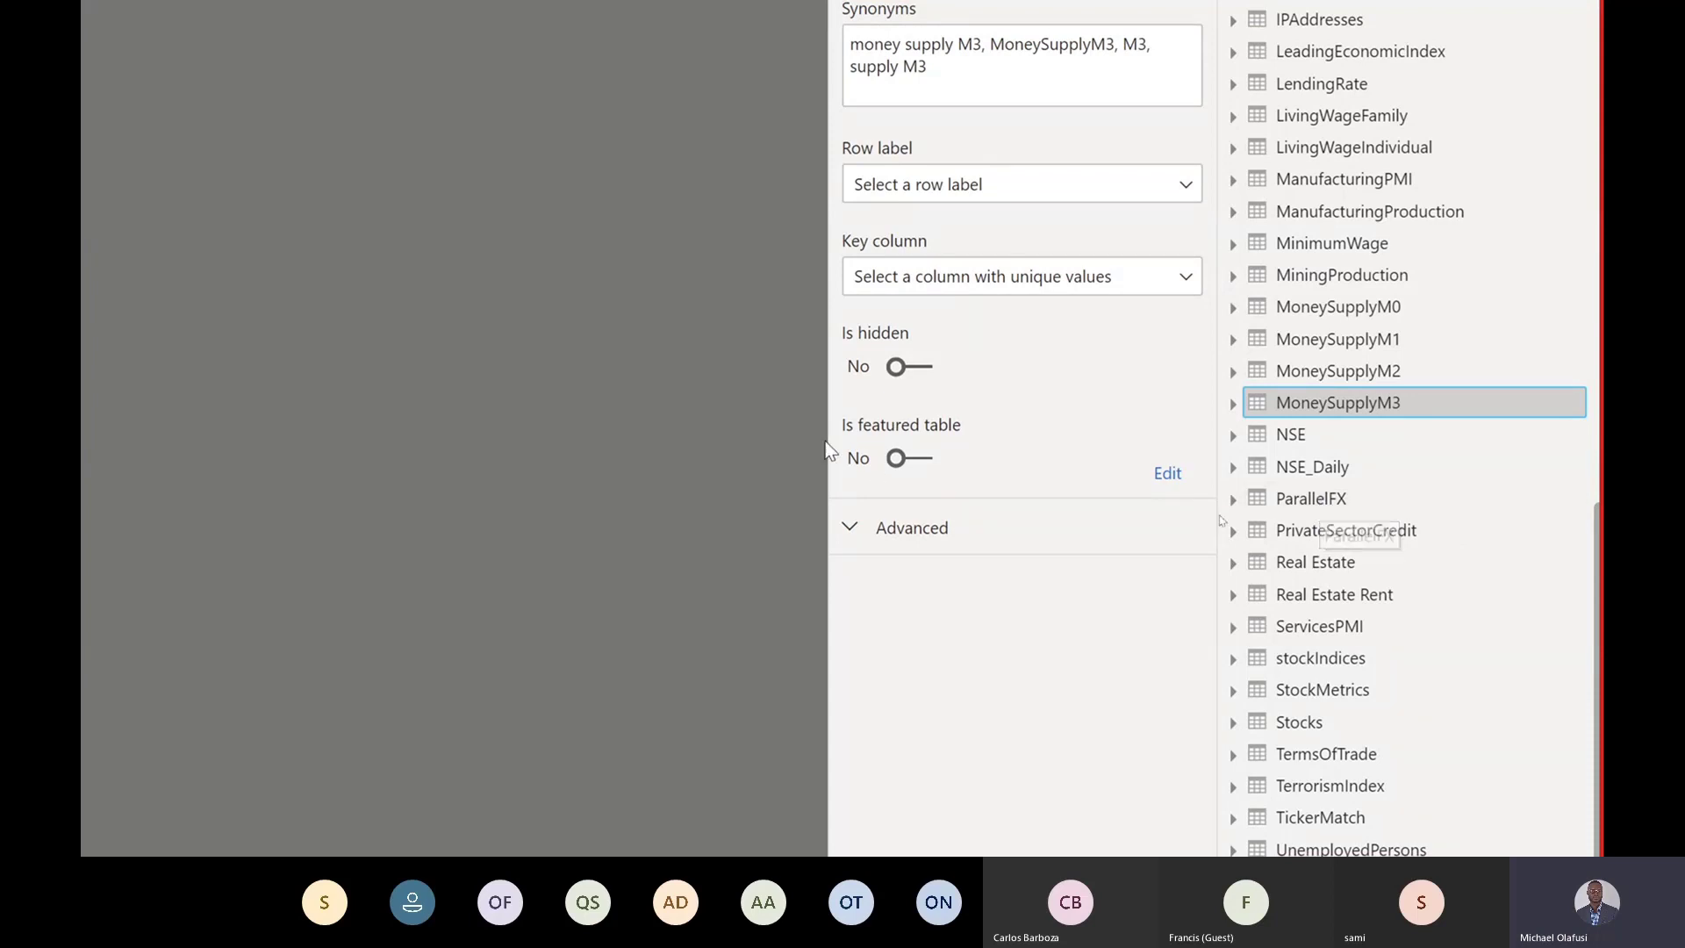
left_click(911, 460)
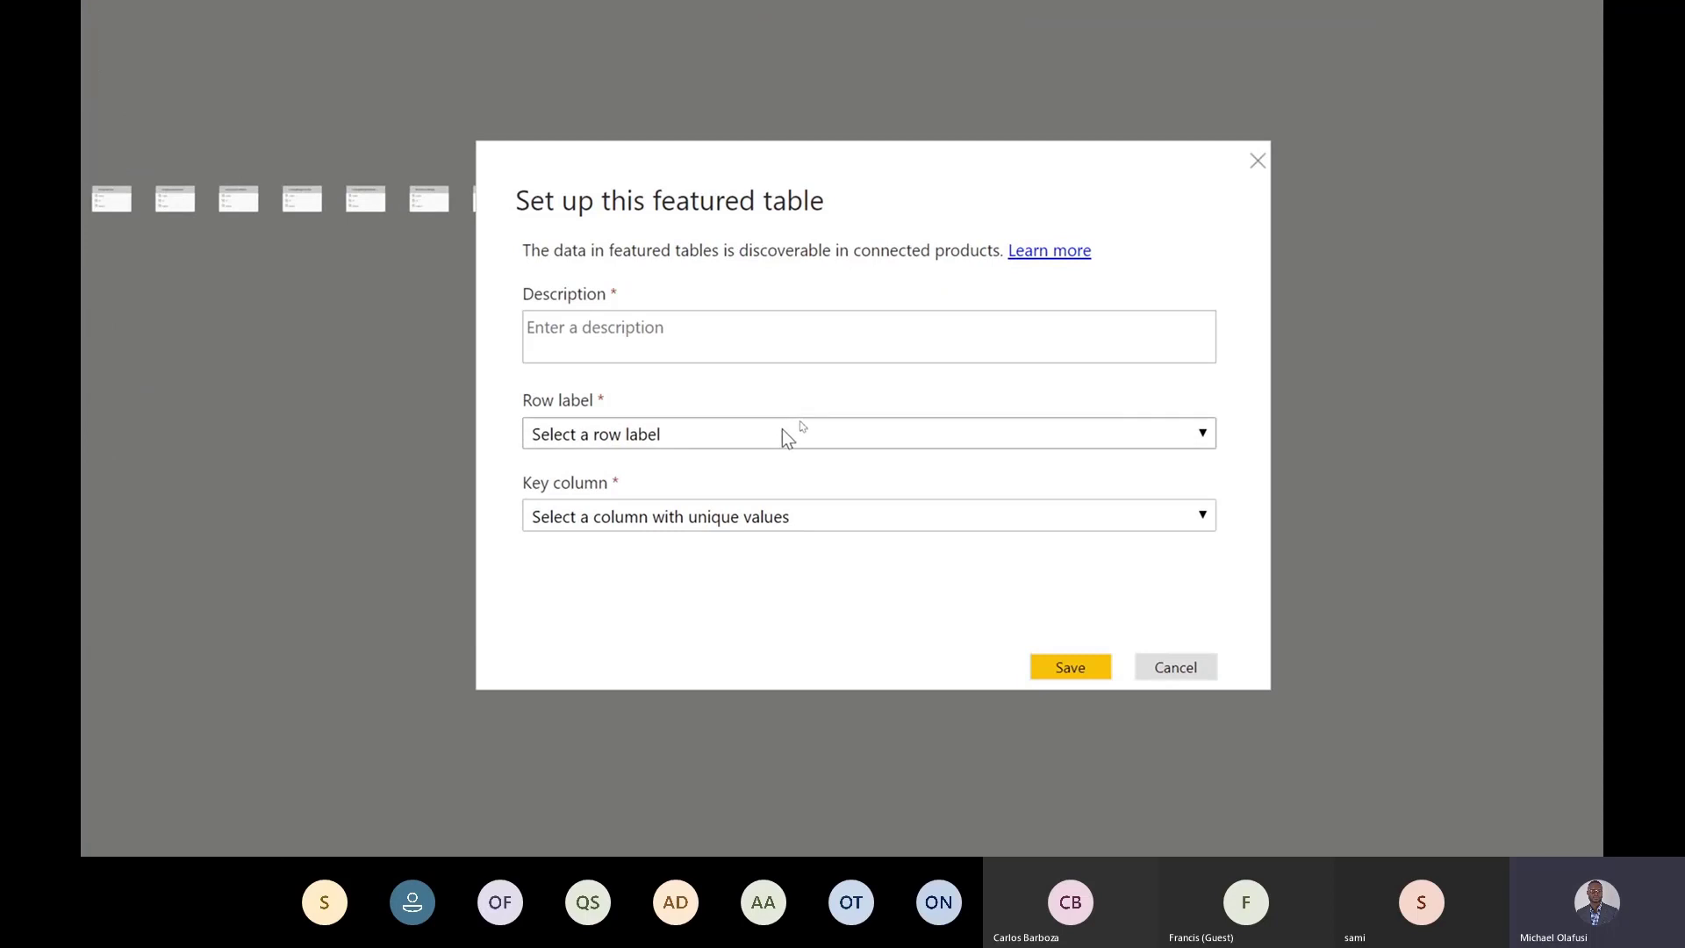
left_click(809, 432)
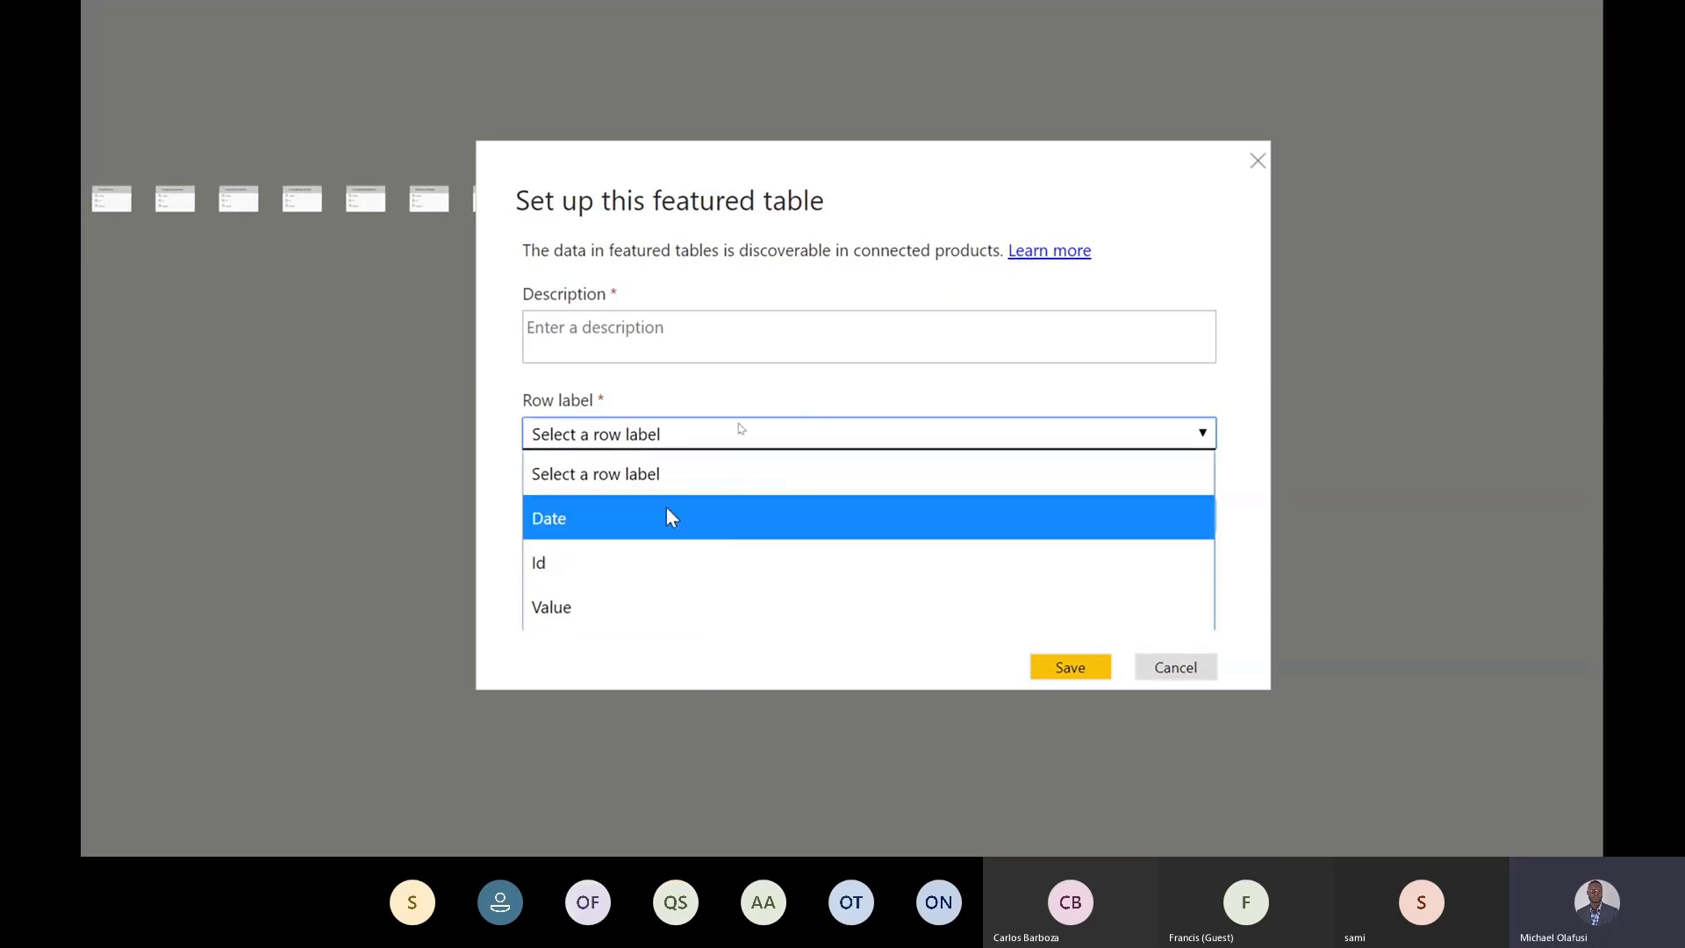
left_click(630, 323)
left_click(728, 518)
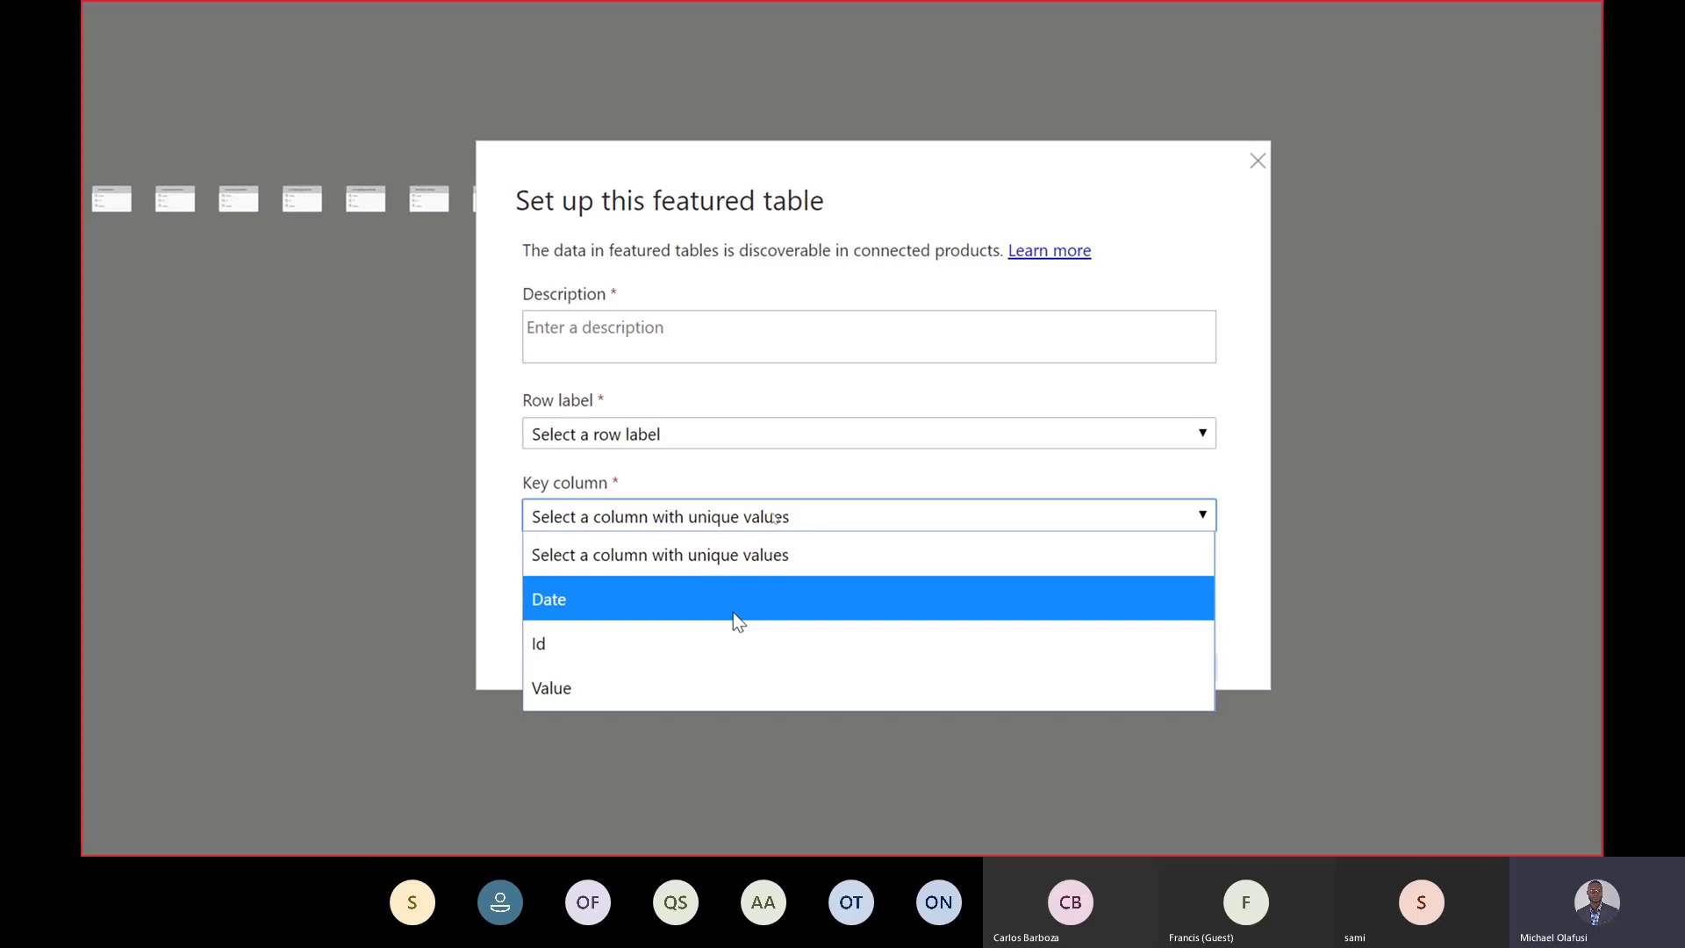
key("Escape")
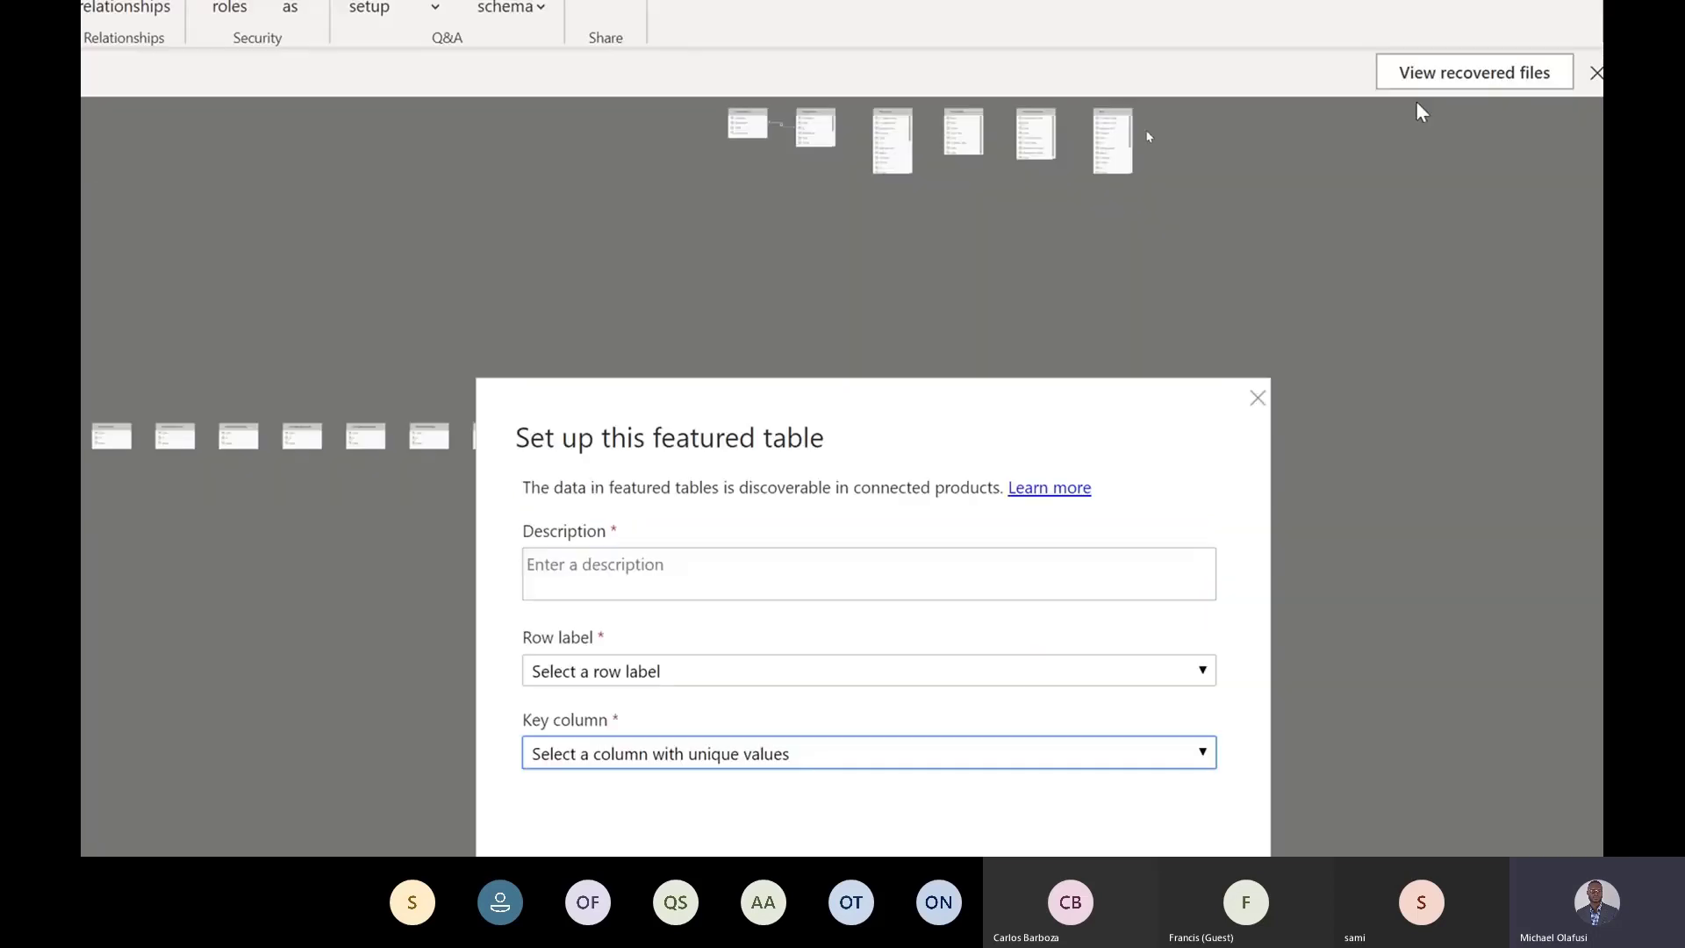
left_click(1105, 423)
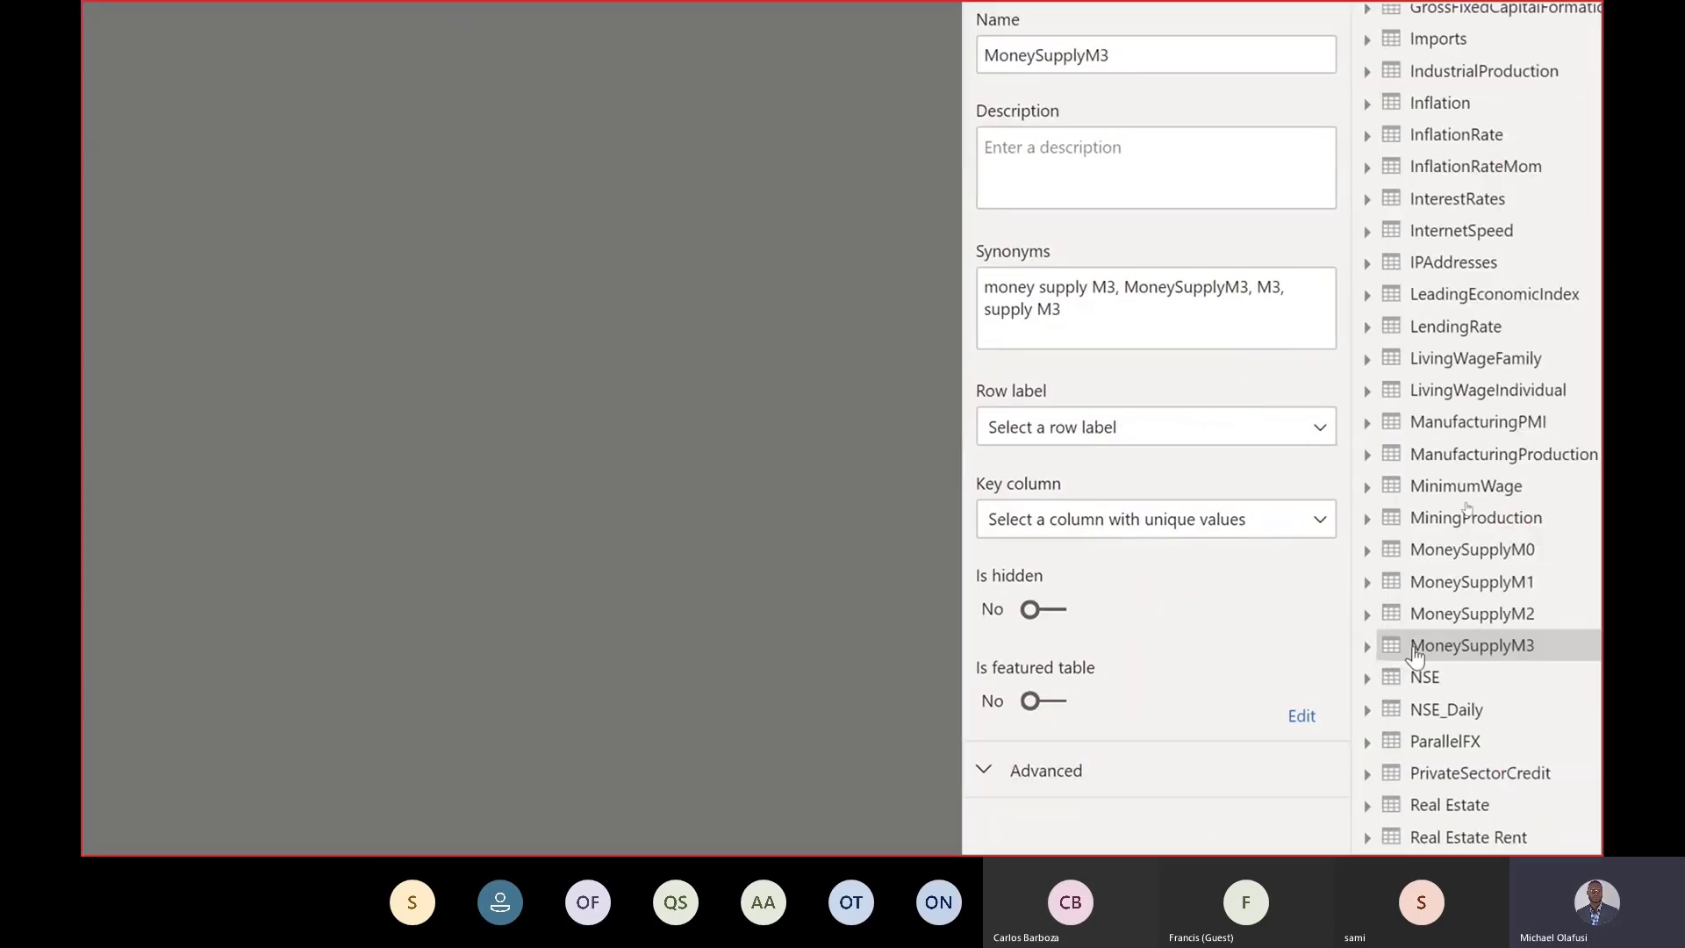
Open the NSE table's featured table setup and review its description, row label and key column, then close it.
left_click(1356, 680)
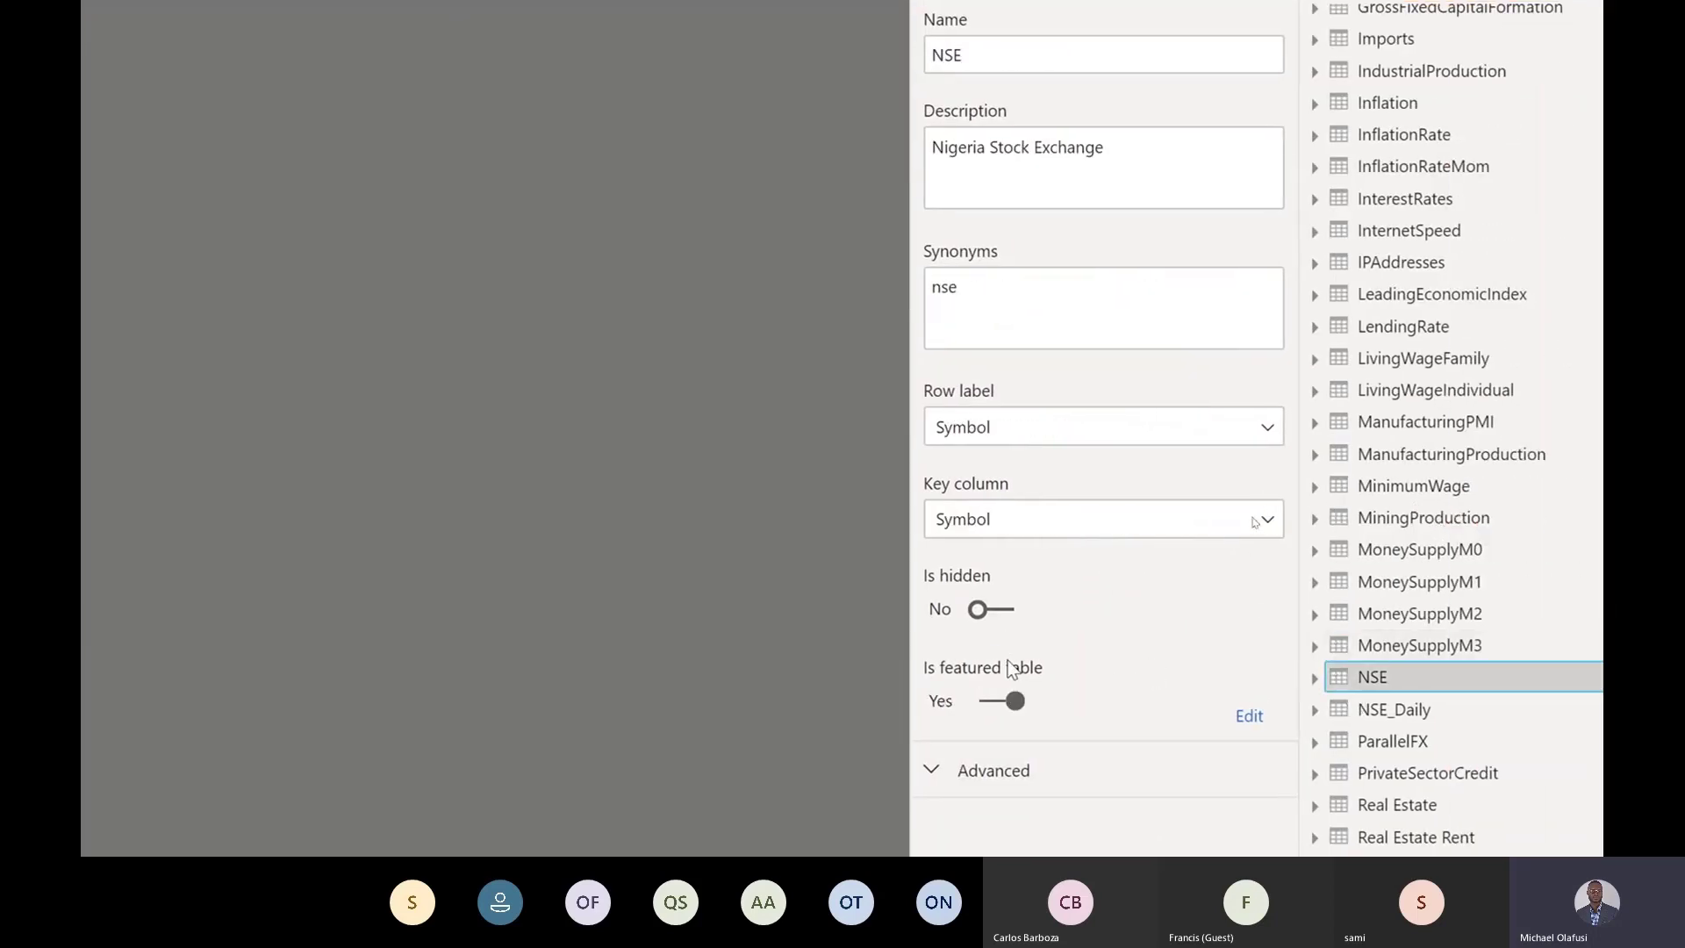
left_click(1250, 716)
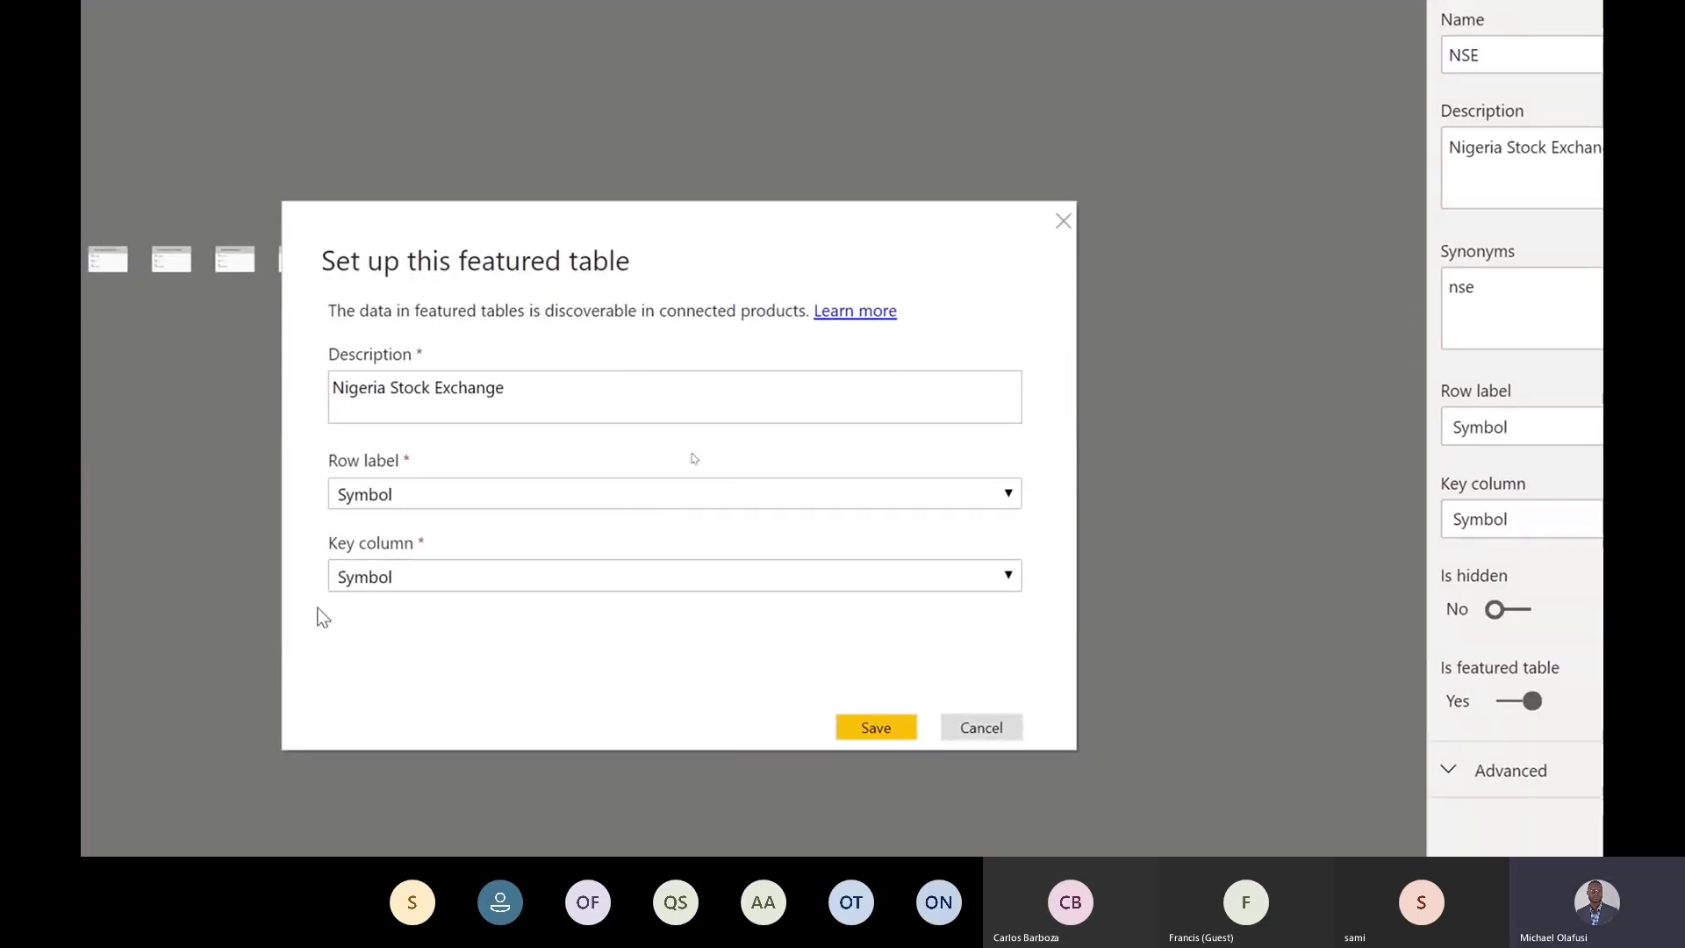
left_click(444, 493)
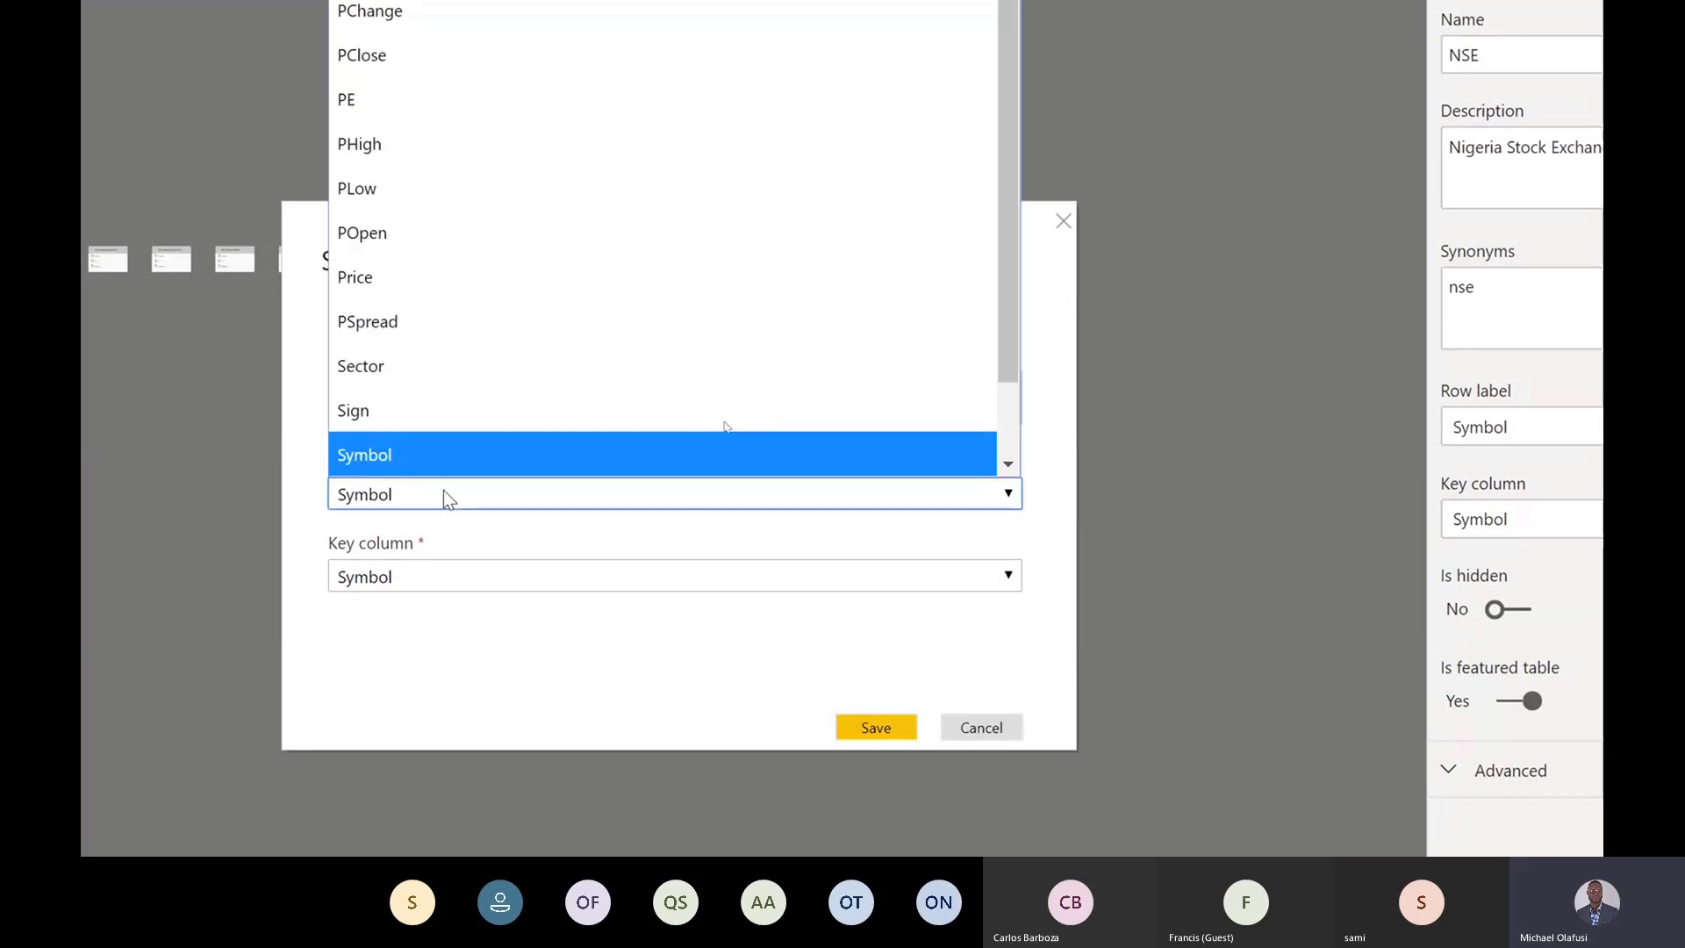
scroll(569, 693, "down", 1)
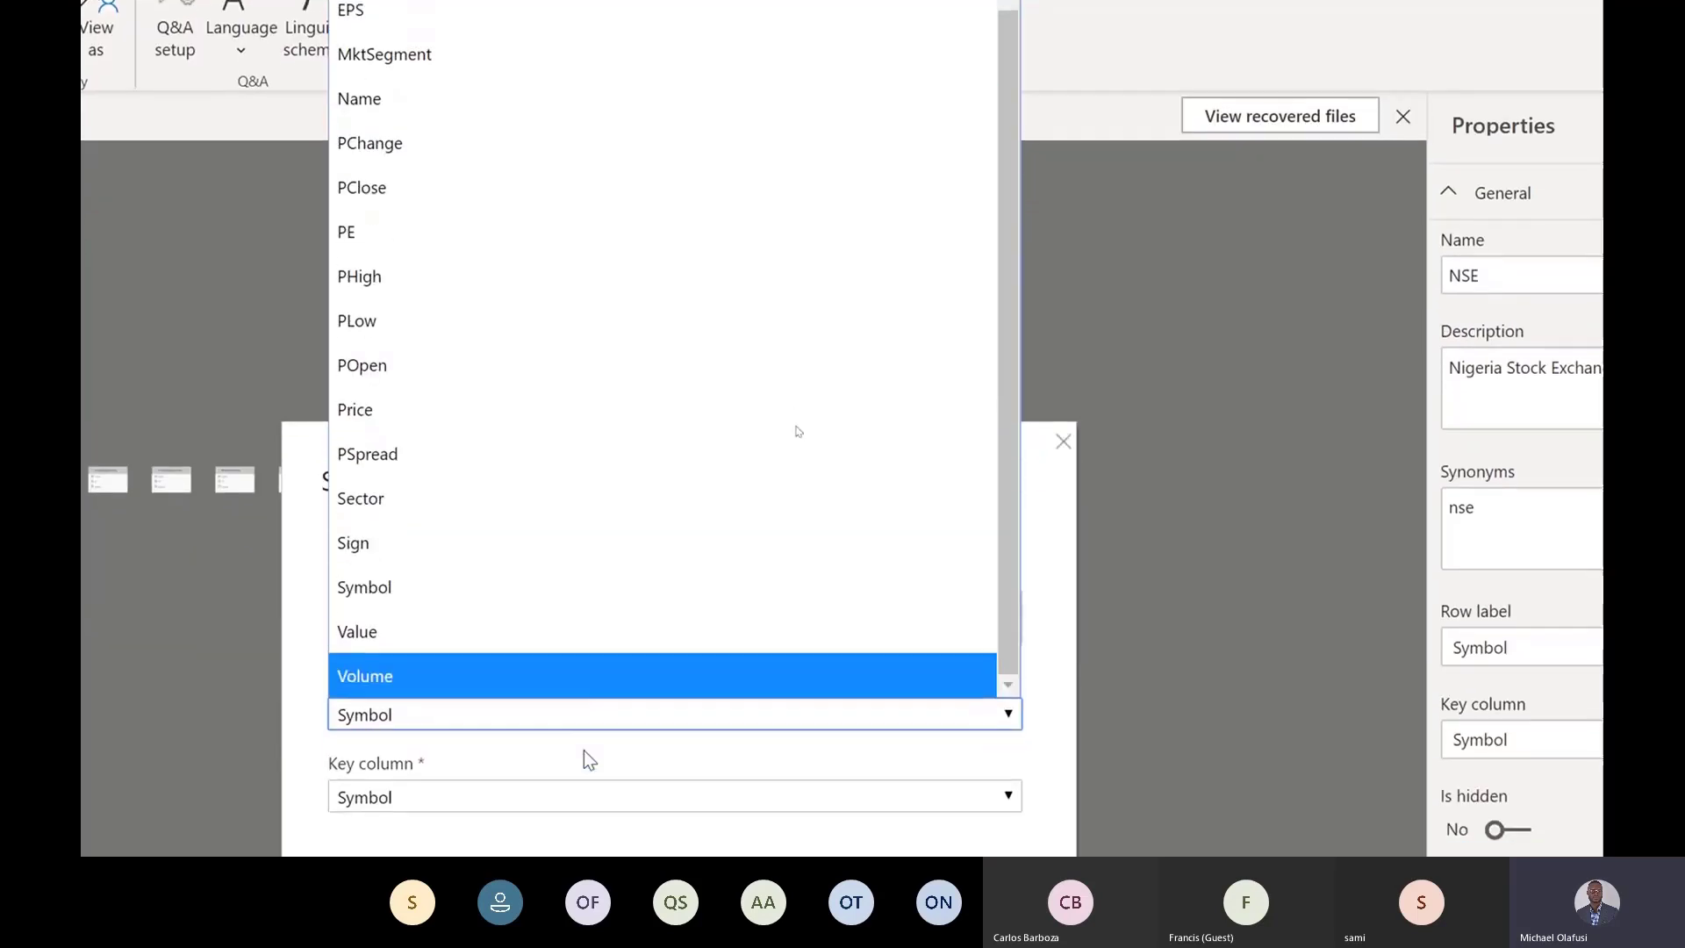
left_click(1075, 586)
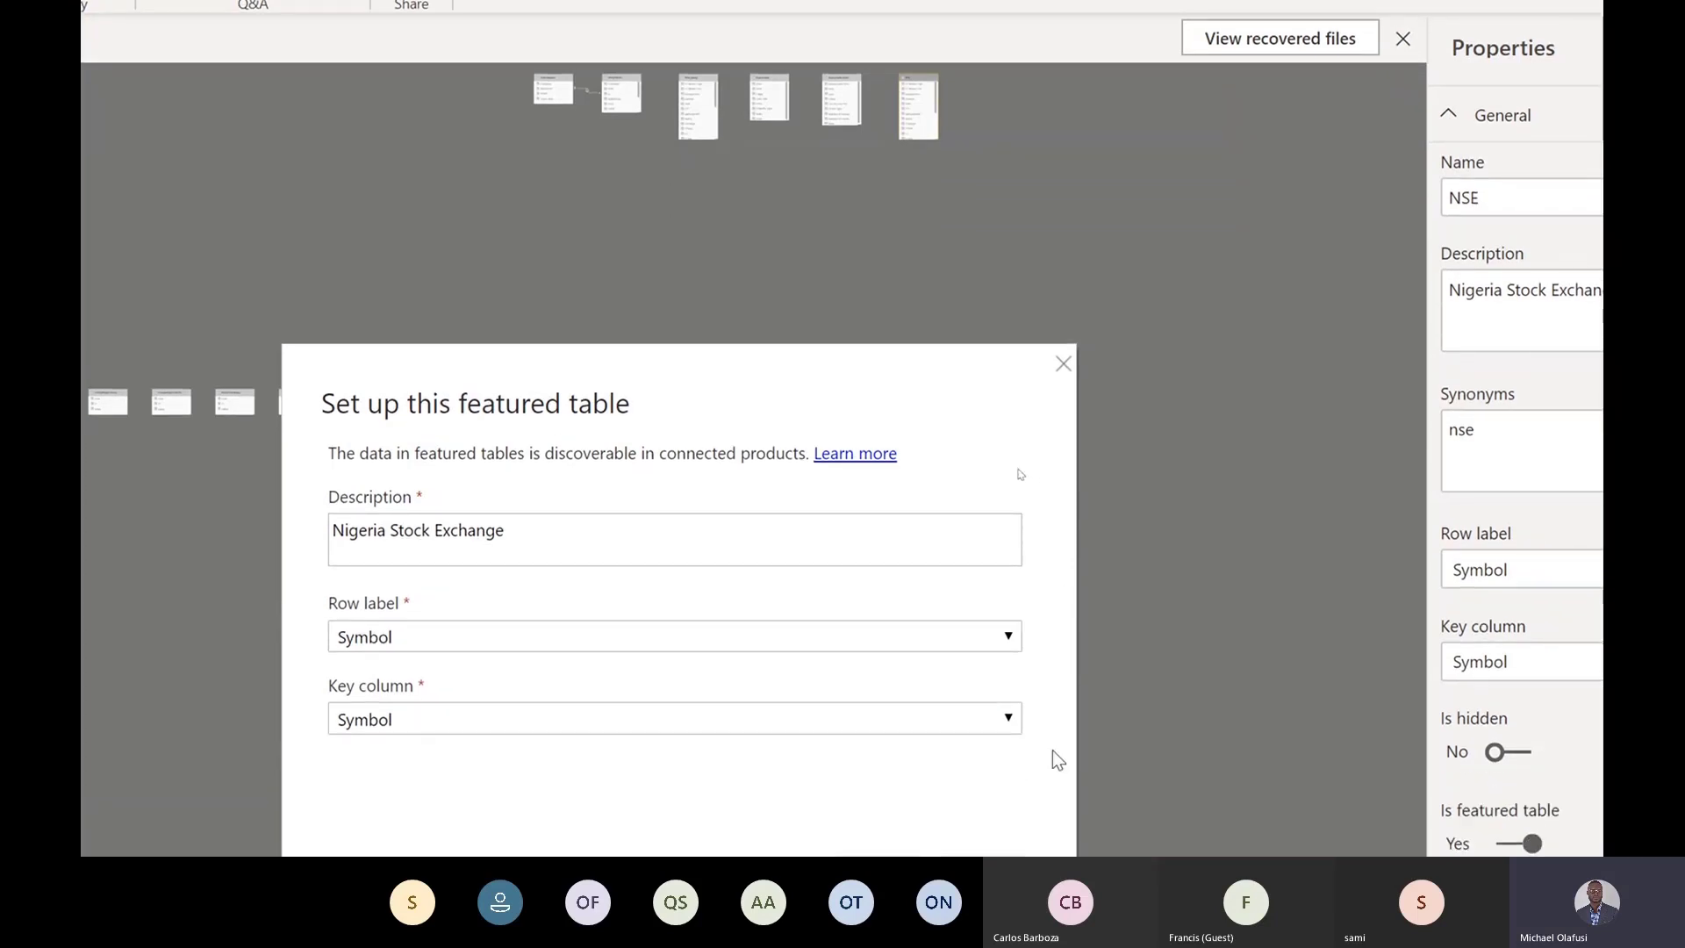
left_click(1009, 717)
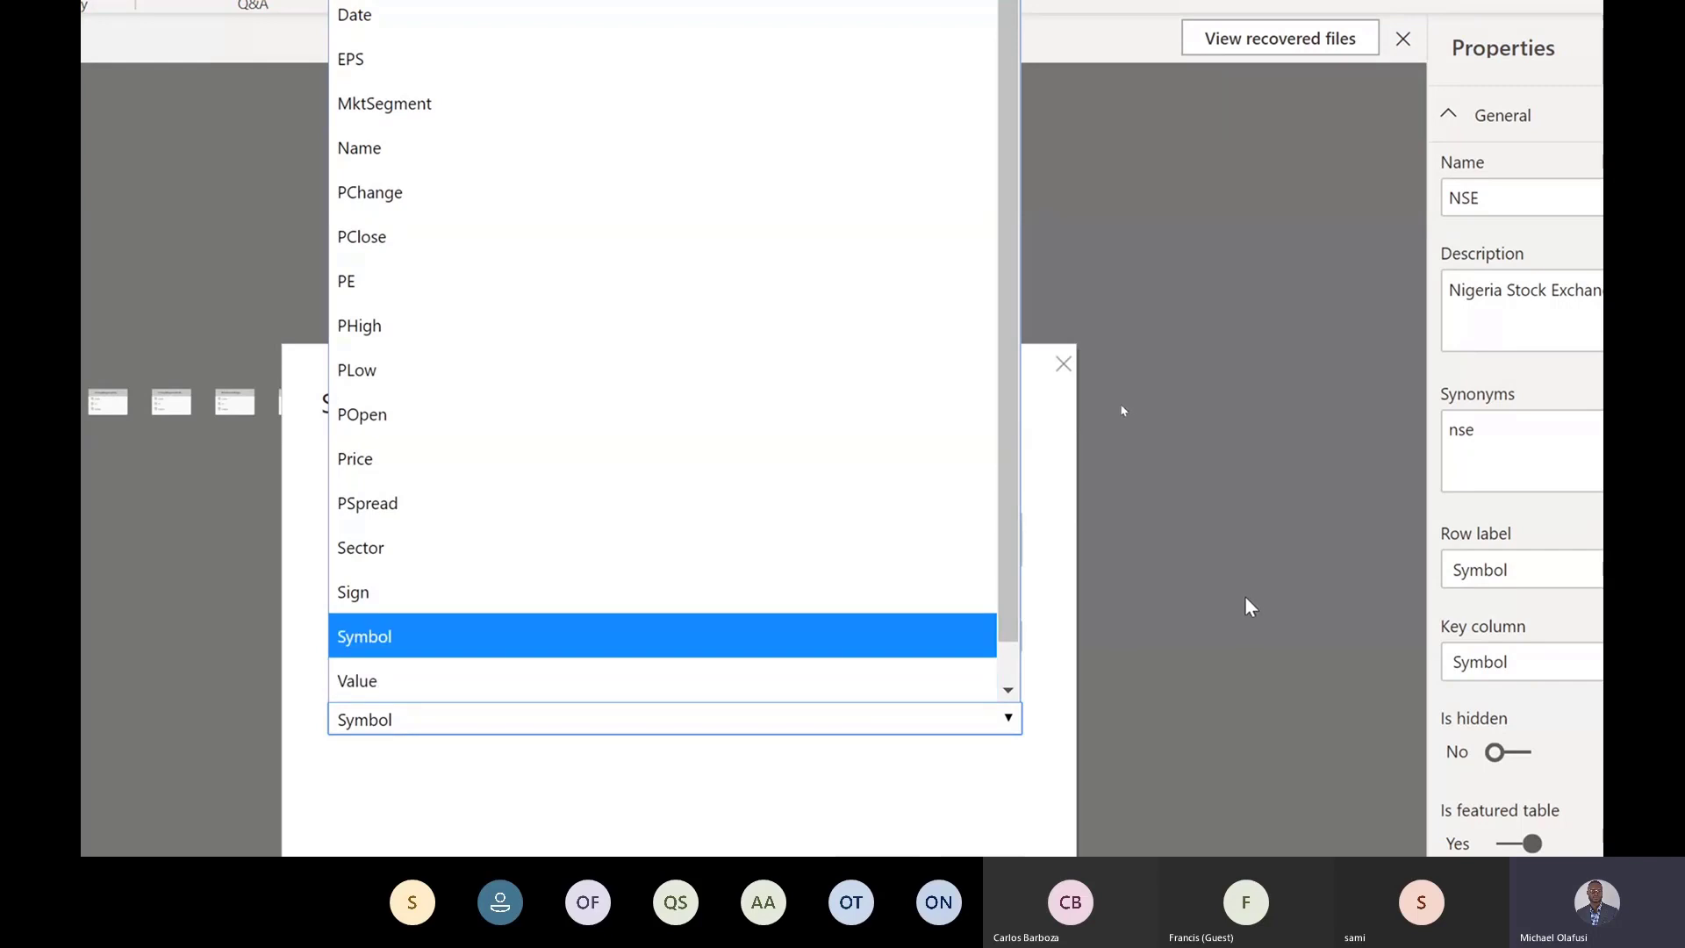
left_click(1172, 592)
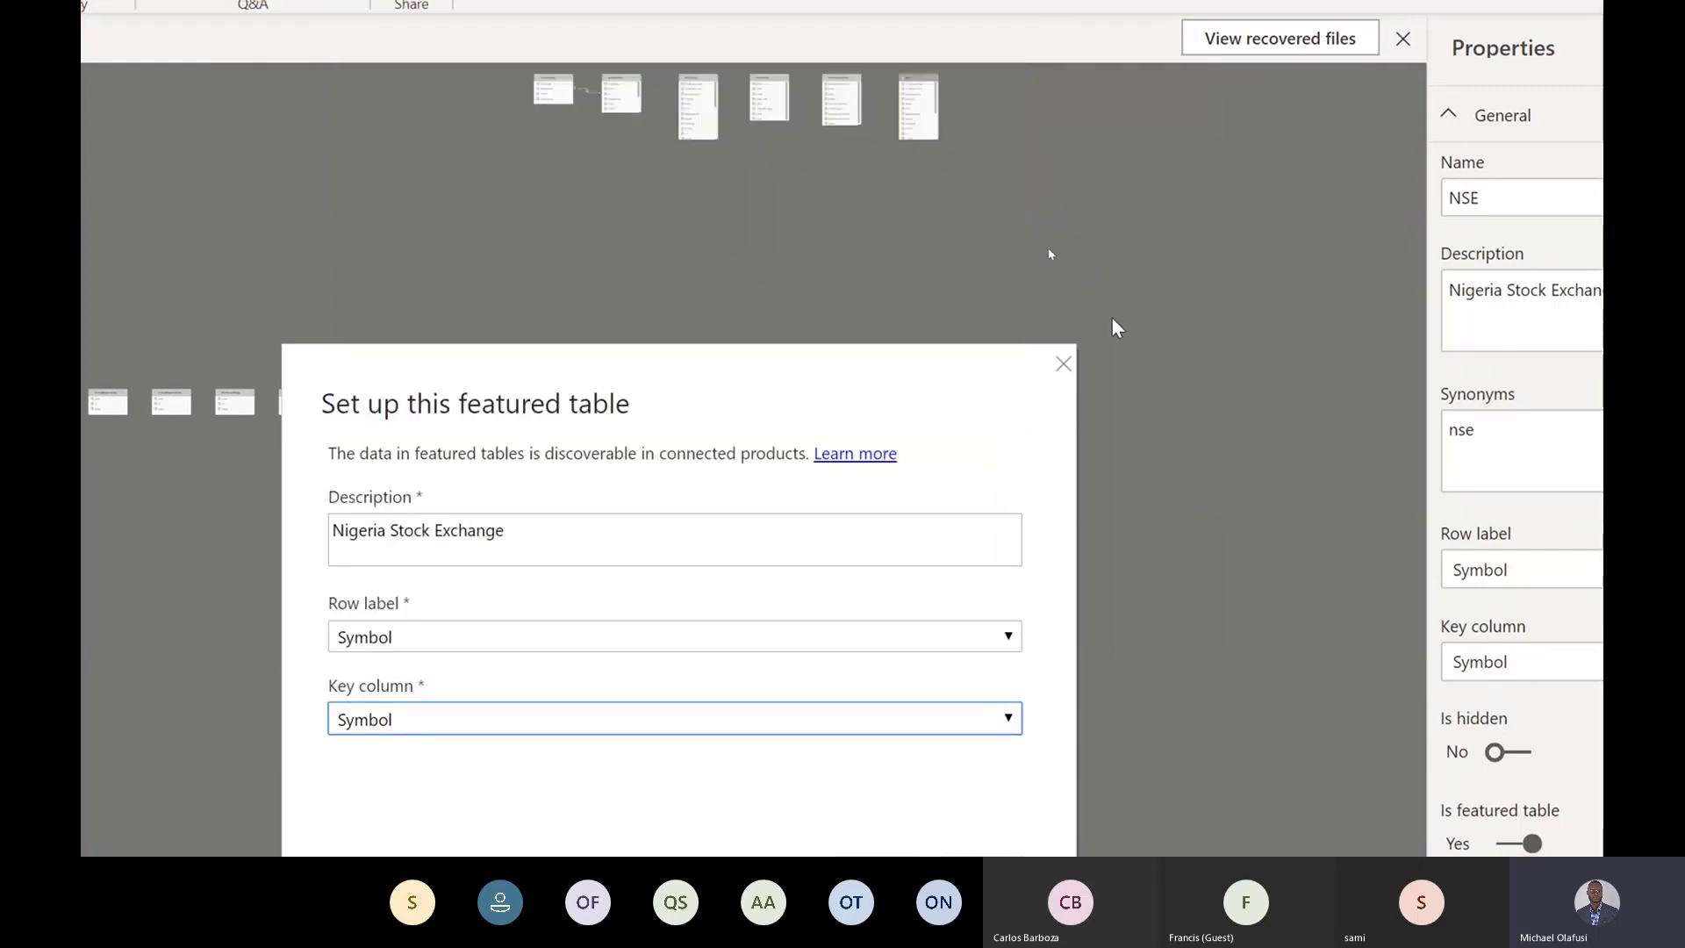
left_click(1063, 365)
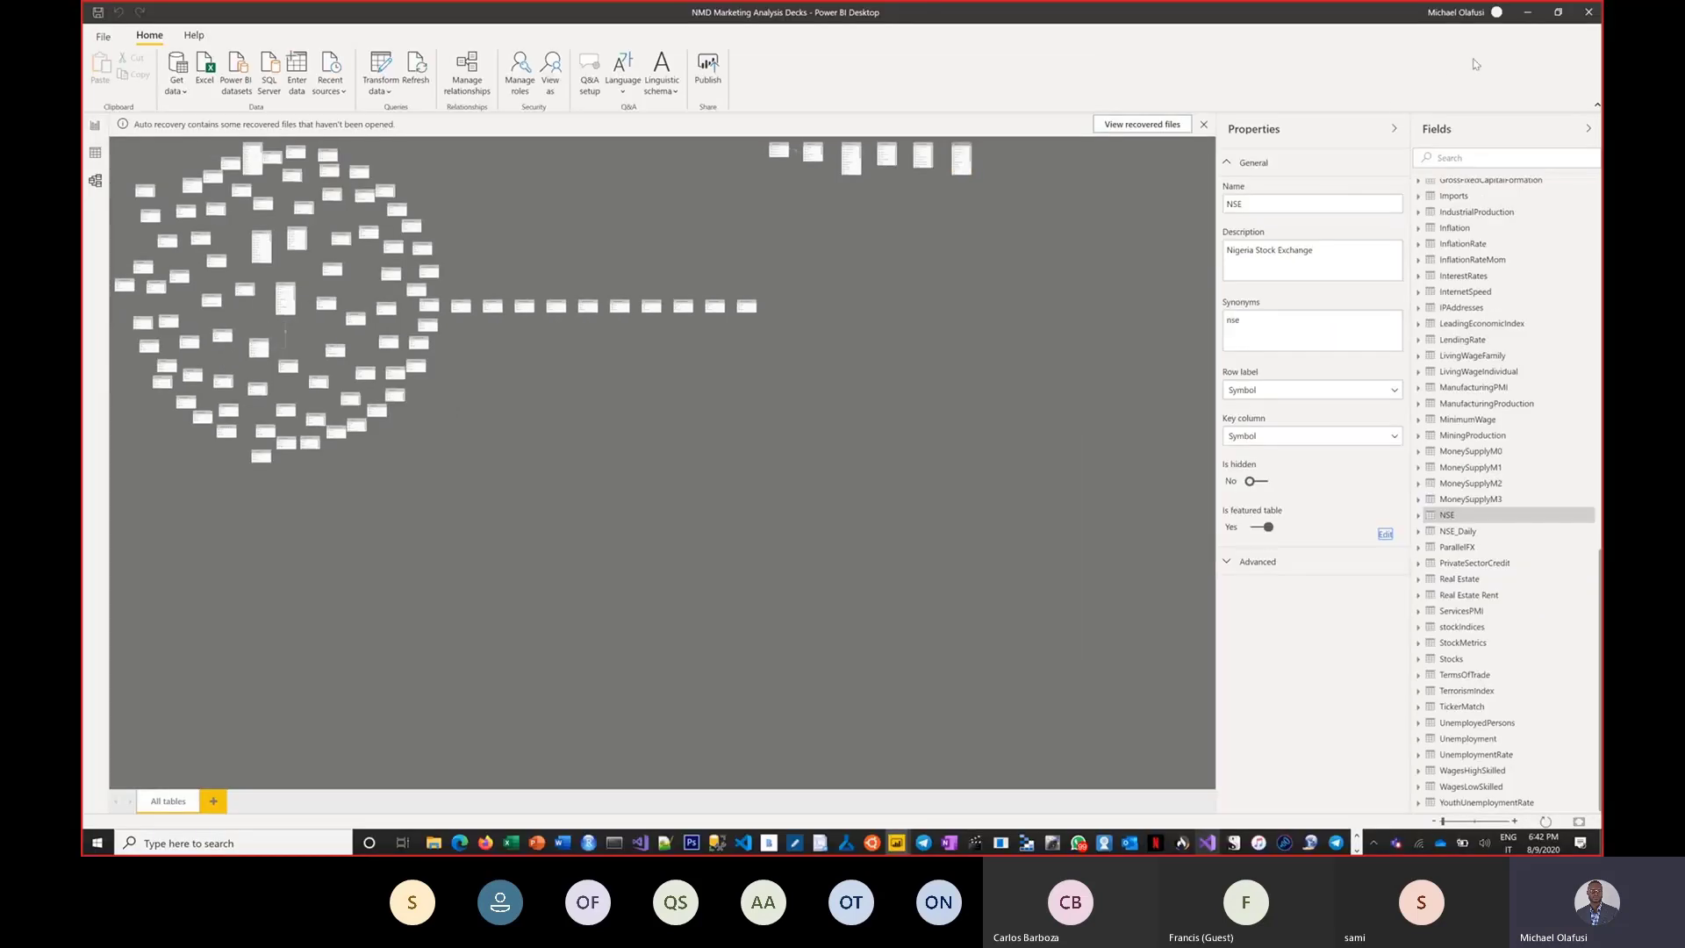
key("alt+Tab")
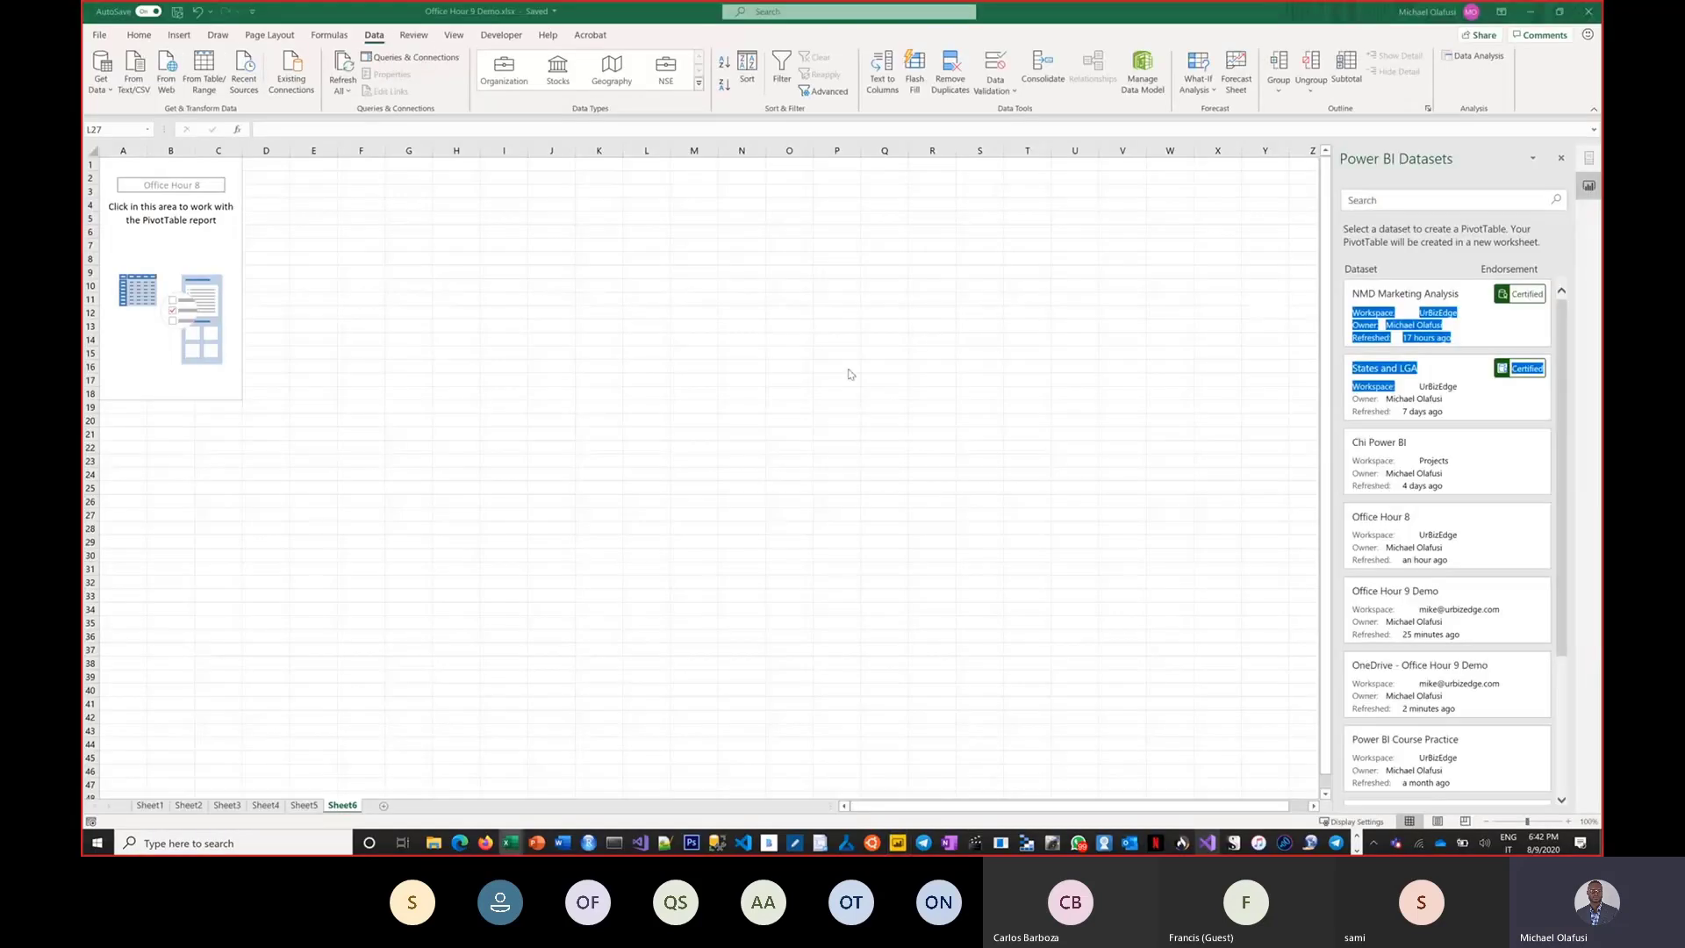
left_click(647, 408)
left_click(648, 353)
scroll(591, 320, "up", 2)
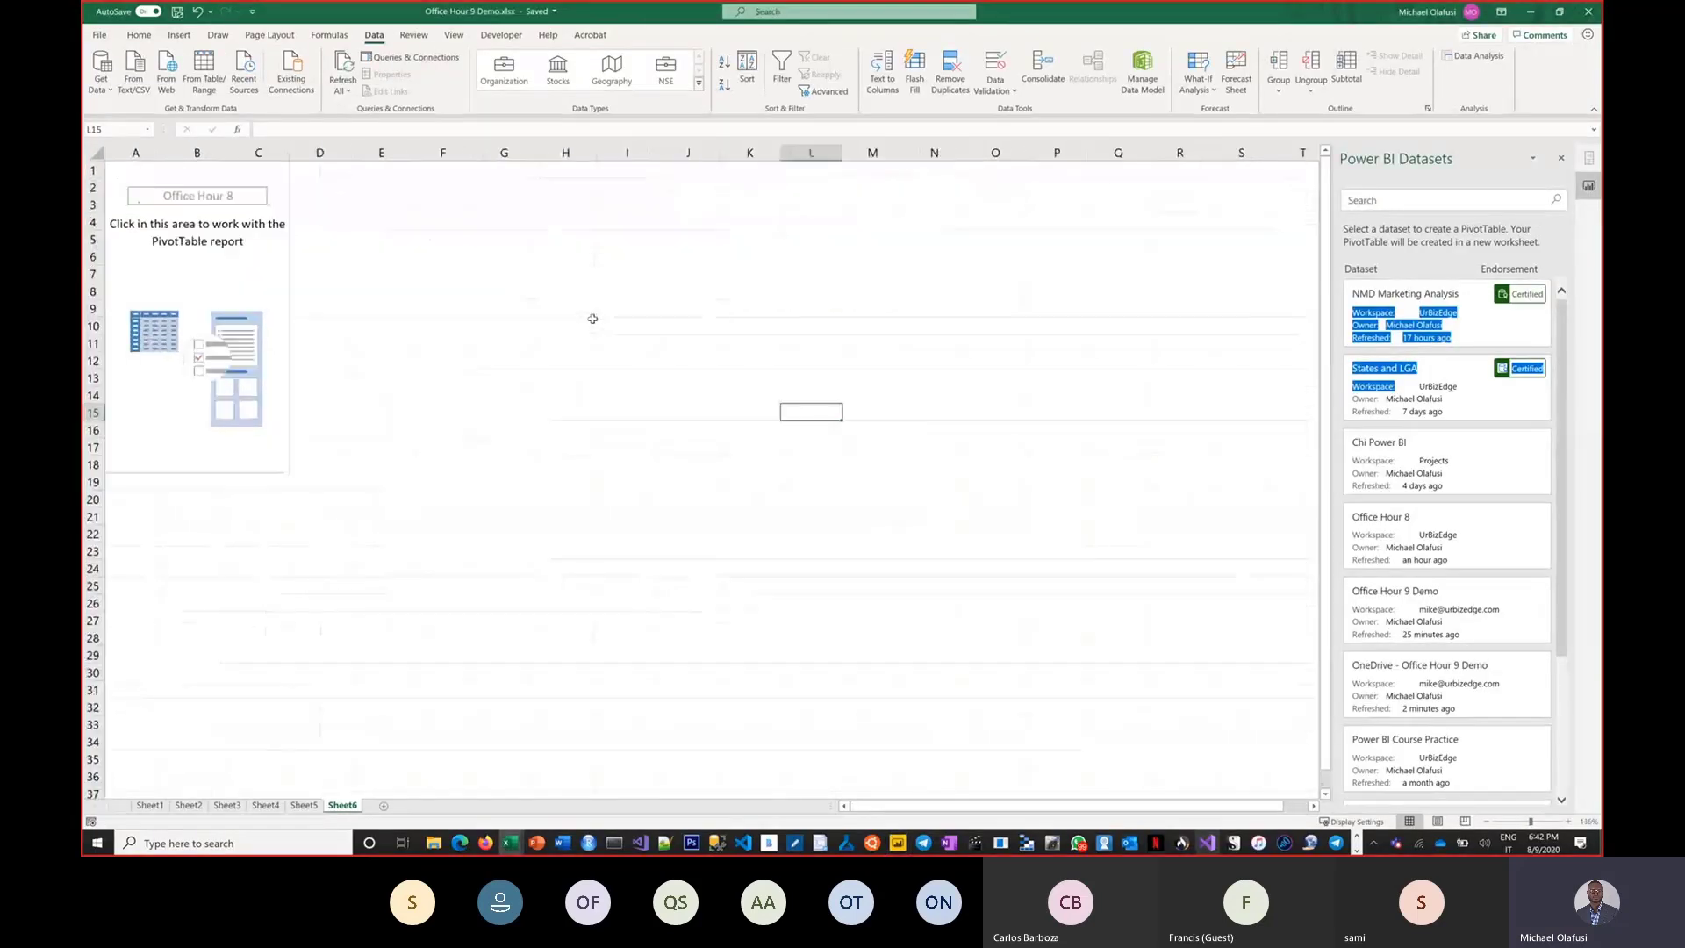
left_click(421, 209)
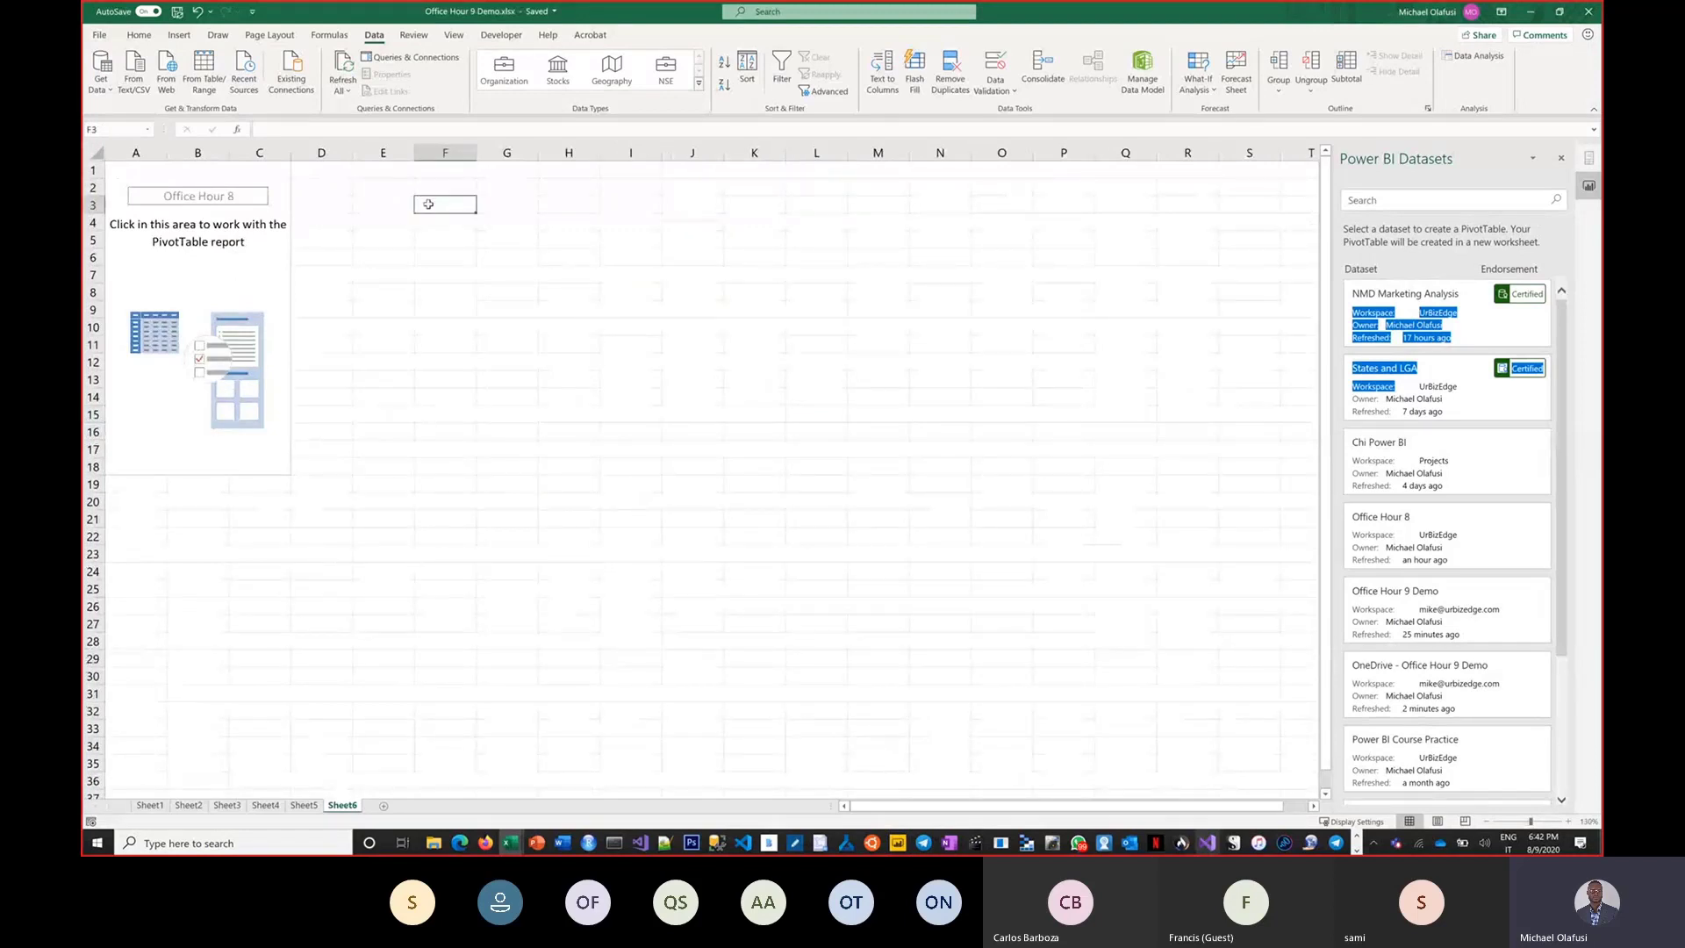
In Power BI Desktop's data view, open the NSE table and filter its Symbol column to show only ACCESS.
key("alt+Tab")
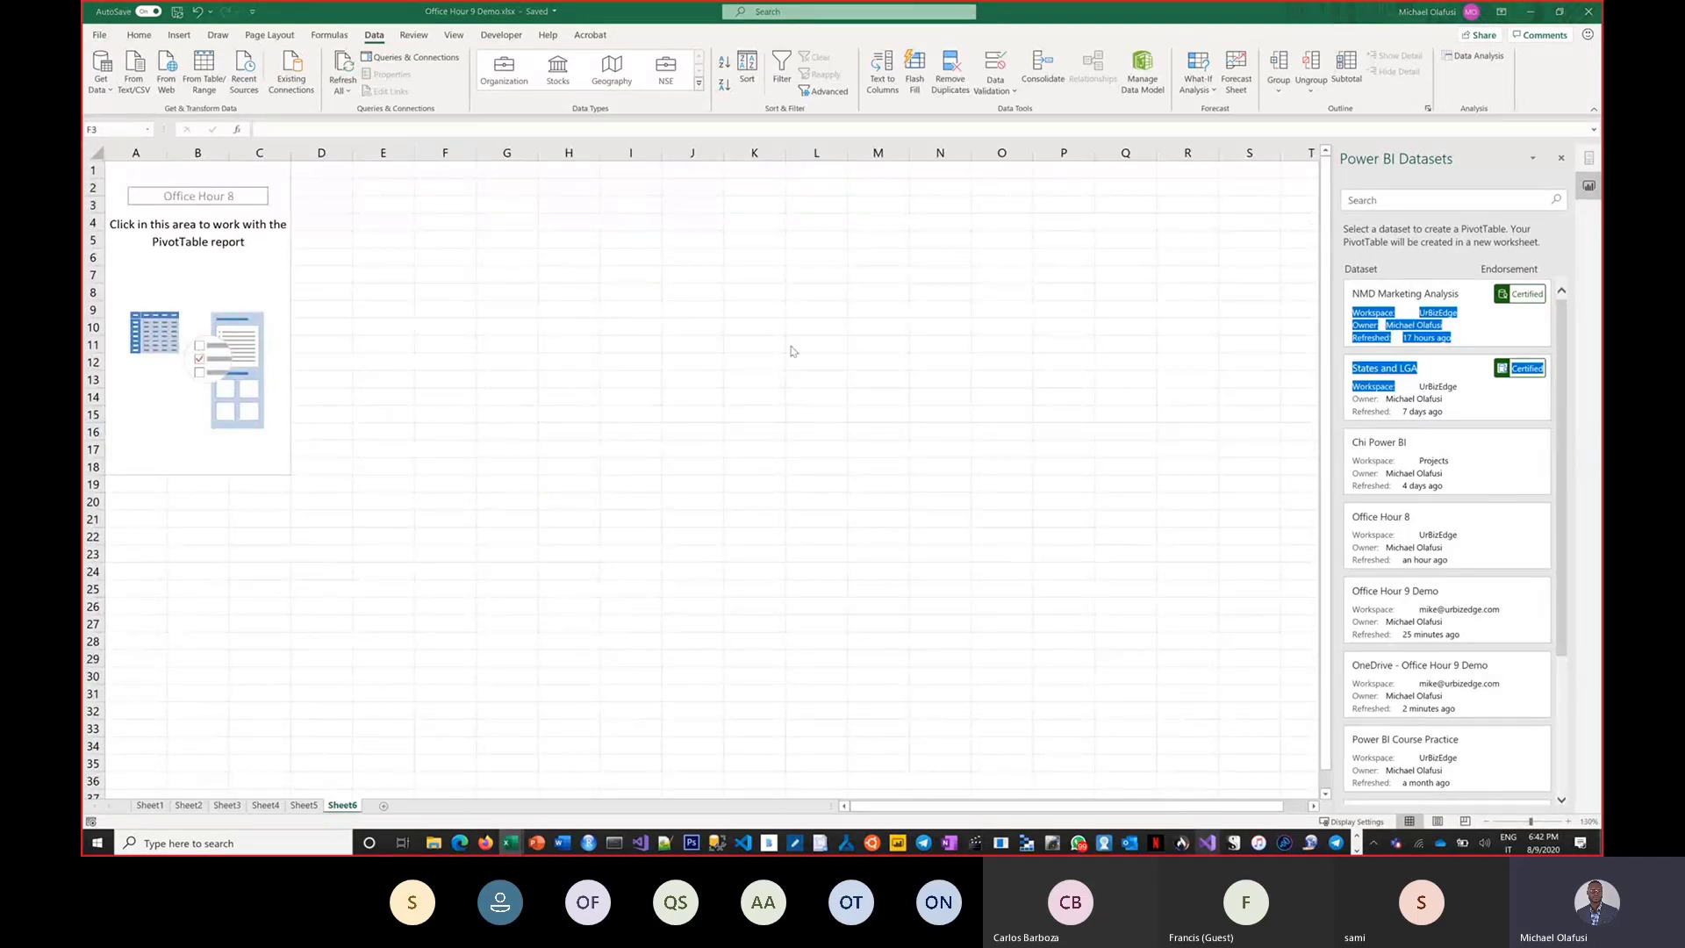
key("alt+Tab")
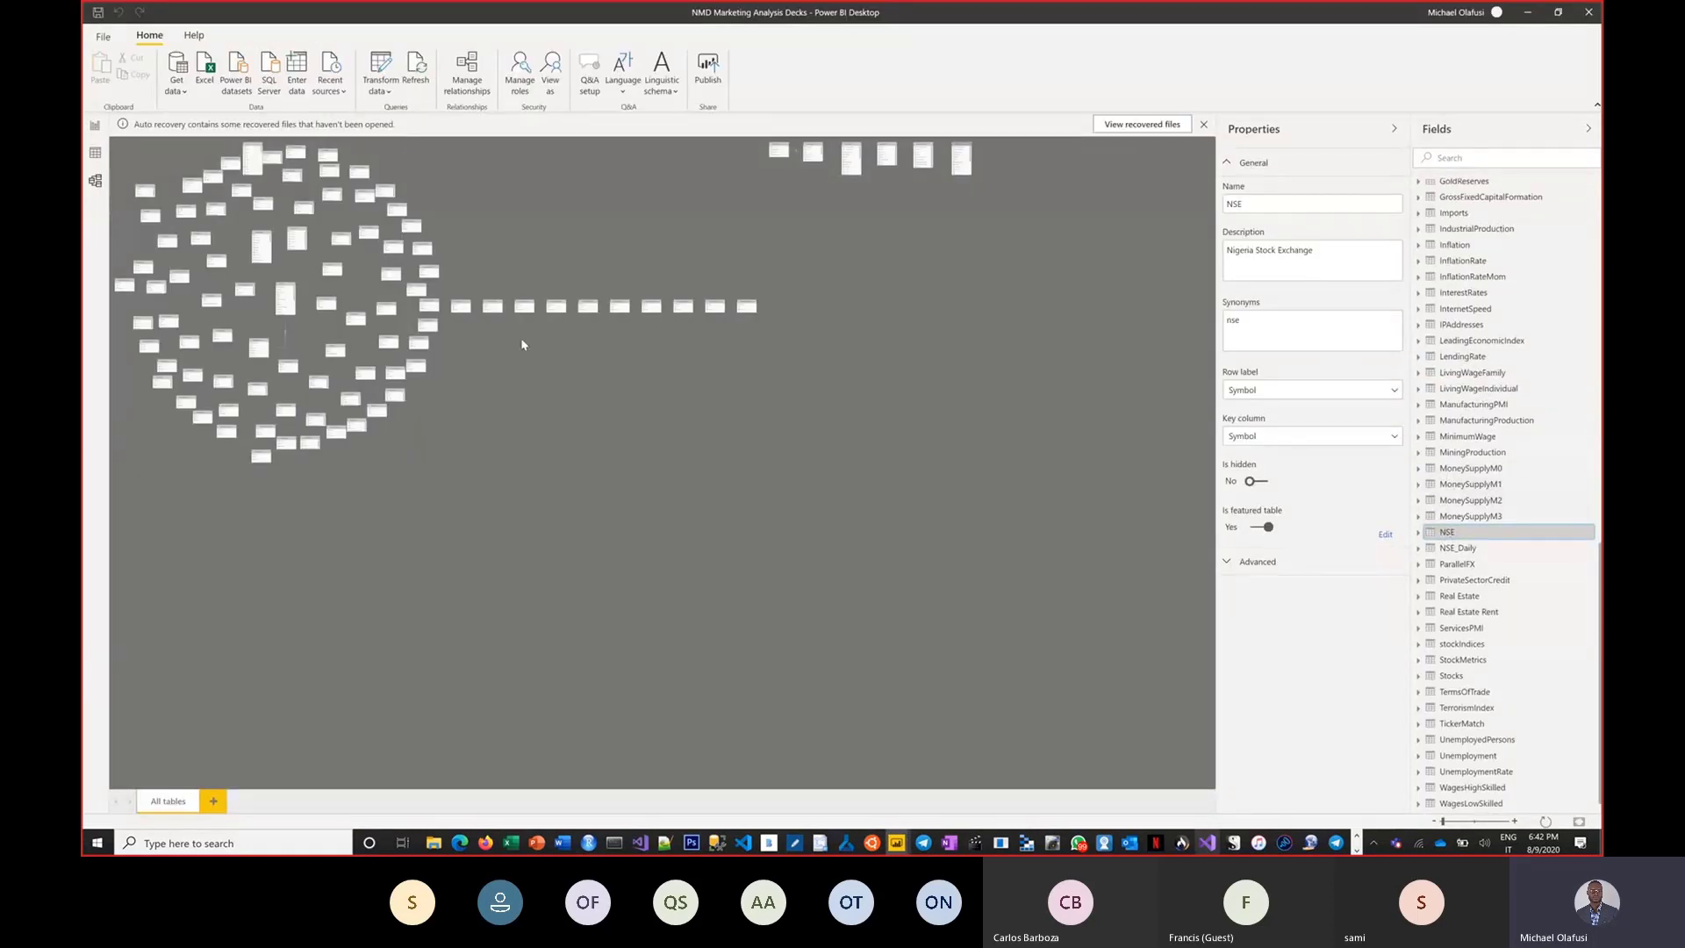
left_click(96, 154)
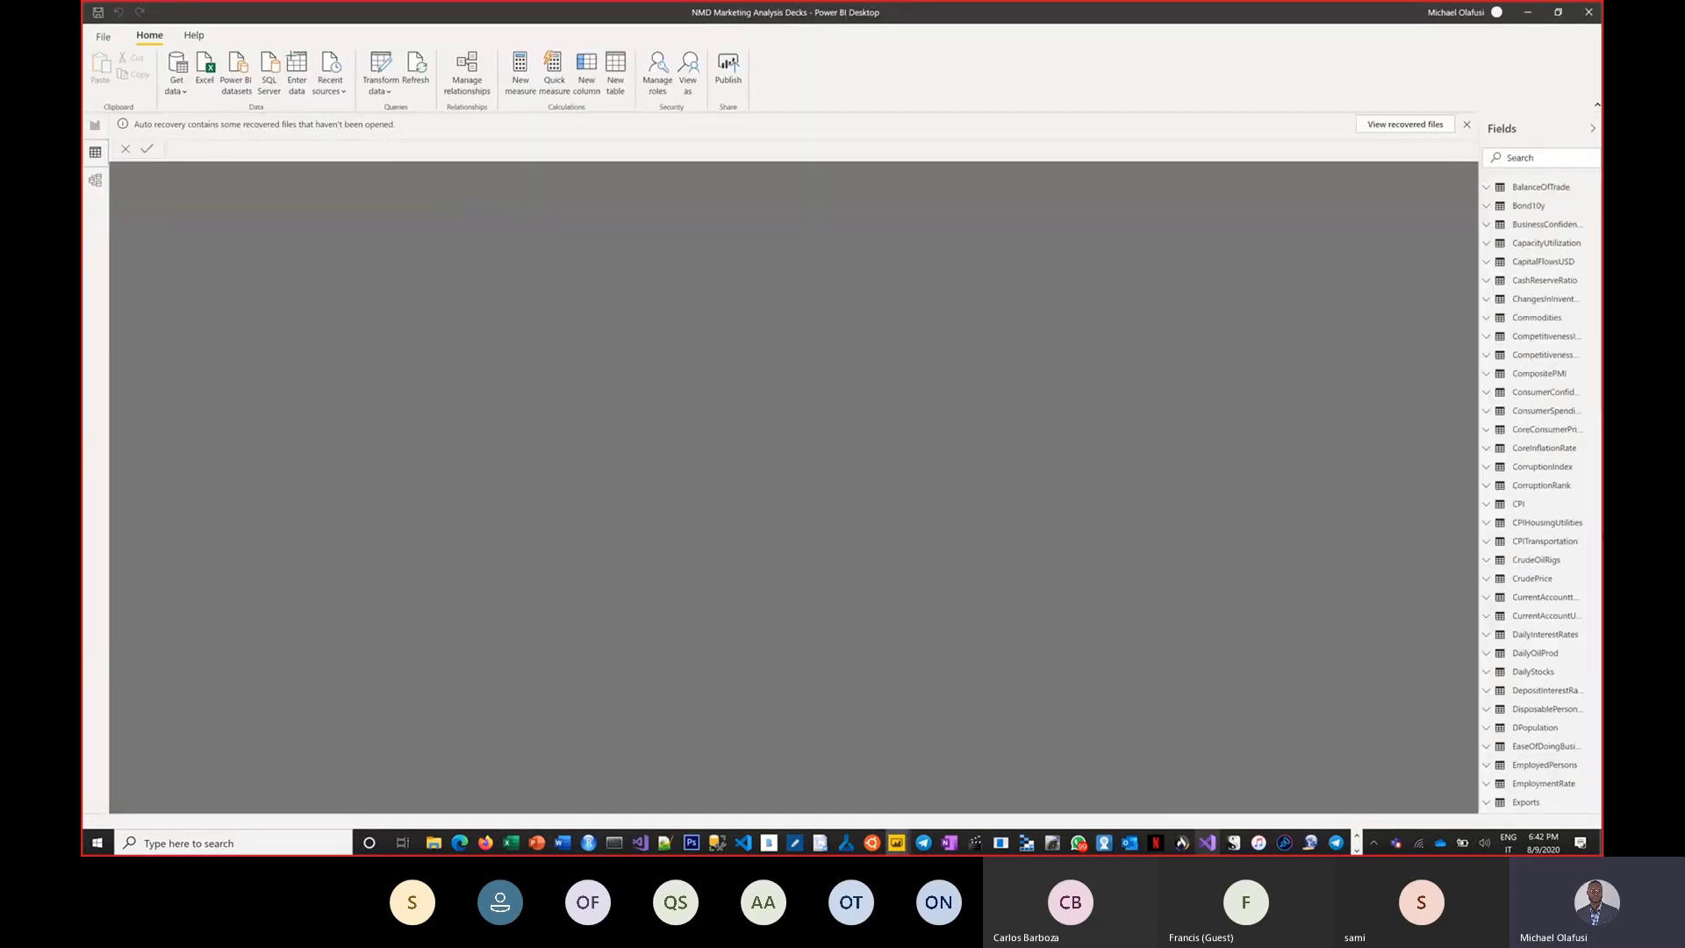
scroll(1544, 712, "down", 5)
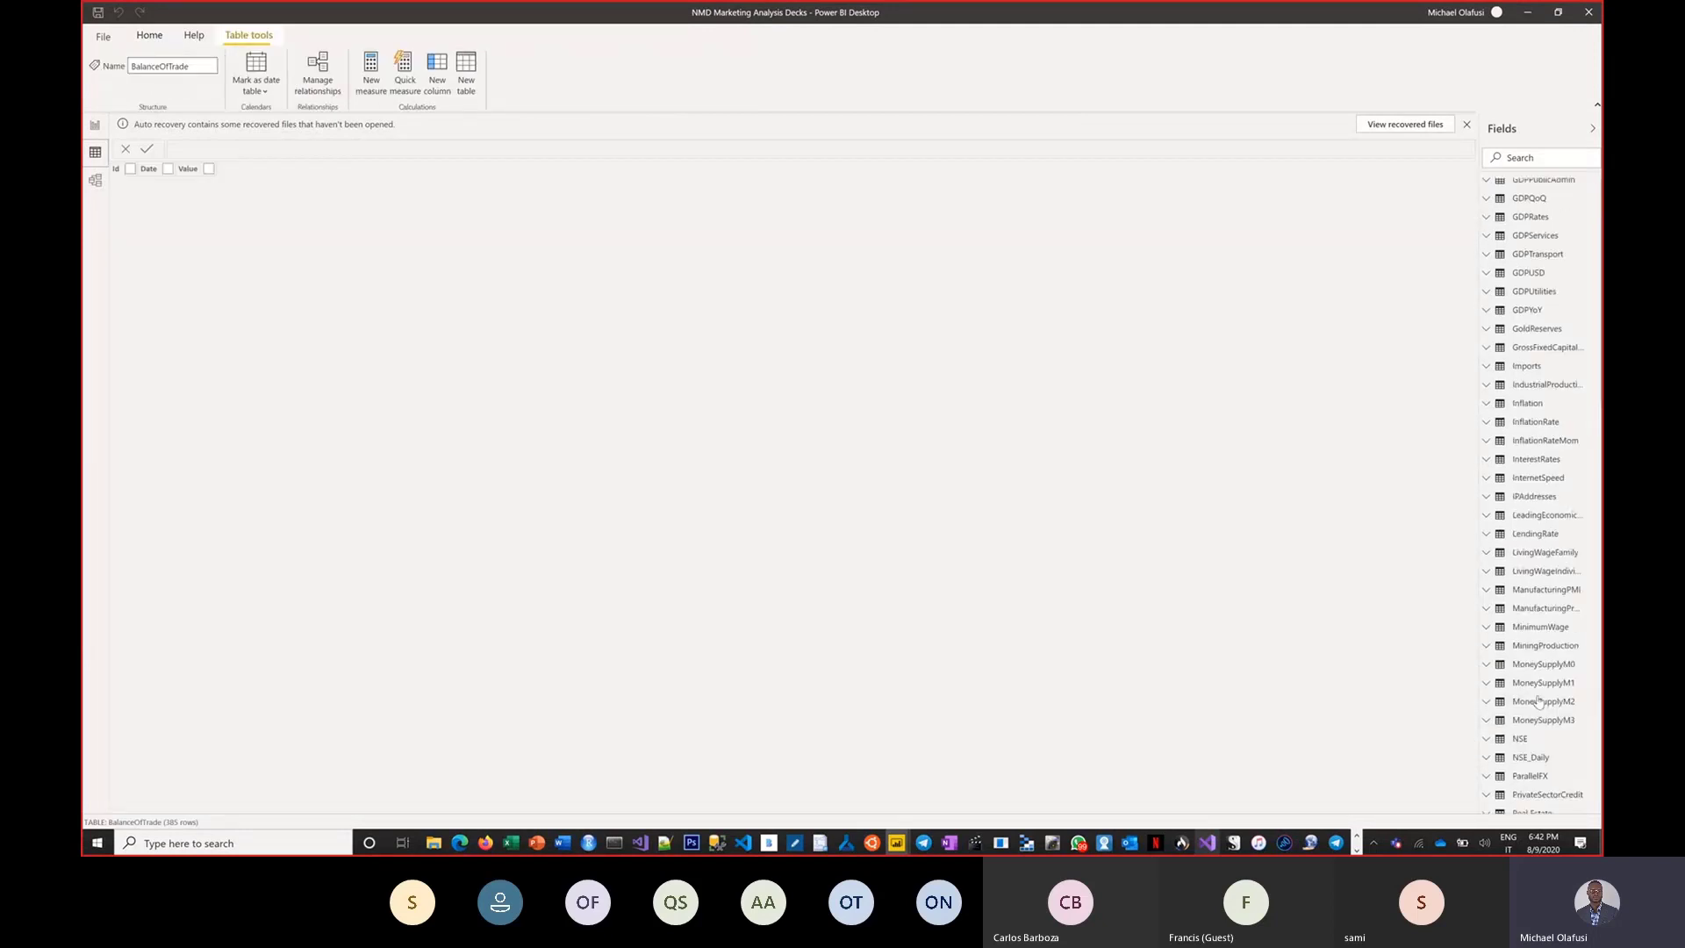
scroll(1531, 666, "down", 10)
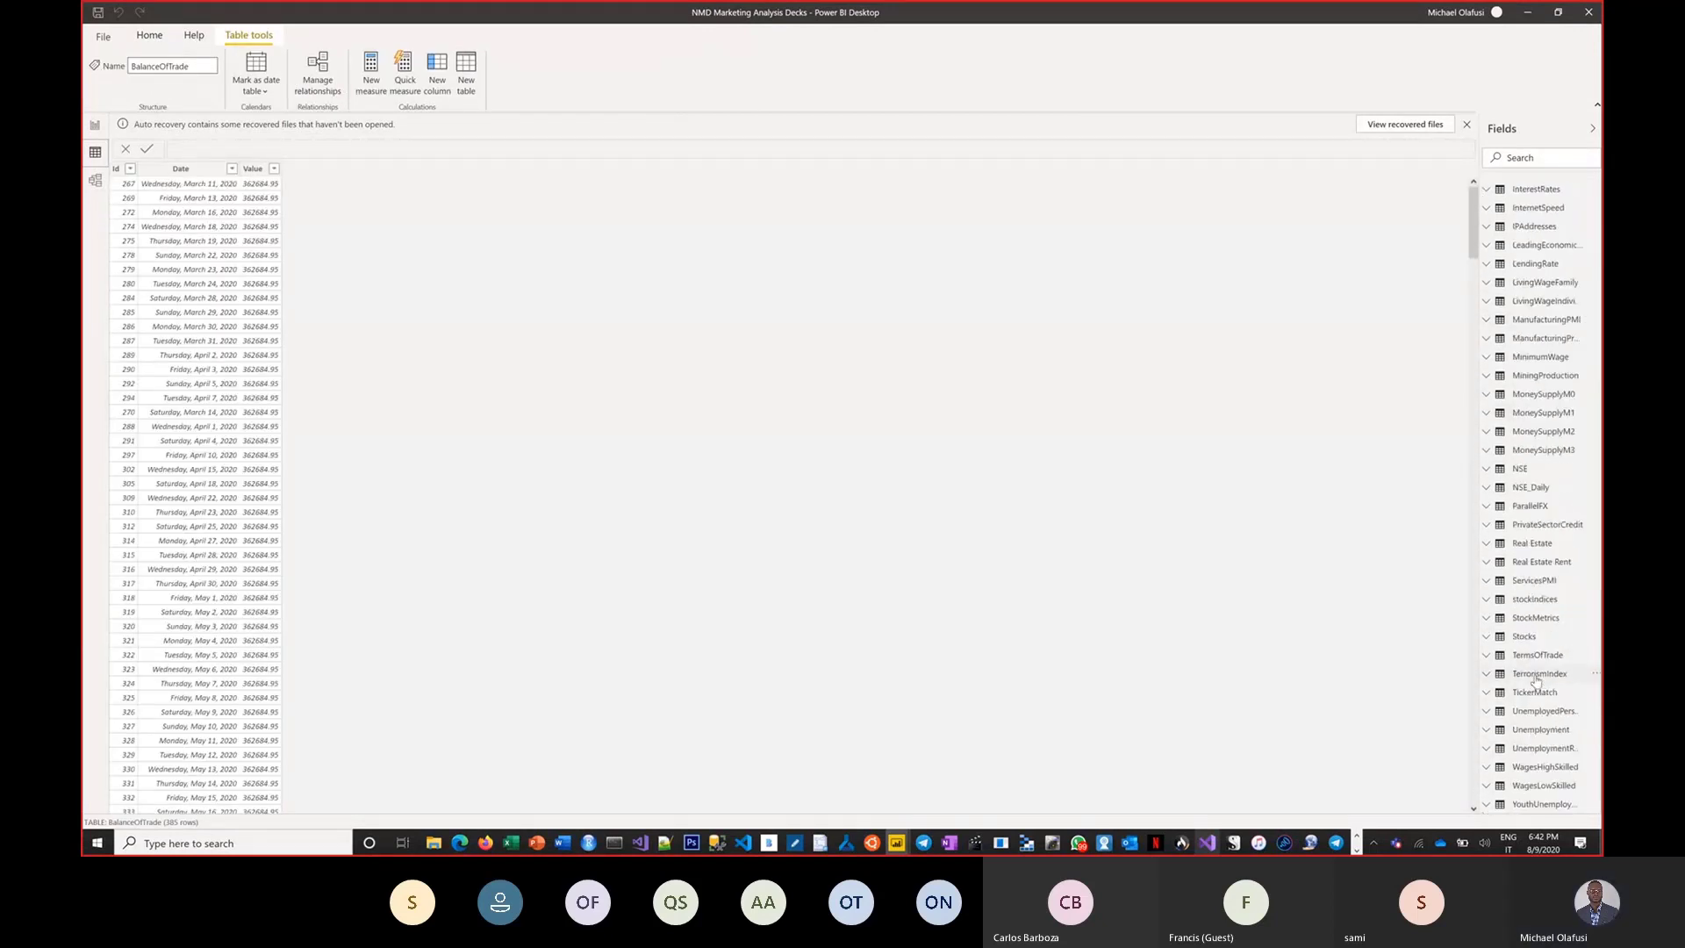
left_click(1524, 539)
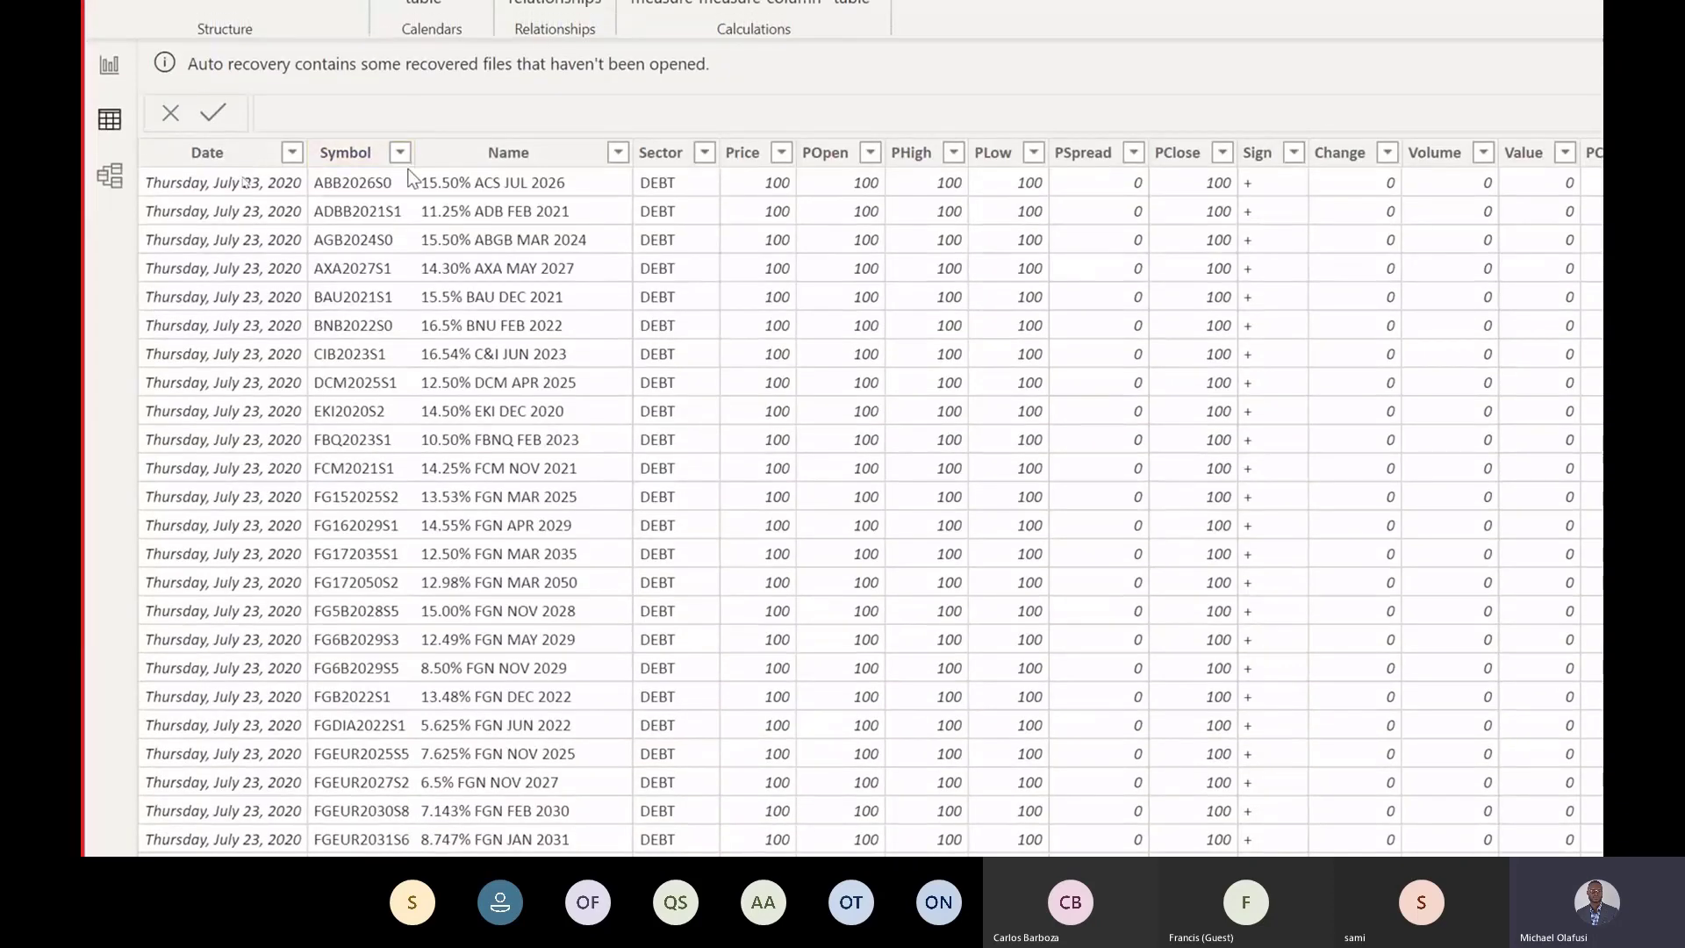
left_click(397, 156)
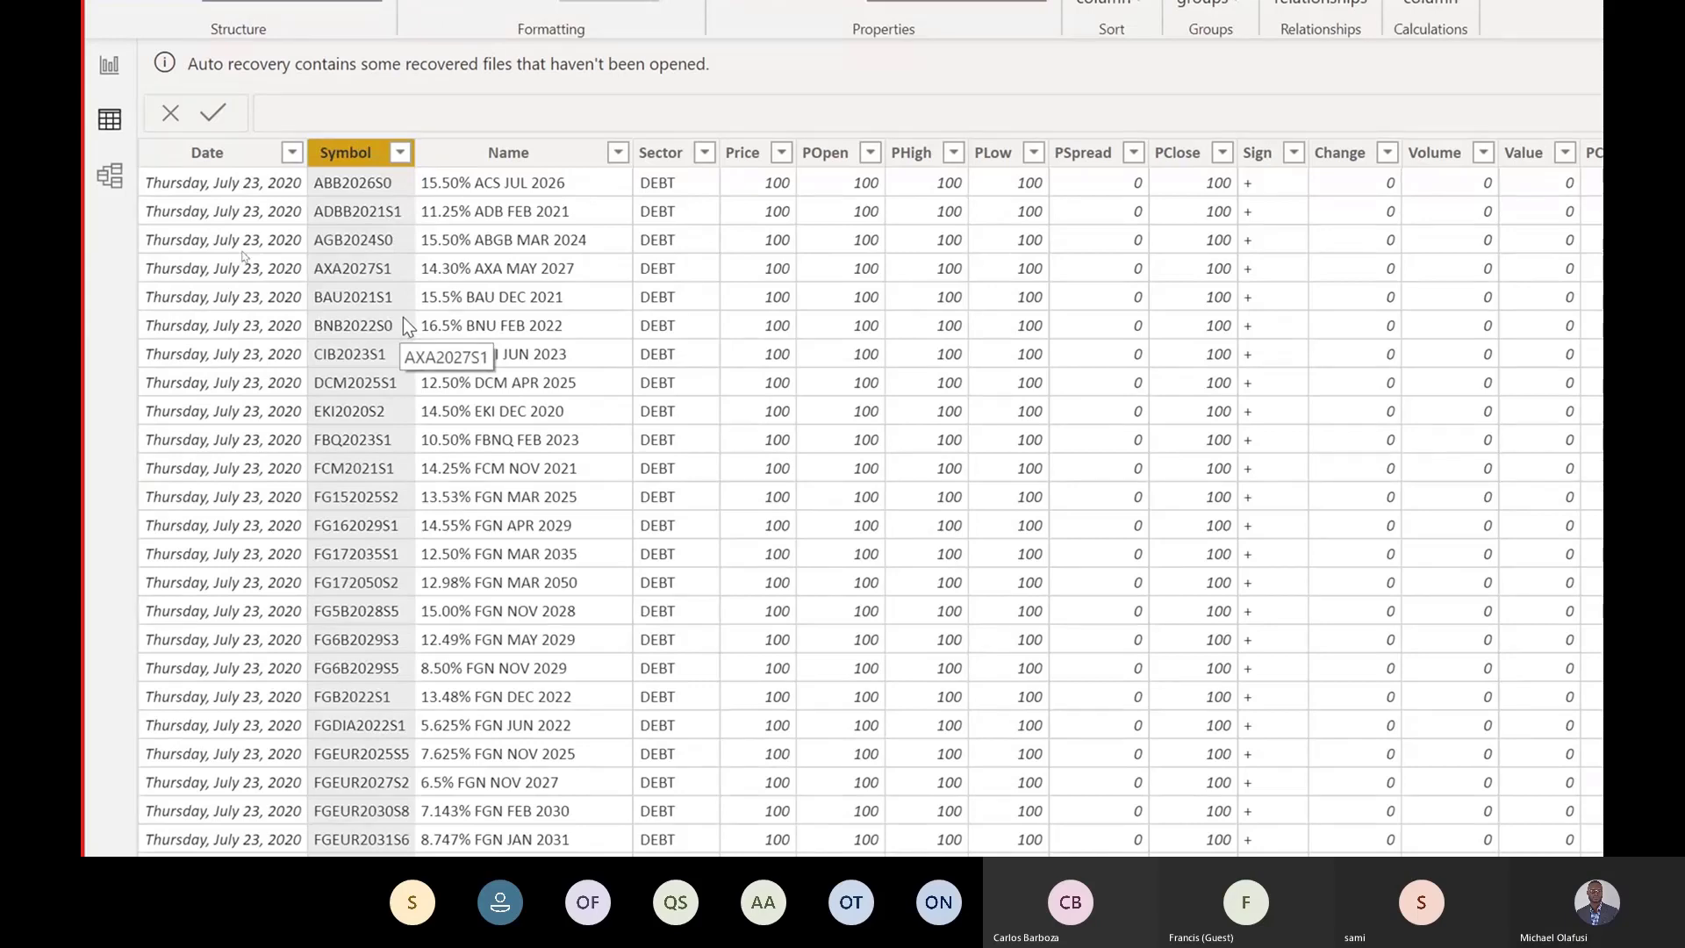
left_click(400, 153)
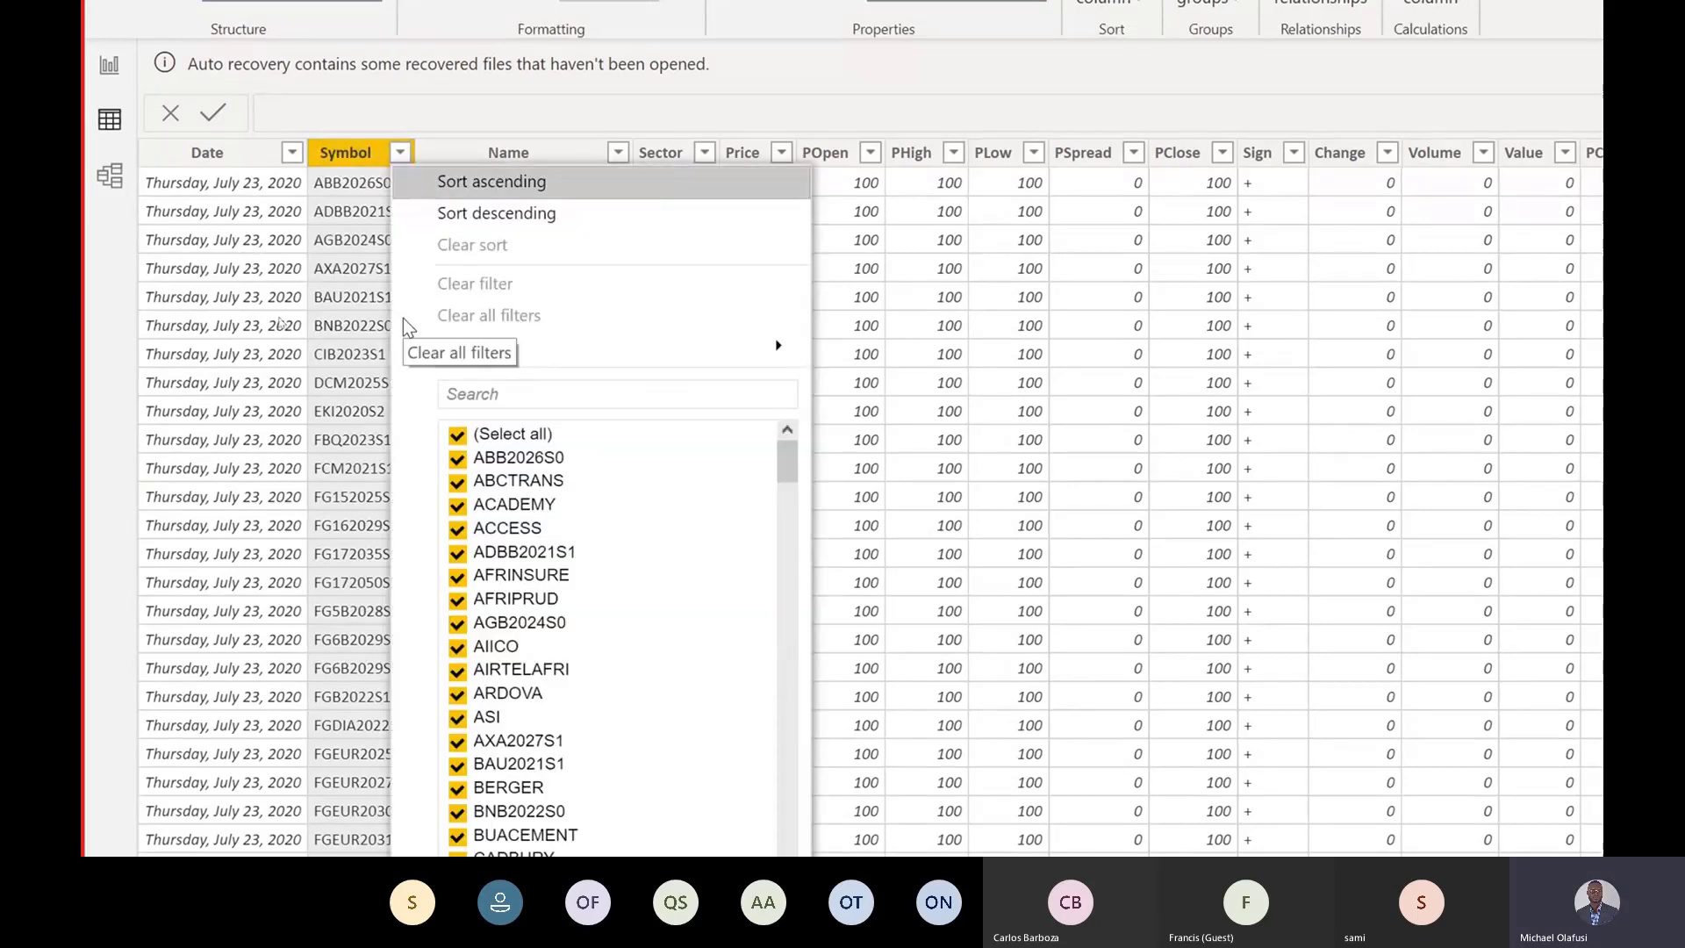
left_click(458, 434)
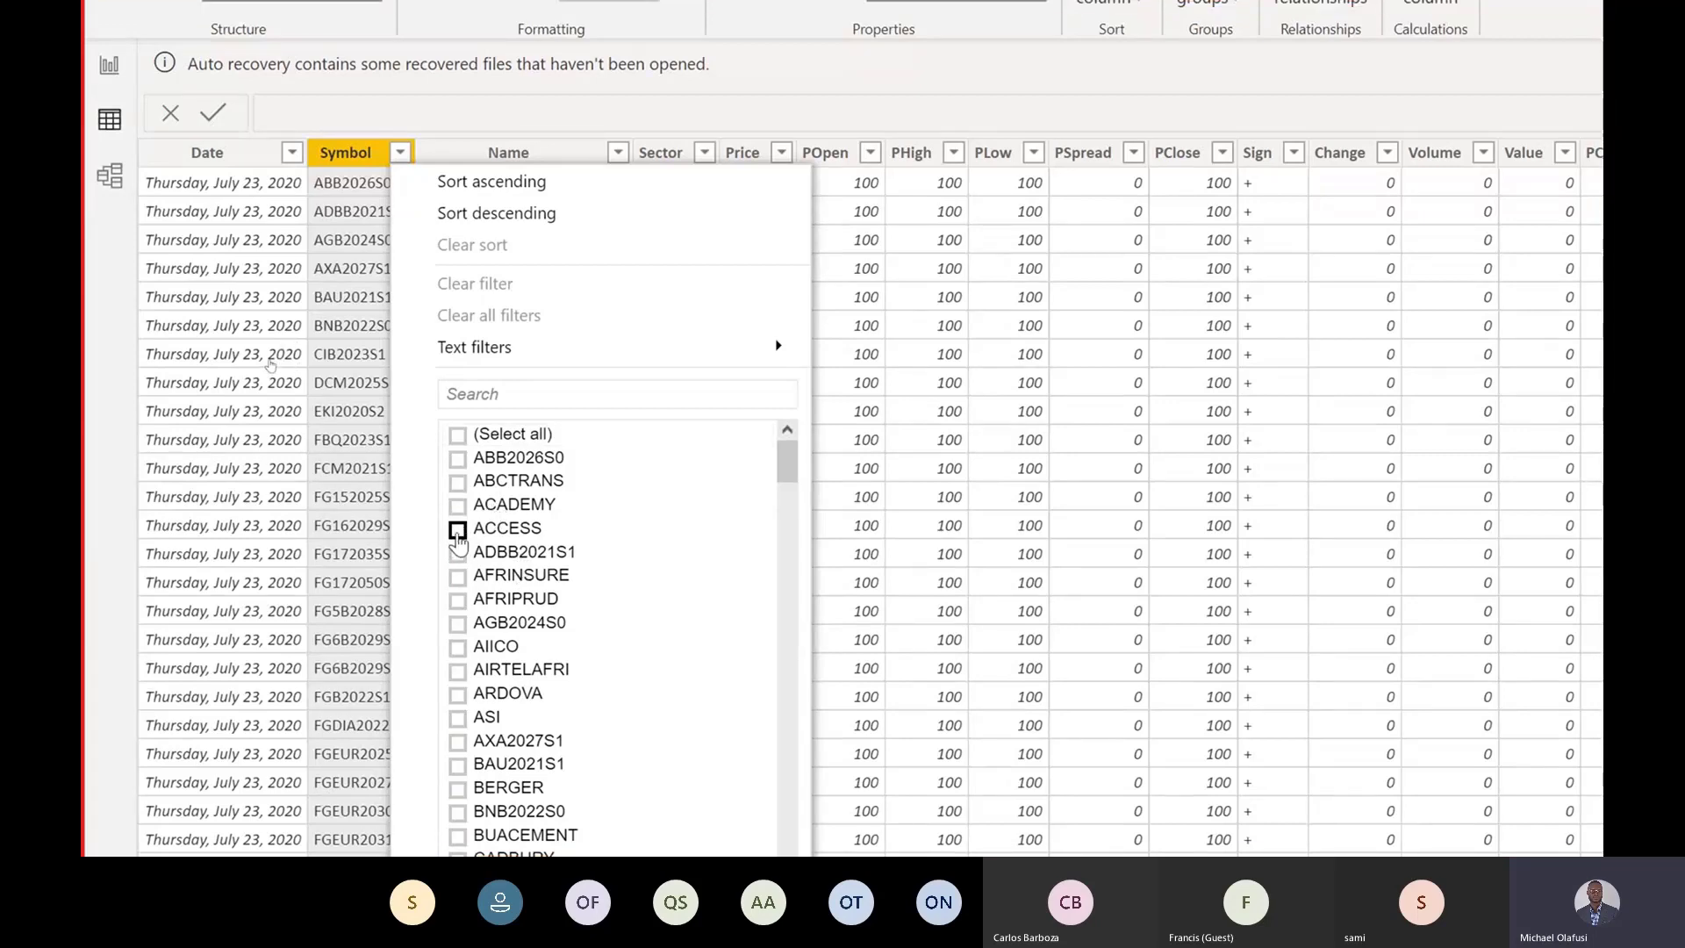
left_click(457, 530)
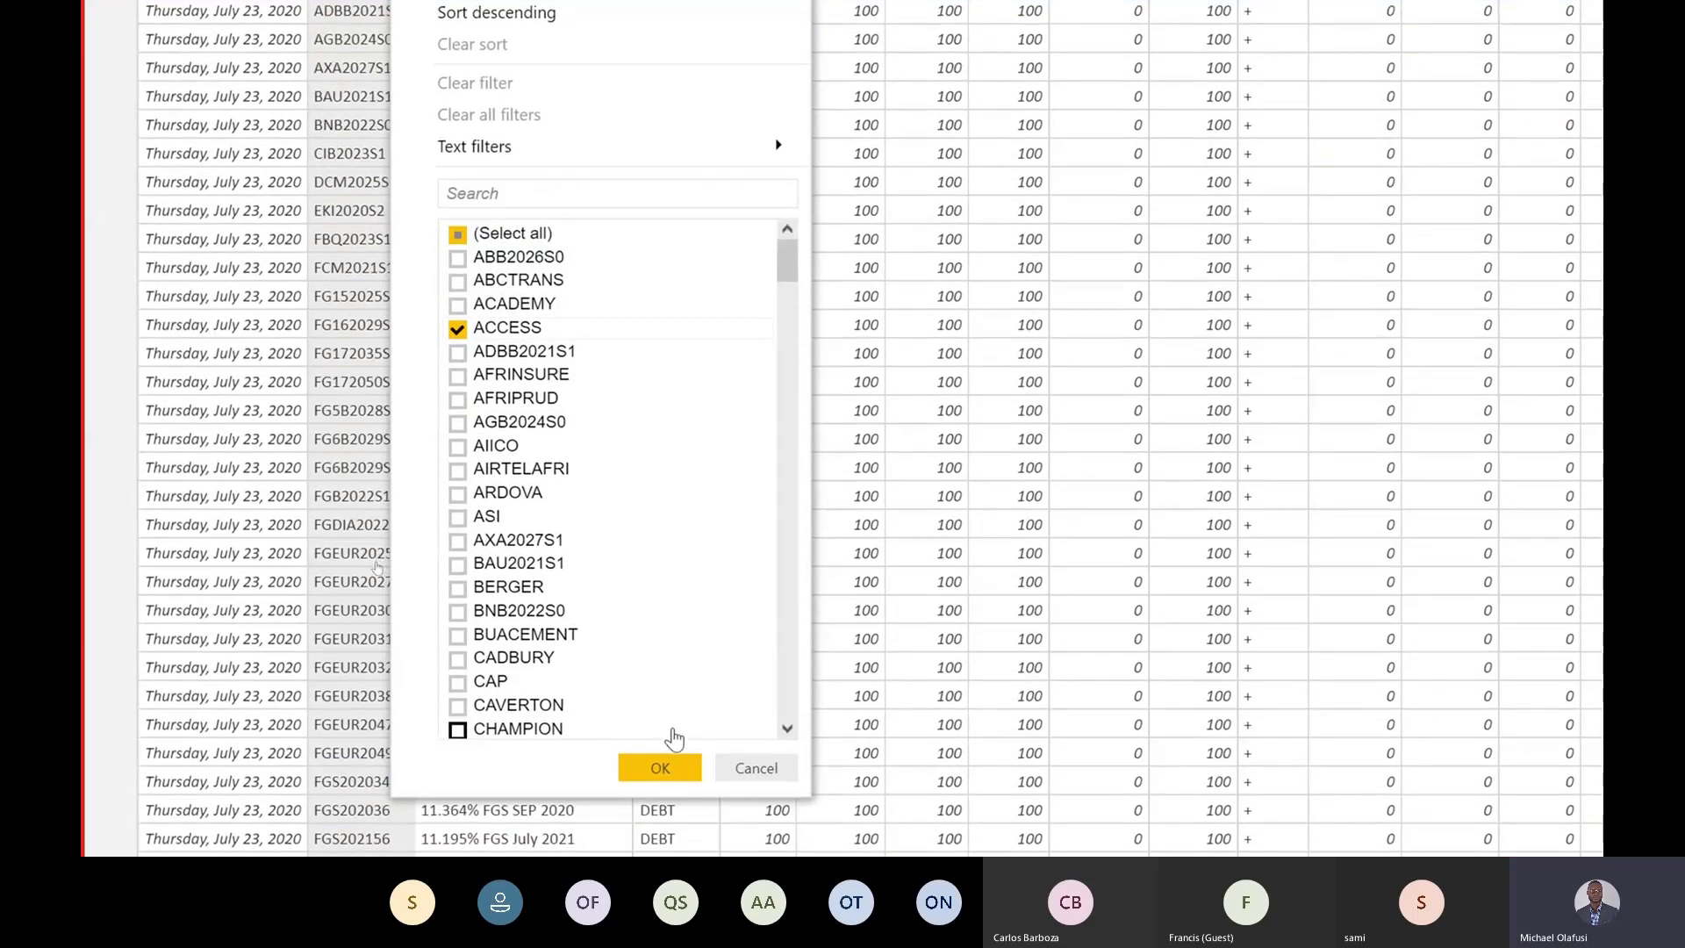
left_click(675, 761)
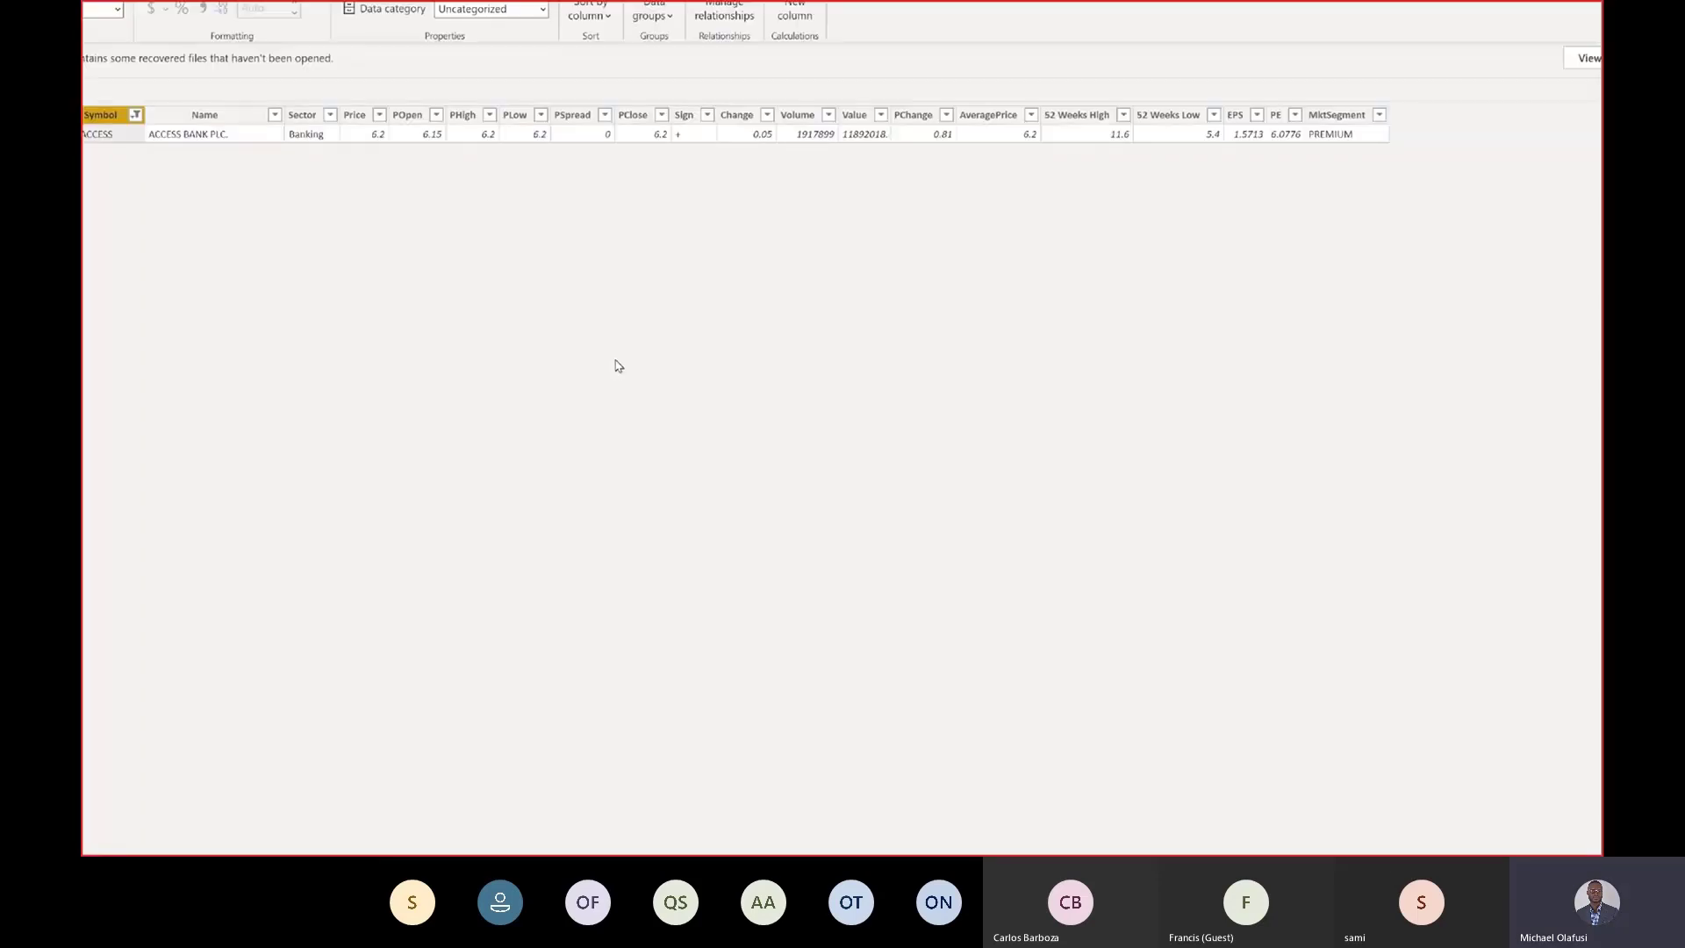
key("alt+Tab")
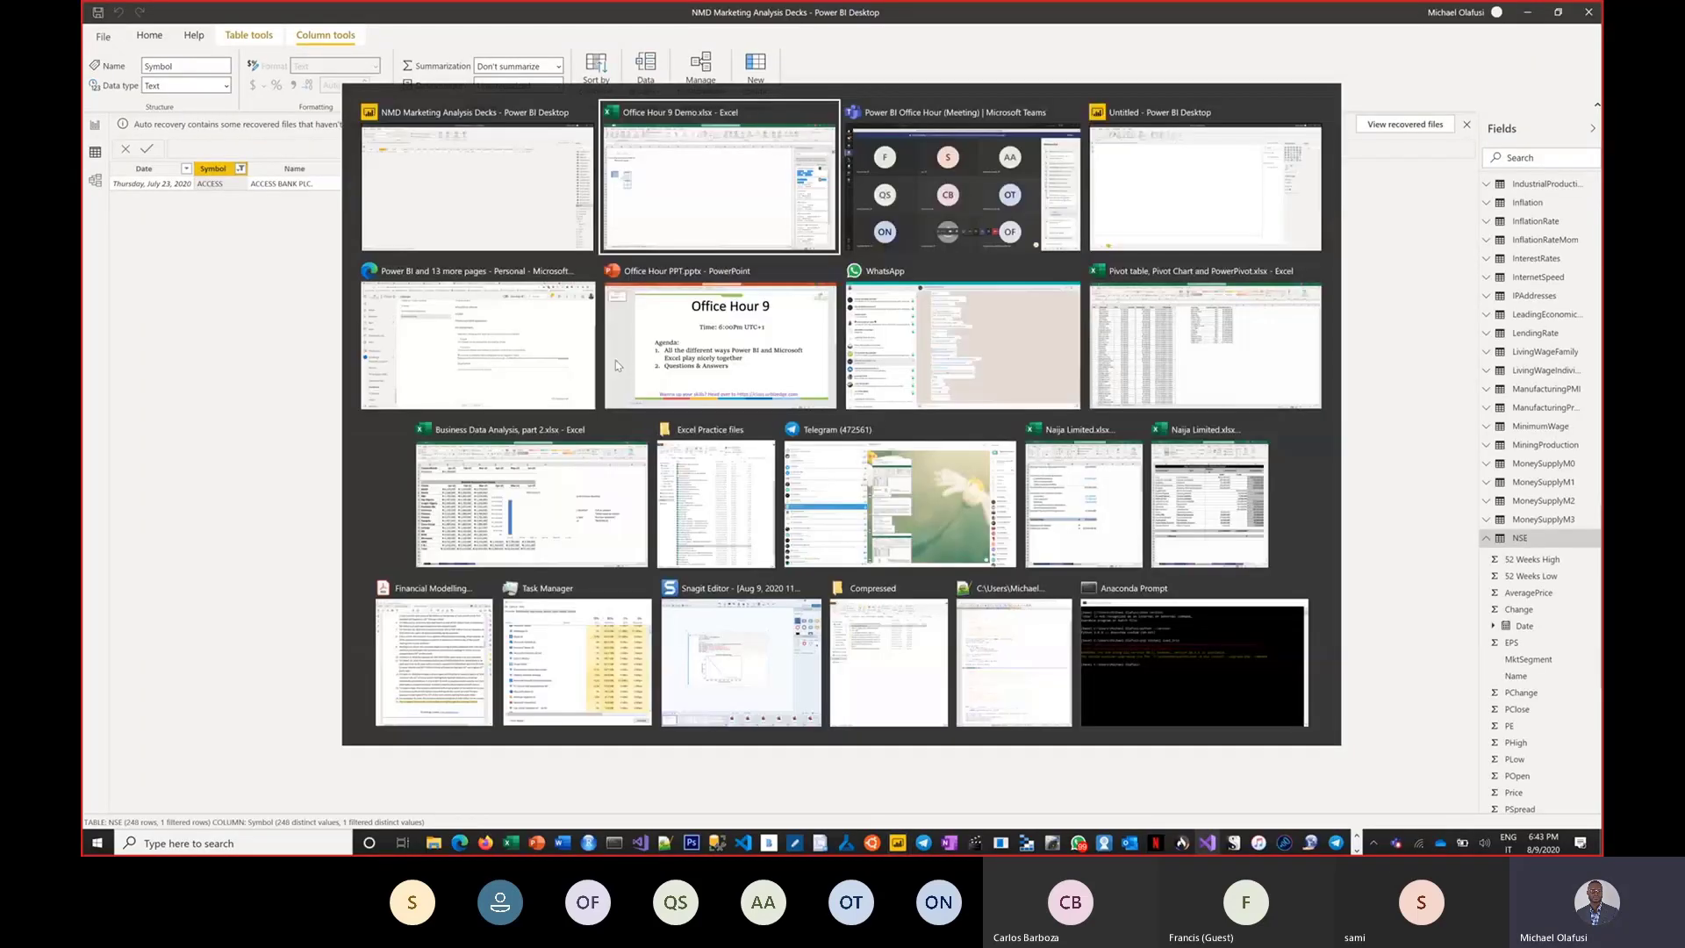
key("alt+Tab")
key("alt+Tab")
key("alt+Tab")
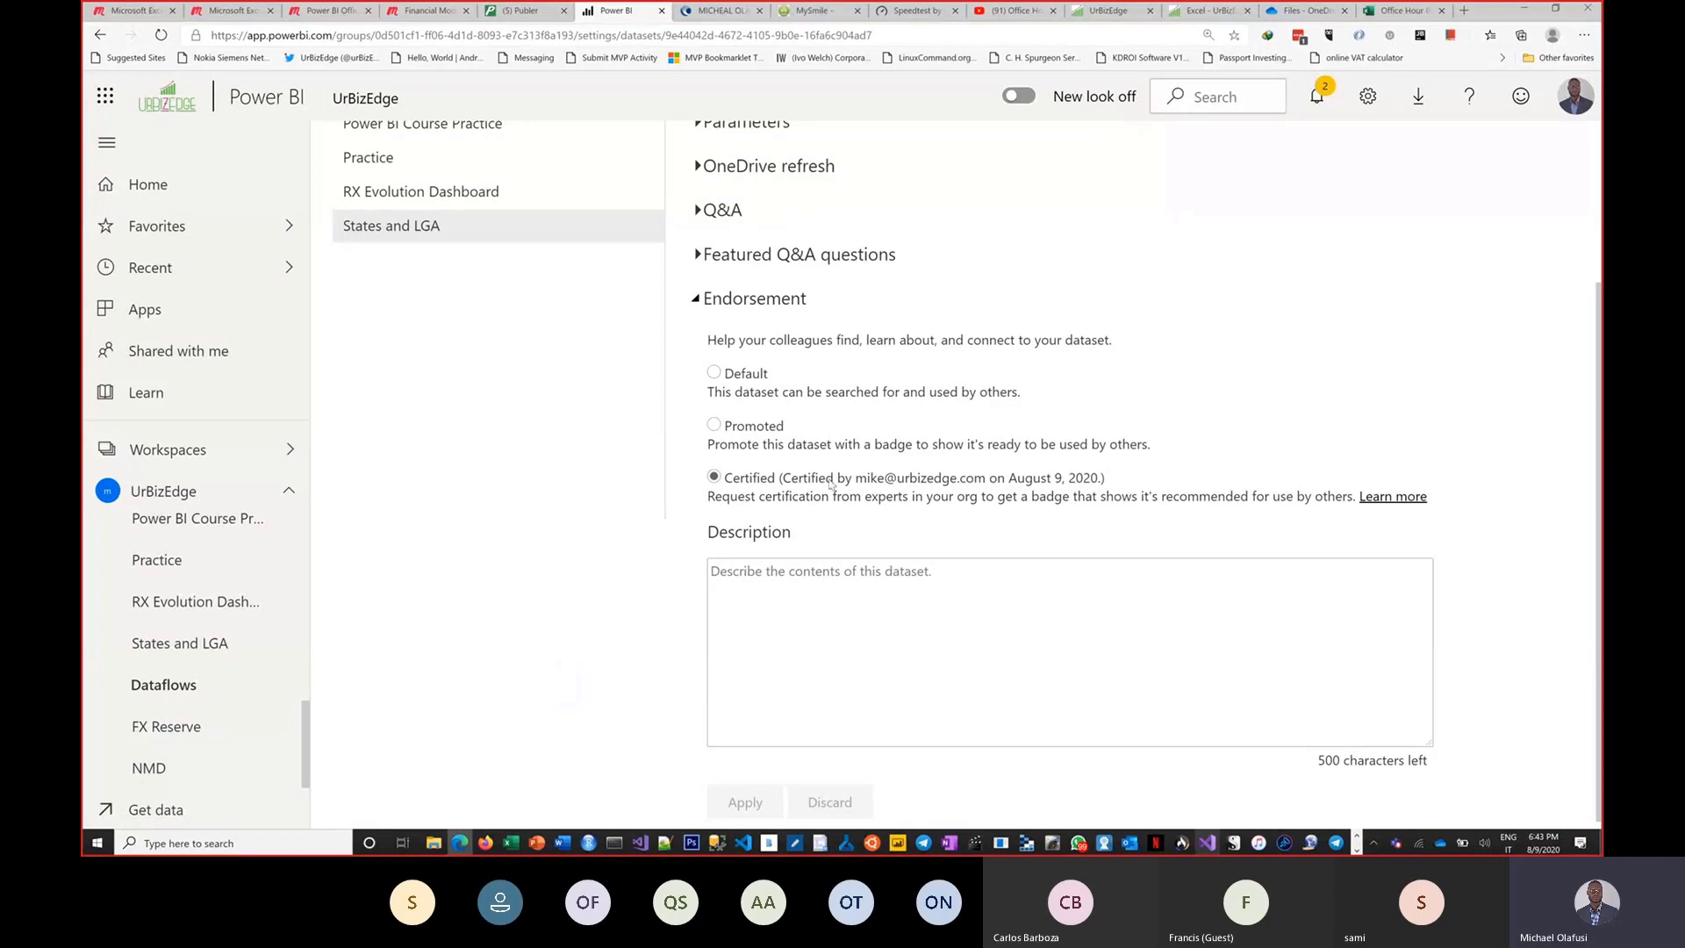
key("alt+Tab")
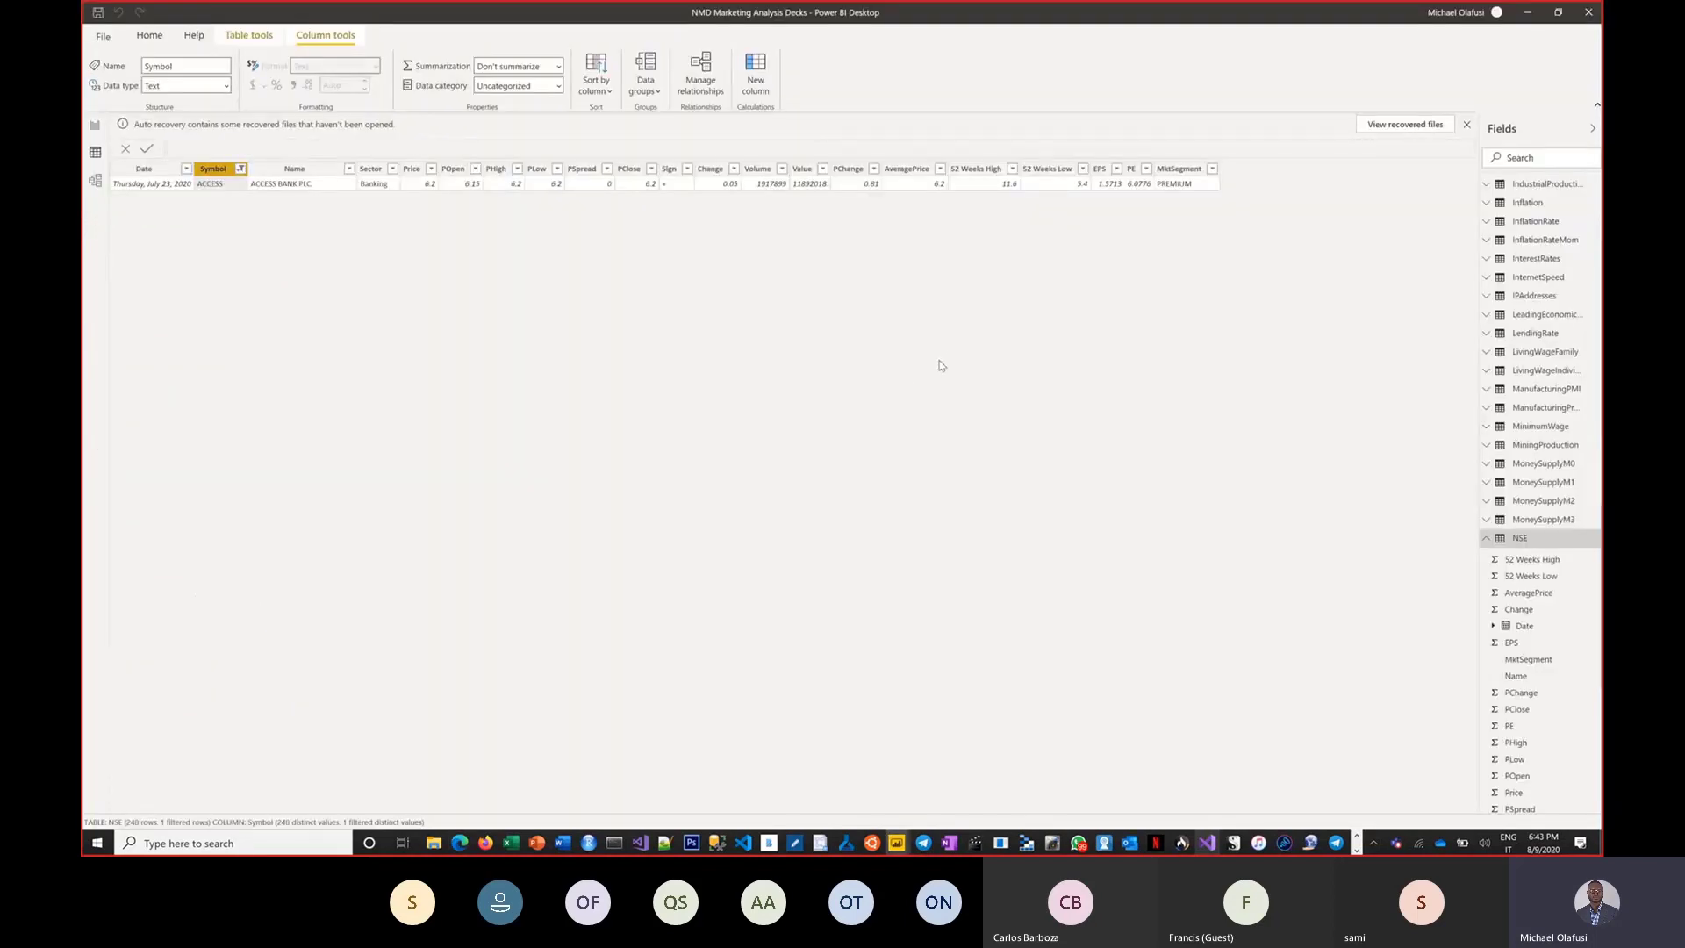
key("alt+Tab")
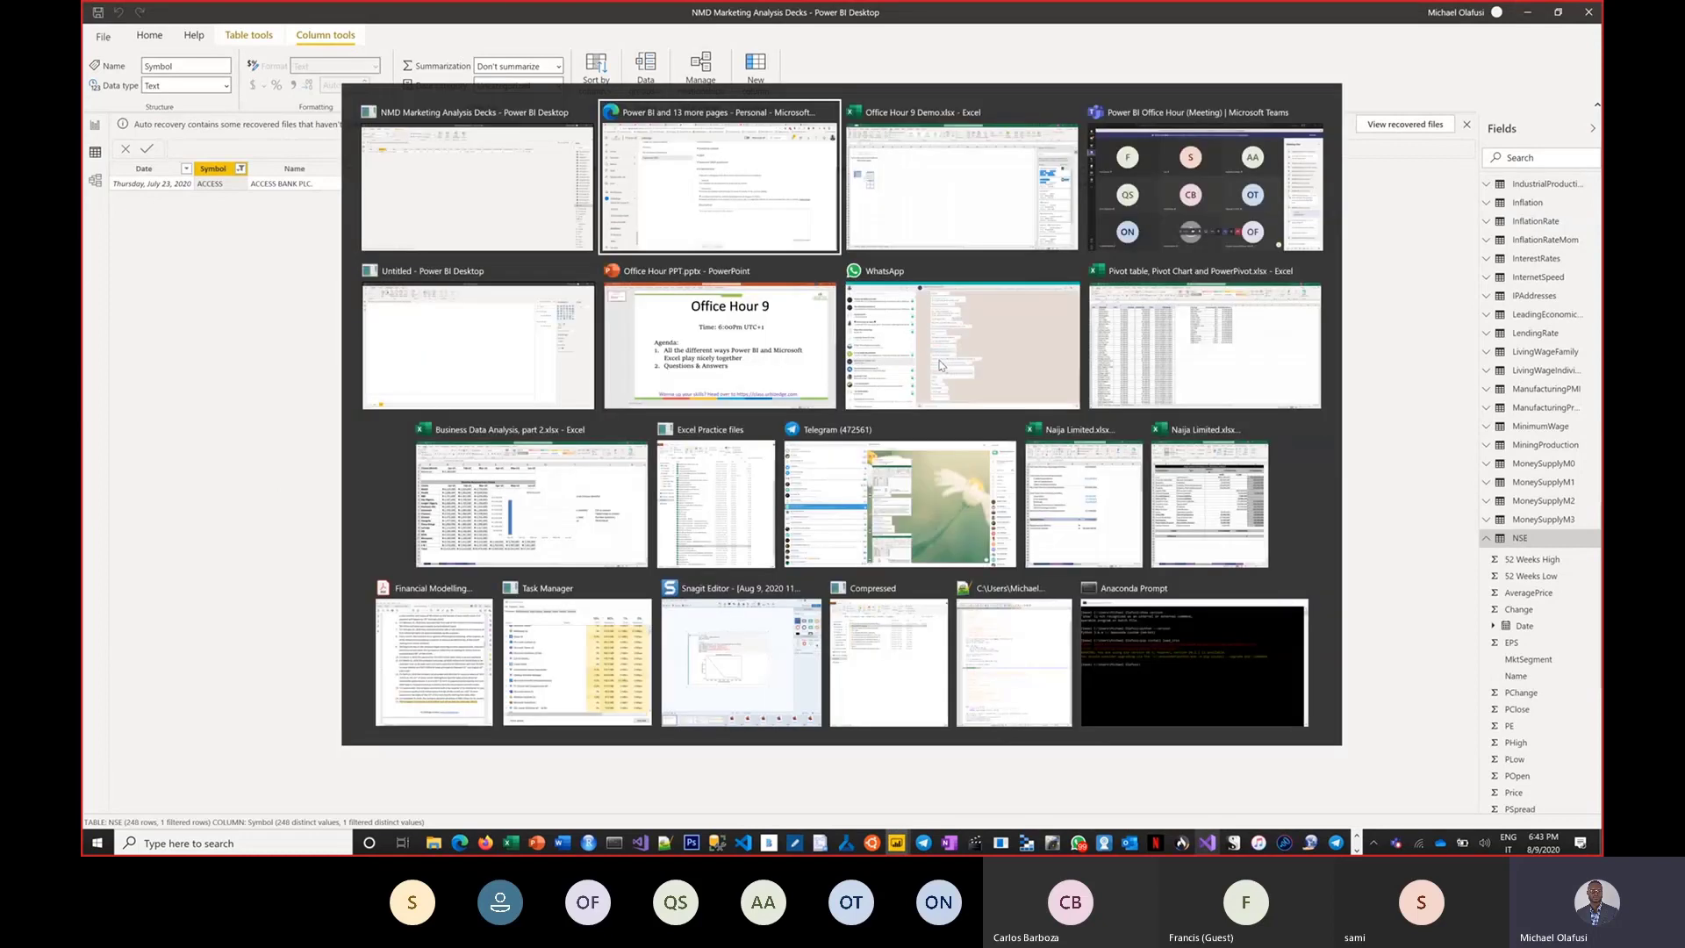
Back in the Excel workbook, enter ACCESS in cell E3 and convert it to the Organization data type.
key("alt+Tab")
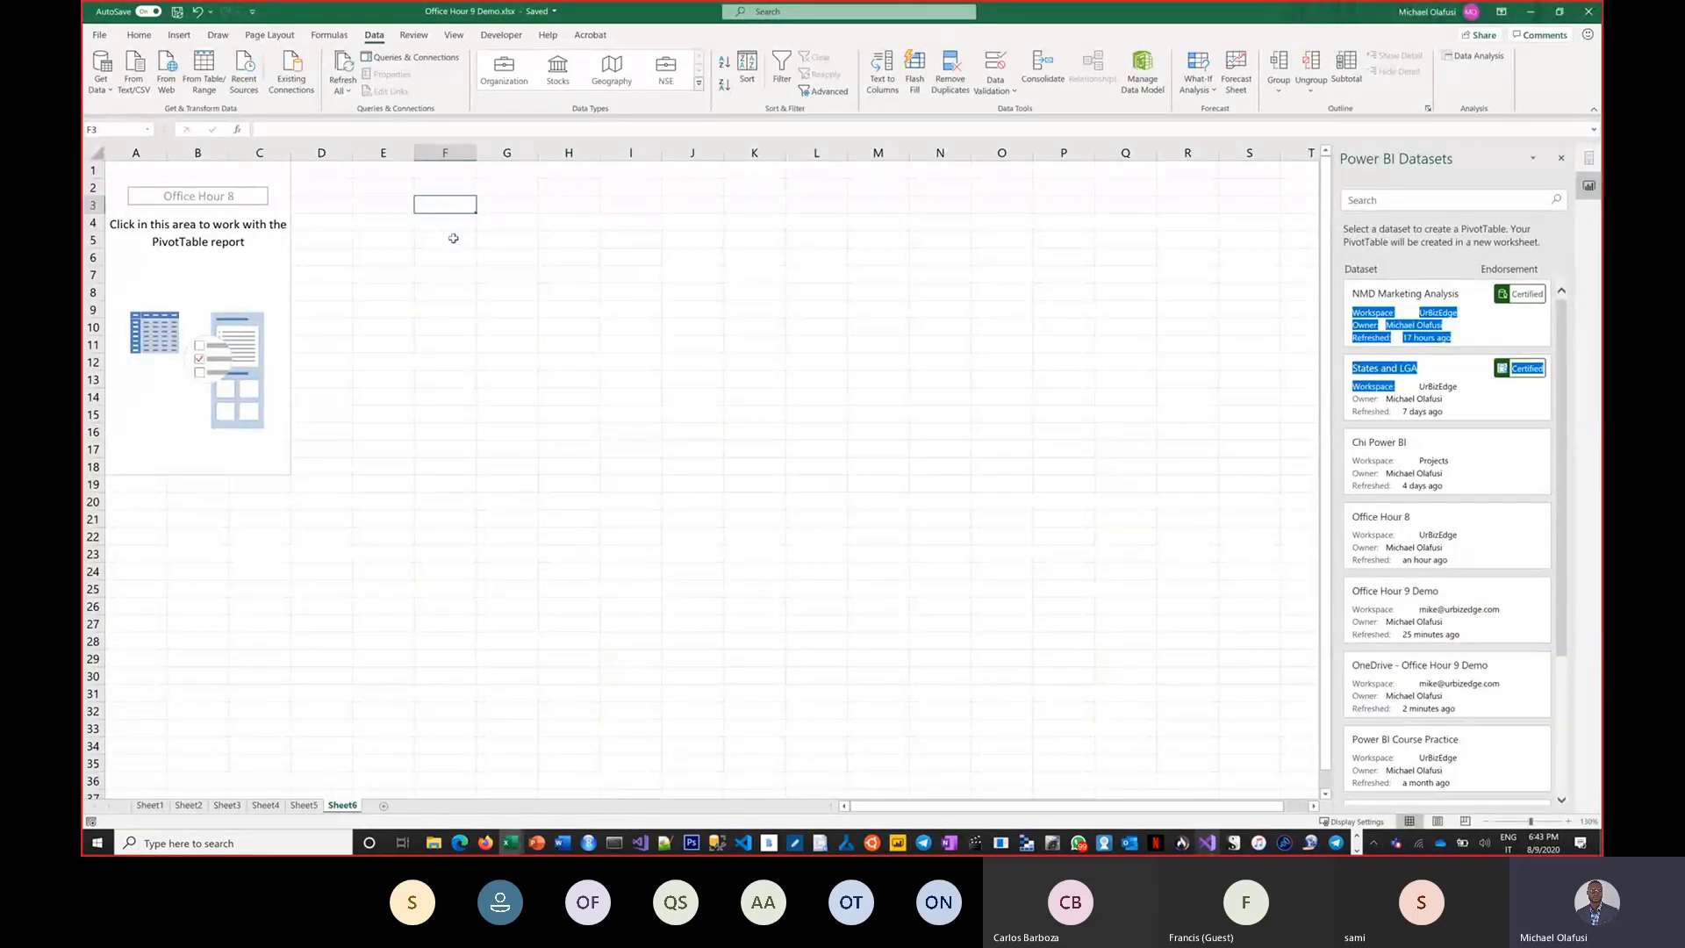
scroll(453, 238, "up", 4)
left_click(522, 246)
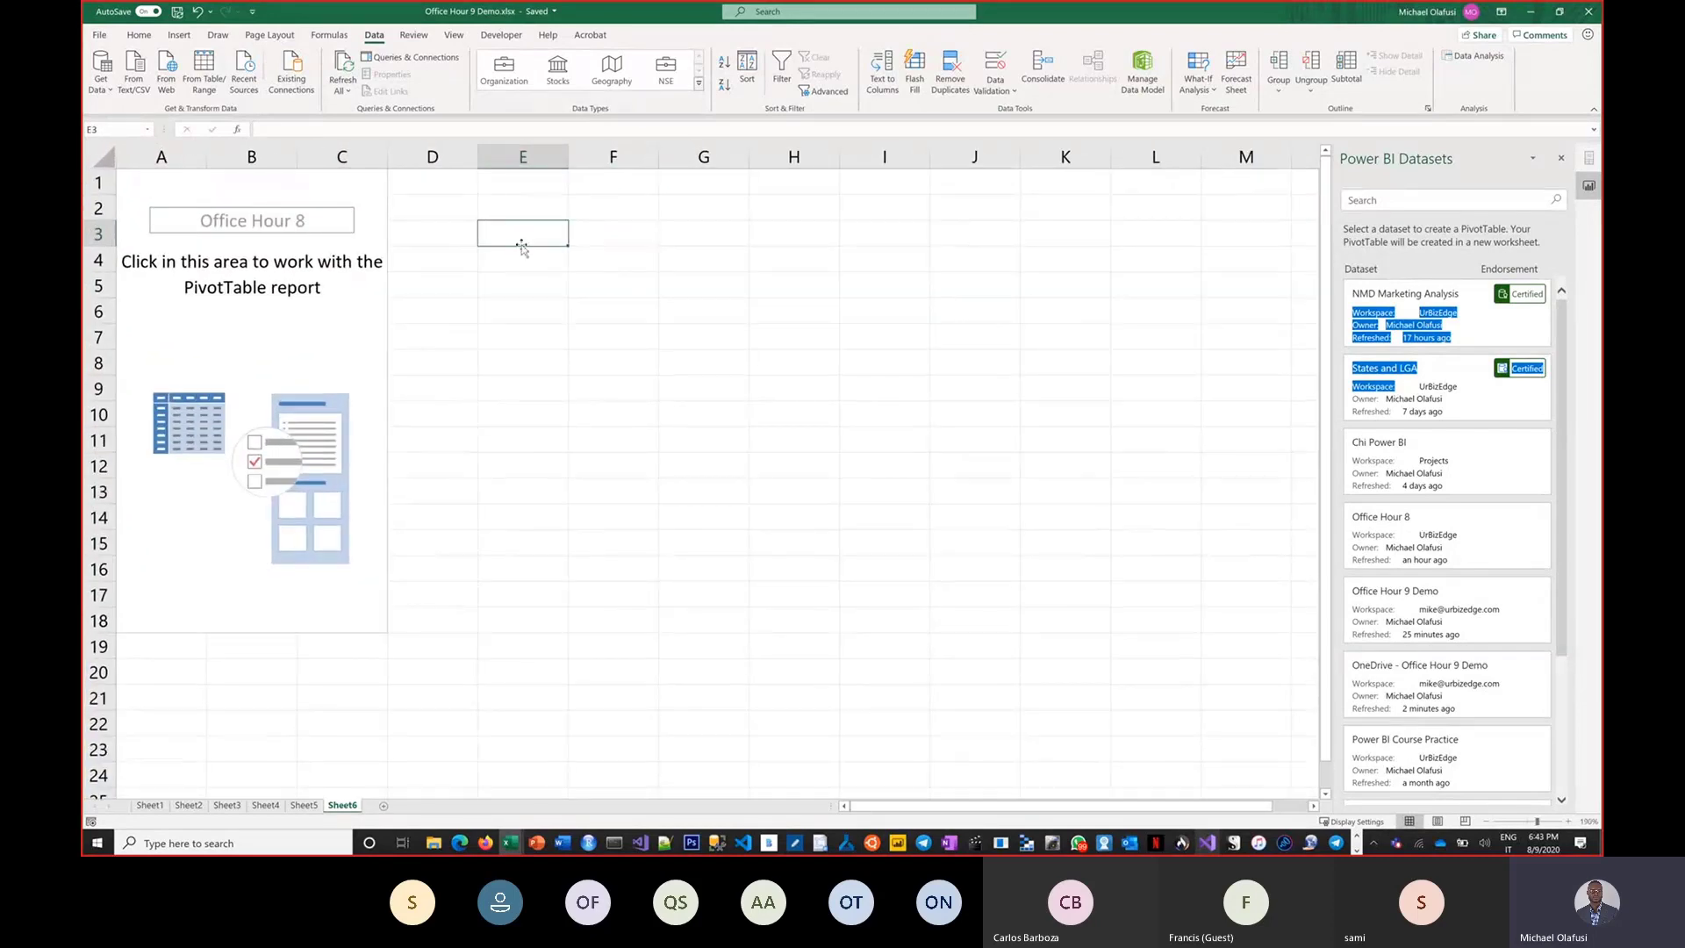
type("ACCESS")
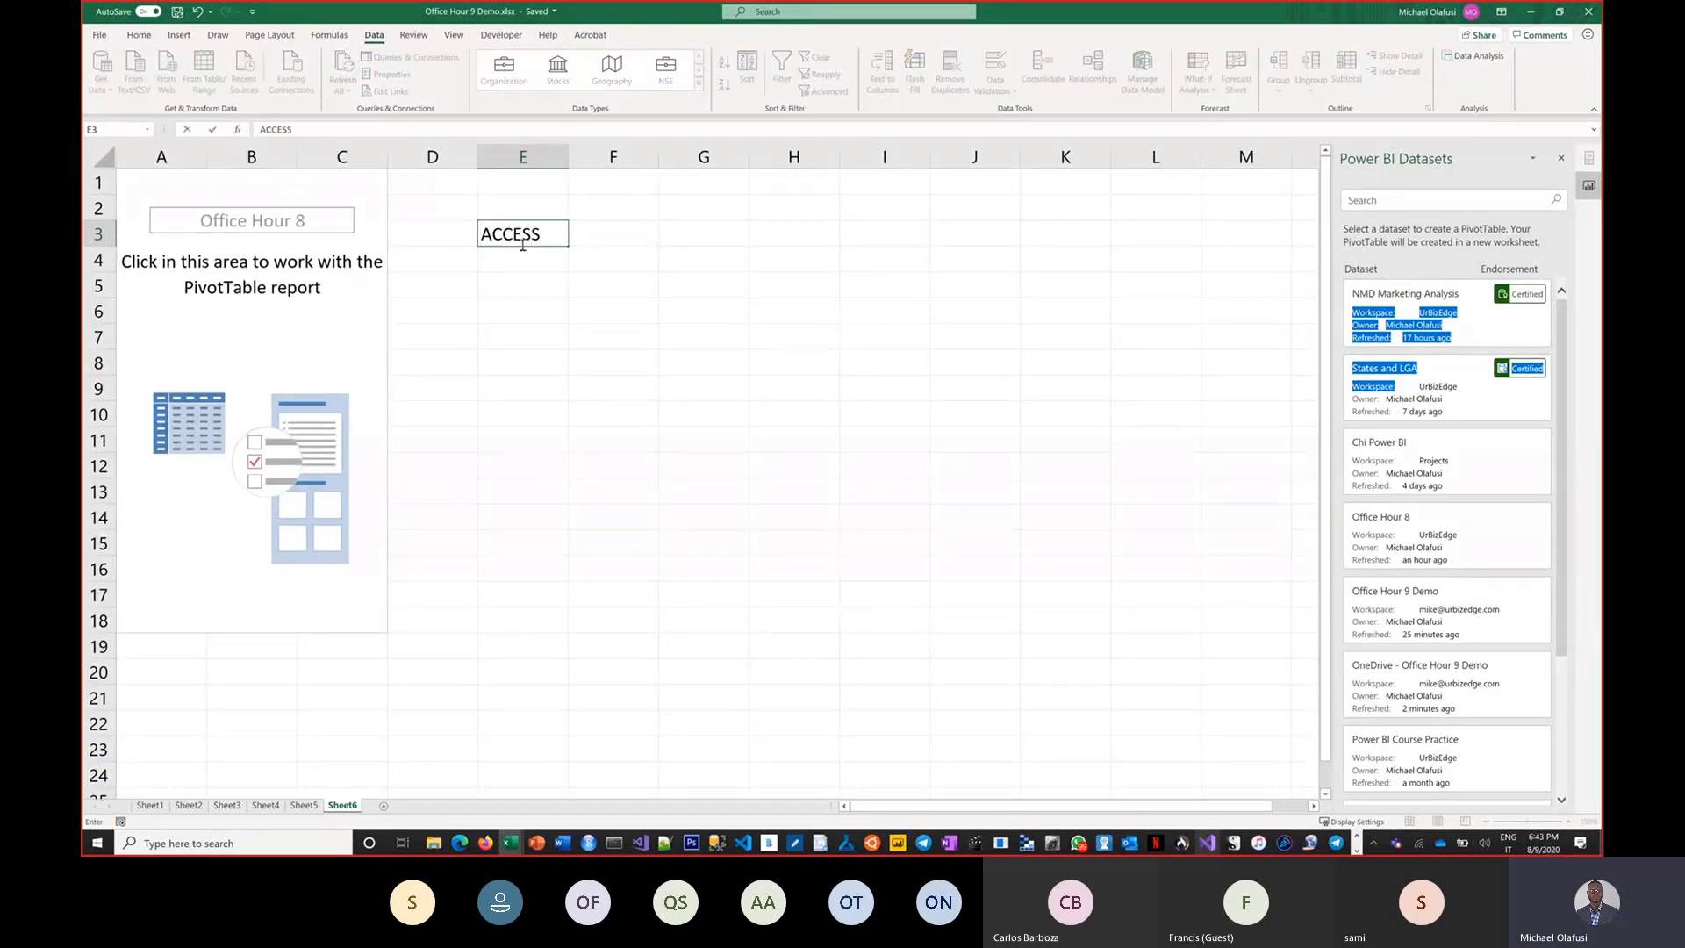
key("Return")
left_click(523, 239)
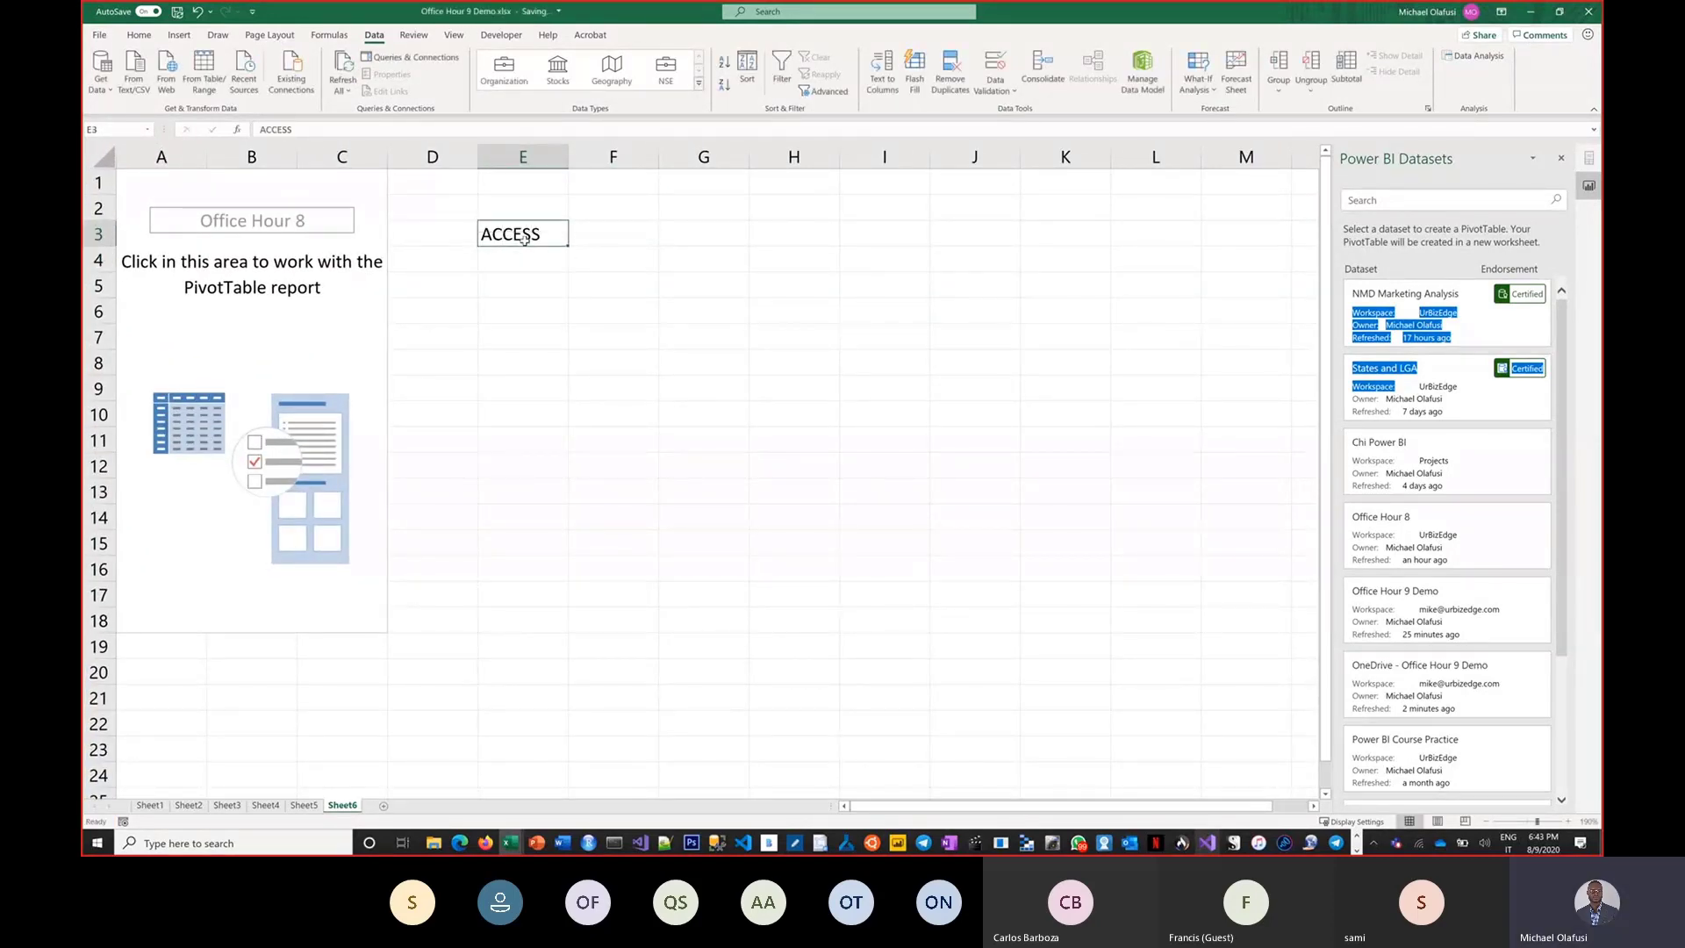
left_click(506, 75)
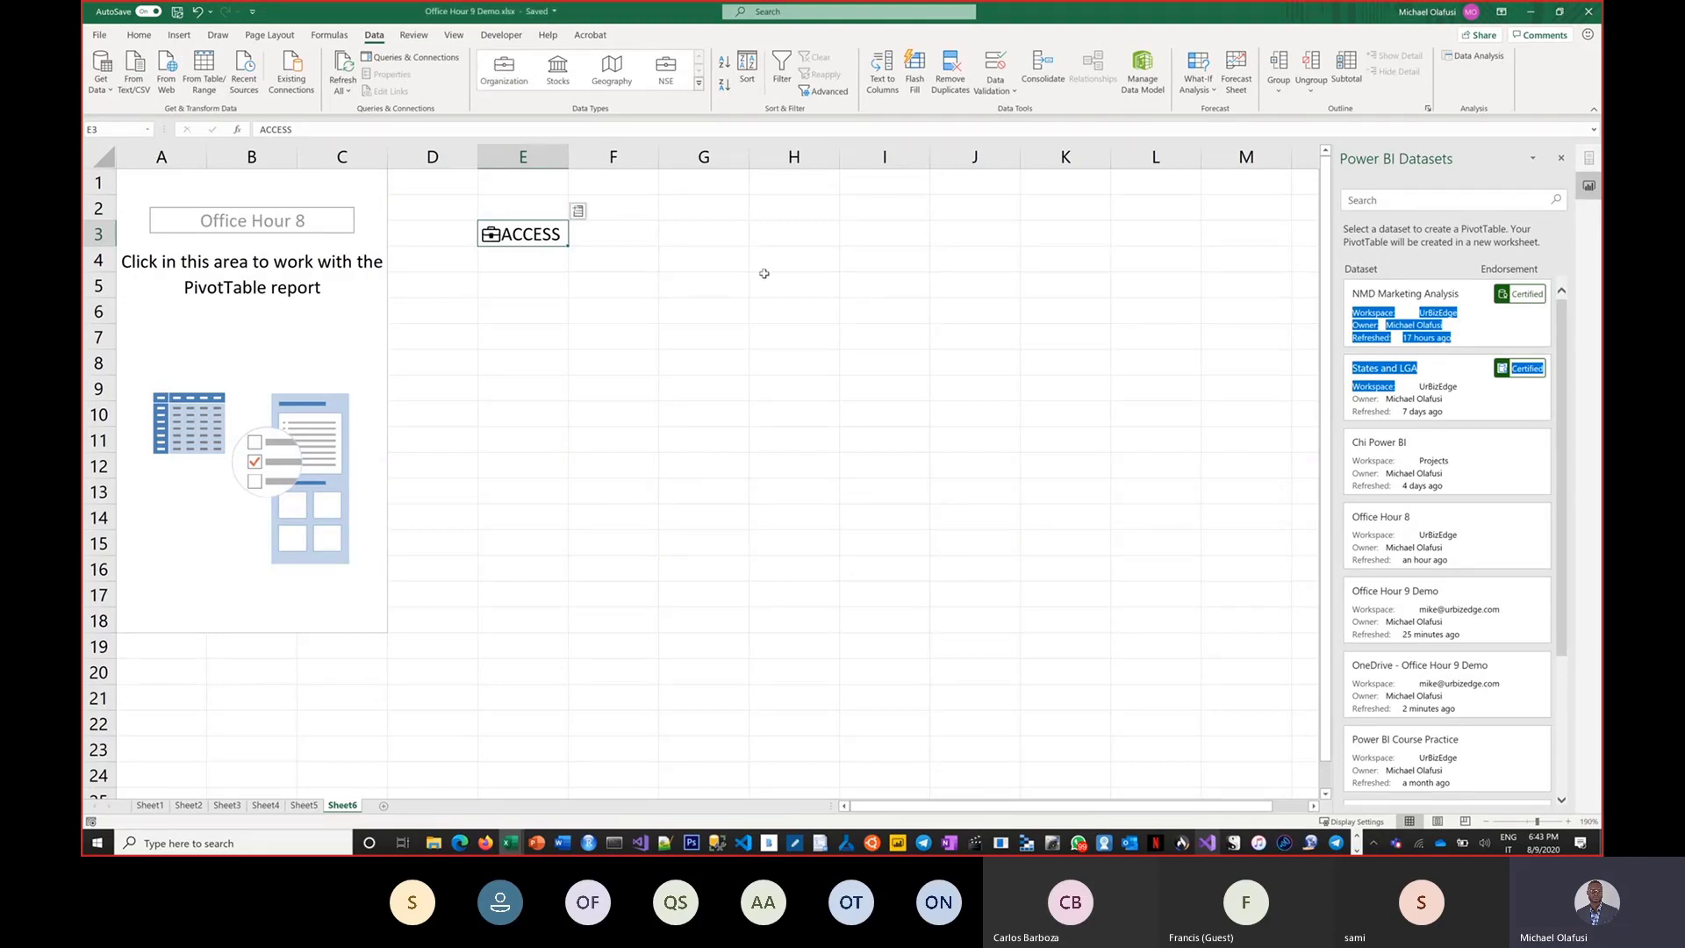
Insert the PClose field from the ACCESS data type into the cell beside it.
left_click(577, 211)
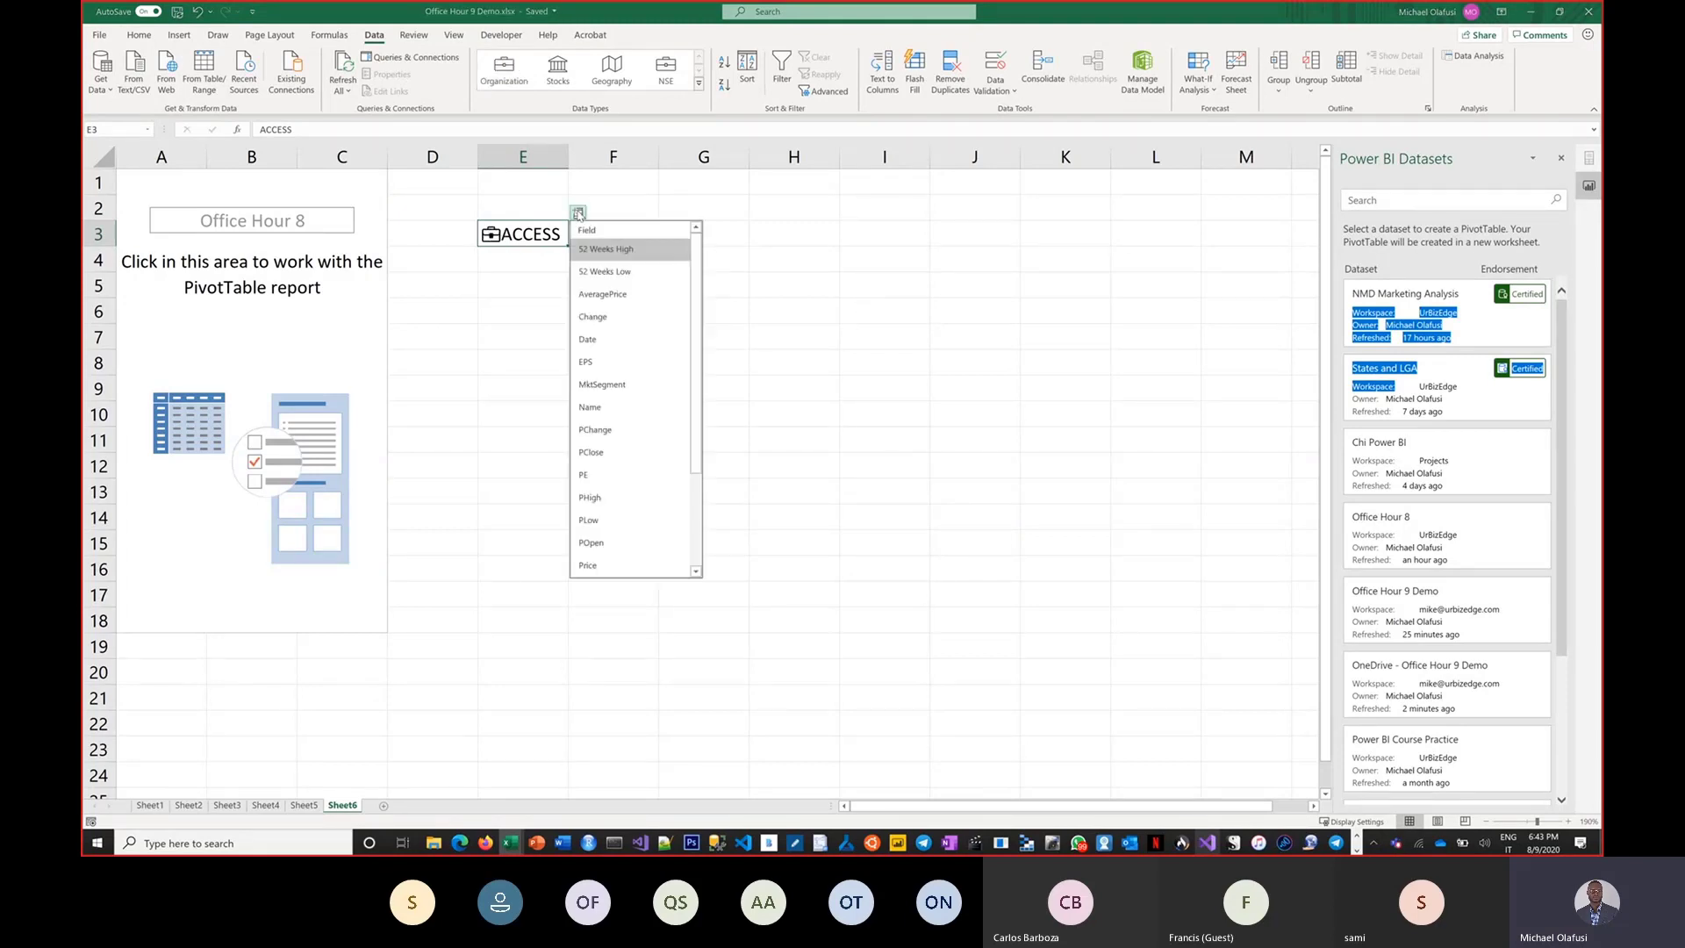
scroll(689, 307, "down", 3)
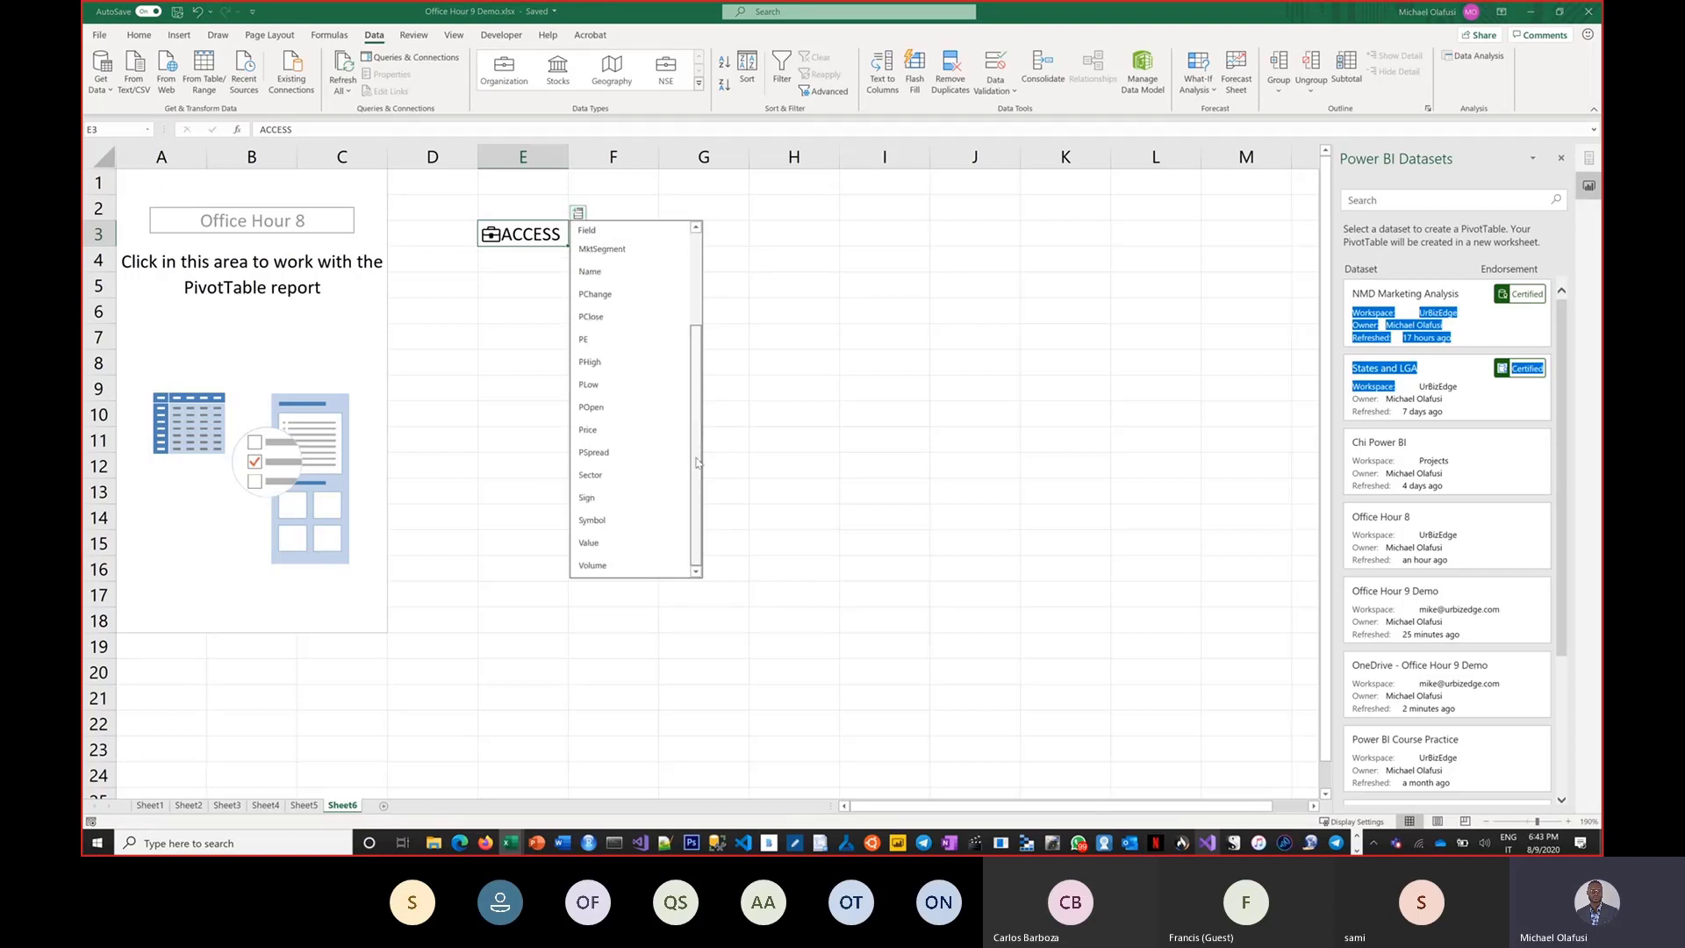
scroll(684, 337, "up", 3)
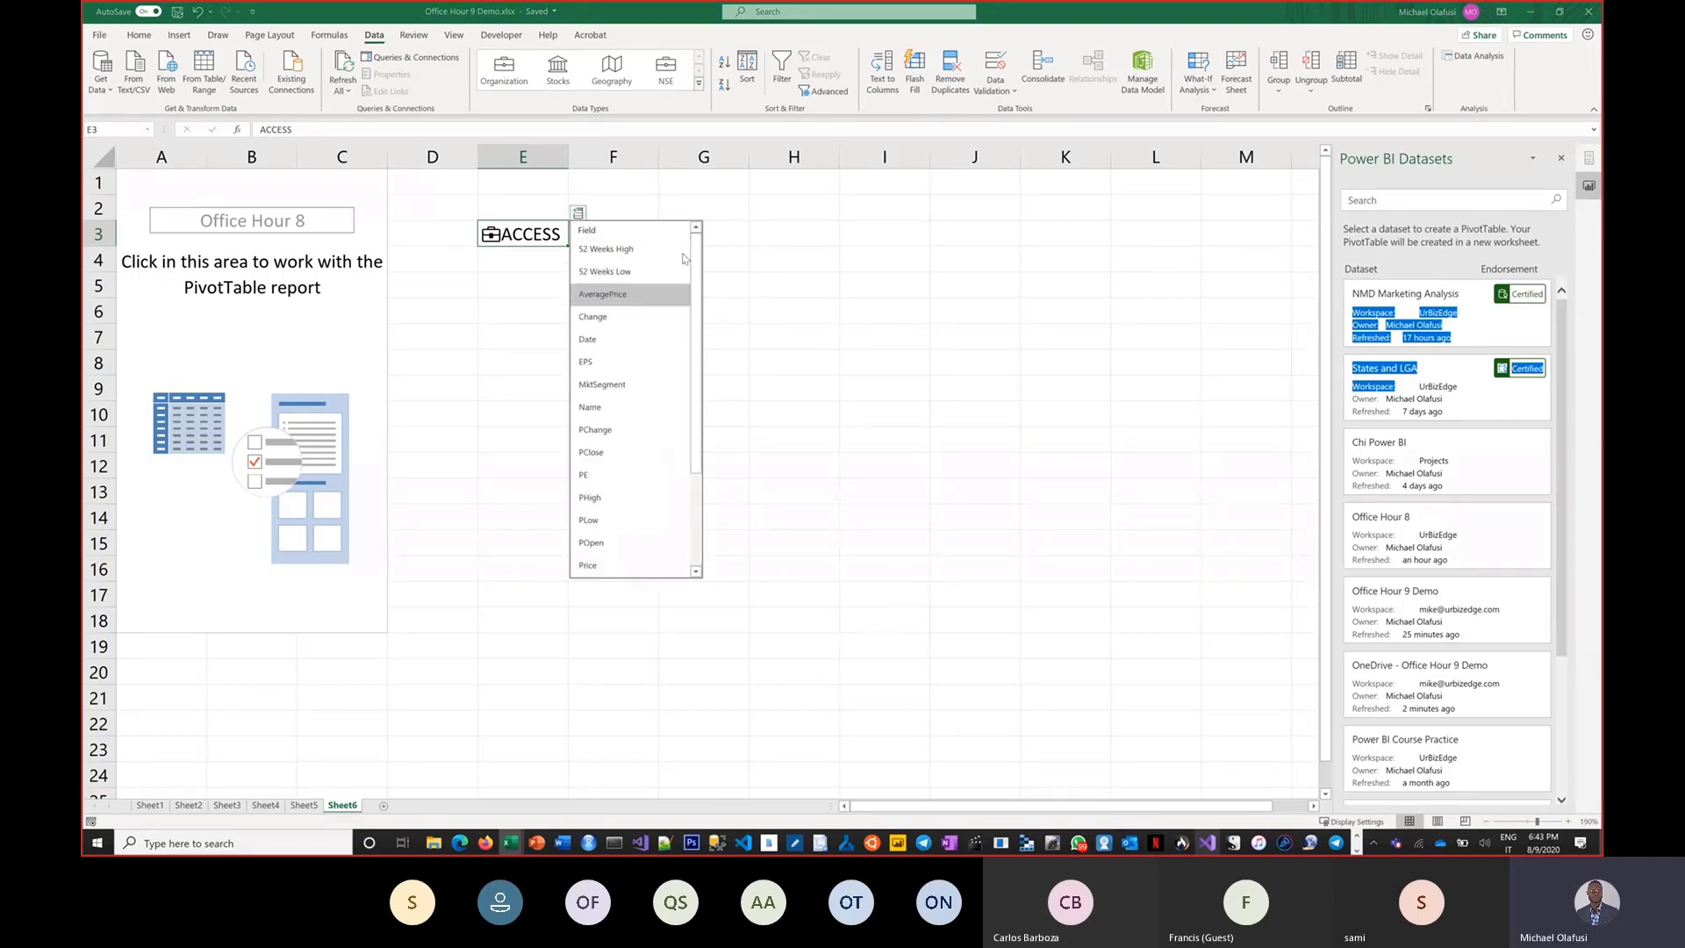
key("alt+Tab")
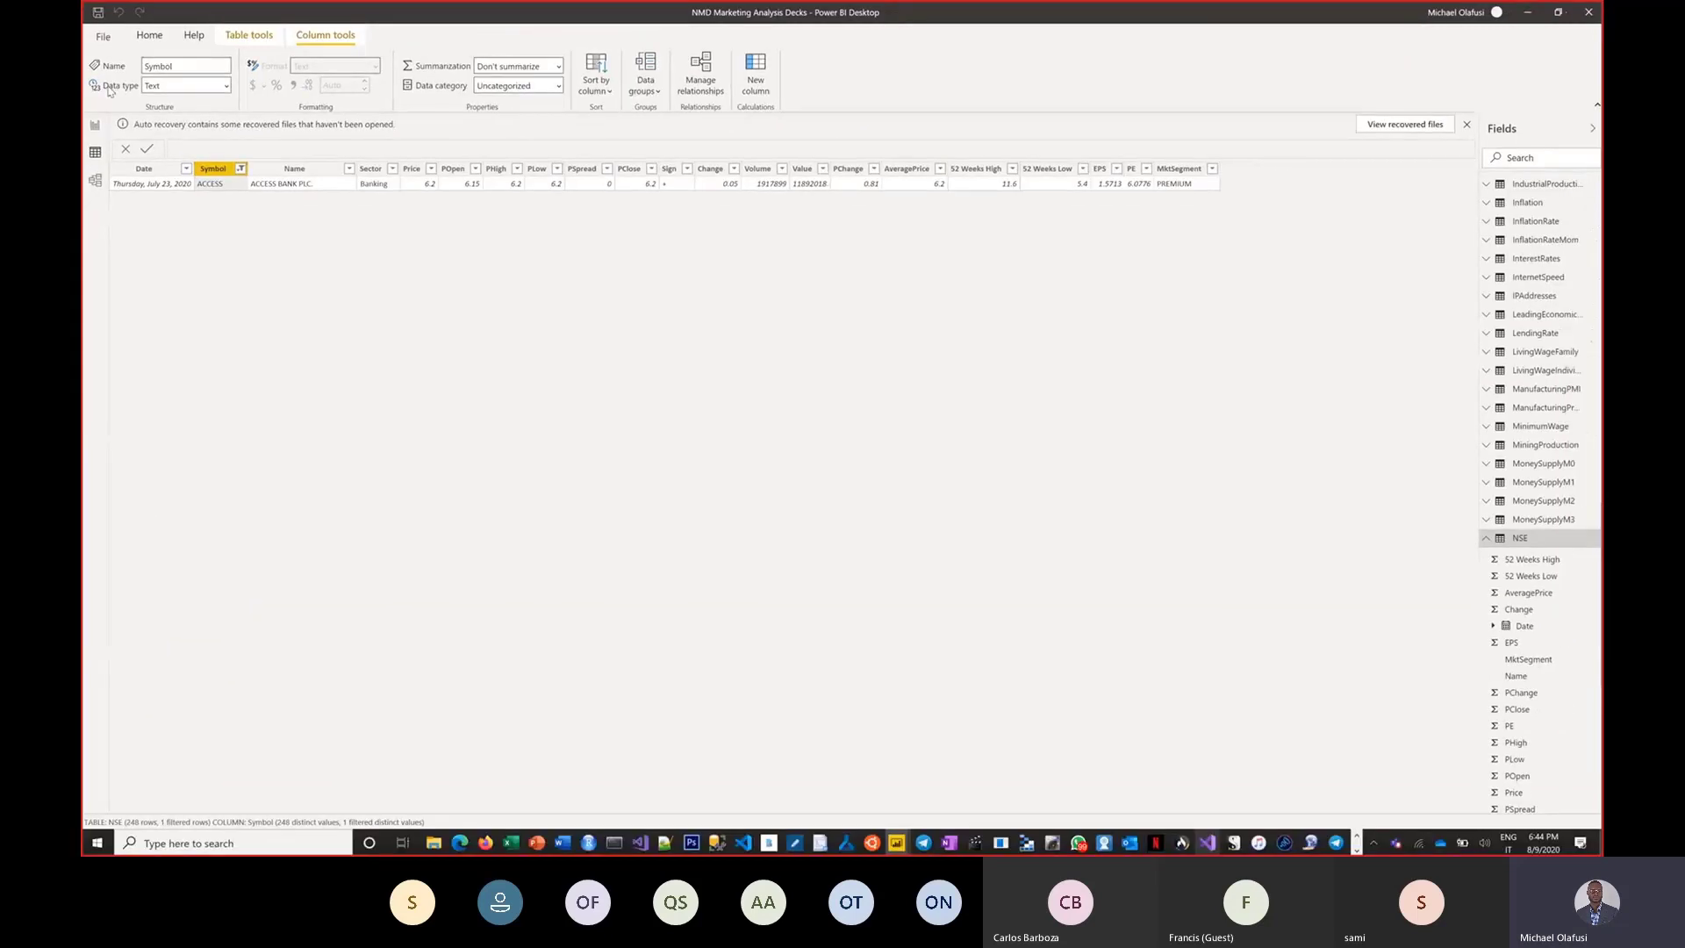
key("alt+Tab")
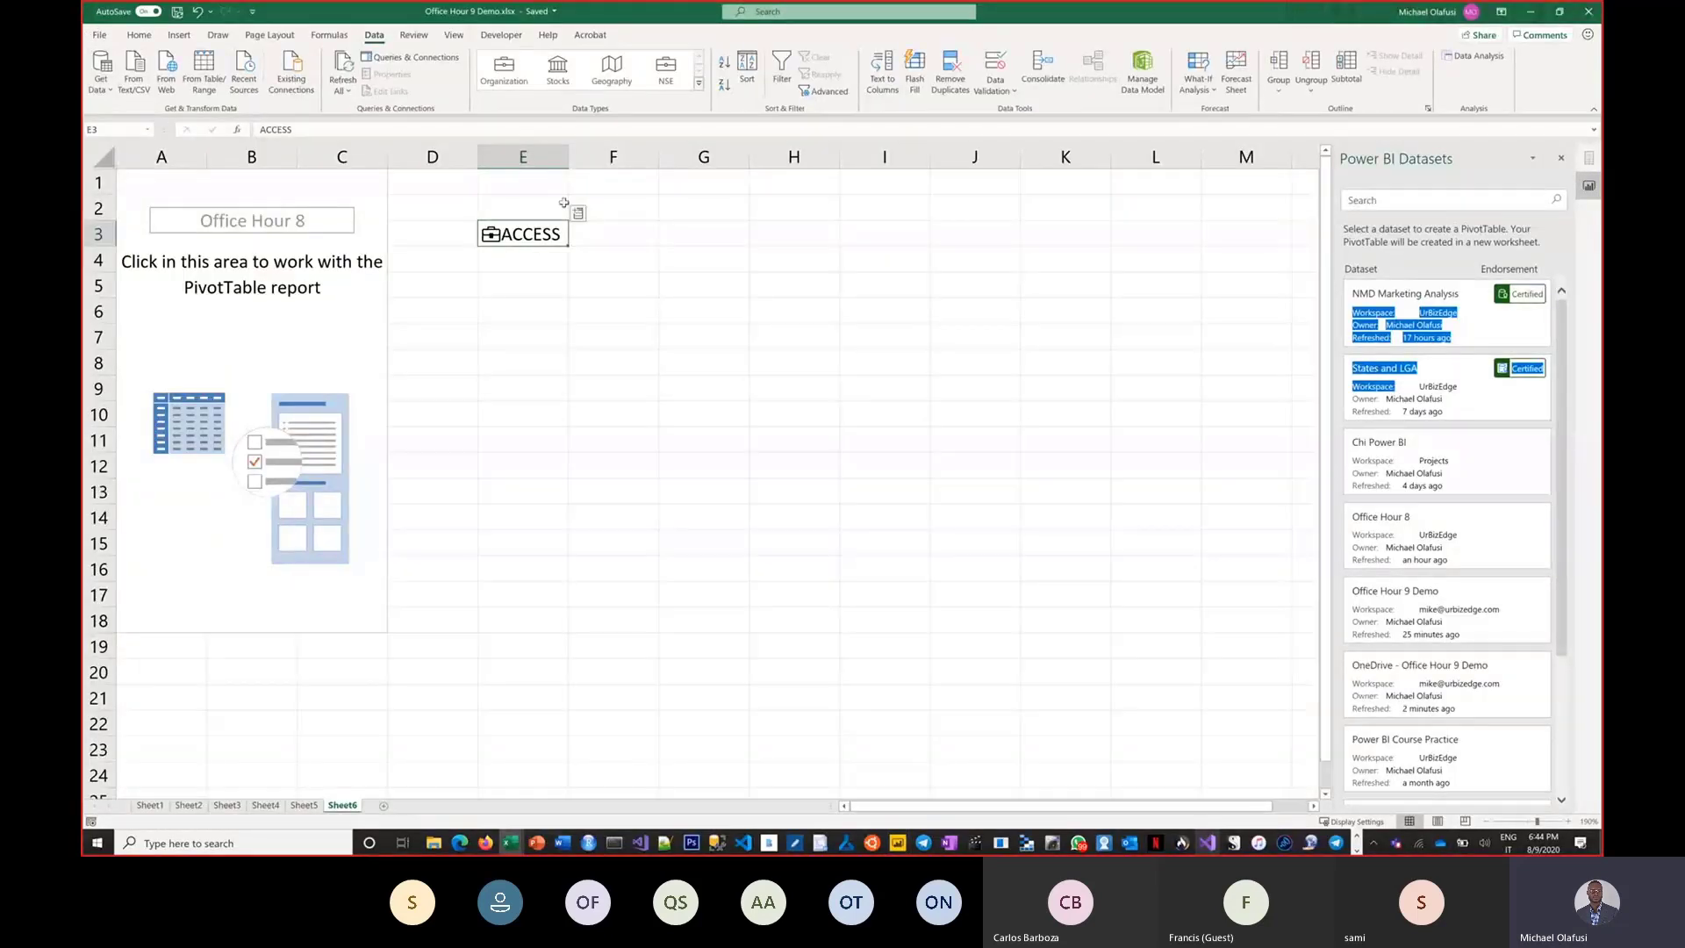
left_click(578, 212)
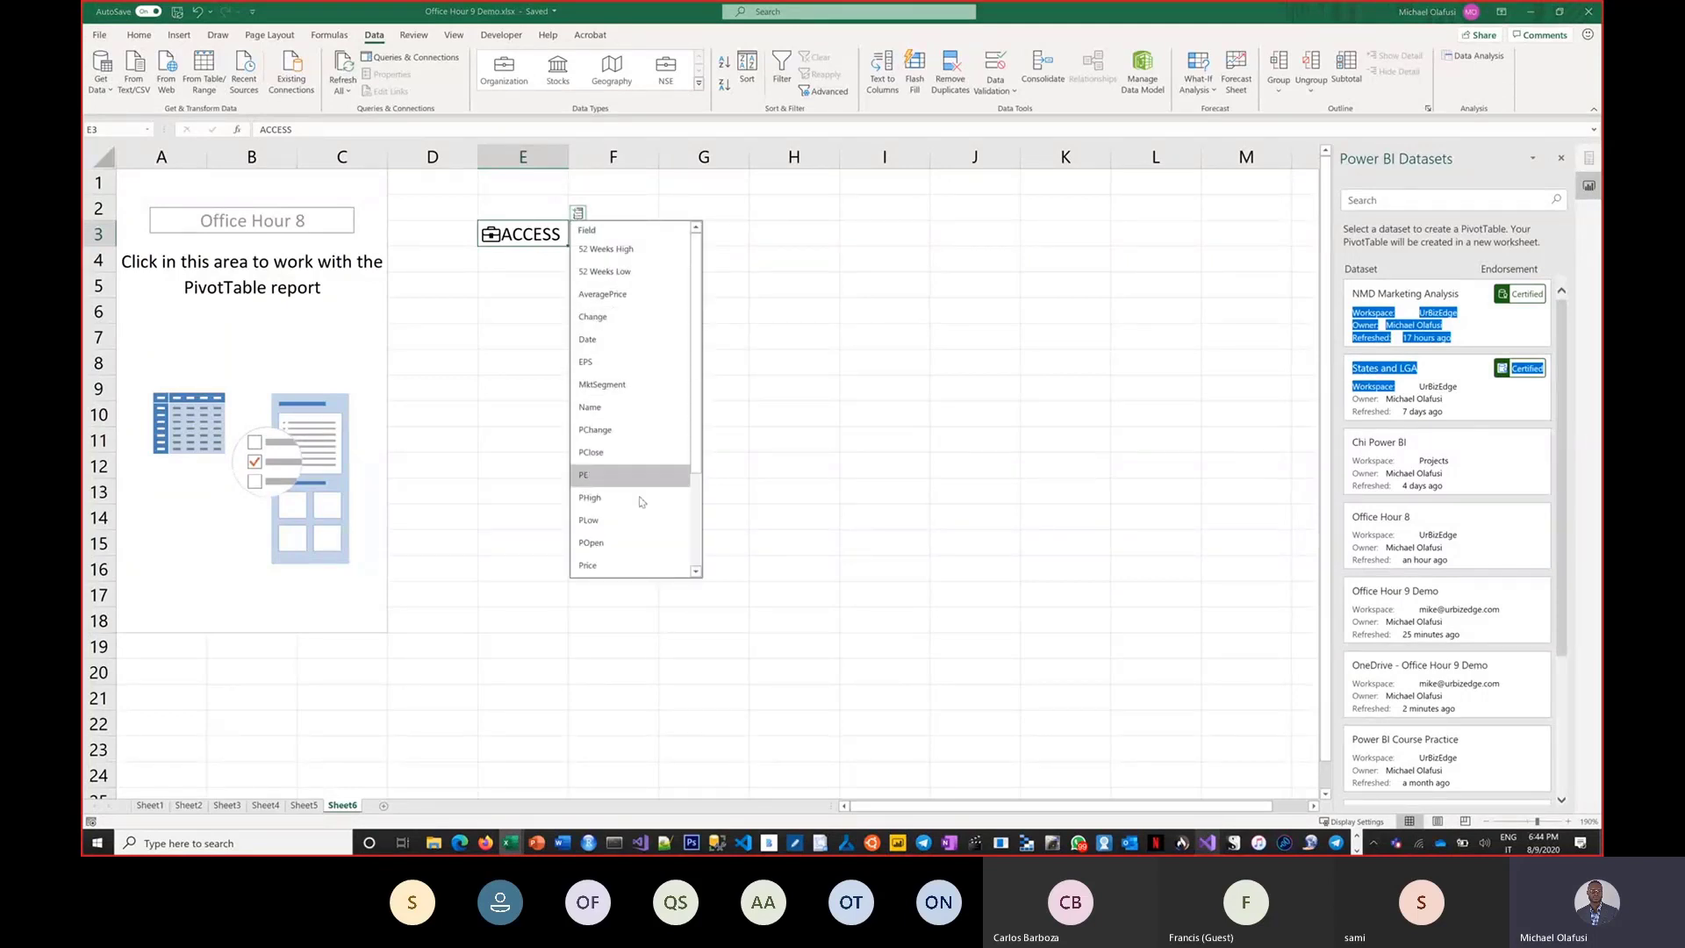
scroll(639, 498, "down", 2)
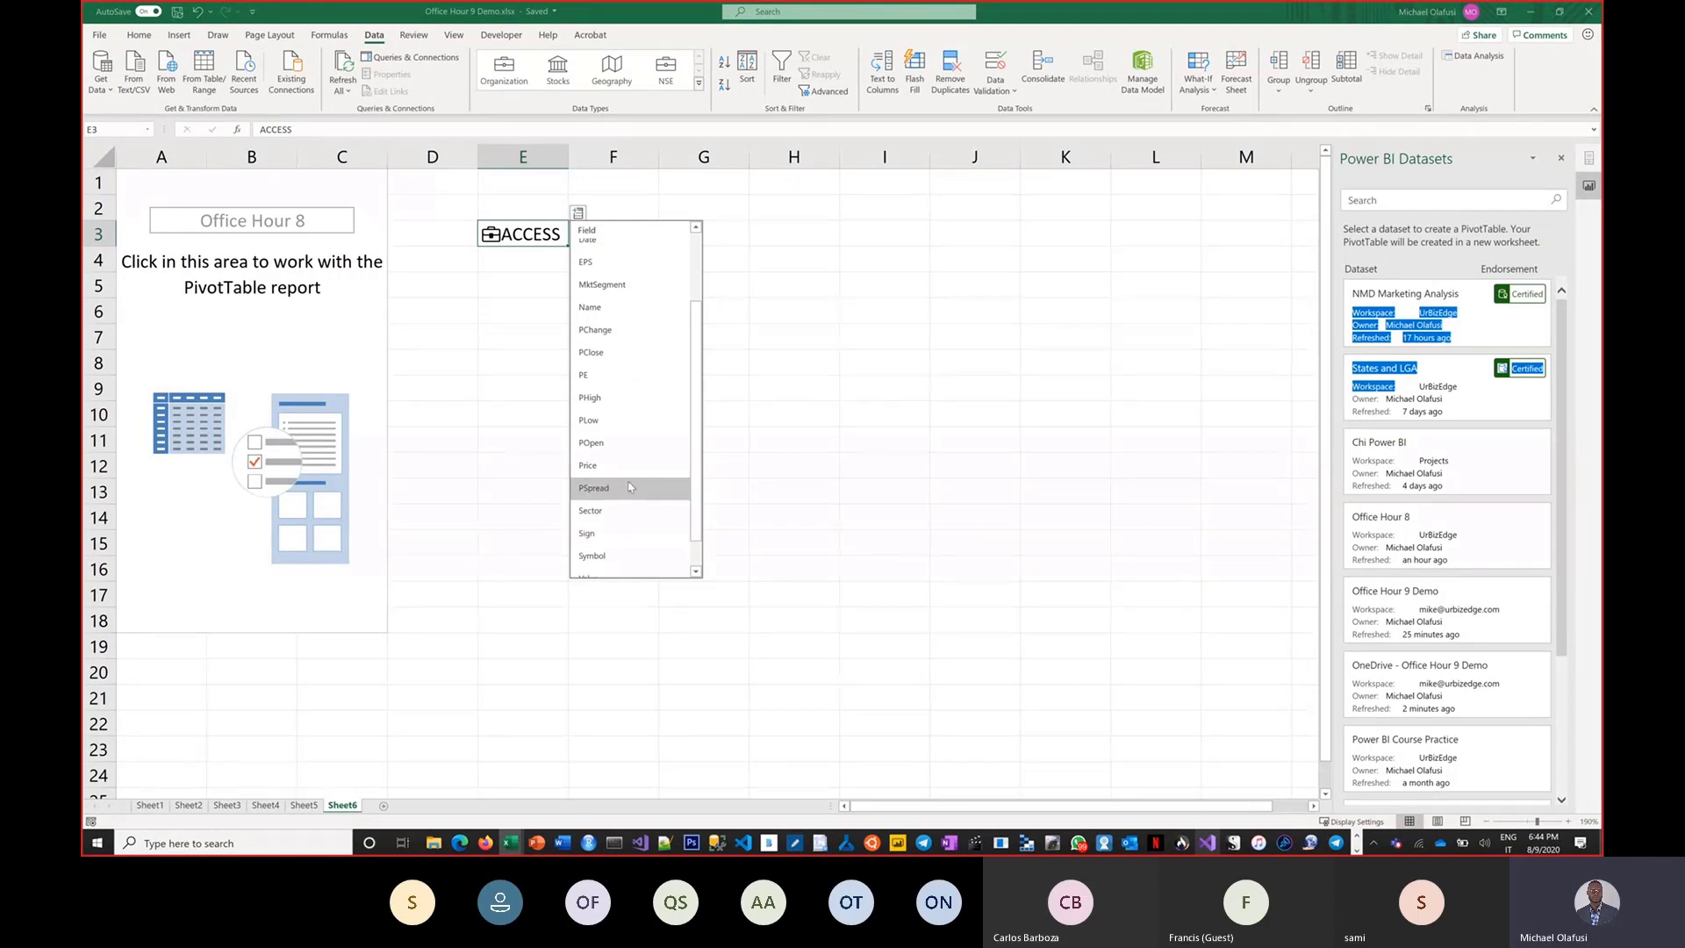
scroll(626, 471, "down", 1)
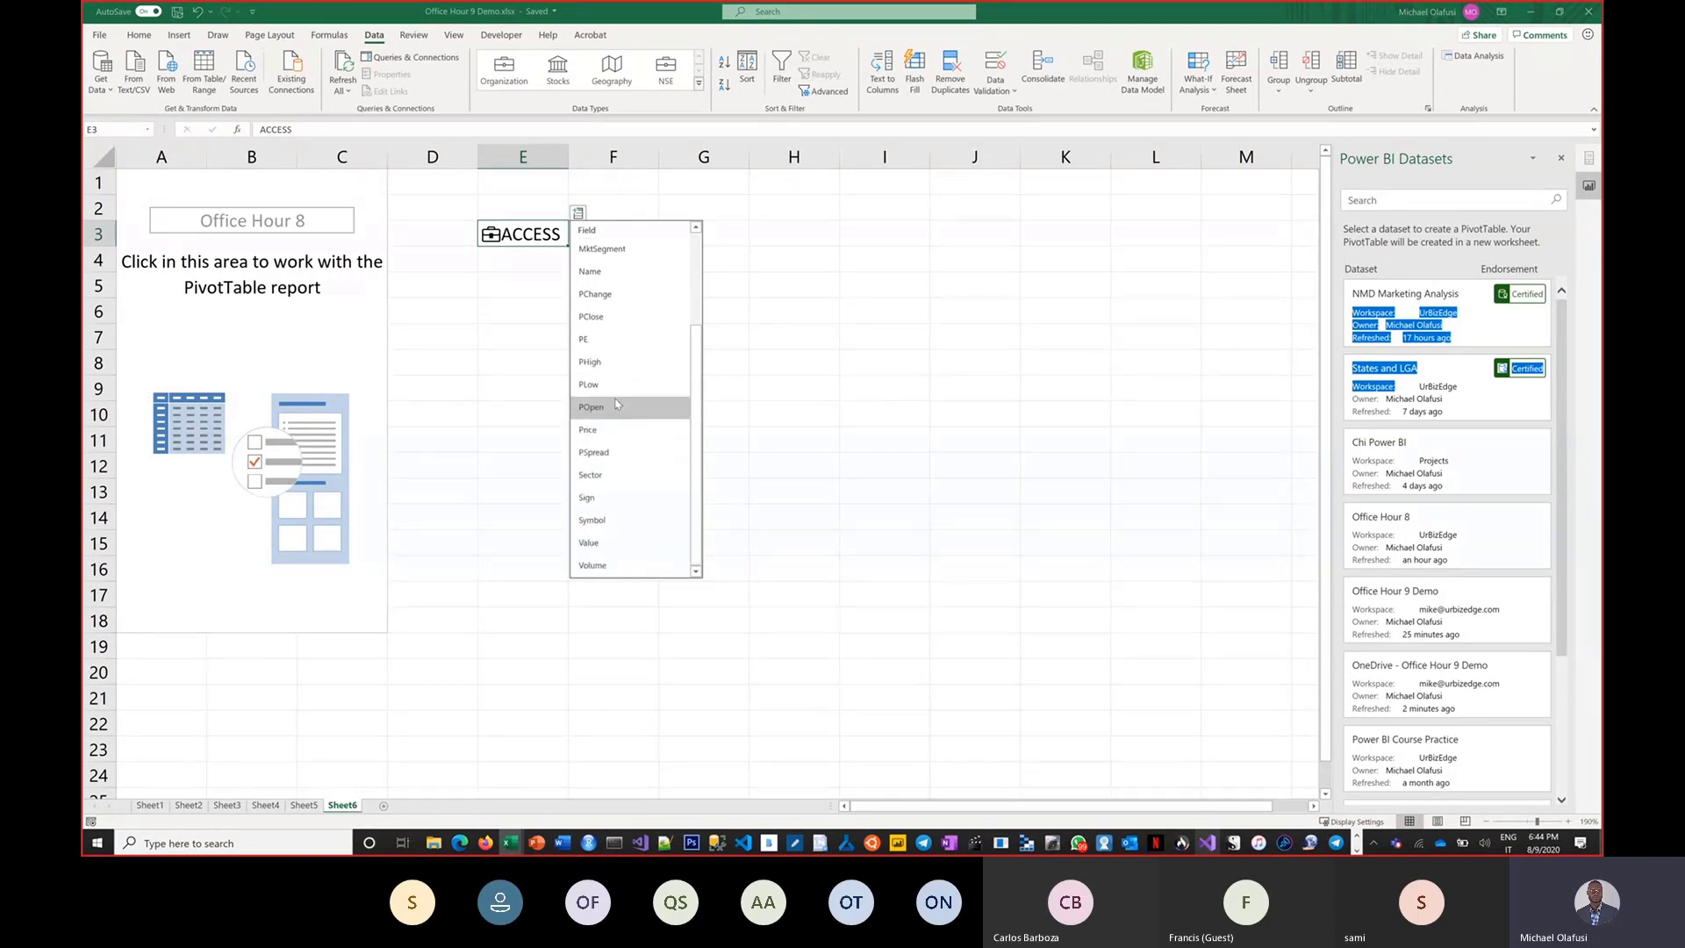
left_click(617, 317)
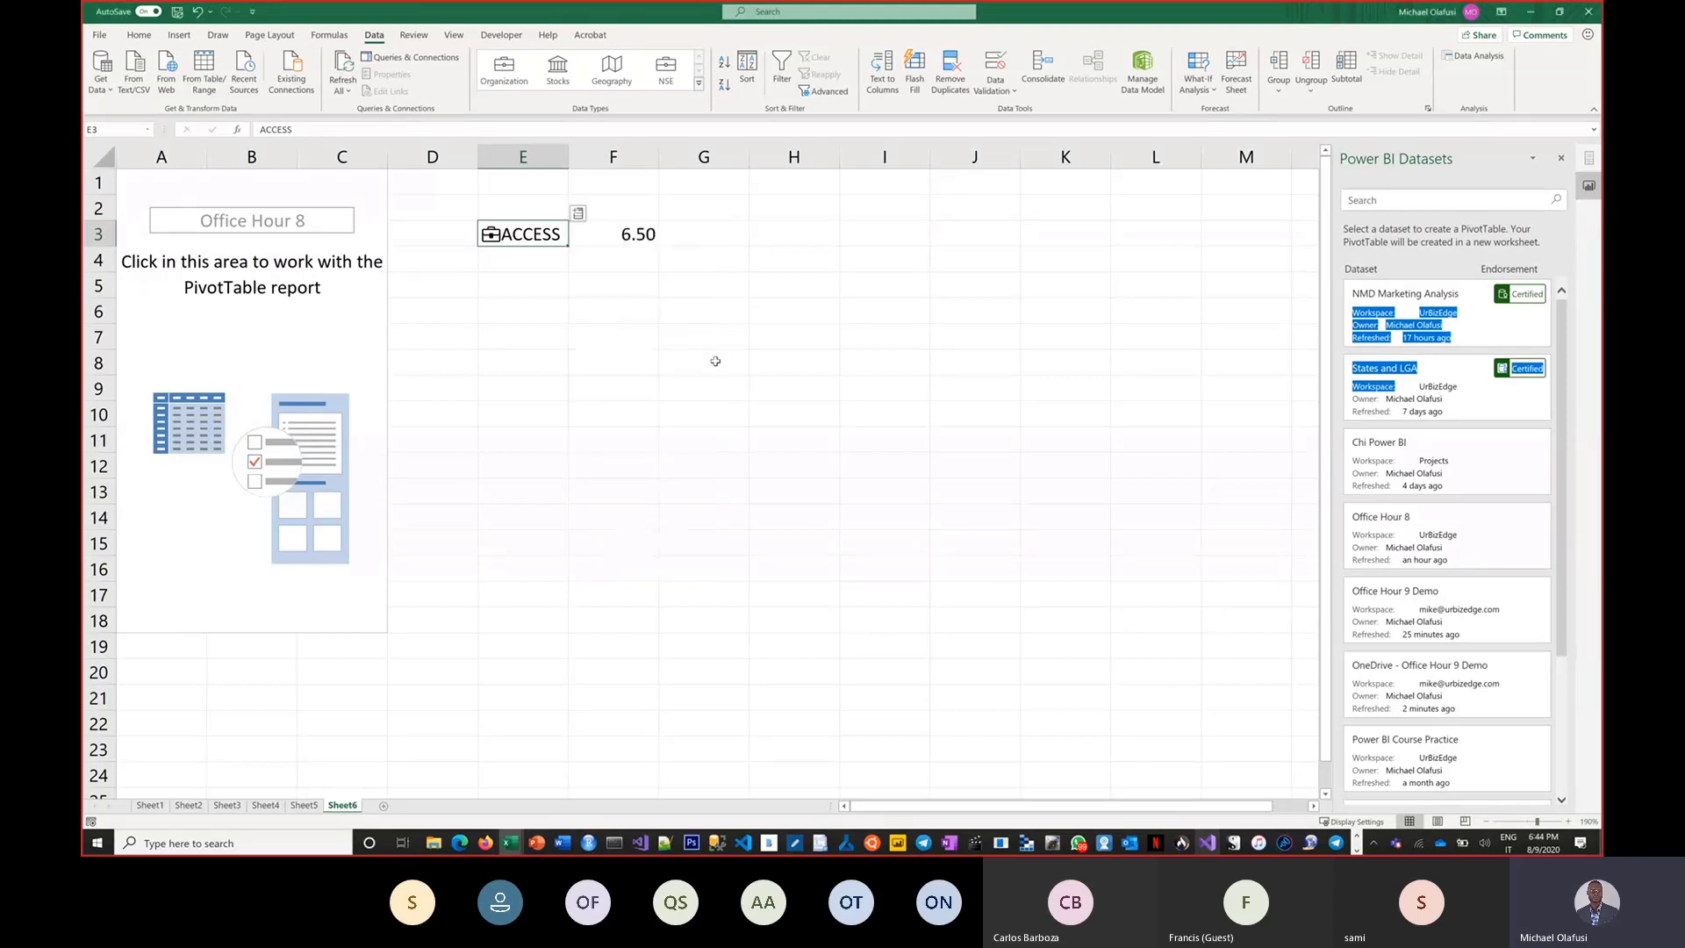
Insert the PE field from the ACCESS data type next to PClose, then close the Power BI Datasets pane.
left_click(578, 213)
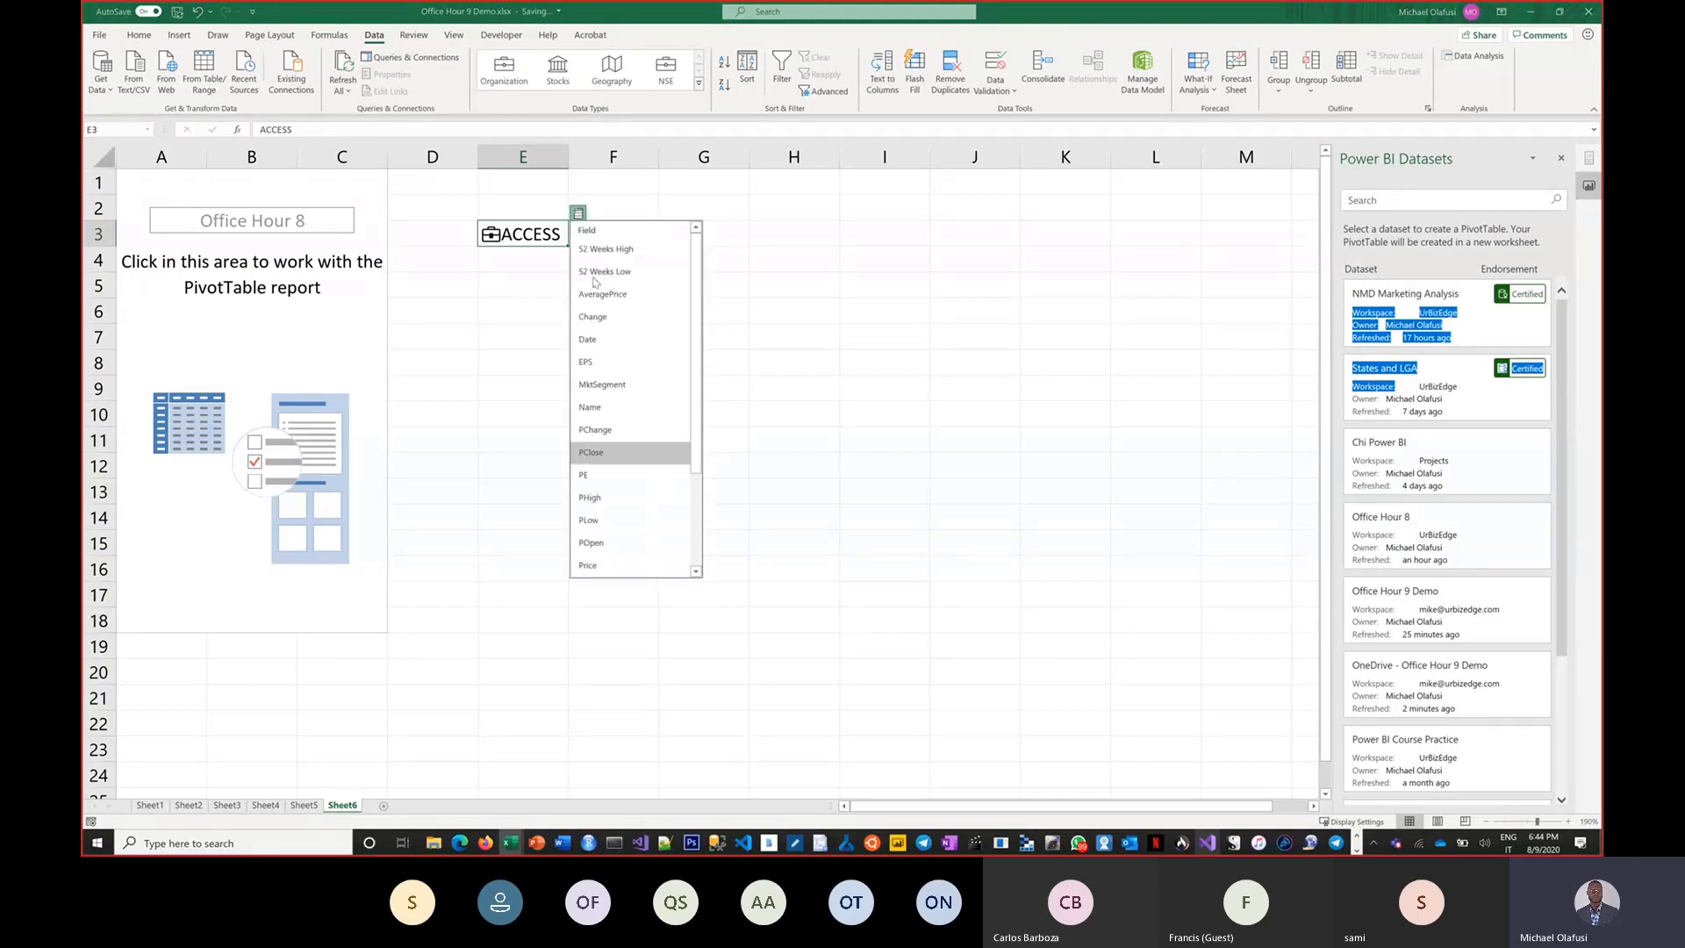
left_click(610, 474)
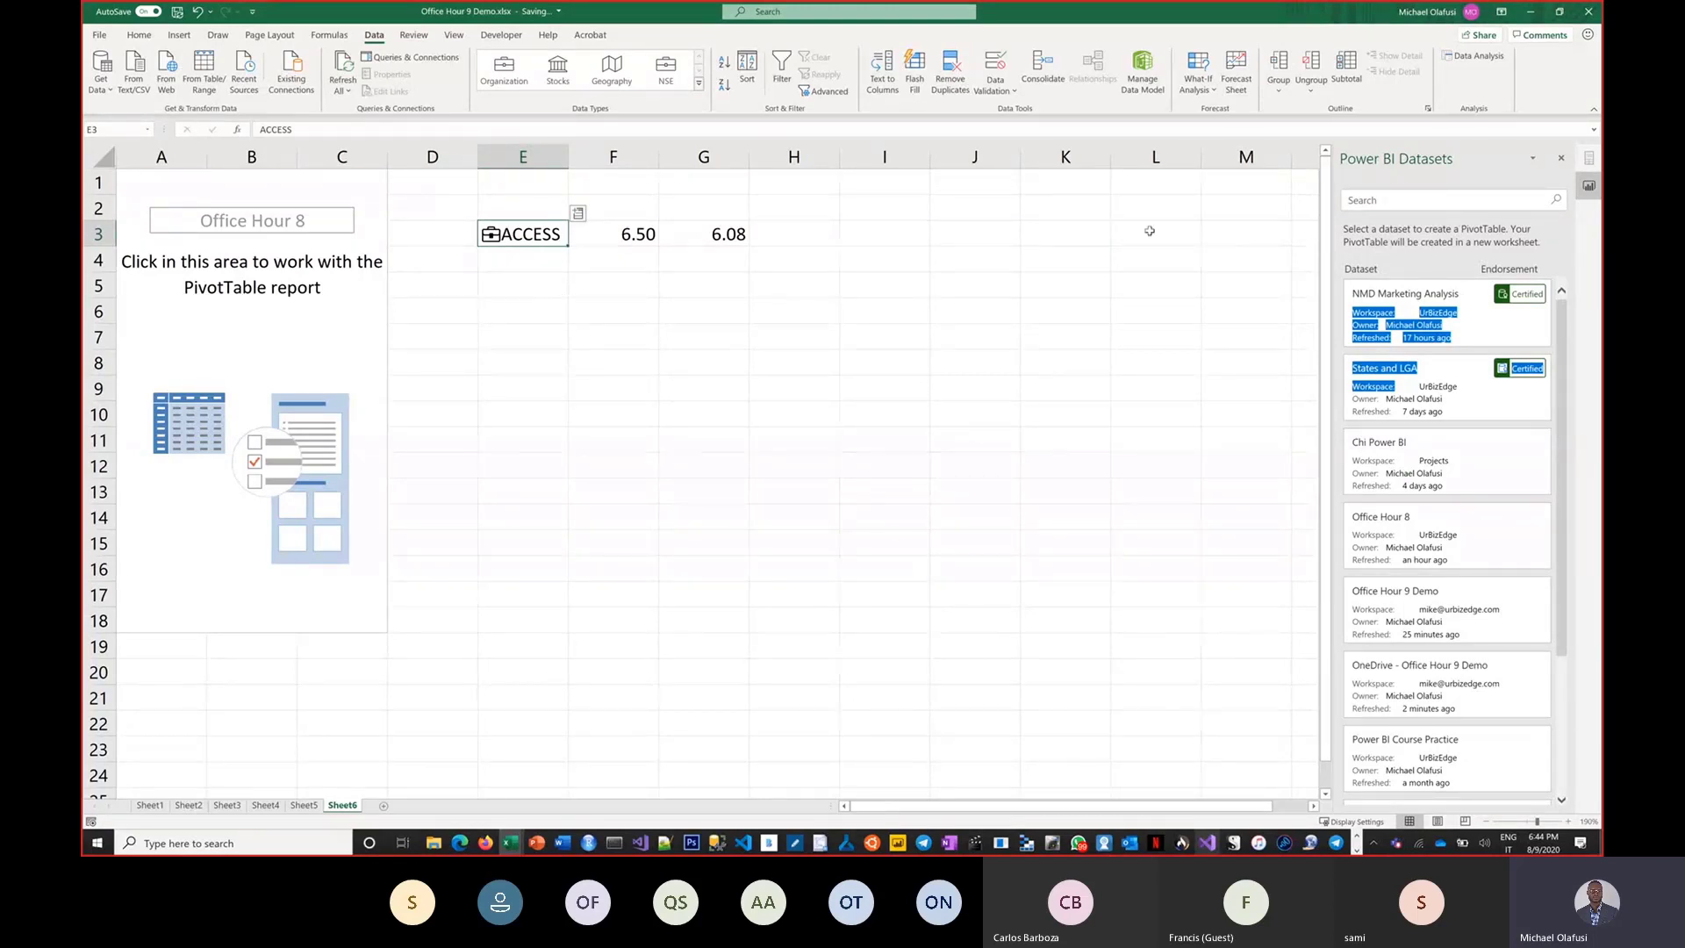
left_click(1561, 161)
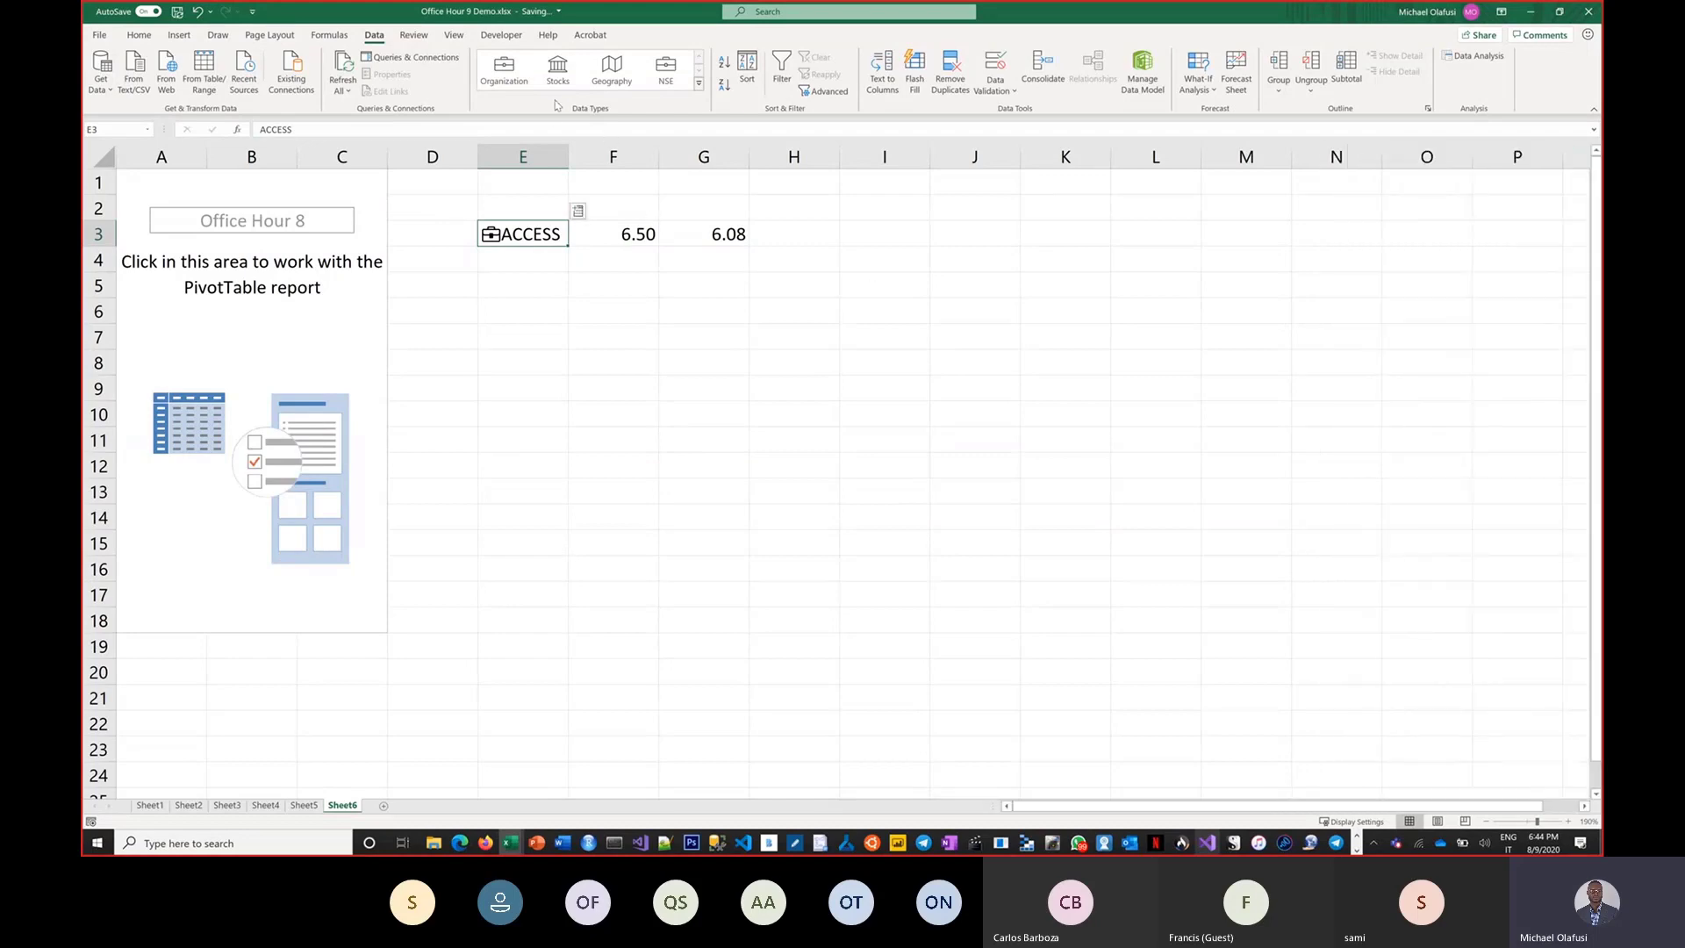
Open the field list of the ACCESS data type cell and close it again.
left_click(577, 210)
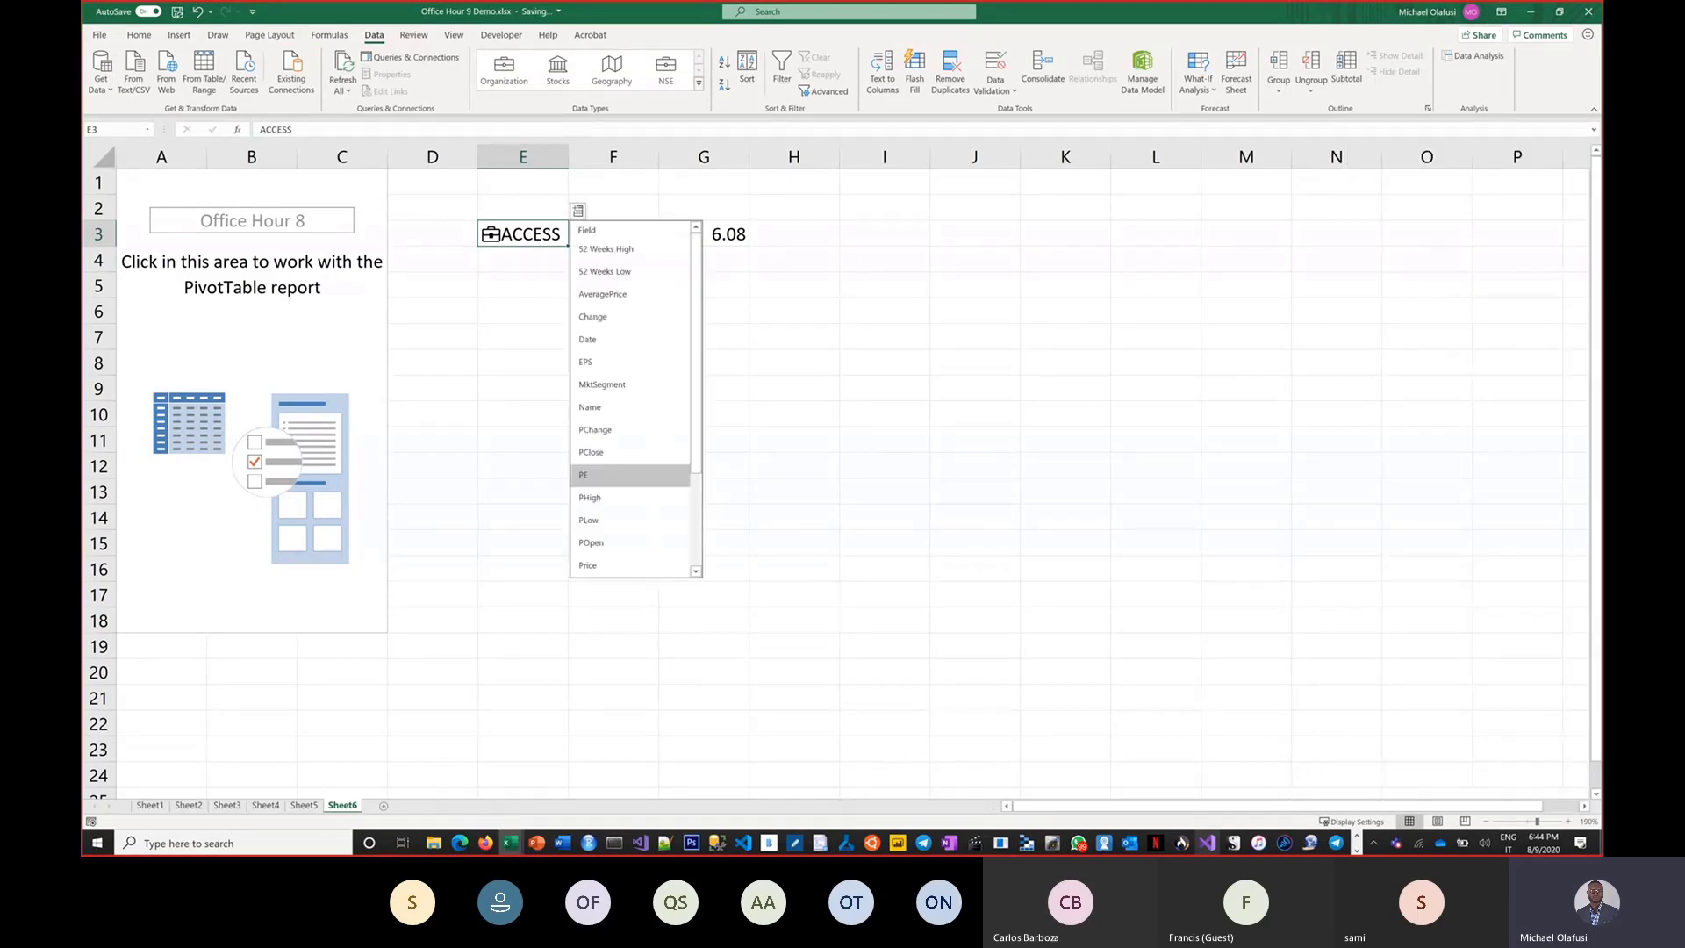
key("ctrl+1")
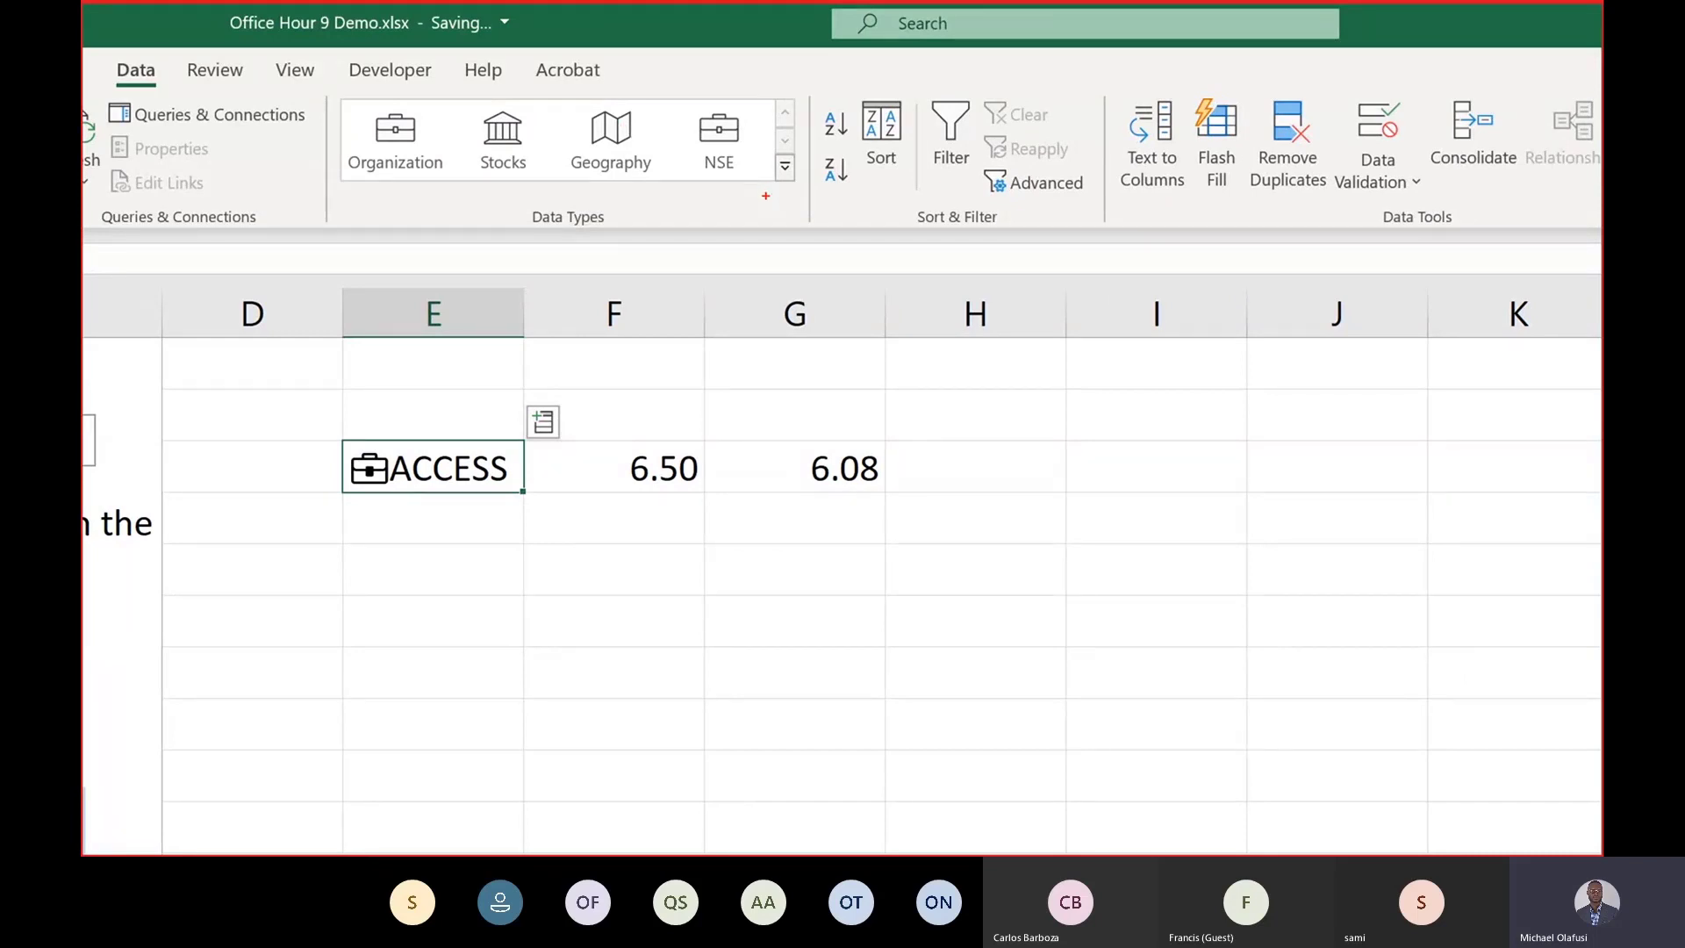
key("Escape")
Enter AAPL in cell E5 and convert it to the Stocks data type, choosing Apple Inc. on the Nasdaq Stock Market.
left_click(532, 285)
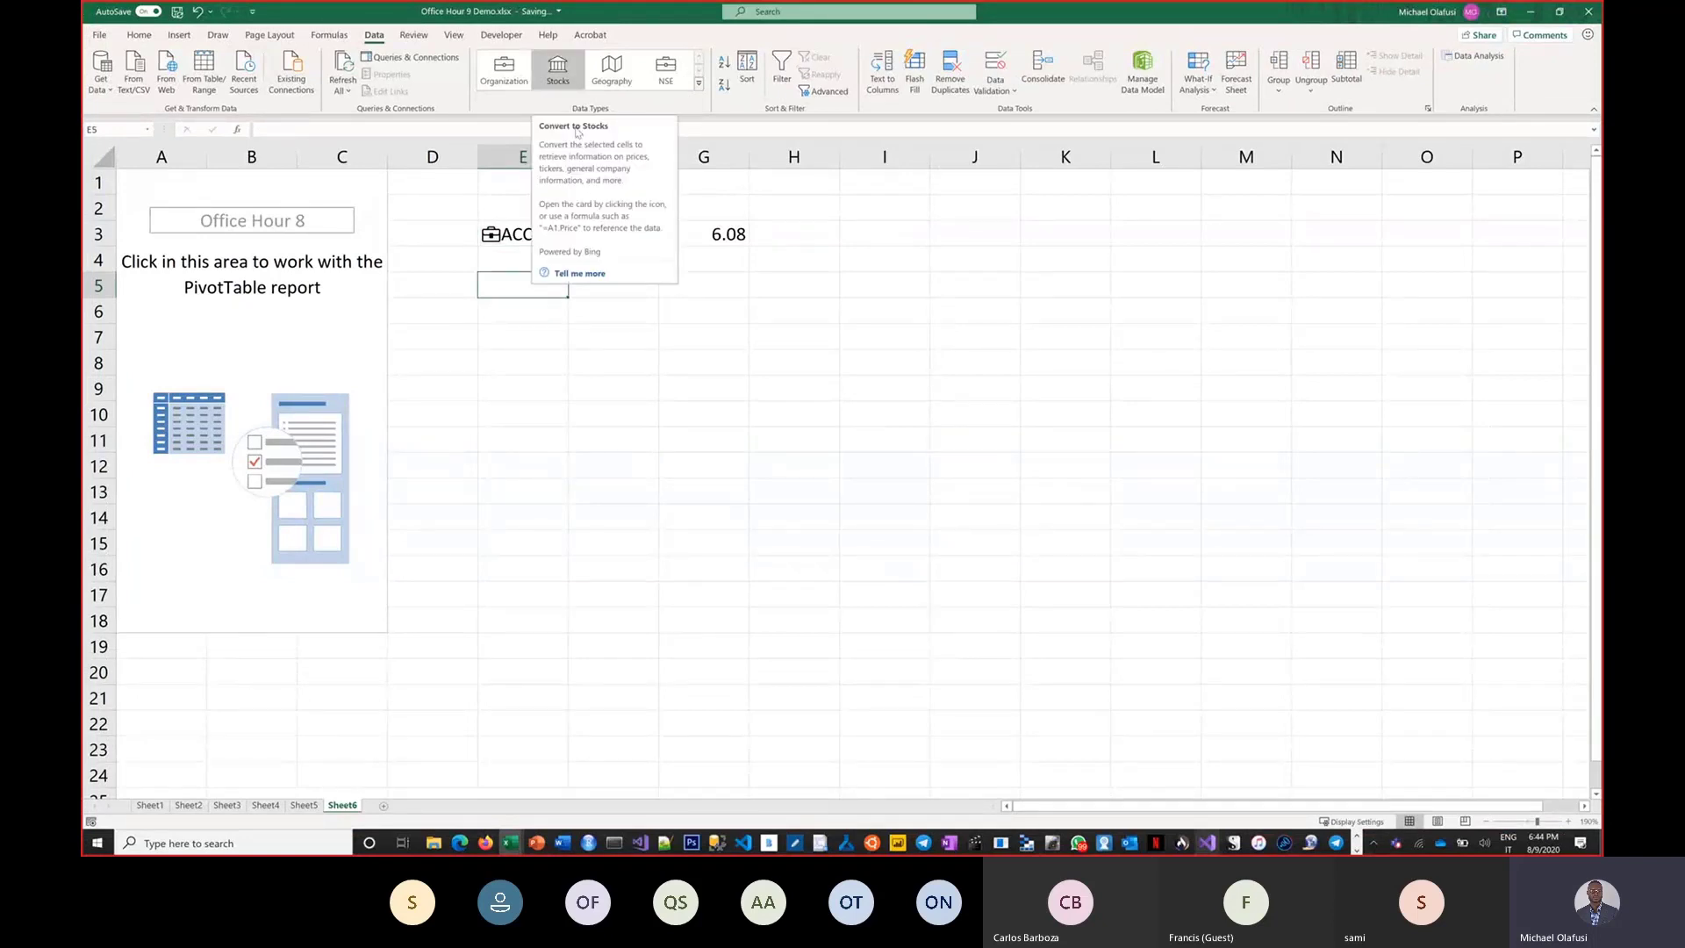
type("AAPL")
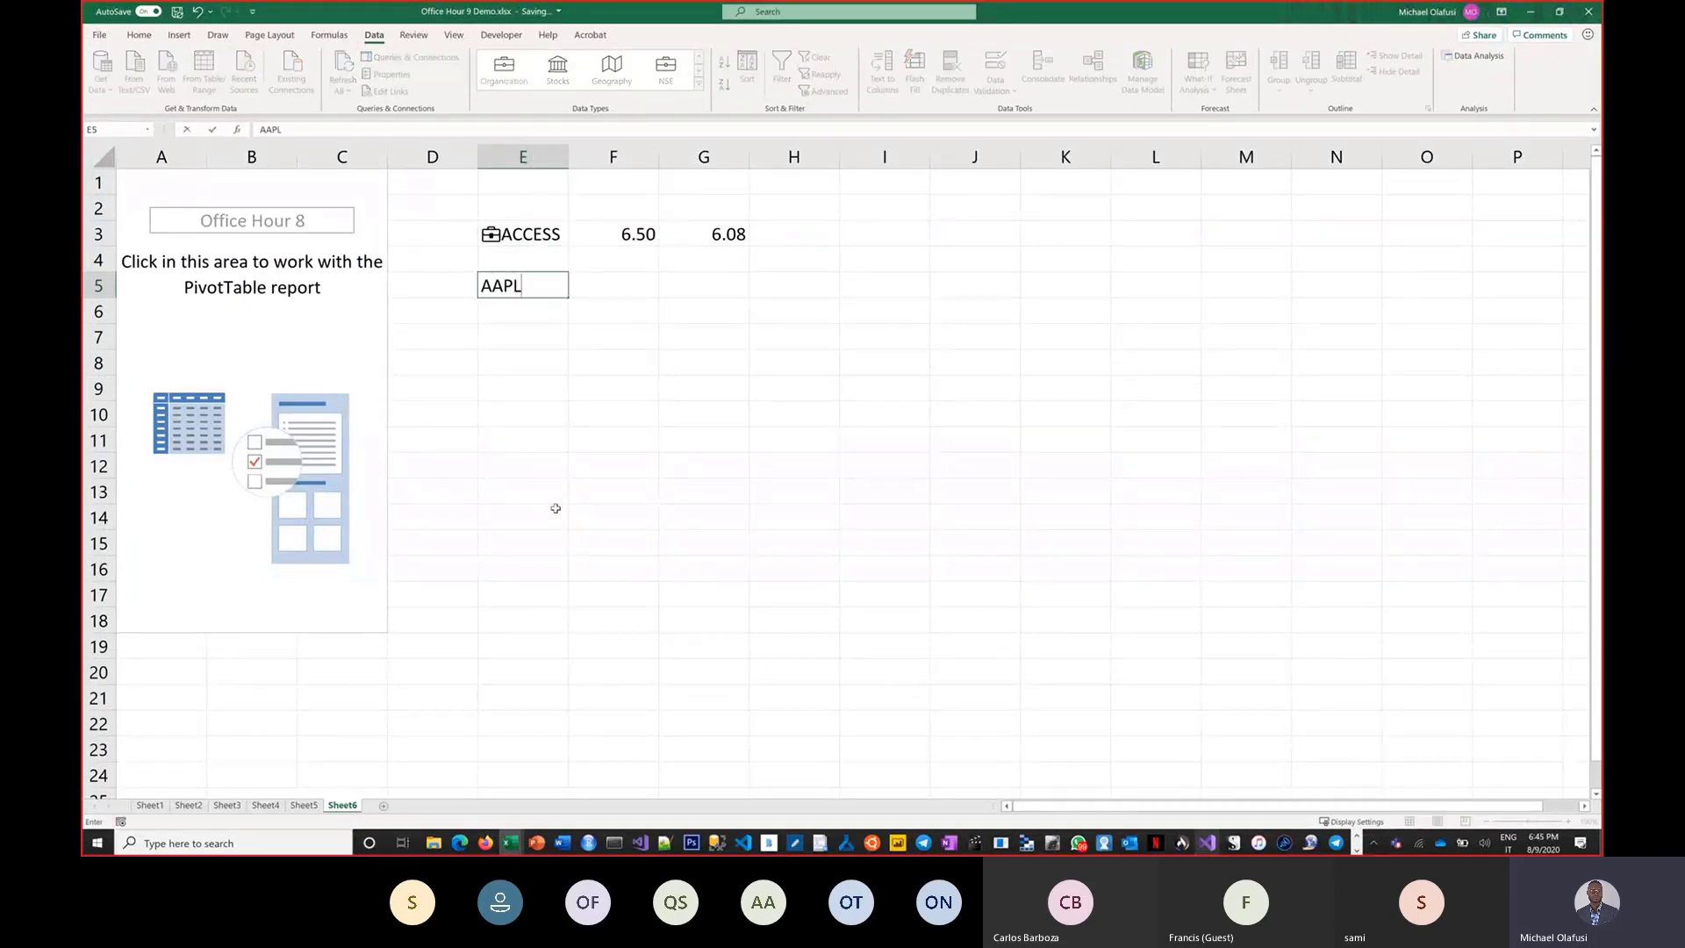
key("ctrl+Return")
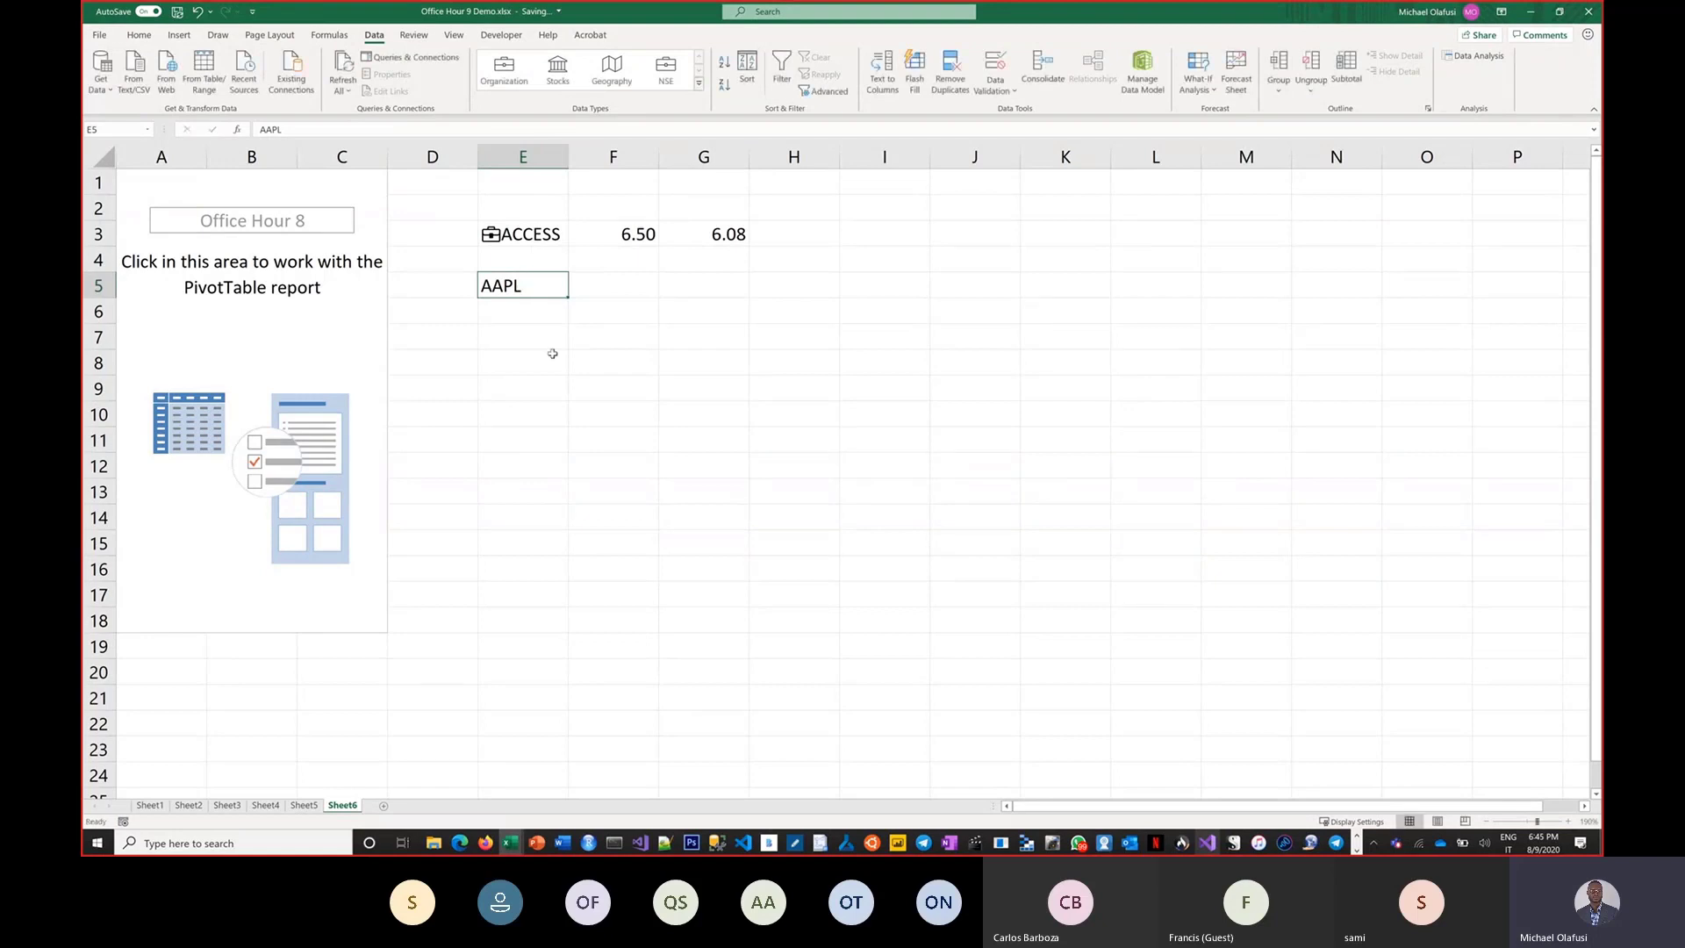
left_click(560, 79)
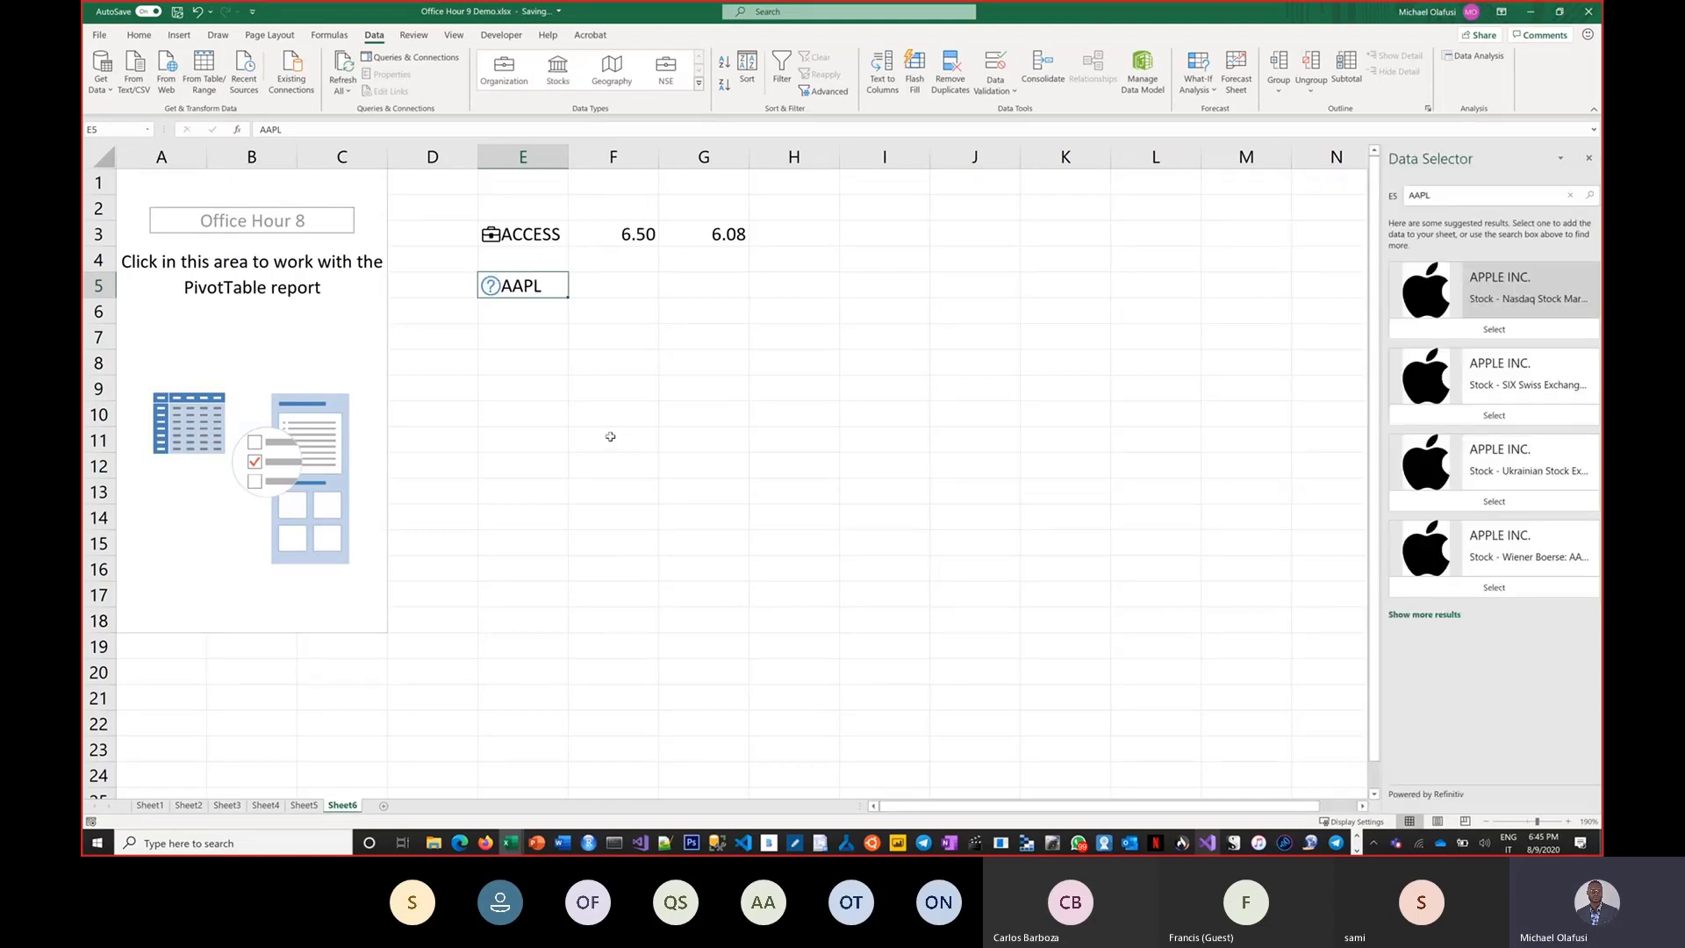
left_click(1521, 297)
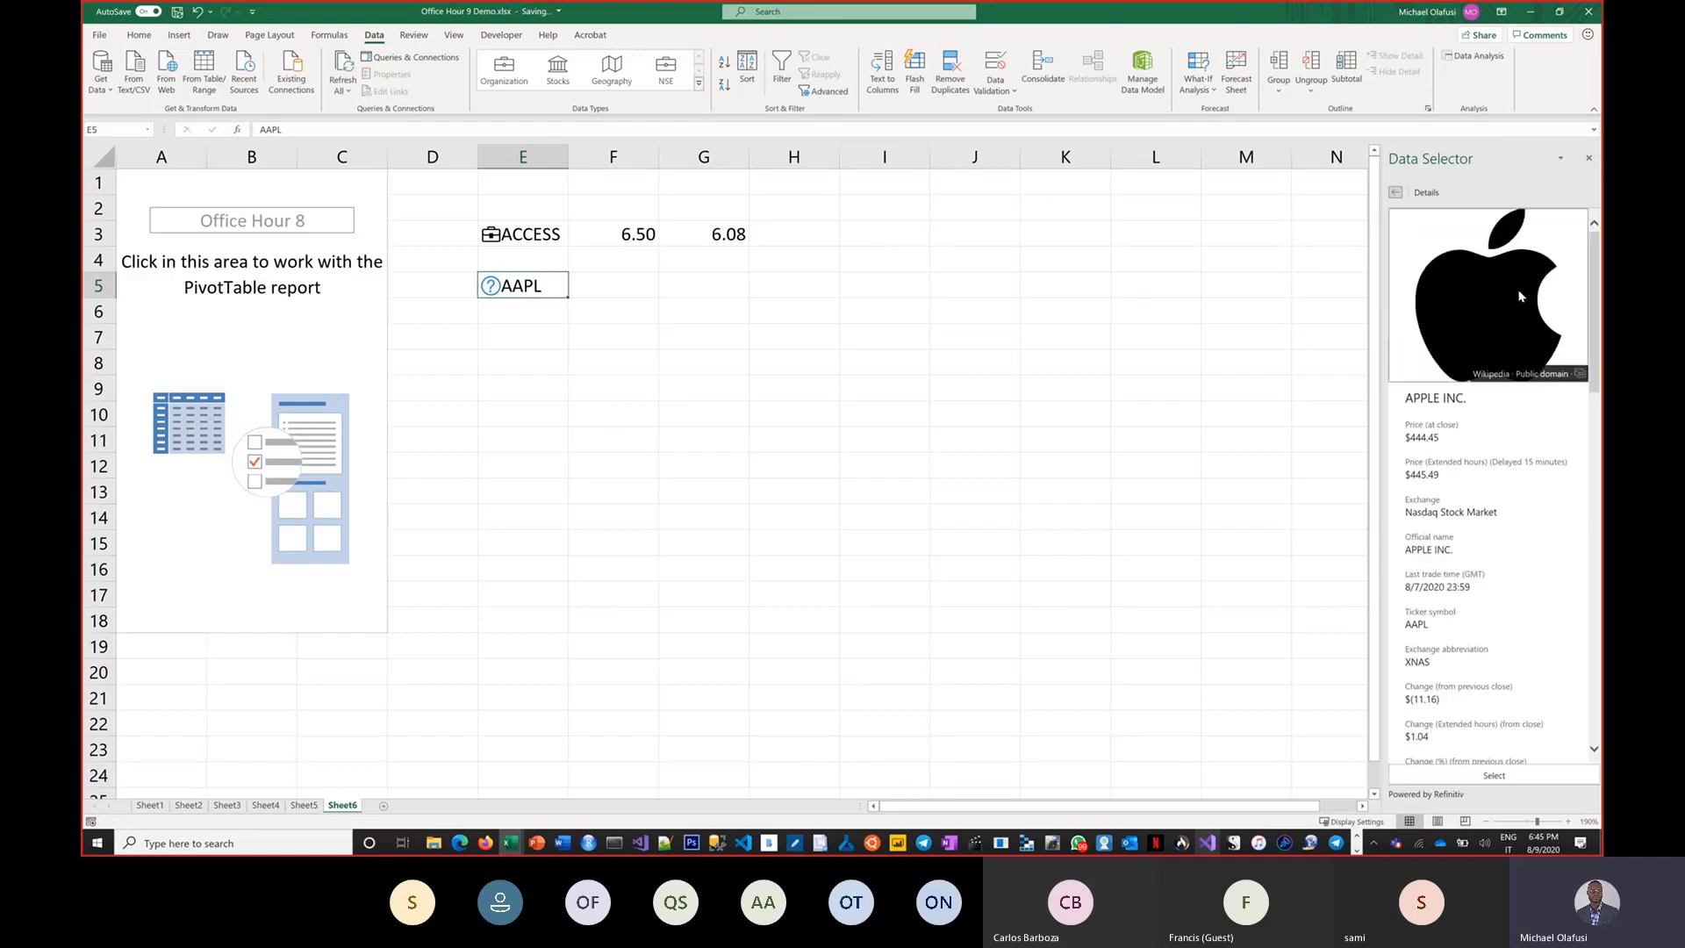
left_click(1448, 774)
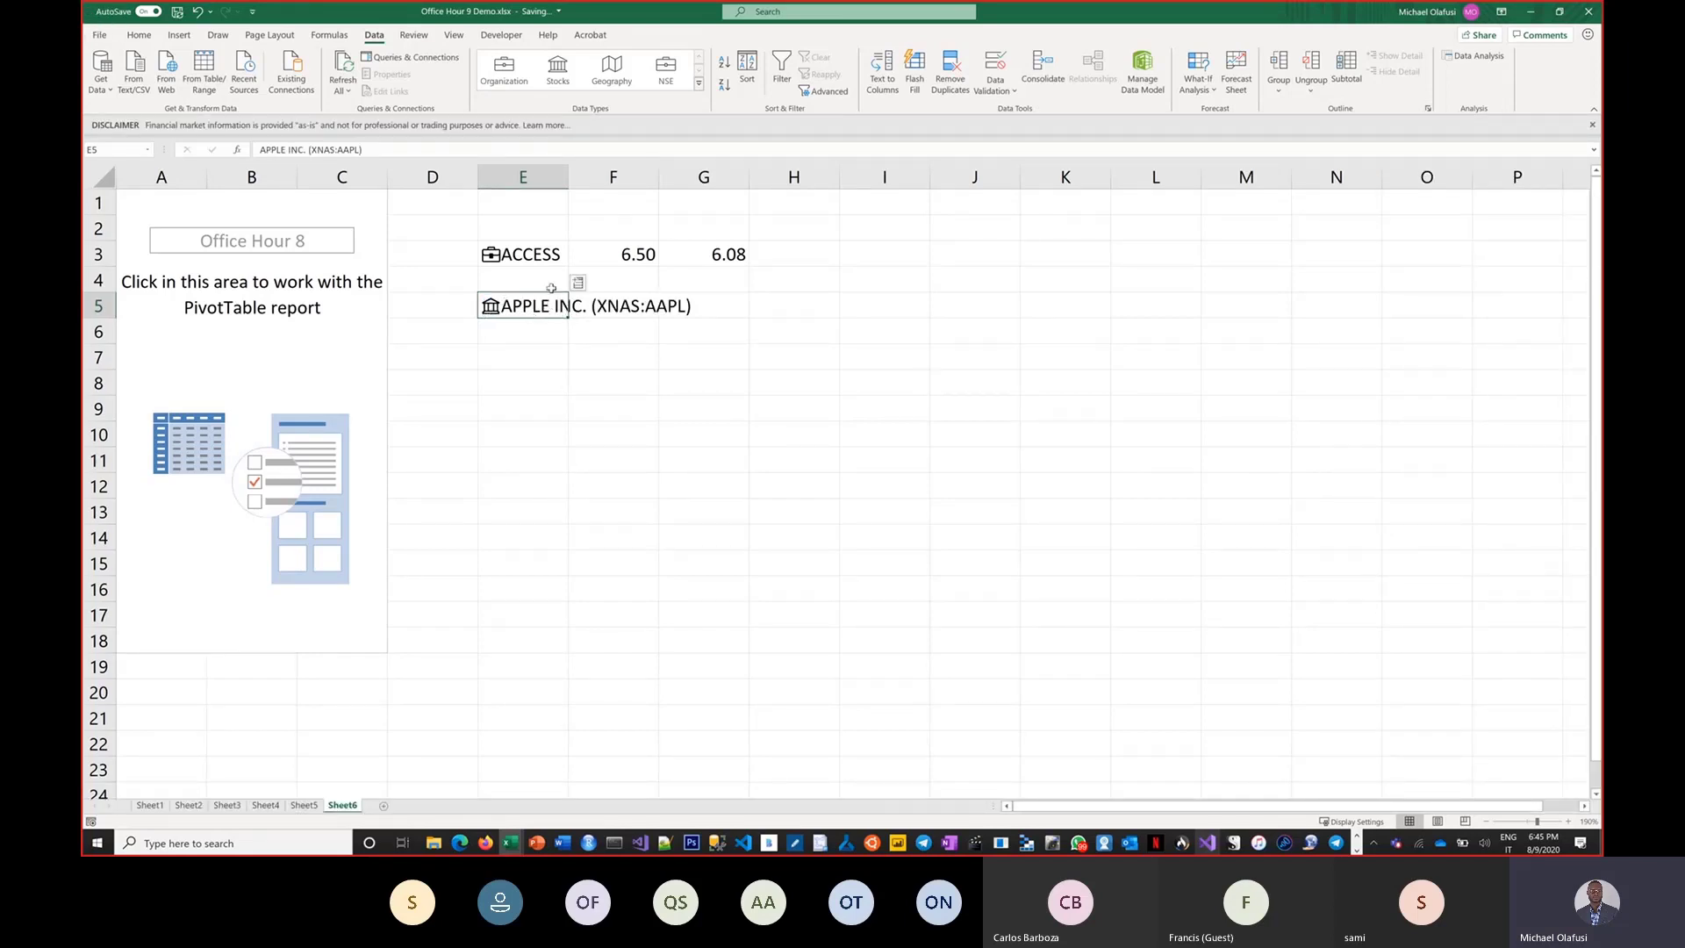
left_click(578, 285)
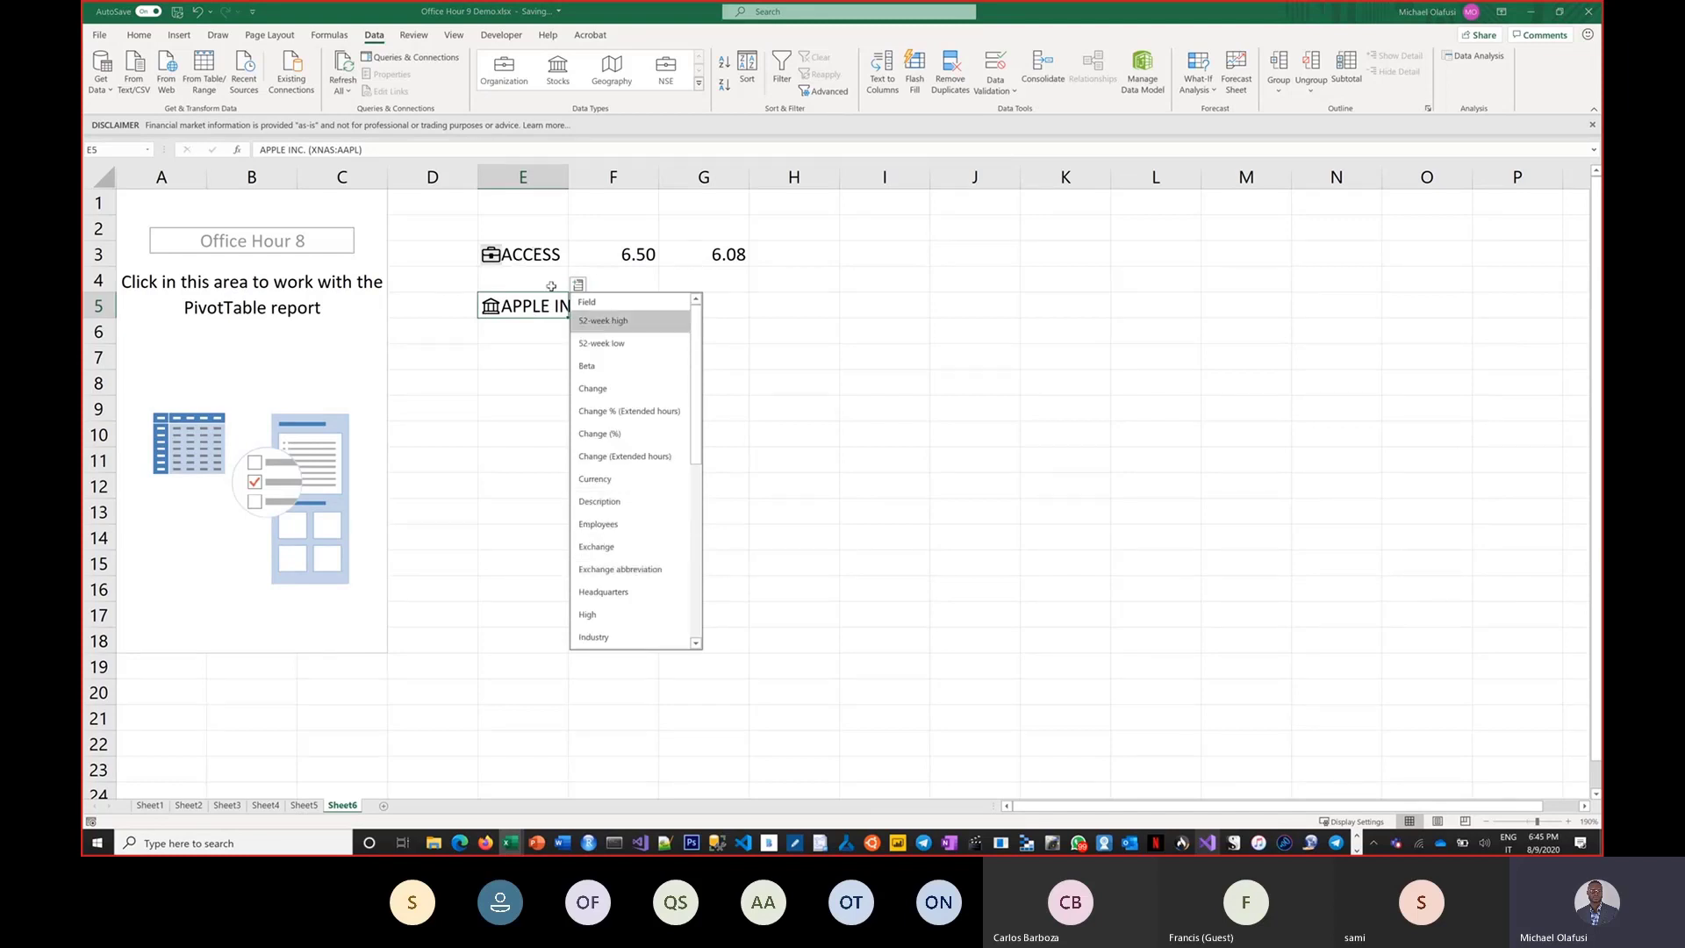
left_click(794, 412)
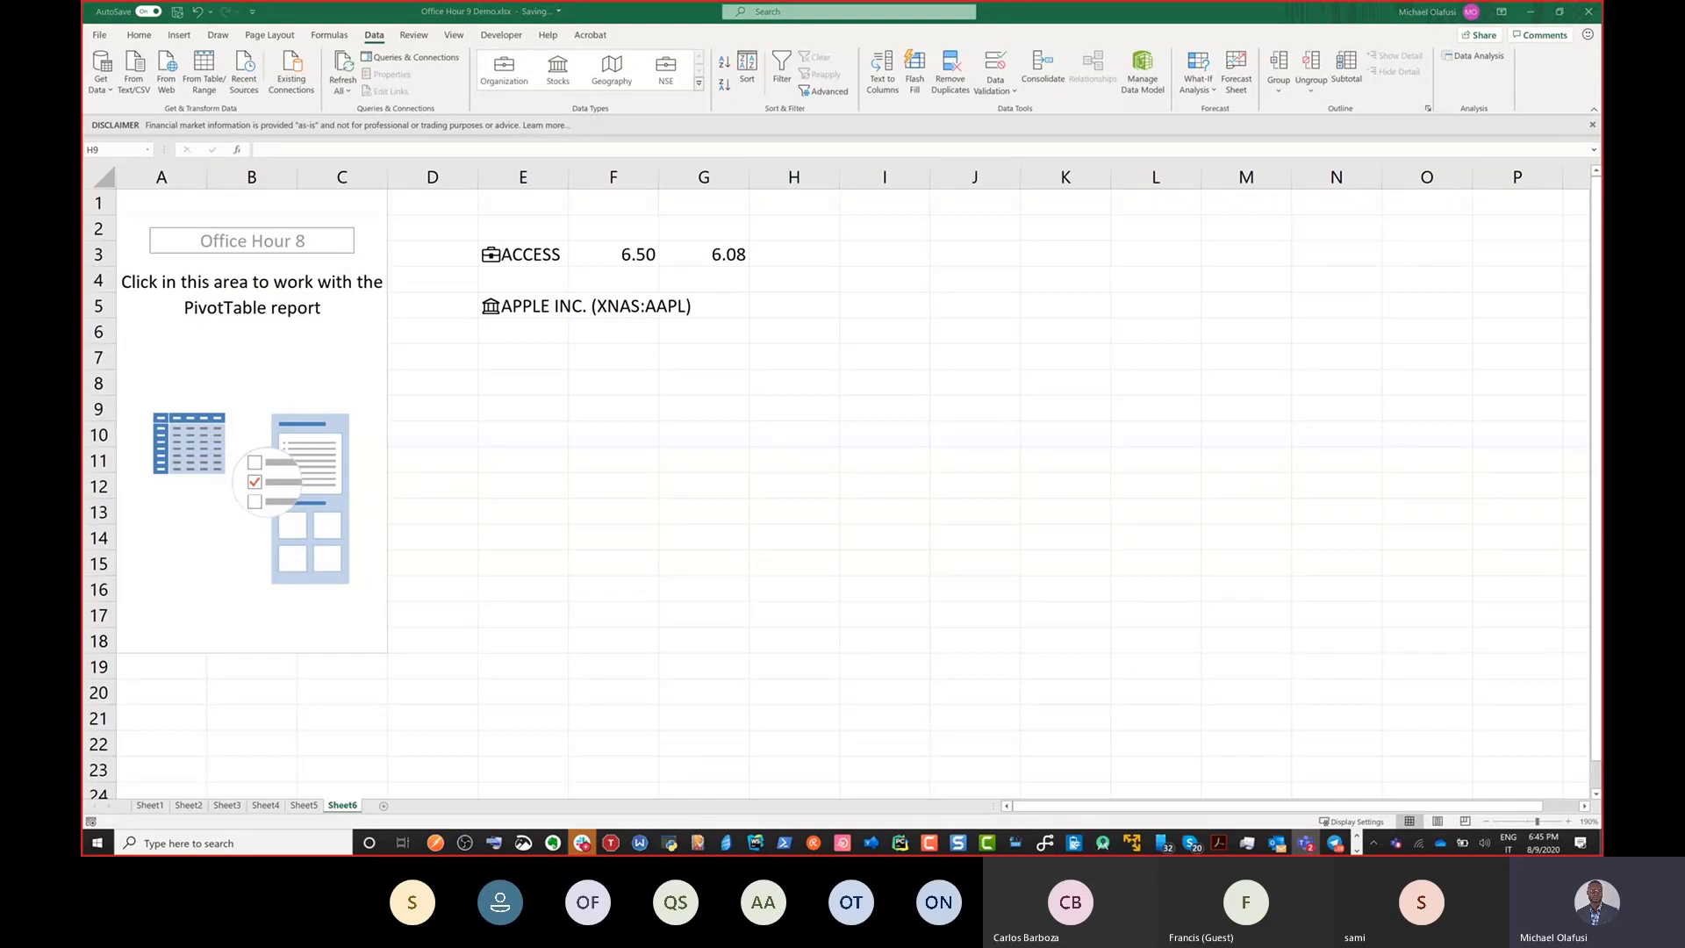
Switch to the Power BI service and review the dataset's Certified endorsement setting.
key("alt+Tab")
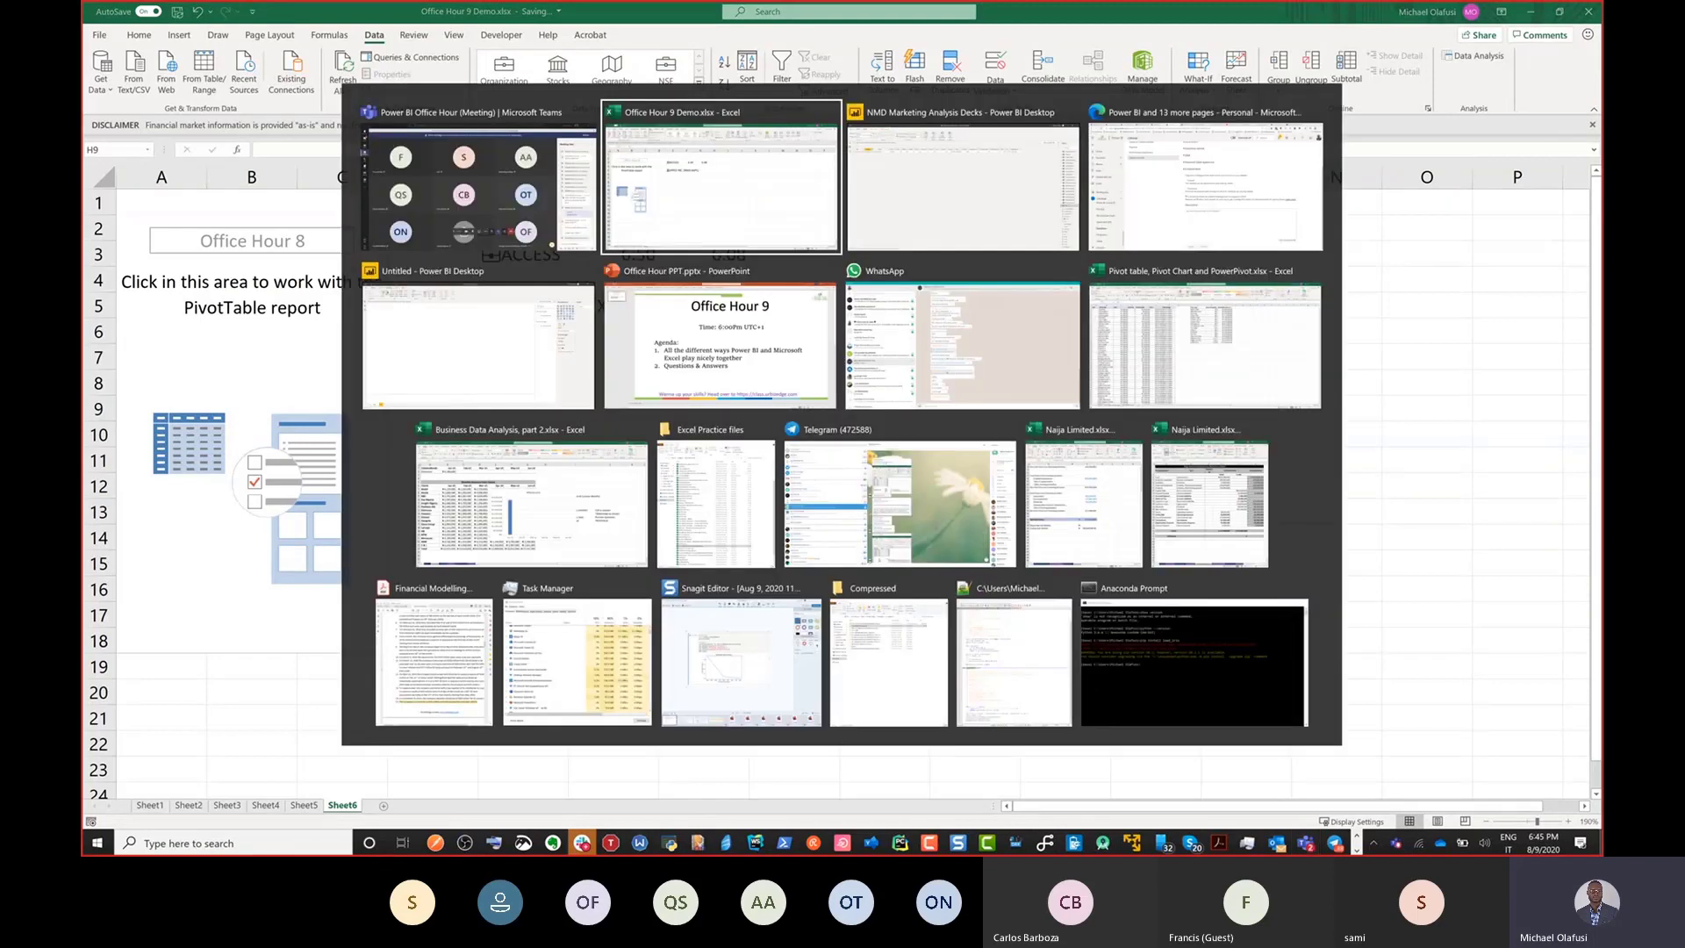
key("alt+Tab")
key("alt+Tab")
key("alt+Tab")
key("alt+Tab")
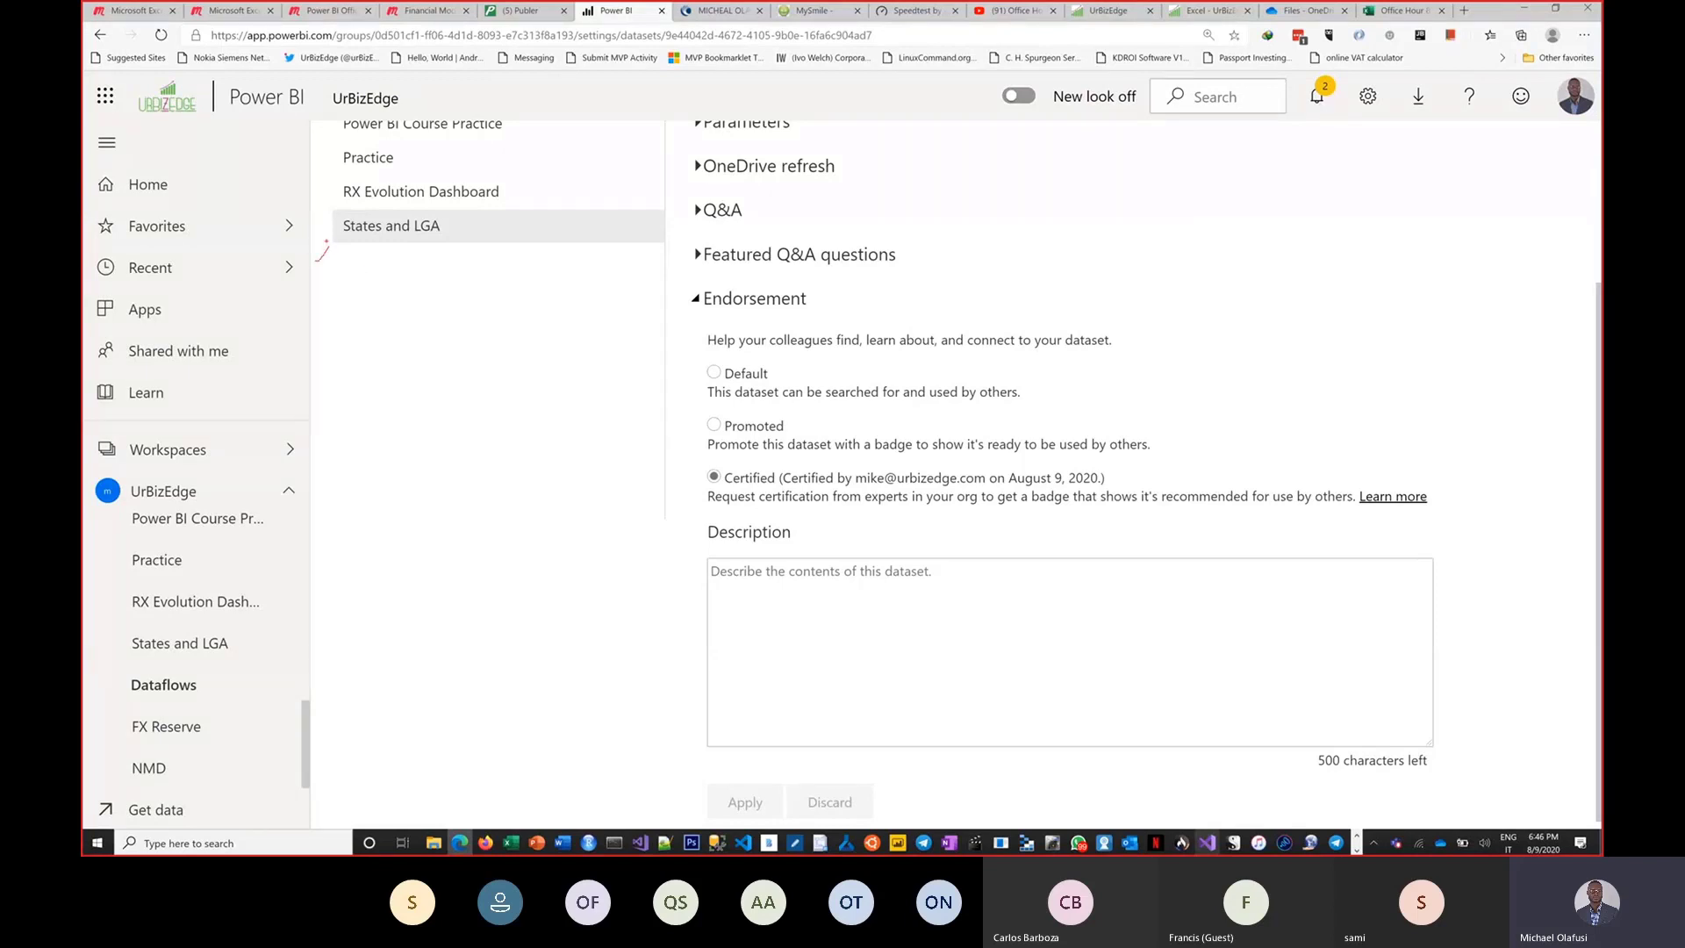
left_click_drag(326, 240, 325, 265)
left_click_drag(237, 631, 460, 637)
left_click_drag(254, 621, 275, 658)
mouse_move(636, 480)
left_mouse_down()
mouse_move(683, 483)
mouse_move(667, 498)
left_mouse_up()
mouse_move(365, 327)
left_mouse_down()
mouse_move(412, 394)
mouse_move(372, 400)
left_mouse_up()
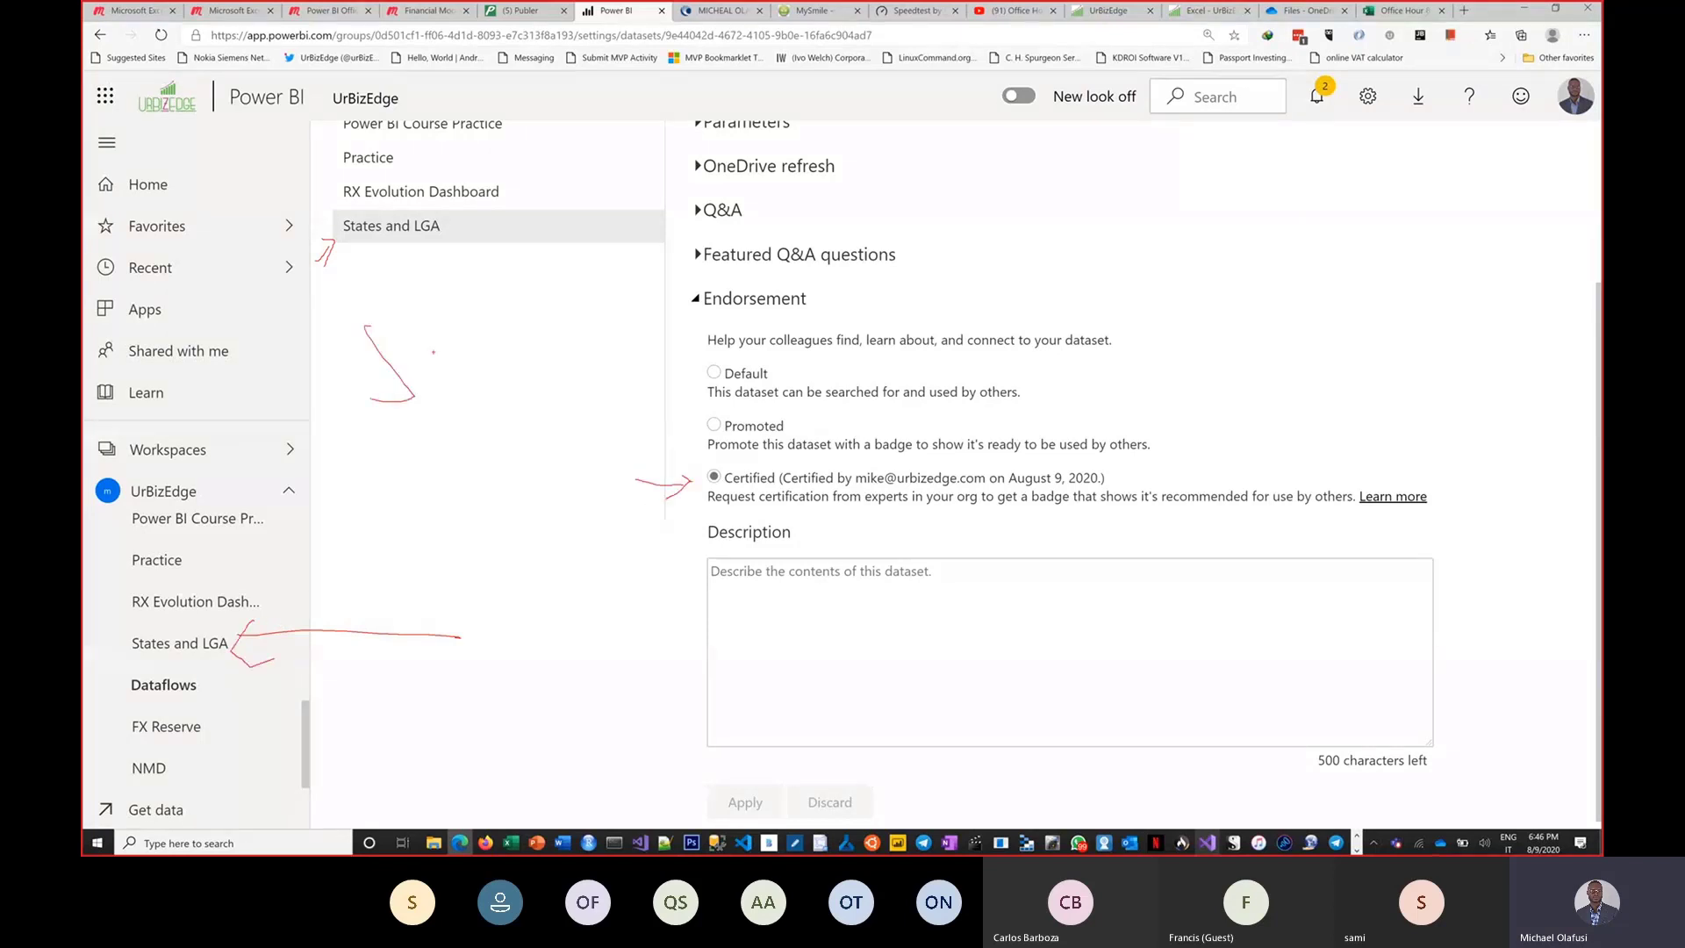
left_click_drag(436, 341, 497, 331)
left_click_drag(484, 334, 494, 405)
left_click_drag(530, 289, 566, 367)
left_click_drag(532, 338, 585, 307)
mouse_move(473, 292)
left_mouse_down()
mouse_move(544, 287)
mouse_move(604, 344)
mouse_move(593, 315)
left_mouse_up()
left_click_drag(682, 276, 699, 372)
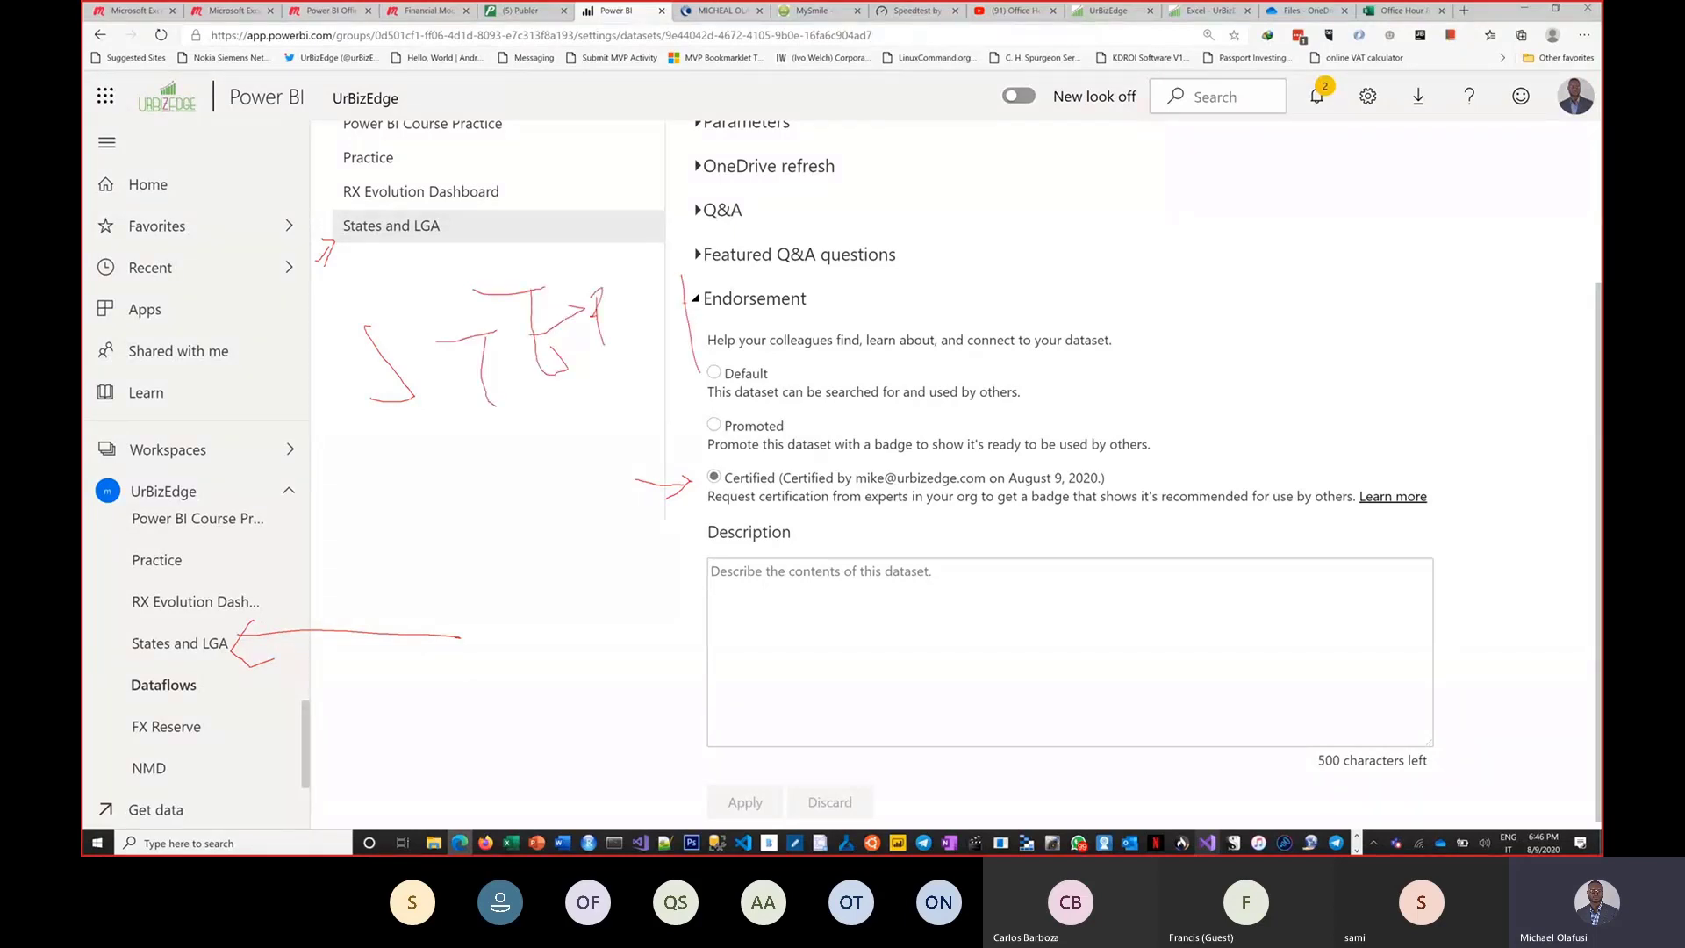
left_click_drag(686, 300, 673, 351)
left_click_drag(683, 391, 732, 360)
key("Escape")
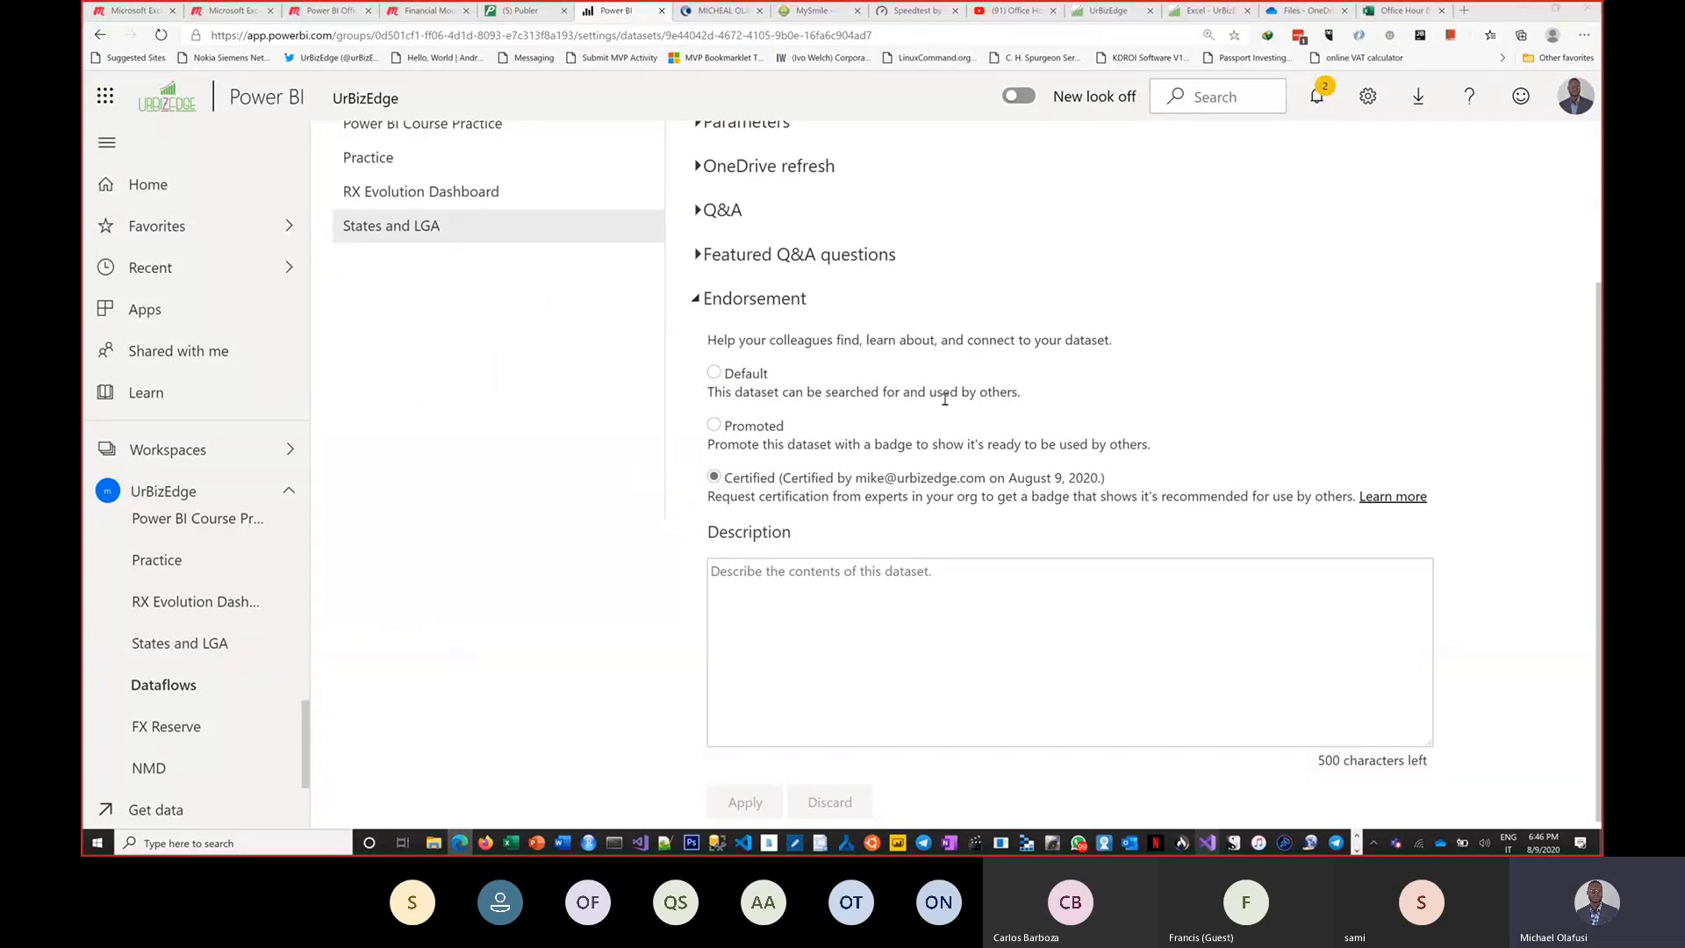
Switch to Power BI Desktop's model view and inspect the NSE table's featured-table properties.
key("alt+Tab")
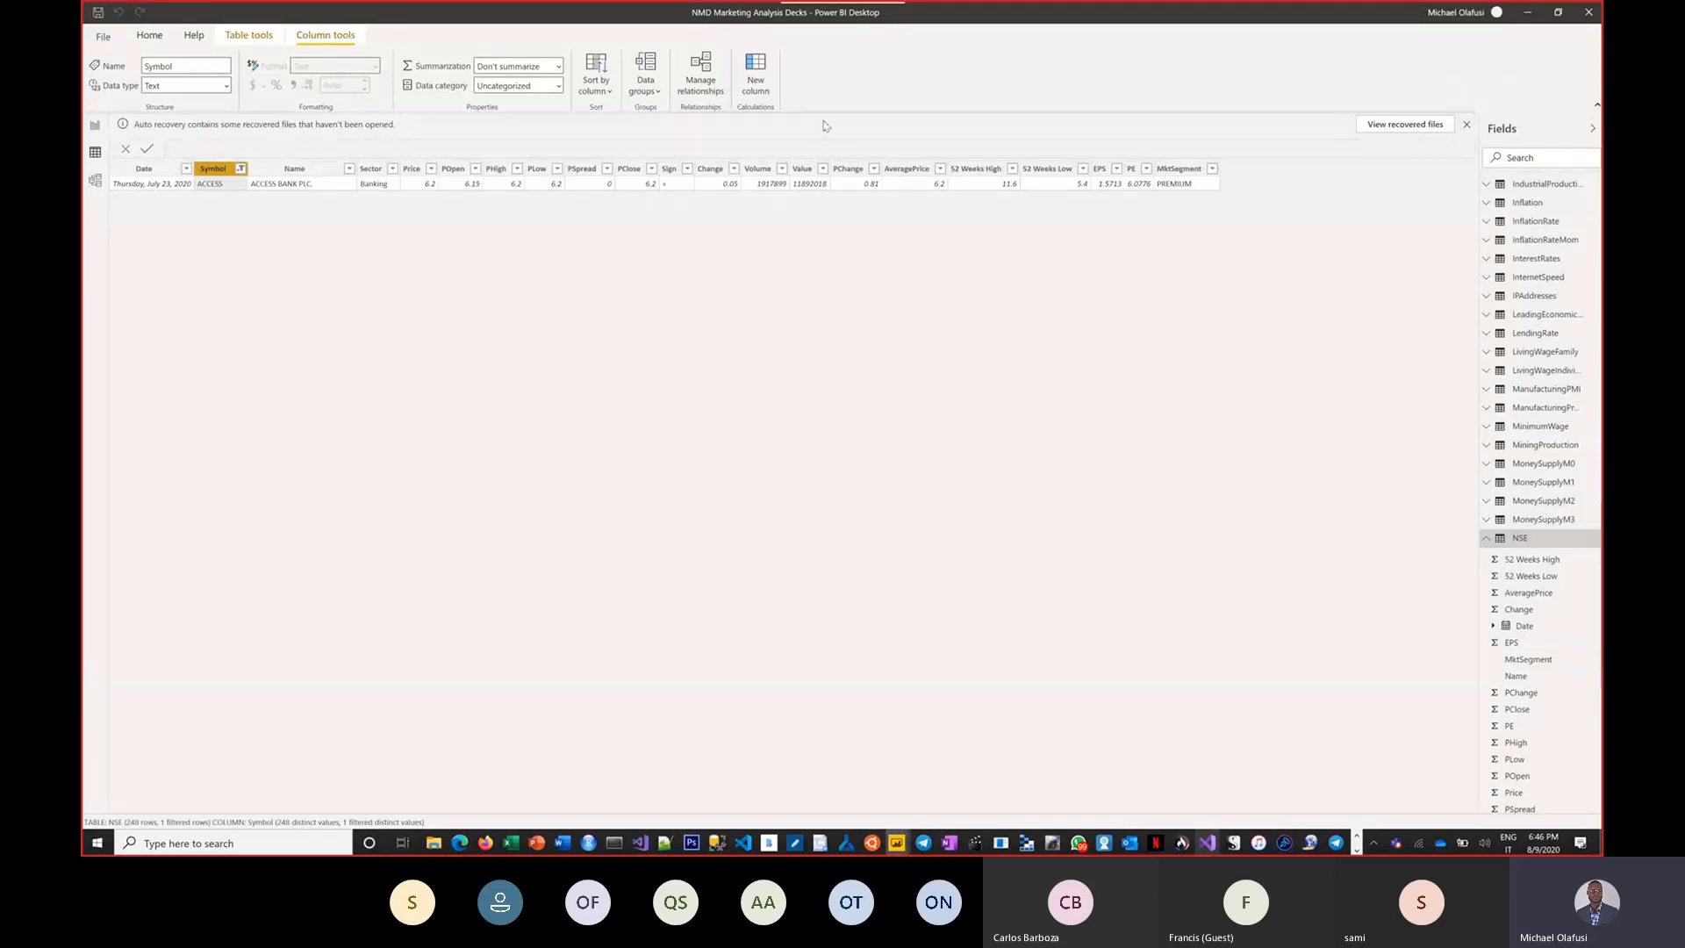
left_click(96, 181)
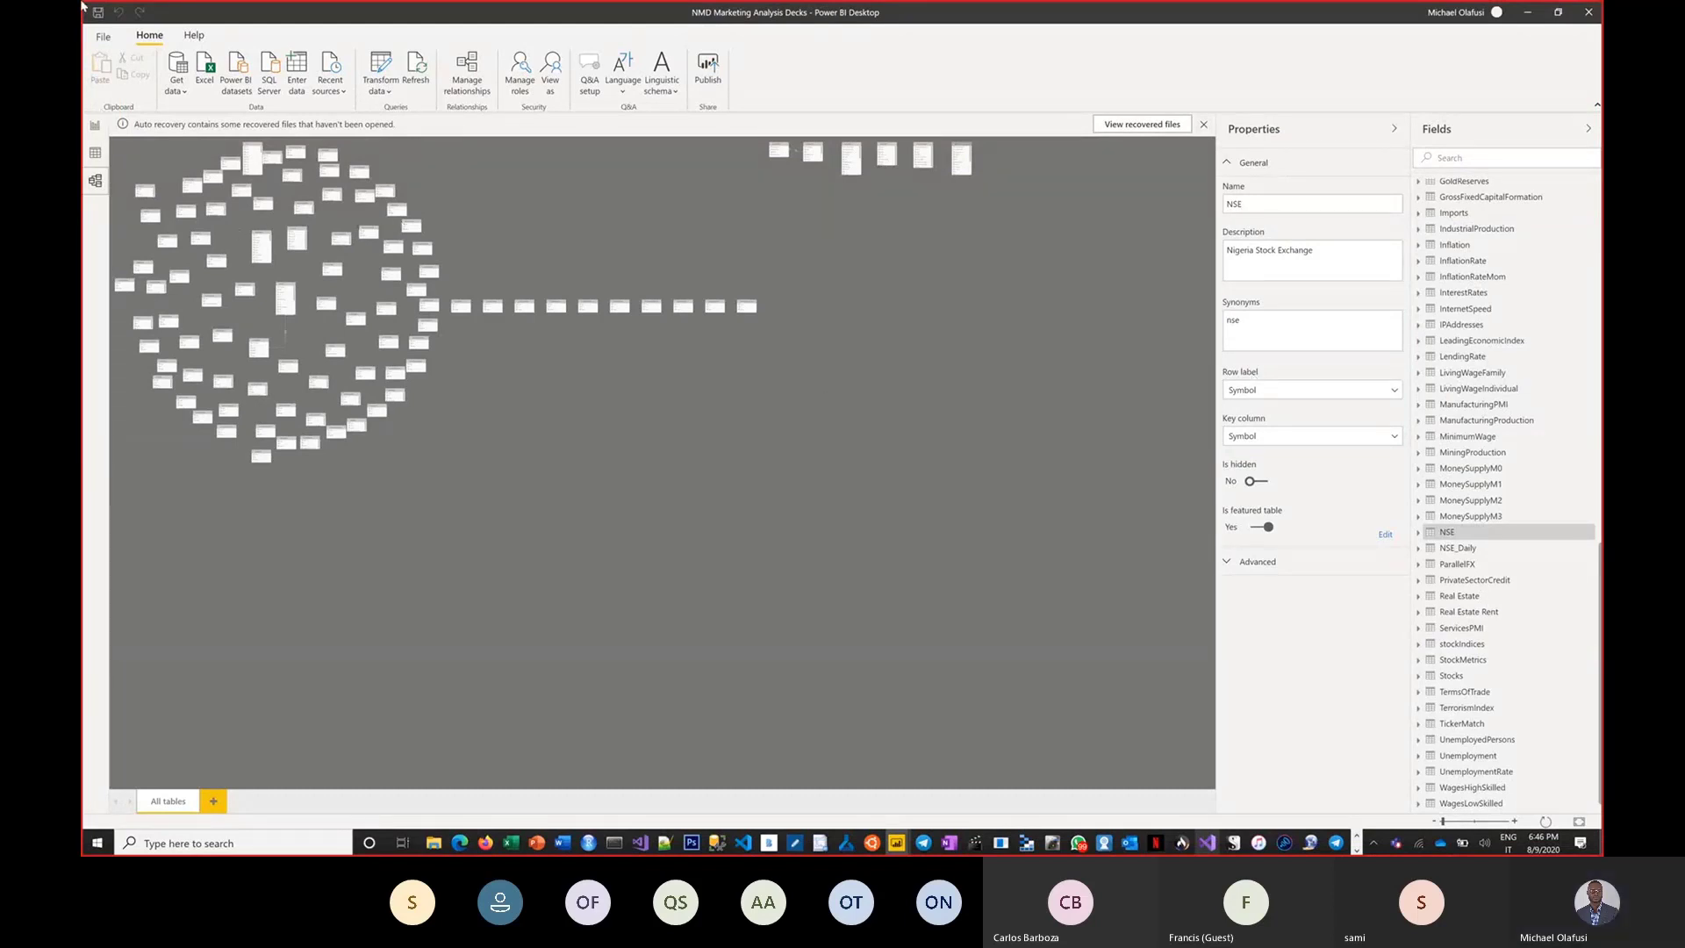
left_click(205, 18)
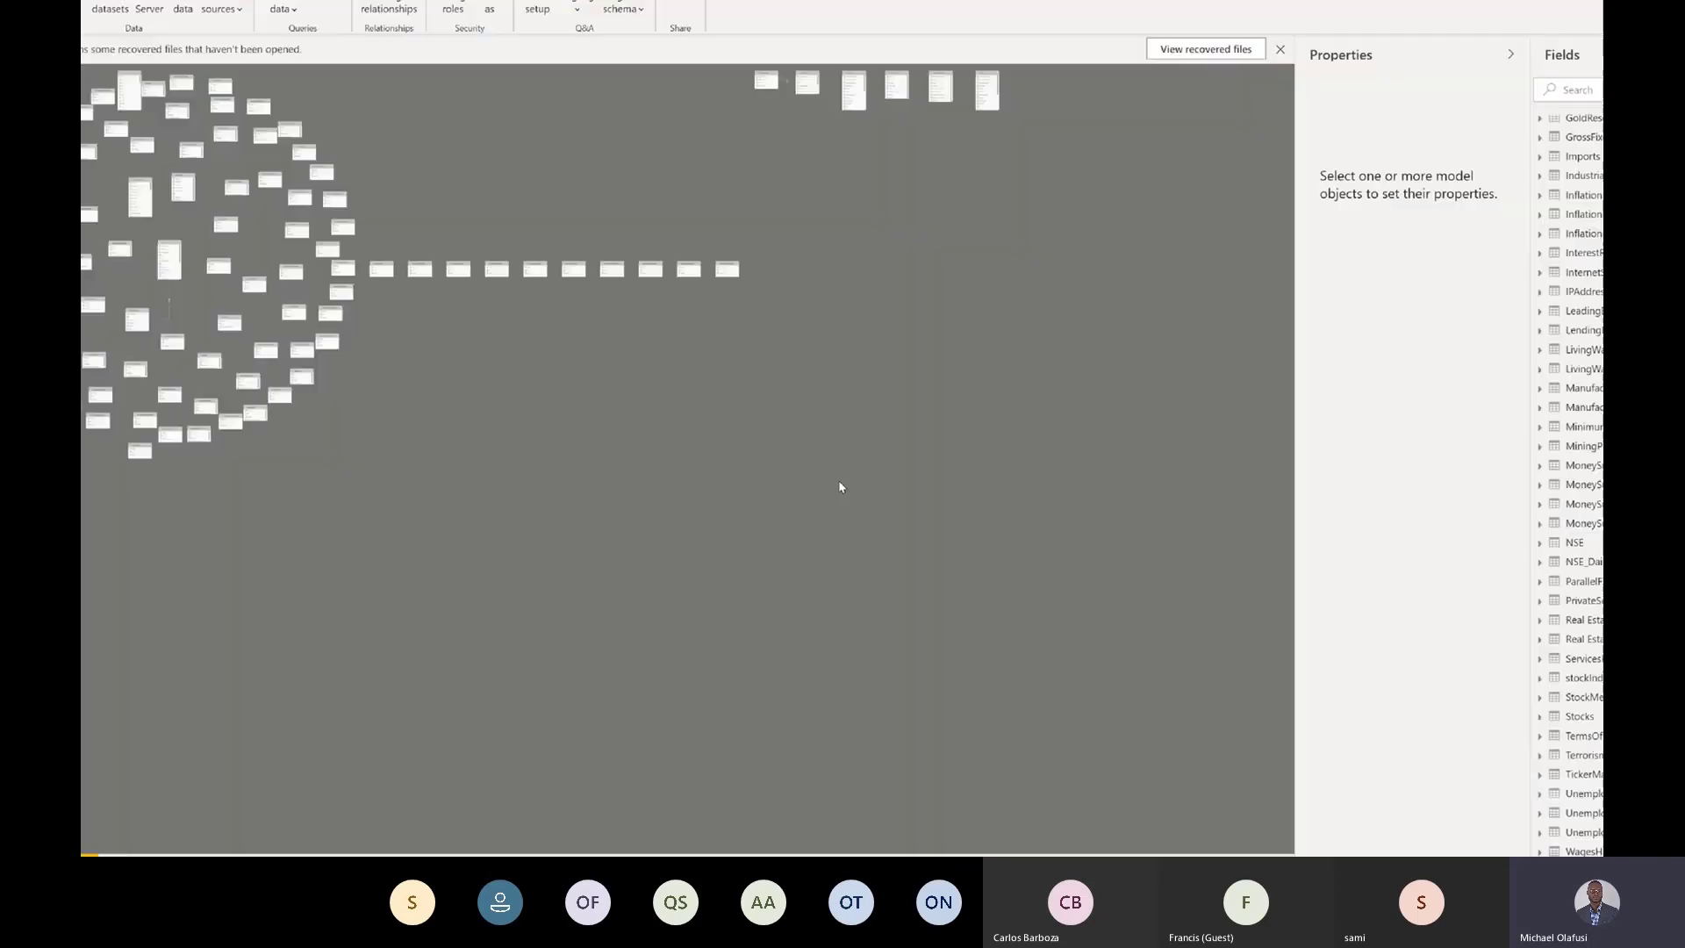
left_click(1283, 599)
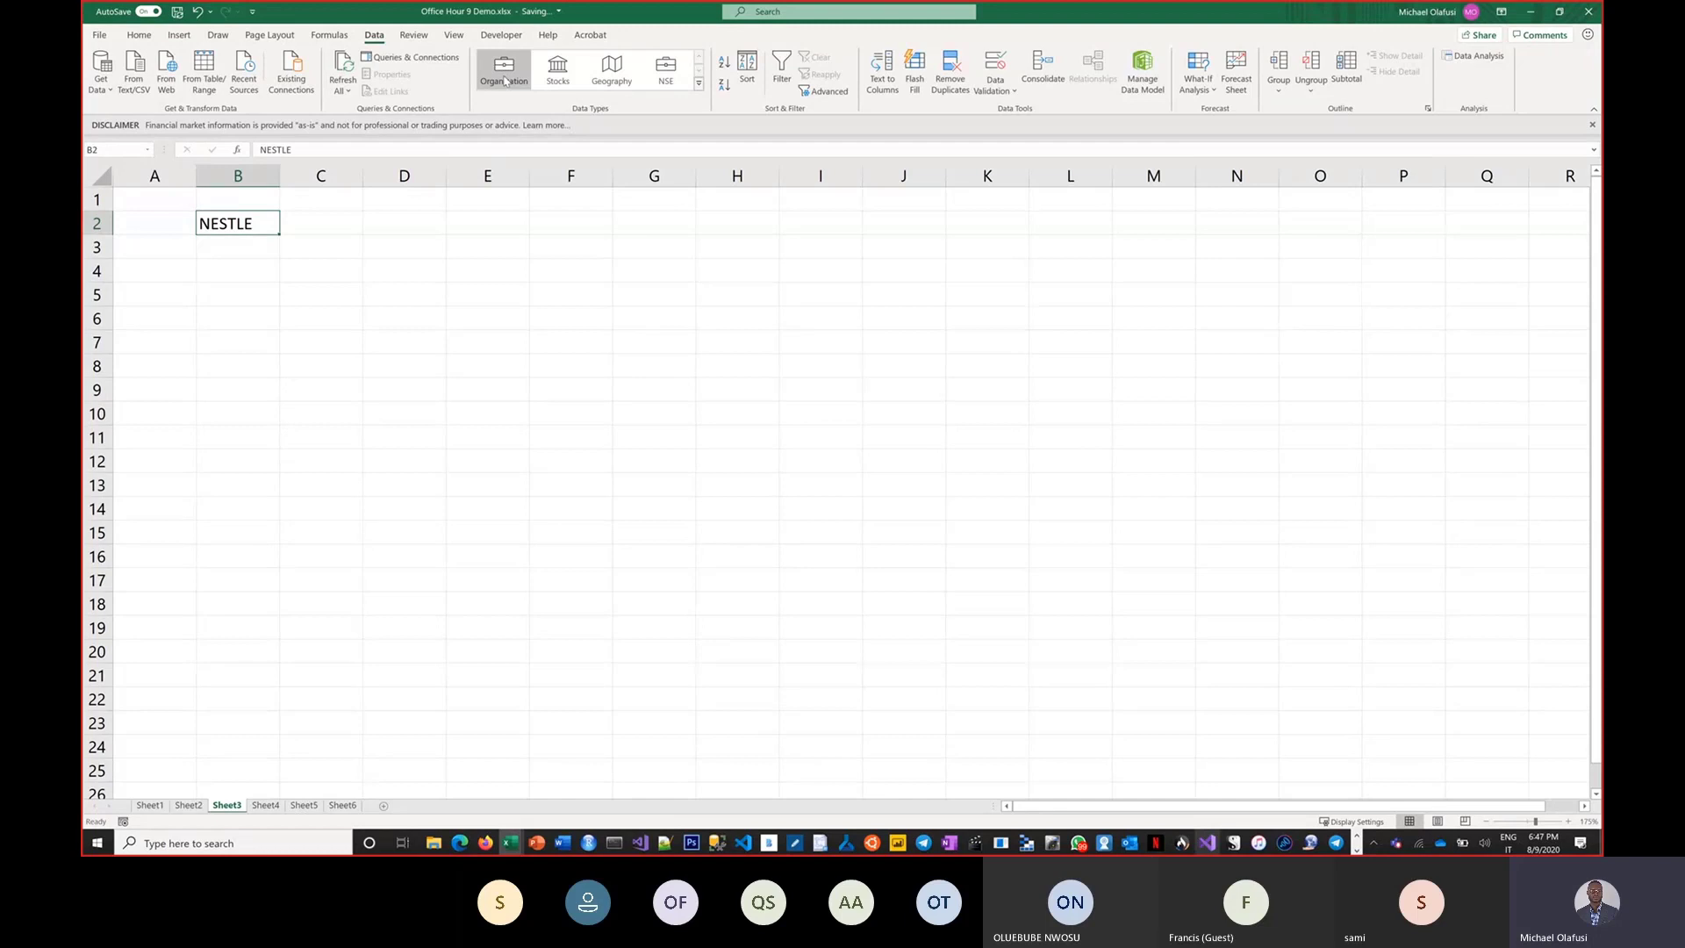
Convert NESTLE in cell B2 to the Organization data type, browse its fields, and clear the cell.
left_click(504, 79)
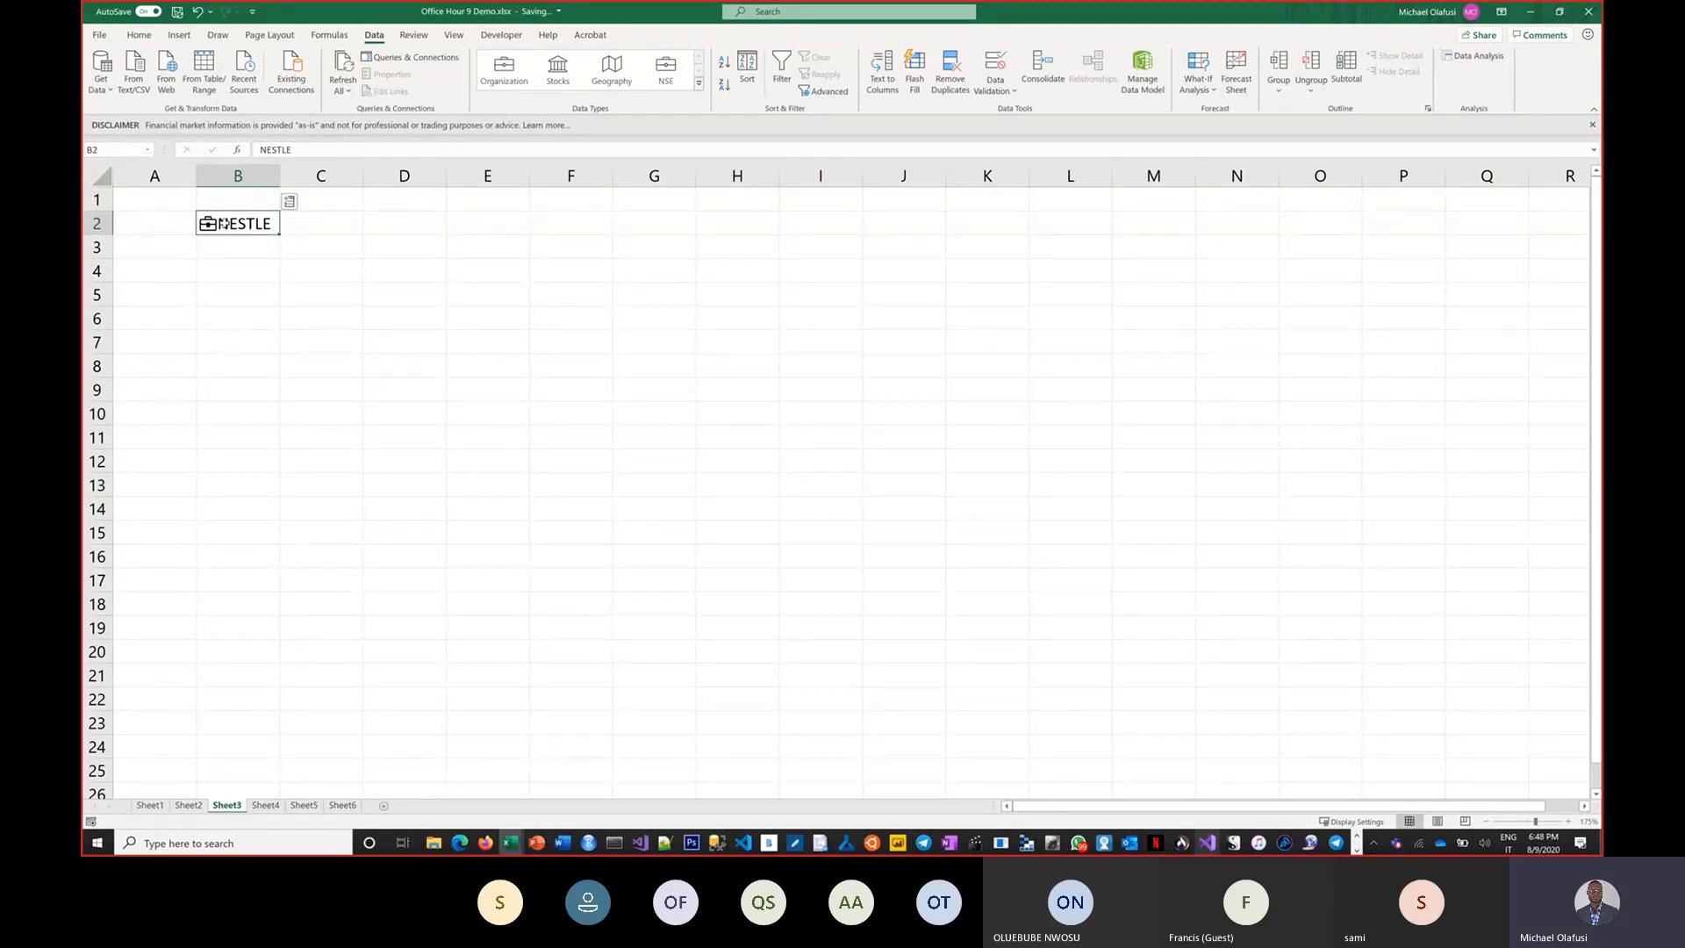
left_click(289, 202)
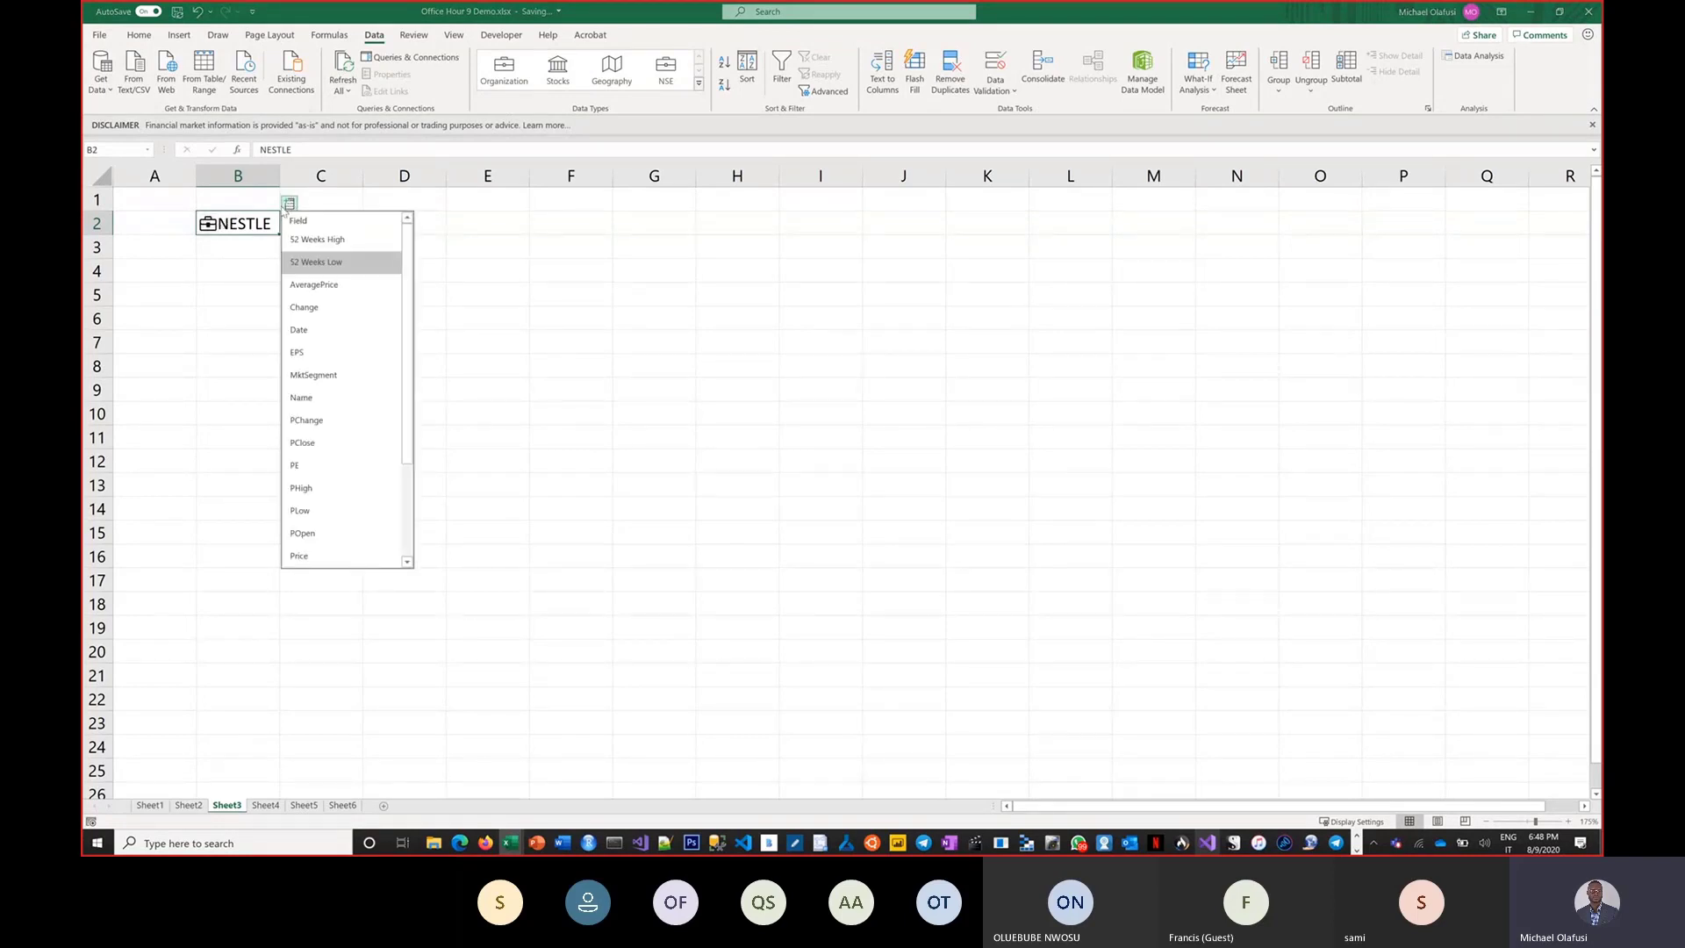
key("ctrl+1")
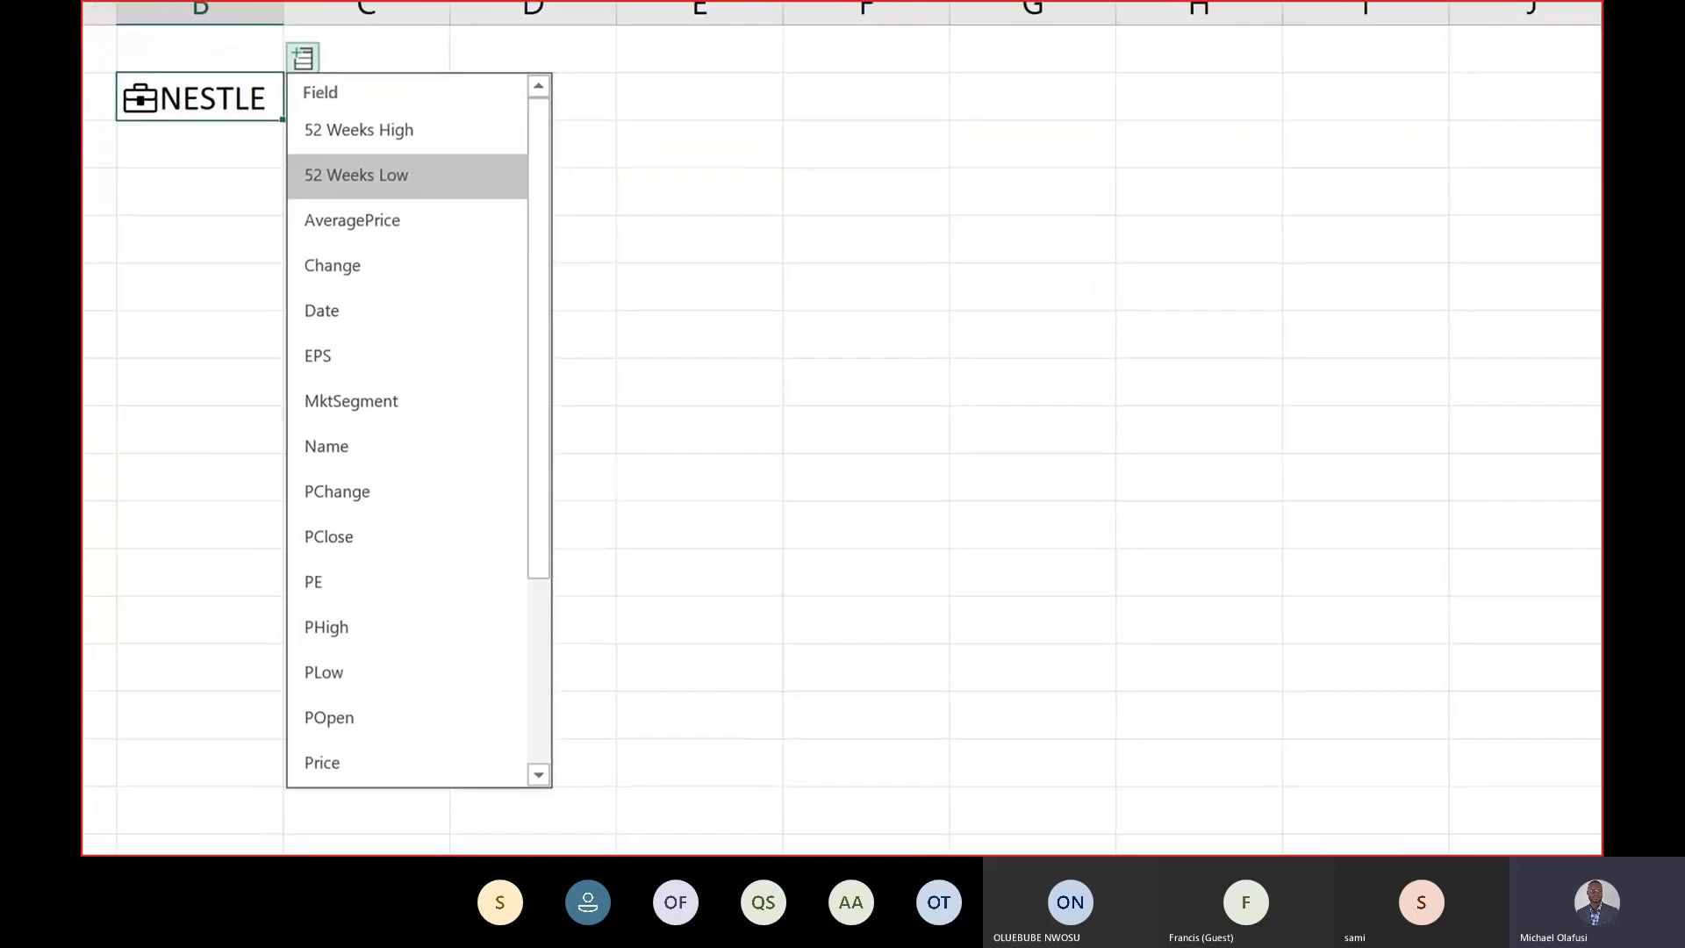
left_click(272, 315)
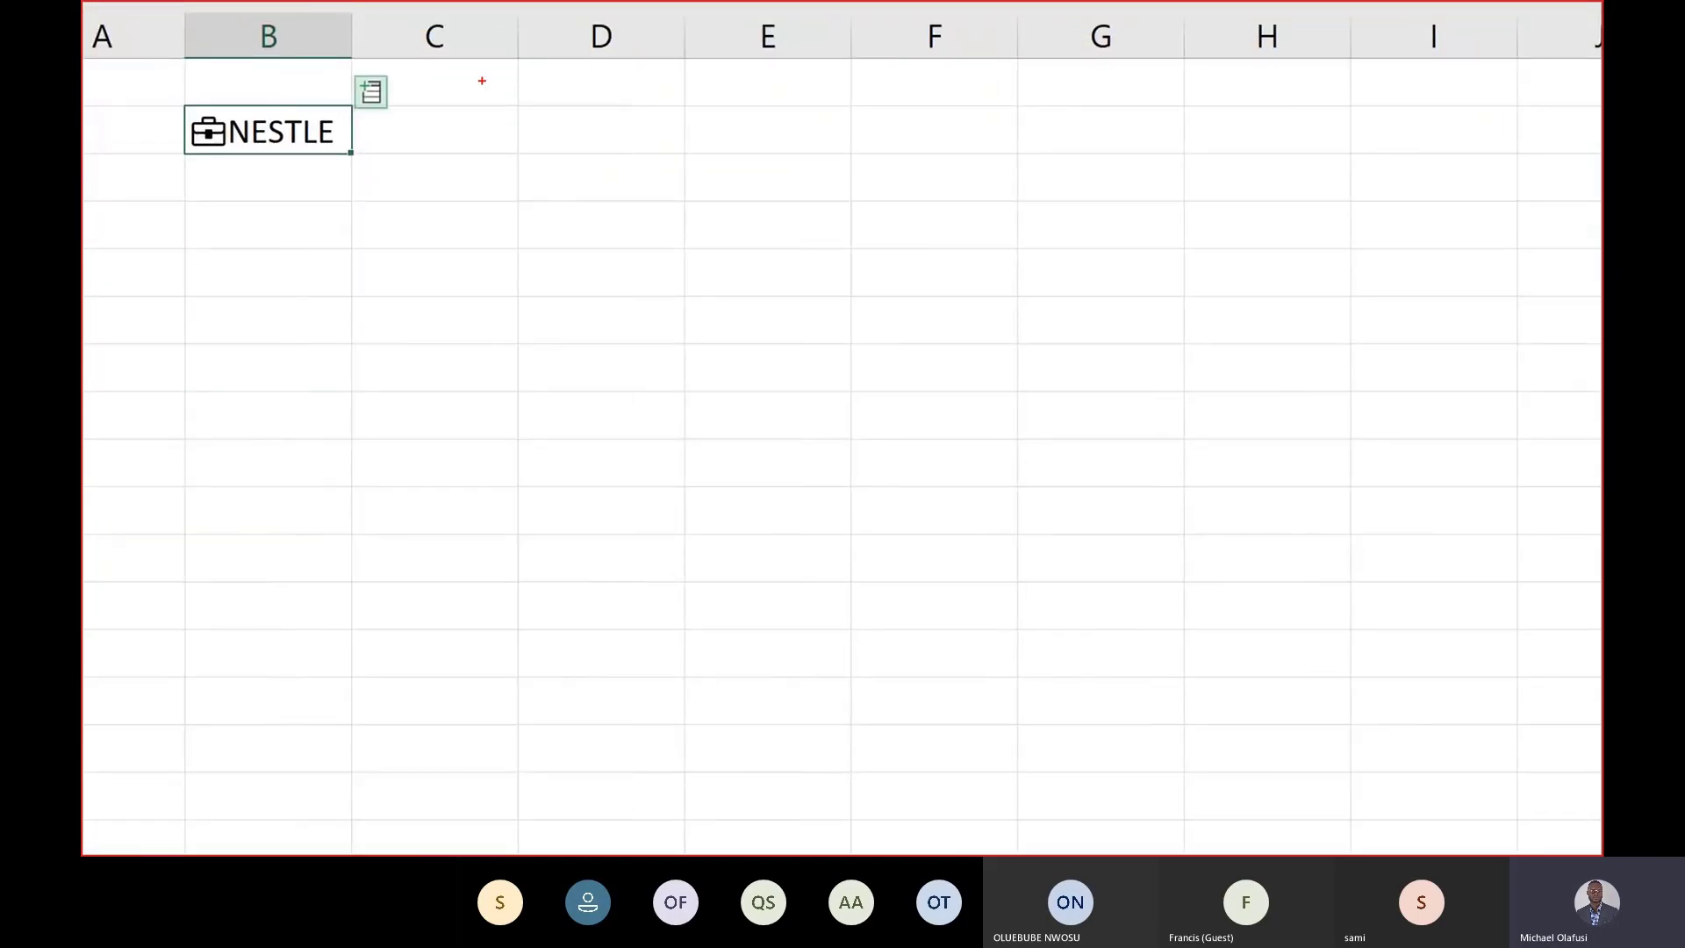
key("Escape")
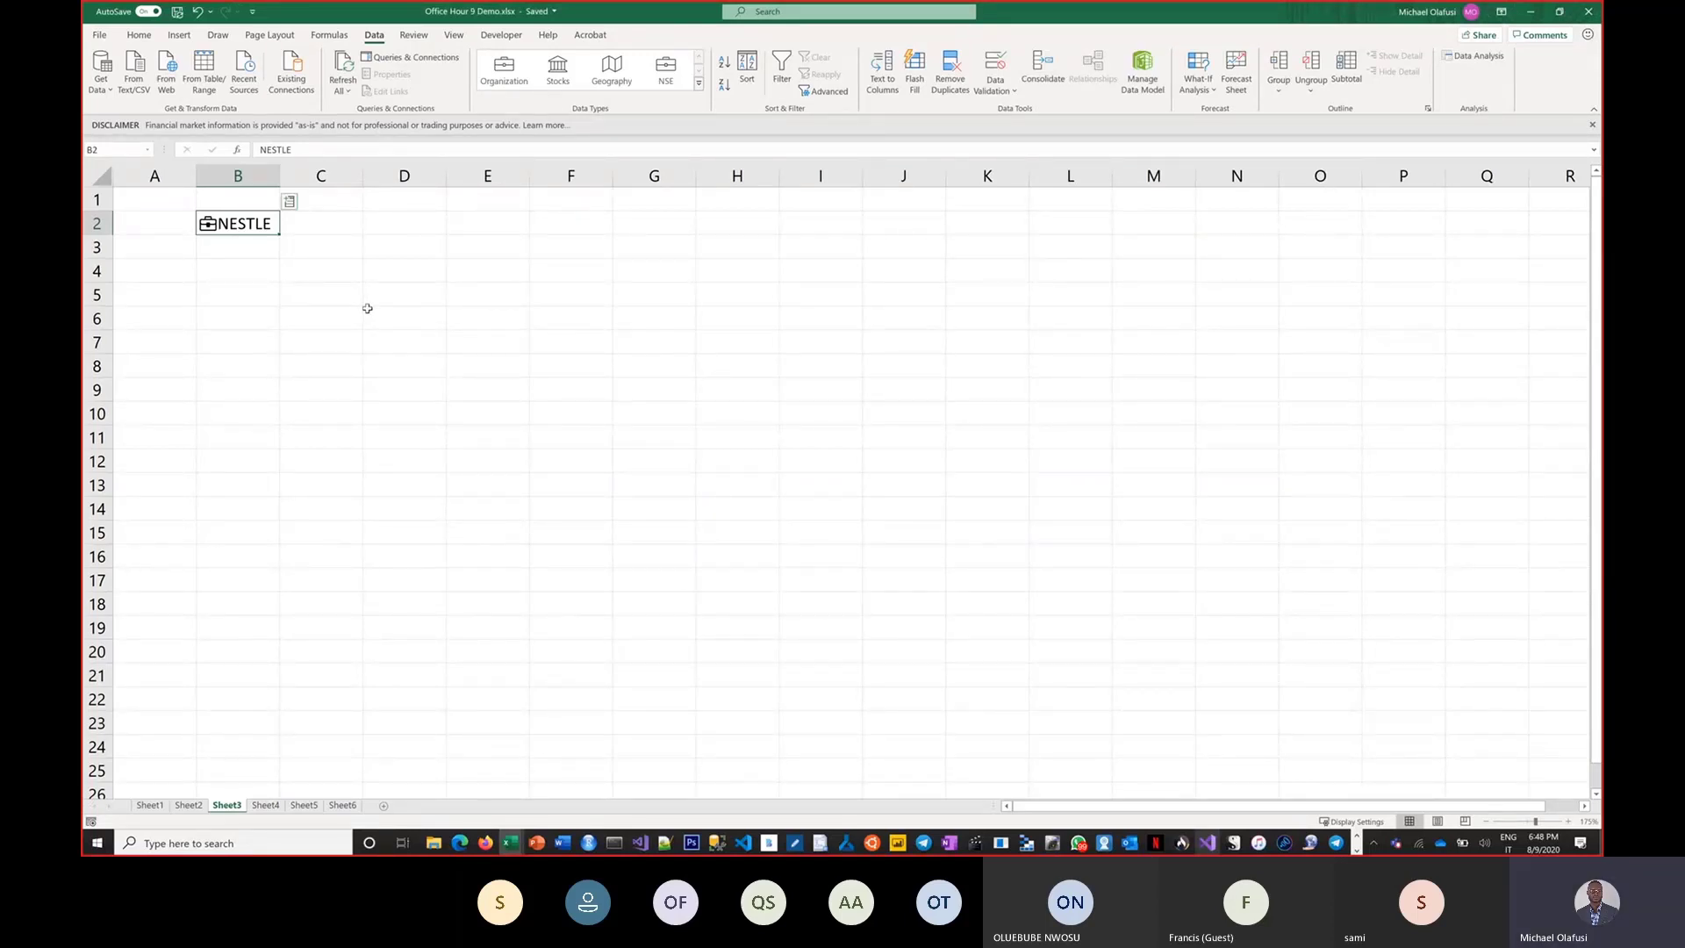
key("Delete")
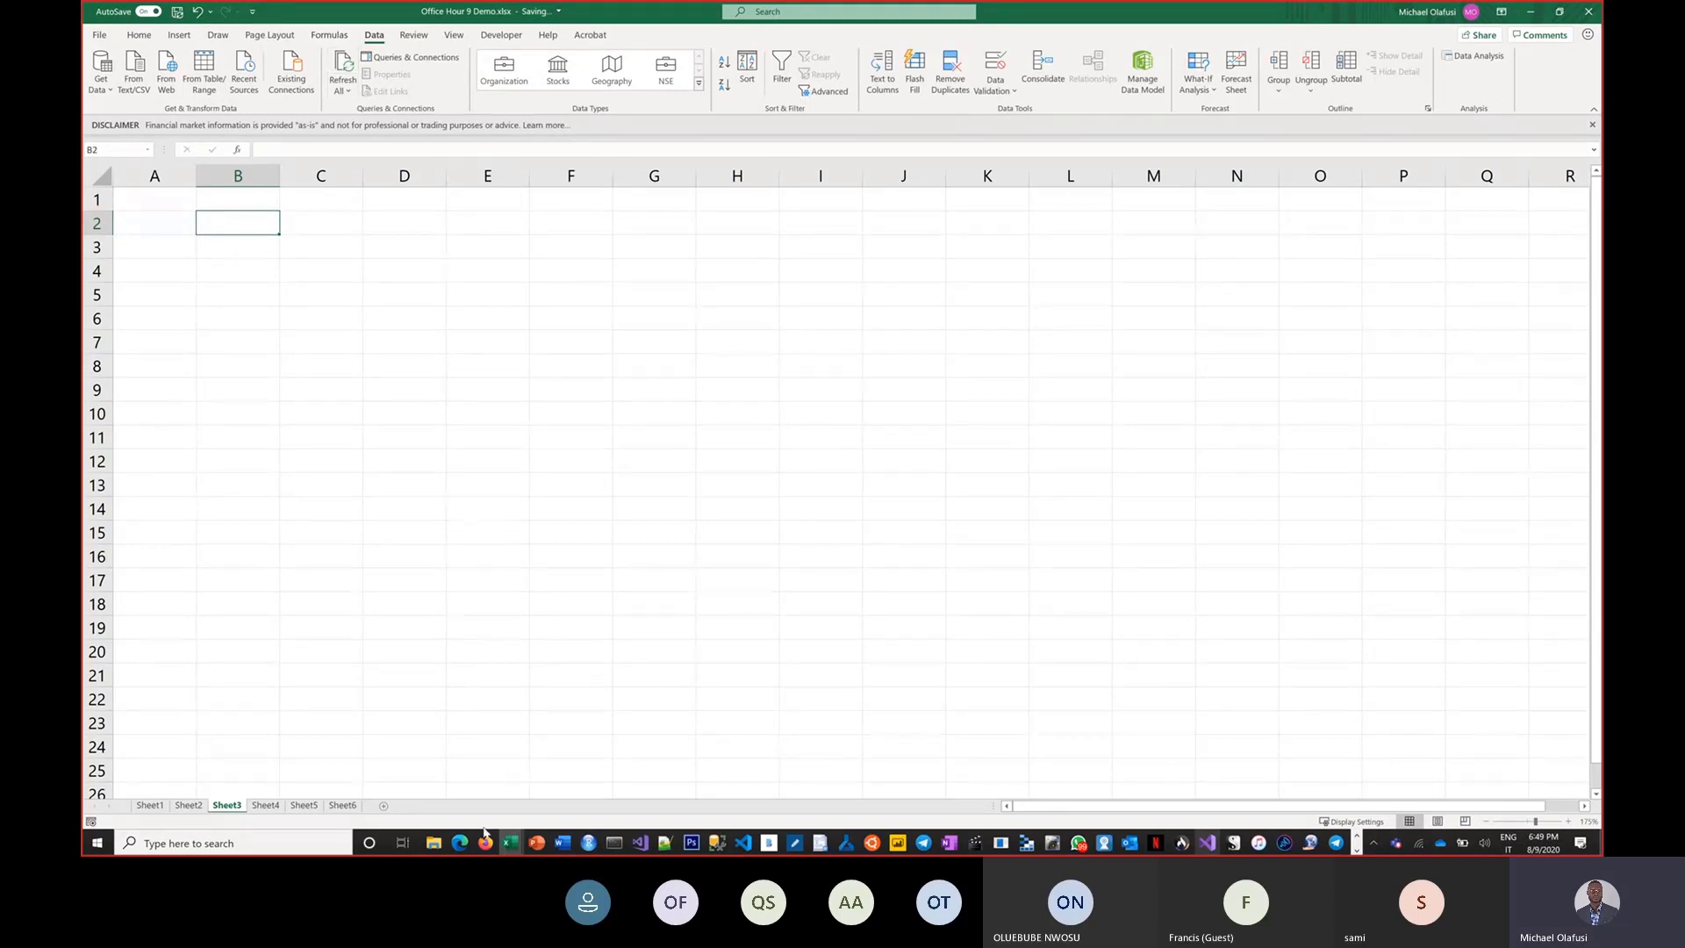
Download the Analyze in Excel updates from the Power BI service.
left_click(459, 848)
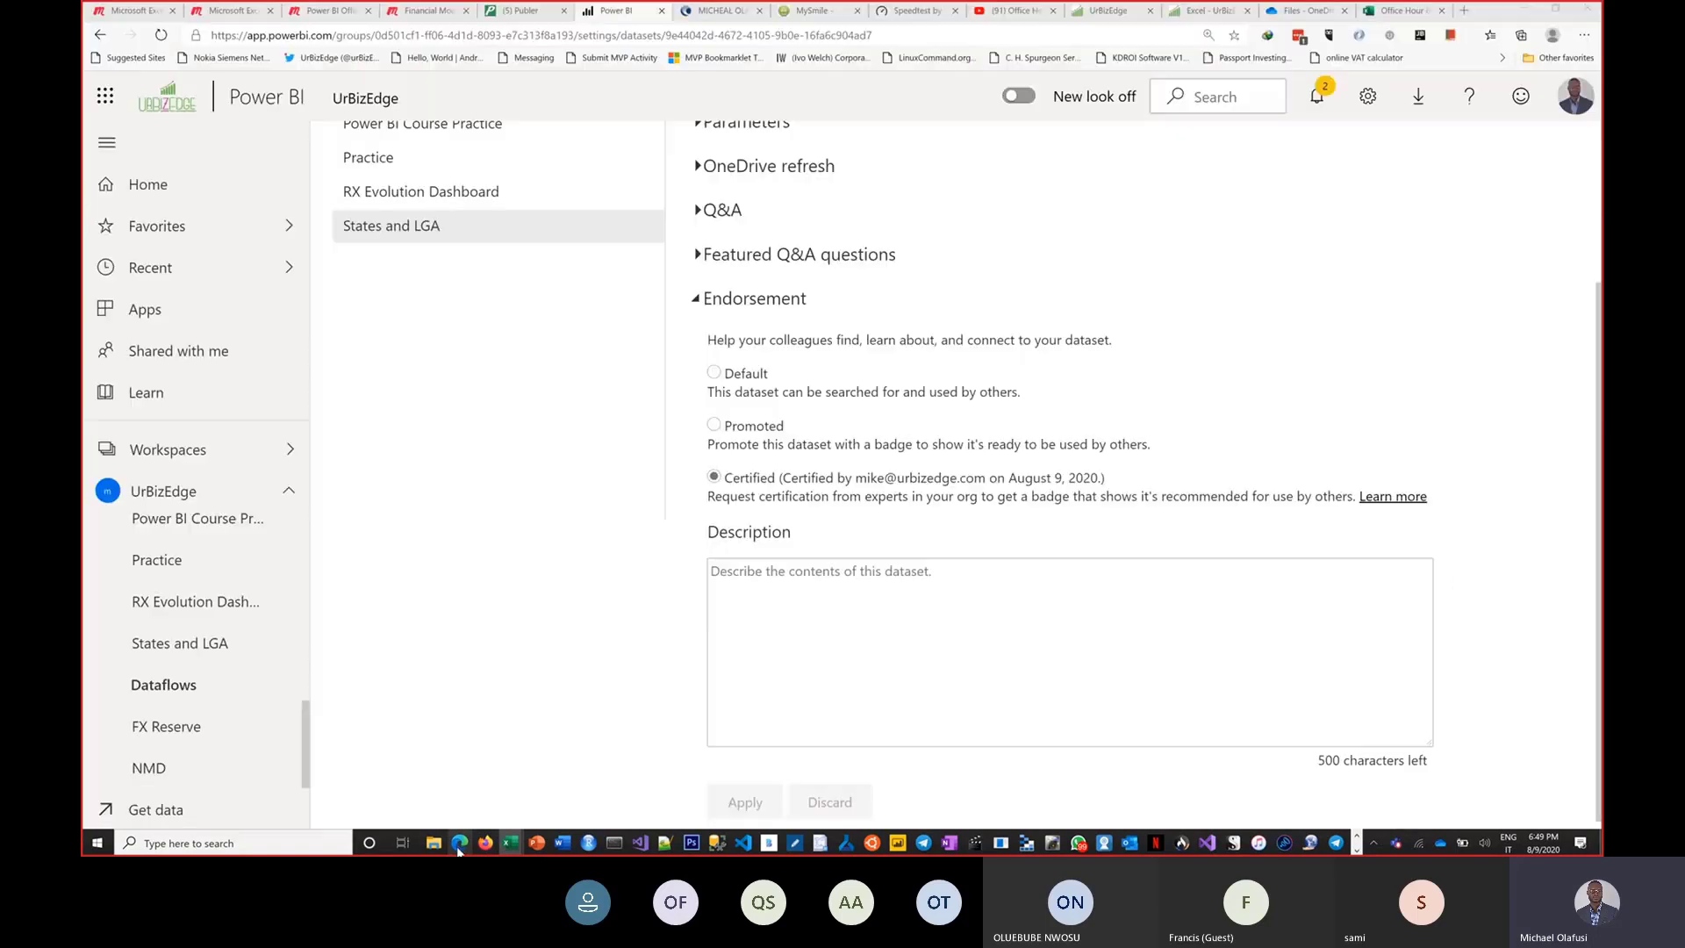
left_click(1424, 110)
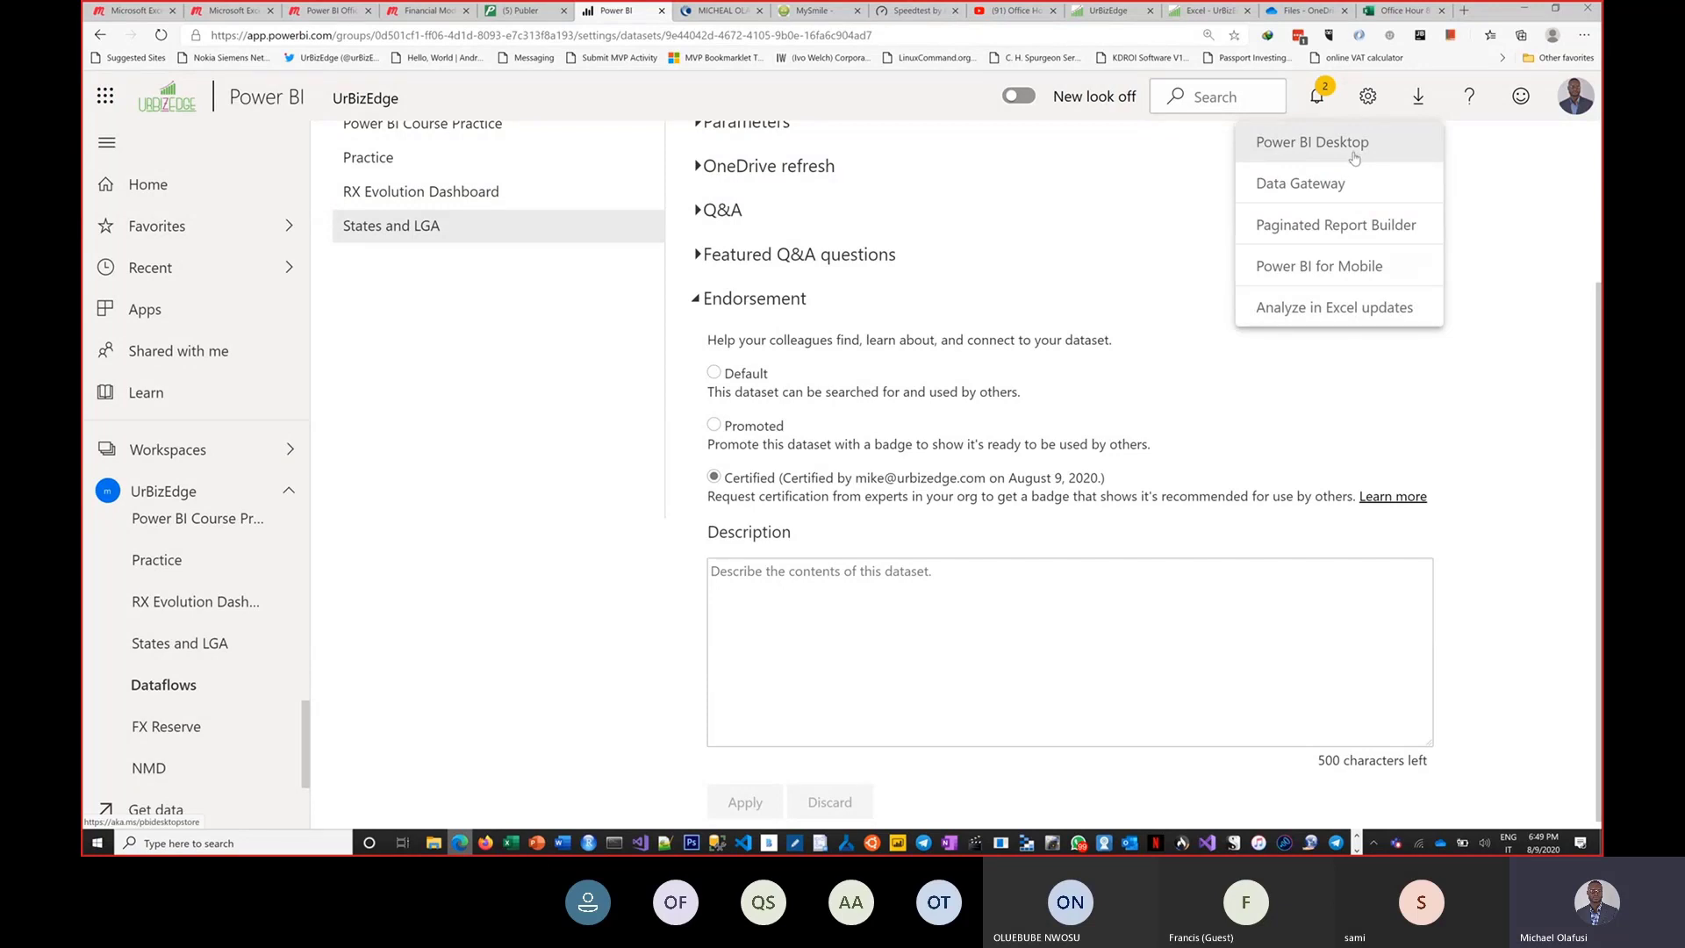
left_click(1359, 318)
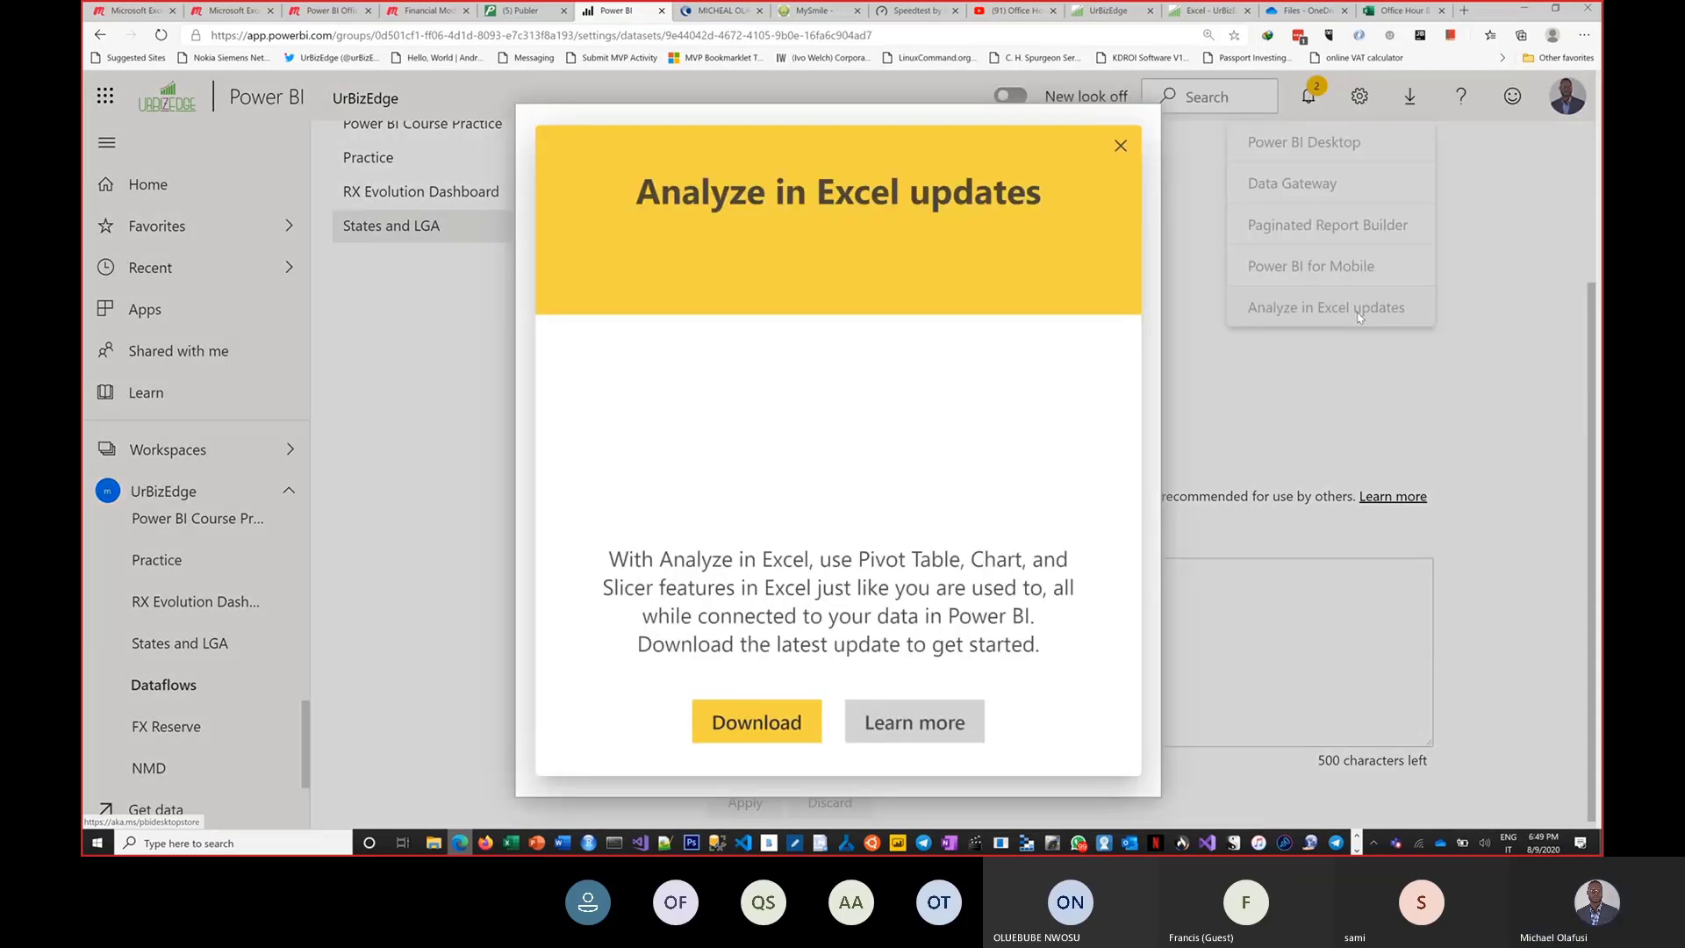
left_click(769, 736)
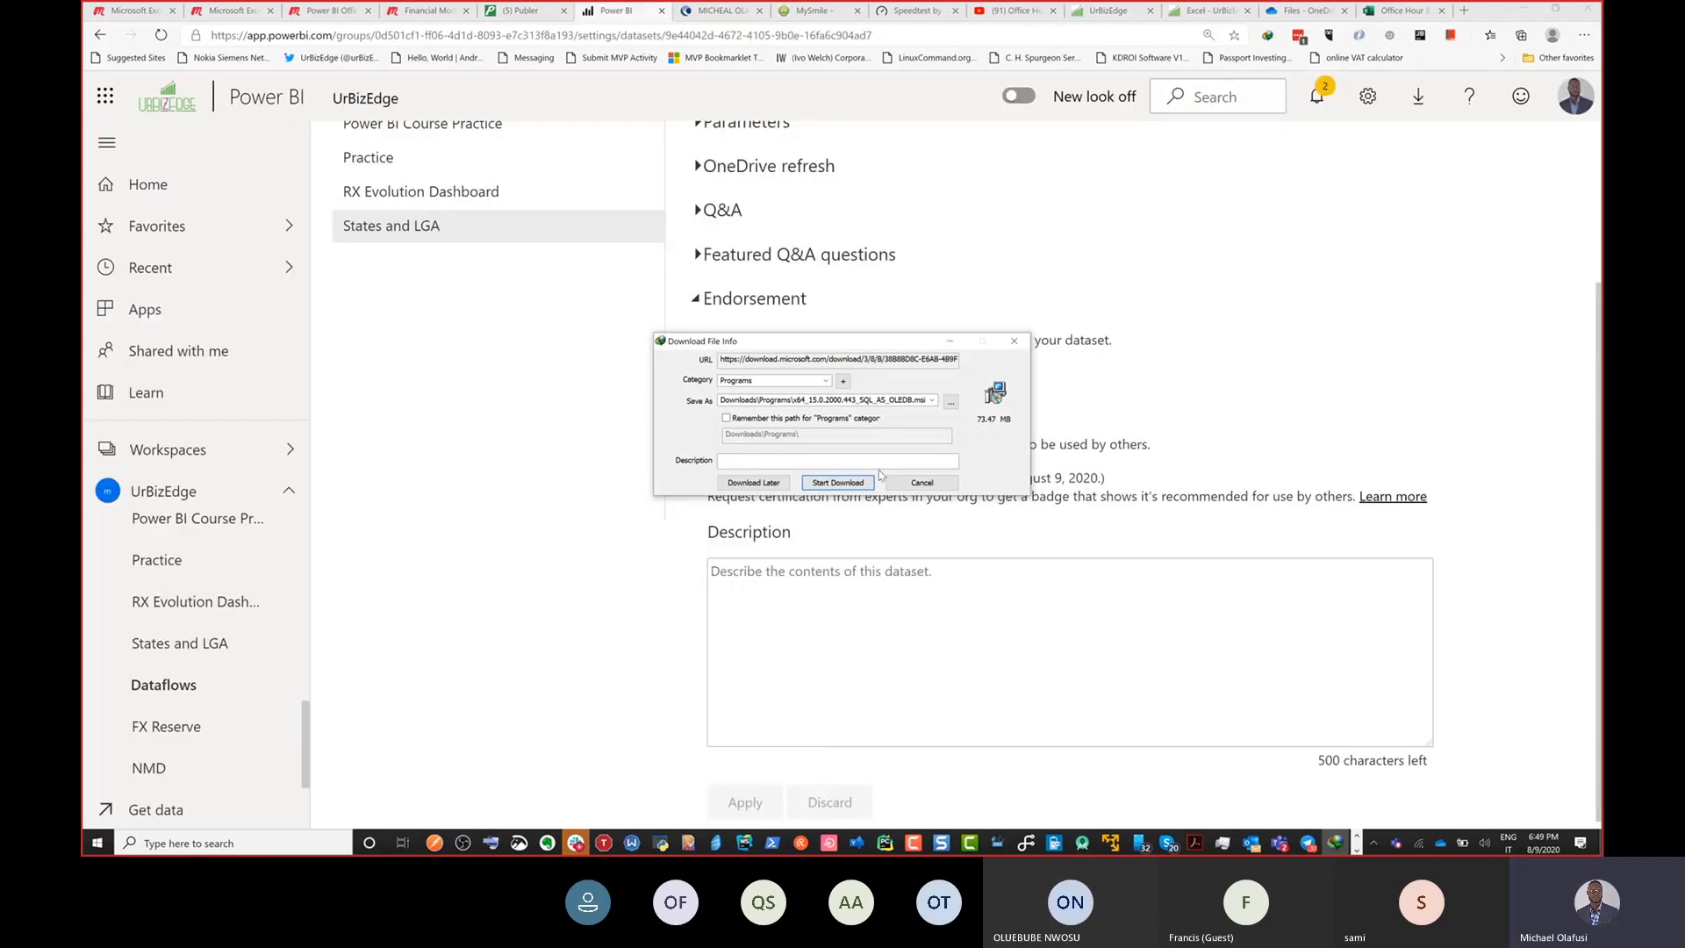
left_click(835, 483)
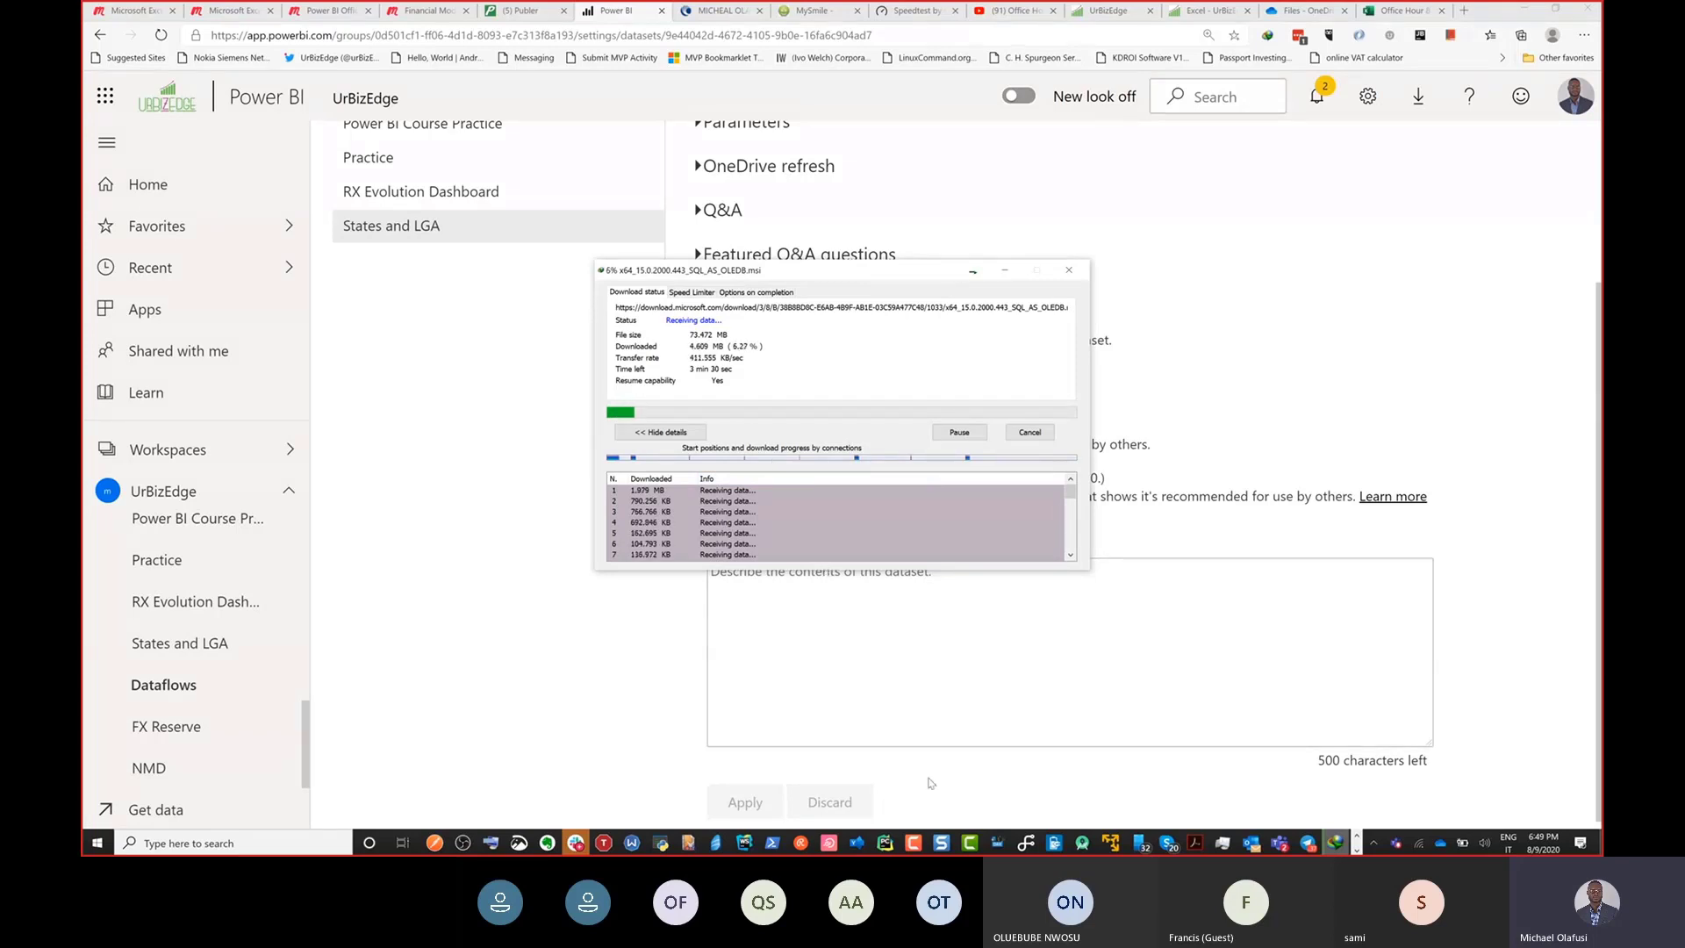
Switch to the Office Hour 9 Demo workbook in Excel and browse the Get Data database sources.
left_click(1356, 836)
mouse_move(899, 844)
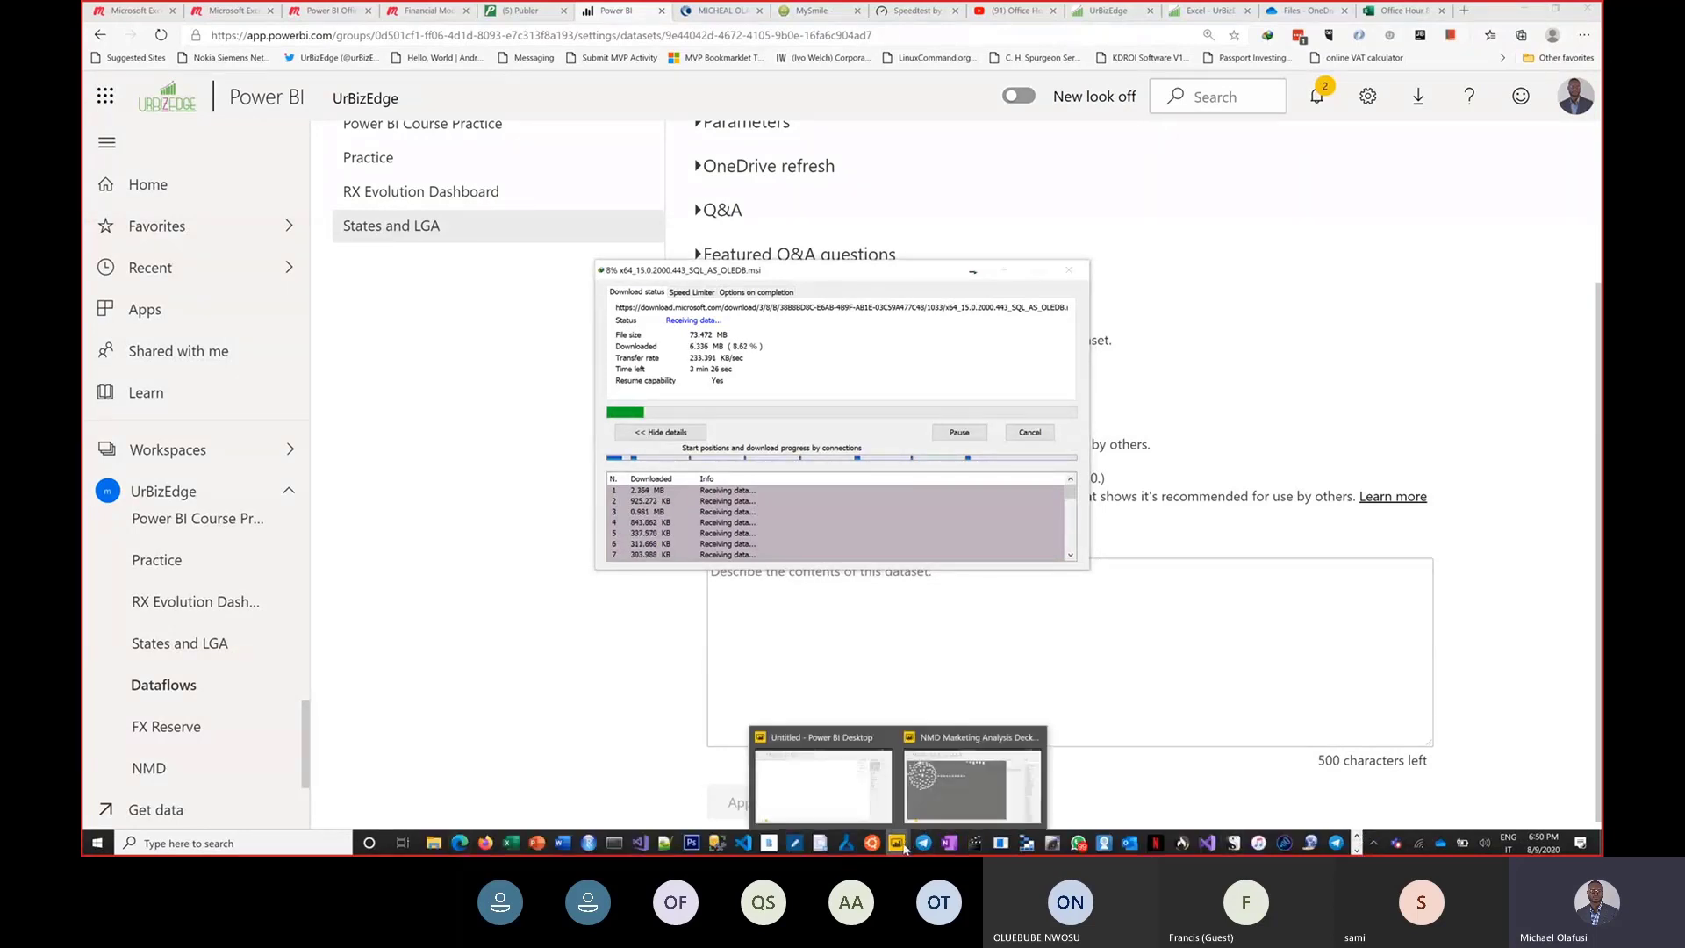
left_click(829, 779)
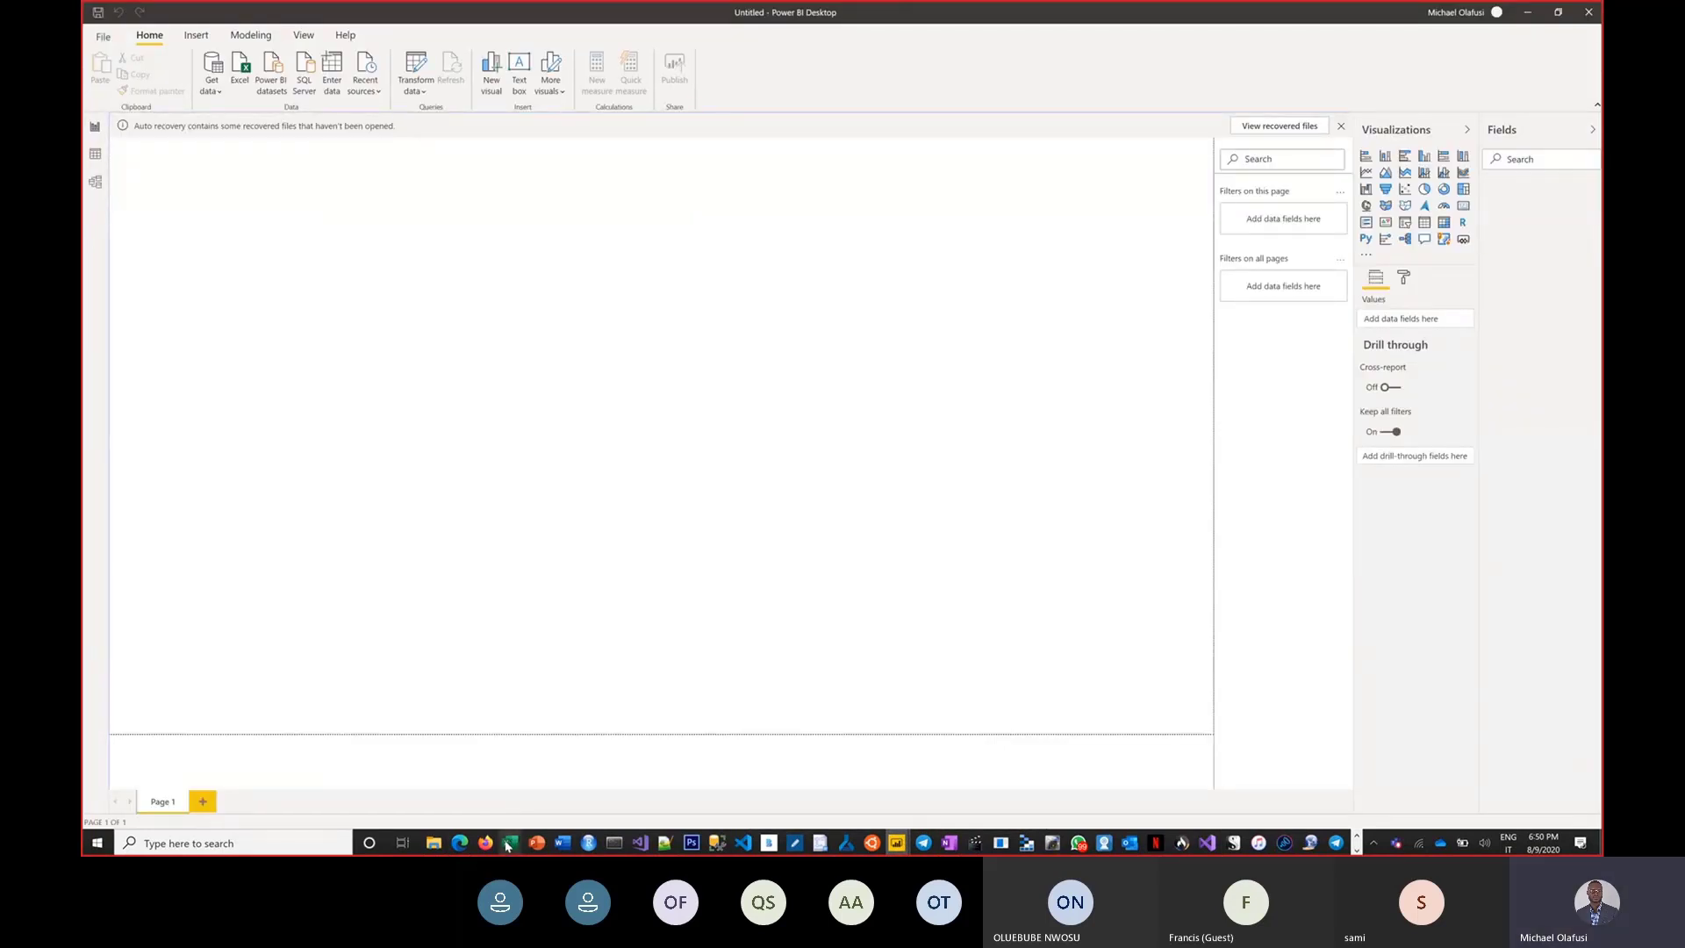
mouse_move(509, 847)
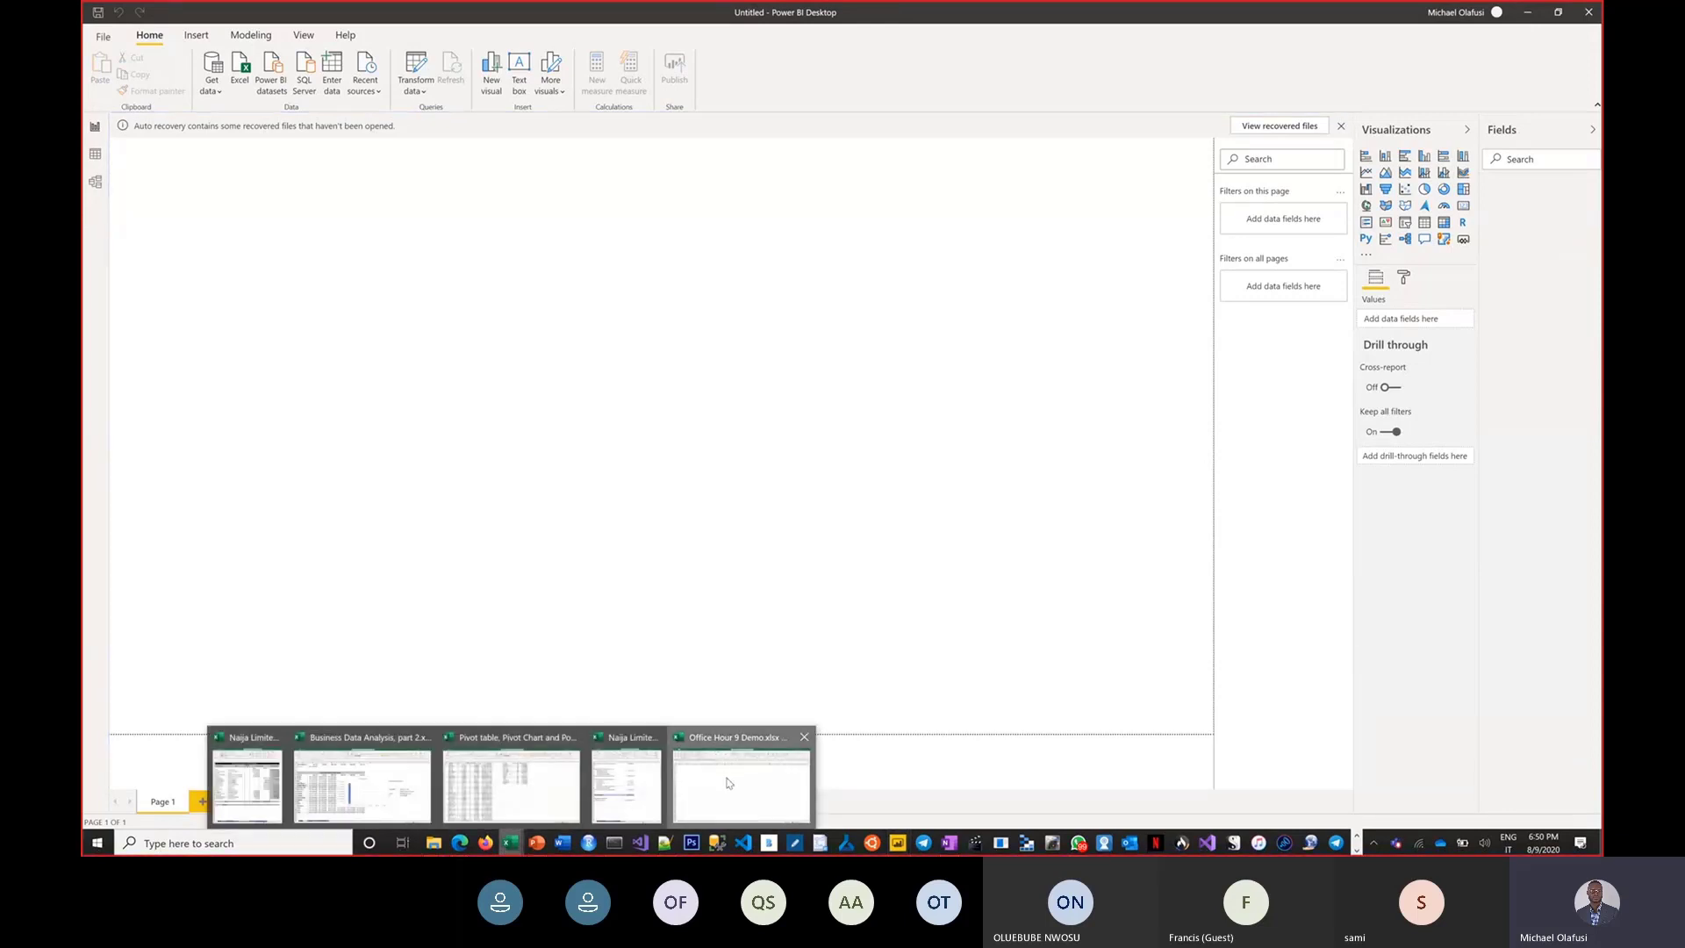
left_click(736, 780)
left_click(367, 376)
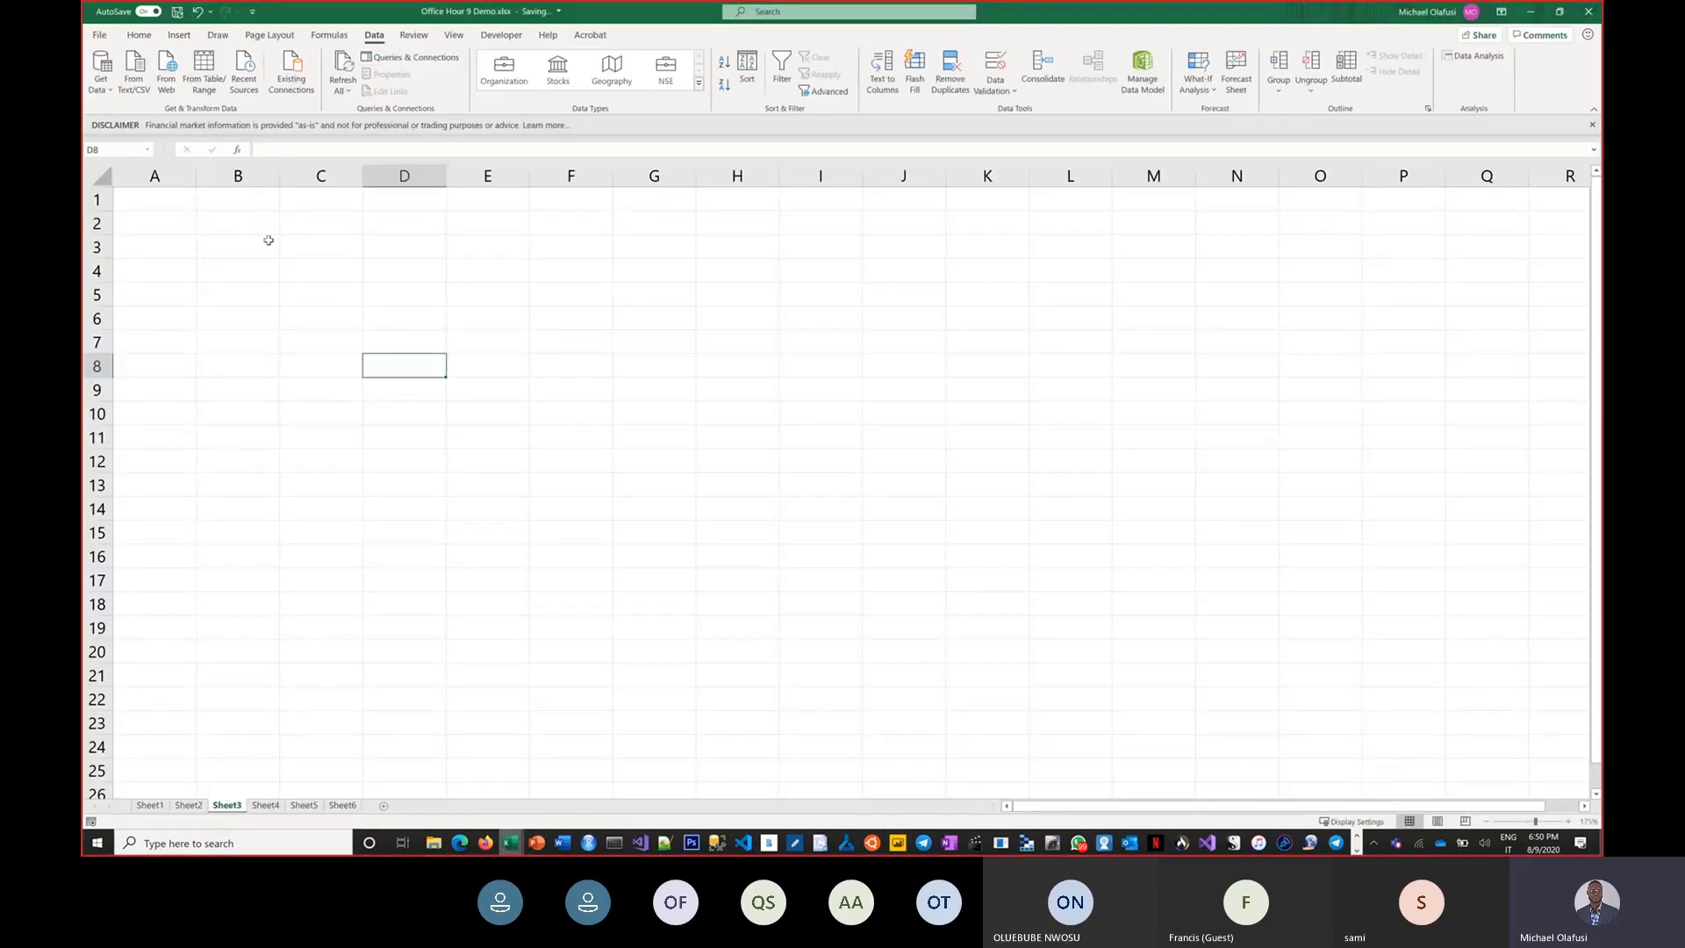
left_click(106, 91)
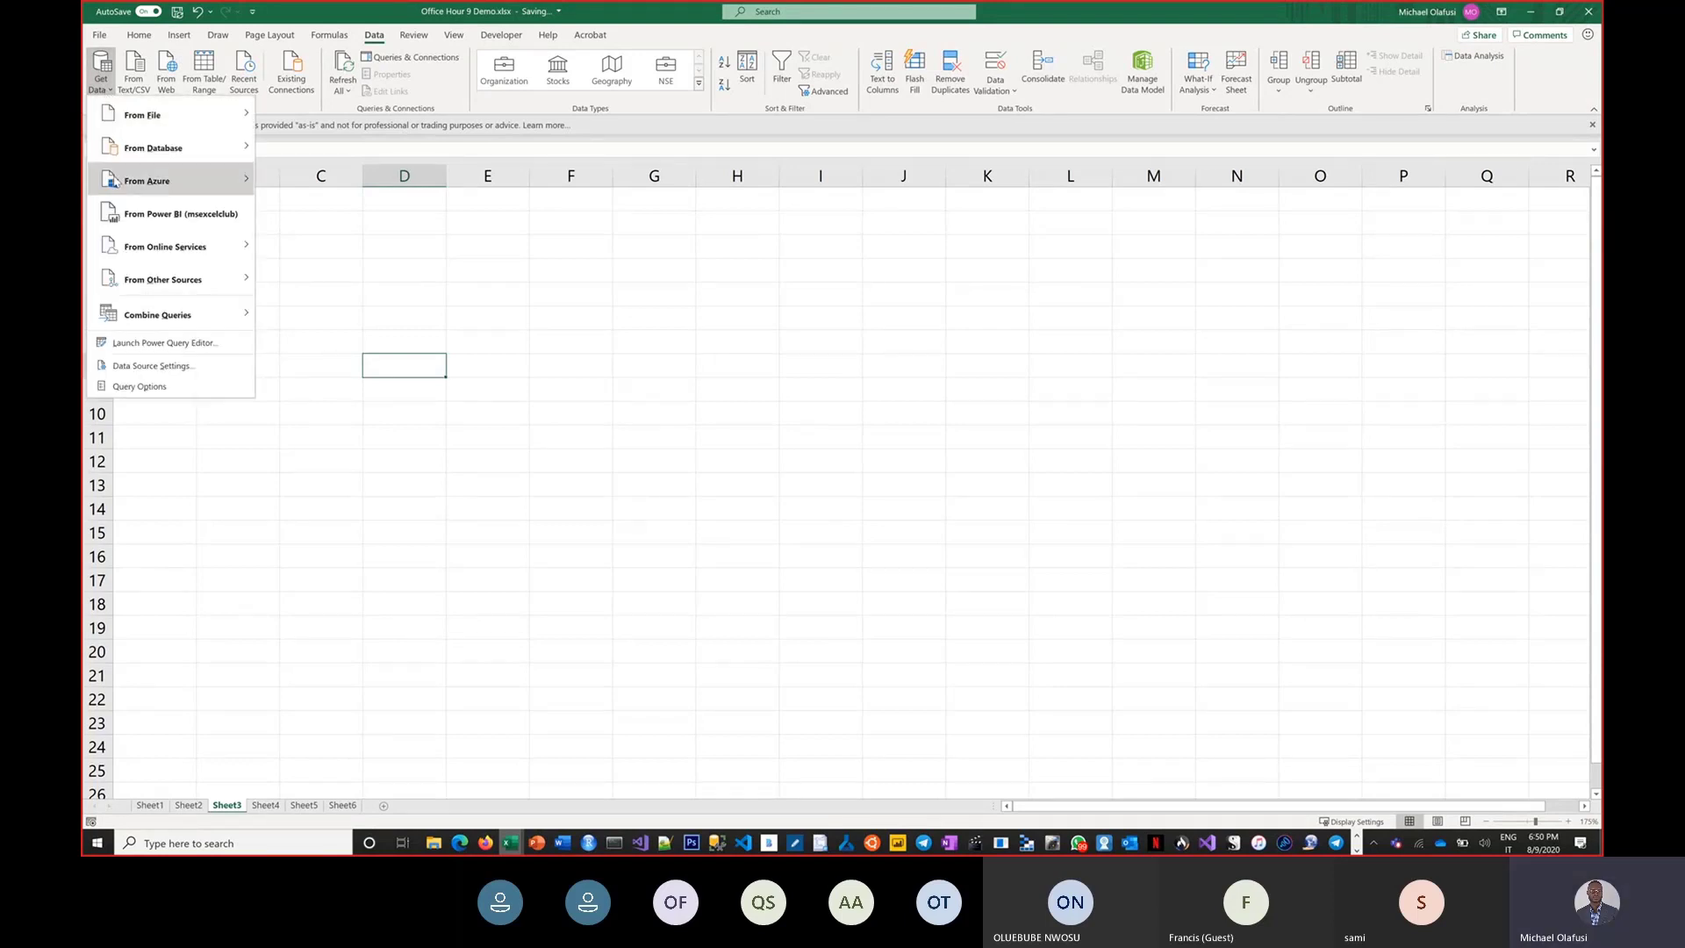
mouse_move(114, 182)
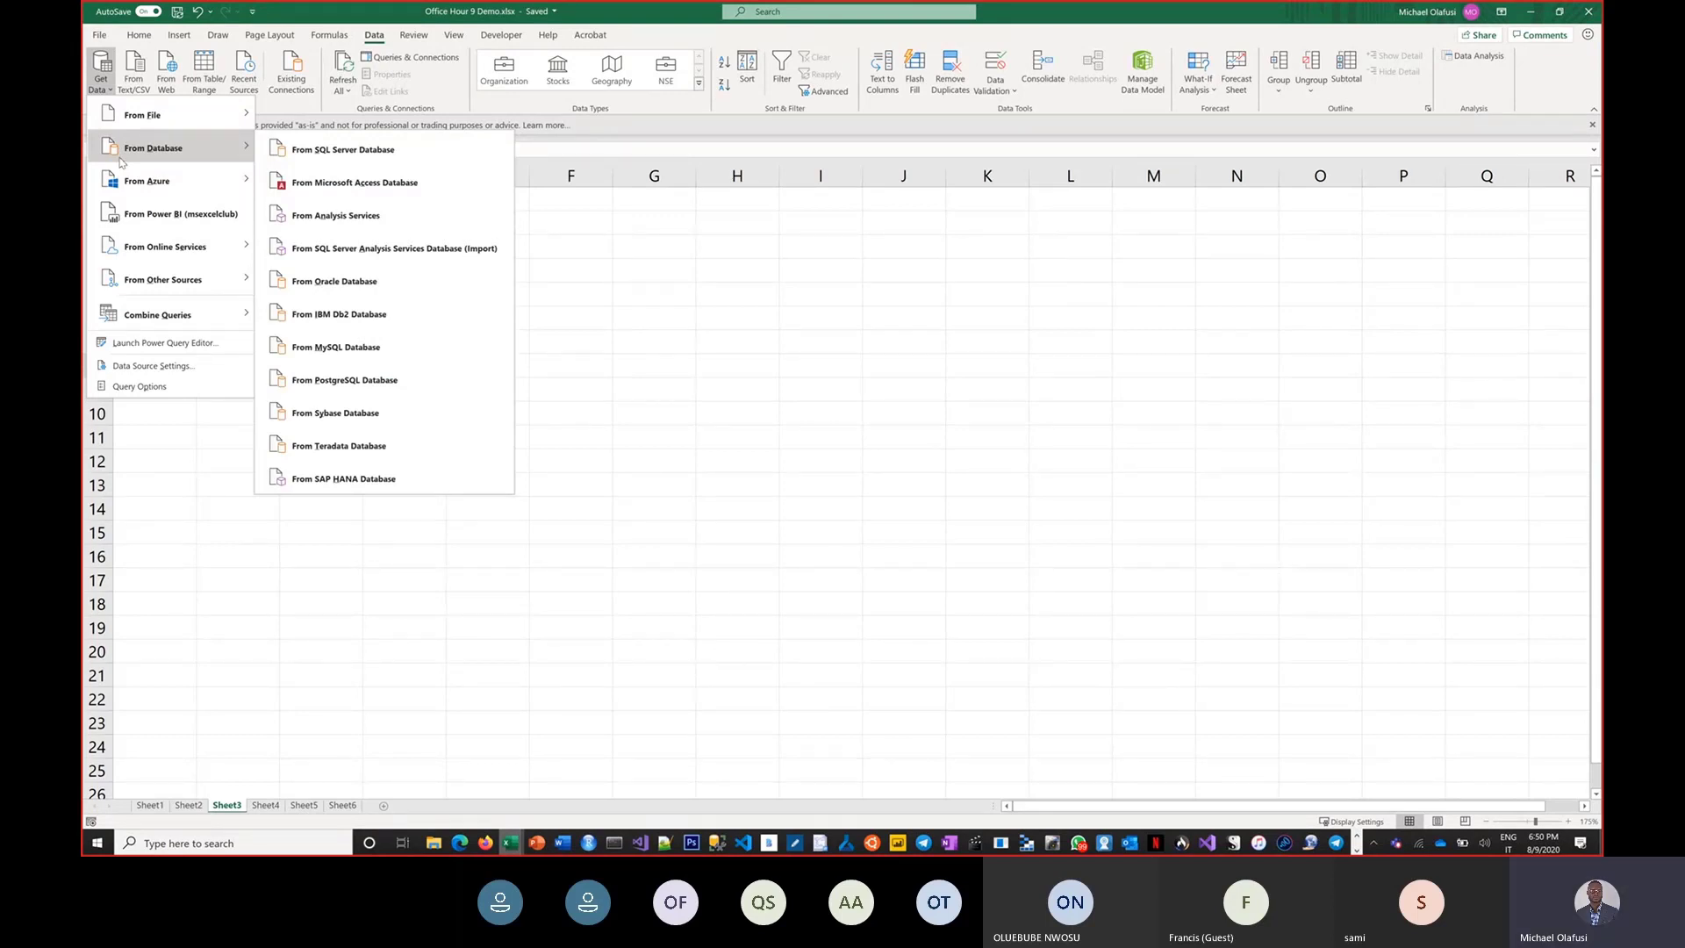
Browse Power BI Desktop's common data sources, opening and dismissing the Web source dialog.
mouse_move(897, 843)
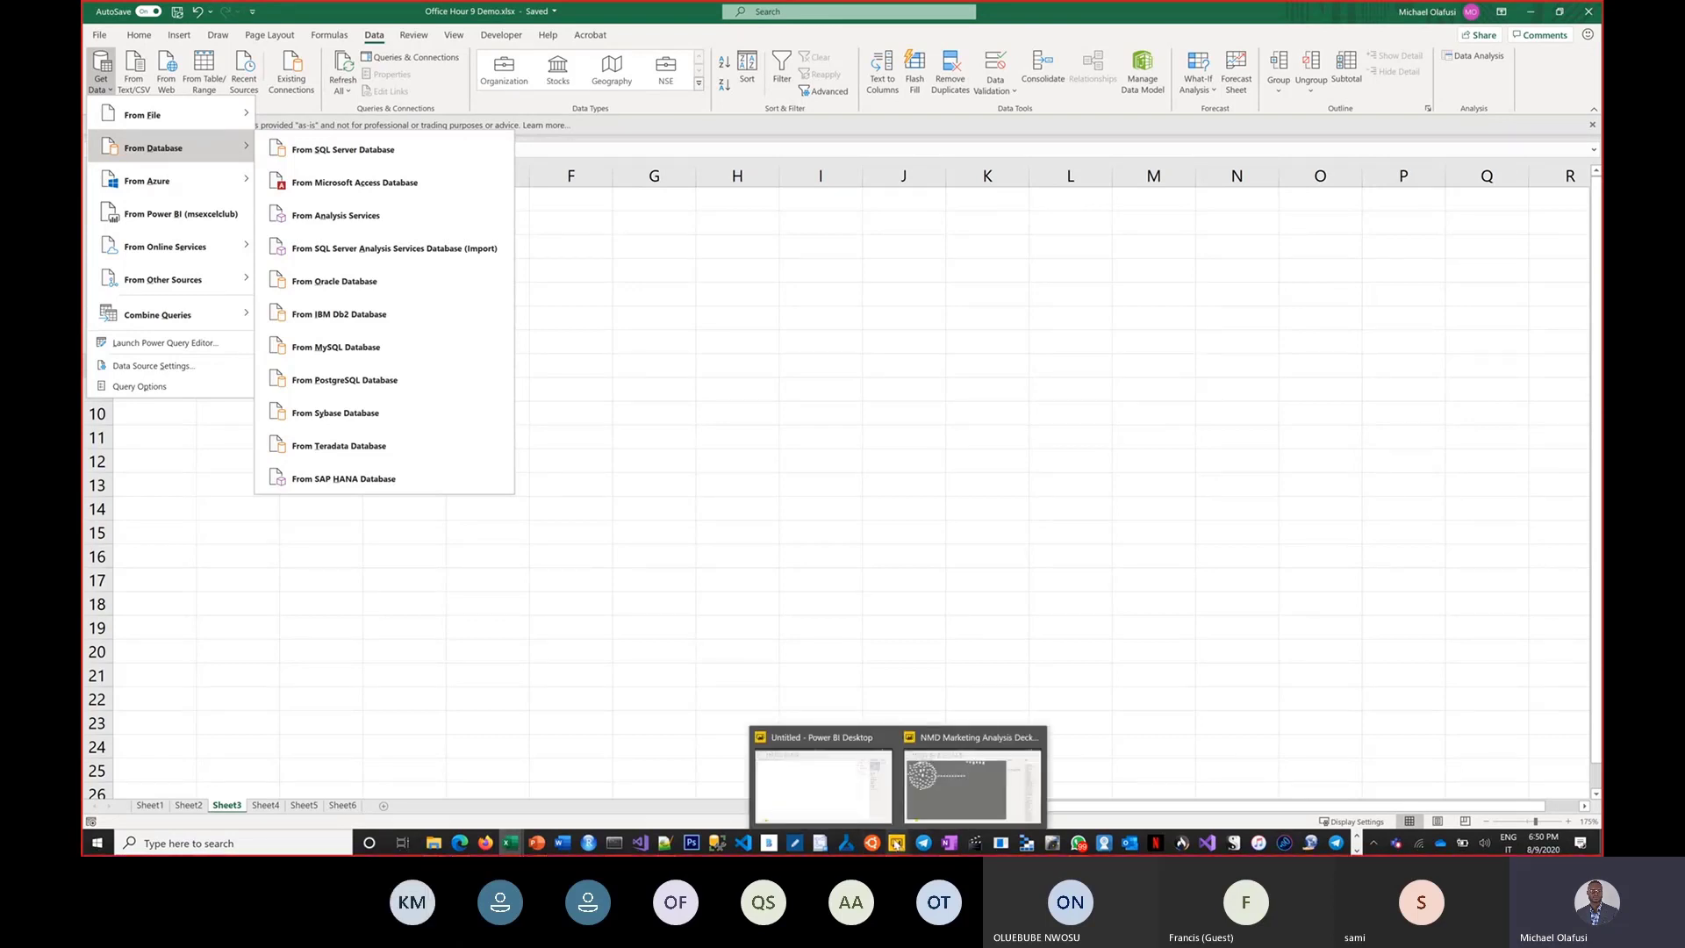
left_click(822, 784)
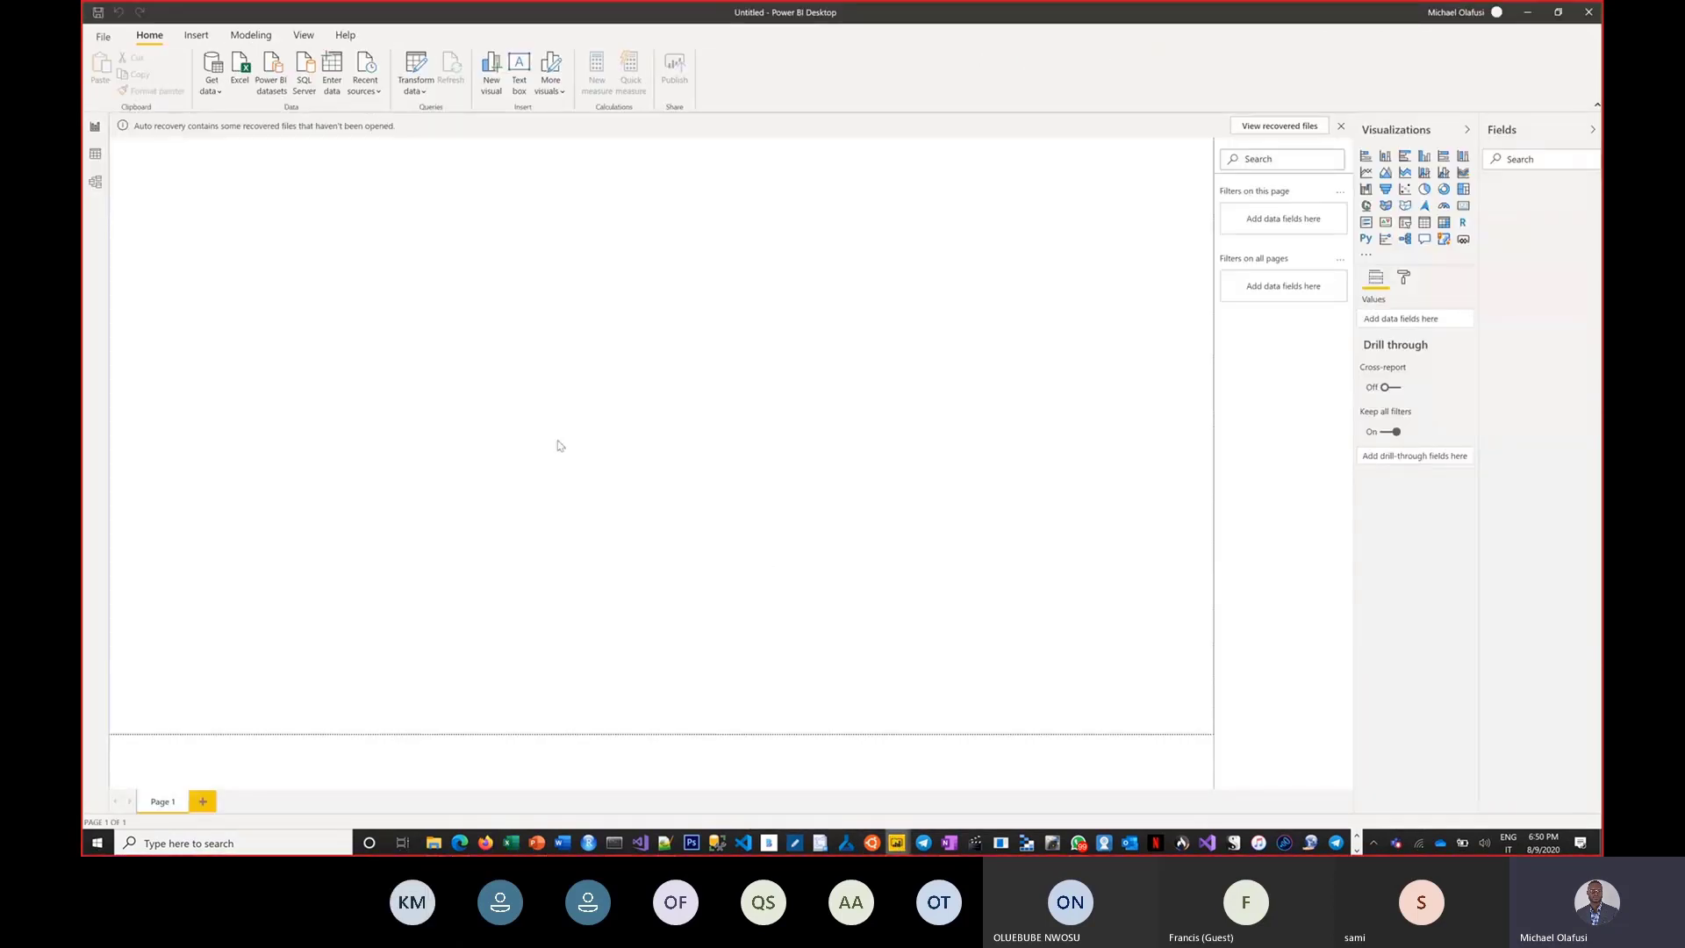
left_click(207, 92)
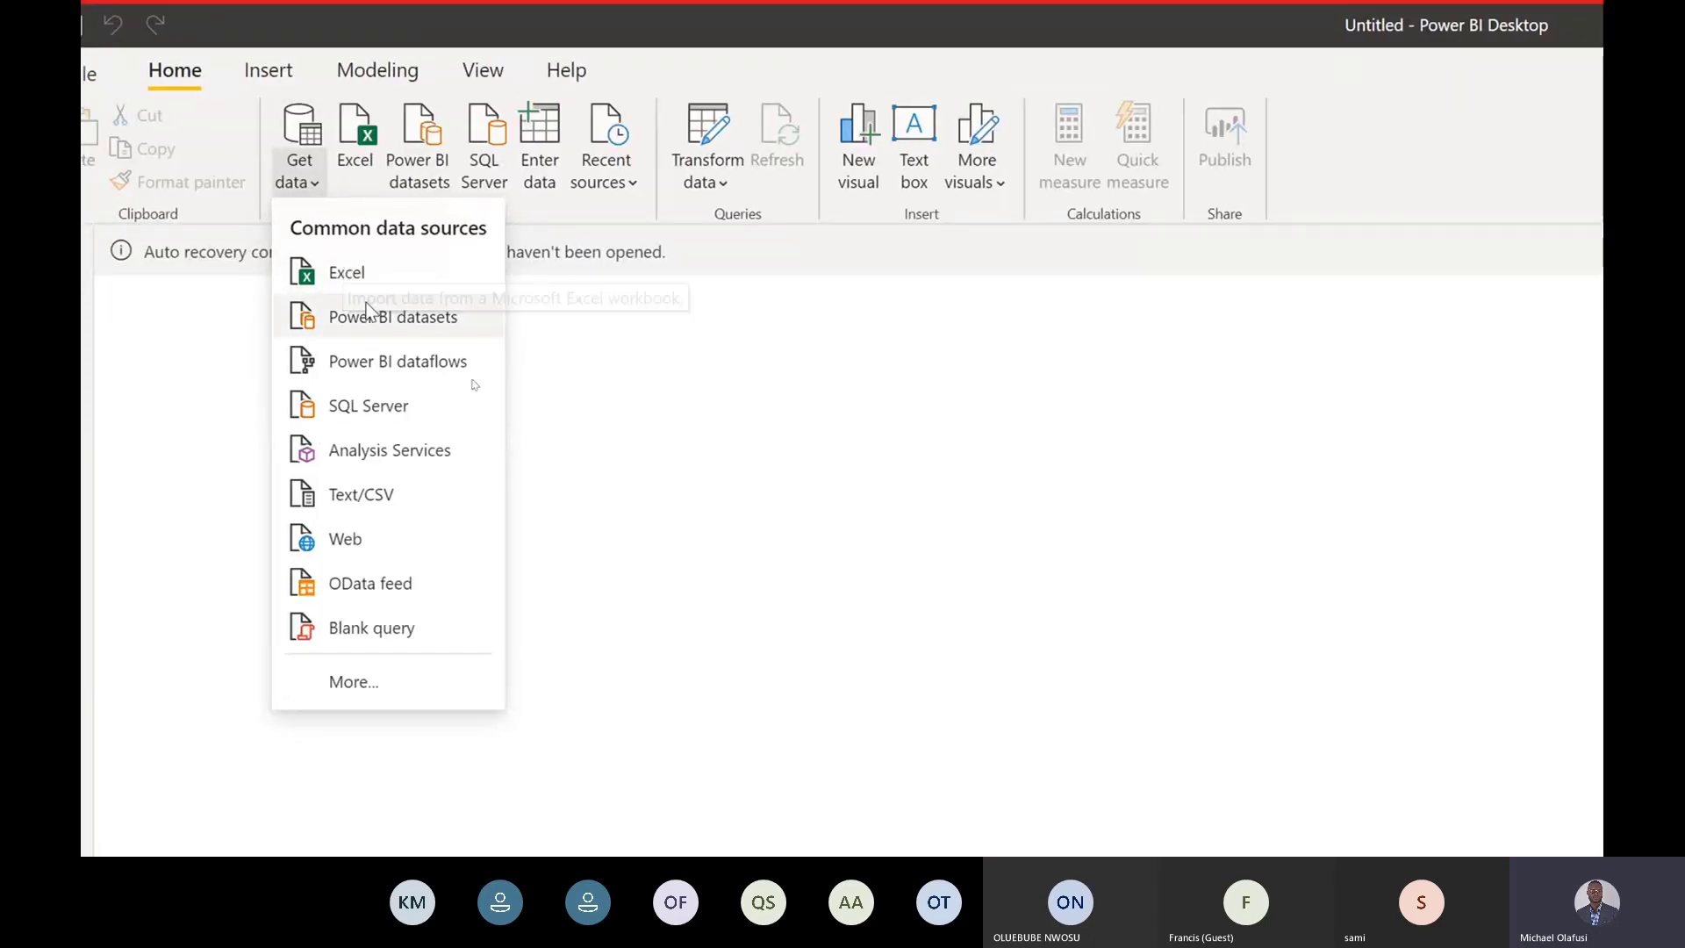
left_click(330, 533)
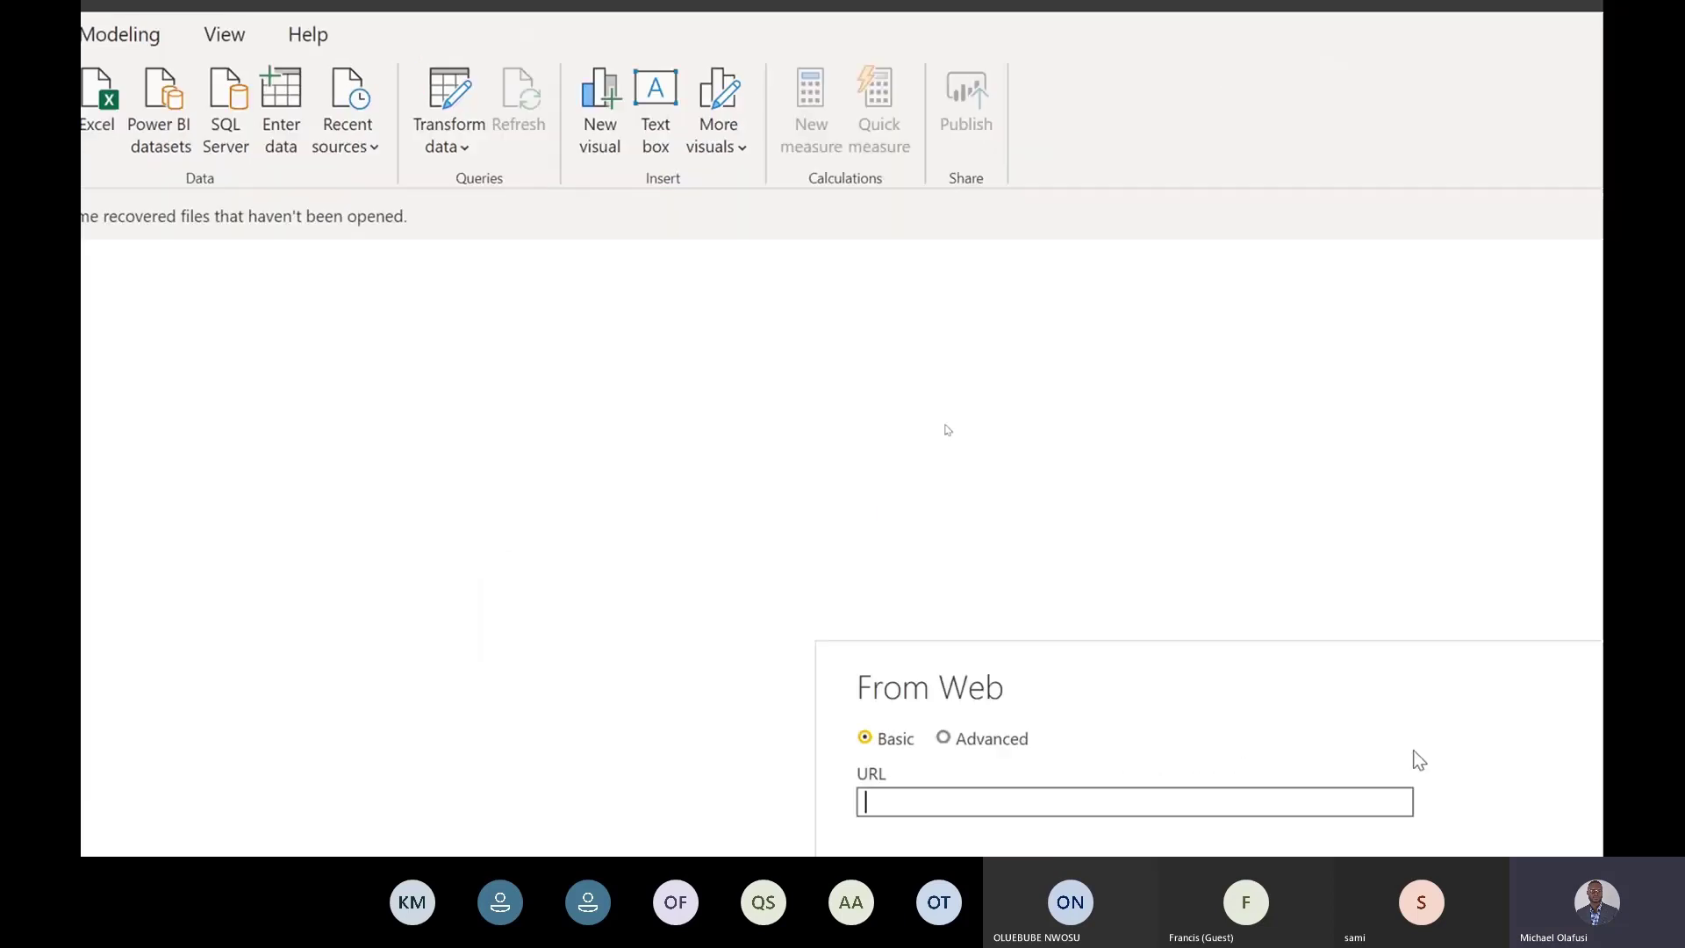
key("Escape")
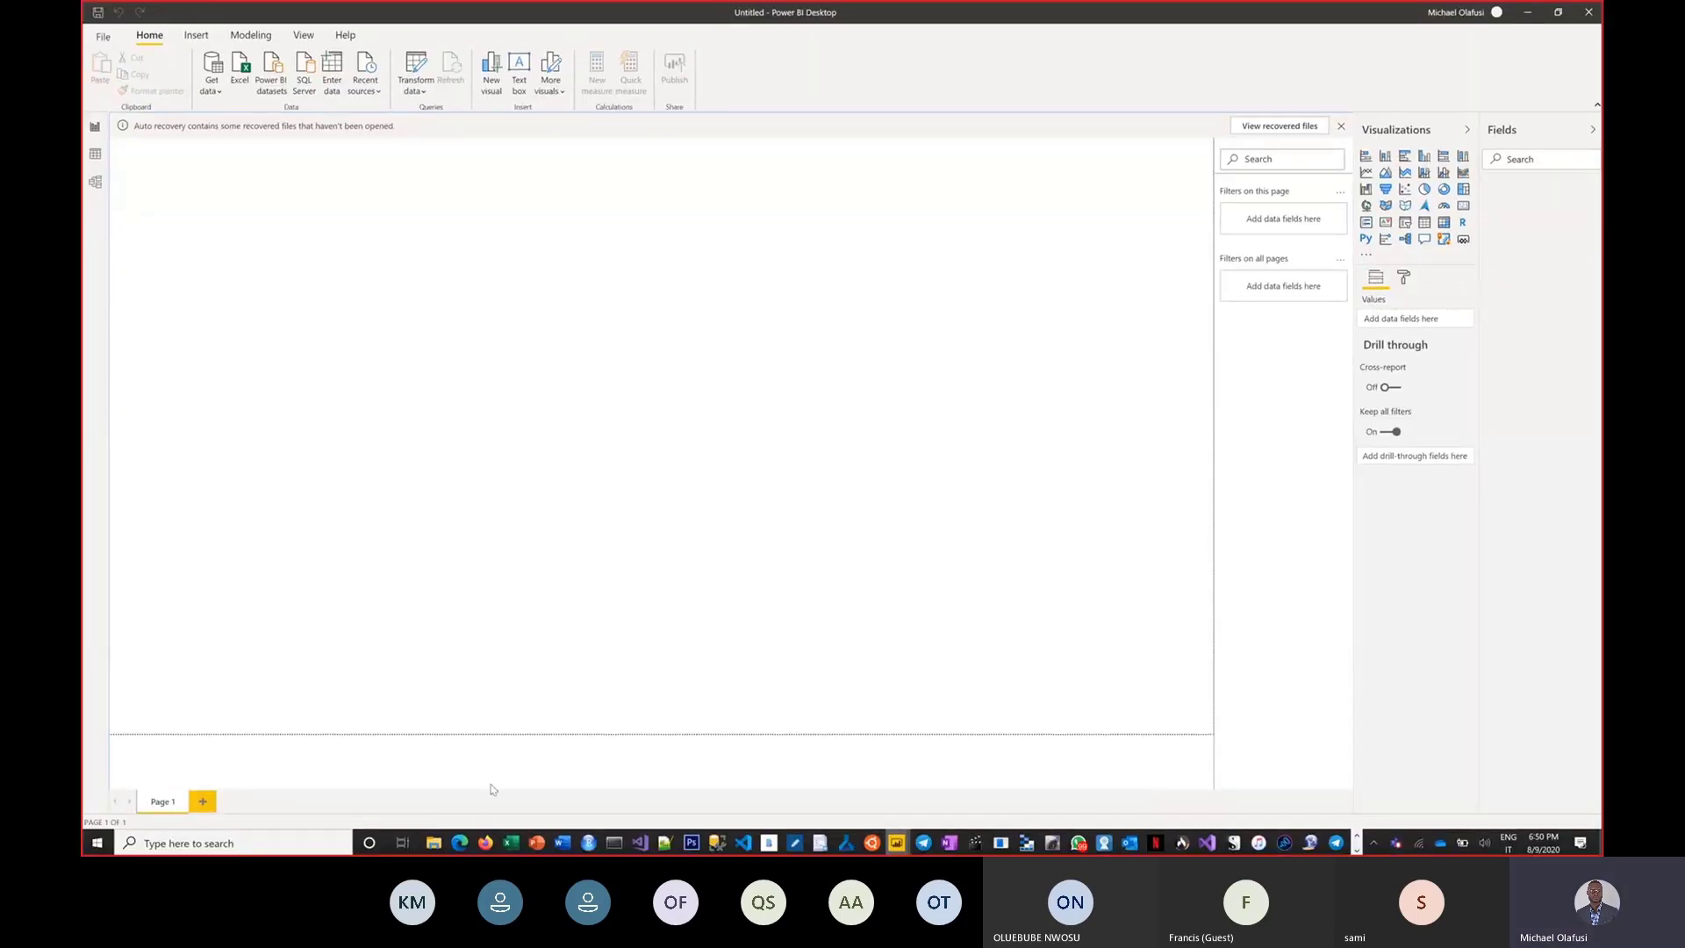
Open the Office Hour 8 - dynamic dropdown_list workbook from Excel Online in the desktop Excel app.
mouse_move(457, 847)
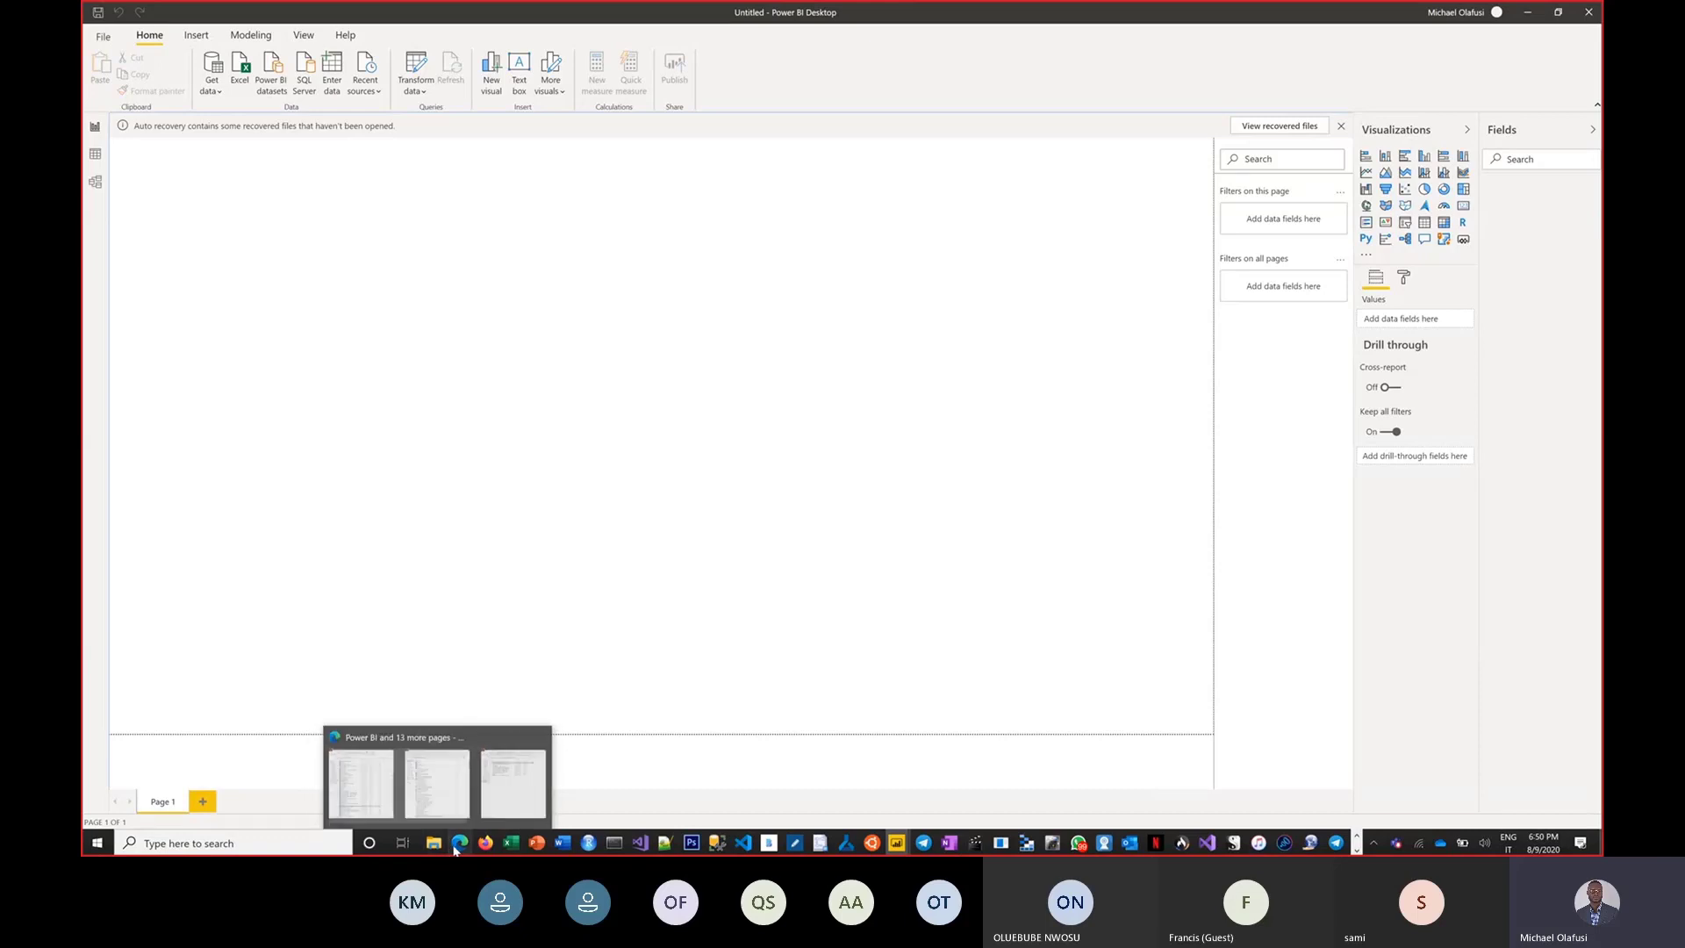
left_click(465, 808)
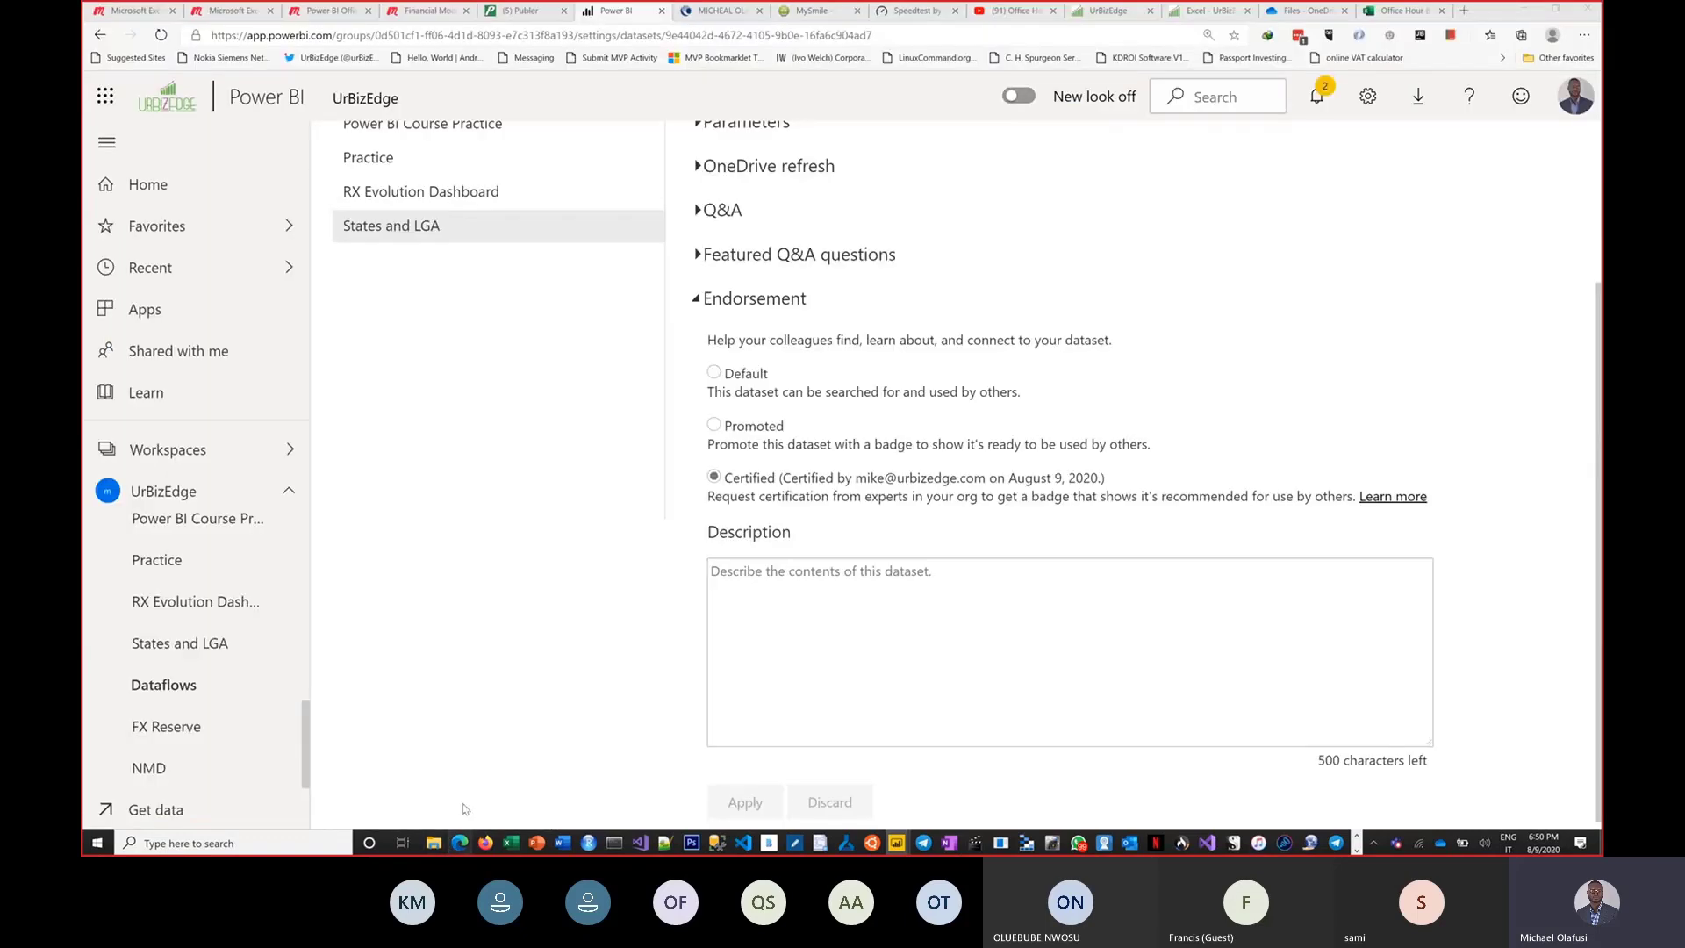
left_click(1194, 12)
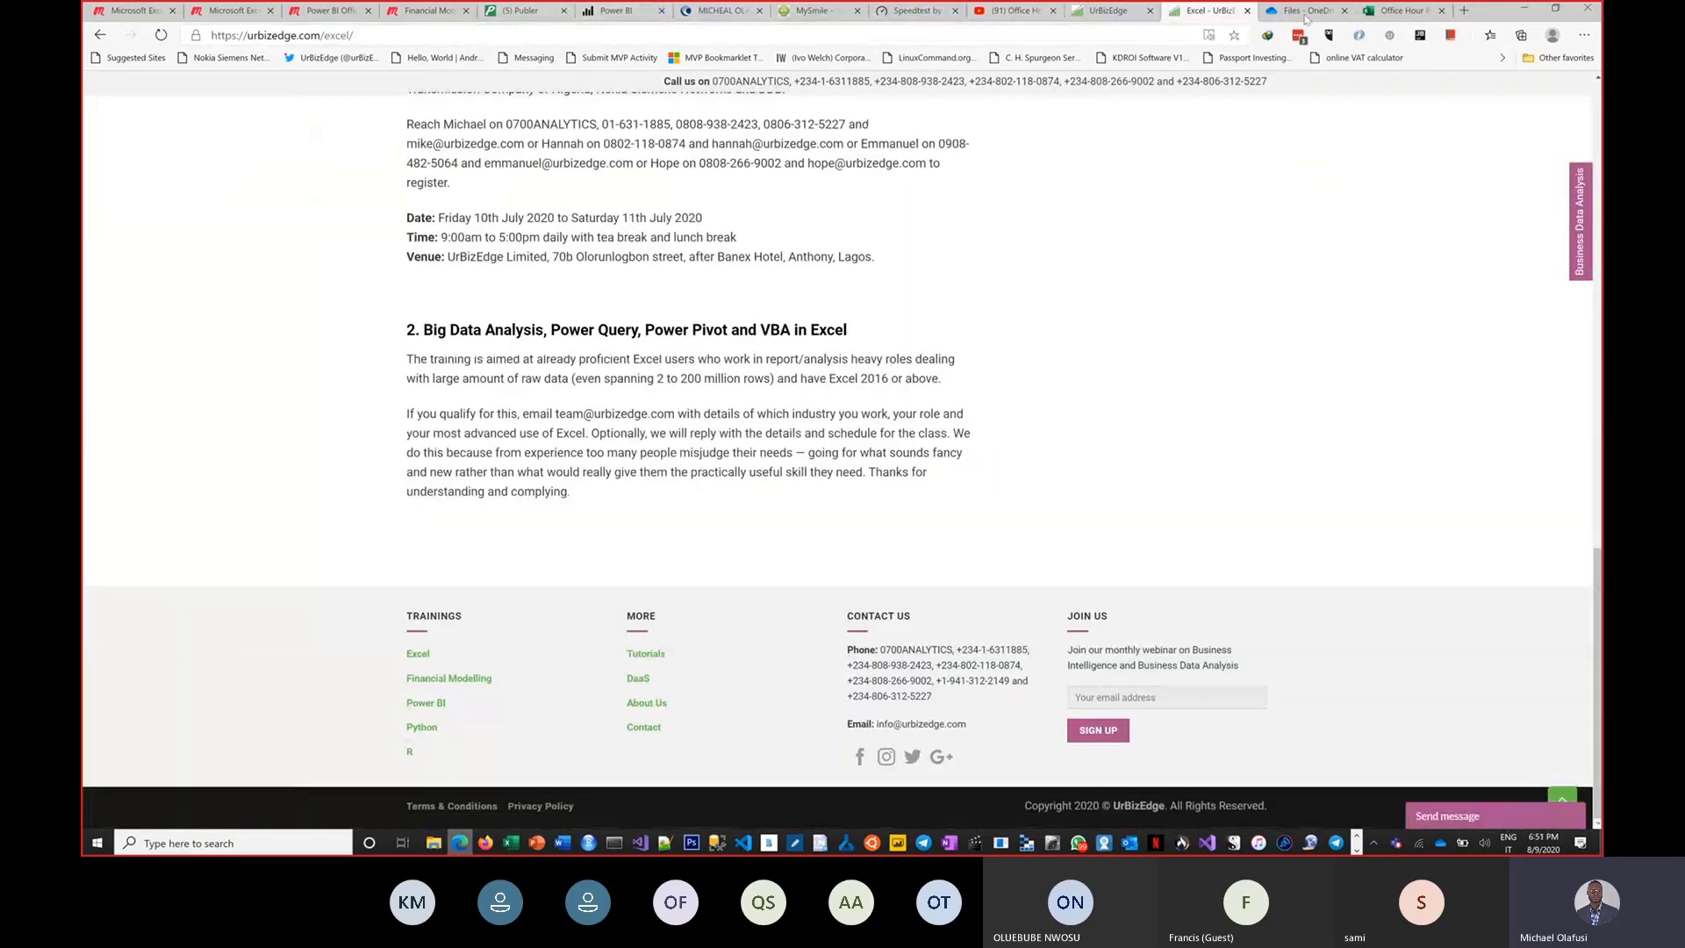
left_click(1394, 13)
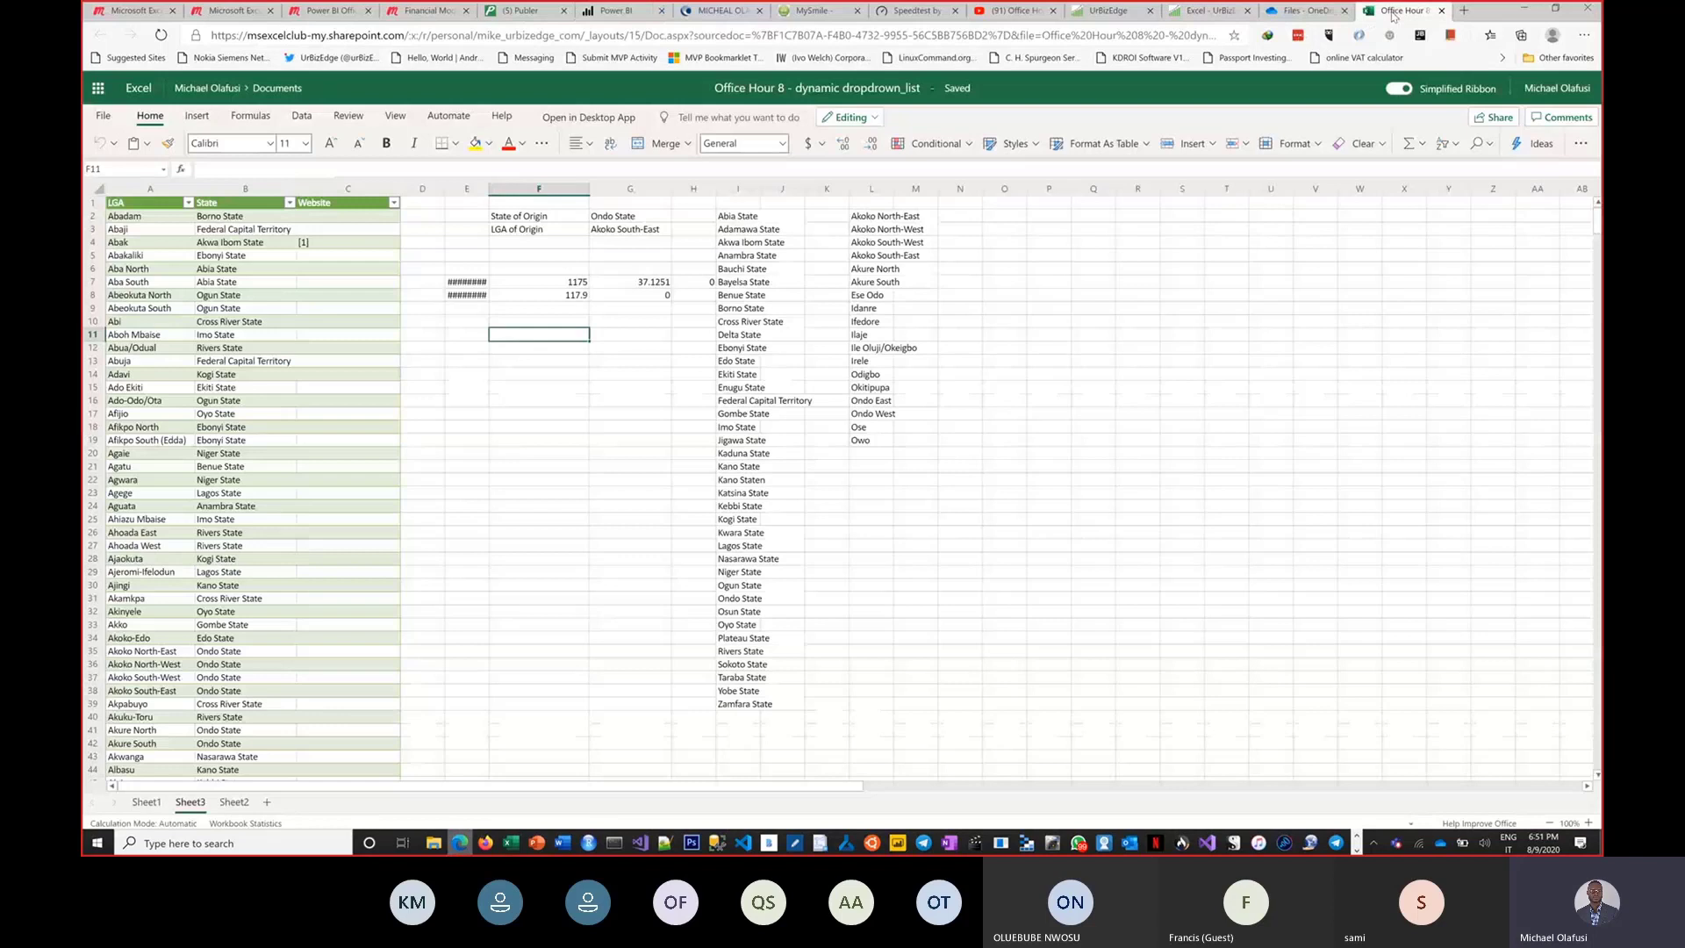
left_click(526, 441)
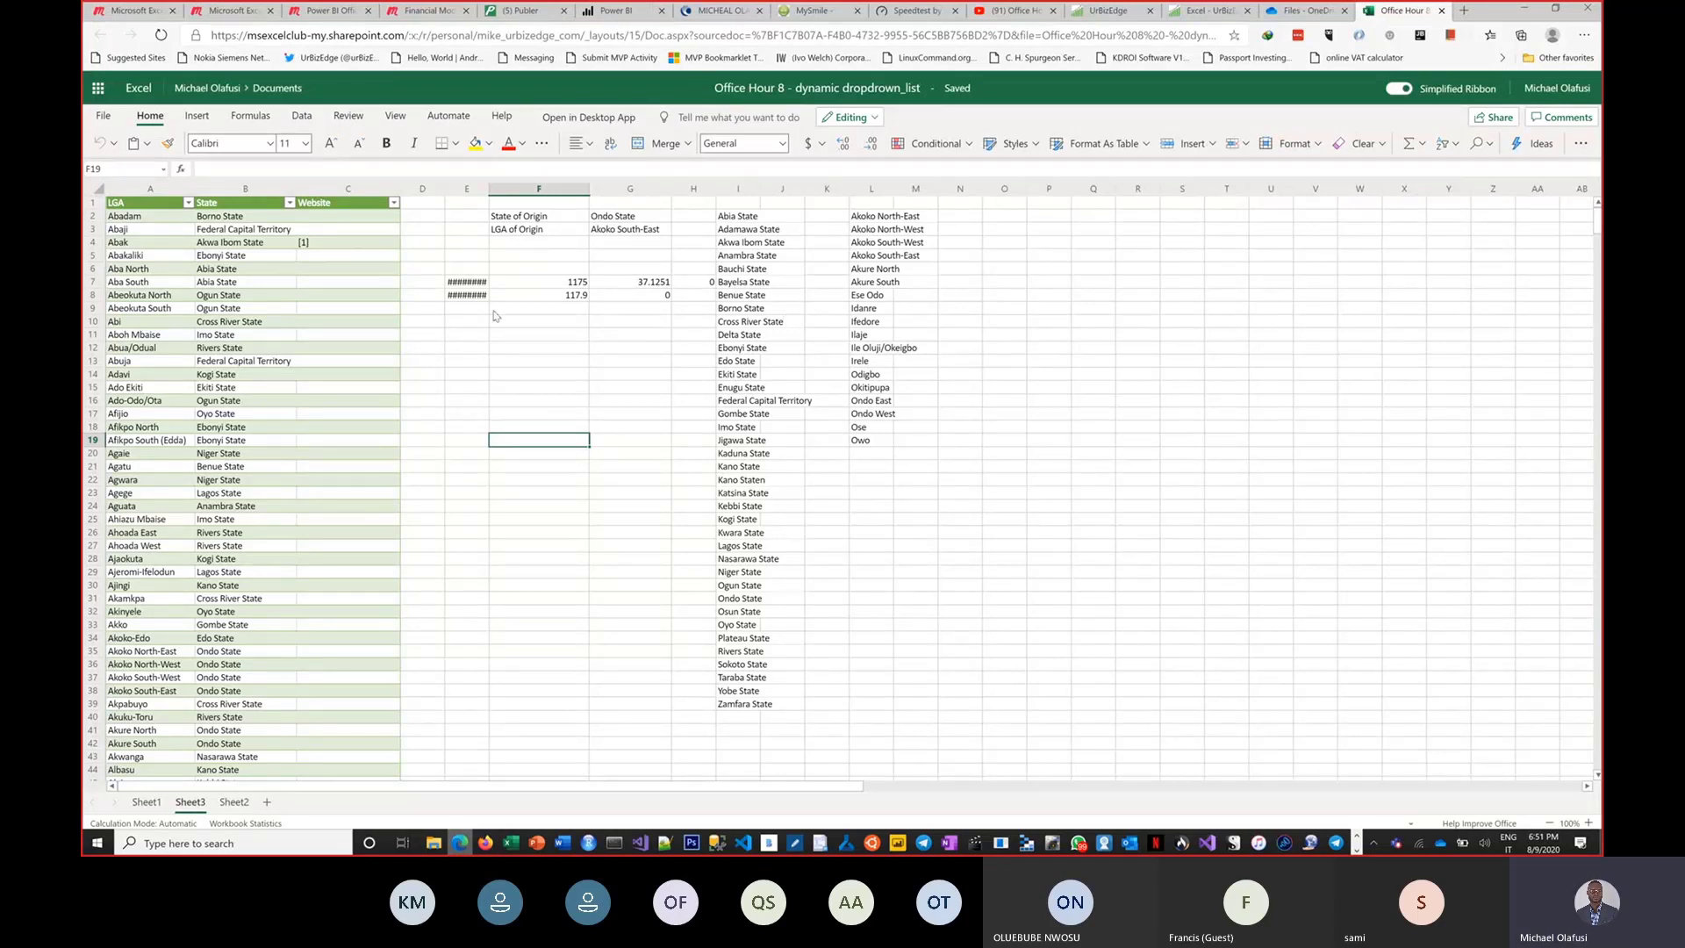
left_click(588, 120)
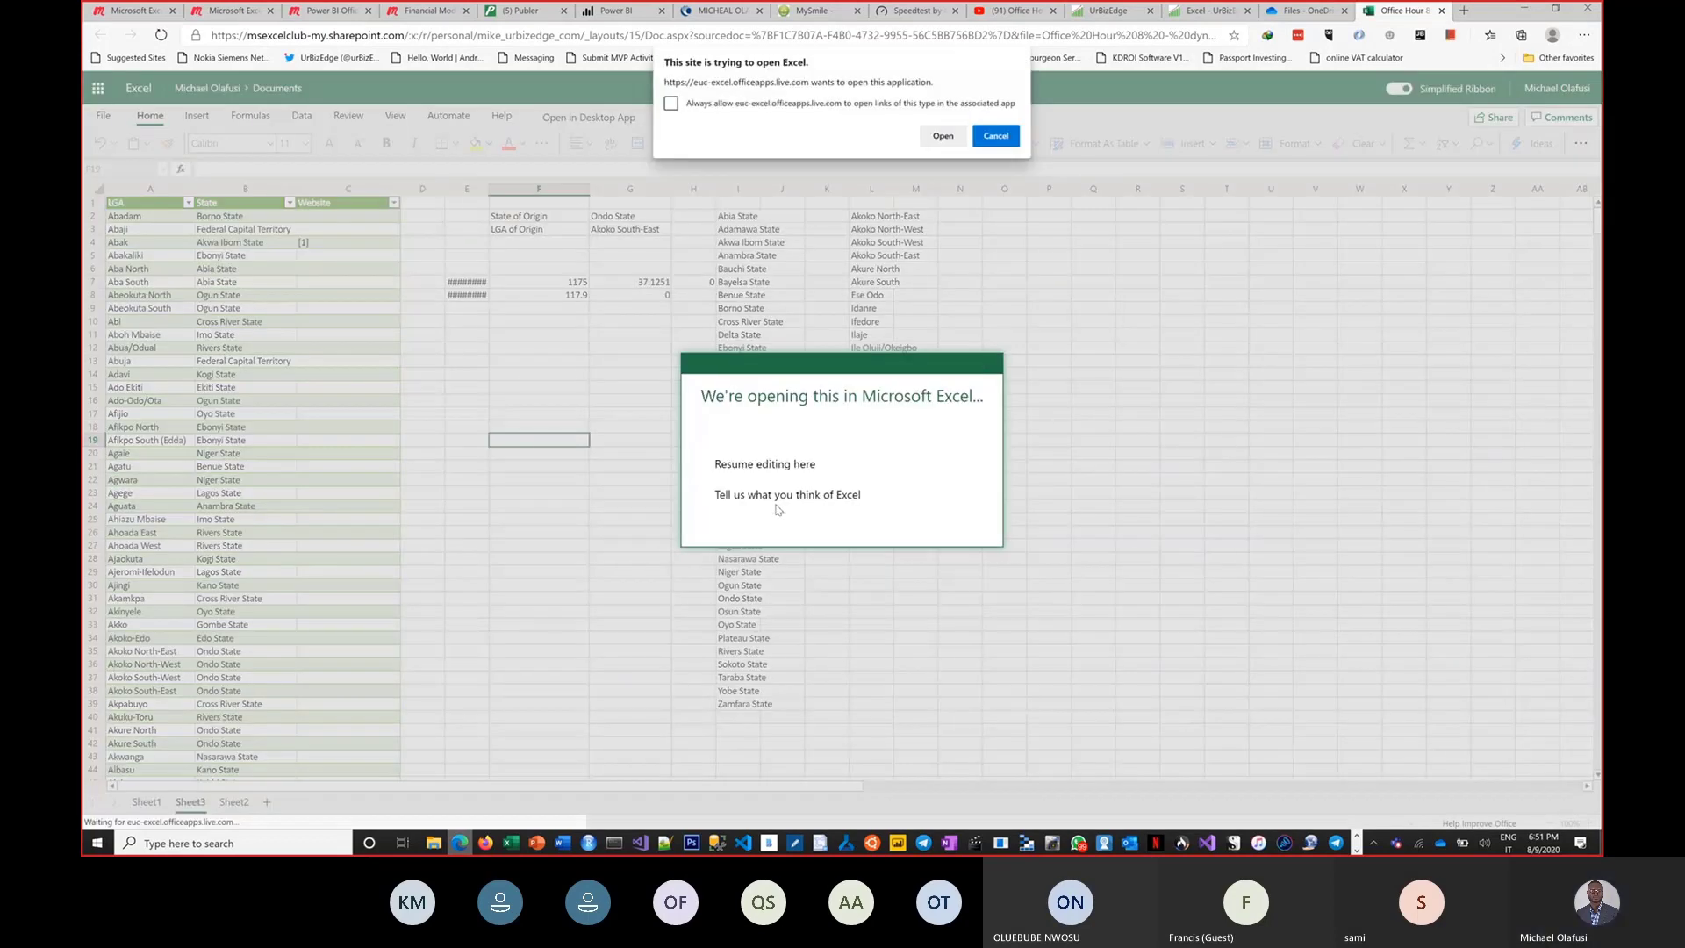
left_click(942, 136)
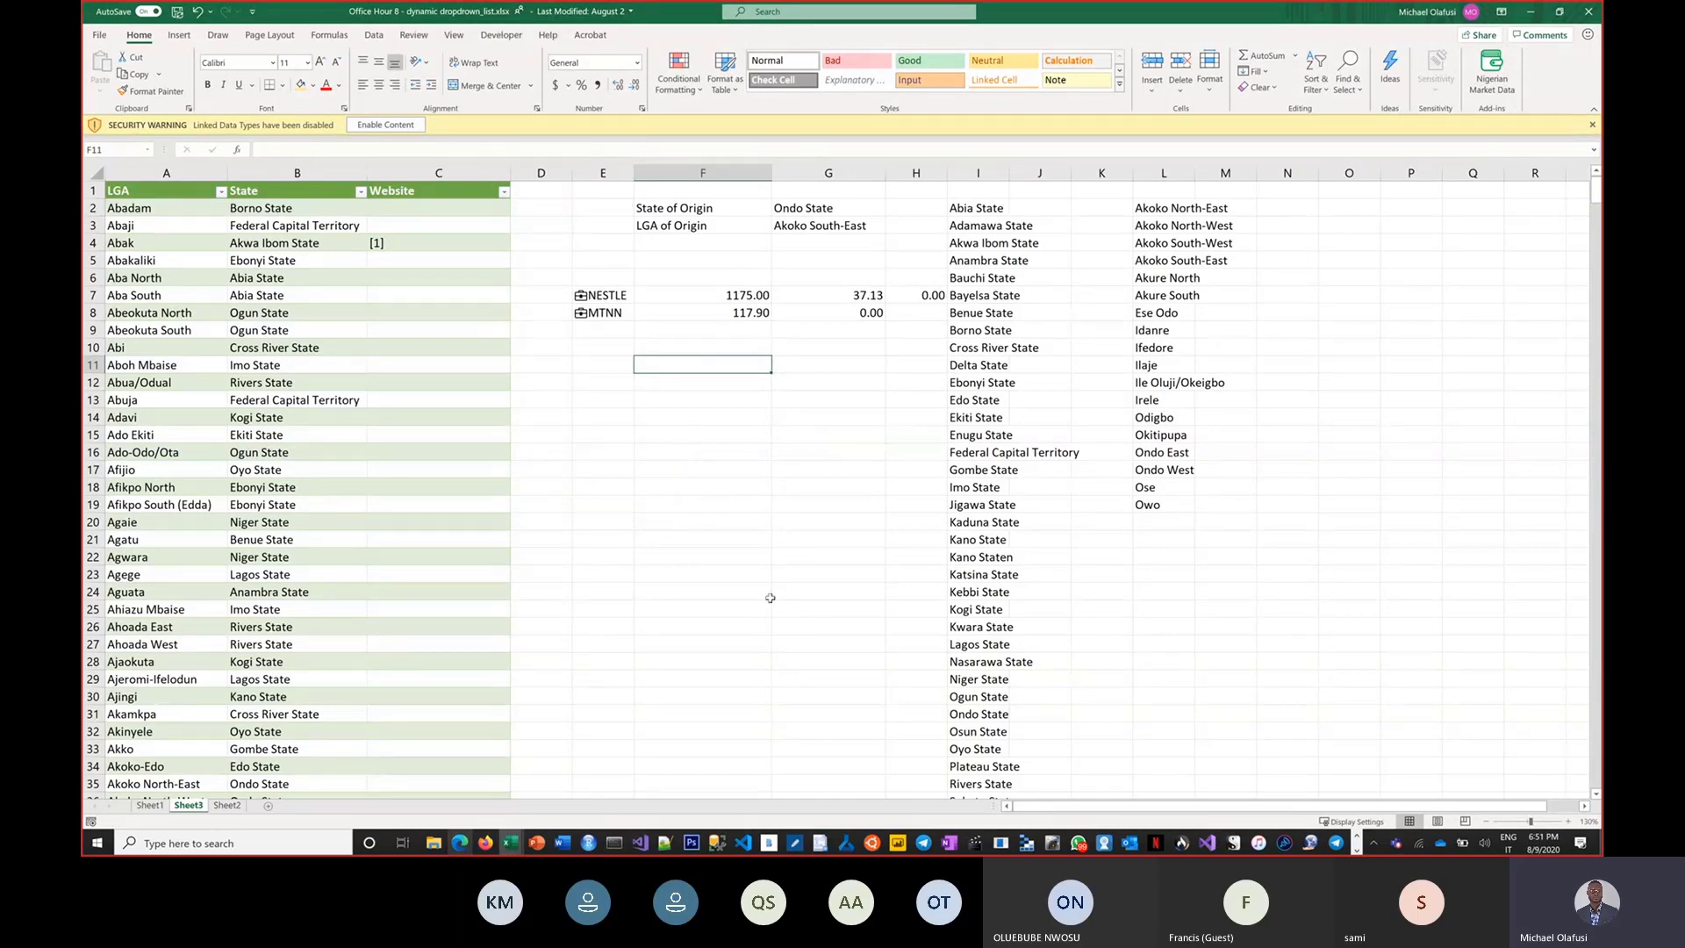
Open the Pivot table, Pivot Chart and PowerPivot workbook from the OneDrive file list.
key("ctrl+n")
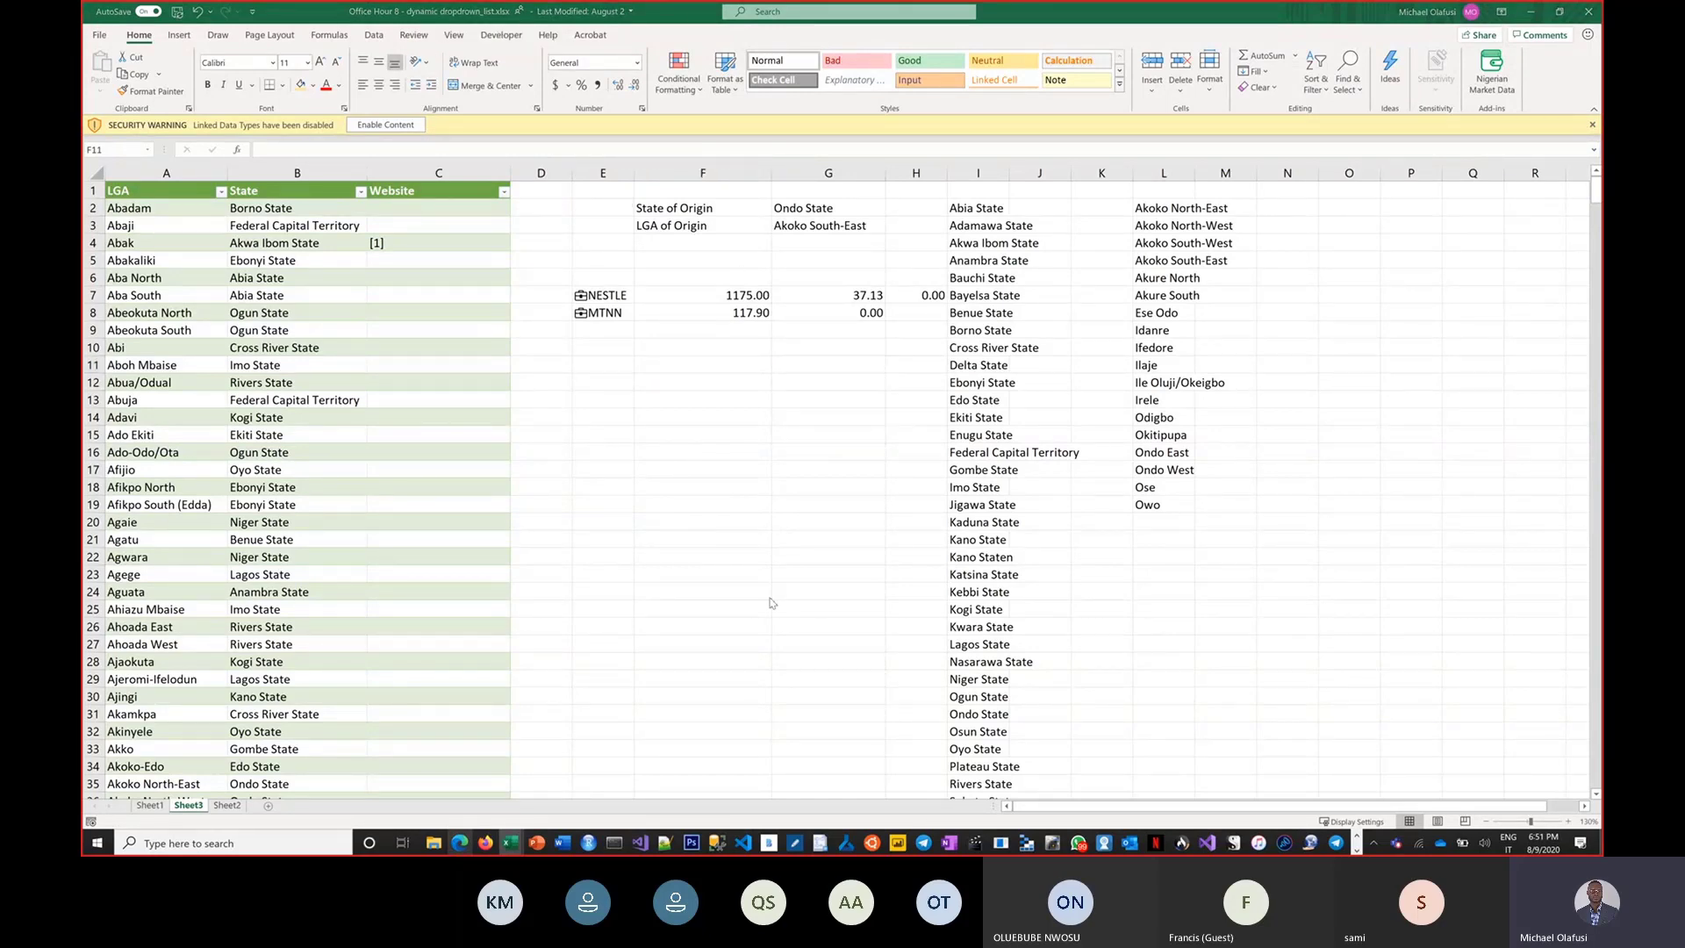
key("alt+Tab")
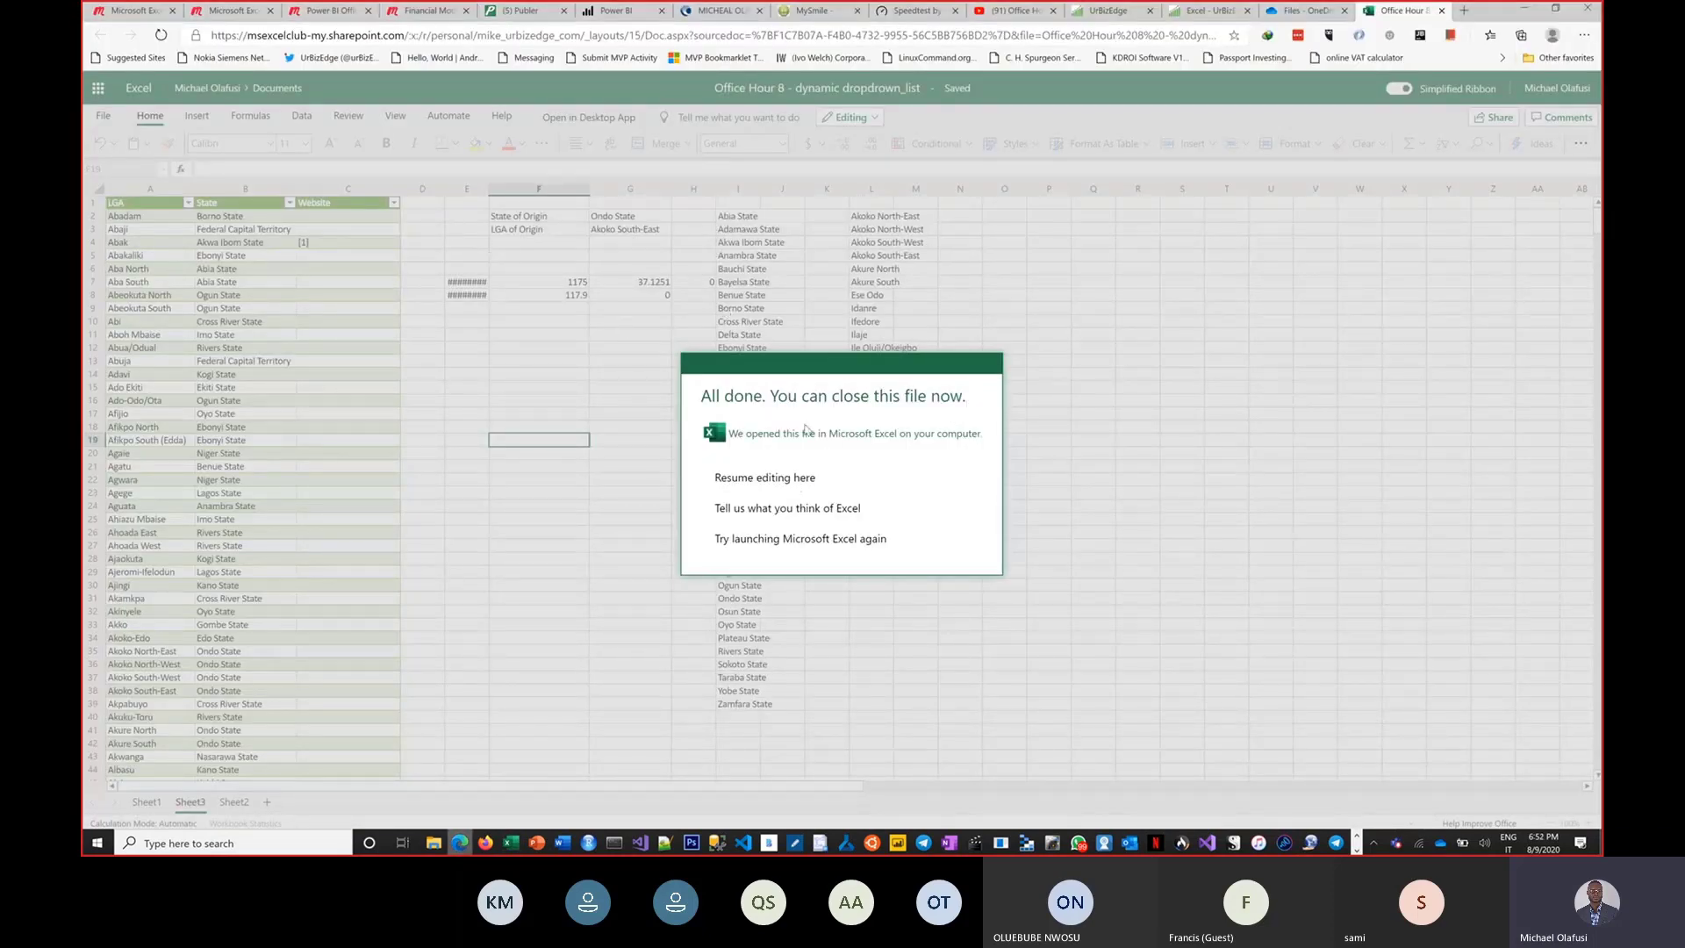
left_click(987, 366)
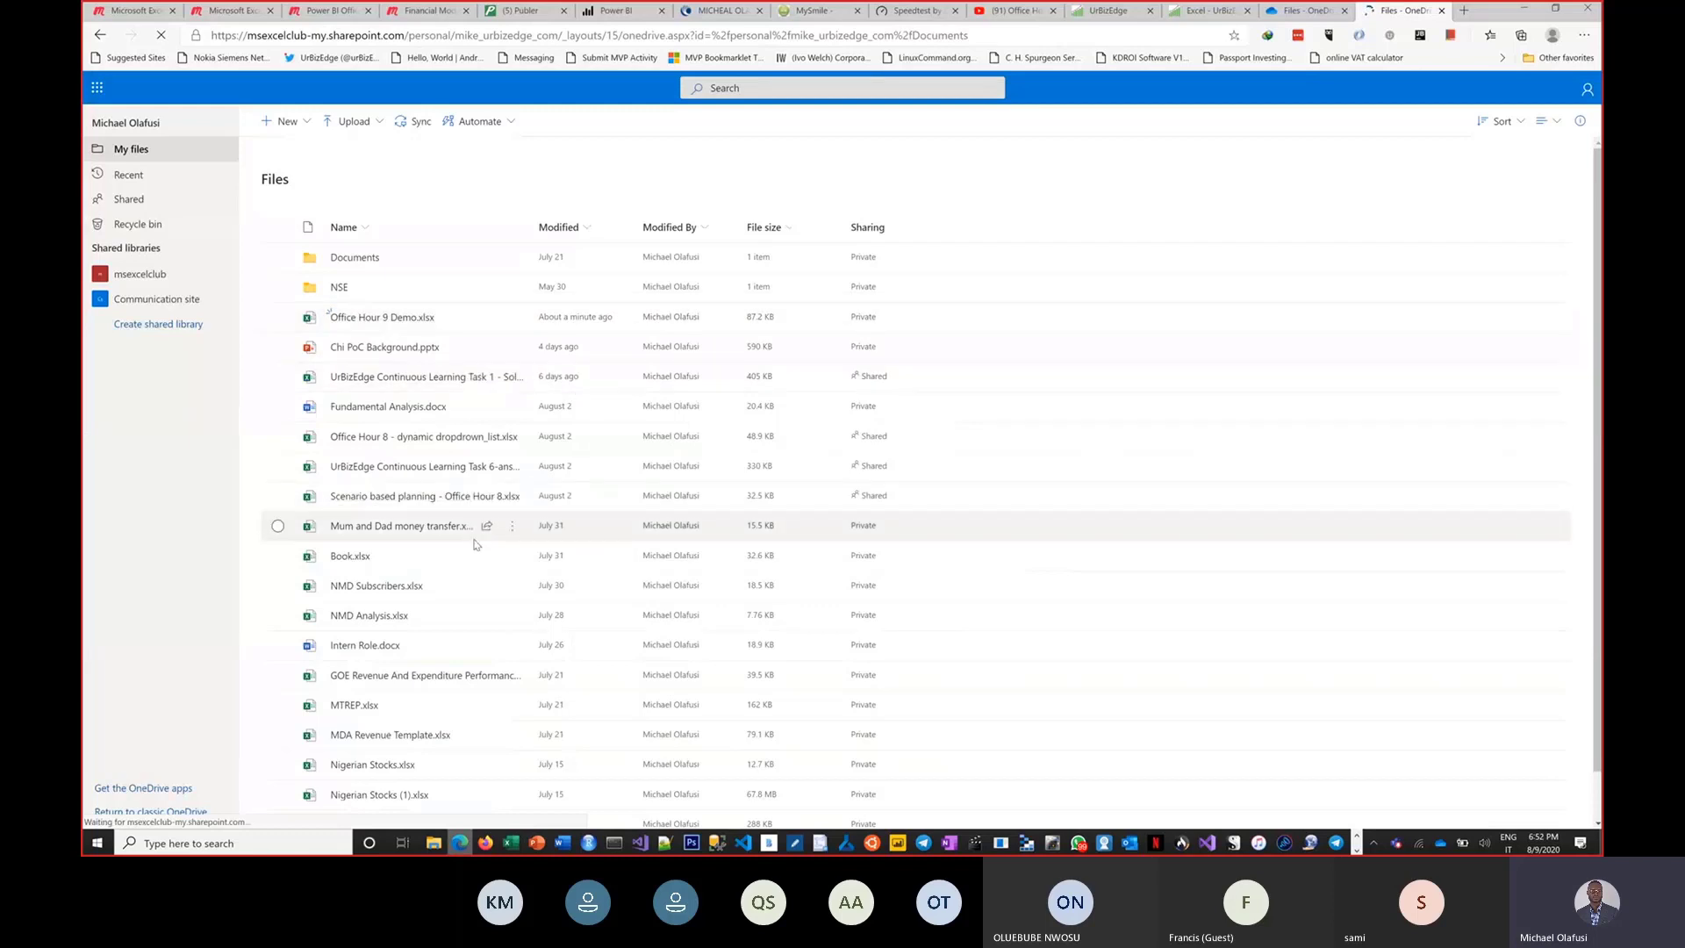
scroll(455, 592, "down", 1)
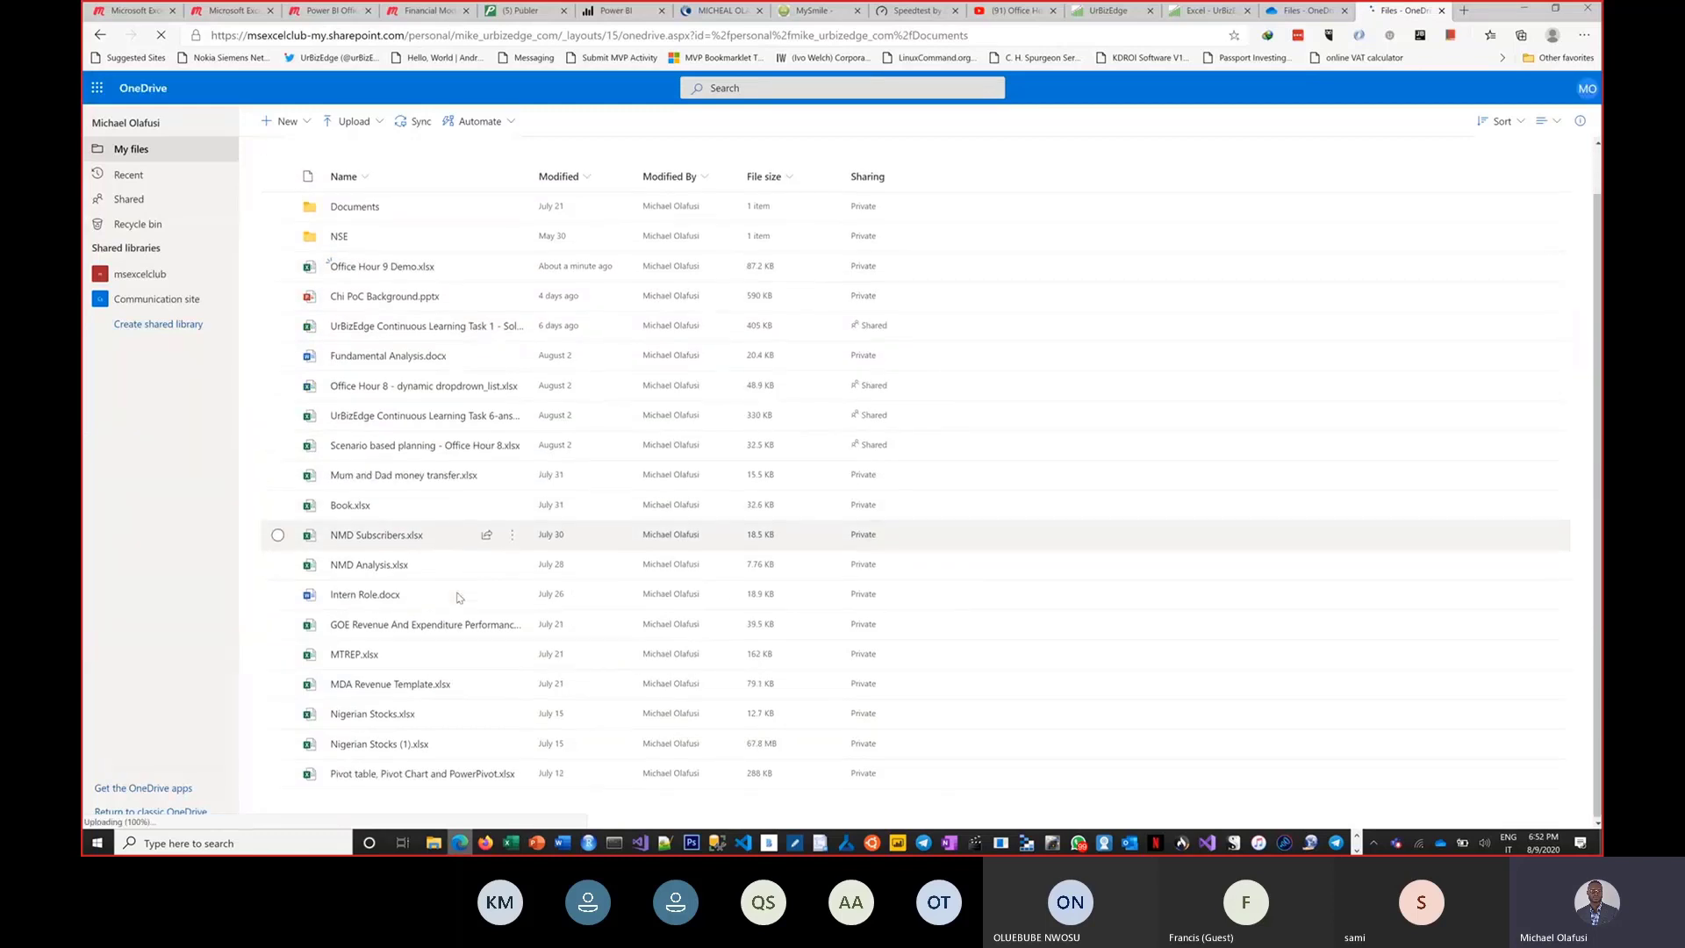
mouse_move(459, 594)
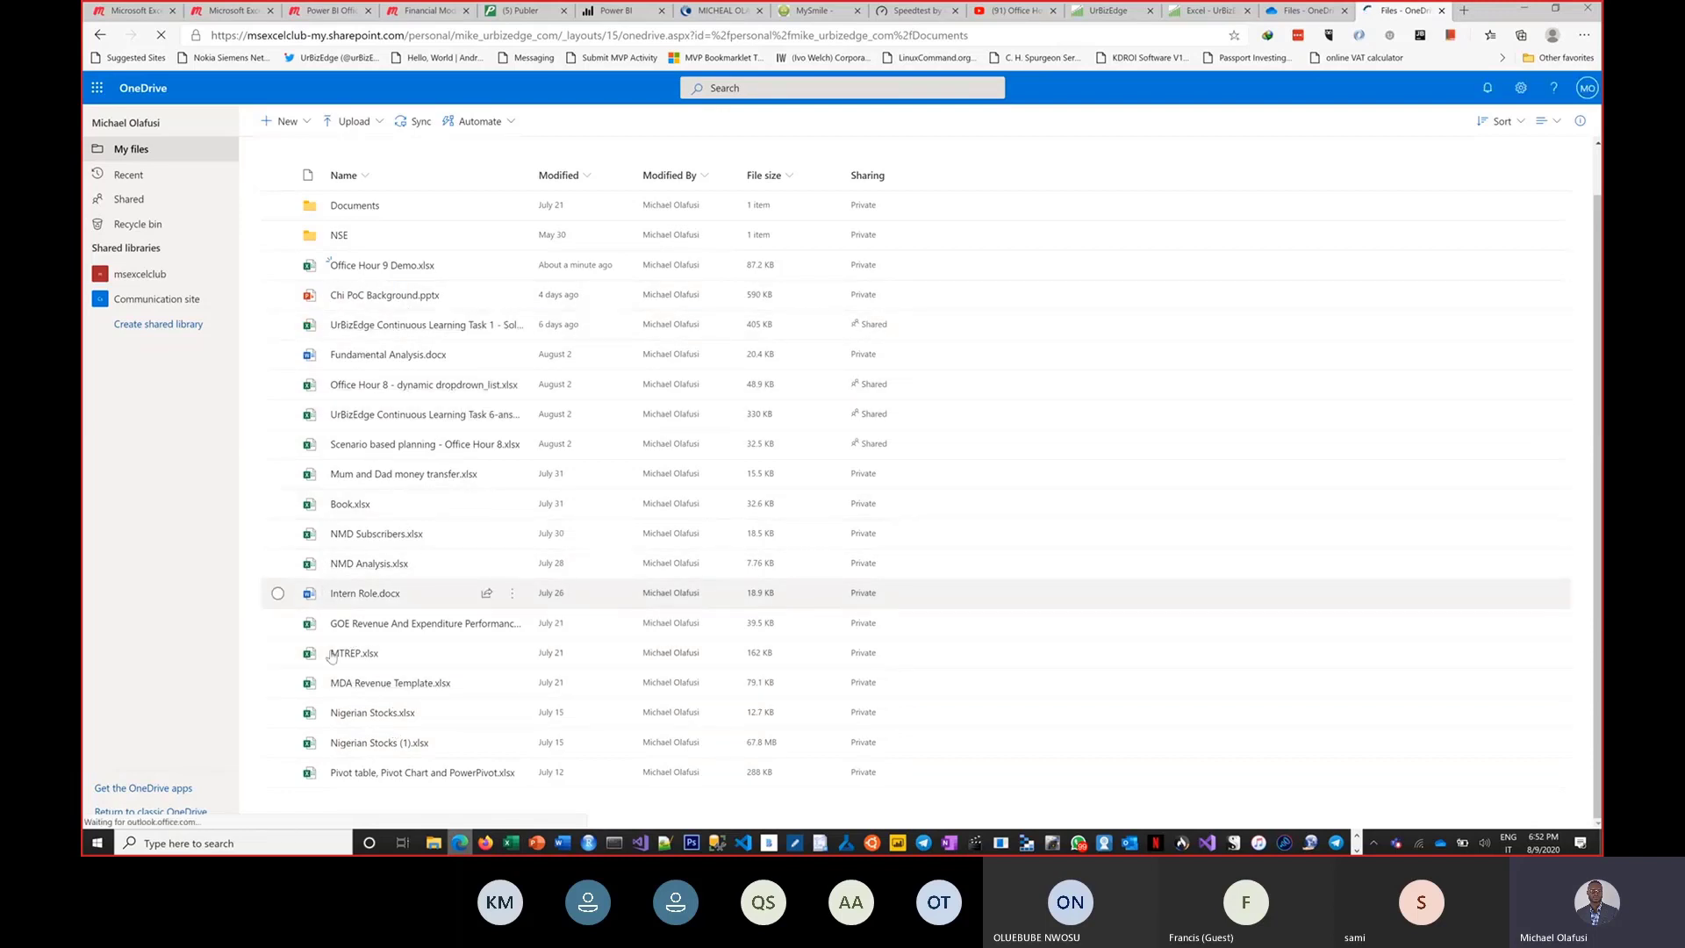
mouse_move(380, 778)
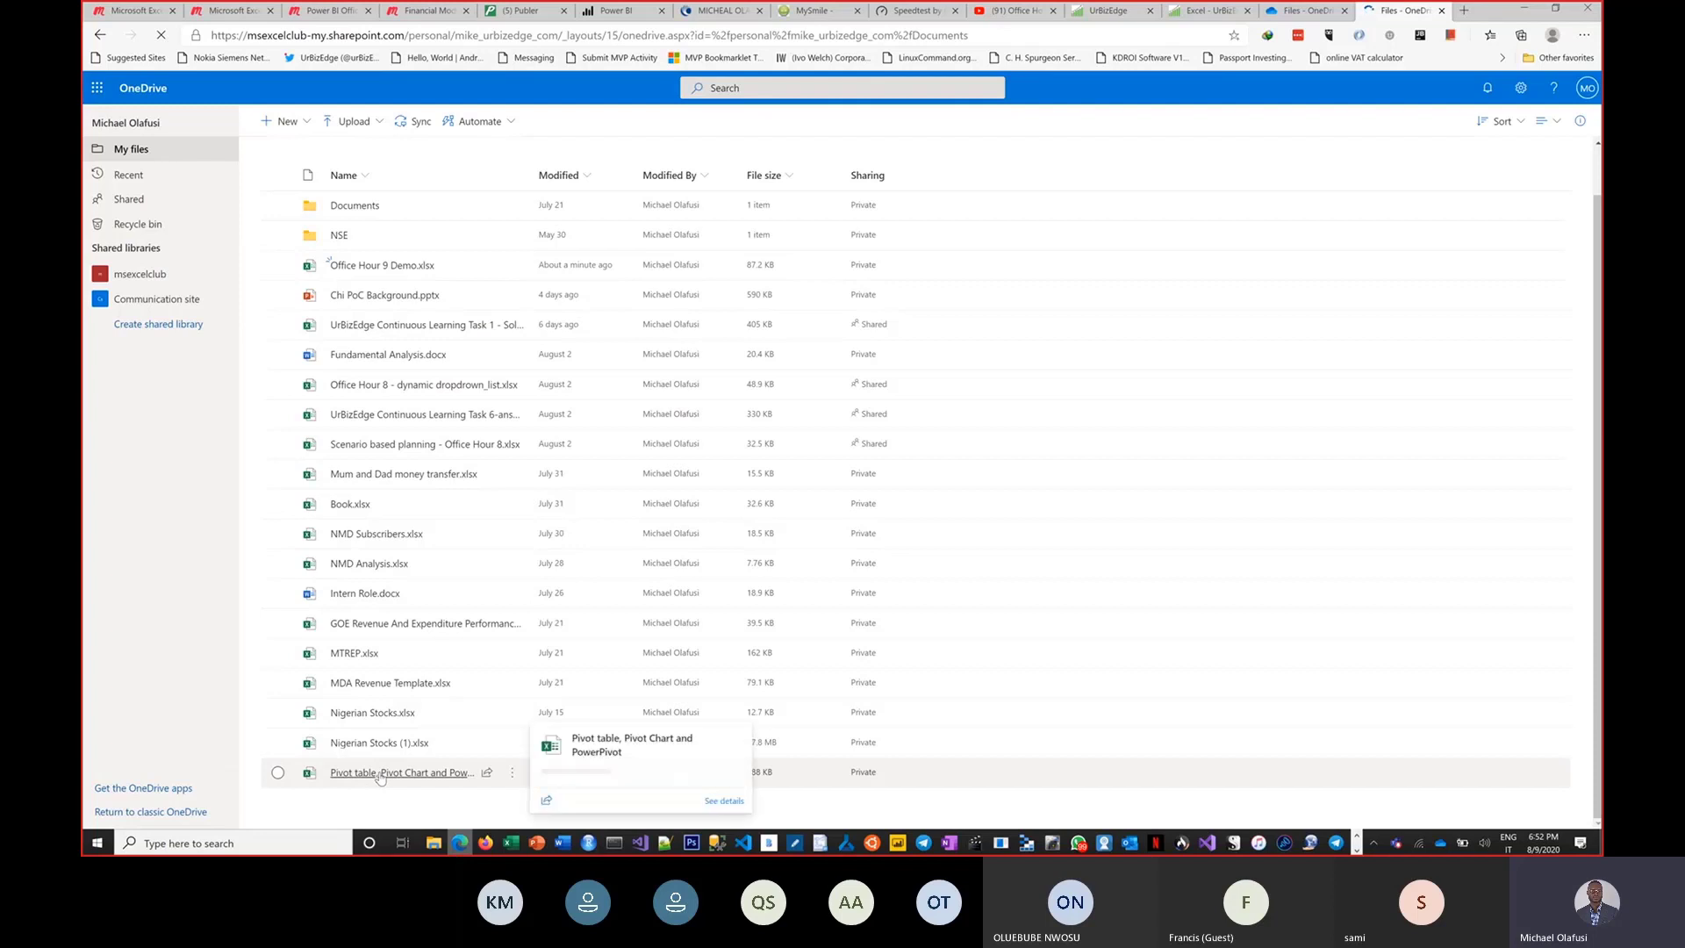
left_click(386, 772)
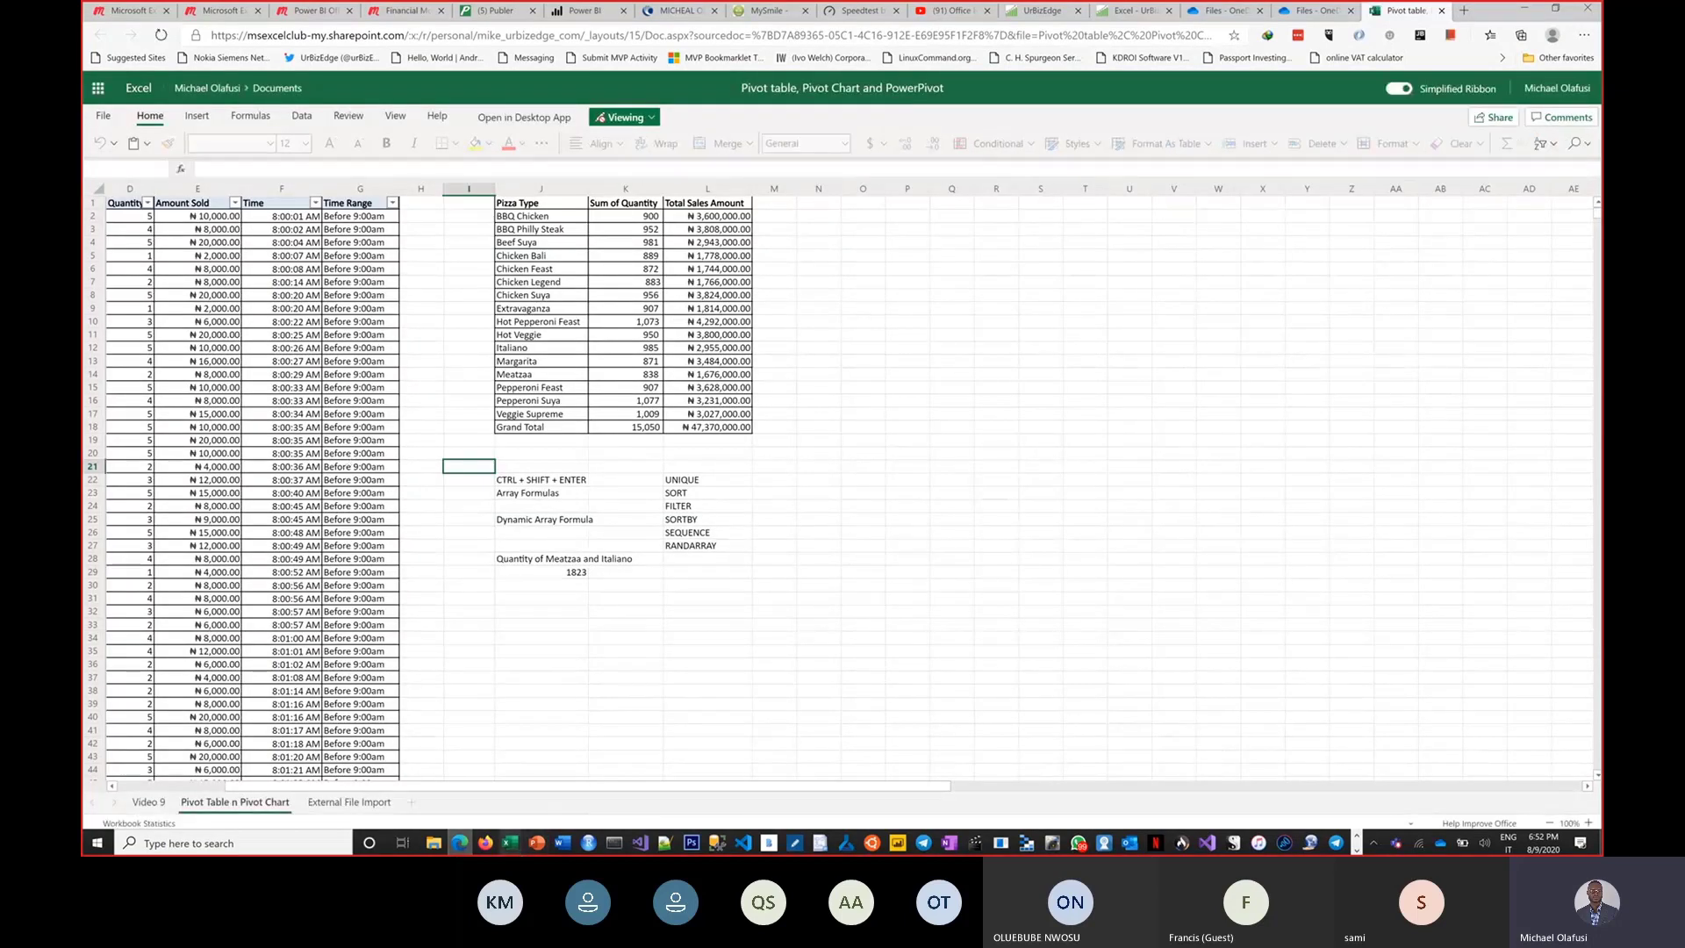
Open the Pivot table, Pivot Chart and PowerPivot workbook in the desktop Excel app.
mouse_move(510, 842)
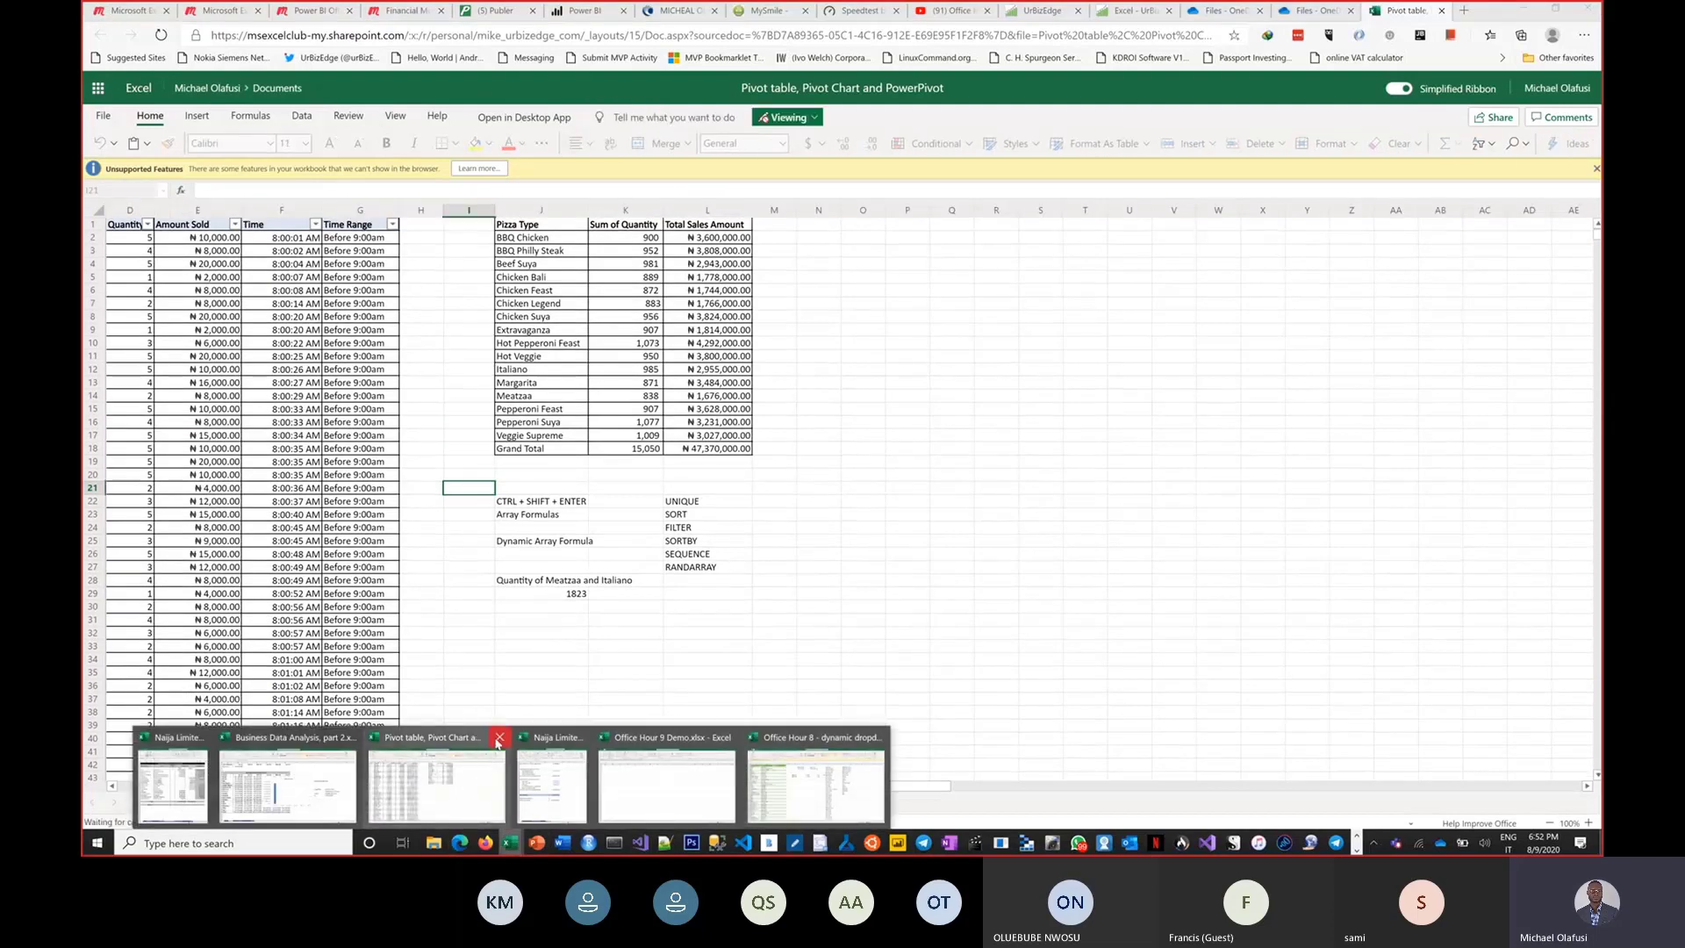
left_click(498, 742)
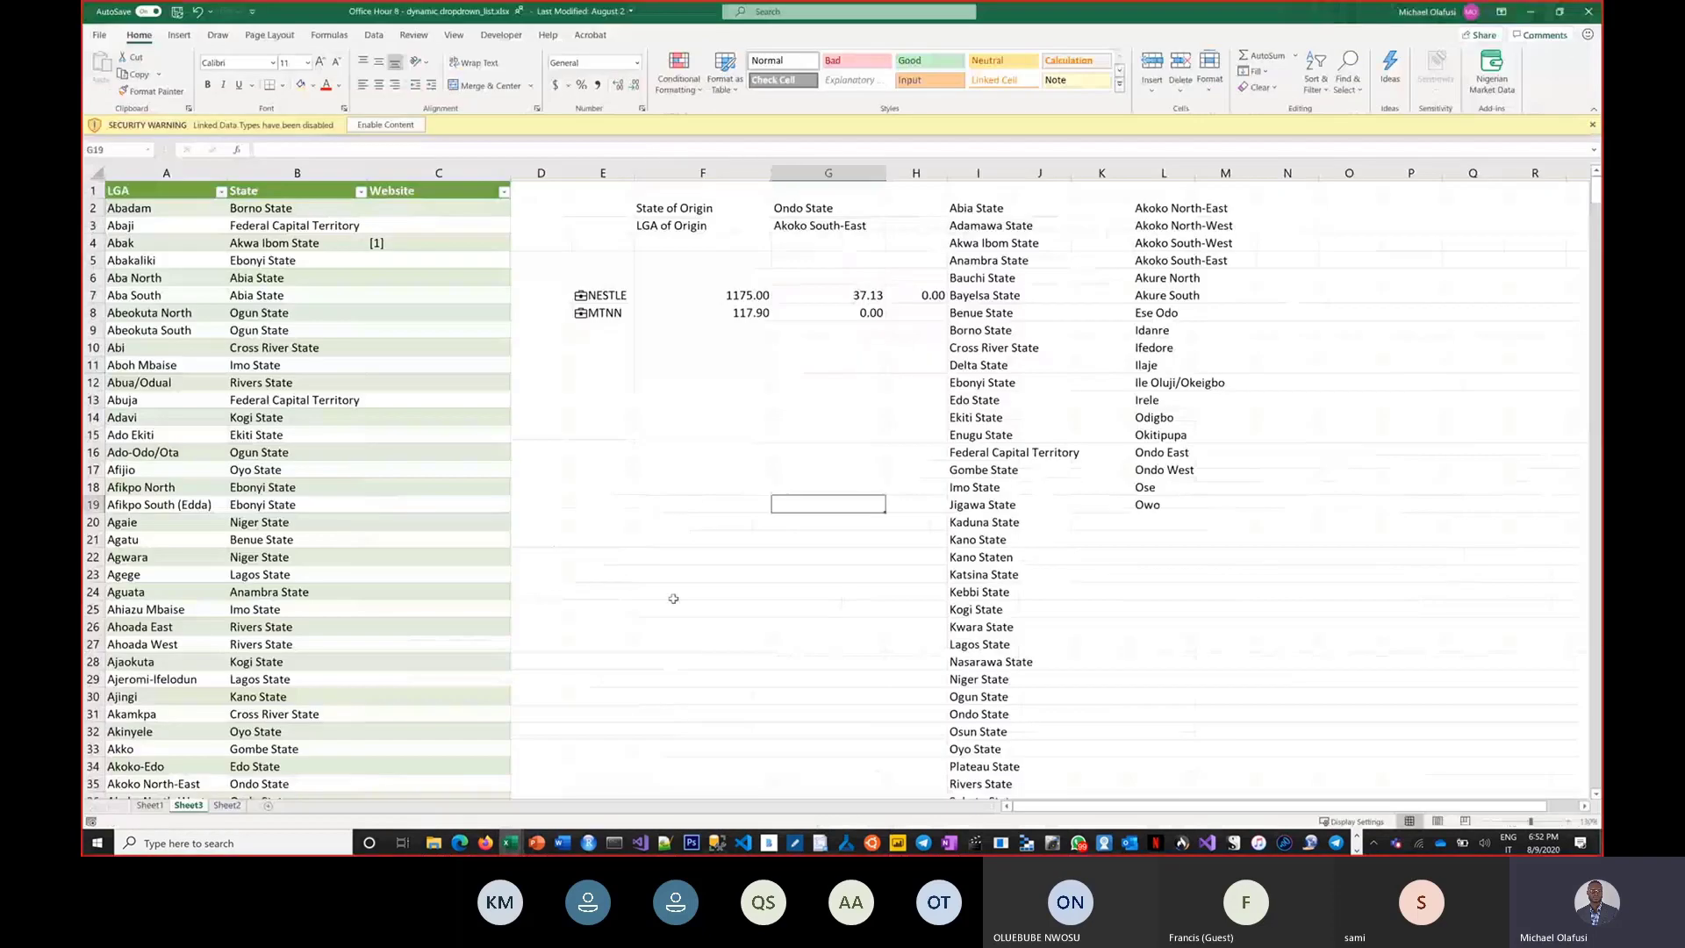
left_click(464, 845)
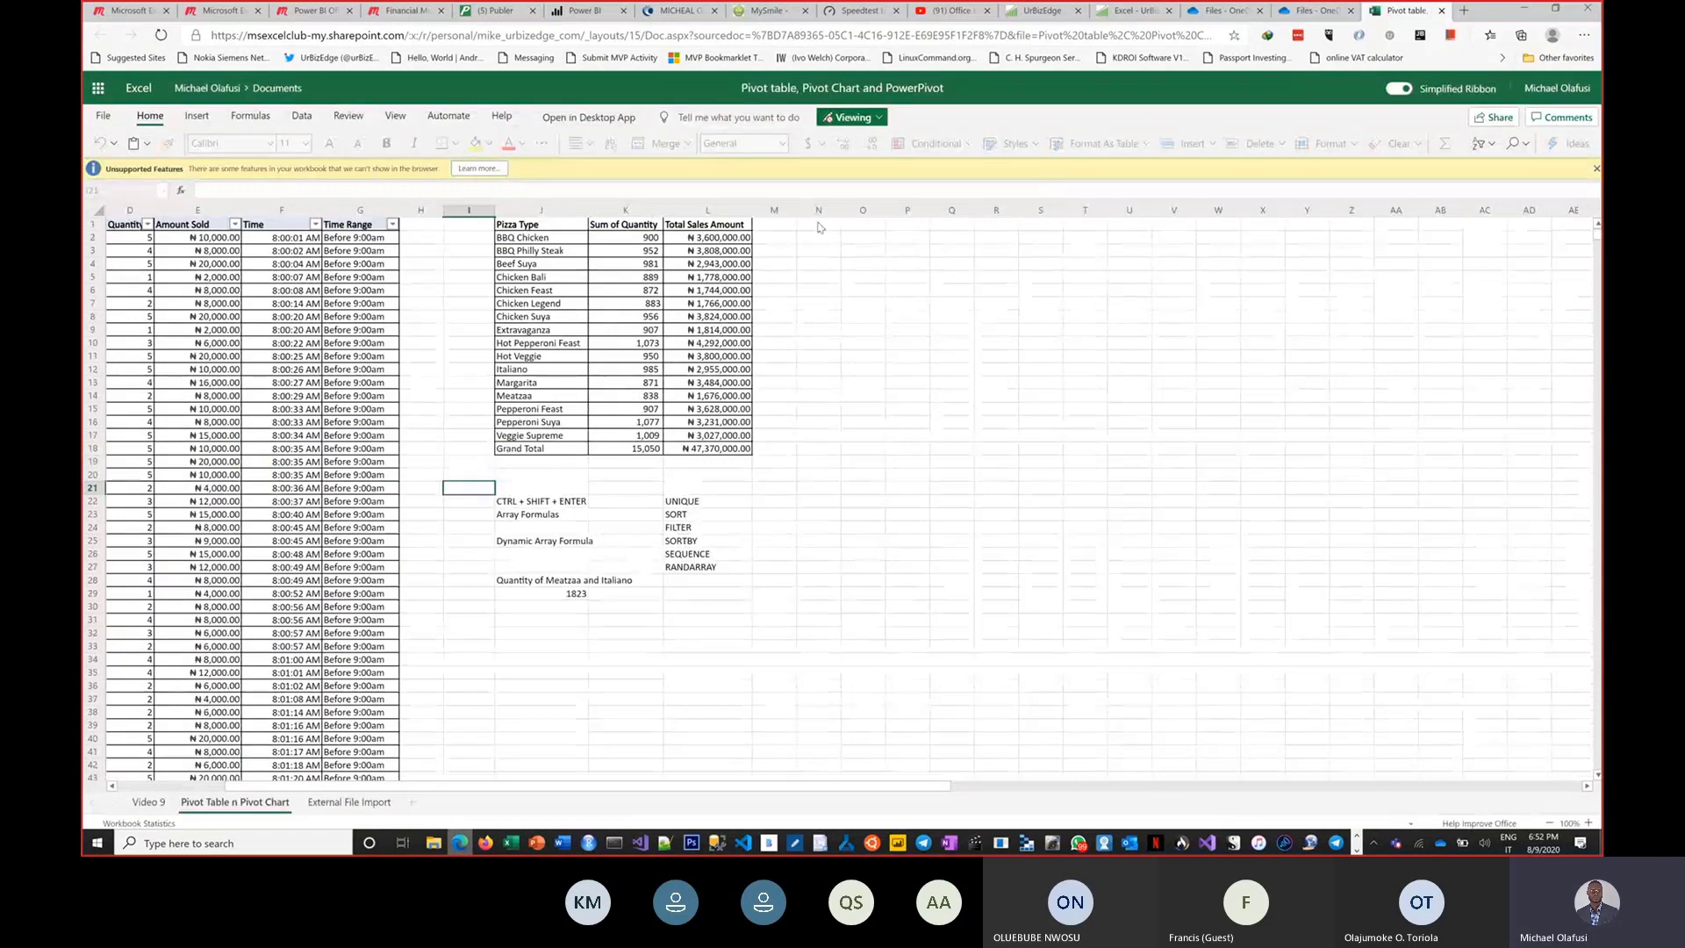
left_click(598, 121)
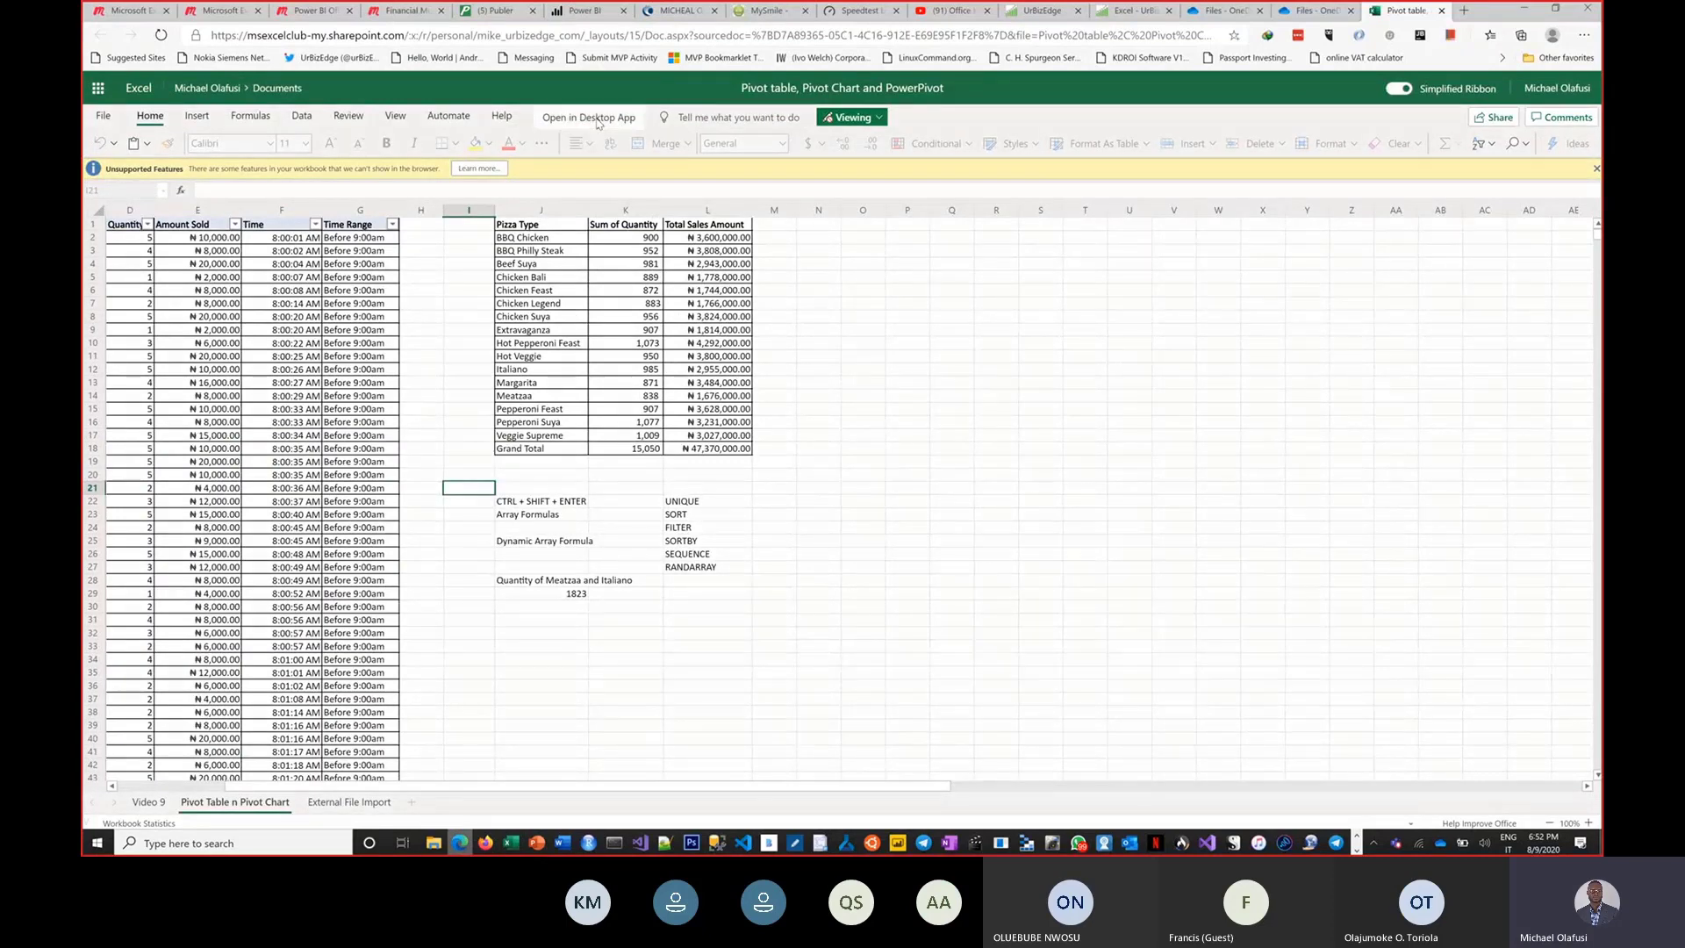
left_click(944, 136)
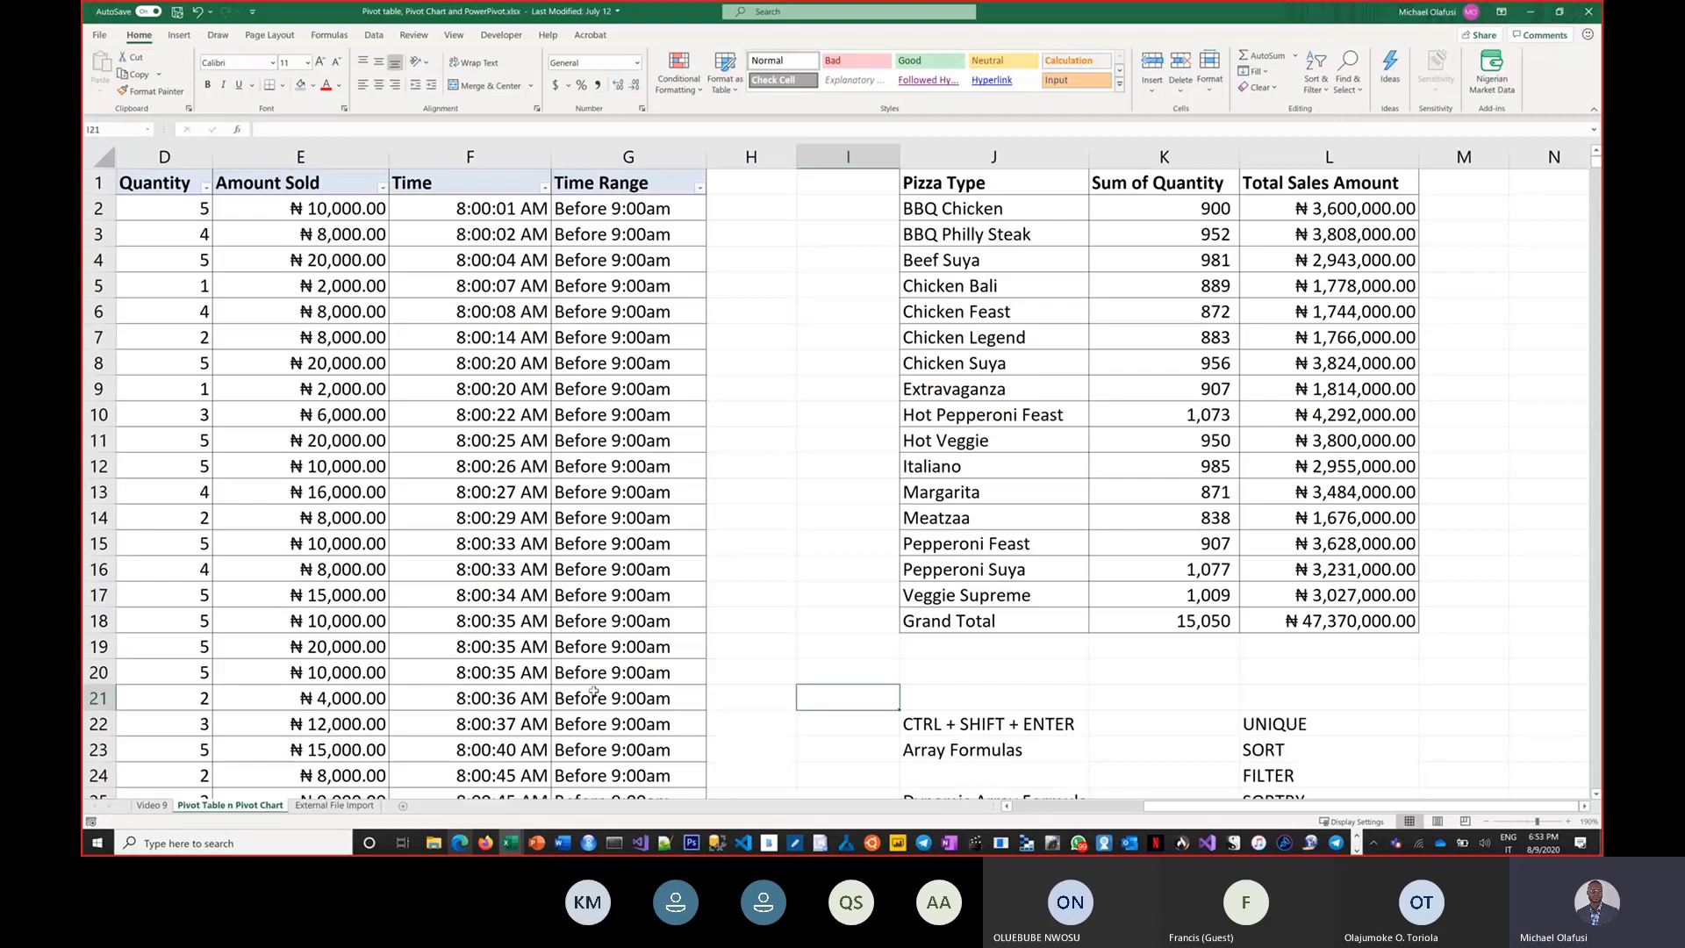
Open the Get Data page in the Power BI service.
left_click(460, 843)
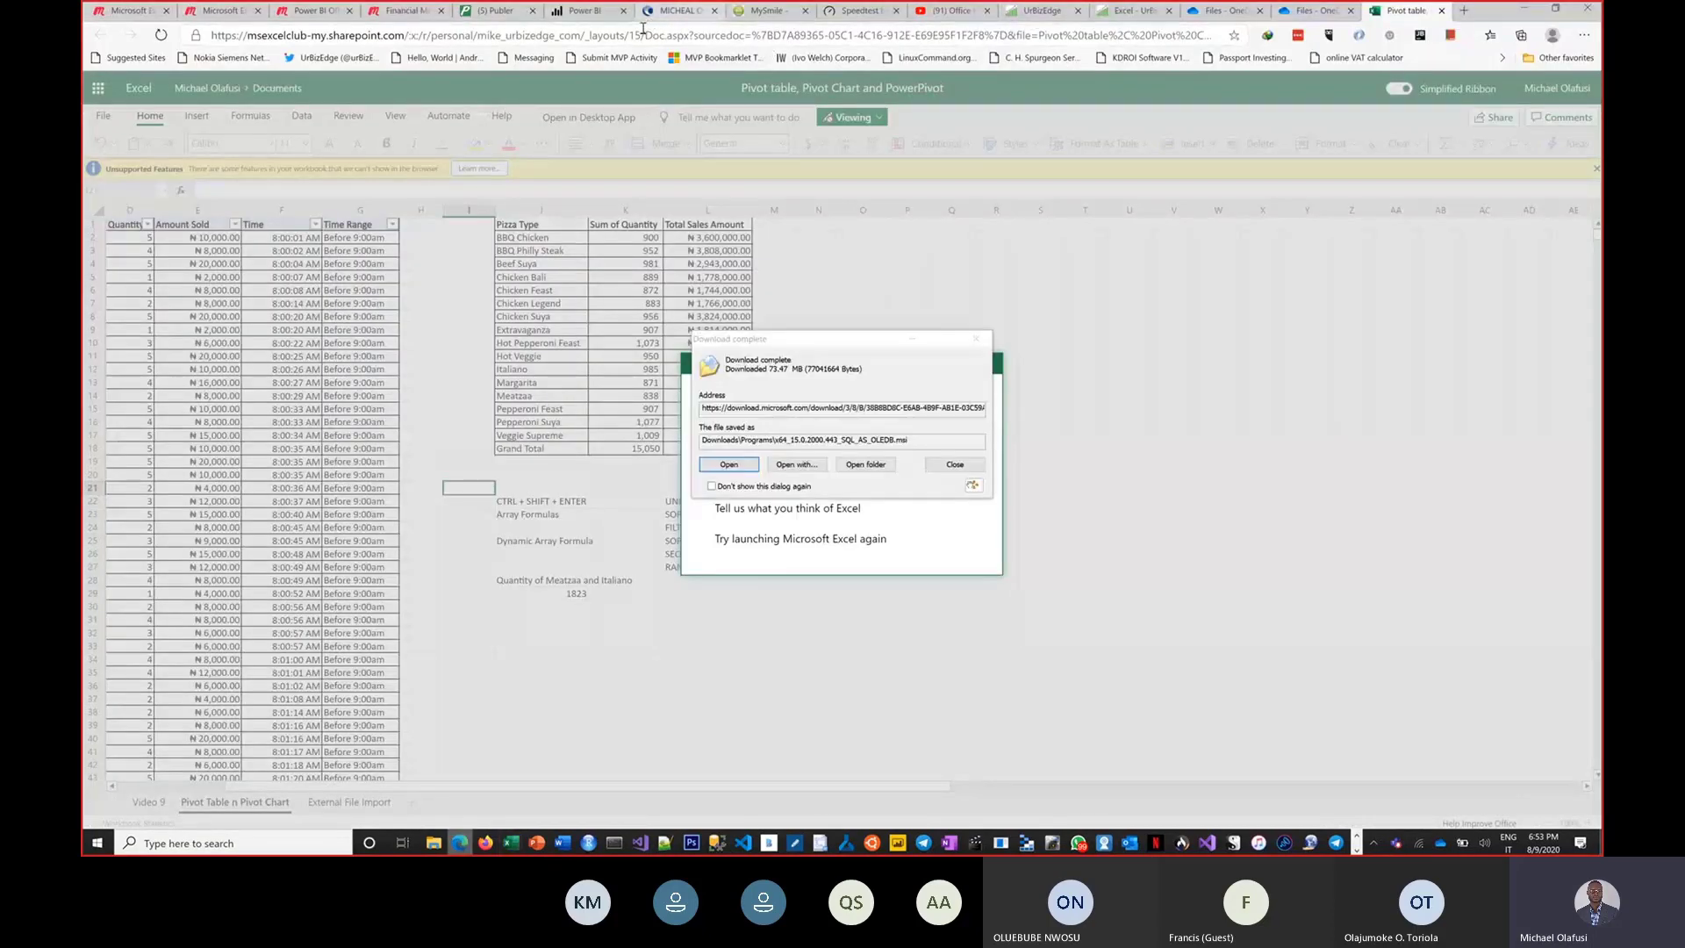
left_click(586, 10)
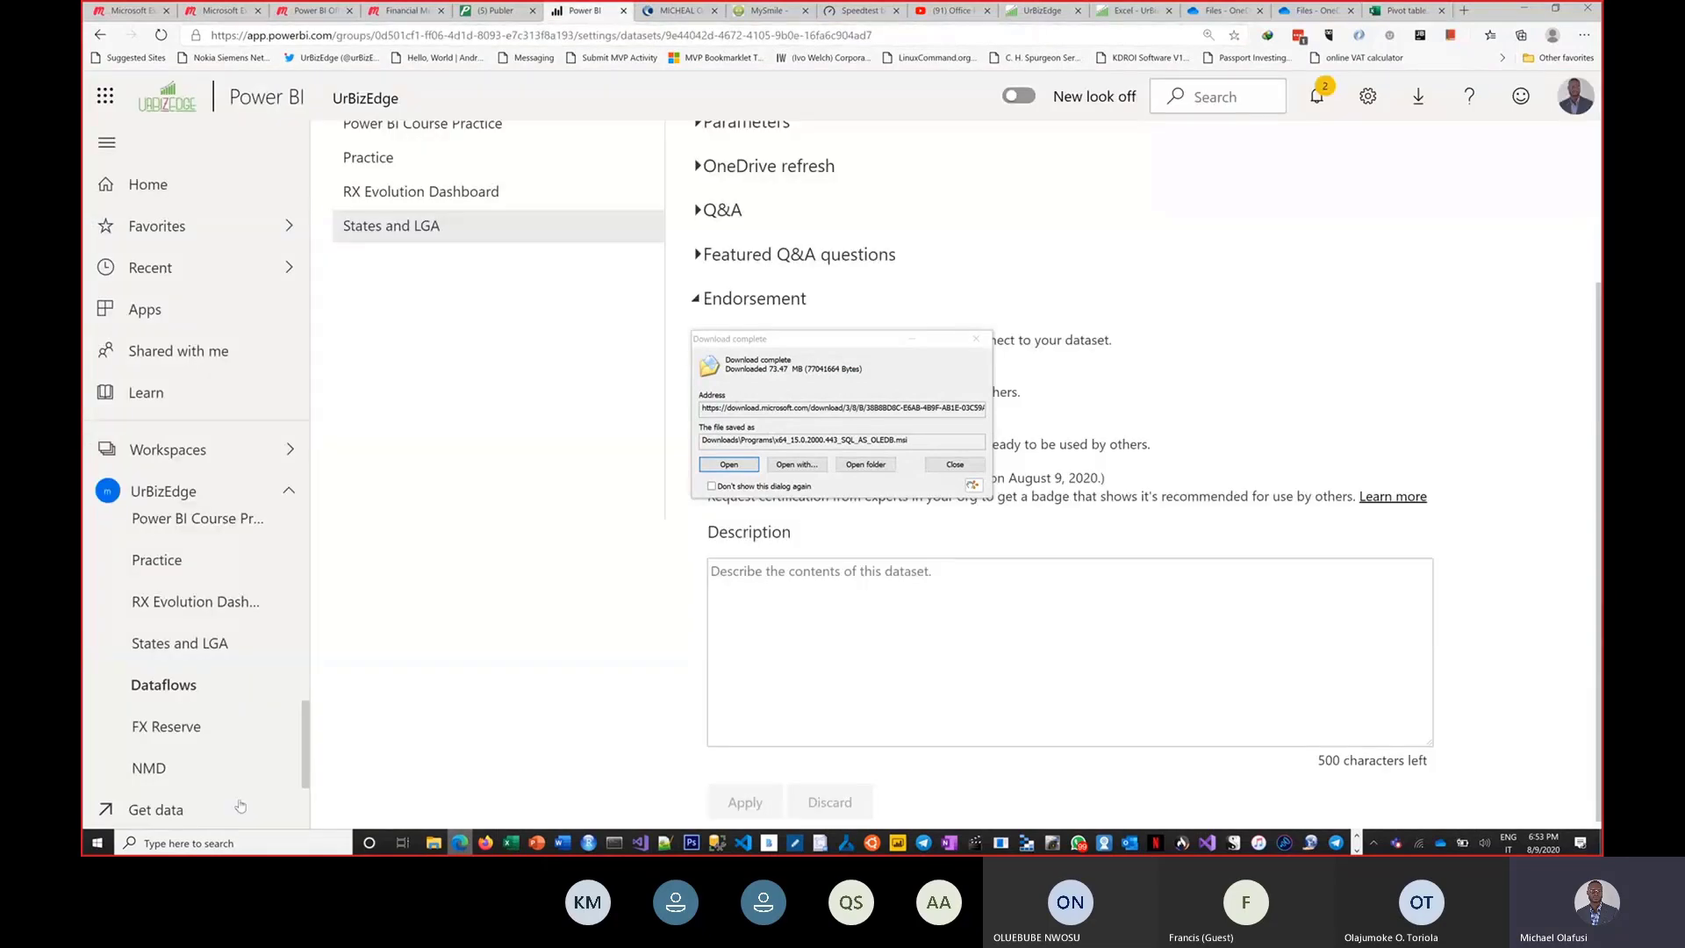
left_click(162, 809)
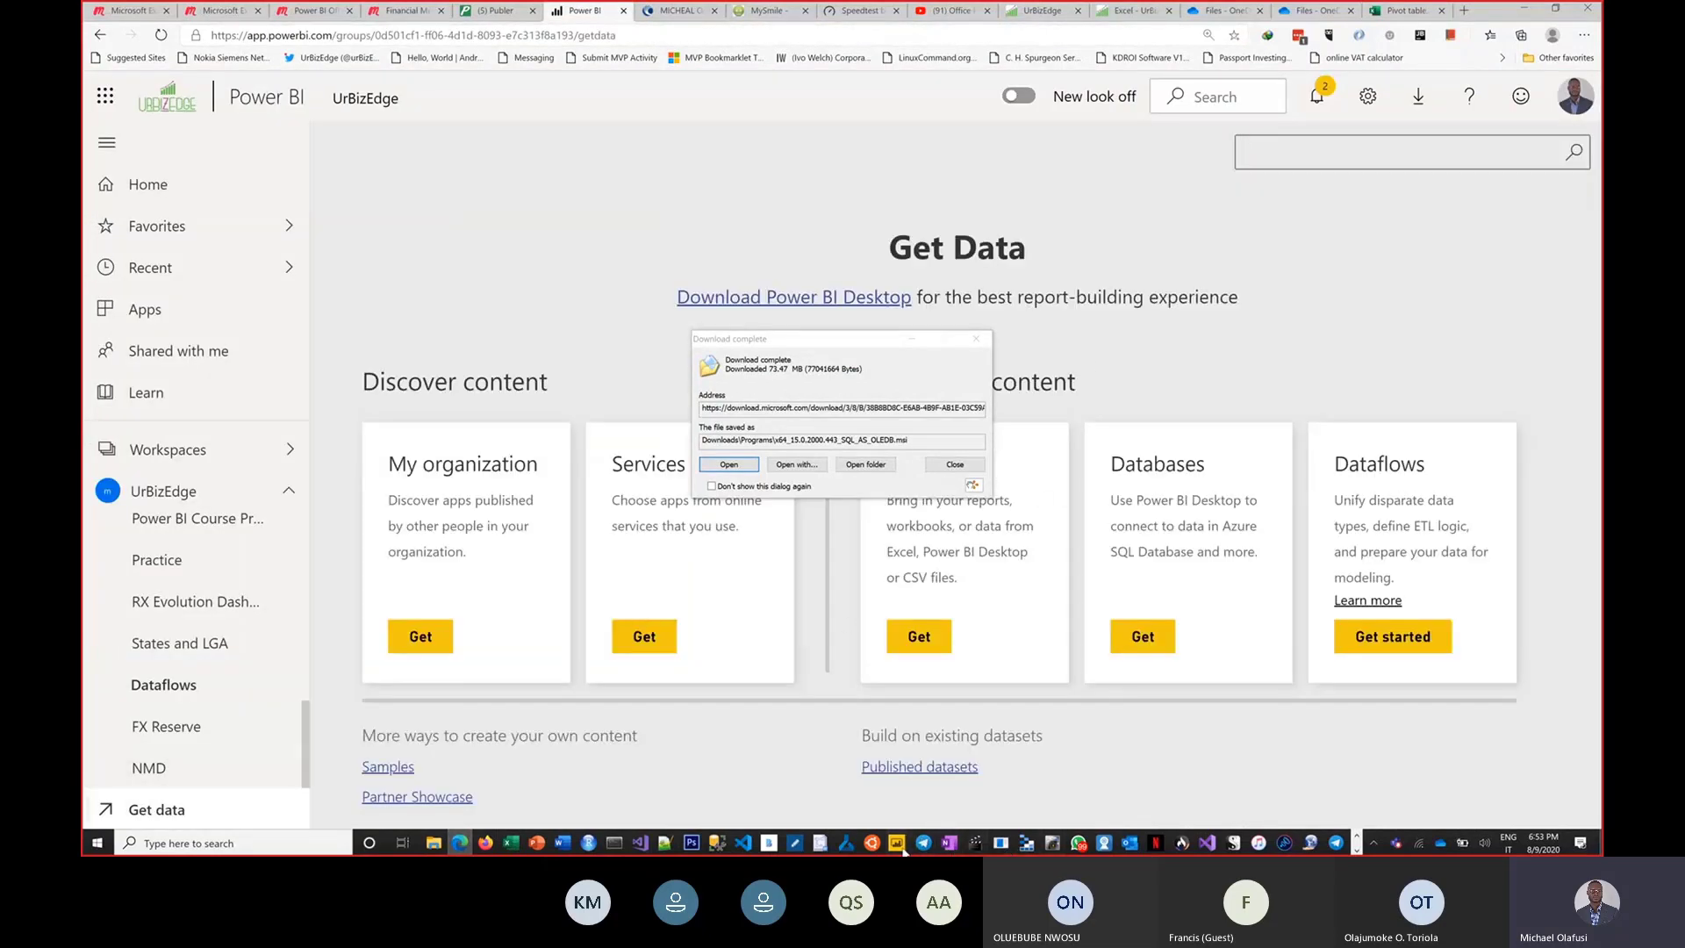
Switch to Power BI Desktop and move the download-complete dialog out of the way.
mouse_move(899, 847)
left_click(863, 814)
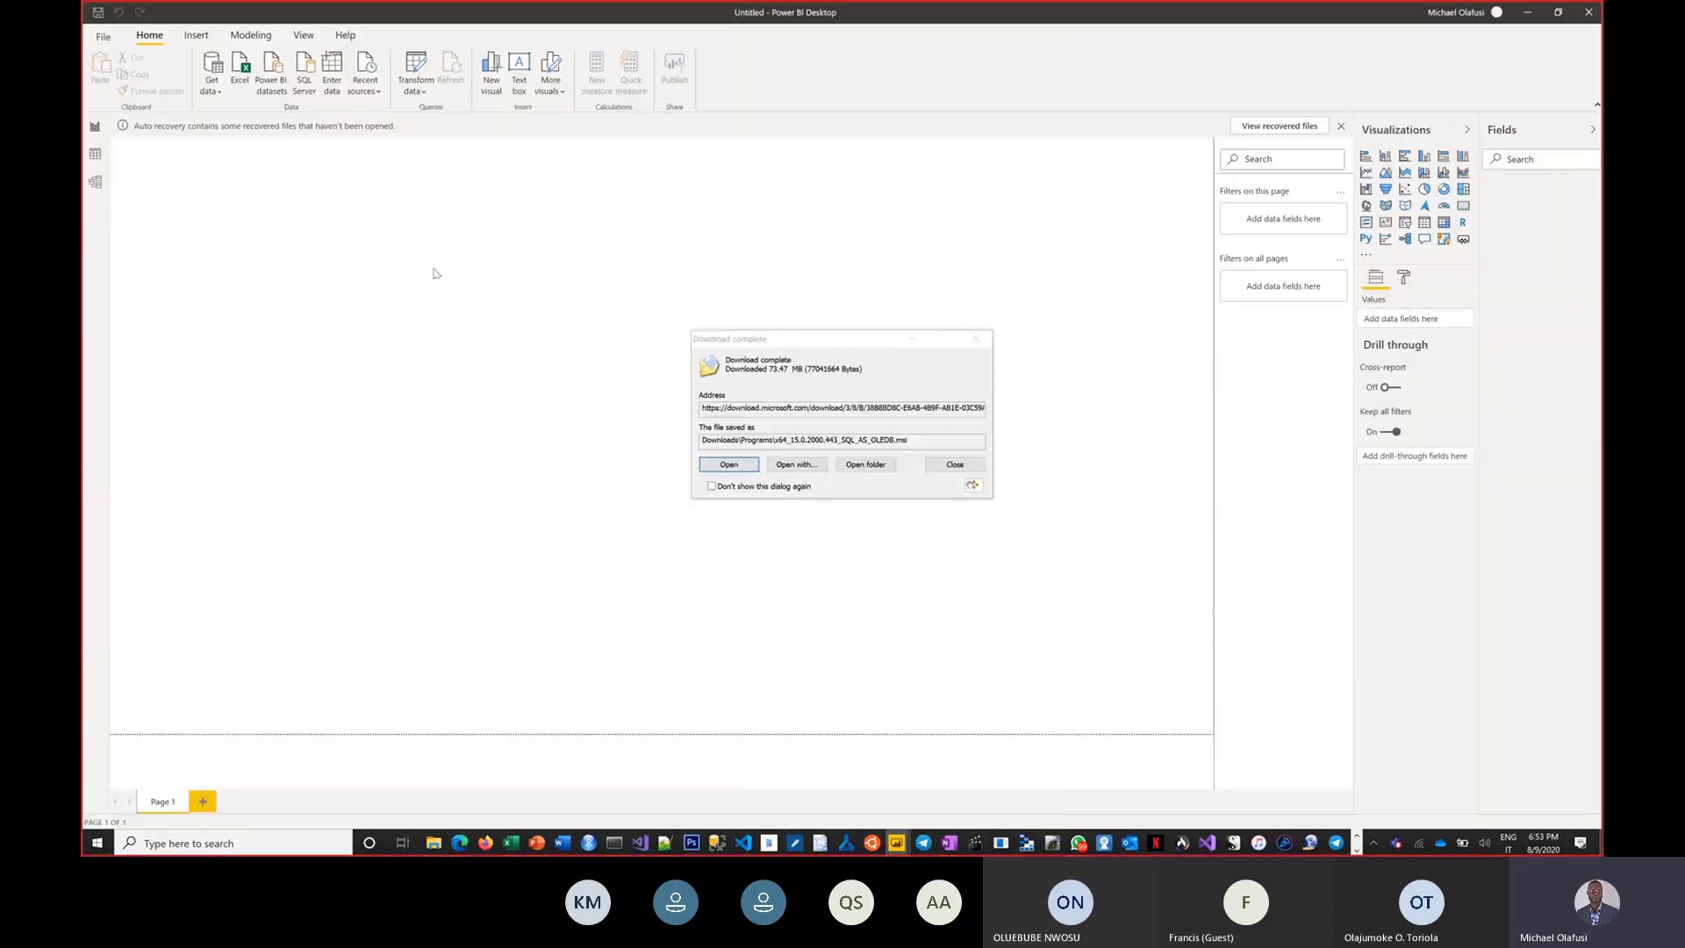
left_click_drag(851, 342, 1220, 641)
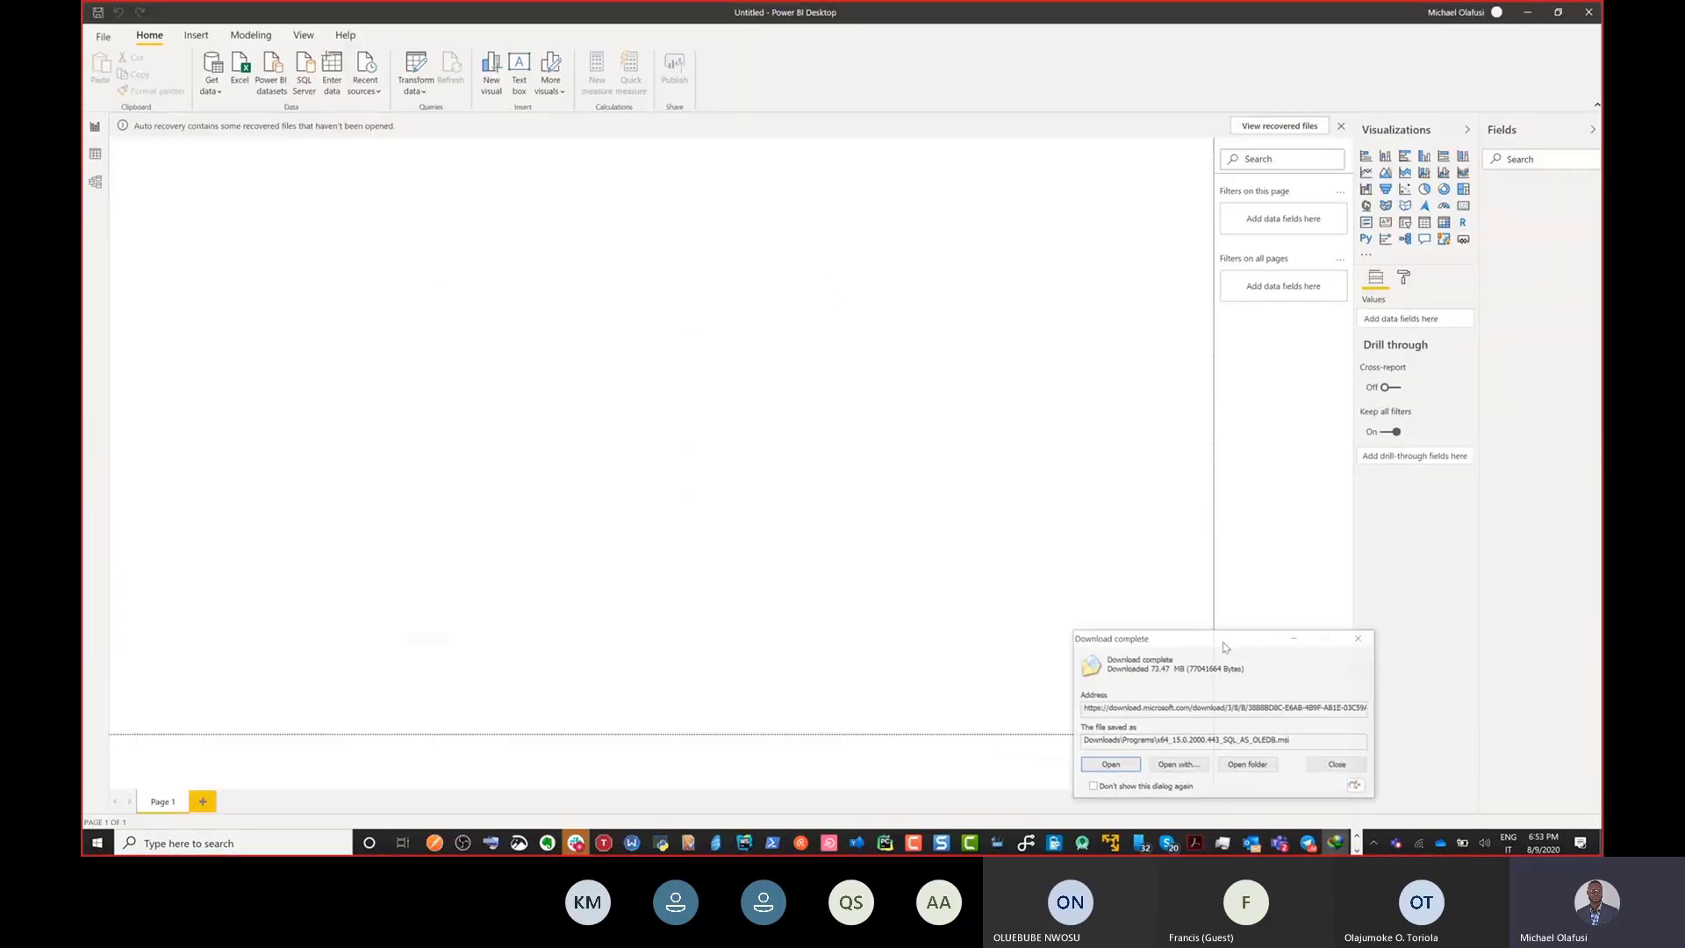
Start the downloaded installer and cancel the installation.
left_click(1115, 768)
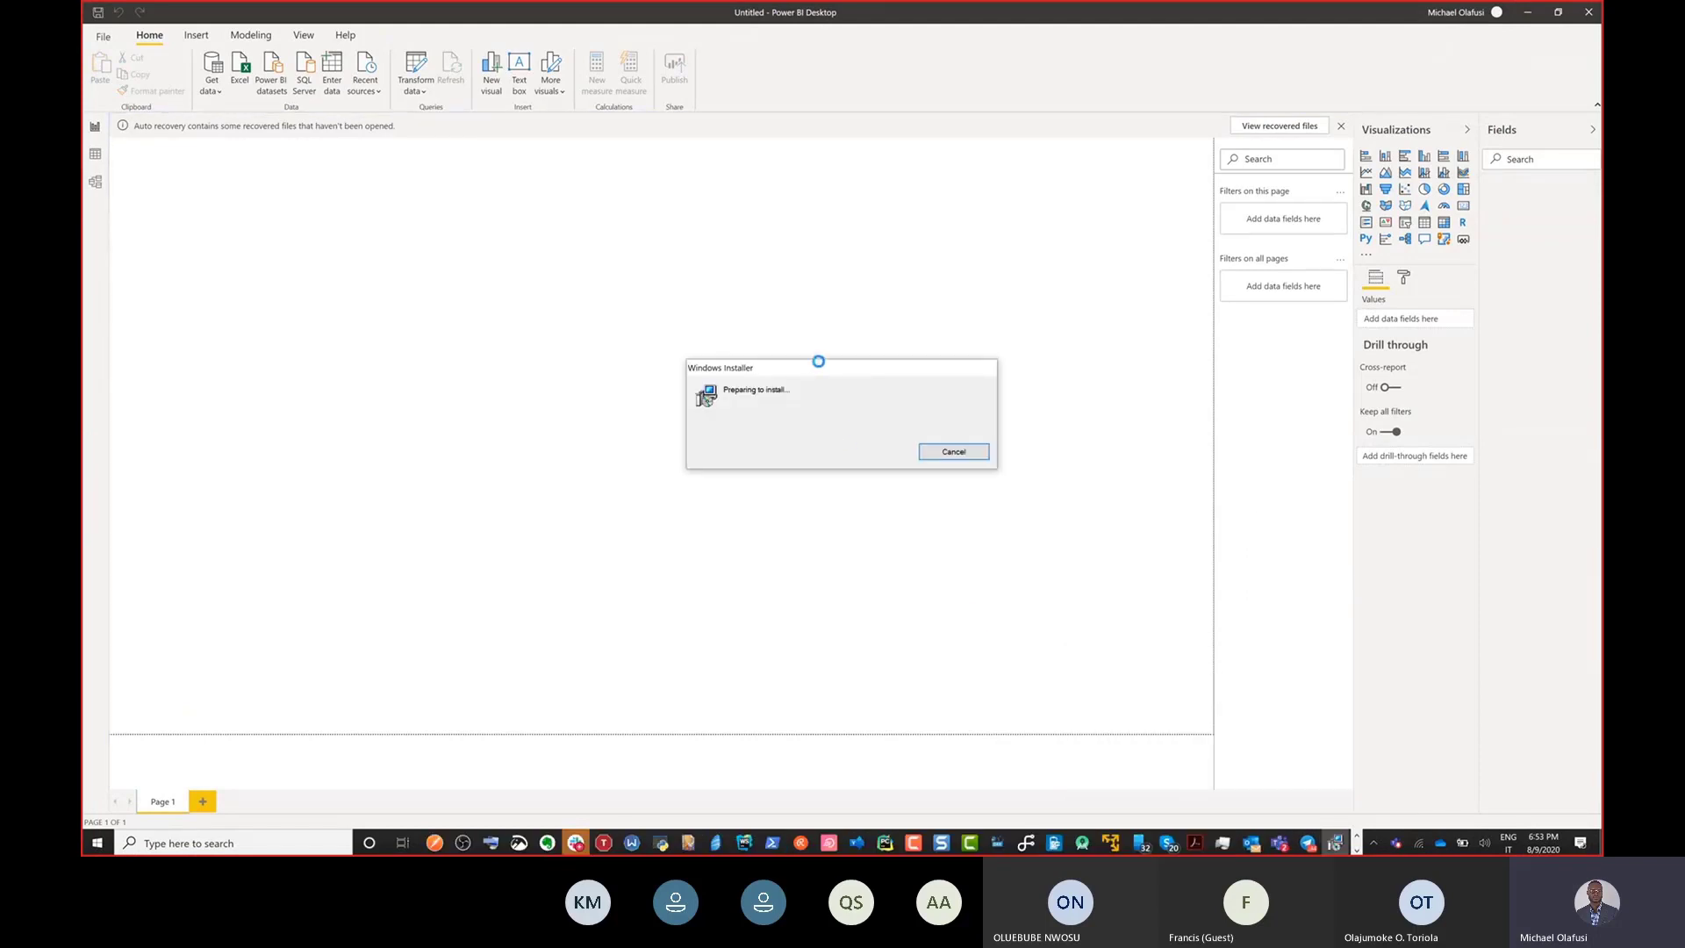
left_click(912, 460)
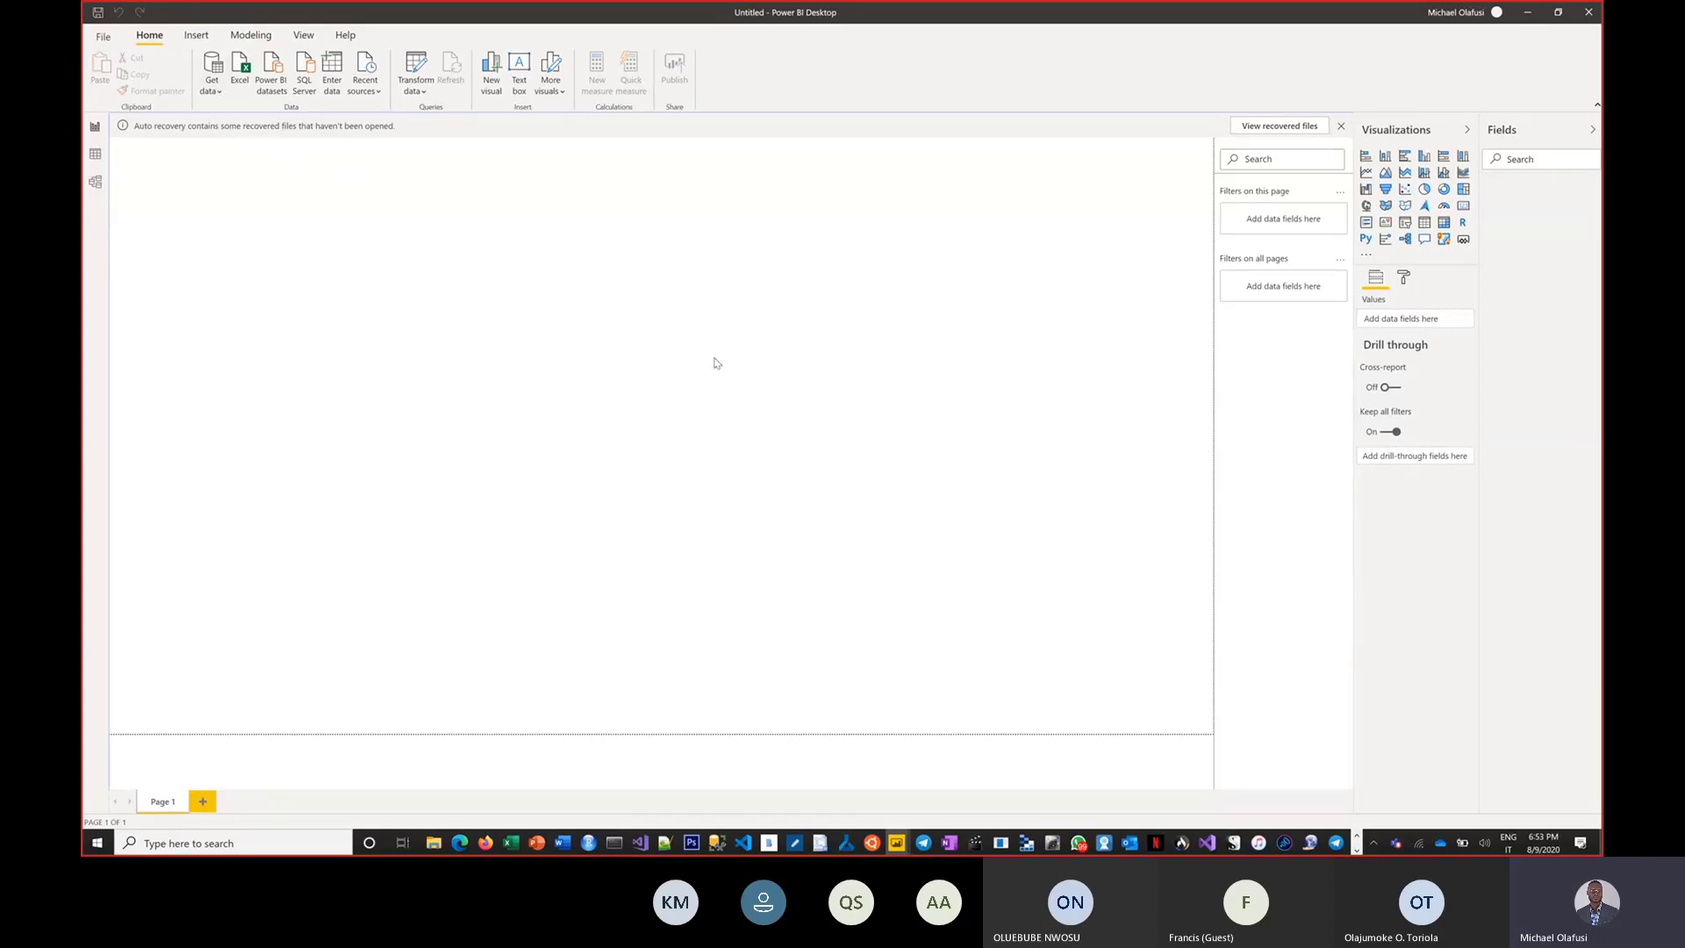
Switch to the Excel workbook and copy its OneDrive file path from the Info page.
key("alt+Tab")
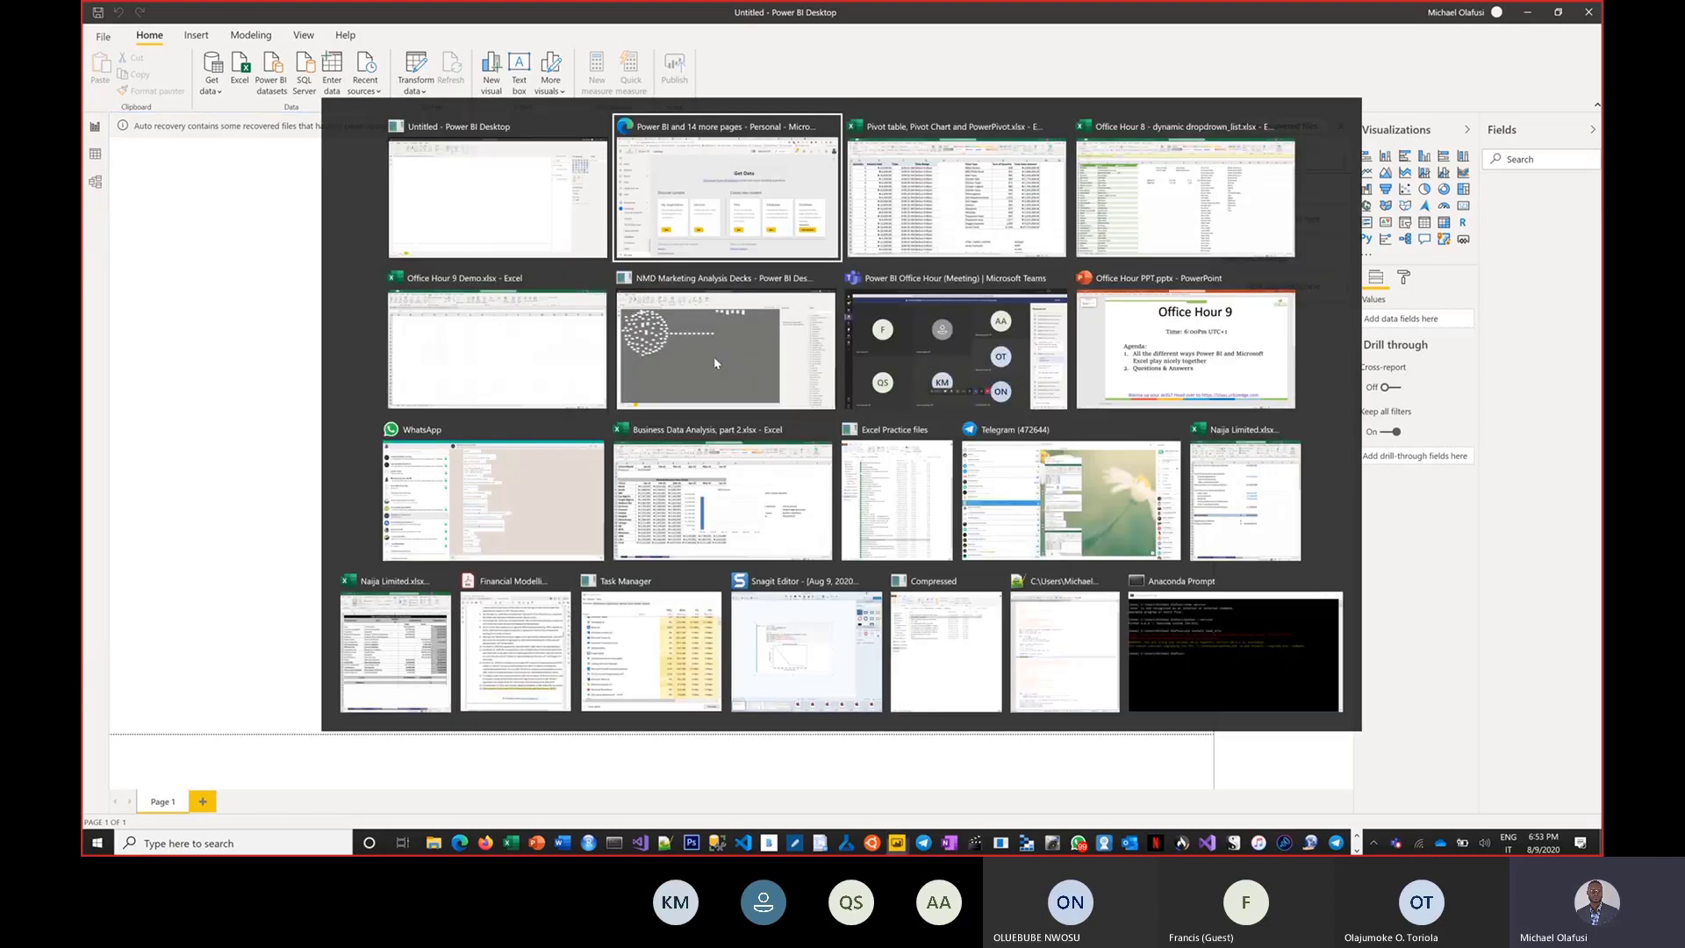
key("alt+Tab")
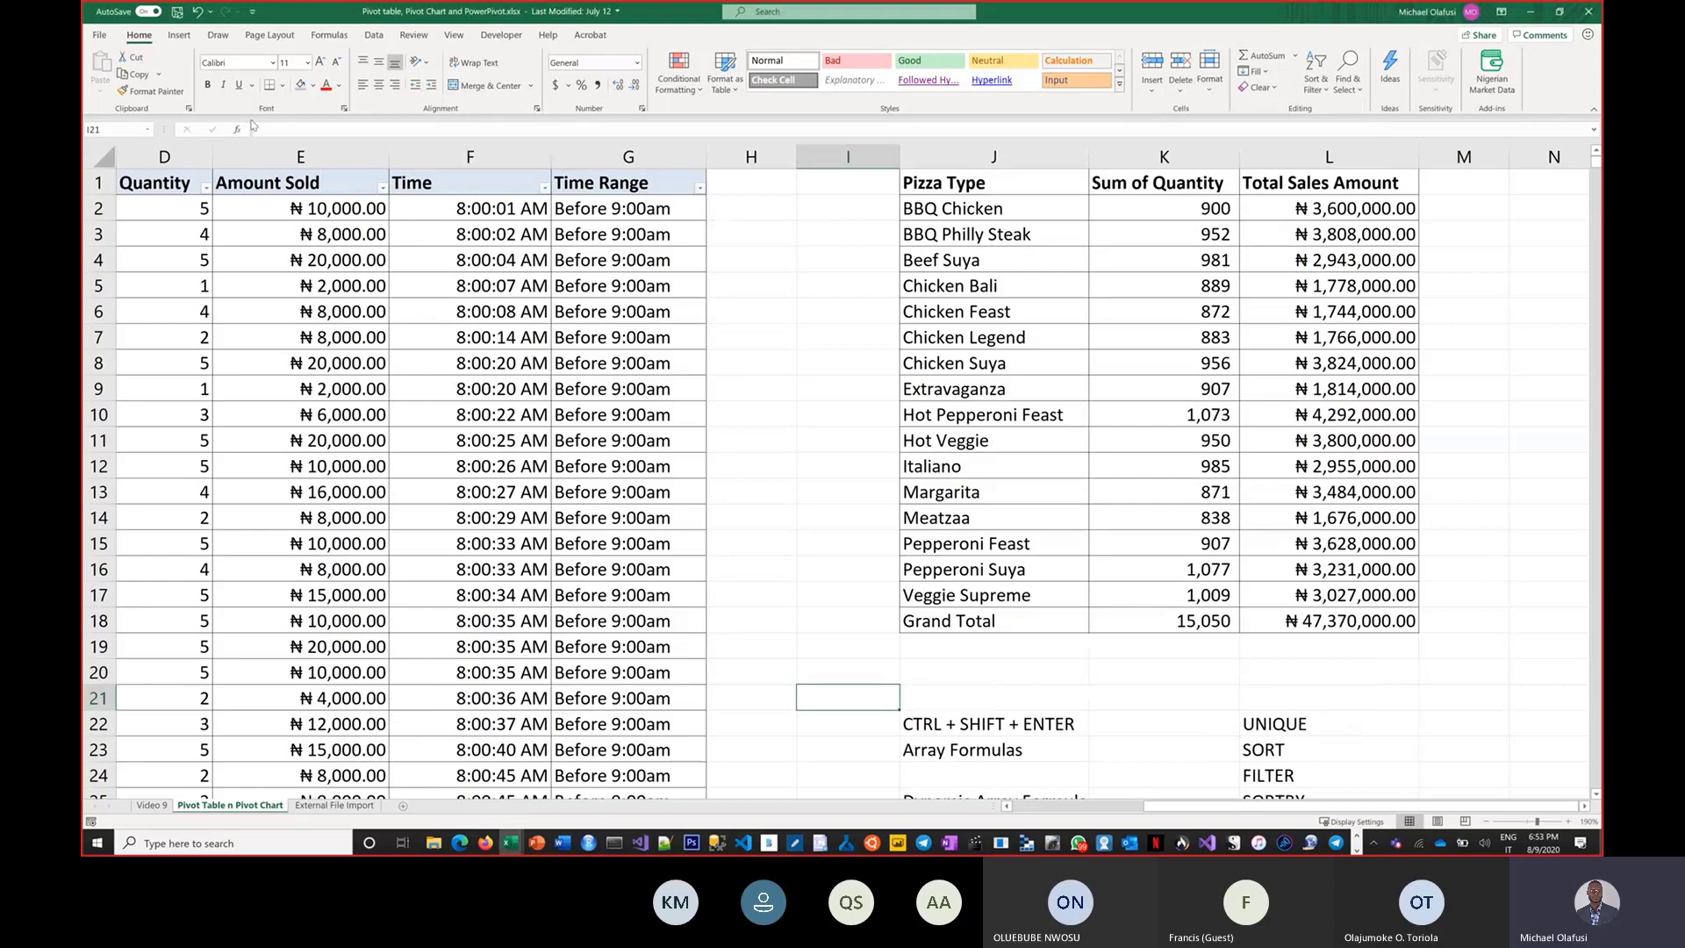
left_click(99, 37)
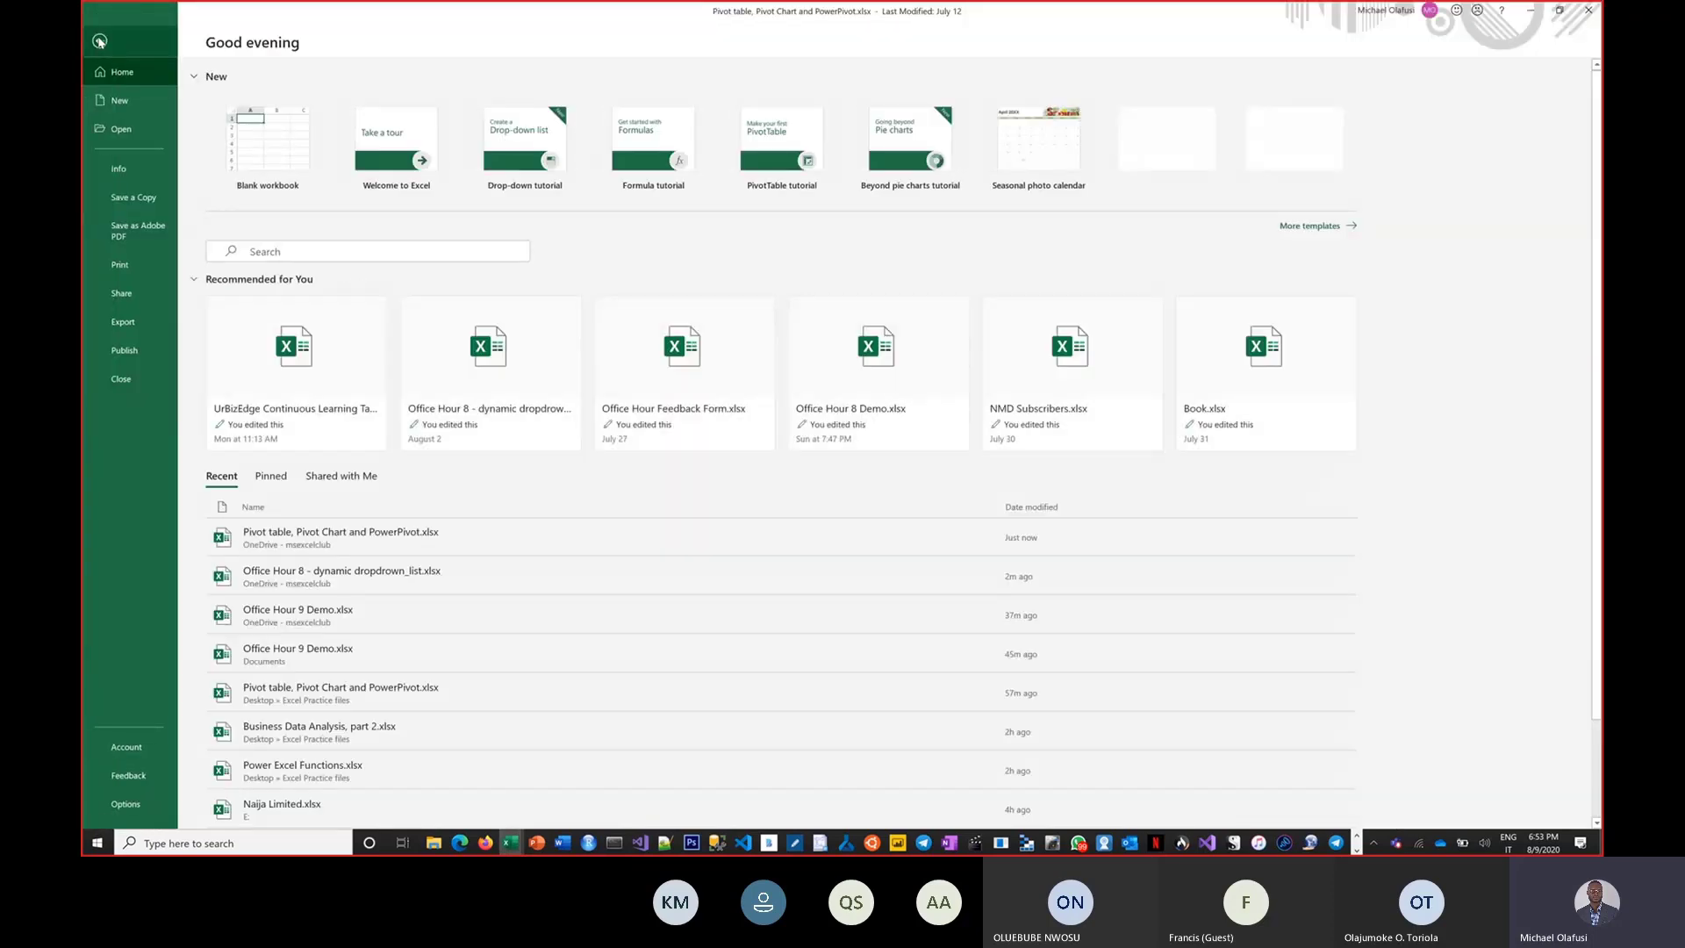
left_click(130, 178)
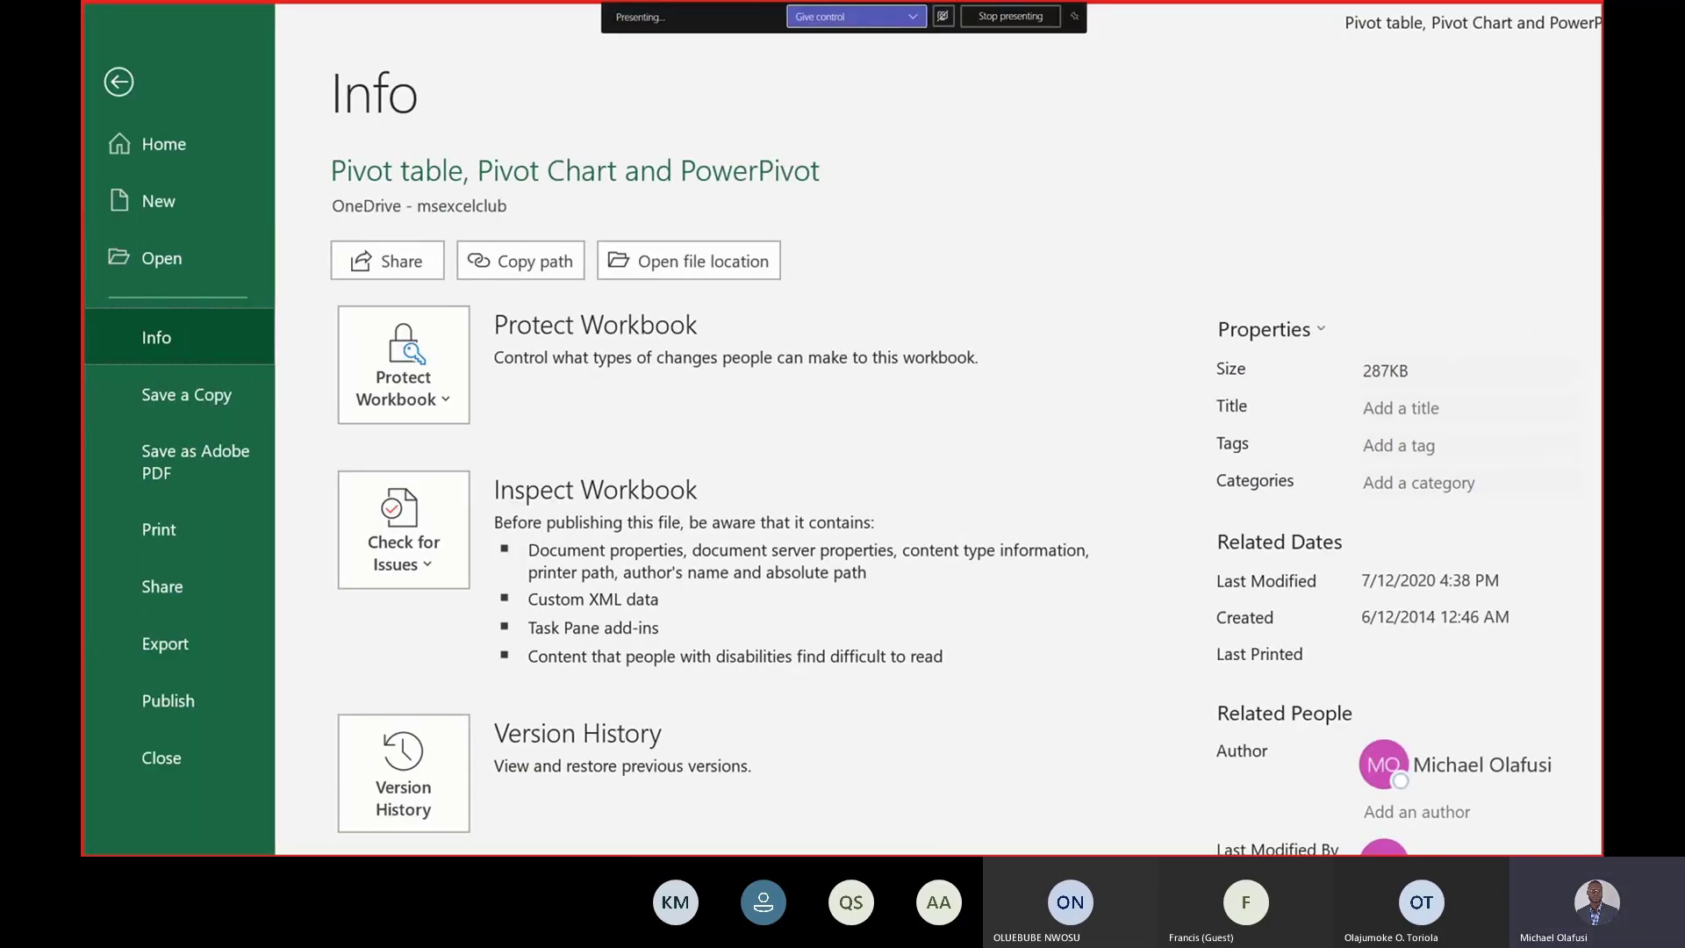
left_click_drag(528, 326, 513, 279)
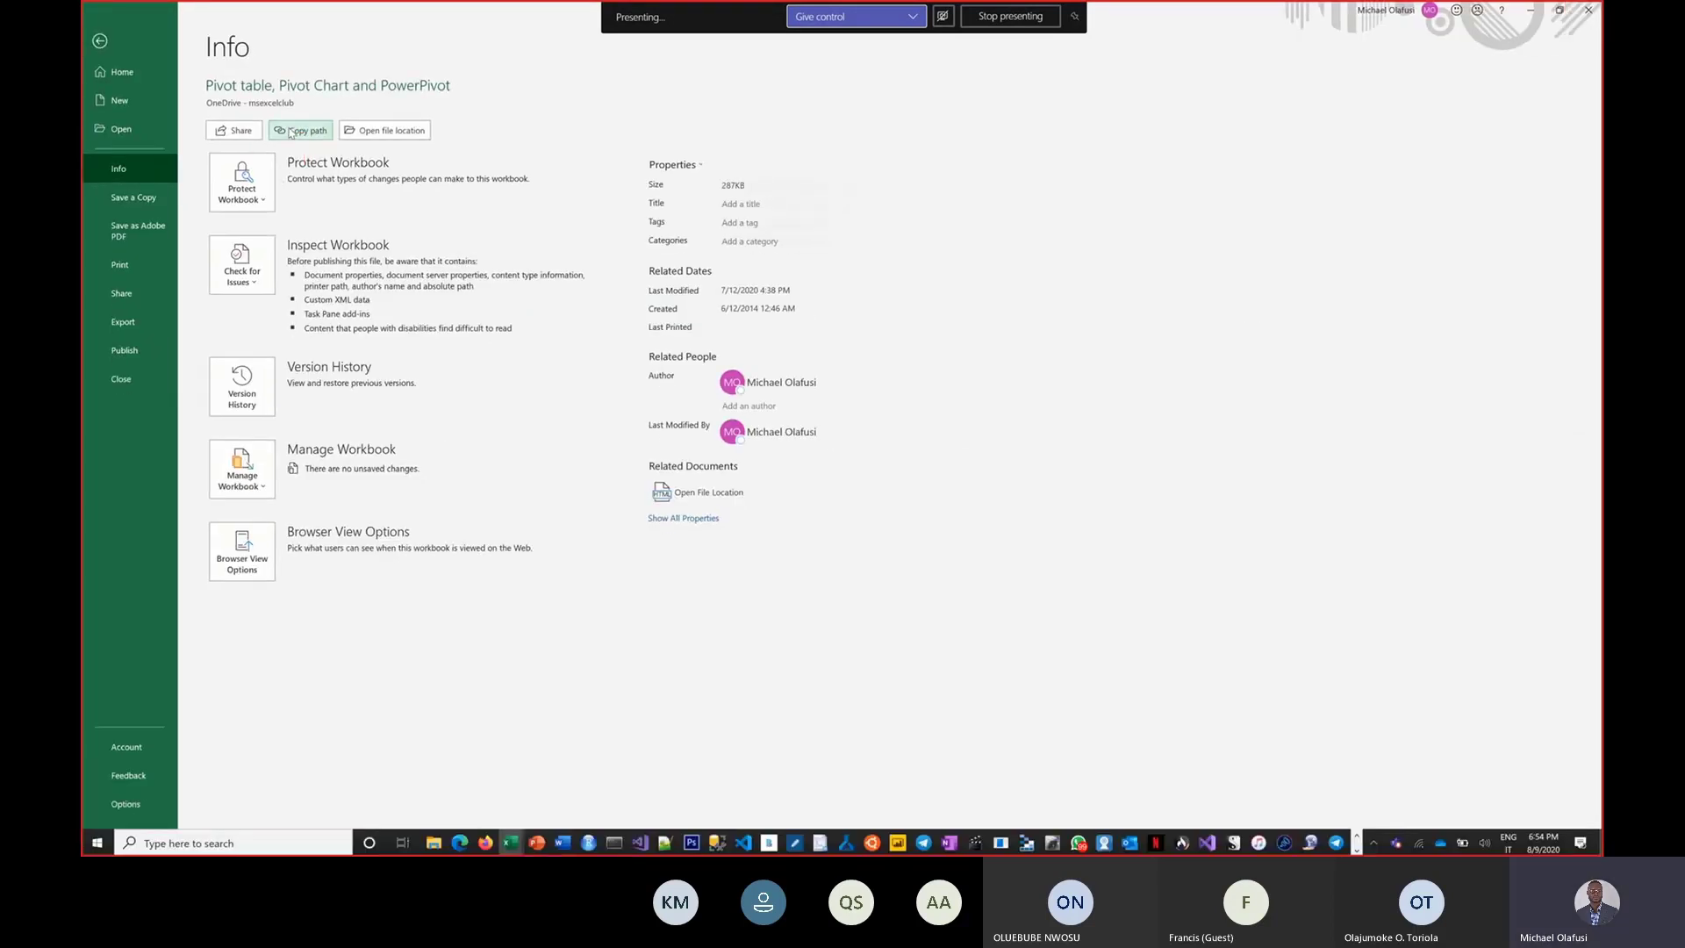
left_click(295, 134)
left_click(296, 134)
Switch to Power BI Desktop and start getting data from the Web source.
mouse_move(896, 842)
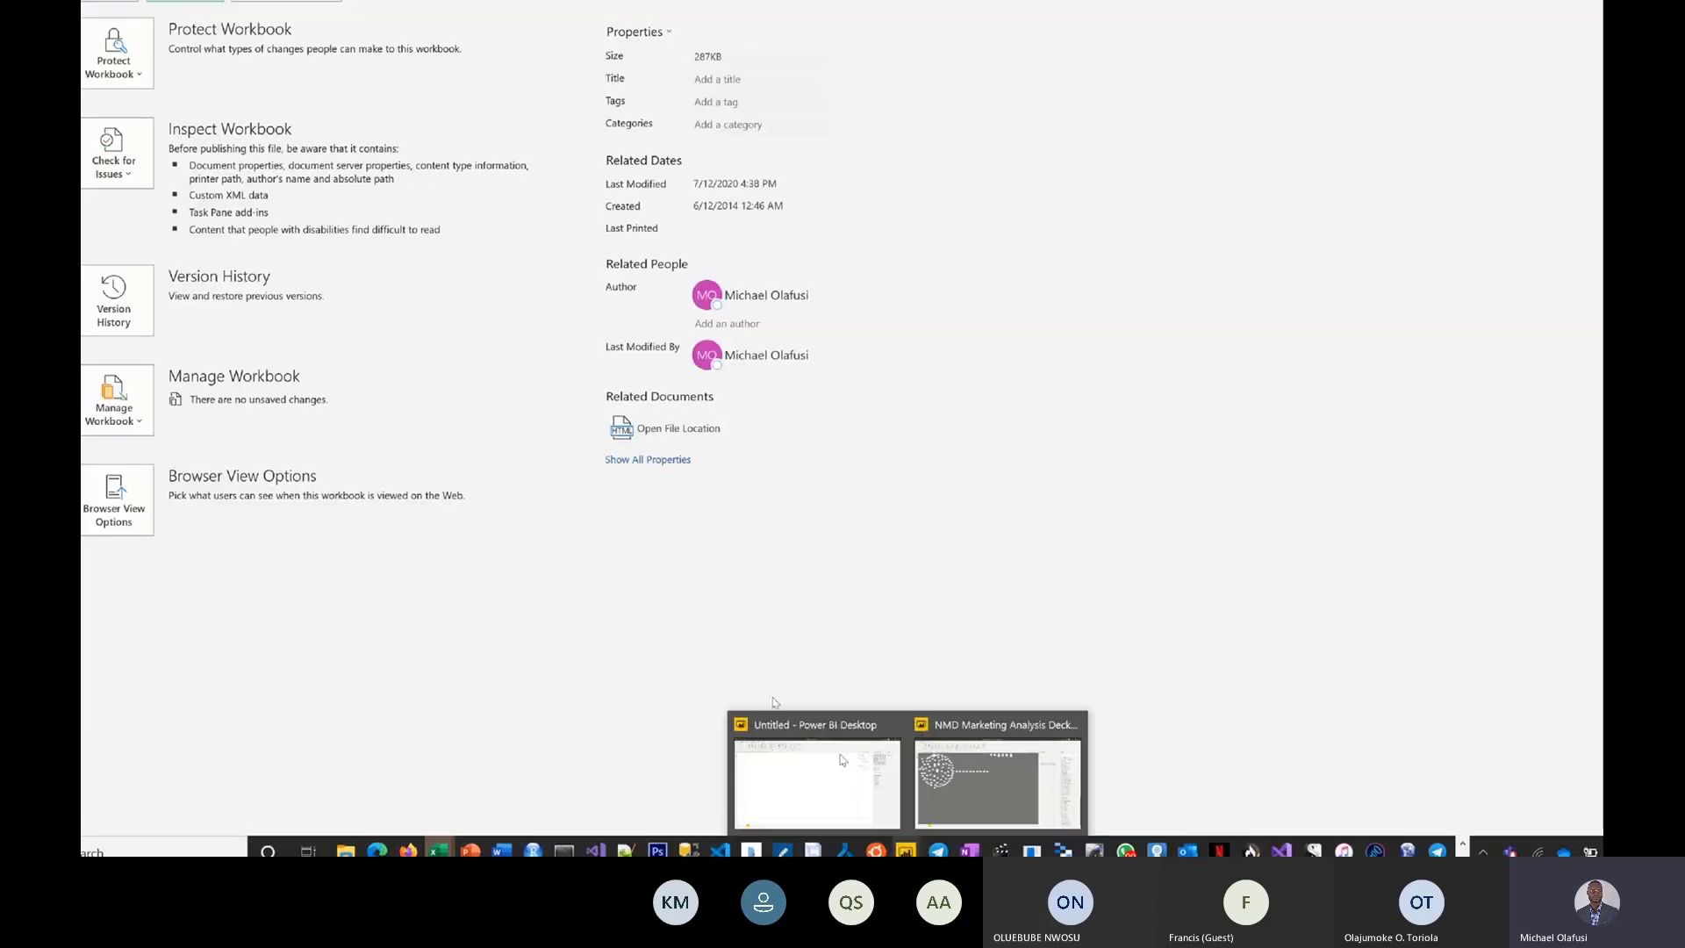
left_click(797, 745)
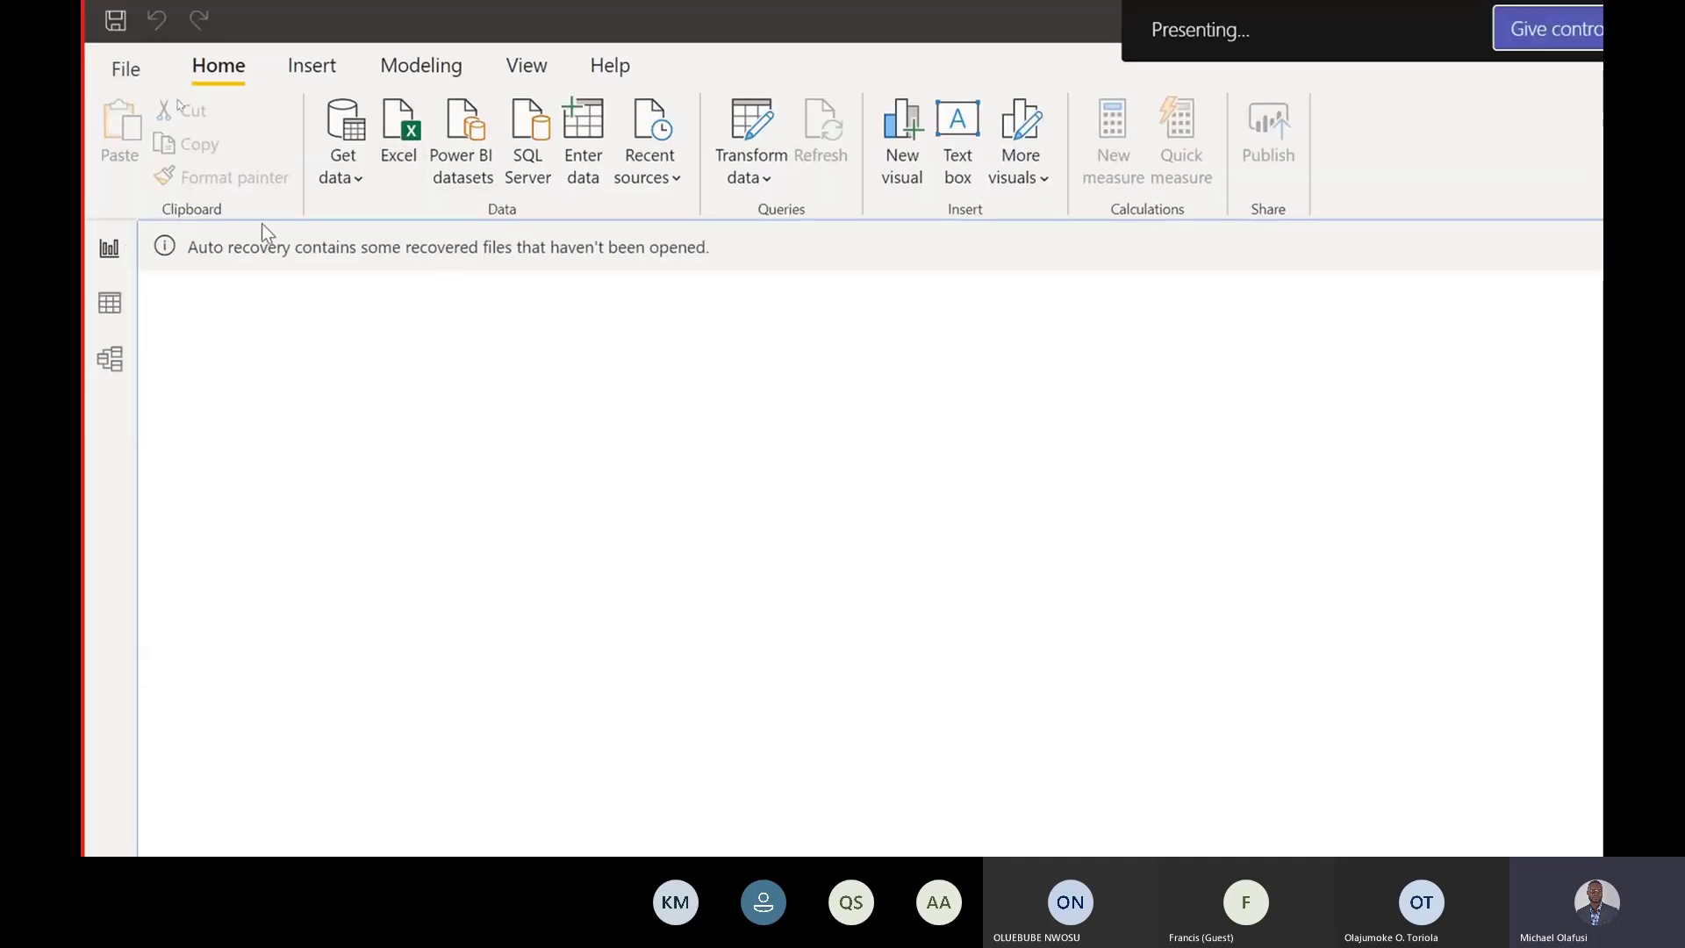
left_click(346, 167)
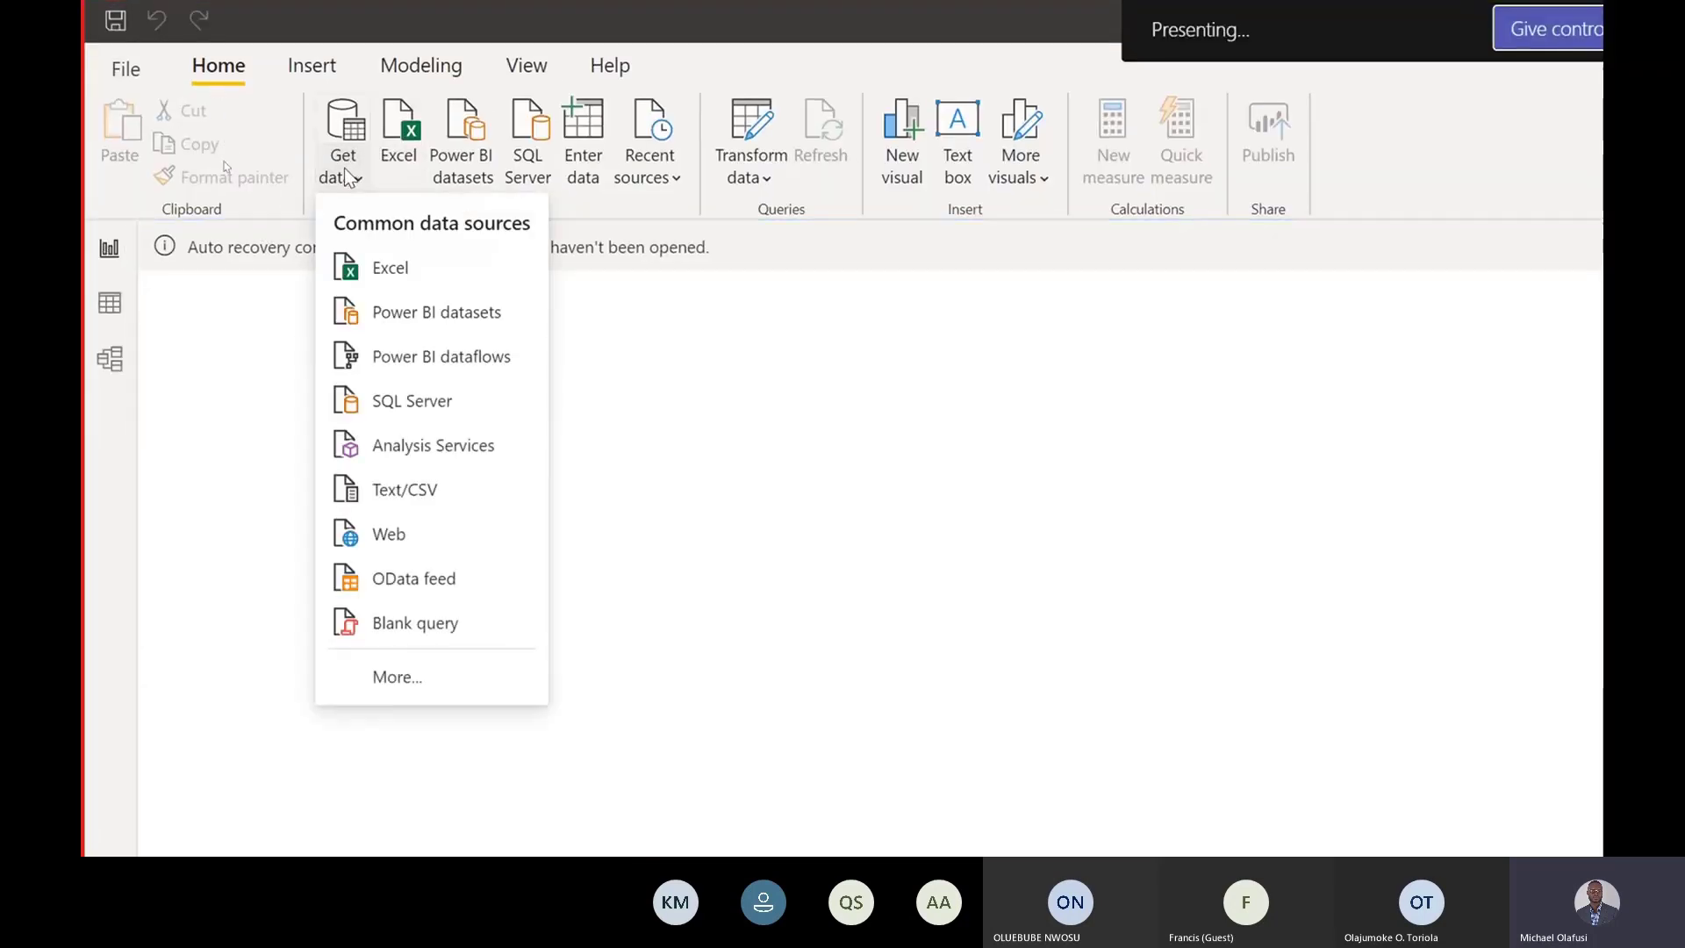
left_click(426, 535)
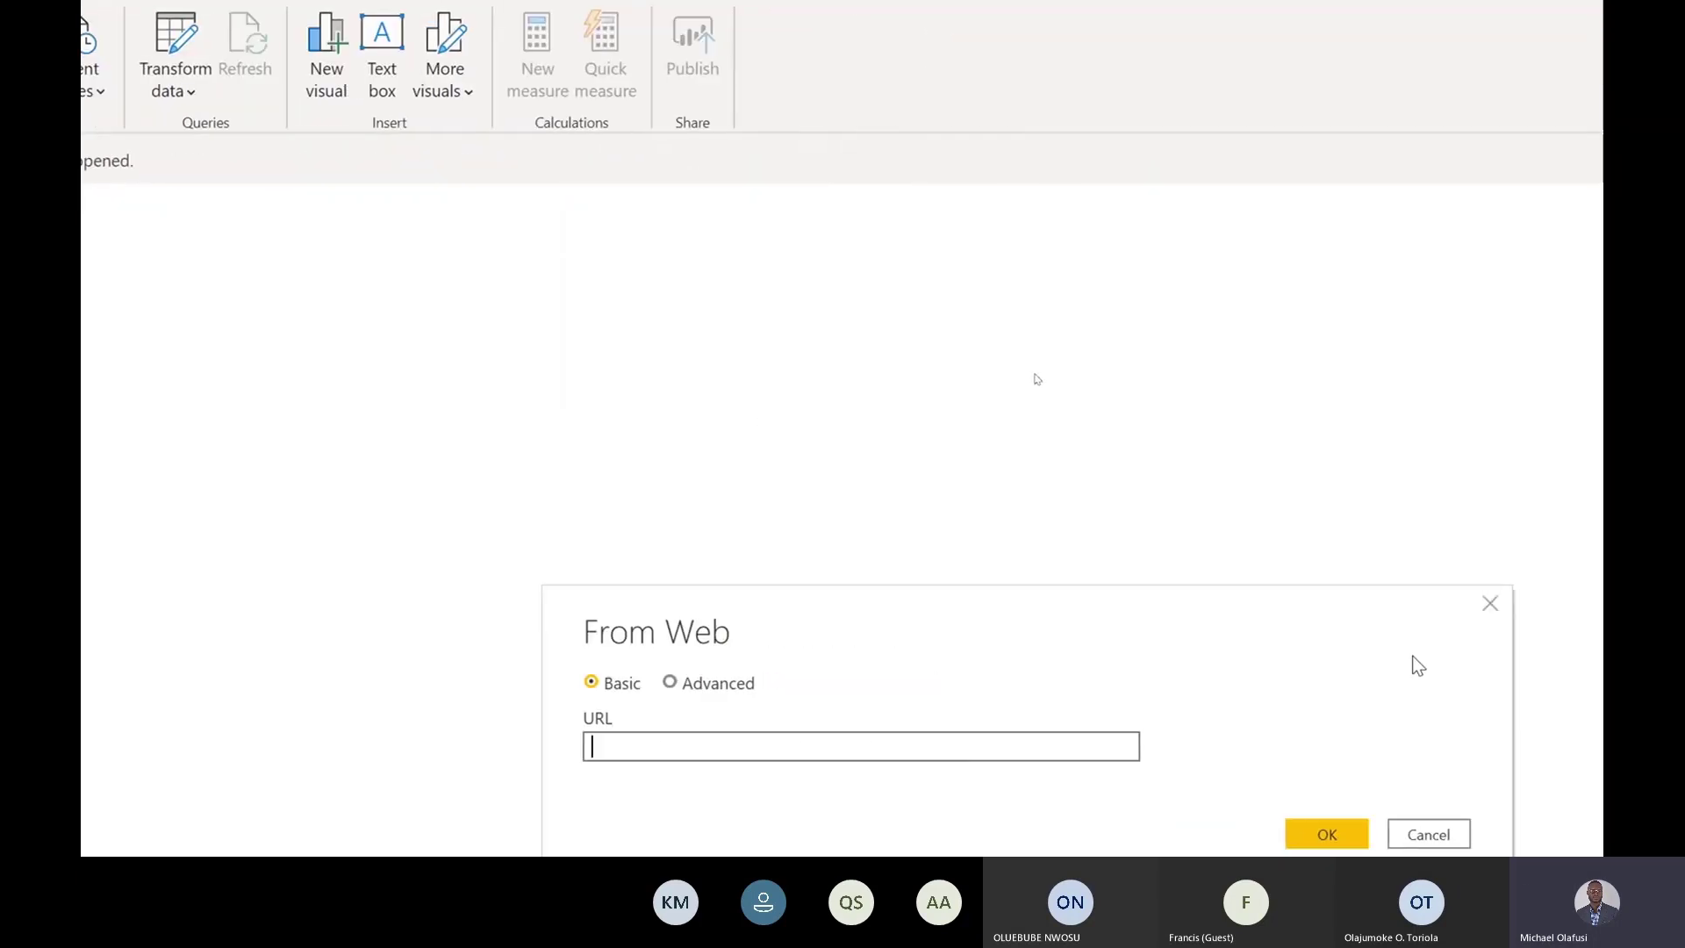
Paste the workbook path as the URL, remove the trailing ?web=1, and confirm the From Web dialog.
key("ctrl+v")
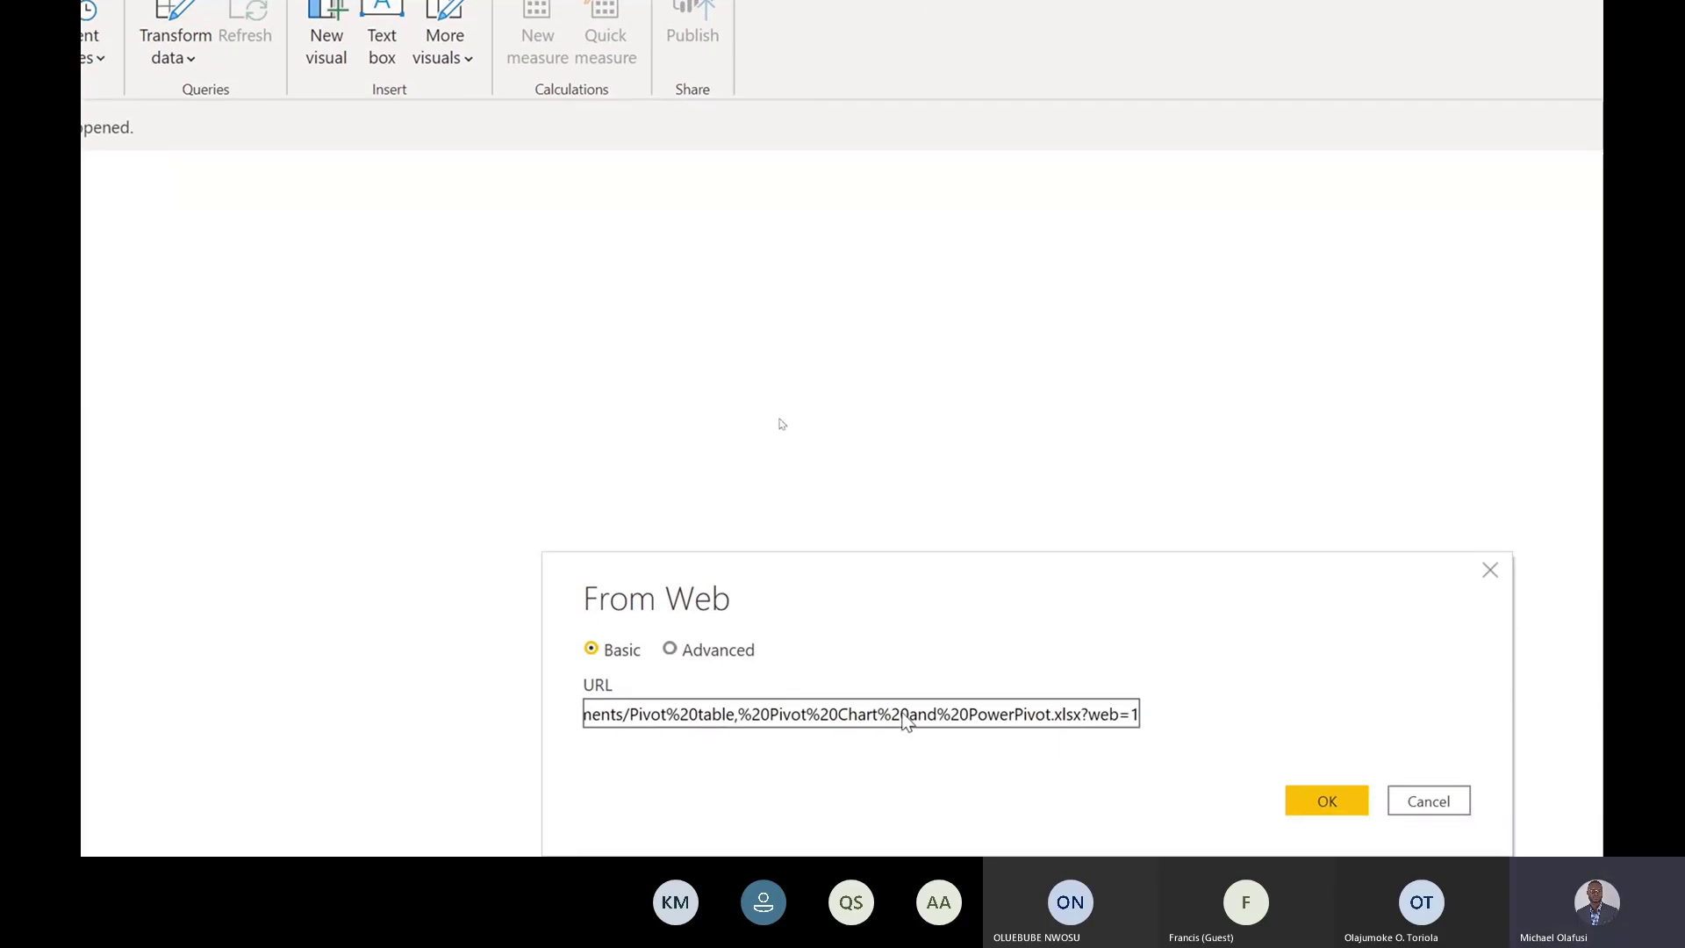
key("BackSpace")
key("BackSpace")
key("BackSpace")
key("BackSpace")
key("BackSpace")
key("BackSpace")
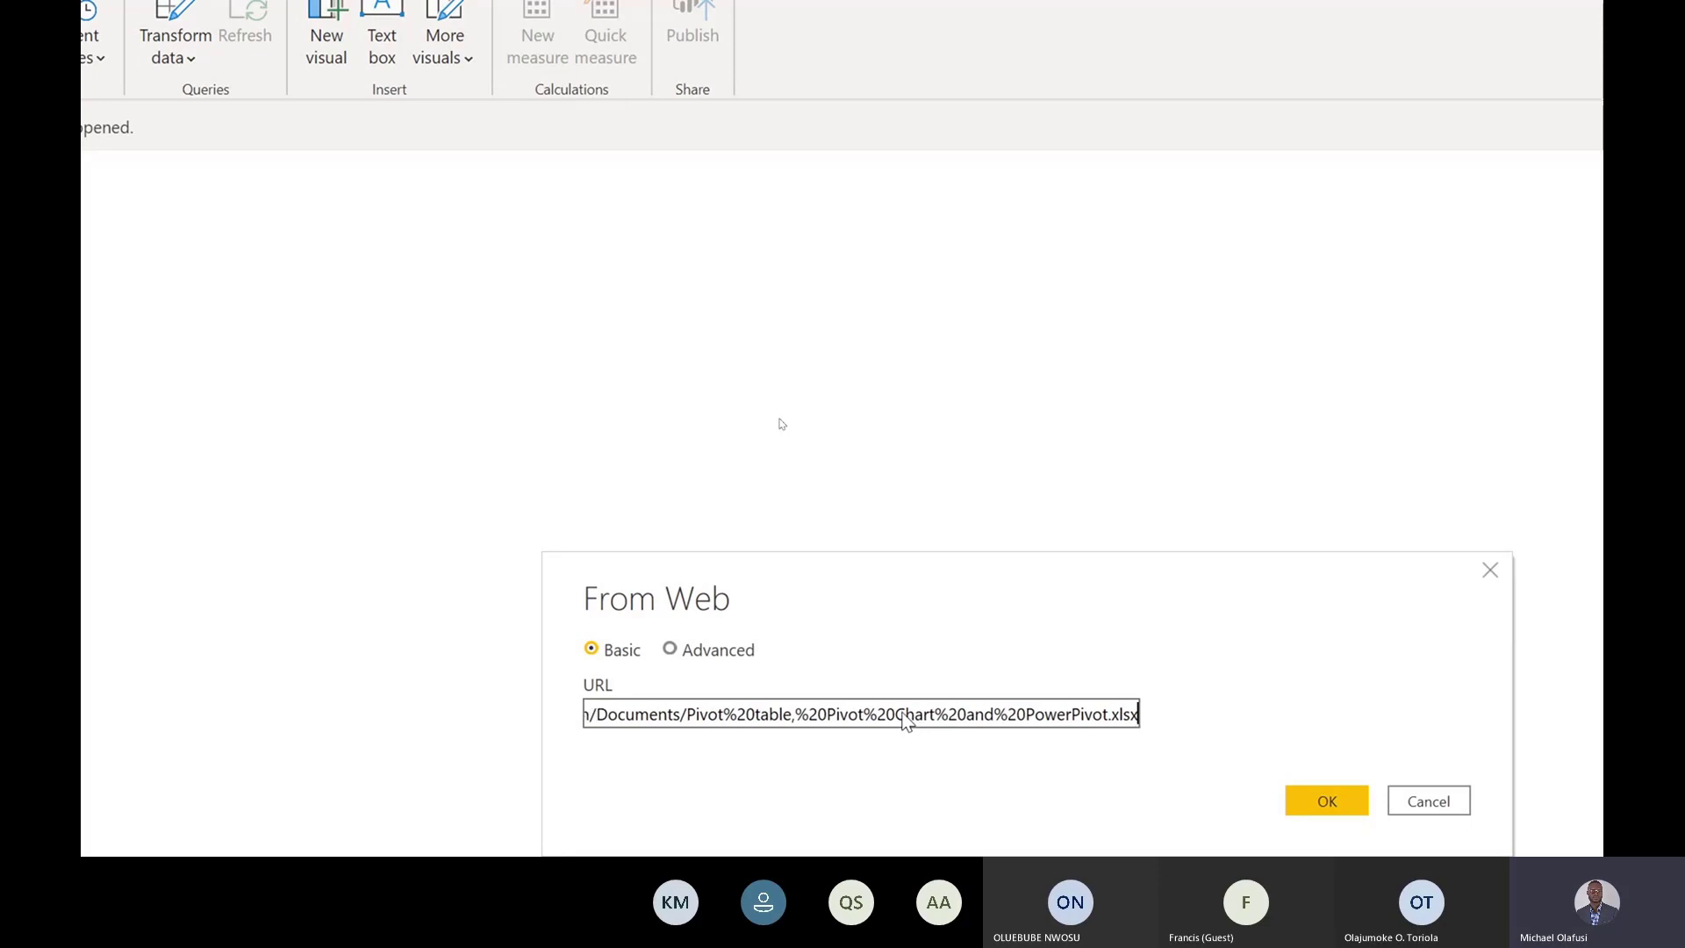
key("ctrl+z")
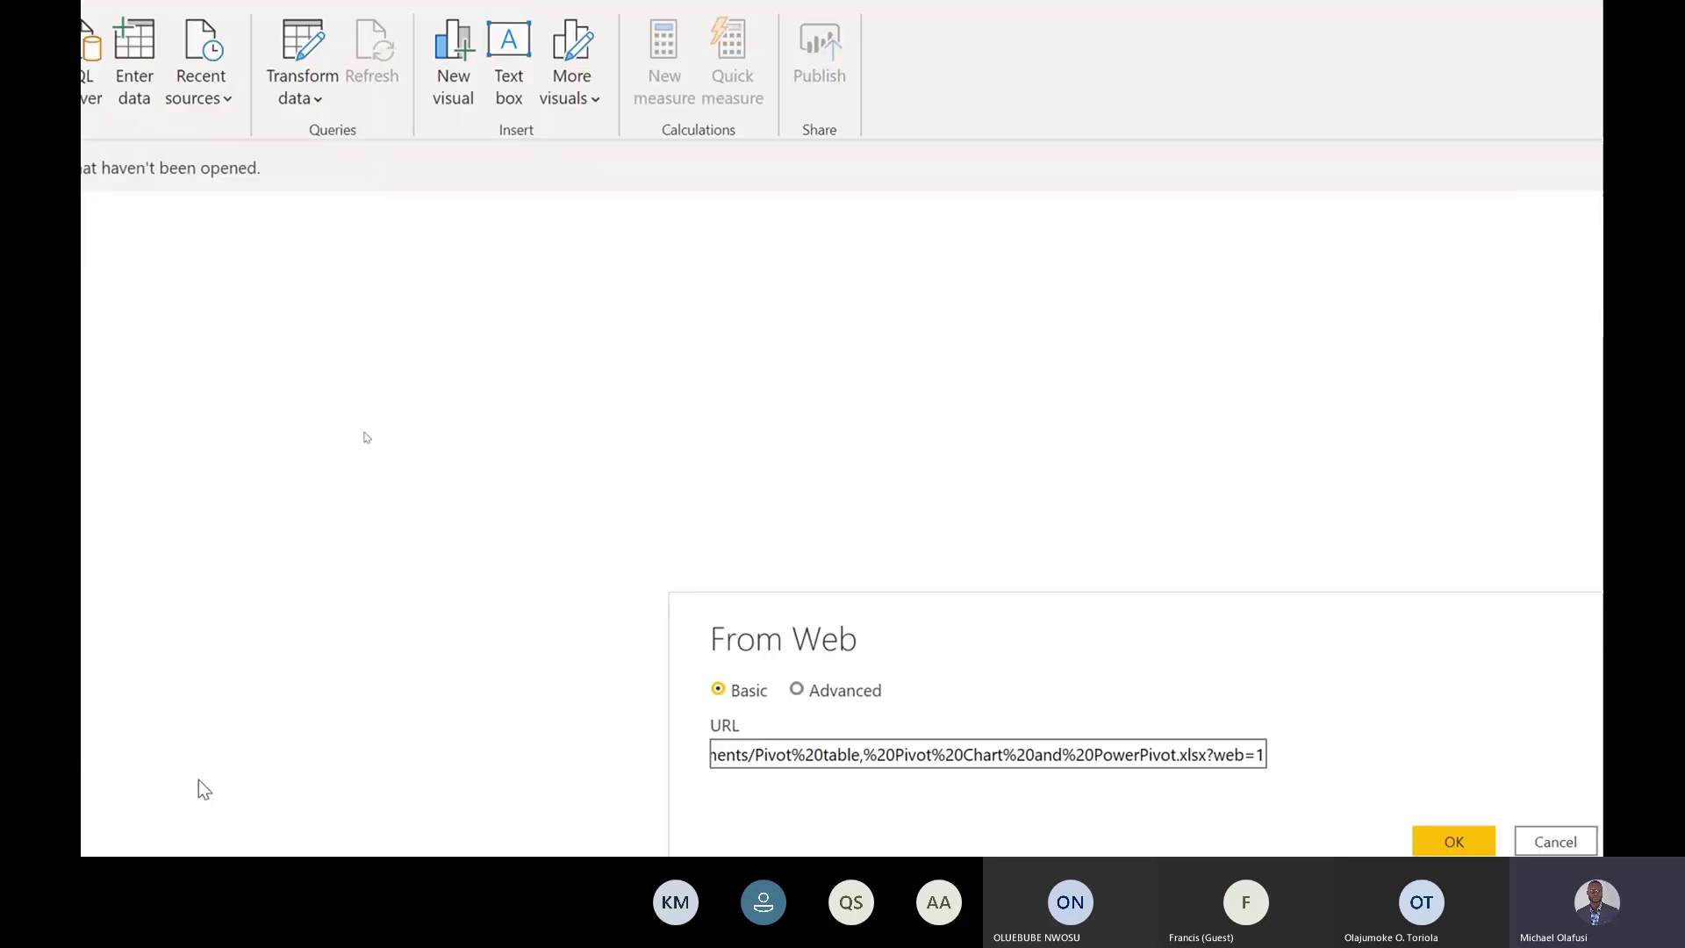
key("shift+Left")
key("shift+Left")
key("shift+Left")
key("shift+Left")
key("shift+Left")
key("shift+Left")
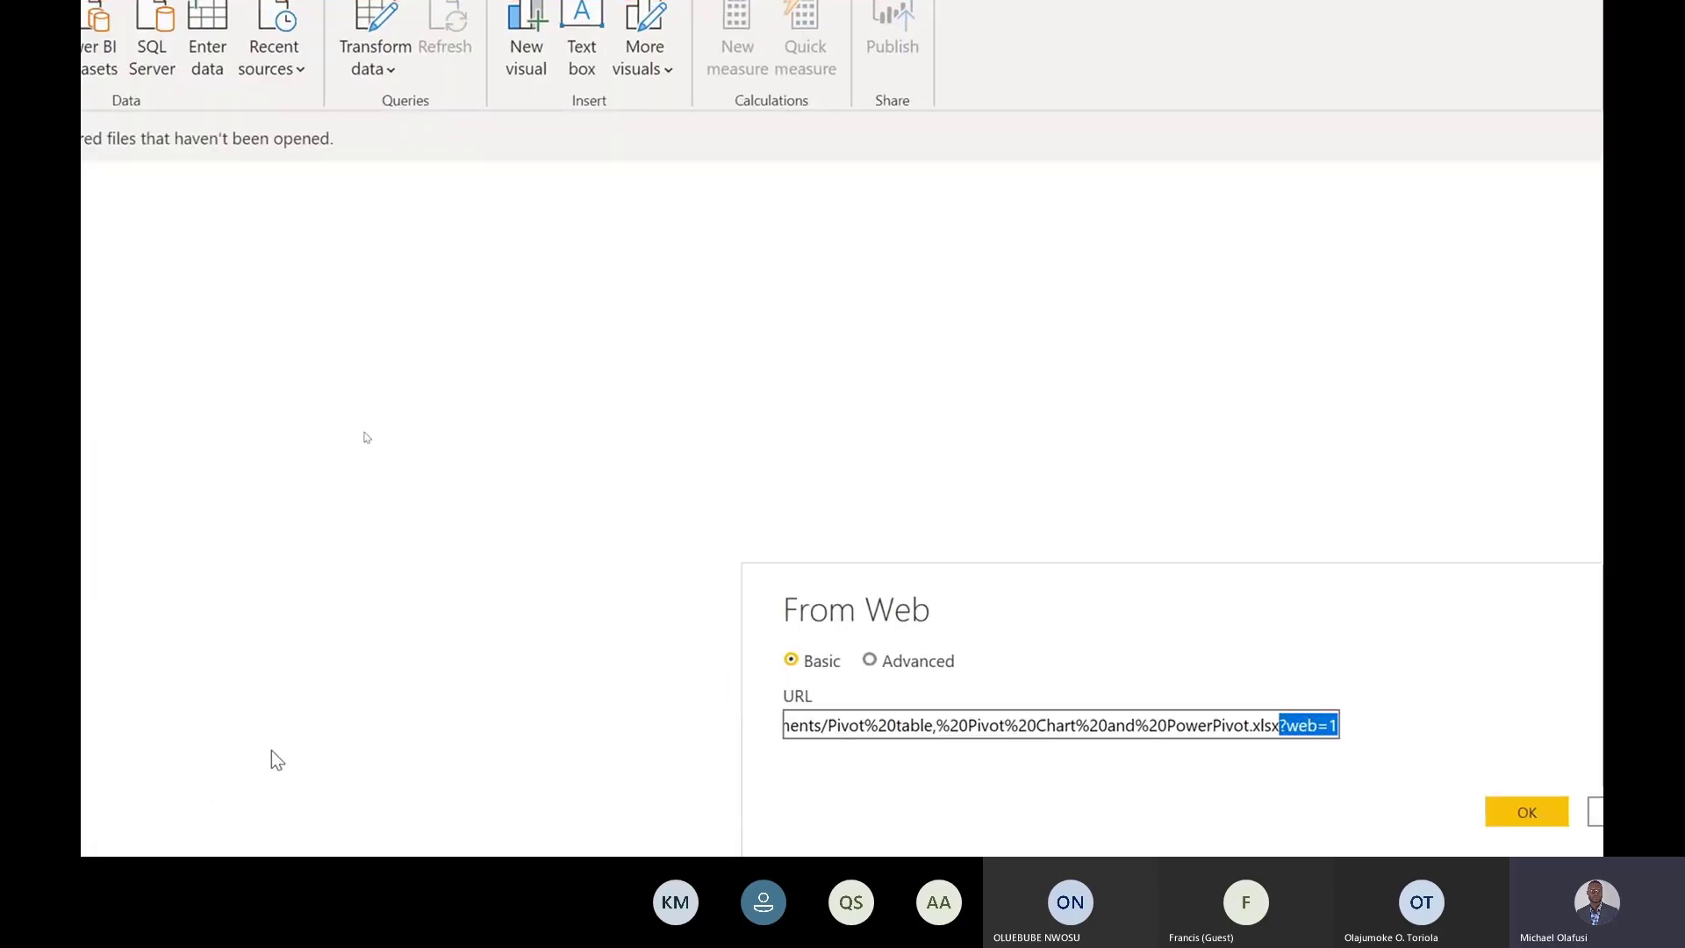
key("BackSpace")
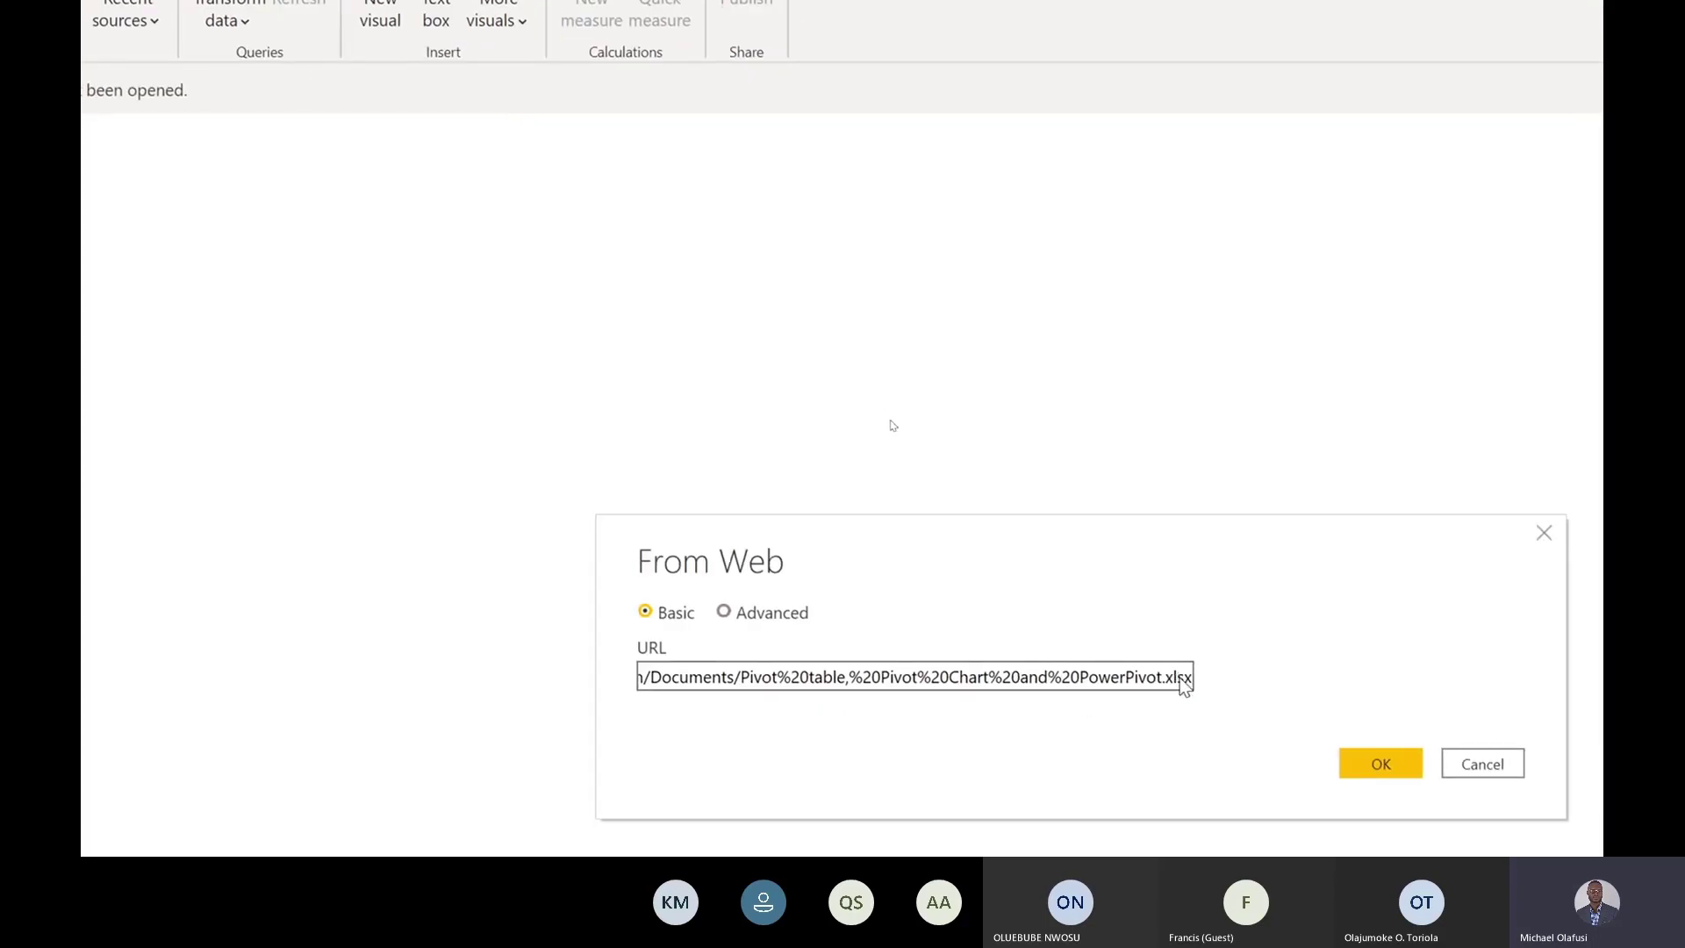
left_click(1390, 760)
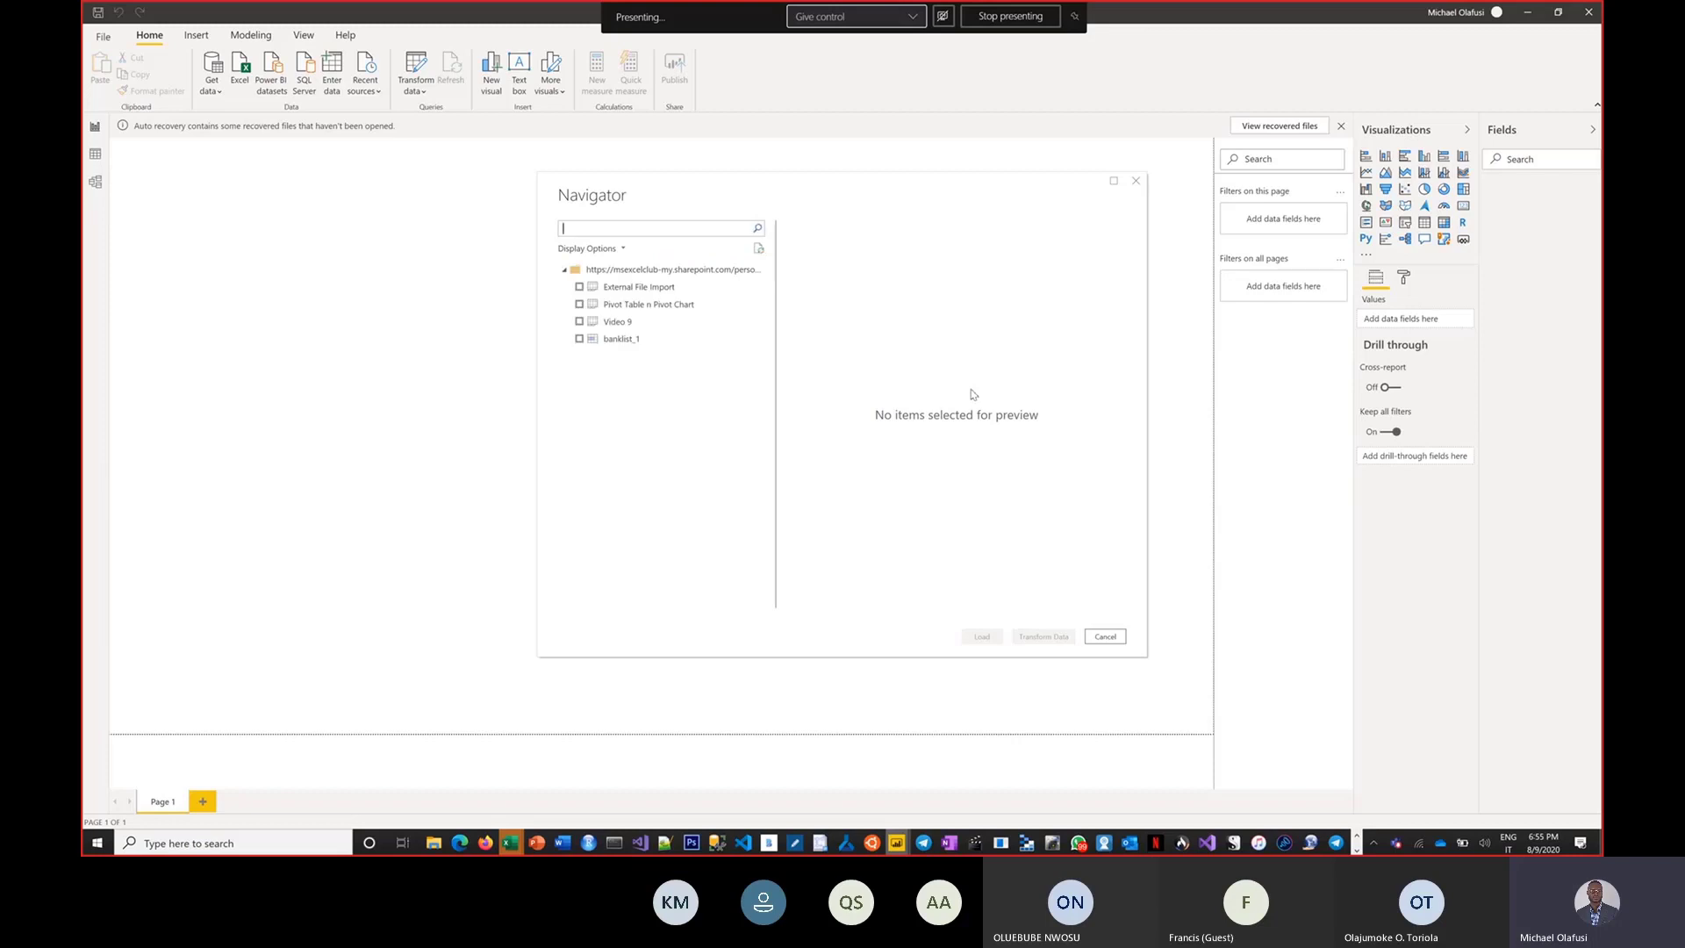
Select the Pivot Table n Pivot Chart table in the Navigator and load it.
left_click(580, 304)
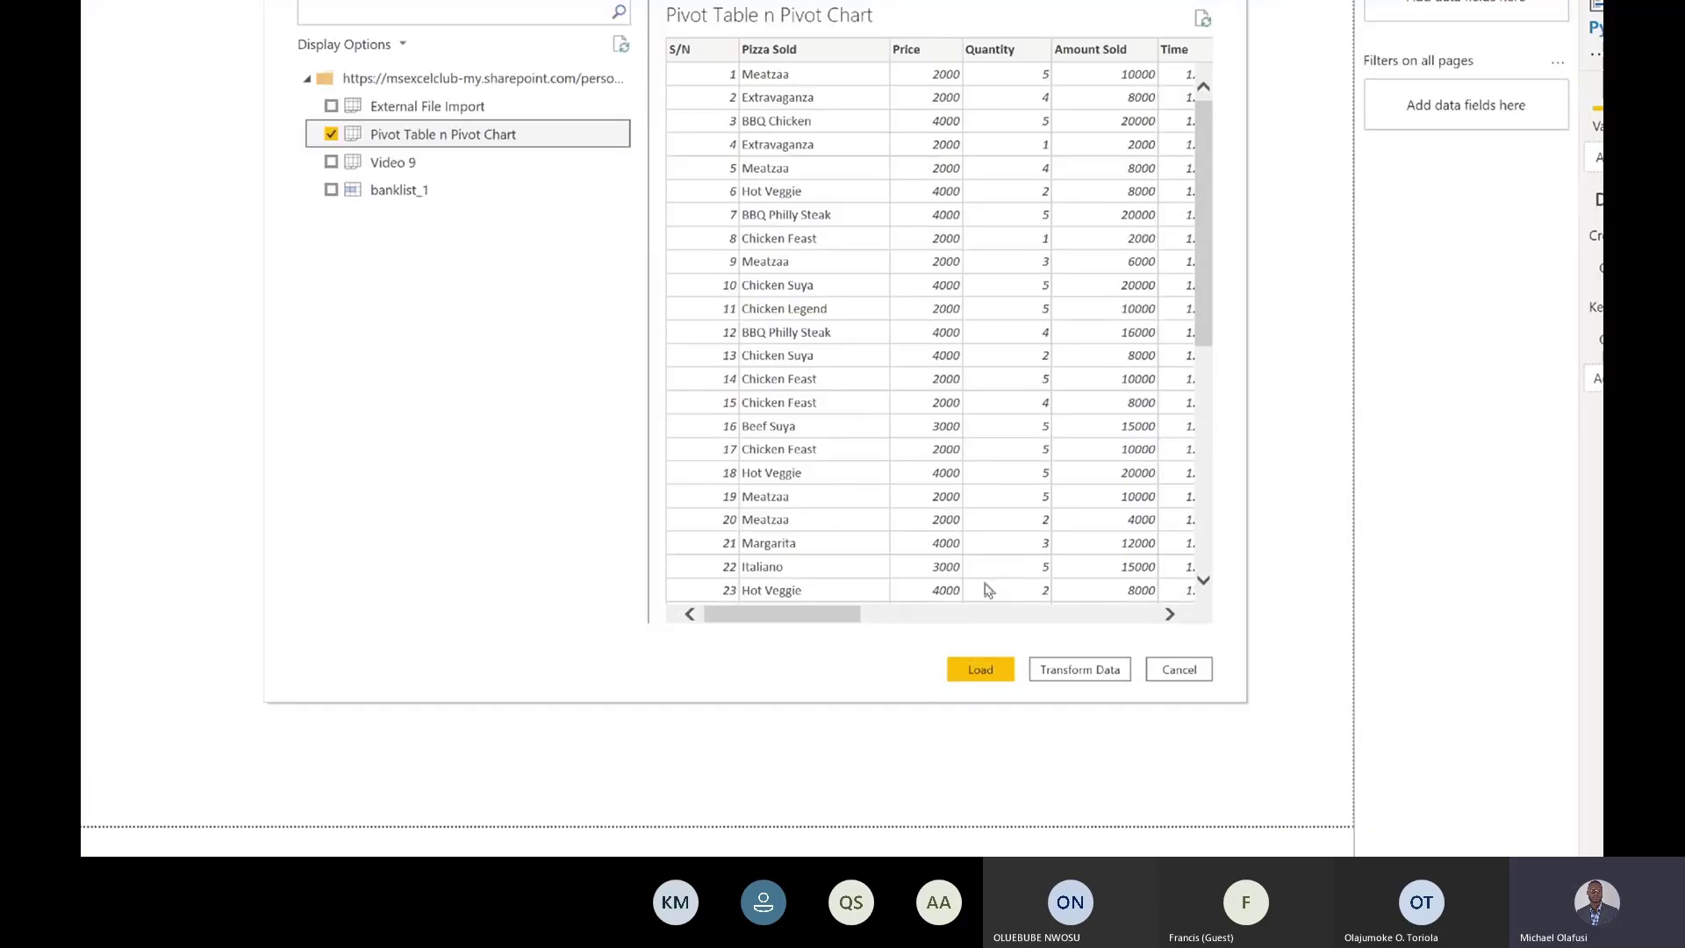
left_click(976, 670)
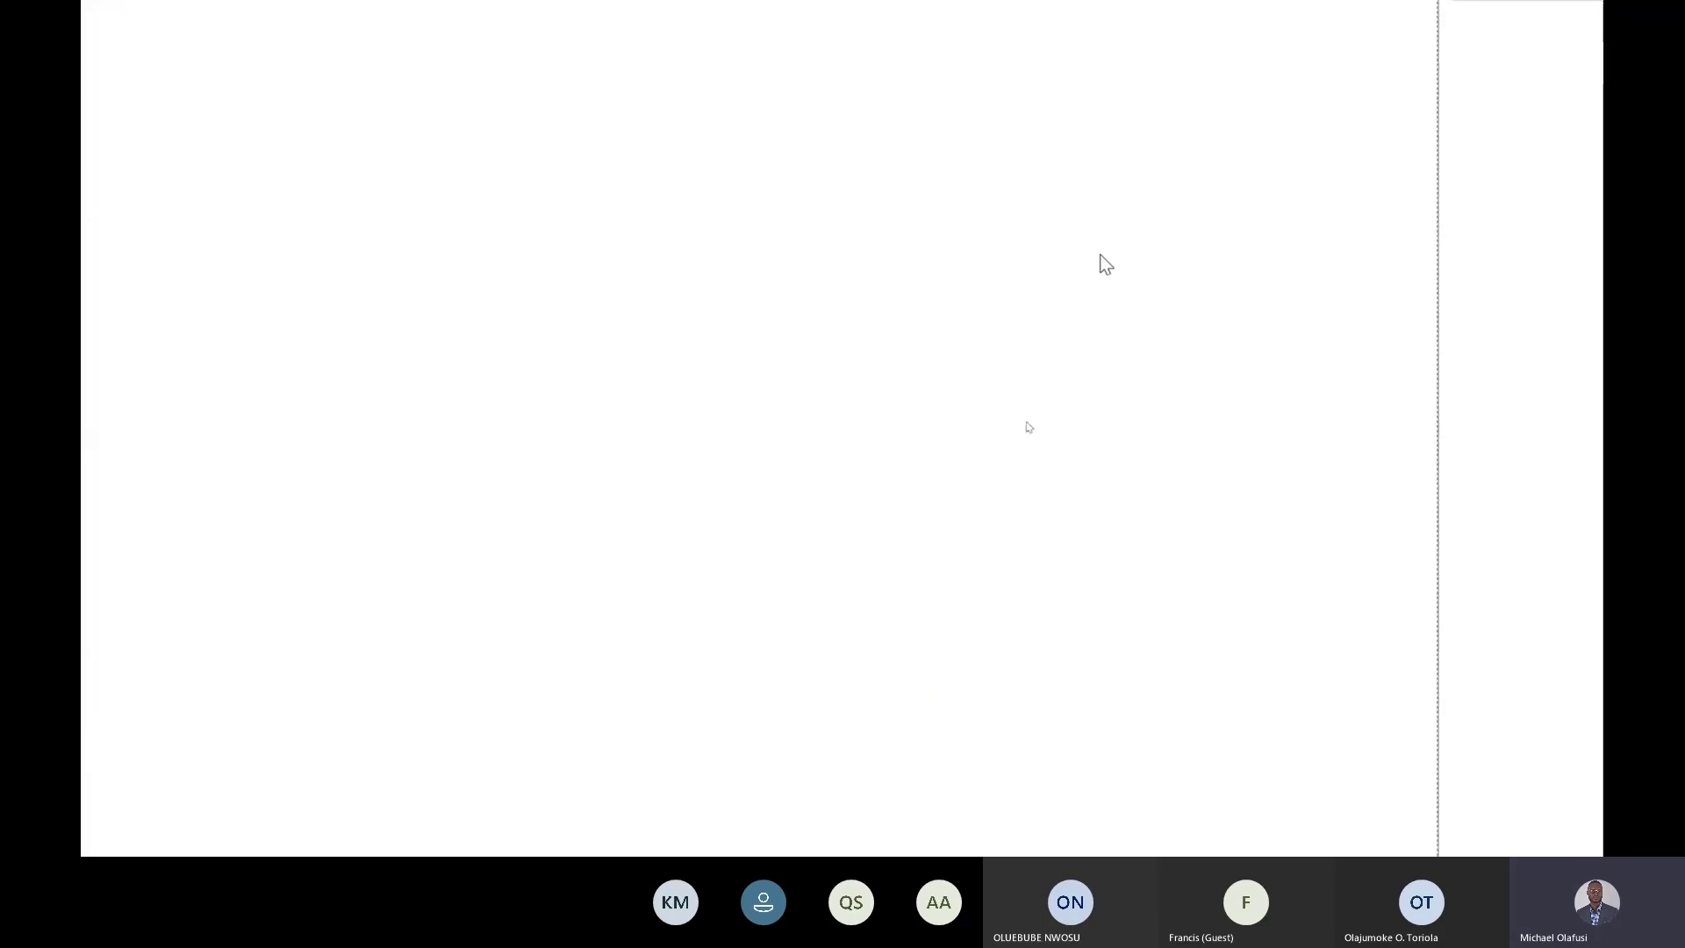
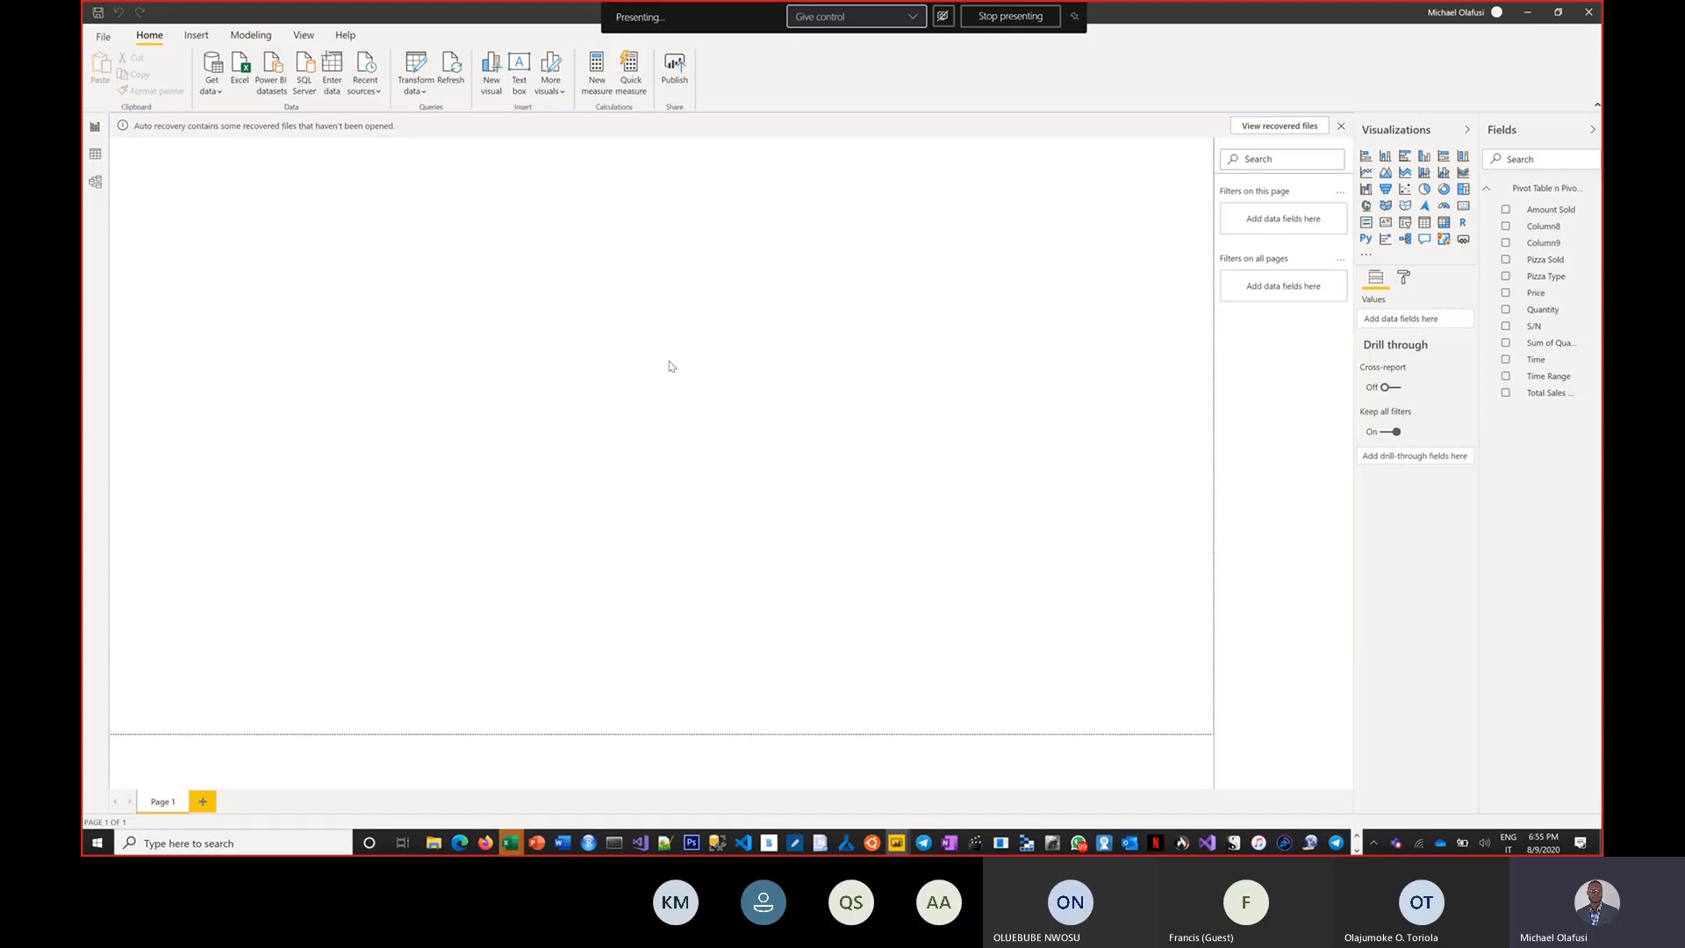
Show the loaded Pivot Table n Pivot Chart table in Data view and inspect its Pizza Type and Price columns.
left_click(94, 154)
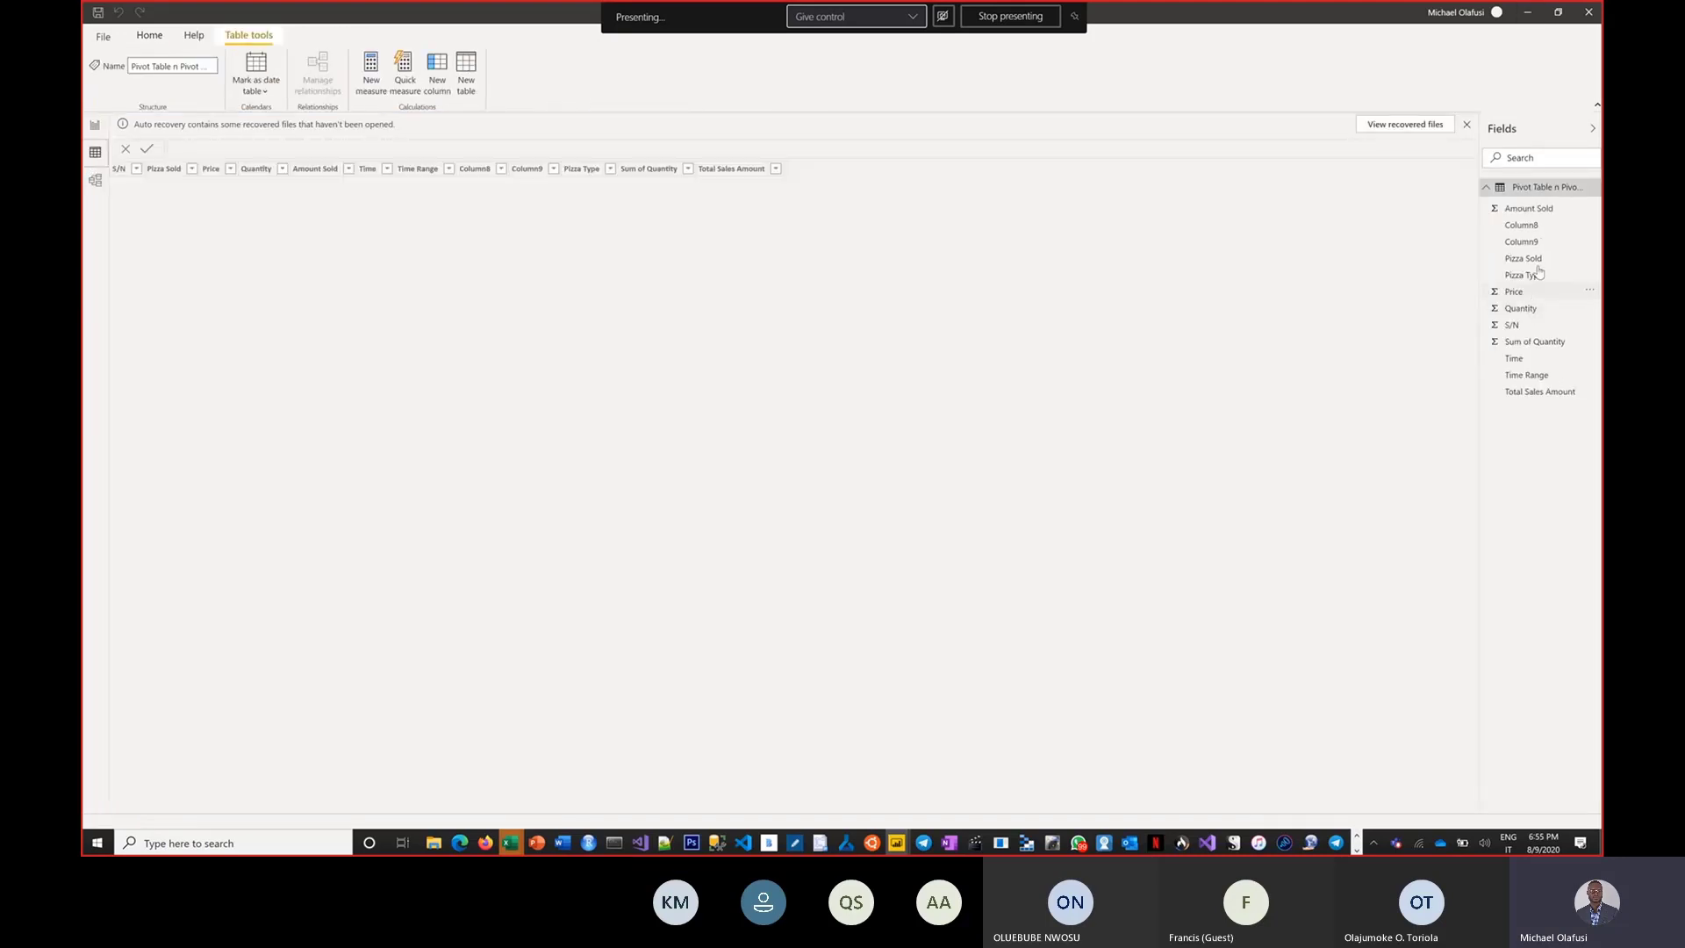
left_click(1525, 279)
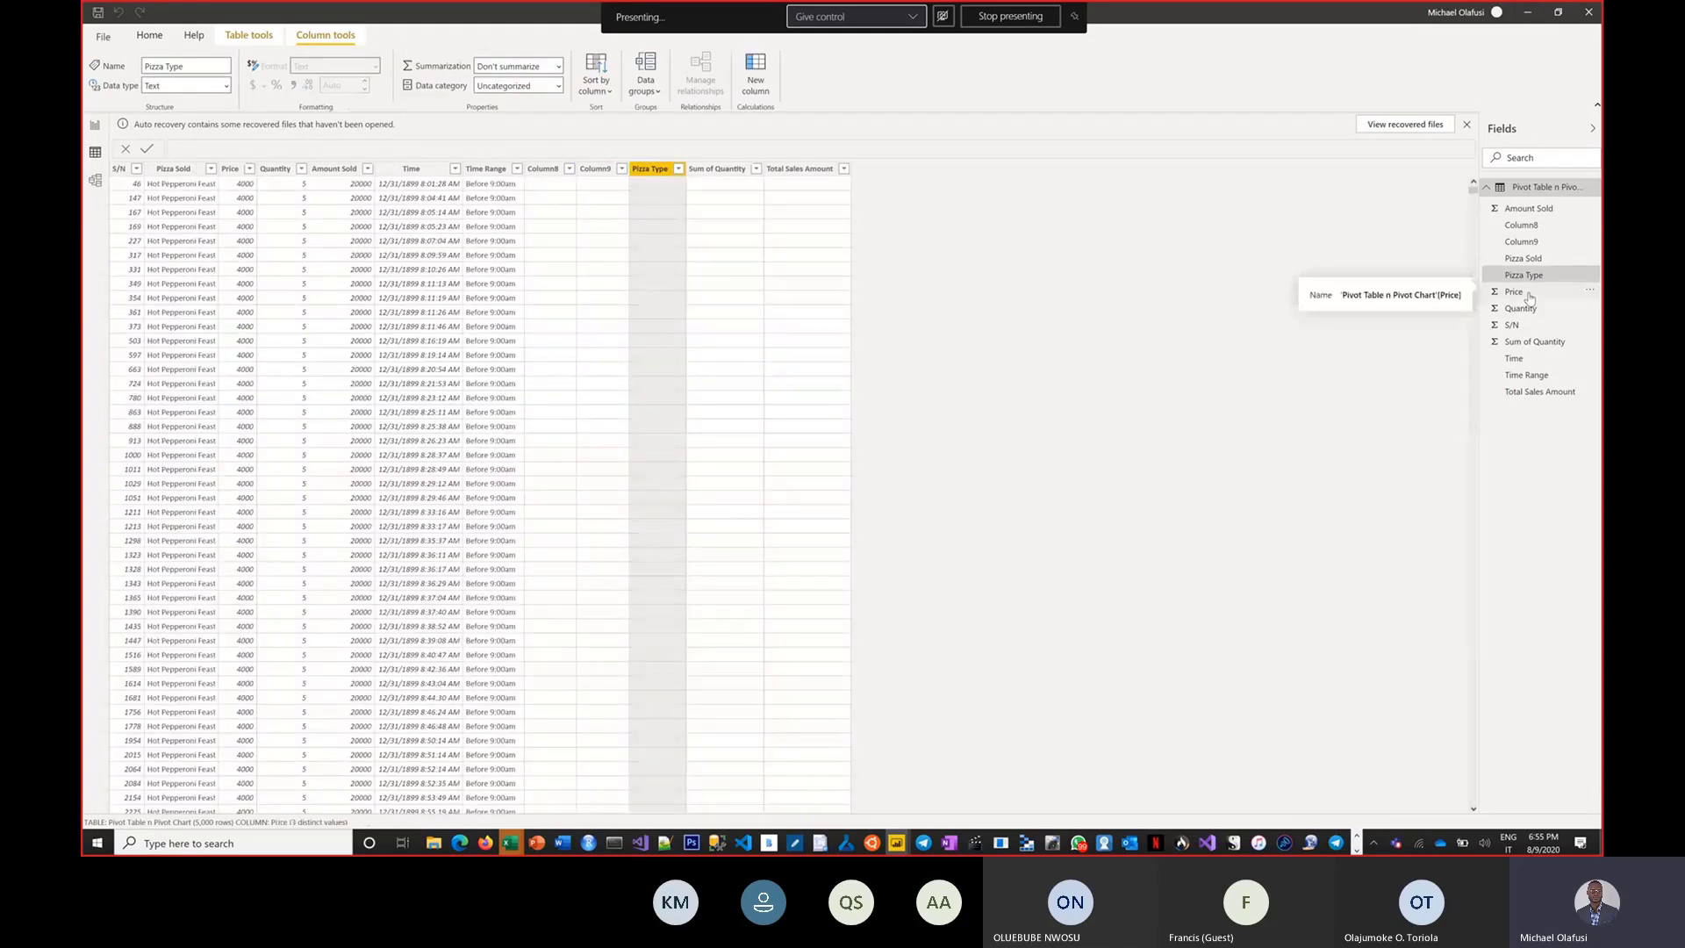
left_click(1526, 292)
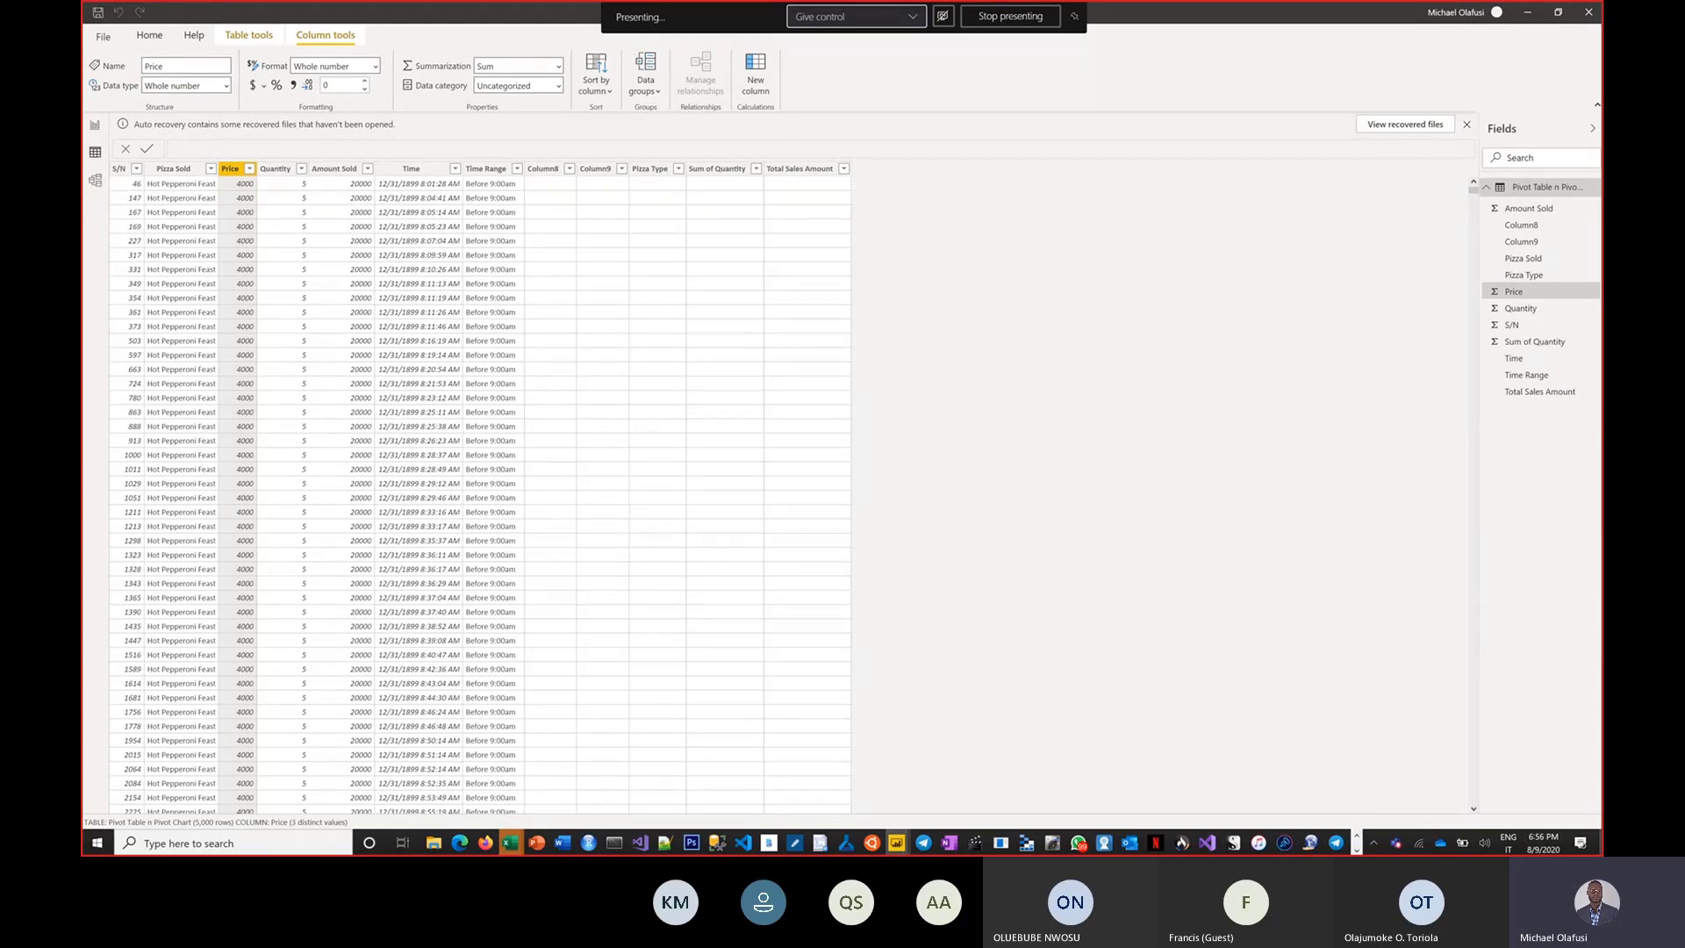
Switch to the browser's Power BI Office Hour Meetup page and select the group's part of the URL, ending at Power-BI-Learning-Community.
mouse_move(453, 852)
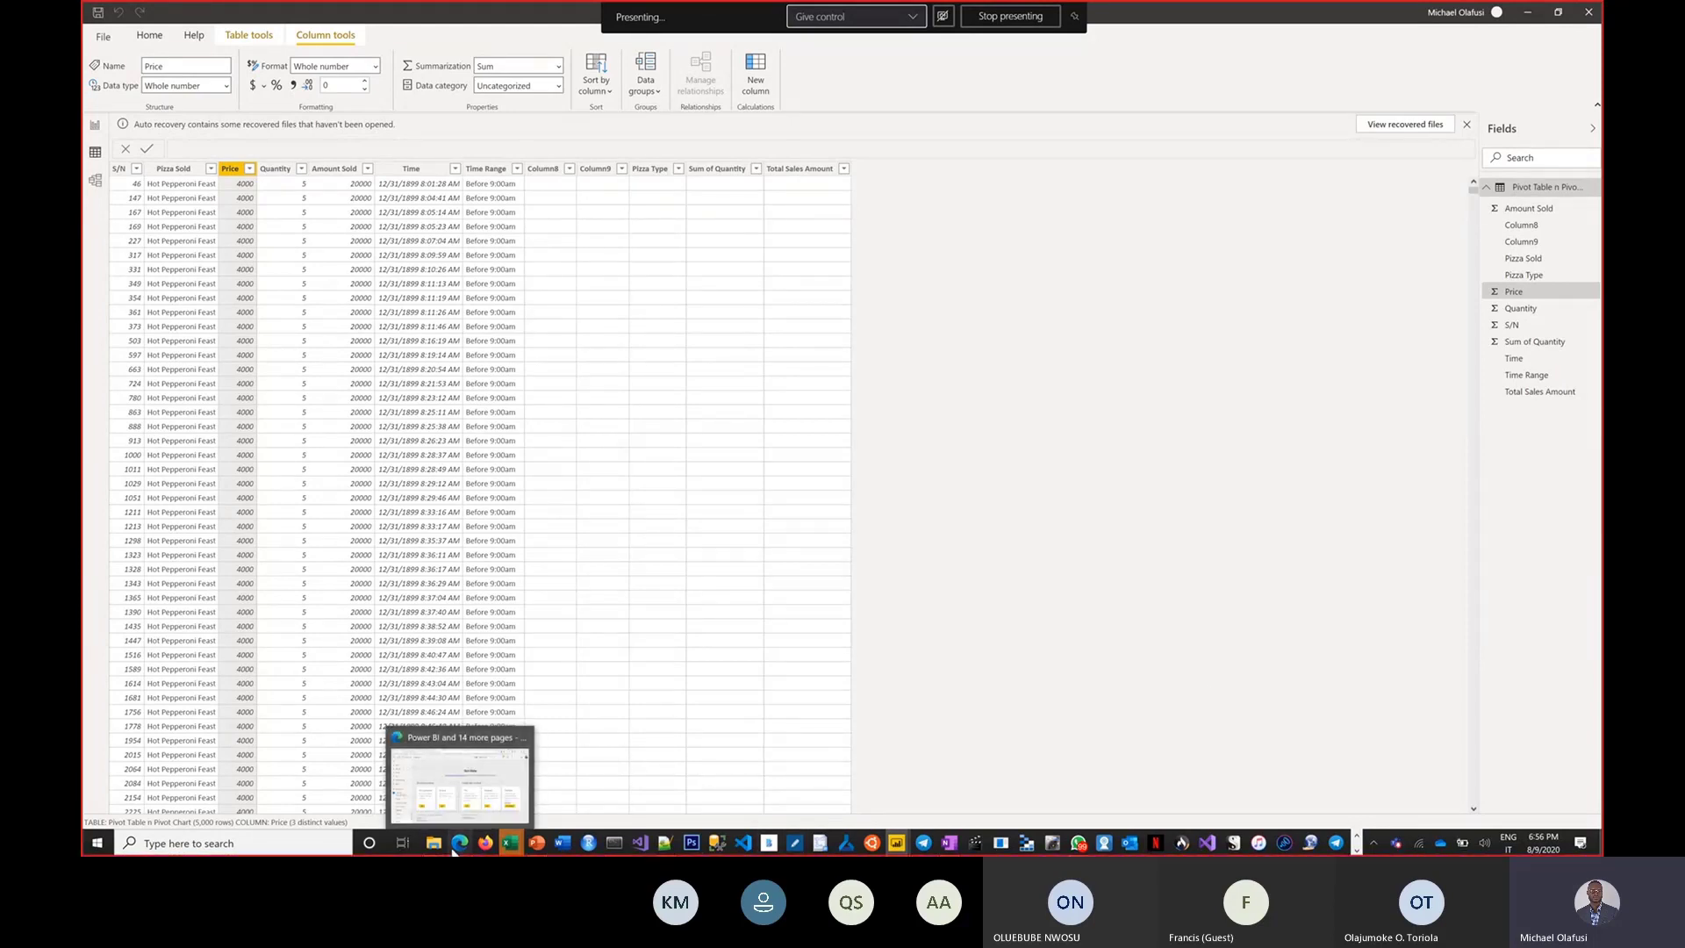
left_click(460, 776)
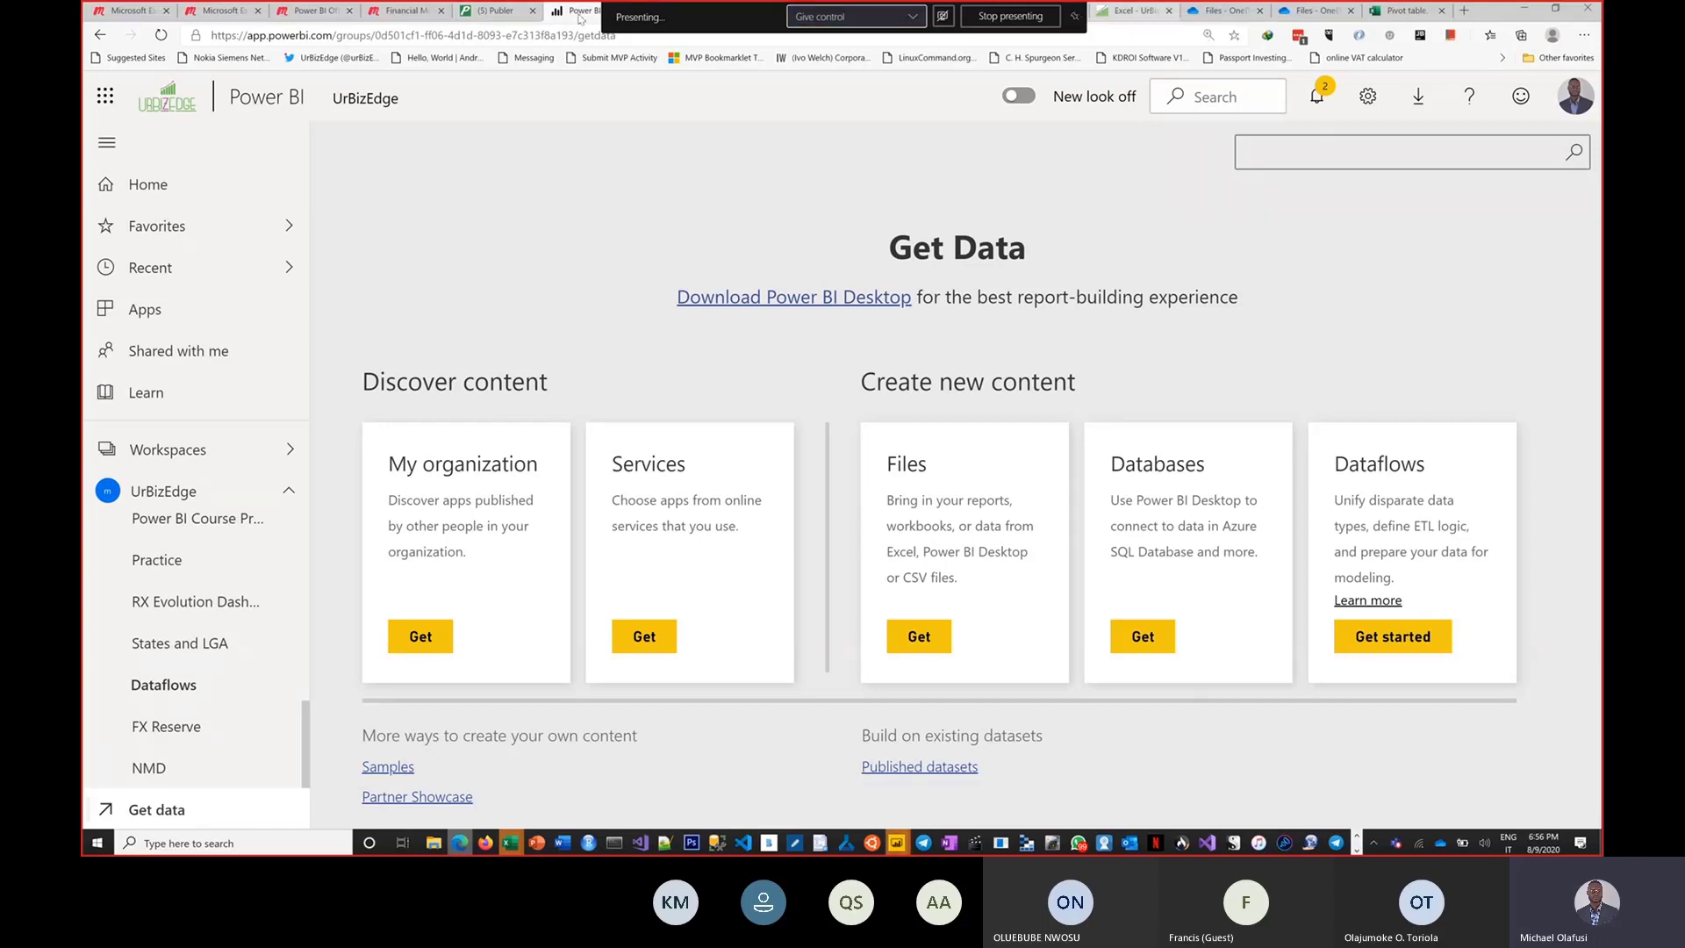
left_click(295, 12)
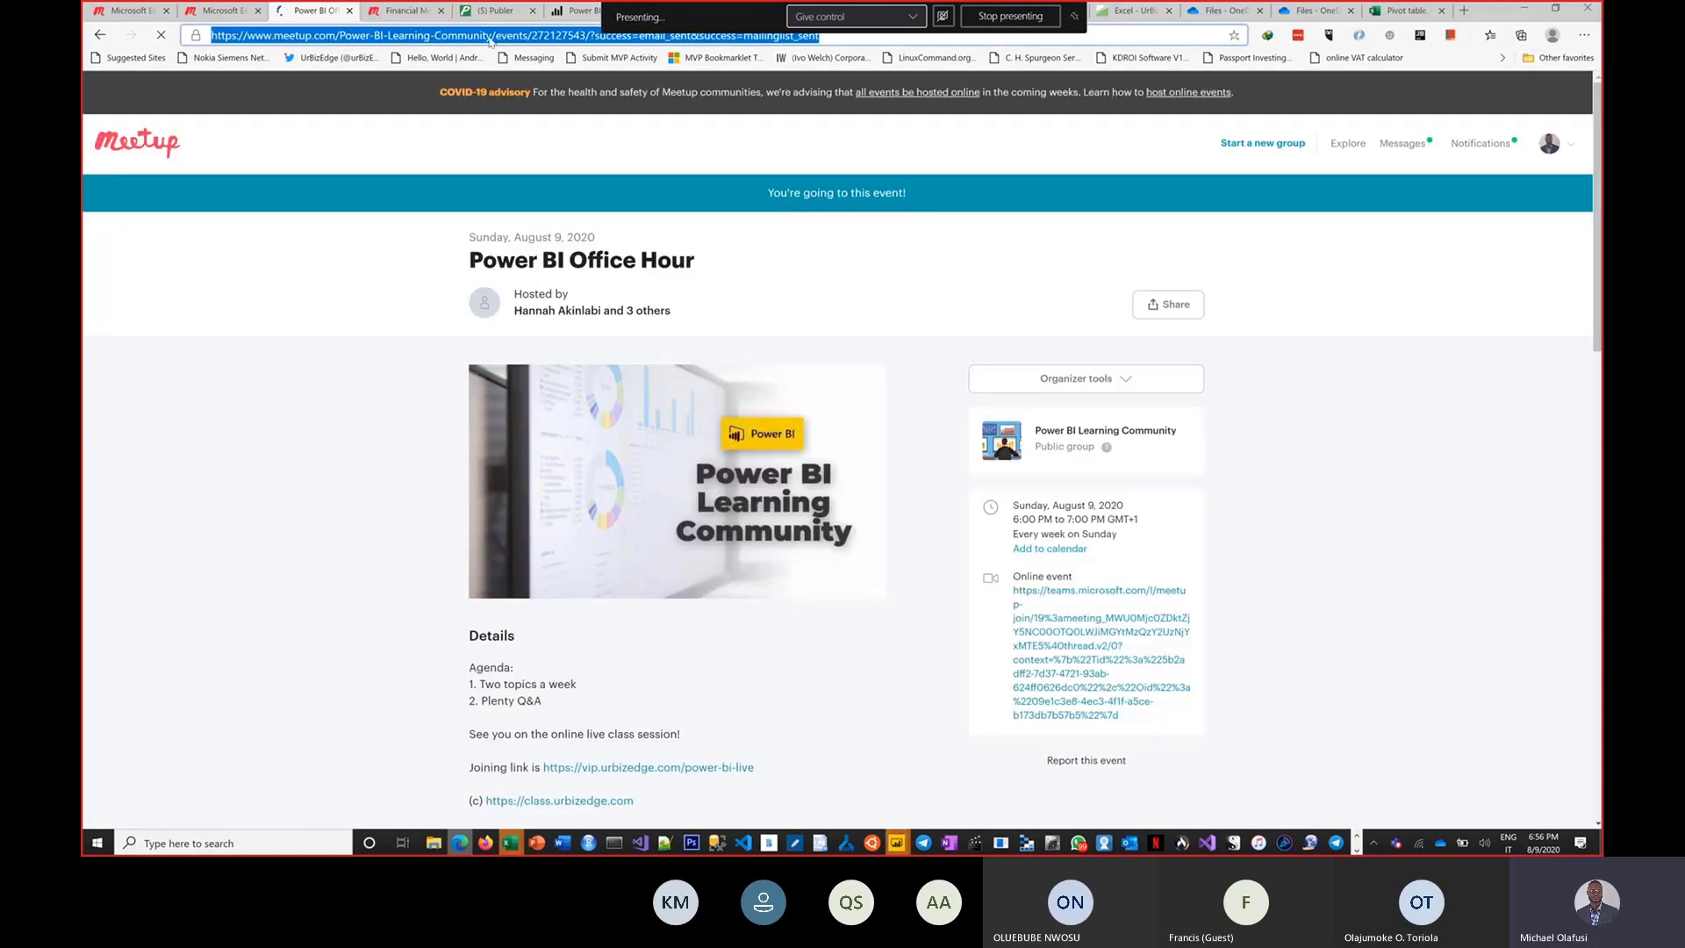
left_click_drag(495, 35, 210, 35)
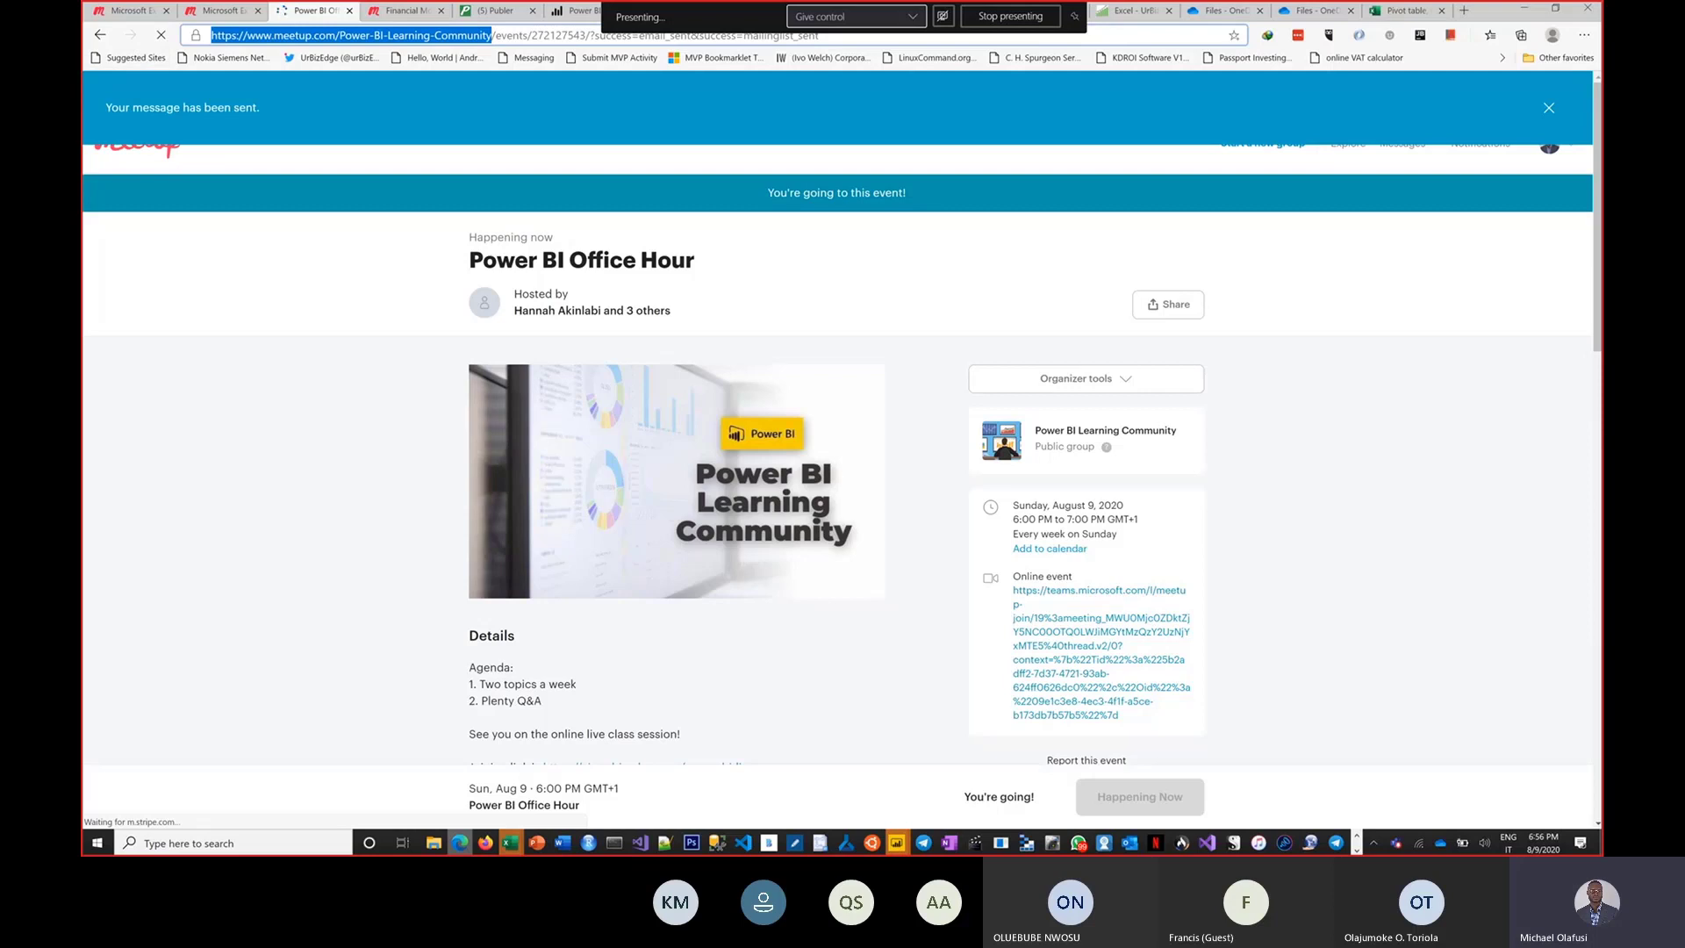
Try to upgrade the Microsoft Analysis Services OLE DB Provider with its setup wizard, accepting the license terms.
key("alt+Tab")
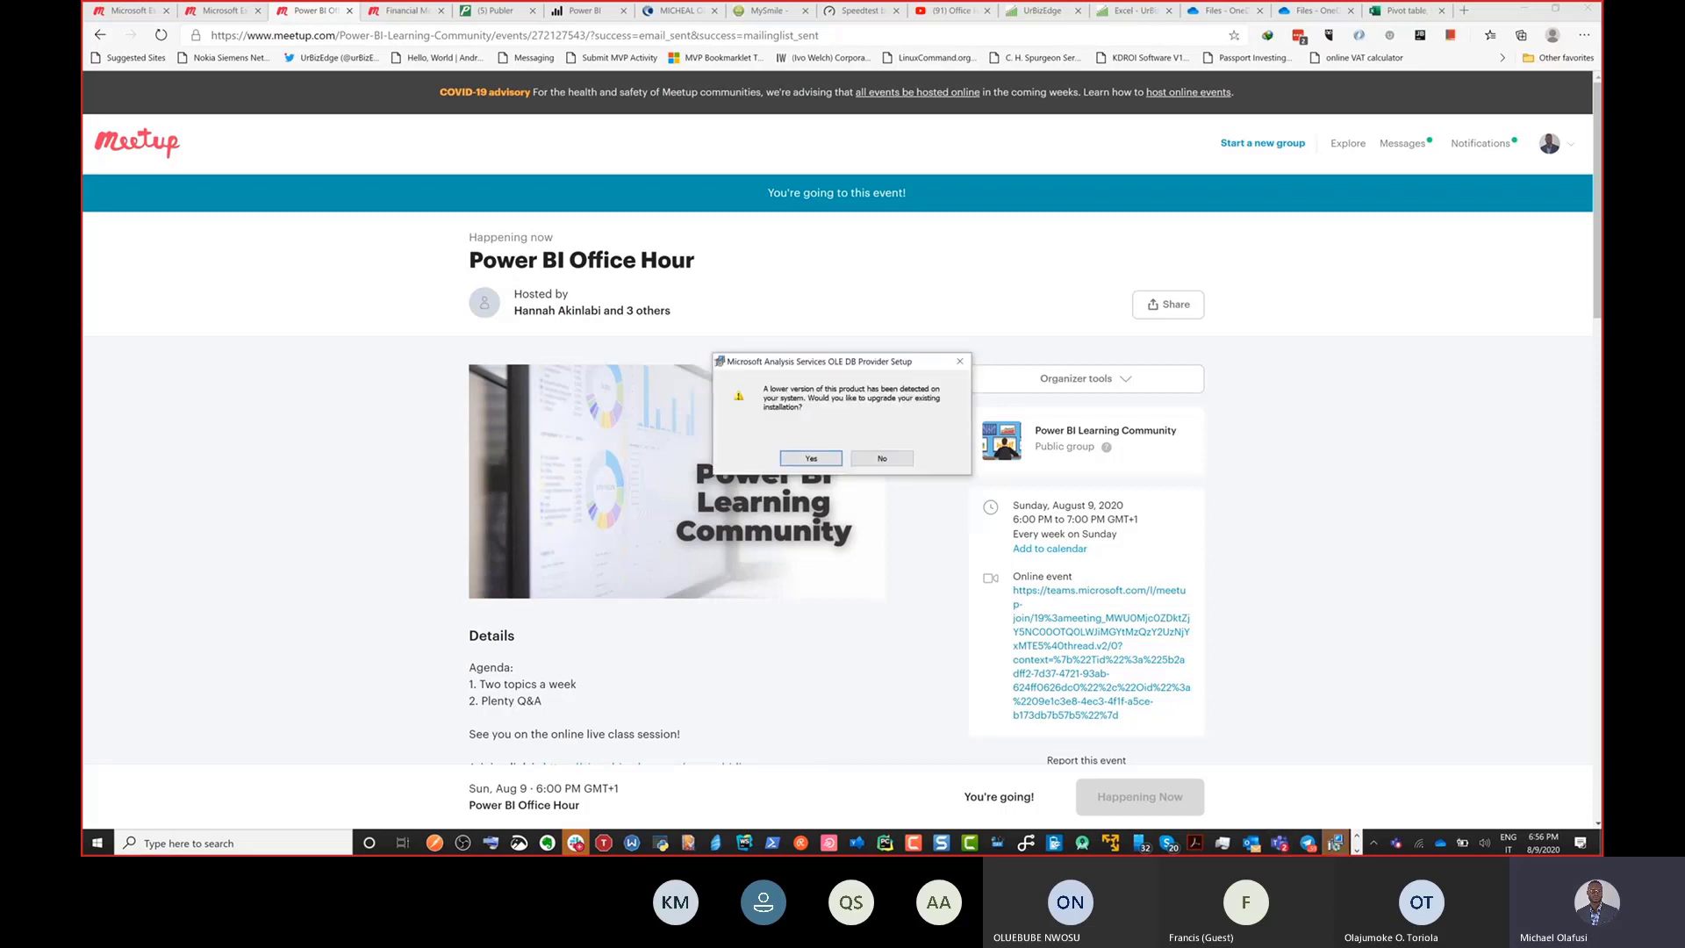
left_click(819, 462)
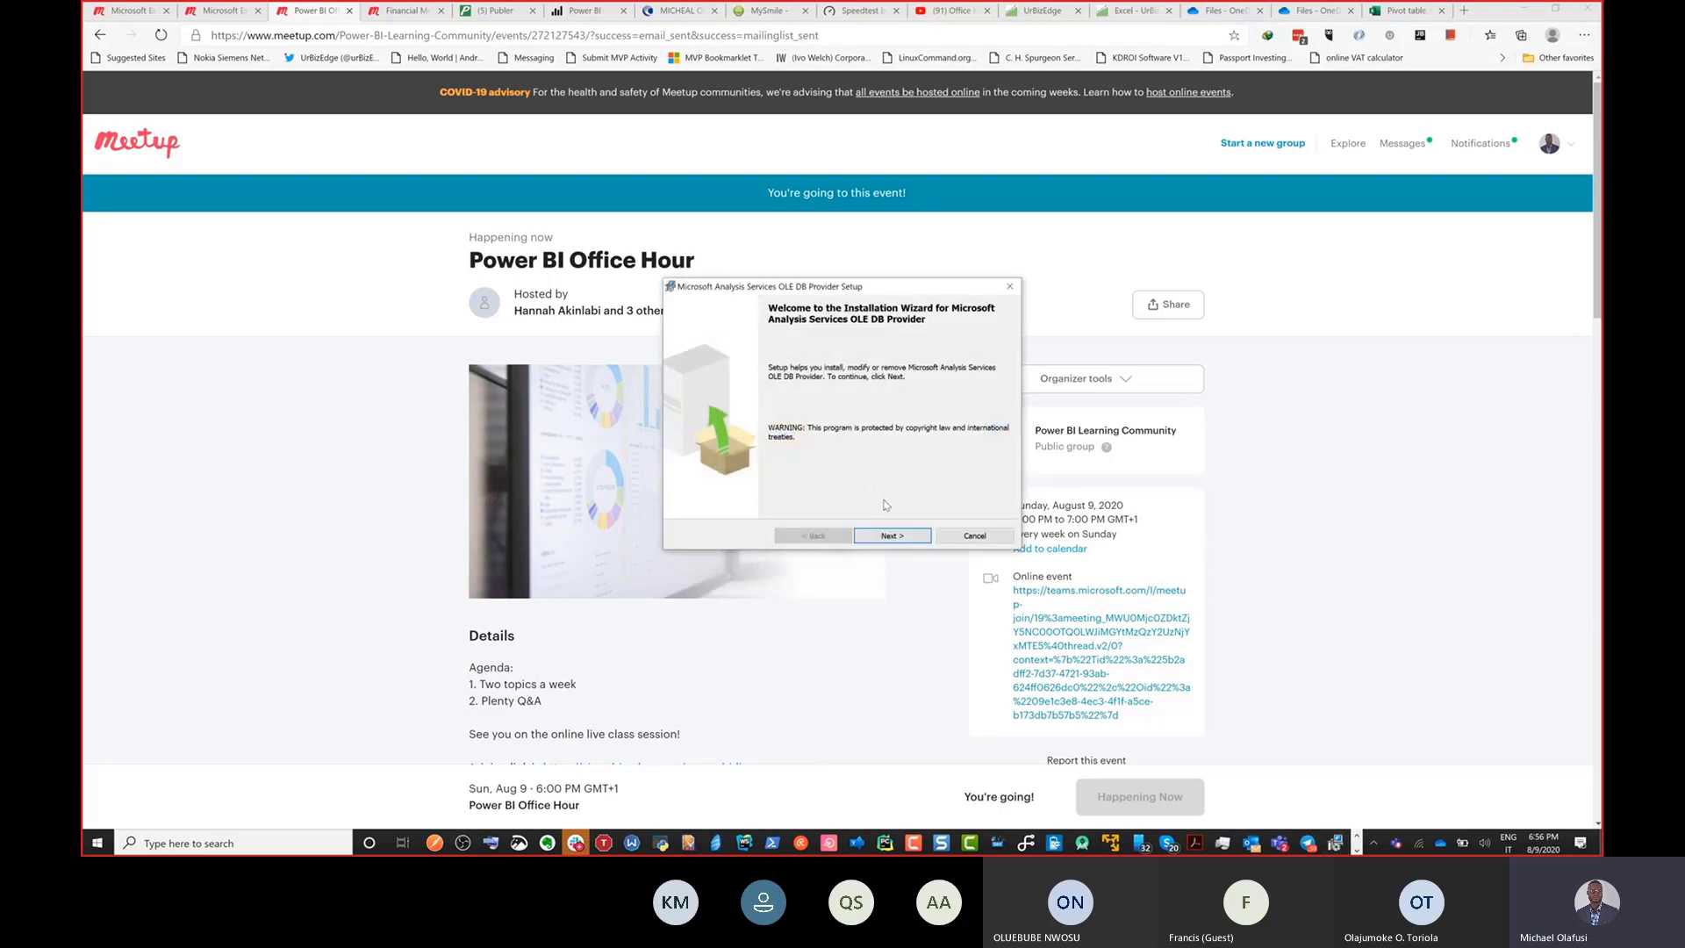
left_click(895, 535)
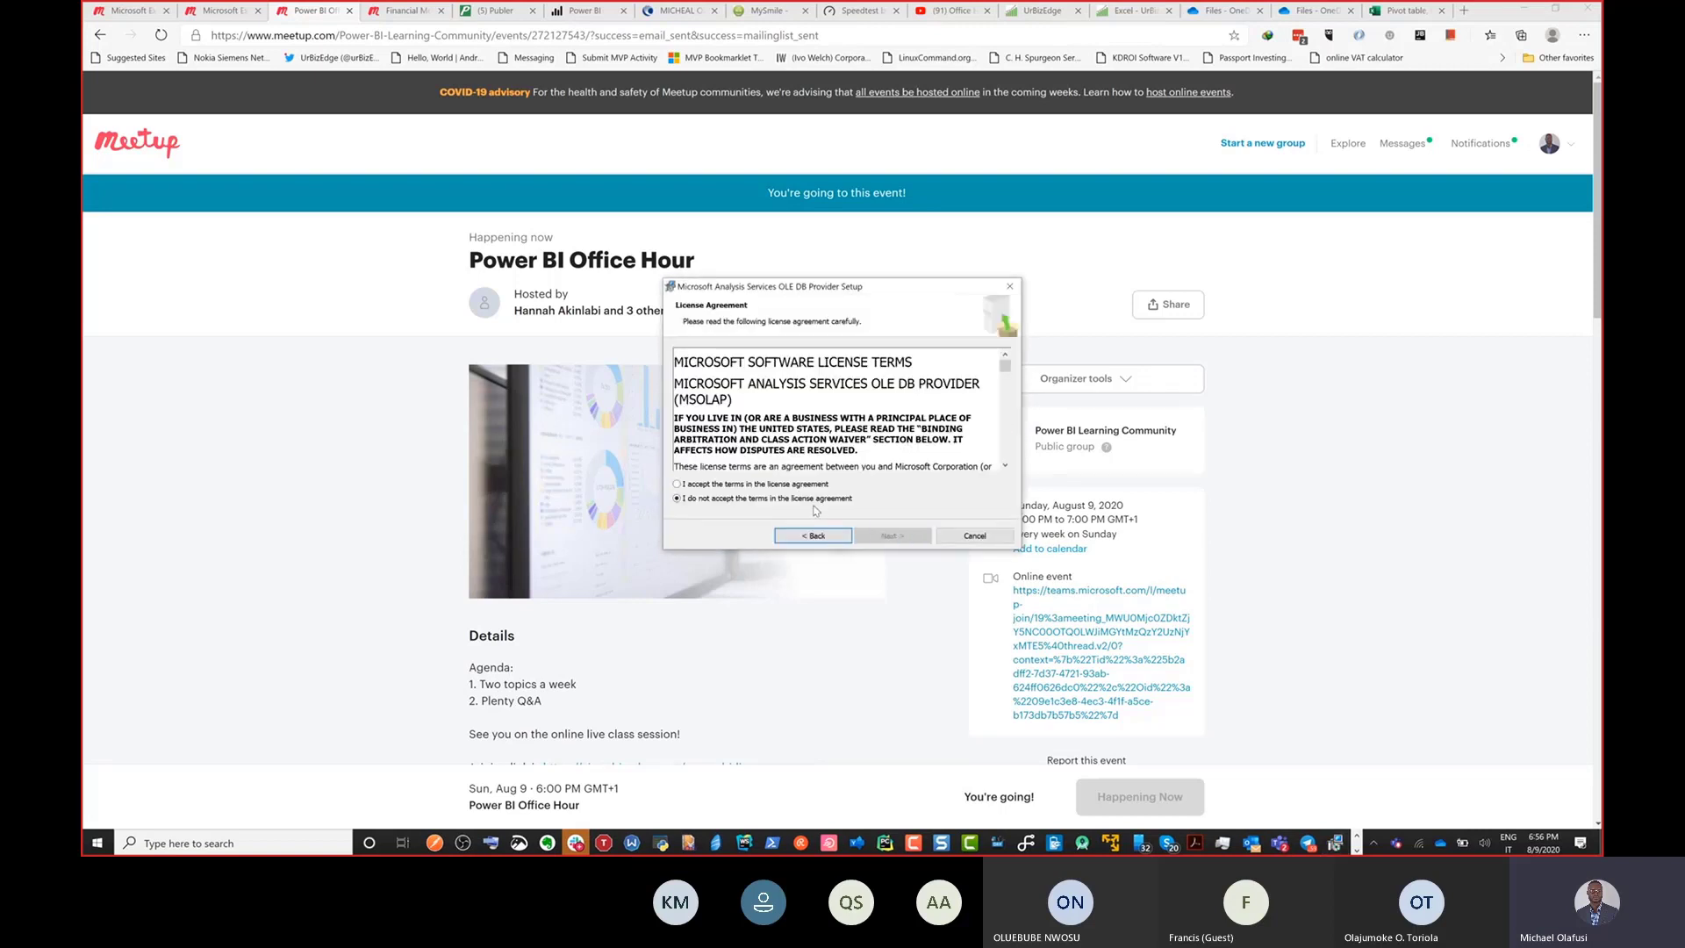
left_click(909, 536)
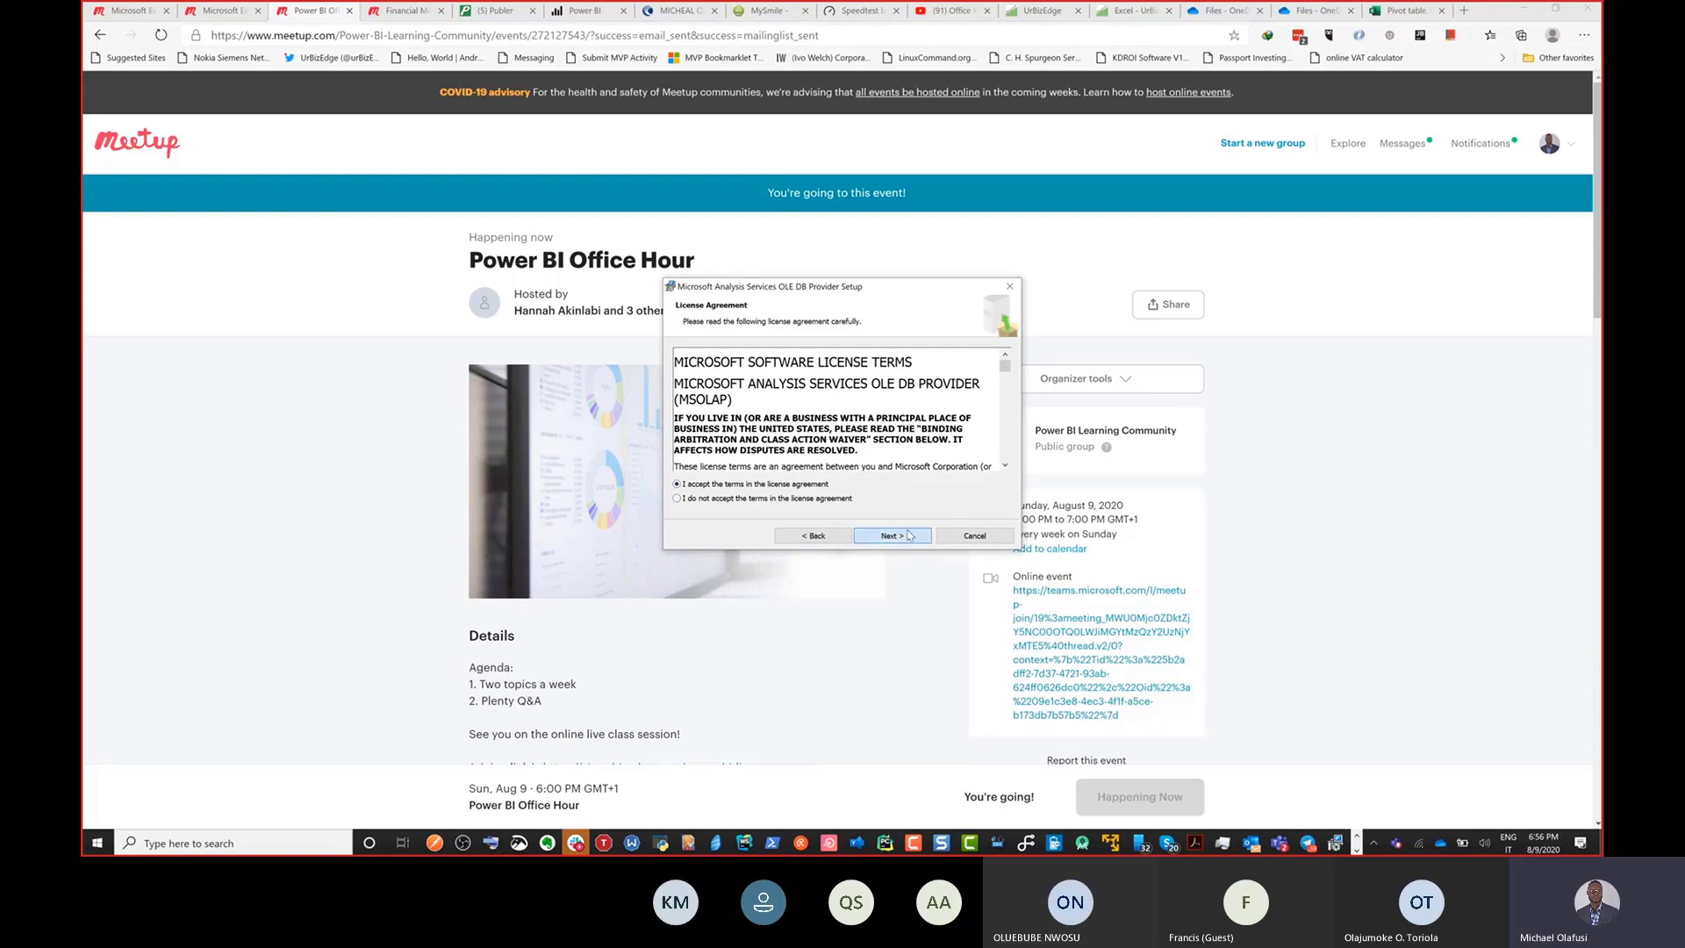
left_click(900, 537)
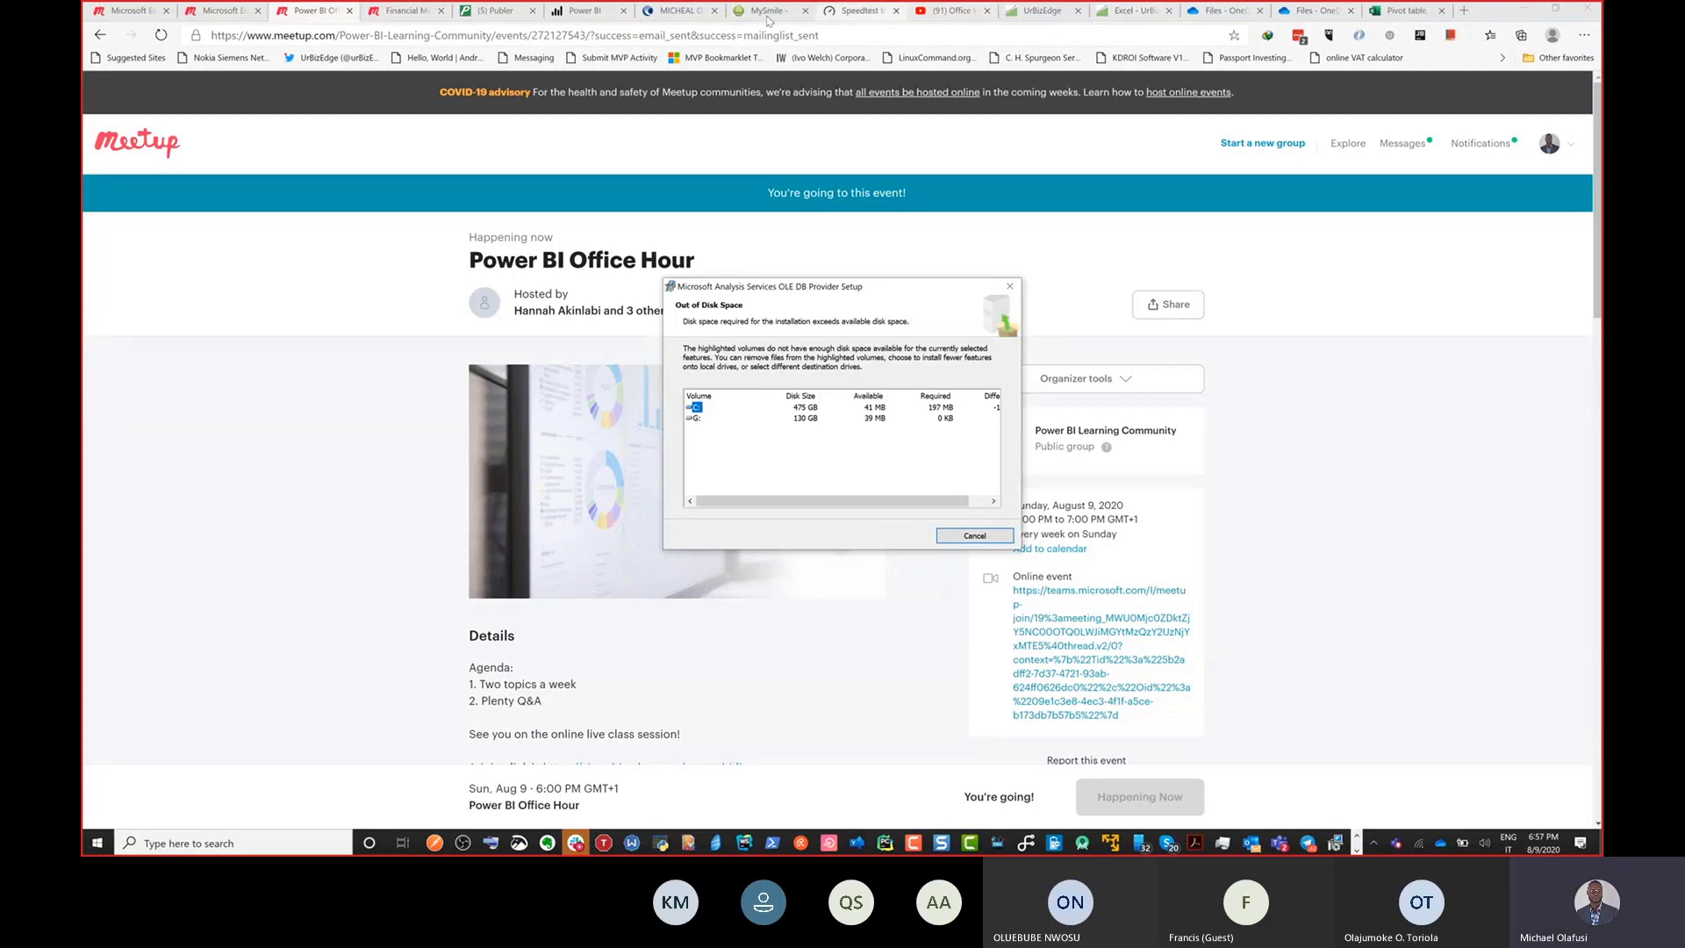
View the download options in the Power BI service, and minimize the browser to return to Power BI Desktop.
left_click(579, 10)
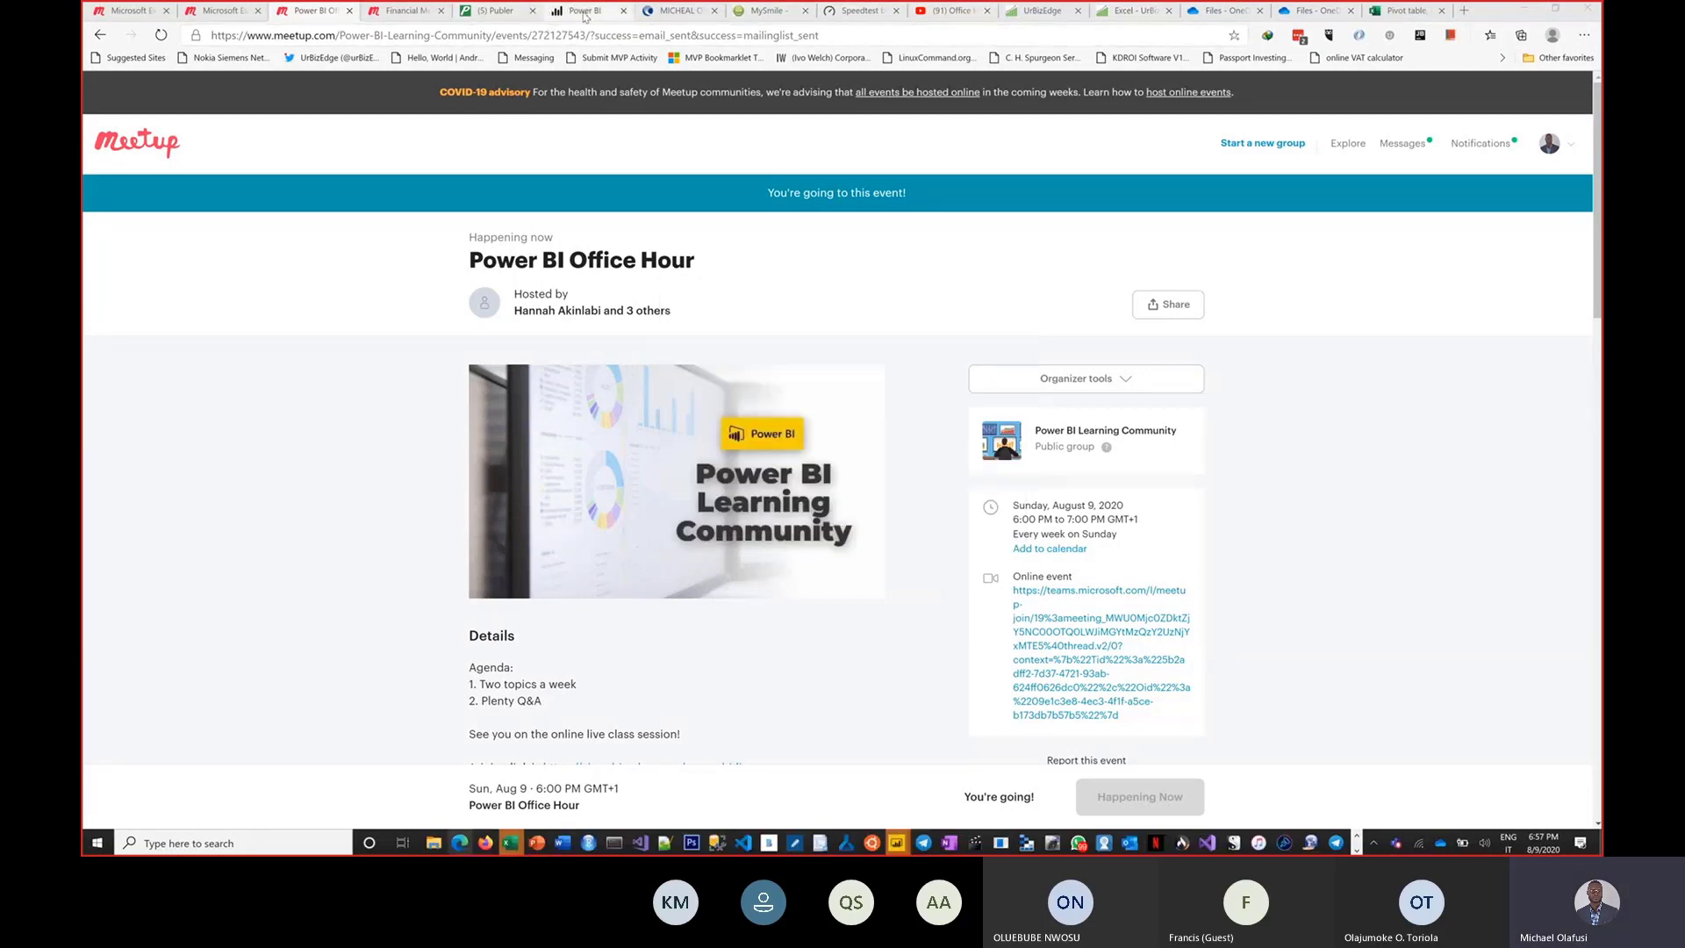
left_click(1418, 96)
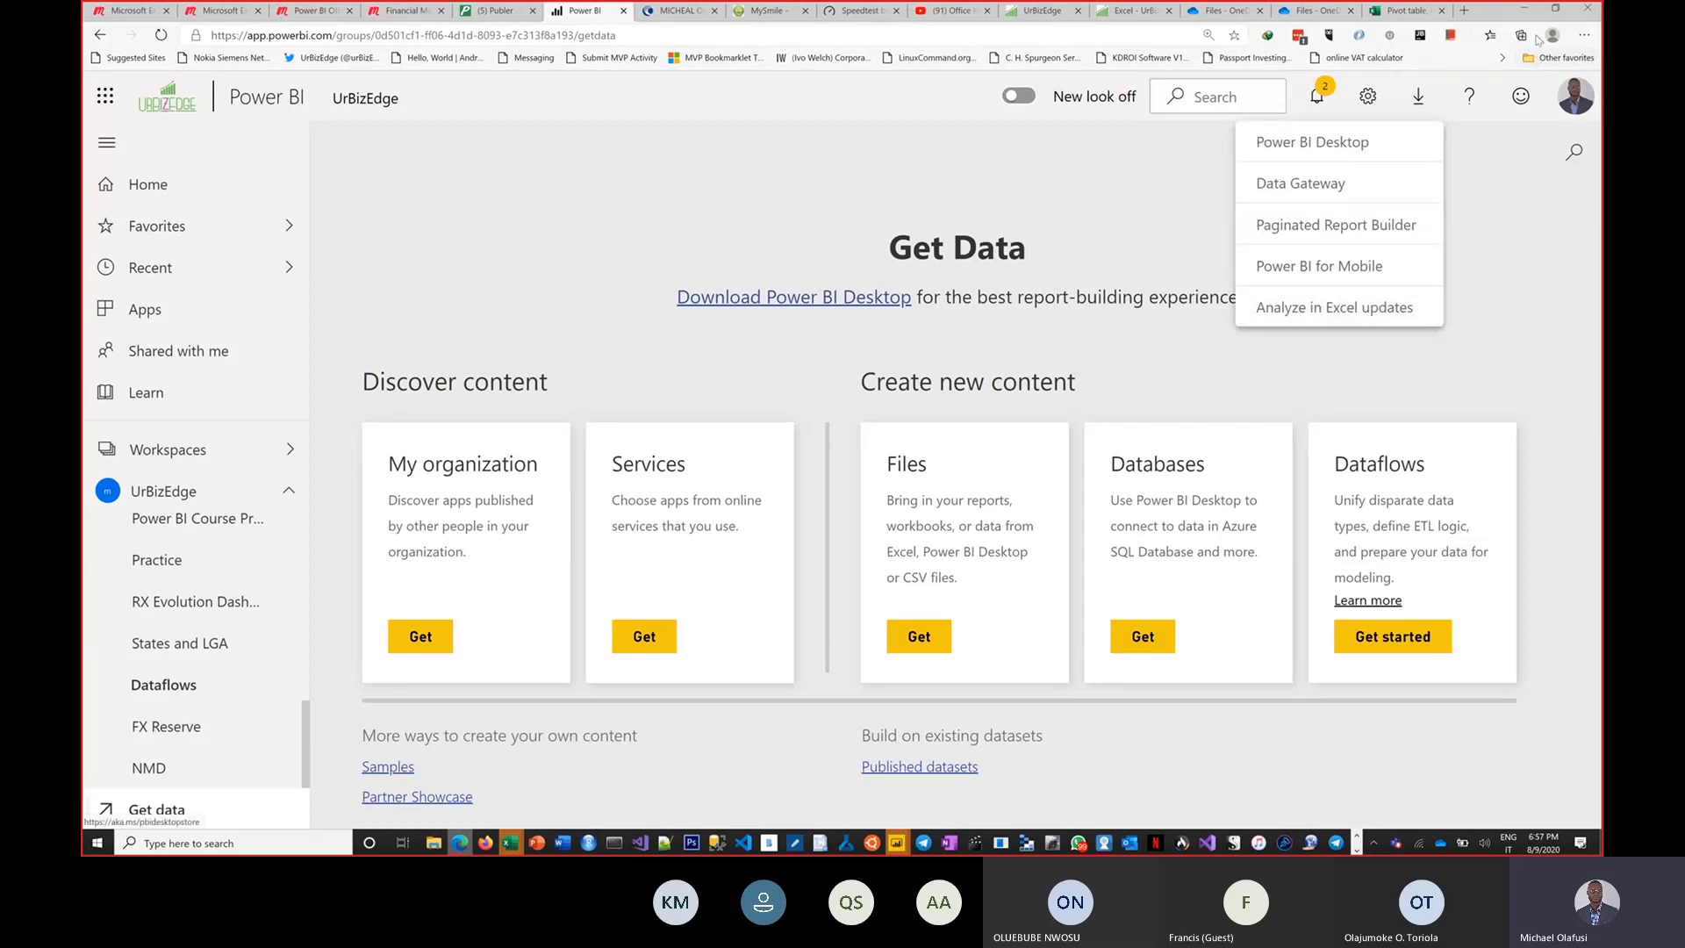
left_click(1524, 8)
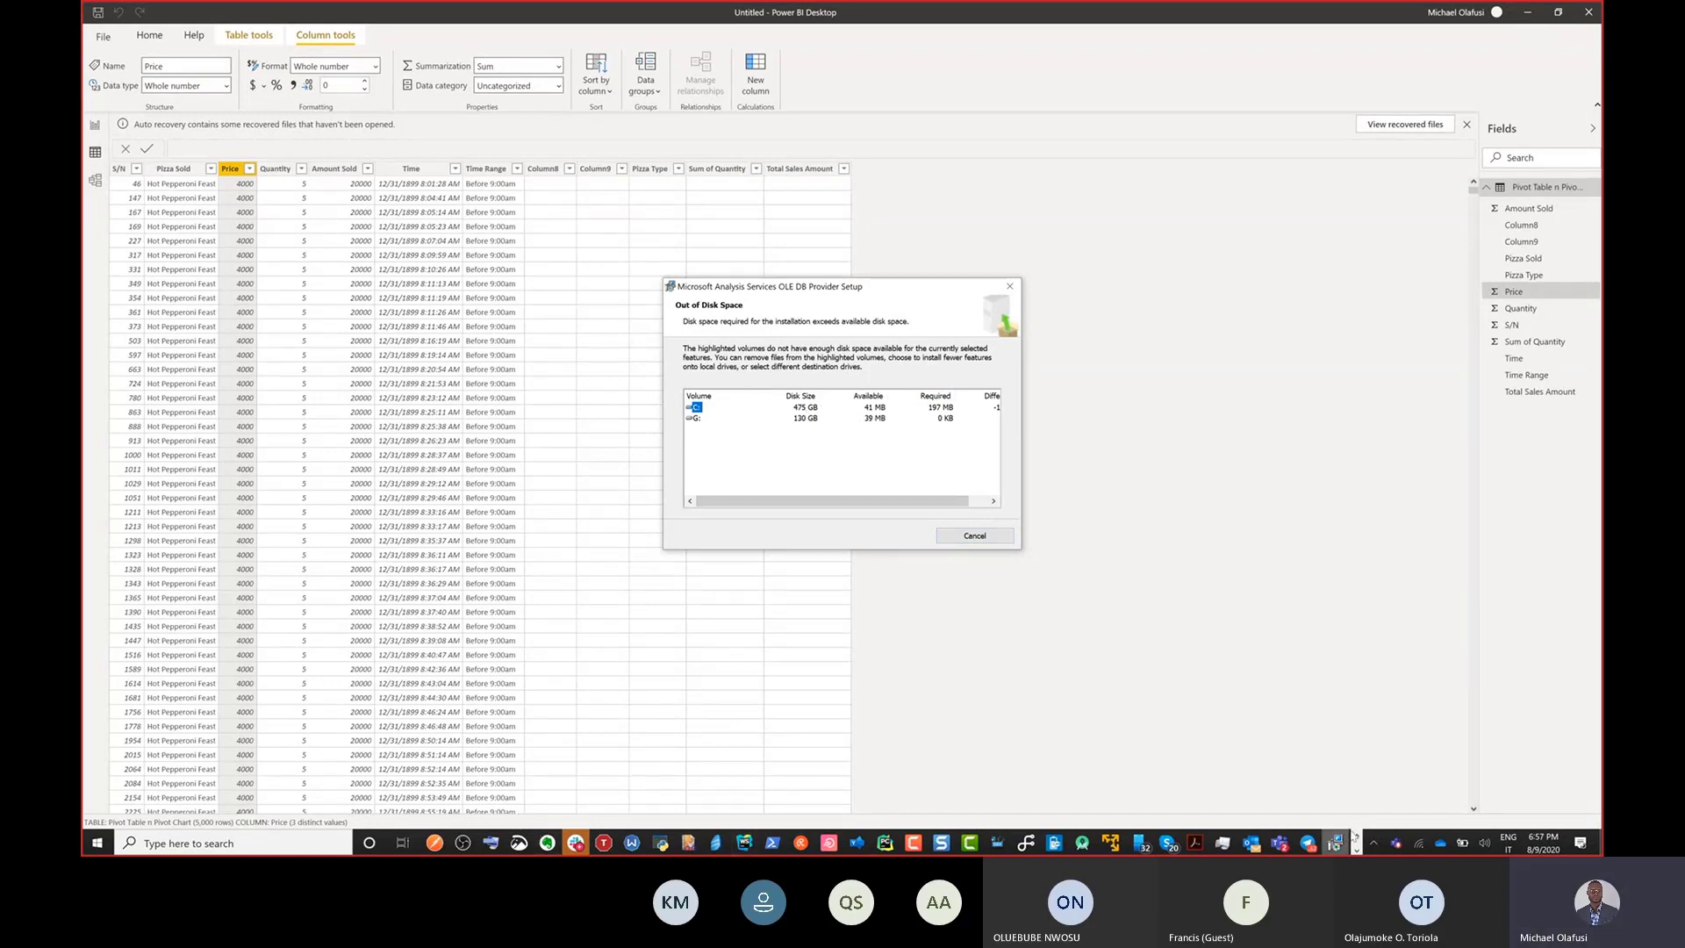
Switch to File Explorer and delete the recording Rec 08-08-20.trec from the Camtasia folder in Documents.
left_click(1356, 841)
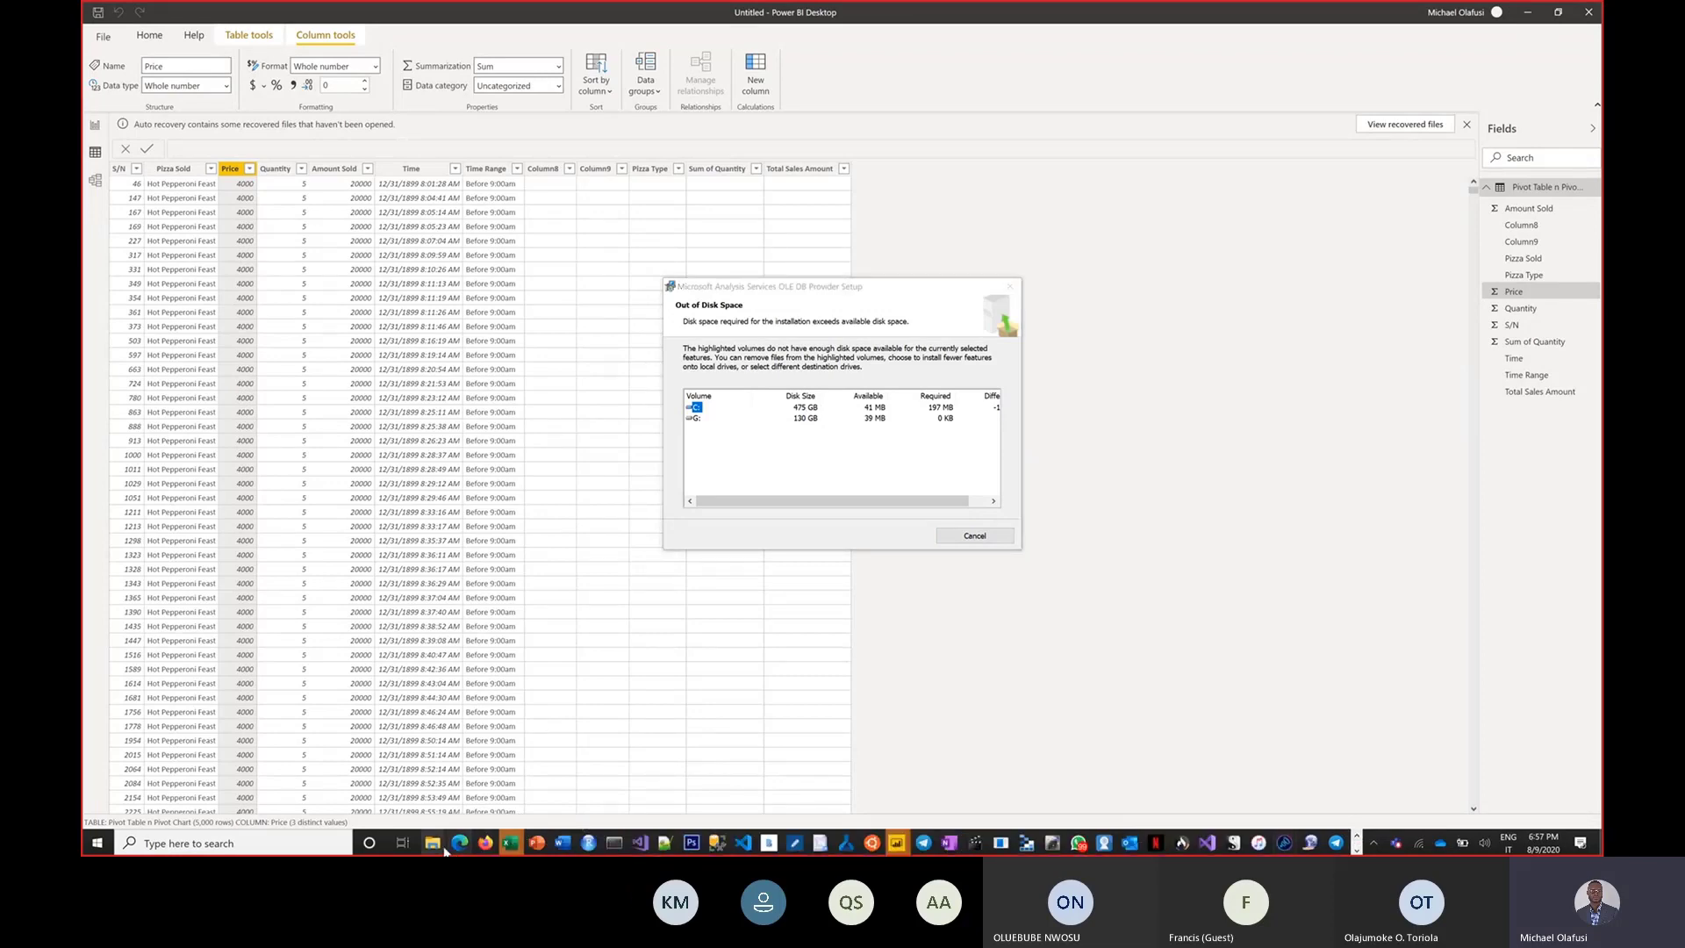
mouse_move(433, 842)
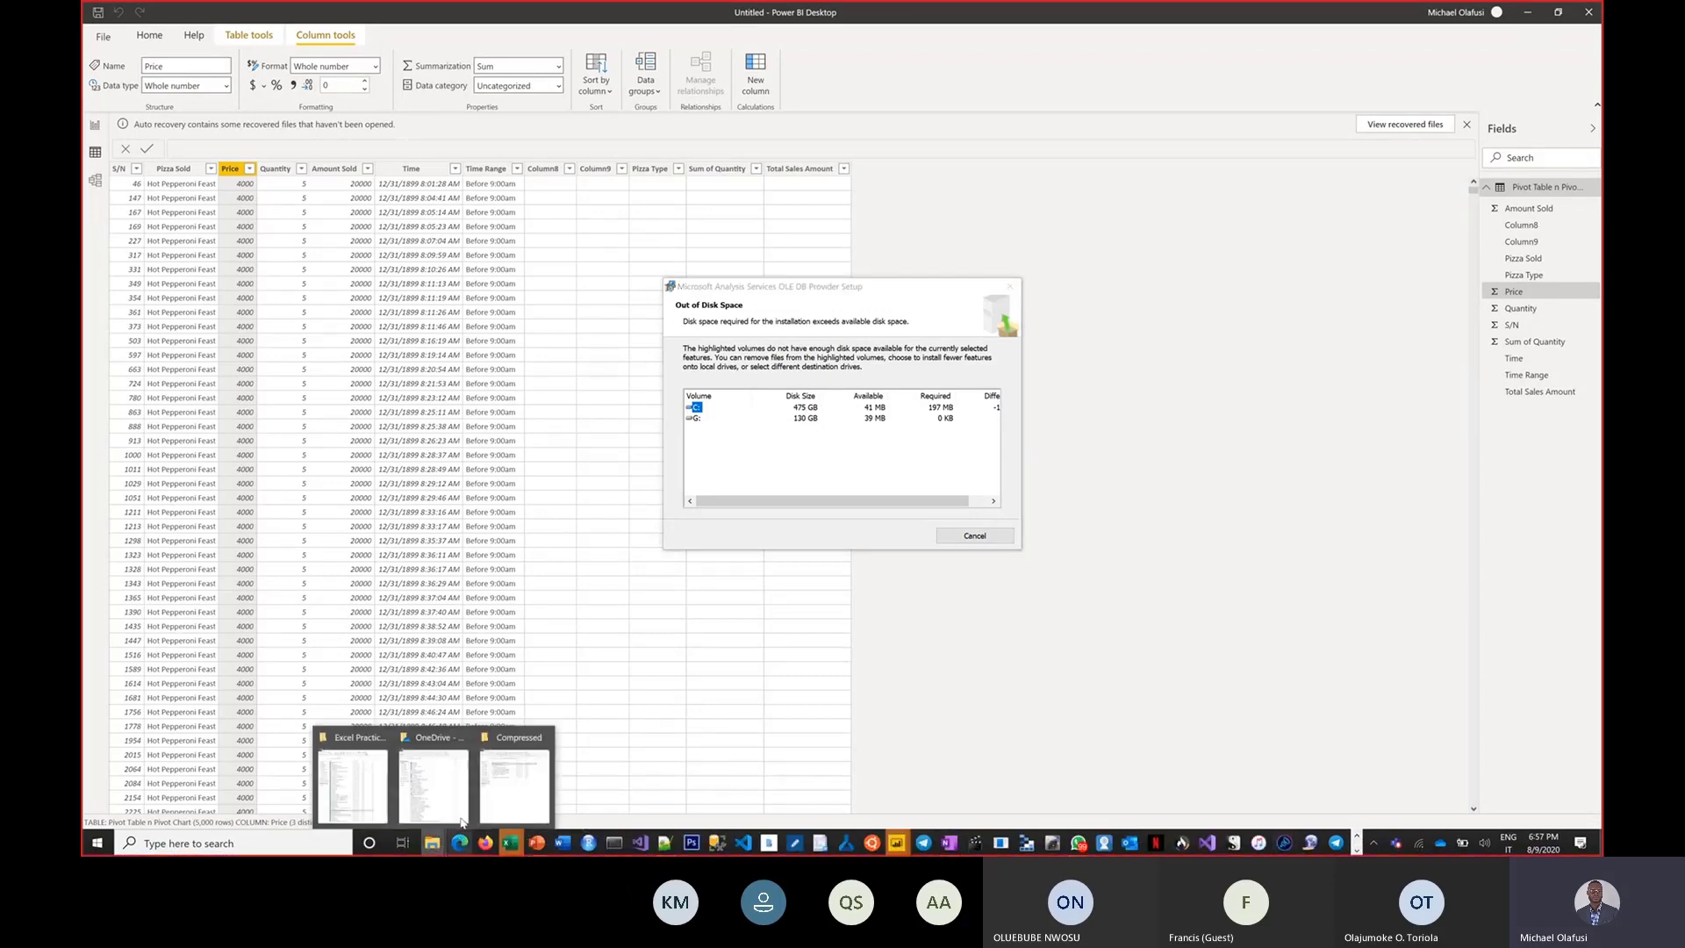
left_click(351, 777)
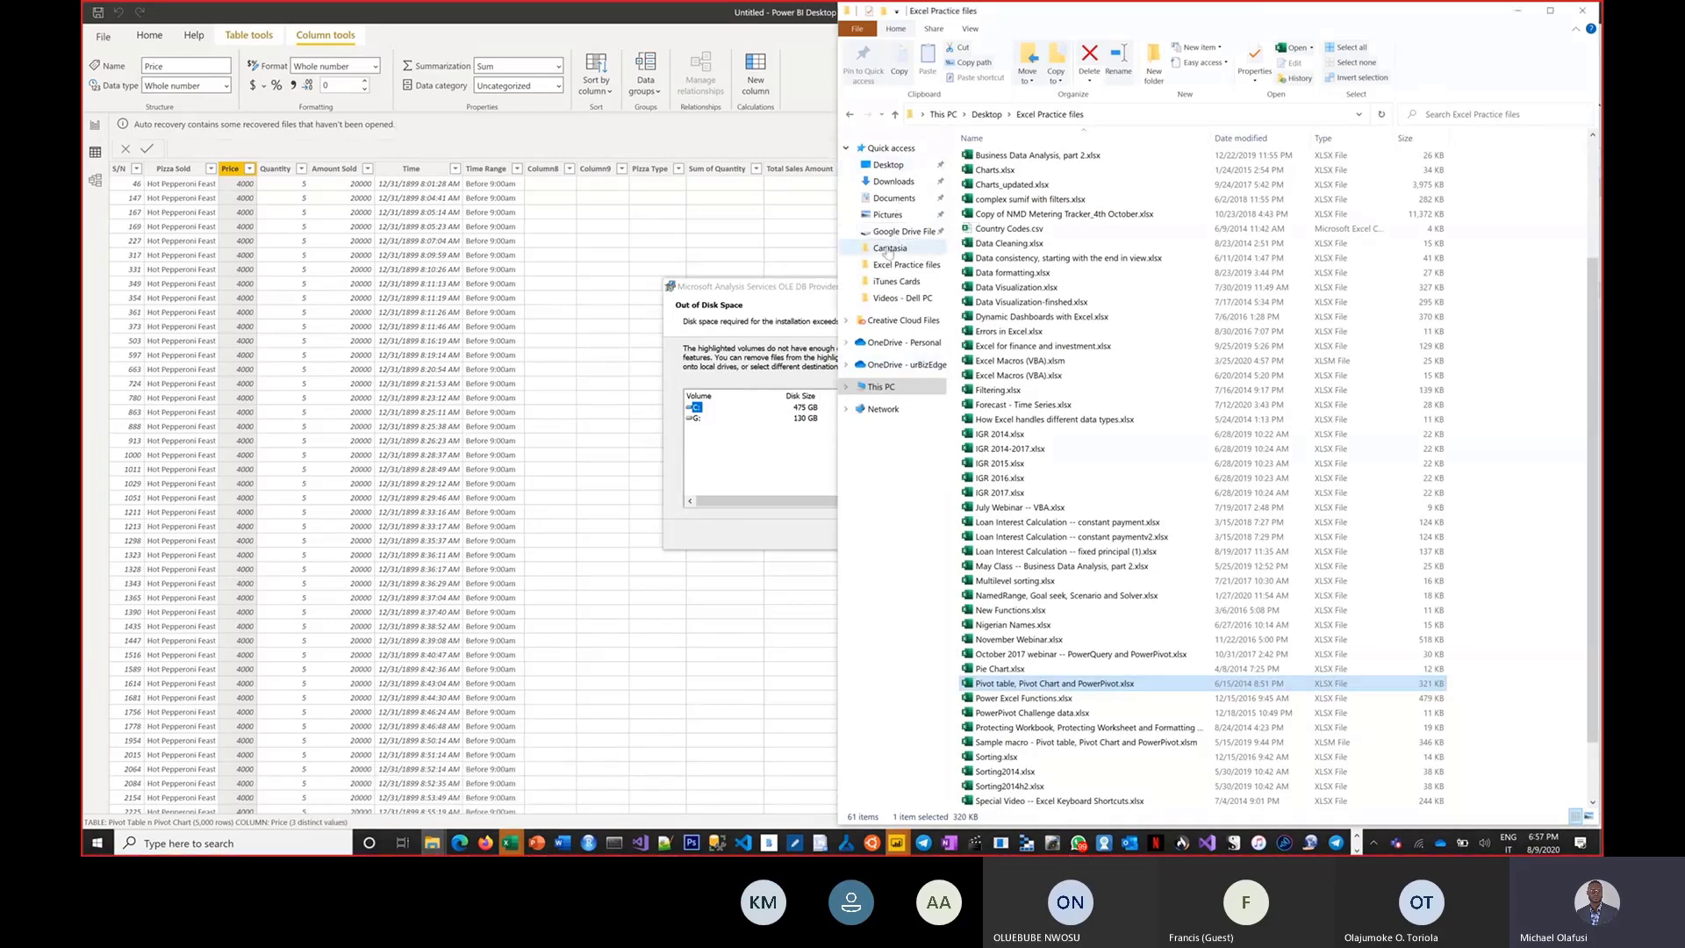
left_click(893, 198)
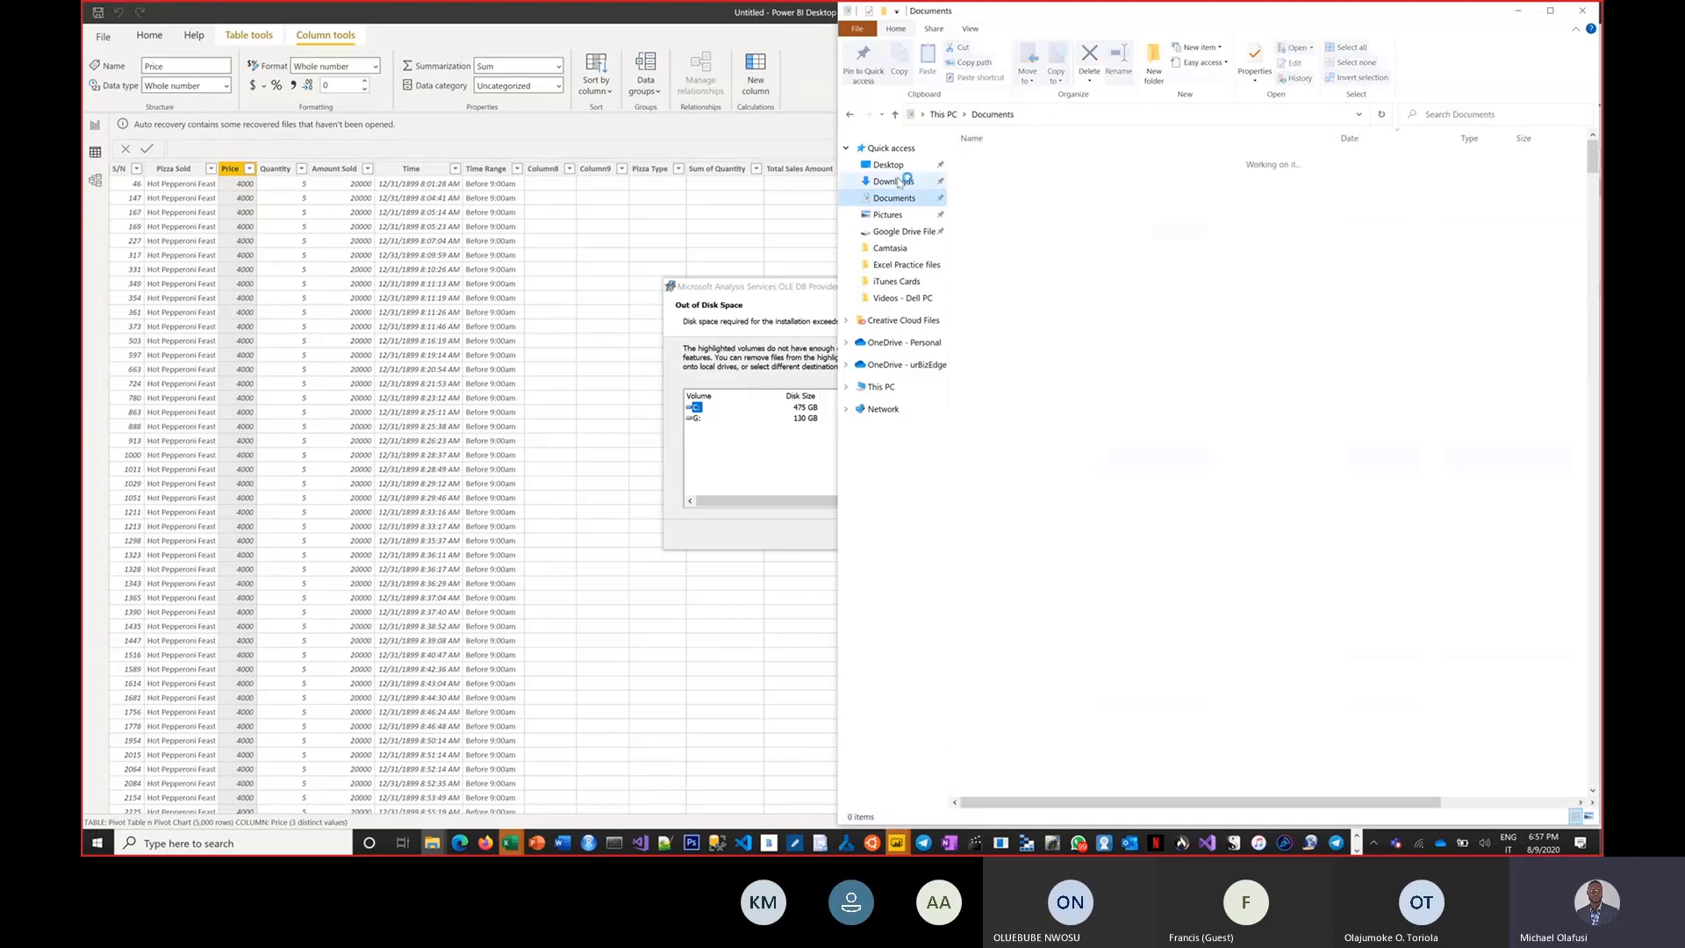
left_click(1020, 115)
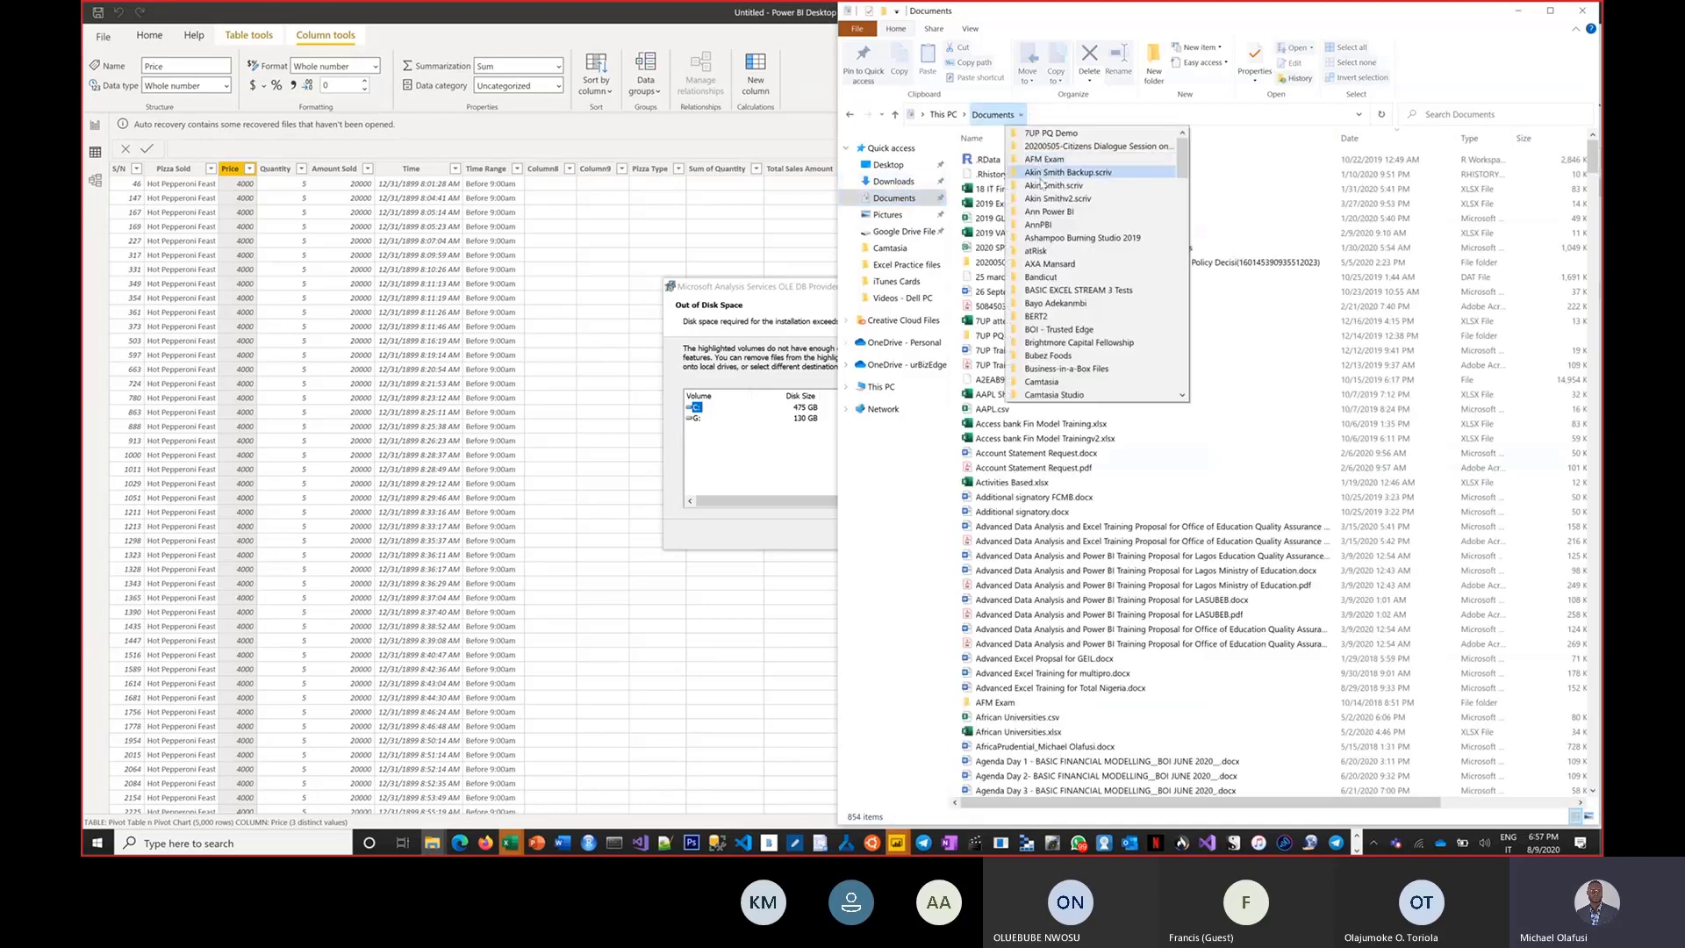
left_click(1136, 386)
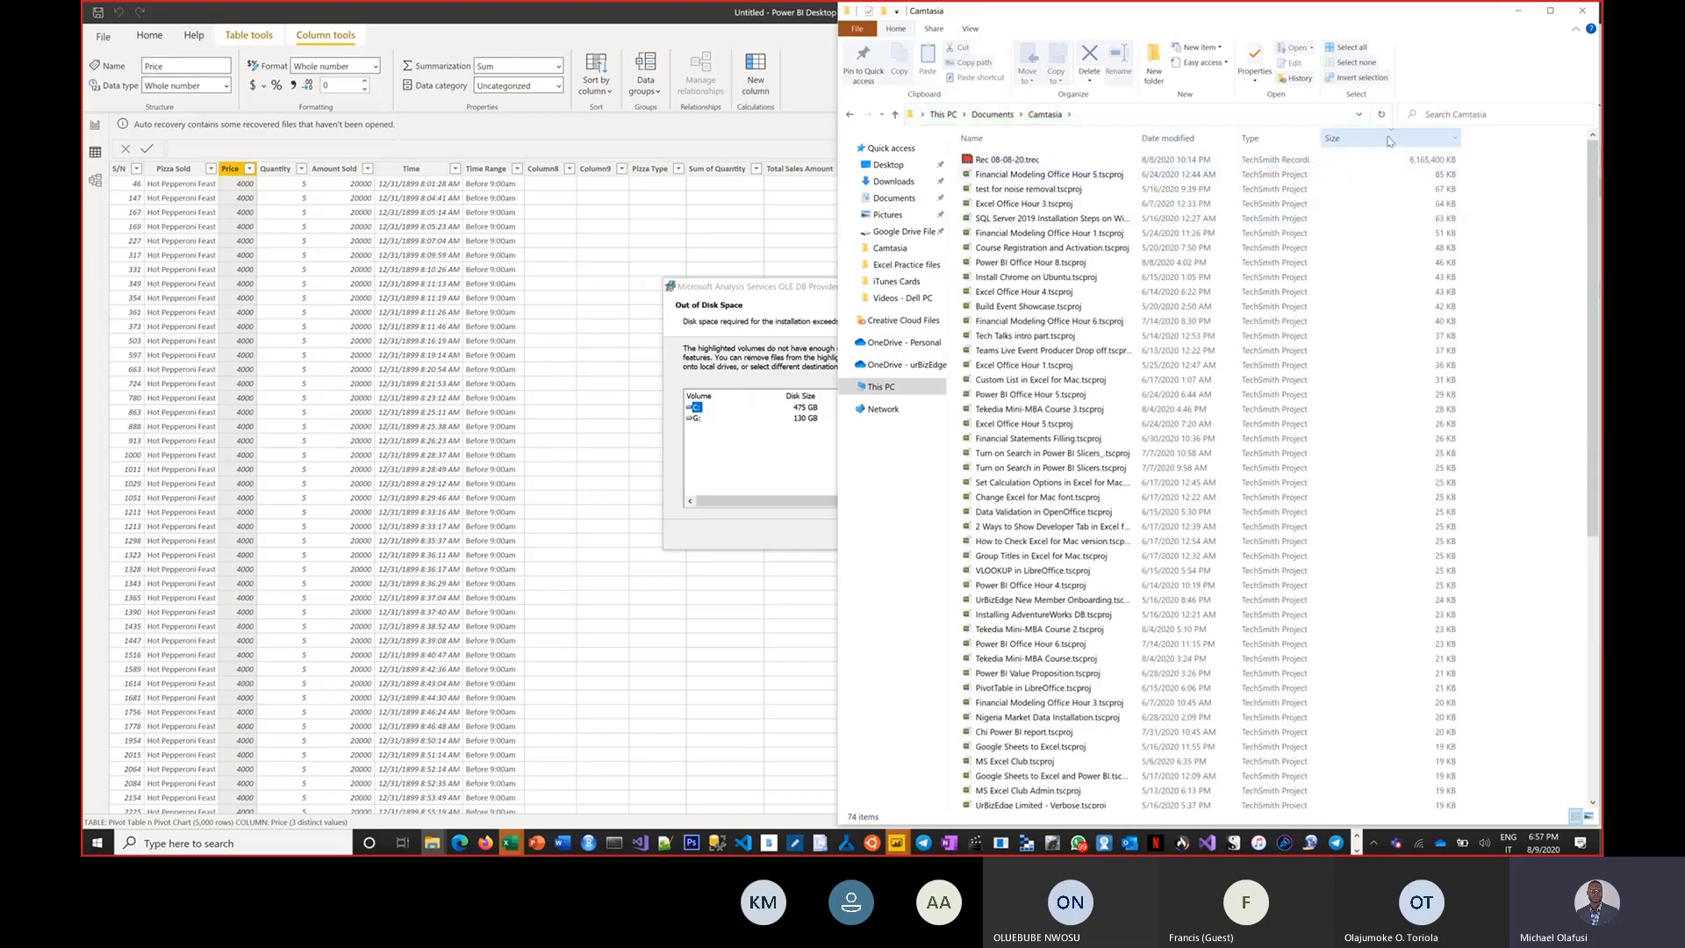
left_click(1050, 158)
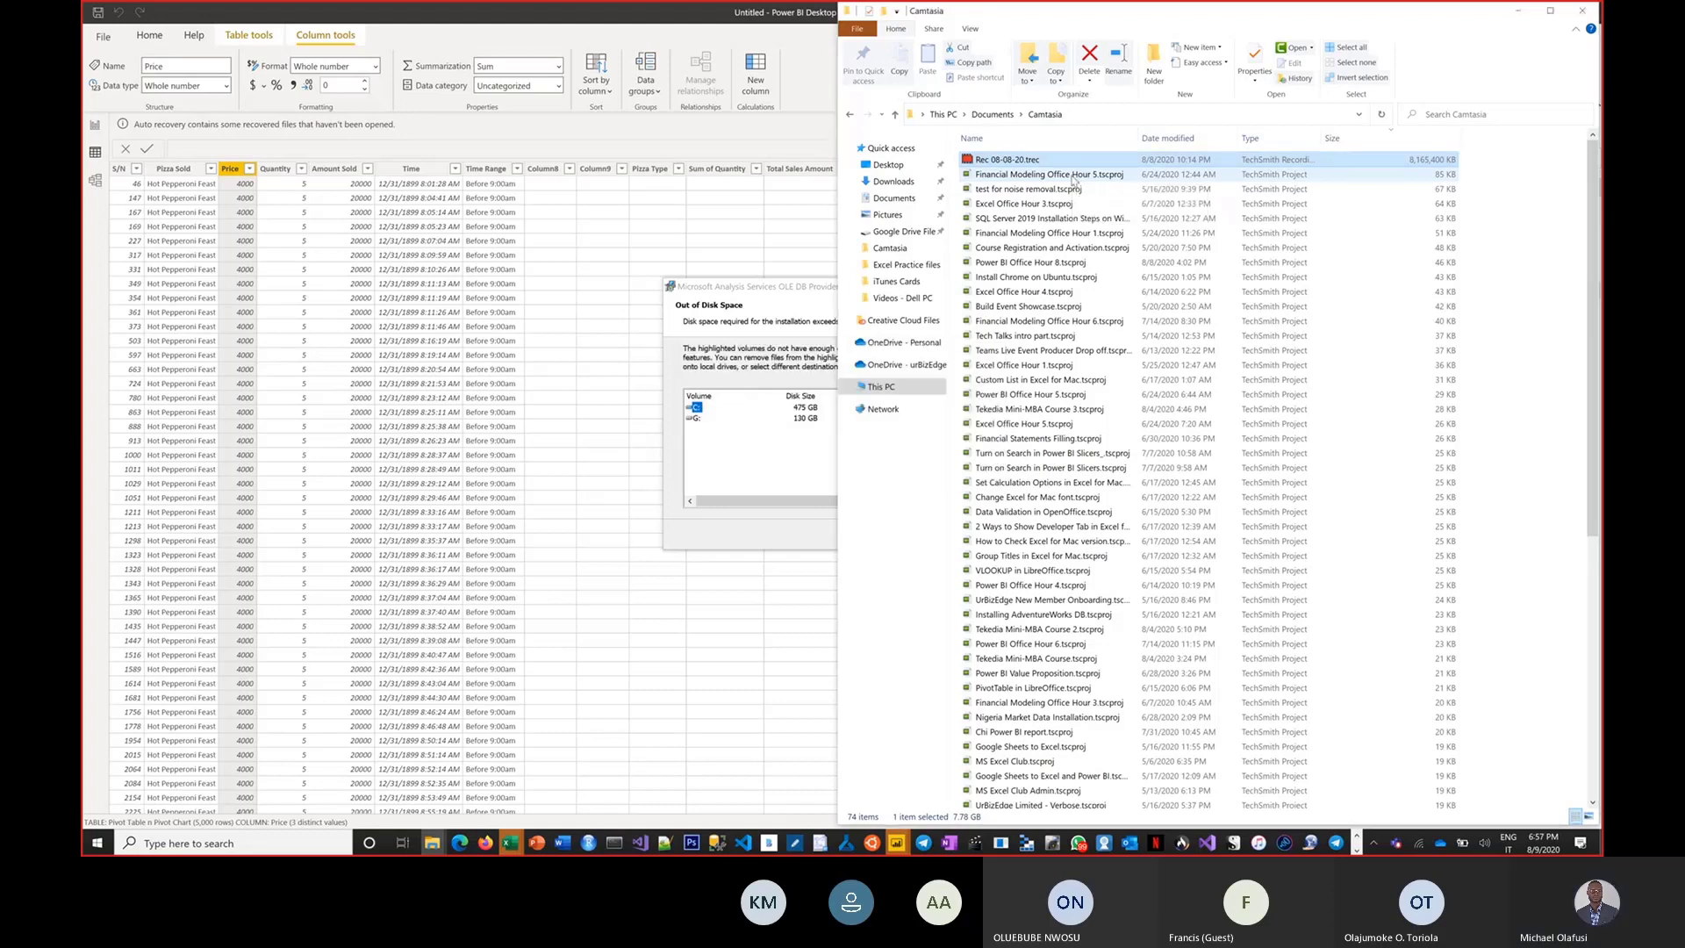
key("Delete")
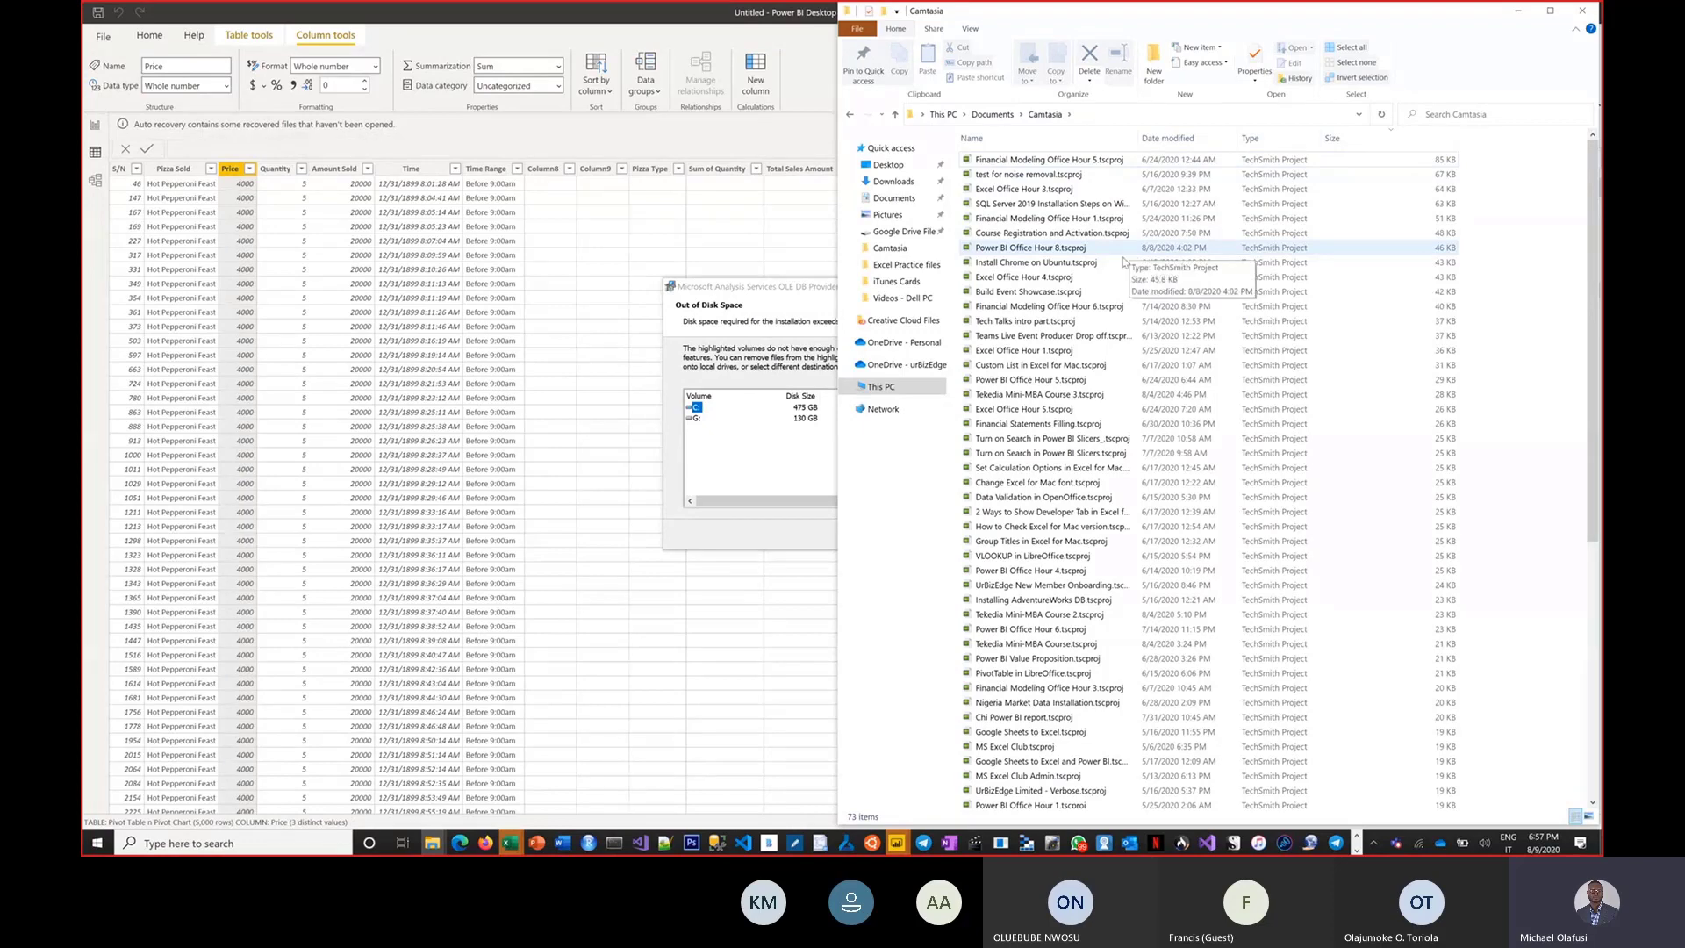
Cancel the Analysis Services OLE DB Provider setup and close the wizard.
left_click(781, 298)
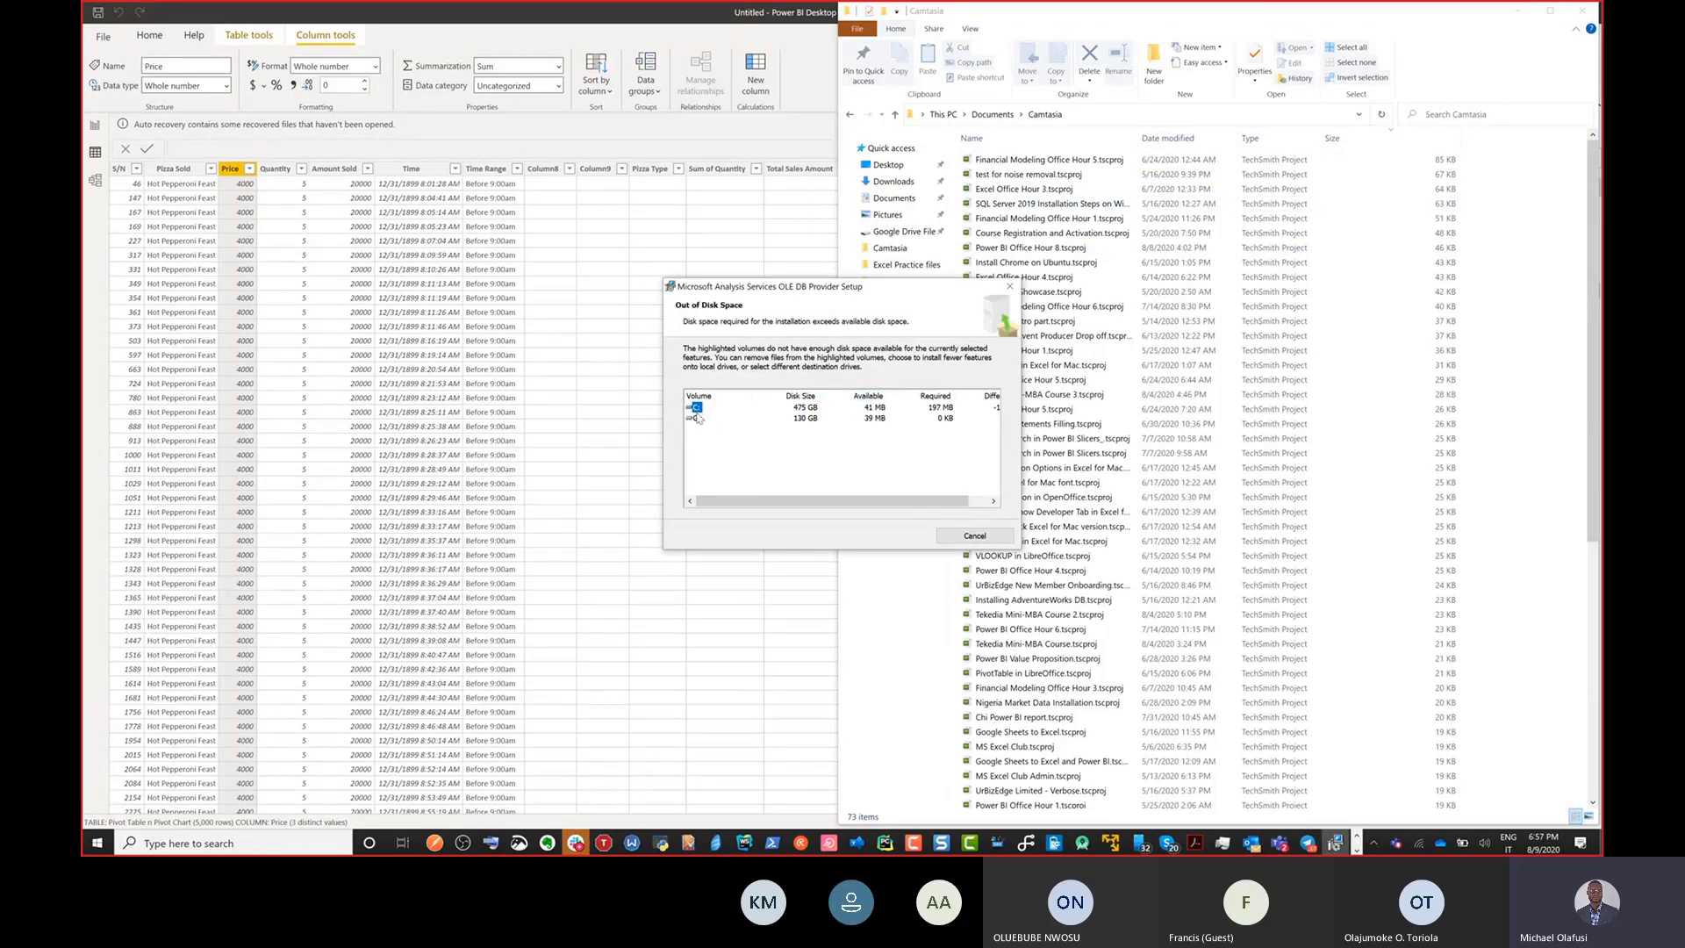
left_click(967, 541)
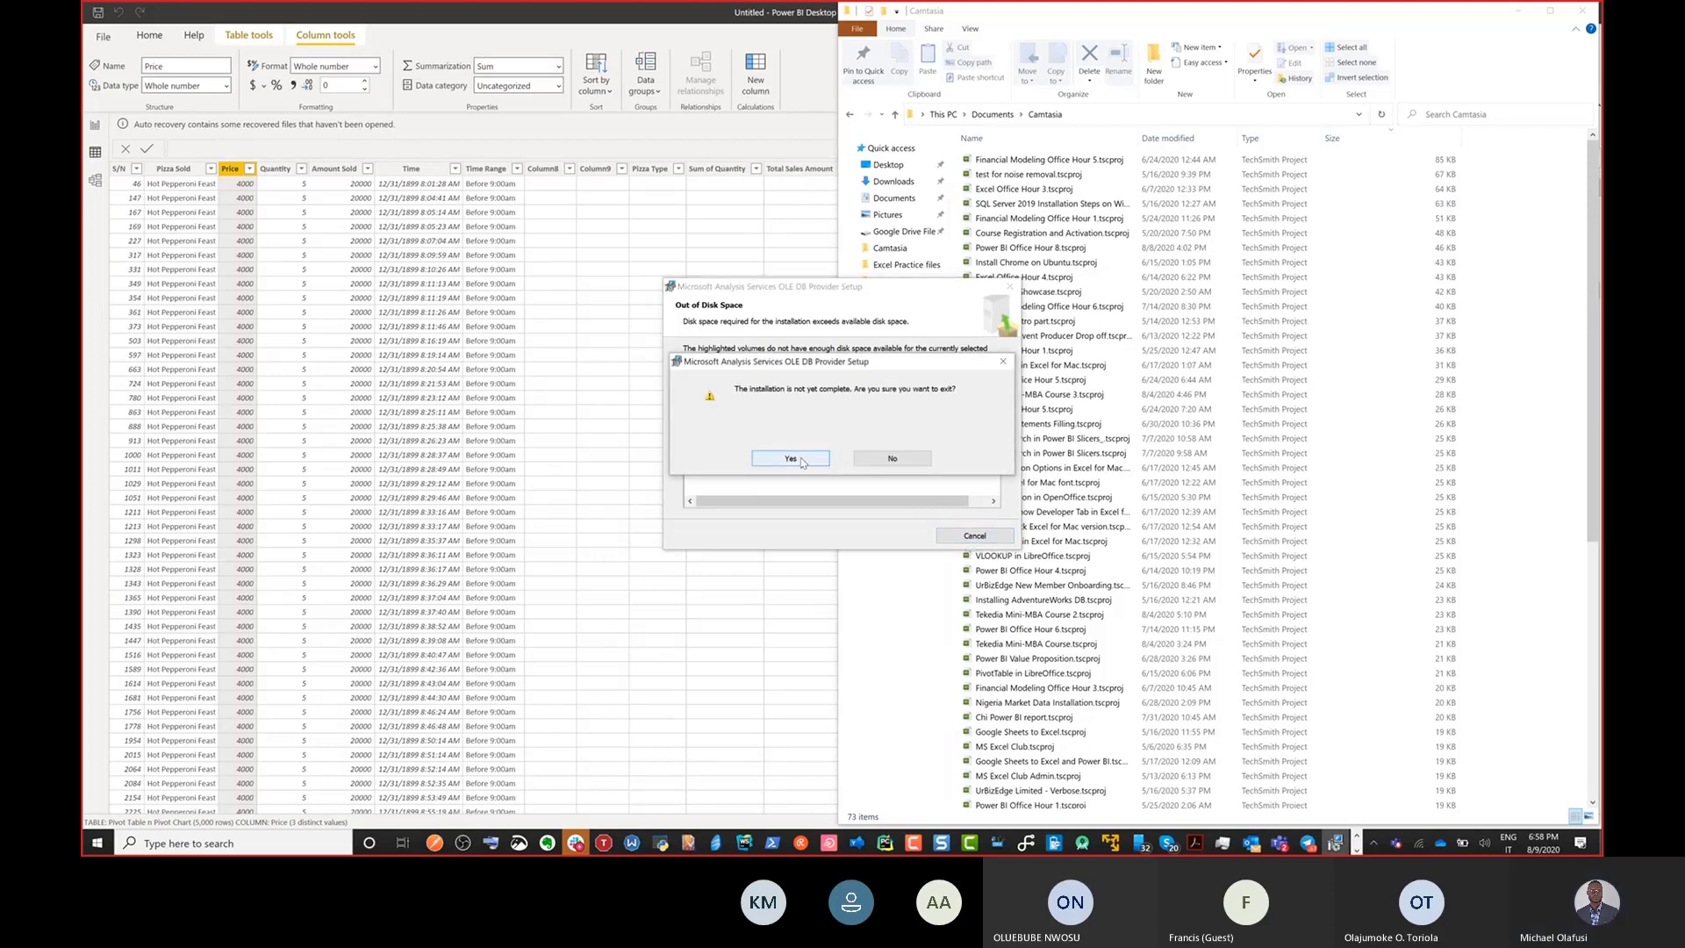
key("Return")
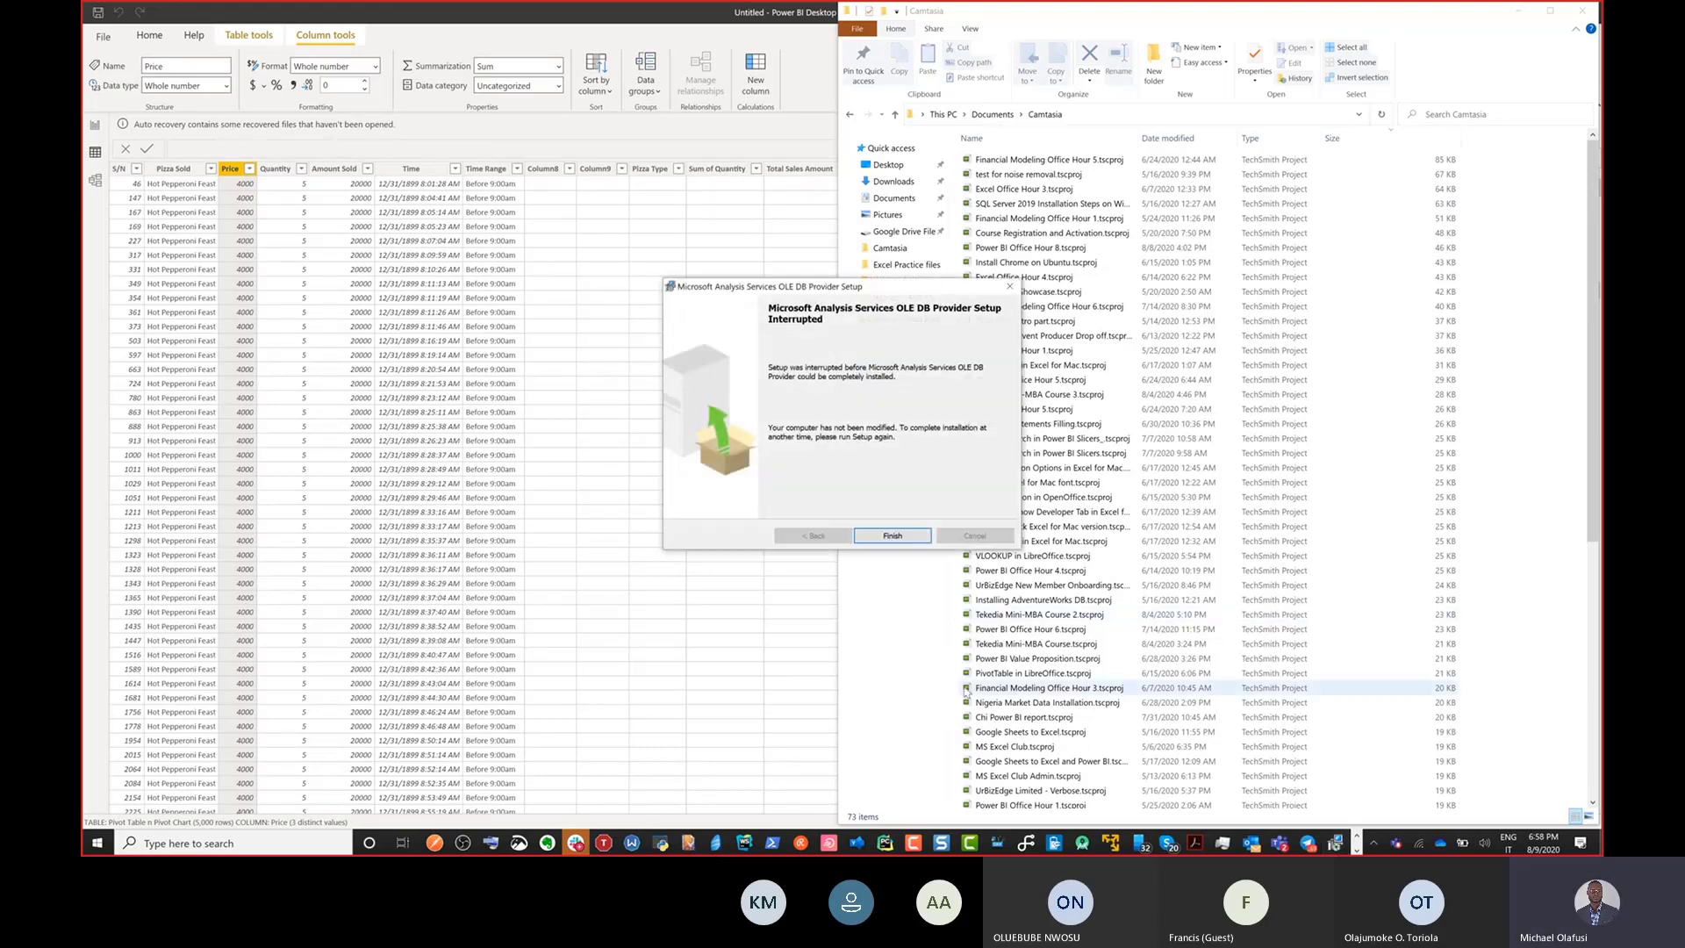
key("Return")
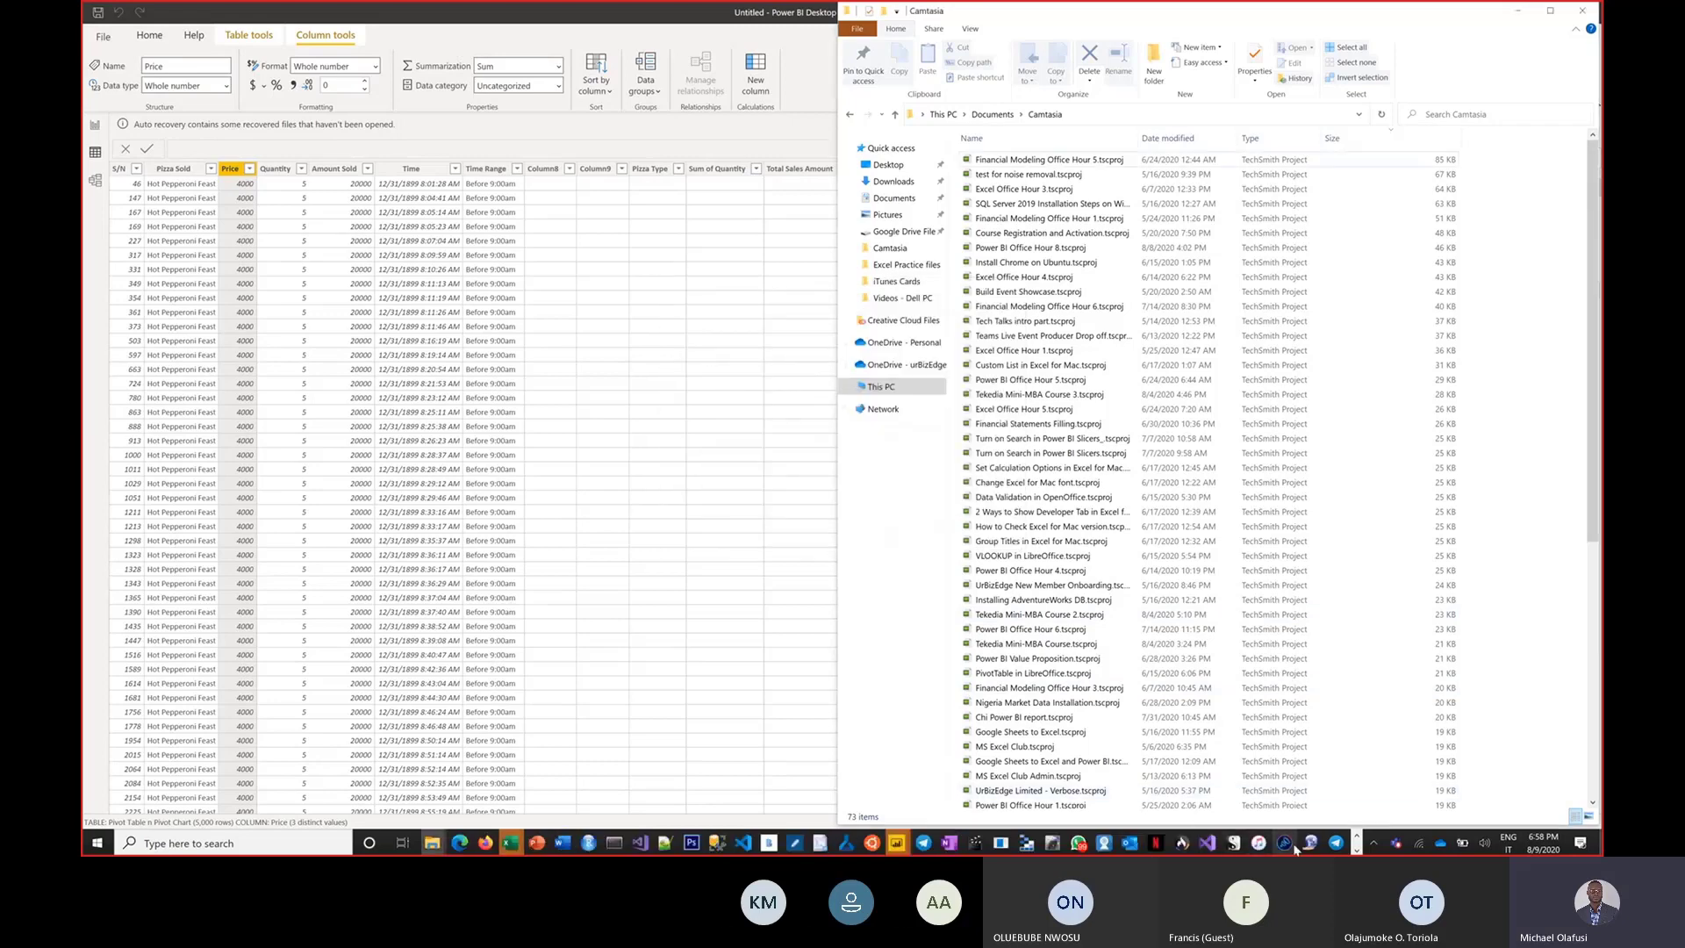
Switch to Internet Download Manager and open the downloaded installer x64_15.0.2000.443_SQL_AS_OLEDB.msi.
left_click(432, 842)
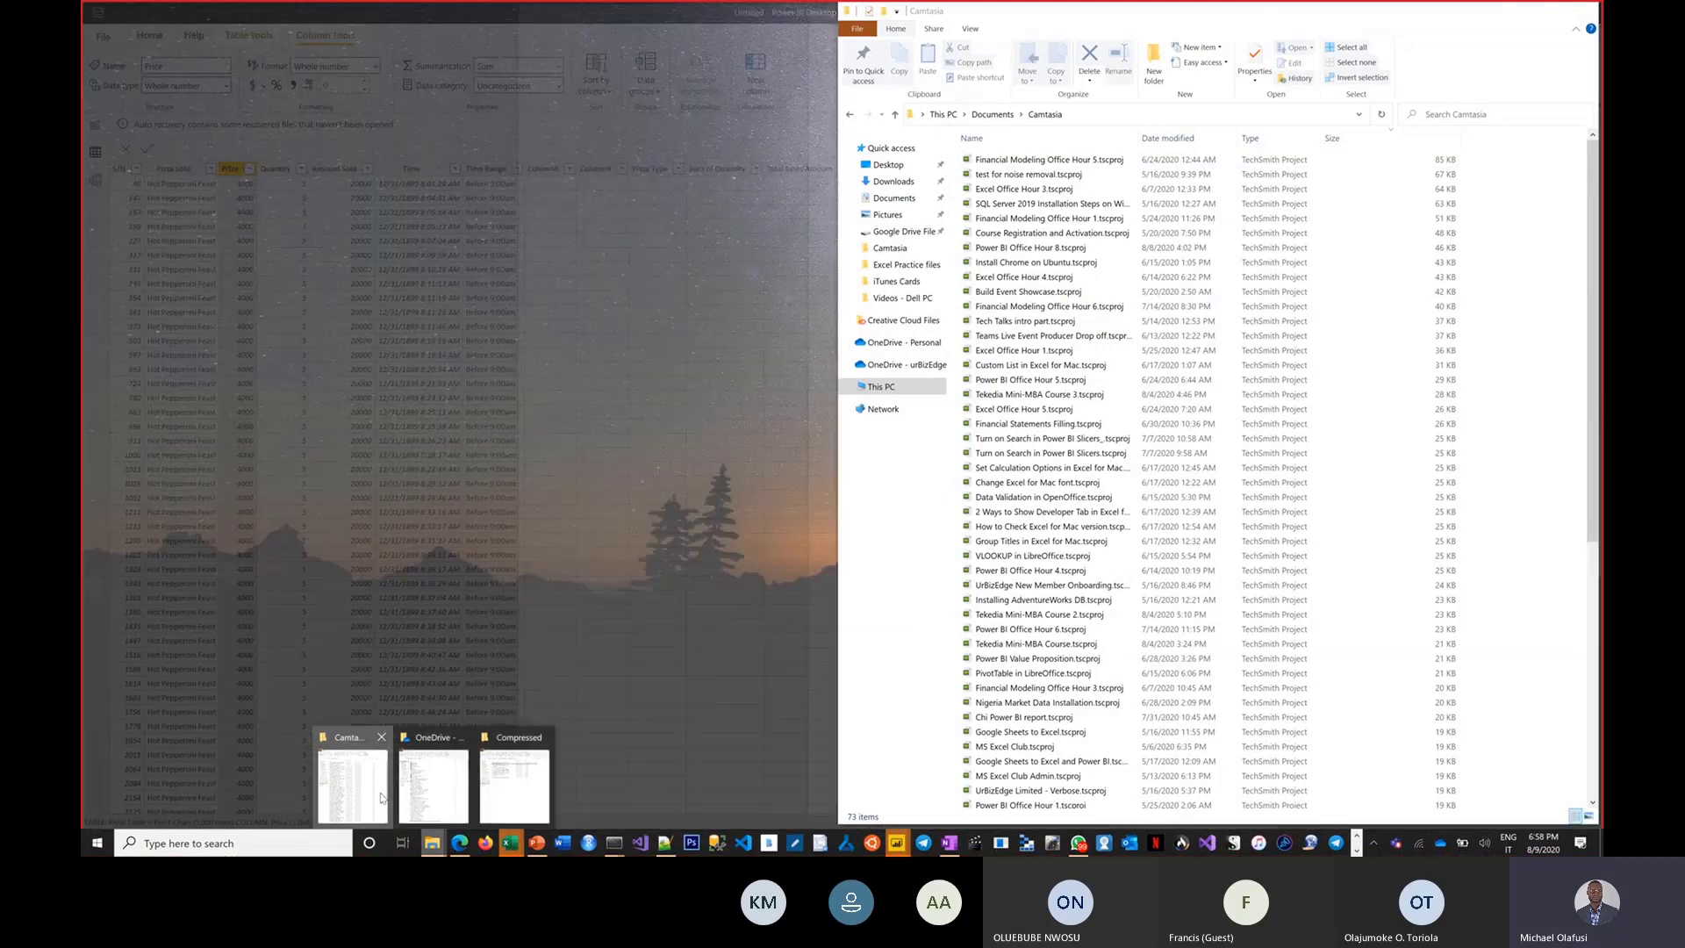
left_click(381, 796)
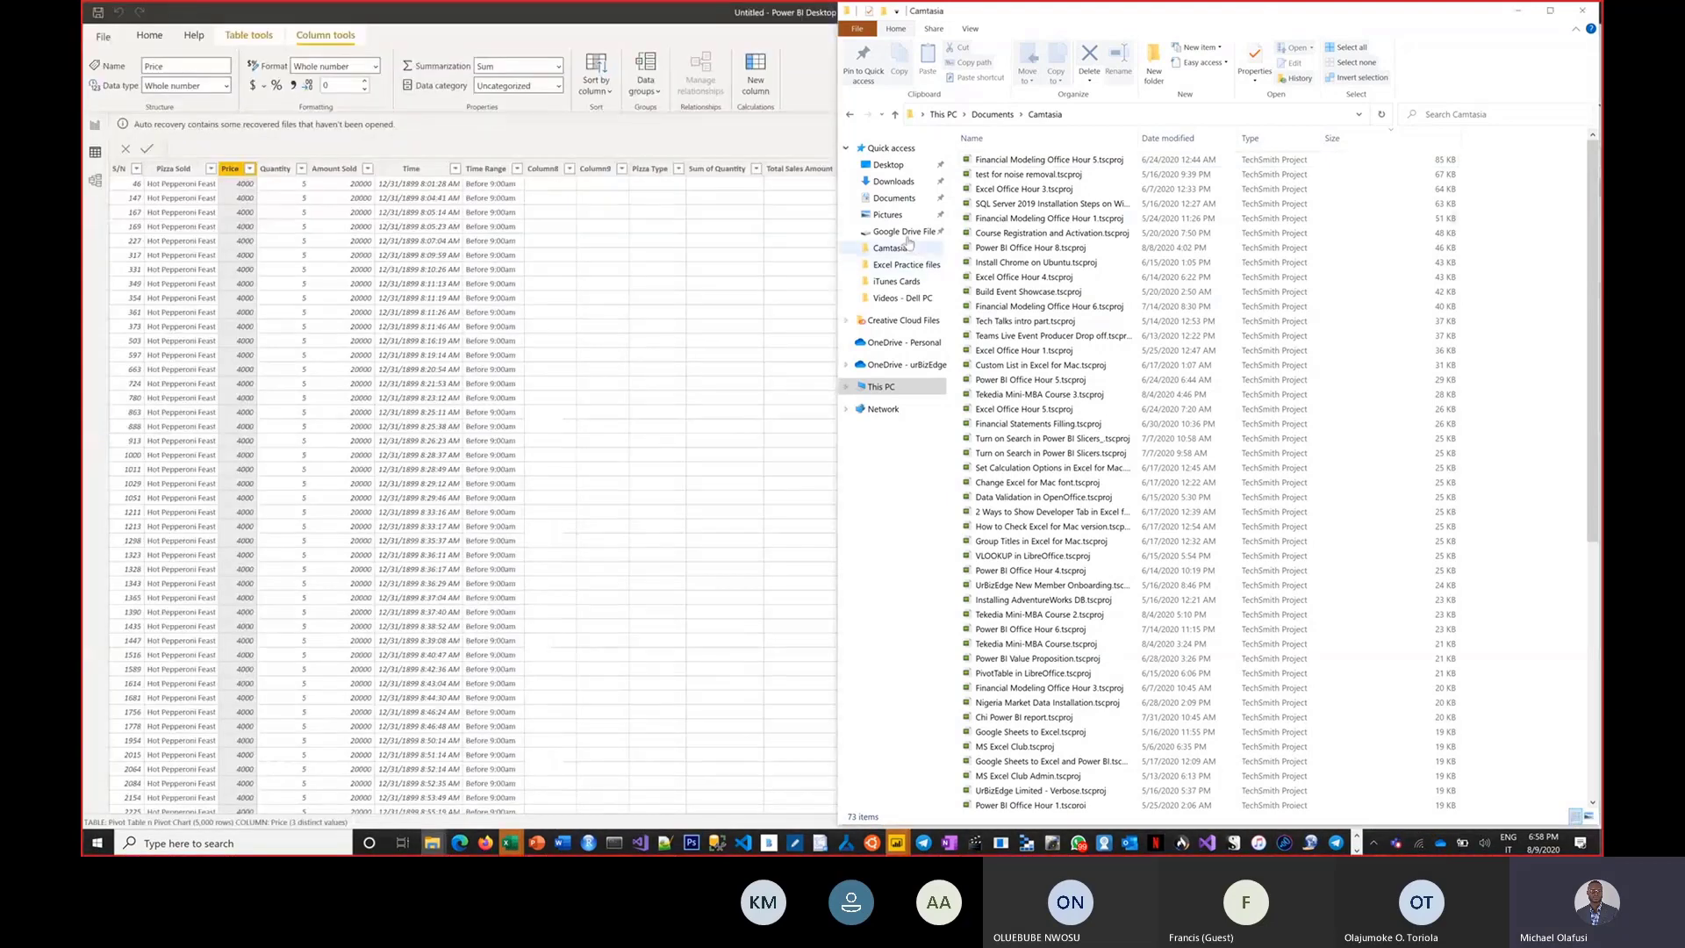
left_click(1374, 842)
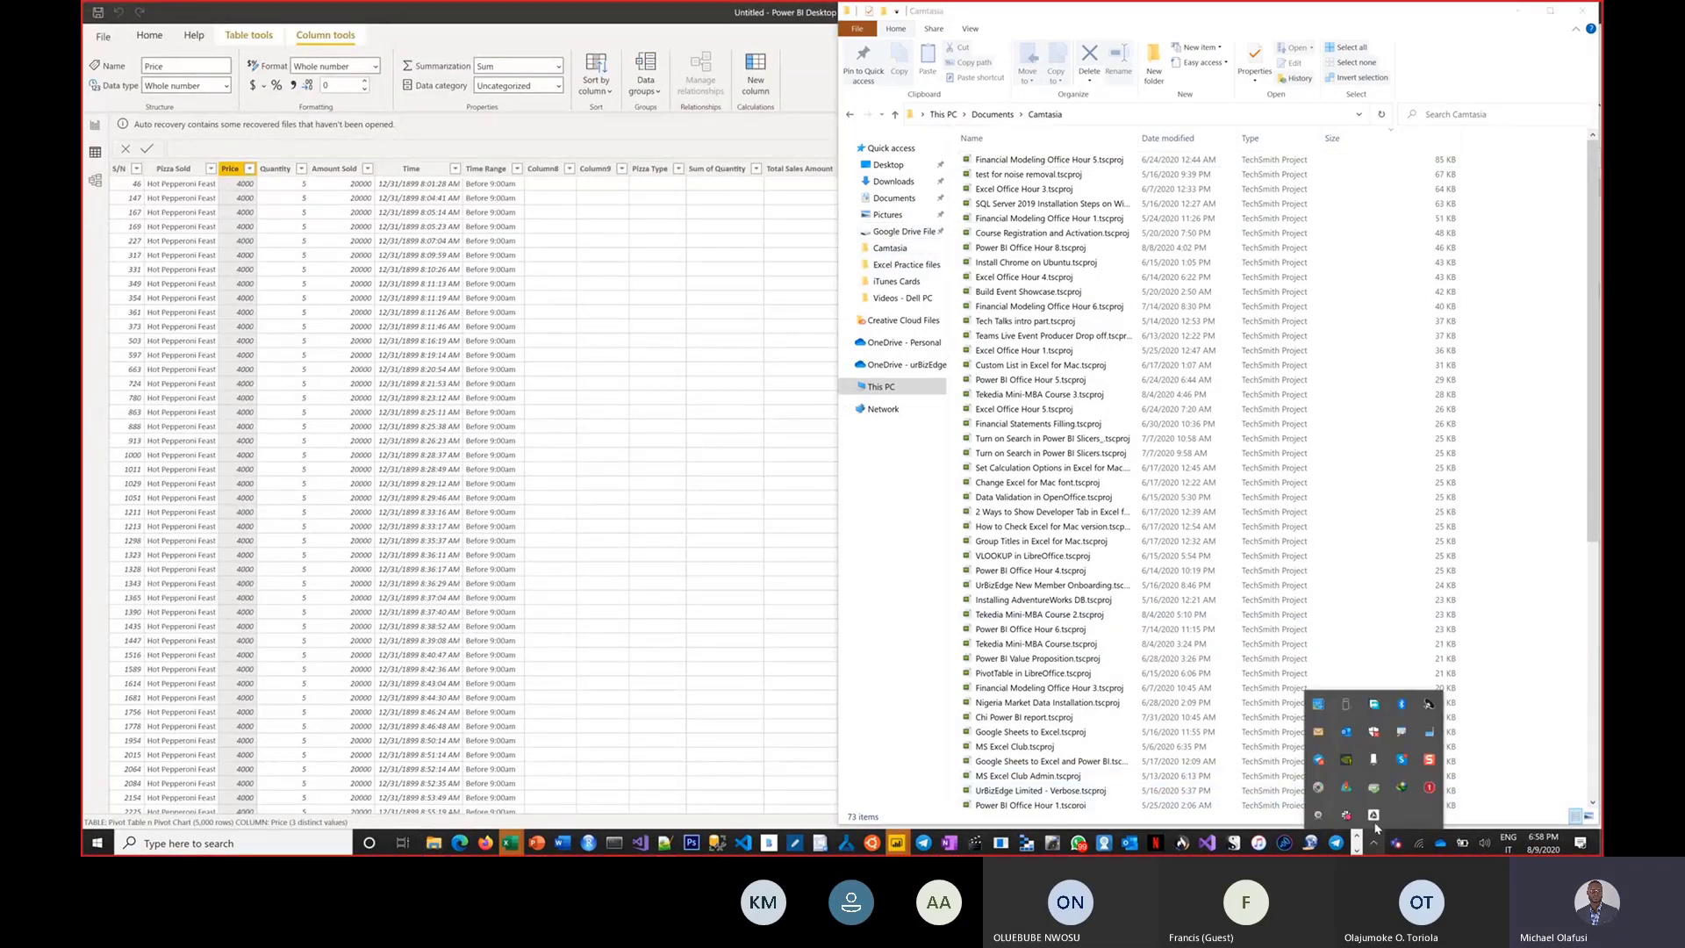
left_click(1399, 787)
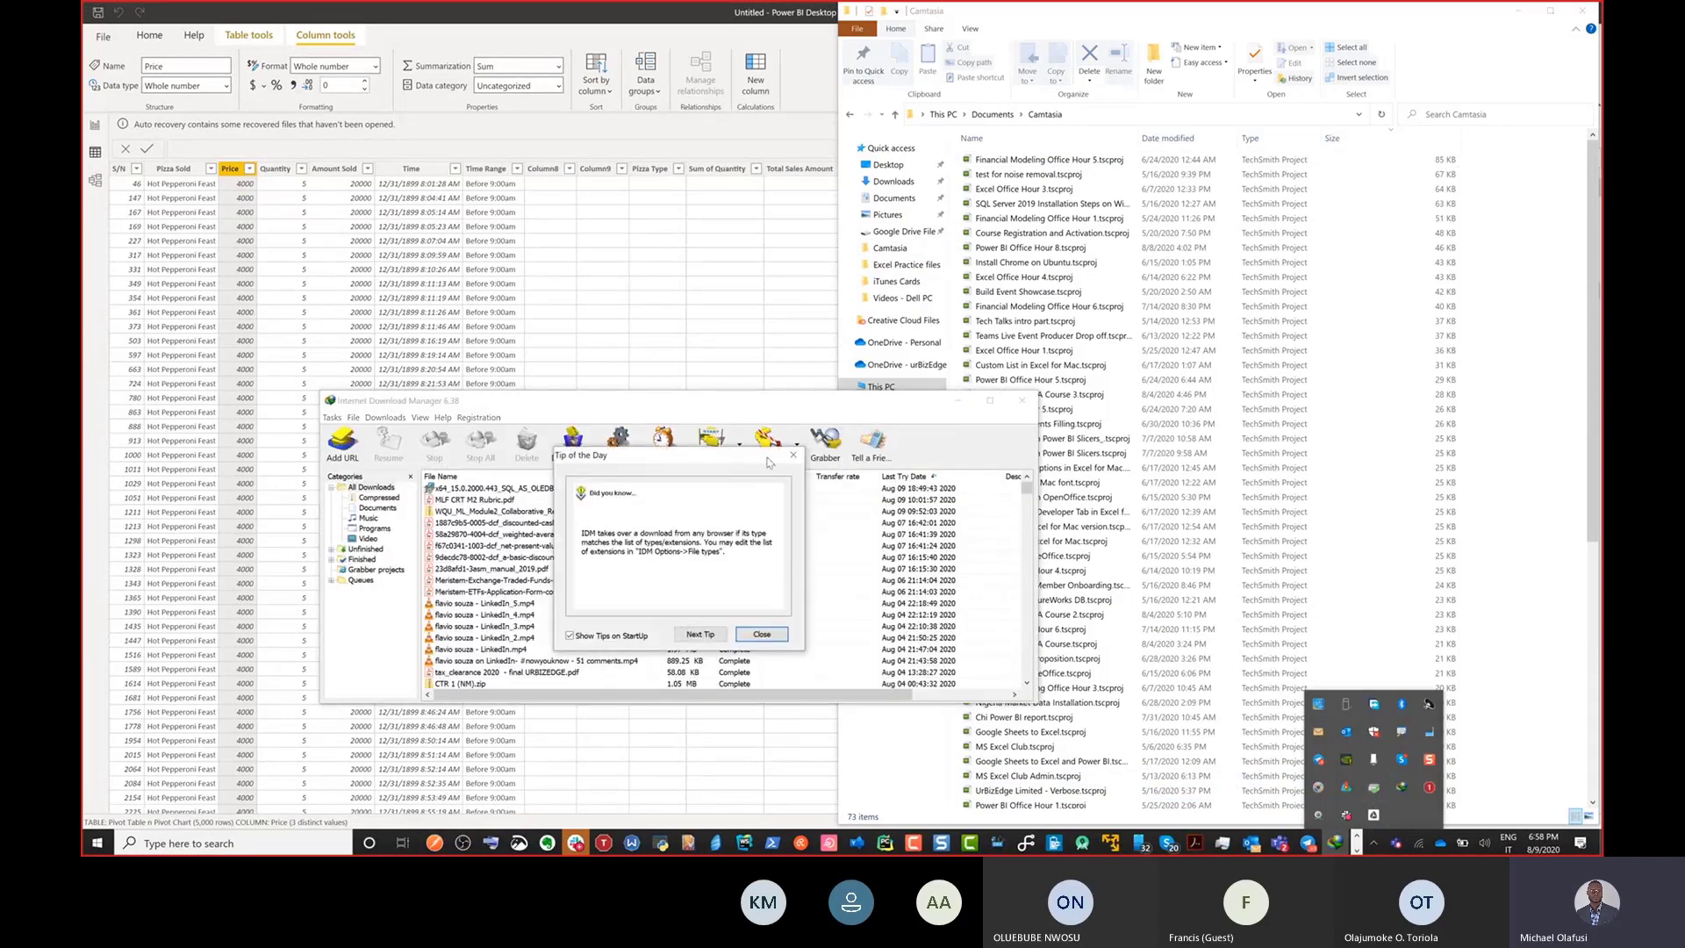
double_click(461, 490)
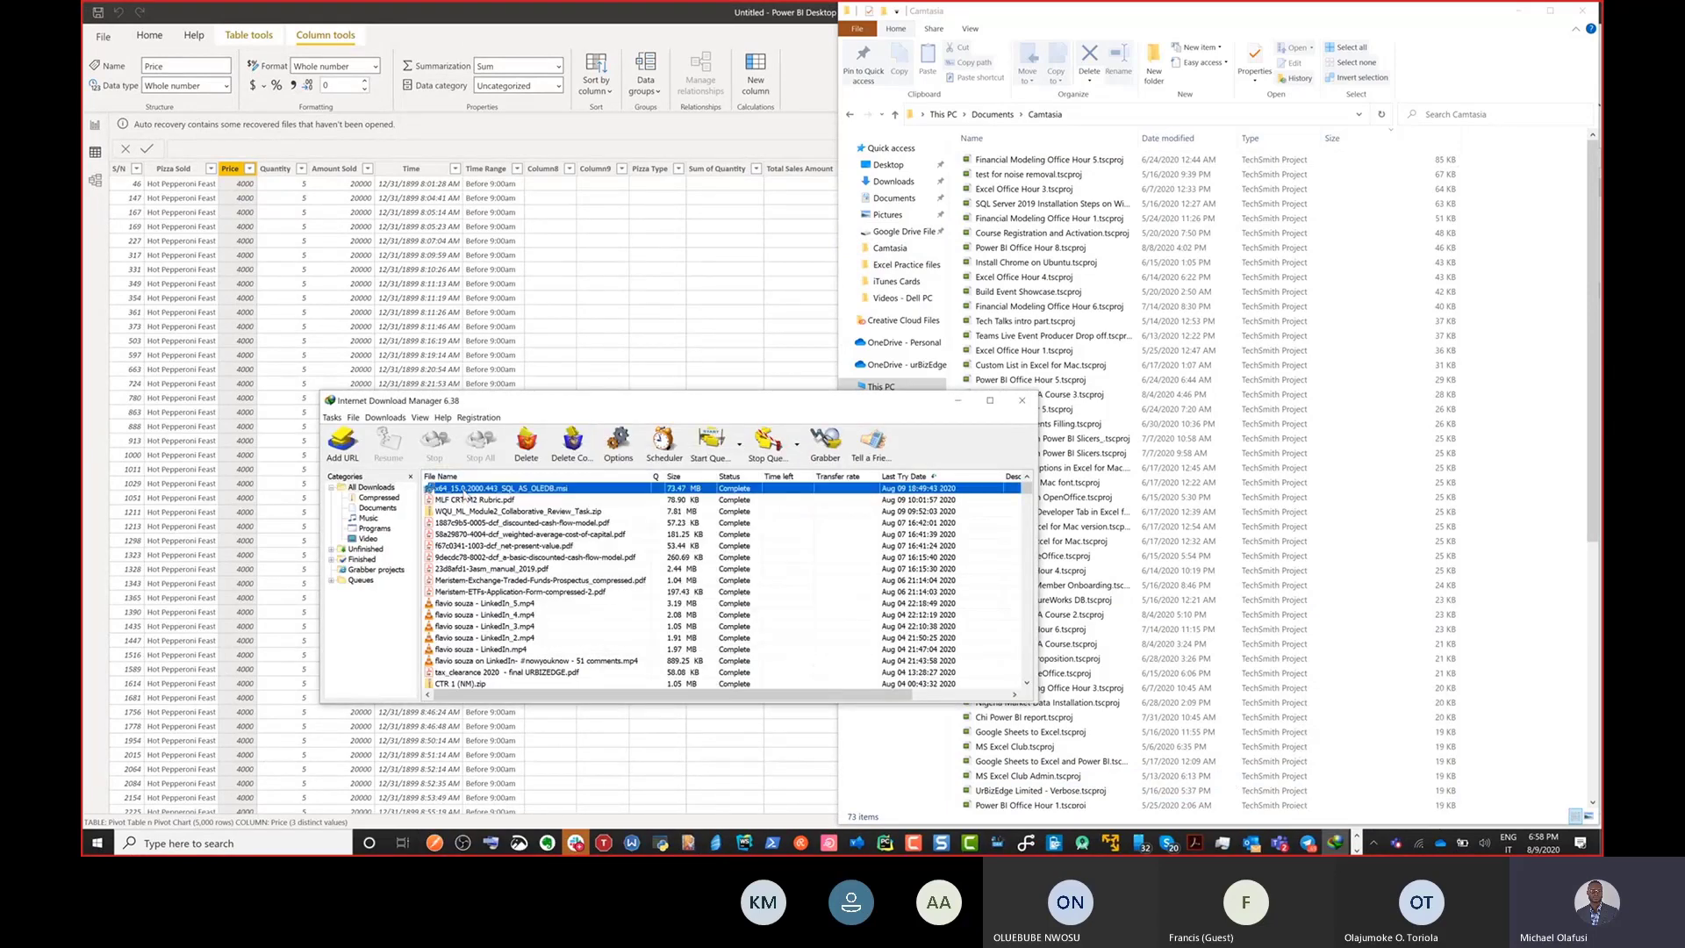
left_click(716, 684)
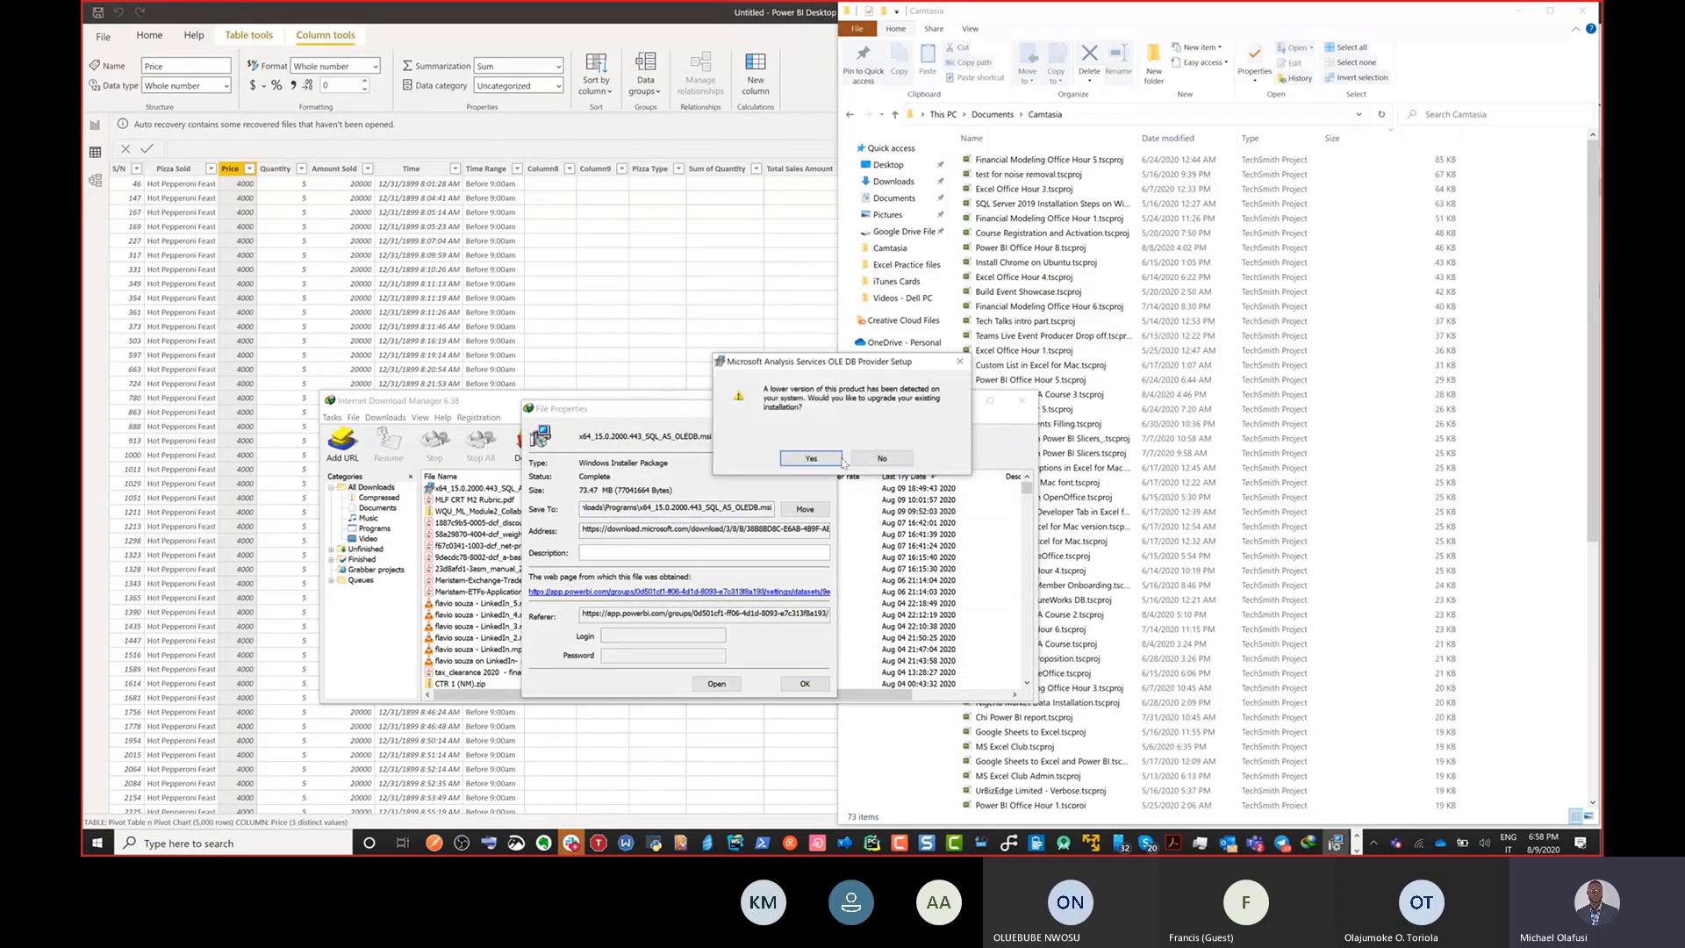
Agree to upgrade the existing Analysis Services OLE DB Provider, accept the license terms and start the installation.
left_click(829, 460)
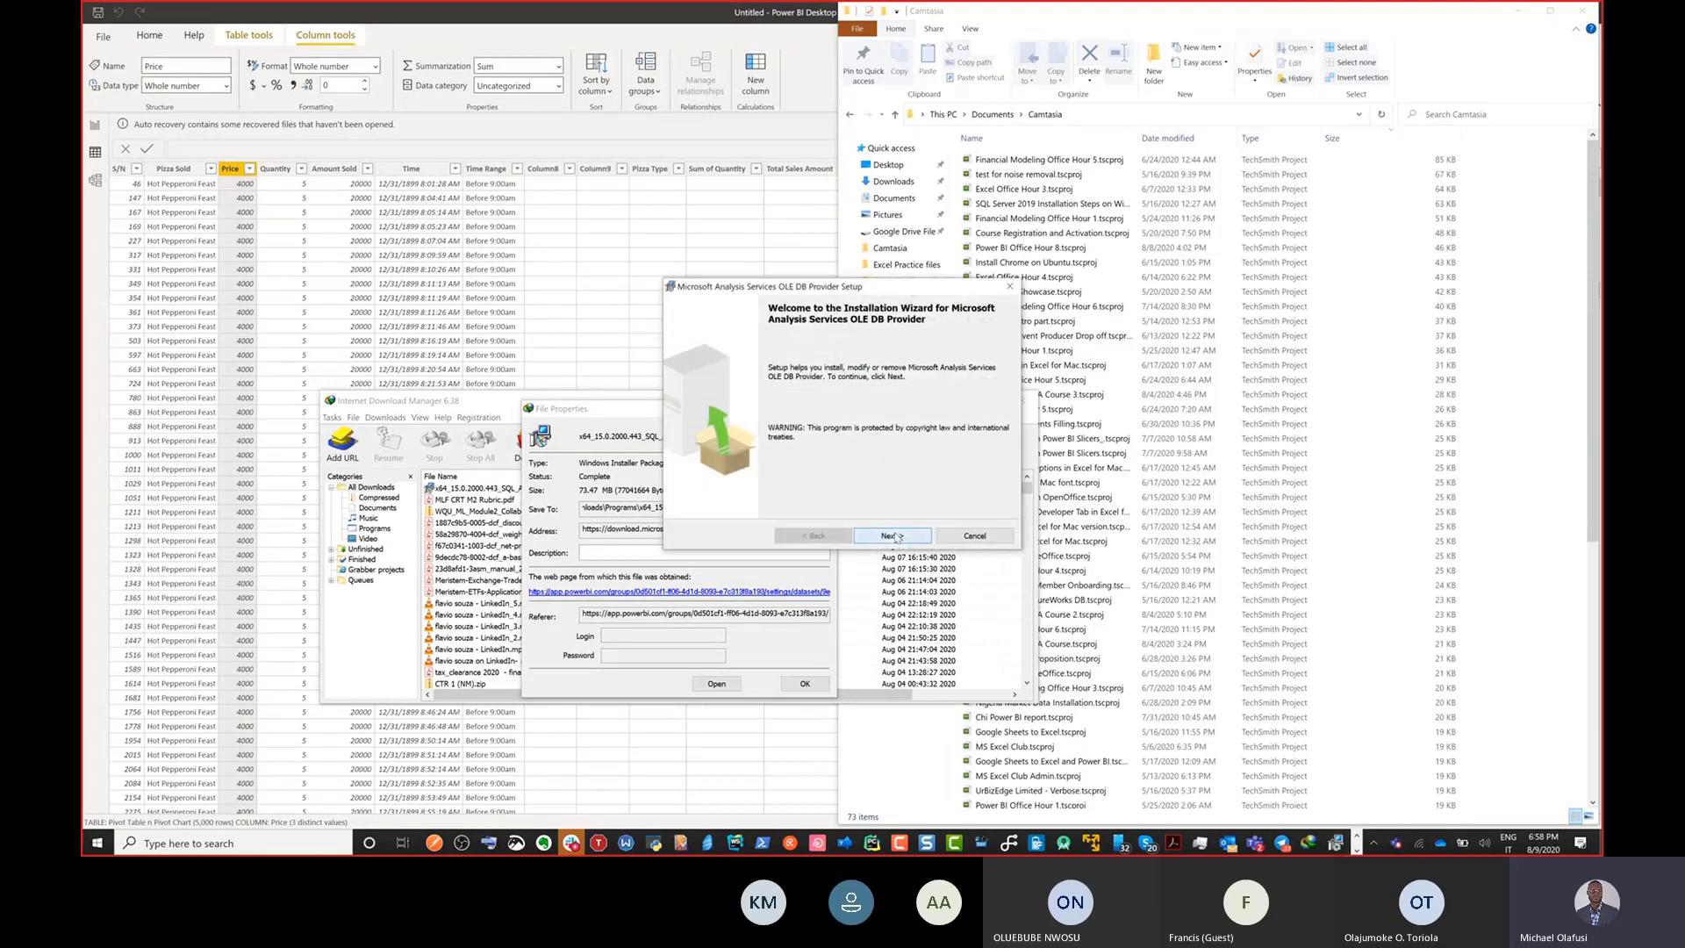
left_click(892, 536)
left_click(760, 484)
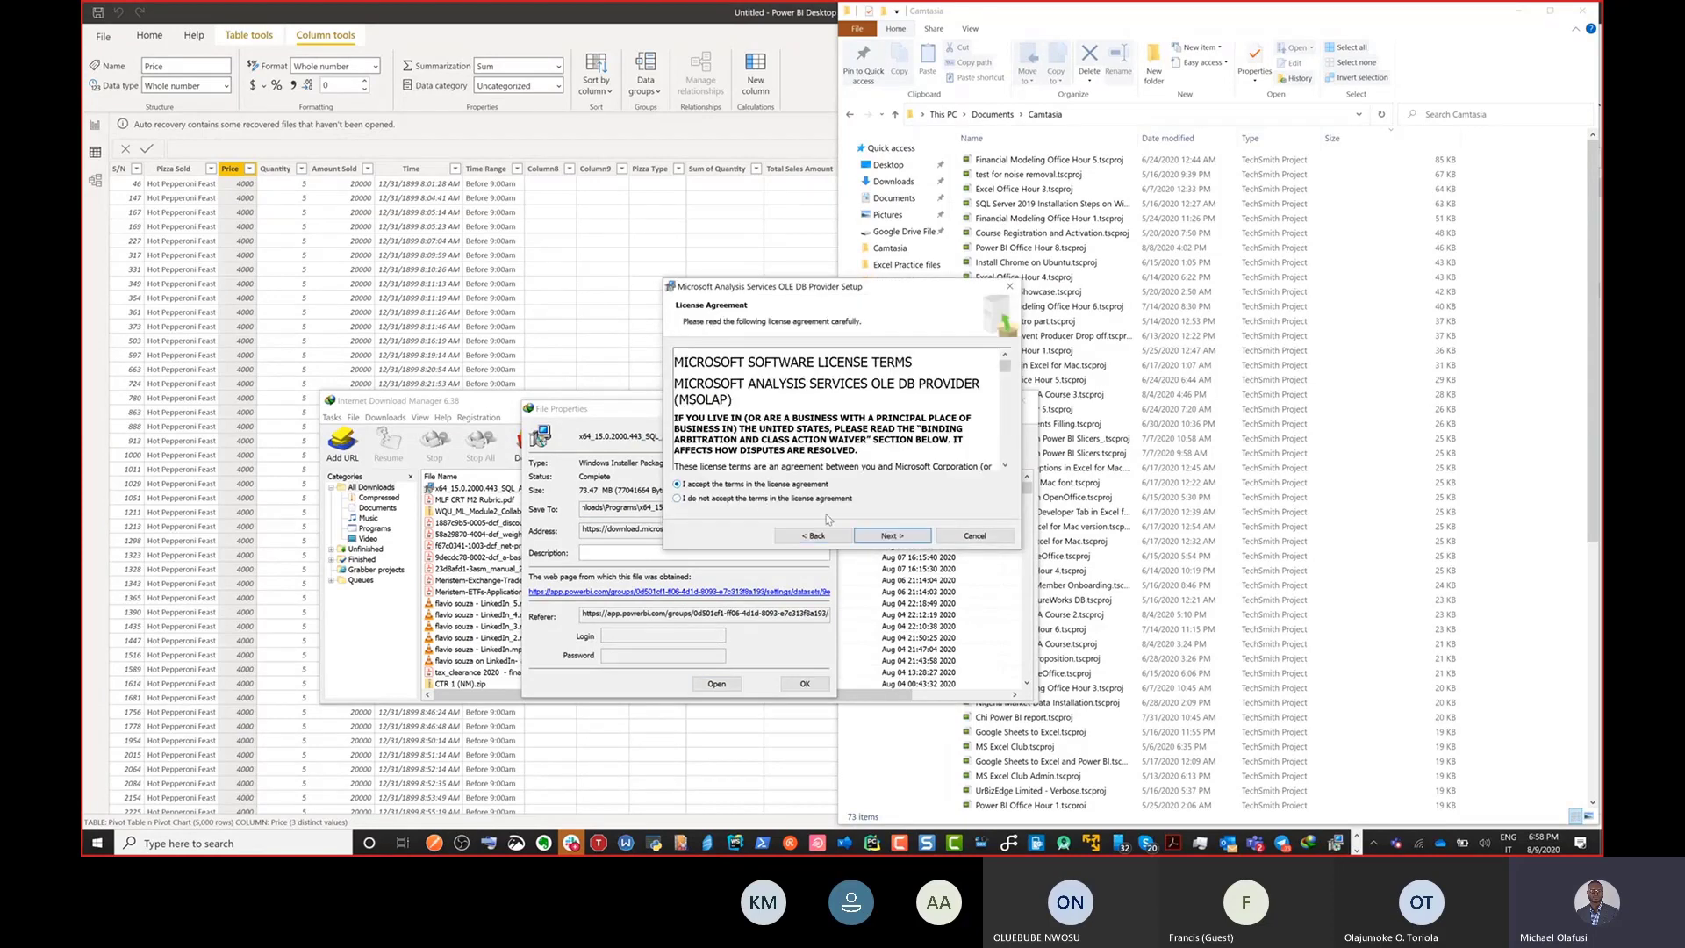
left_click(866, 538)
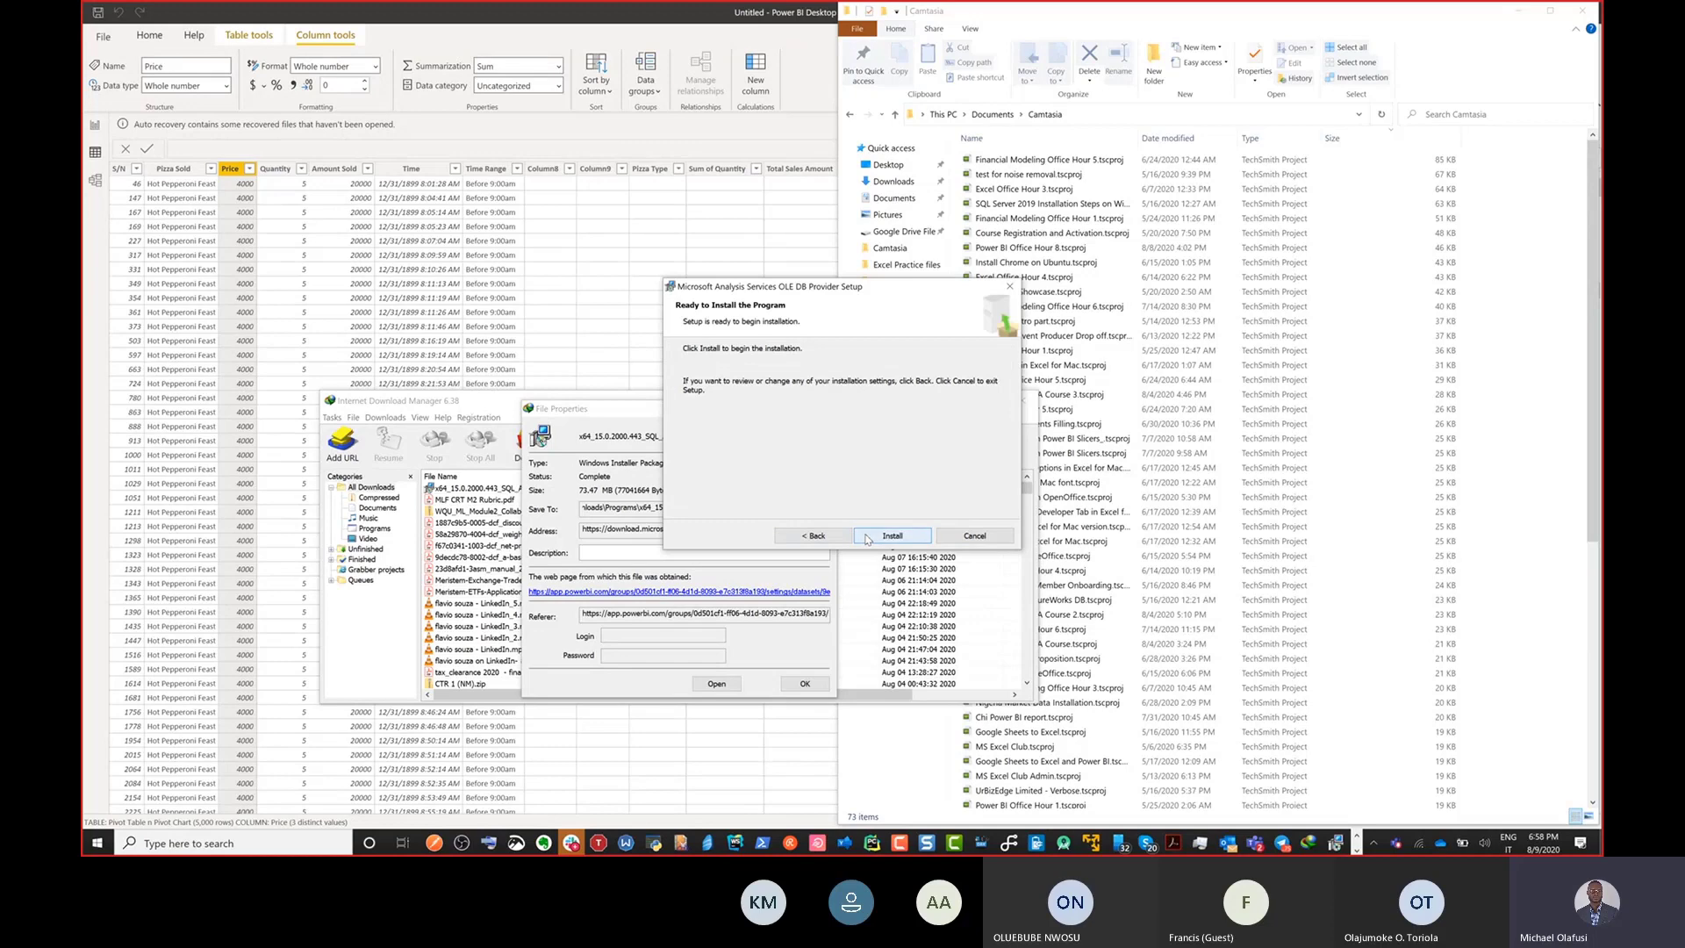
left_click(867, 537)
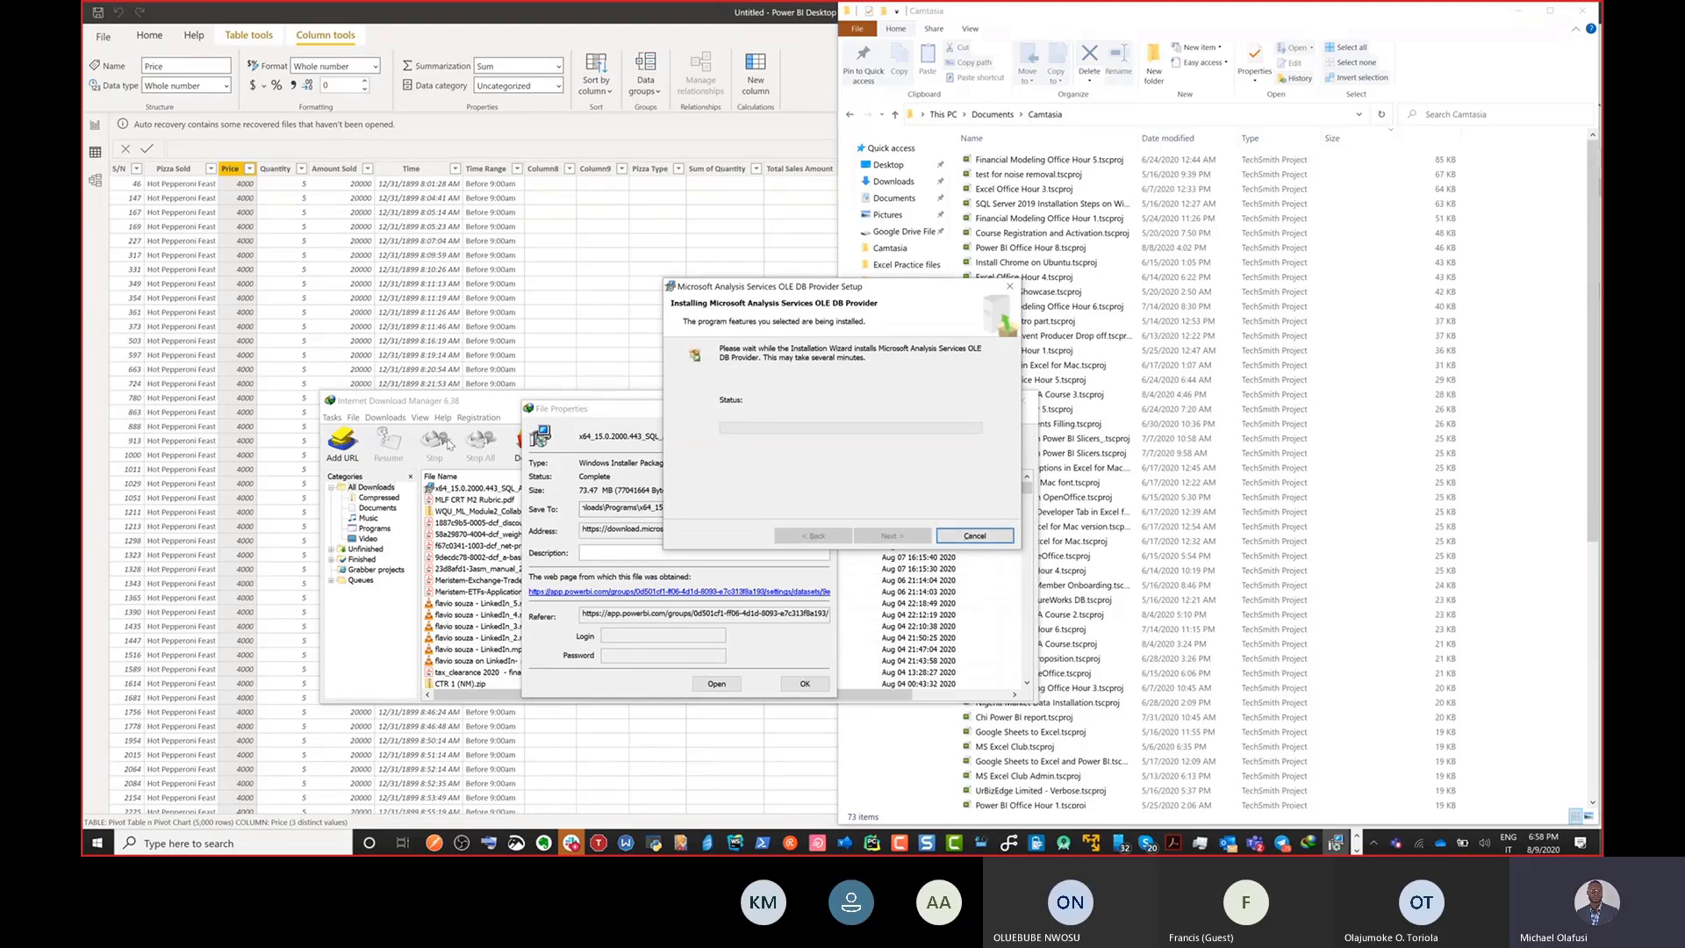
Switch to the browser, view the YouTube Office Hours playlist and select its web address, and minimize the browser.
key("alt+Tab")
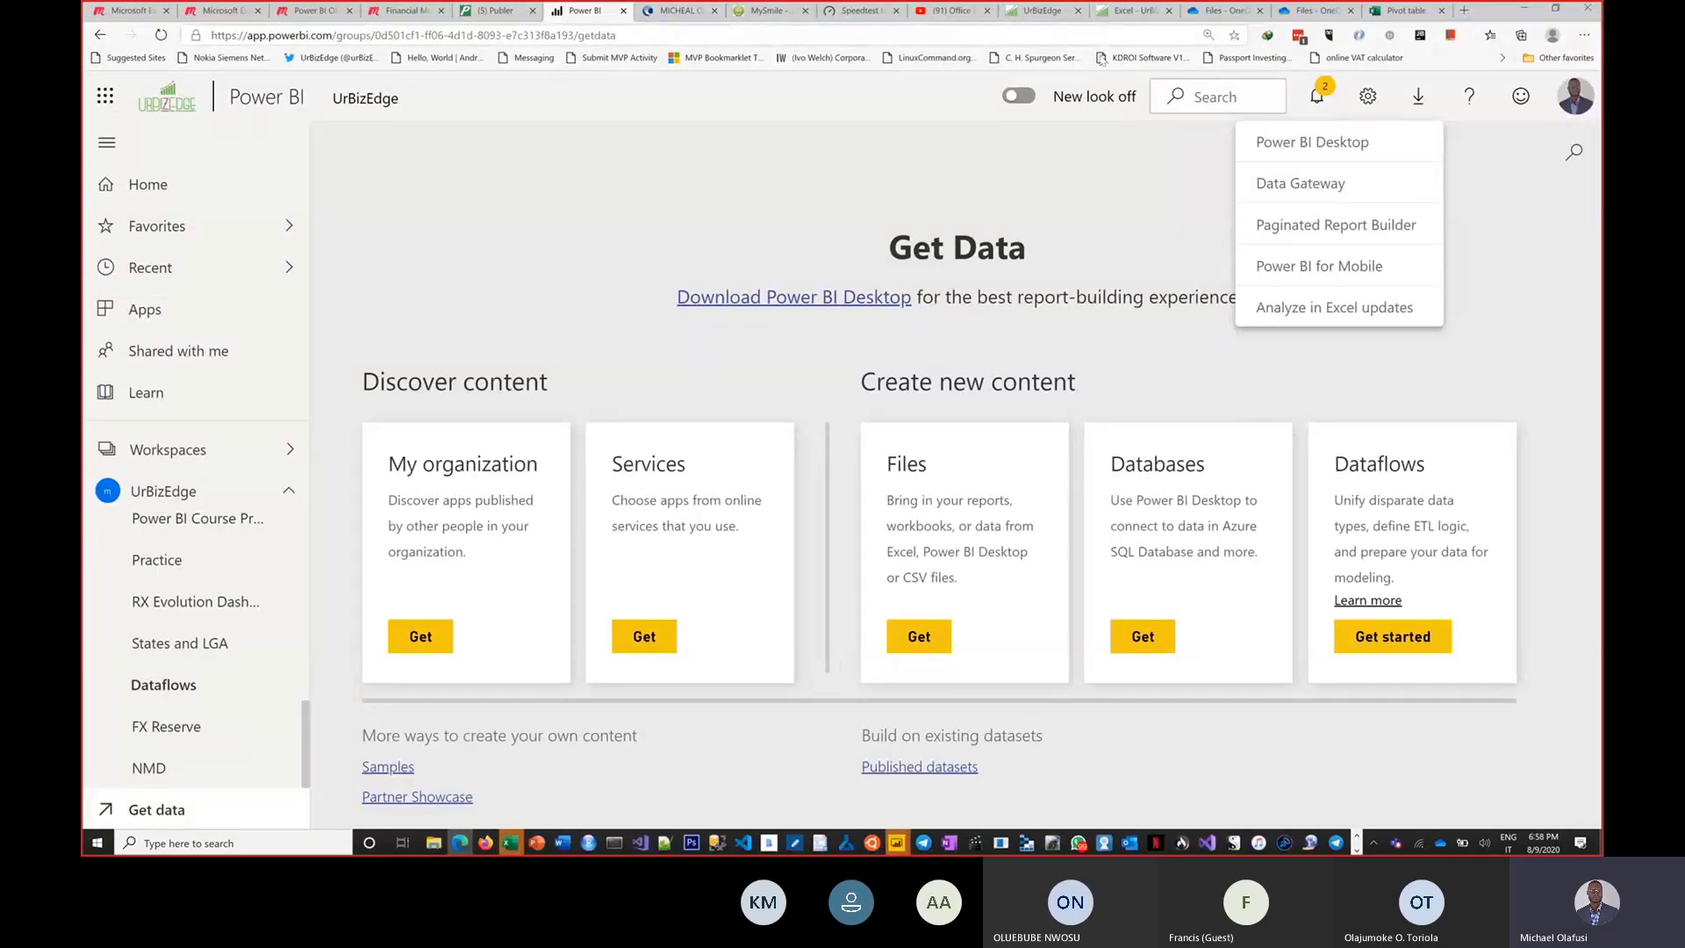
left_click(941, 16)
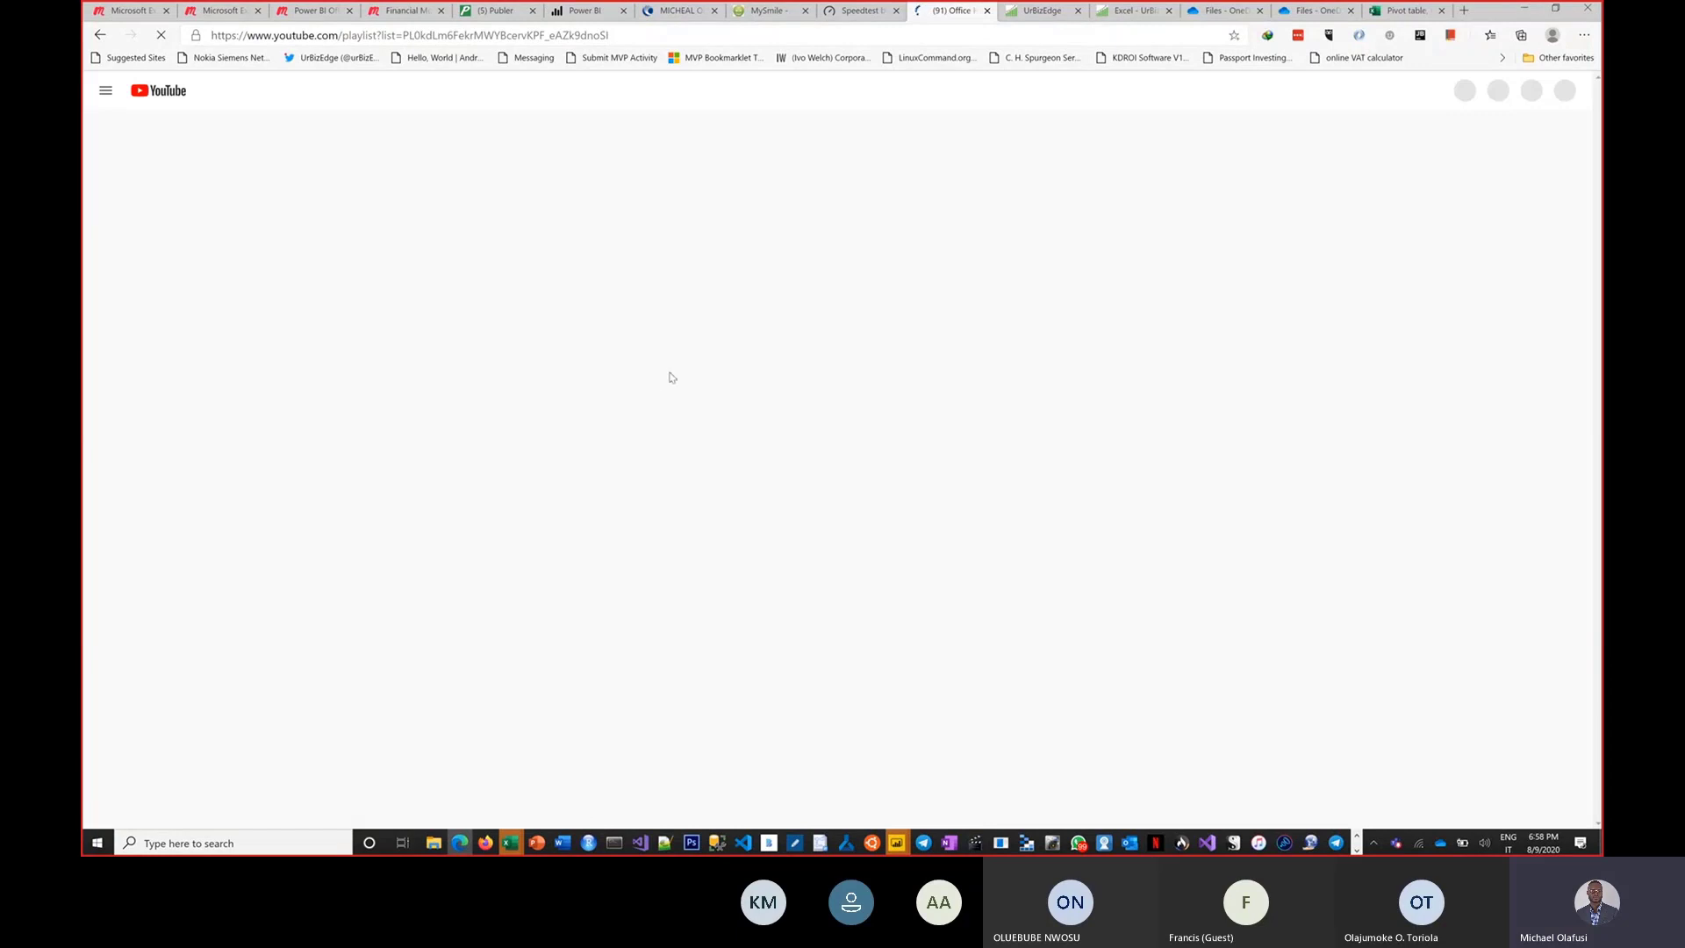
left_click(662, 34)
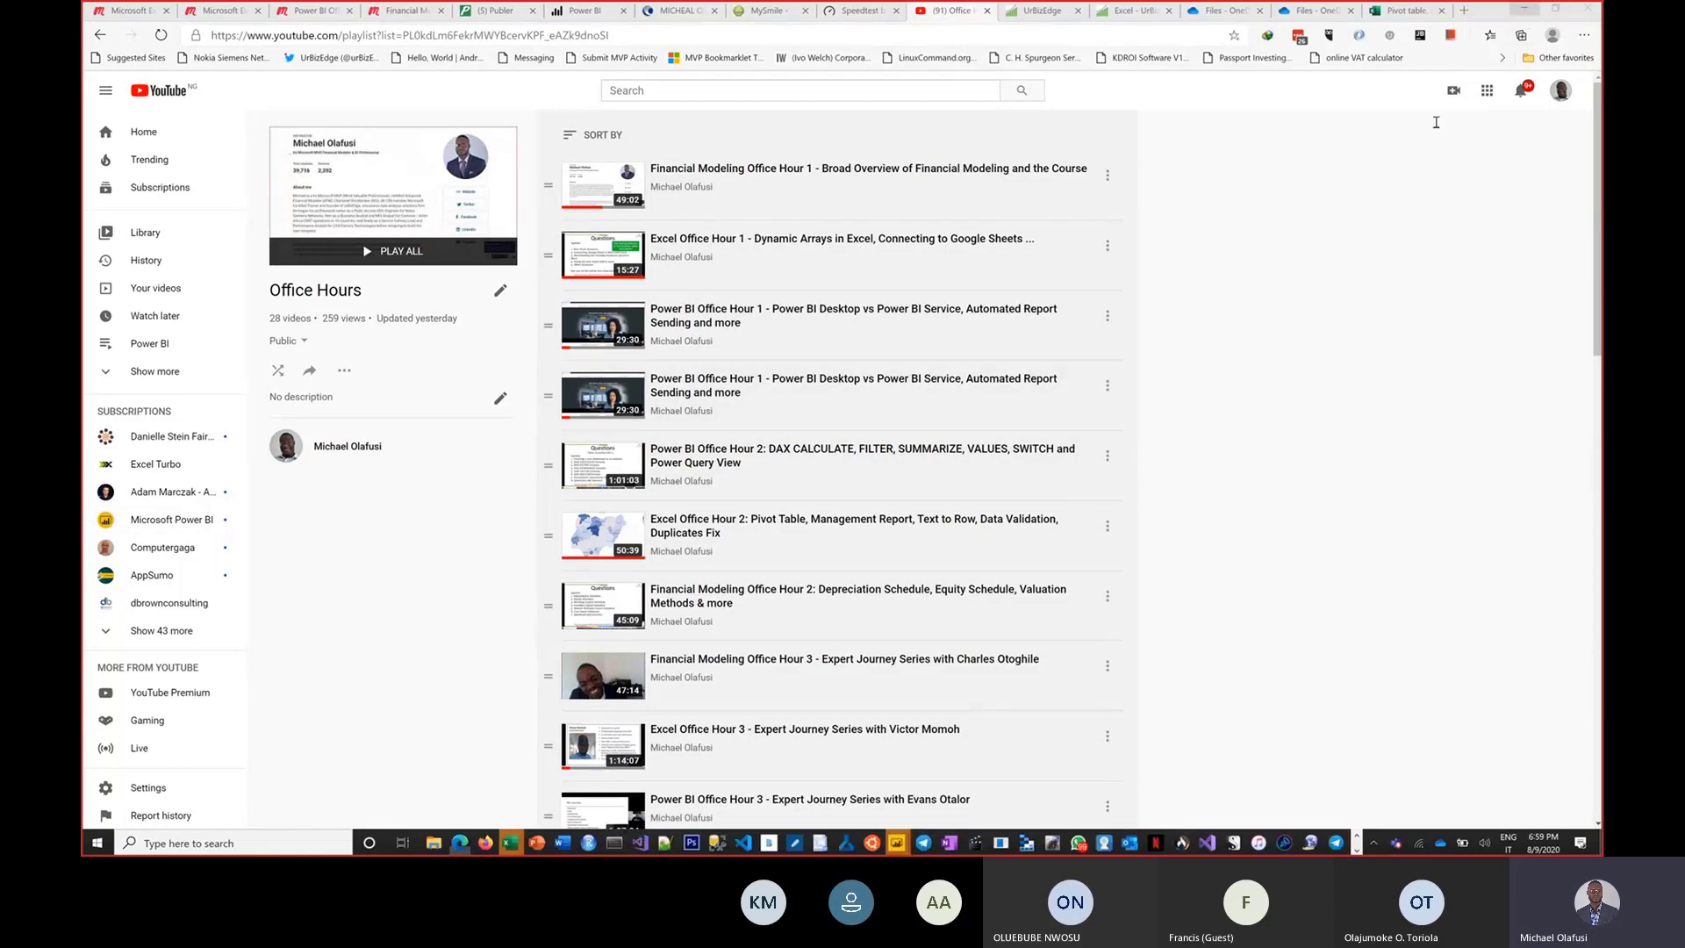
left_click(1524, 8)
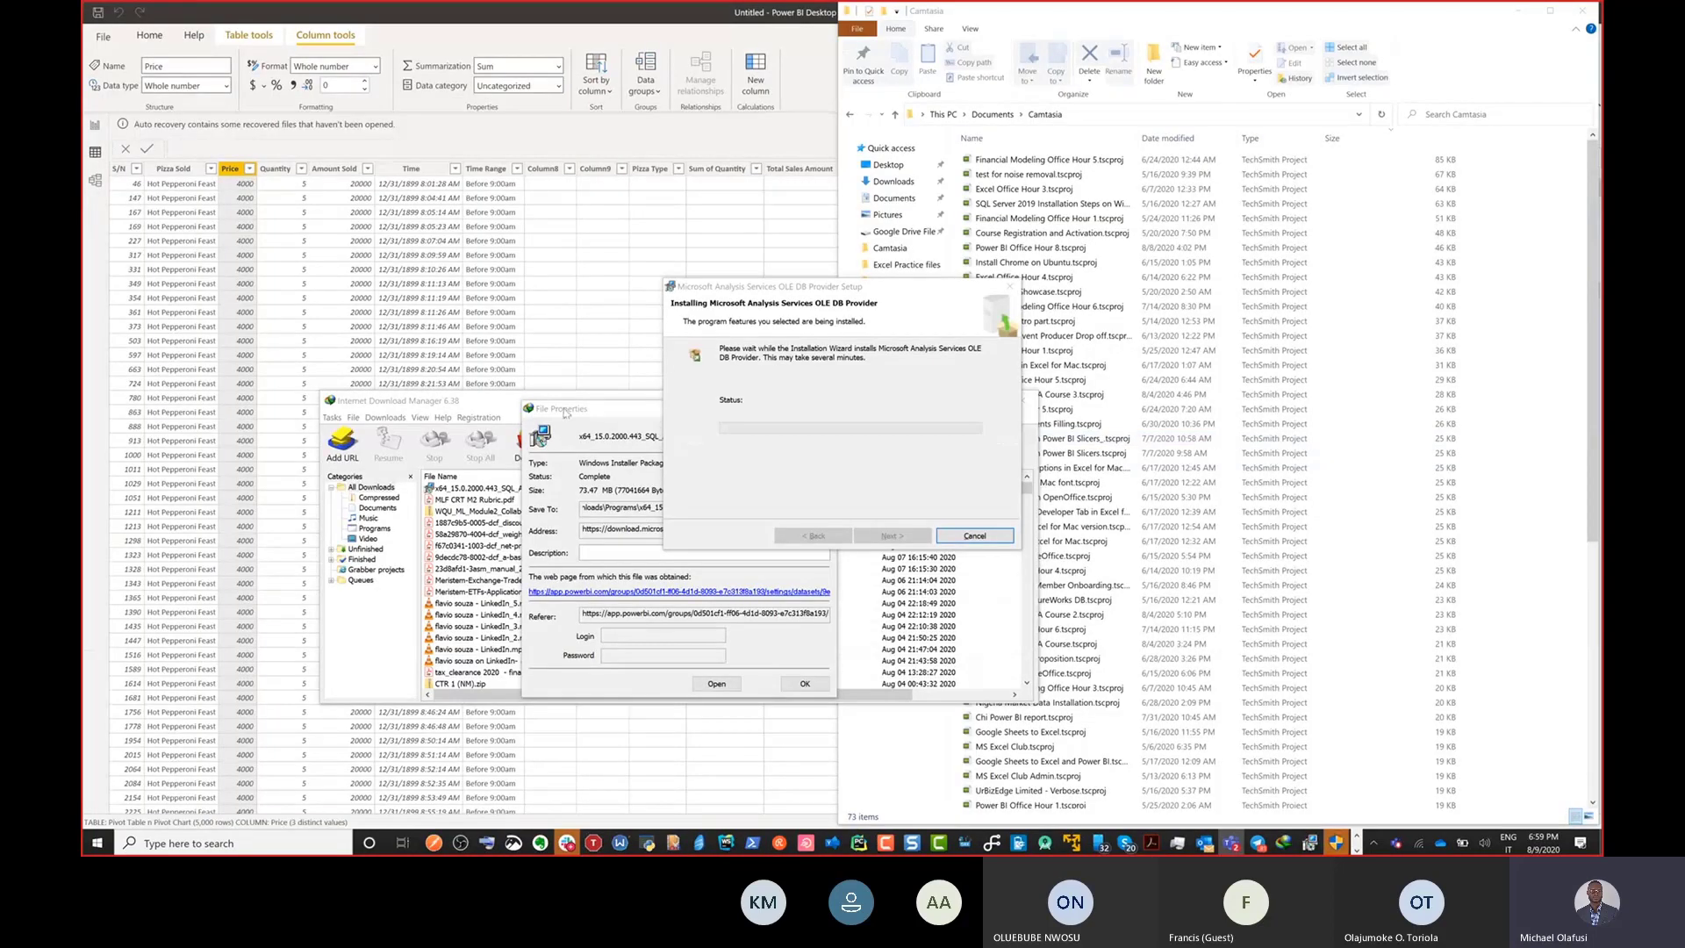
Close the installer's File Properties, minimize Internet Download Manager and switch to the Office Hour 9 Demo.xlsx workbook in Excel.
left_click(826, 409)
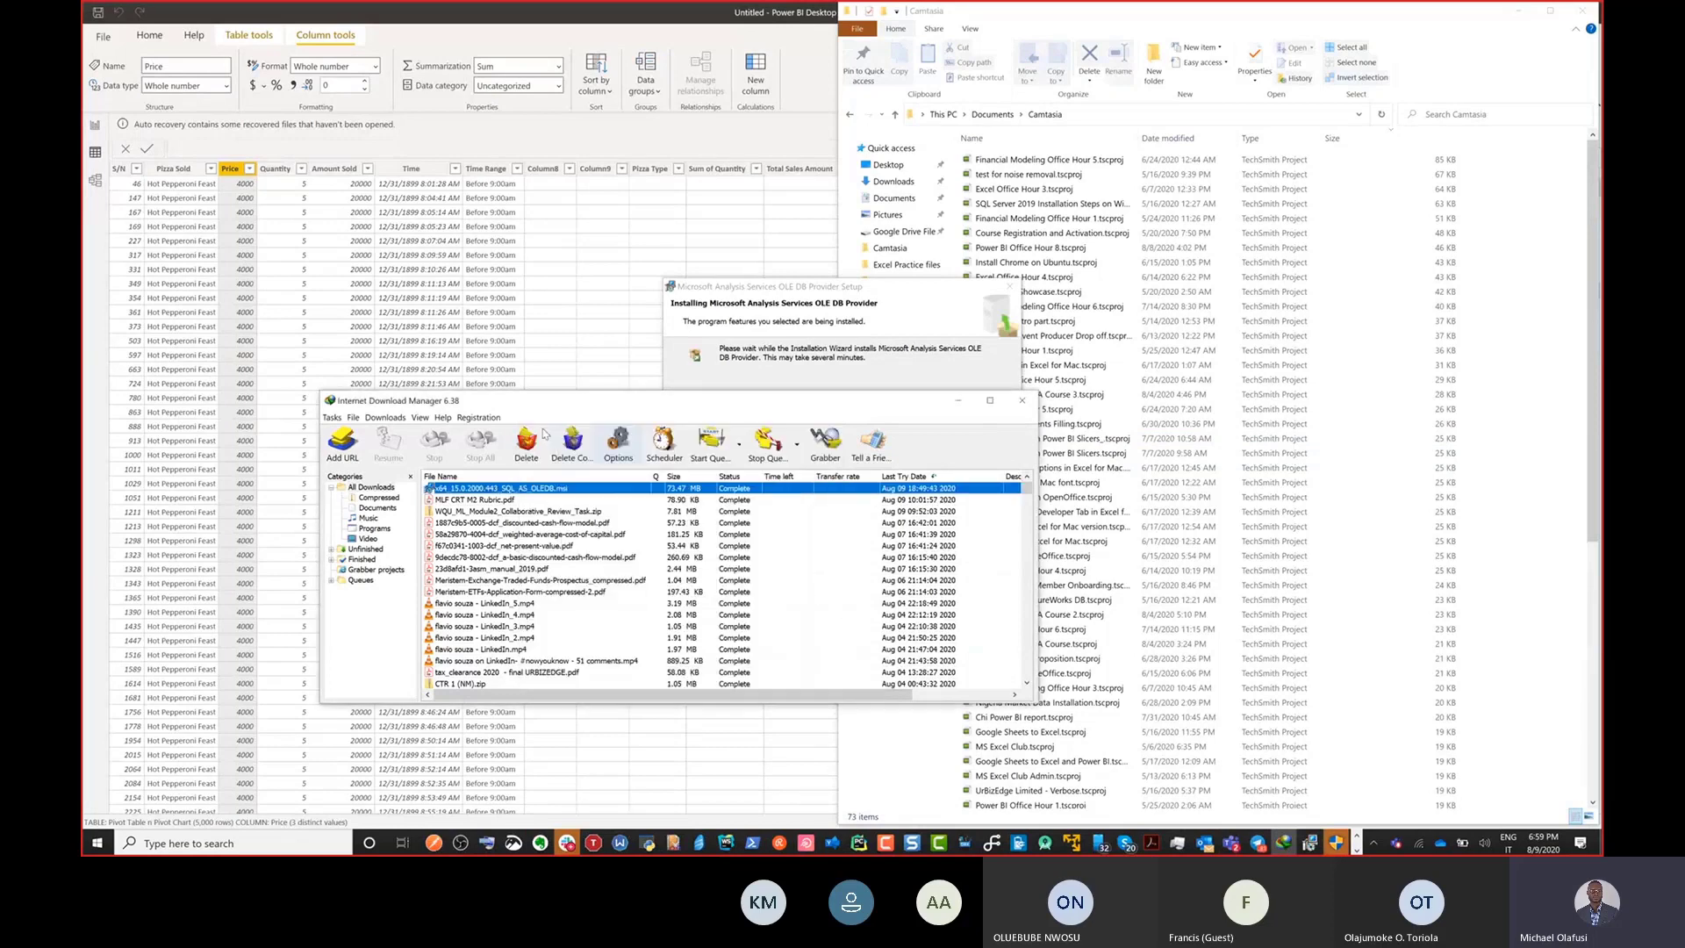
left_click(958, 400)
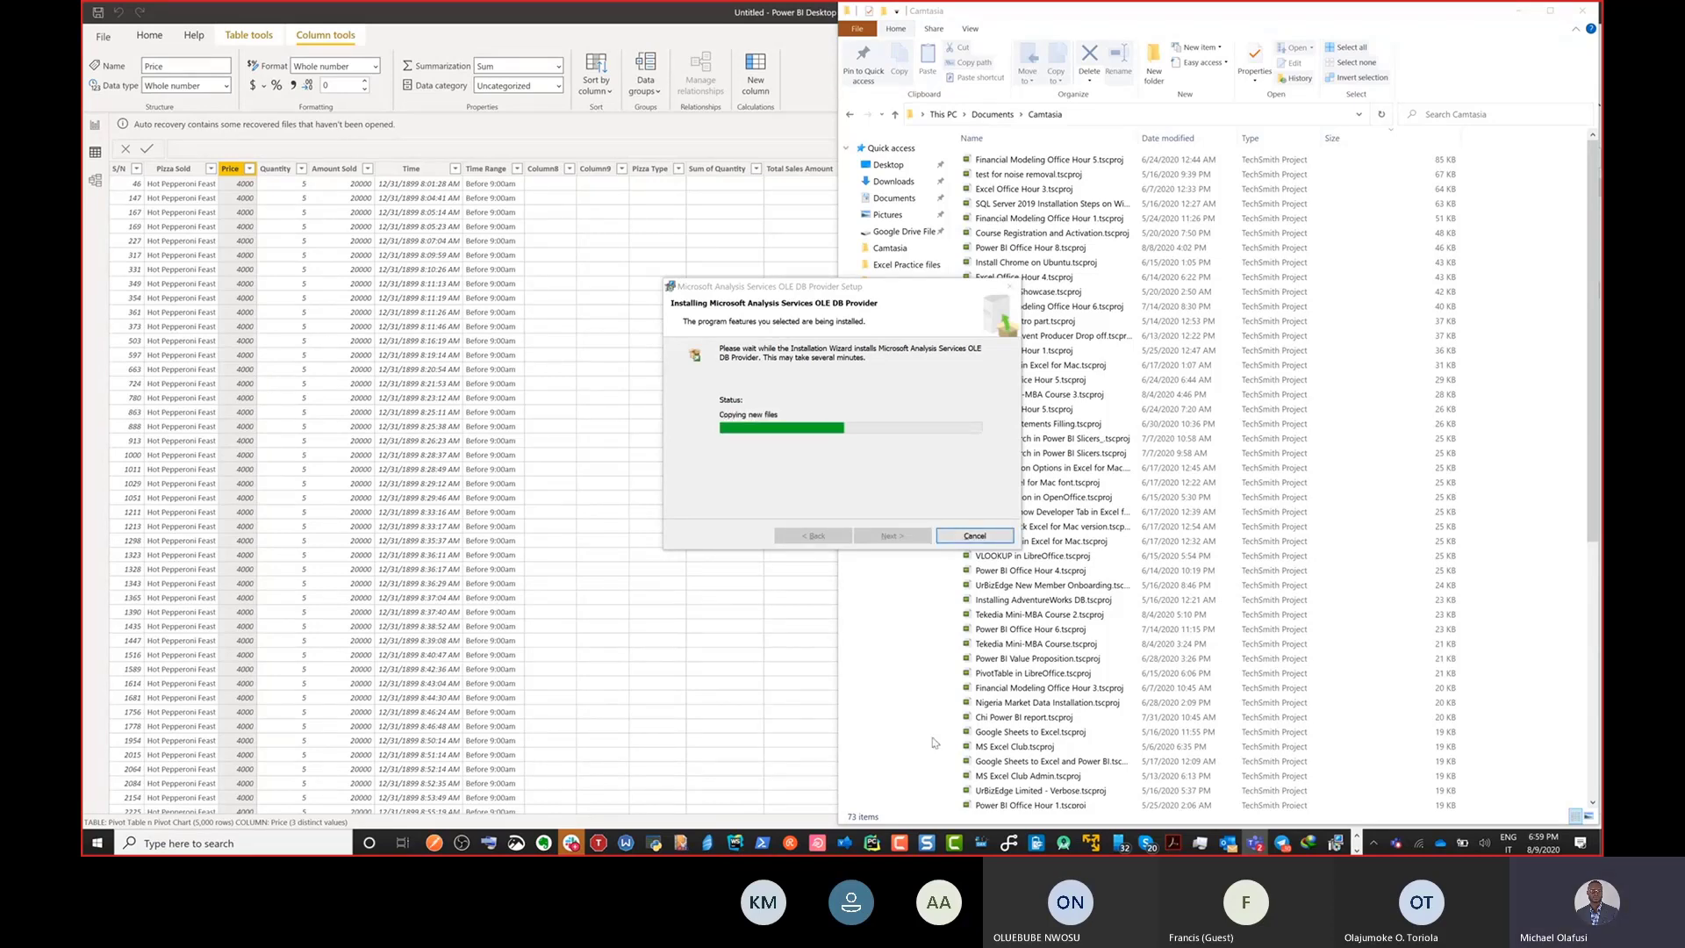
left_click(1357, 837)
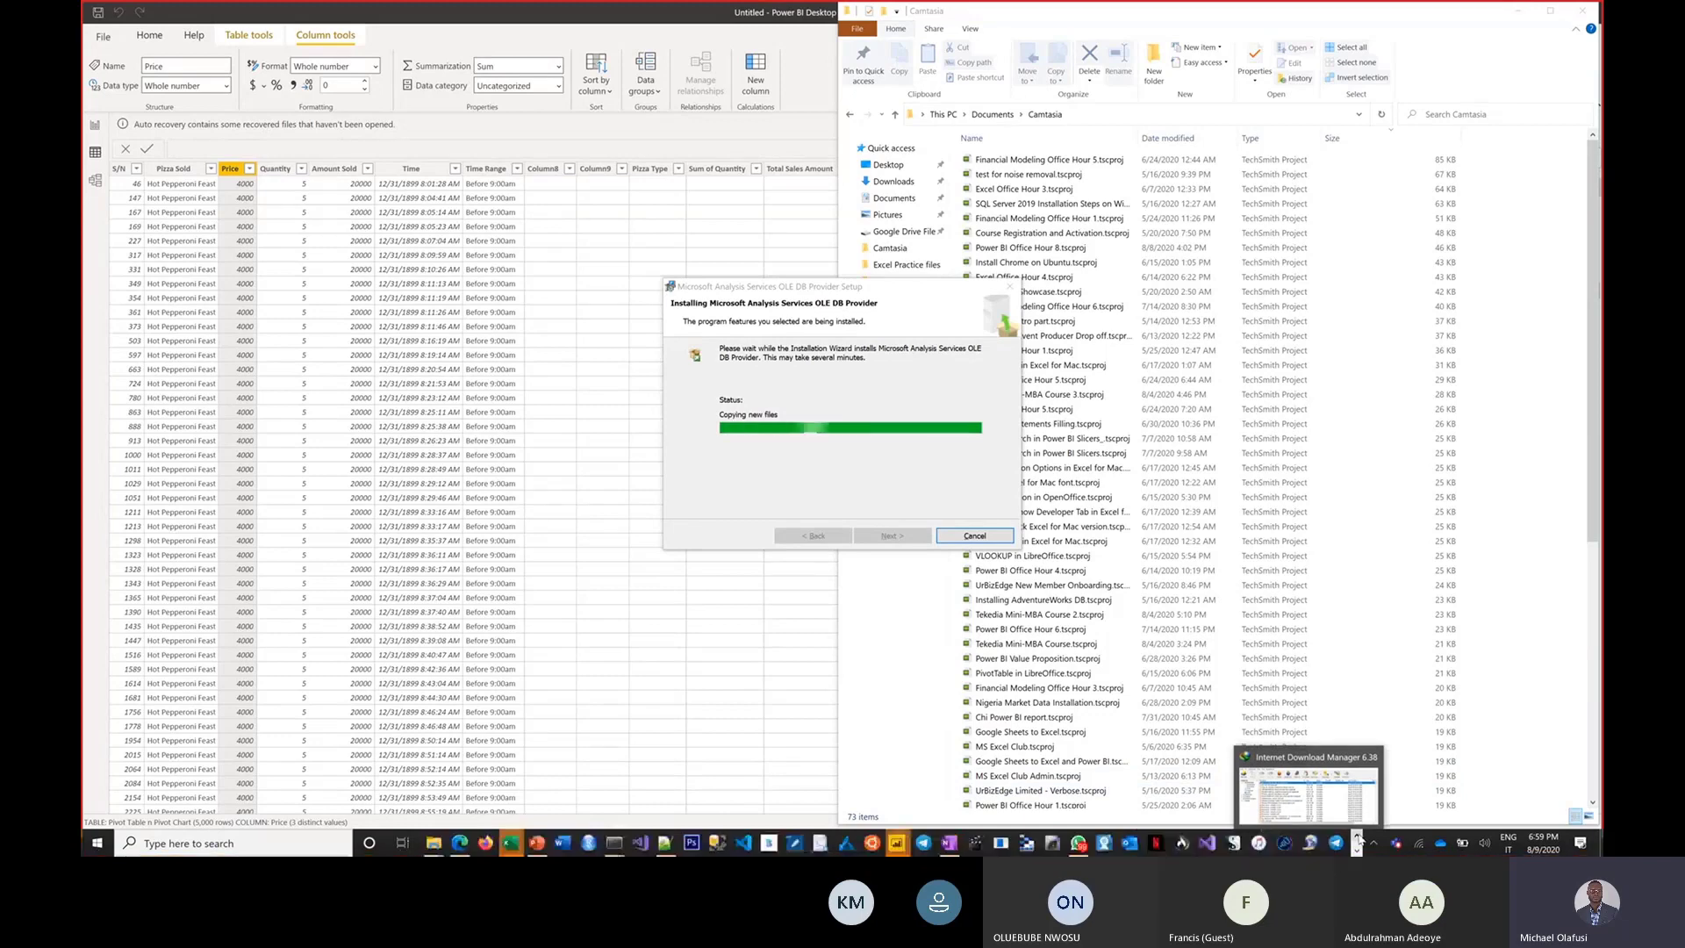
mouse_move(509, 842)
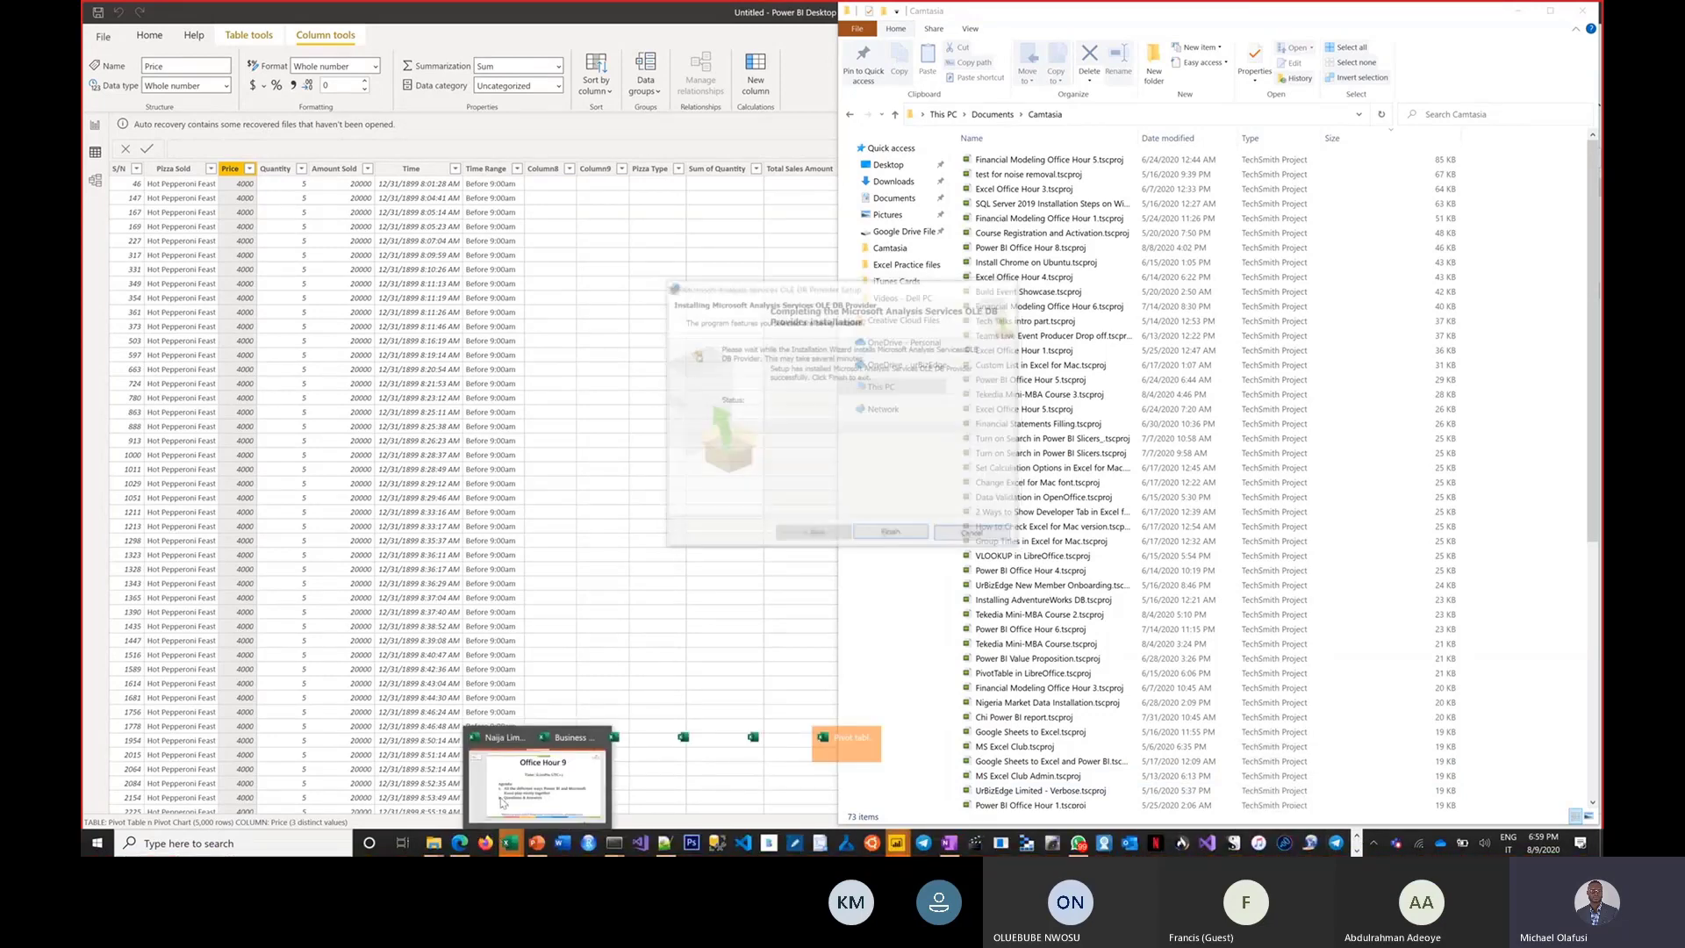
left_click(502, 799)
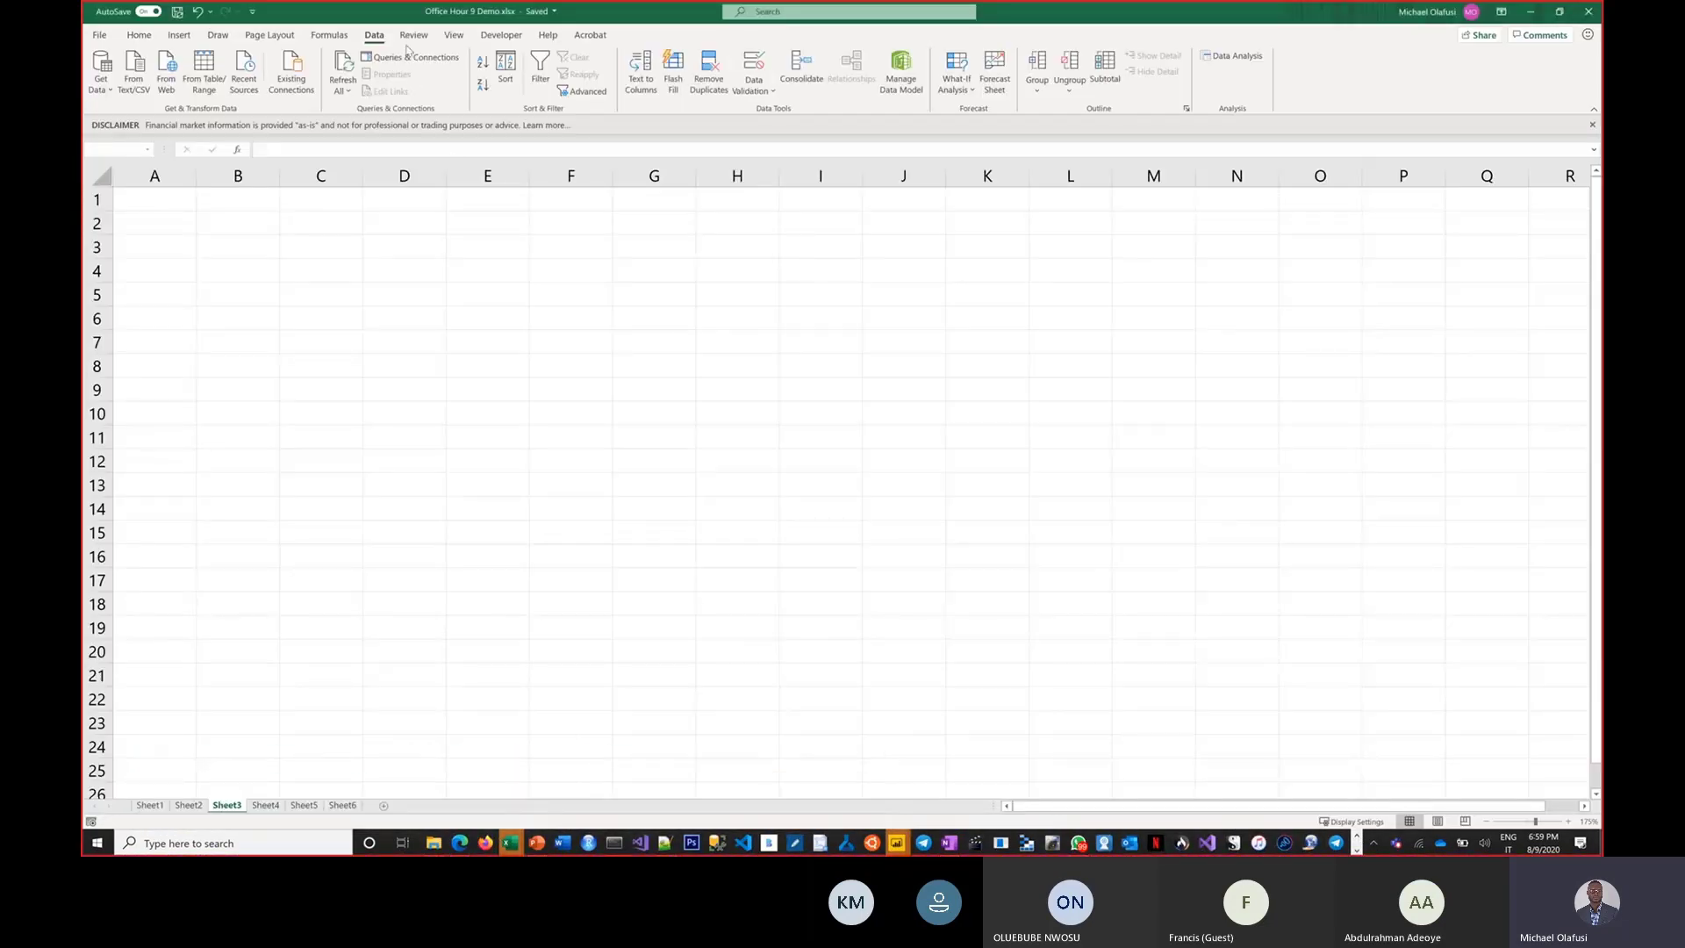
Open the Office Add-ins store and search it for "power bi".
left_click(178, 35)
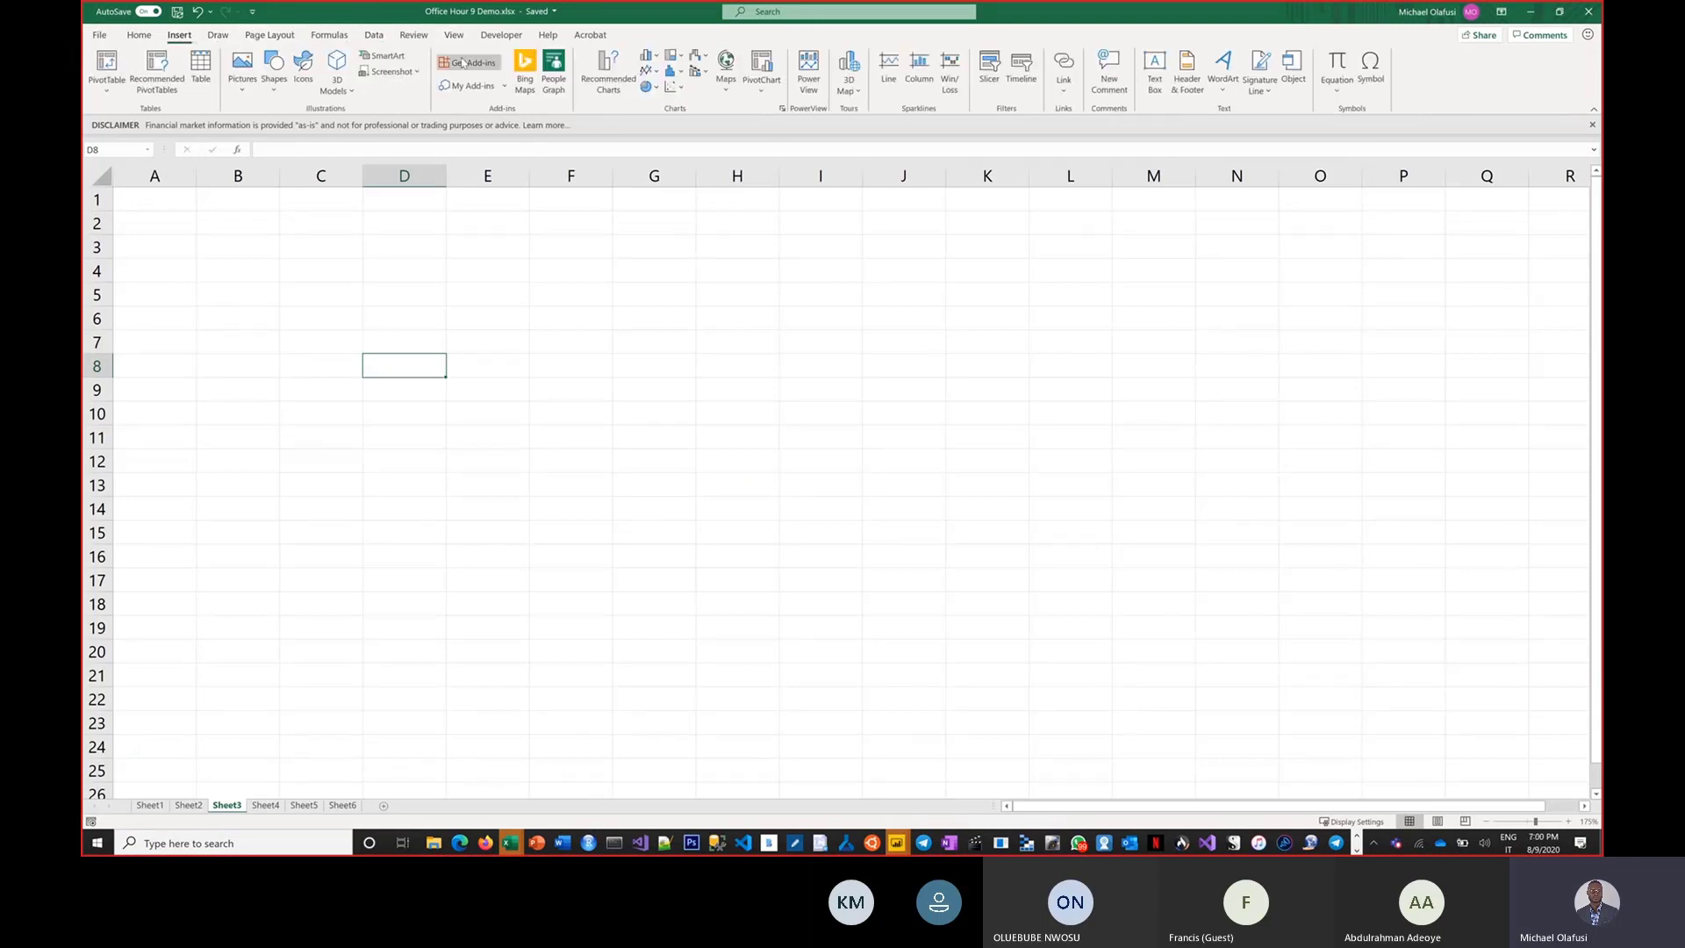
left_click(462, 64)
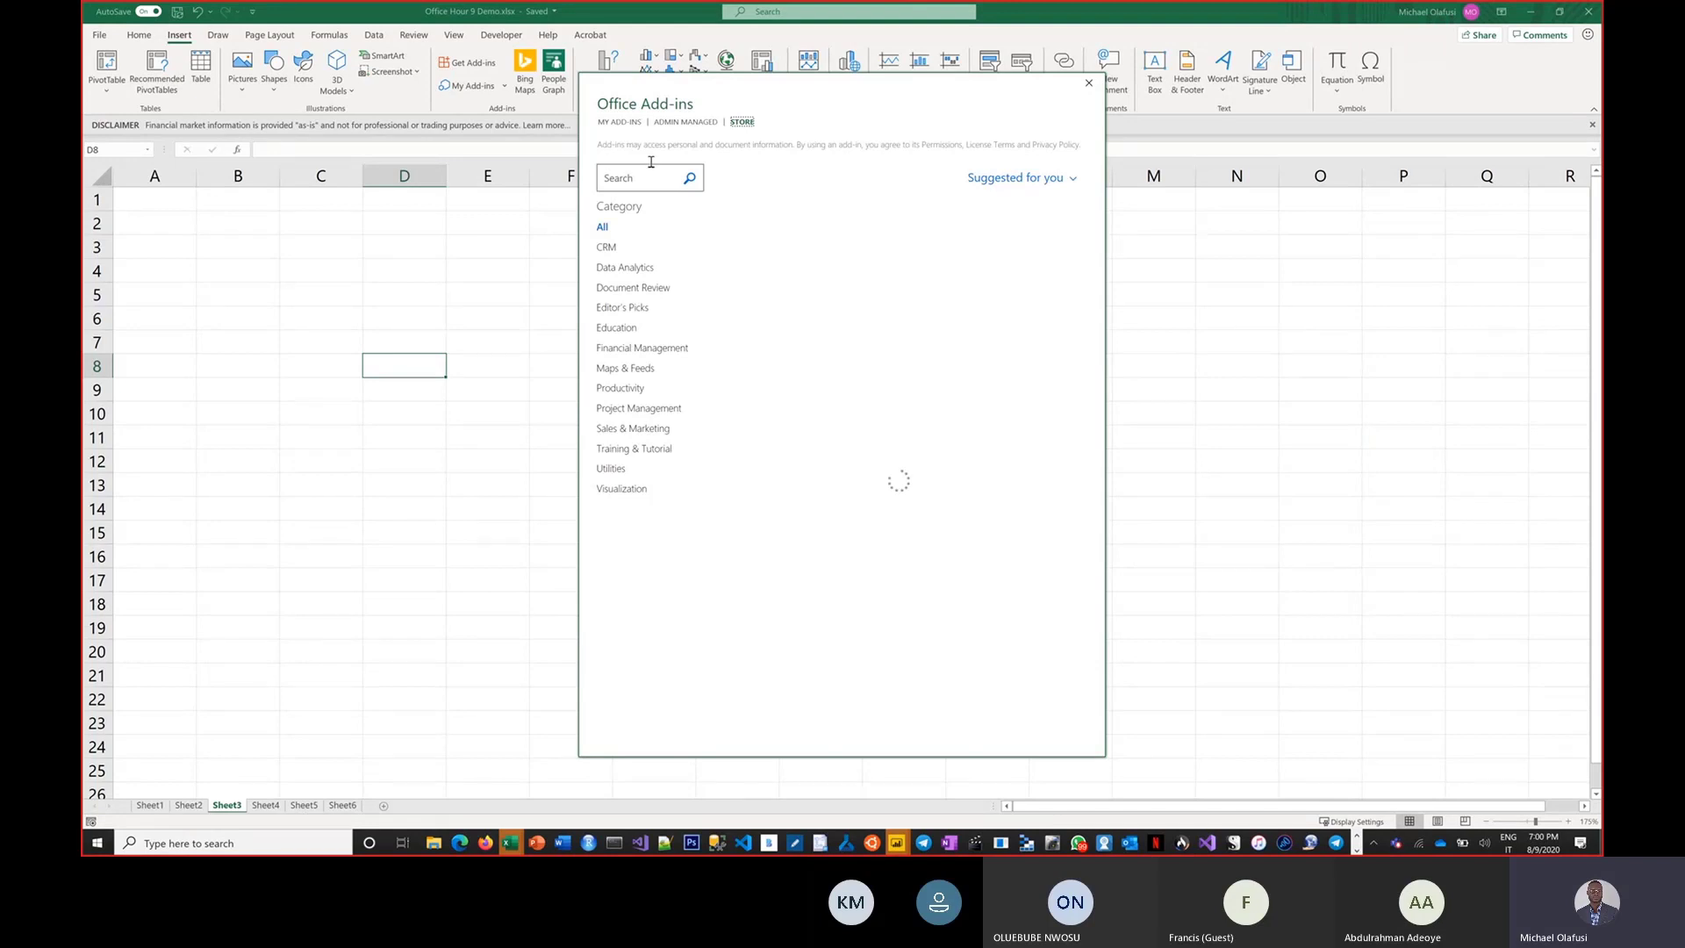
type("powe")
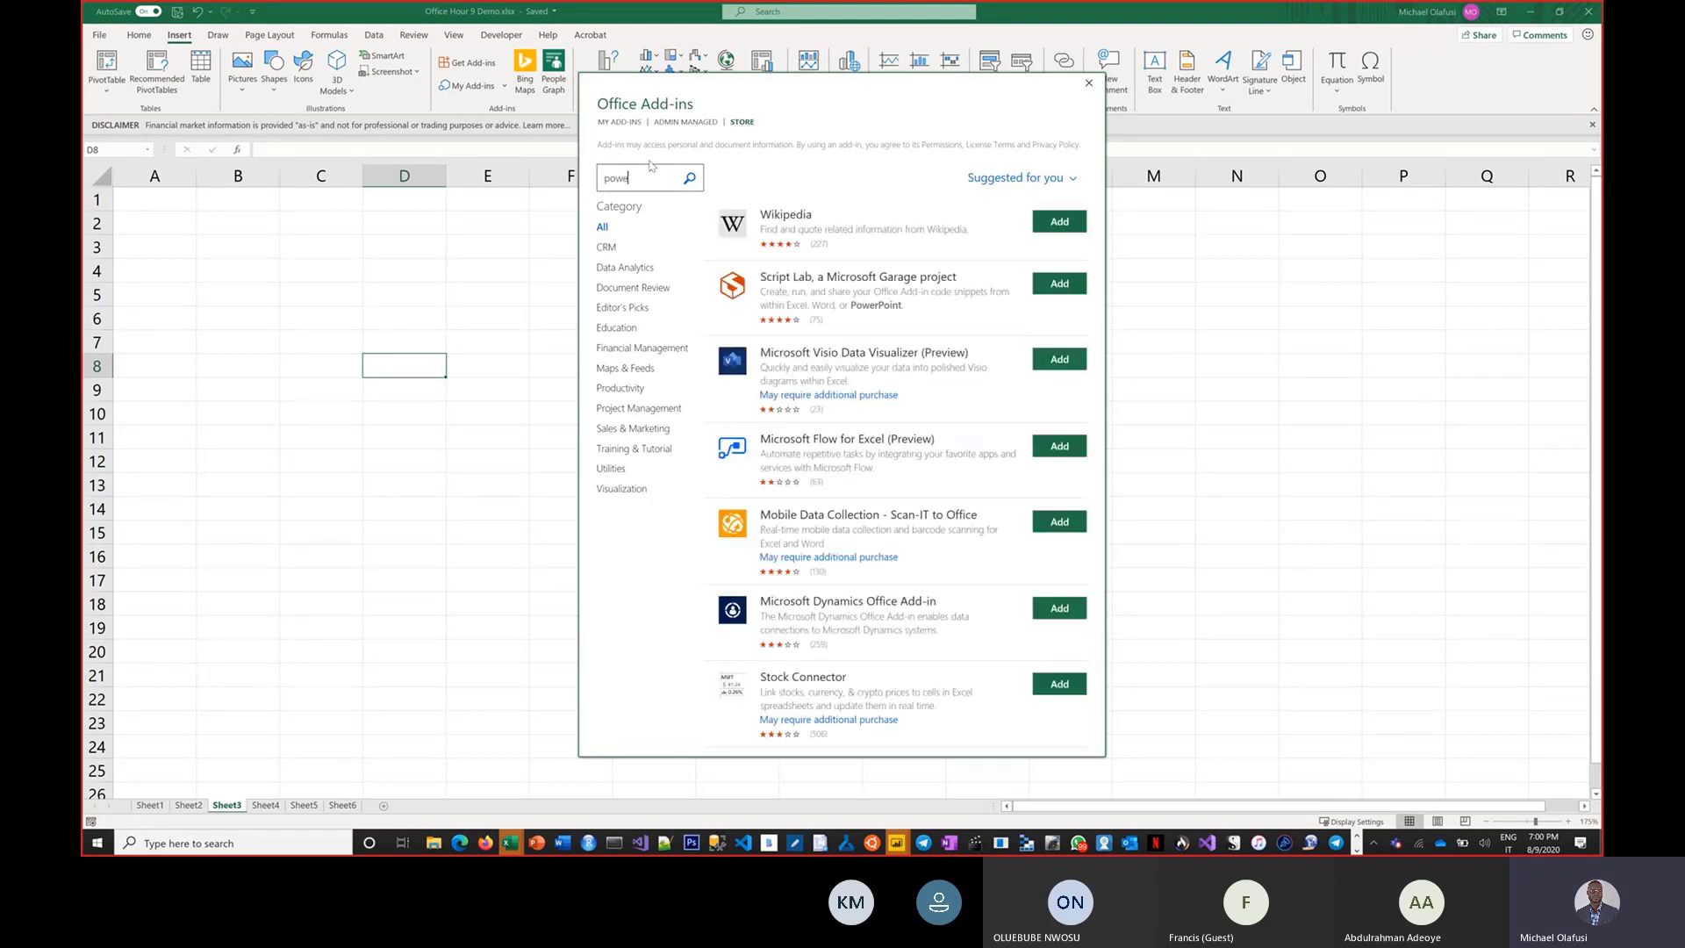
type("r bi")
key("Return")
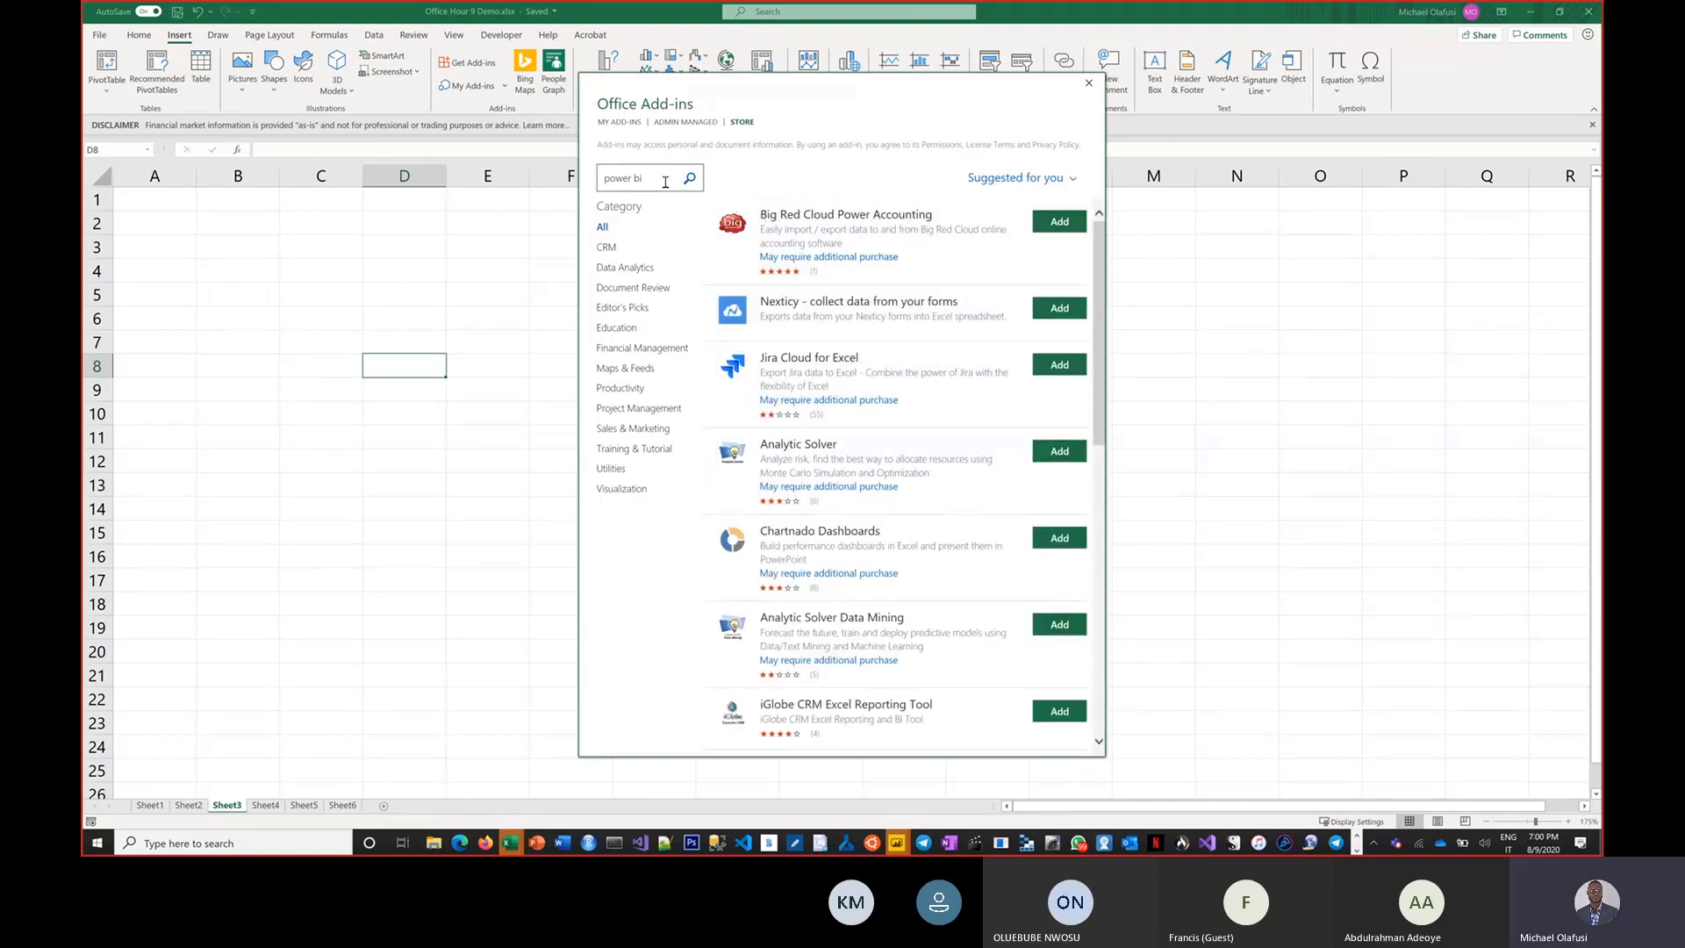
key("Return")
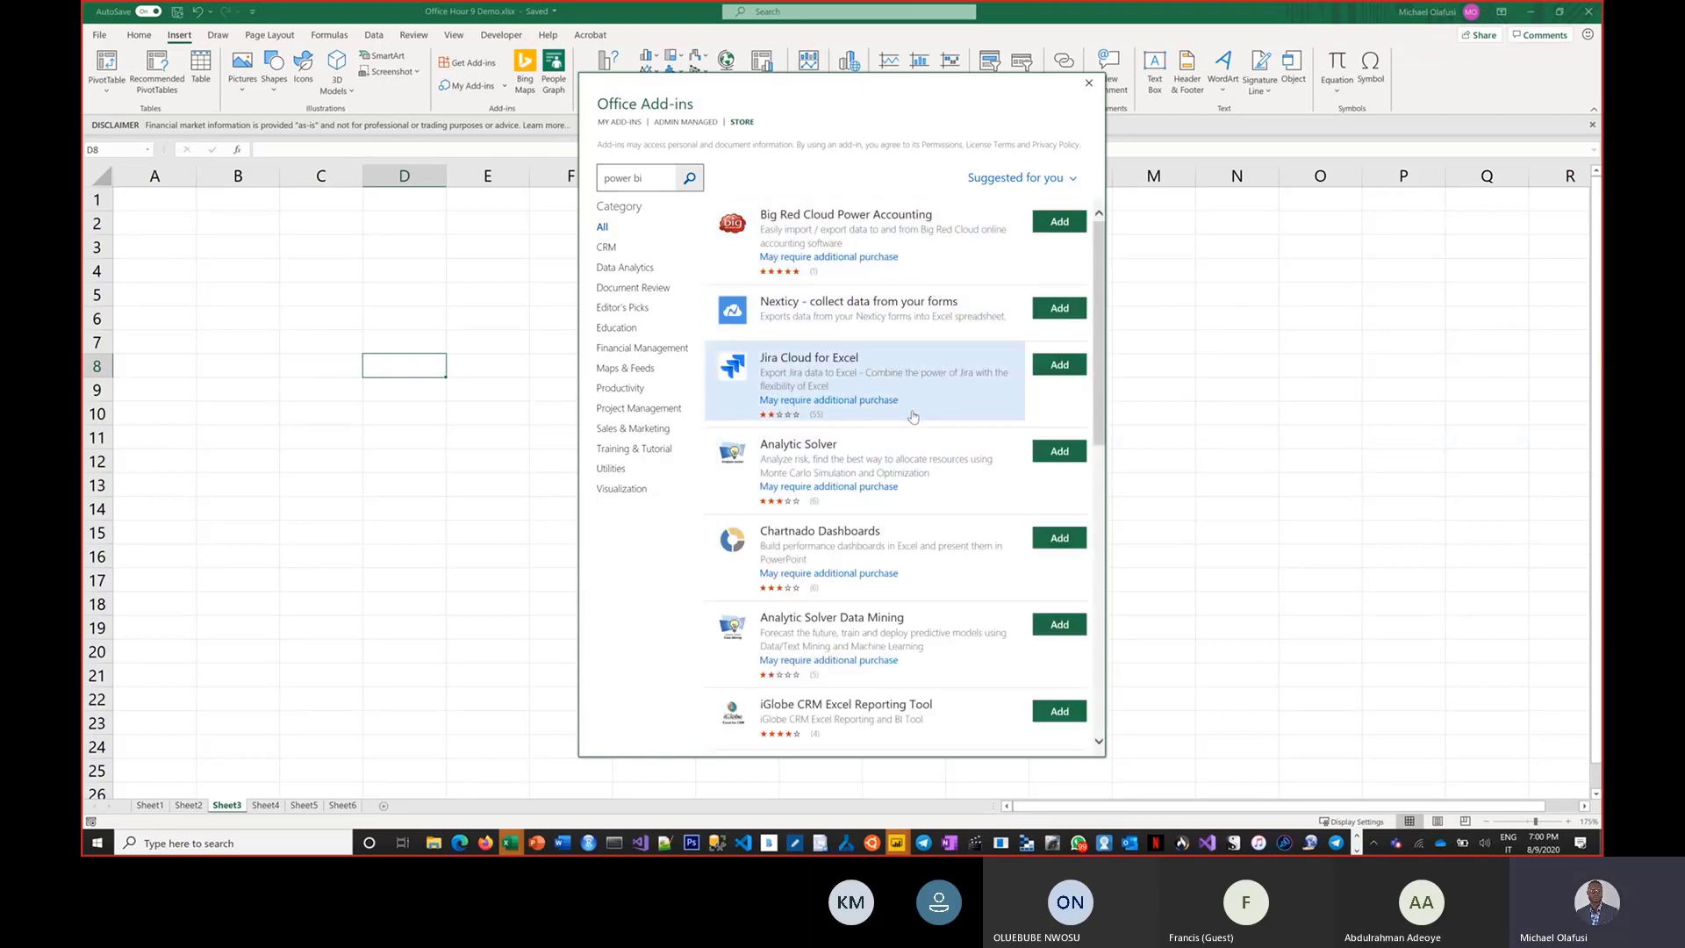
Look through the add-in search results for a Power BI add-in, and close the Office Add-ins store.
scroll(931, 456, "down", 1)
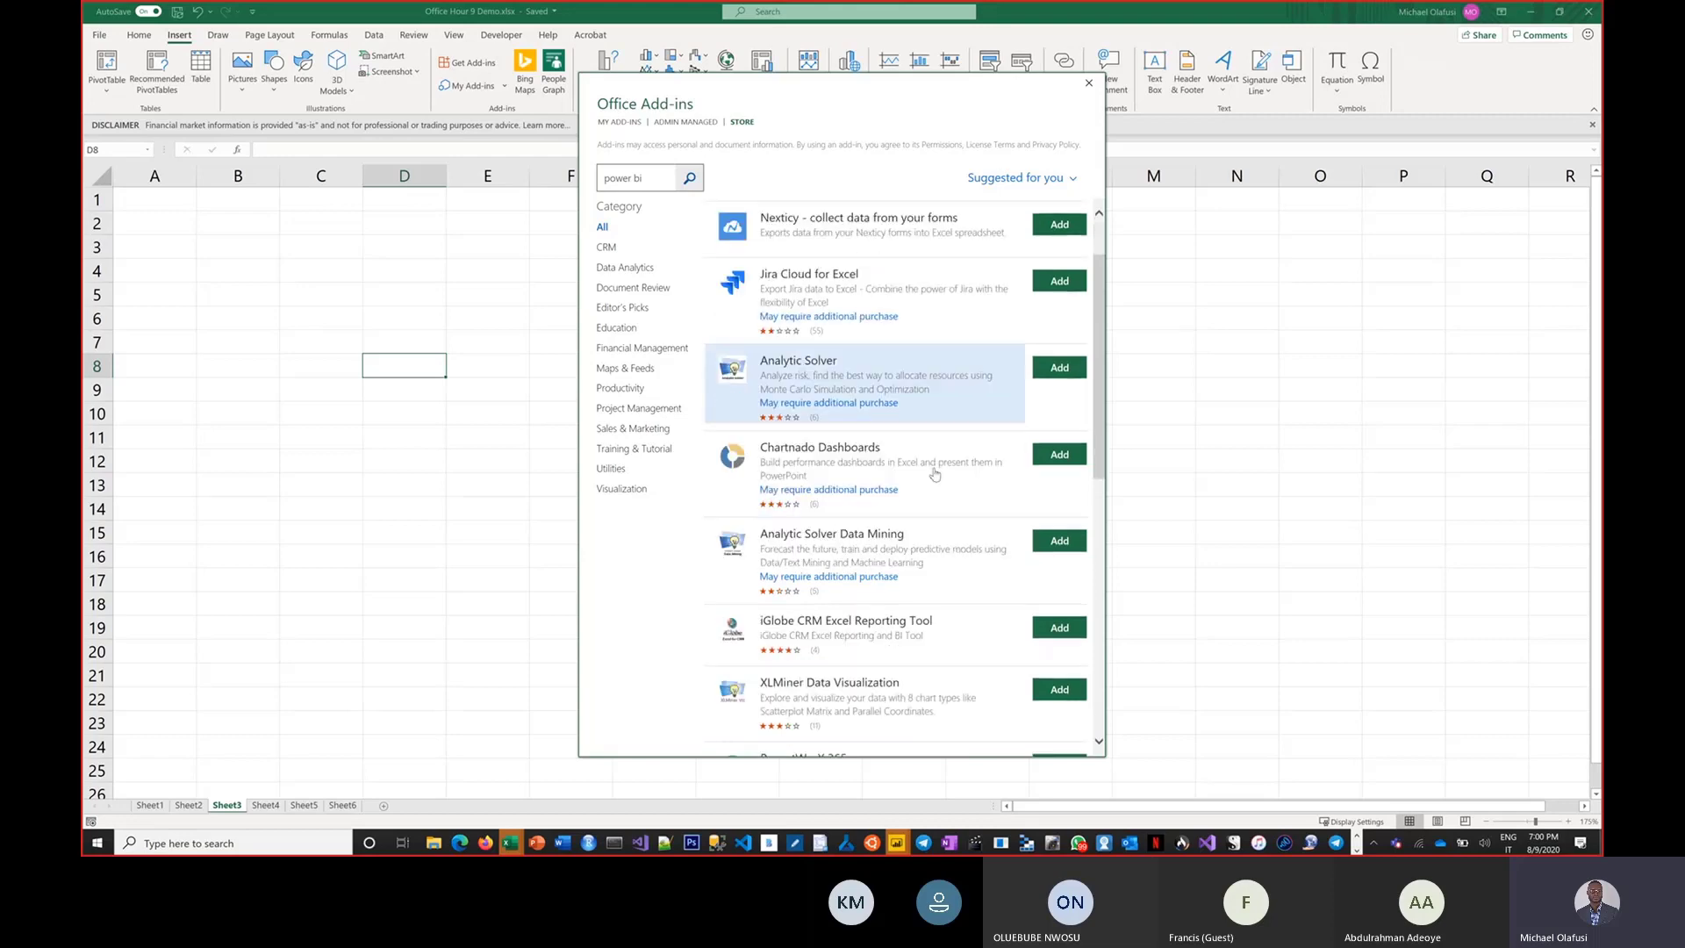
scroll(935, 474, "down", 5)
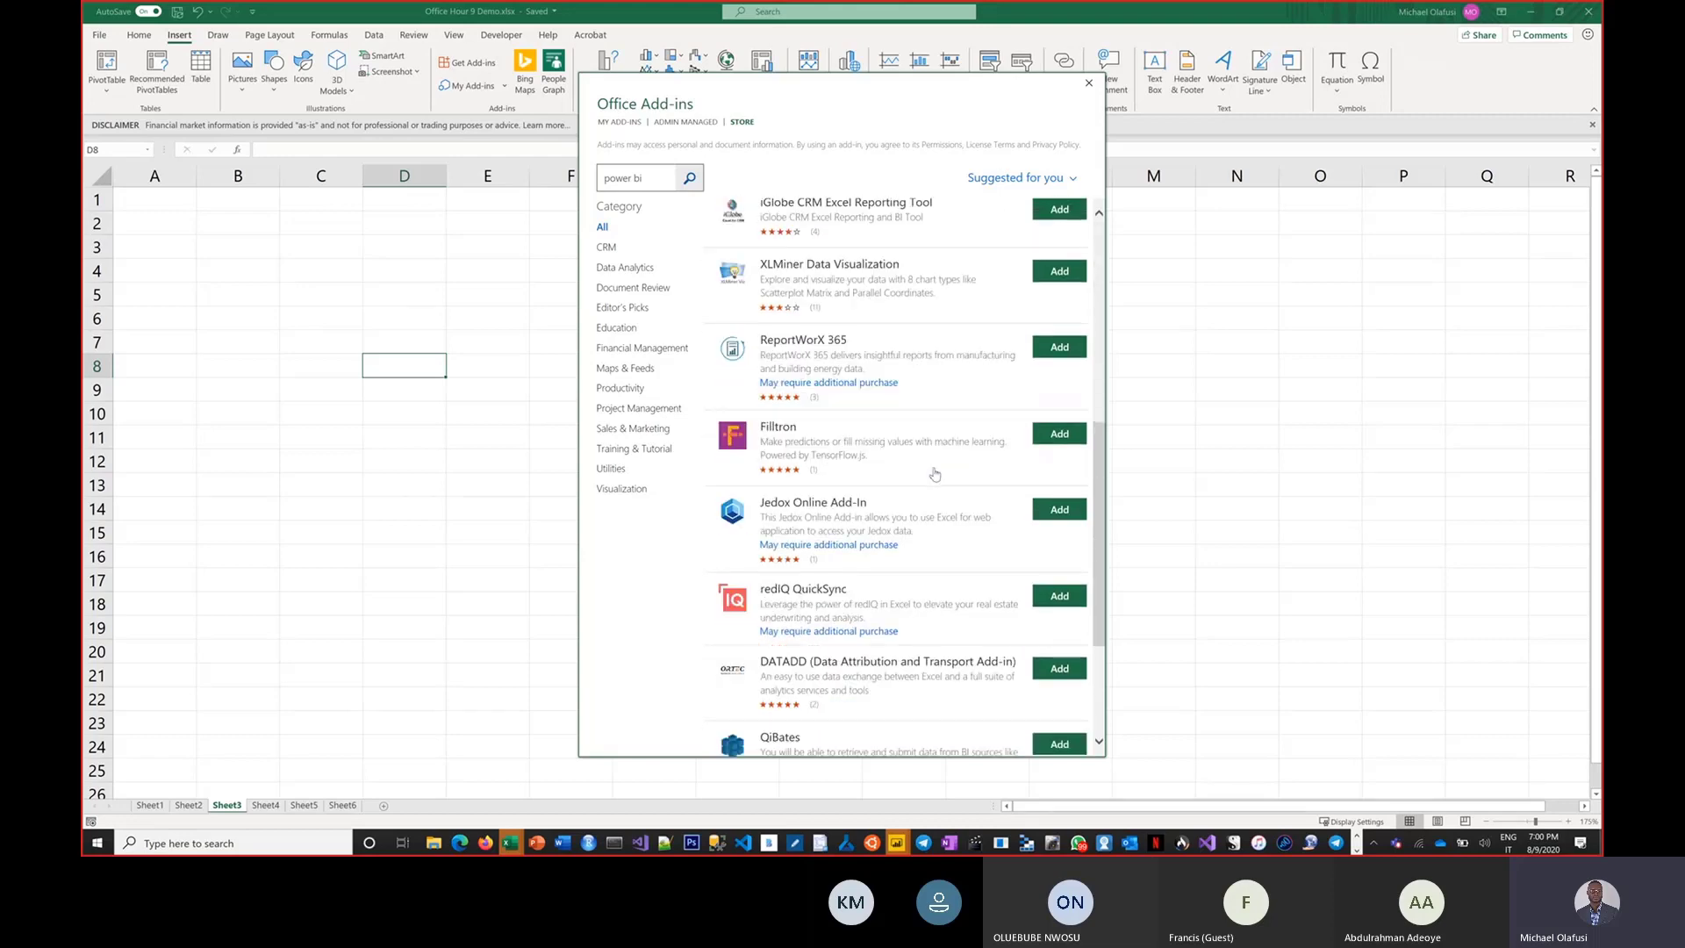
scroll(934, 474, "down", 15)
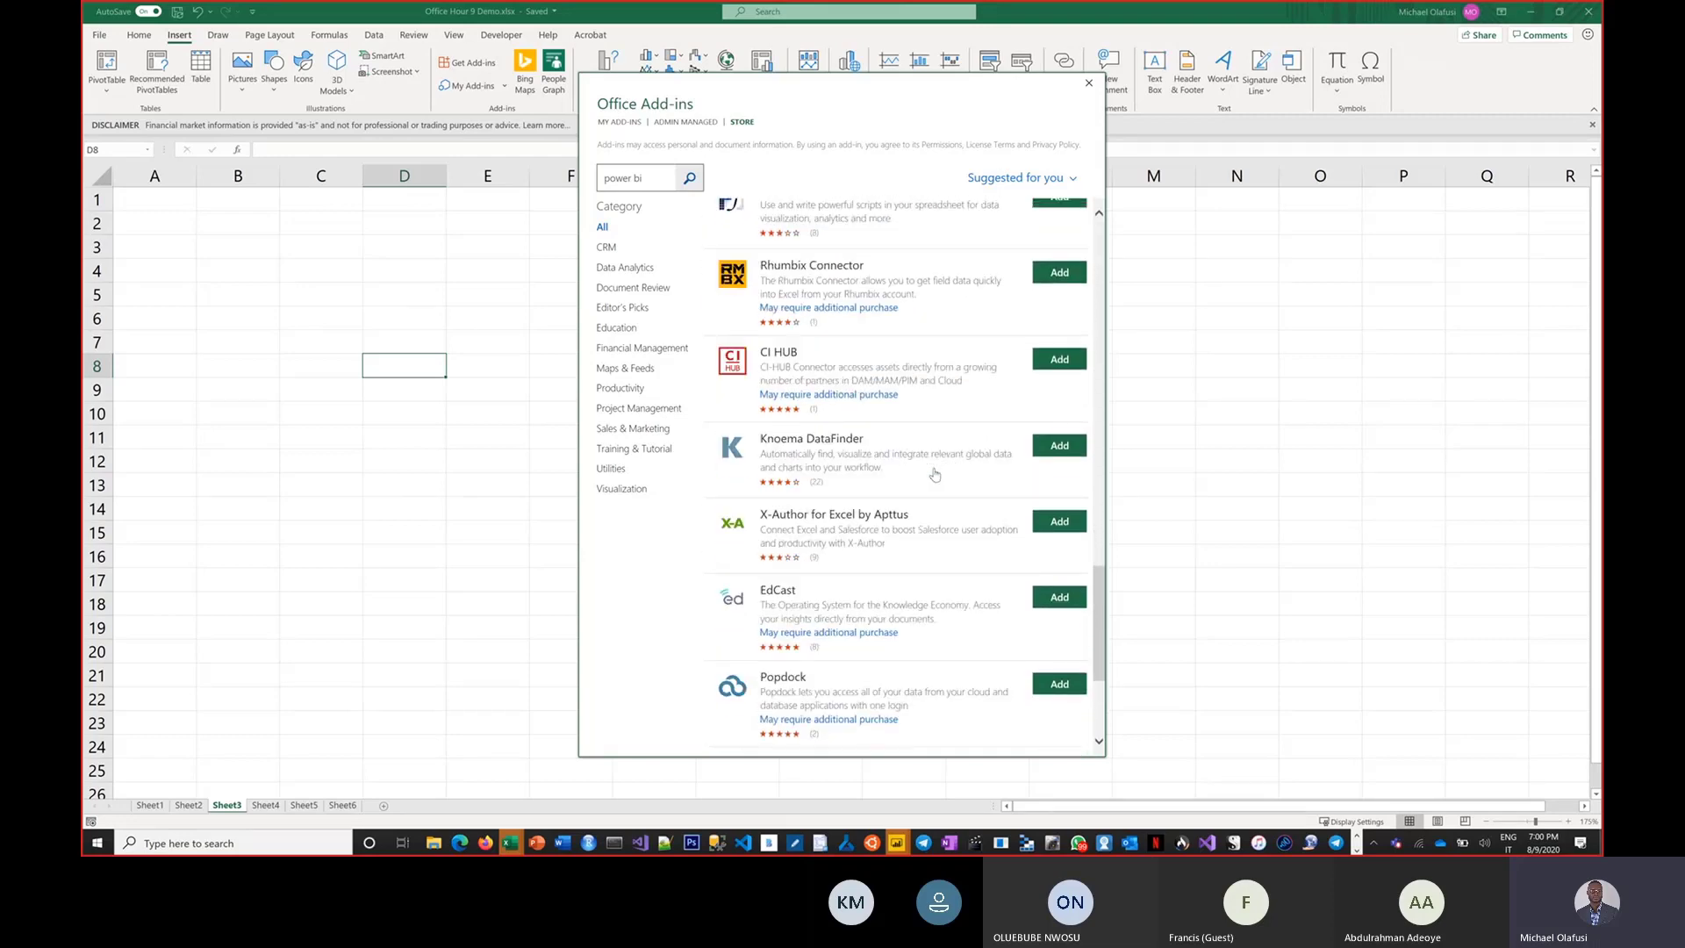
scroll(934, 474, "down", 3)
scroll(934, 474, "down", 10)
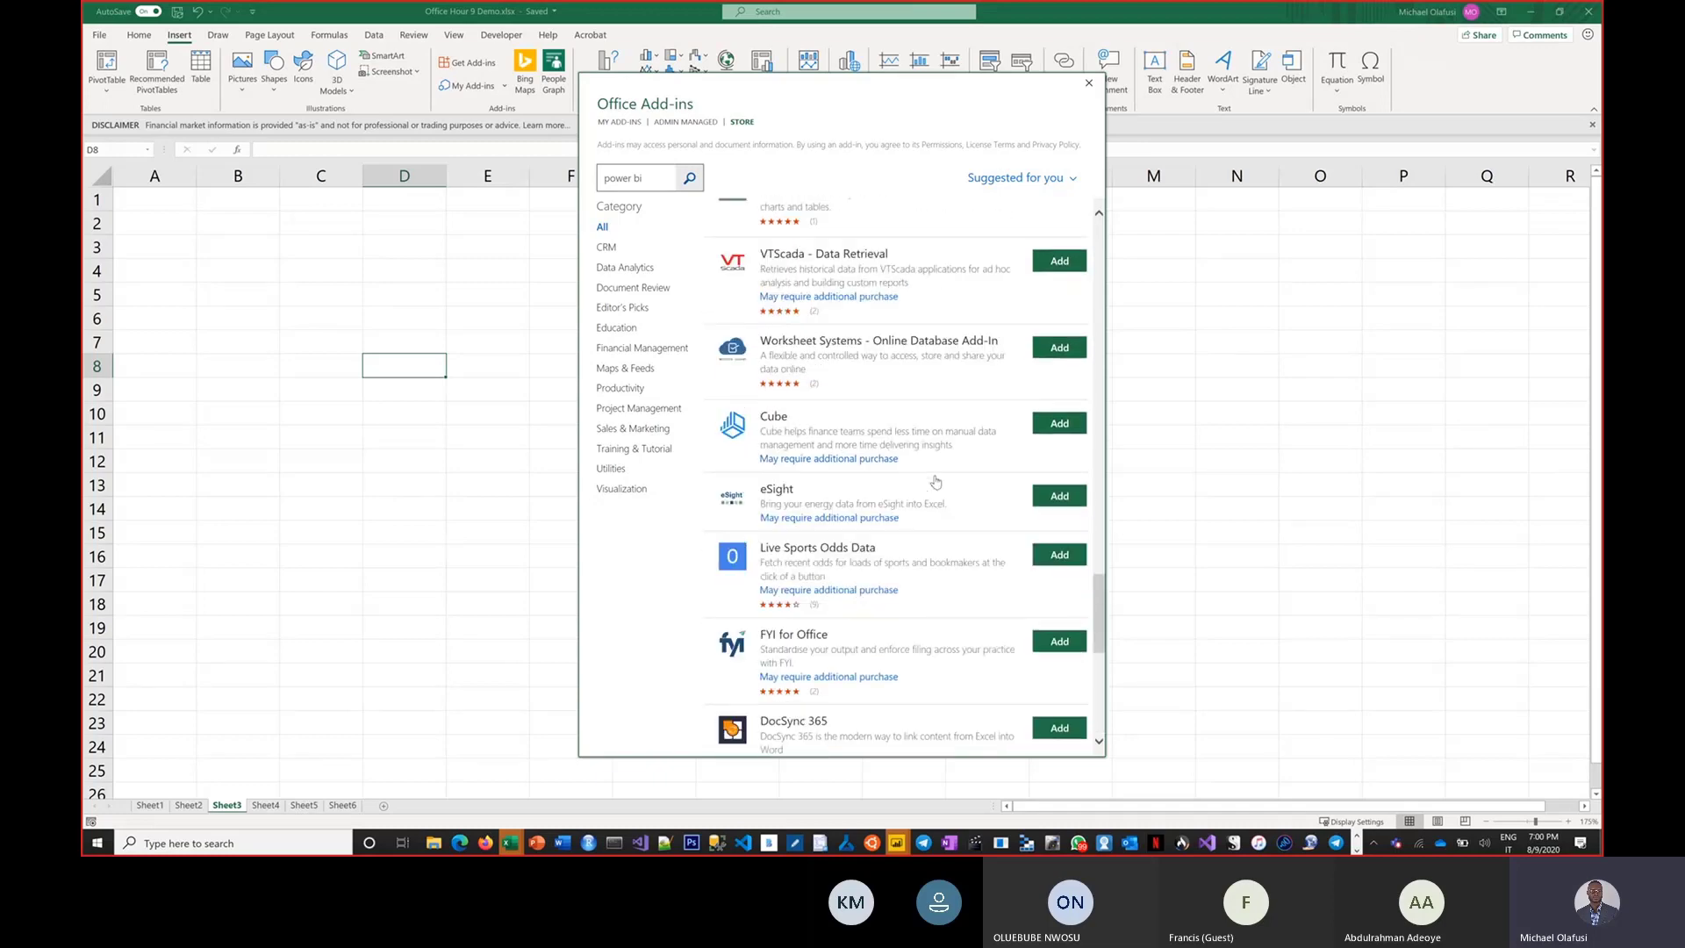
scroll(938, 492, "down", 1)
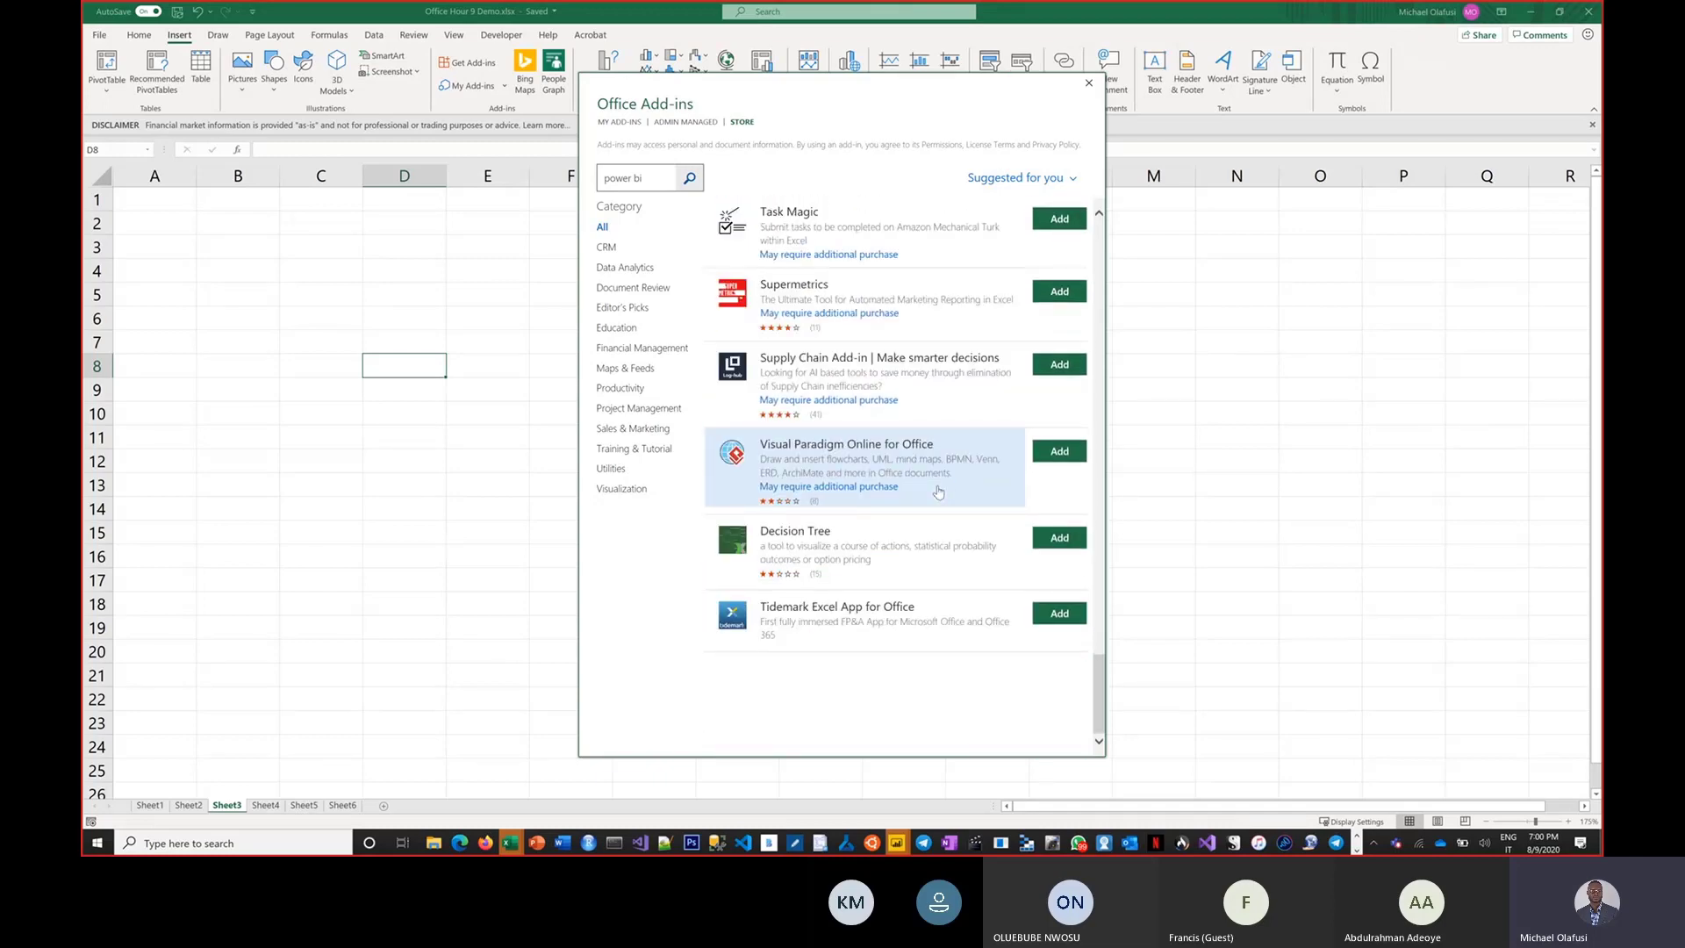
scroll(938, 491, "down", 10)
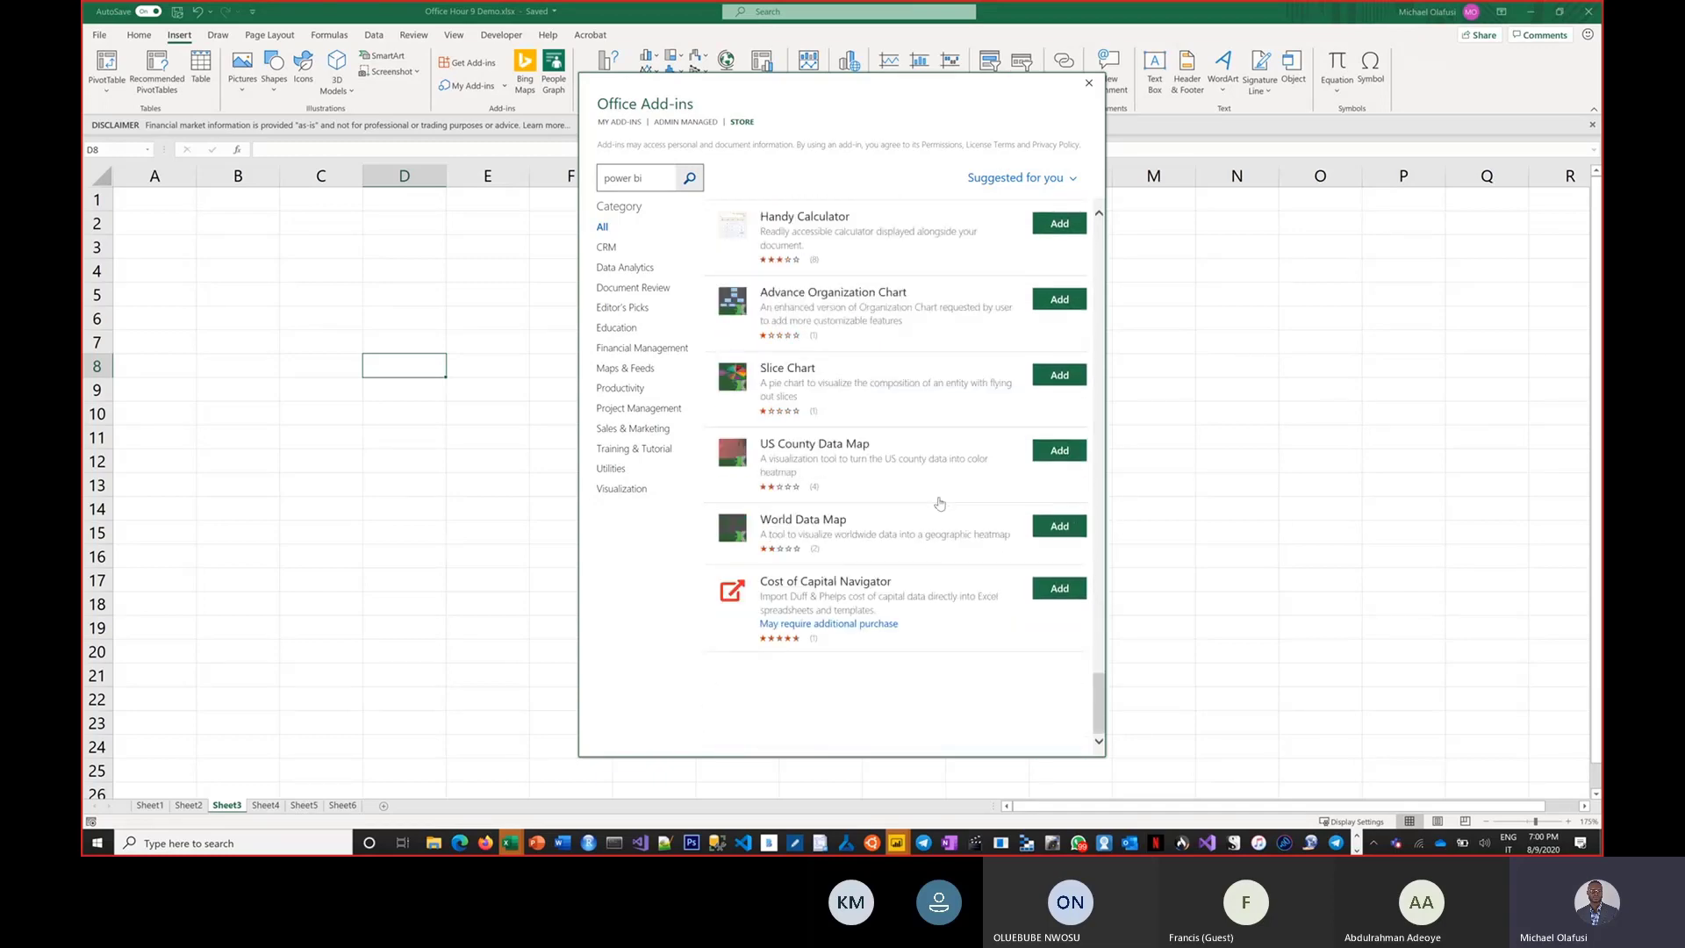
scroll(939, 502, "down", 10)
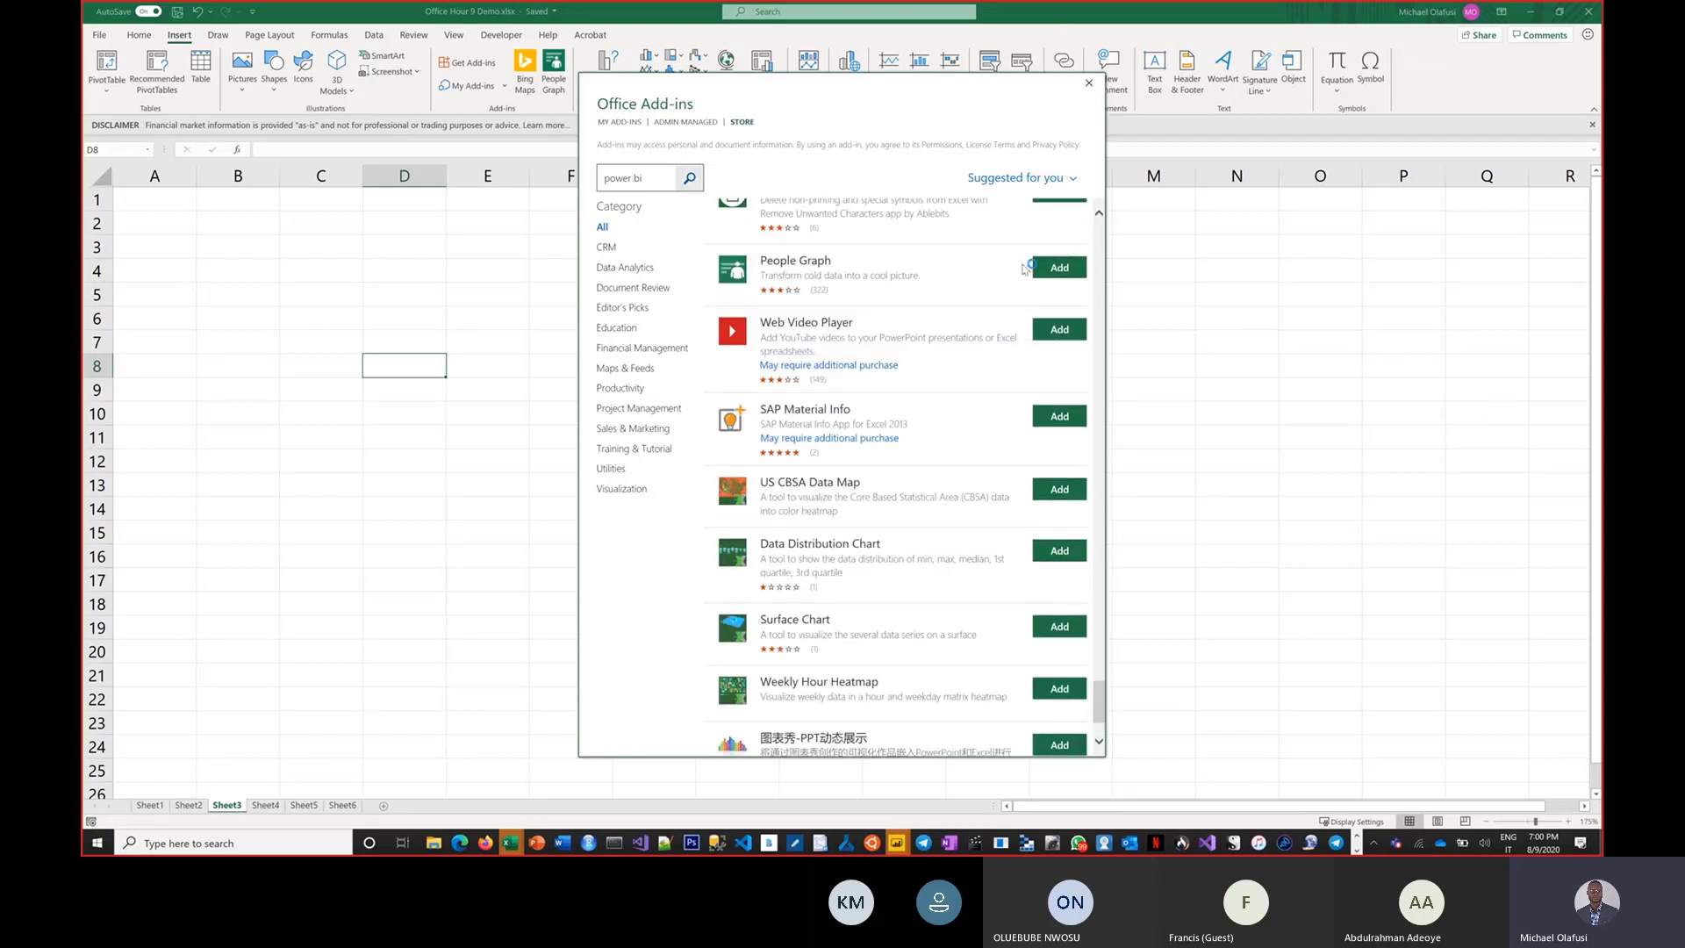
left_click(1089, 82)
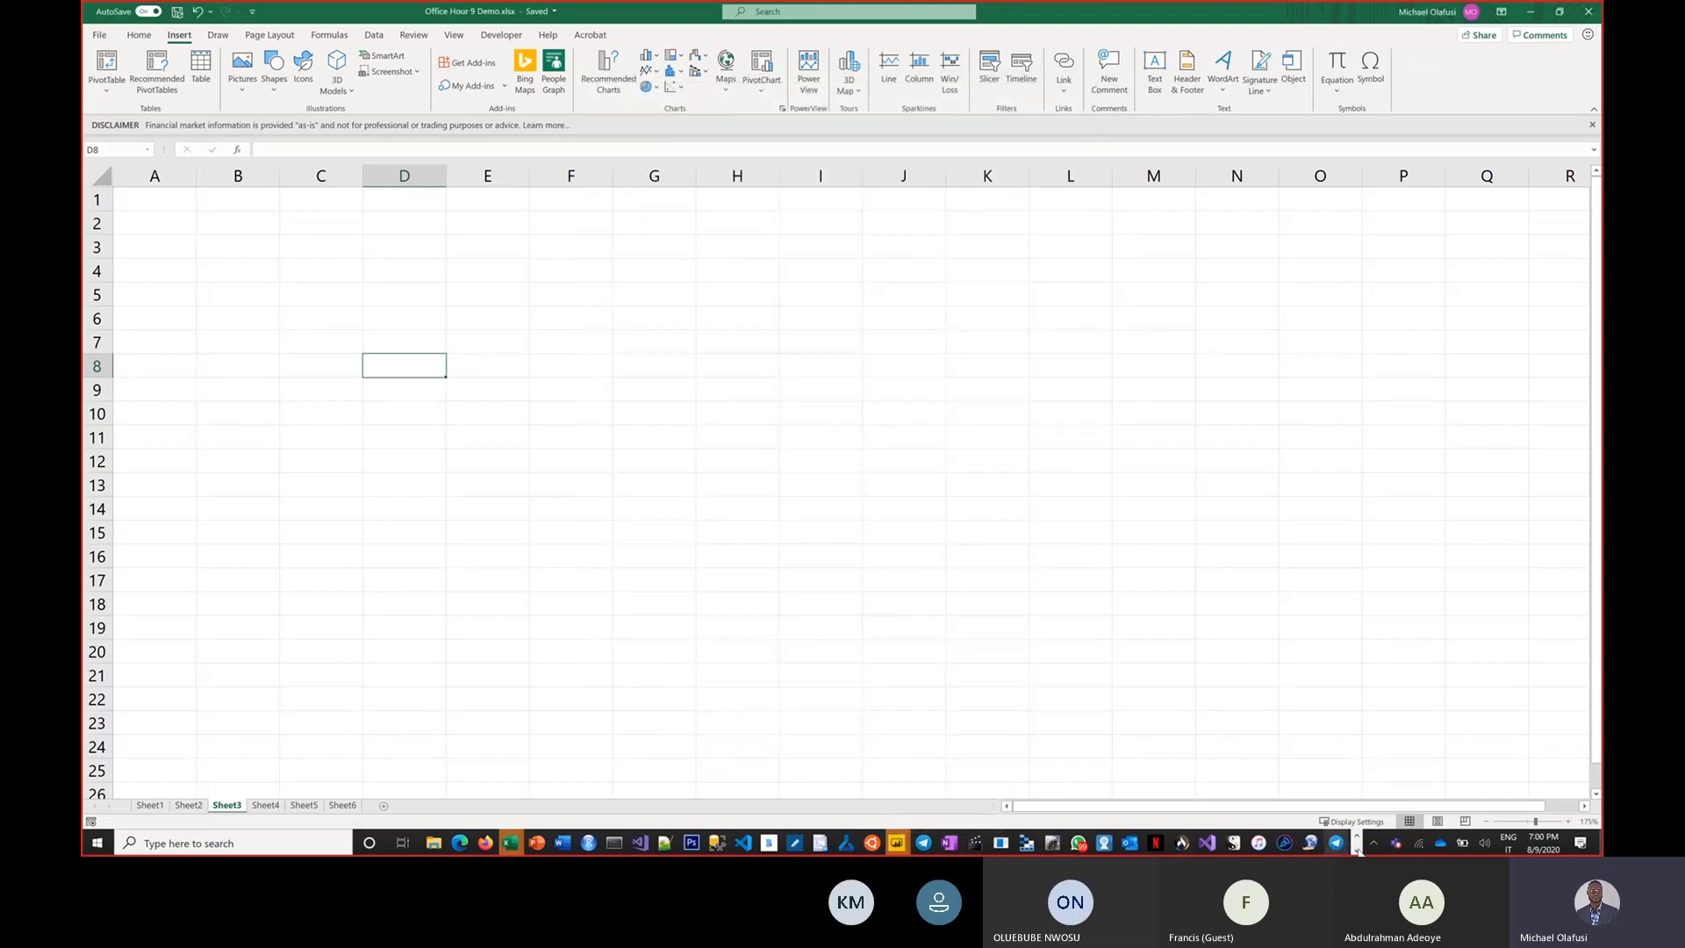
Return to the Analysis Services OLE DB Provider setup and finish the installation wizard.
left_click(1357, 849)
left_click(1337, 842)
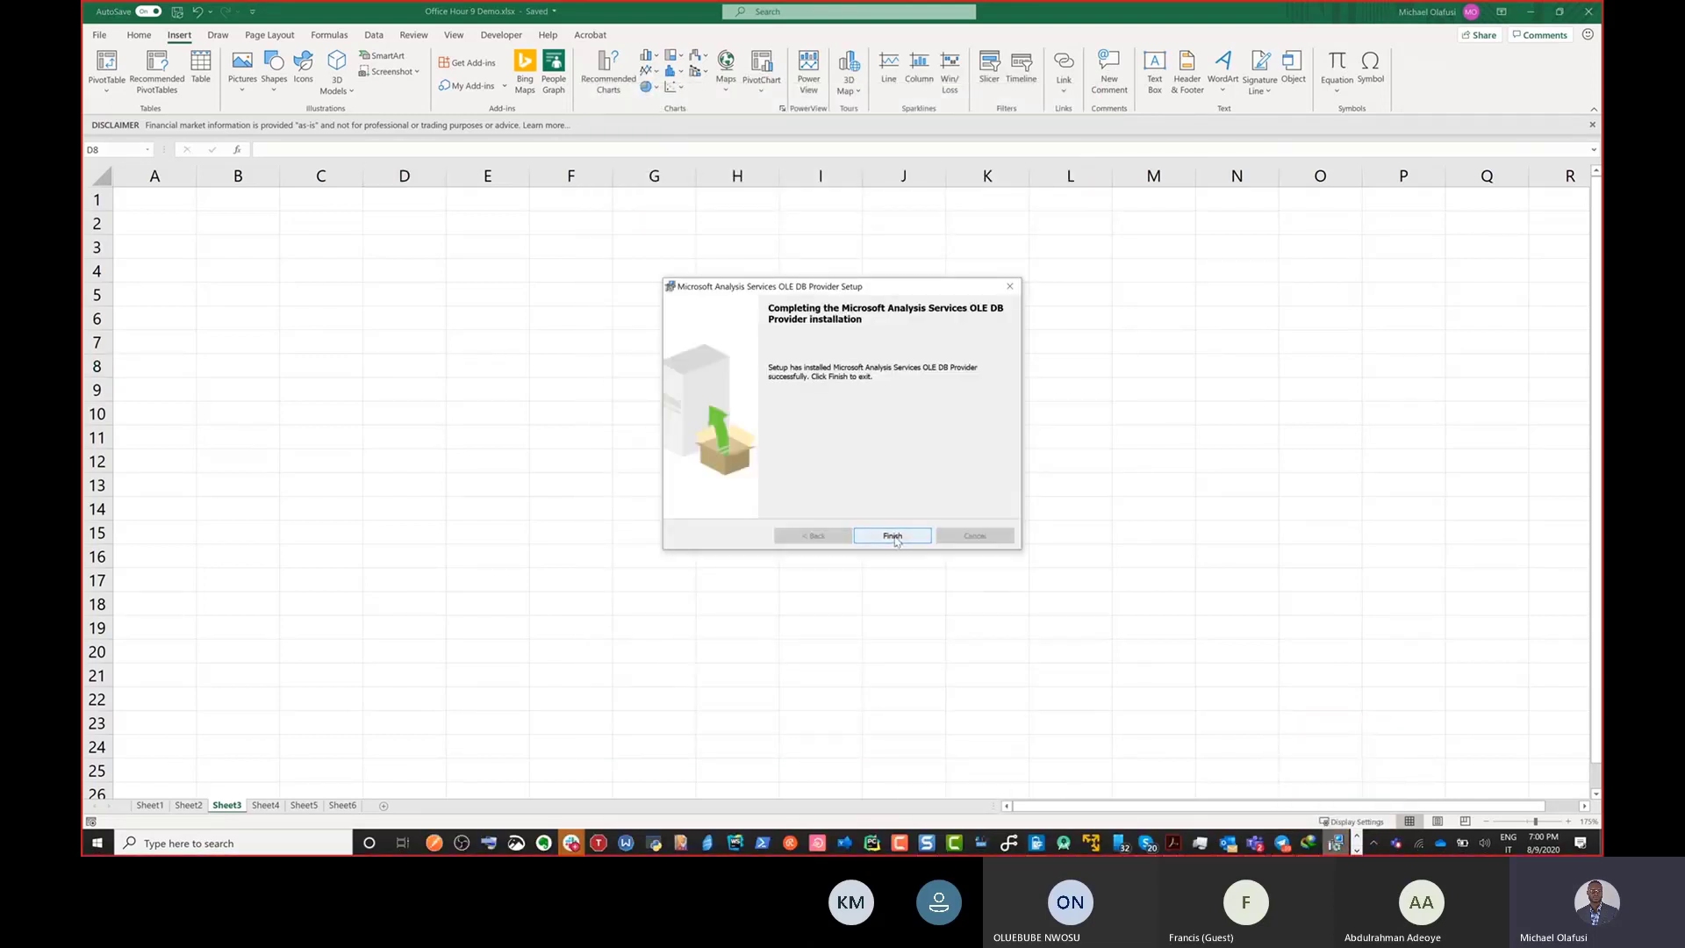
left_click(892, 537)
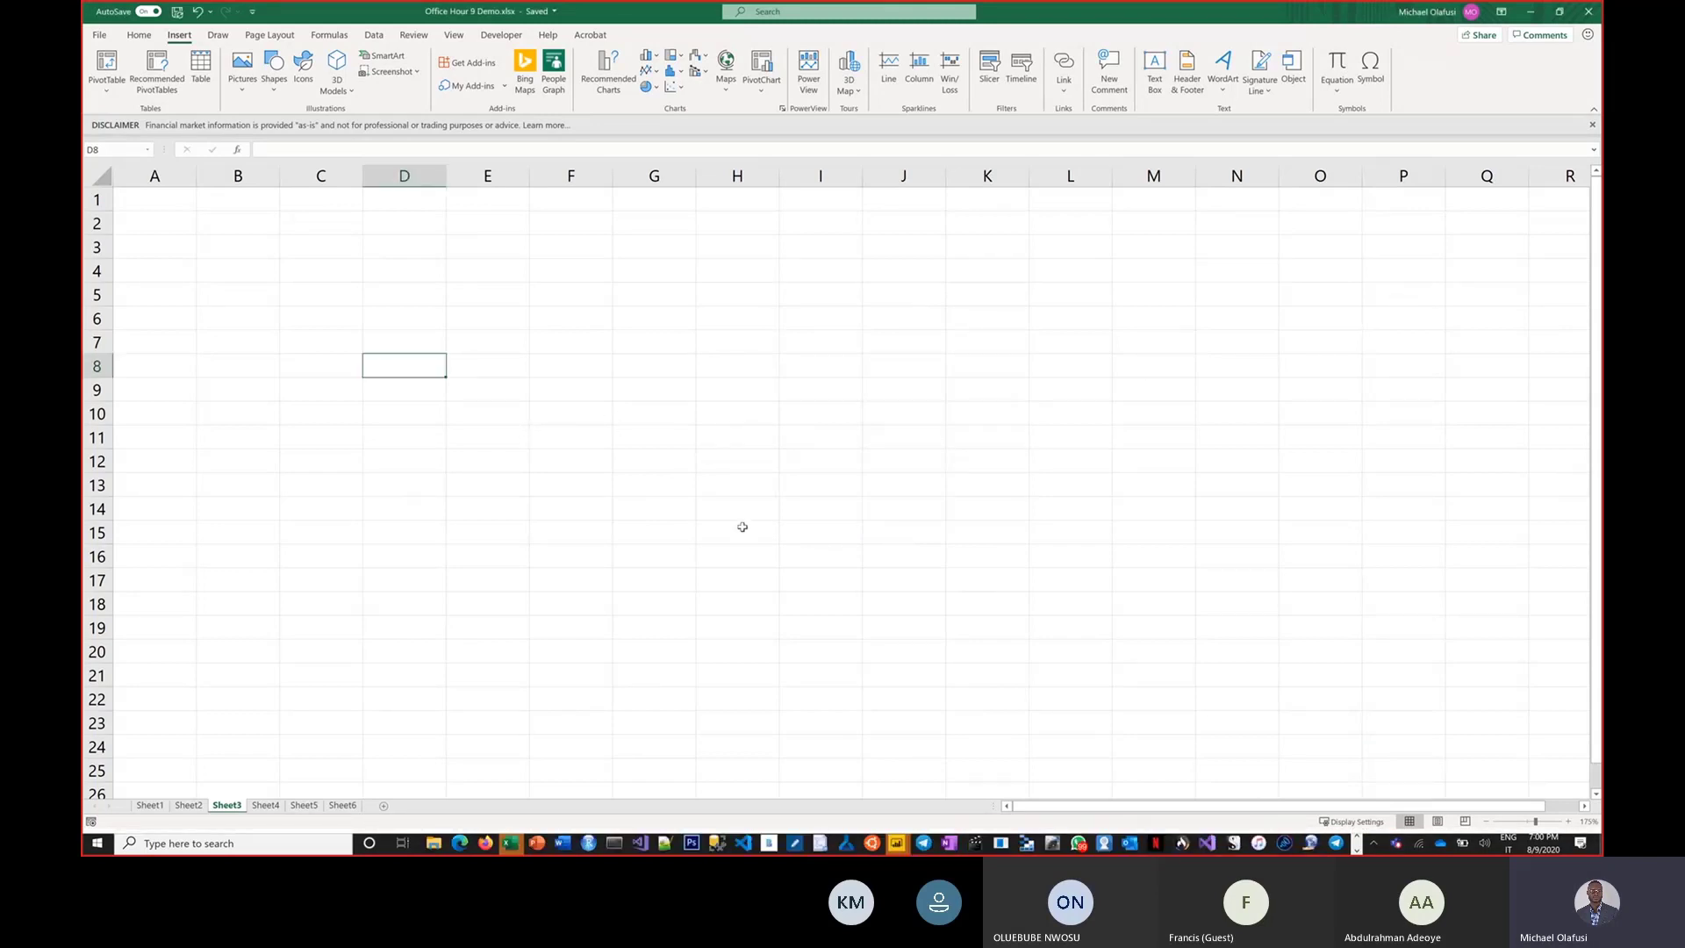
Switch to the browser and bring up the Power BI service page.
key("alt+Tab")
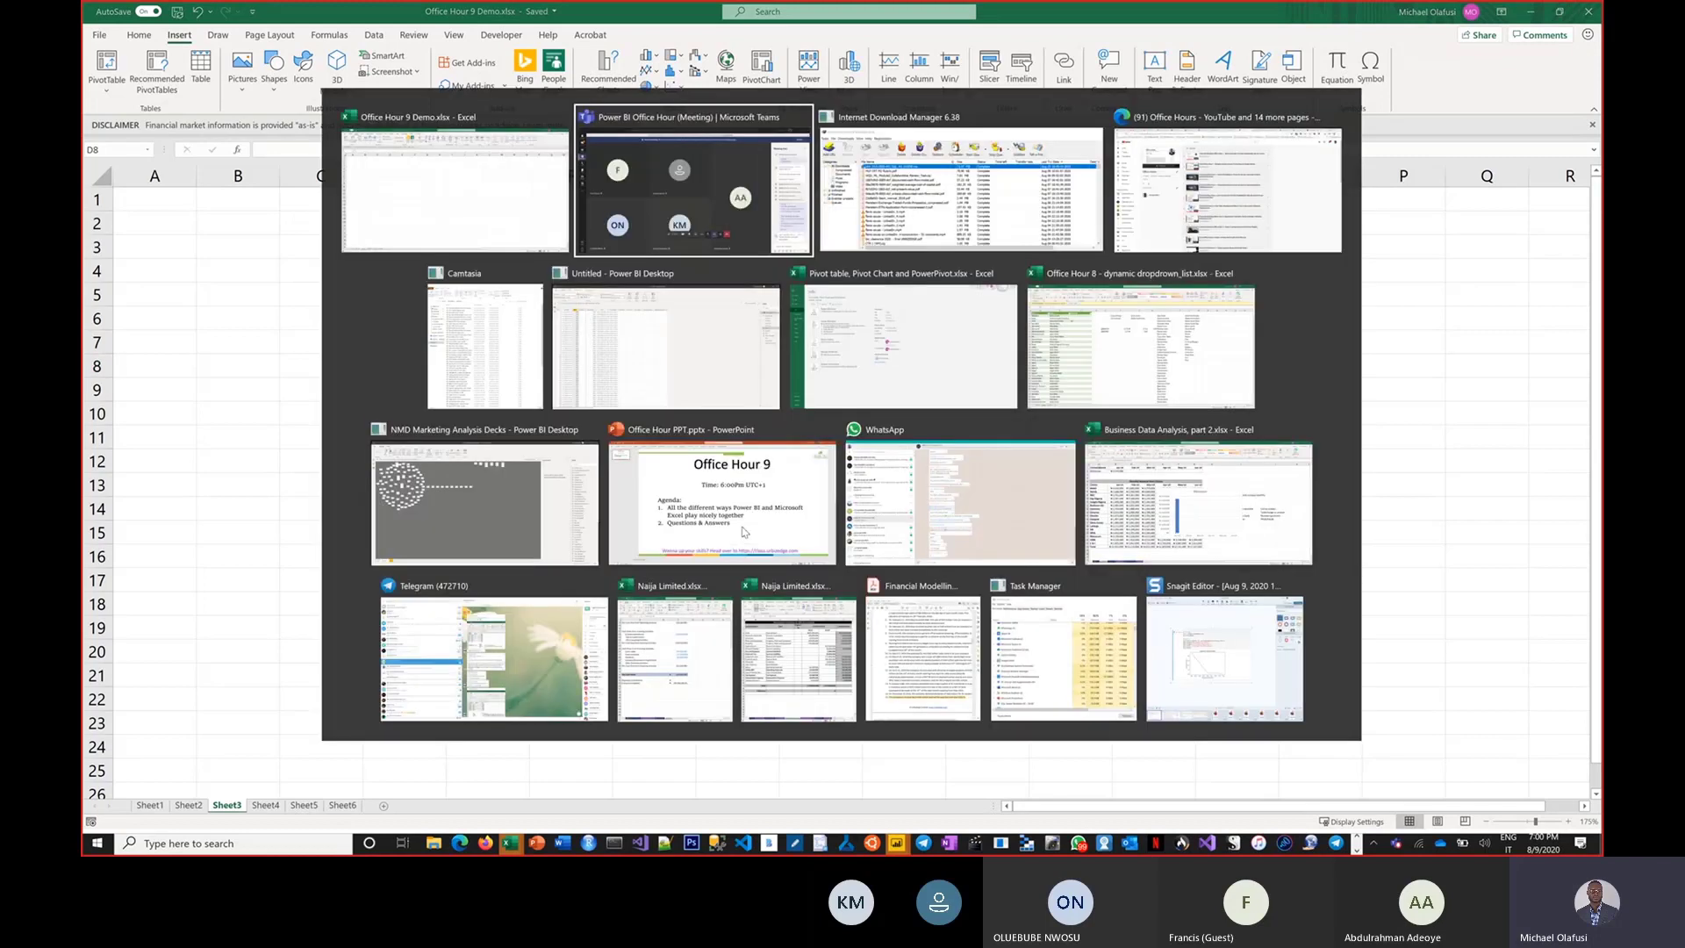
key("alt+Tab")
key("alt+Tab")
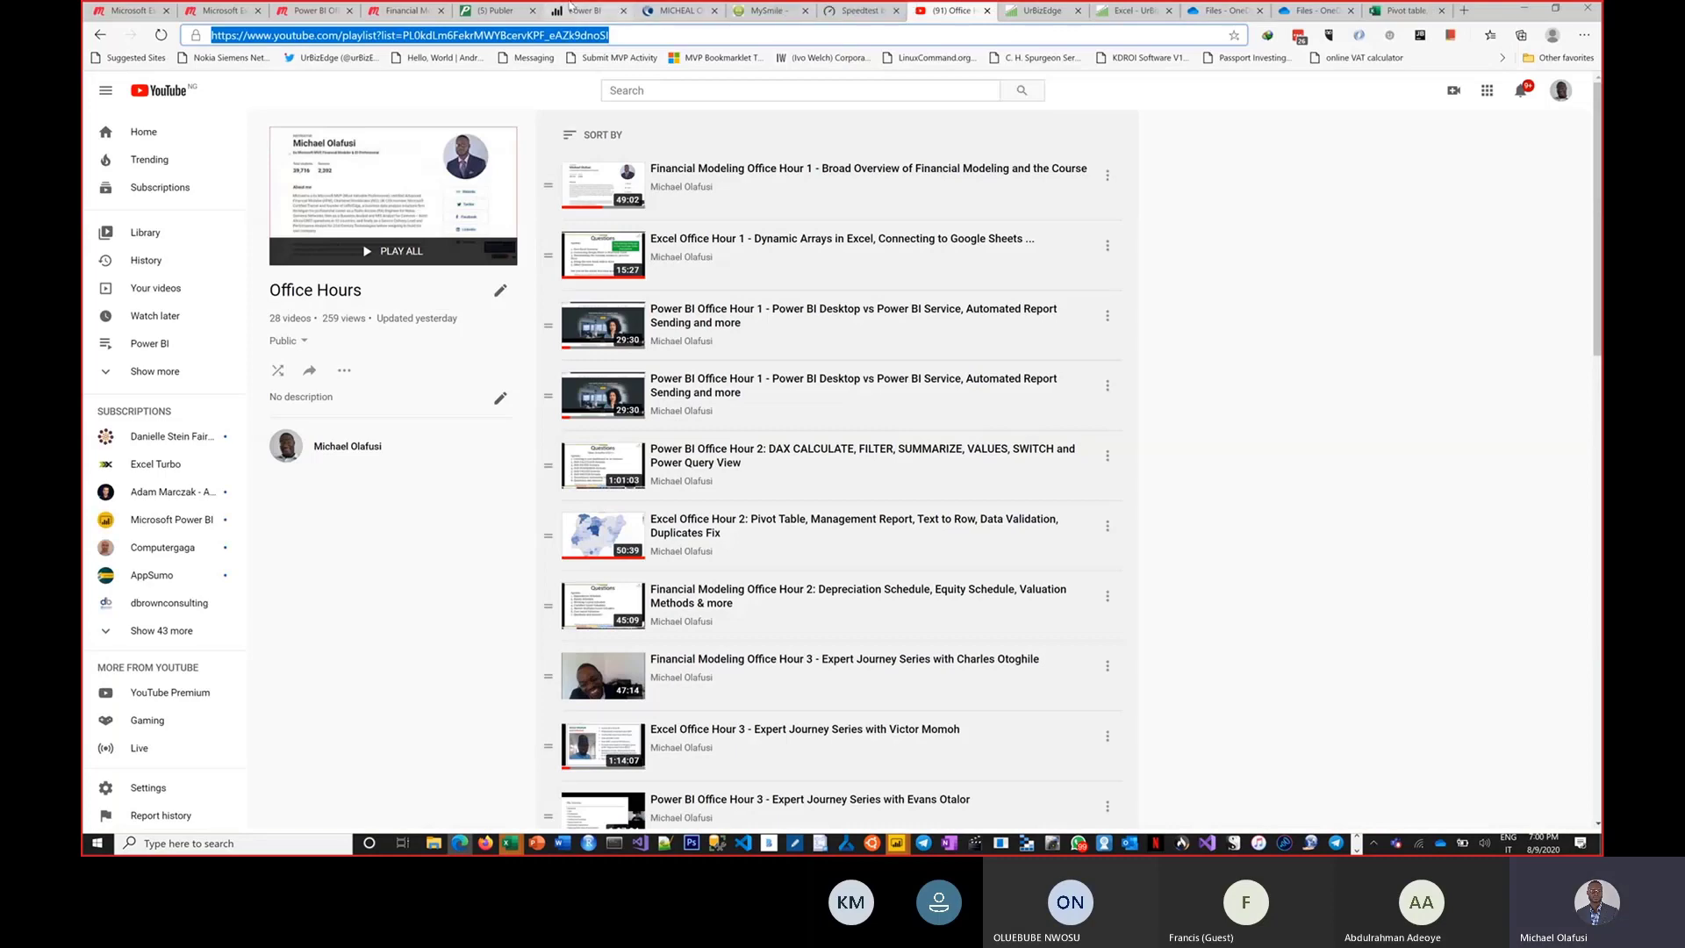
left_click(575, 10)
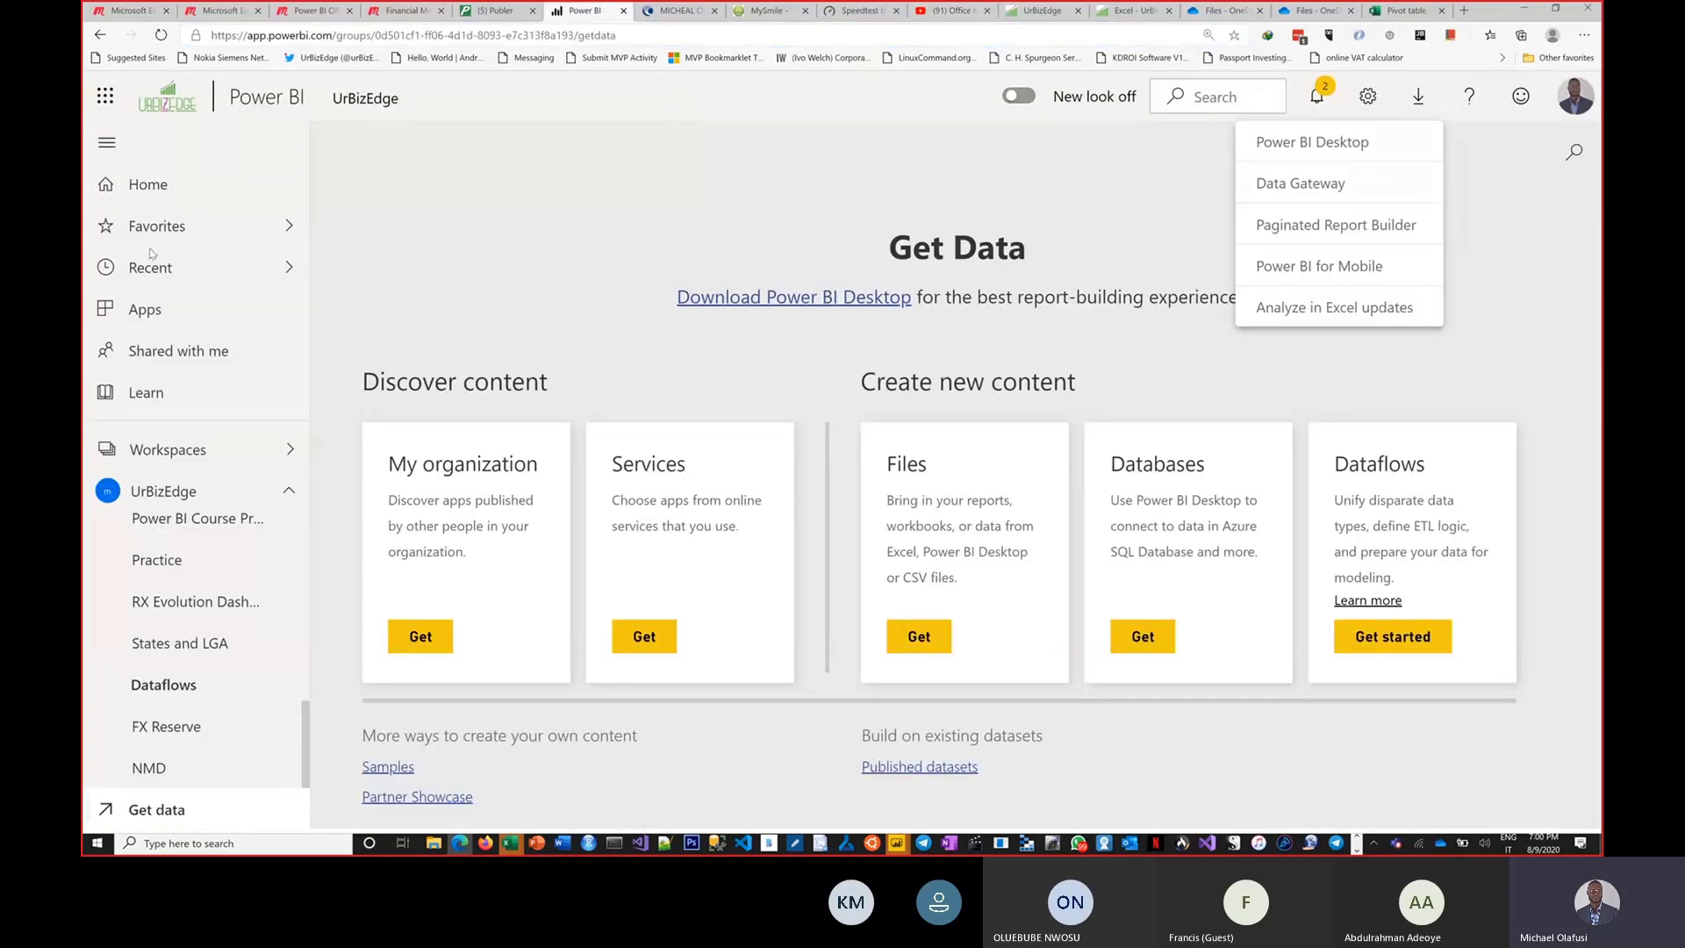
Open the States and LGA report from the recent items and show the options of the Count of LGA by State pie chart.
left_click(192, 268)
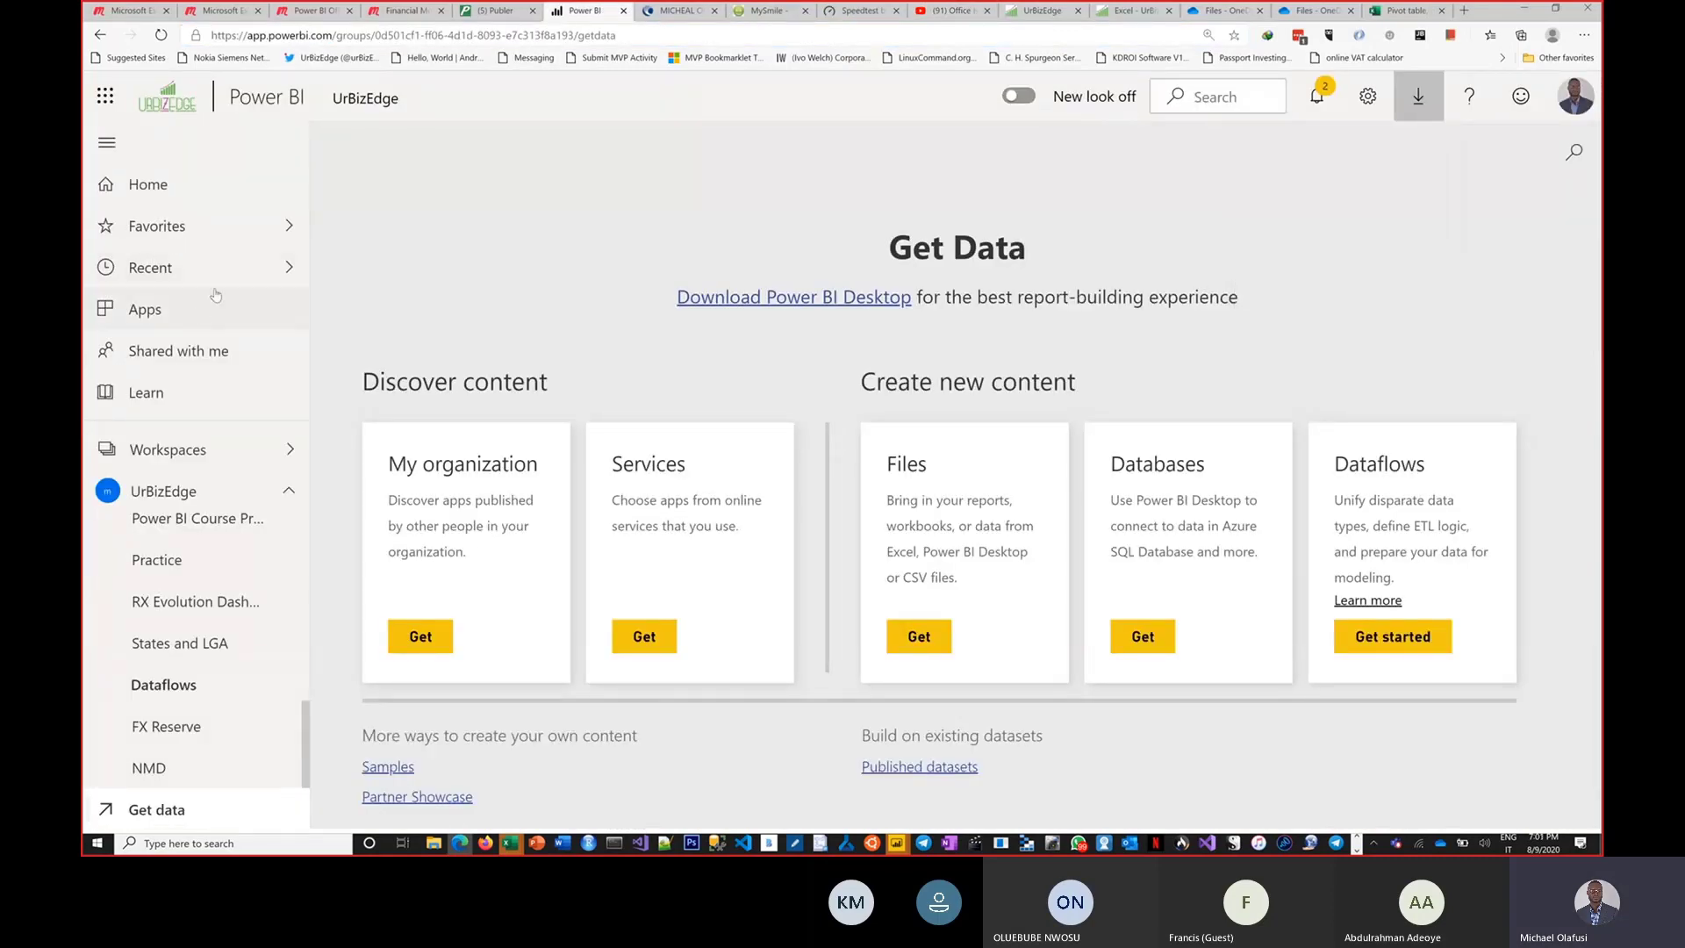
left_click(299, 274)
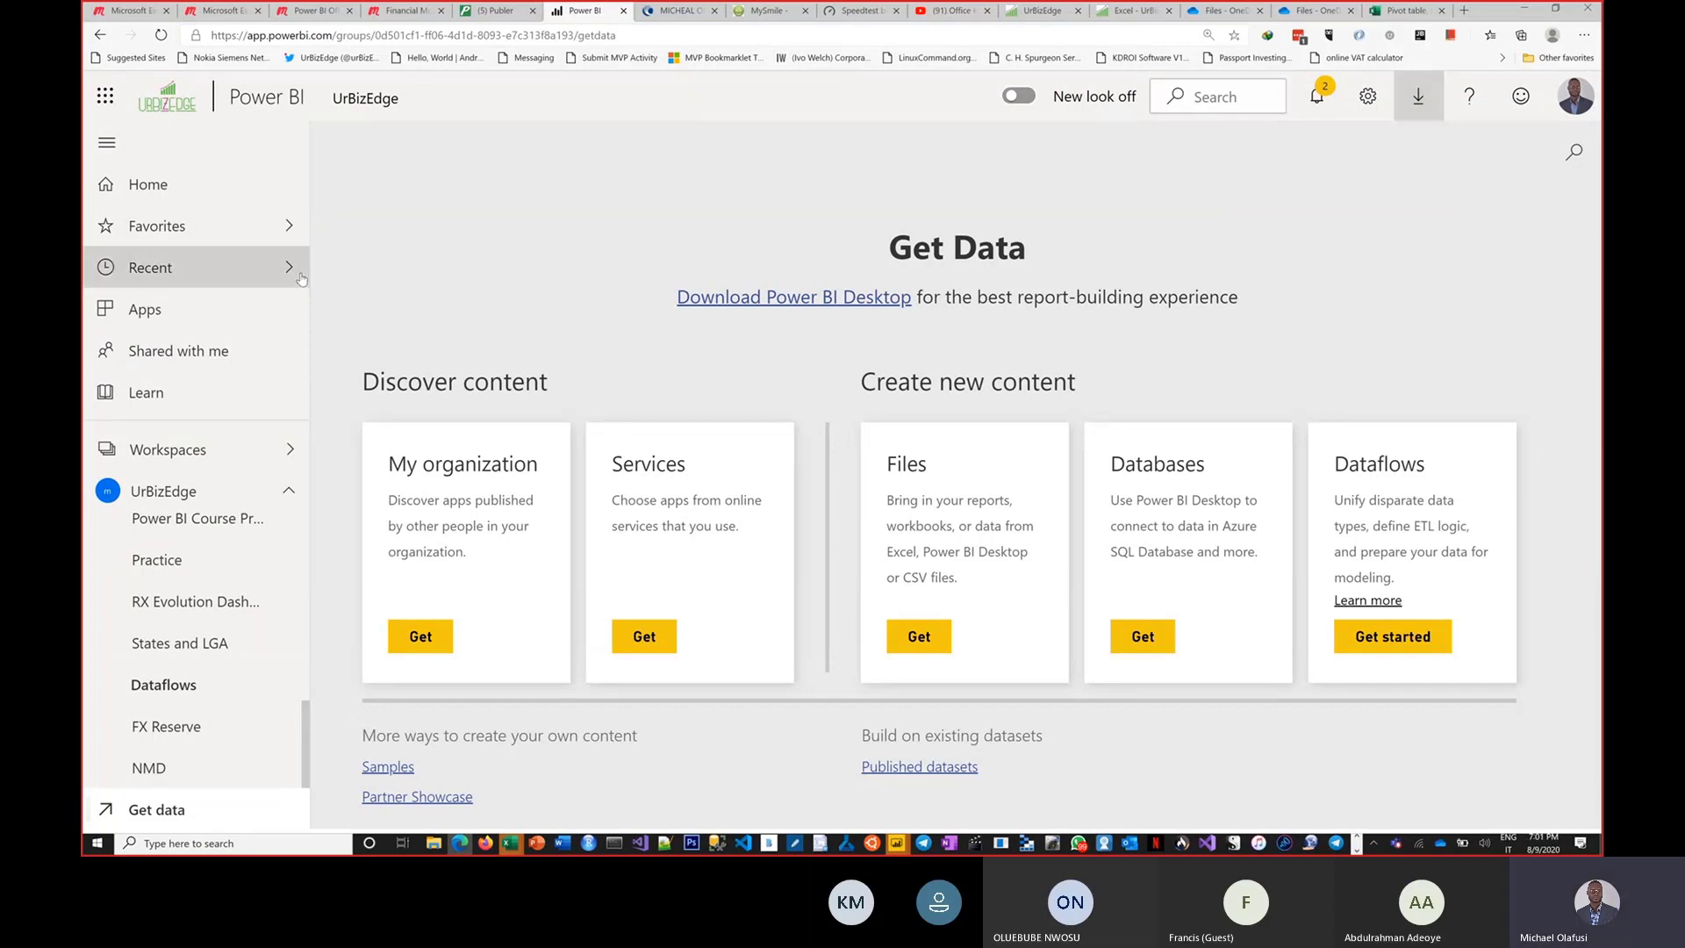
left_click(439, 265)
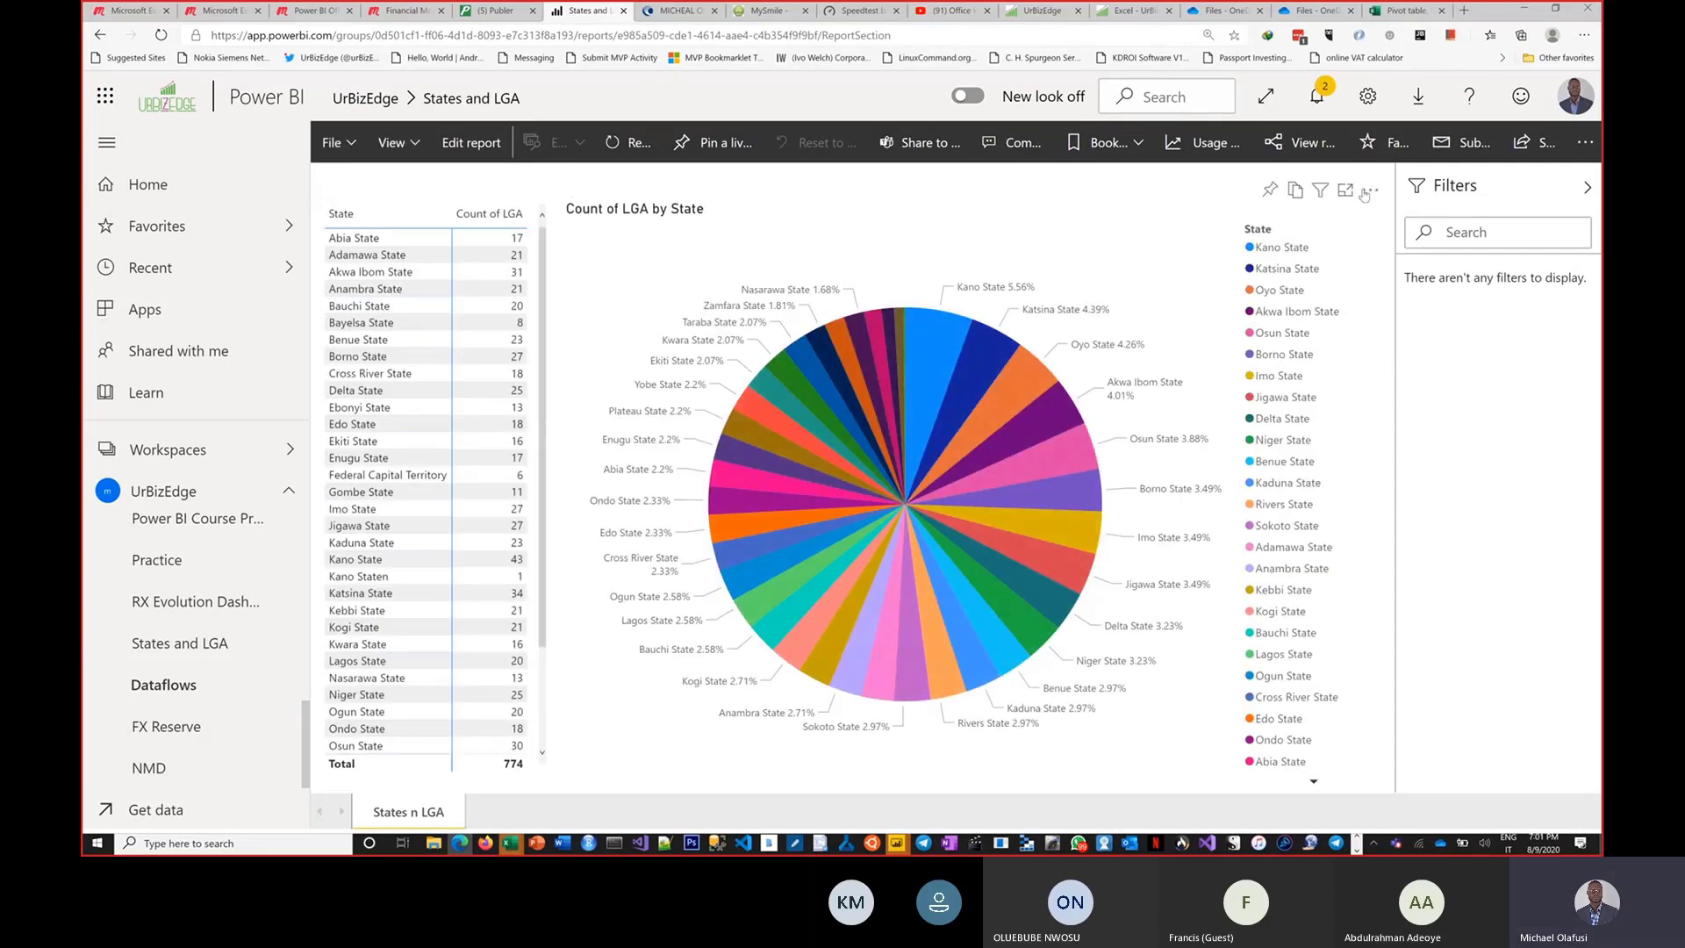
left_click(1368, 190)
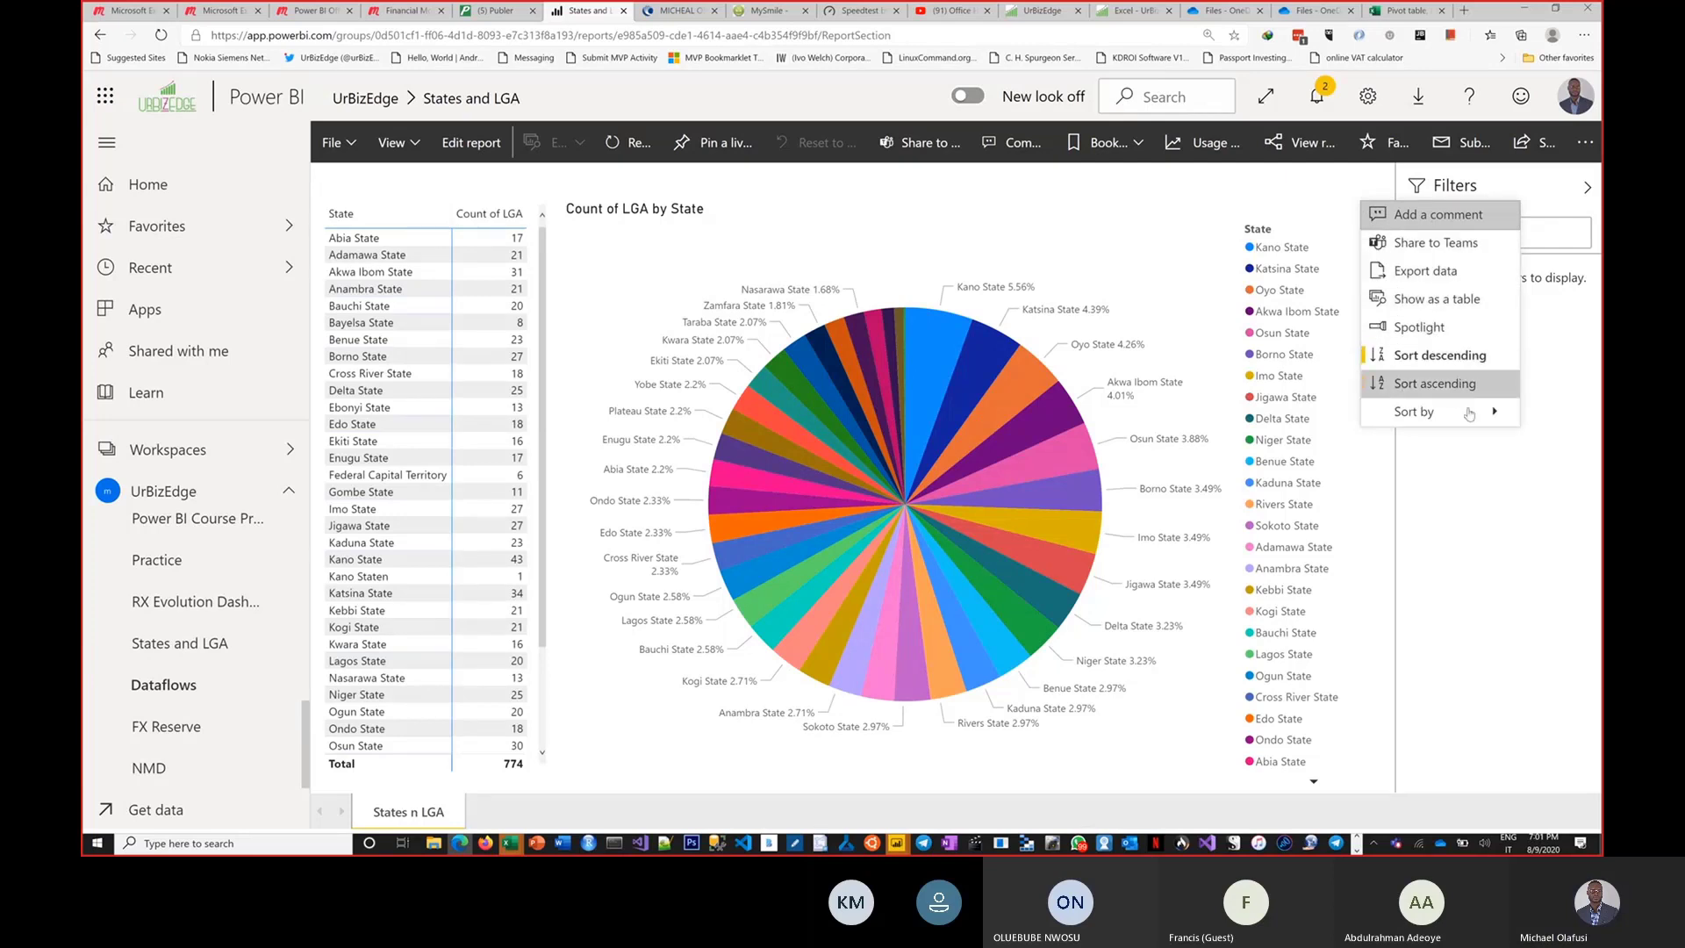
Show the options of the State and Count of LGA table, and look through the report's view and file options.
mouse_move(1470, 421)
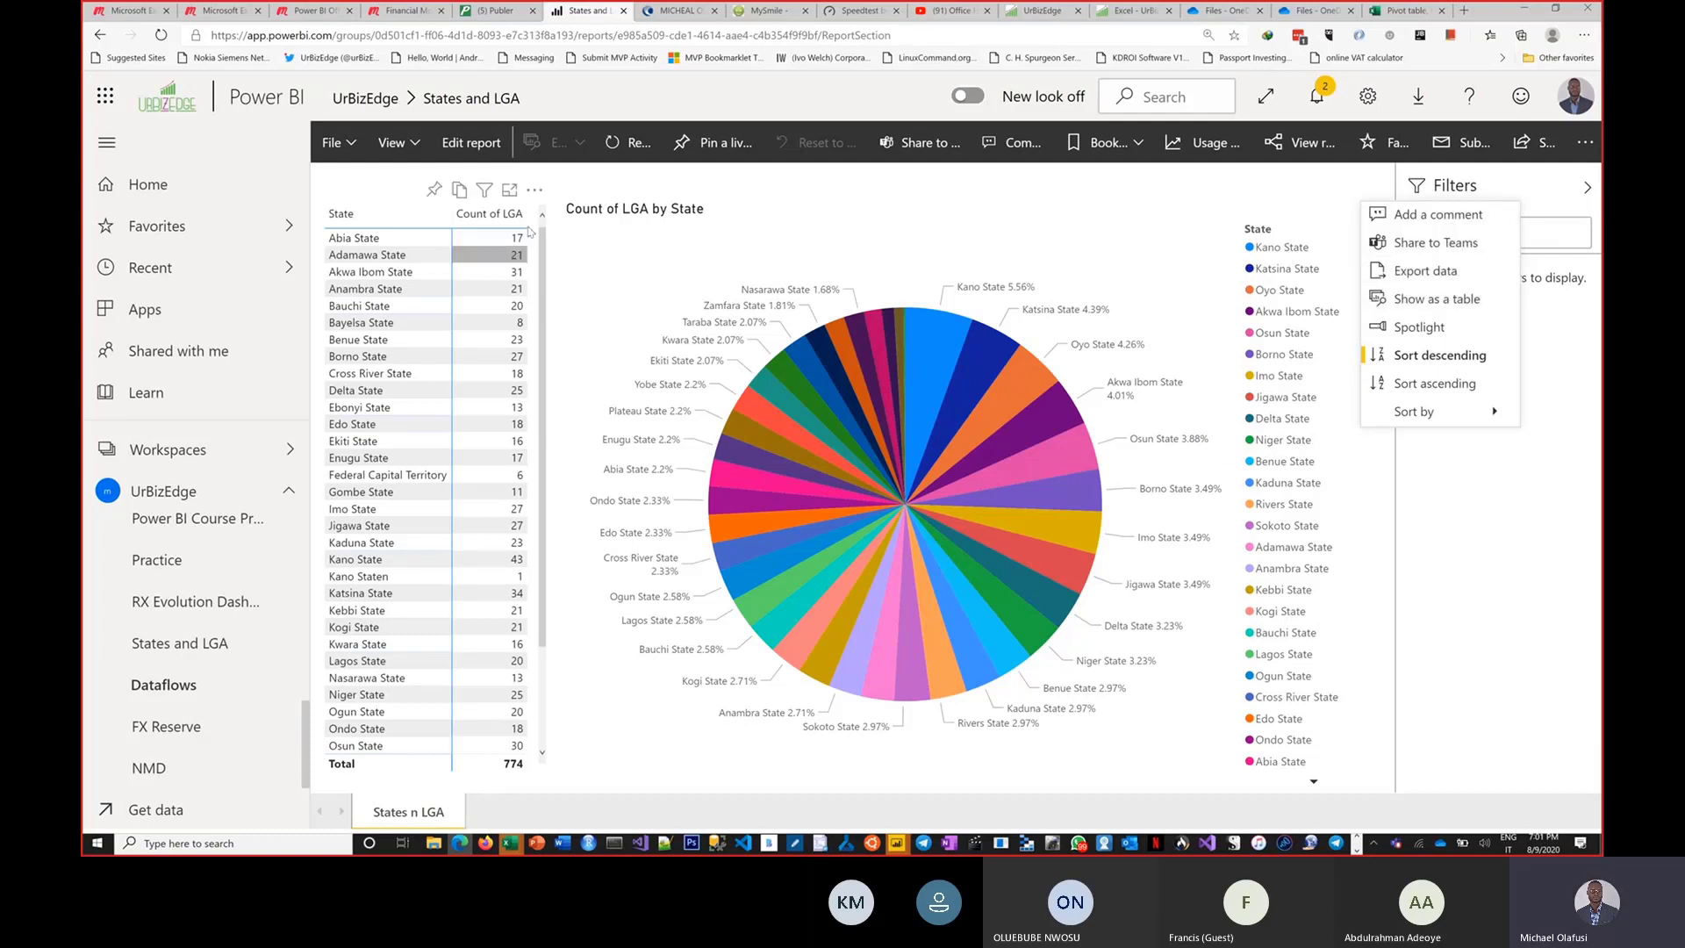
left_click(534, 189)
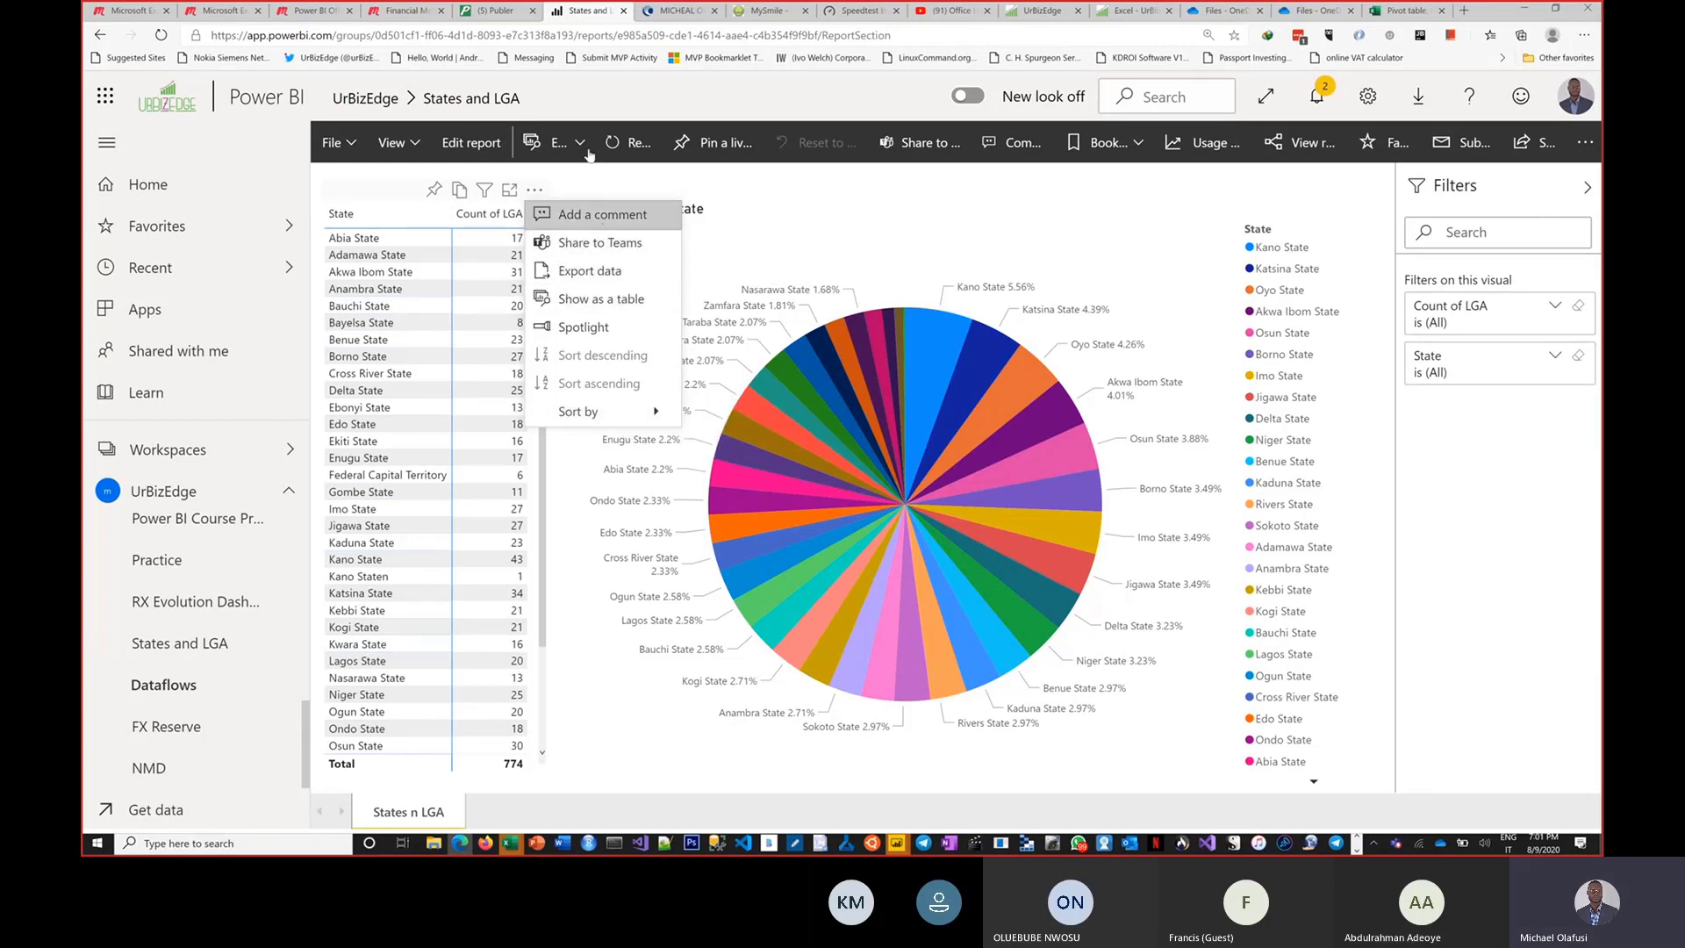
left_click(358, 149)
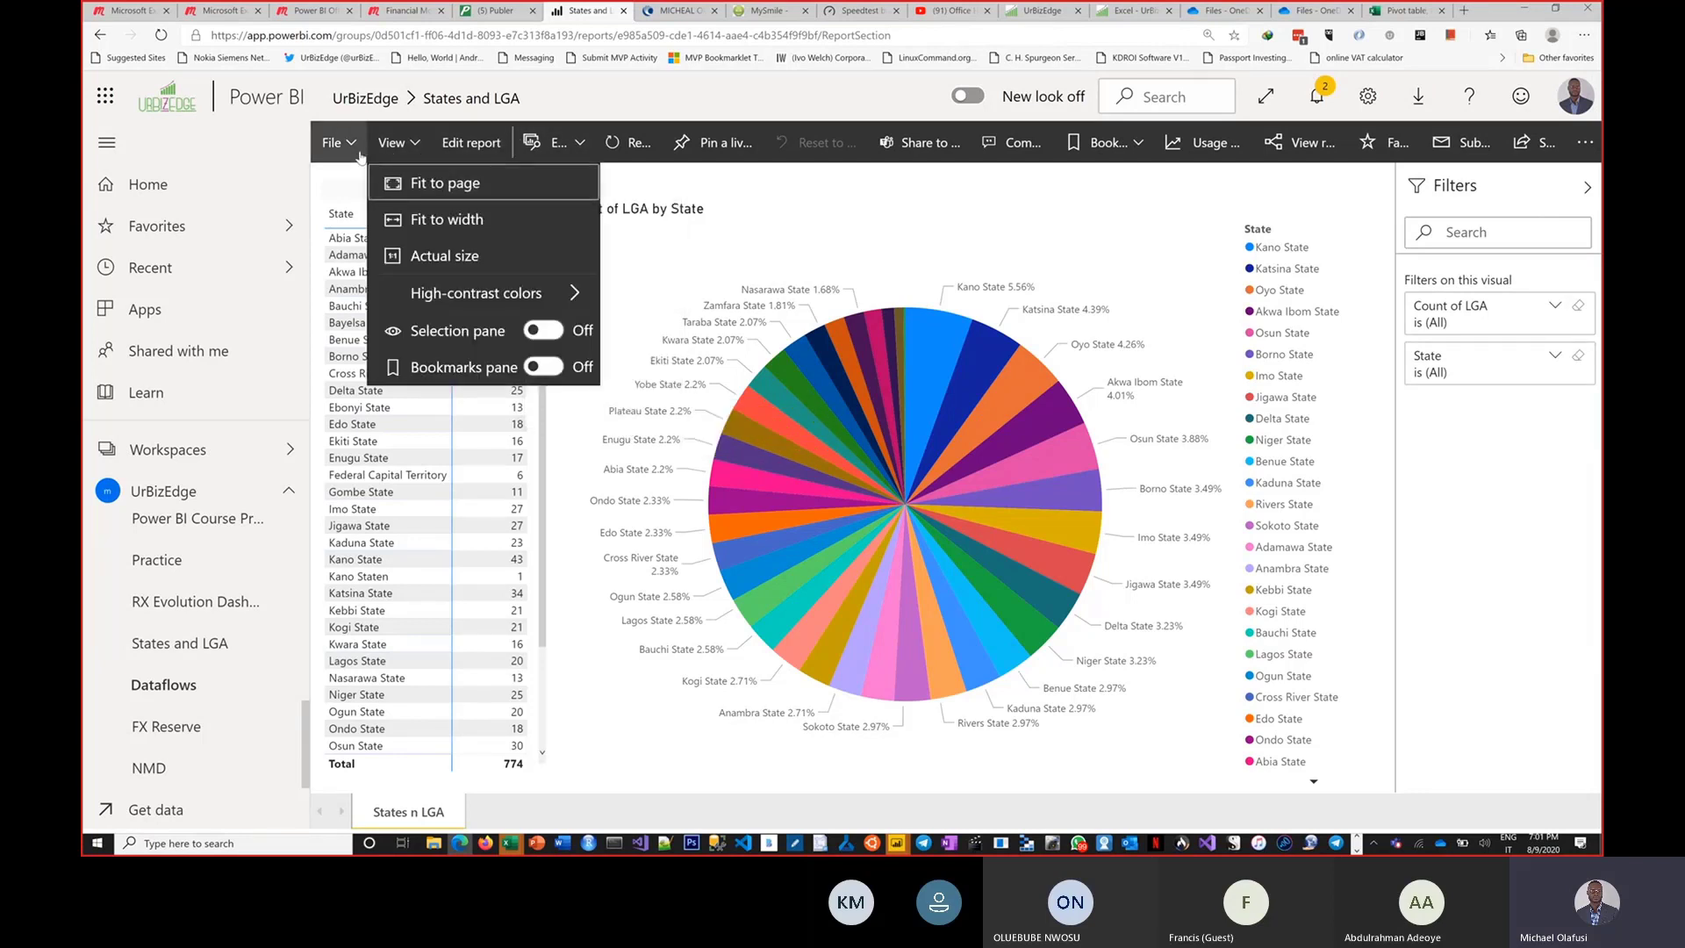
left_click(356, 149)
left_click(338, 145)
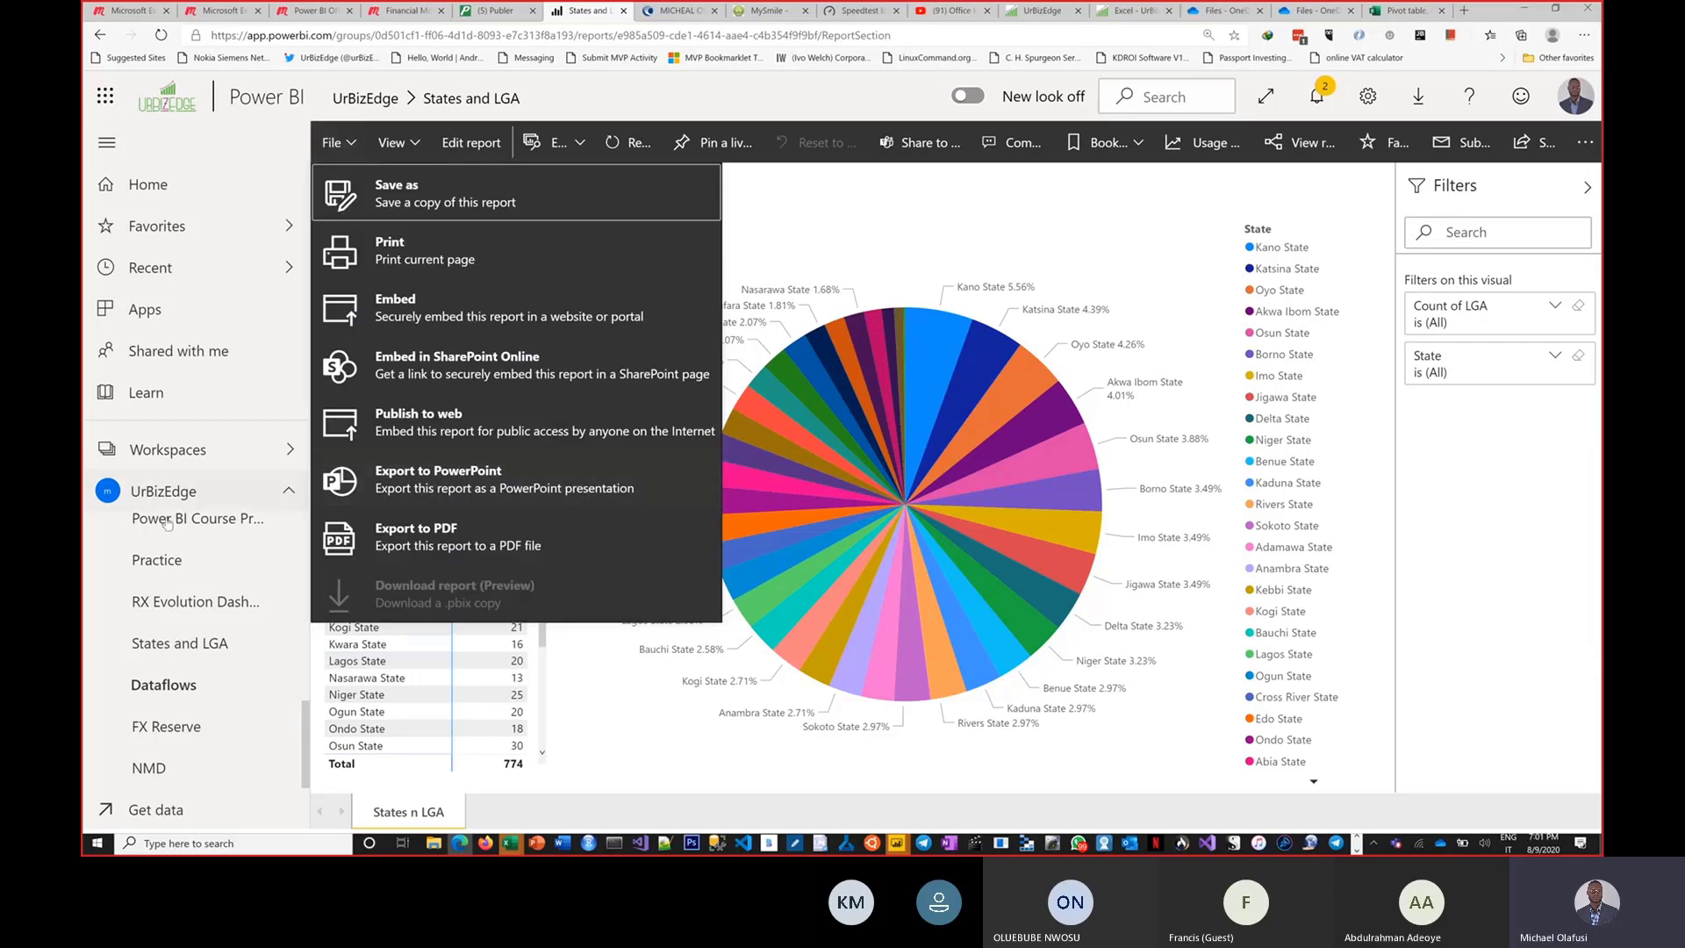
Open the NMD Technical Signals dashboard from the UrBizEdge workspace and show the options of a tile in its first row.
scroll(166, 524, "up", 6)
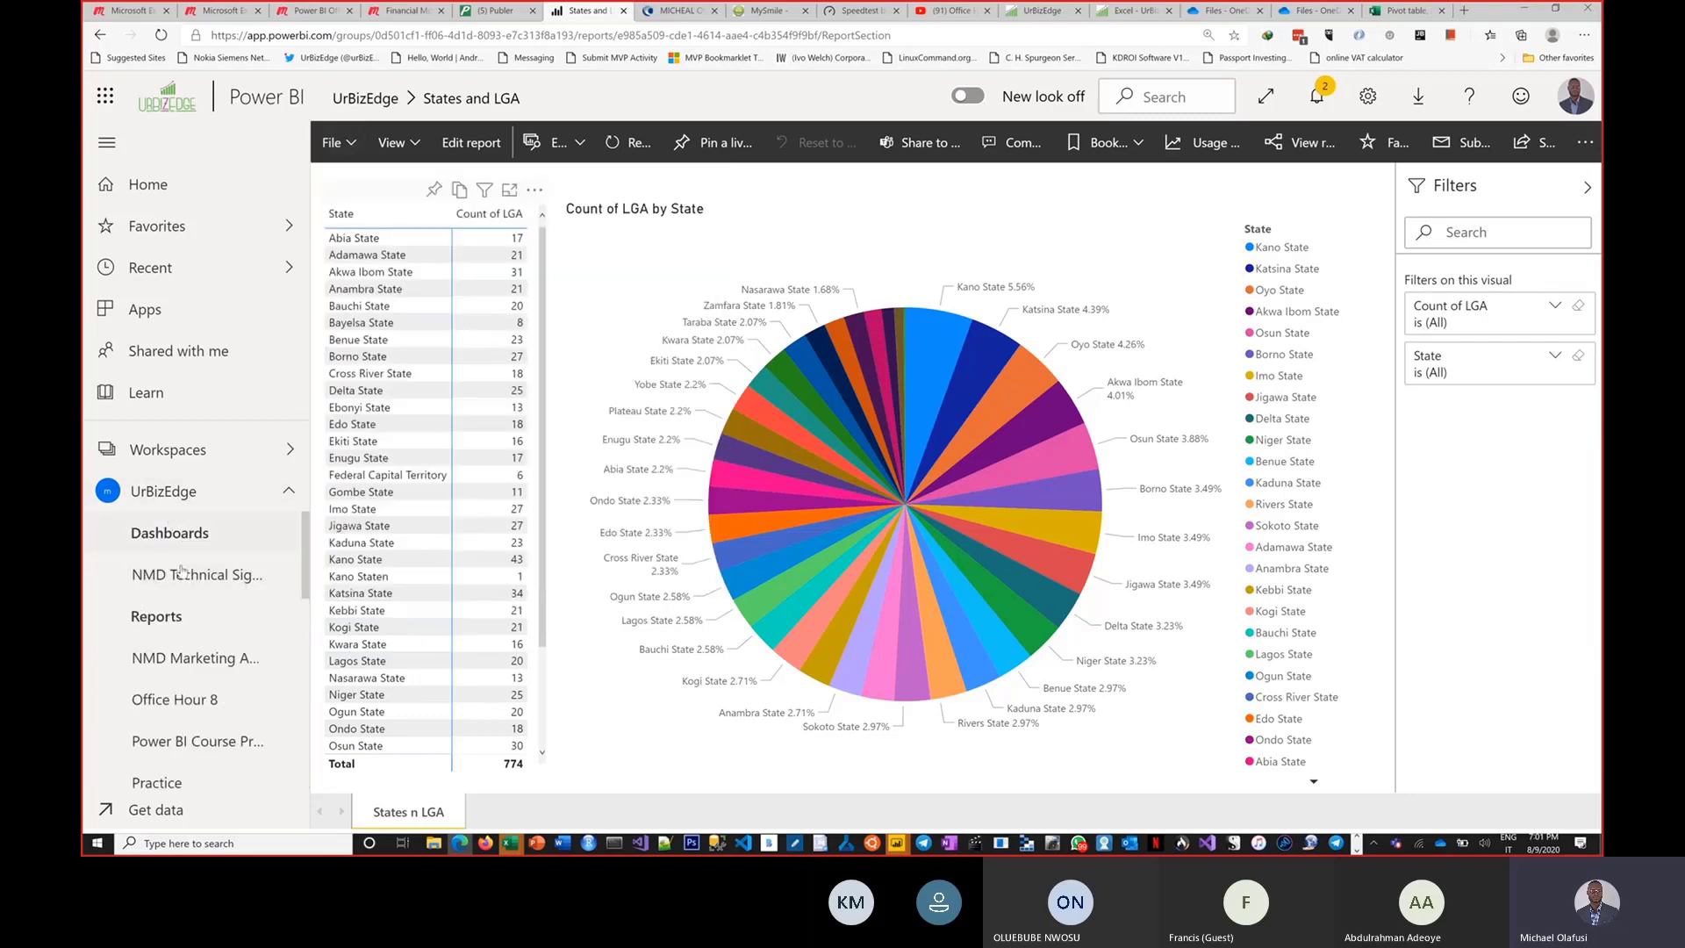
left_click(182, 582)
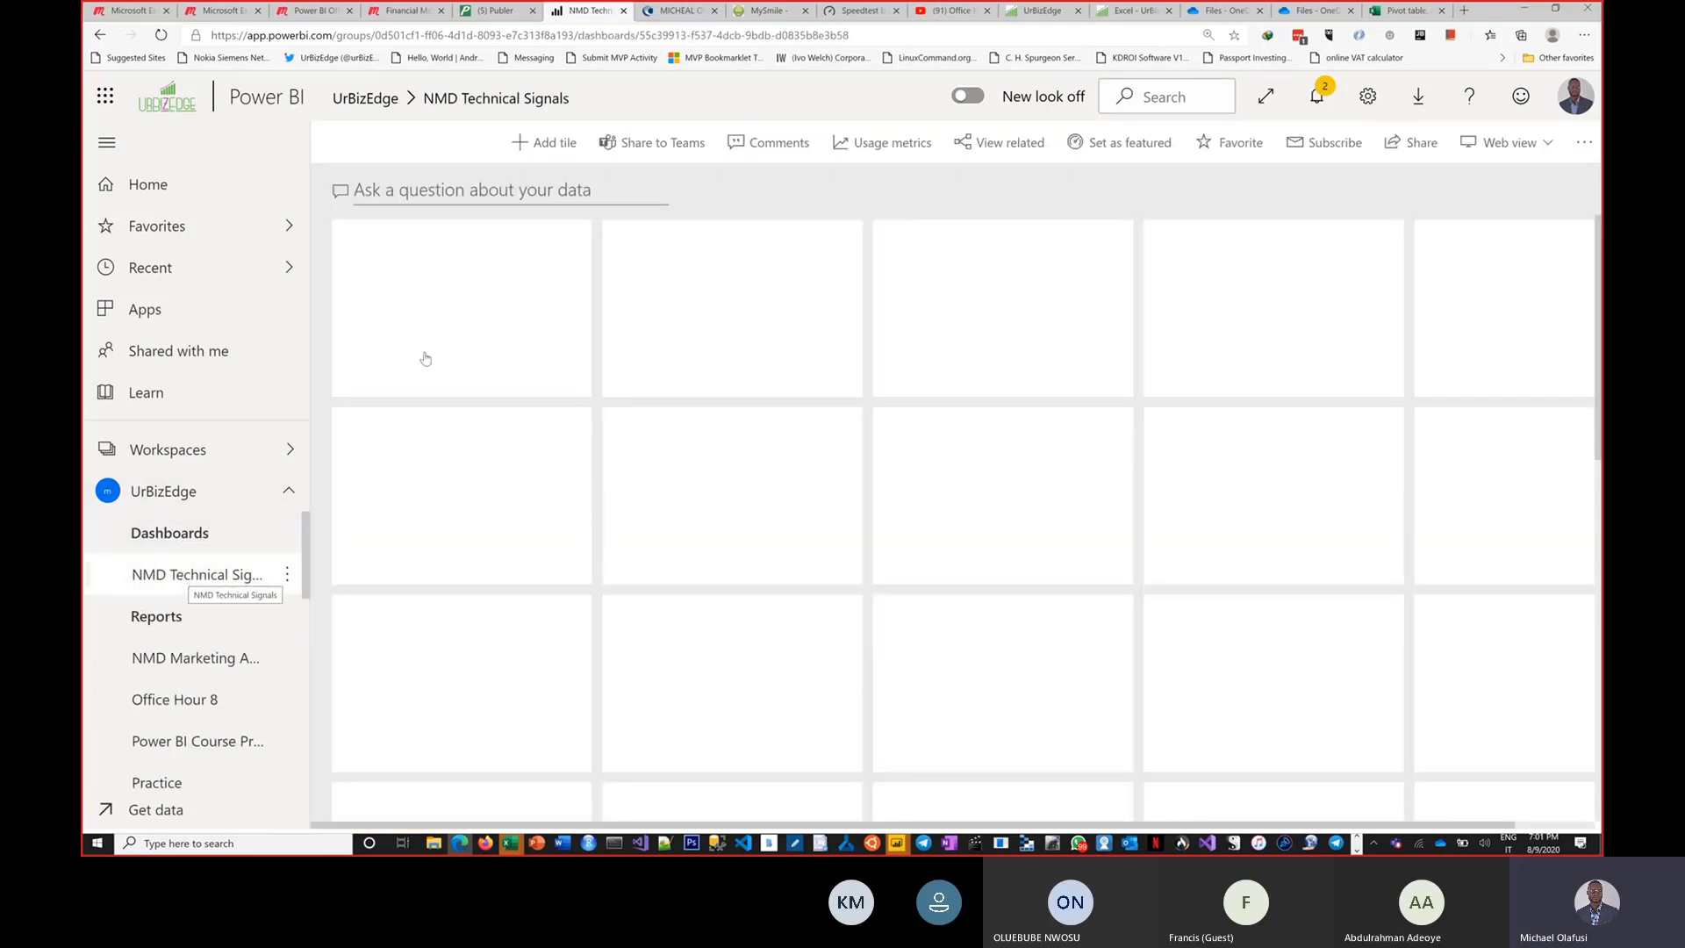
left_click(570, 246)
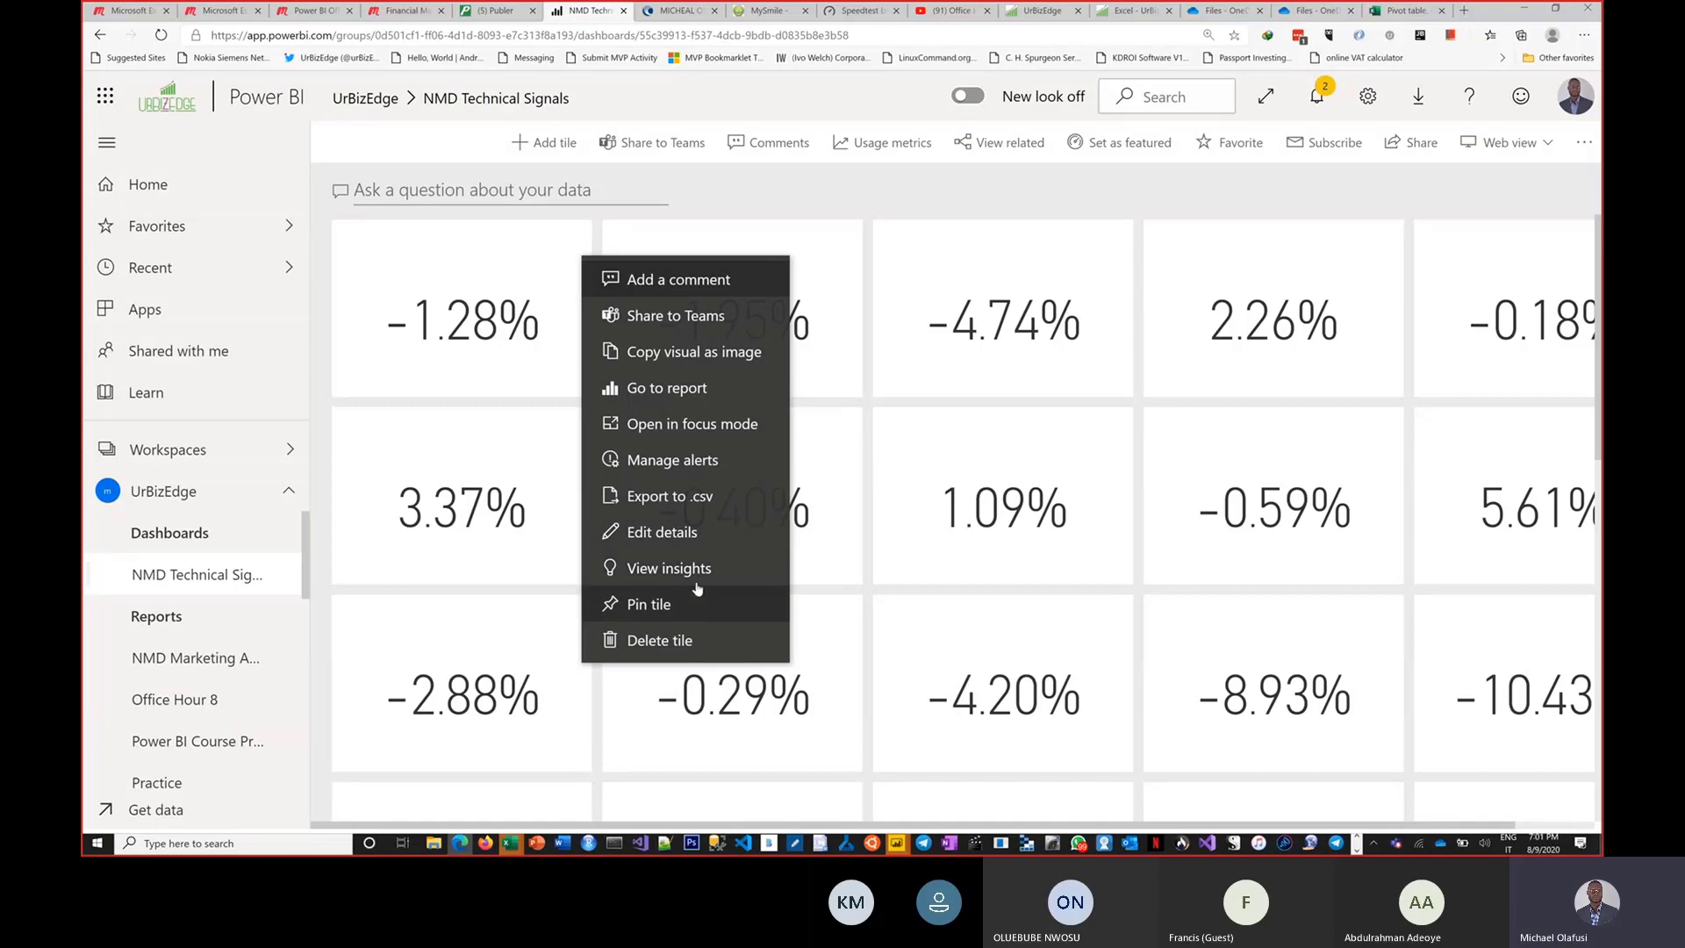
Switch to the Office Hour 9 Demo workbook in Excel and return to the dashboard in the browser.
key("alt+Tab")
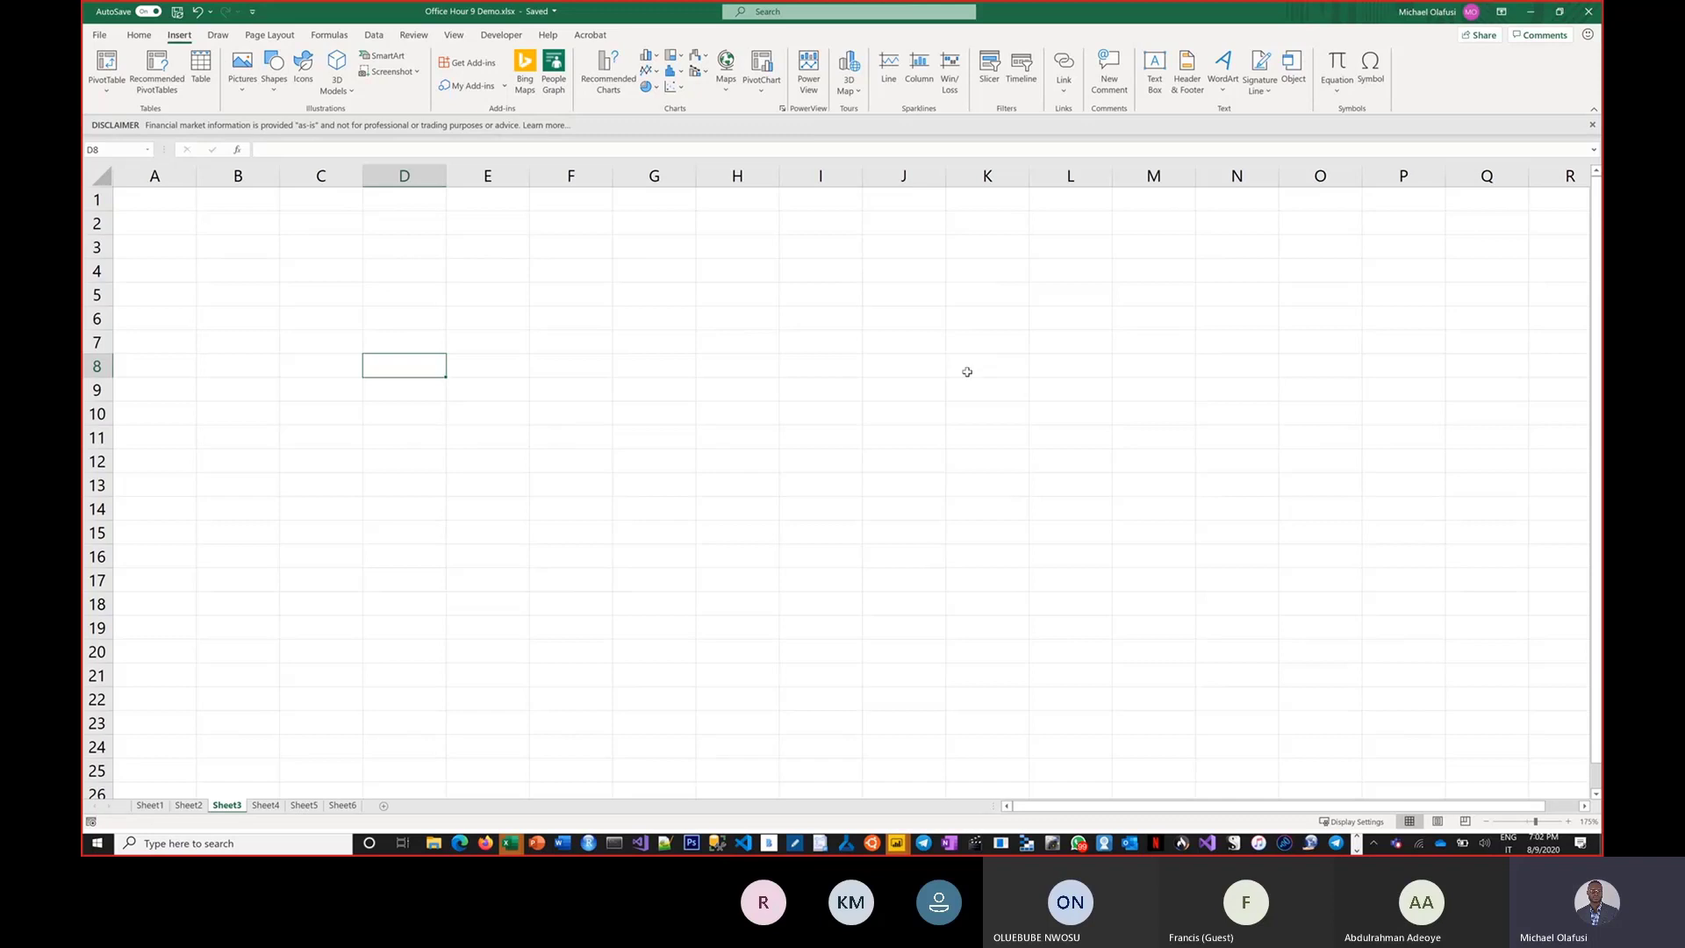
key("alt+Tab")
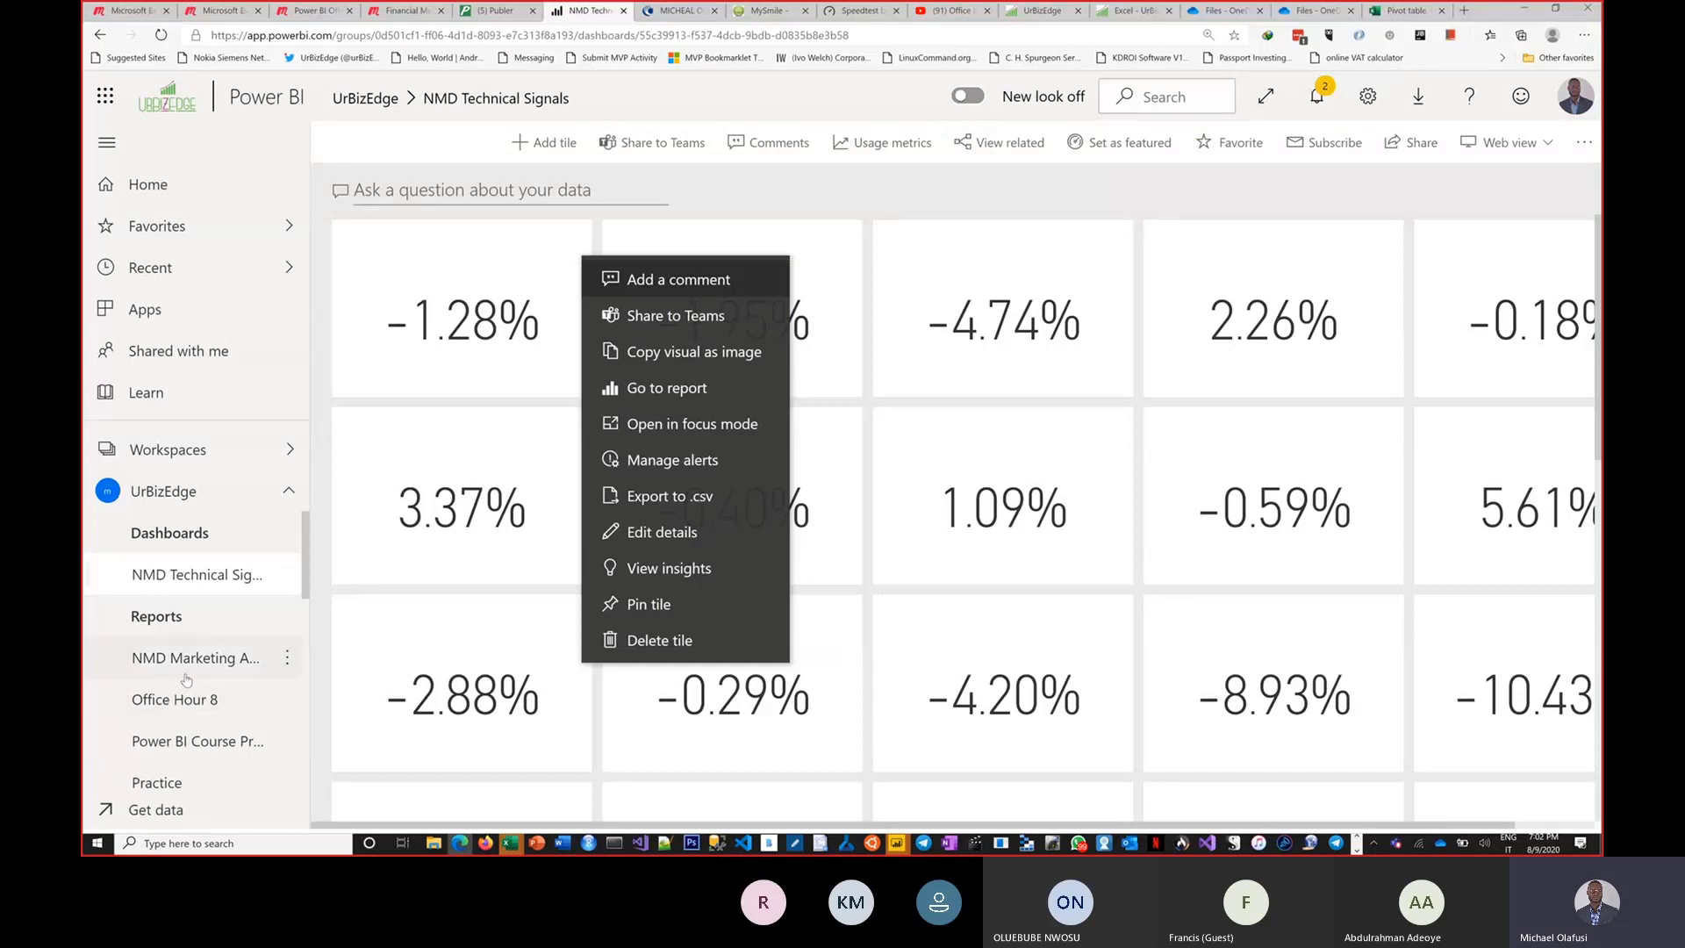
Open the Office Hour 8 report from the UrBizEdge workspace and show the options of the Microsoft Form responses table.
left_click(176, 698)
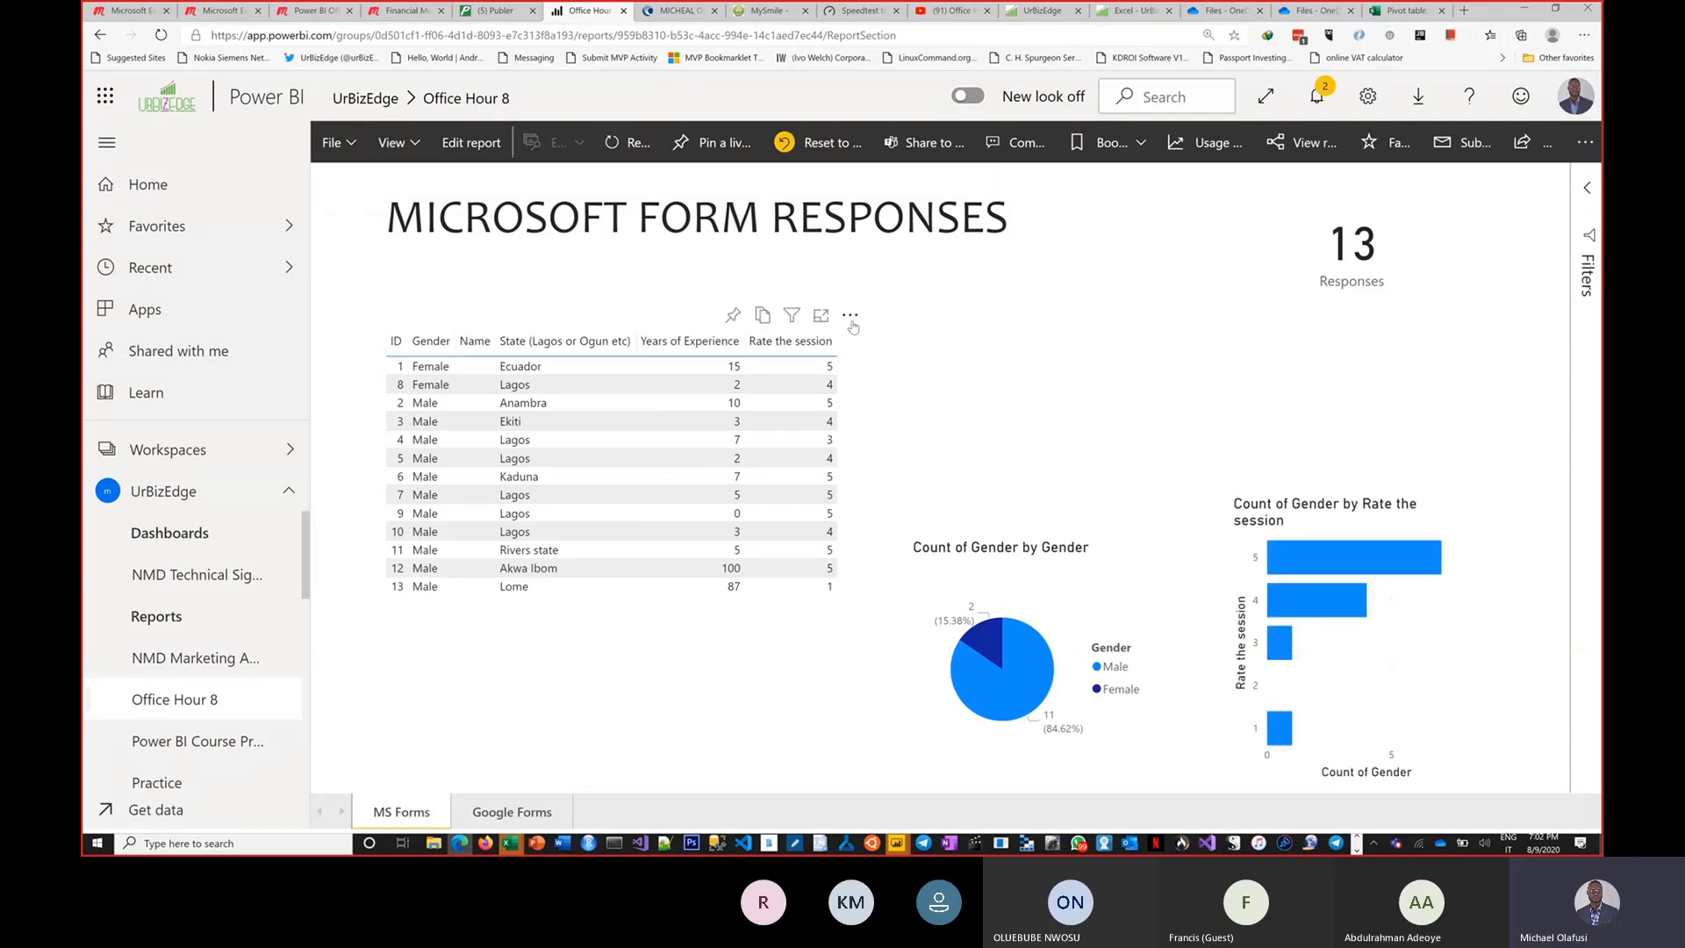
left_click(849, 316)
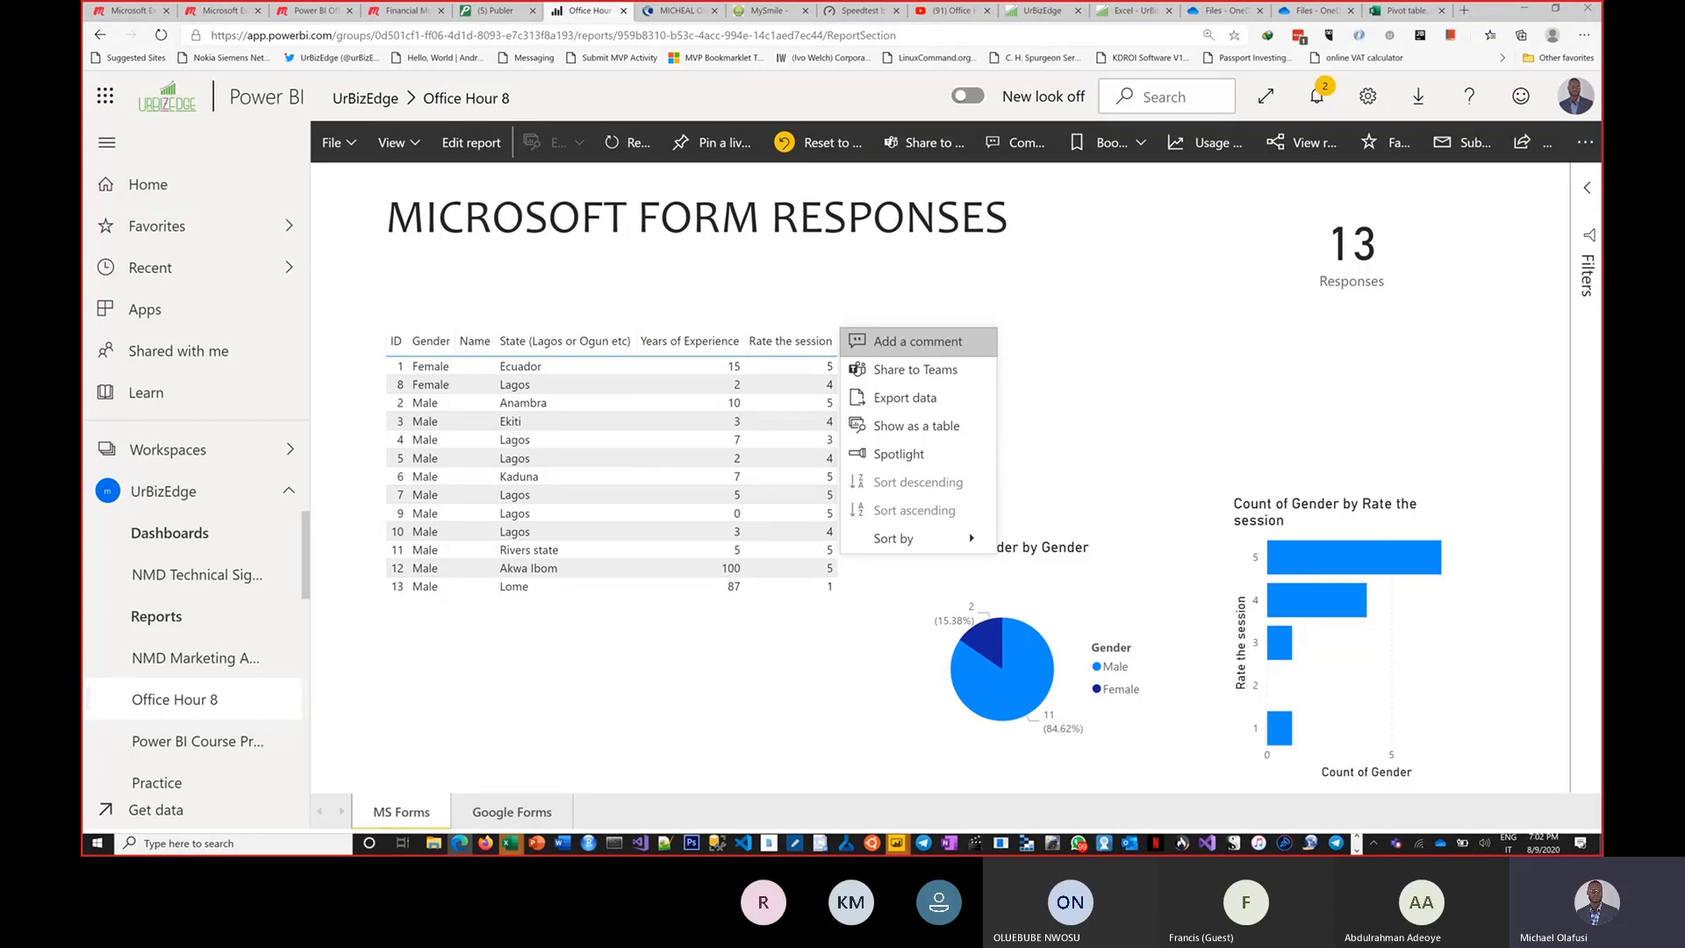
key("alt+Tab")
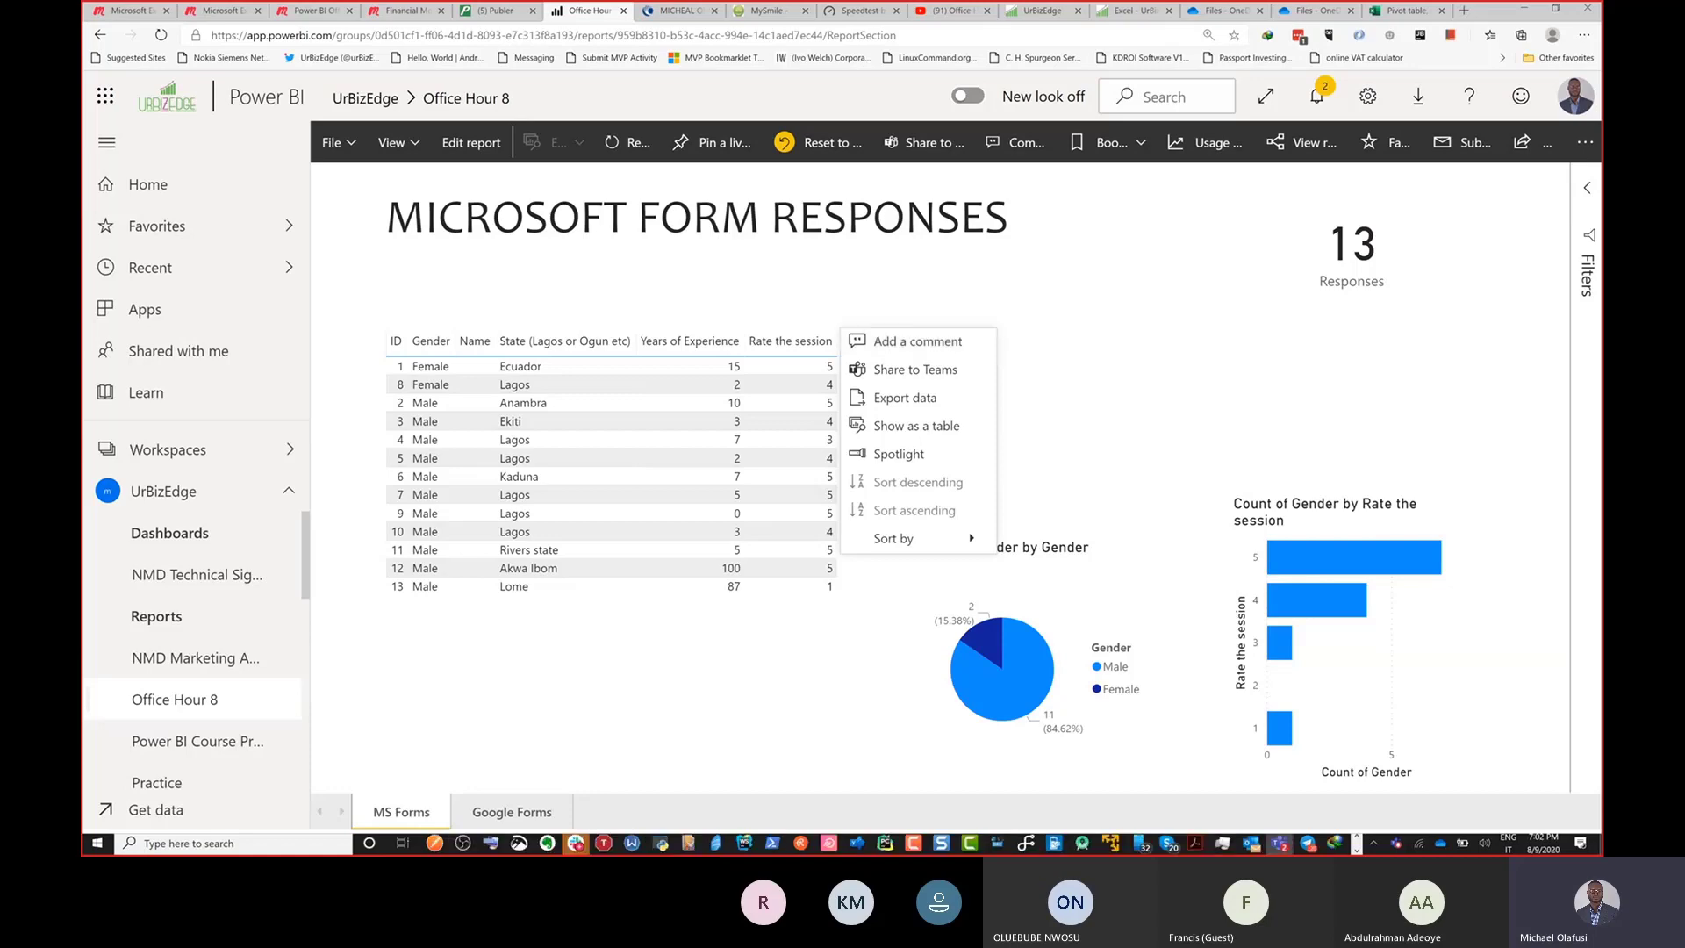